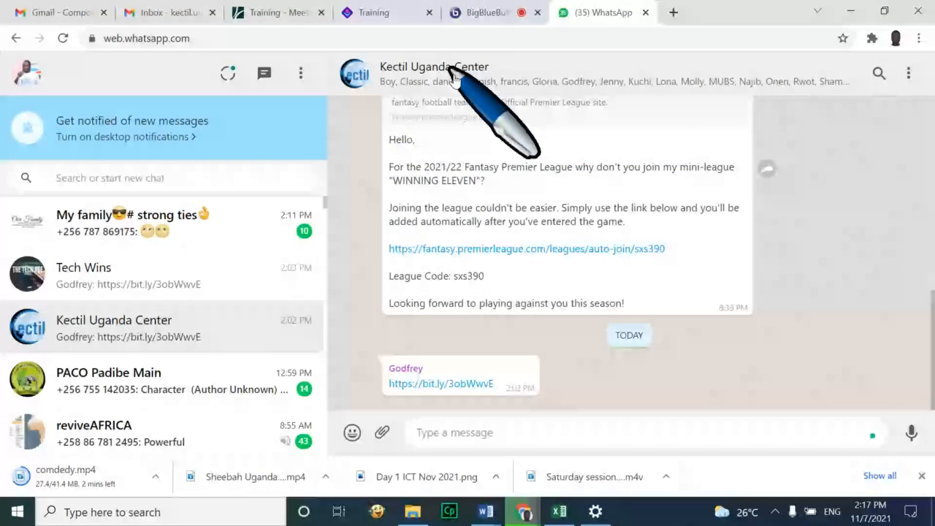
Close the atingi Training recordings tab in Chrome
left_click(457, 13)
left_click(431, 13)
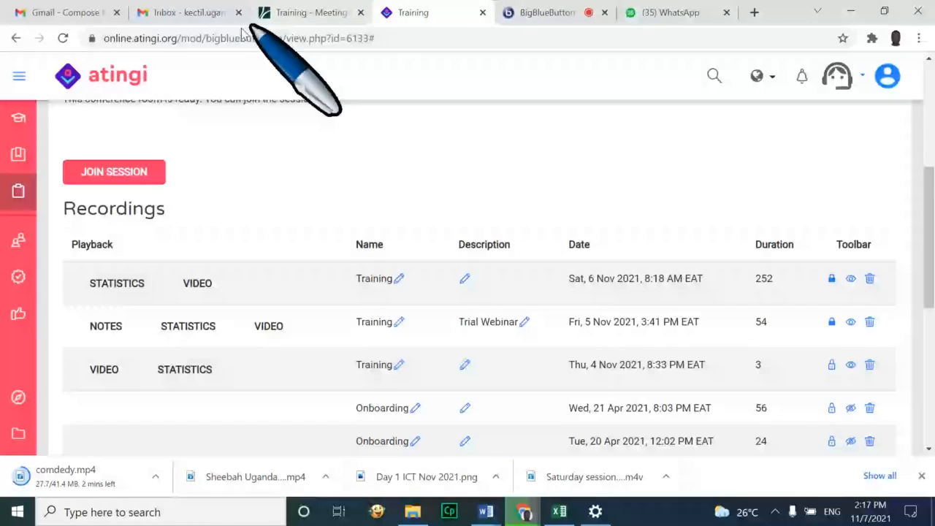
left_click(483, 12)
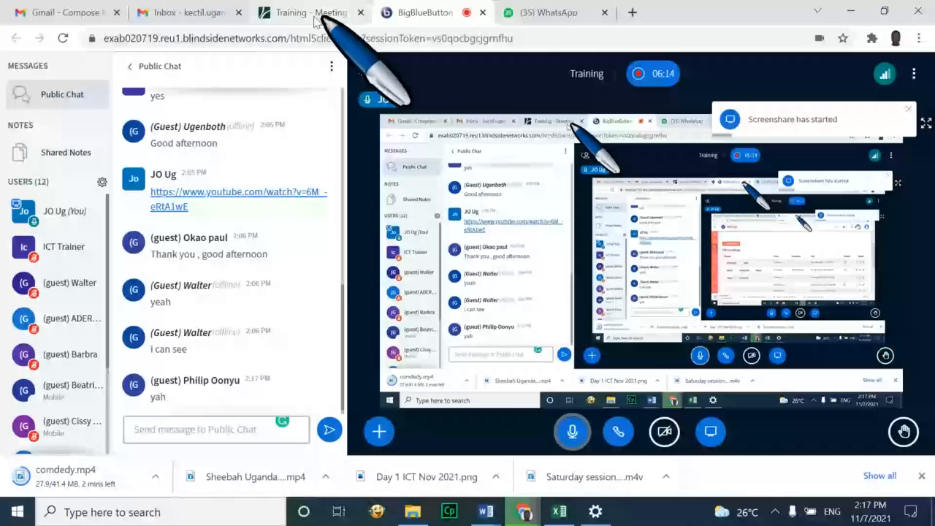
Close the WhatsApp tab, then open a blank new tab from the Gmail inbox
left_click(315, 16)
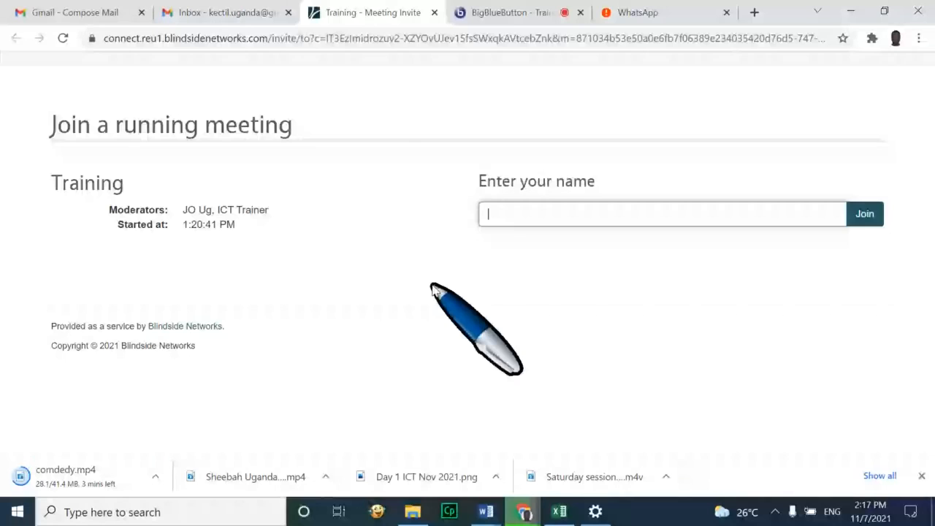
left_click(726, 13)
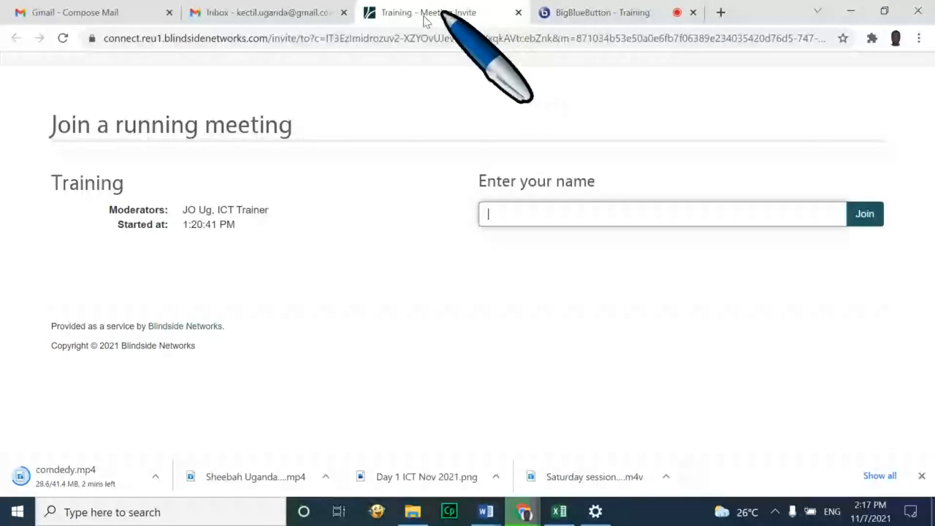
left_click(293, 13)
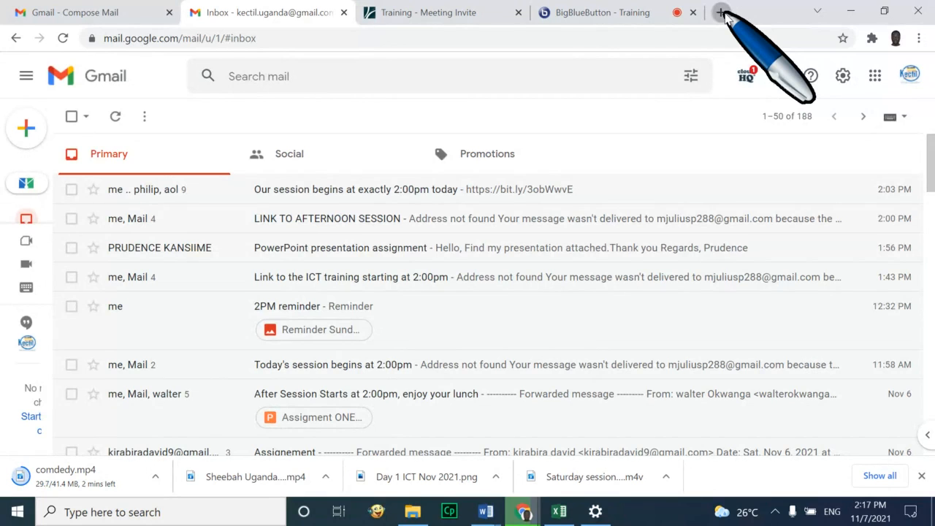
left_click(722, 13)
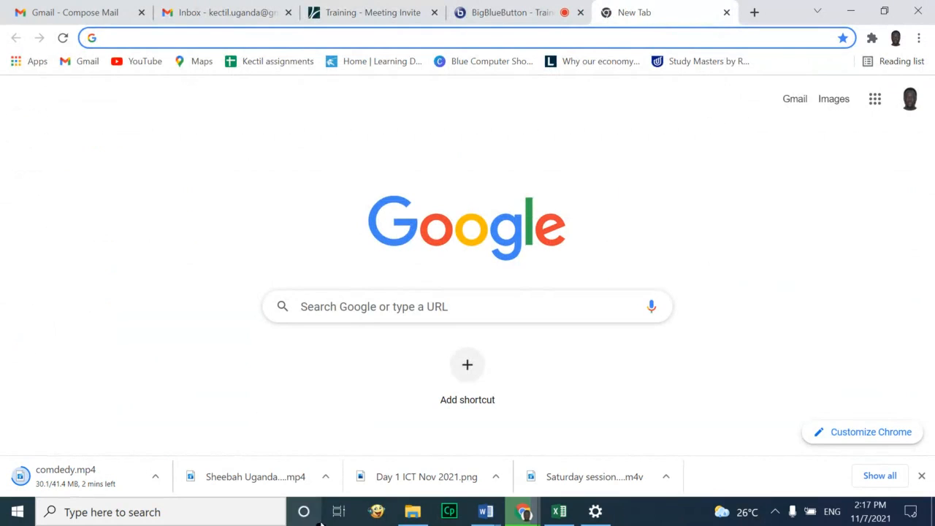
Launch Microsoft Edge by searching 'edg' in Windows search
left_click(246, 518)
type("edg")
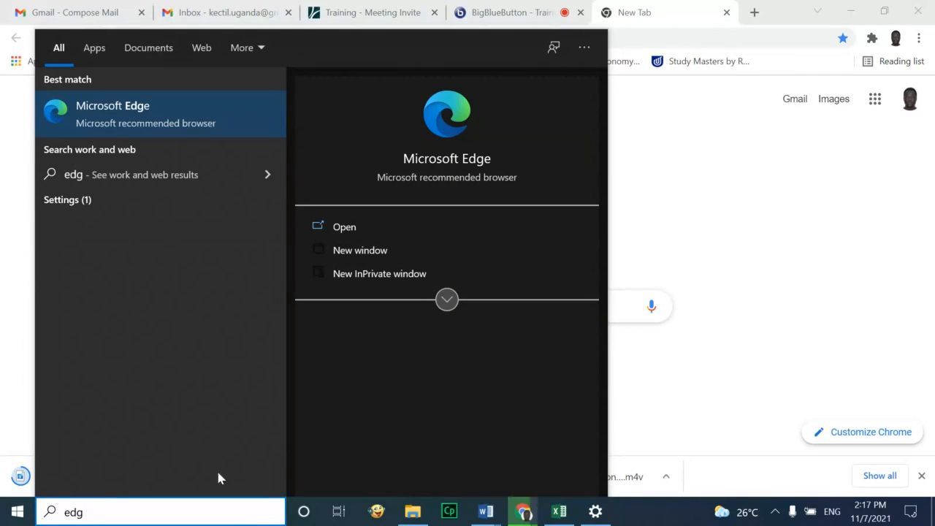
left_click(216, 120)
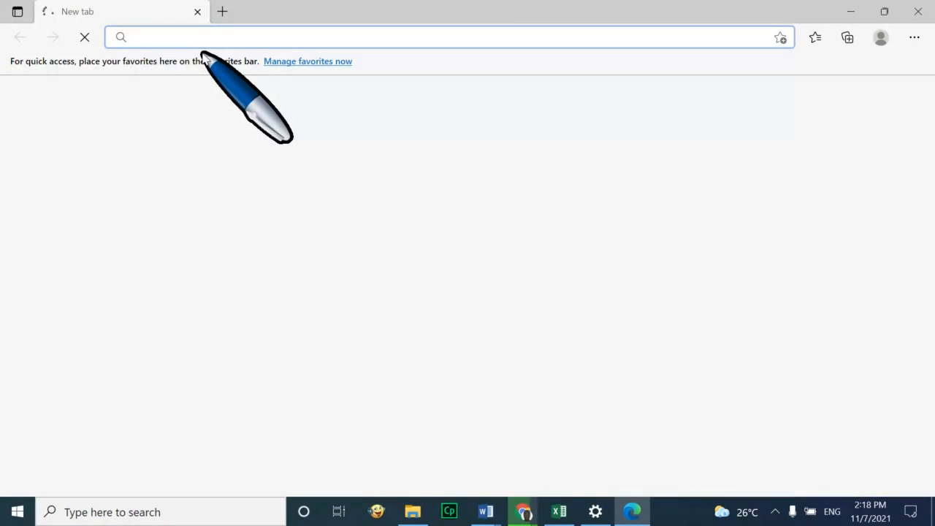
Search Bing for 'whatsapp for web' and open the WhatsApp Web result in a new tab
type("whats")
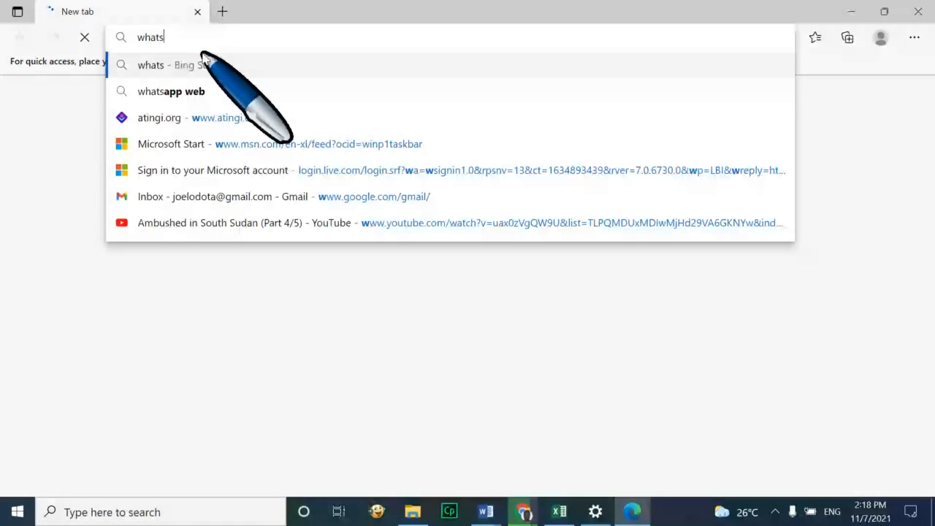
type("app for web")
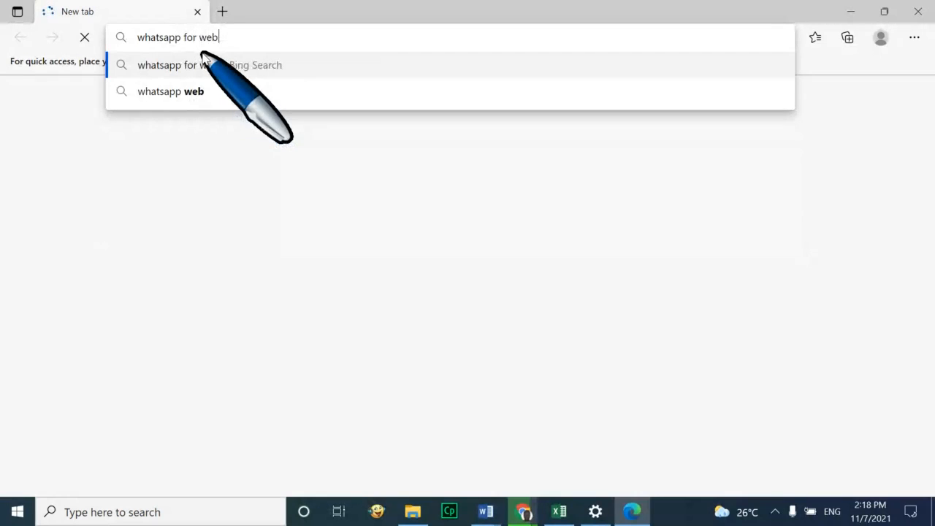
left_click(207, 64)
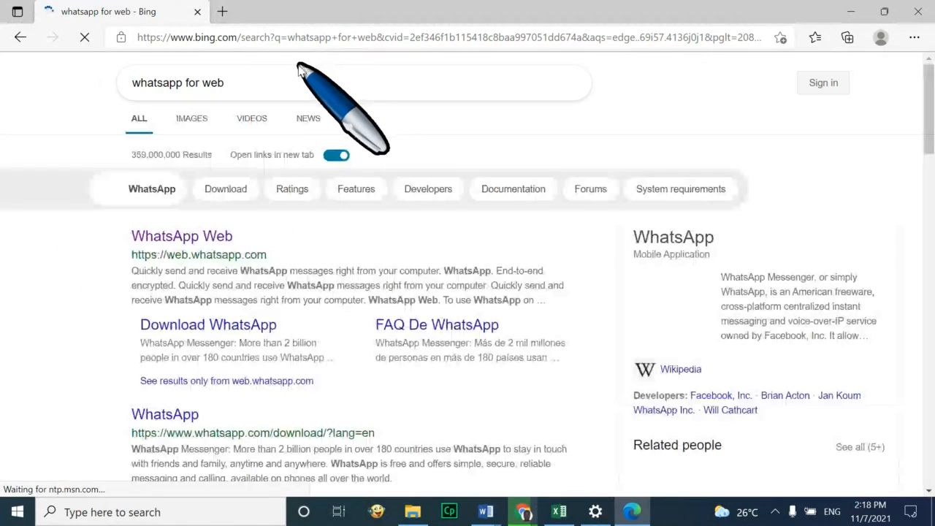
left_click(201, 237)
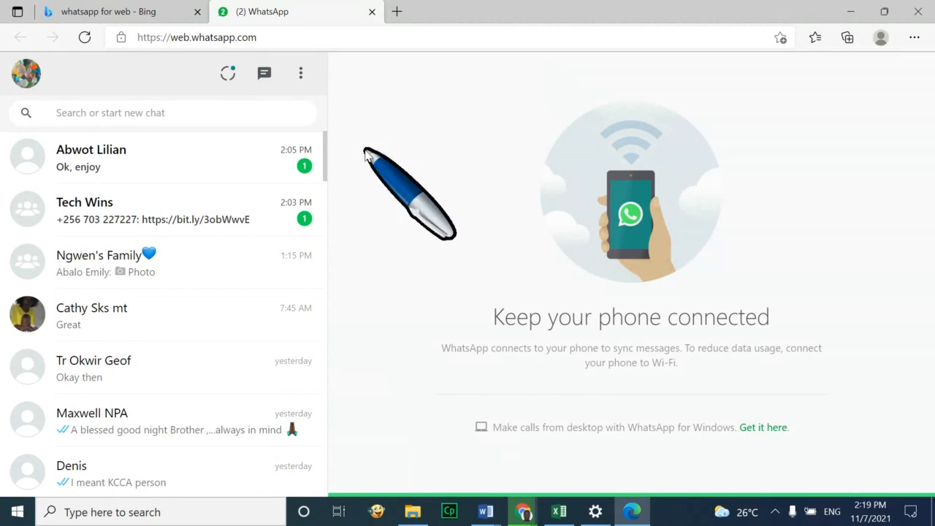
Return to the WhatsApp Web tab and open the Tech Wins group chat at the top of the list
left_click(153, 15)
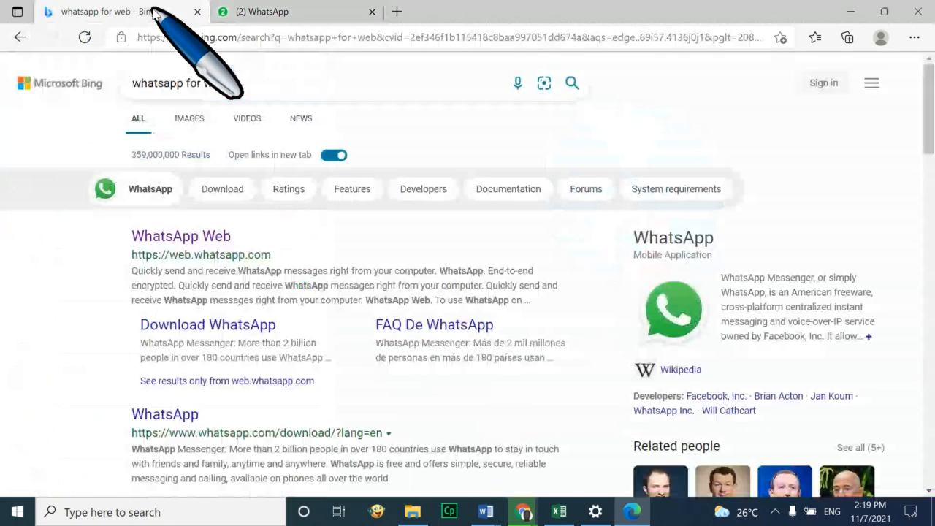
left_click(274, 13)
scroll(239, 324, "down", 10)
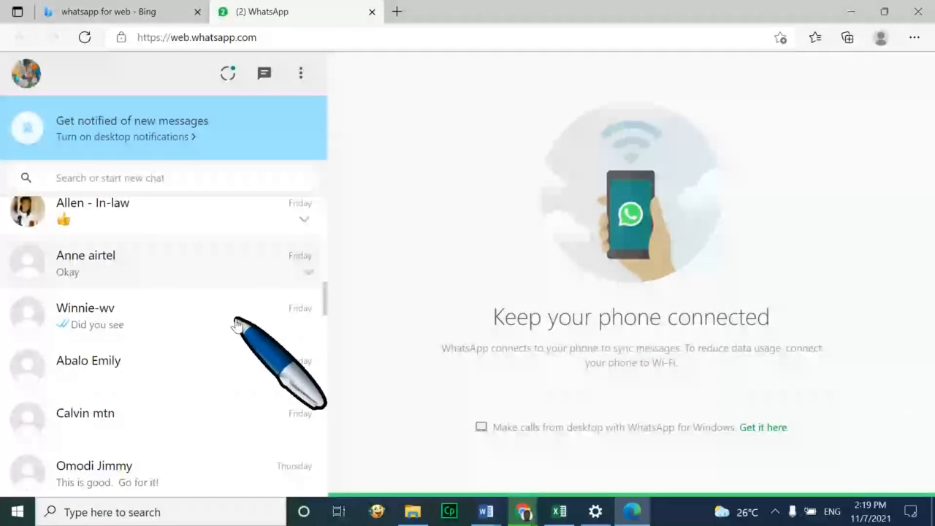
scroll(239, 324, "up", 10)
scroll(239, 324, "up", 1)
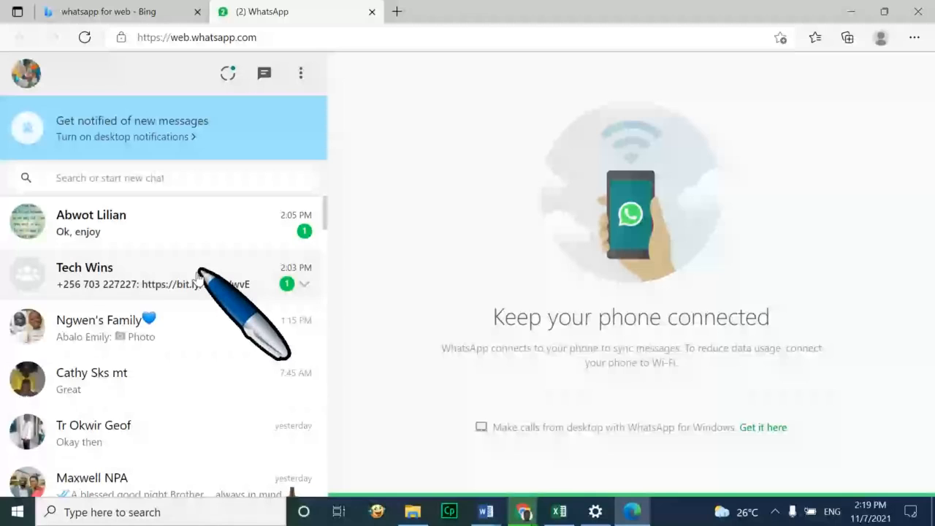
left_click(197, 274)
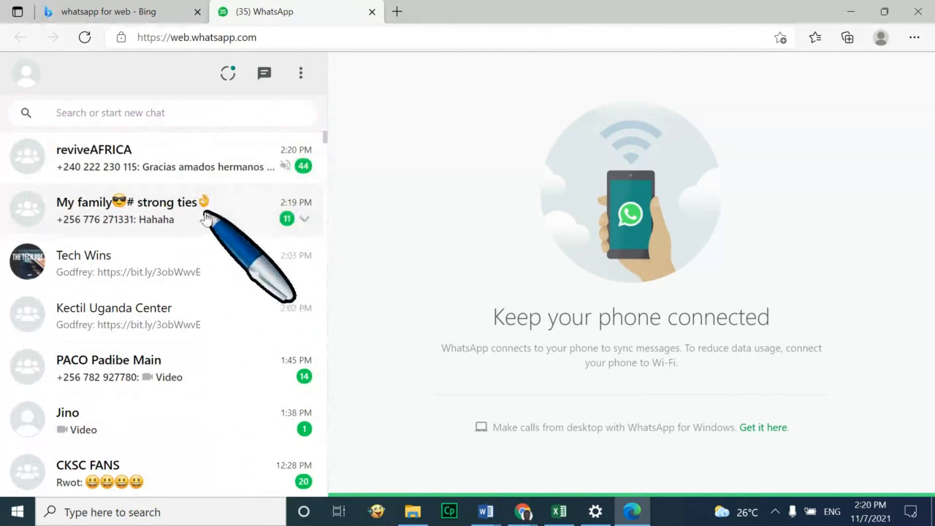
left_click(202, 267)
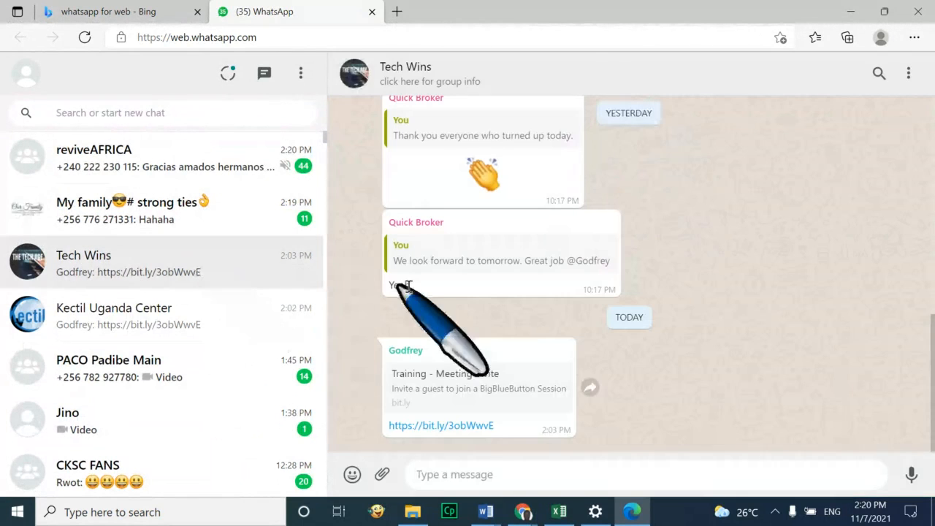
Start attaching the JA Case Study document, then dismiss the file picker without attaching
left_click(380, 475)
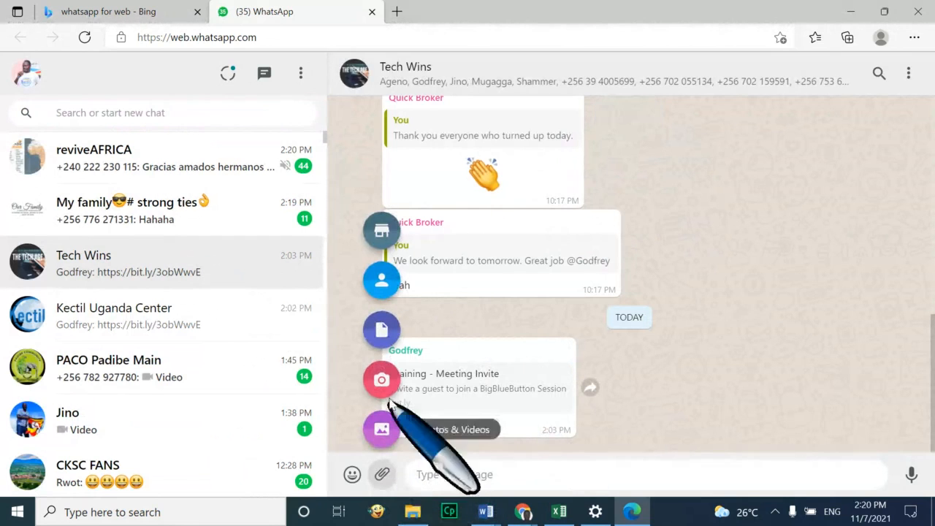
left_click(382, 330)
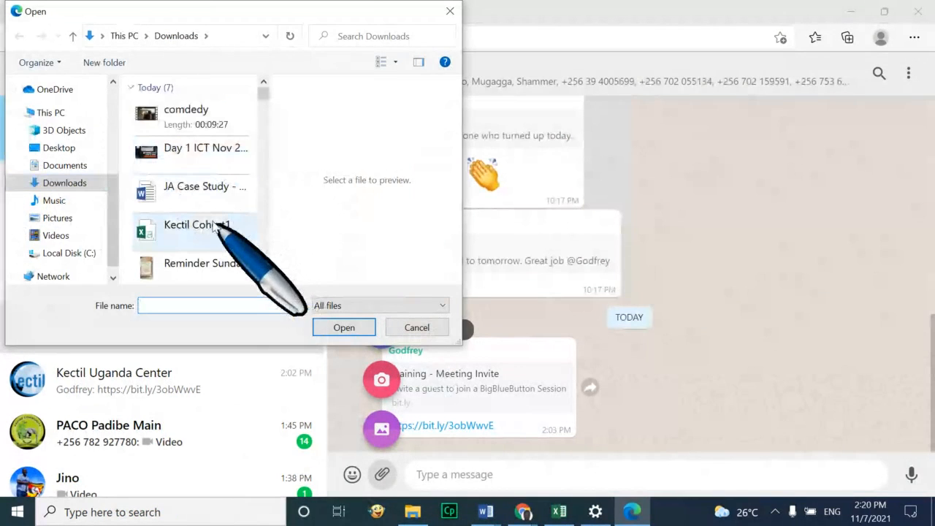
left_click(198, 191)
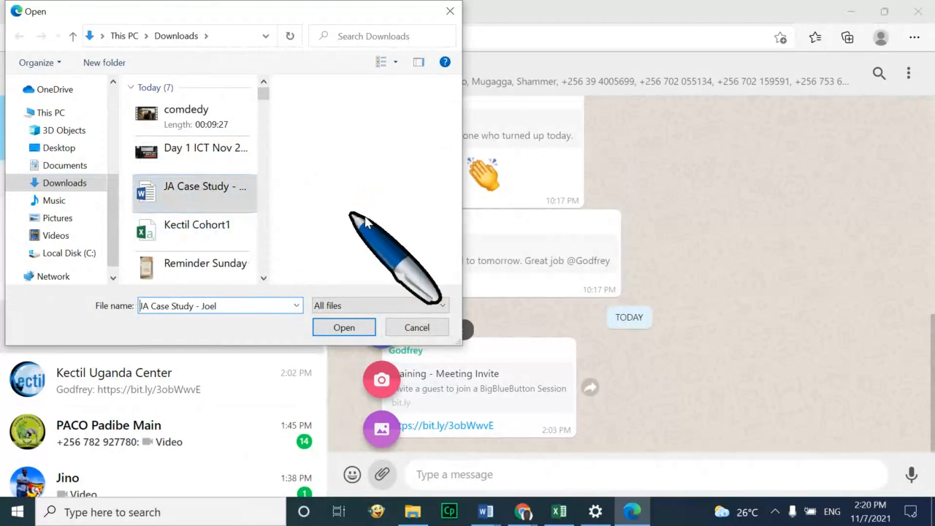
left_click(415, 327)
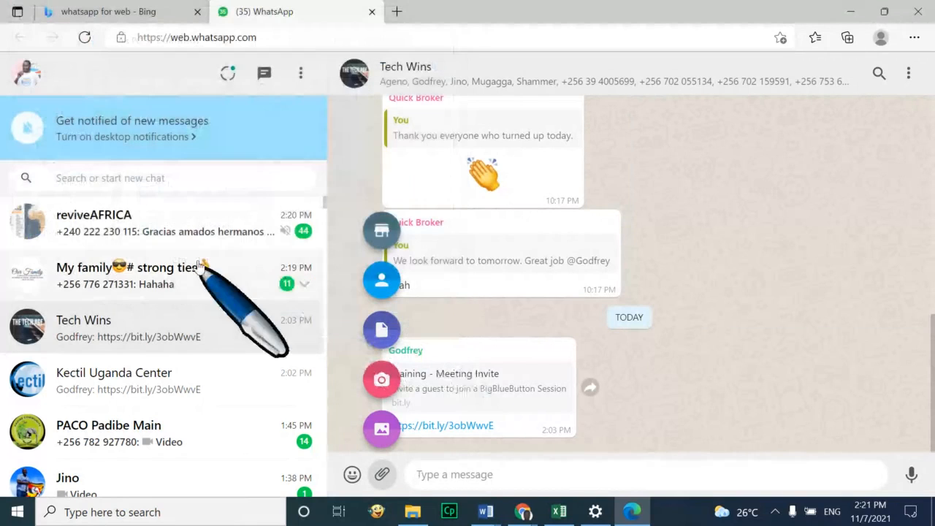
Minimise the unresponsive Downloads window and bring File Explorer back
left_click(381, 429)
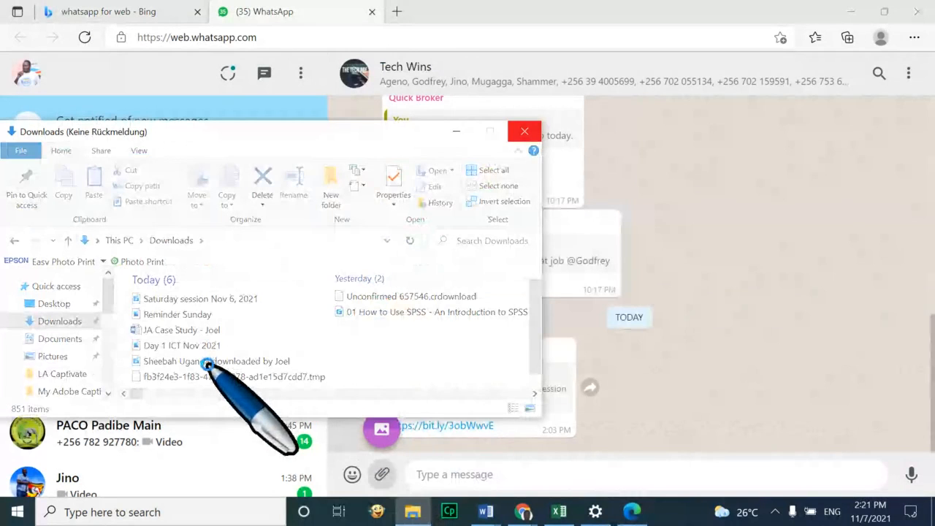
left_click(456, 133)
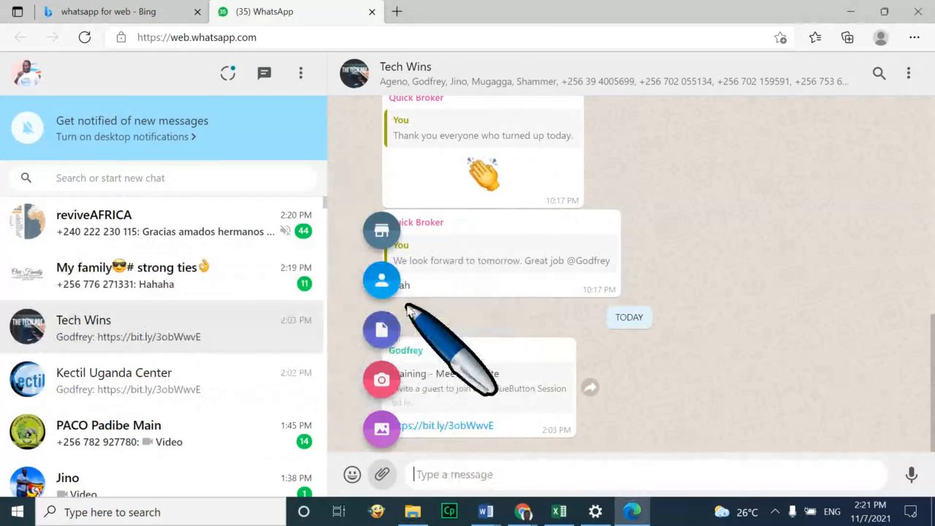
left_click(782, 342)
left_click(413, 512)
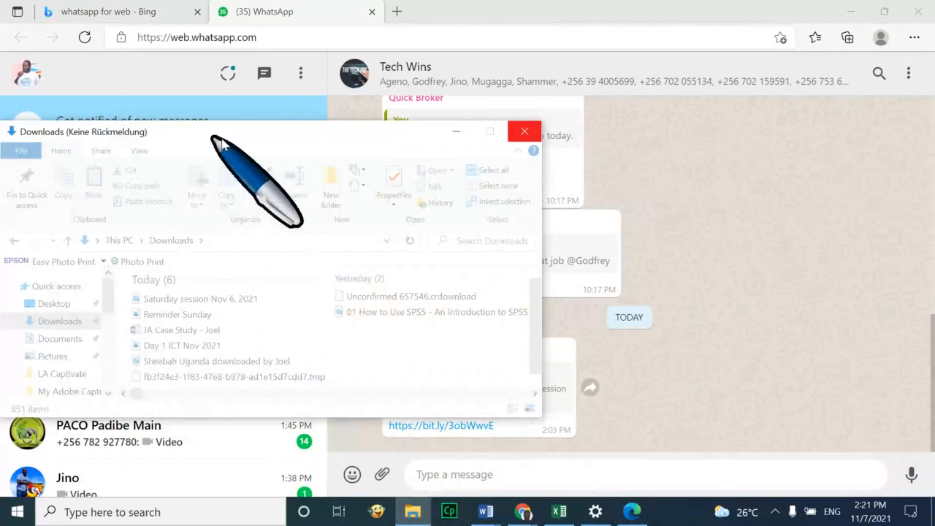
left_click(456, 132)
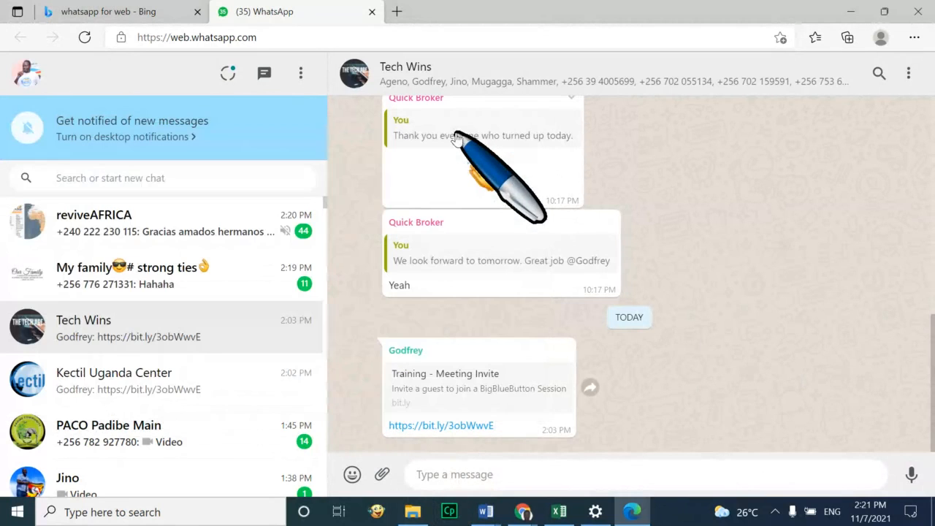
left_click(411, 520)
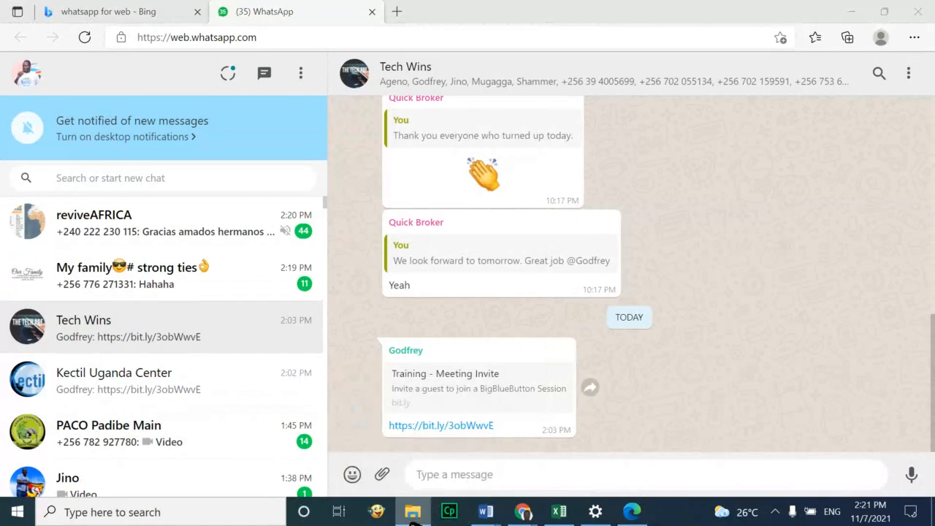
Reopen File Explorer and drag Intro webinar agenda-converted.pptx from Downloads into the Tech Wins chat
right_click(413, 516)
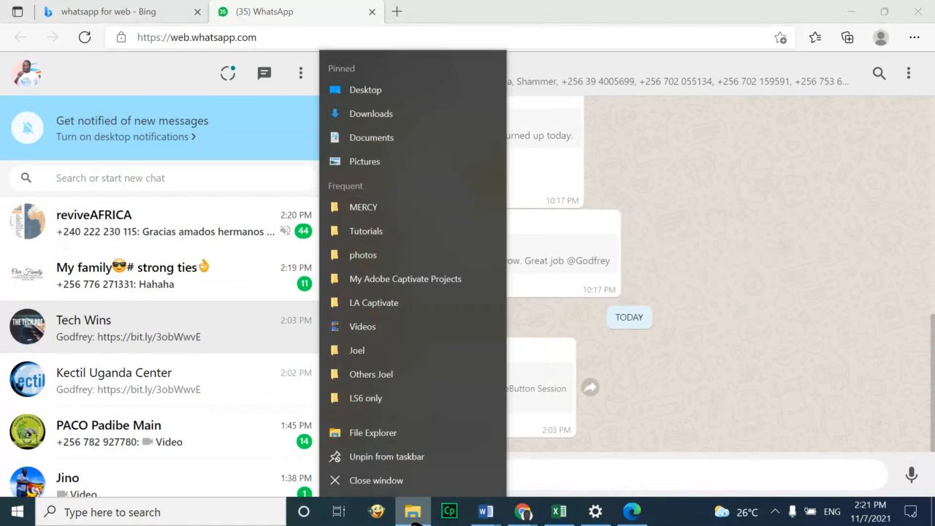
left_click(406, 480)
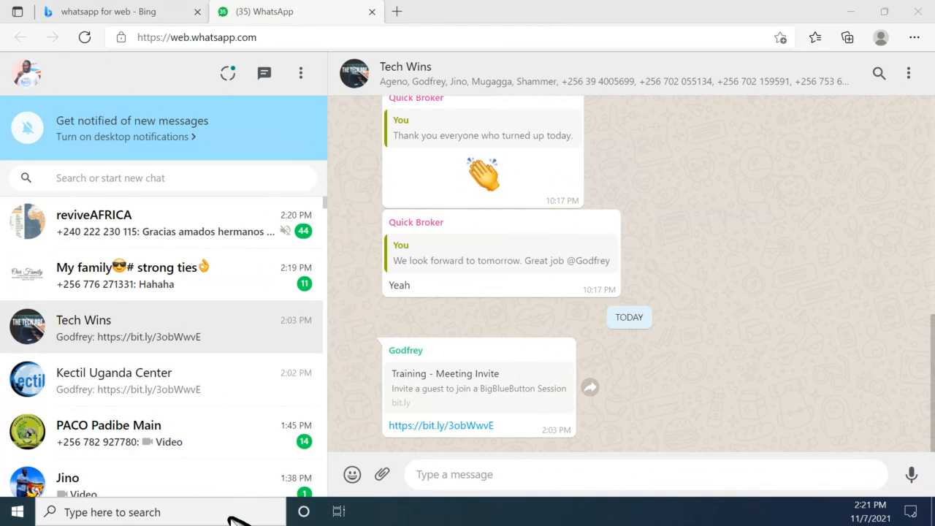
key("super+e")
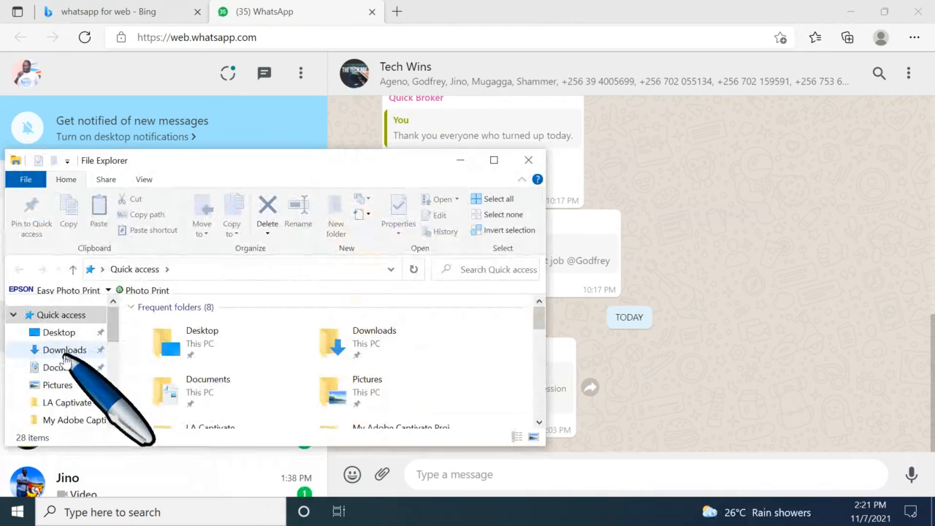
left_click(64, 356)
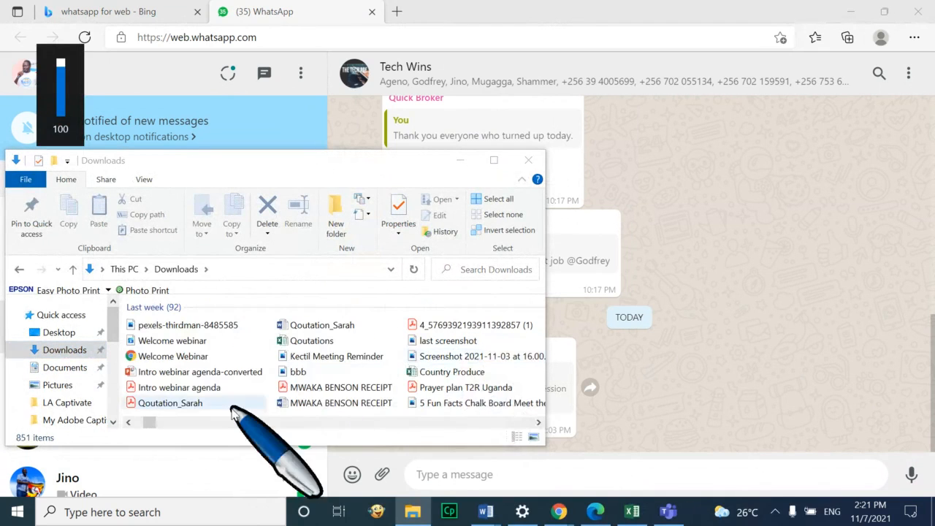
left_click(194, 372)
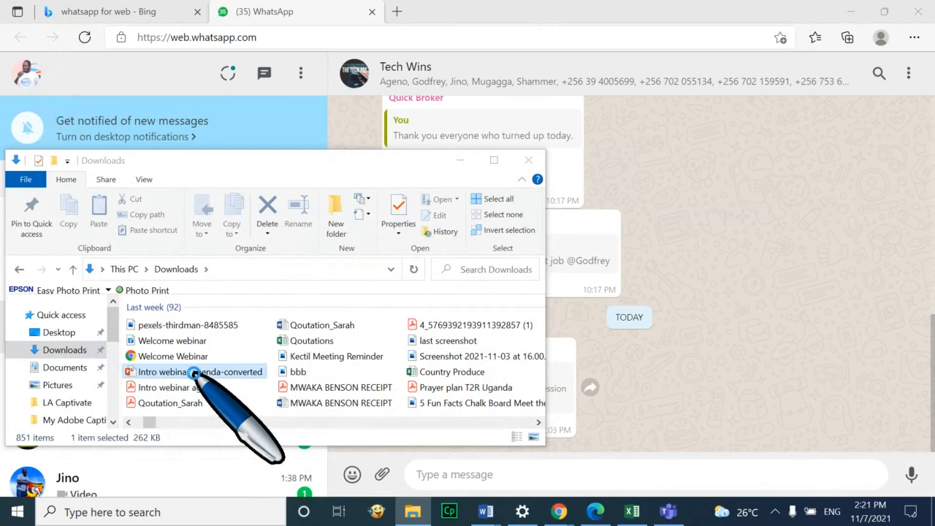
left_click_drag(195, 377, 740, 384)
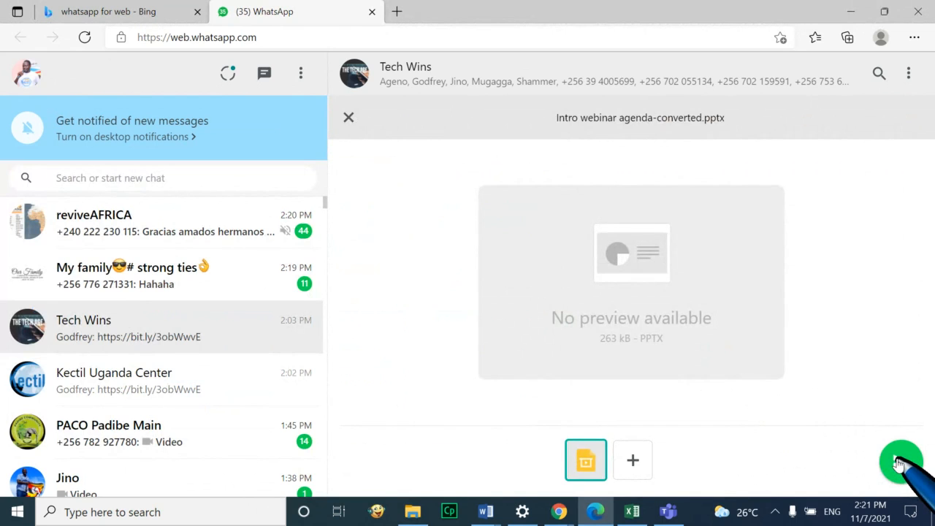
Attach Backup2.docx from Downloads as a second file alongside the presentation
left_click(633, 460)
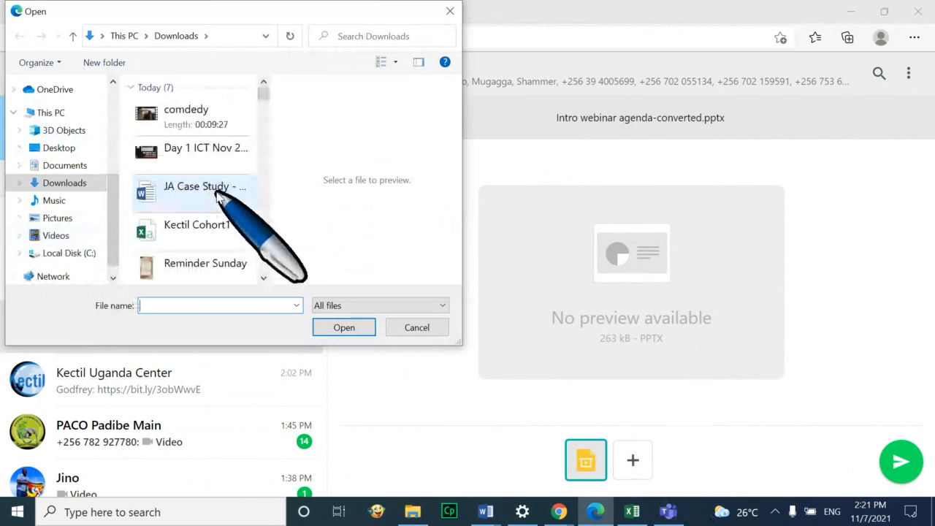
scroll(211, 214, "down", 3)
scroll(211, 222, "up", 3)
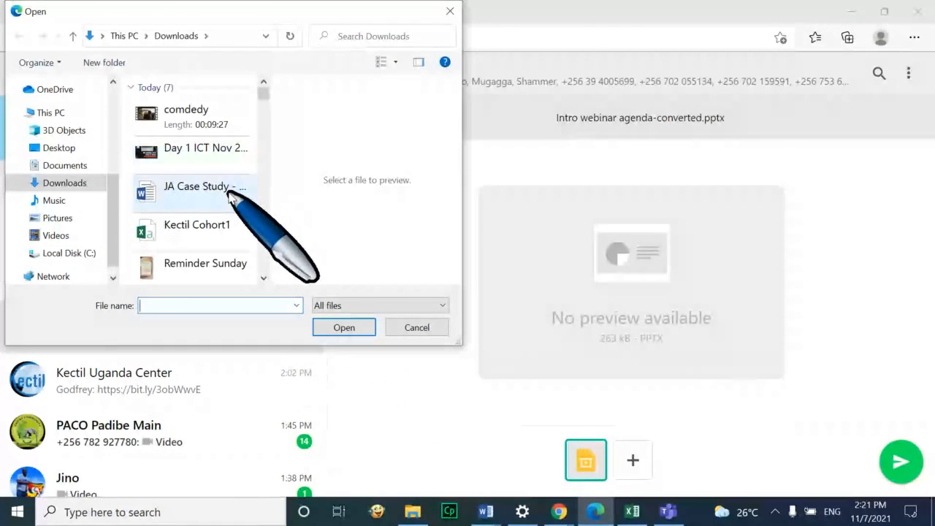
left_click(207, 234)
type("kkkkkKectil Cohort1")
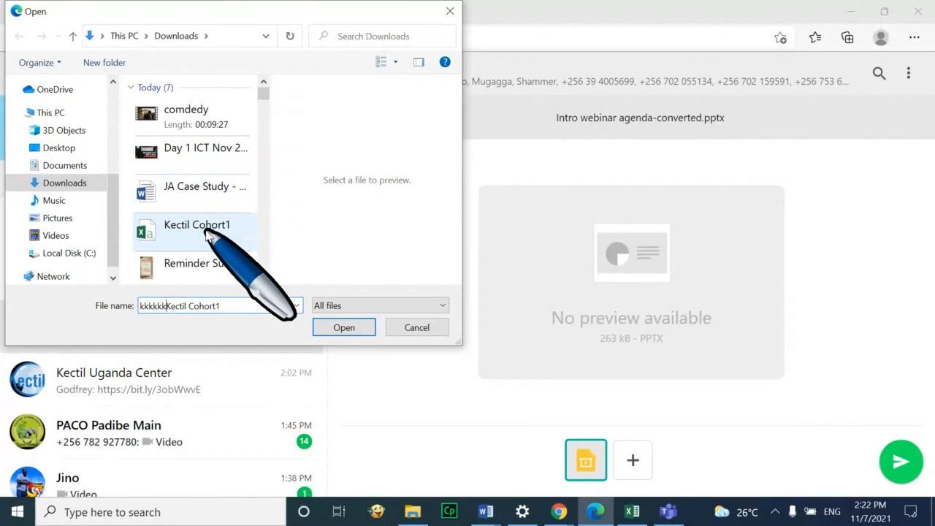
key("BackSpace")
key("BackSpace")
key("BackSpace")
key("BackSpace")
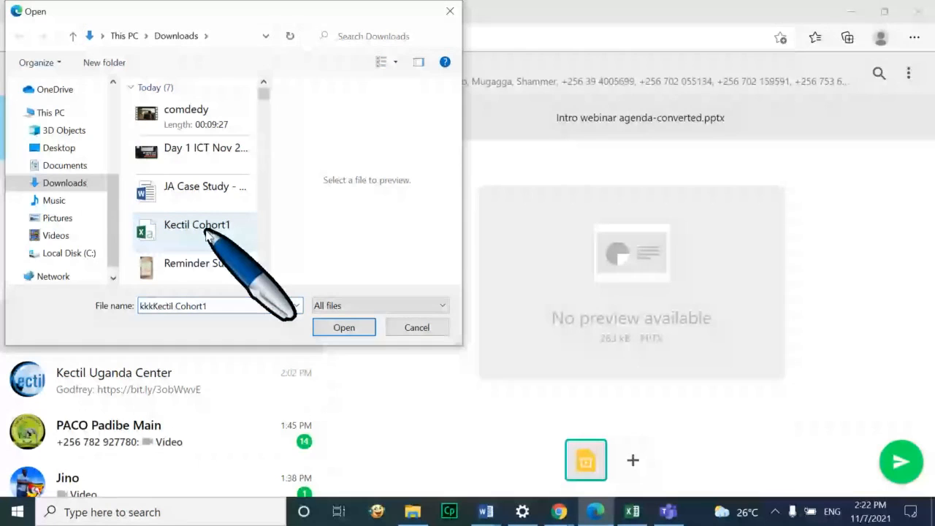
key("BackSpace")
key("BackSpace")
key("BackSpace")
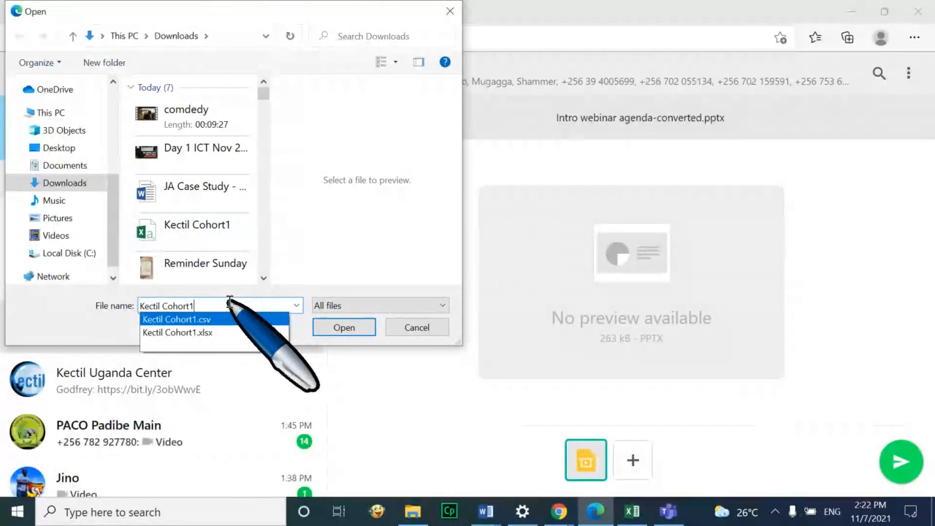
left_click(263, 279)
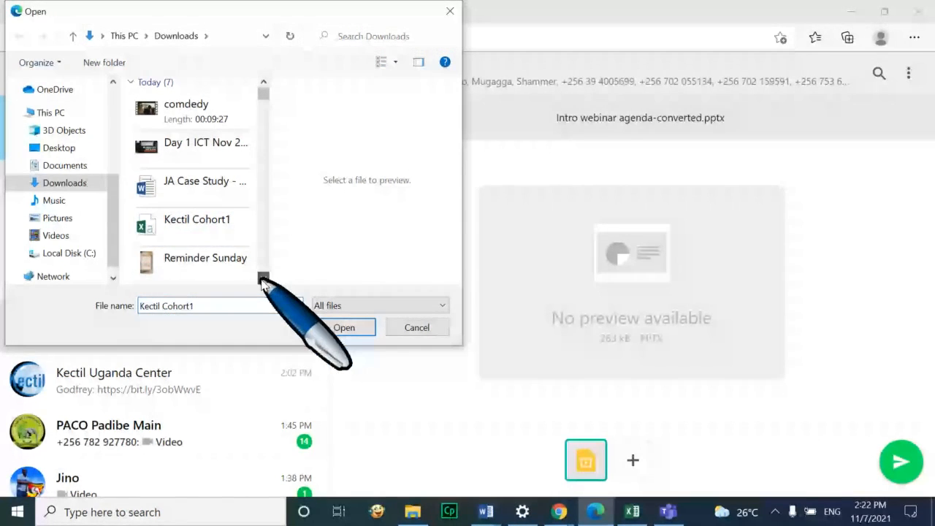
left_click_drag(263, 278, 263, 280)
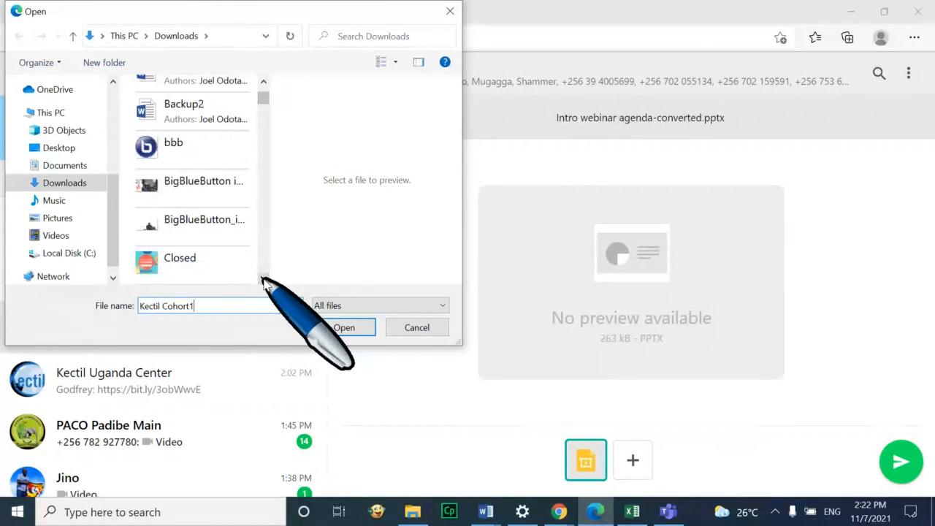
left_click(182, 117)
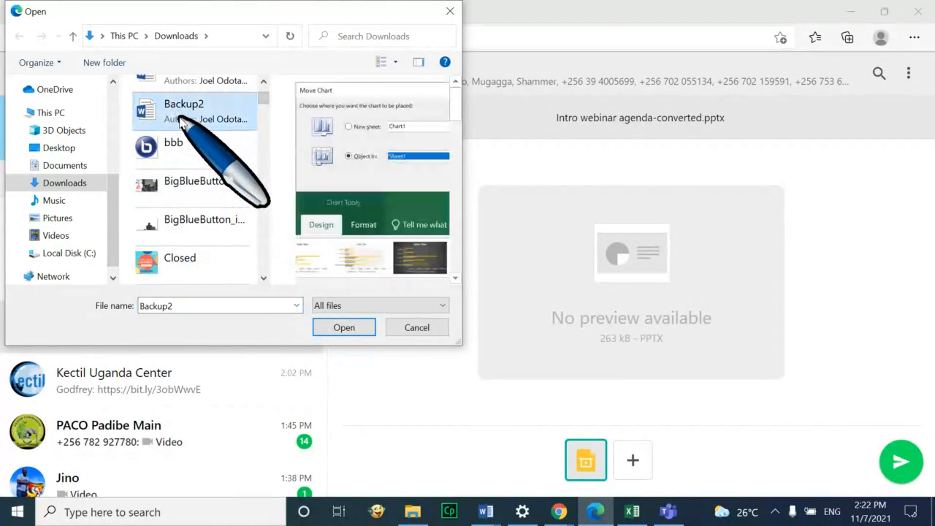
left_click(344, 327)
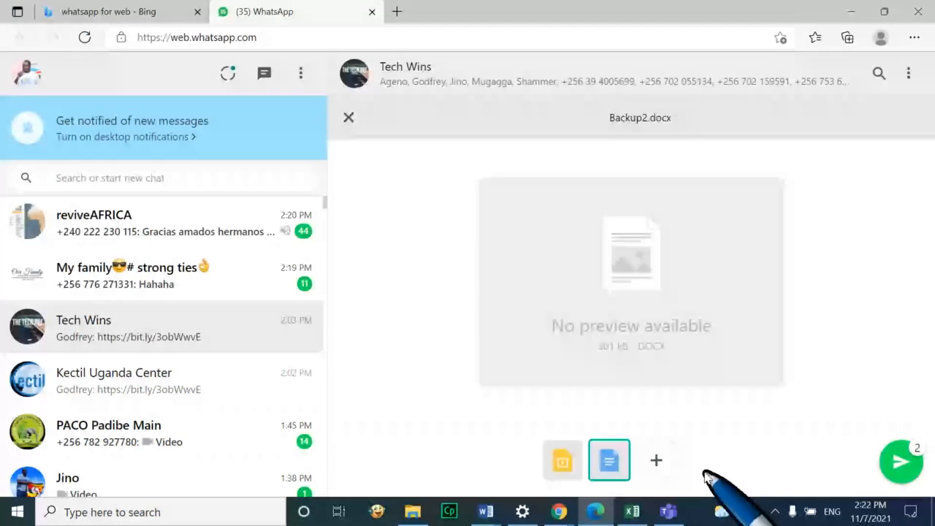
Discard the two staged attachments without sending them
mouse_move(619, 466)
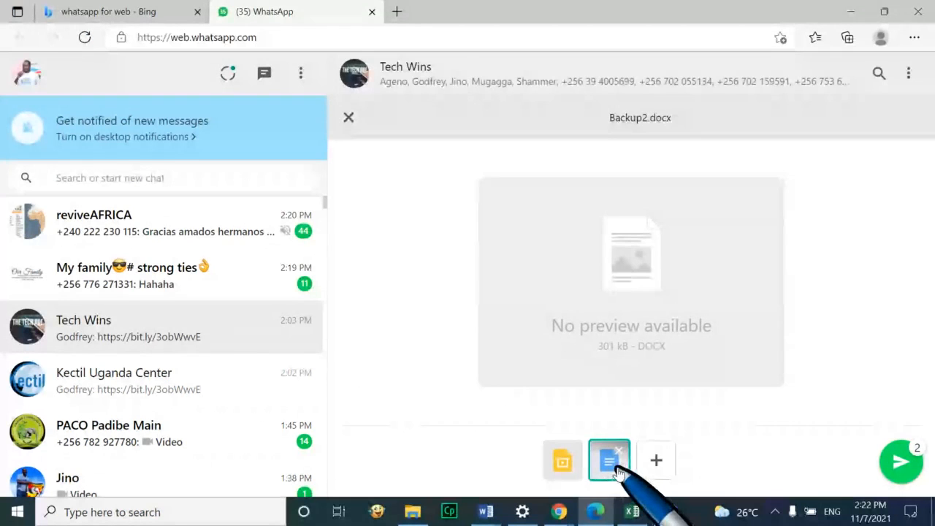
mouse_move(554, 464)
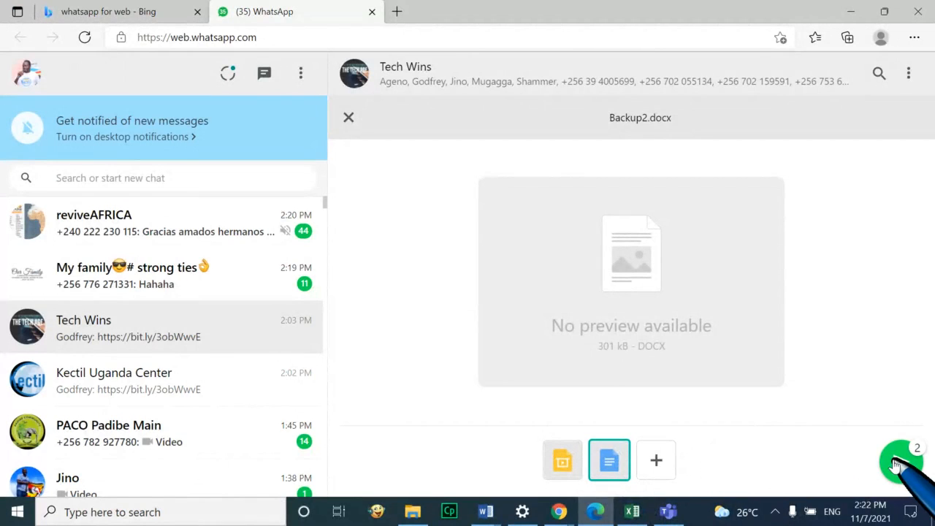
left_click(349, 118)
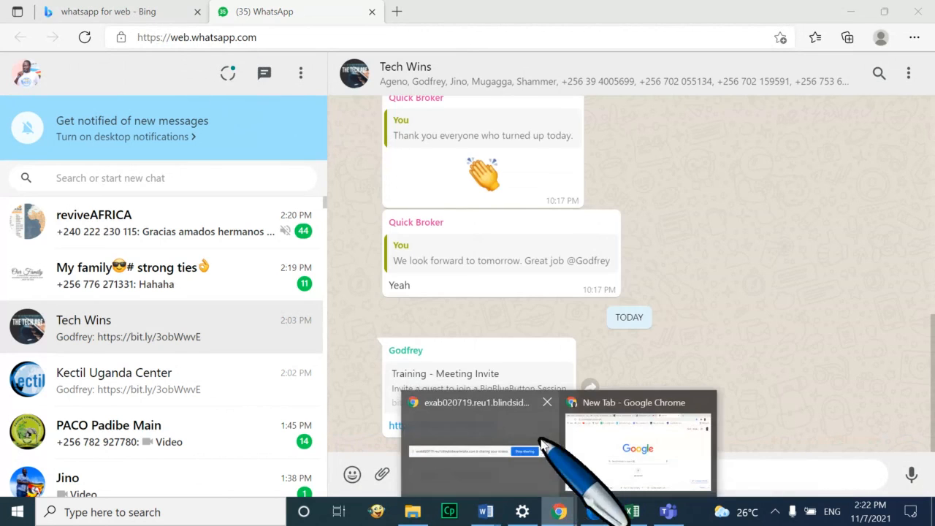
Bring up Chrome, switch back to Edge, and minimise the Edge window
left_click(519, 434)
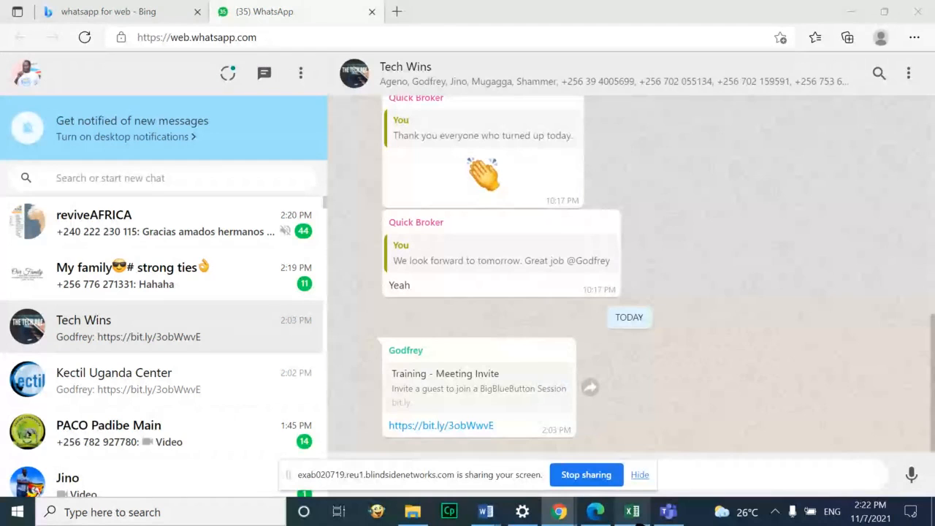
left_click(597, 504)
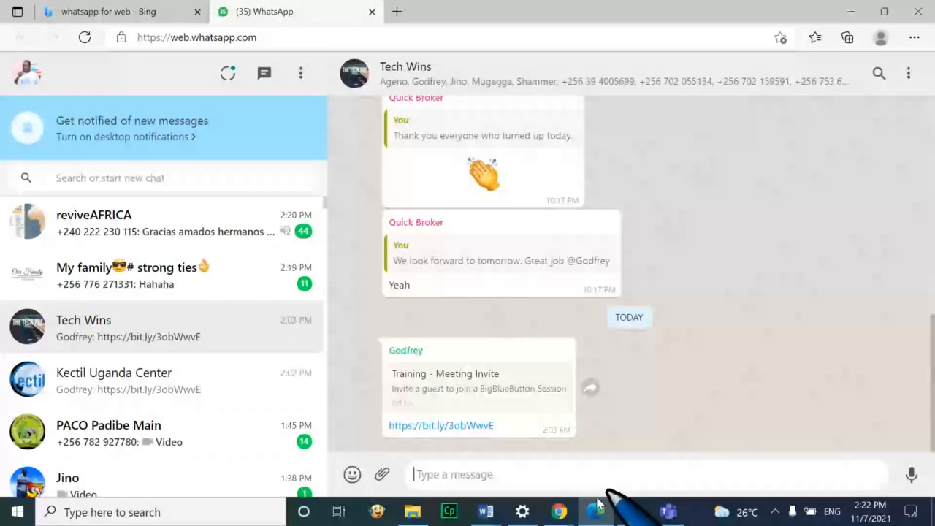
left_click(596, 508)
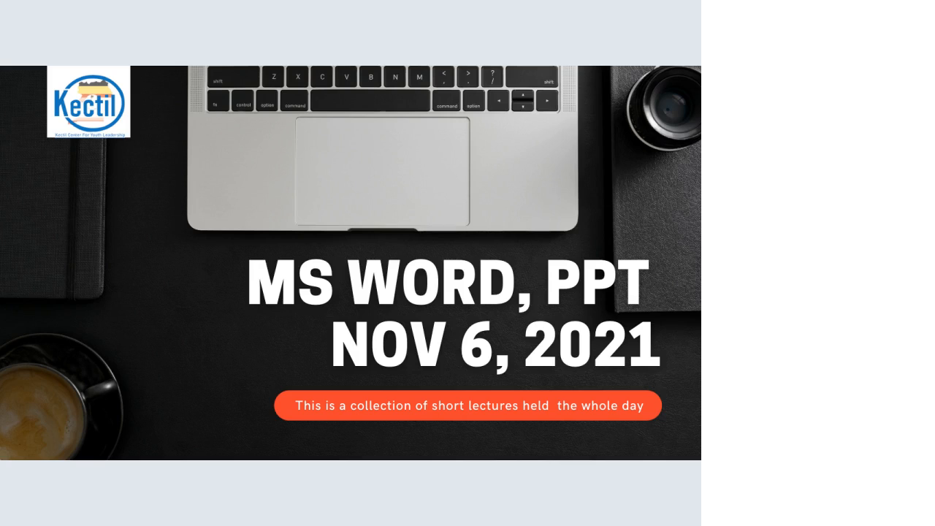
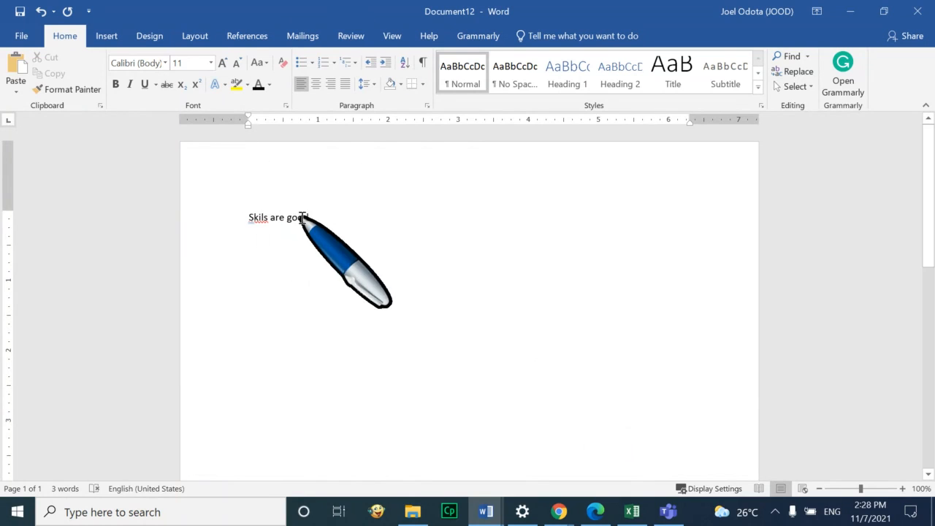
Correct 'Skils' to 'Skills' from the spelling suggestions and select the 'Skills are good' line
right_click(261, 218)
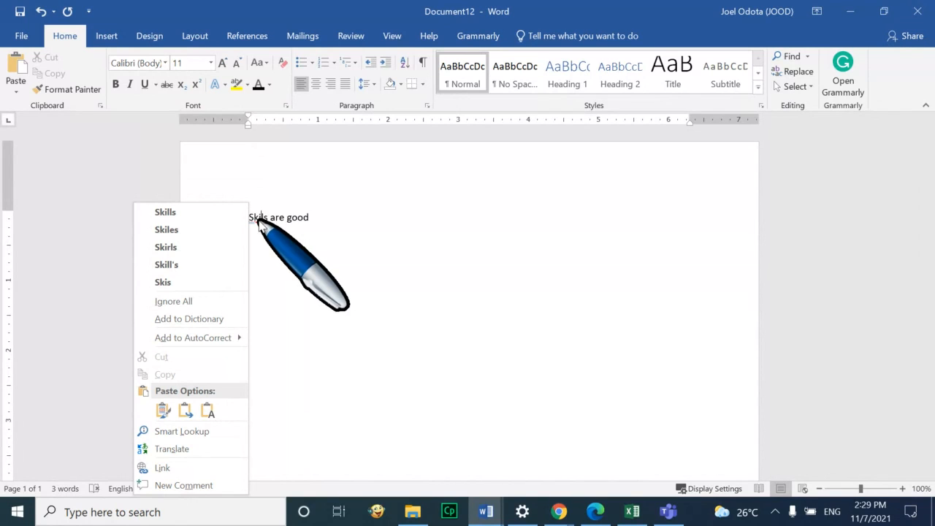
left_click(215, 217)
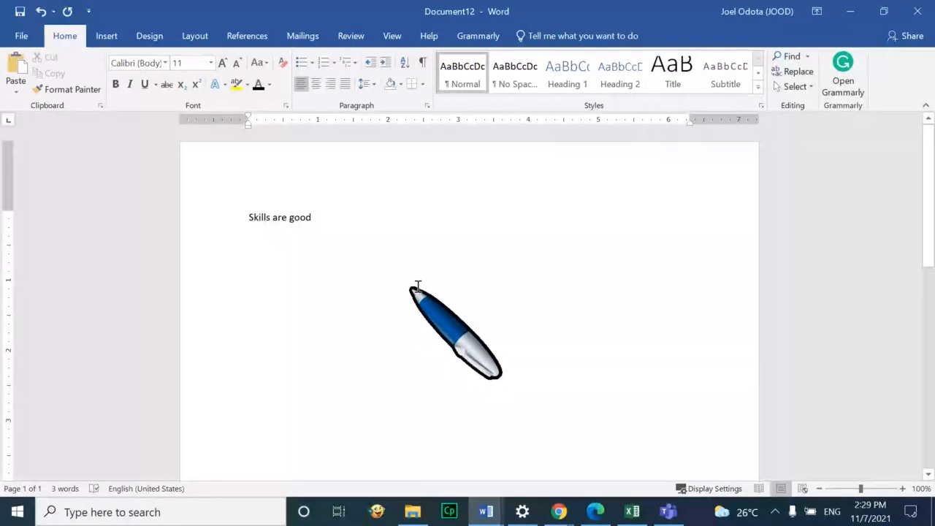
left_click_drag(312, 217, 244, 219)
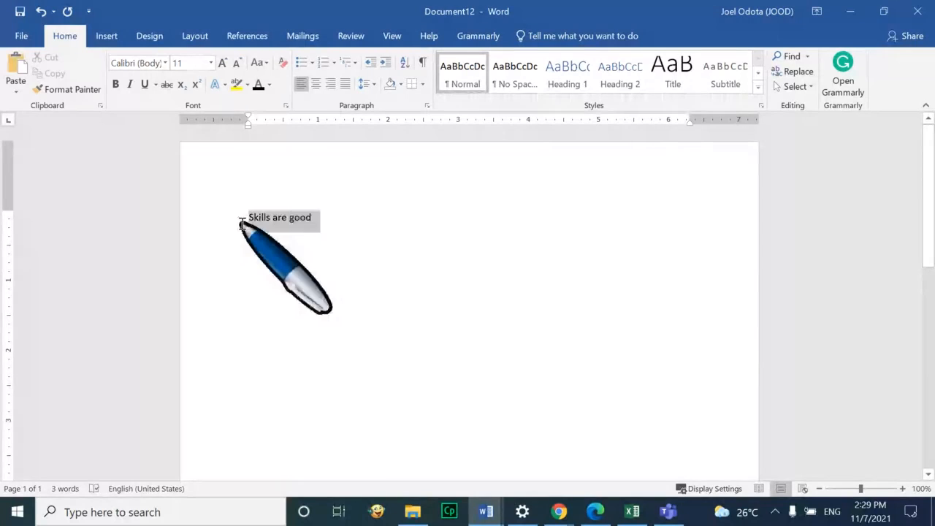
left_click(294, 225)
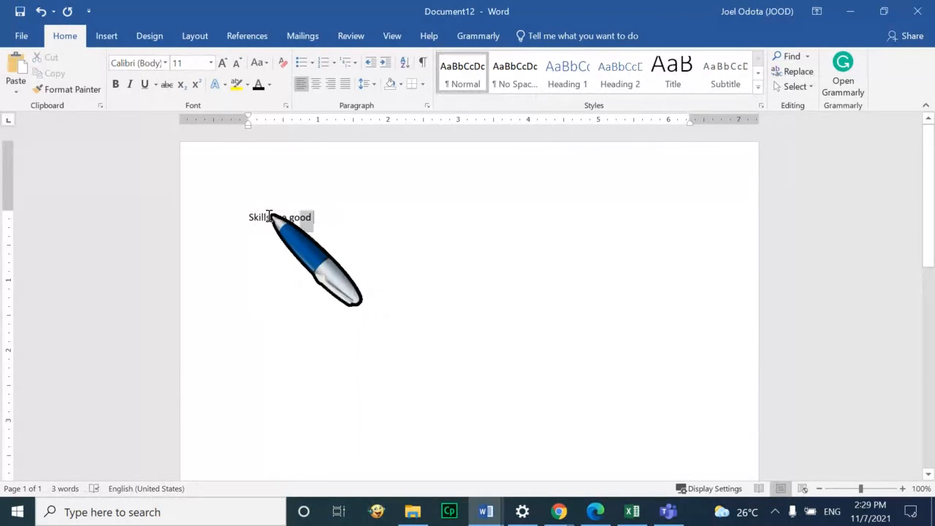
left_click(223, 216)
key("ctrl+c")
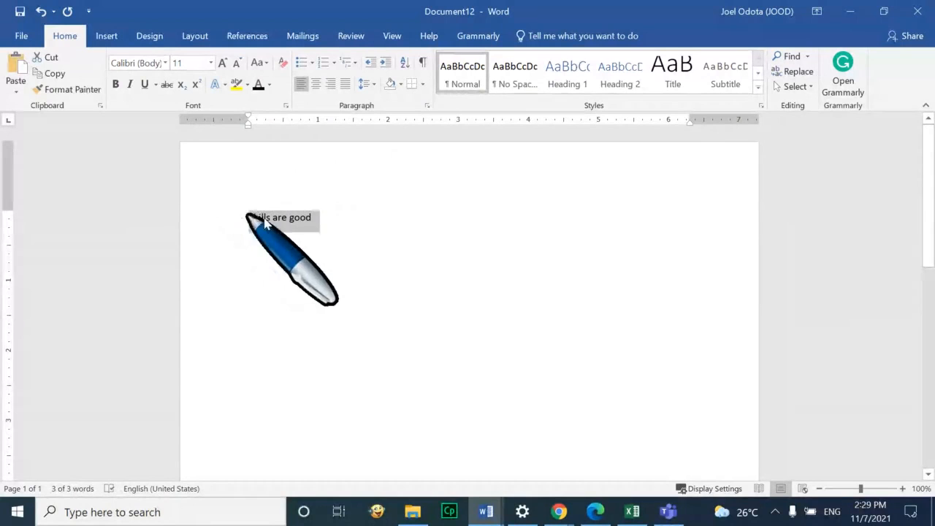
left_click(340, 224)
Remove the stray backslash and paste more 'Skills are good' lines to make five on page 1
type("\\")
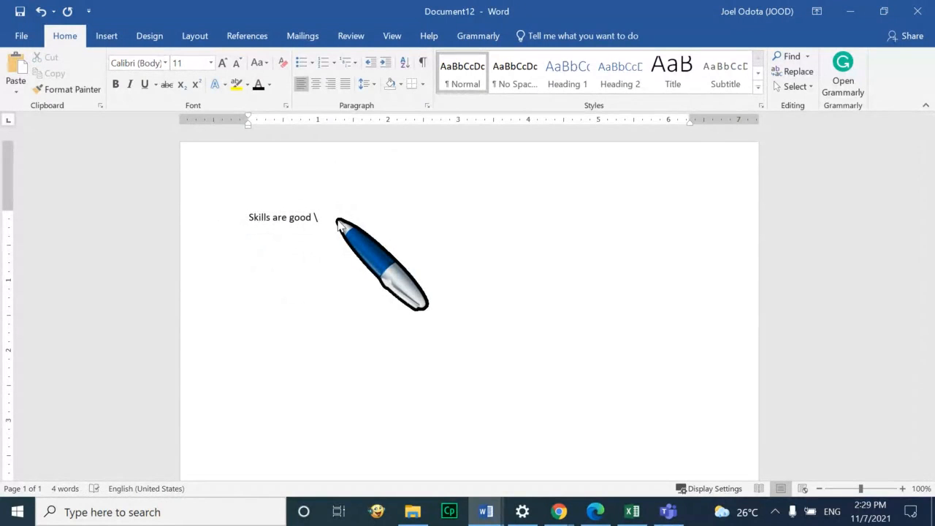
key("BackSpace")
key("Return")
key("ctrl+v")
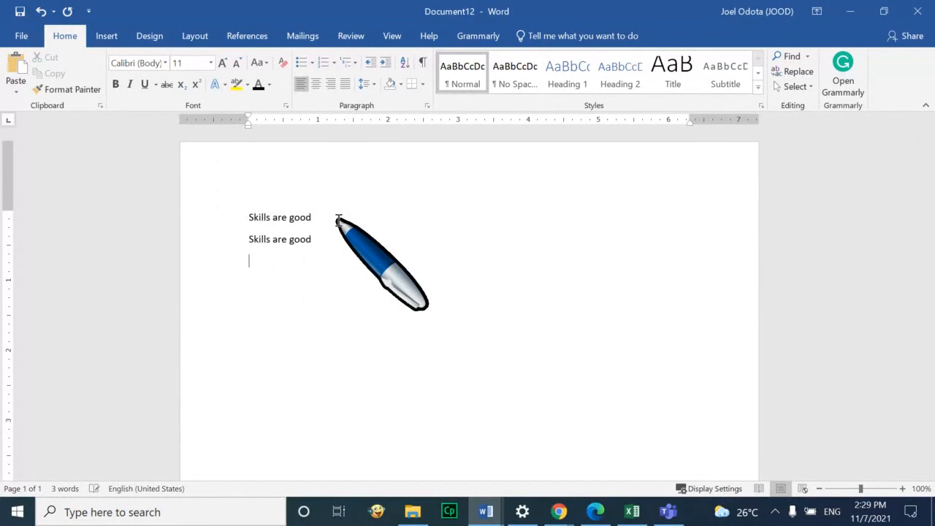
key("Return")
key("ctrl+v")
key("Return")
key("Return")
key("ctrl+v")
key("Return")
key("Return")
key("ctrl+v")
Add page breaks with two 'Skills are good' lines on page 2 and one on page 3
key("ctrl+Return")
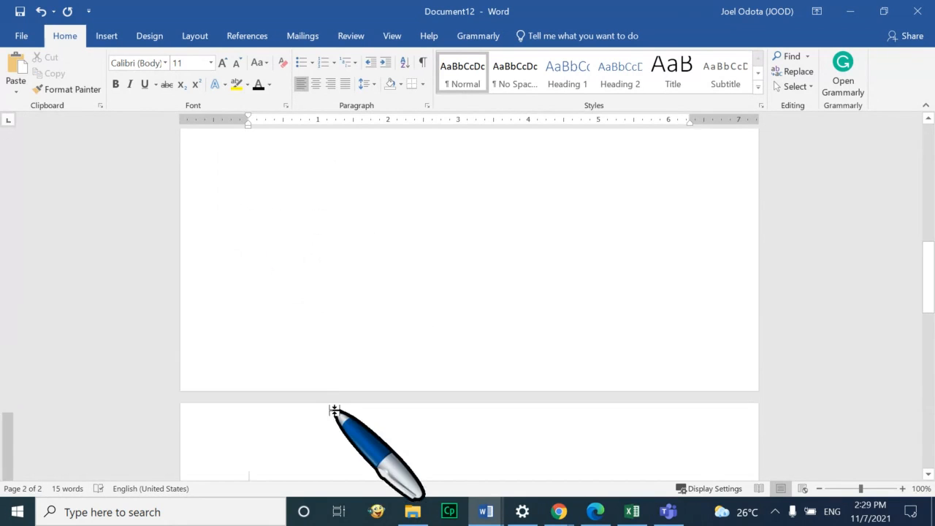
key("ctrl+v")
key("Return")
key("ctrl+v")
key("Return")
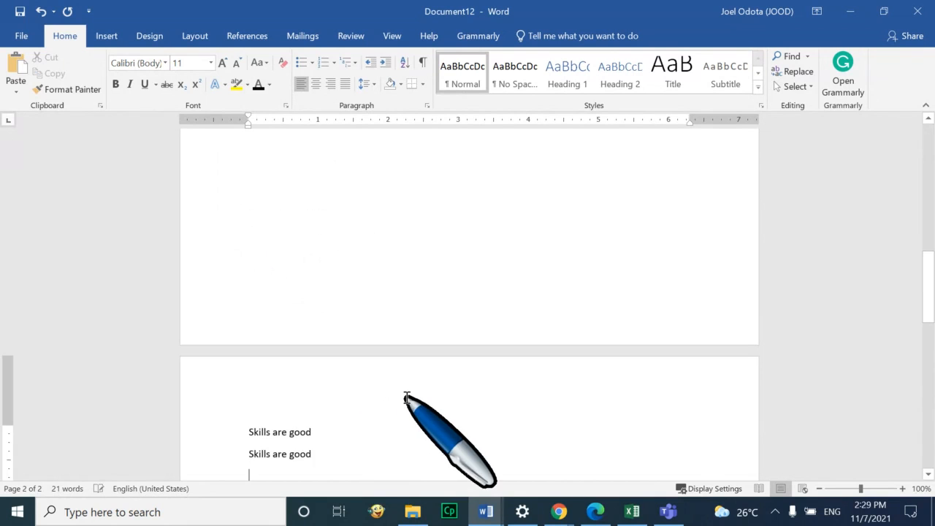
key("ctrl+Return")
key("ctrl+v")
key("Return")
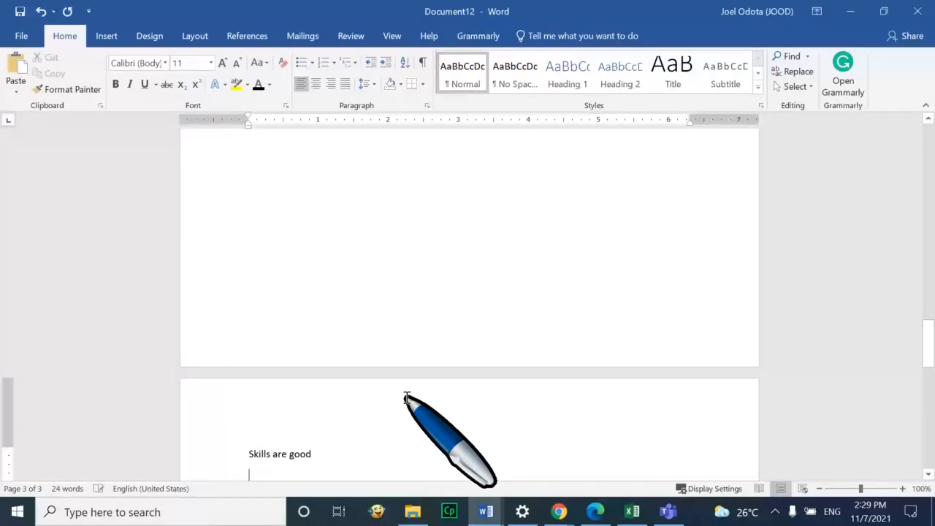
Go back to the top and select the word 'Skills' on the first line
scroll(298, 402, "up", 15)
scroll(297, 369, "up", 10)
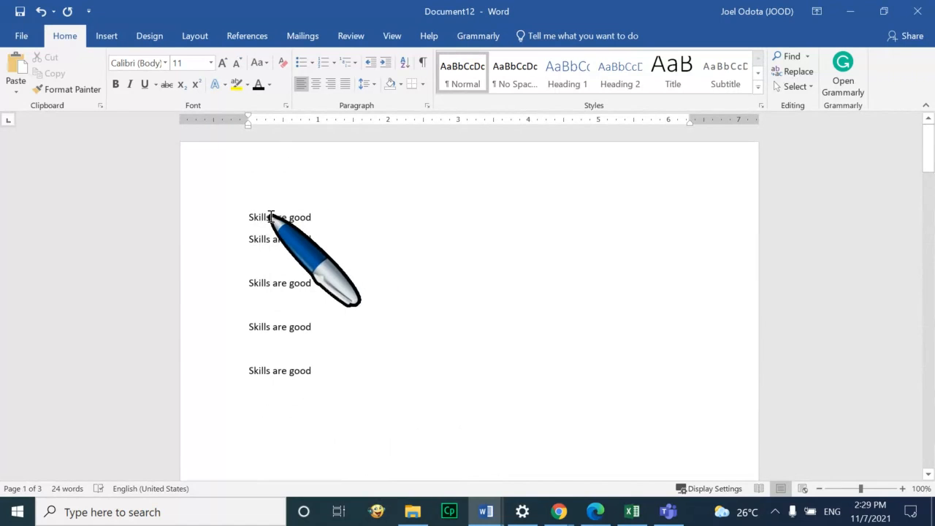
left_click(271, 216)
left_click(329, 217)
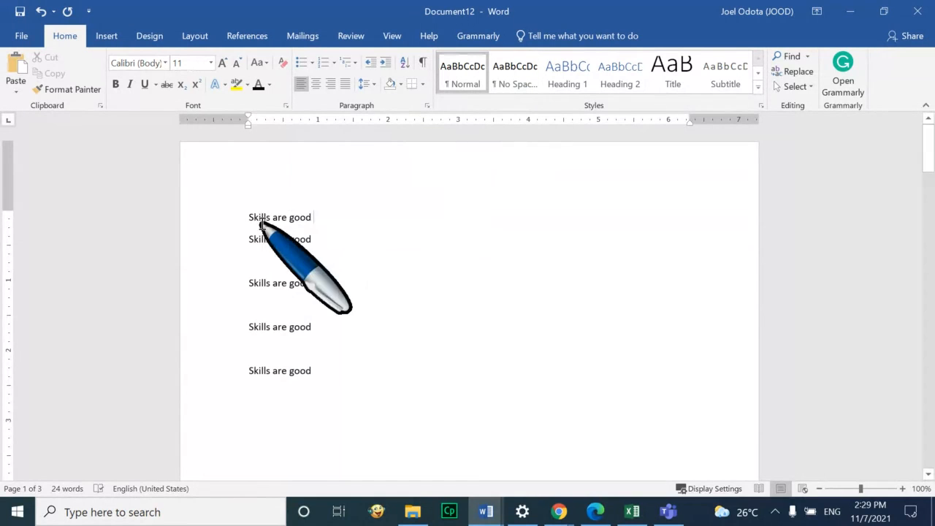
left_click_drag(272, 221, 249, 218)
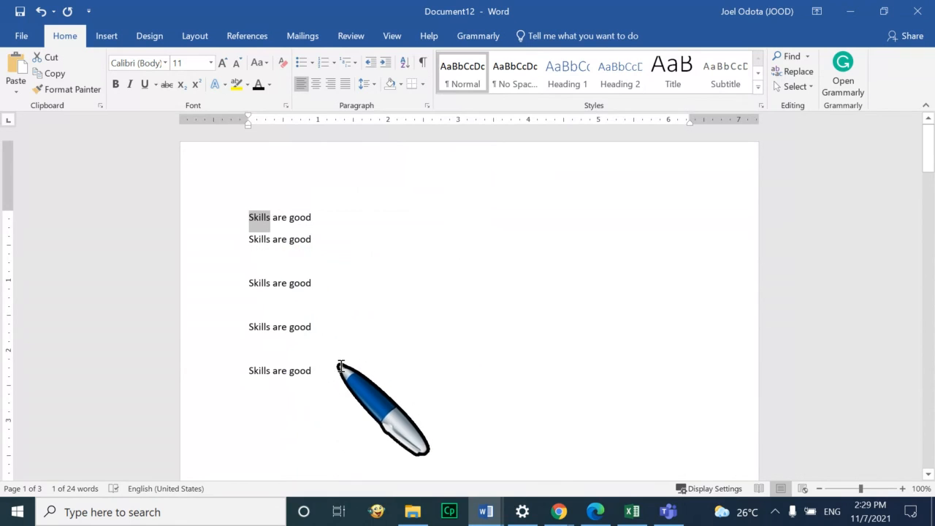
Switch to the BigBlueButton meeting window and scroll down its user list
left_click(371, 258)
mouse_move(559, 512)
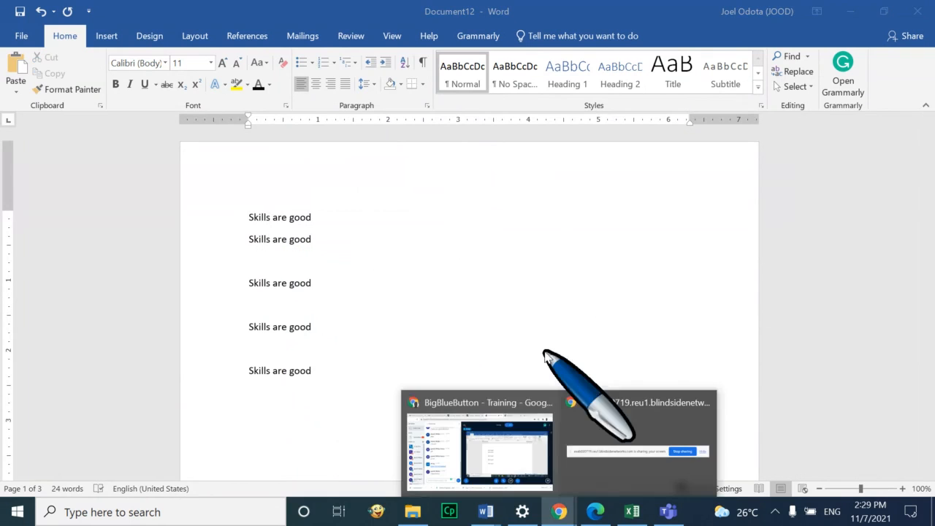
left_click(511, 431)
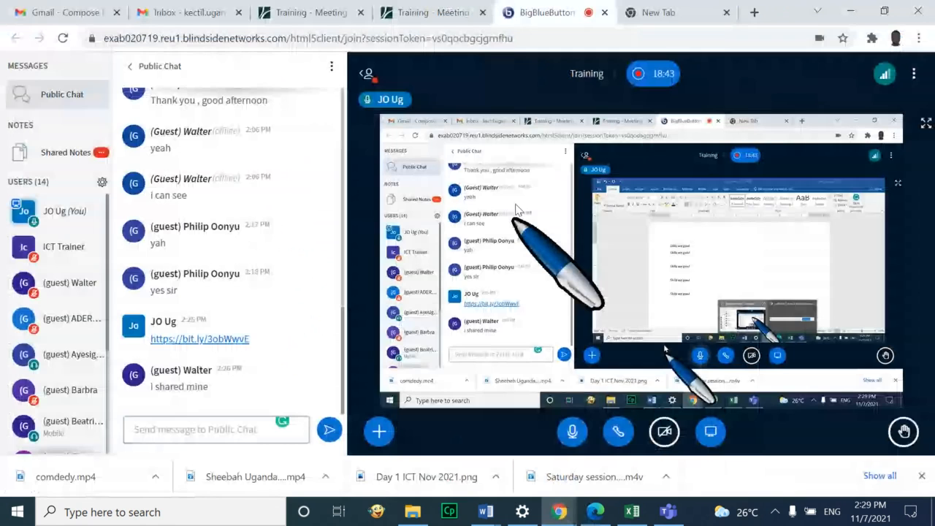
scroll(52, 343, "down", 1)
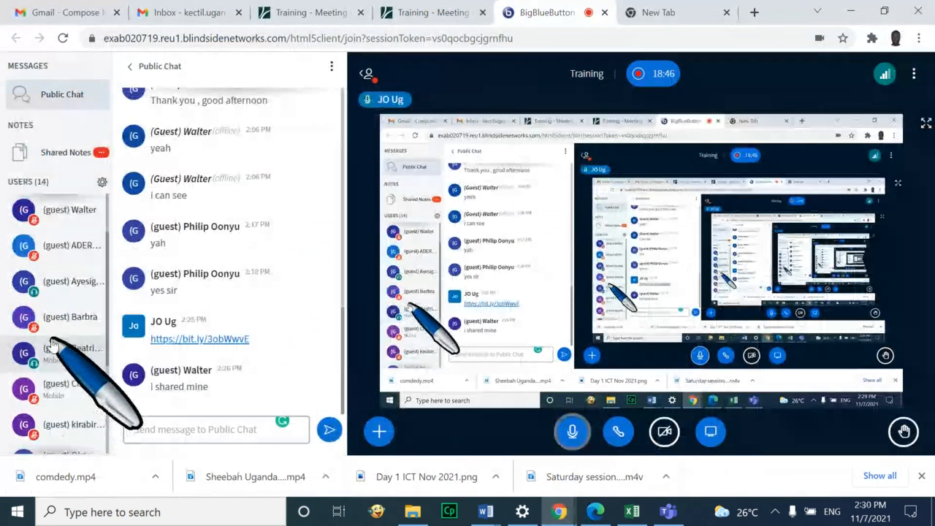
scroll(52, 342, "down", 1)
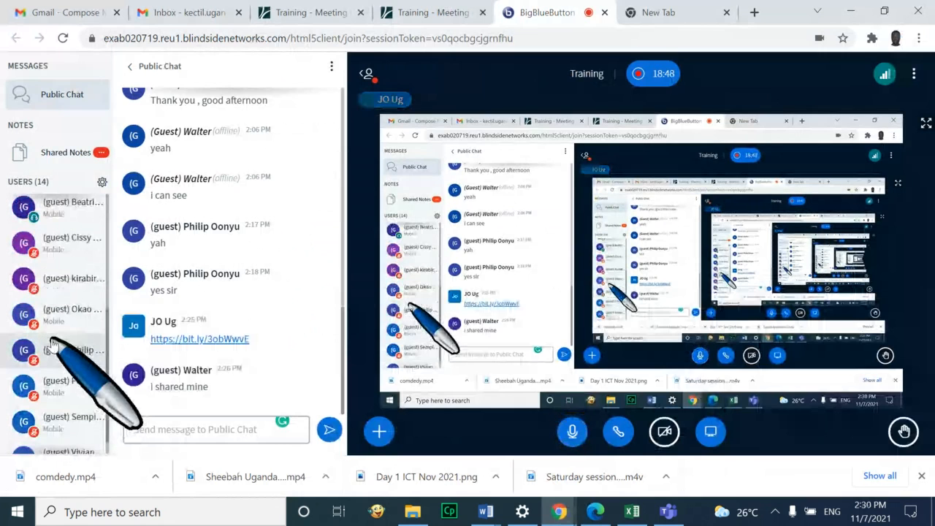
scroll(53, 344, "down", 2)
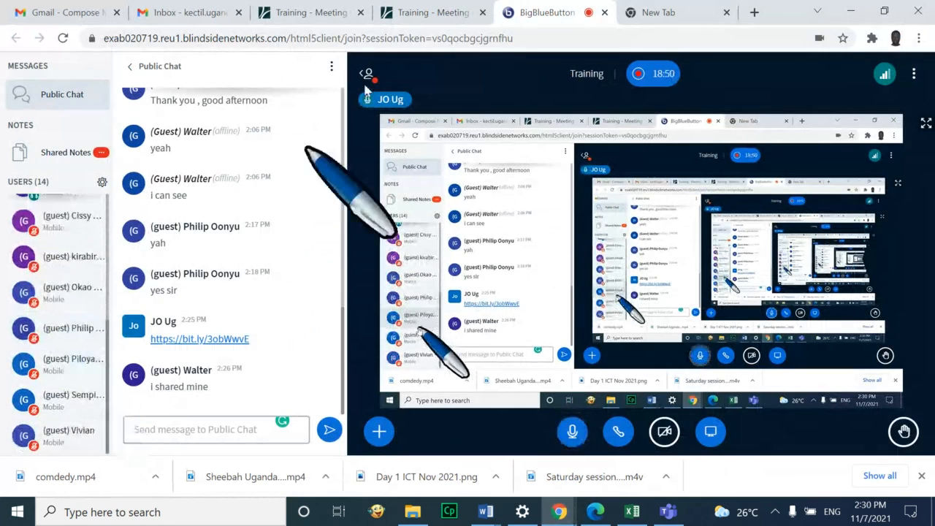
Close the duplicate 'Training - Meeting' tabs, leaving the Gmail inbox, and return to Document12
left_click(446, 11)
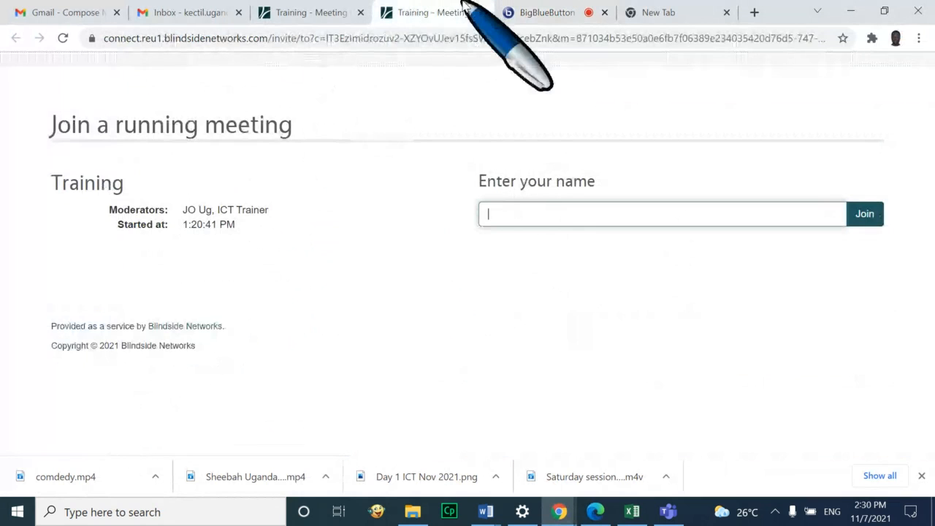
left_click(482, 13)
left_click(314, 14)
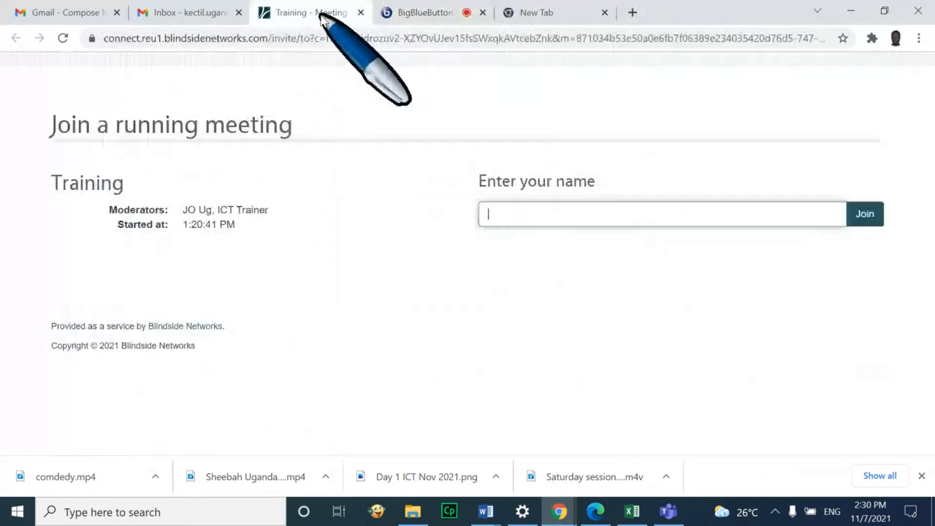
left_click(360, 12)
left_click(196, 12)
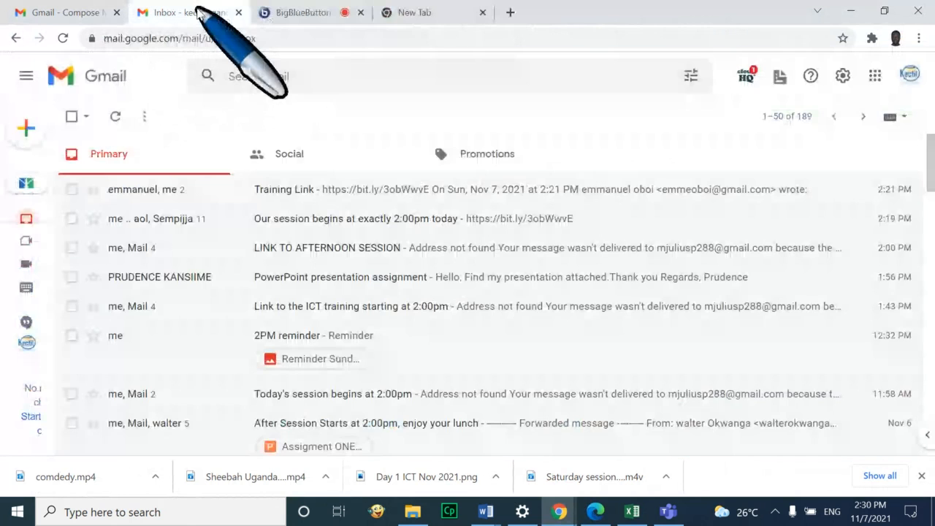
mouse_move(486, 512)
left_click(638, 456)
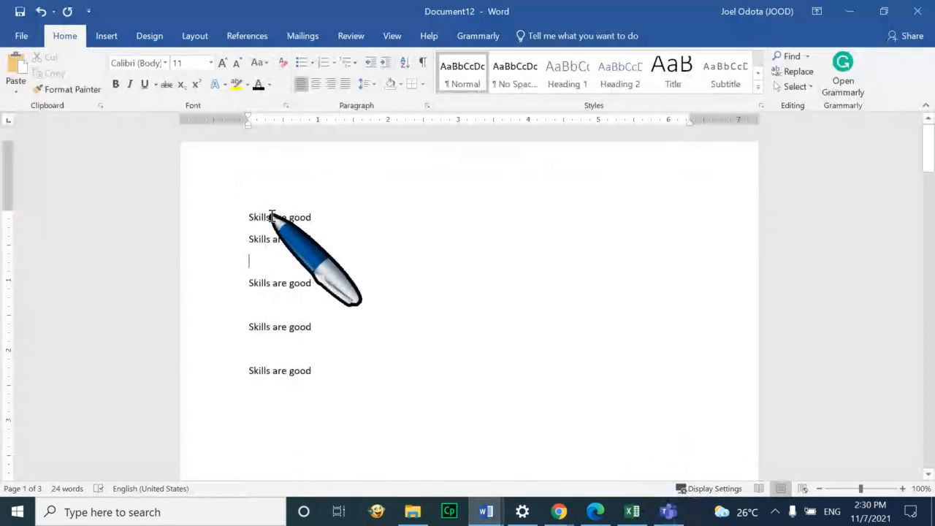
Select 'Skills' on the first line, scroll through the three pages, then clear the selection
left_click_drag(271, 217, 250, 217)
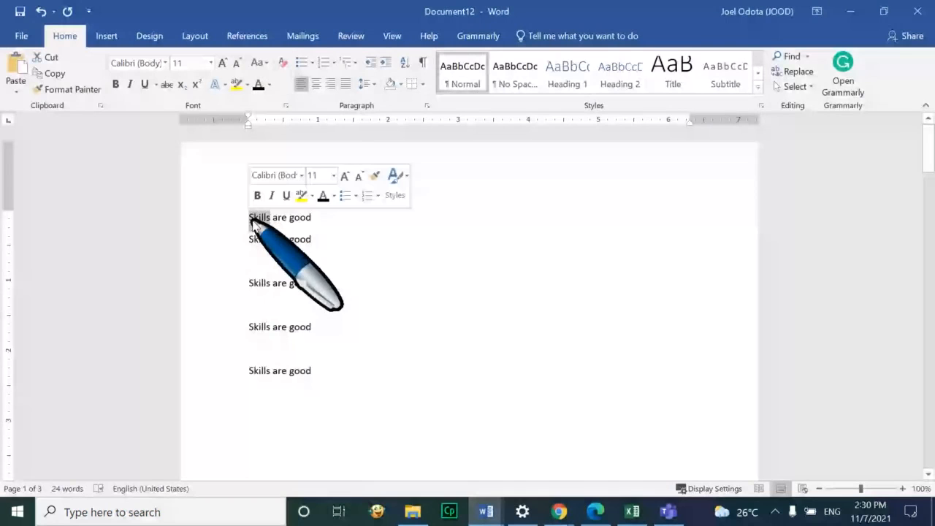
scroll(532, 323, "down", 10)
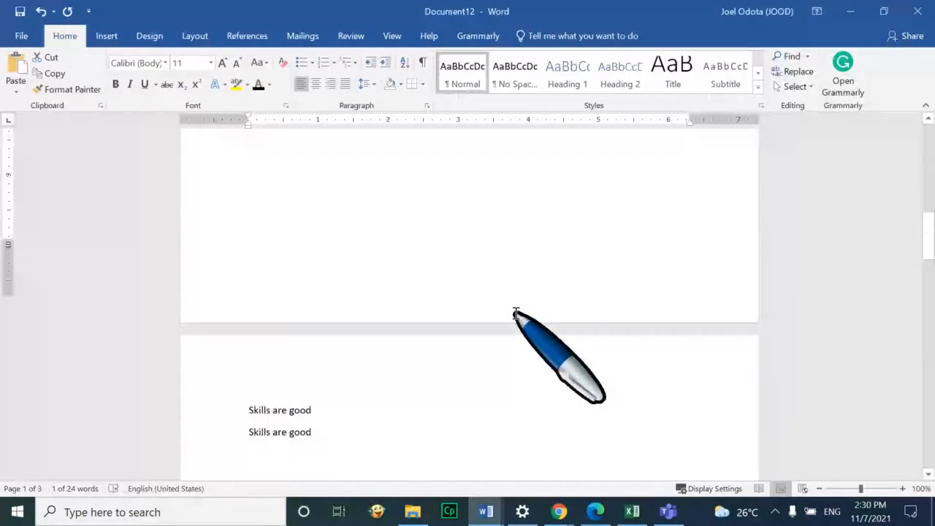
scroll(516, 315, "down", 10)
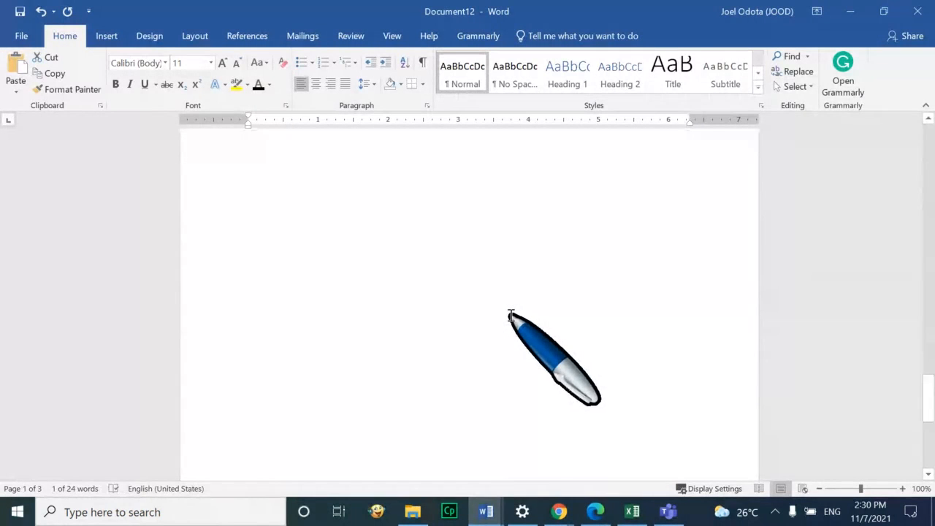
scroll(512, 315, "down", 2)
scroll(511, 316, "up", 15)
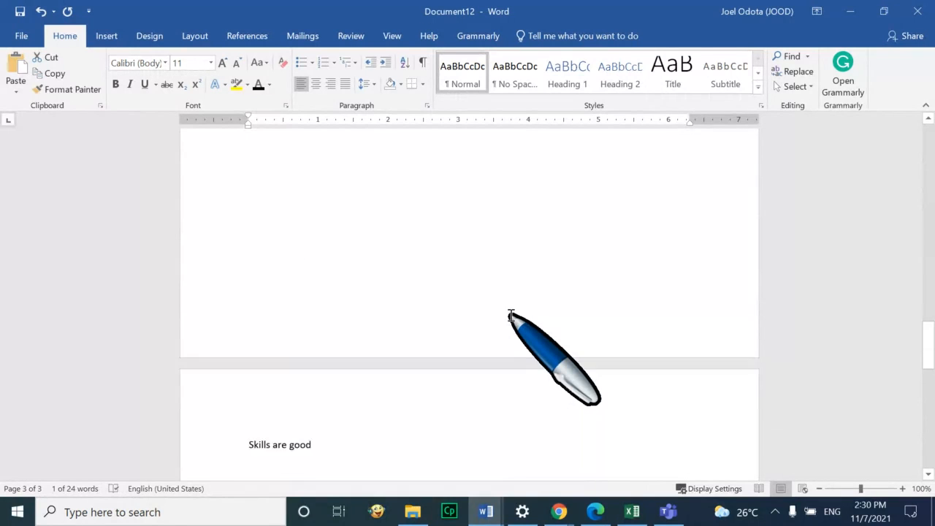
scroll(512, 316, "up", 6)
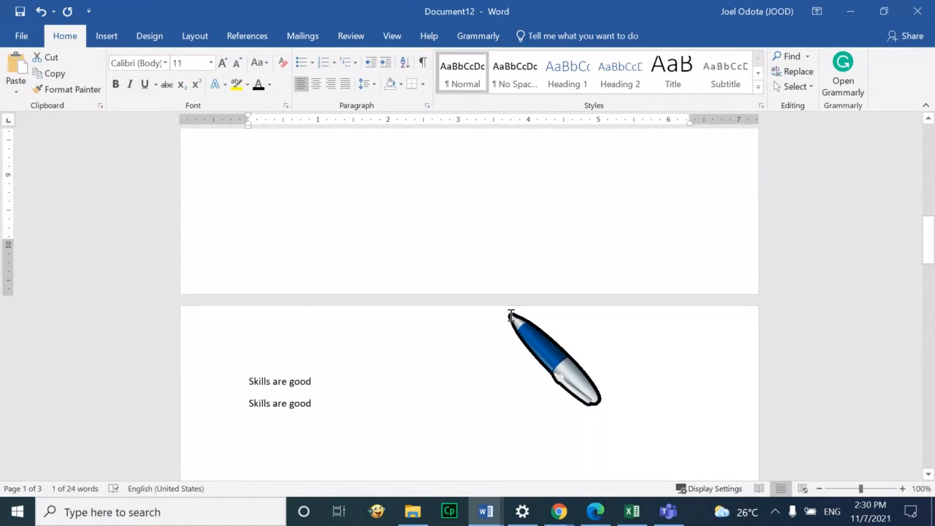
scroll(511, 316, "up", 12)
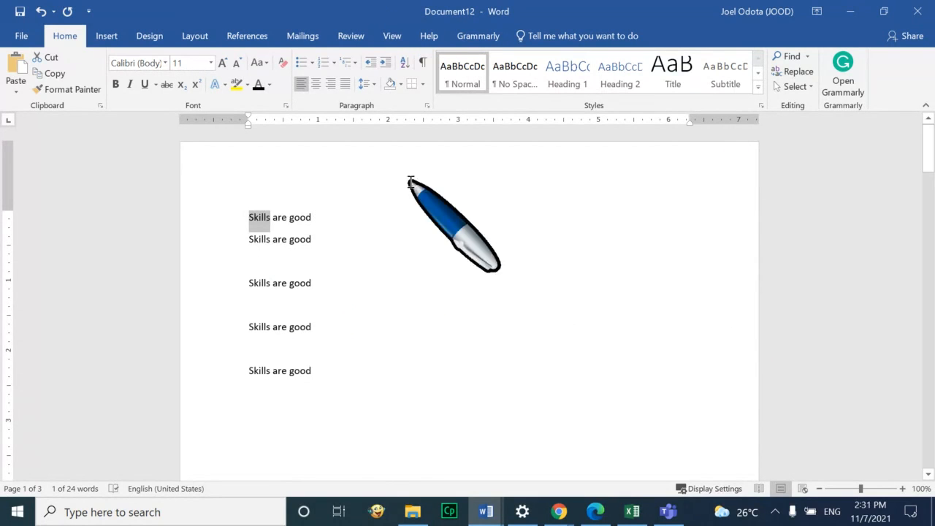
key("End")
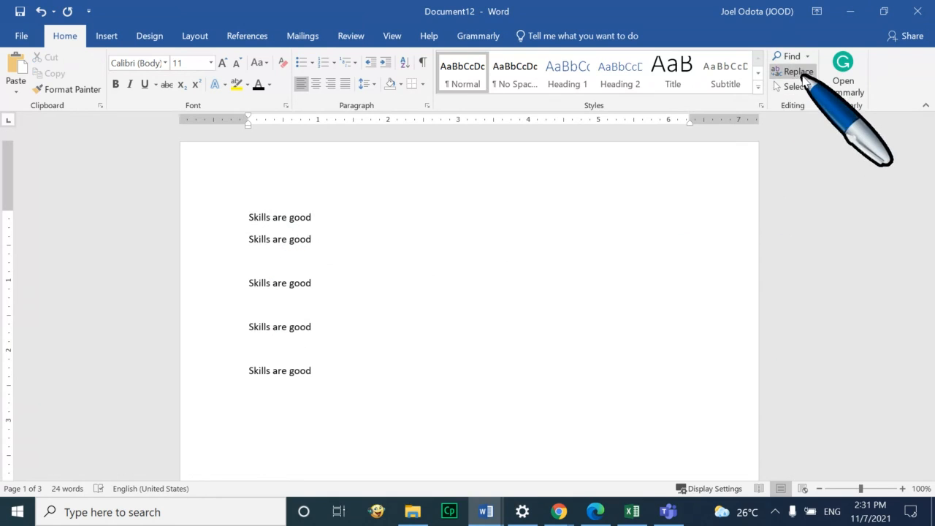
Open Replace and enter 'skills' in the Find what box
left_click(799, 72)
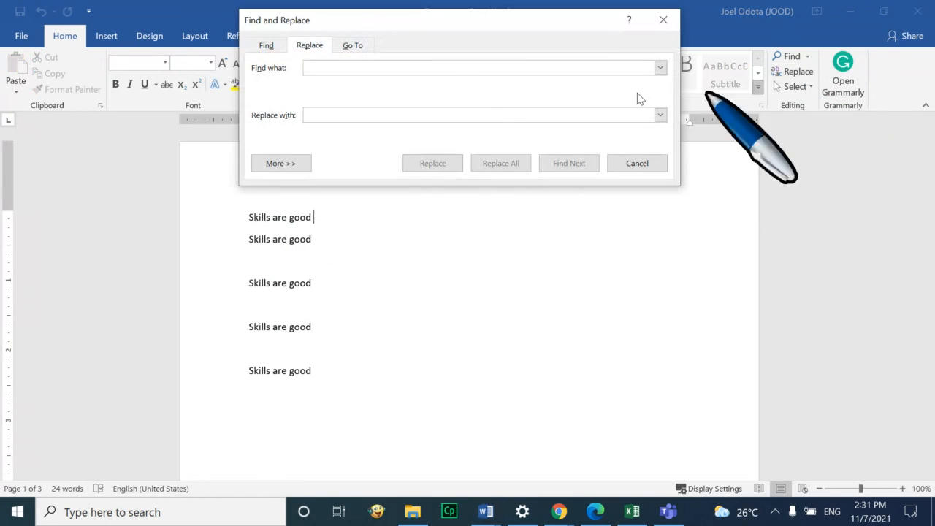
type("skills")
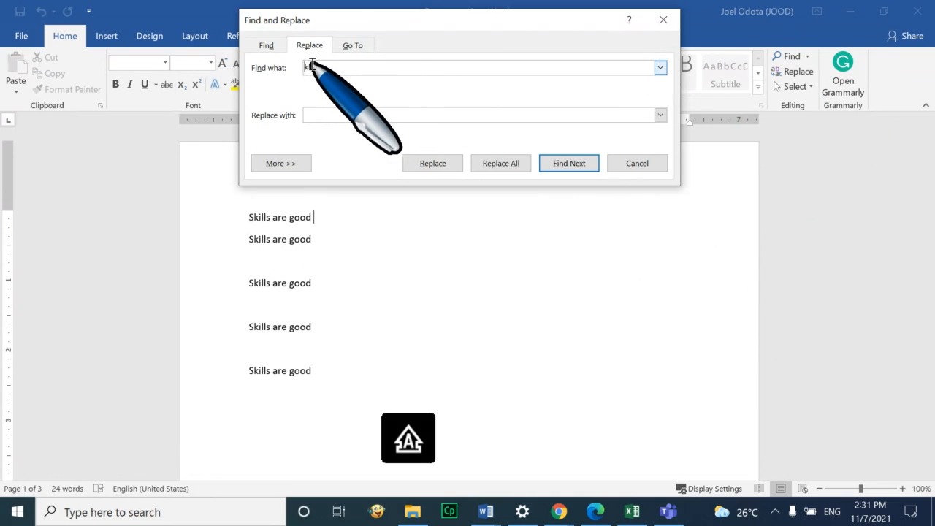
left_click(356, 67)
left_click(352, 115)
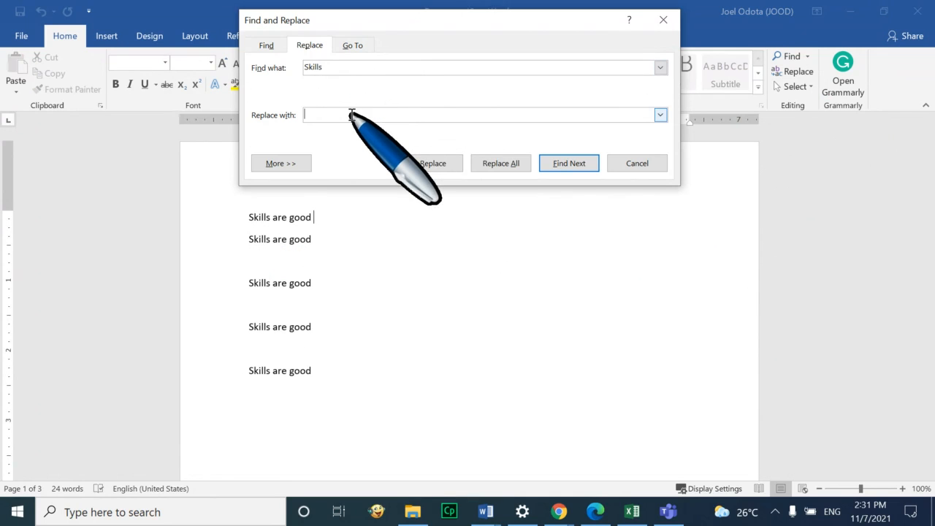
Replace every 'Skills' with 'Knowledge' using Replace All (8 replacements) and close the dialog
key("Caps_Lock")
type("k")
key("BackSpace")
key("Caps_Lock")
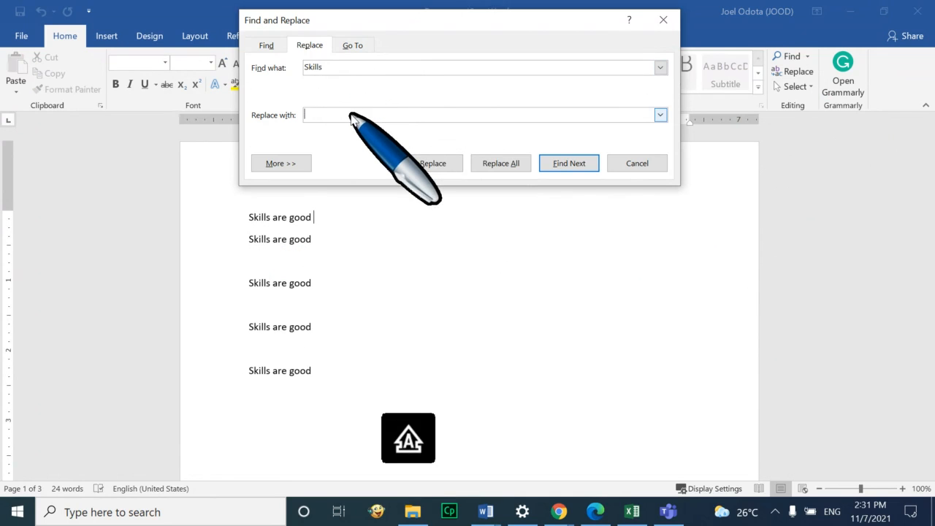
type("K")
key("Caps_Lock")
type("nwl")
key("BackSpace")
type("owledge")
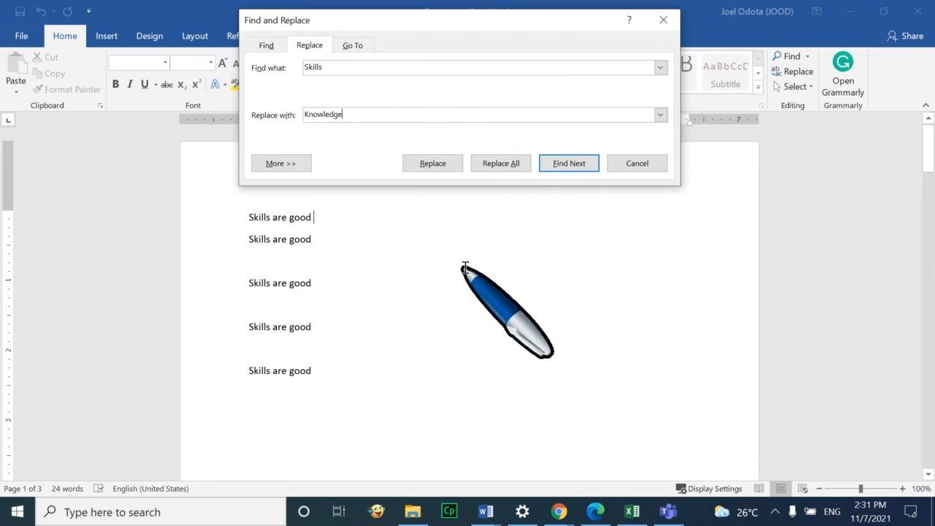
left_click(512, 168)
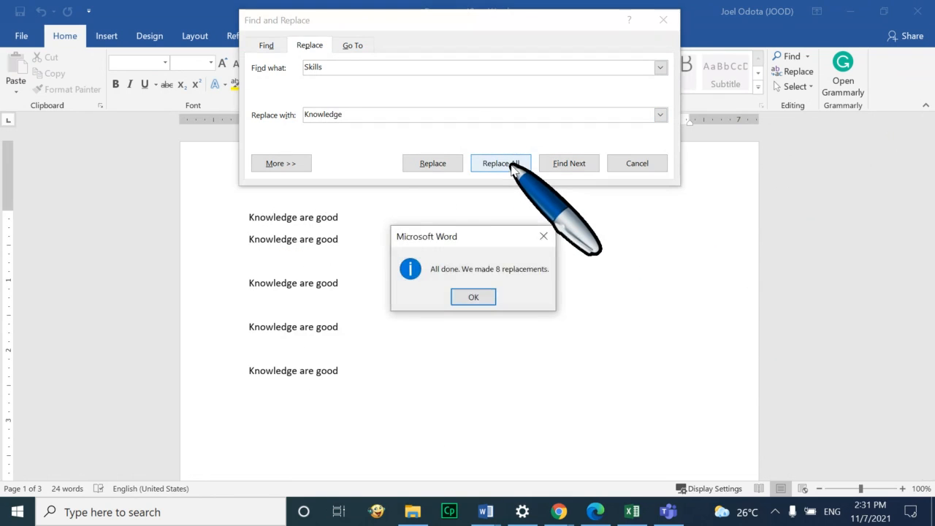
left_click(483, 297)
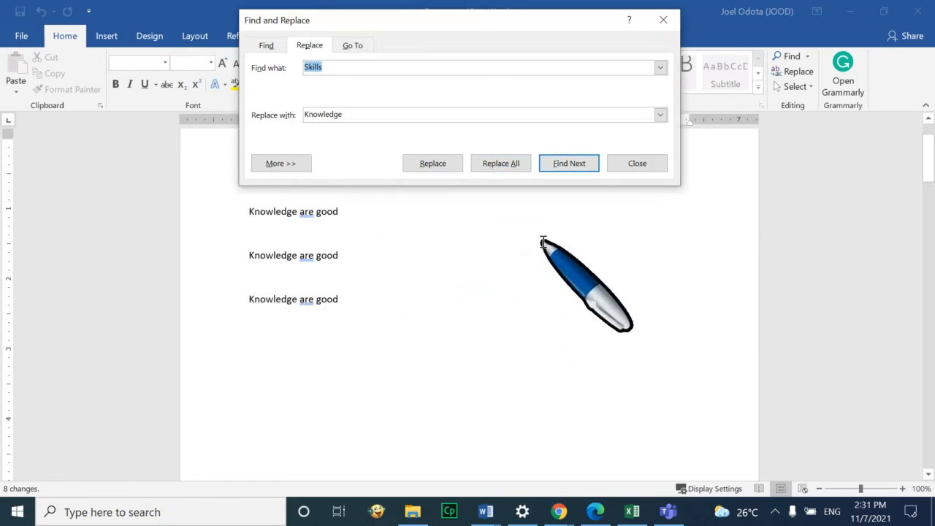
left_click(628, 170)
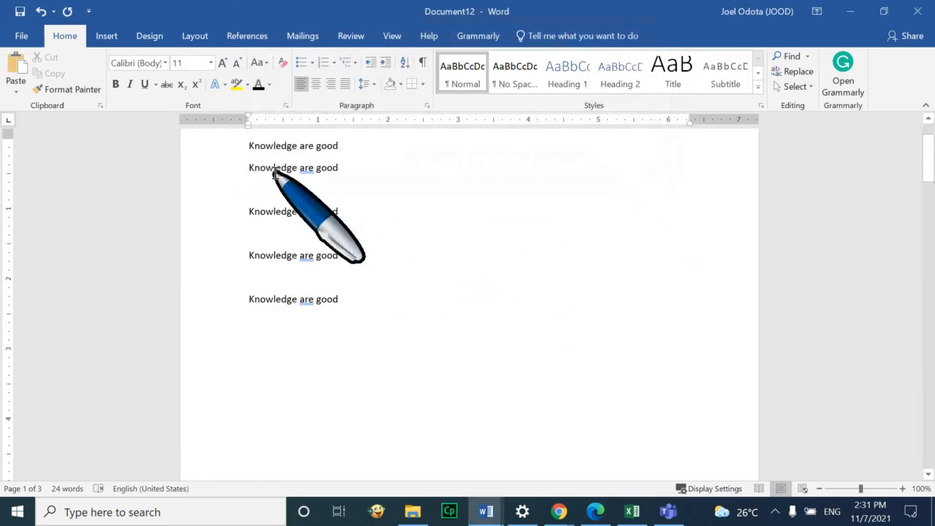
Type a sentence comparing two ICT trainers on the empty line below page 2's Knowledge lines
scroll(274, 169, "up", 2)
scroll(307, 219, "down", 4)
scroll(317, 231, "down", 6)
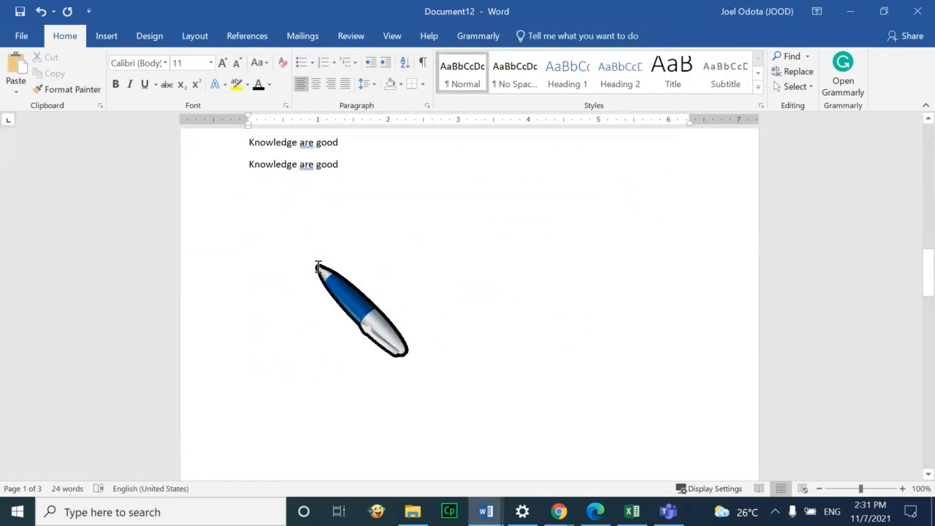
scroll(319, 267, "down", 15)
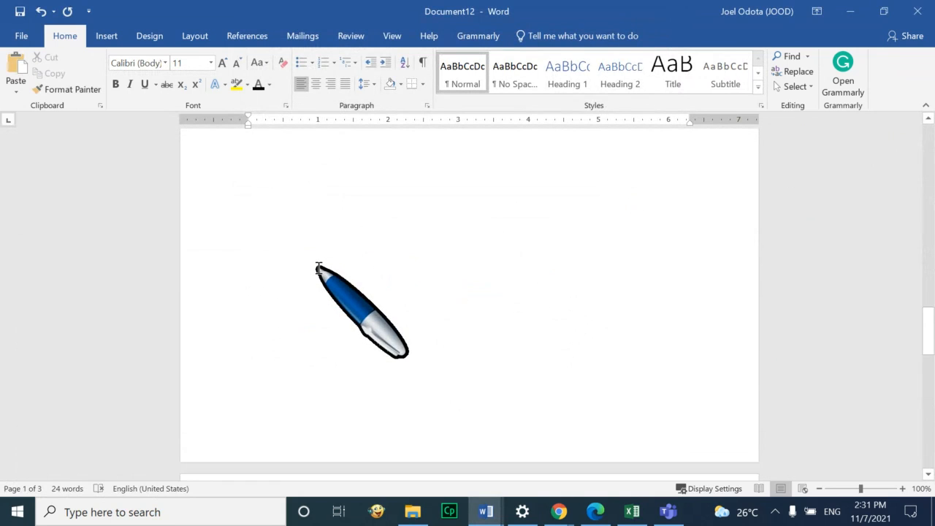
scroll(319, 269, "up", 10)
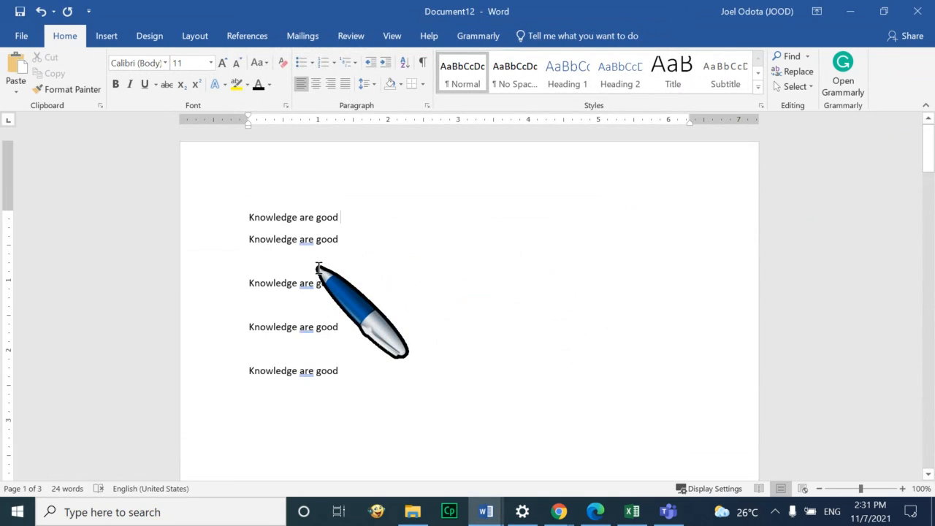
scroll(344, 314, "down", 5)
scroll(360, 352, "down", 10)
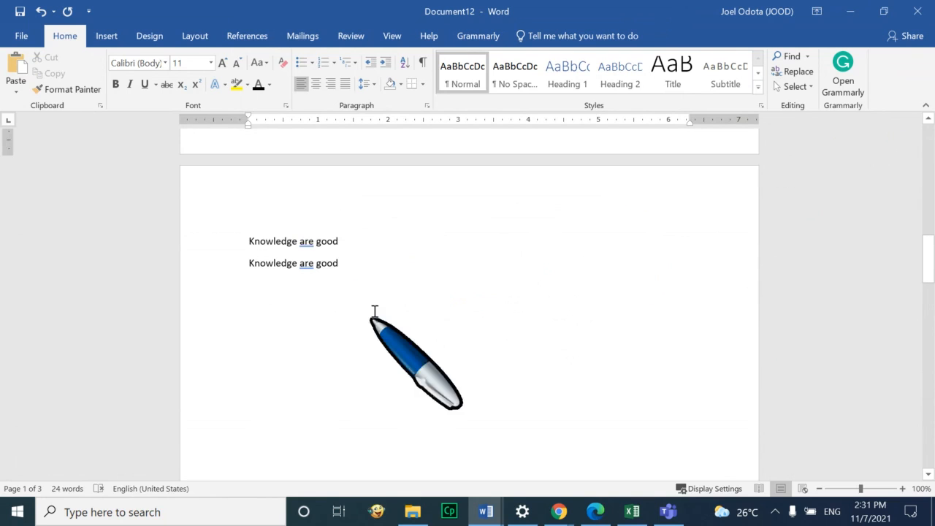
left_click(382, 269)
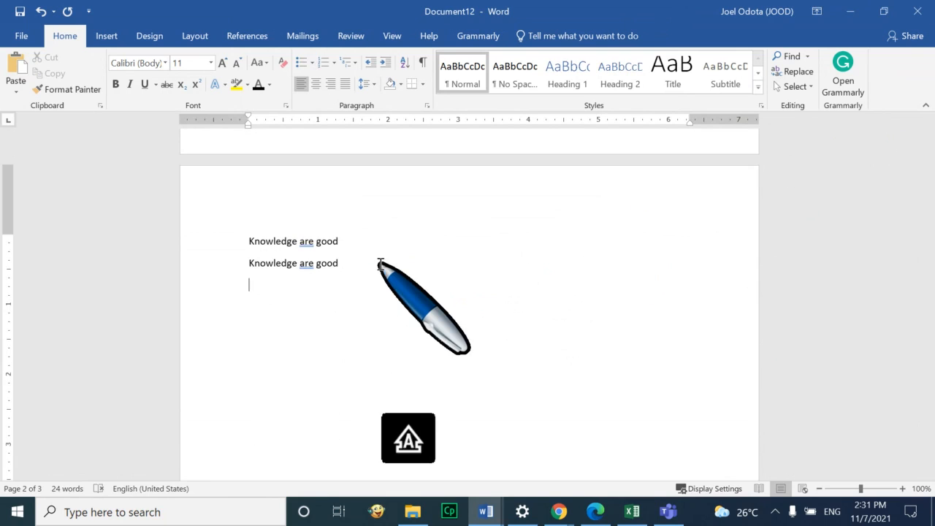
type("Joel is a goo")
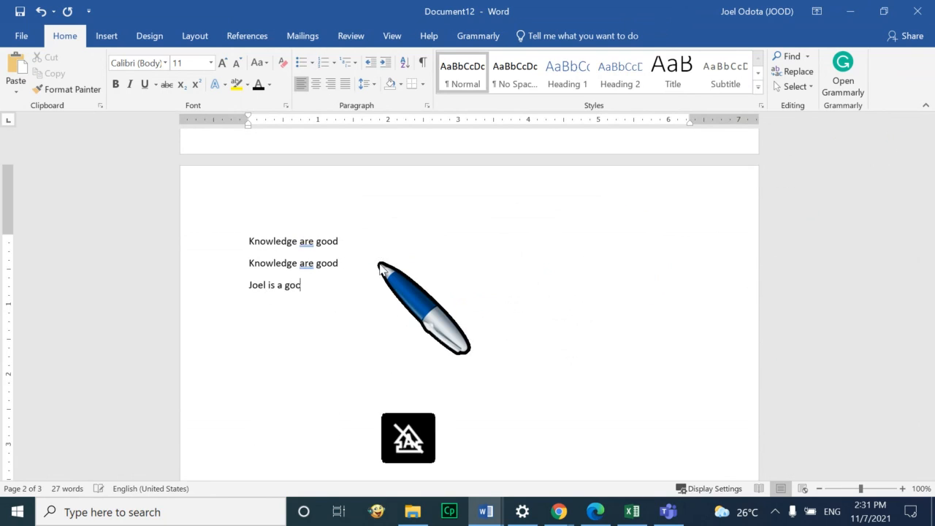
type("d ICT training. Godfr")
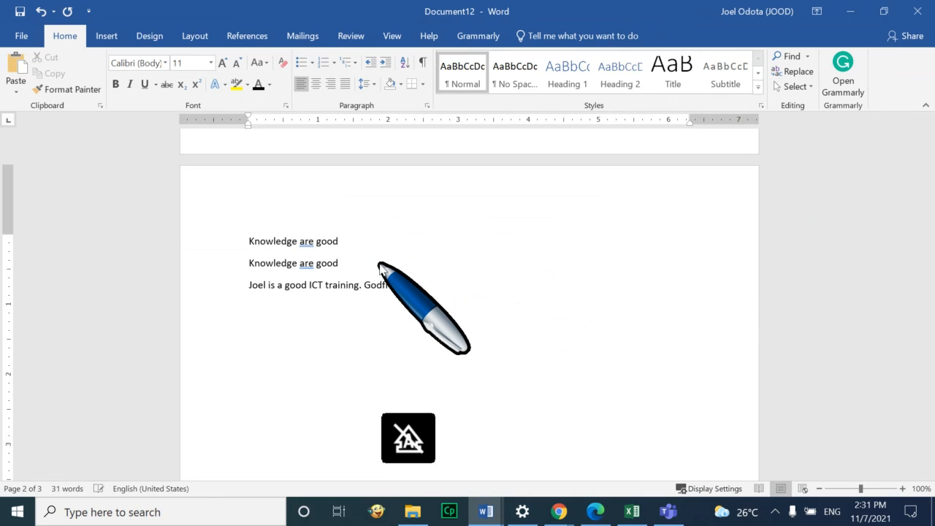
type("bette")
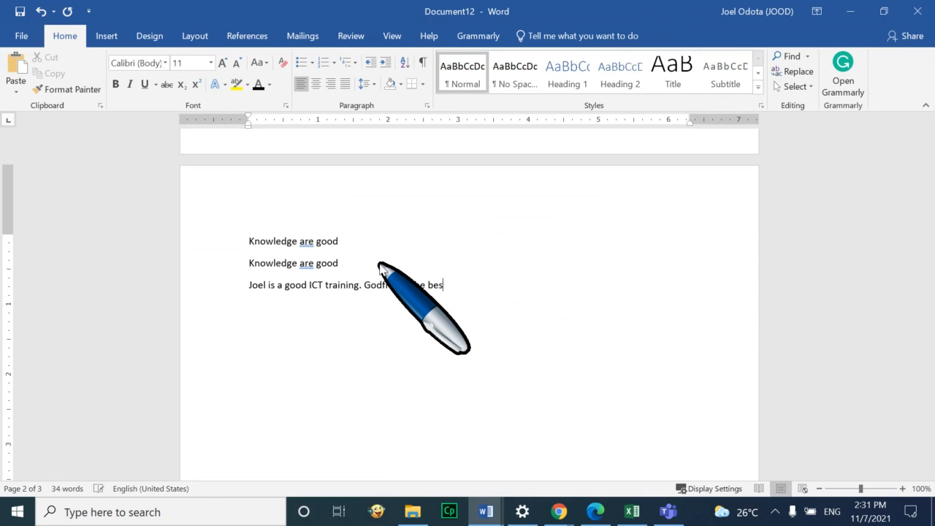
type("r trainer.")
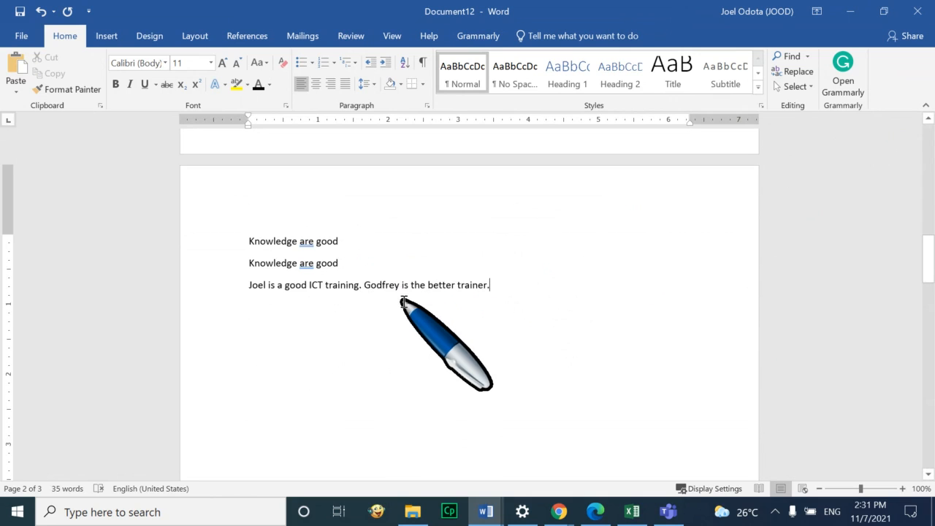
scroll(423, 294, "up", 6)
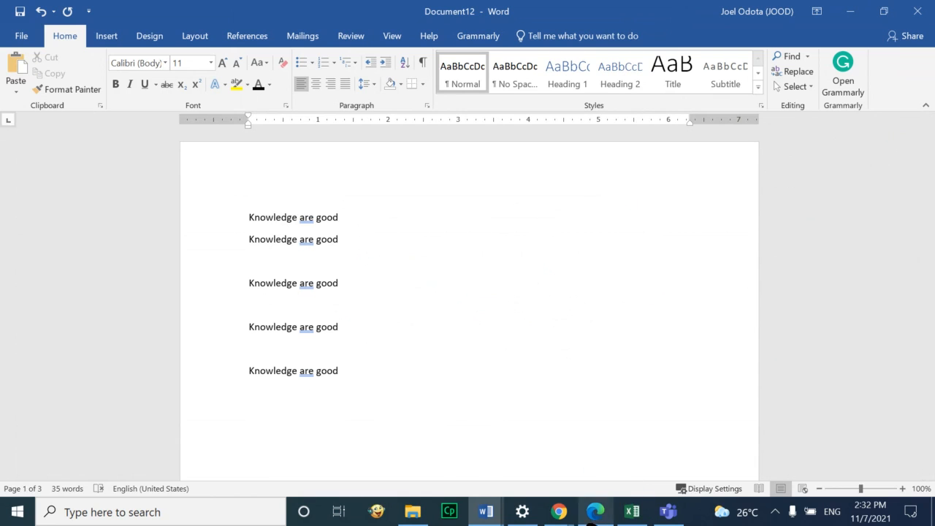
mouse_move(559, 511)
left_click(492, 417)
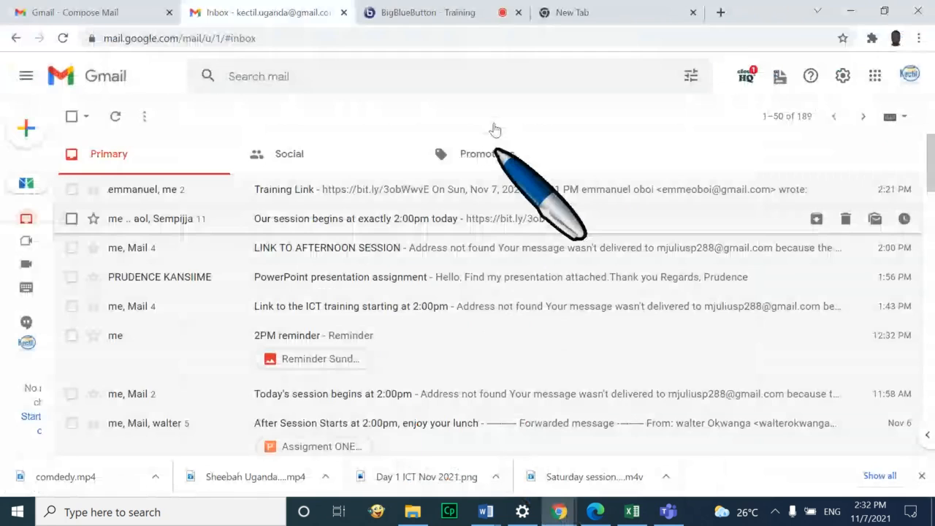
left_click(468, 13)
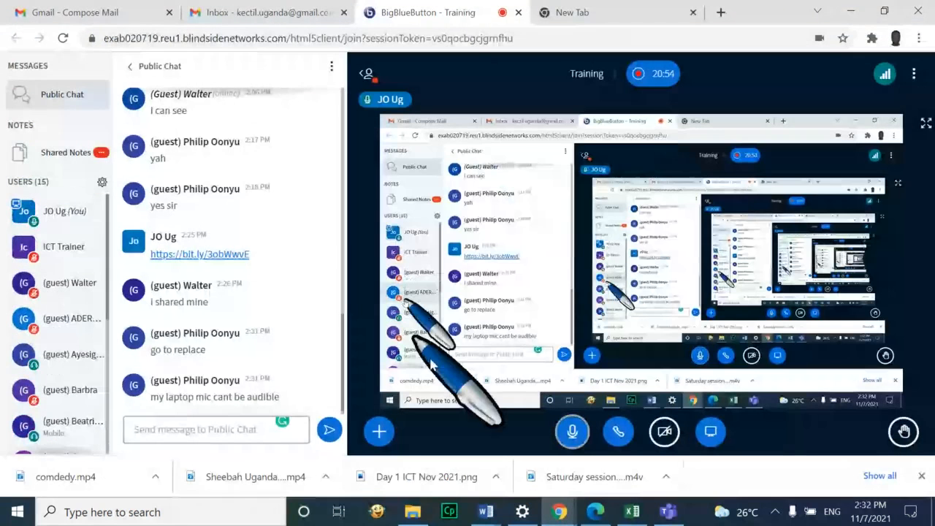
mouse_move(497, 522)
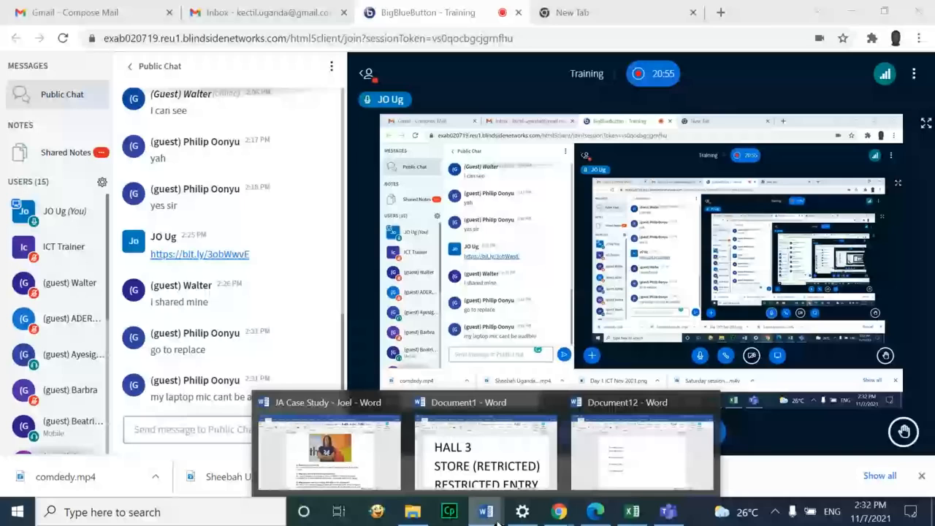
left_click(641, 453)
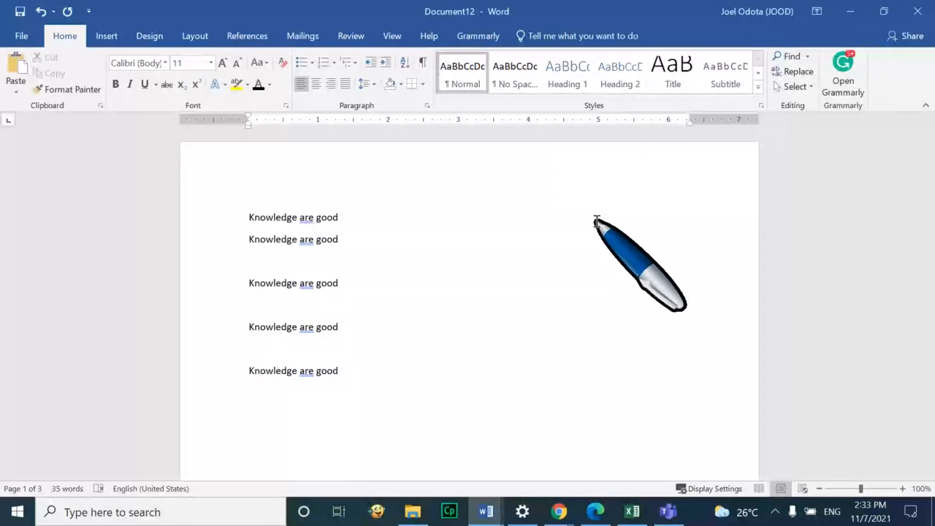
Back in Document12, search the Navigation pane for the second trainer's name, finding 1 match
left_click(559, 512)
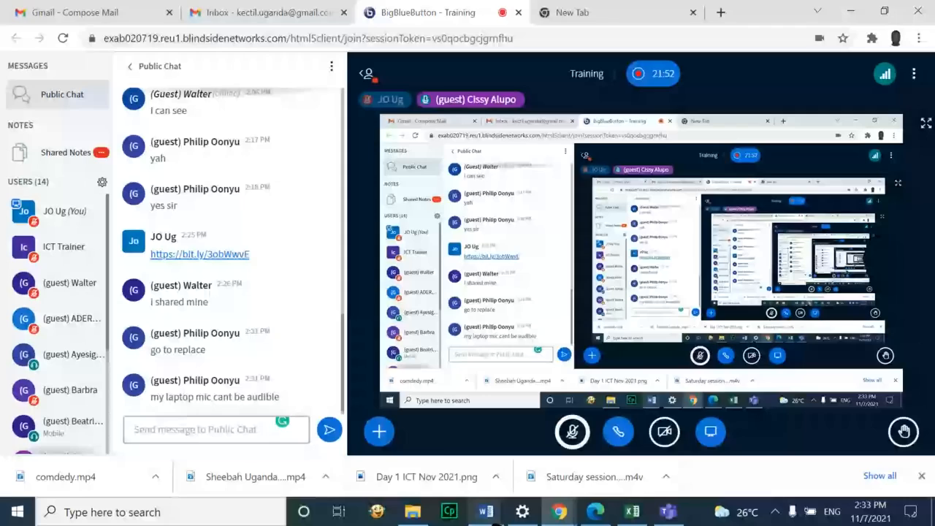
left_click(487, 512)
left_click(610, 443)
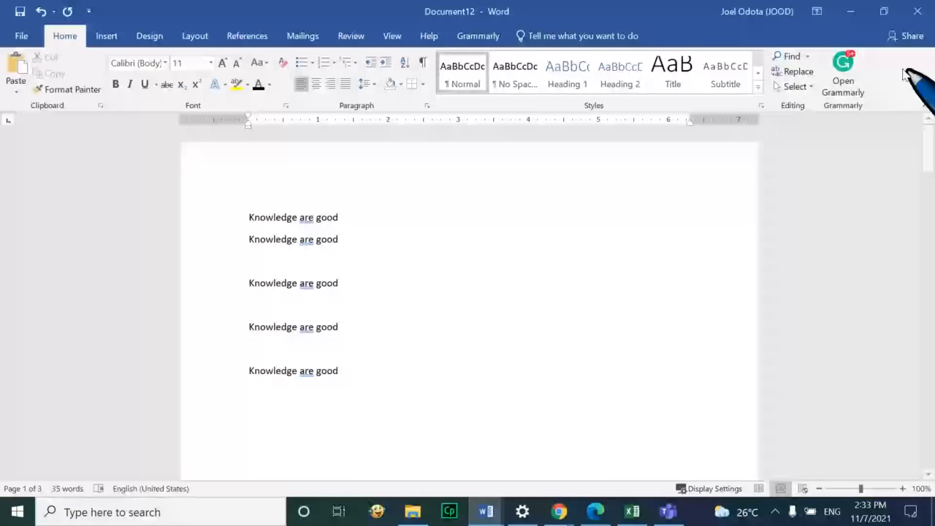
key("ctrl+f")
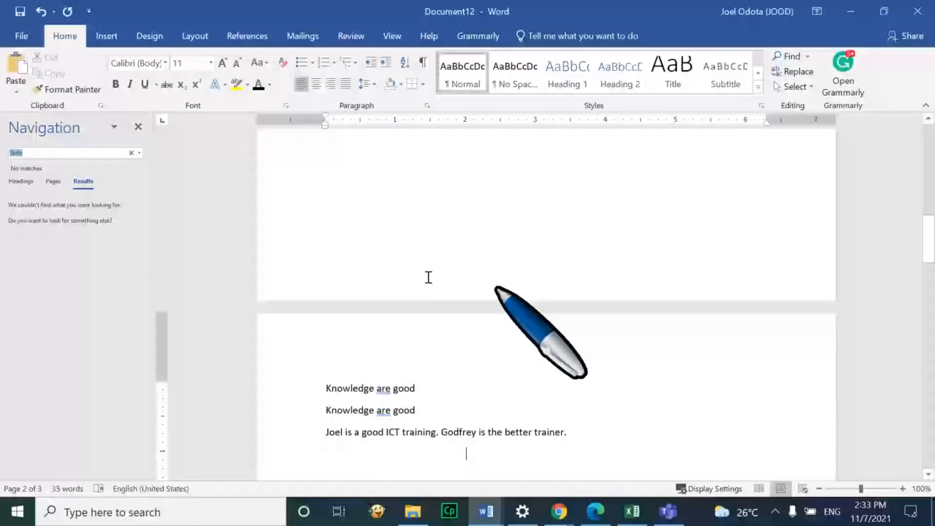
left_click(67, 153)
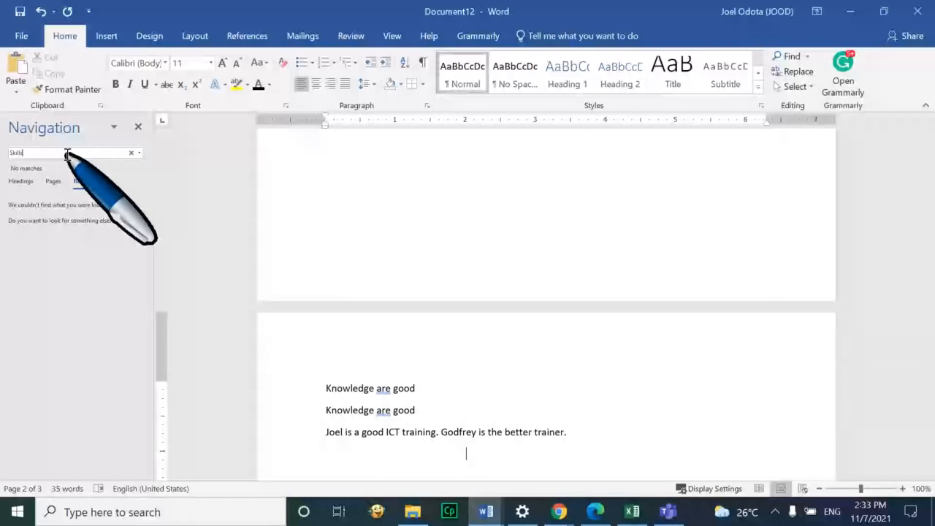
key("BackSpace")
key("BackSpace")
key("BackSpace")
key("BackSpace")
key("BackSpace")
key("BackSpace")
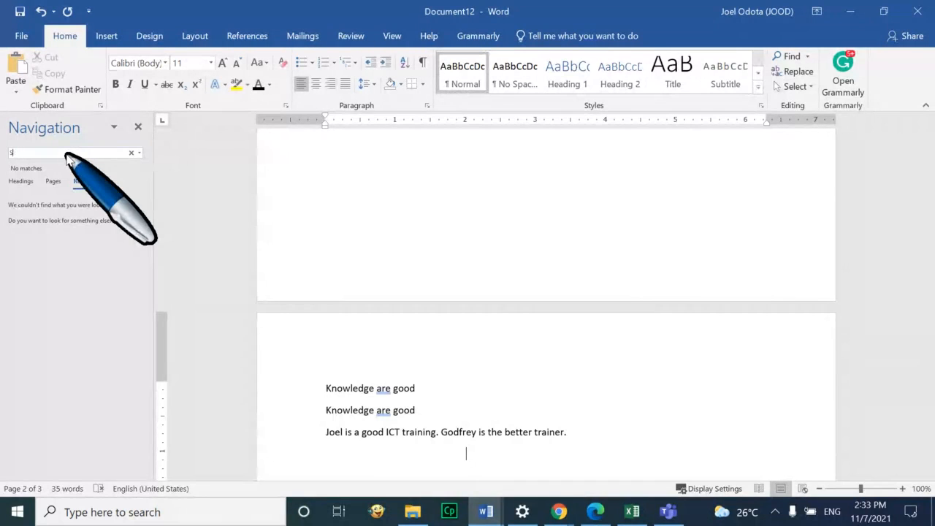
type("Godfrey")
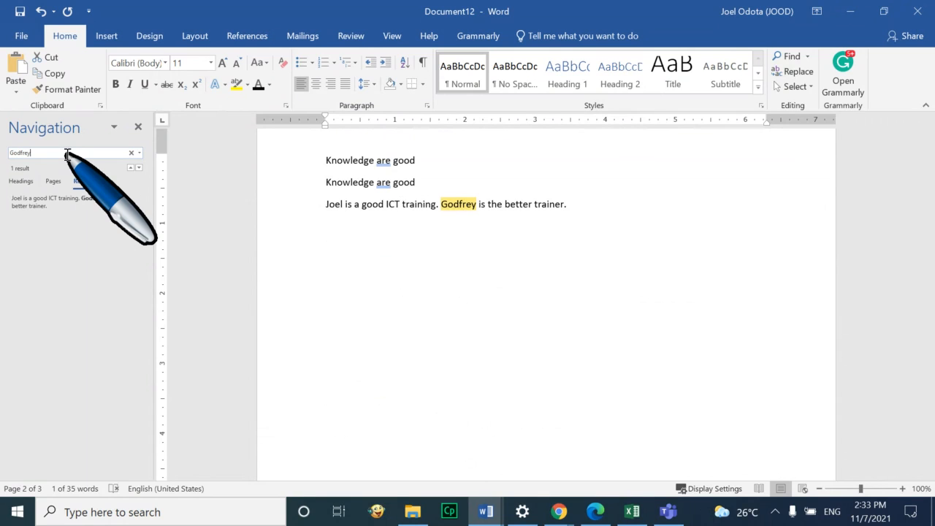
key("Return")
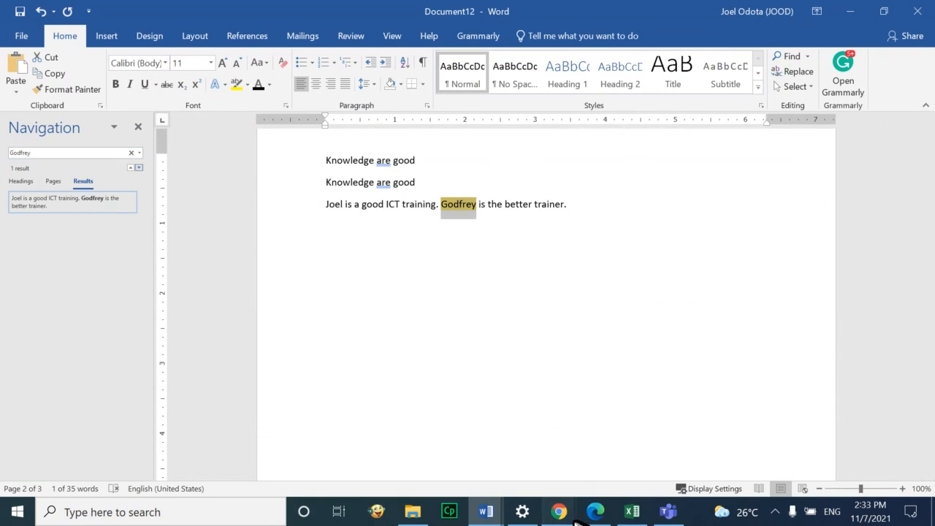
Unmute the microphone in the BigBlueButton meeting and return to the Word document
mouse_move(573, 519)
left_click(511, 447)
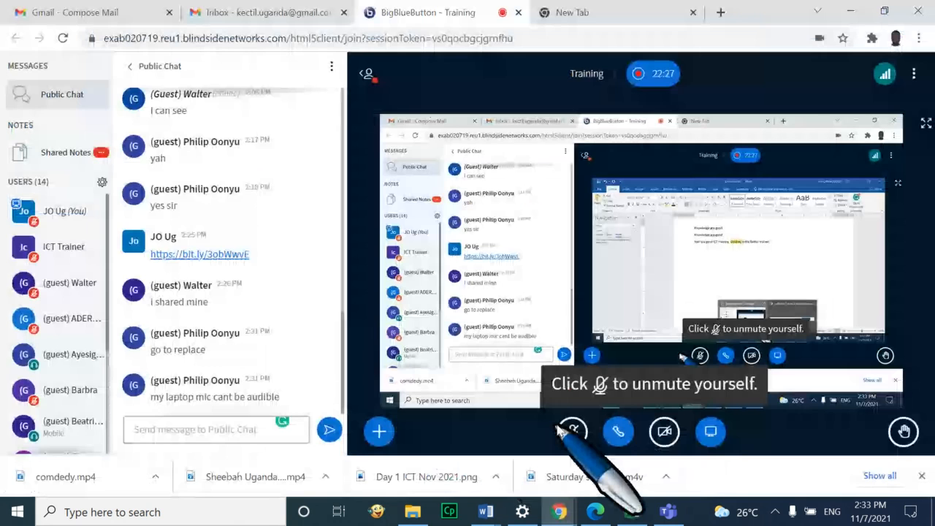
left_click(563, 432)
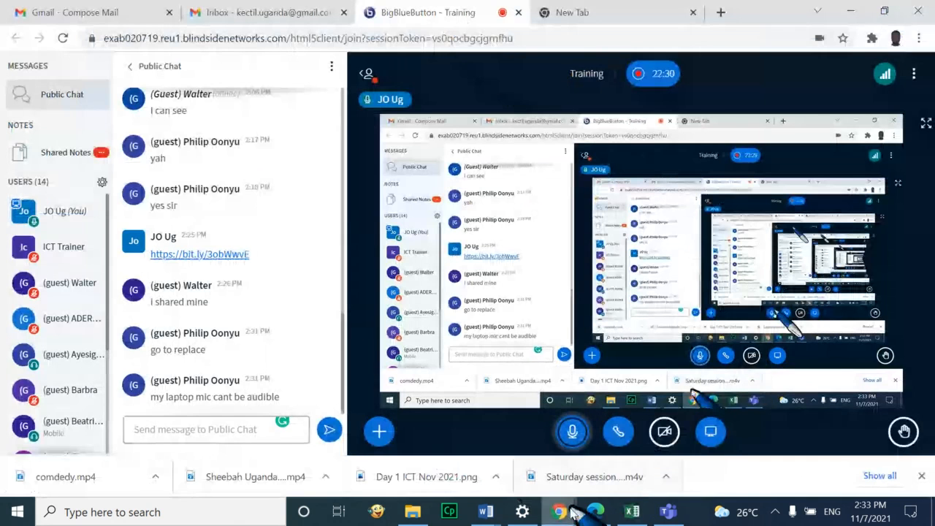
left_click(492, 516)
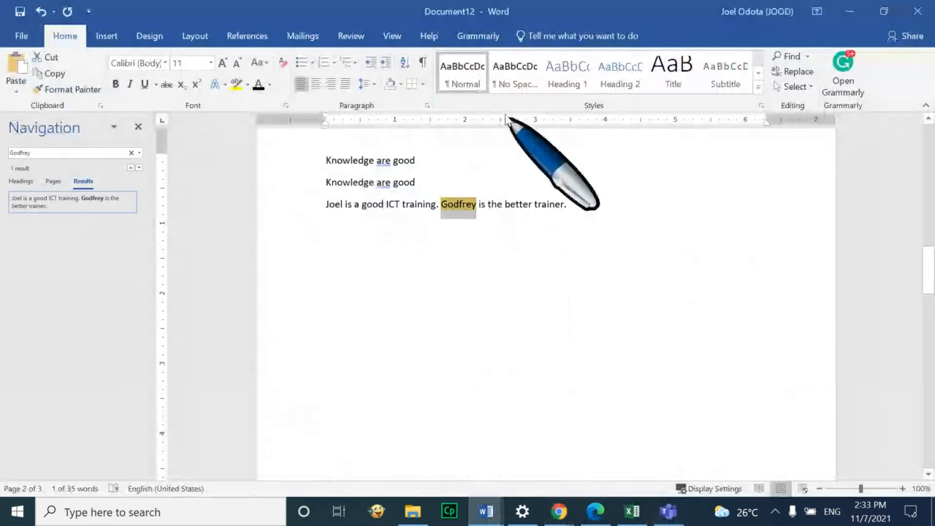
left_click(506, 205)
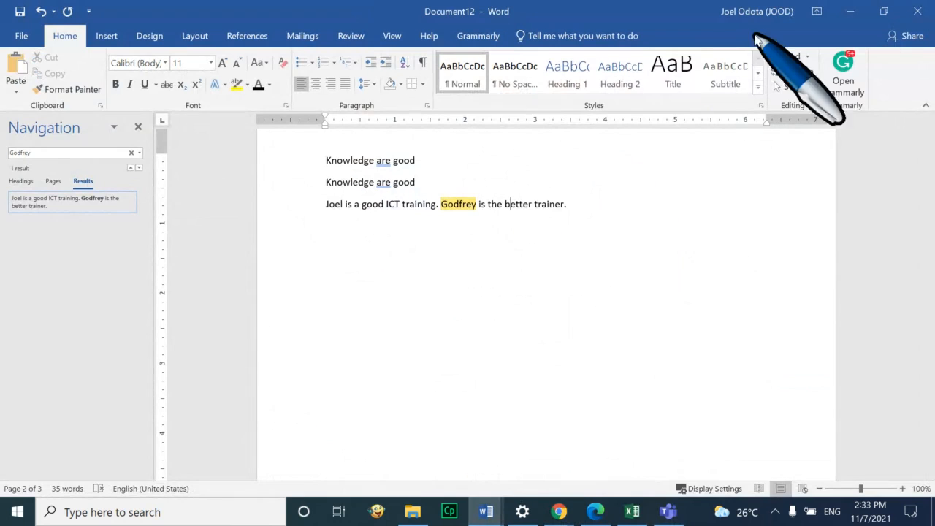
left_click(790, 57)
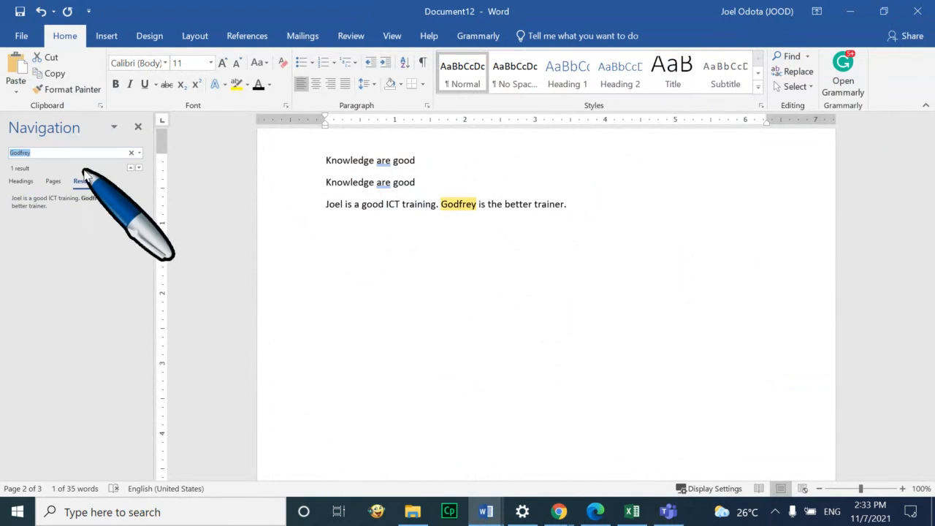
left_click(79, 152)
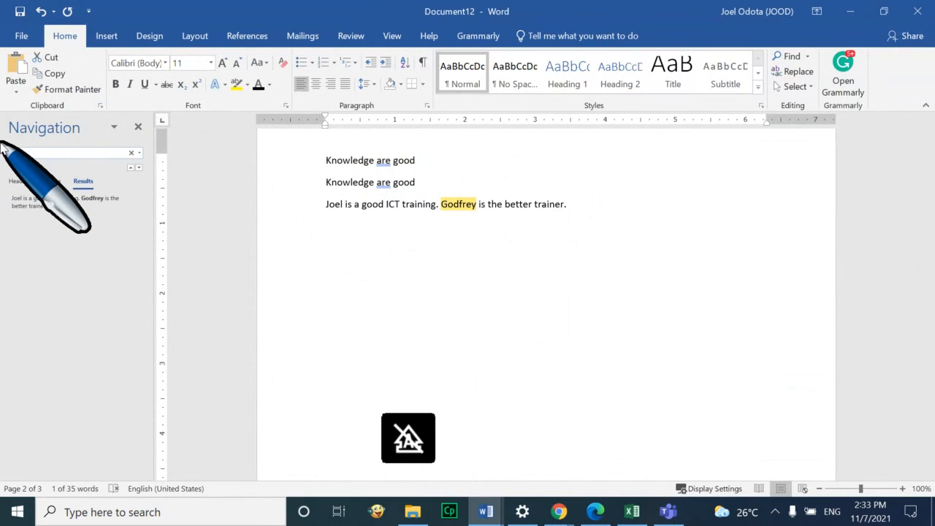
type("Joel")
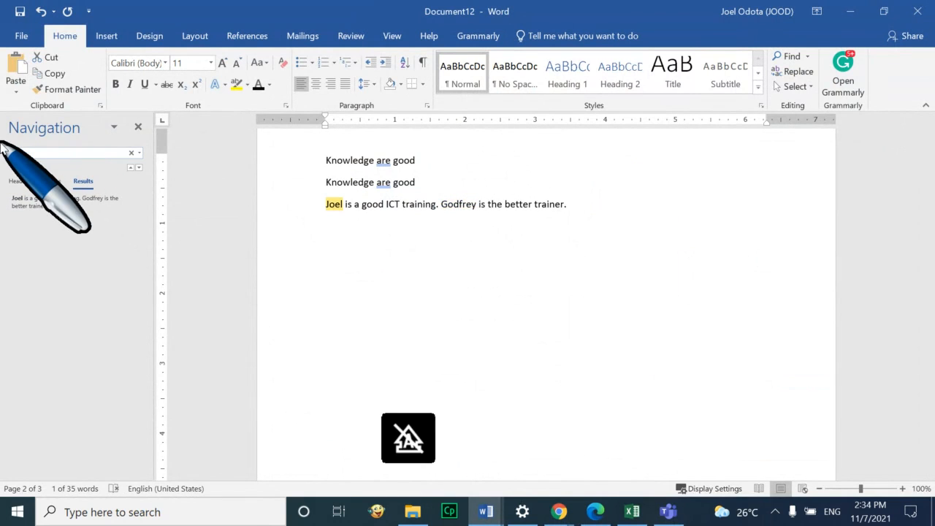
key("Return")
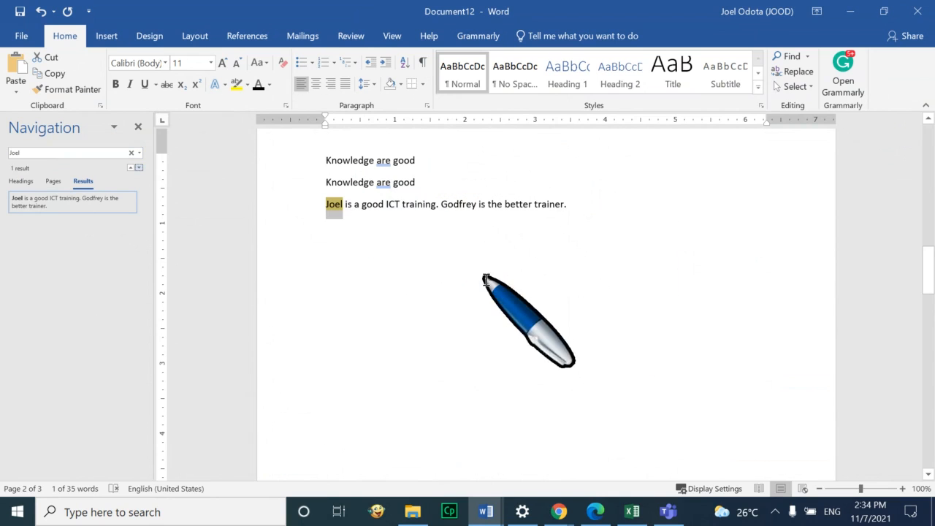
left_click(503, 211)
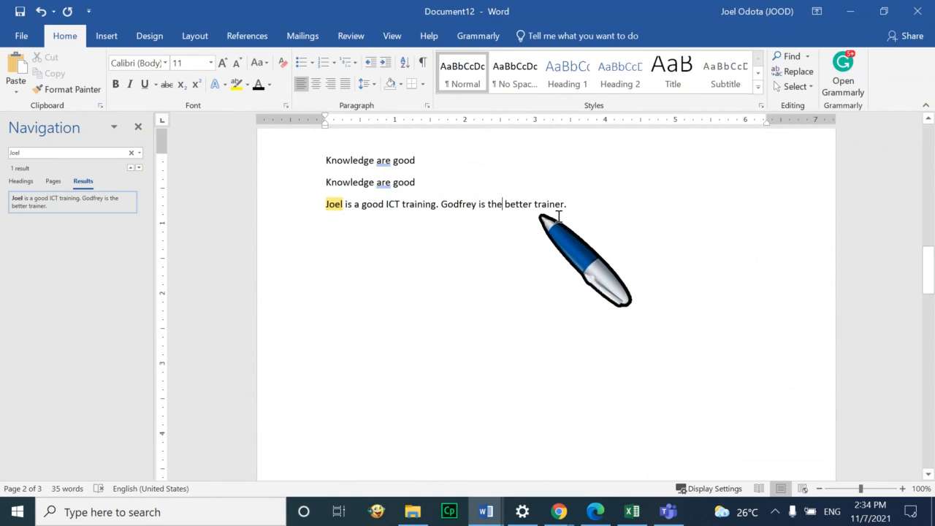
left_click_drag(568, 208, 349, 160)
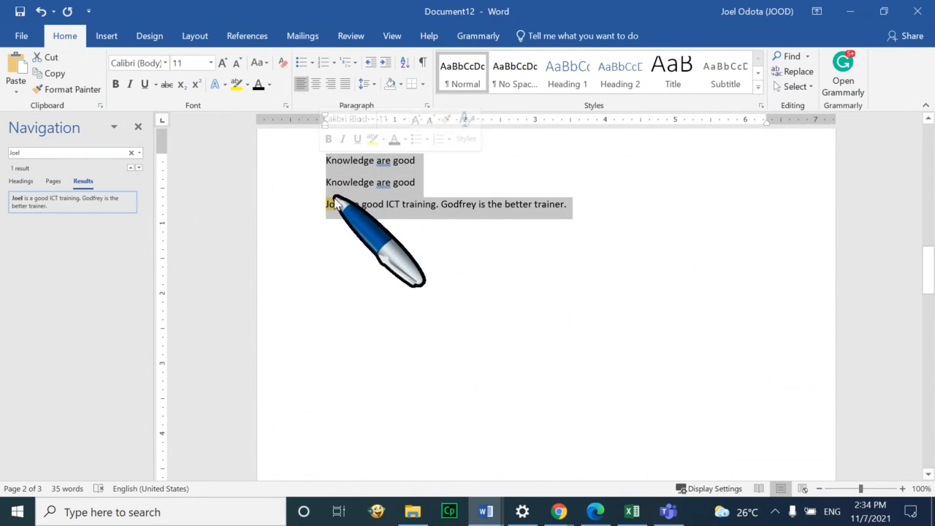
left_click(466, 226)
left_click(141, 126)
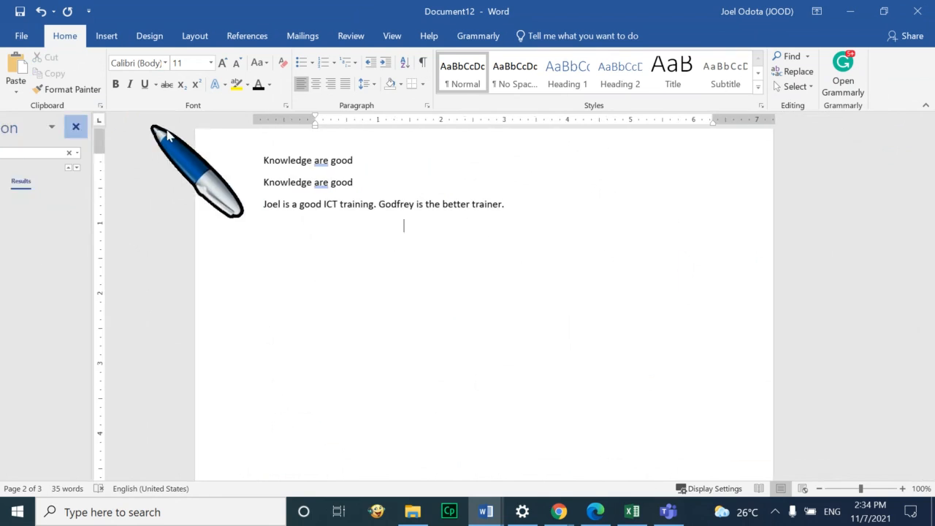
left_click(360, 185)
key("ctrl+Return")
key("BackSpace")
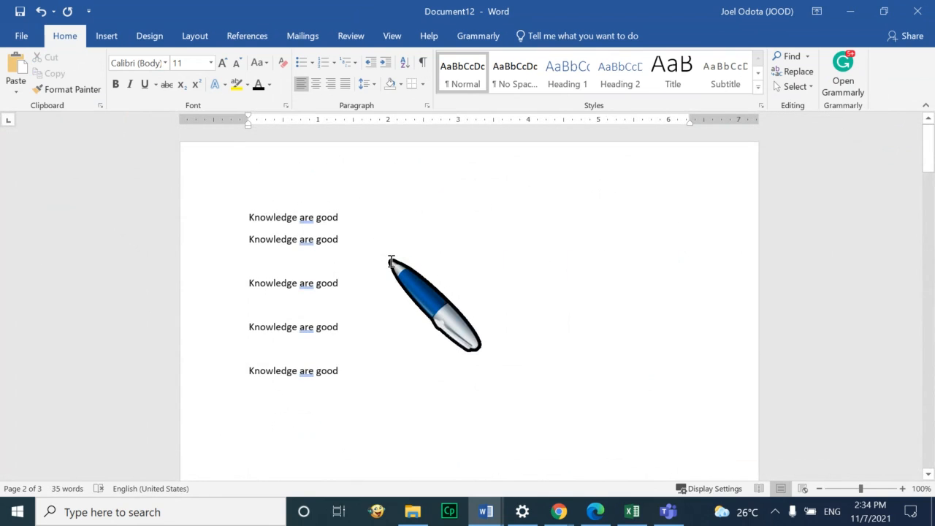
key("ctrl+f")
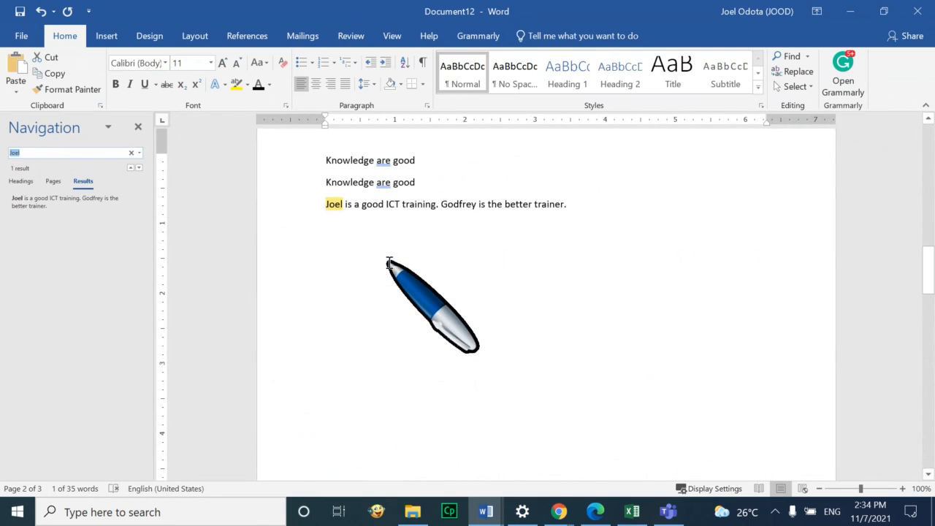
key("BackSpace")
key("Caps_Lock")
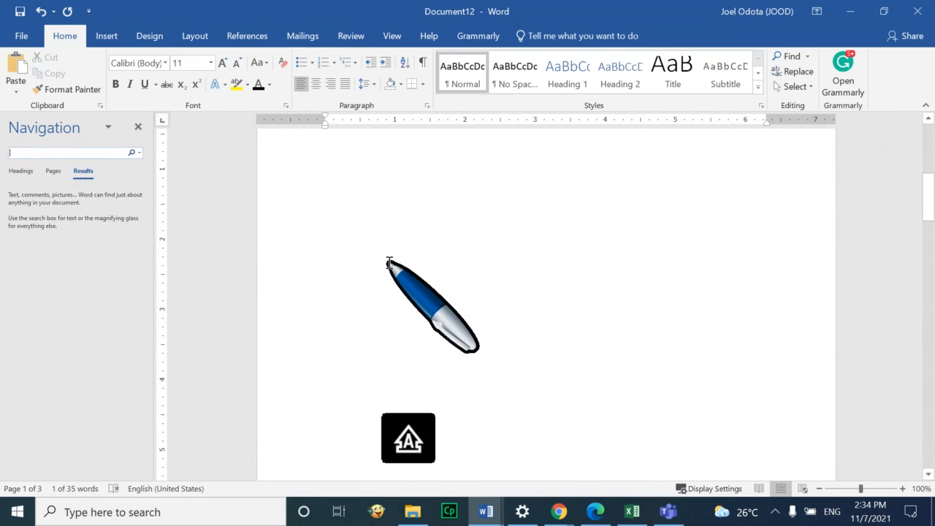
type("G")
key("Caps_Lock")
type("odfrey")
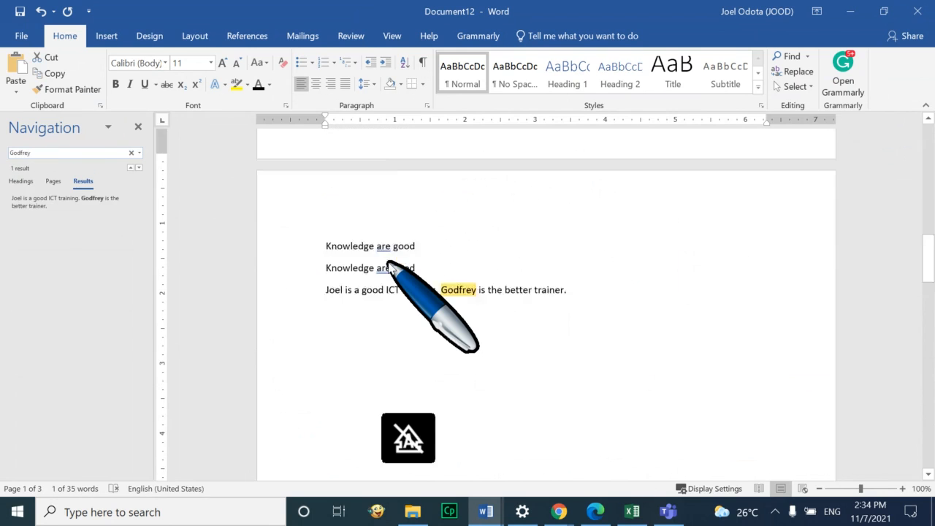
key("Return")
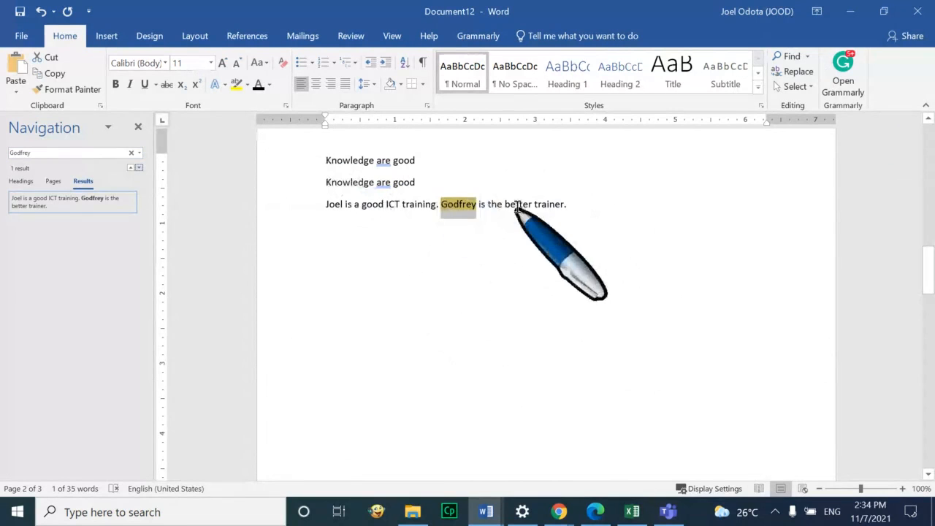
scroll(533, 227, "up", 10)
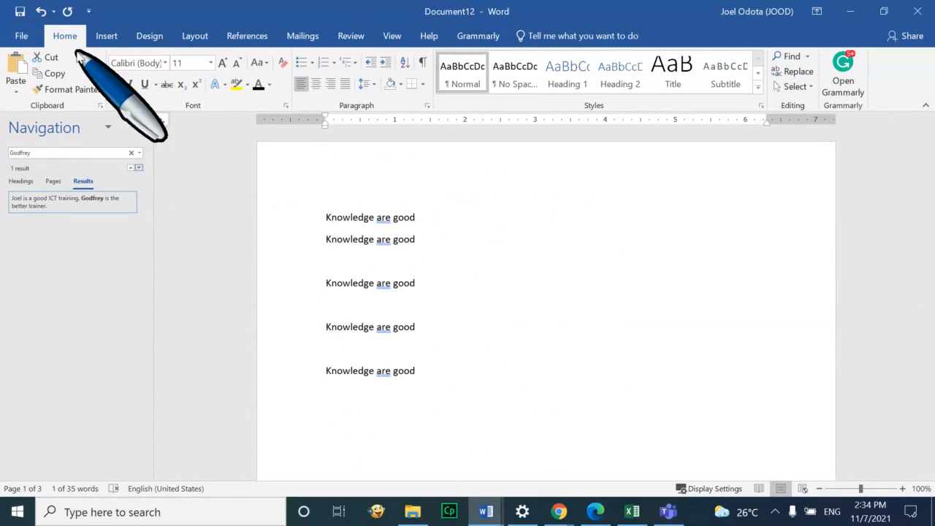
Select the three page 2 lines ending with 'trainer.' and place the caret after the last Knowledge line
left_click(428, 360)
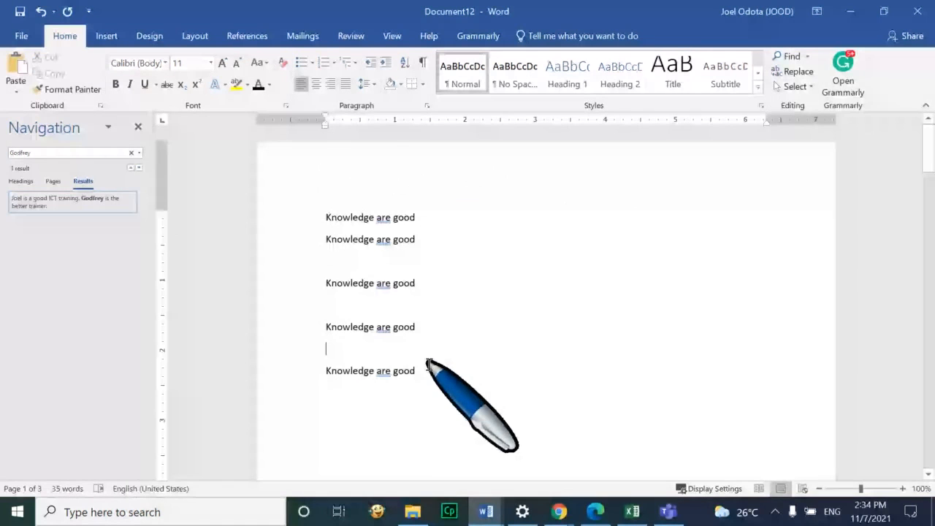
scroll(434, 359, "down", 5)
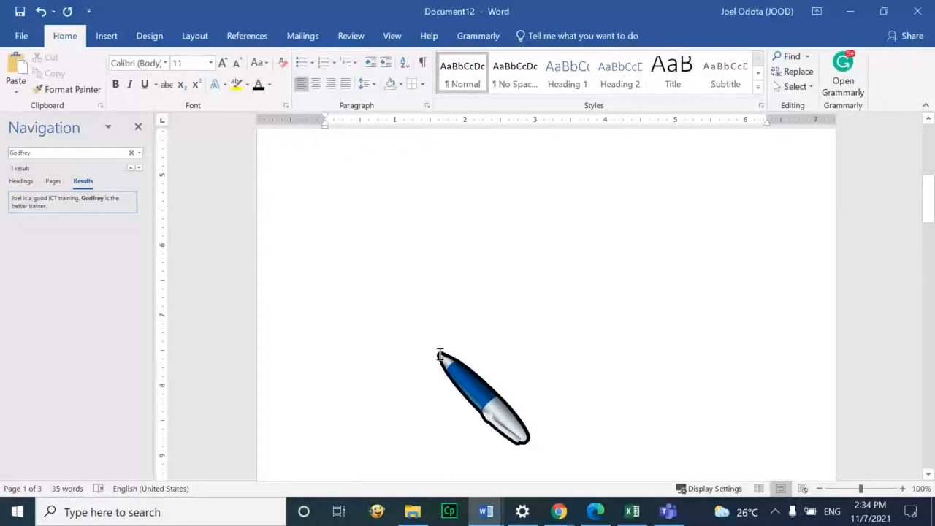
scroll(440, 355, "down", 6)
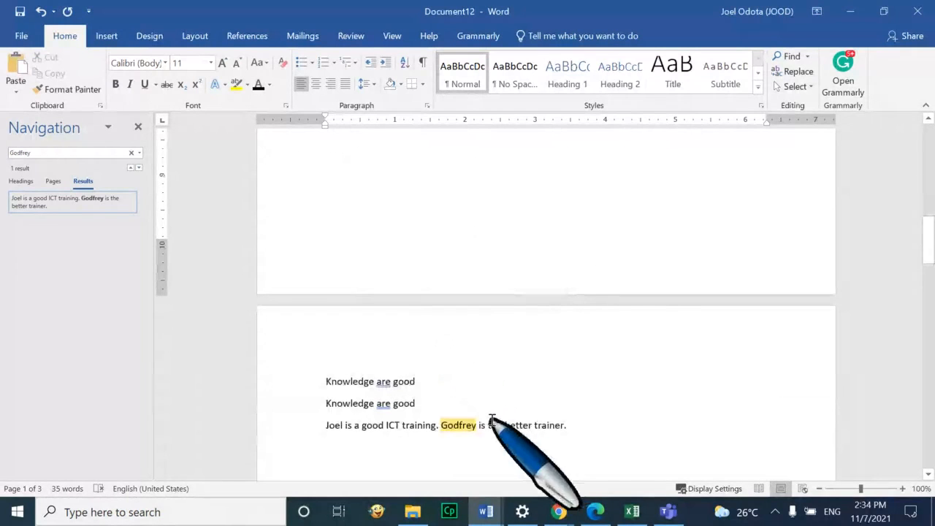
left_click_drag(577, 426, 310, 365)
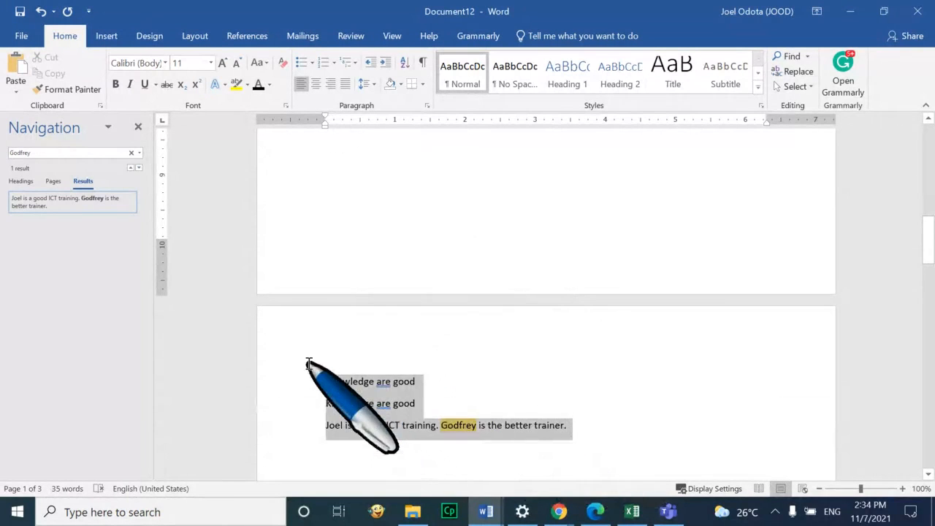
scroll(522, 222, "up", 14)
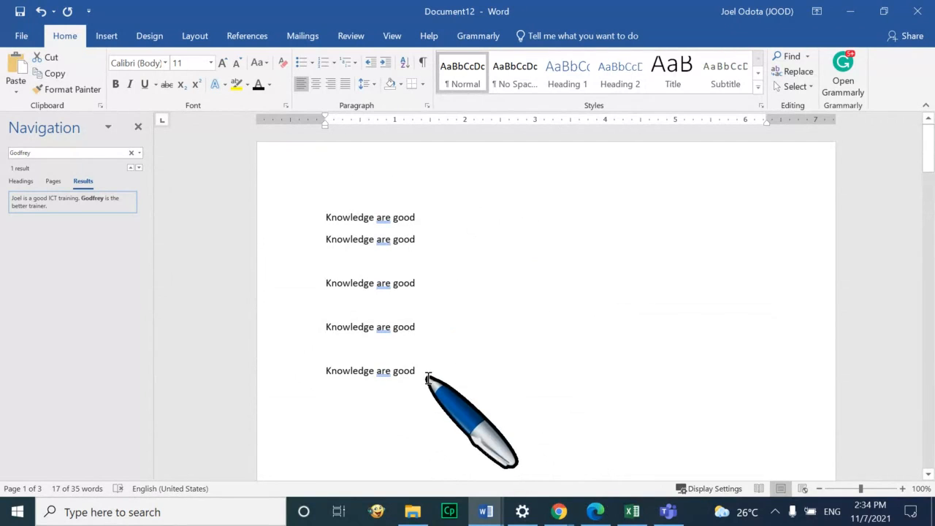
left_click(427, 377)
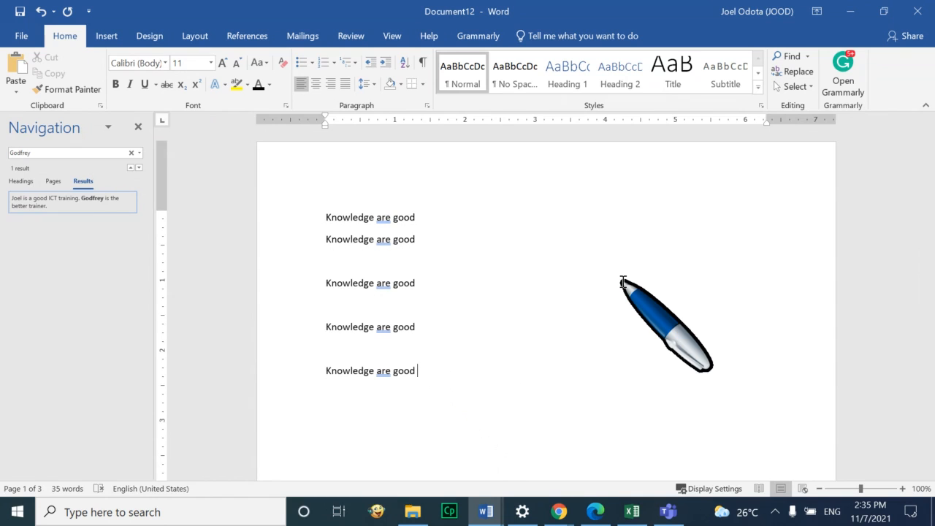
scroll(528, 297, "down", 10)
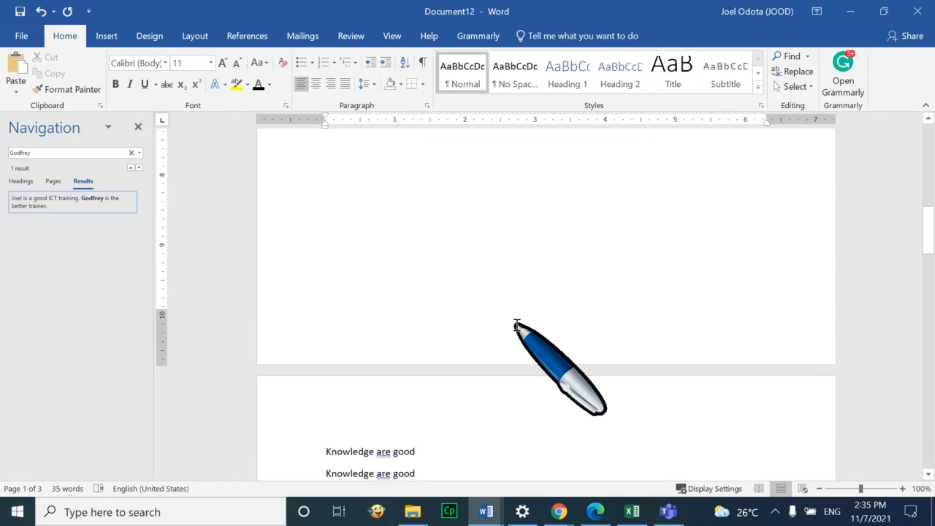
scroll(517, 326, "down", 4)
scroll(518, 326, "up", 16)
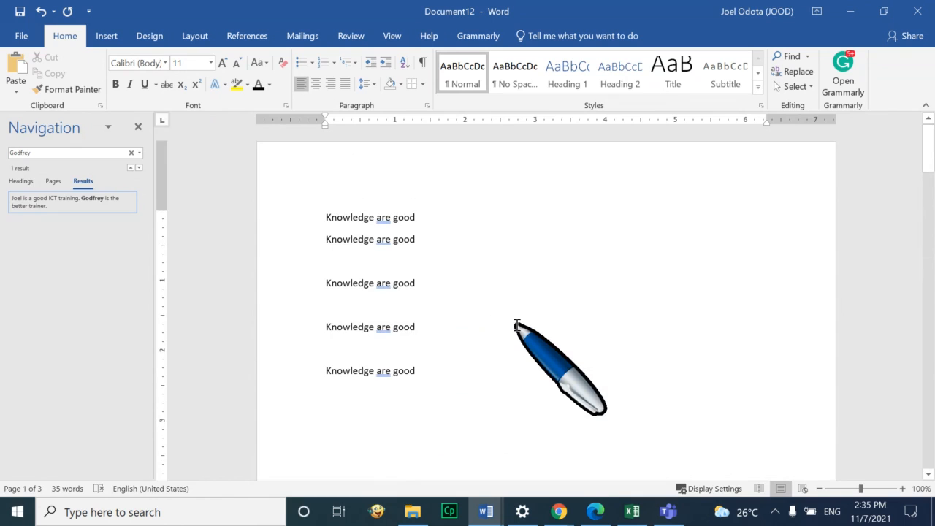
Insert 'Friday November 5, 2021' as a new first line on page 1, using AutoComplete
left_click_drag(435, 218, 329, 221)
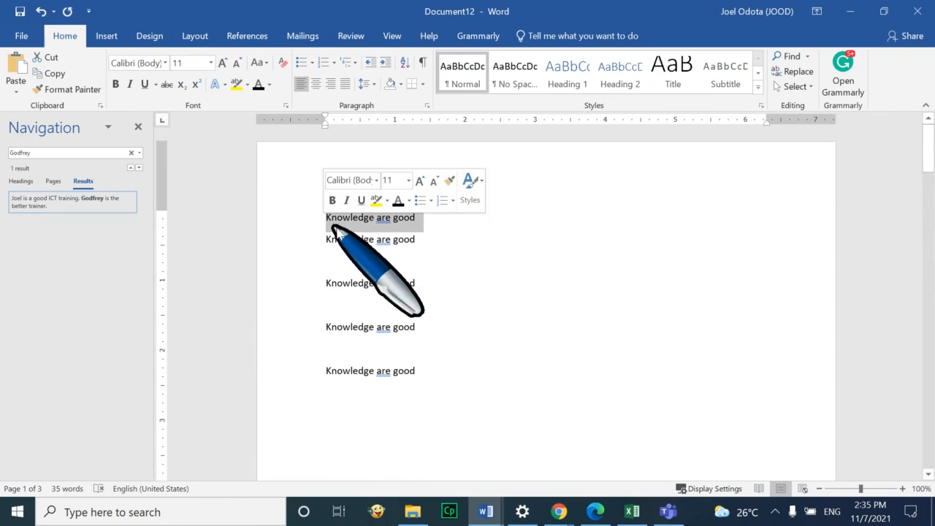
left_click(455, 226)
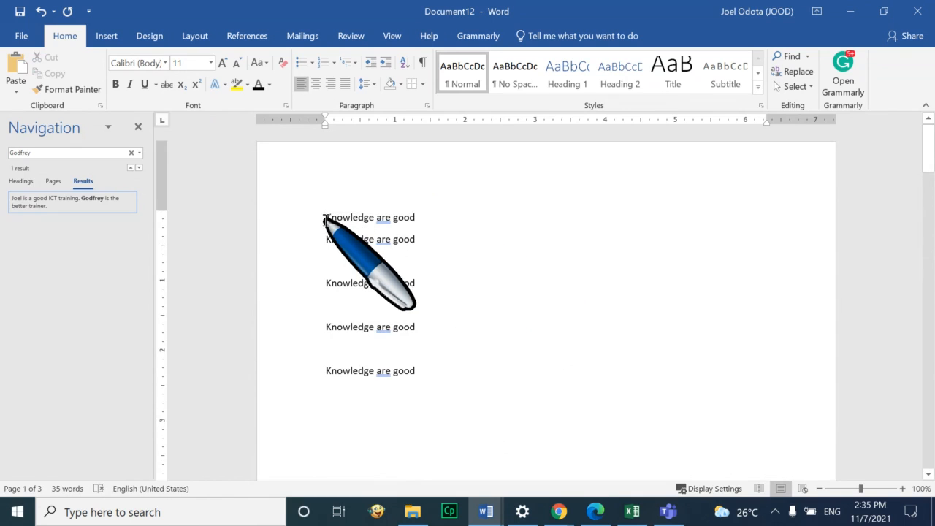
left_click(326, 219)
key("Return")
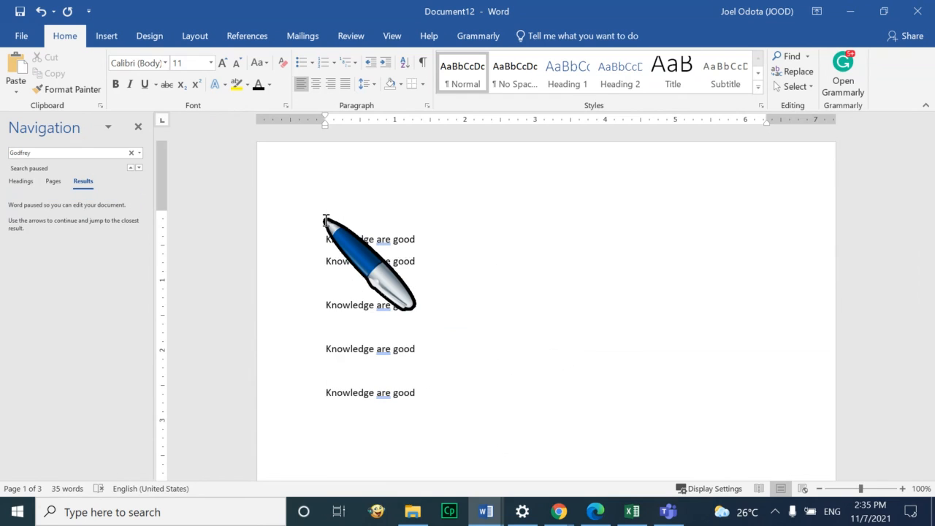
key("Caps_Lock")
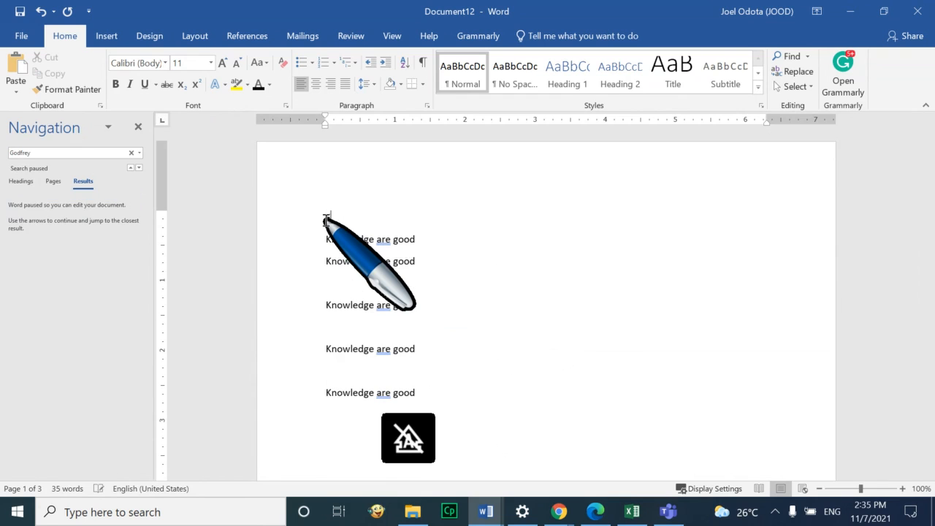
type("Friday Novem")
key("Return")
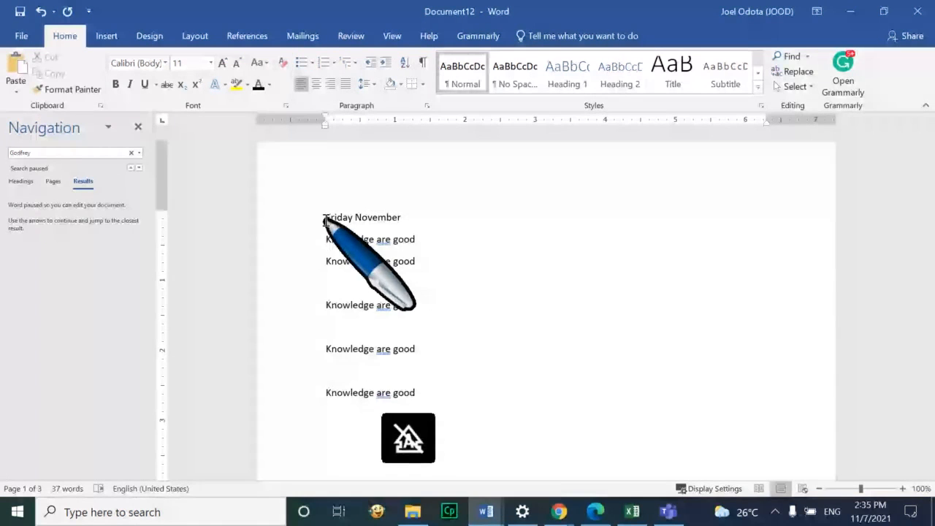
type("5, 2021")
scroll(439, 219, "down", 5)
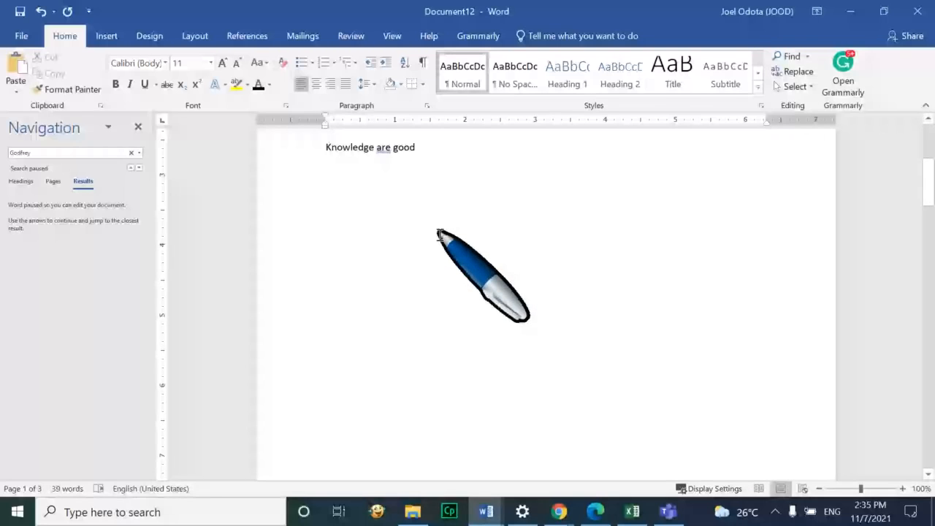
scroll(331, 374, "up", 6)
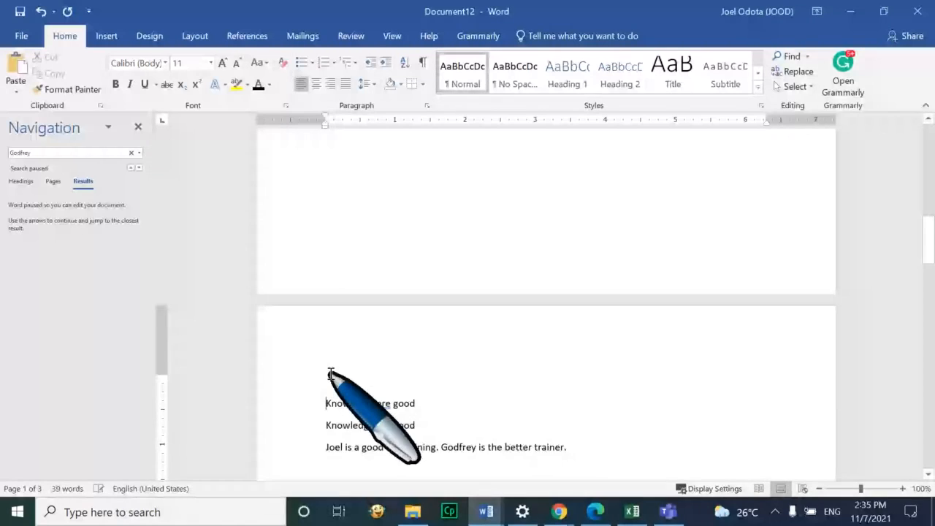
Type 'Saturday, November, 2021' on page 2's empty first line, accepting AutoComplete suggestions
left_click(331, 374)
type("Satu")
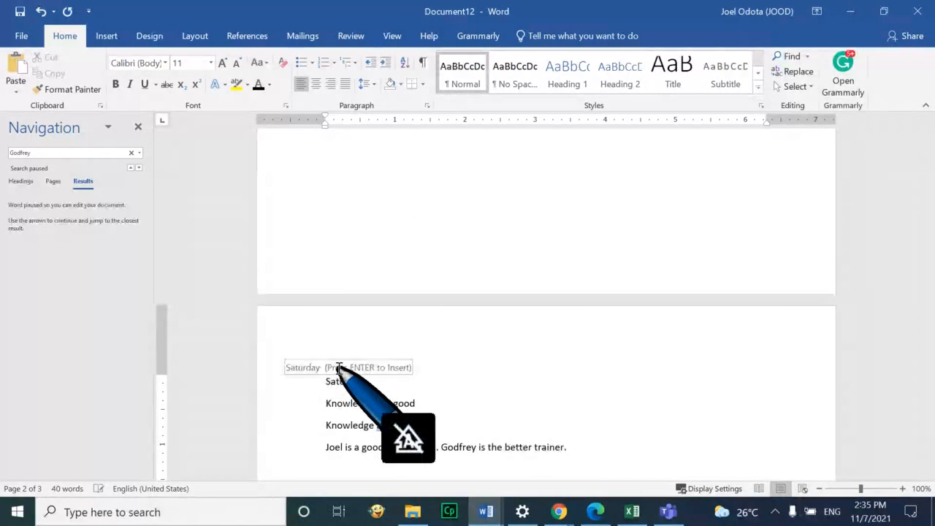
key("Return")
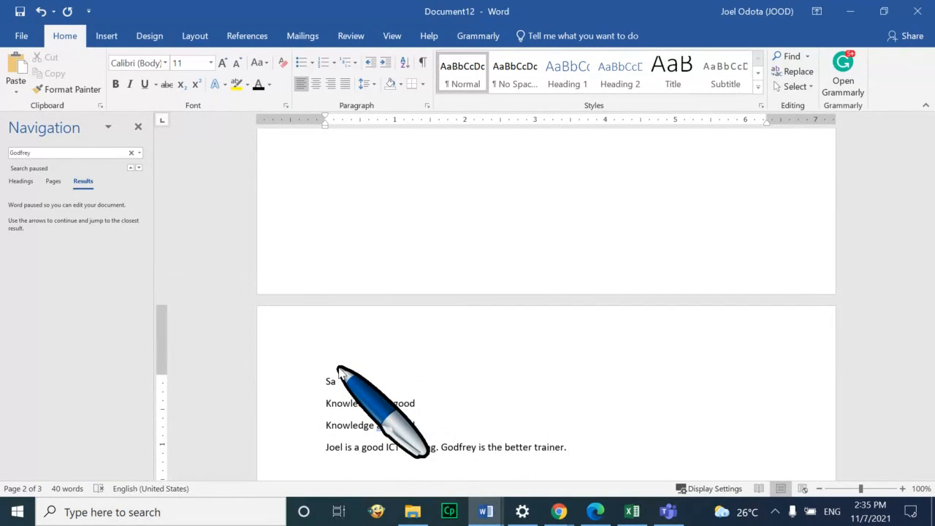
type("u")
key("Return")
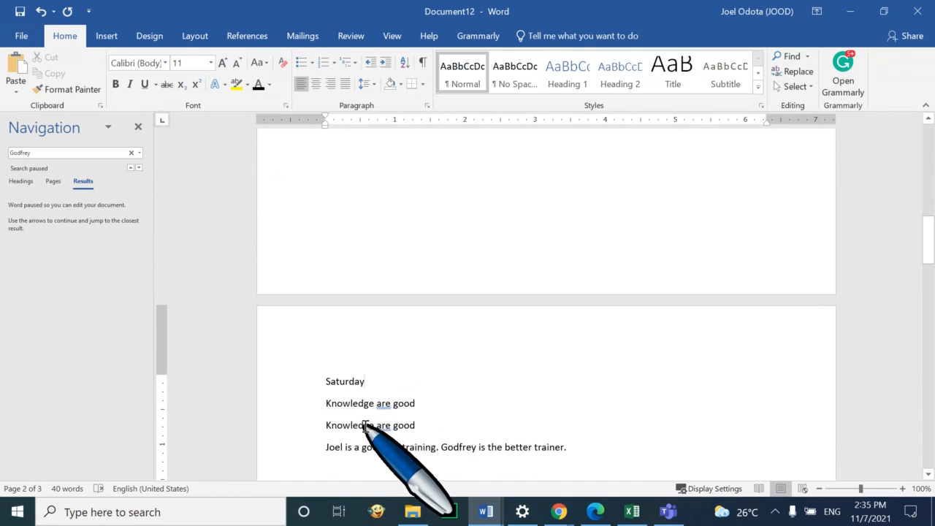
type(", Noc")
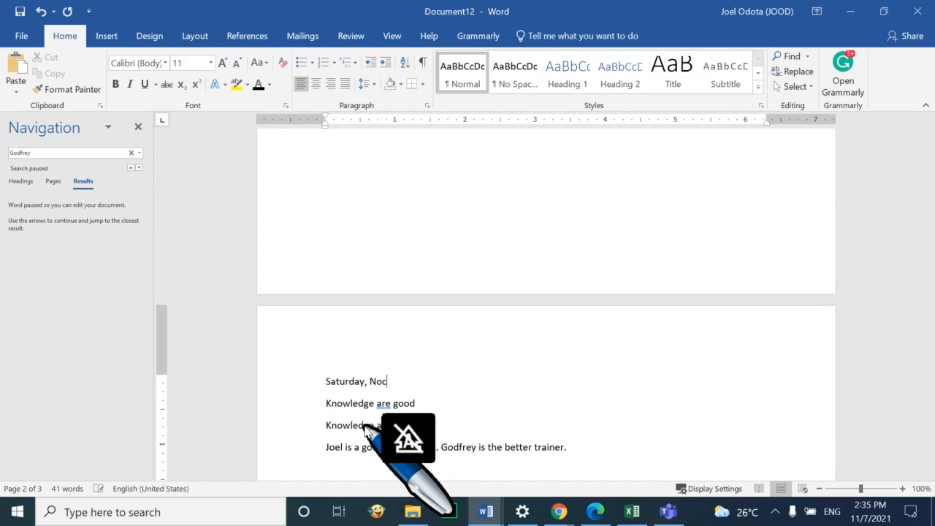
type("vem")
key("BackSpace")
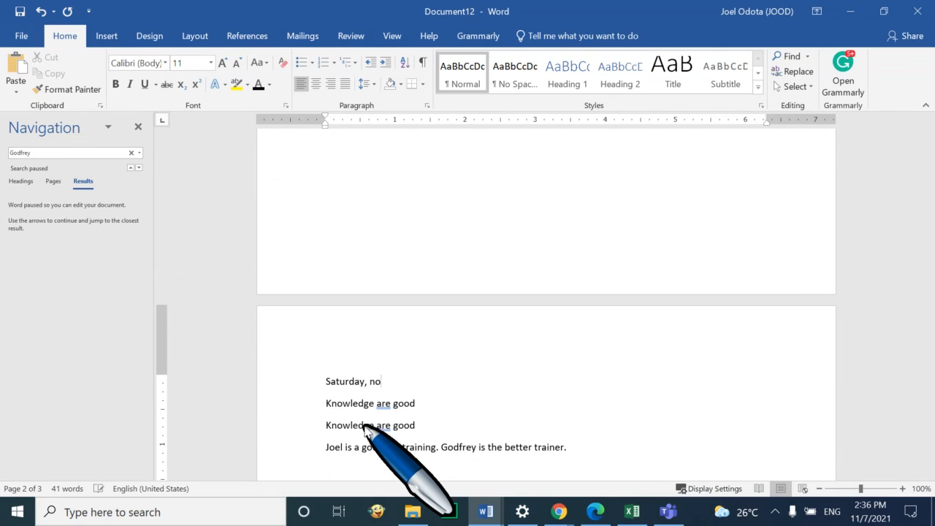
type("ve")
key("Return")
scroll(470, 416, "down", 15)
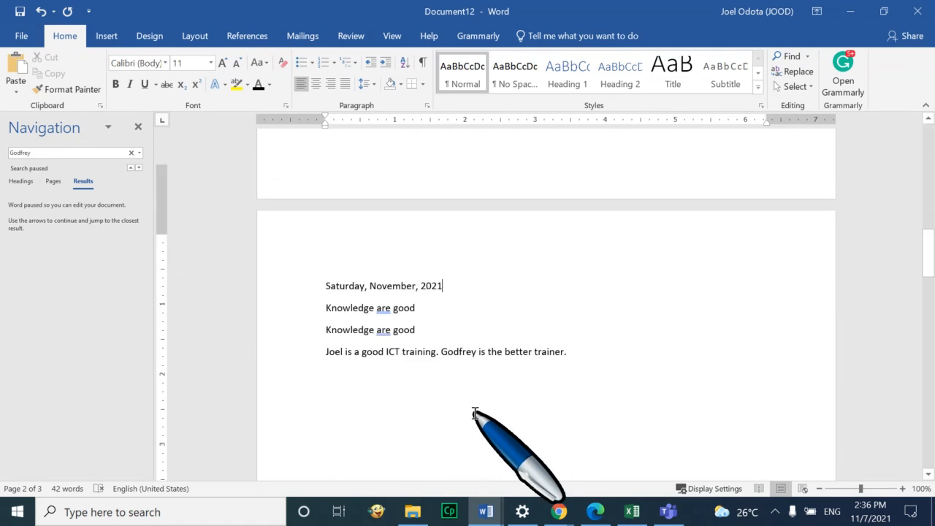
scroll(470, 416, "down", 3)
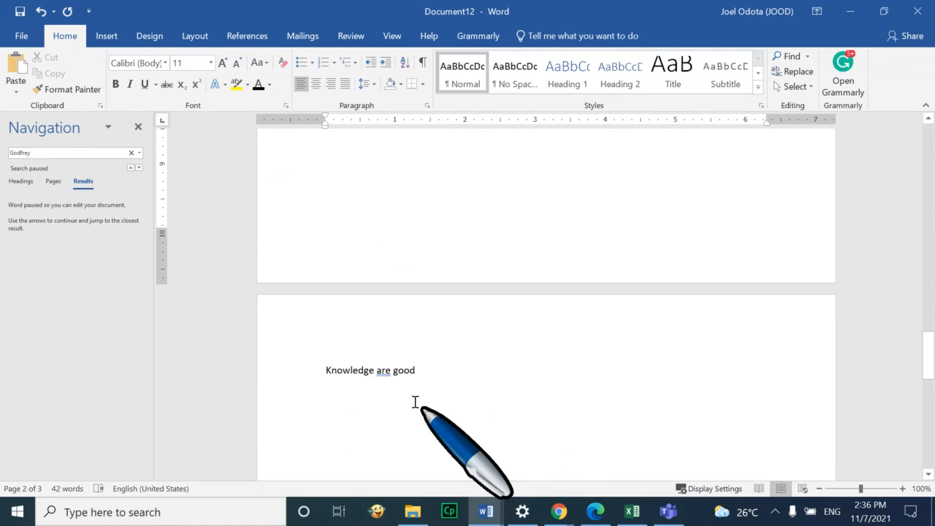
Add 'Sunday November 7th, 2021' as a new line at the start of page 3
left_click(328, 368)
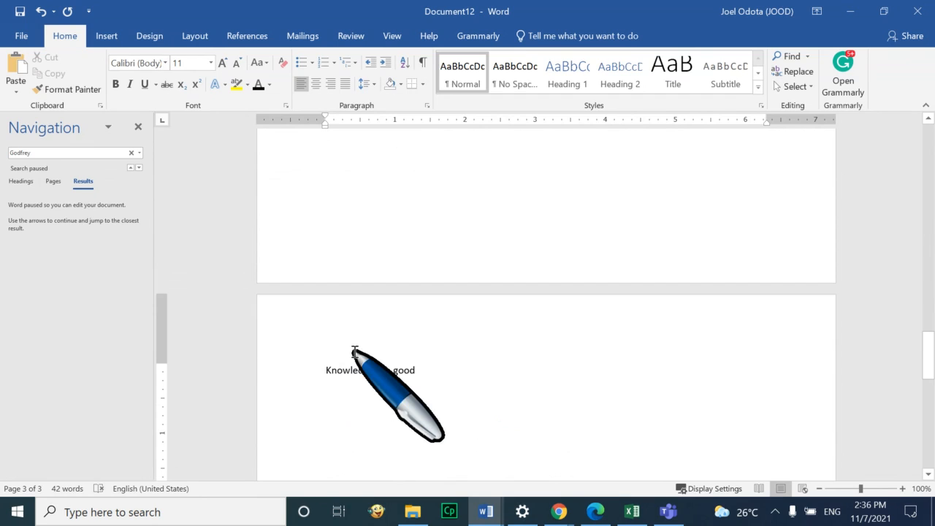
key("Return")
type("S")
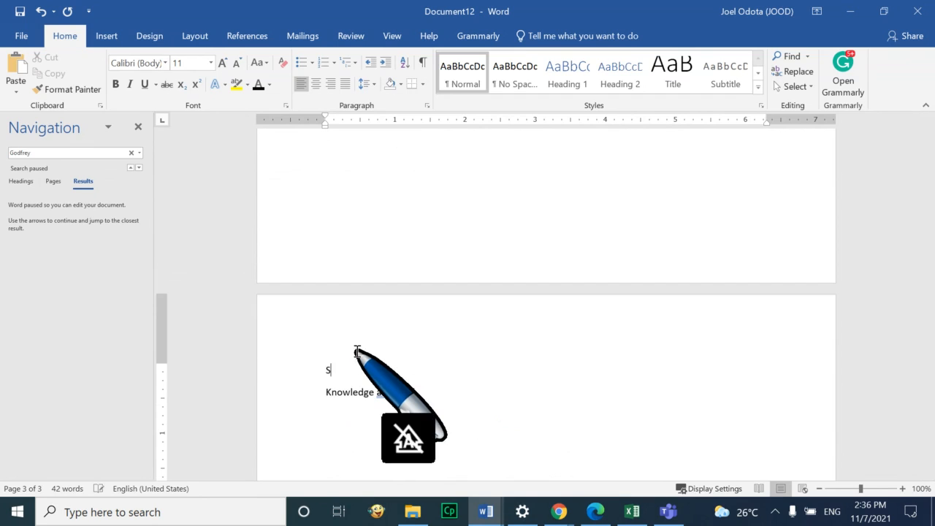
type("unday")
key("Caps_Lock")
type("November ")
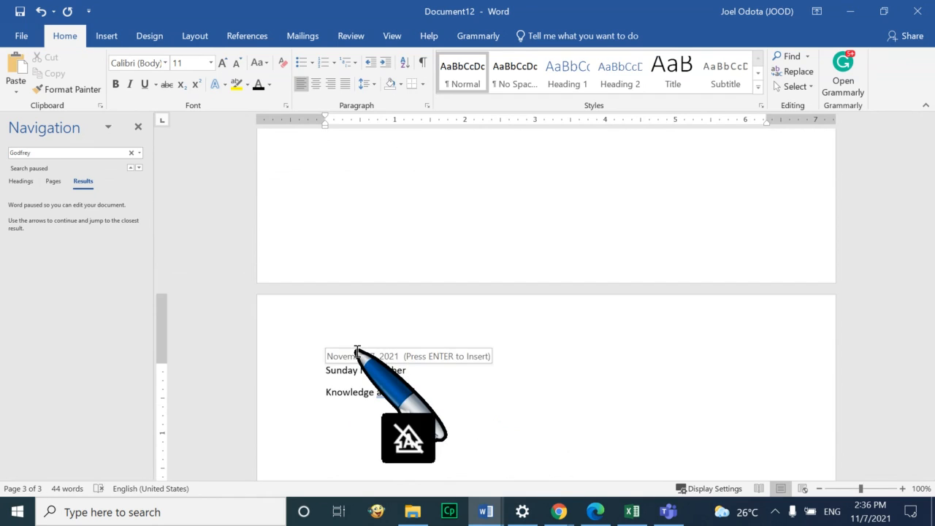
type("7t")
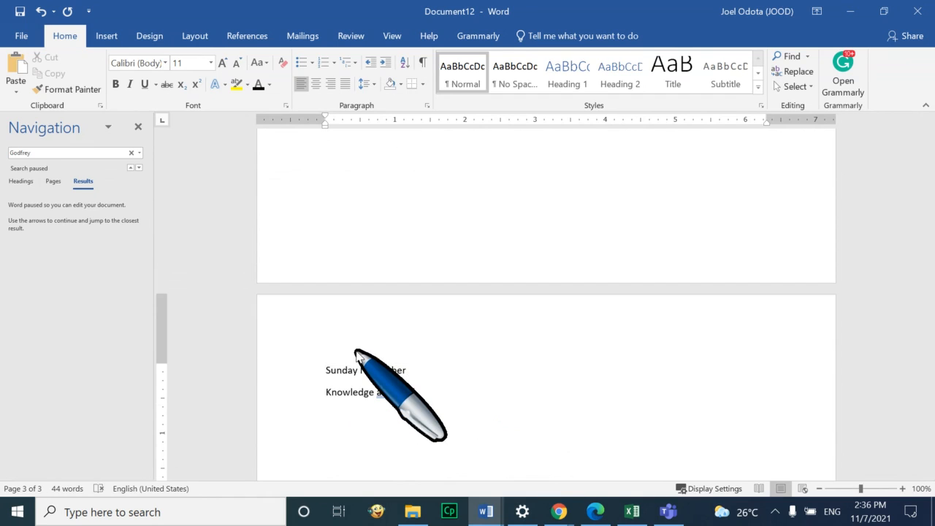
type("h")
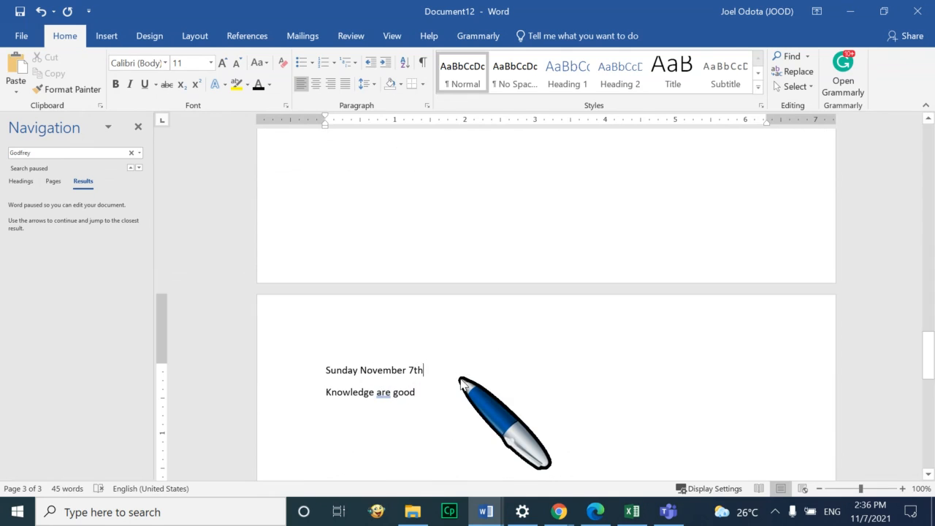
type(", 2021")
Insert the day number so the Saturday line reads 'Saturday, November 6th, 2021'
scroll(219, 344, "up", 10)
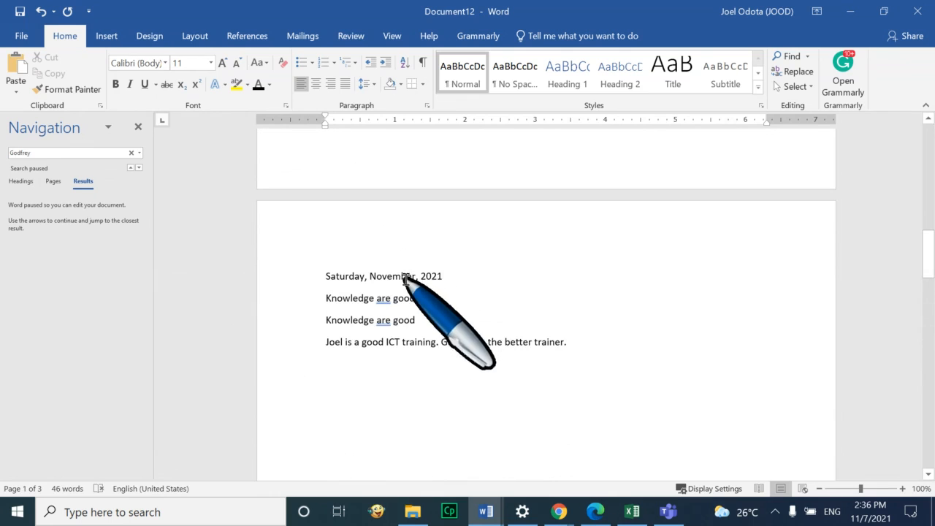
left_click(418, 277)
type("6th")
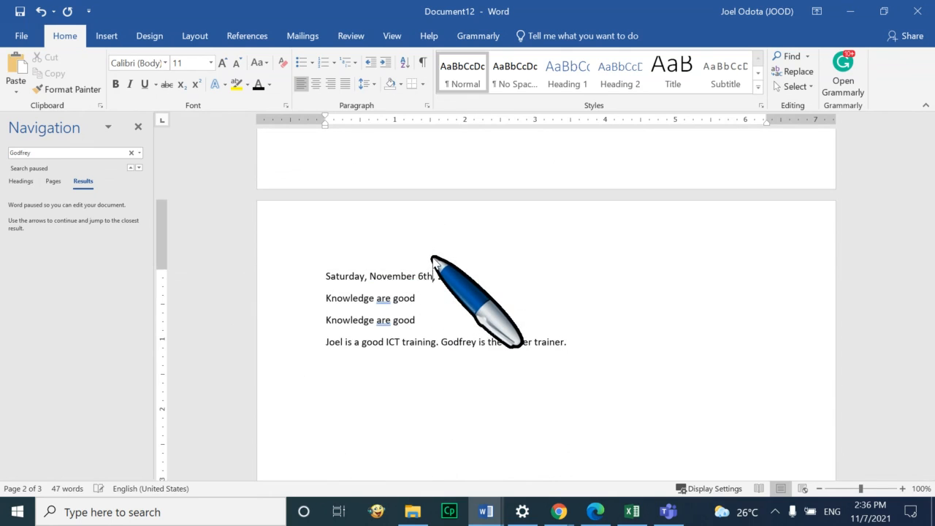
scroll(433, 259, "up", 15)
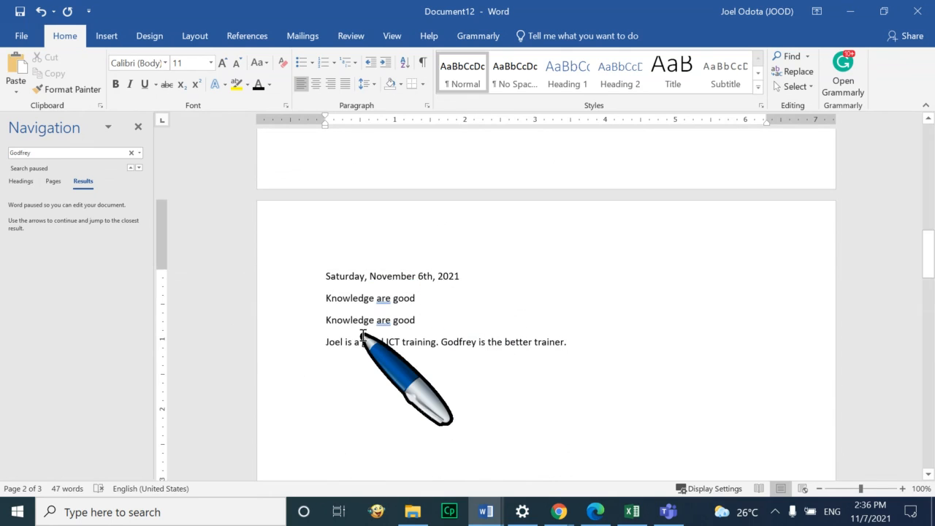
scroll(365, 338, "up", 1)
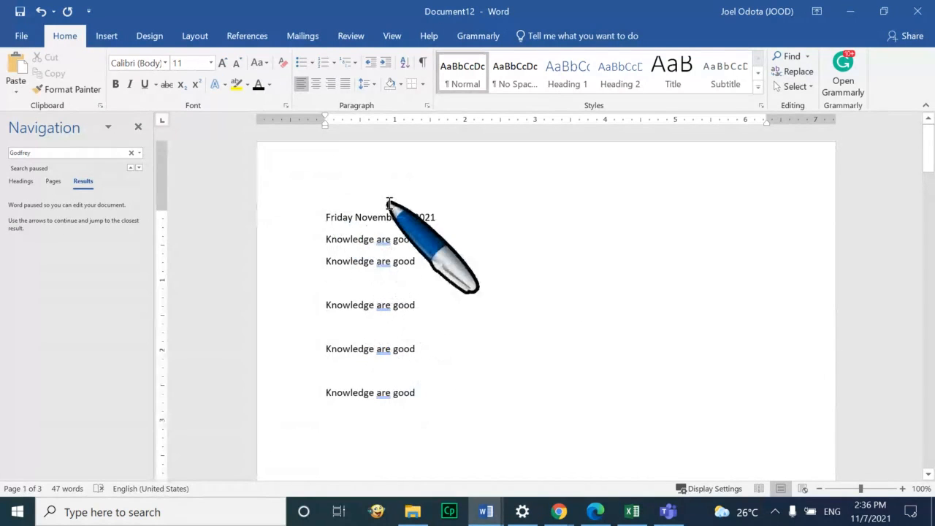
scroll(390, 203, "up", 8)
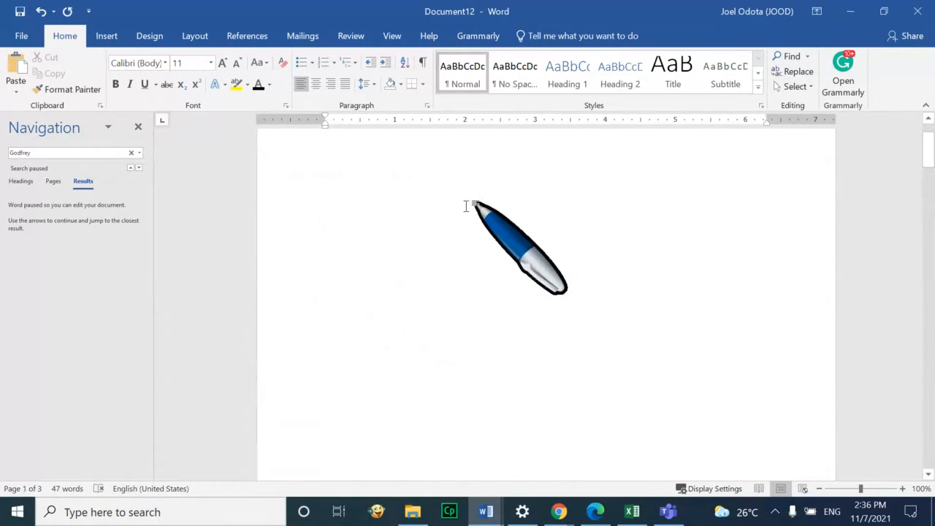
scroll(402, 213, "up", 1)
Leave page 1 blank by moving the Friday text onto a new page, and close the Navigation pane
left_click(400, 214)
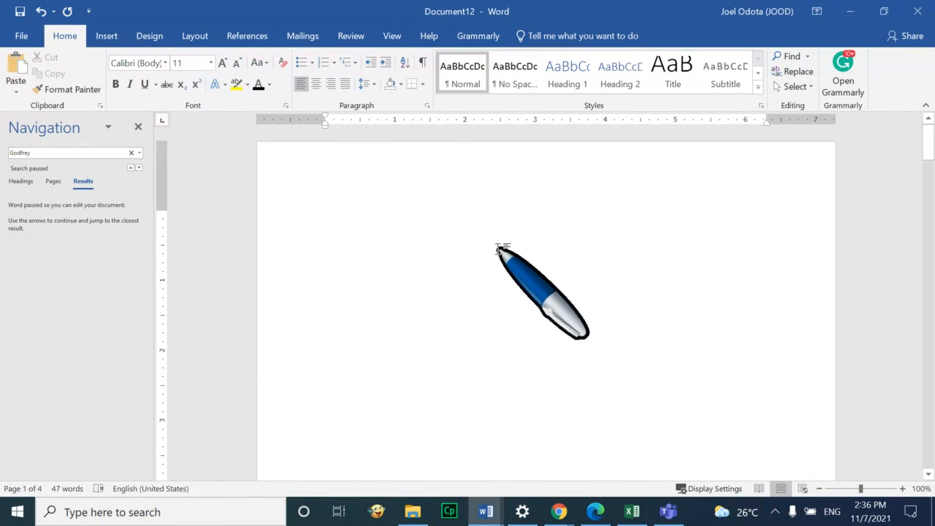
key("BackSpace")
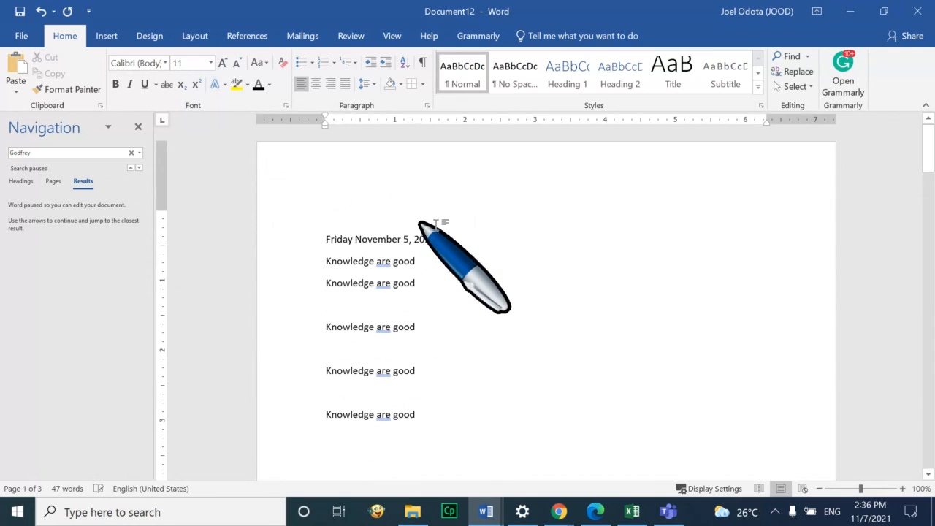
key("ctrl+Return")
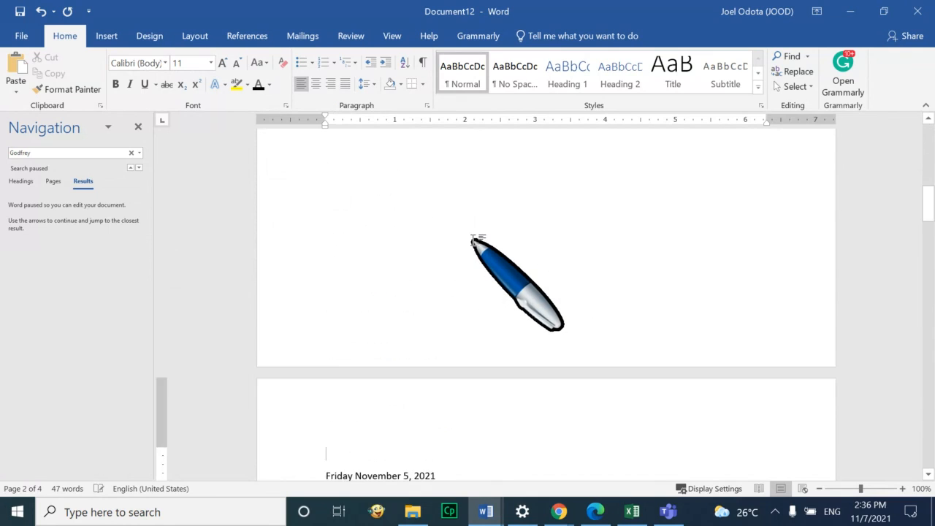
left_click(474, 241)
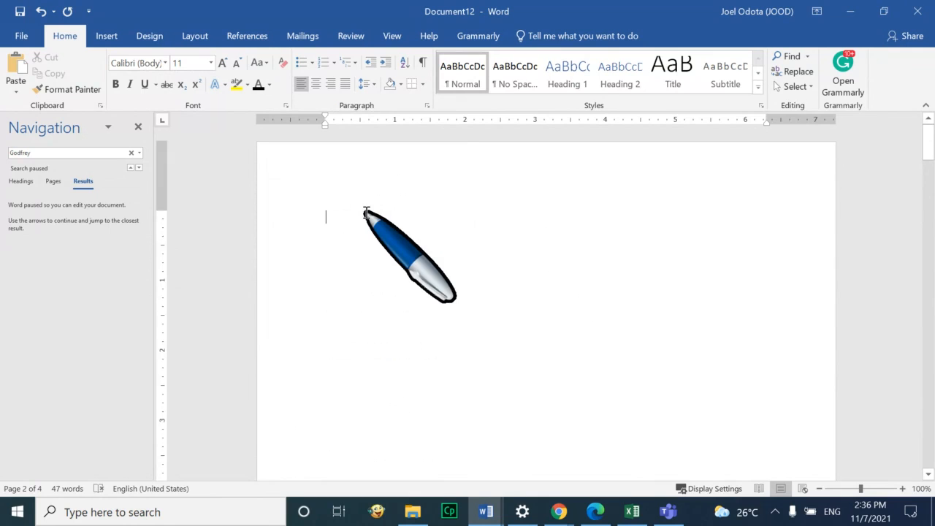
left_click(139, 127)
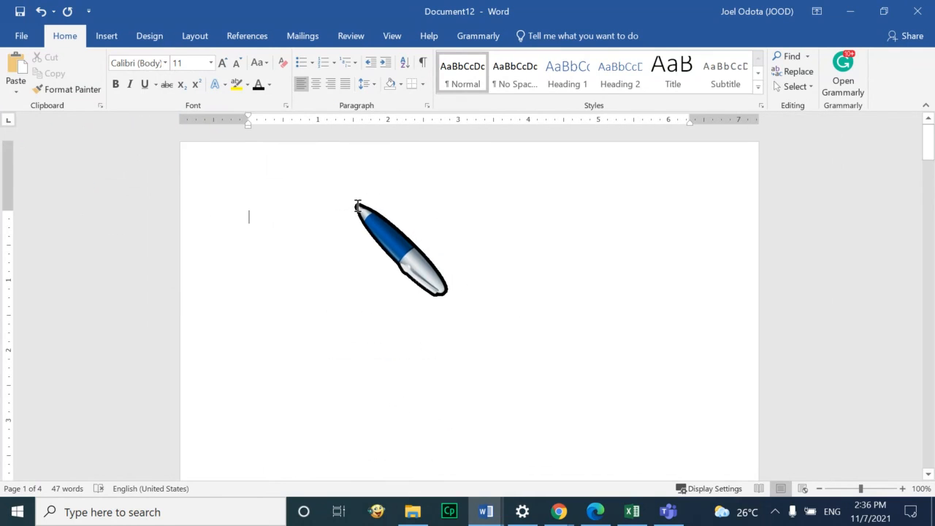
scroll(382, 202, "down", 15)
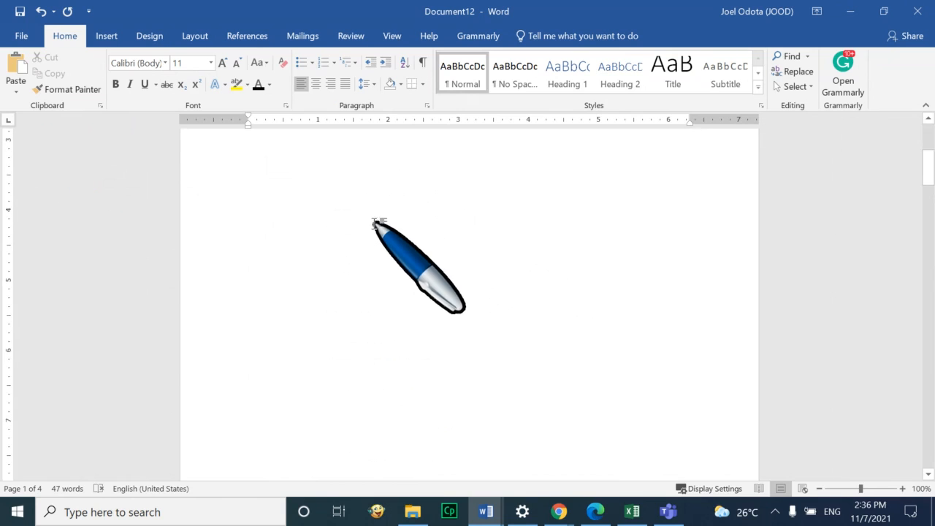
Make the Friday November 5, 2021 line bold and enlarge it to 20 pt
mouse_move(367, 395)
left_mouse_down()
mouse_move(249, 403)
mouse_move(365, 402)
left_mouse_up()
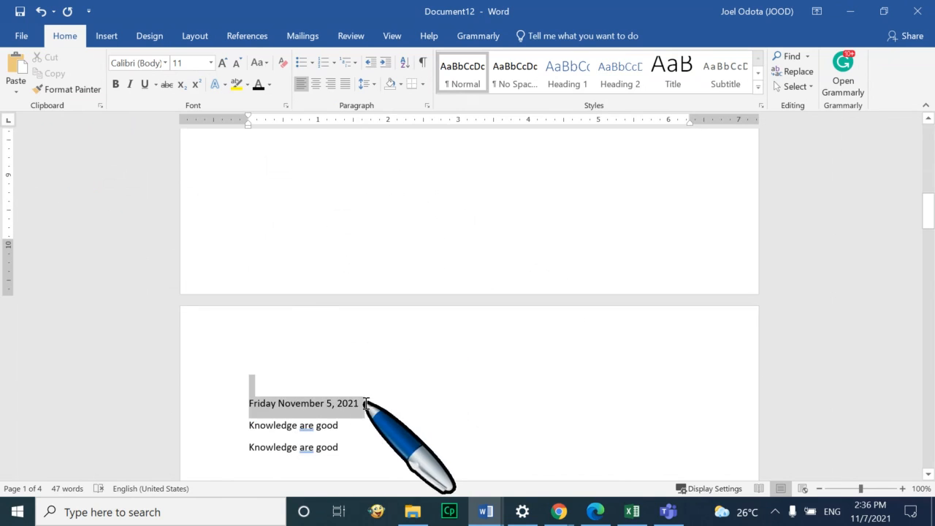
left_click(226, 63)
left_click(225, 63)
left_click(225, 63)
left_click(226, 63)
left_click(226, 63)
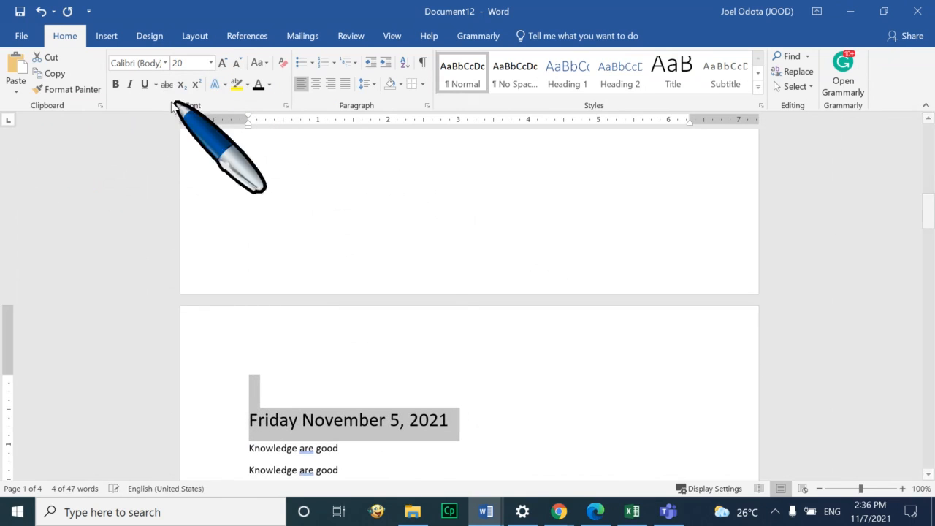
left_click(115, 84)
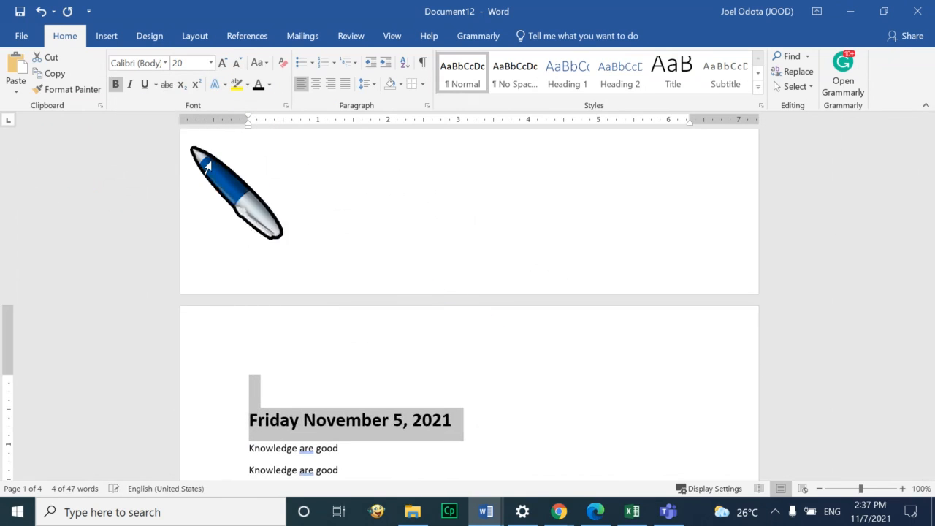
Make the Saturday, November 6th, 2021 line bold and enlarge it twice
scroll(435, 325, "down", 4)
scroll(435, 325, "down", 15)
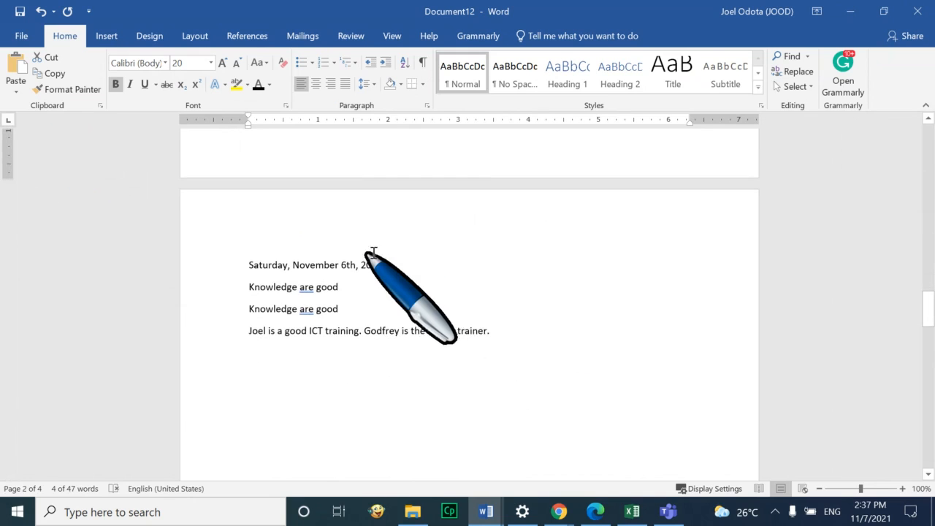
left_click(167, 266)
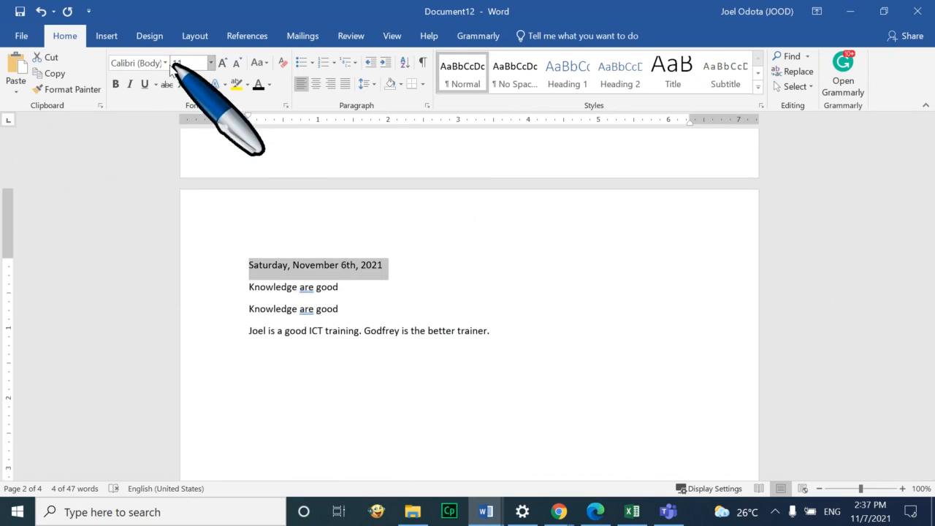
left_click(115, 84)
left_click(223, 63)
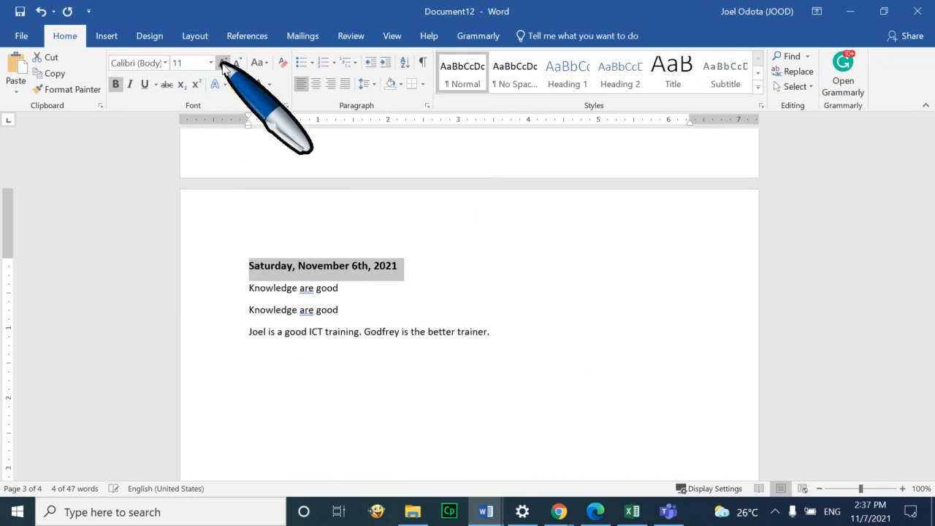
left_click(223, 63)
left_click(223, 63)
left_click(223, 63)
Make the Sunday November 7th, 2021 line bold and enlarge it to 16 pt
scroll(432, 329, "down", 18)
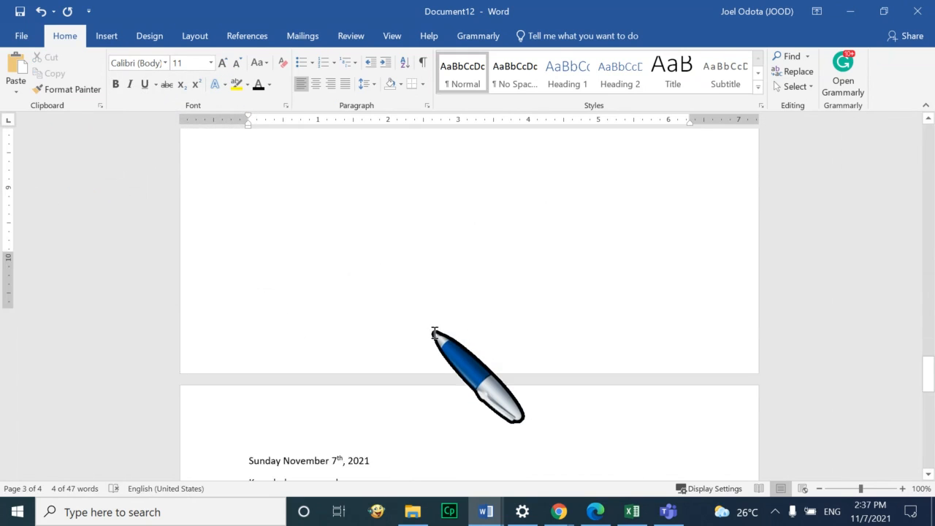
left_click(389, 351)
left_click_drag(378, 358, 242, 360)
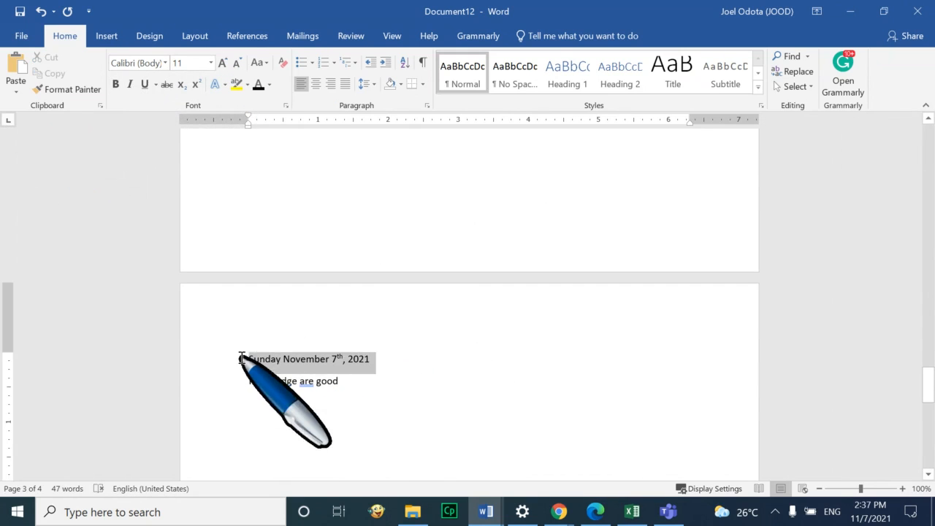
left_click(115, 84)
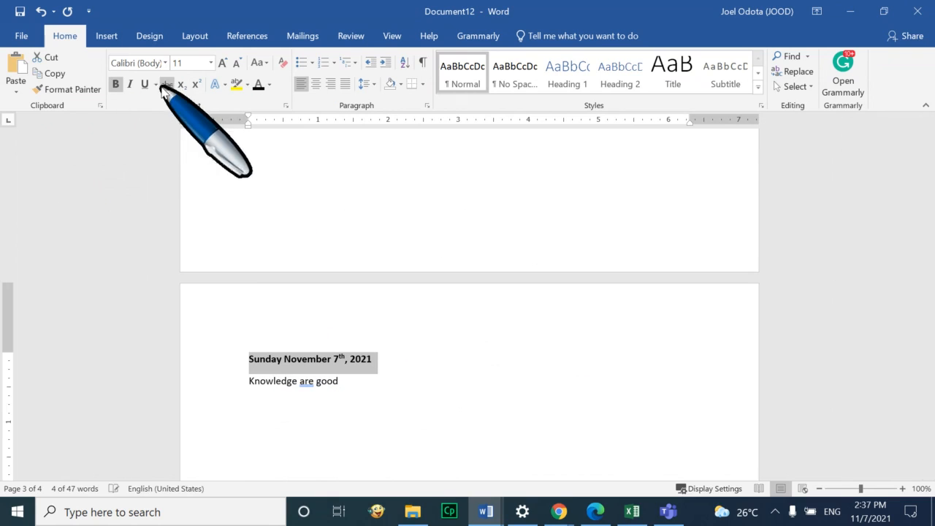
left_click(223, 63)
left_click(223, 63)
left_click(223, 63)
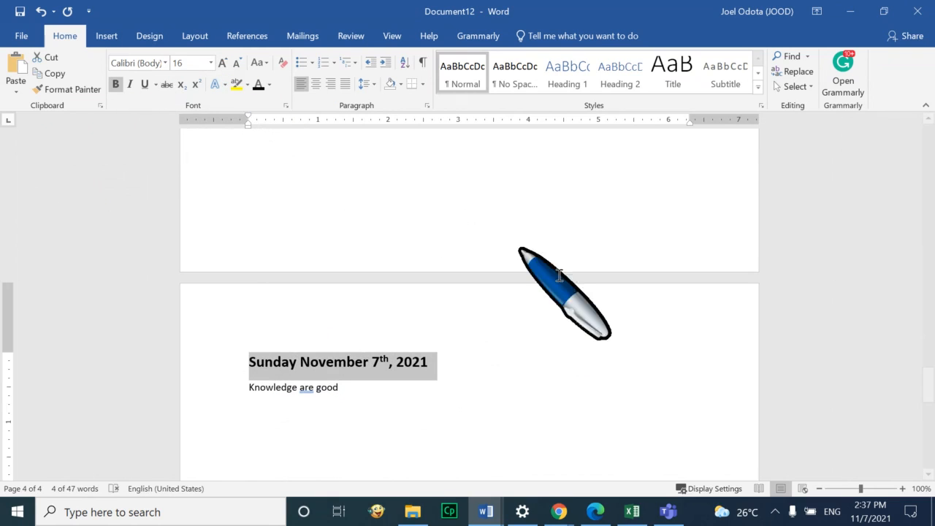
left_click(475, 407)
type("Joel is a good ICT training. Godfrey is the better trainer.")
Return to the start of page 1, then move back down the document
scroll(488, 351, "down", 5)
scroll(488, 351, "up", 20)
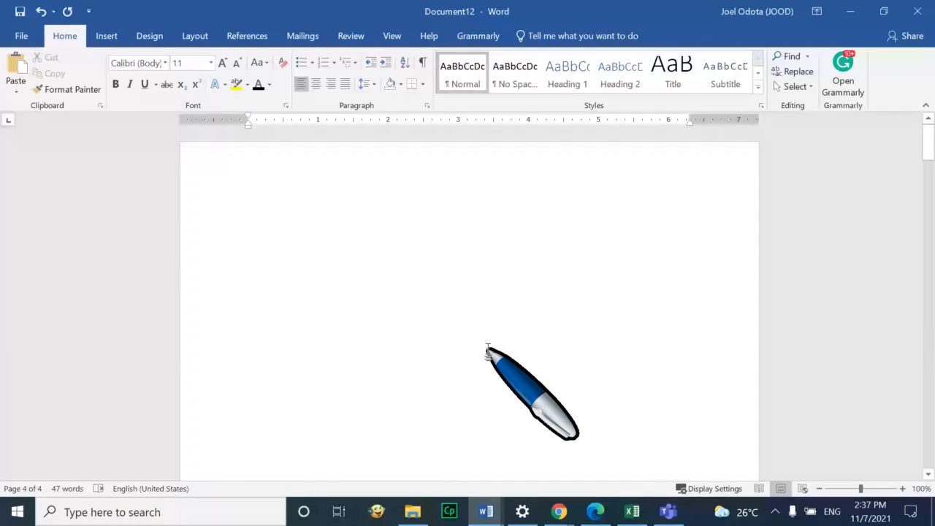
left_click(268, 197)
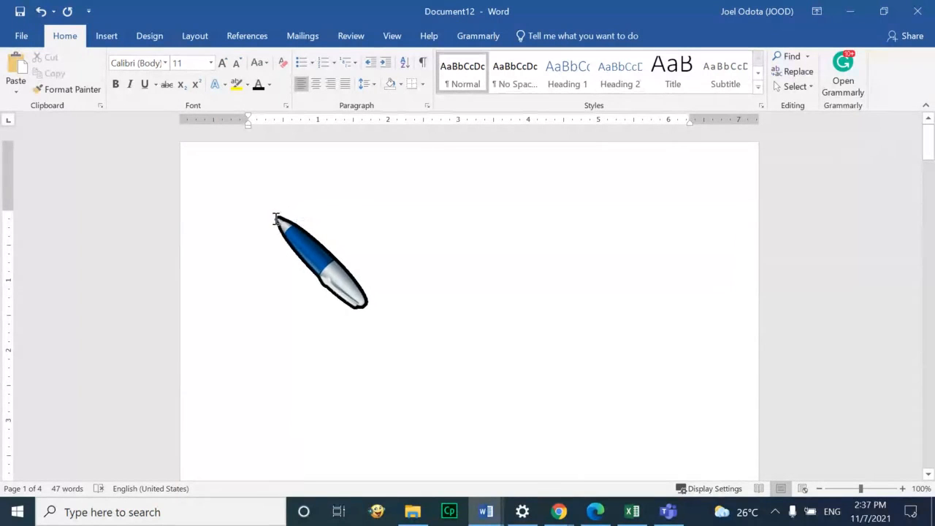
scroll(504, 307, "down", 15)
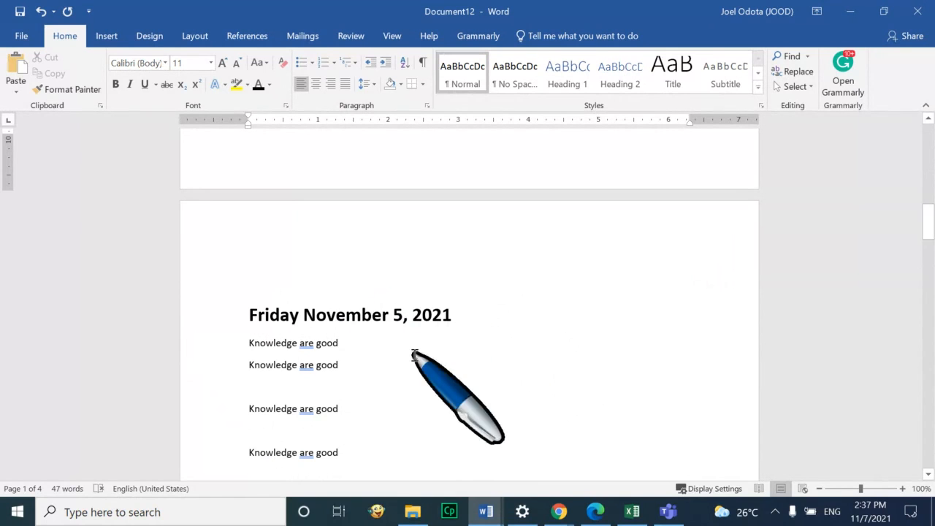
Add a Morning line directly under the Friday date
left_click(462, 317)
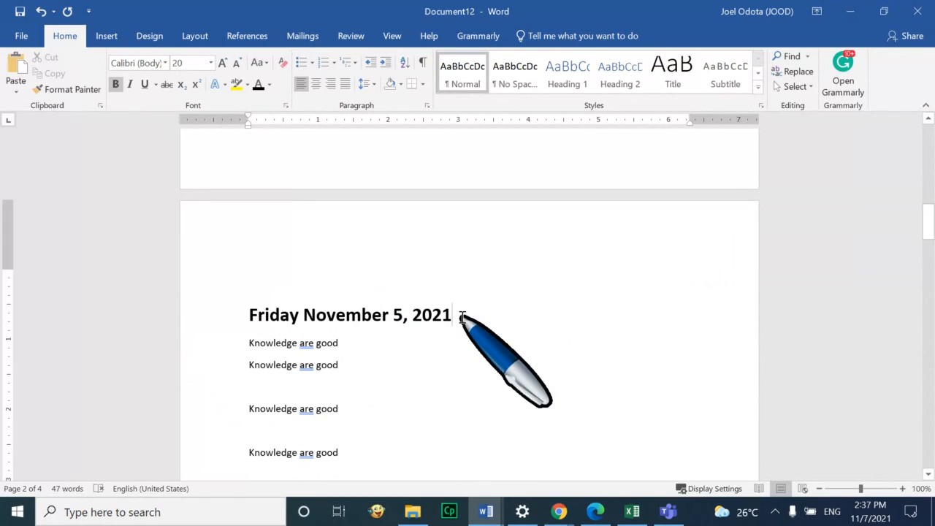
key("Return")
type("Morninmg")
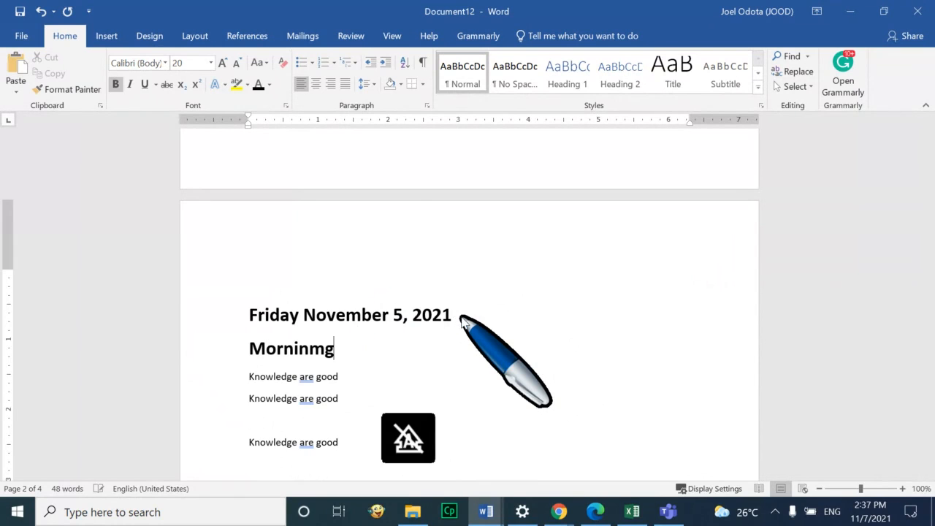
key("BackSpace")
key("BackSpace")
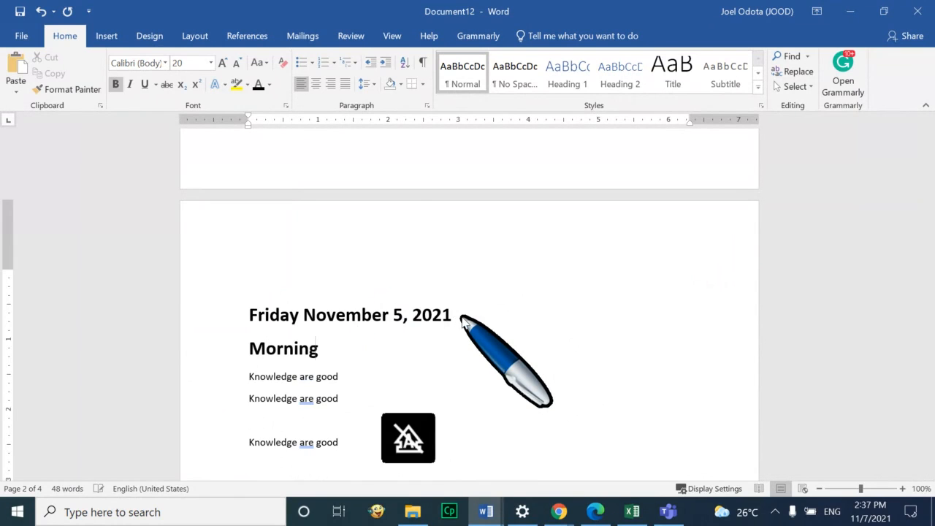
Type an Afternoon label on the empty line further down the Friday section
scroll(400, 424, "down", 12)
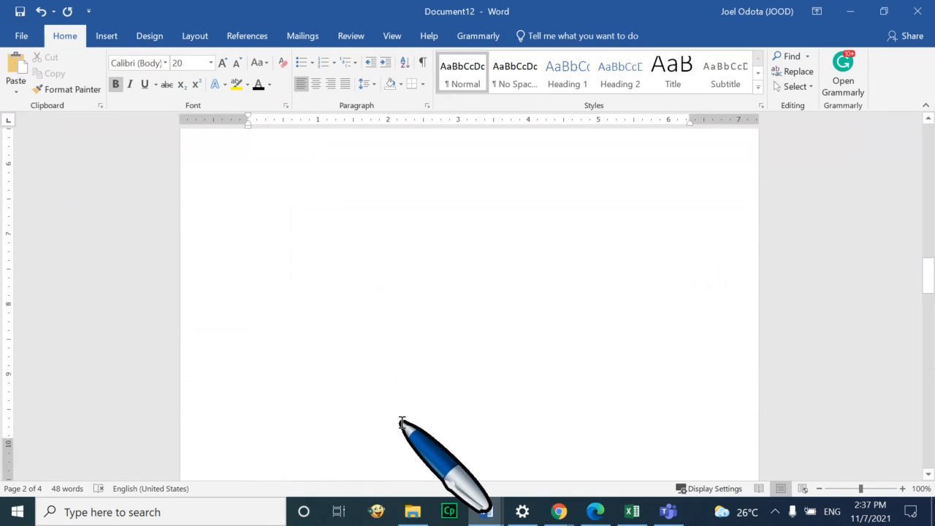
scroll(400, 410, "down", 7)
scroll(411, 261, "up", 5)
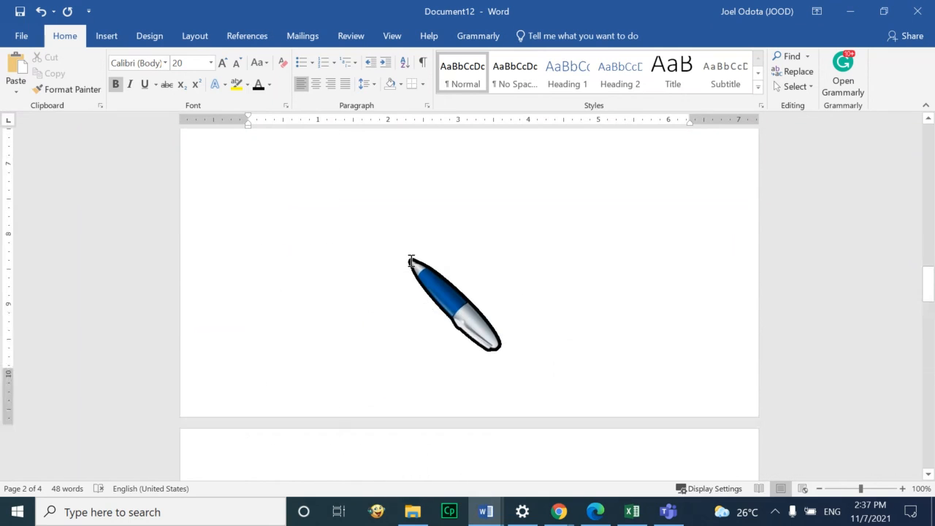
scroll(411, 261, "up", 10)
left_click(283, 292)
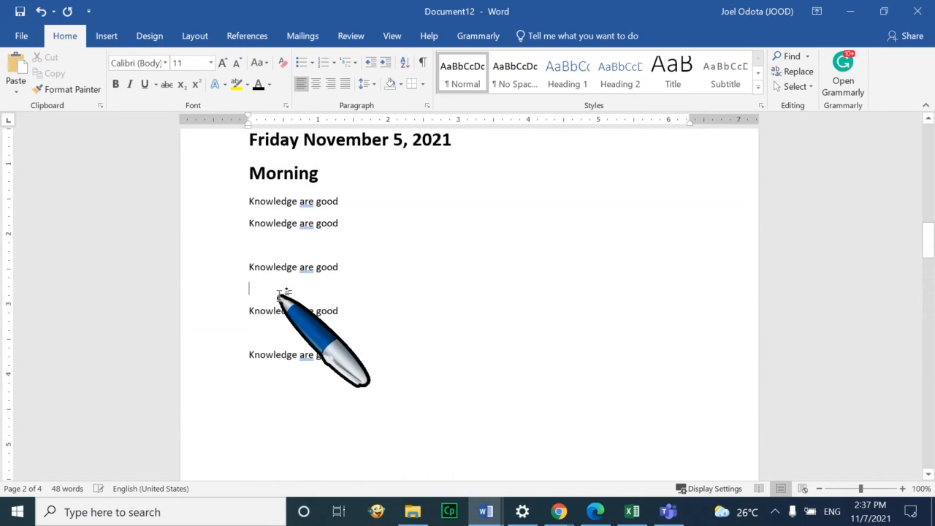
key("Caps_Lock")
type("A")
key("Caps_Lock")
type("fyern")
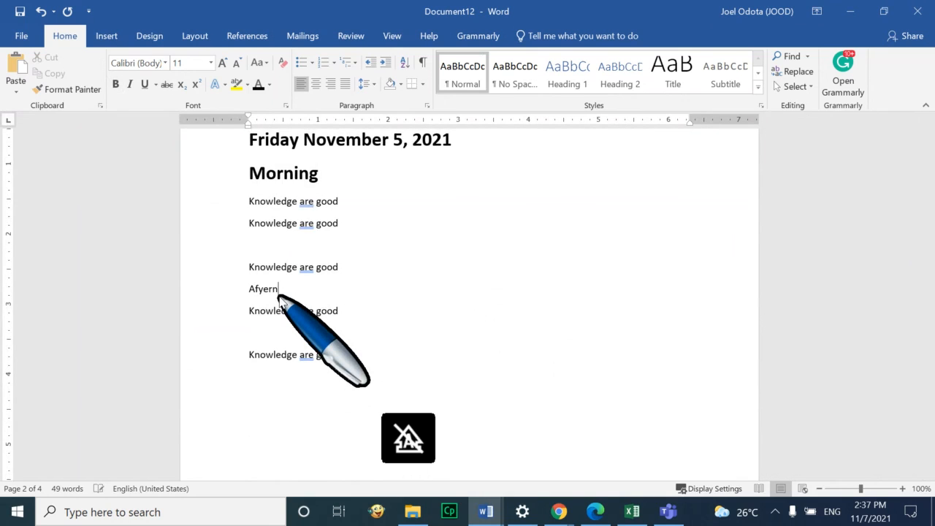
type("rnoon")
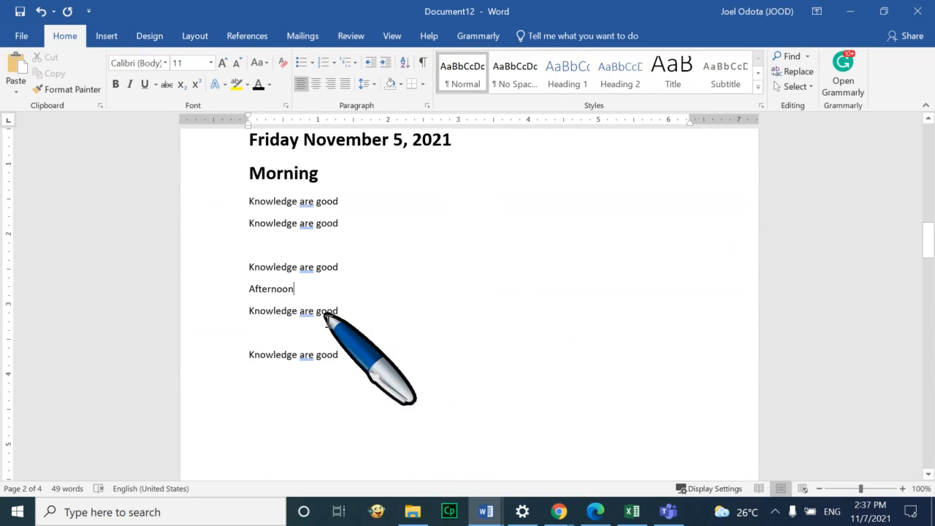
Insert a new line under the Saturday date and type Morning on it
scroll(336, 334, "down", 12)
scroll(336, 336, "down", 4)
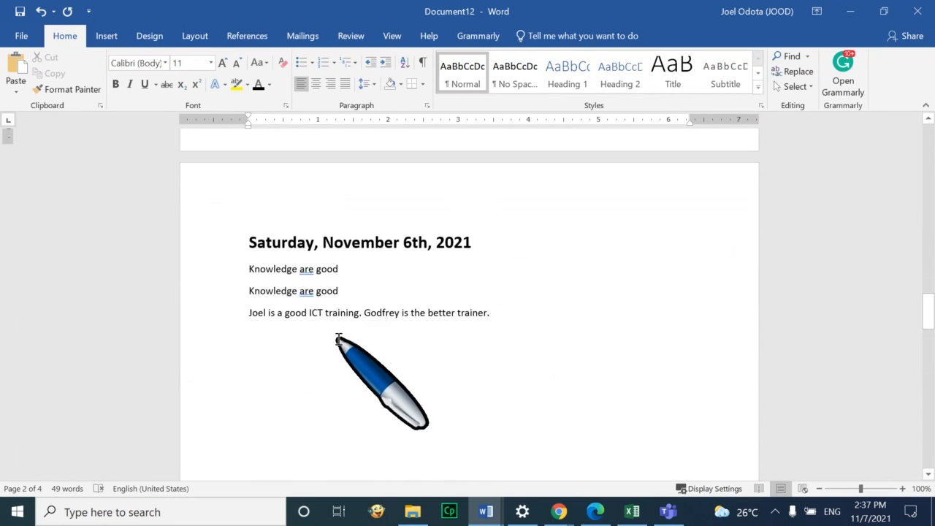
left_click(246, 262)
key("Return")
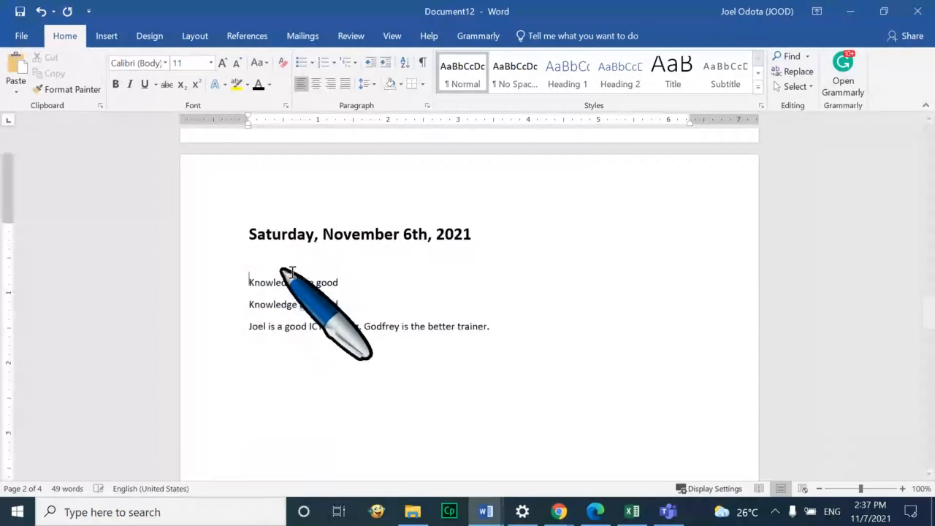
type("Morning")
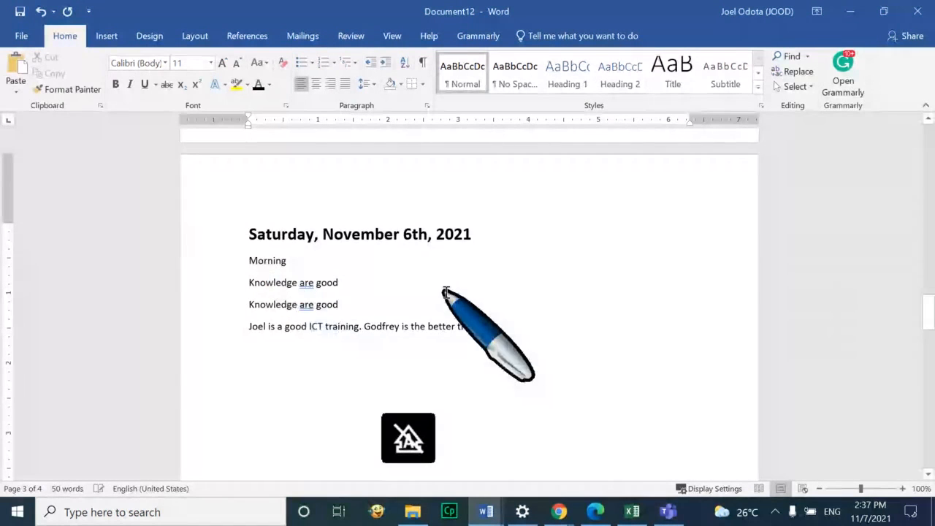
scroll(447, 290, "up", 10)
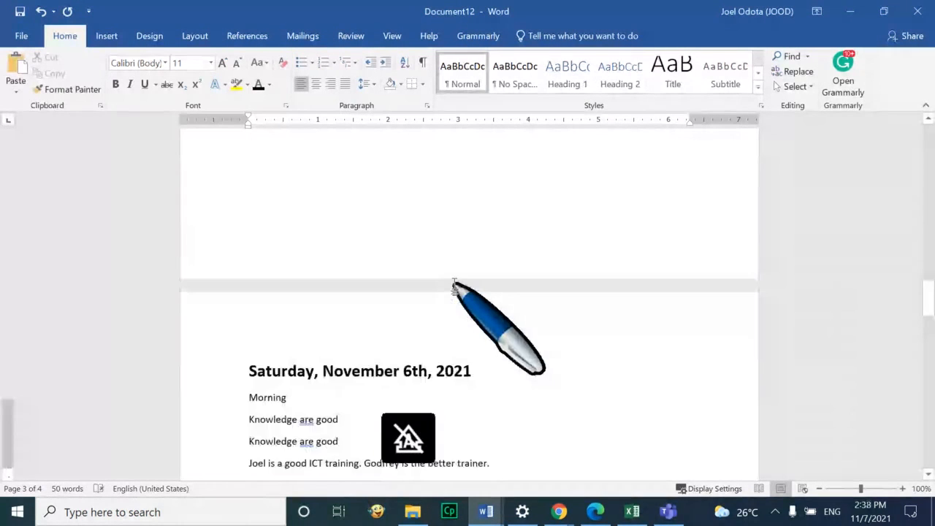
scroll(452, 285, "up", 3)
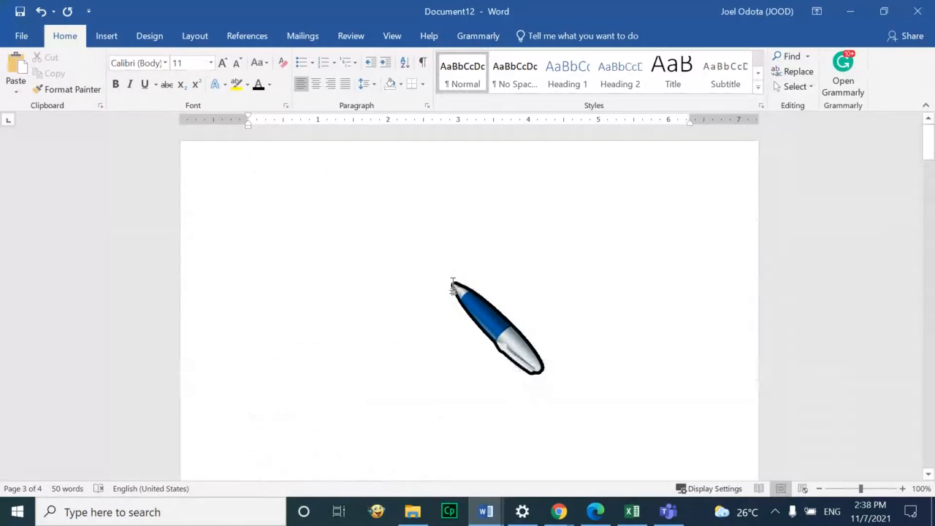
scroll(448, 317, "down", 5)
Apply Heading 1 to the Friday date line and try matching it, then undo
left_click_drag(480, 386, 215, 386)
left_click(556, 73)
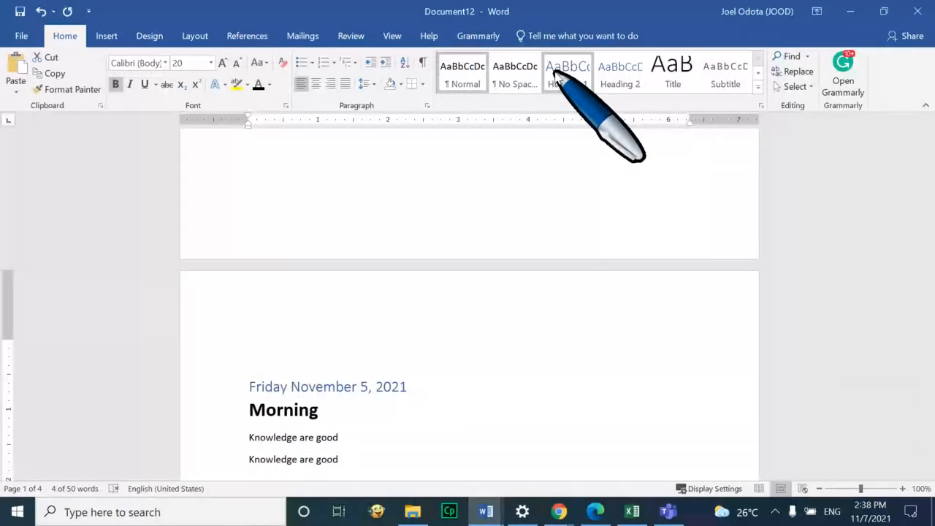
left_click(554, 72)
right_click(555, 73)
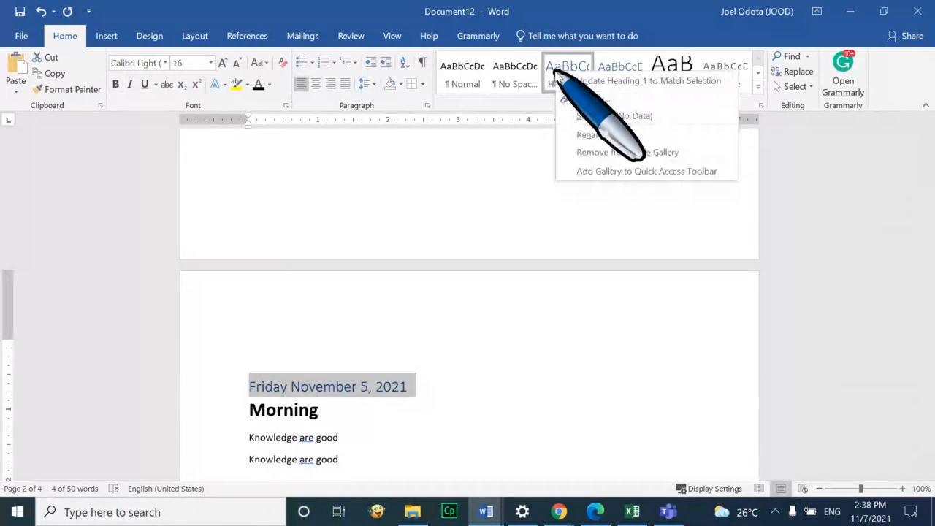
left_click(620, 81)
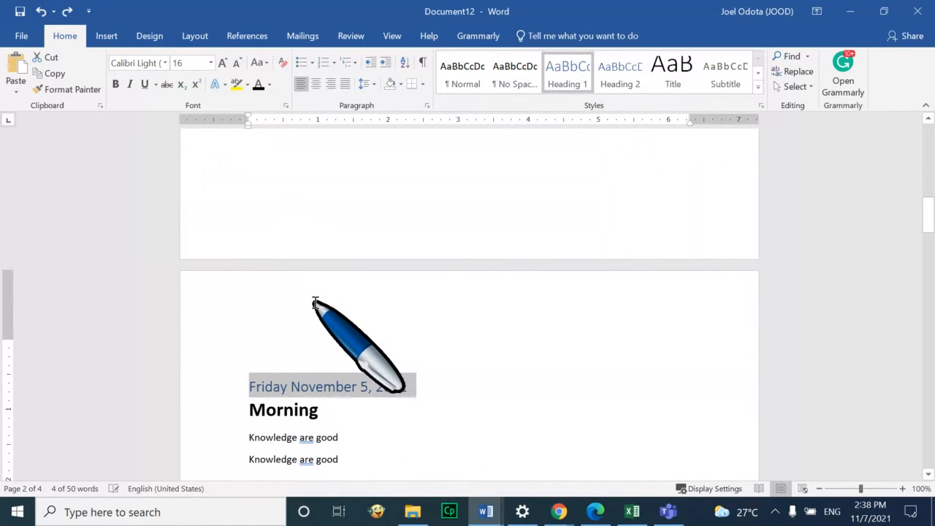
key("ctrl+z")
Retry updating Heading 1 from the Friday date, undoing the resulting blue heading formatting
left_click(479, 387)
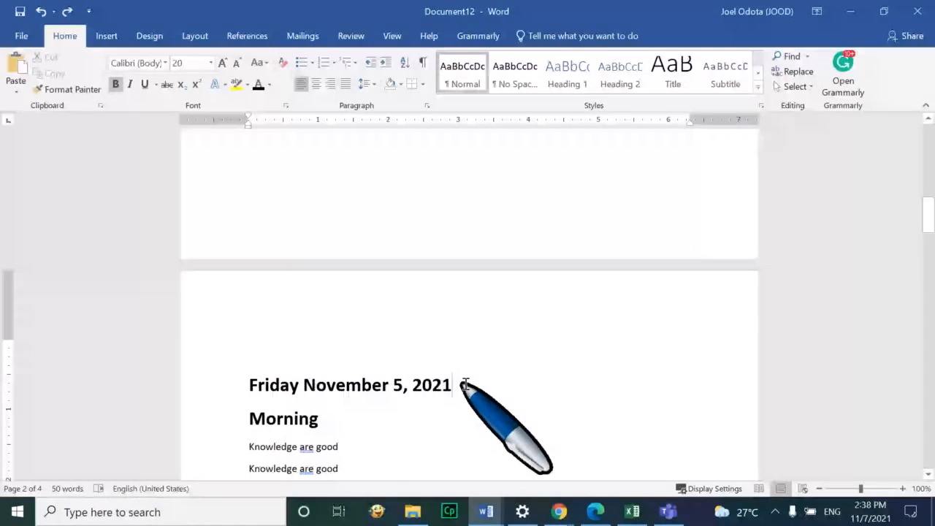
left_click_drag(465, 385, 249, 385)
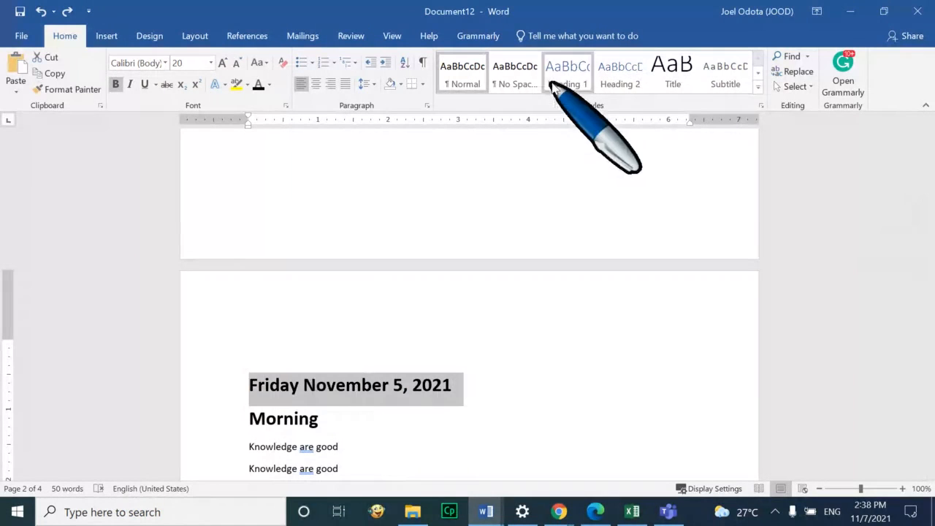
right_click(571, 73)
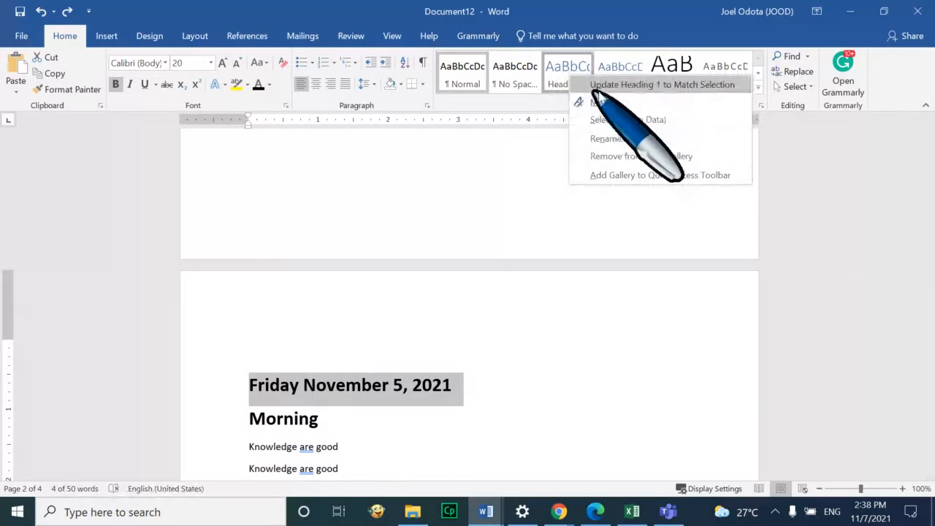
left_click(646, 85)
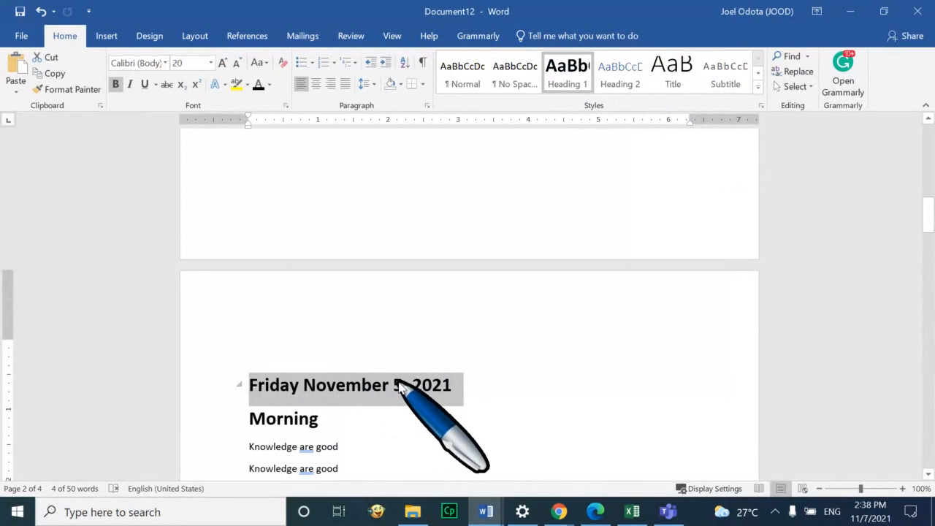
left_click(485, 383)
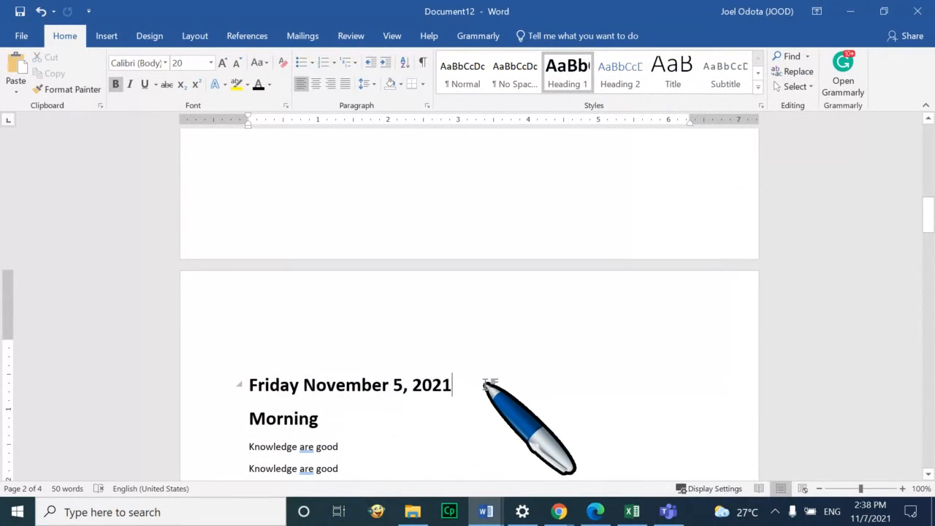
key("ctrl+z")
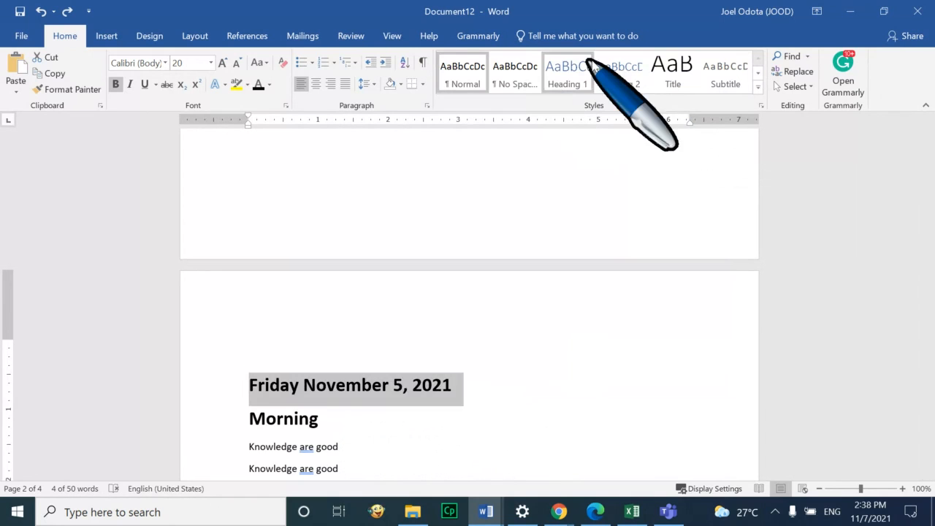
left_click(569, 73)
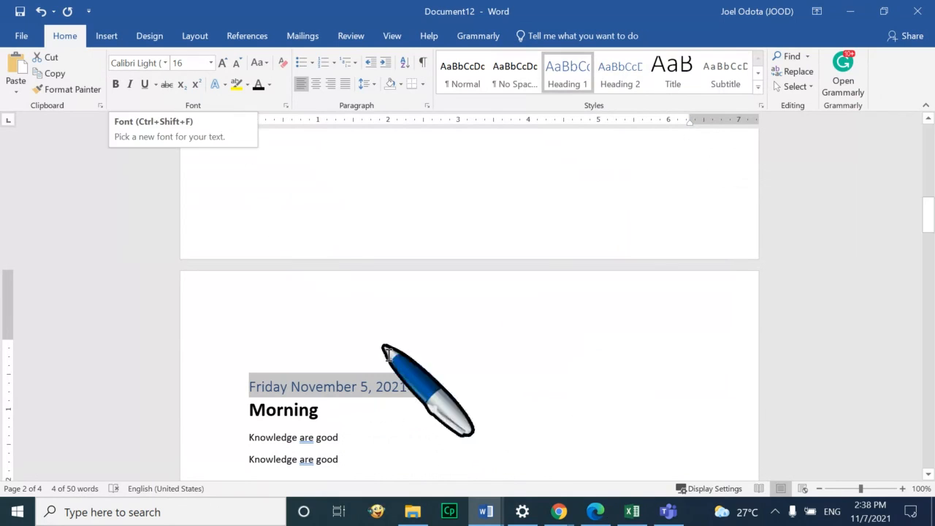
key("ctrl+z")
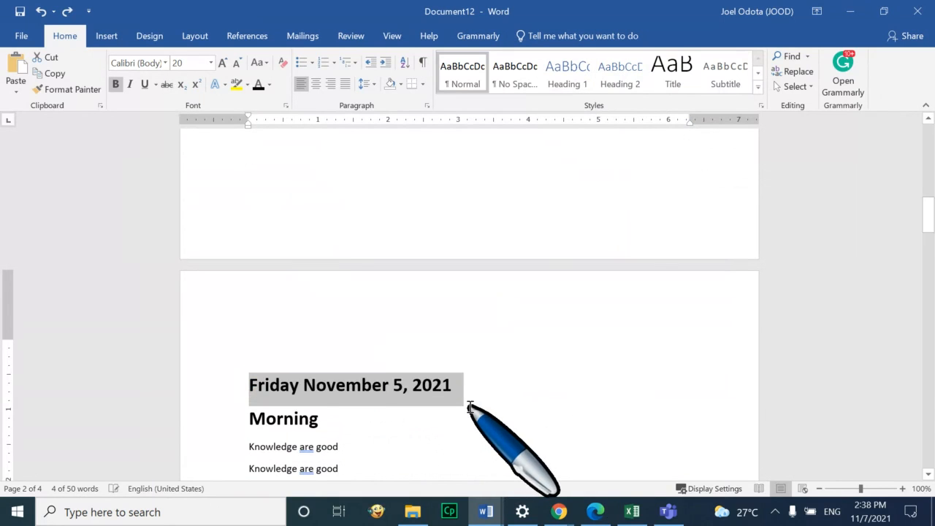
key("Down")
Update Heading 1 to match the selected bold 20-pt Friday November 5, 2021 line
left_click_drag(457, 385, 252, 380)
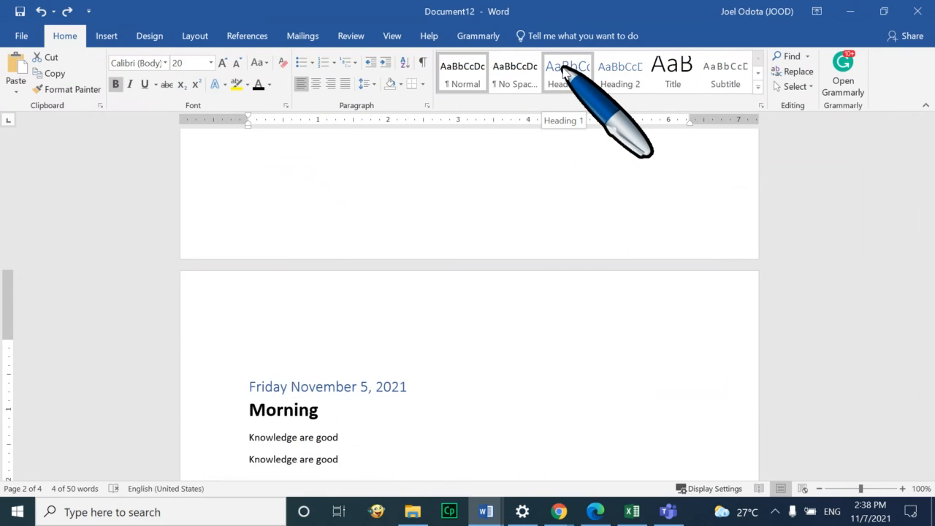
right_click(567, 75)
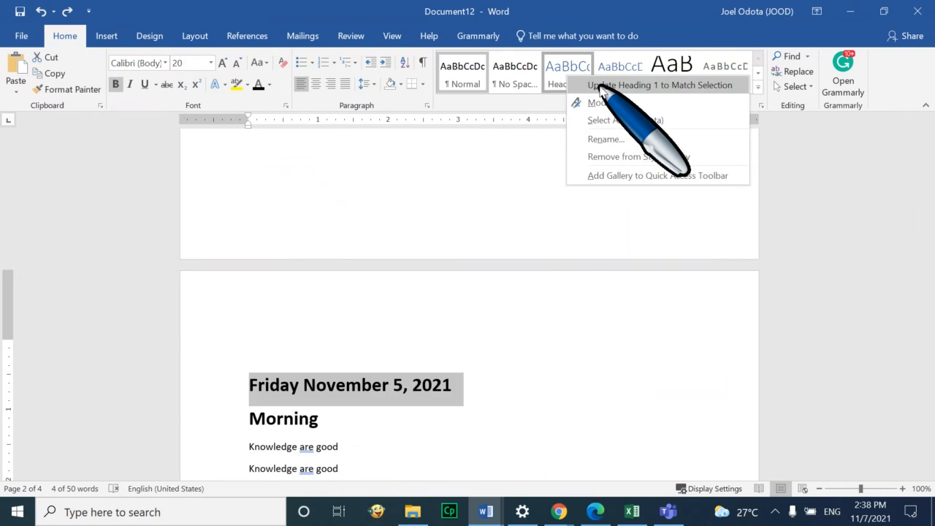
left_click(599, 85)
left_click(474, 387)
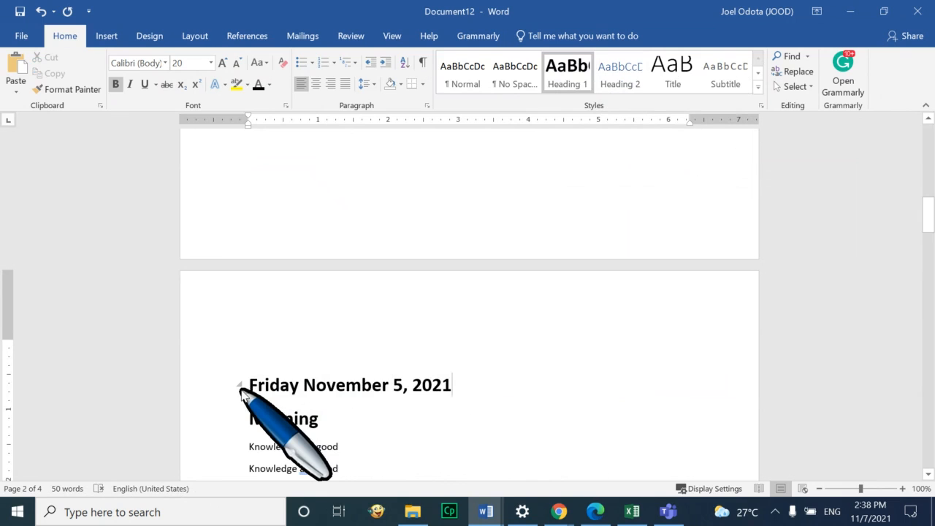
scroll(311, 351, "down", 2)
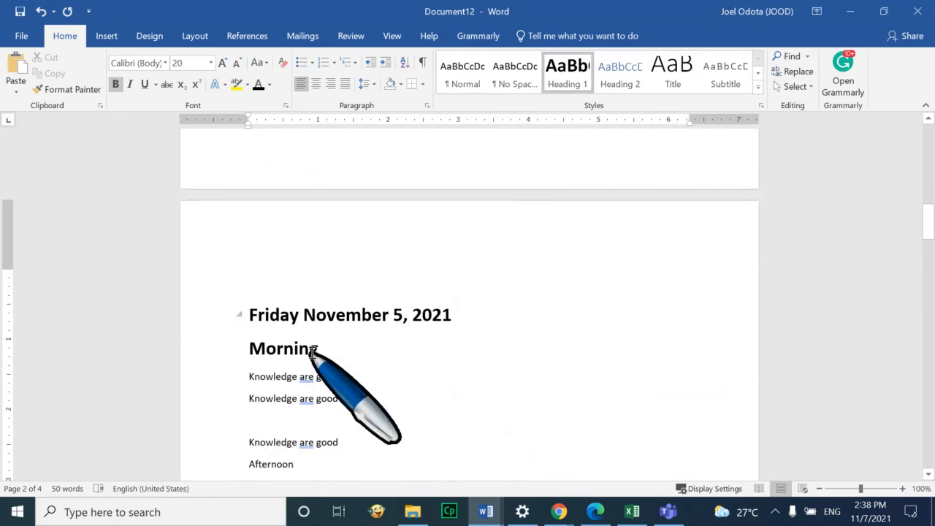
Update Heading 2 to match the selected Friday Morning line
left_click_drag(319, 351, 247, 355)
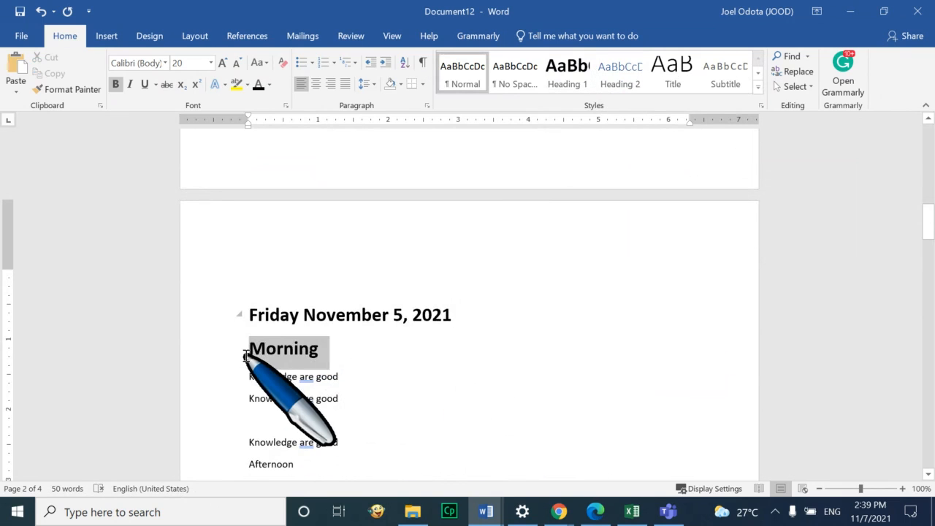
right_click(619, 74)
left_click(660, 86)
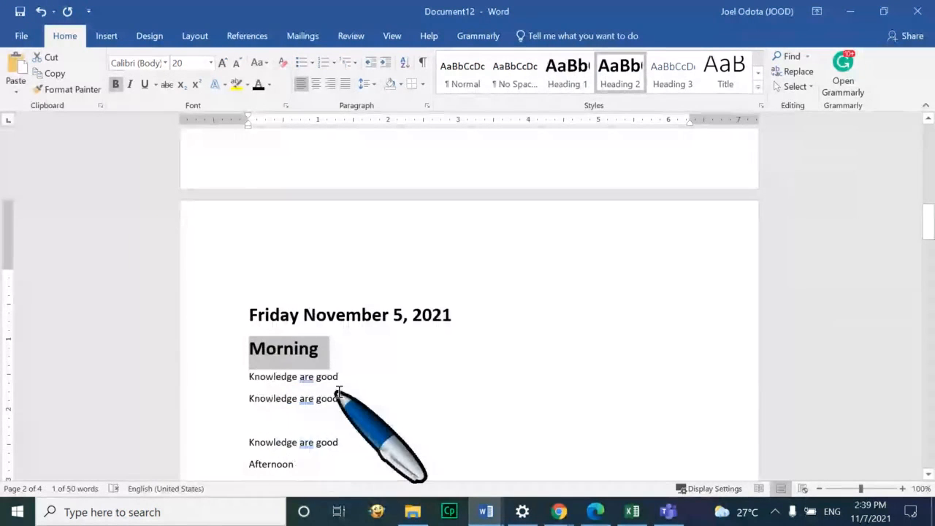
Give the Saturday, November 6th, 2021 line Heading 1 by updating the style to match it
scroll(344, 387, "down", 3)
scroll(349, 384, "down", 10)
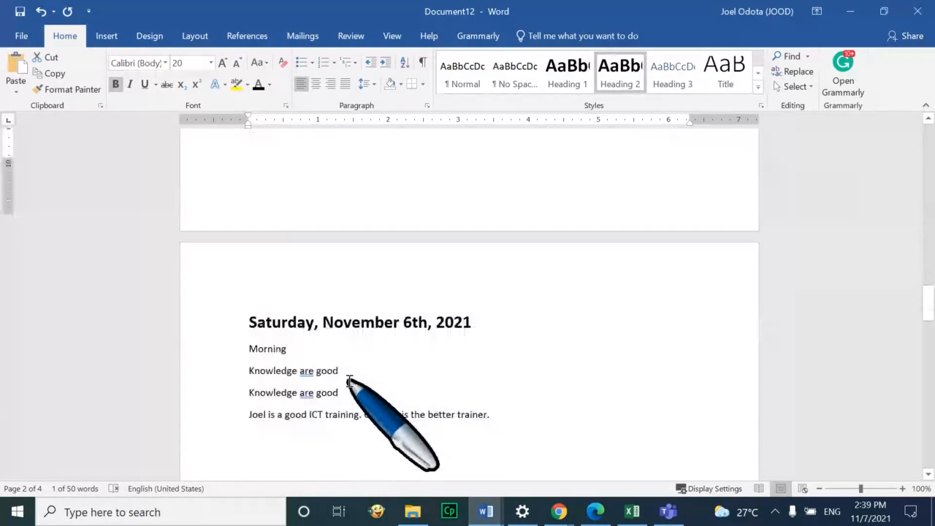
left_click(476, 301)
left_click(222, 300)
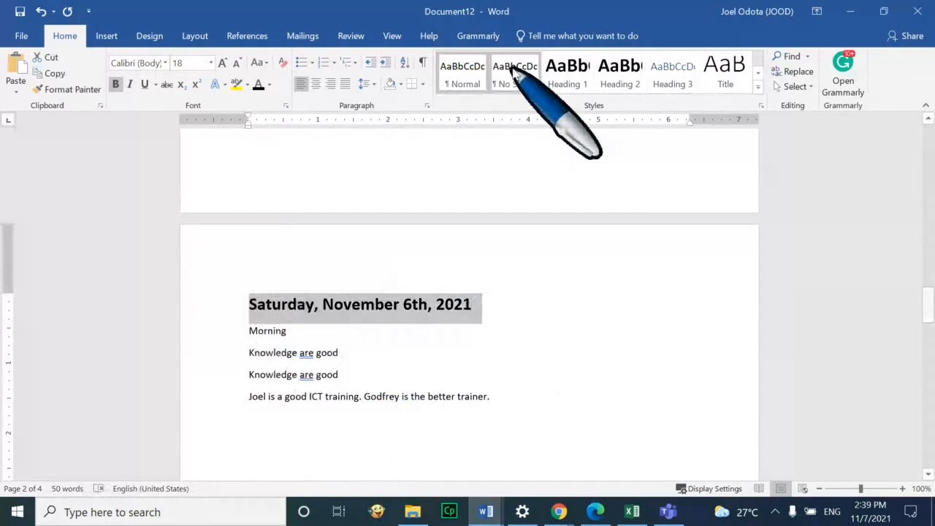
right_click(564, 76)
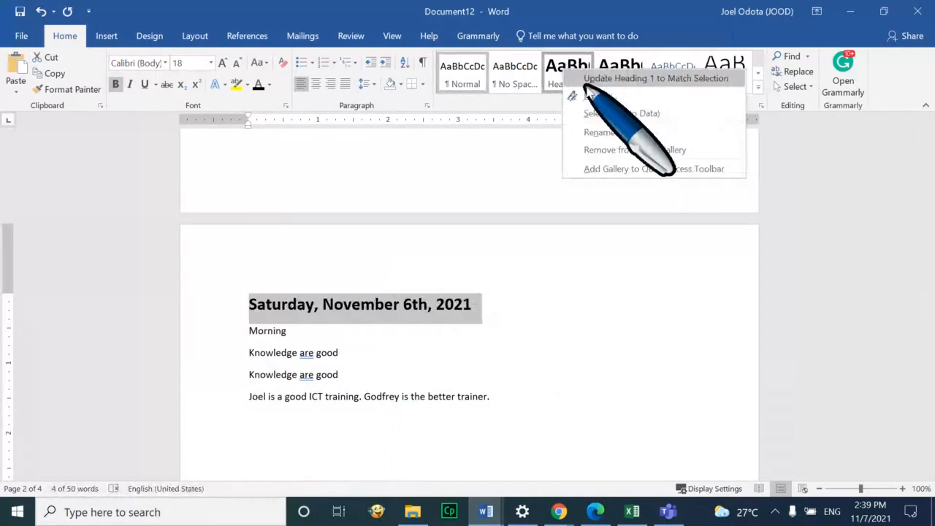
left_click(629, 78)
Make Saturday's Morning line bold 14 pt and update Heading 2 to match it
left_click_drag(291, 333, 243, 333)
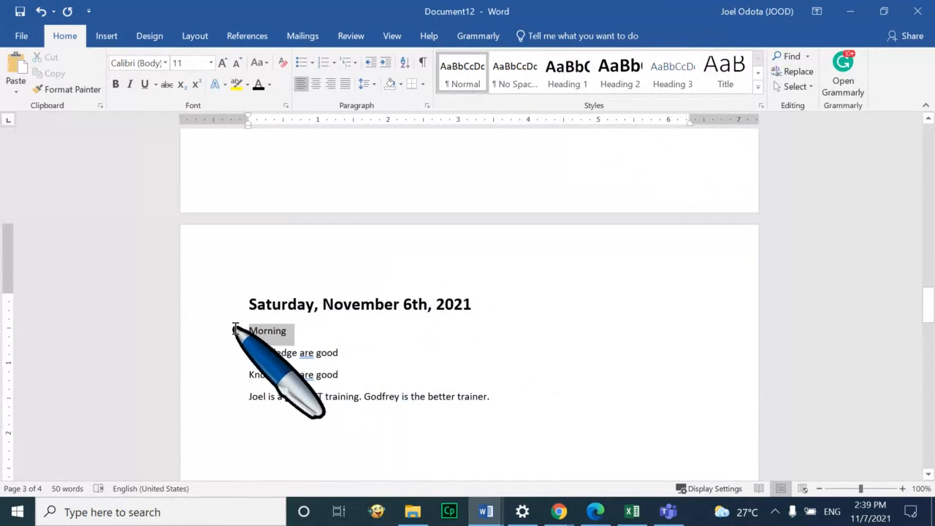
left_click(221, 63)
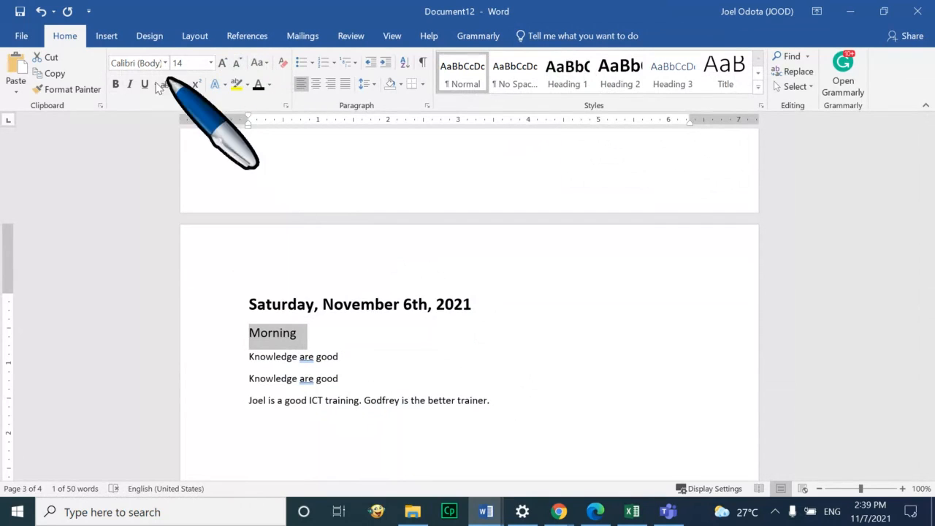
left_click(115, 85)
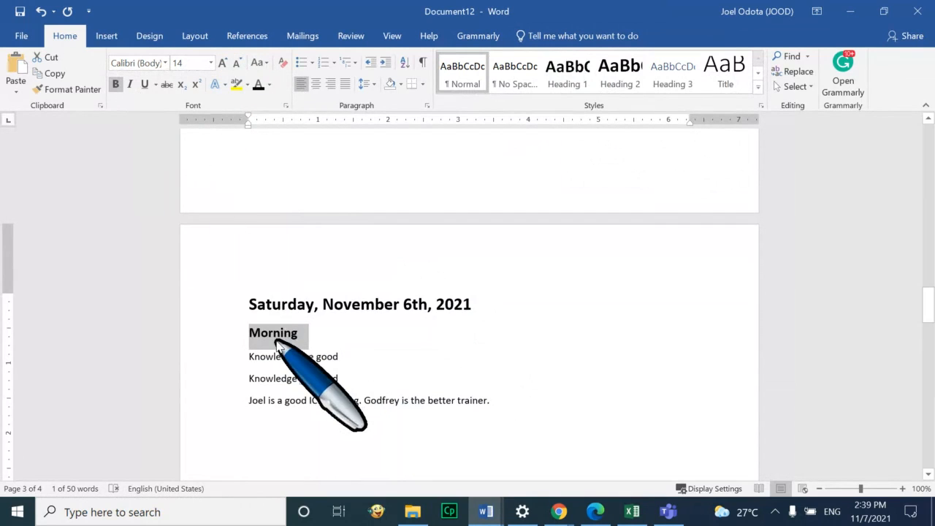
left_click(627, 86)
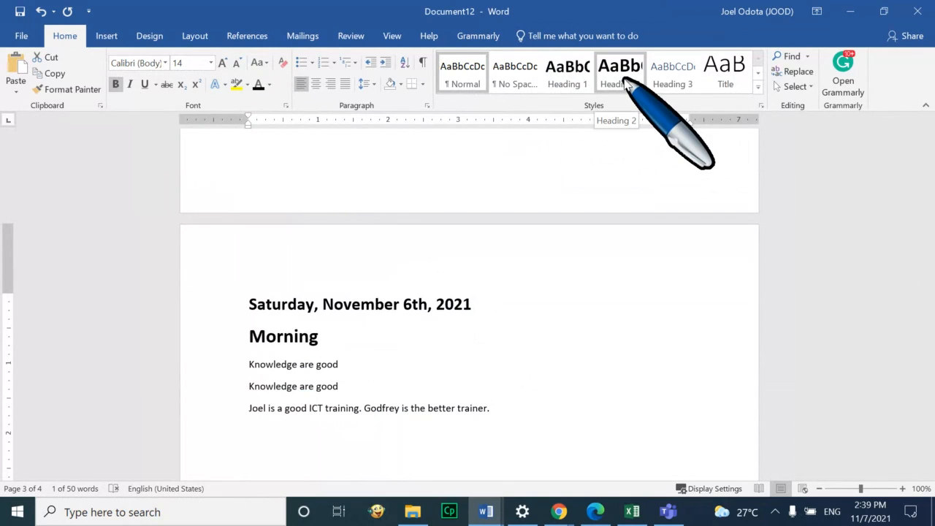
right_click(620, 78)
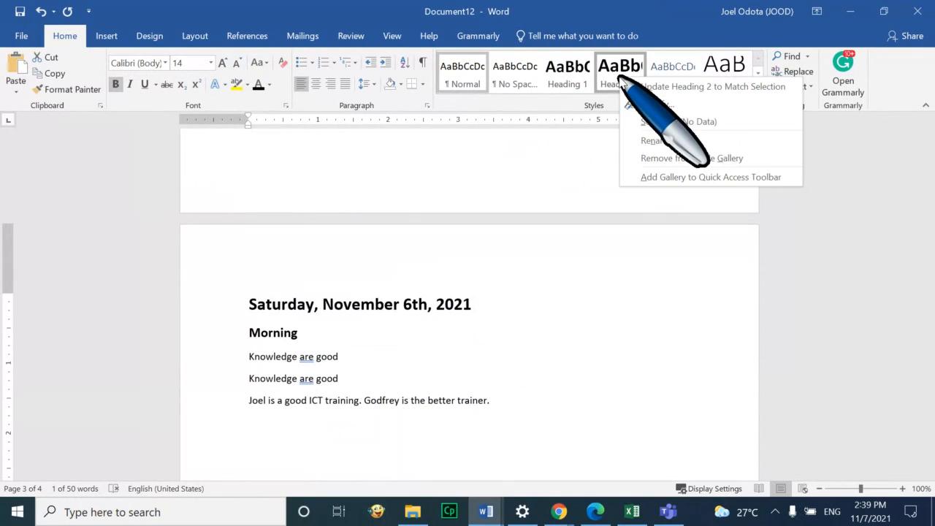
left_click(672, 86)
left_click(299, 307)
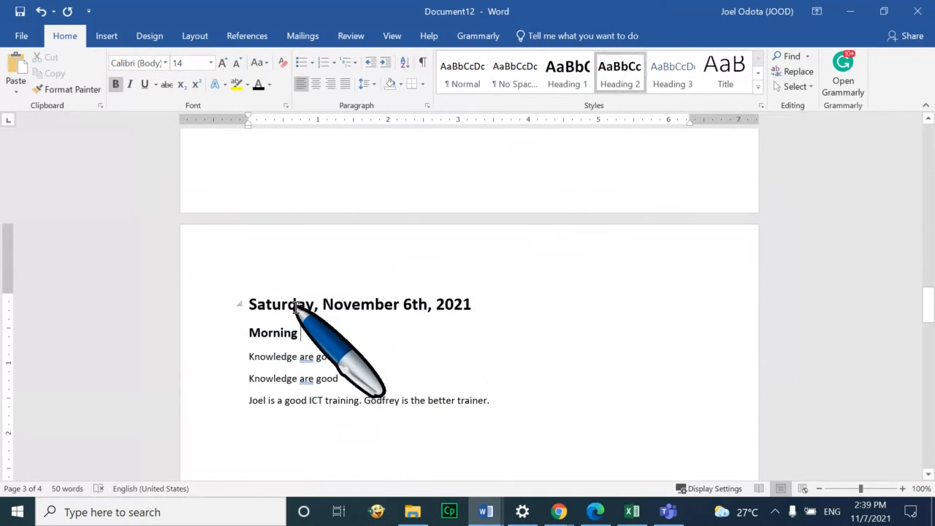
scroll(315, 304, "down", 10)
scroll(334, 305, "down", 5)
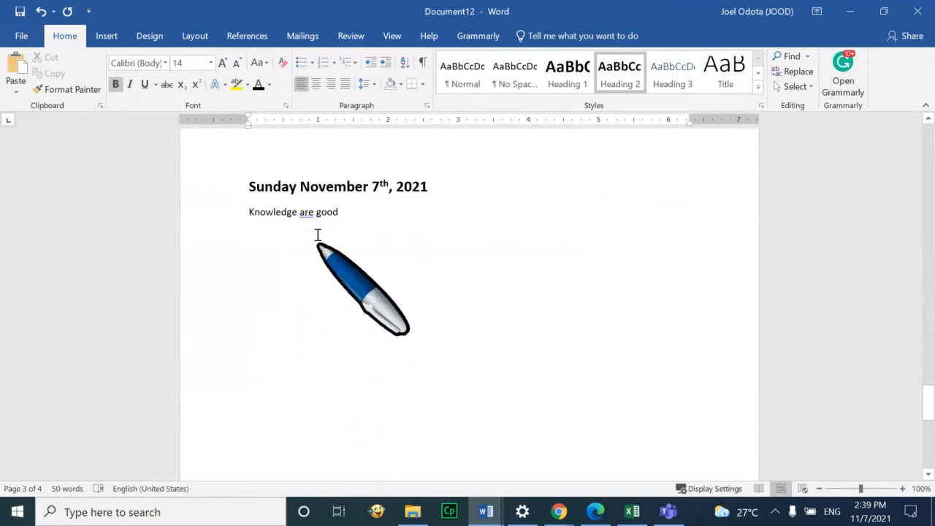
Give the Sunday November 7th, 2021 line Heading 1 by updating the style to match it
left_click(397, 183)
left_click_drag(443, 184, 280, 188)
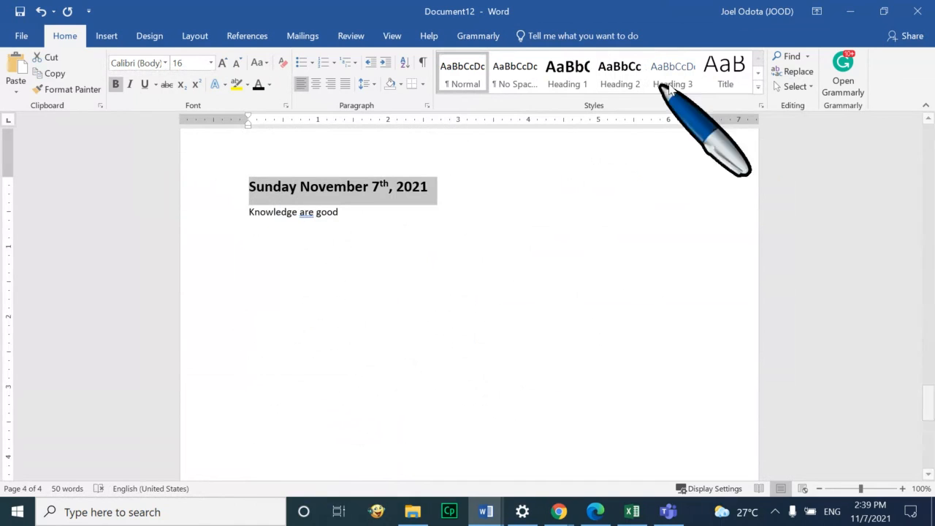
right_click(574, 77)
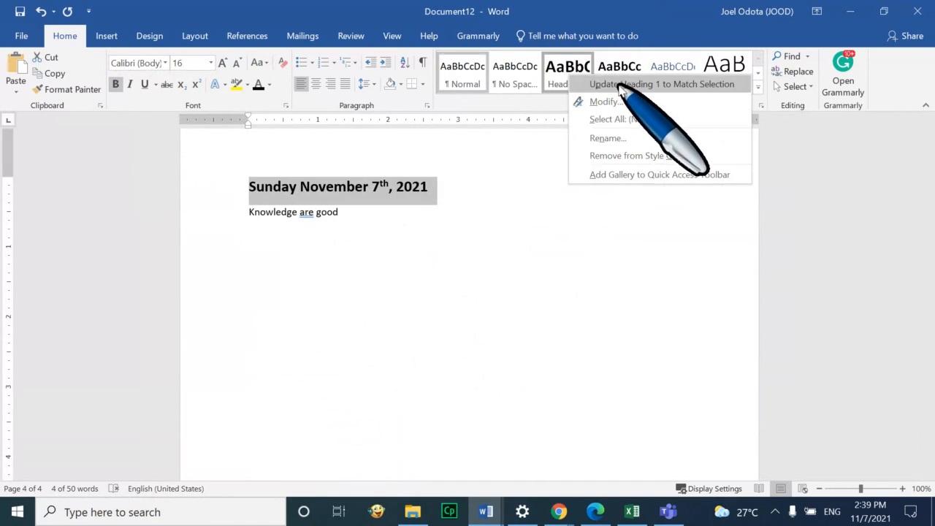
left_click(590, 84)
left_click(543, 233)
scroll(545, 236, "down", 5)
scroll(546, 231, "up", 3)
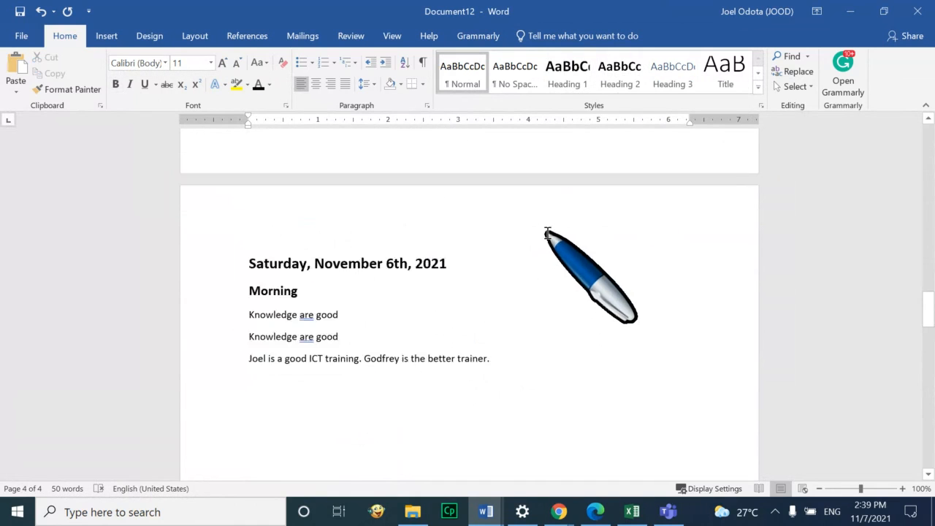
scroll(548, 233, "down", 3)
scroll(555, 336, "up", 3)
scroll(553, 335, "down", 1)
scroll(556, 334, "down", 10)
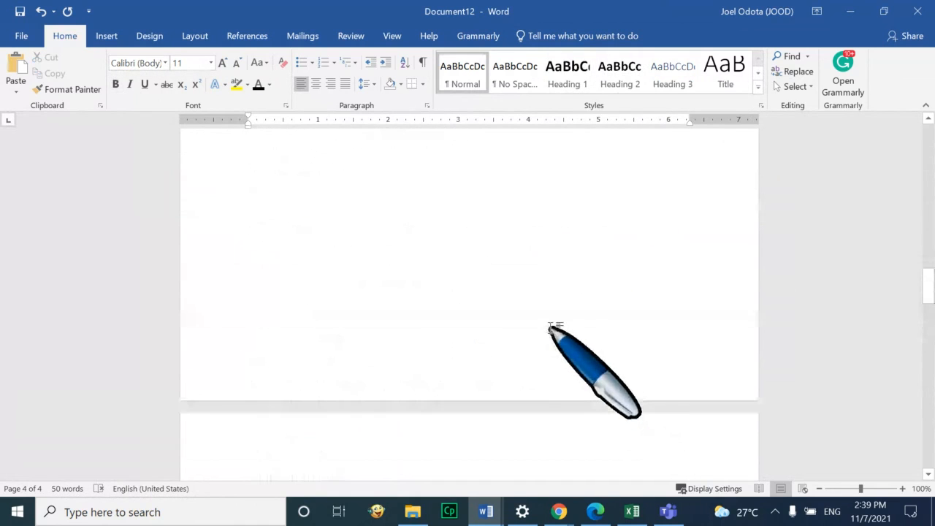
Enlarge and bold the Afternoon line, then update Heading 2 to match it
left_click(251, 242)
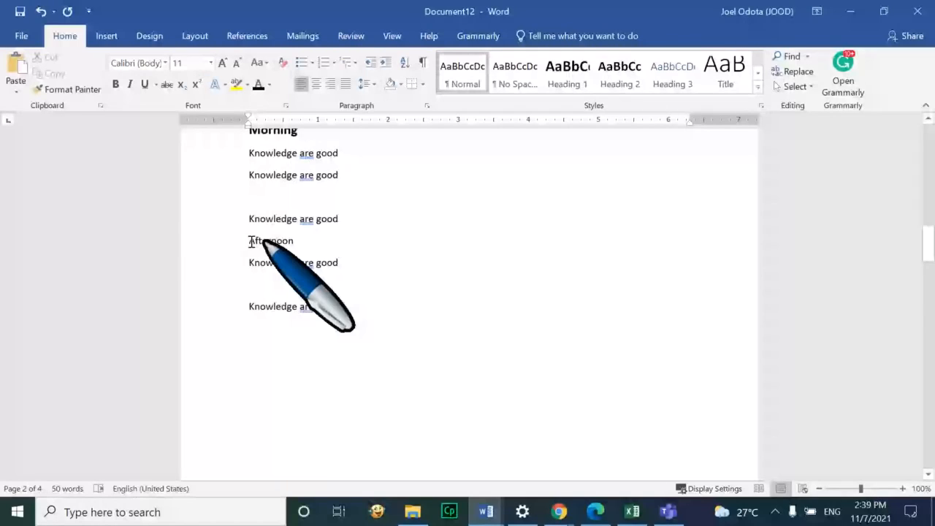
left_click_drag(251, 242, 307, 242)
left_click(223, 64)
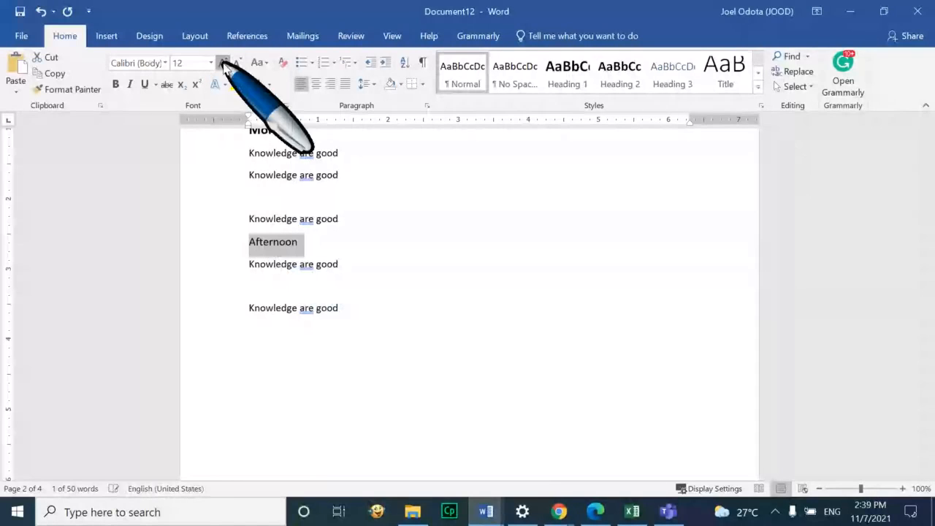
left_click(223, 64)
left_click(223, 63)
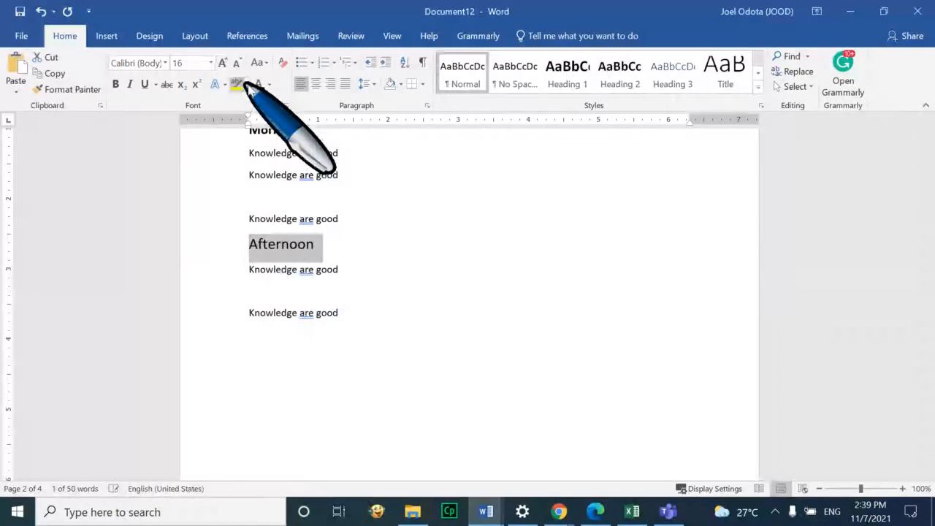
left_click(237, 63)
left_click(117, 84)
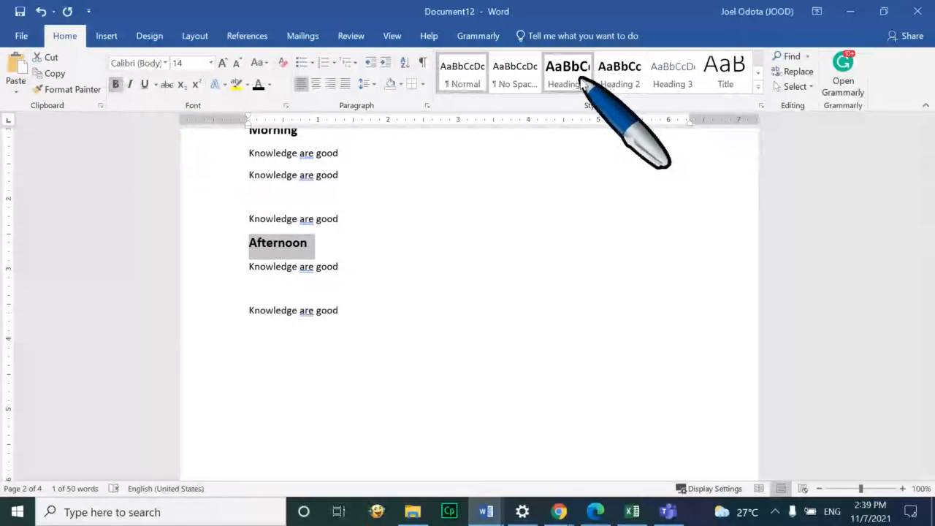
right_click(617, 84)
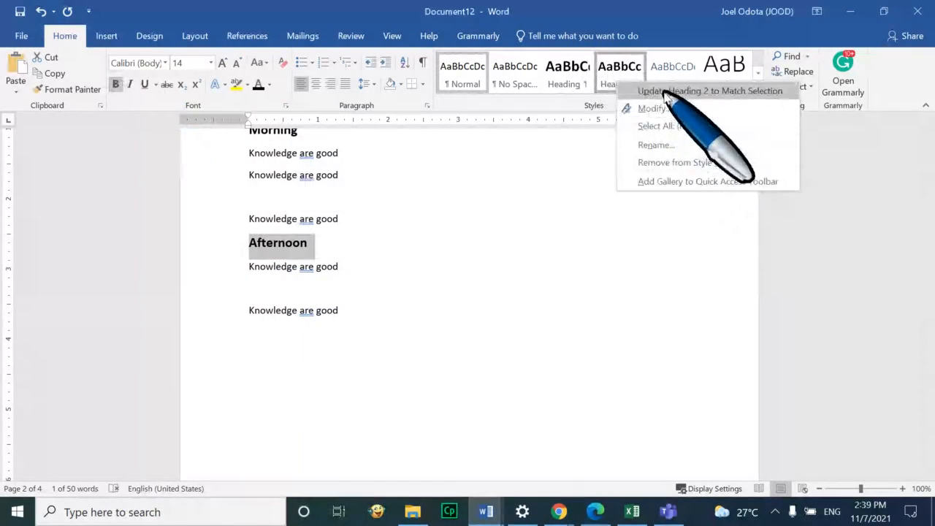
left_click(689, 93)
left_click(460, 285)
scroll(458, 280, "up", 5)
scroll(458, 280, "up", 10)
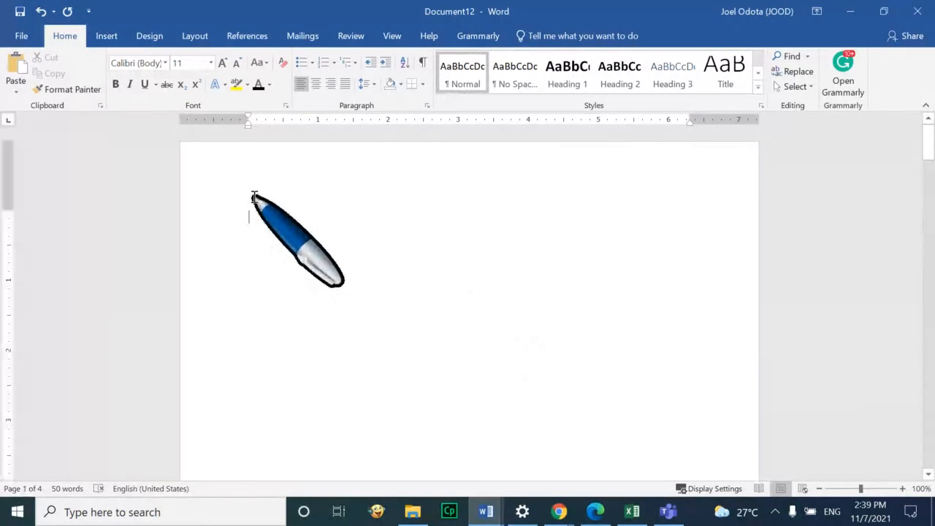
Insert Automatic Table 1 from the References tab's Table of Contents gallery
left_click(247, 35)
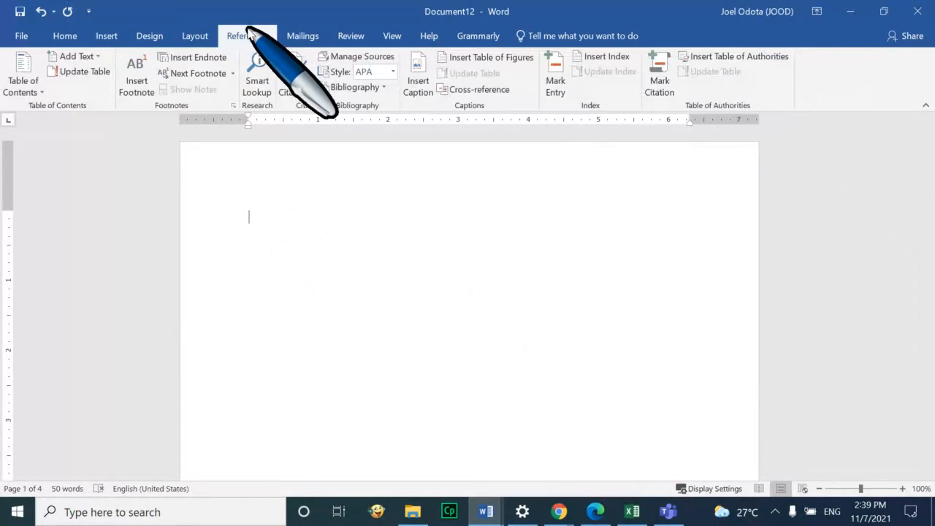
left_click(41, 93)
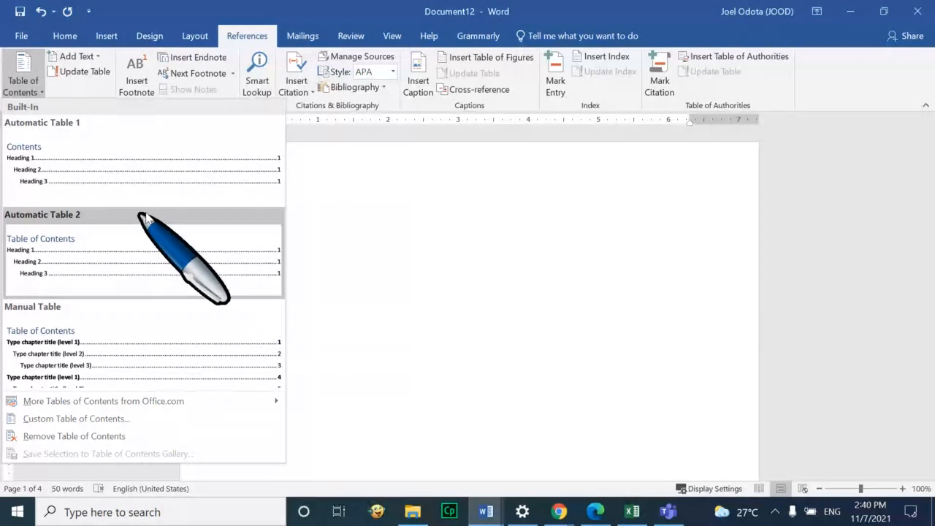
left_click(118, 169)
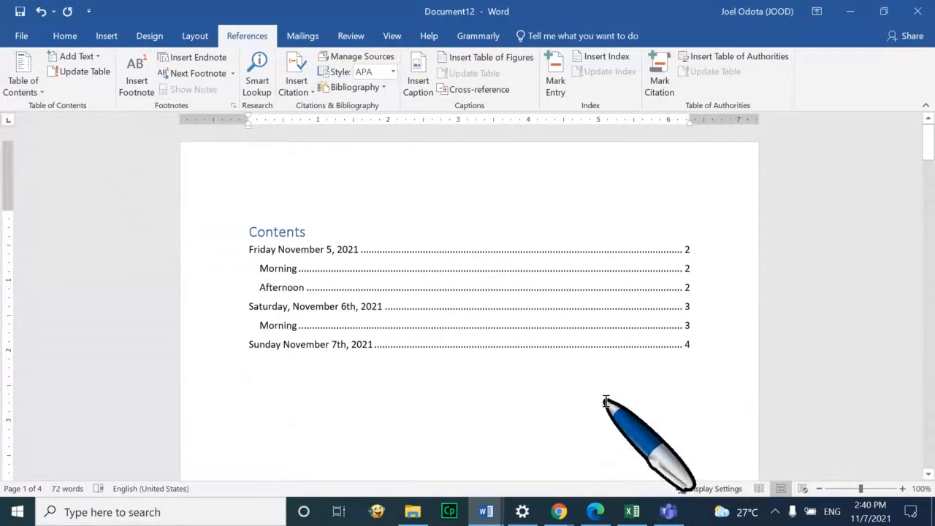
Make the Contents heading black and centre it
left_click(687, 251)
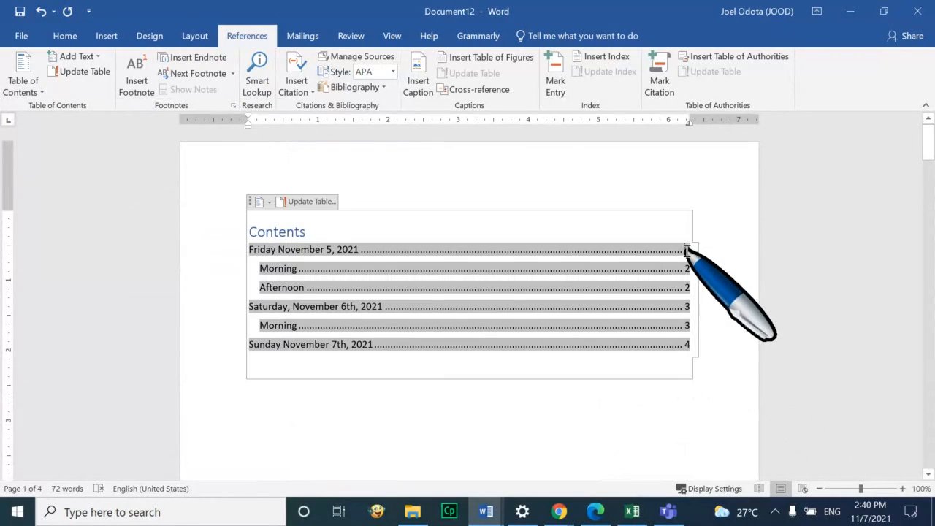
left_click(387, 387)
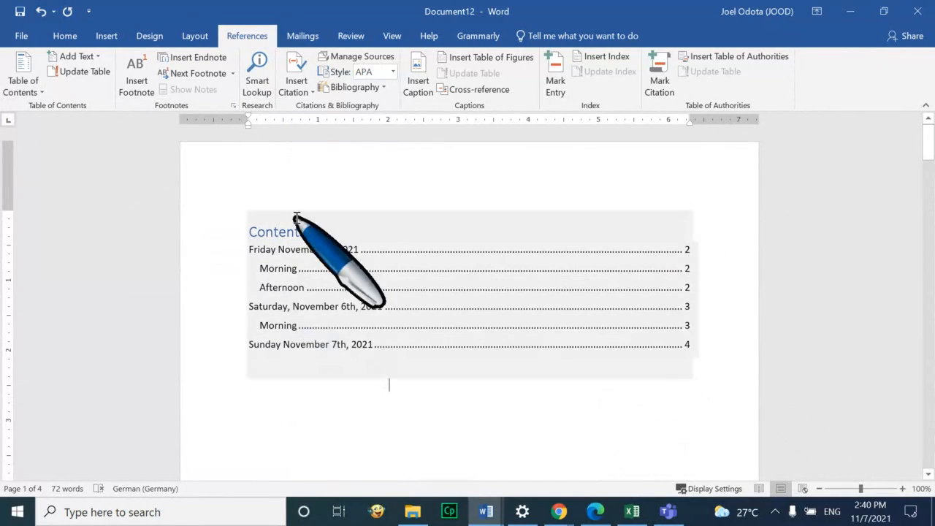
double_click(302, 223)
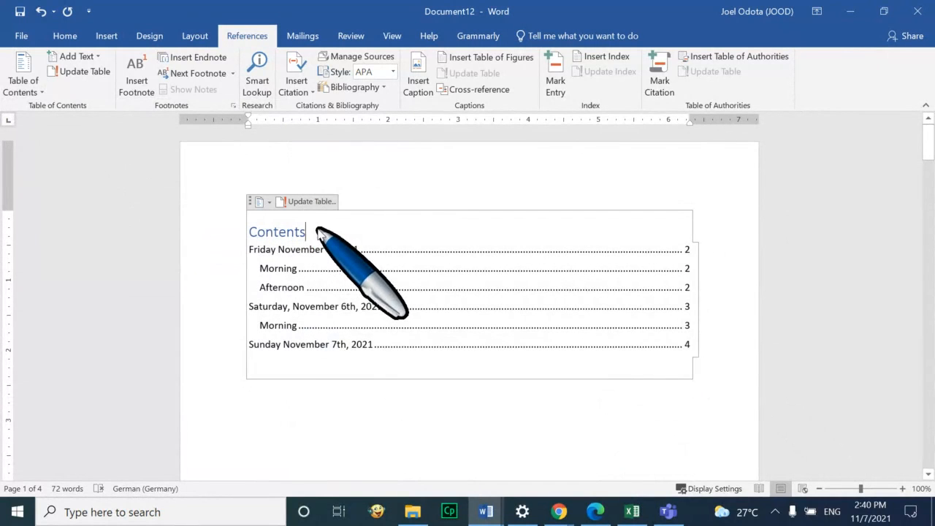
left_click(64, 35)
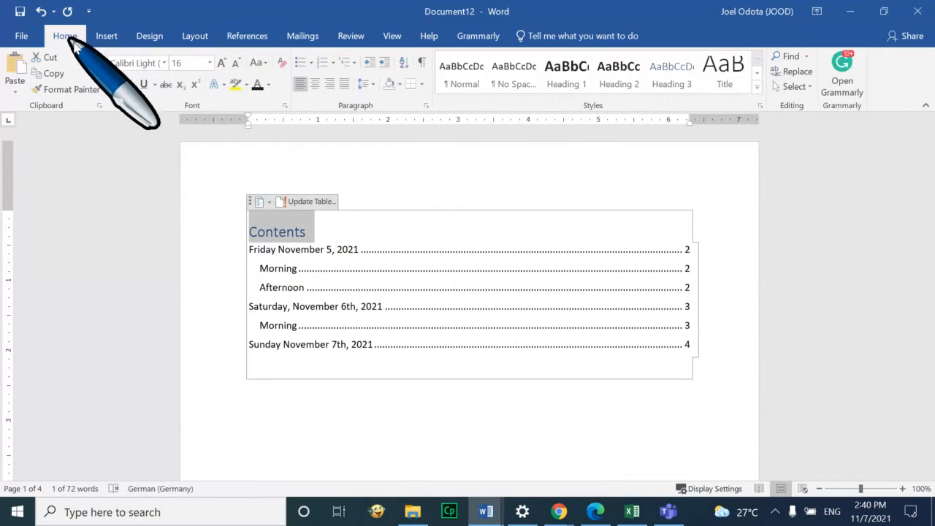
left_click(254, 86)
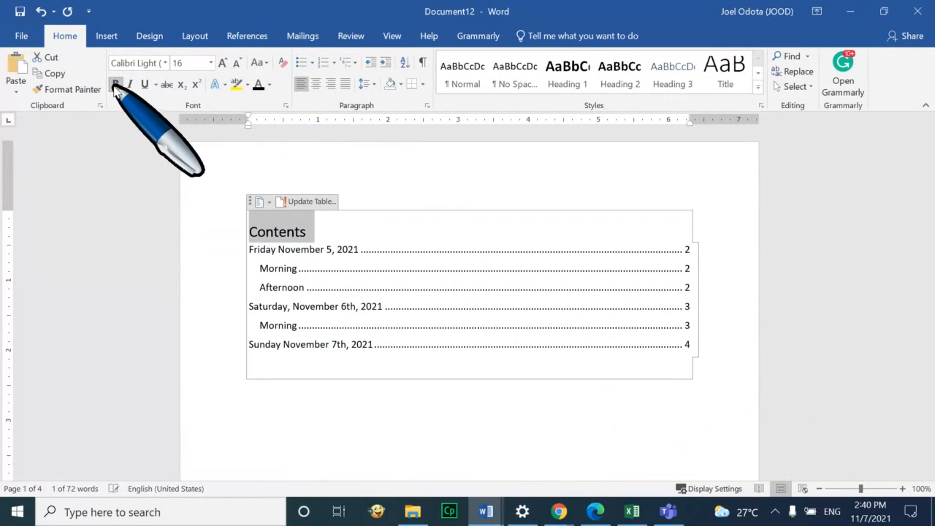
left_click(316, 84)
Underline the table of contents entries and set their font to Times New Roman
left_click(309, 414)
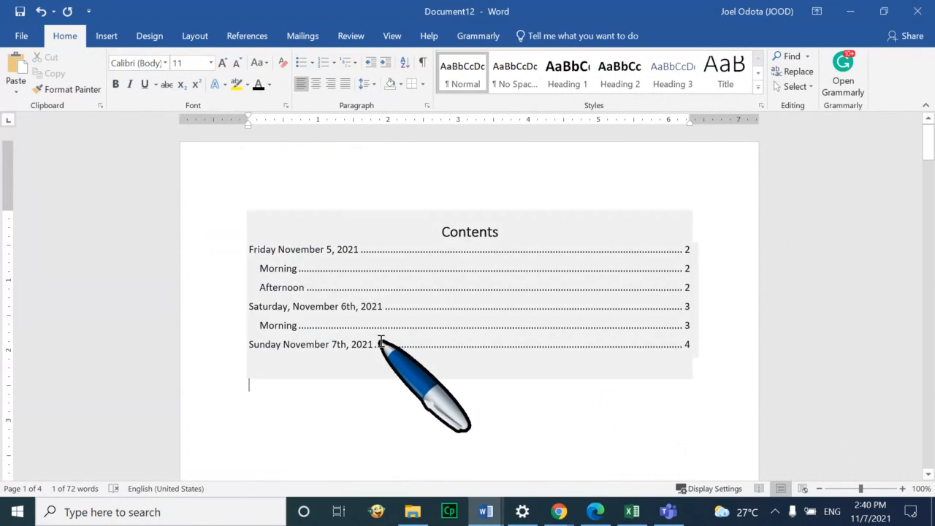
left_click(381, 341)
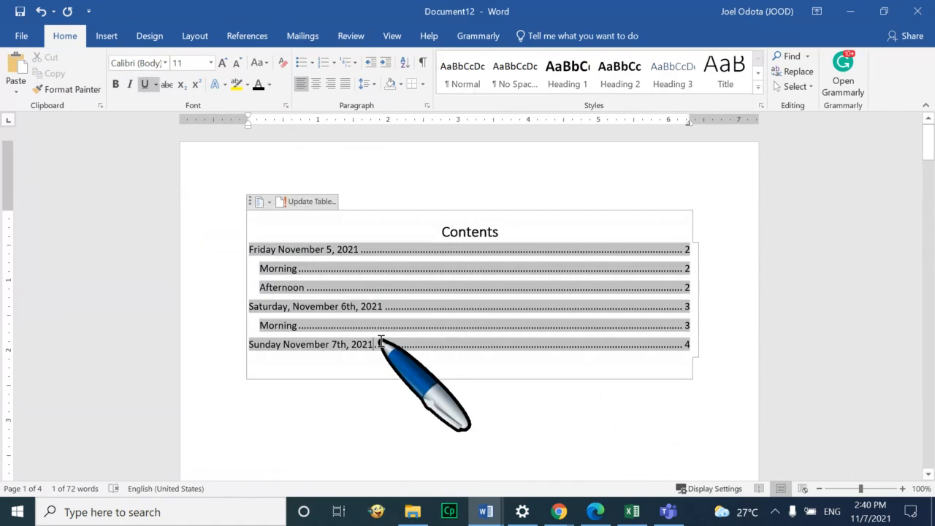
left_click(141, 85)
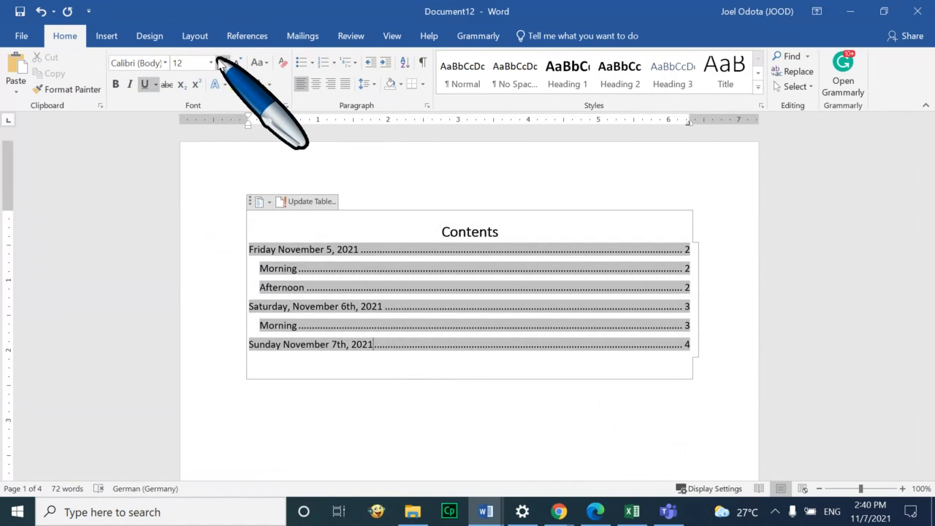
left_click(165, 63)
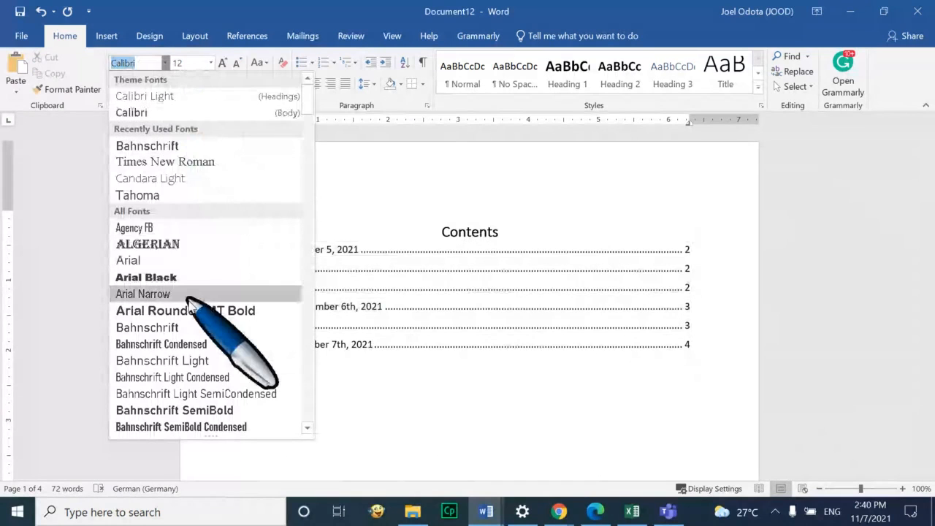
type("Times New Roman")
key("Return")
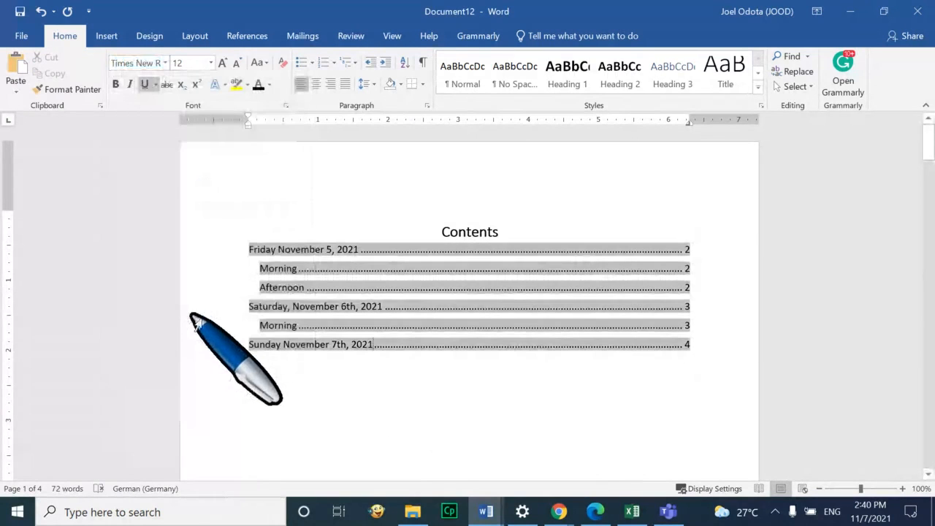
left_click(367, 388)
left_click(382, 346)
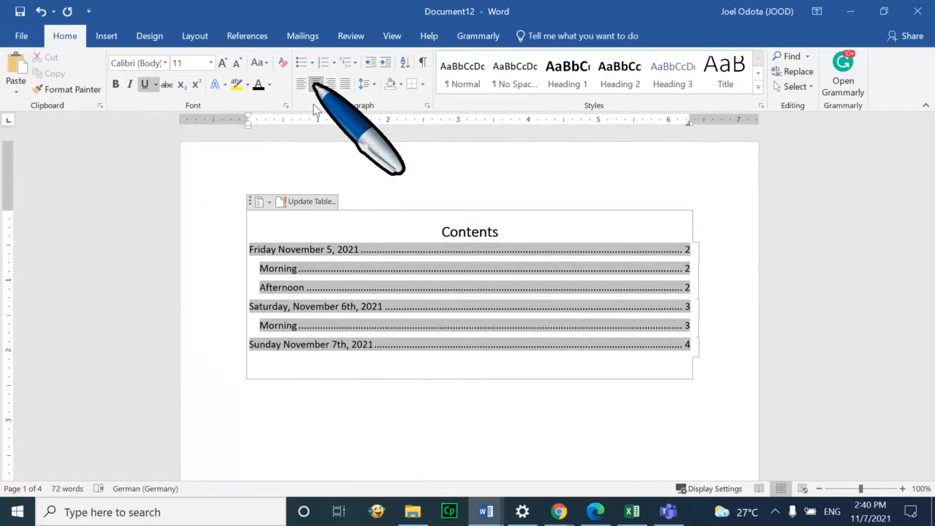
left_click(325, 405)
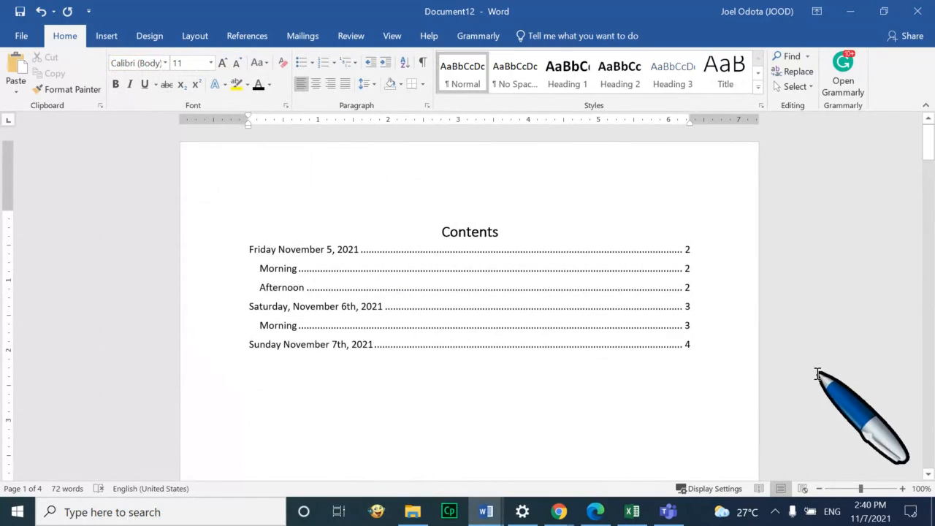
scroll(651, 383, "down", 3)
Insert a page break with Ctrl+Enter at the document's end, creating blank page 5
scroll(645, 366, "up", 3)
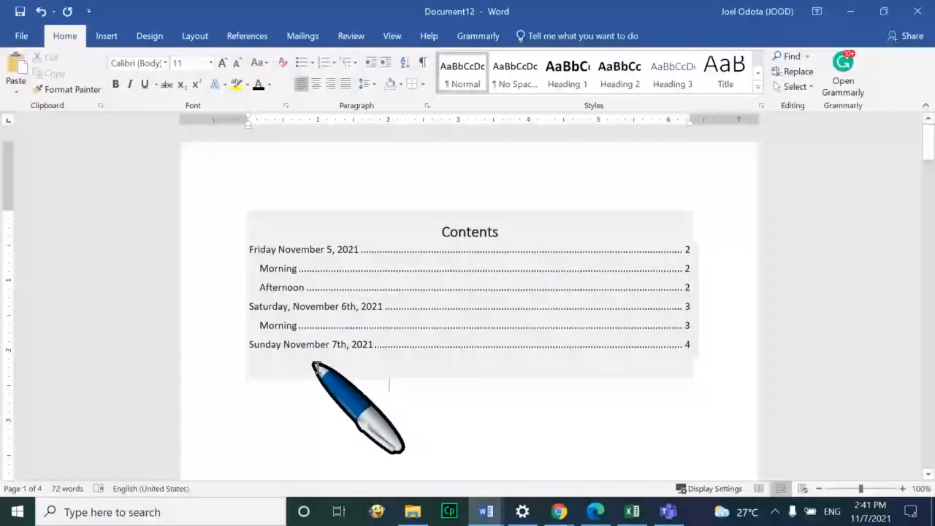
left_click(388, 385)
scroll(422, 397, "down", 2)
scroll(421, 395, "down", 2)
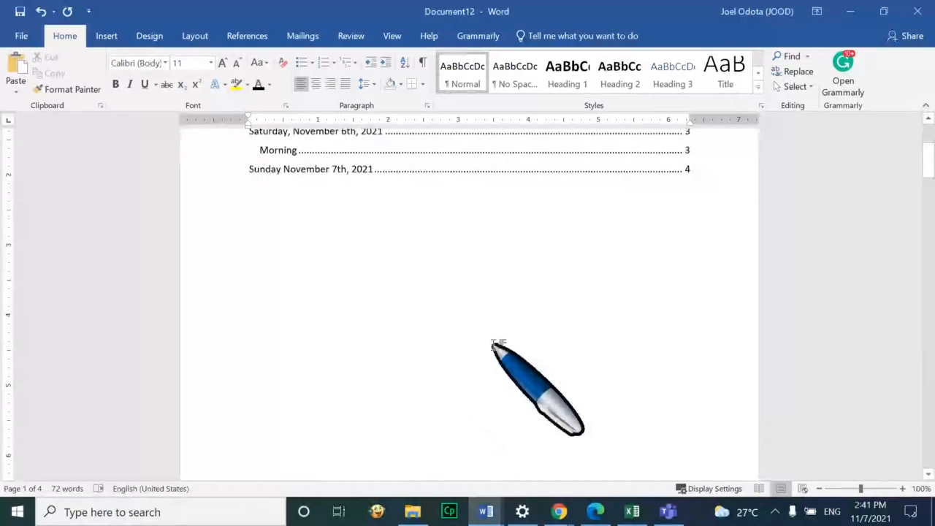
scroll(495, 345, "up", 4)
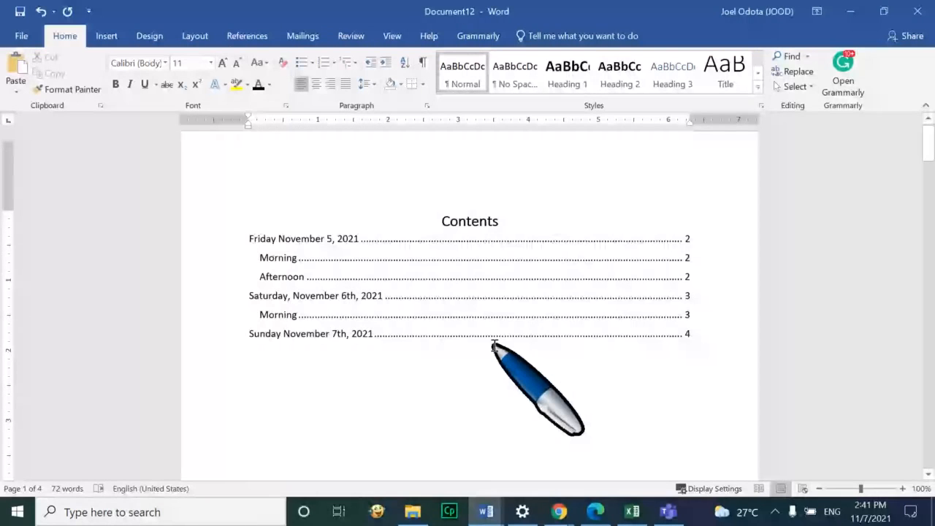
scroll(495, 345, "down", 15)
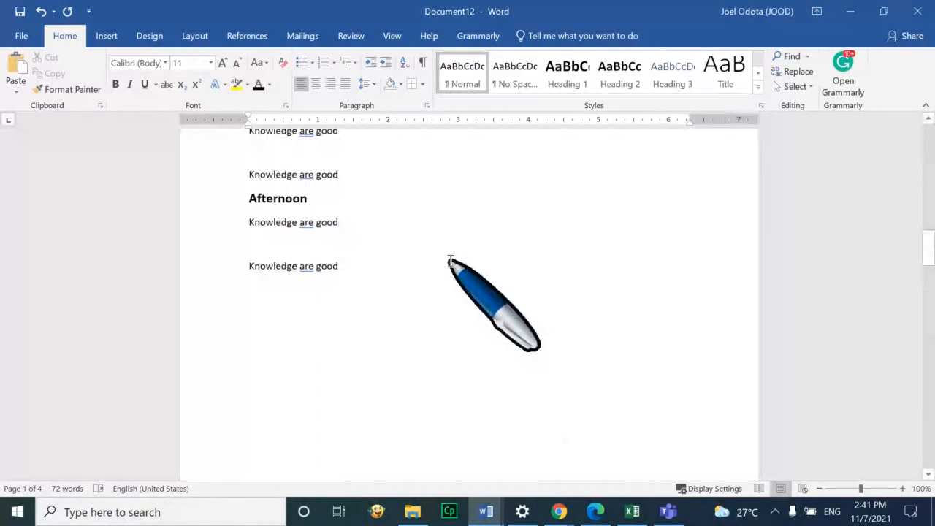
left_click(374, 269)
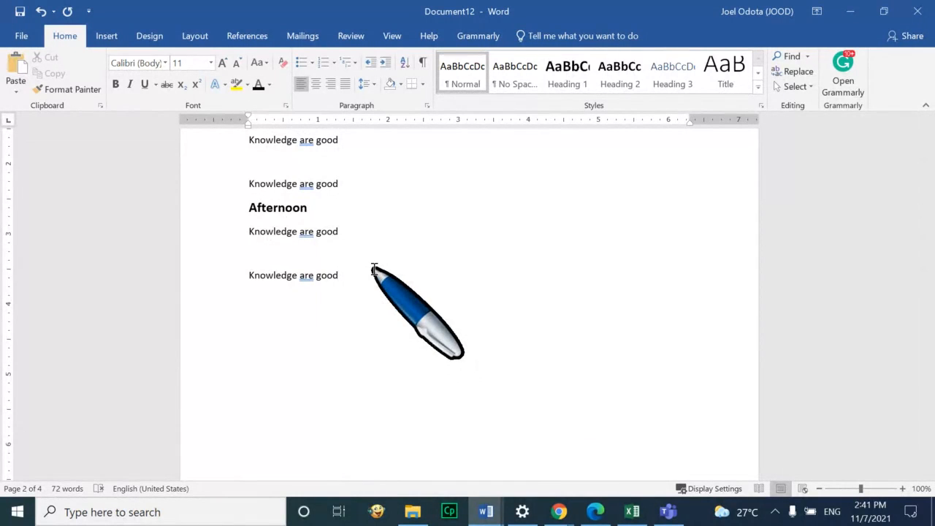
scroll(382, 278, "down", 8)
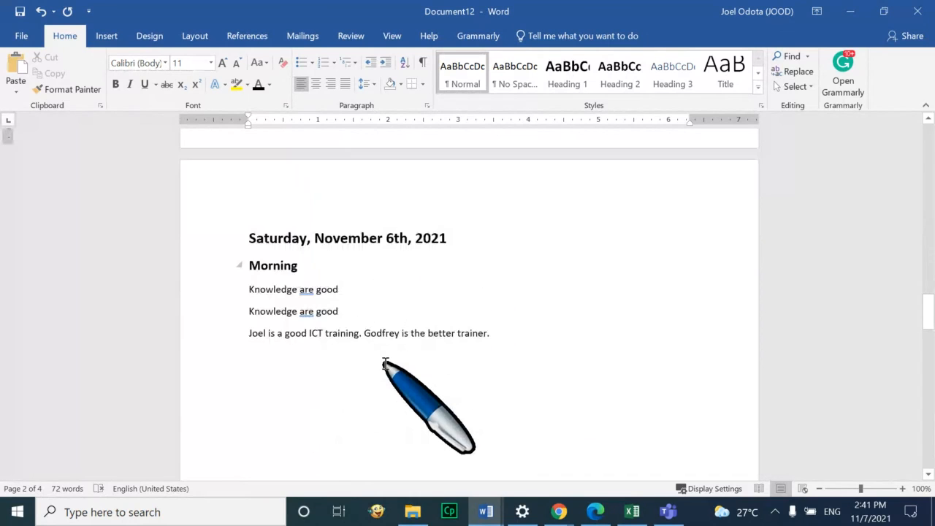
scroll(383, 361, "down", 4)
scroll(383, 361, "down", 5)
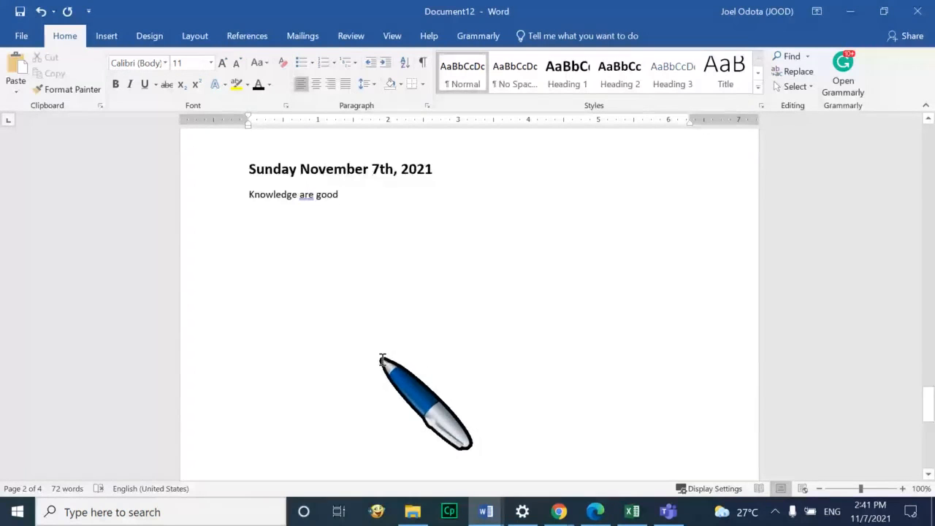
scroll(382, 361, "down", 1)
scroll(385, 357, "down", 5)
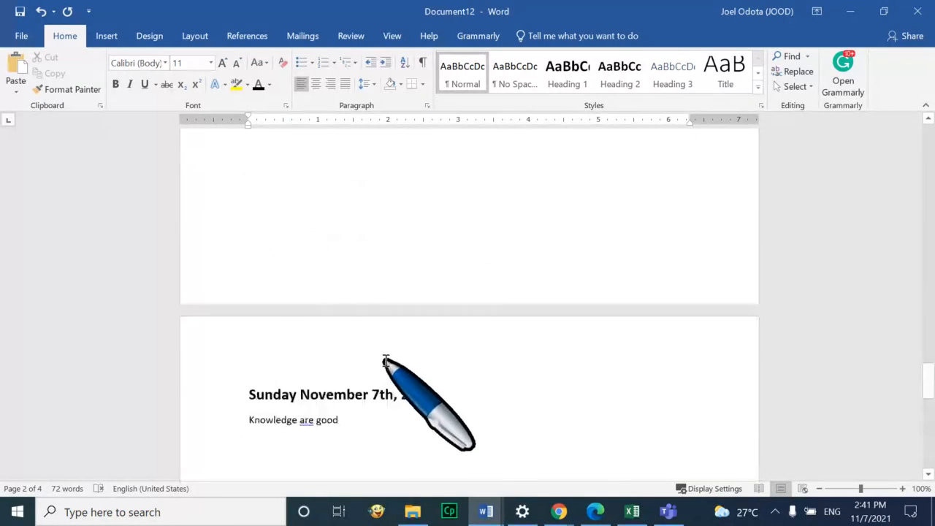
key("ctrl+Return")
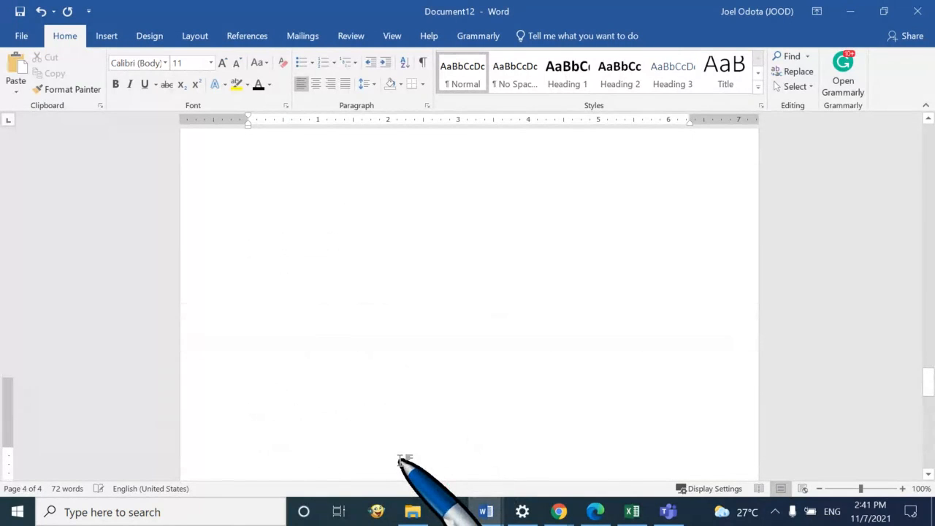
Type 'Joel and Godfrey biography' on page 5 and enlarge it to 20 pt
scroll(424, 467, "down", 3)
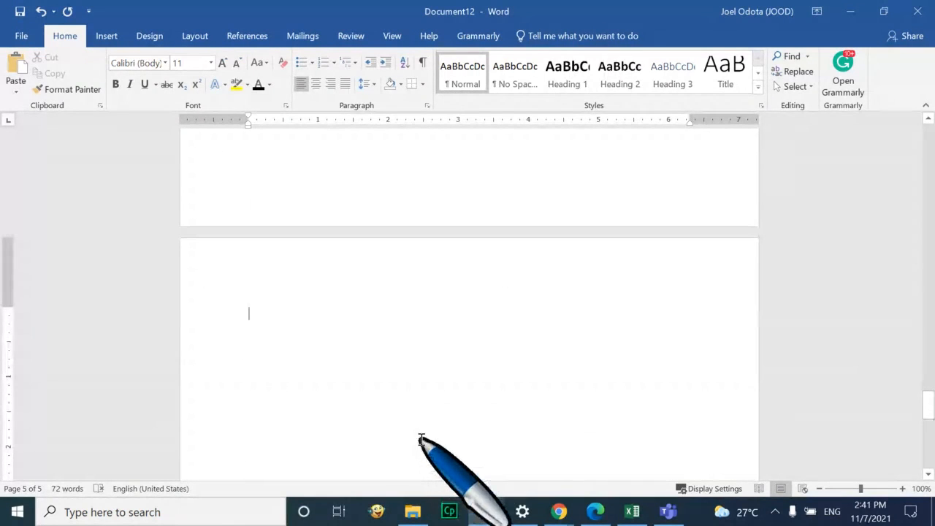
type("Joel and G")
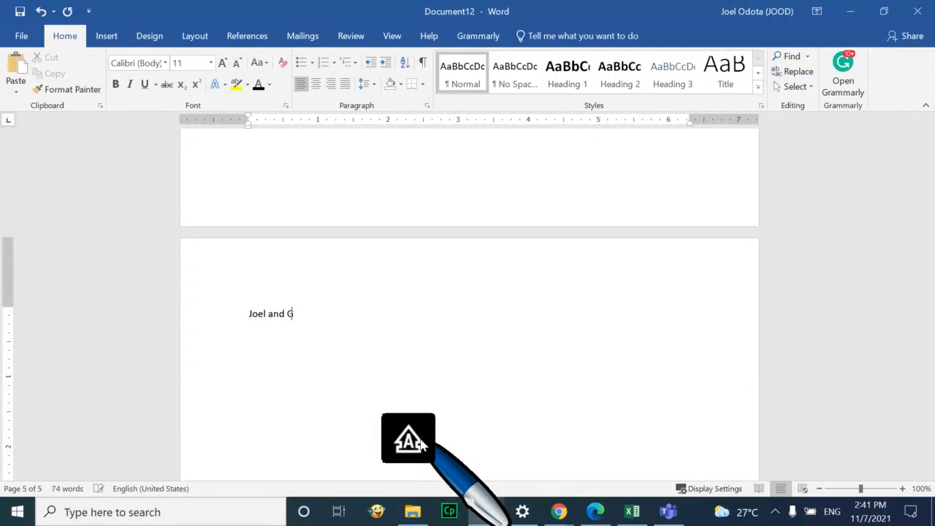
type("odfrey biography")
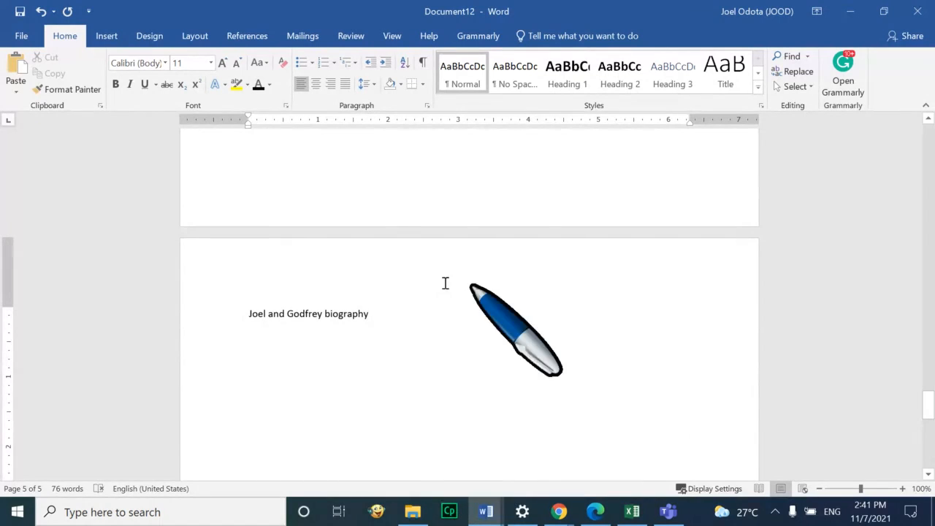
left_click_drag(386, 309, 239, 310)
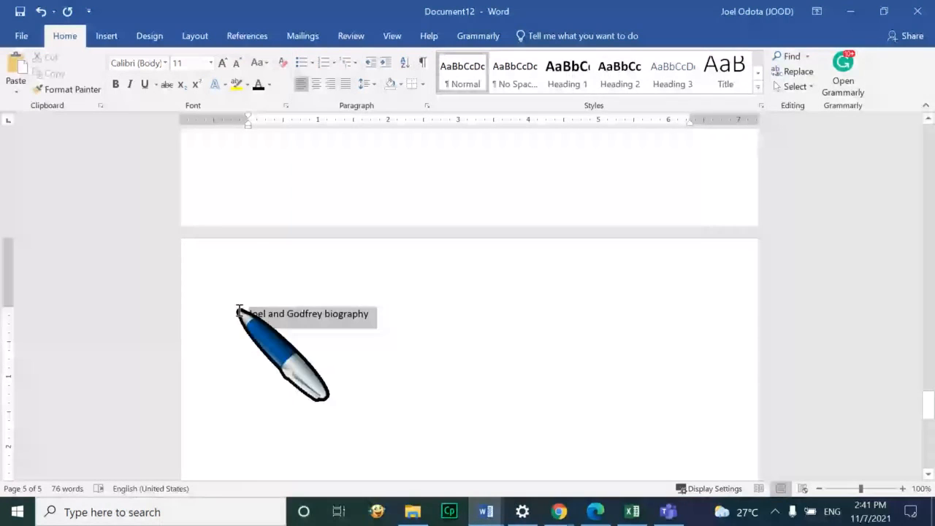
left_click(225, 63)
left_click(225, 63)
left_click(225, 62)
left_click(225, 63)
left_click(229, 63)
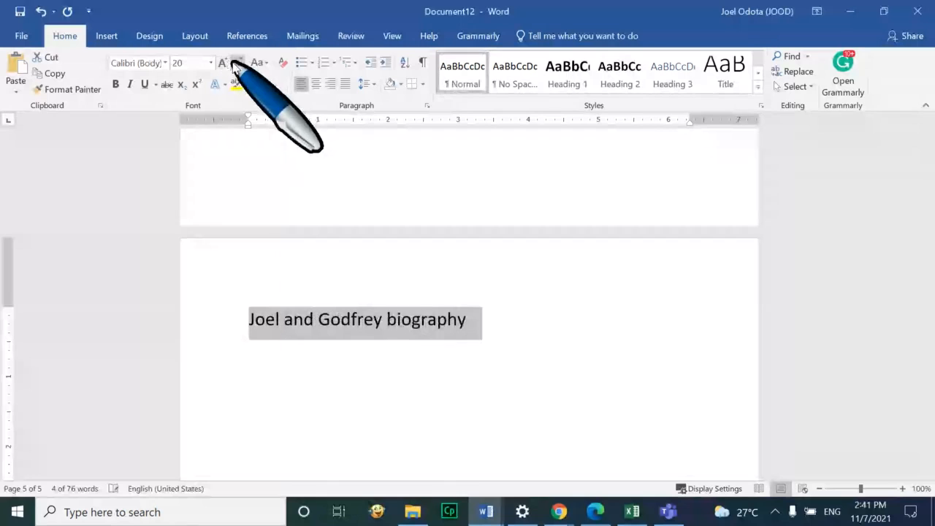
Update the Heading 1 style to match the biography line
right_click(574, 69)
left_click(601, 82)
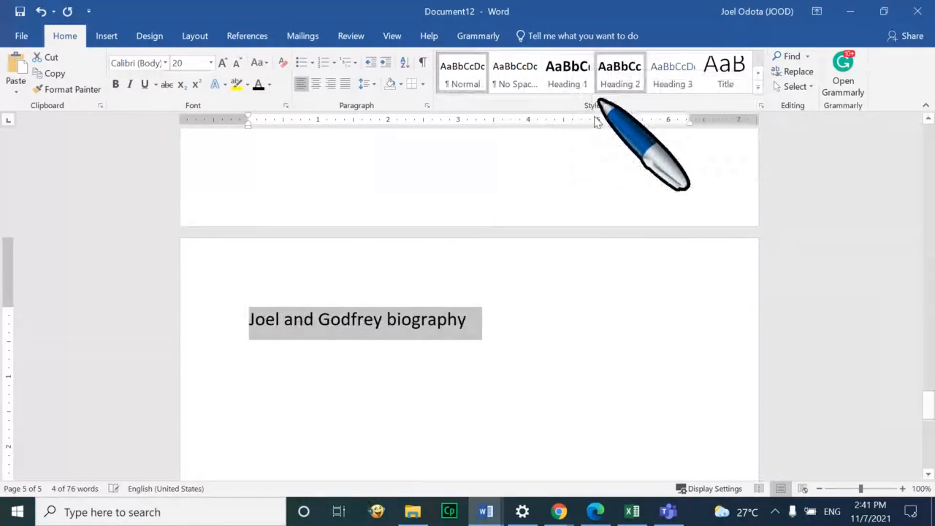
left_click(509, 347)
scroll(519, 339, "up", 2)
scroll(522, 344, "up", 10)
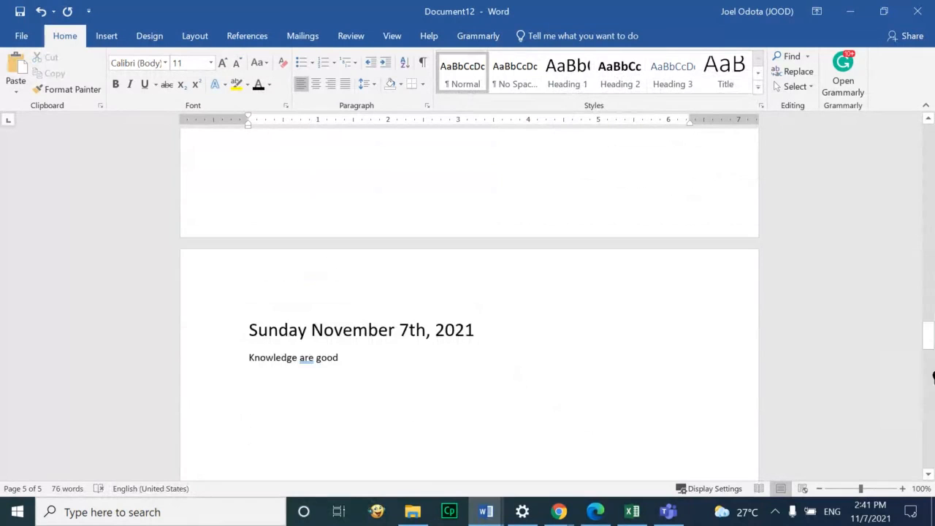
left_click_drag(931, 323, 928, 142)
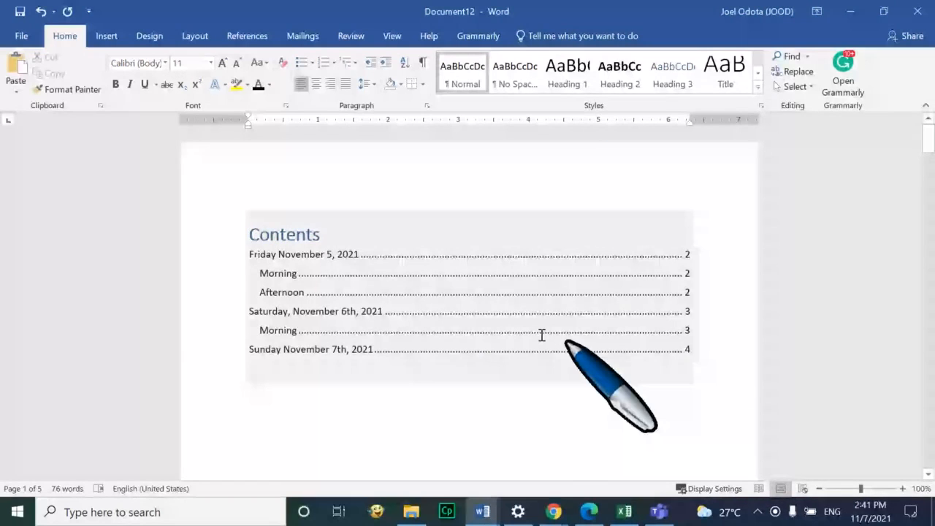
Update the entire table of contents so it adds the biography heading on page 5
left_click(385, 301)
left_click(301, 201)
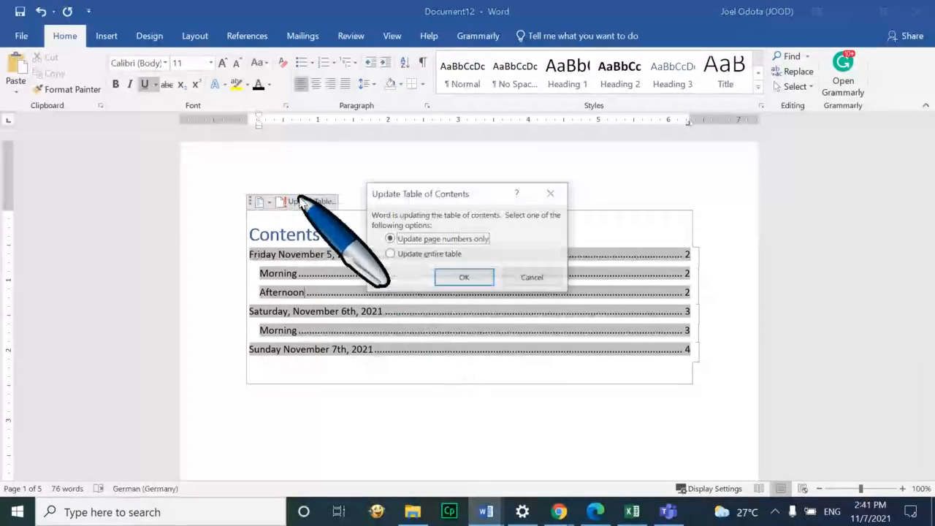
left_click(390, 254)
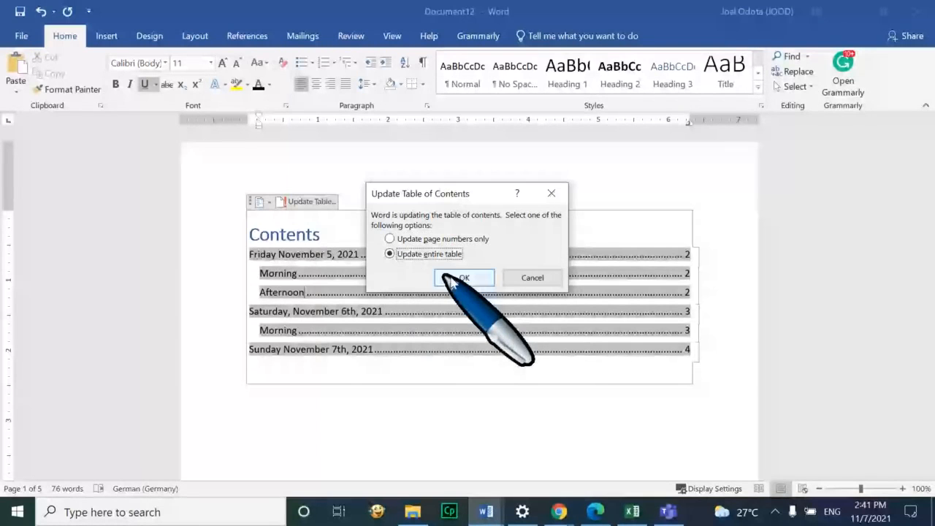
left_click(463, 277)
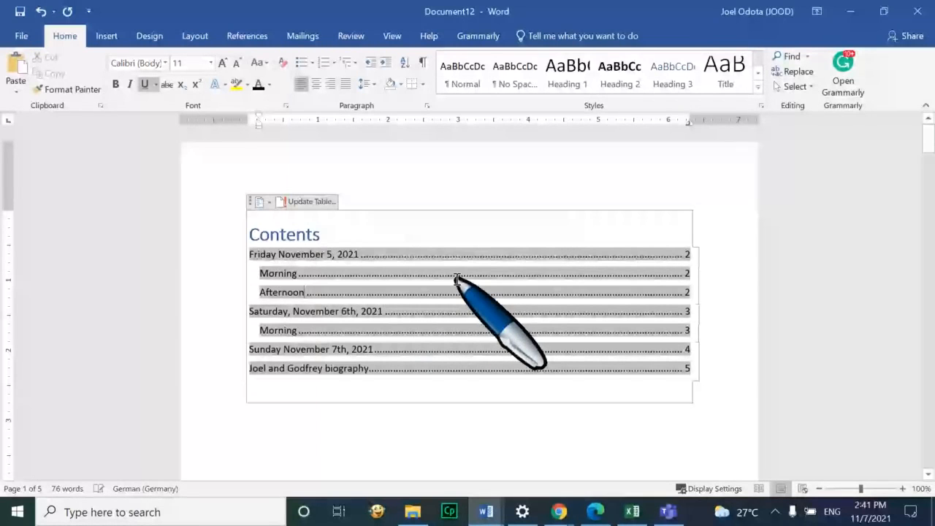
left_click(393, 412)
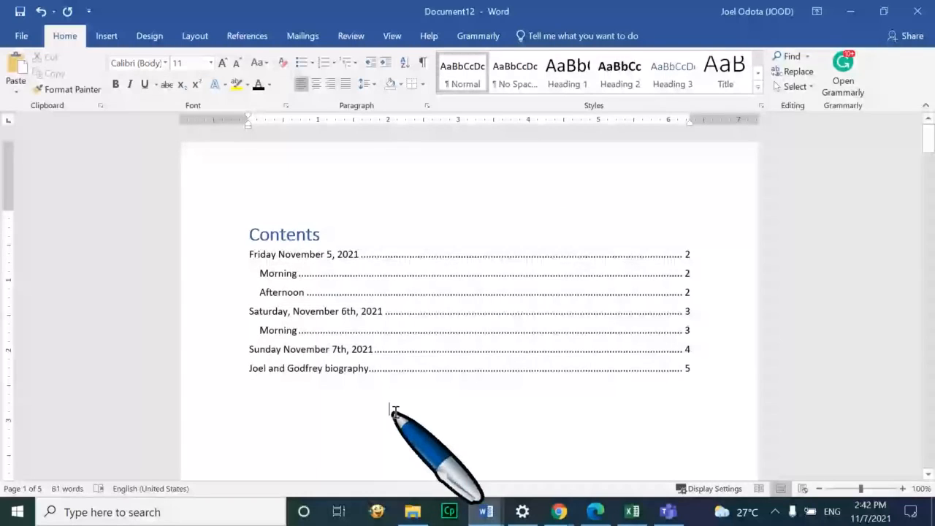
Insert Bottom of Page page numbers in the Accent Bar 1 style into the footers
scroll(608, 294, "down", 10)
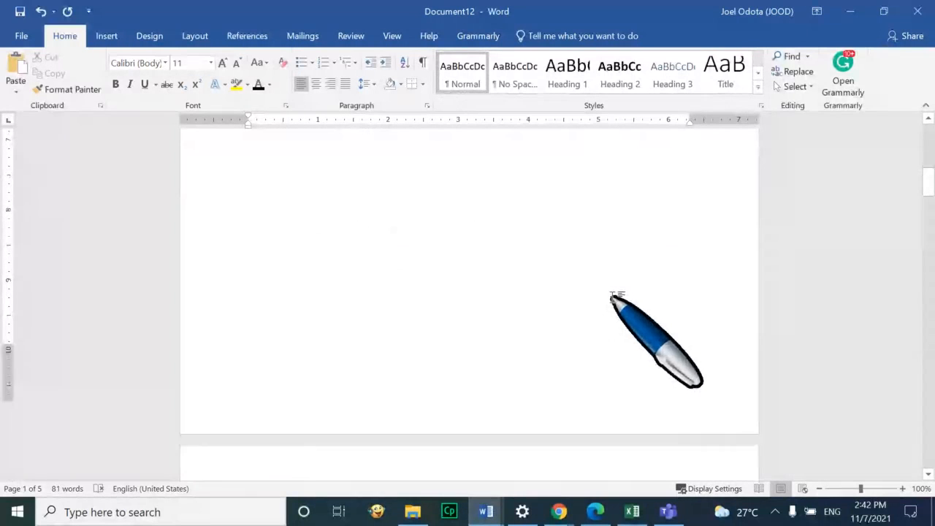
scroll(618, 297, "down", 5)
left_click_drag(933, 229, 930, 305)
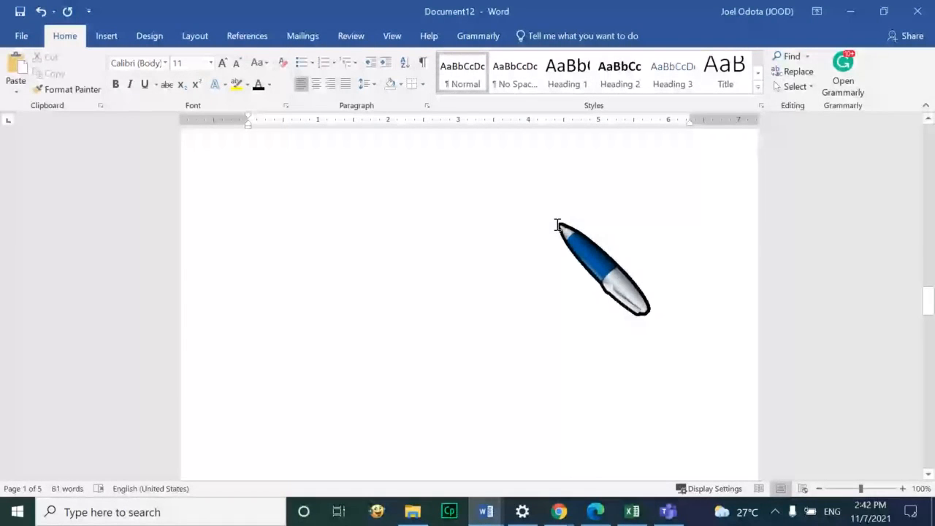
left_click(106, 36)
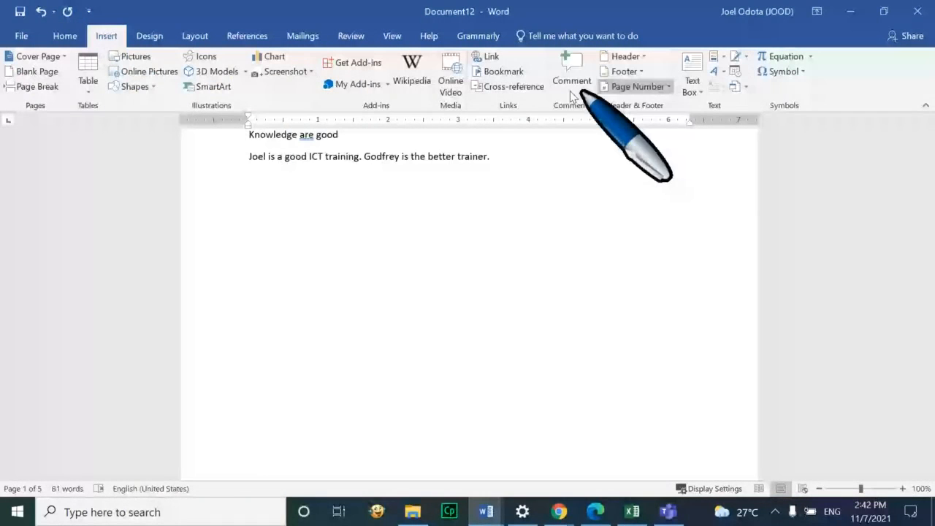
left_click(665, 89)
mouse_move(704, 124)
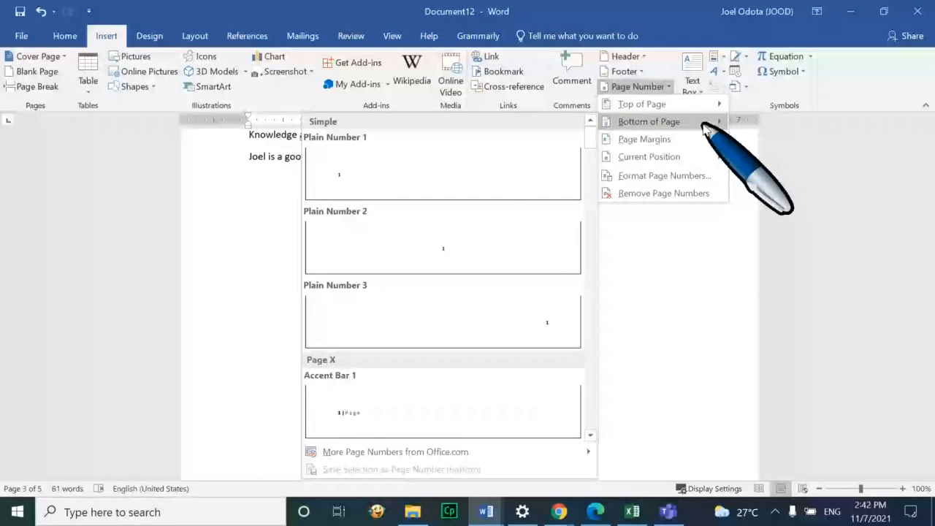
left_click(424, 412)
scroll(475, 329, "up", 3)
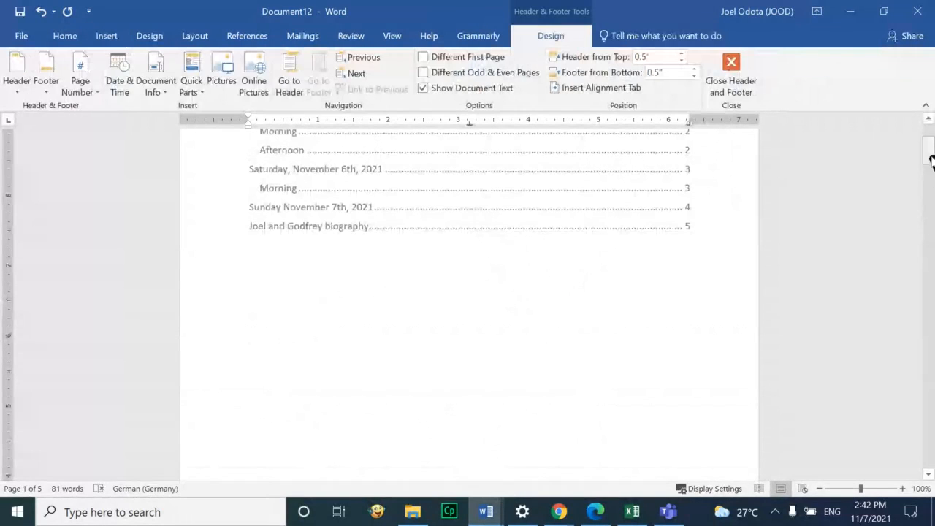
left_click_drag(930, 164, 910, 453)
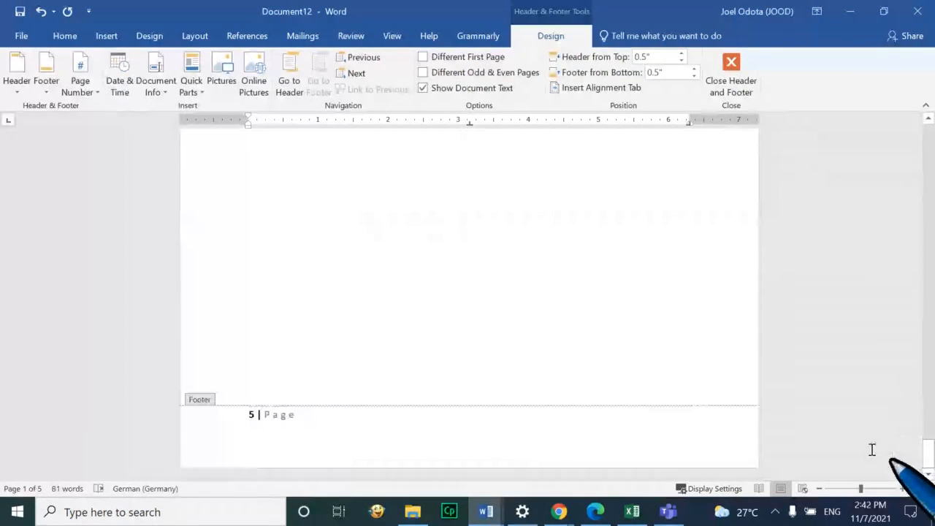
scroll(512, 299, "up", 20)
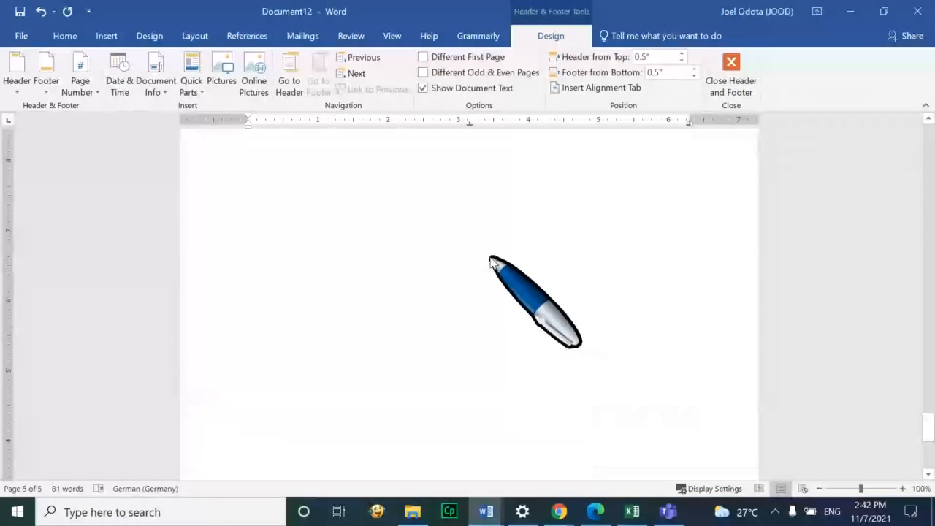
Close footer editing and scroll back up through the pages
double_click(338, 300)
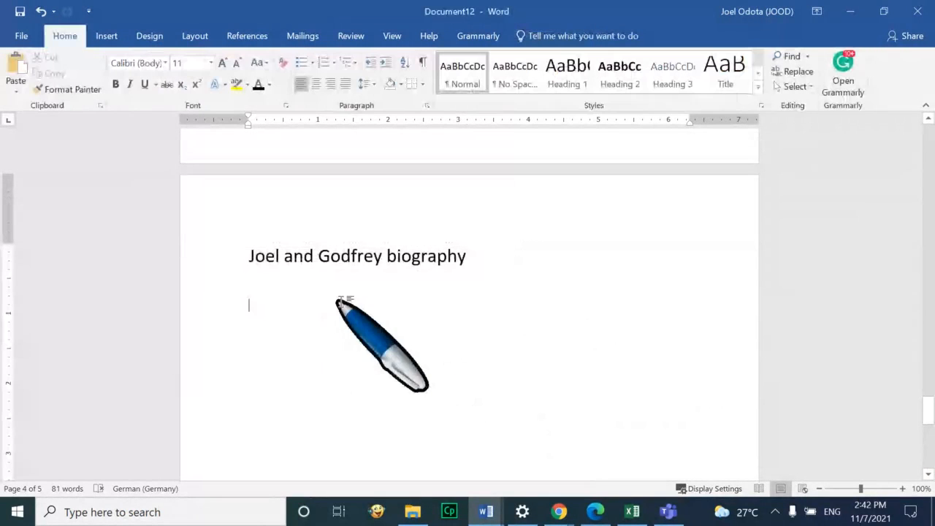
scroll(460, 261, "down", 10)
scroll(466, 292, "down", 3)
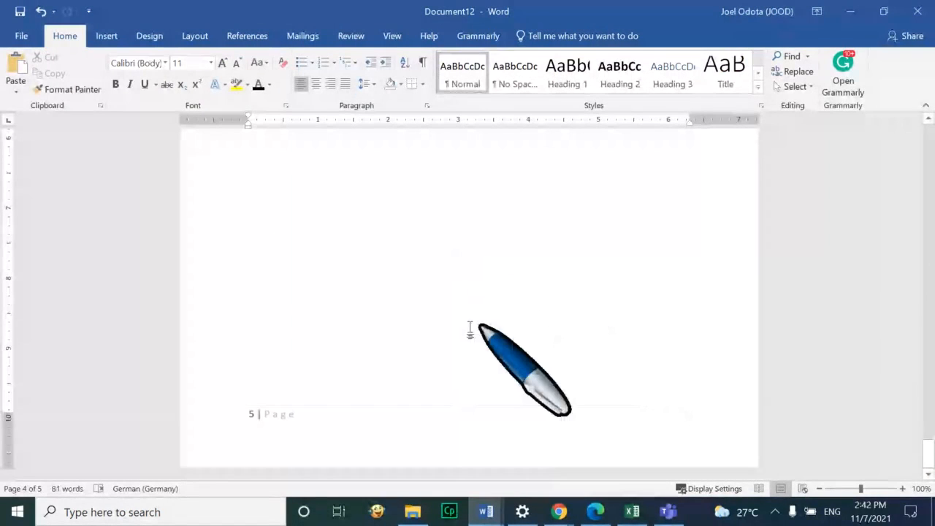
scroll(486, 319, "up", 15)
scroll(486, 319, "up", 7)
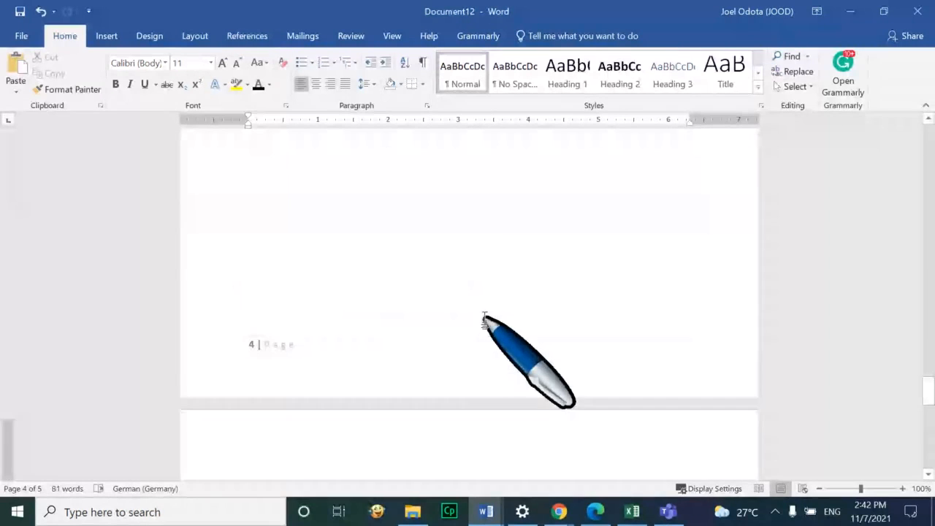
scroll(561, 223, "up", 15)
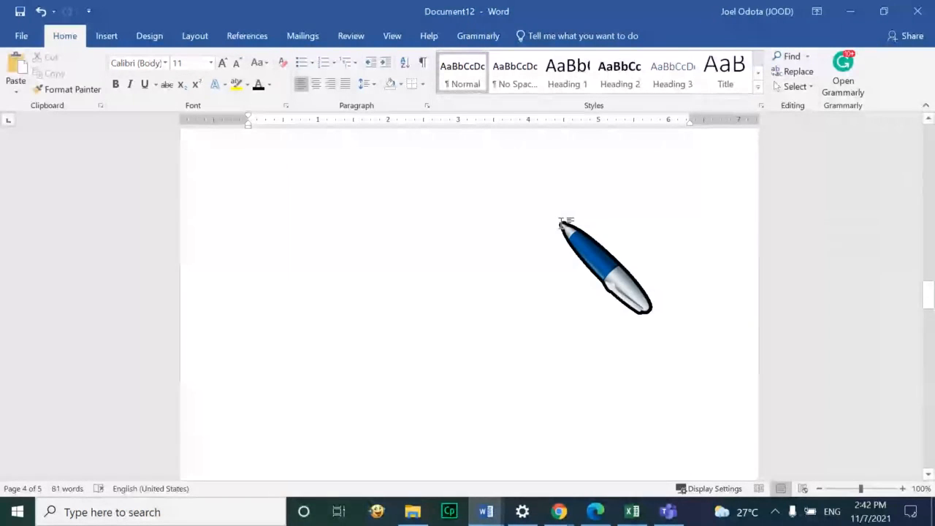
scroll(562, 223, "up", 15)
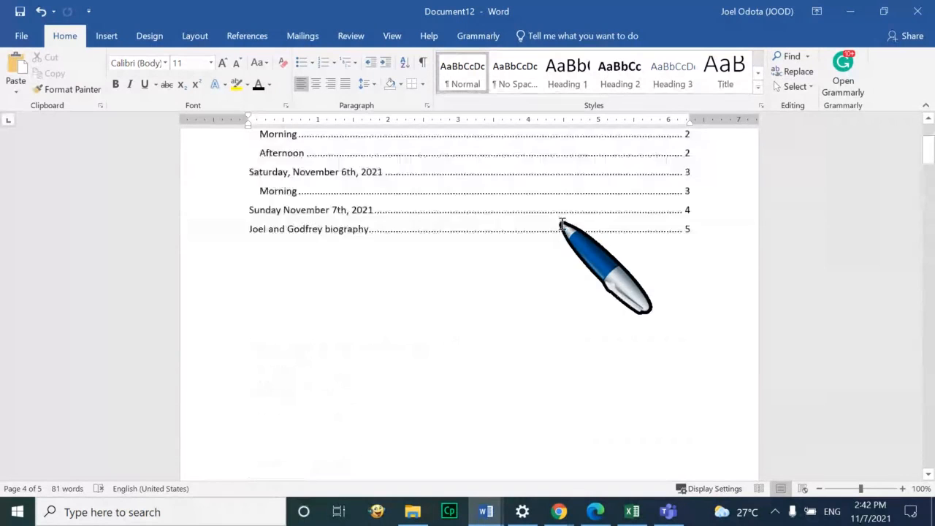
Check the updated contents page and page numbering, then bring up the Downloads folder
left_click(468, 350)
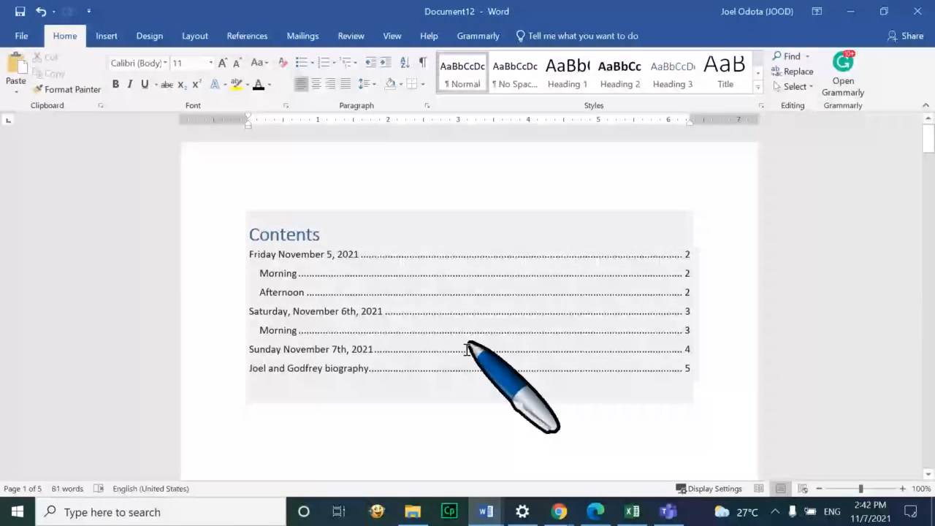
left_click(561, 516)
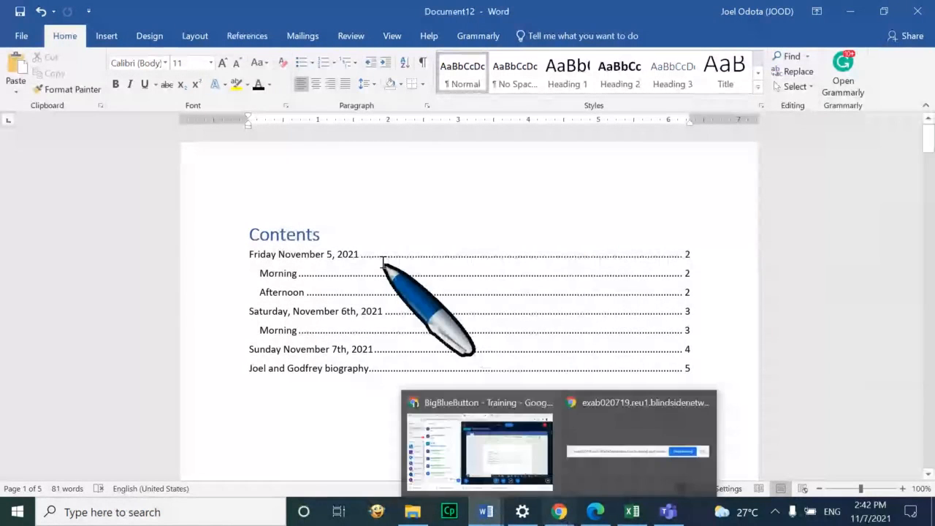
left_click(397, 168)
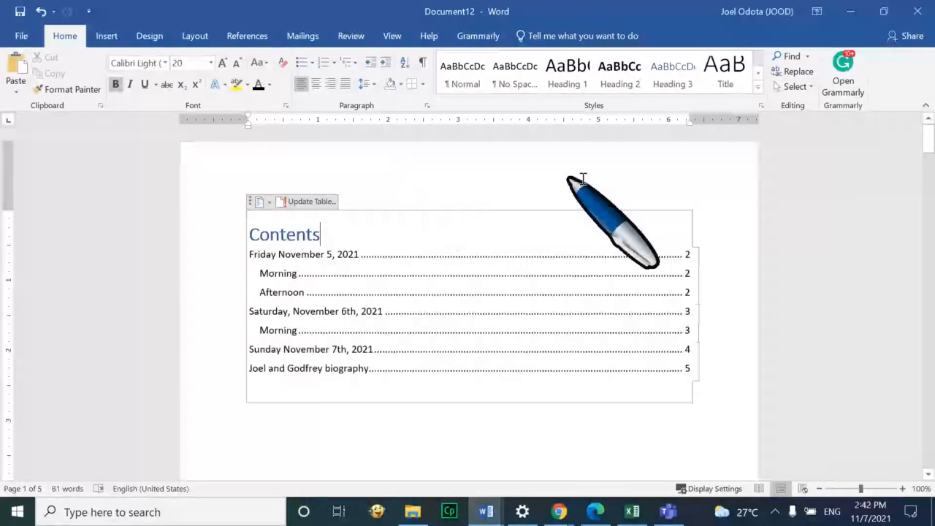
scroll(633, 334, "down", 10)
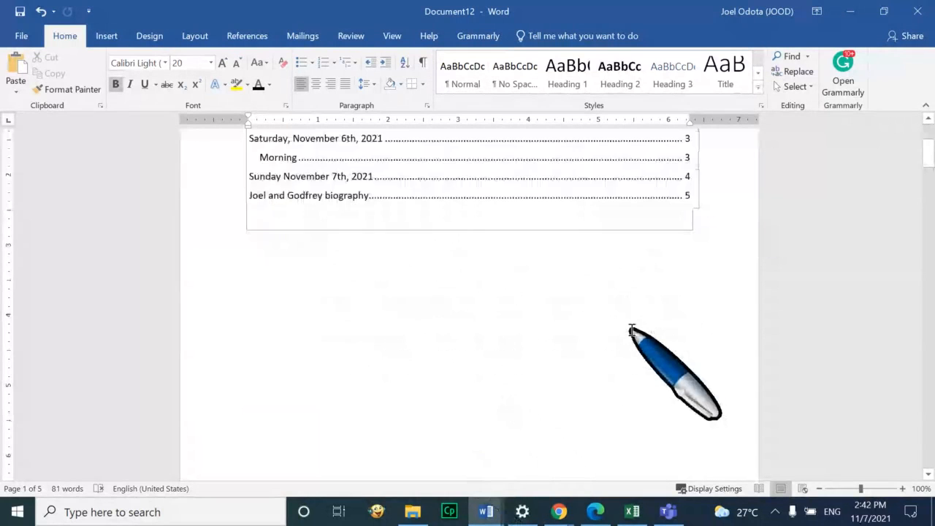
scroll(616, 300, "down", 8)
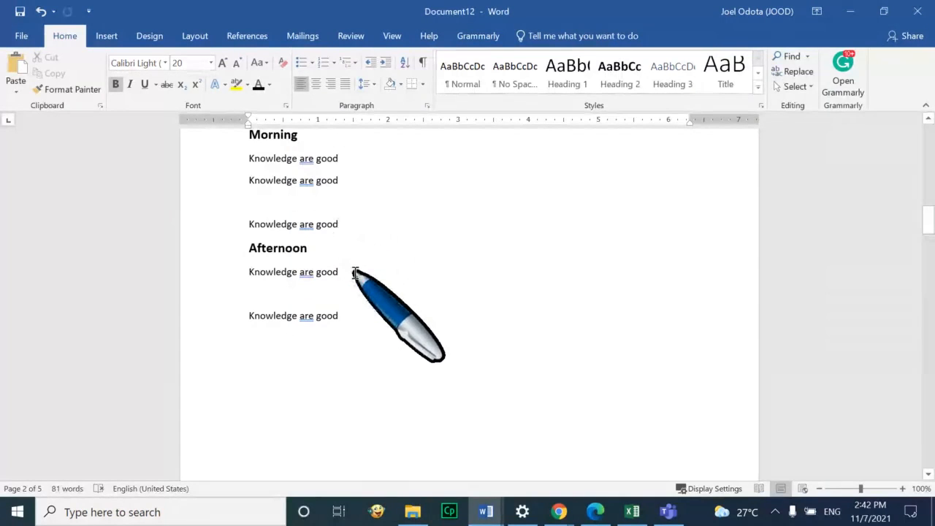
scroll(354, 273, "down", 4)
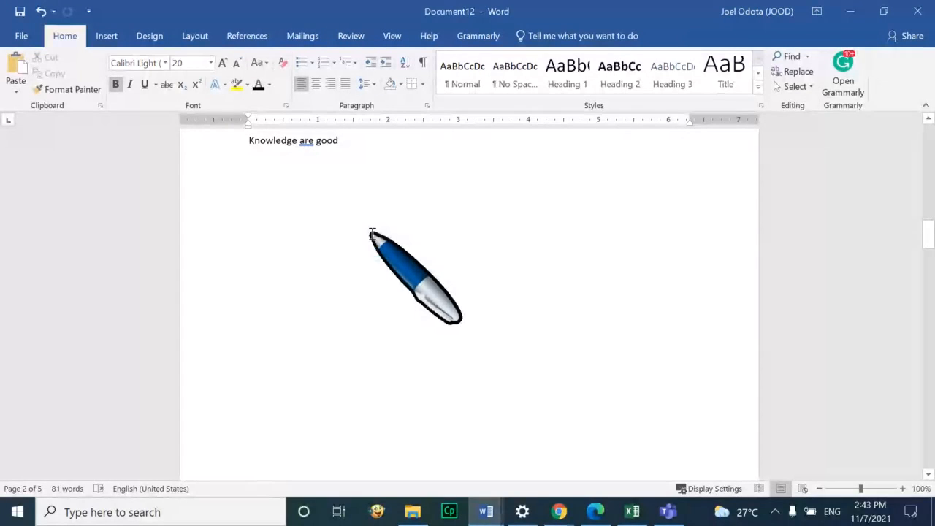
scroll(369, 235, "up", 3)
scroll(394, 234, "up", 2)
scroll(399, 278, "down", 2)
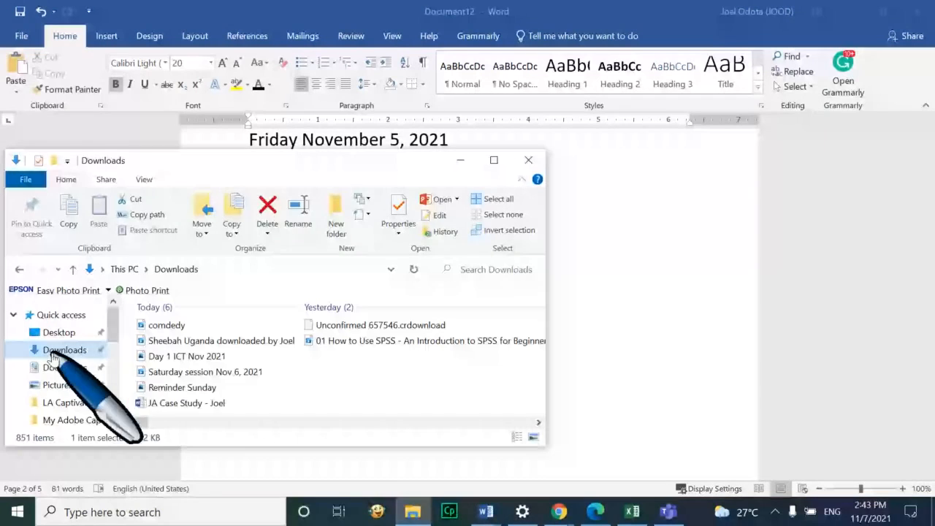
left_click(53, 352)
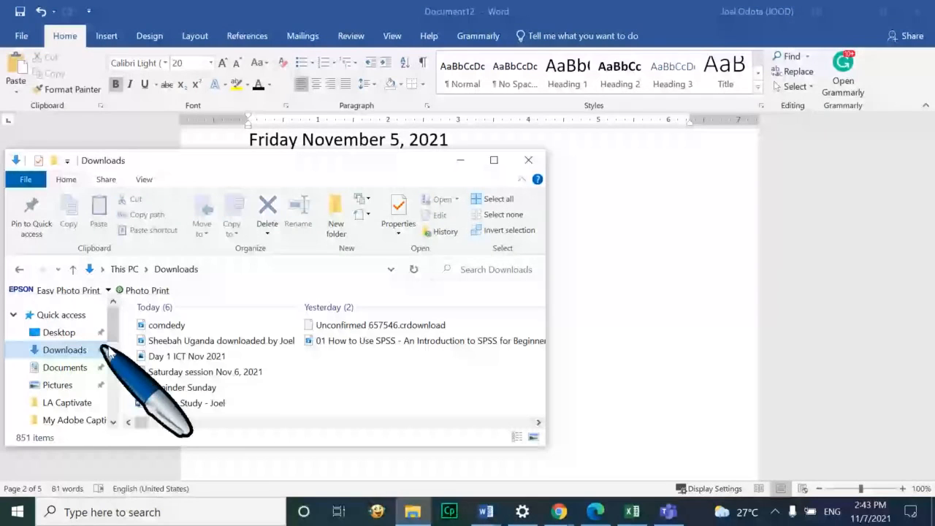
Drag the Reminder Sunday image from Downloads into the Word document
left_click(235, 388)
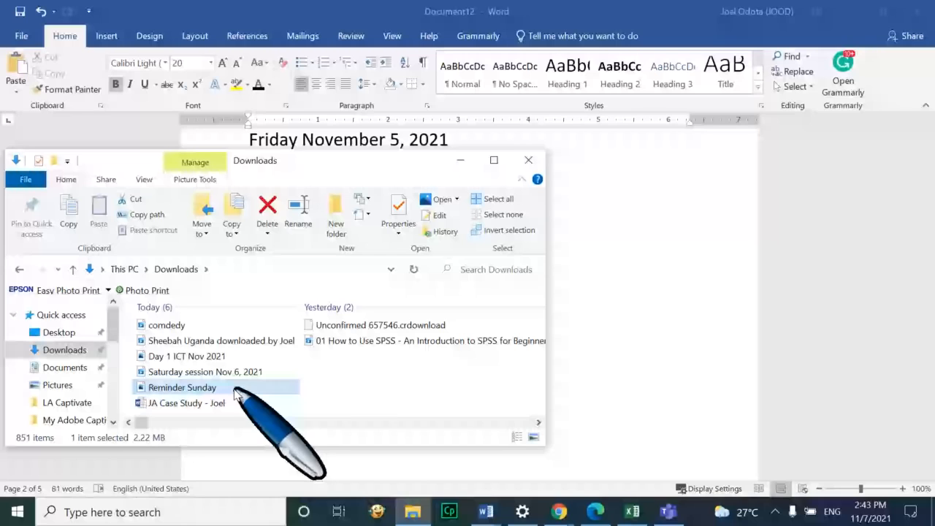
left_click_drag(235, 388, 521, 266)
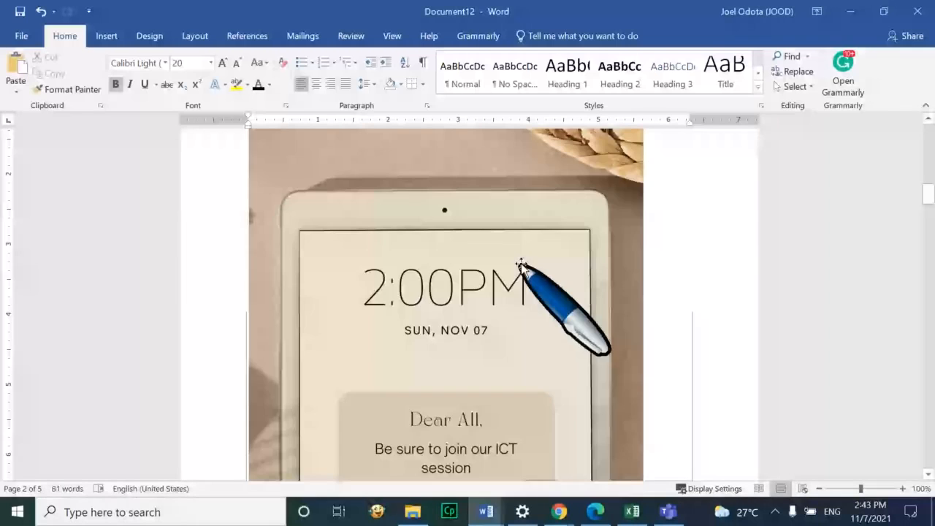
scroll(523, 262, "up", 5)
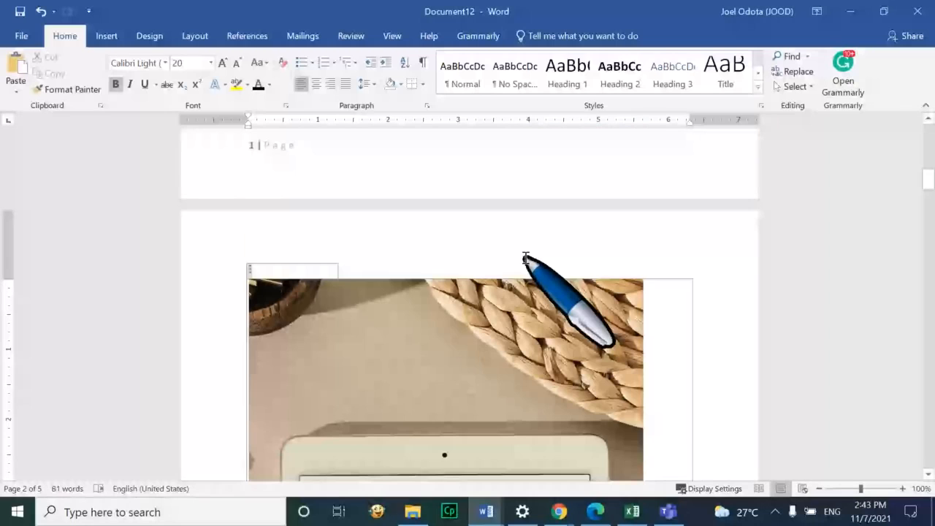
Select the inserted reminder image, press Delete and scroll down the document
left_click(494, 359)
key("Delete")
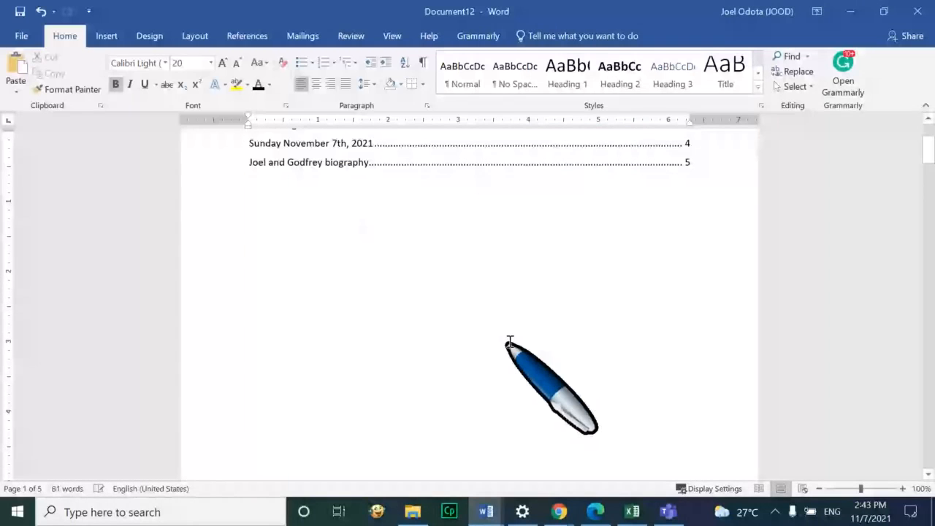
left_click_drag(931, 145, 933, 223)
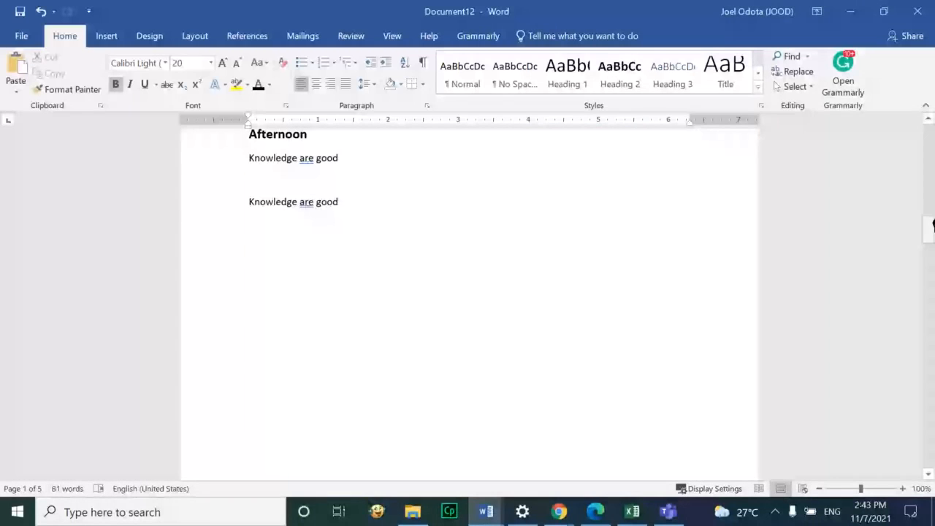
scroll(446, 269, "down", 15)
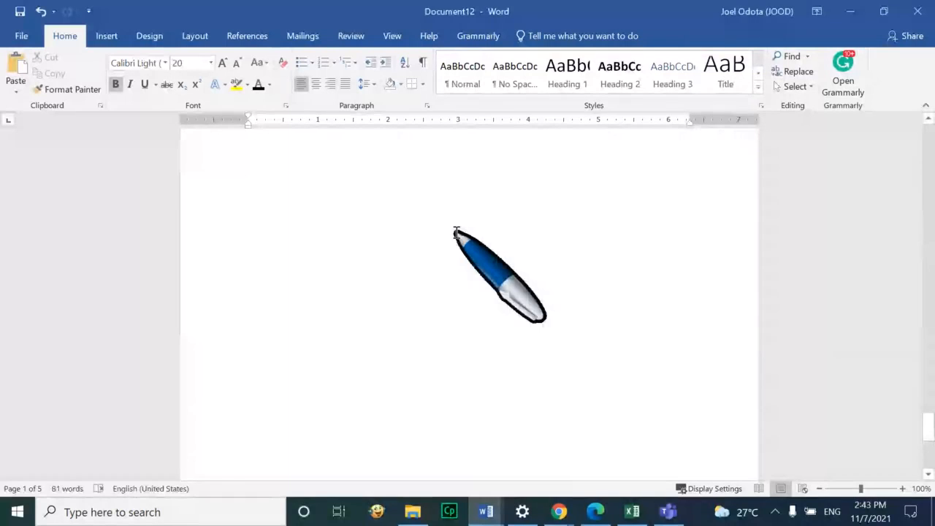
Insert a page break after the 'Joel and Godfrey biography' heading to start page 6
left_click(493, 256)
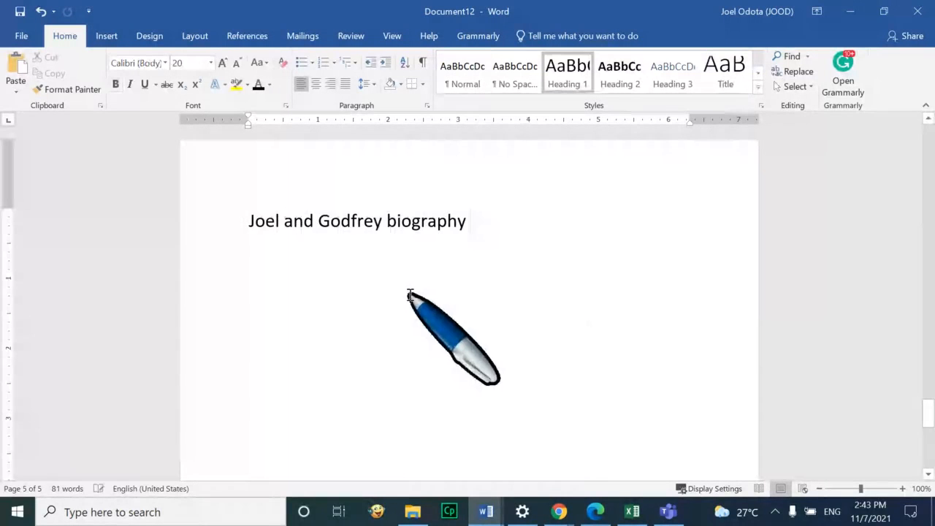
key("ctrl+Return")
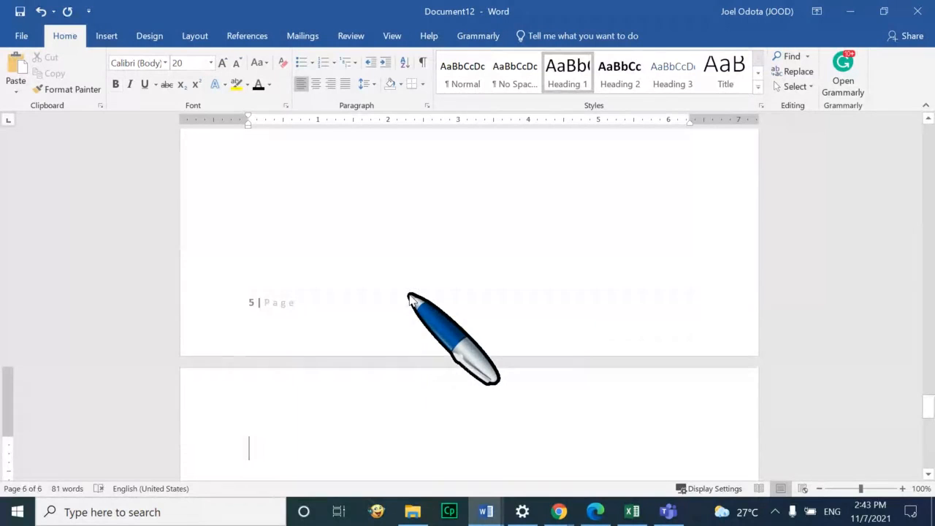
key("ctrl+z")
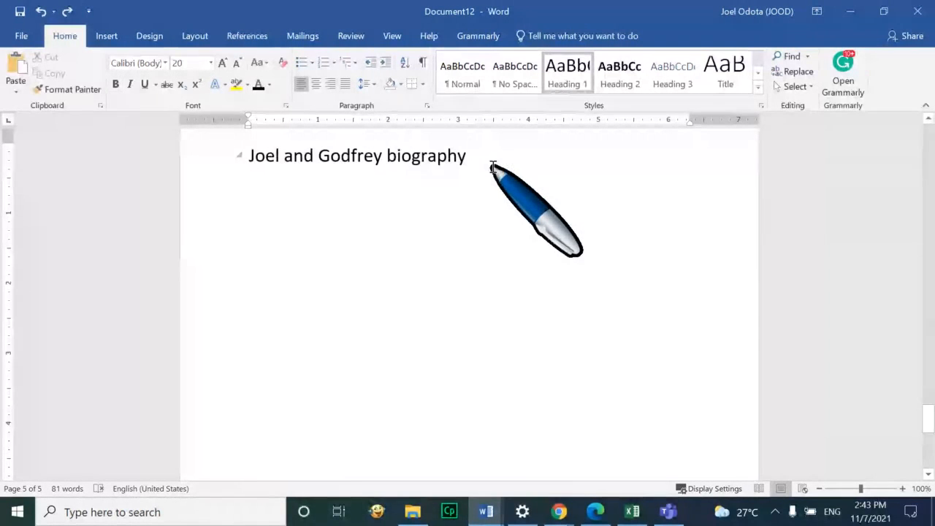
key("Return")
key("Return")
key("Return")
key("Return")
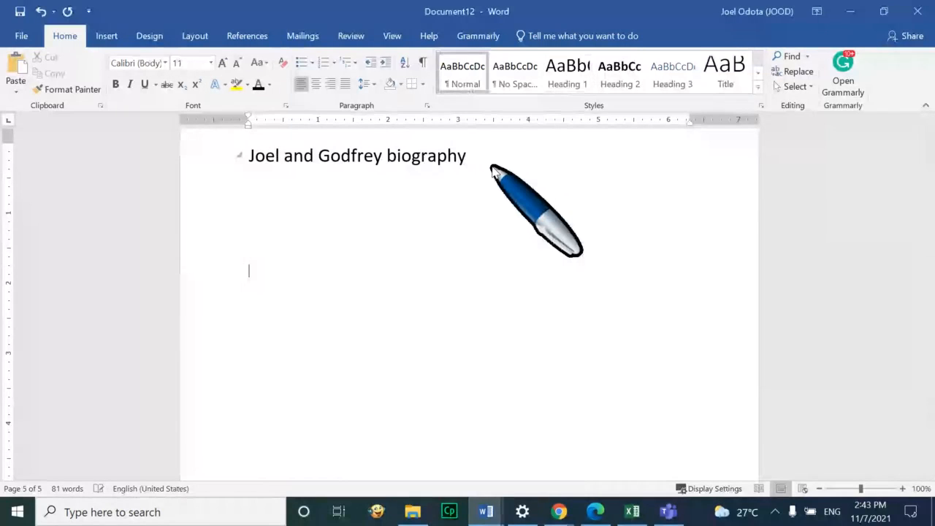
key("Return")
key("Return")
key("Return")
key("Return")
key("Return")
key("Return")
key("Return")
key("Return")
scroll(491, 169, "down", 1)
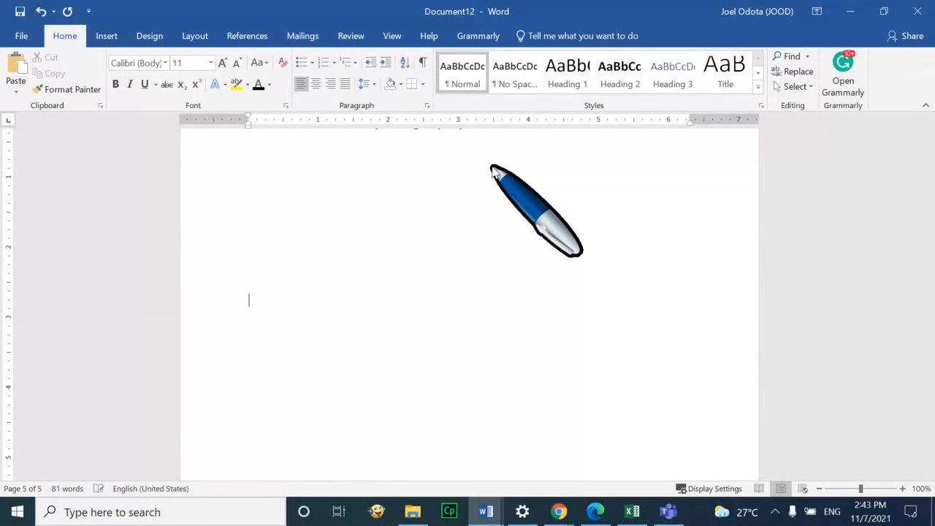
key("BackSpace")
key("BackSpace")
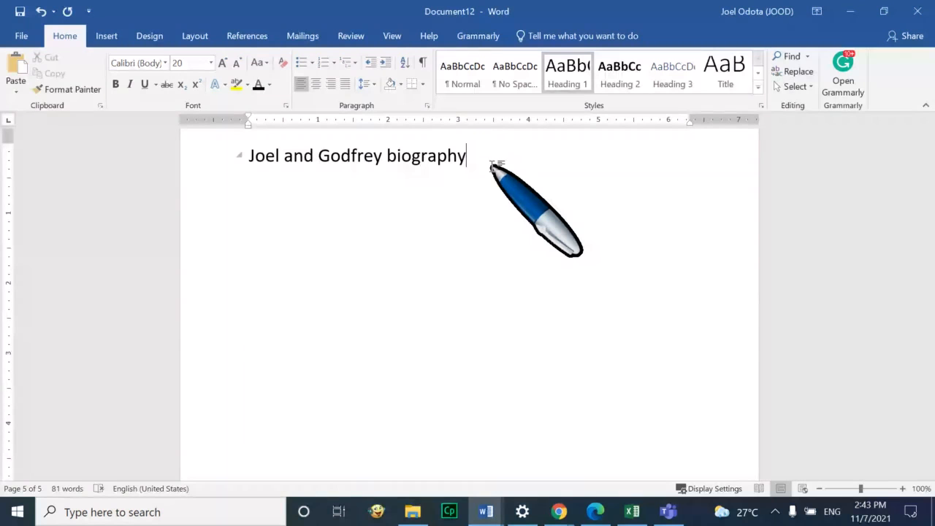
key("ctrl+Return")
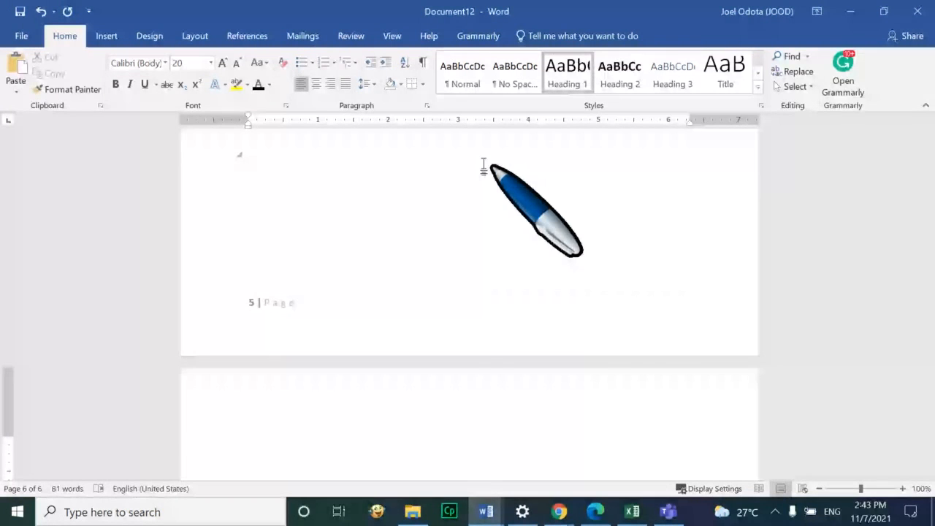
Mute your microphone in the BigBlueButton training meeting and return to Word
mouse_move(562, 503)
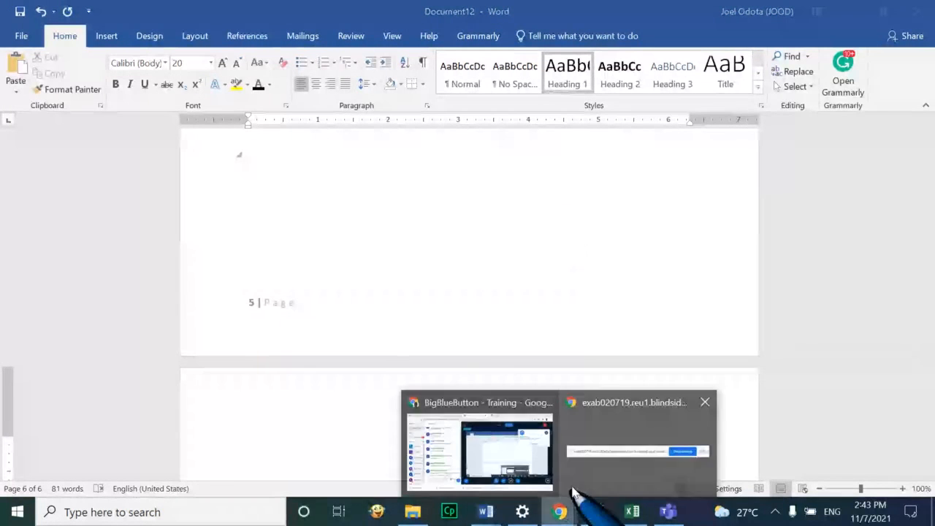
left_click(459, 448)
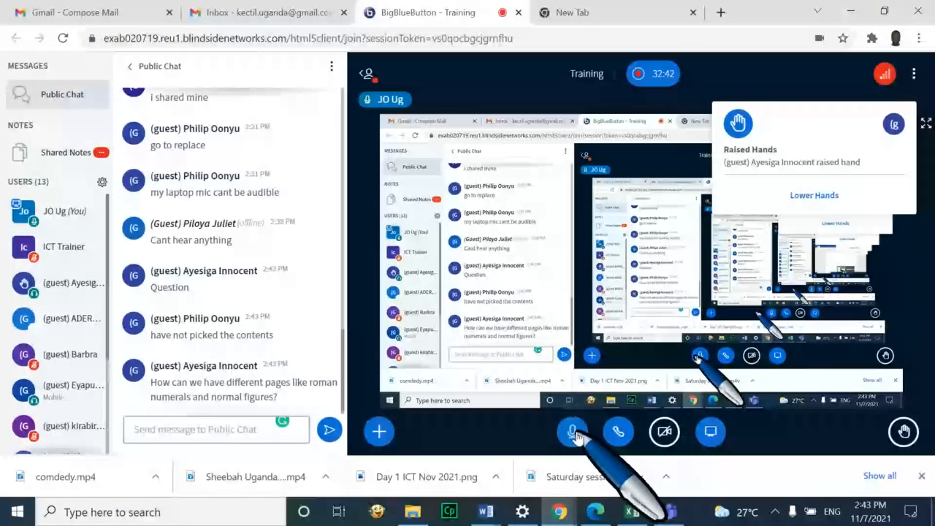
left_click(573, 433)
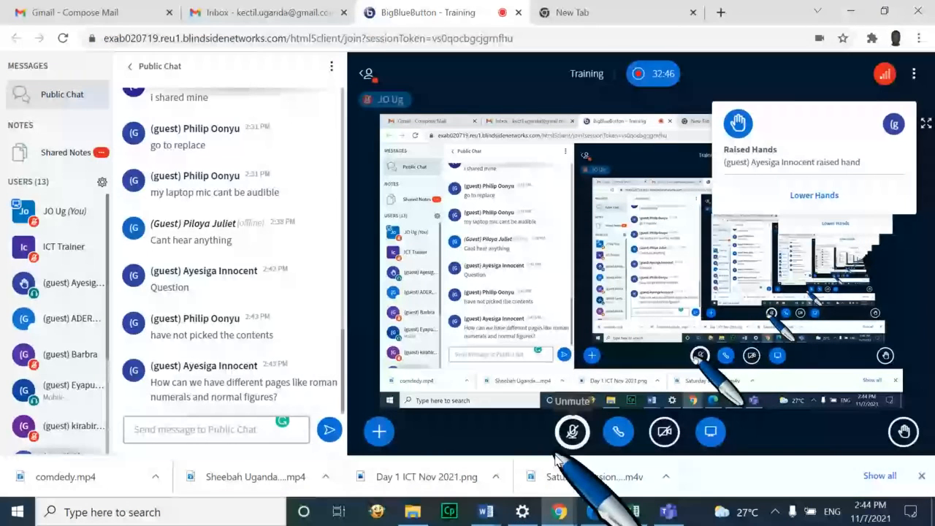
key("alt+Tab")
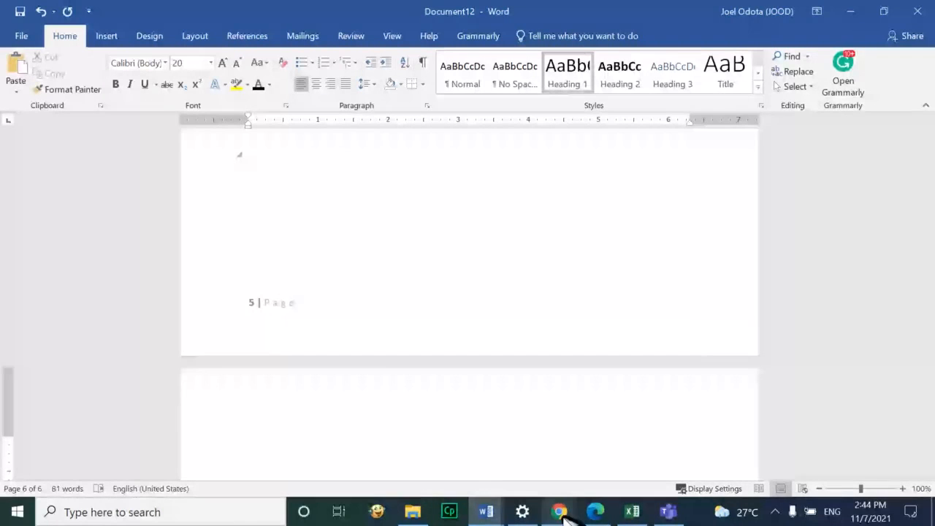
Bring the meeting window forward briefly, then switch back to Word
mouse_move(560, 511)
left_click(549, 472)
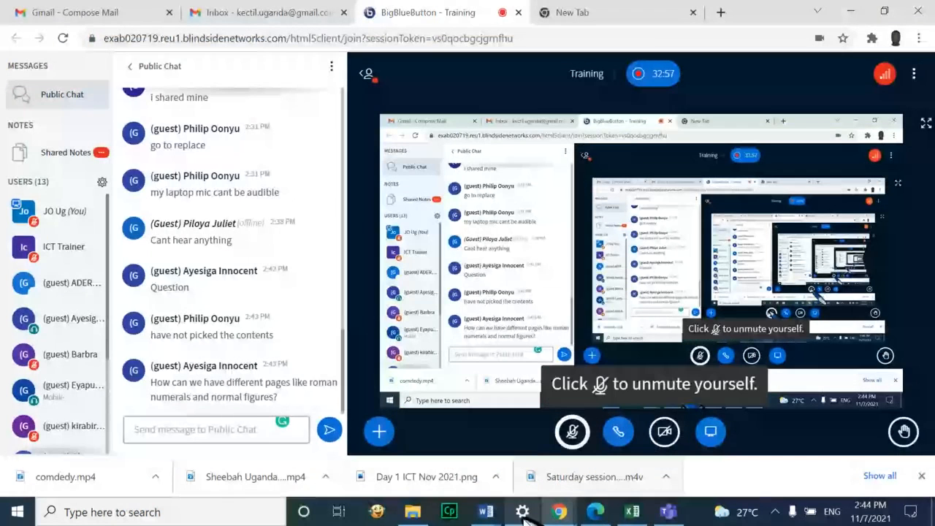
left_click(486, 511)
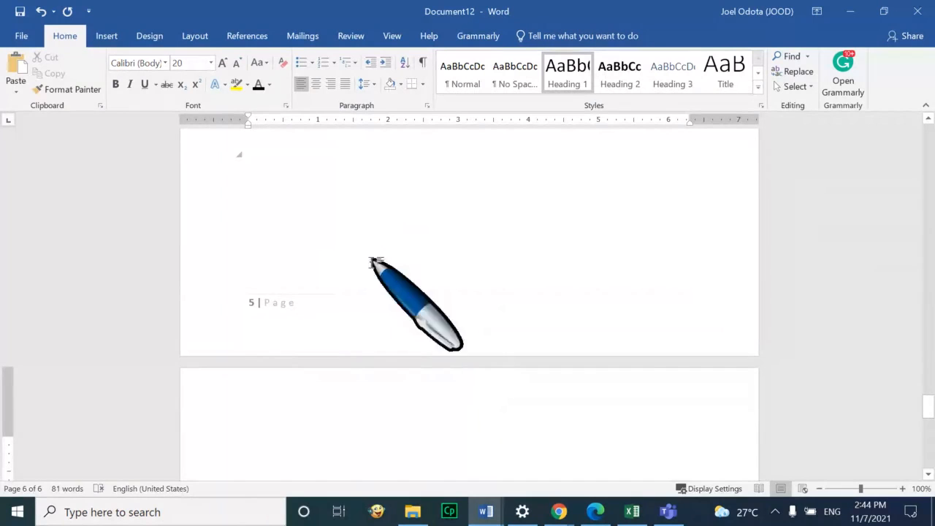
Move the insertion point from the top of page 6 back to the biography page
scroll(409, 358, "down", 1)
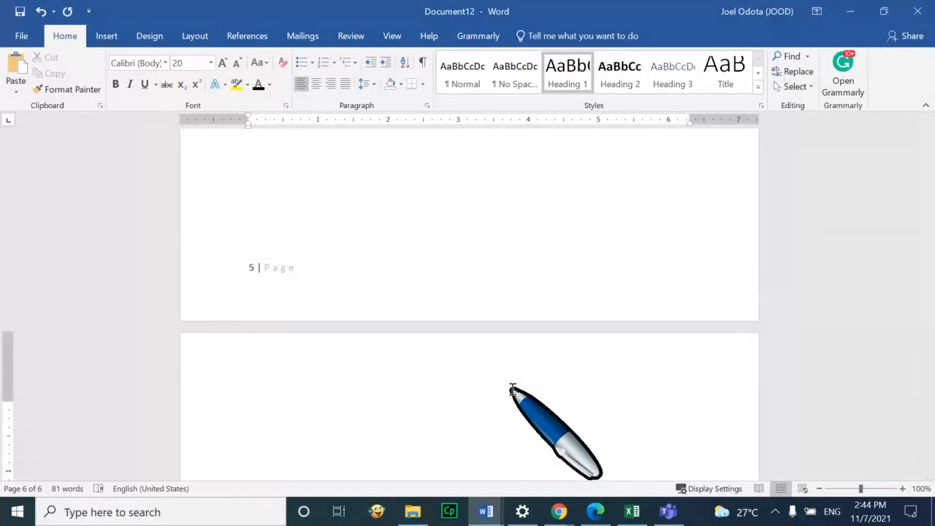
left_click(469, 214)
left_click(472, 209)
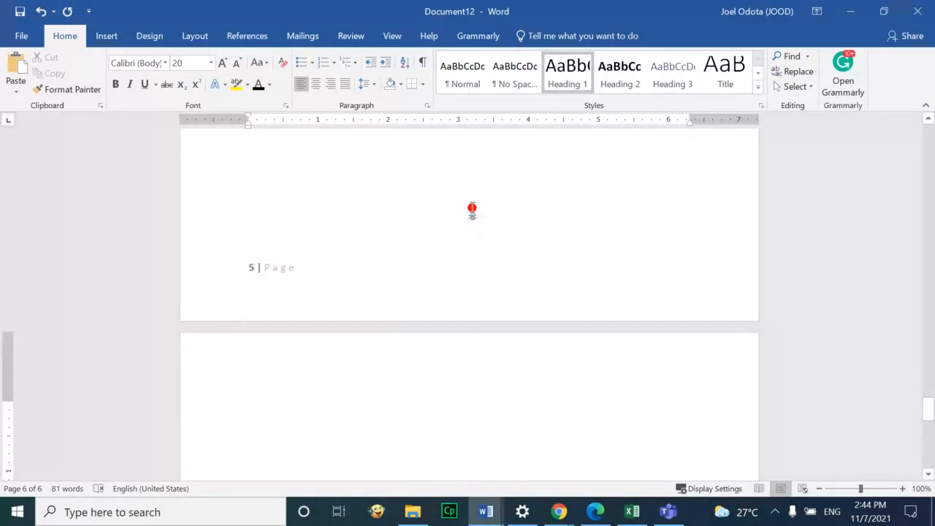
key("BackSpace")
scroll(464, 225, "up", 1)
scroll(464, 226, "up", 1)
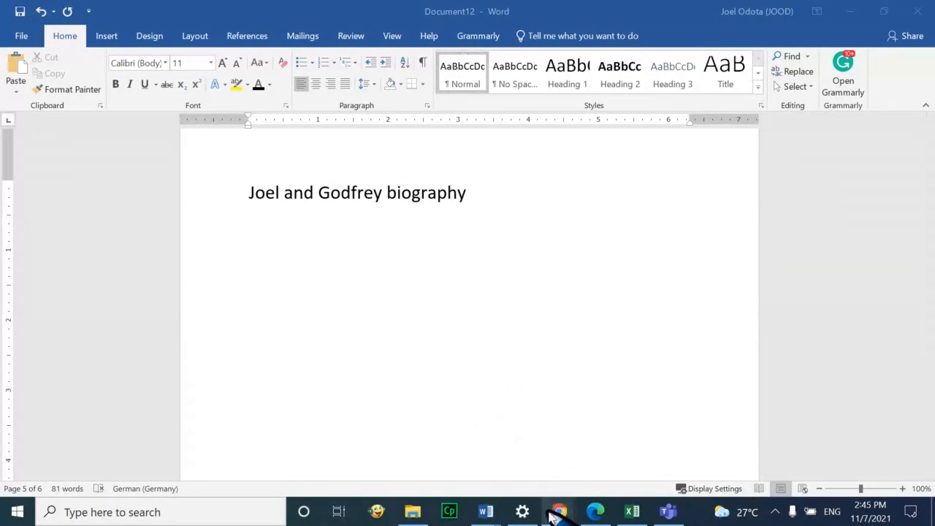
Bring up the BigBlueButton meeting, scroll its Users list, and switch back to Word
mouse_move(554, 511)
left_click(536, 462)
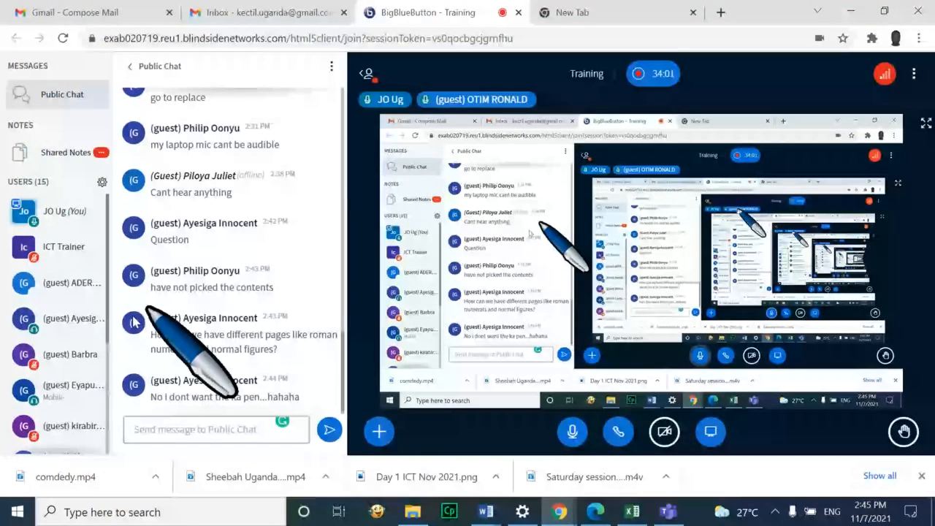
scroll(74, 341, "down", 2)
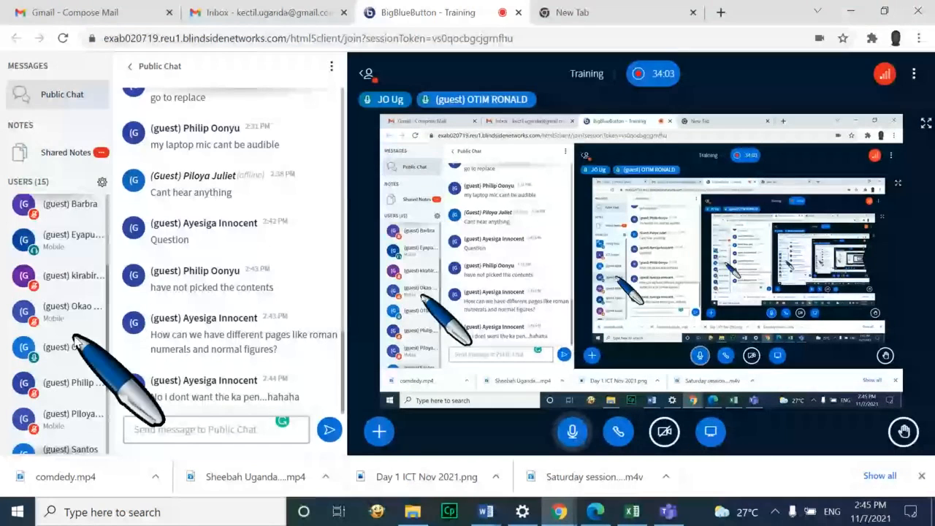
scroll(74, 340, "down", 2)
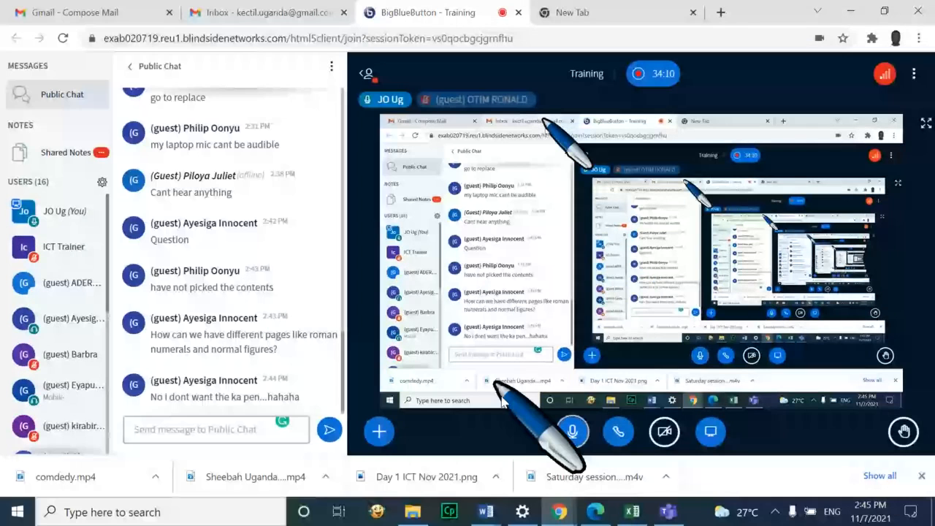
key("alt+Tab")
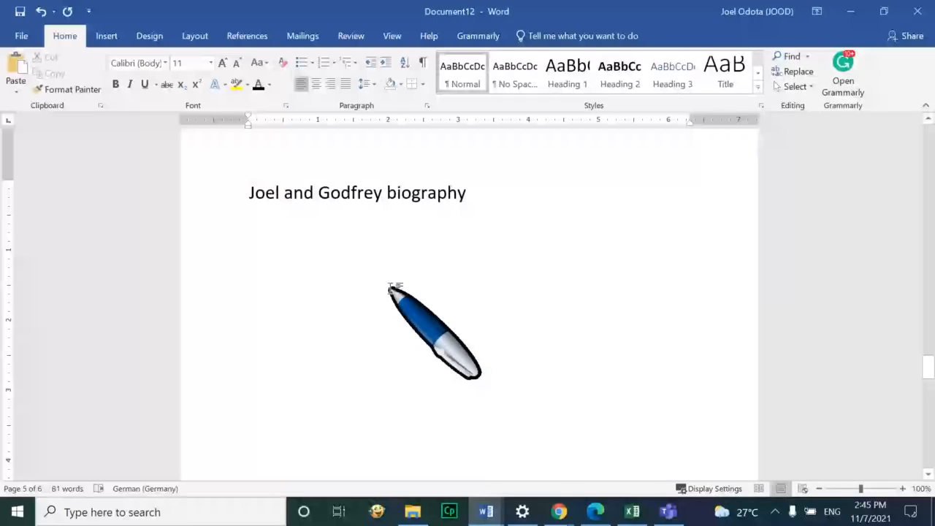
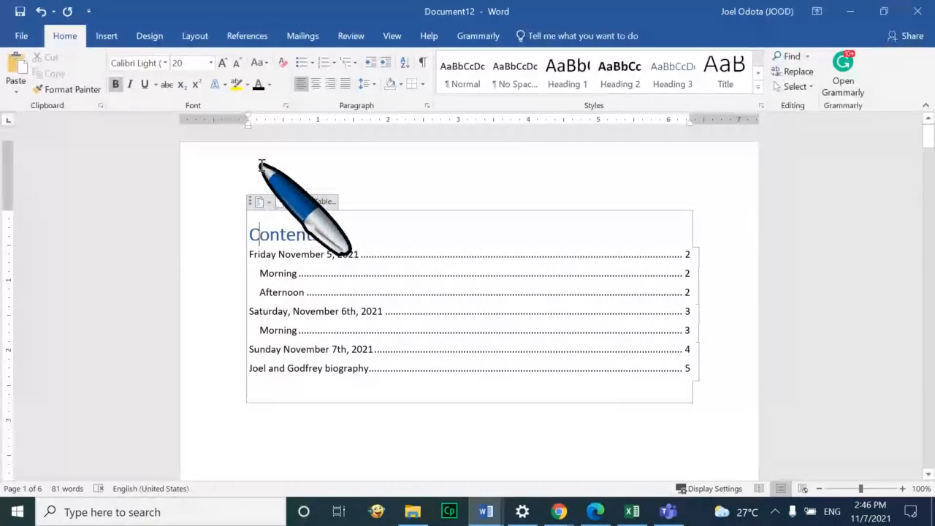
Remove the accidental page break, the stray C and the blank line above the Contents heading
key("ctrl+Return")
scroll(375, 268, "up", 12)
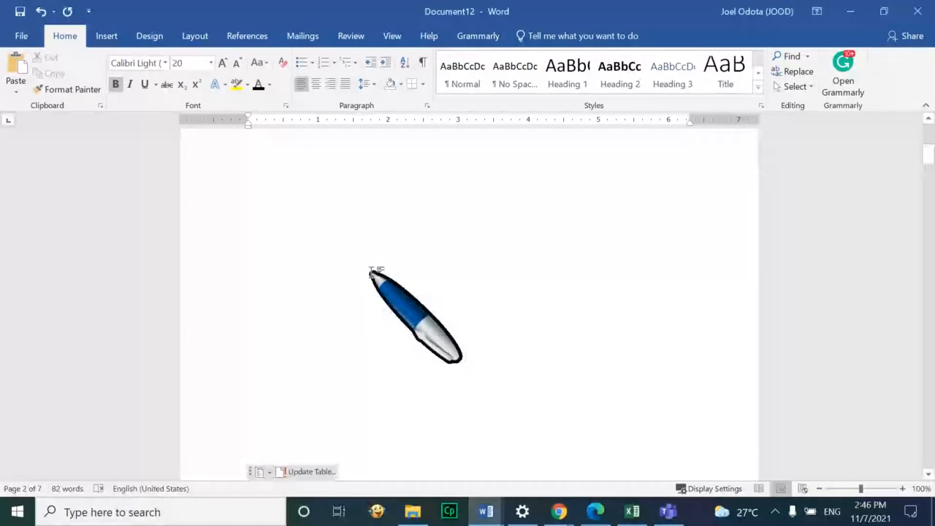
left_click(361, 241)
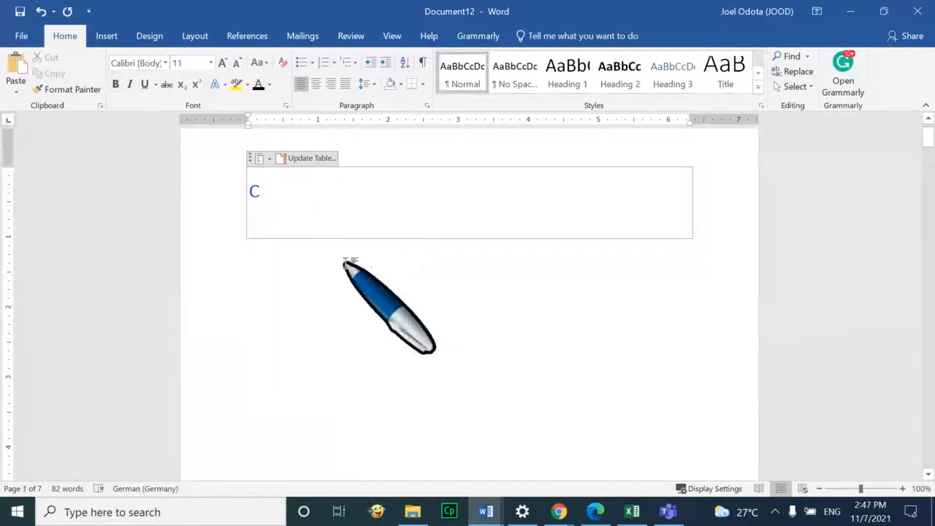
key("Delete")
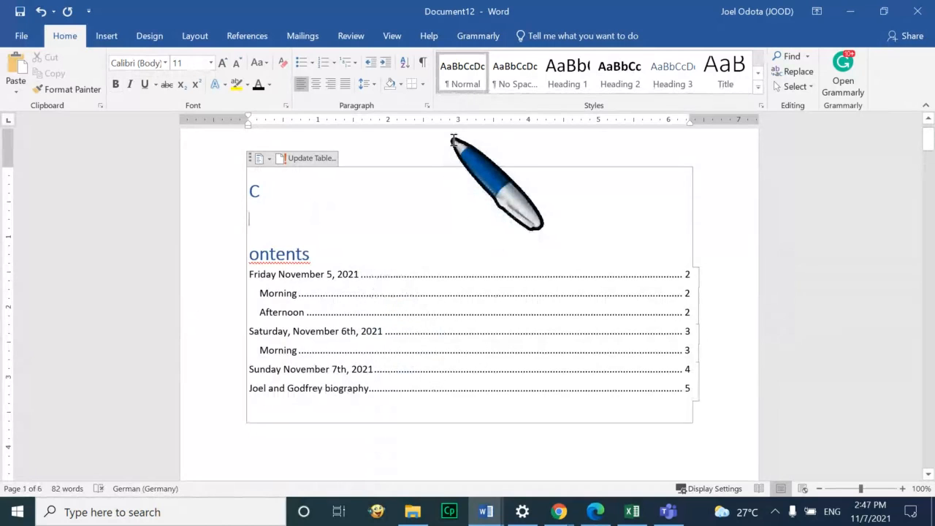
left_click(437, 158)
key("BackSpace")
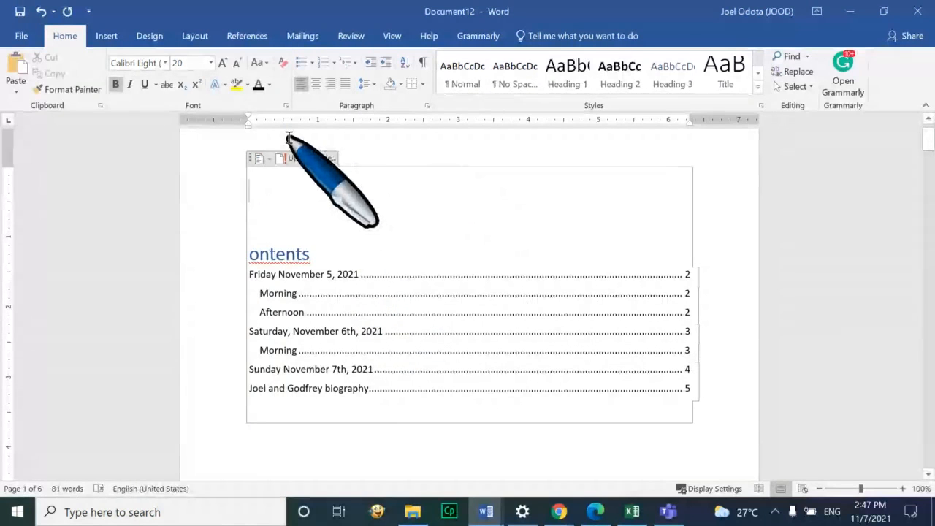
left_click(270, 220)
key("BackSpace")
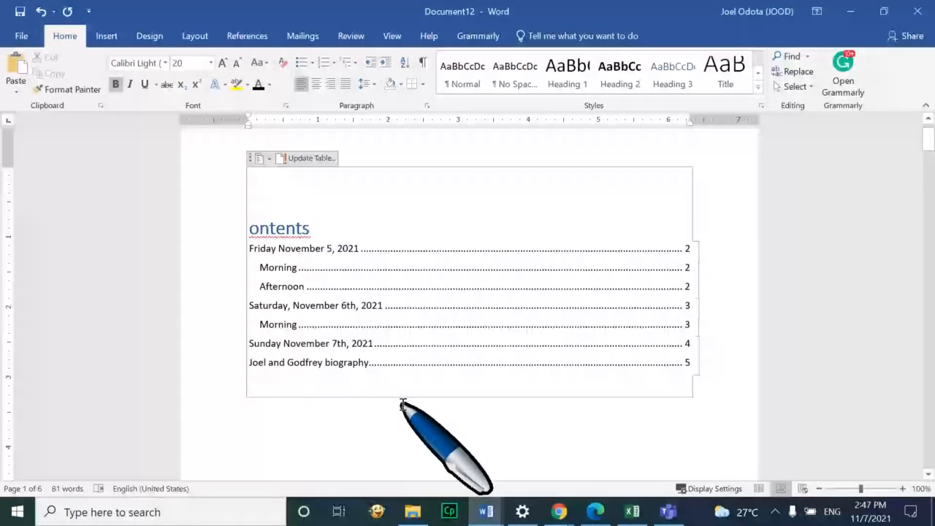
Restore 'Contents' as one word so the whole table fits on page 1
key("Return")
type("C")
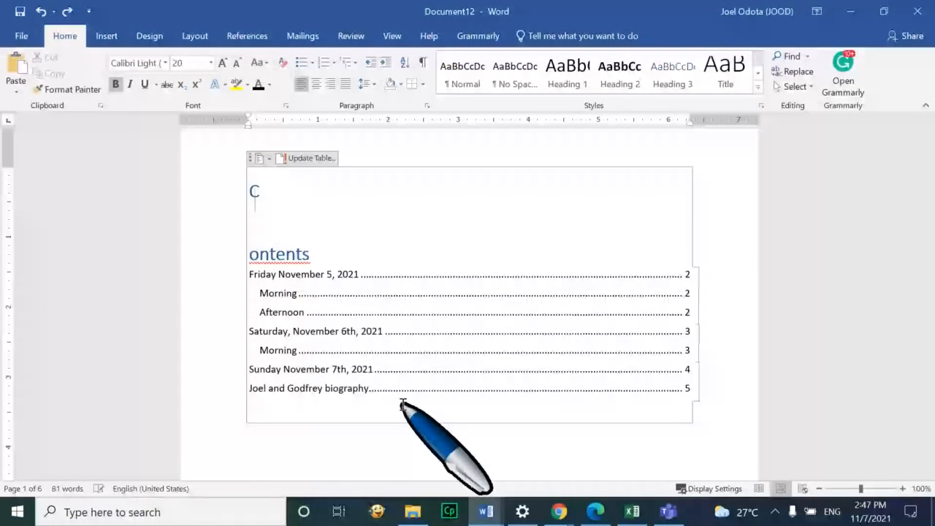
key("ctrl+z")
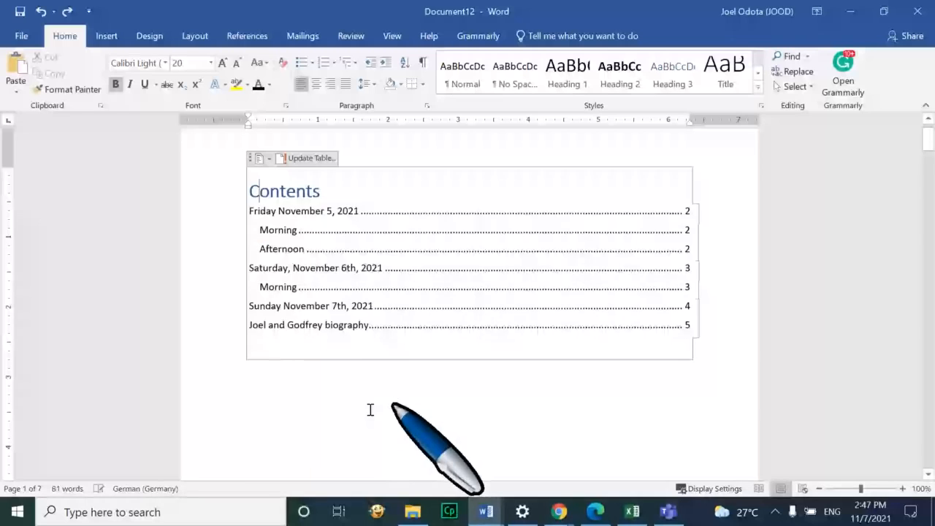
left_click(369, 407)
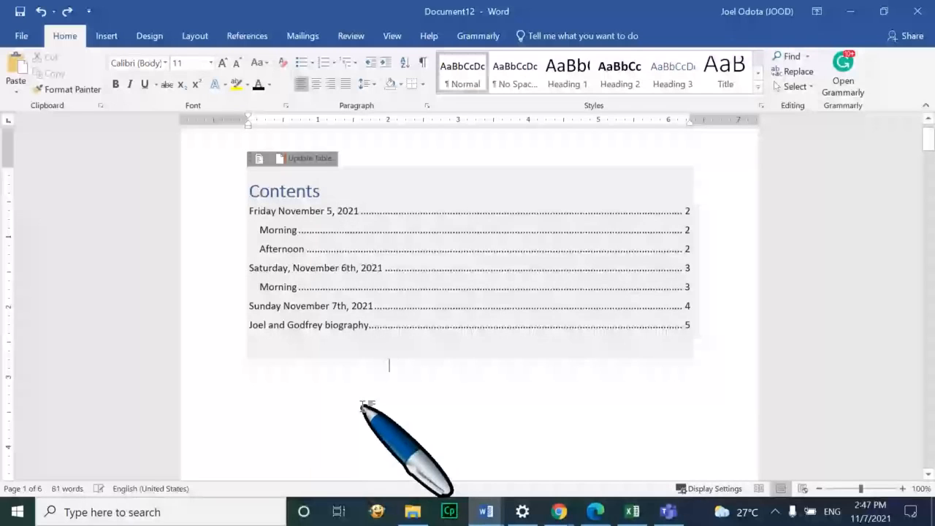
key("ctrl+End")
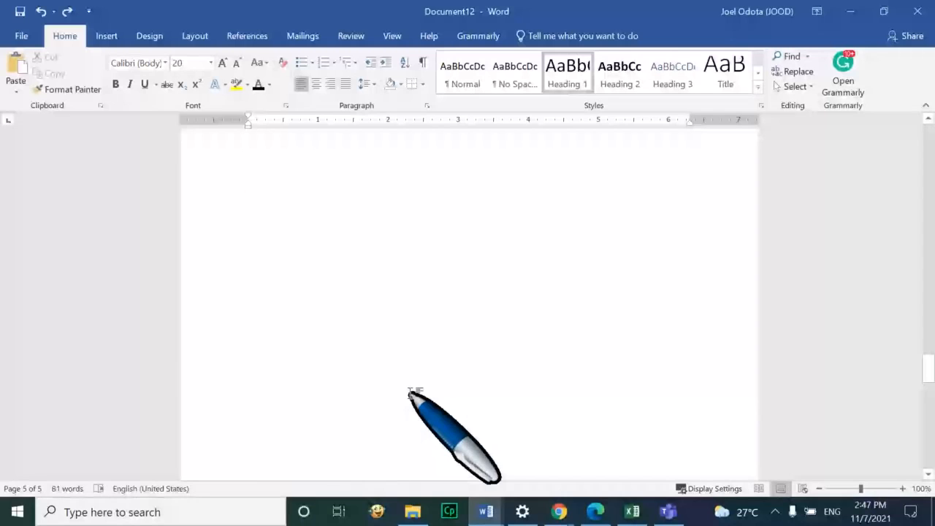
scroll(409, 394, "up", 5)
scroll(409, 393, "up", 20)
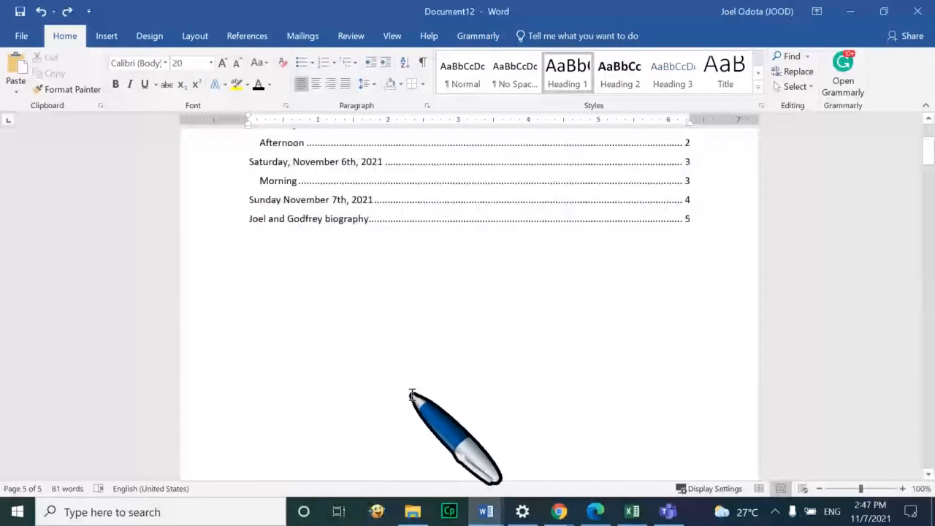
Insert the Banded cover page design at the start of the document
left_click(279, 233)
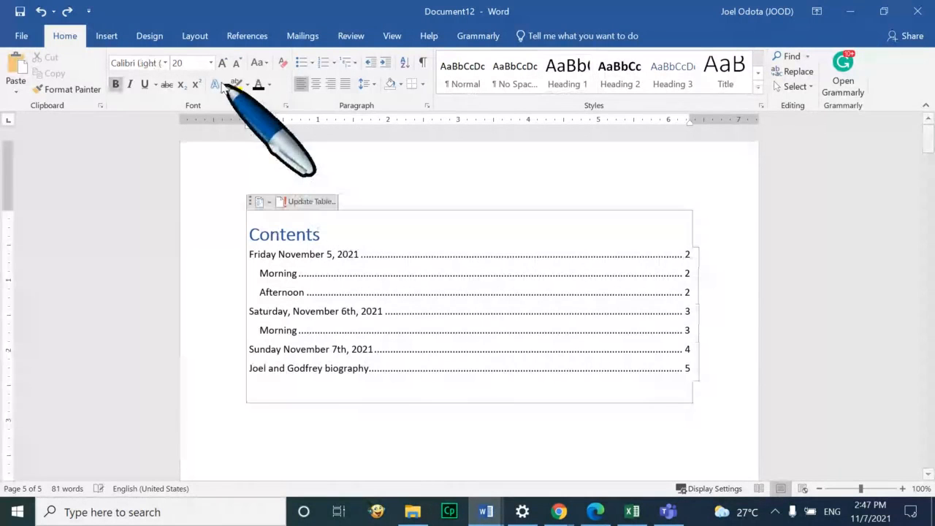
left_click(106, 36)
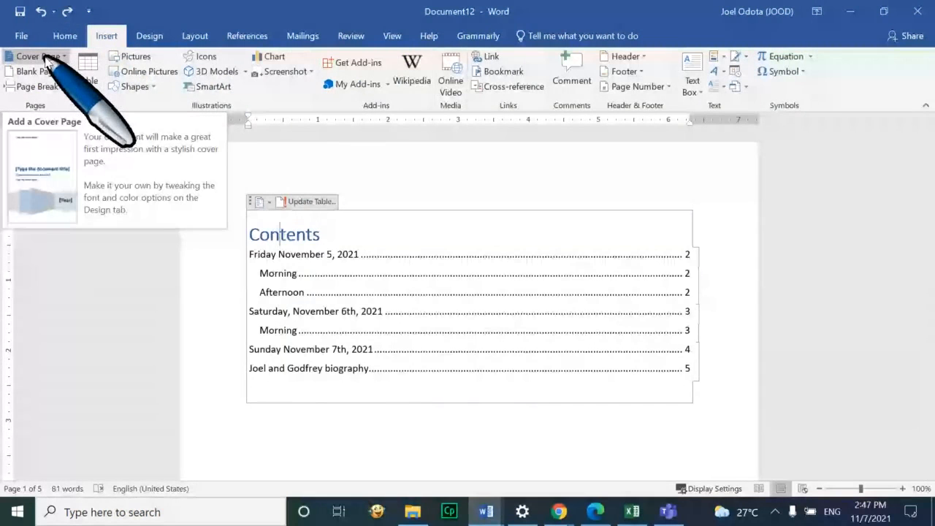
left_click(40, 57)
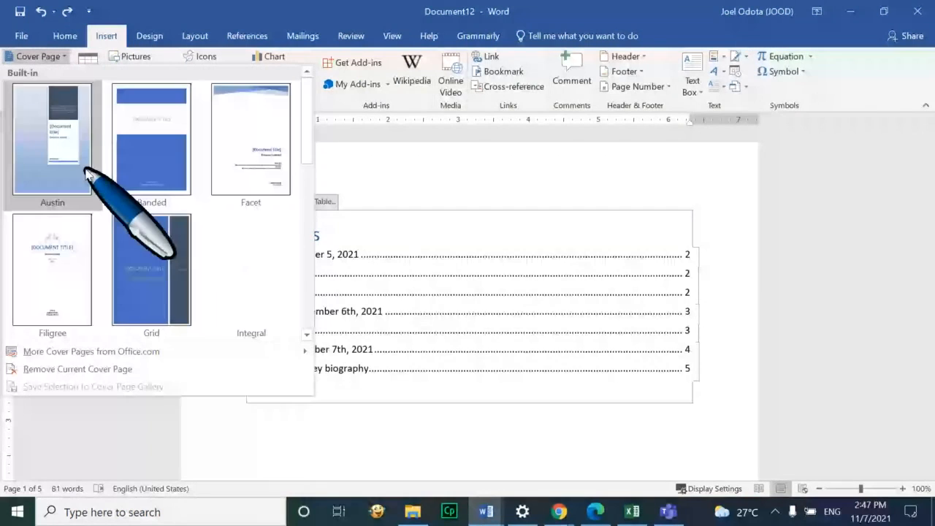
left_click(142, 142)
Fill the cover page title with the two trainers' names in capitals
left_click(553, 405)
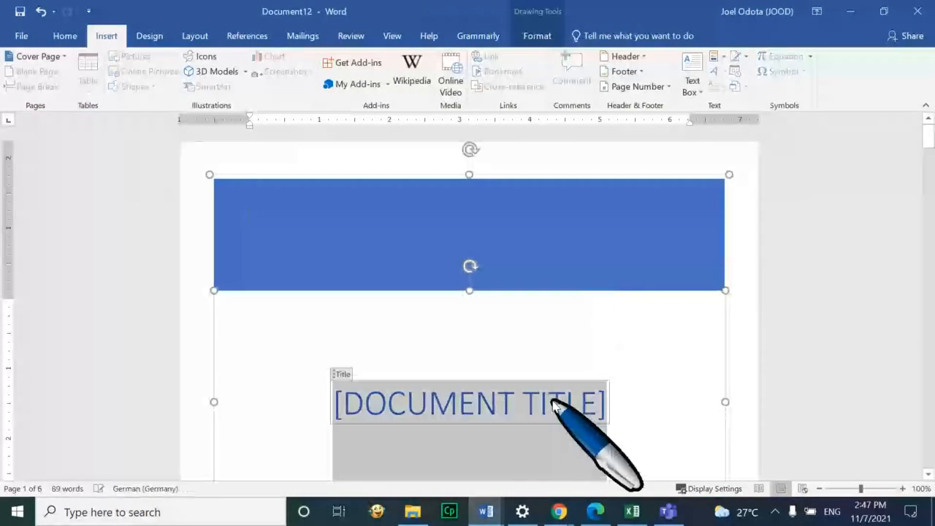
key("Caps_Lock")
type("JOEL AND")
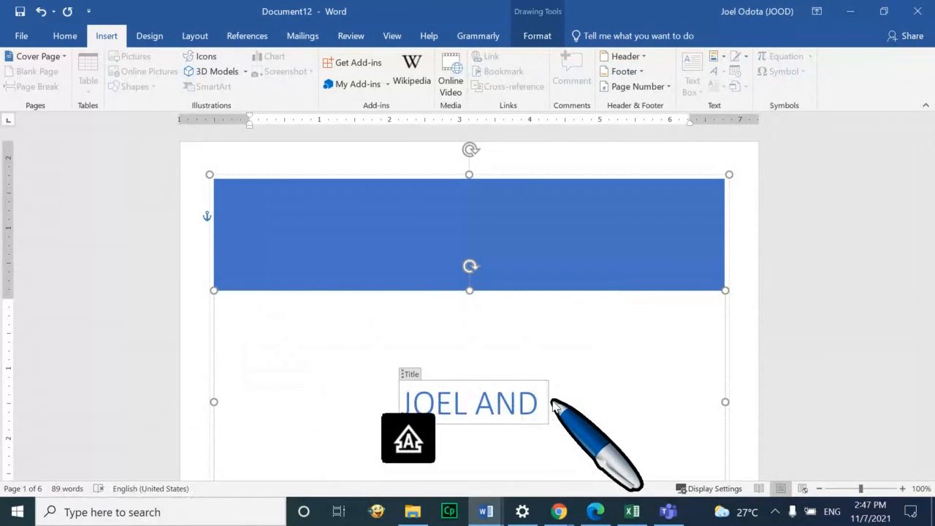
scroll(469, 268, "down", 1)
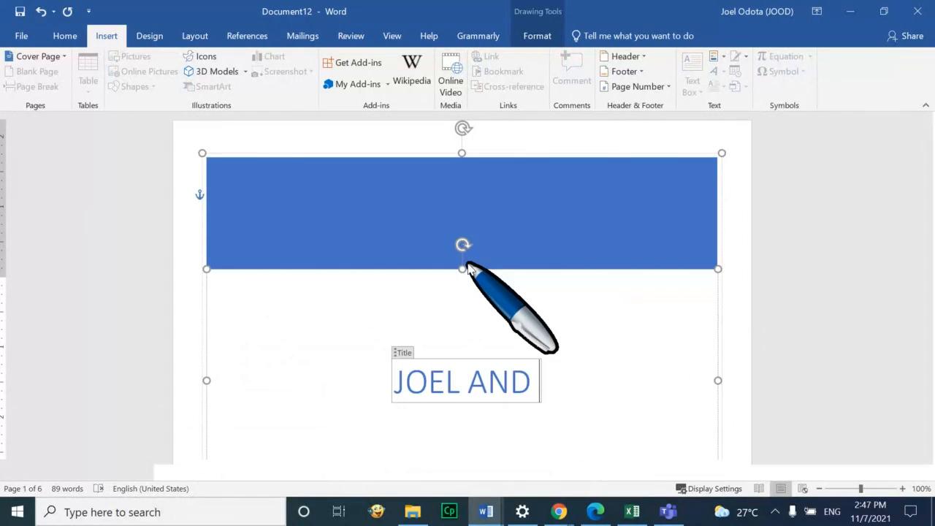
scroll(469, 268, "up", 1)
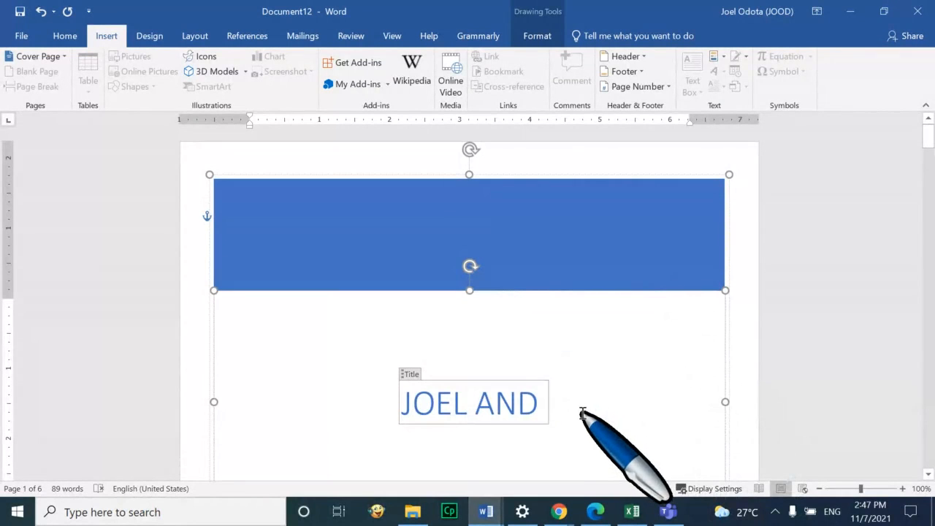
type("GO")
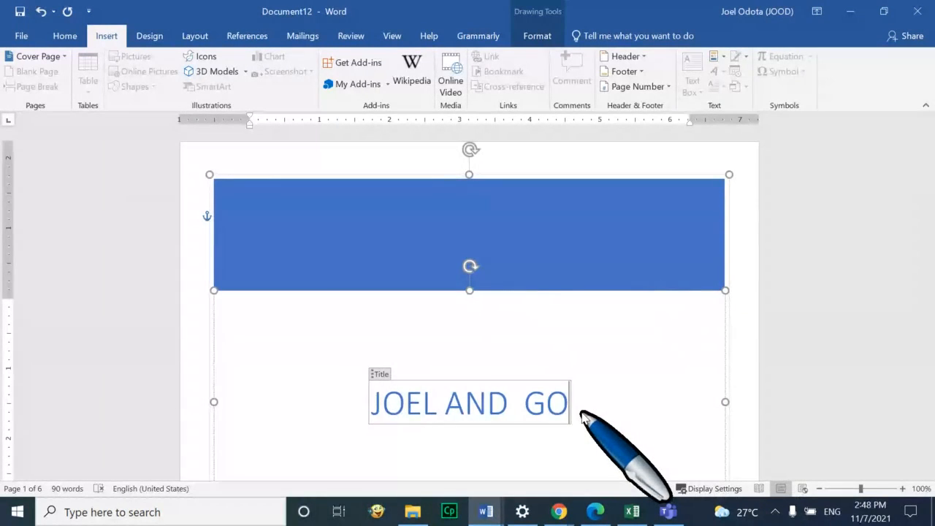
type("FREY")
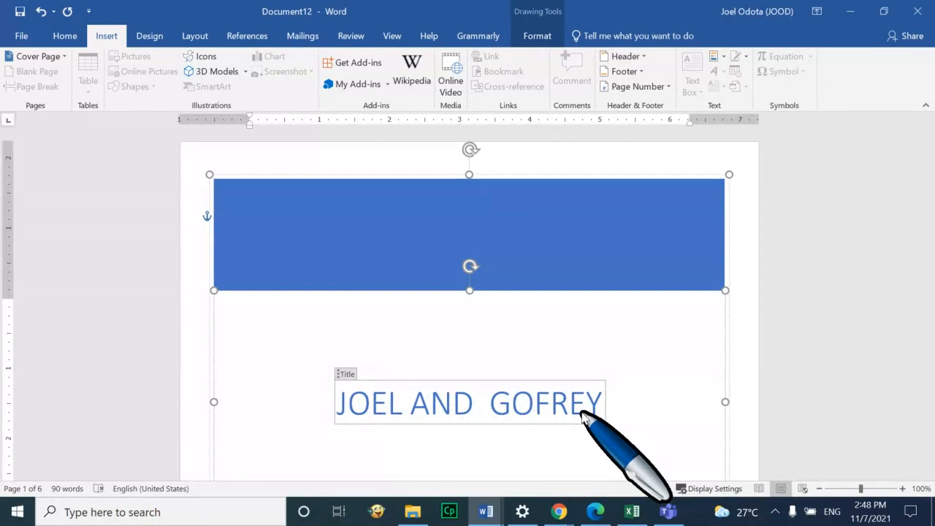
type("D")
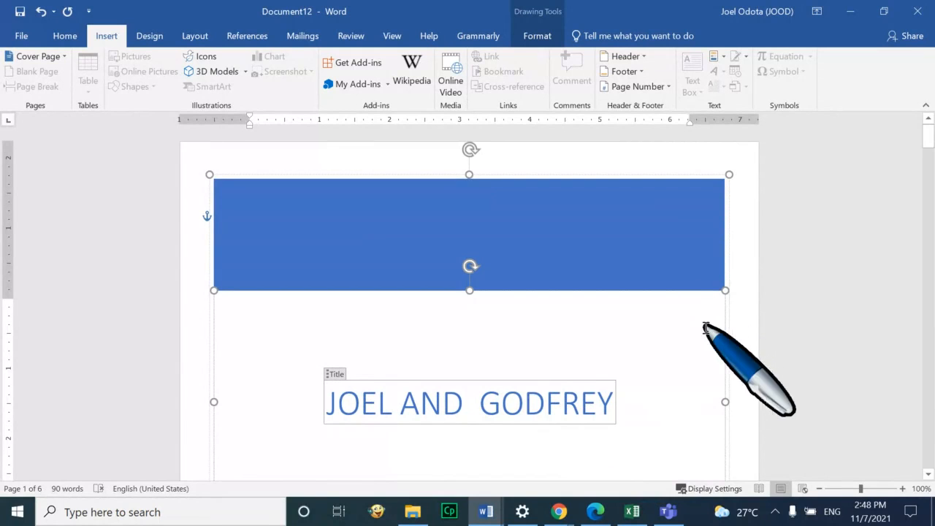
left_click(468, 265)
left_click(181, 315)
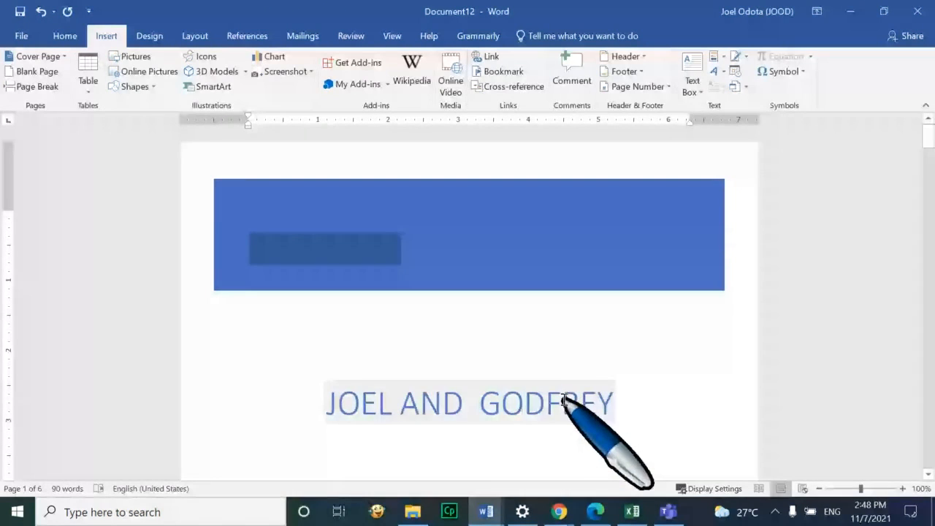
scroll(564, 401, "down", 1)
scroll(559, 399, "down", 10)
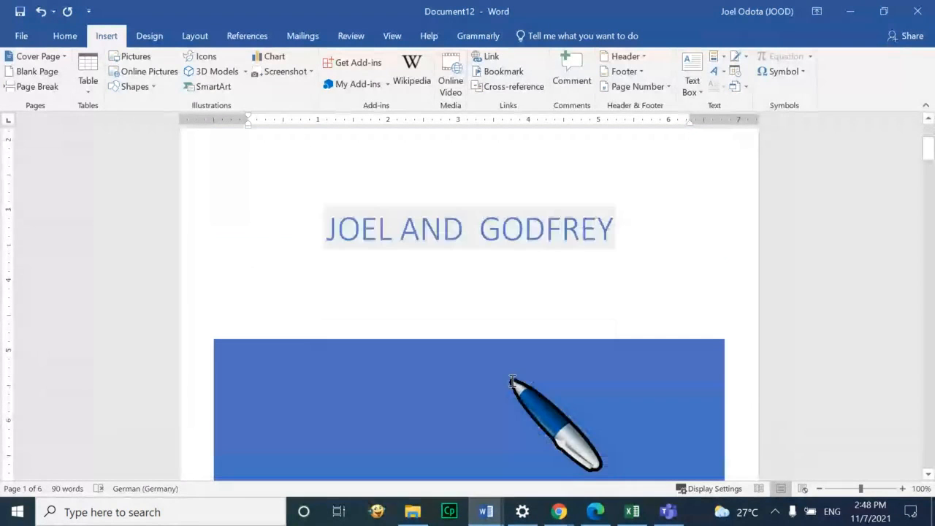
scroll(525, 339, "down", 4)
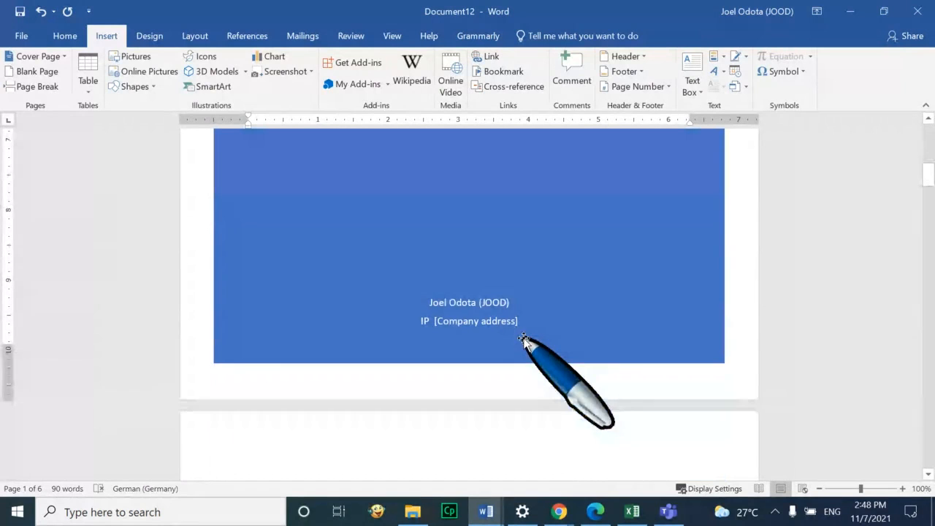
left_click(513, 330)
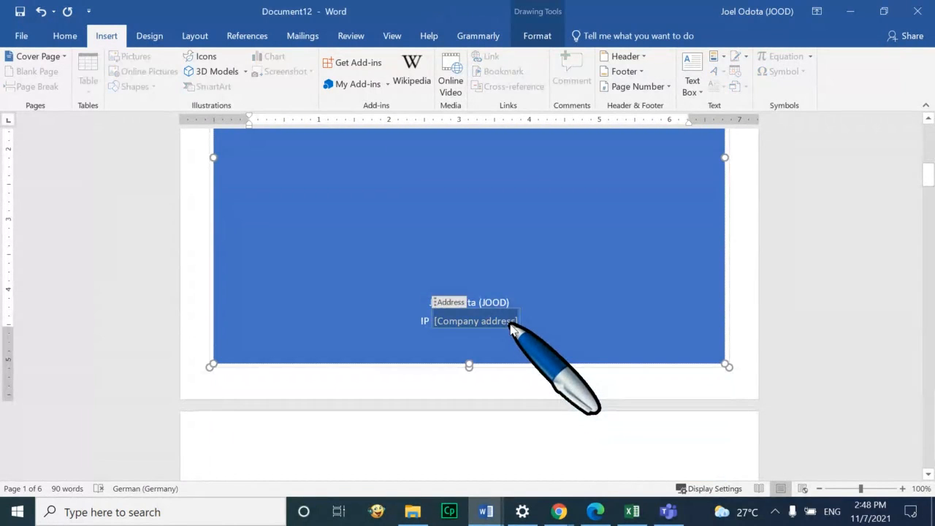
type("Ke")
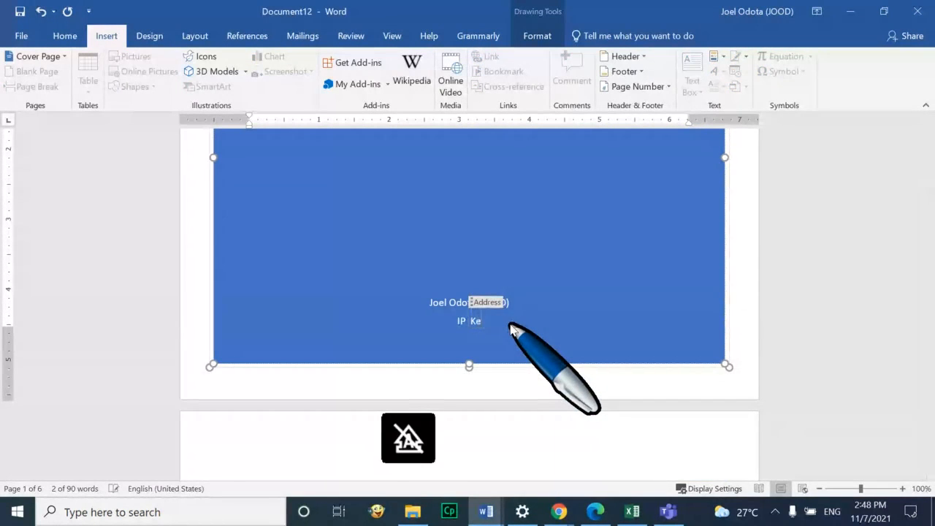
type("ctil Uganda")
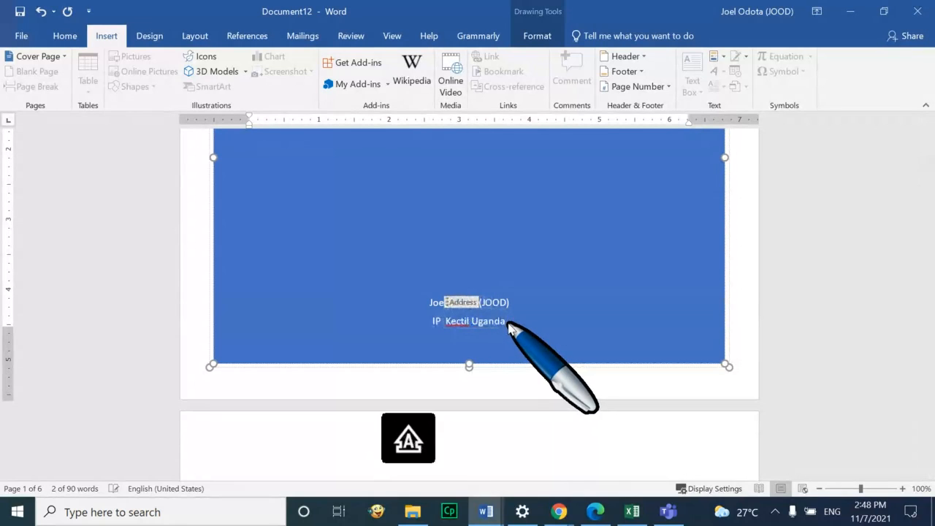
type(" ICT Train")
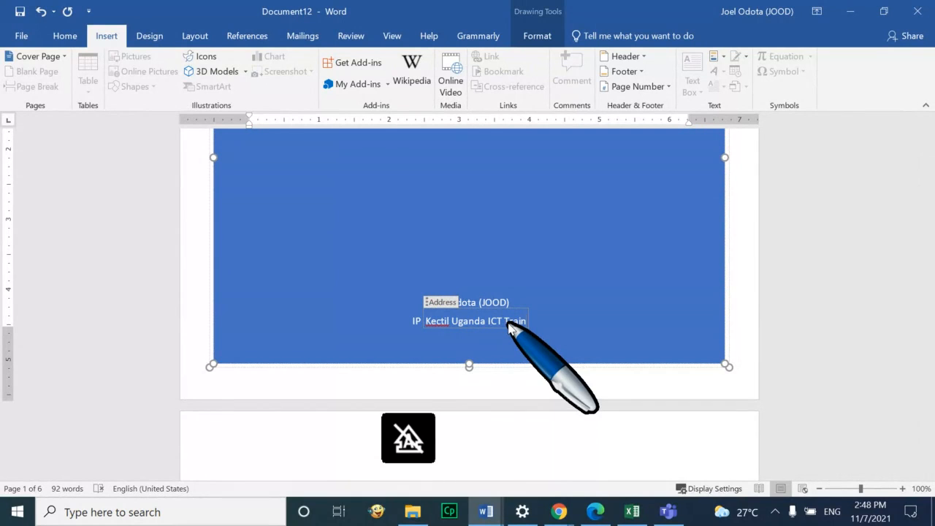
type("er")
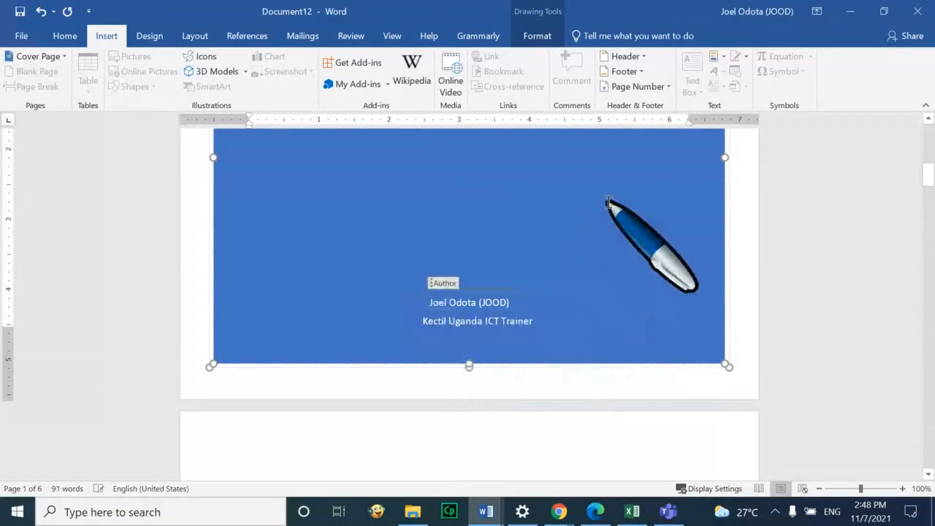
scroll(608, 205, "up", 2)
scroll(608, 218, "down", 5)
scroll(626, 272, "down", 15)
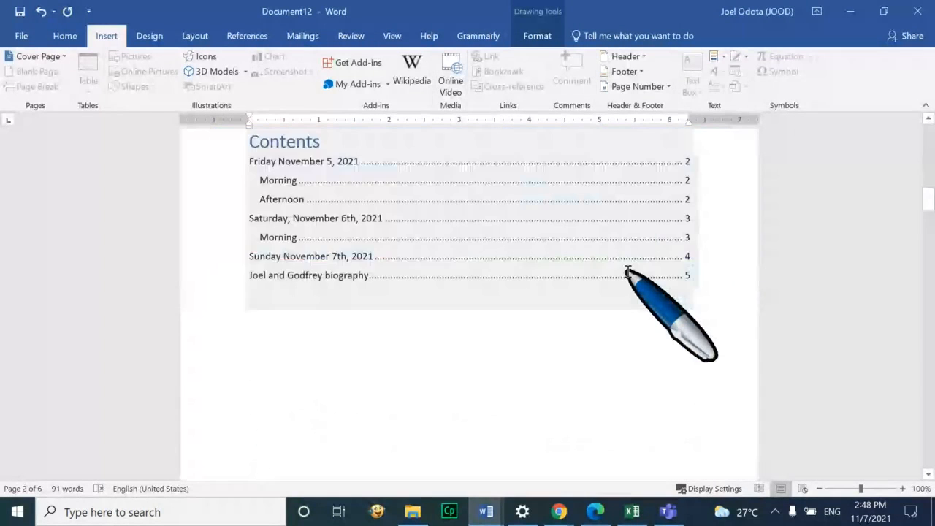
scroll(627, 275, "up", 10)
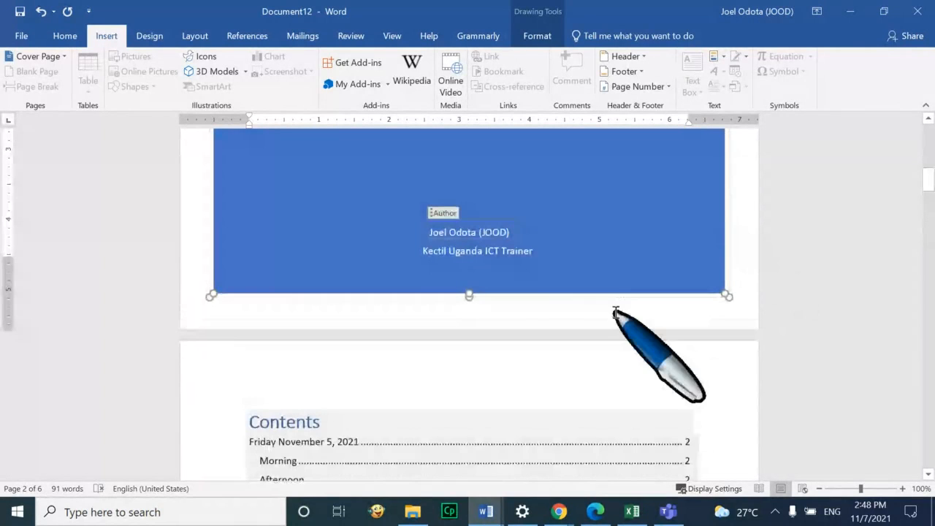
left_click(616, 312)
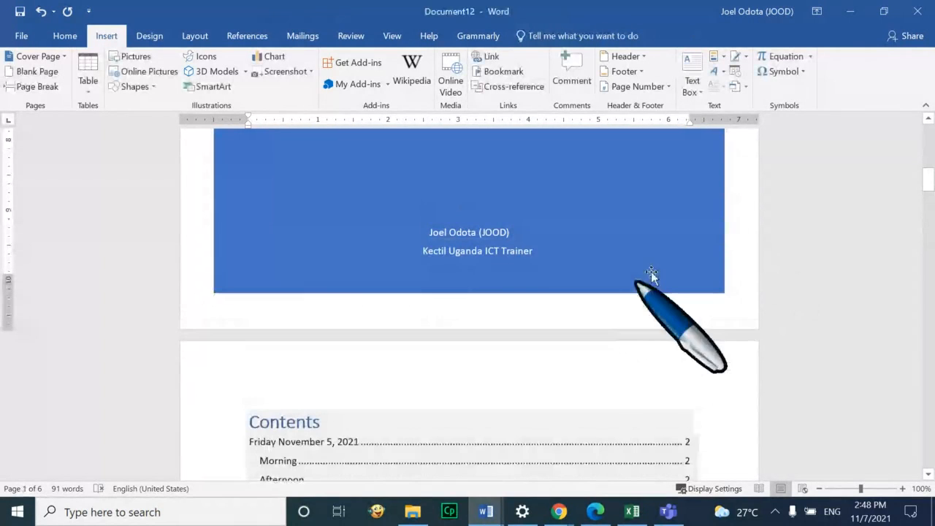
scroll(651, 271, "up", 8)
scroll(687, 262, "up", 1)
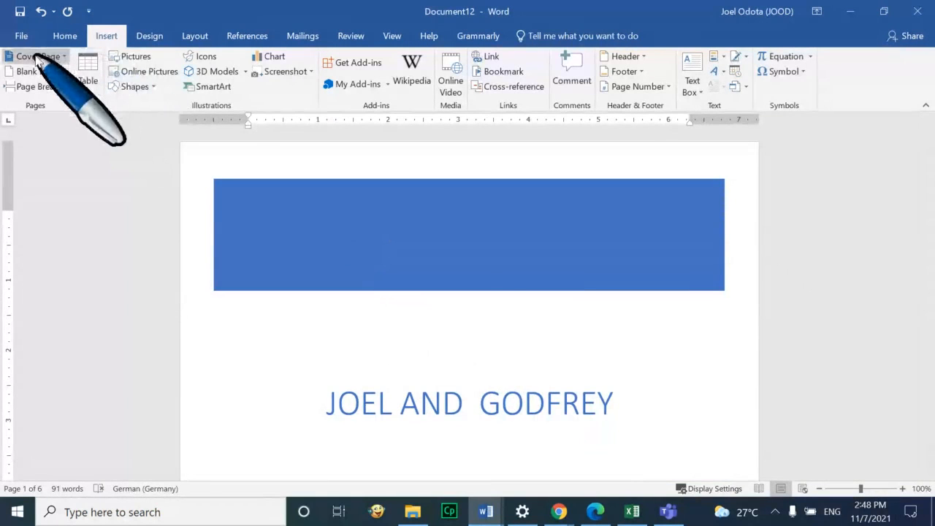
scroll(542, 319, "down", 5)
scroll(541, 318, "down", 8)
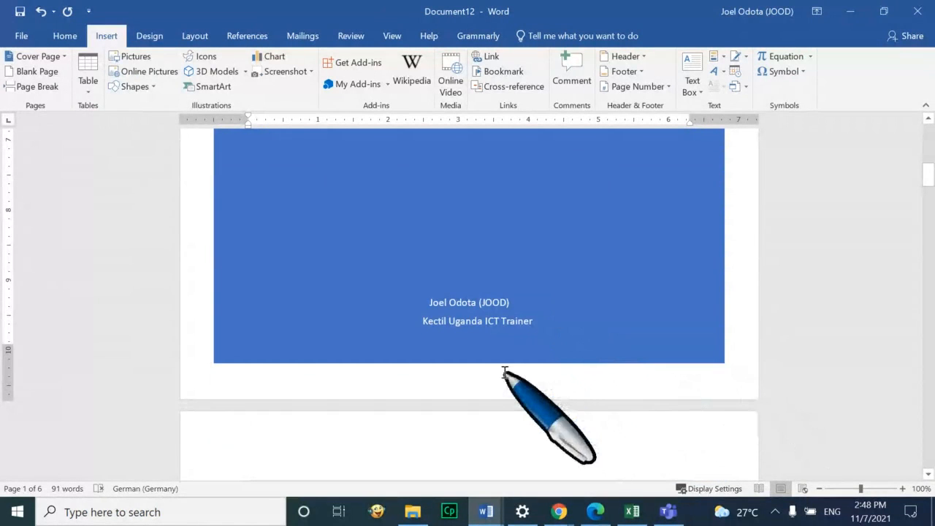
scroll(456, 342, "up", 3)
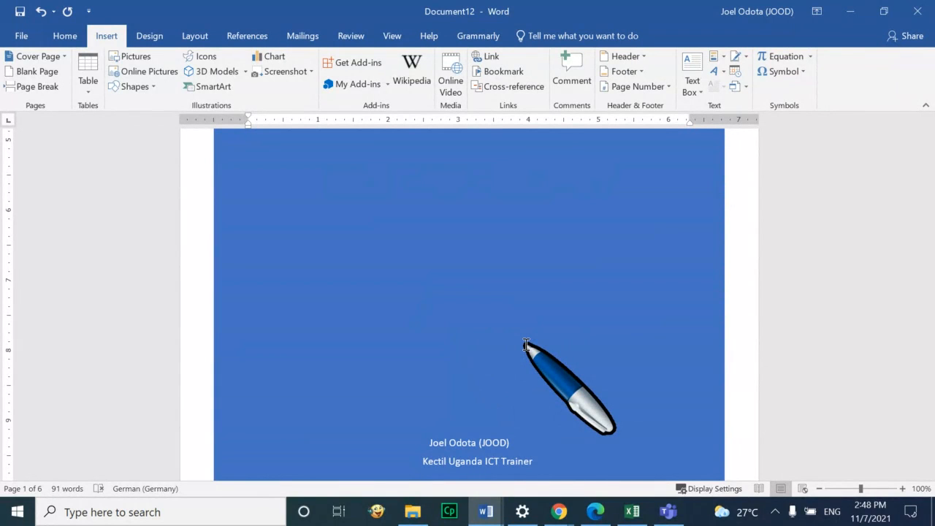
key("XF86AudioRaiseVolume")
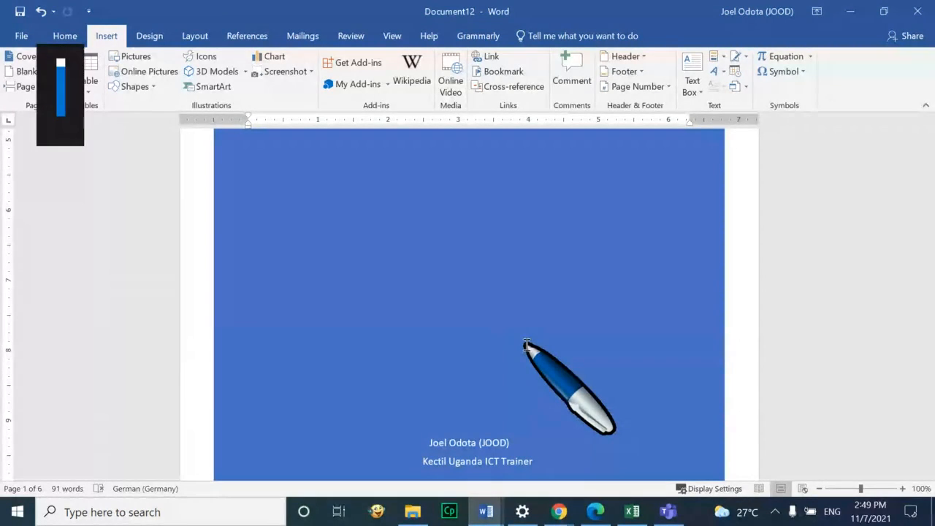
scroll(534, 343, "down", 3)
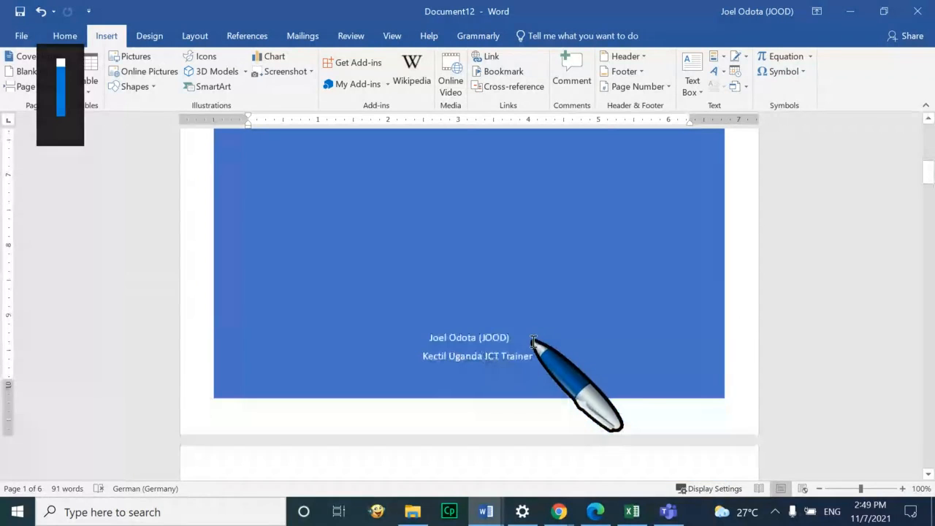
scroll(533, 354, "down", 1)
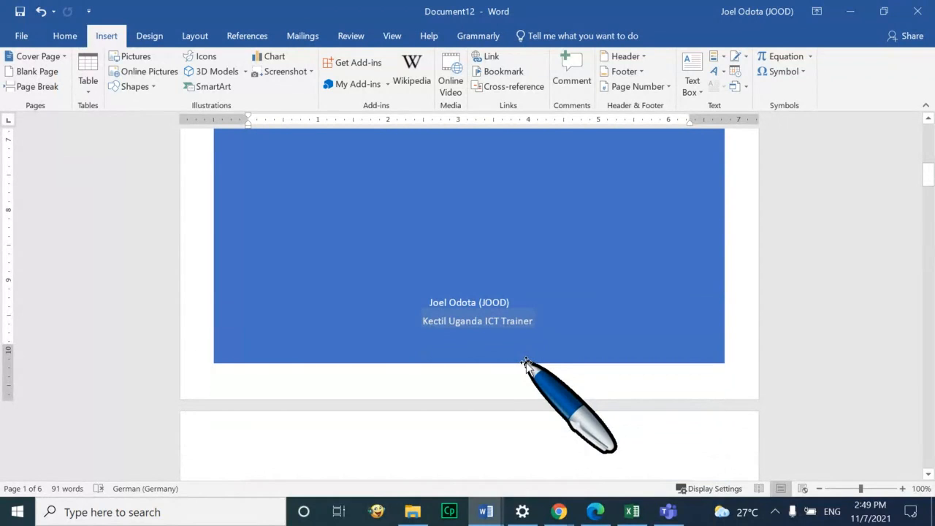
scroll(526, 365, "down", 7)
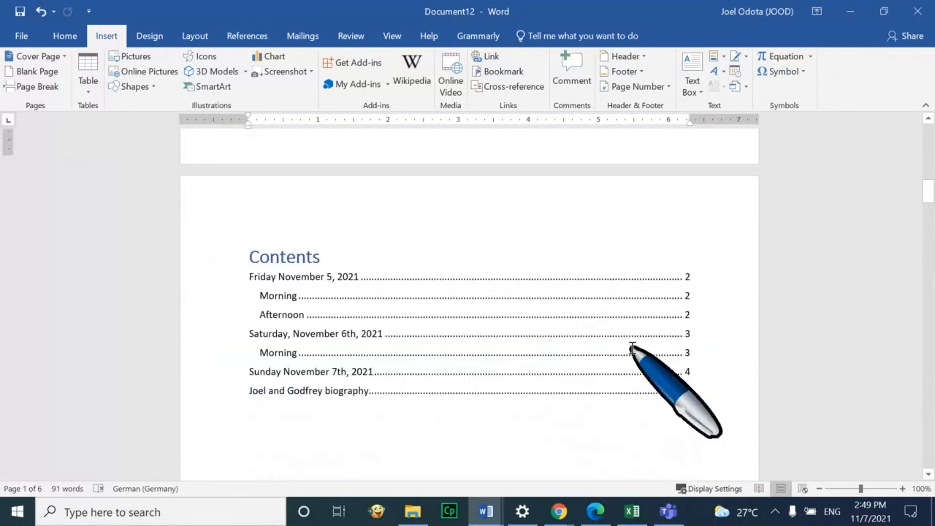
scroll(636, 366, "down", 3)
scroll(638, 380, "down", 5)
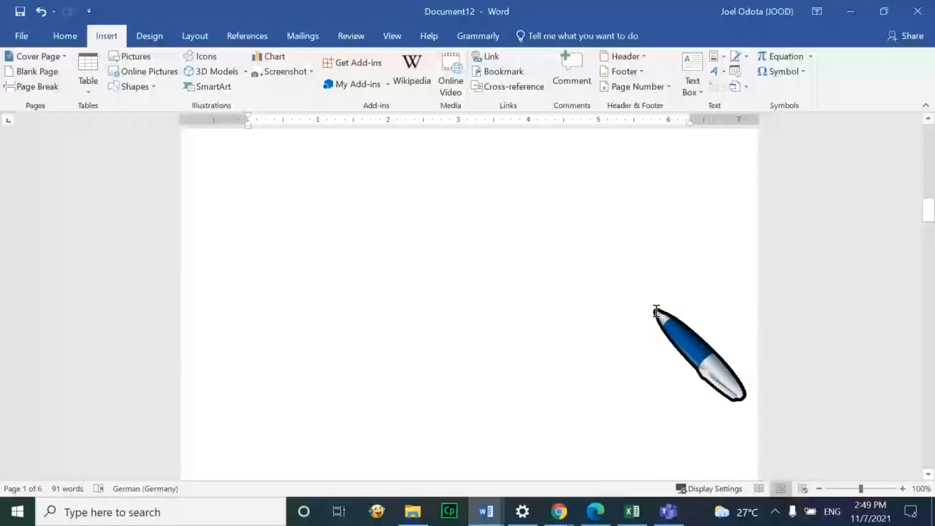
Add a page break after the contents and type 'List of abbreviations'
left_click(520, 387)
key("ctrl+Return")
key("ctrl+Return")
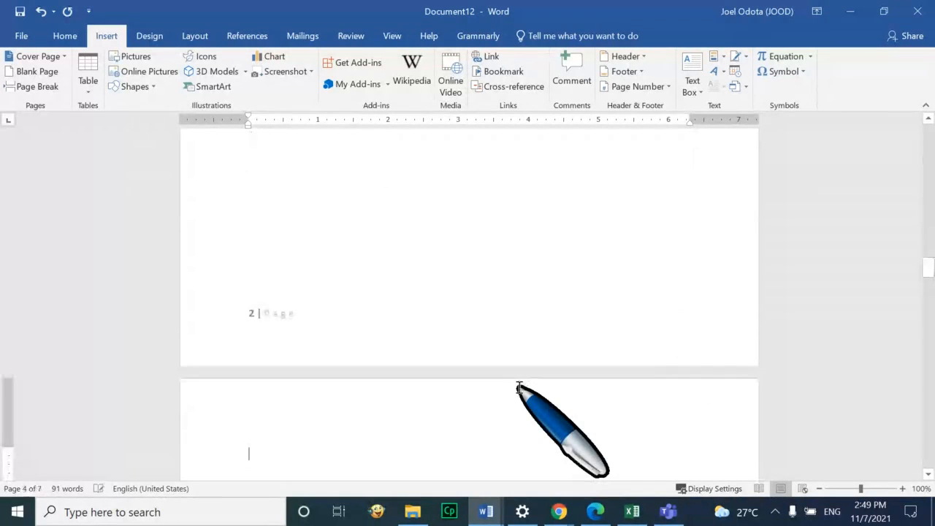
scroll(518, 380, "up", 13)
scroll(409, 265, "up", 1)
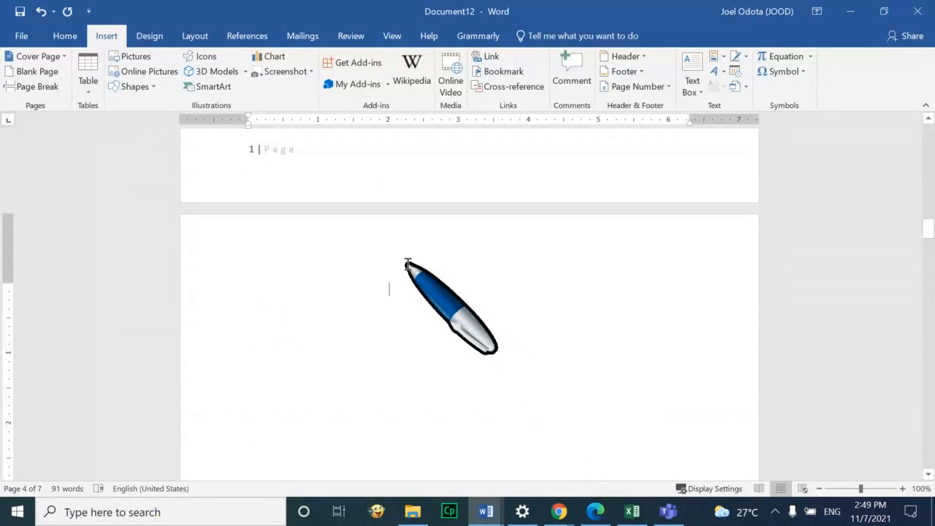
key("Caps_Lock")
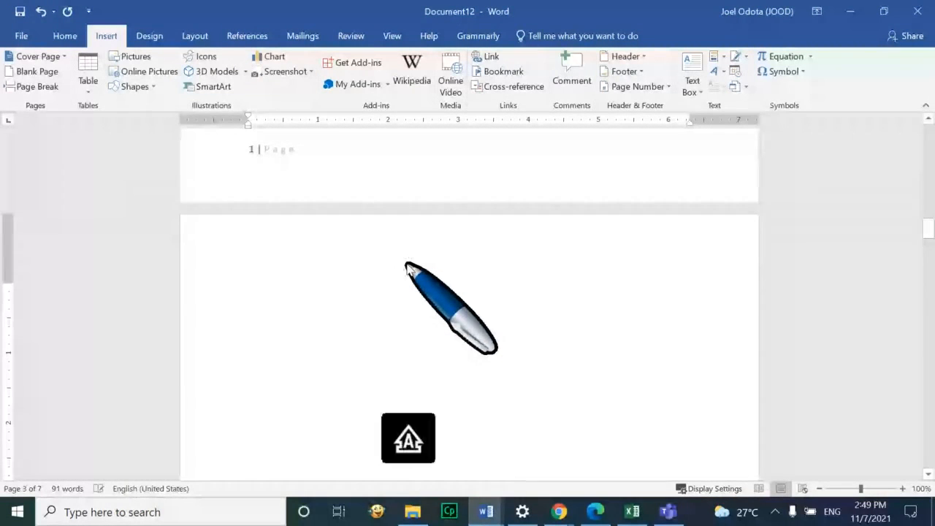
type("B")
scroll(409, 265, "up", 1)
key("BackSpace")
key("BackSpace")
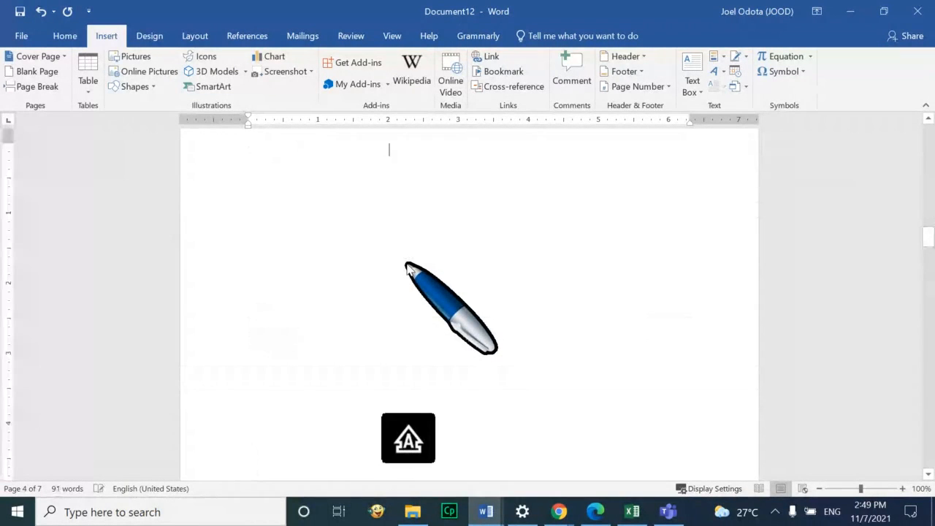
scroll(430, 236, "up", 3)
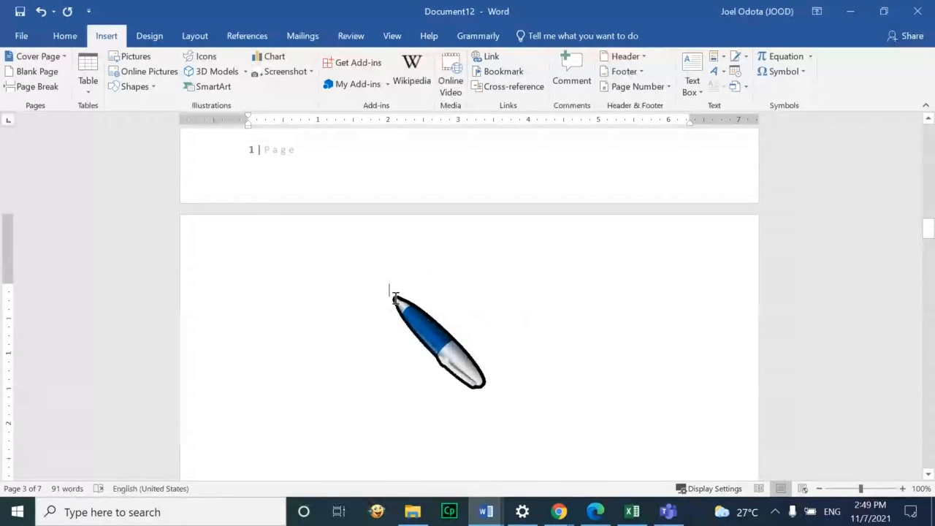
type("I")
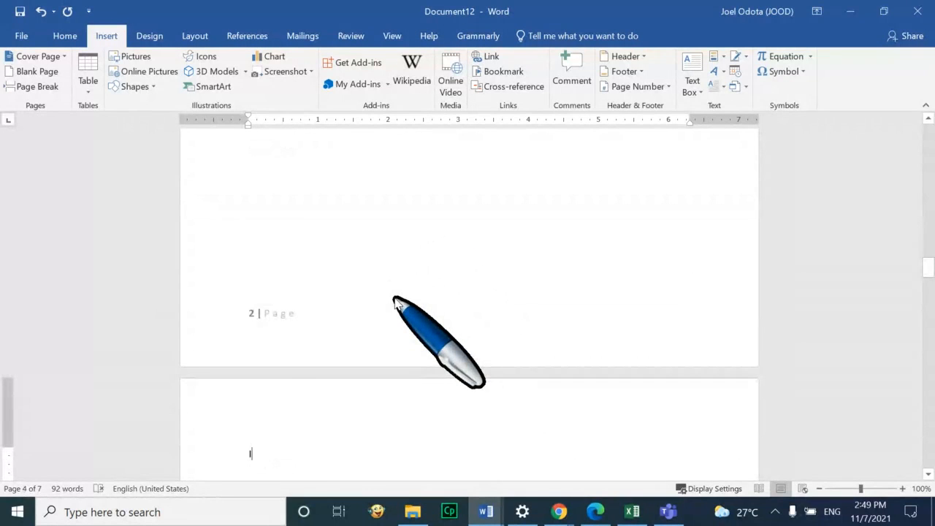
key("BackSpace")
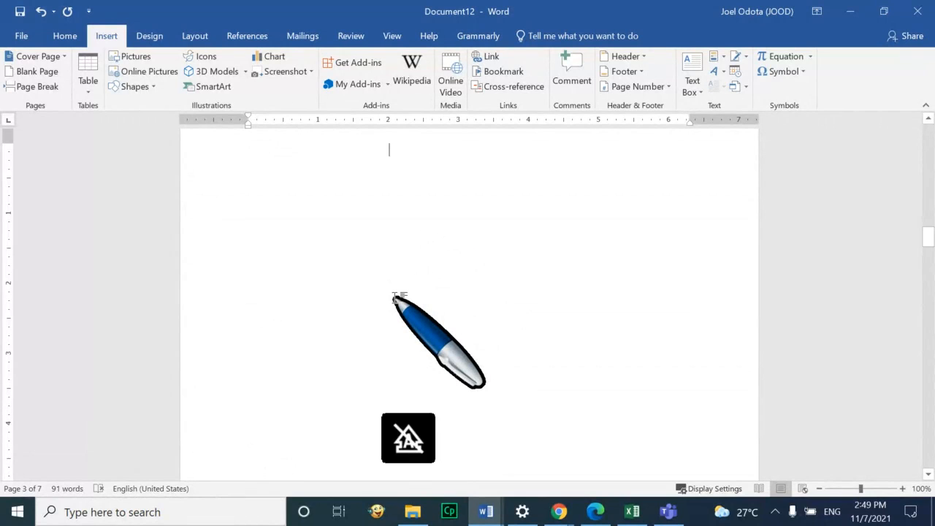
type("List of")
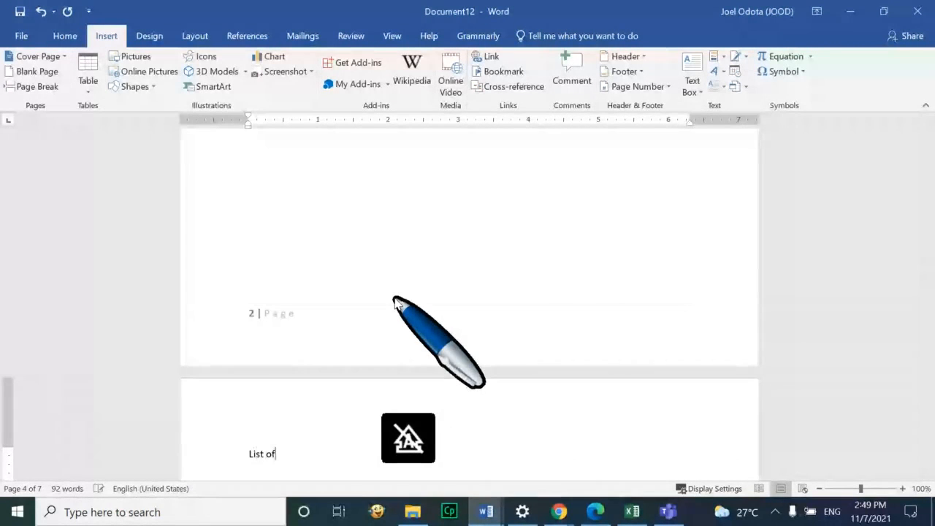
type(" abbreviations")
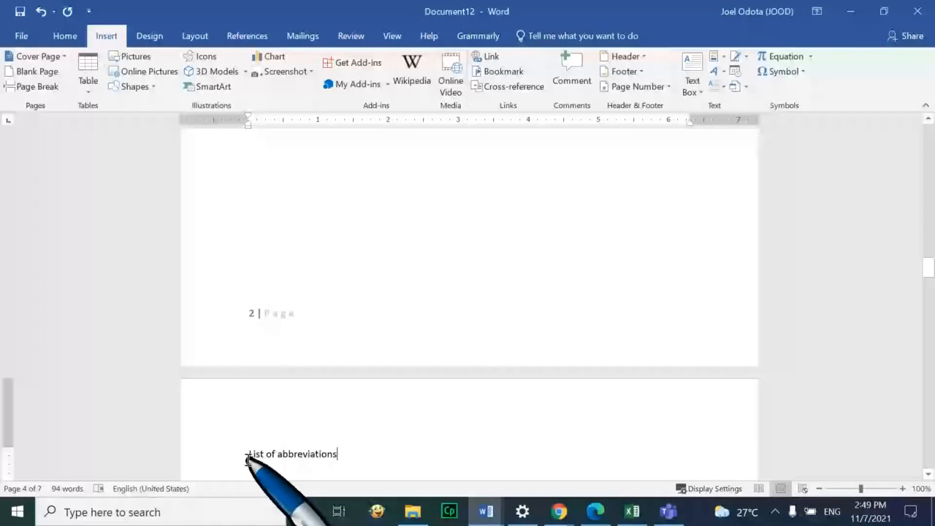
Remove the extra break above 'List of abbreviations' and push the following sections to a new page
left_click(248, 461)
key("BackSpace")
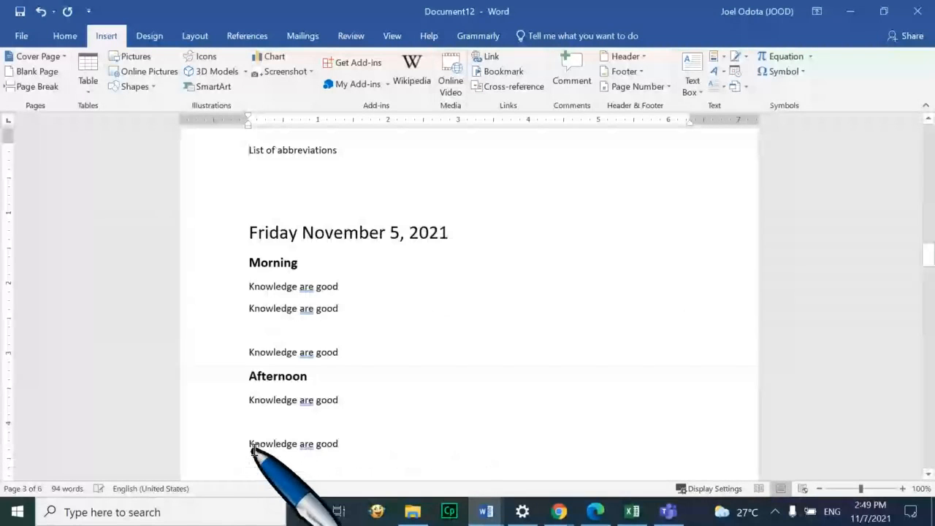
scroll(429, 311, "up", 1)
scroll(429, 310, "up", 4)
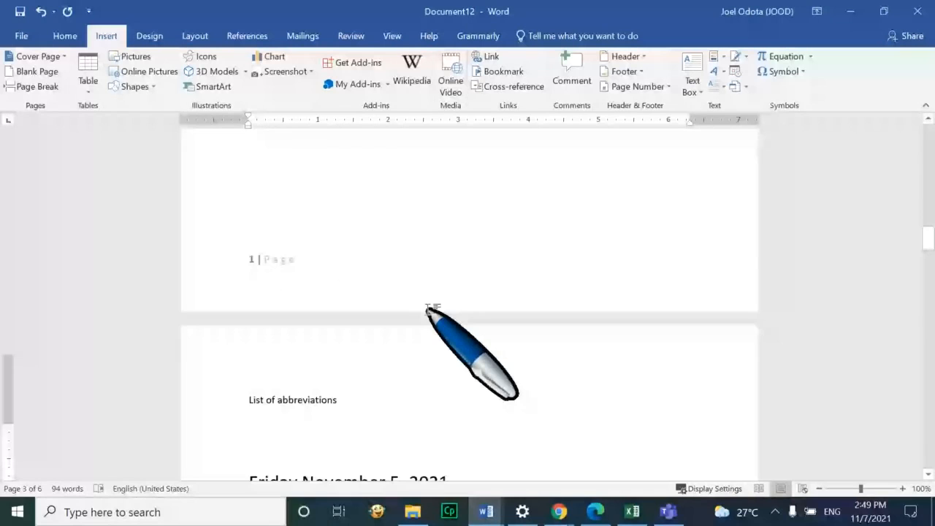
scroll(372, 333, "down", 2)
left_click(345, 322)
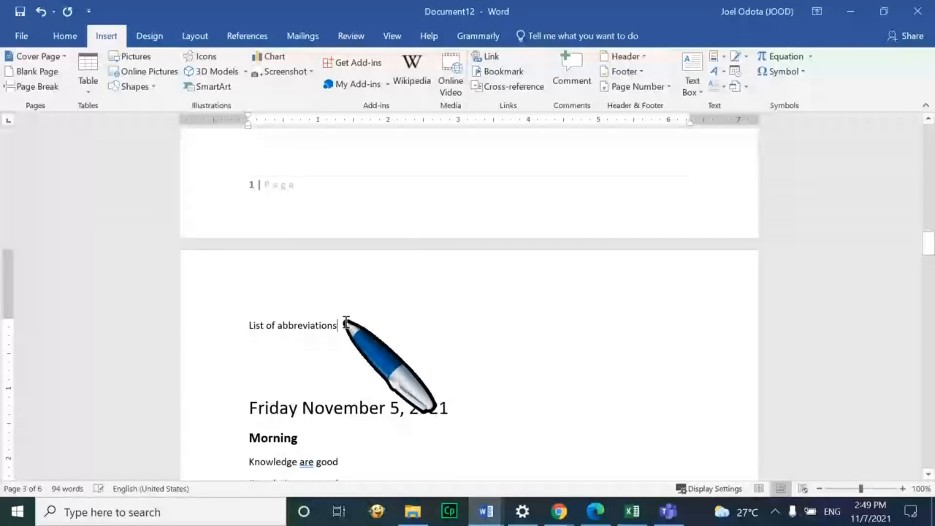
key("Return")
key("ctrl+Return")
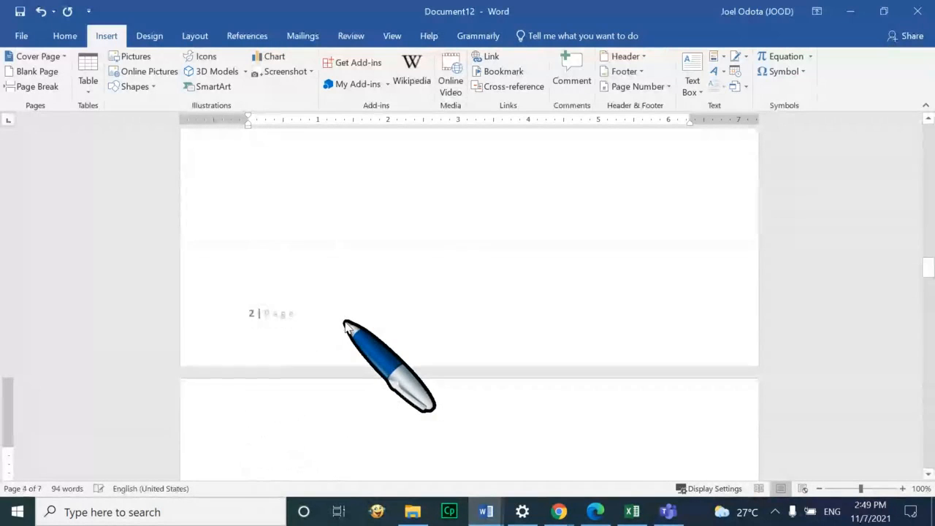
scroll(343, 326, "down", 3)
scroll(308, 334, "up", 12)
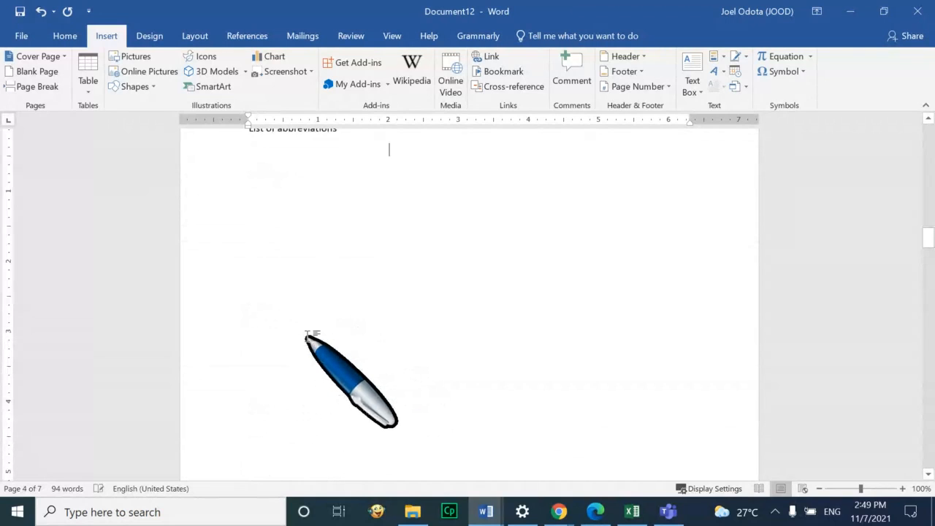
scroll(333, 311, "up", 5)
Make 'List of abbreviations' 14 pt, centred and bold
left_click_drag(359, 370, 234, 369)
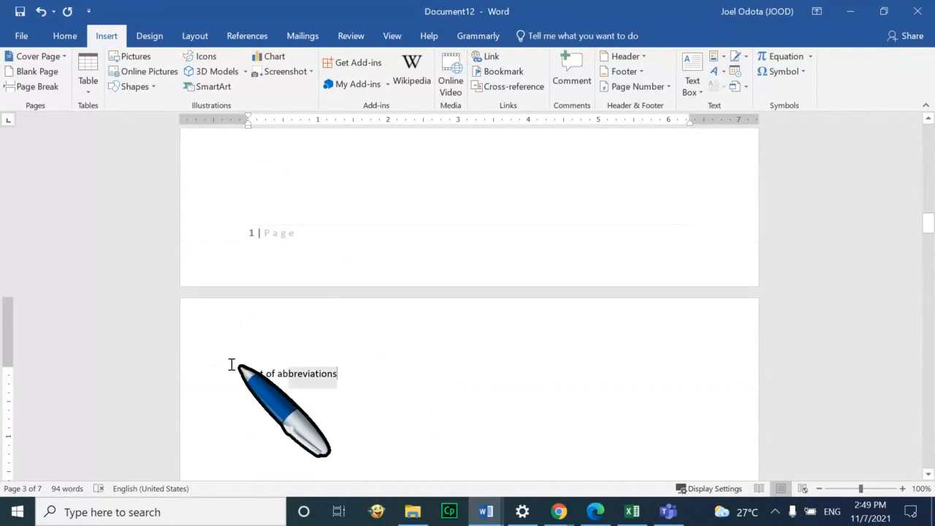
left_click(65, 35)
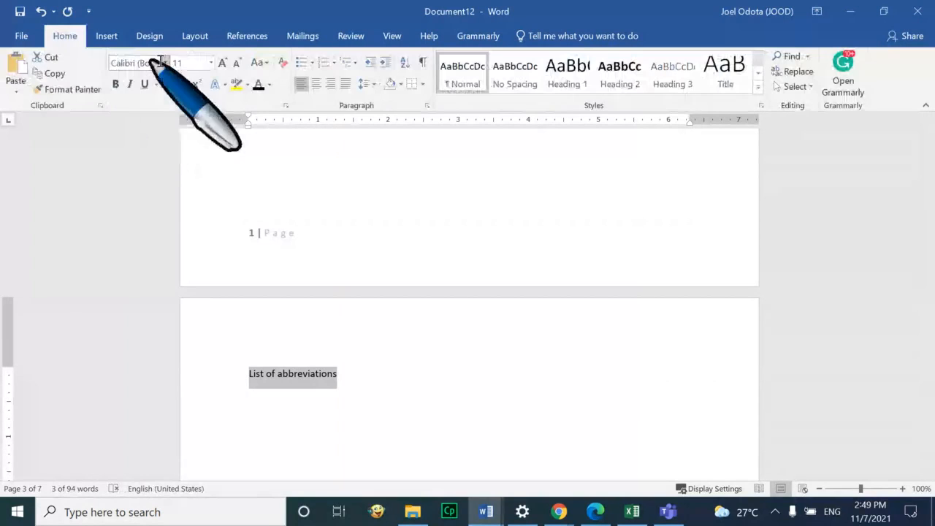
left_click(223, 63)
left_click(224, 63)
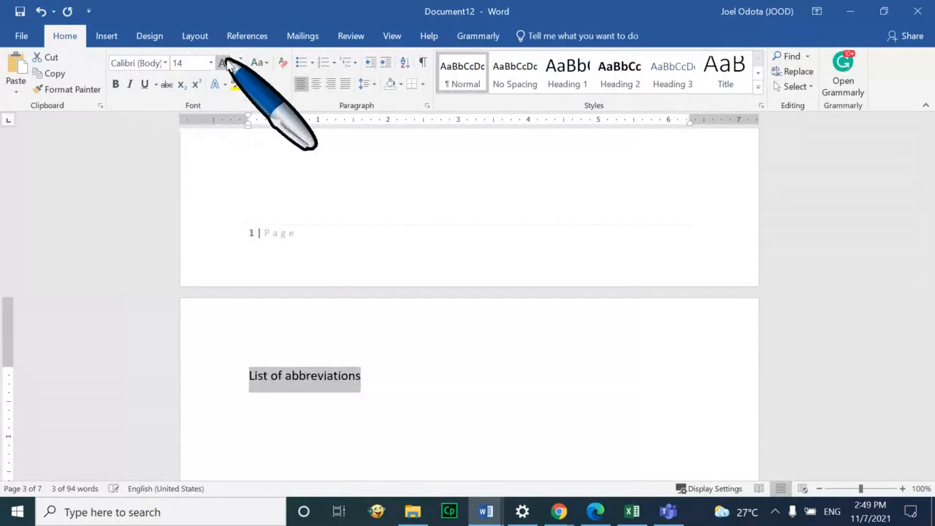
left_click(316, 84)
left_click(115, 85)
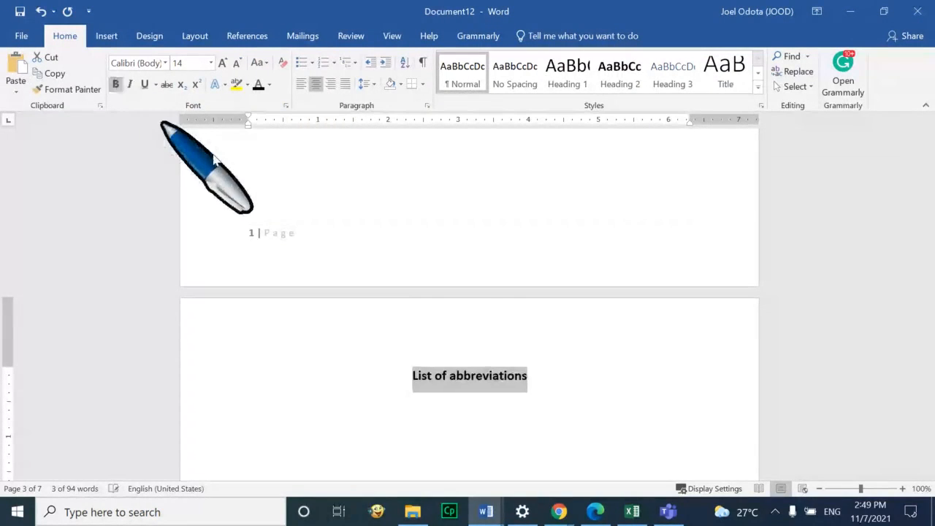
left_click(570, 391)
Type an 'Introduction' heading above the date and enlarge it to 22 pt
scroll(570, 380, "down", 8)
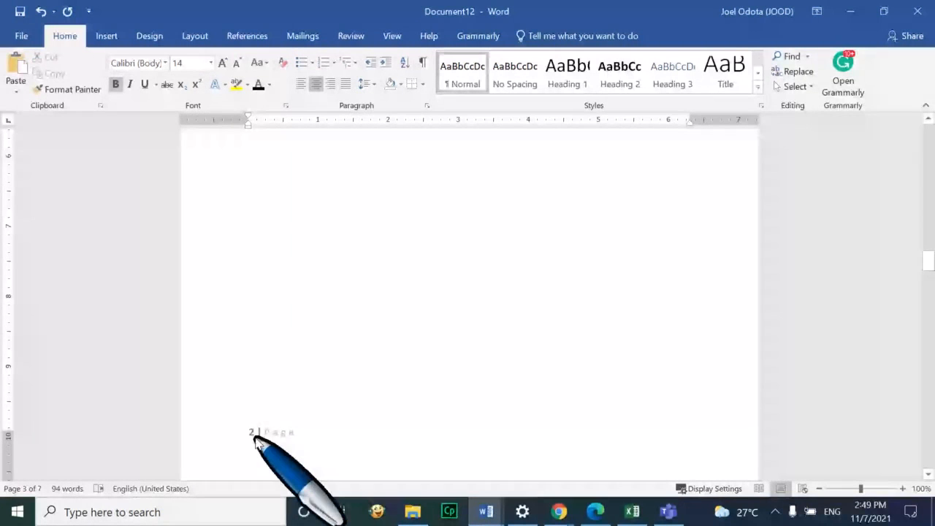
scroll(608, 338, "up", 5)
scroll(608, 337, "up", 5)
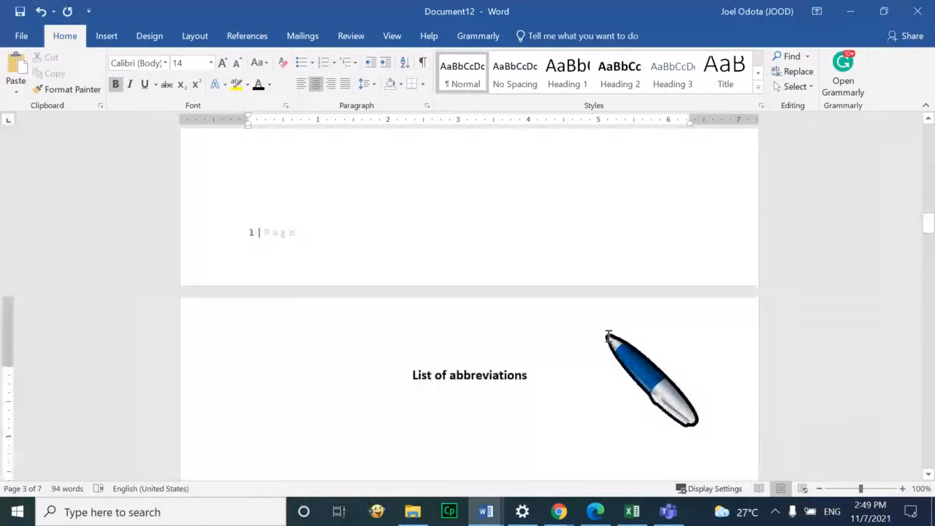
scroll(607, 340, "down", 10)
scroll(606, 344, "down", 5)
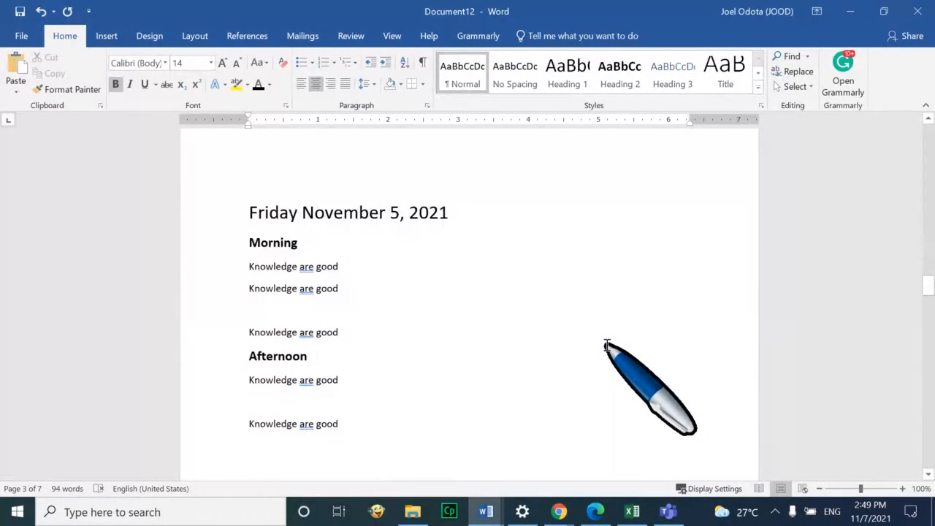
left_click(274, 162)
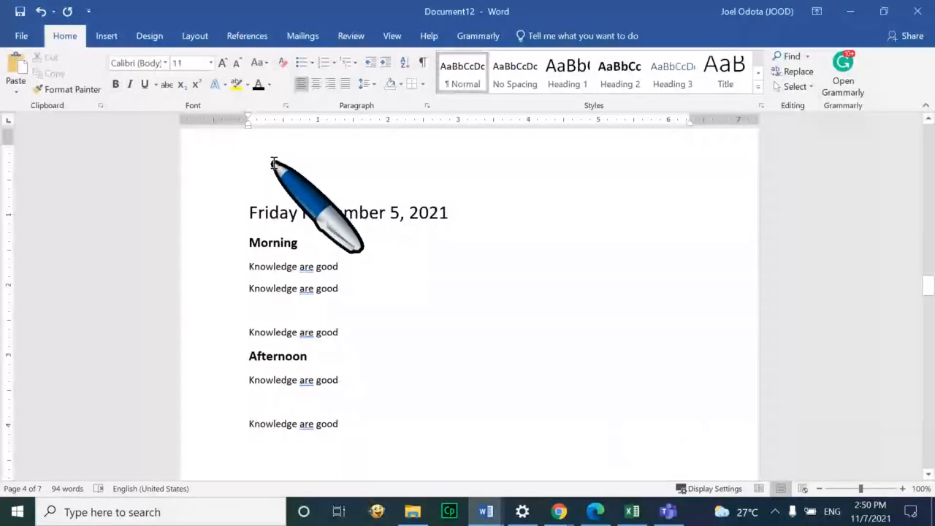
type("In")
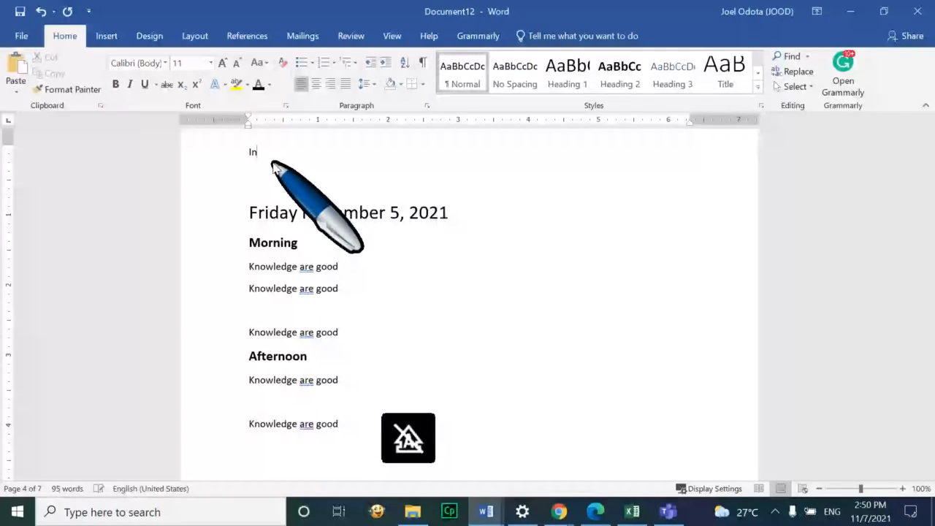
type("troduction")
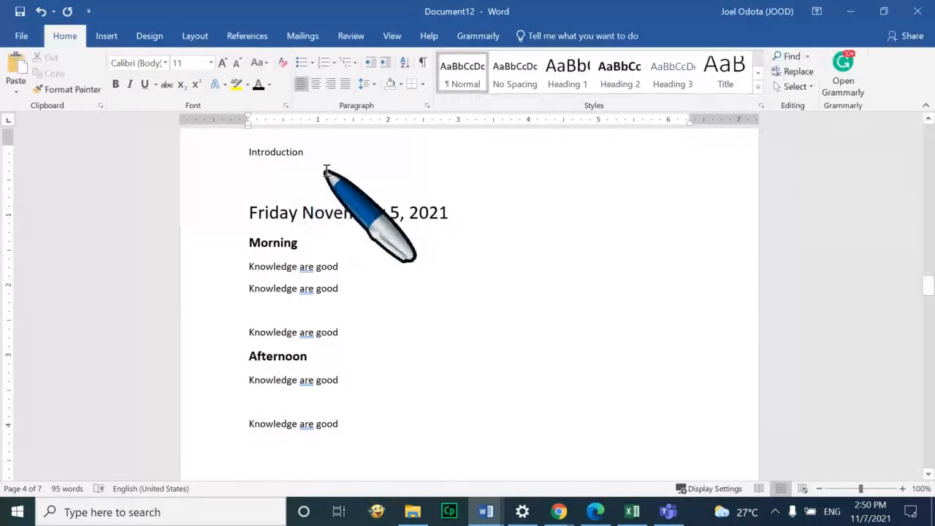
double_click(292, 151)
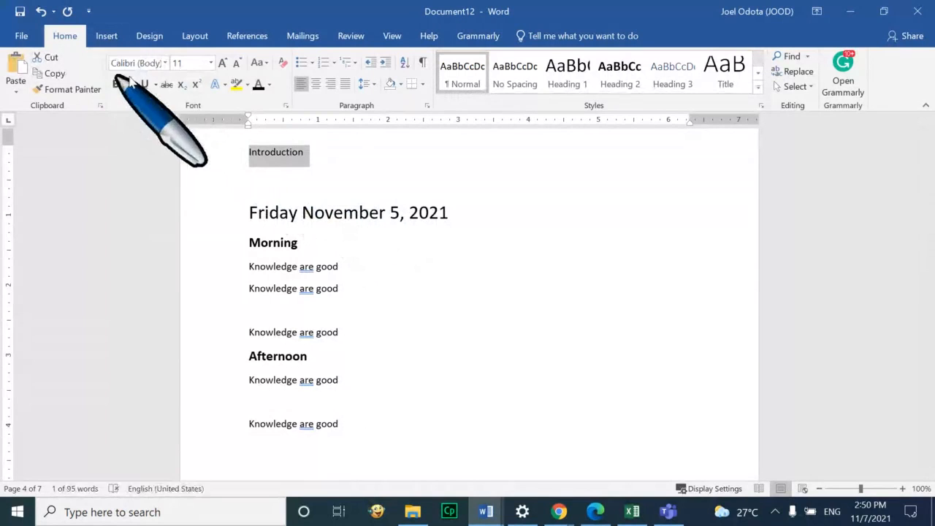
left_click(222, 63)
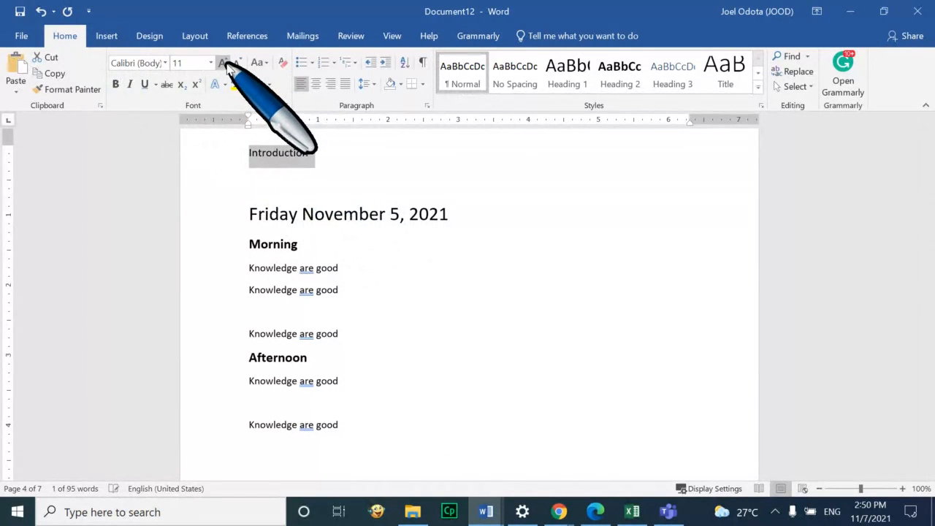
left_click(222, 63)
left_click(222, 63)
left_click(222, 63)
left_click(222, 63)
left_click(222, 63)
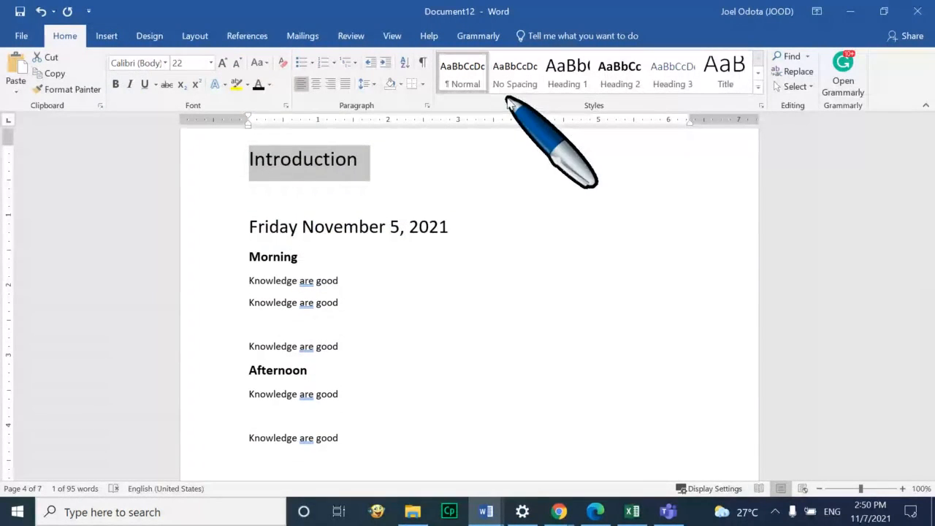
Update the Heading 1 style to match the 22 pt Introduction heading
right_click(561, 73)
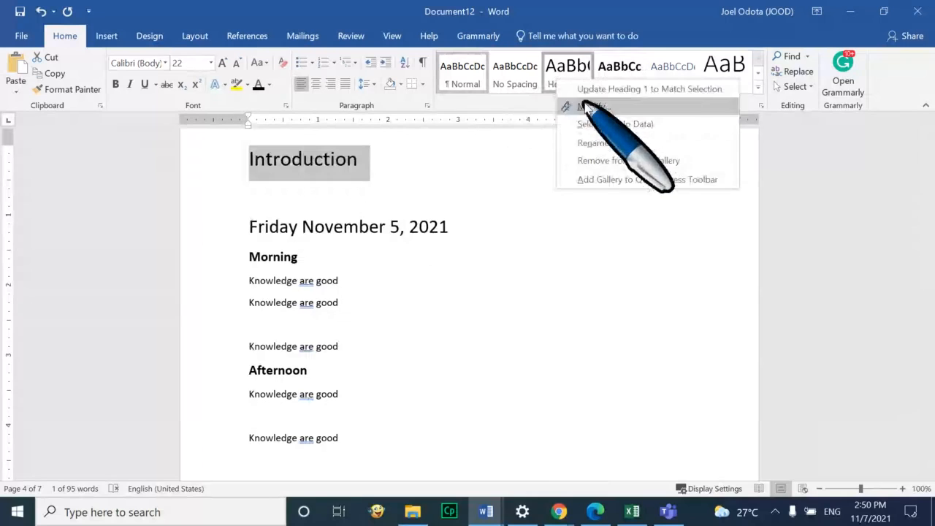
left_click(621, 89)
left_click(453, 235)
scroll(452, 241, "up", 4)
scroll(452, 241, "up", 8)
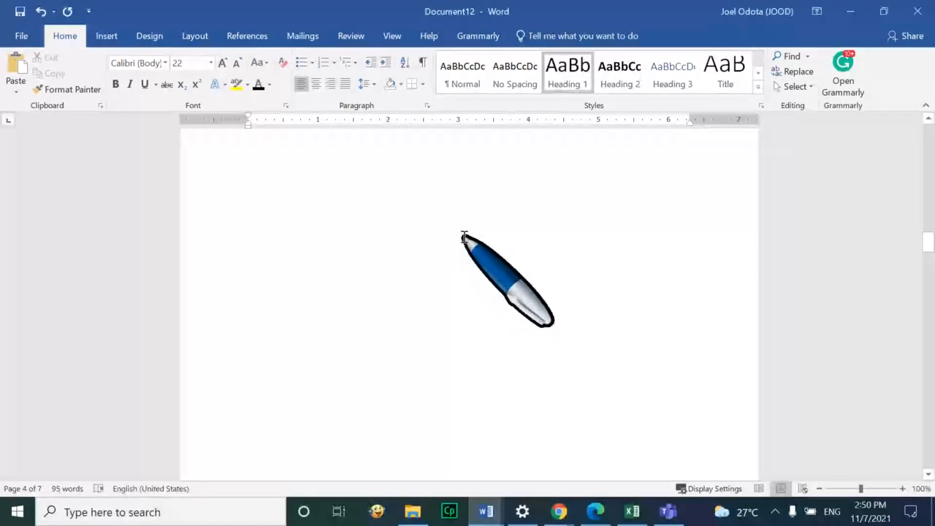
Remove the page numbers from all footers via Insert > Page Number
scroll(472, 242, "up", 10)
scroll(489, 263, "down", 2)
scroll(495, 271, "up", 3)
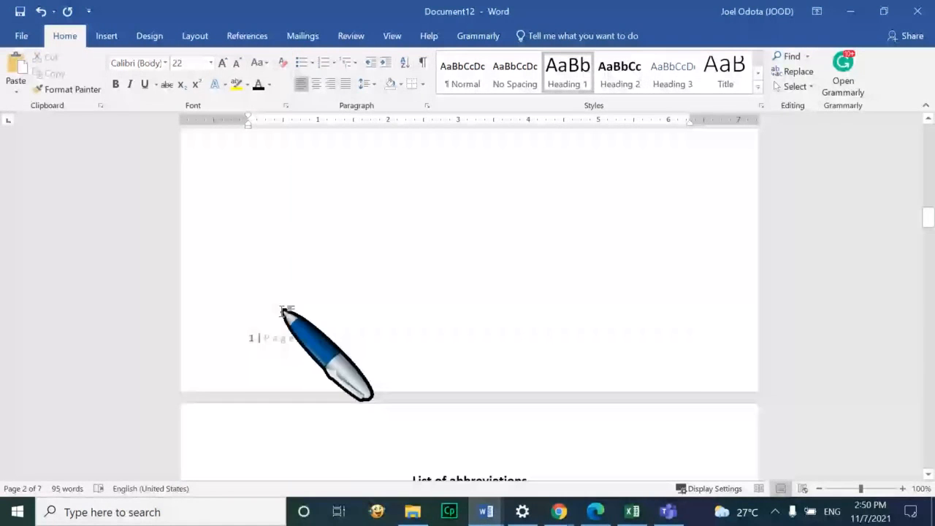
scroll(285, 311, "down", 7)
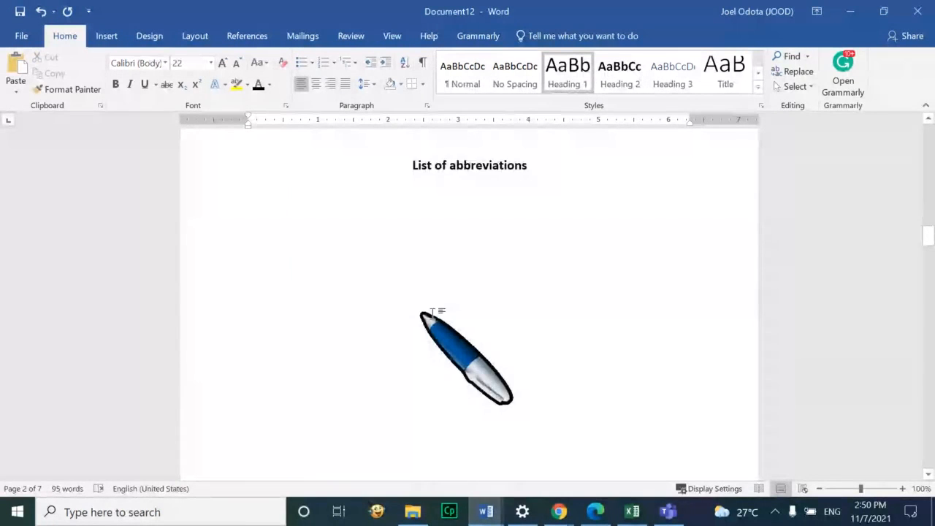
scroll(433, 313, "down", 10)
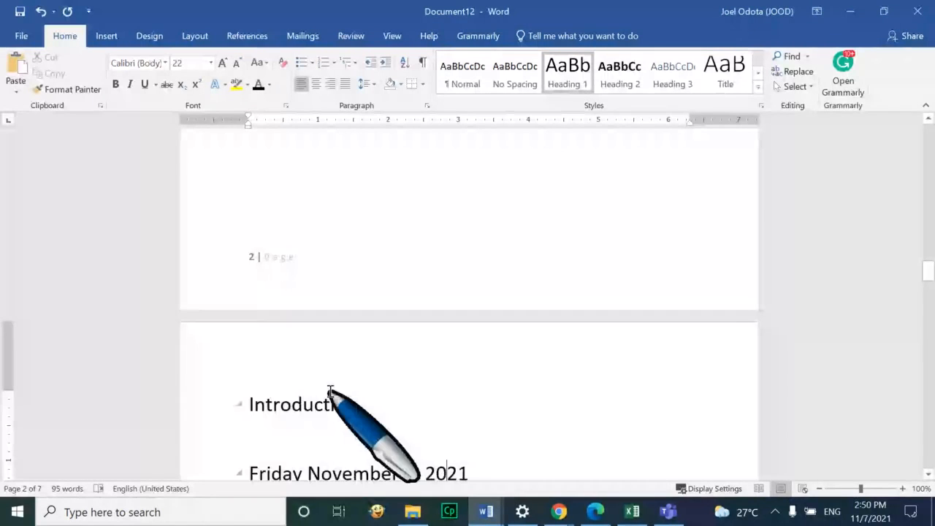
scroll(331, 390, "down", 4)
scroll(365, 313, "down", 4)
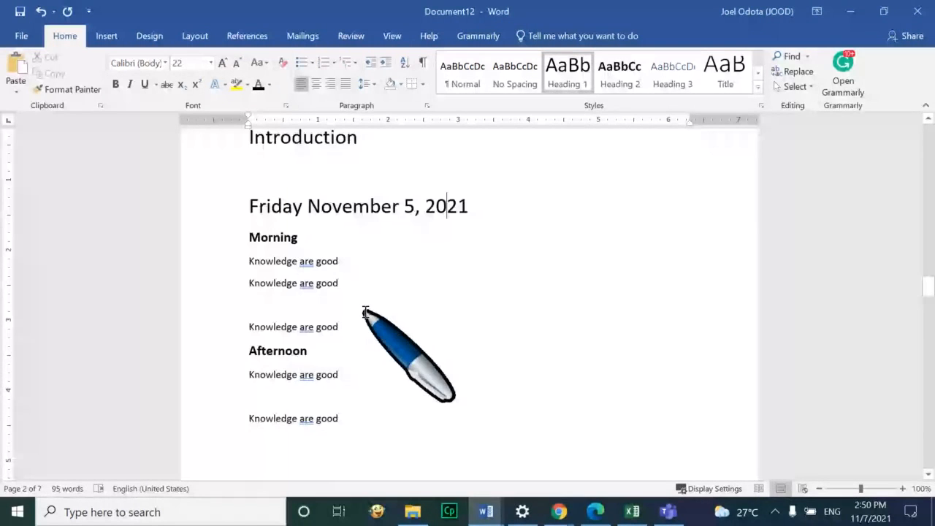
scroll(365, 313, "up", 8)
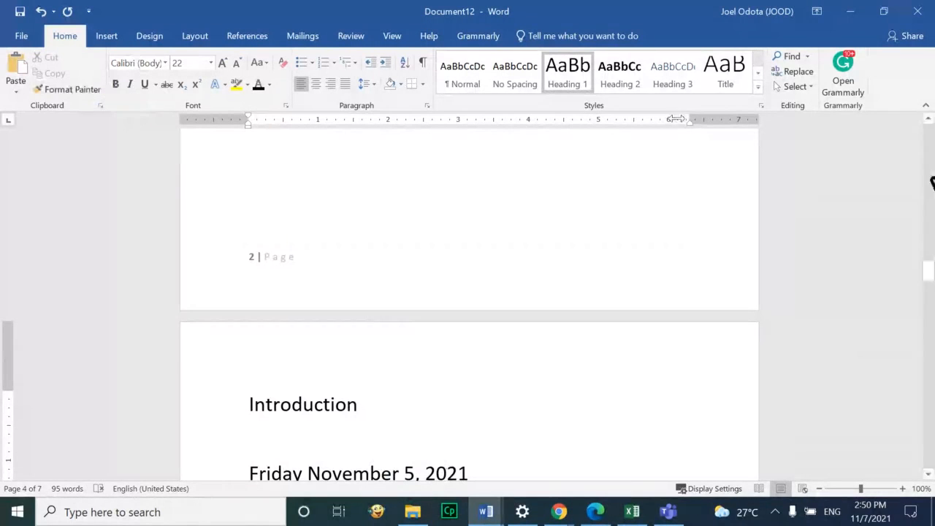
left_click(378, 399)
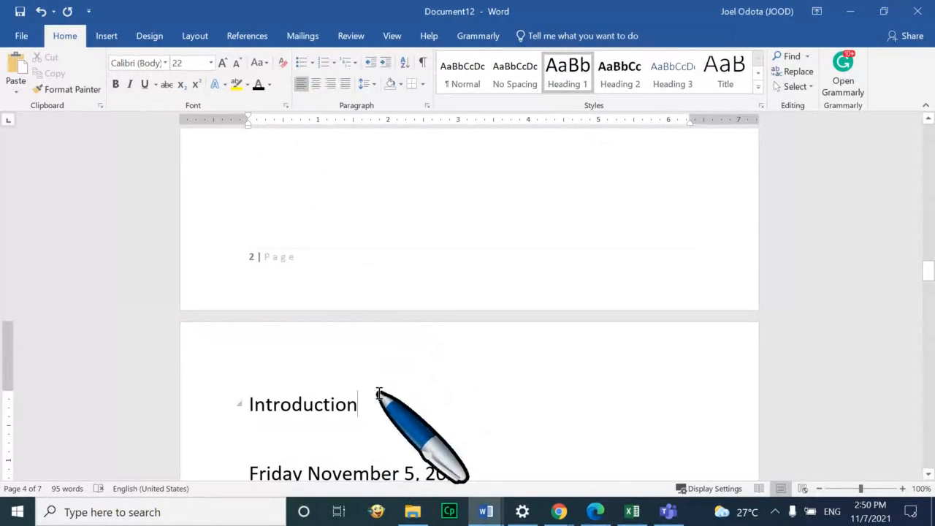
left_click(109, 38)
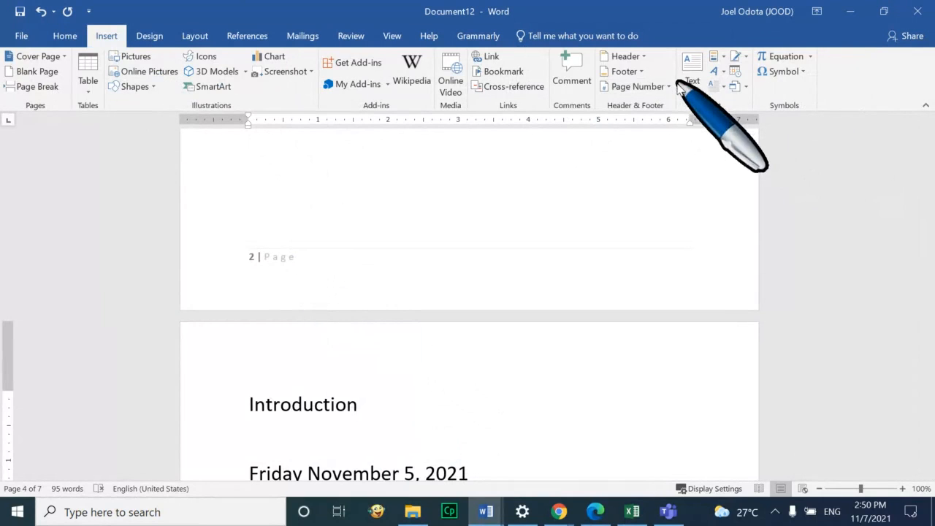
left_click(658, 86)
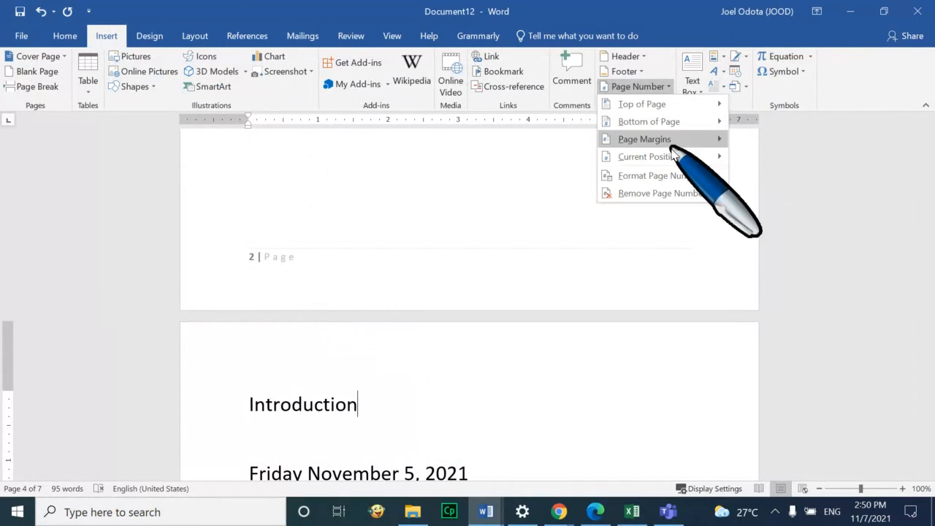
left_click(679, 194)
Check the pages without numbers and return to the Introduction heading
scroll(616, 209, "down", 5)
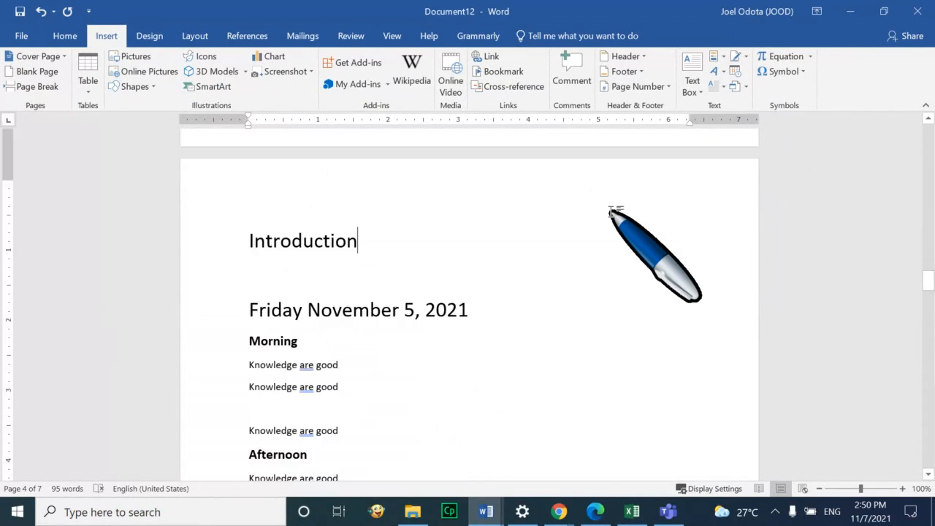
scroll(611, 211, "up", 5)
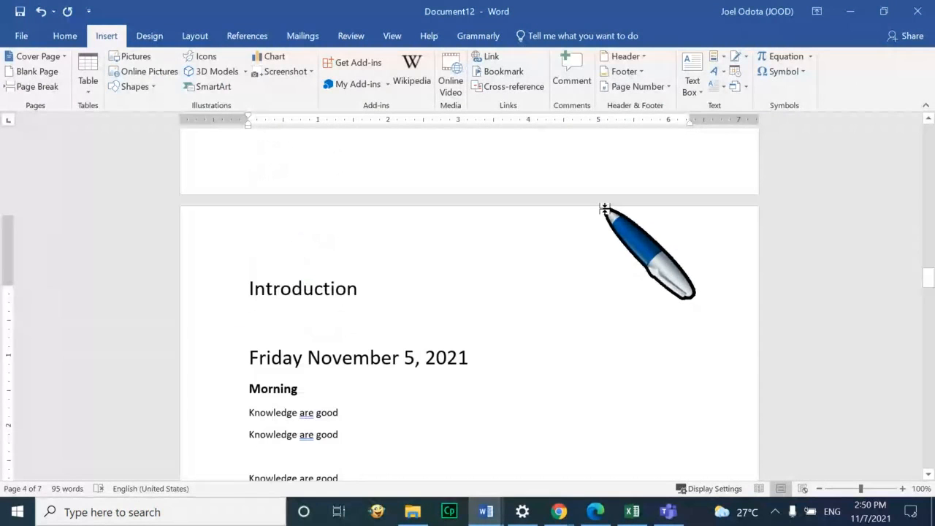
scroll(605, 209, "up", 5)
scroll(606, 209, "up", 5)
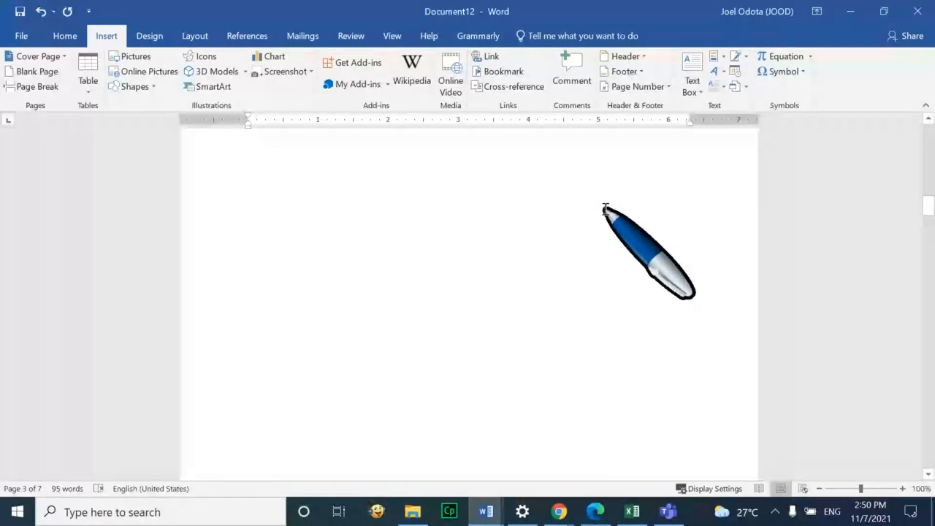
scroll(607, 362, "down", 3)
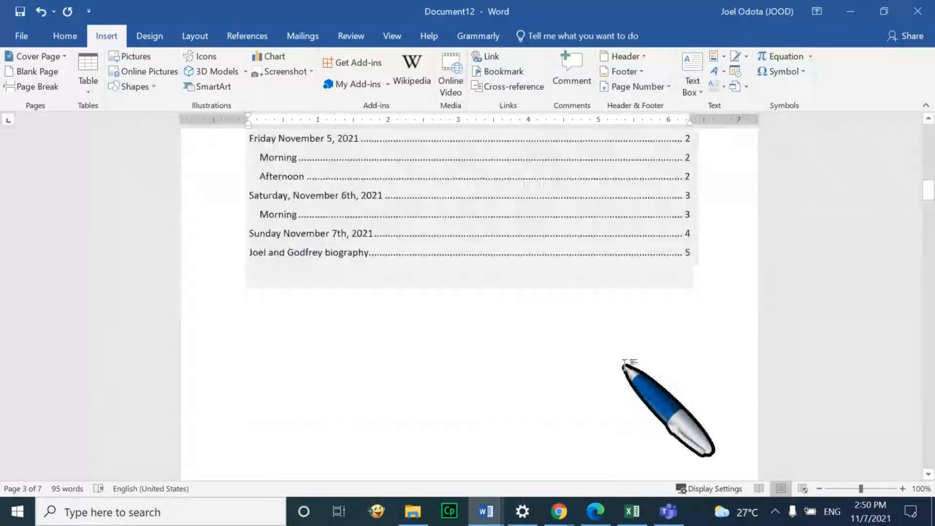
scroll(625, 364, "down", 3)
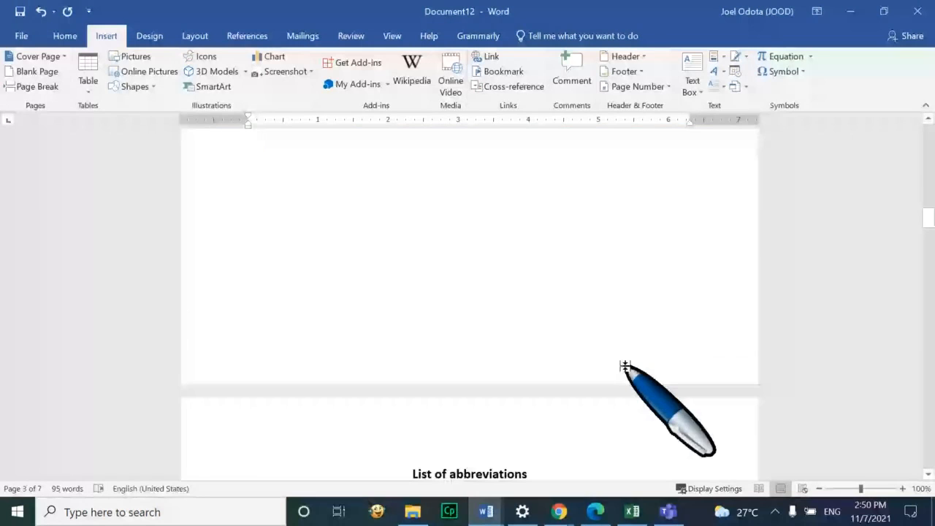
scroll(625, 365, "down", 10)
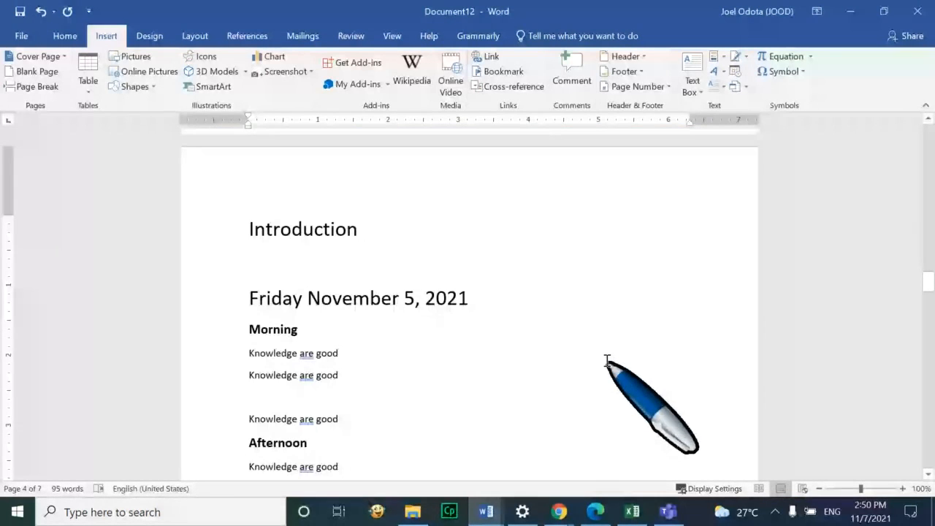
left_click(283, 246)
scroll(358, 228, "up", 5)
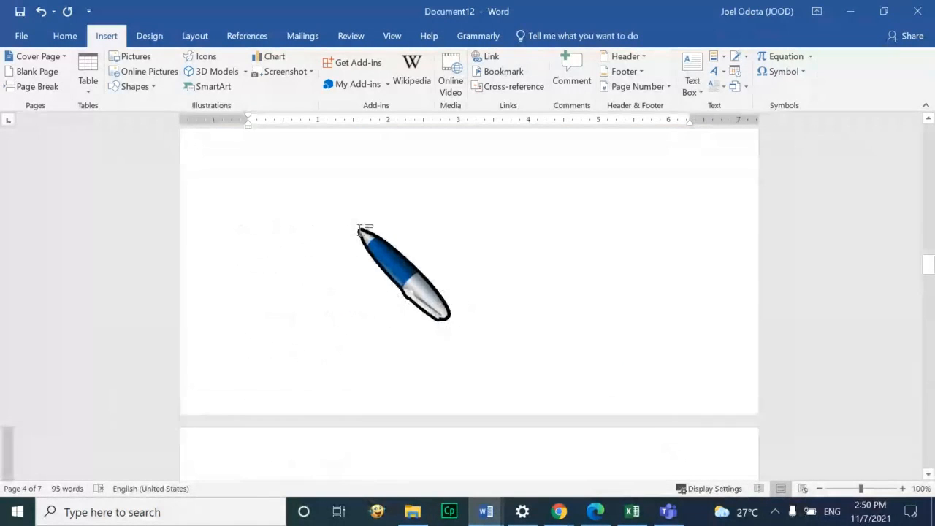
scroll(359, 228, "down", 3)
scroll(375, 243, "down", 1)
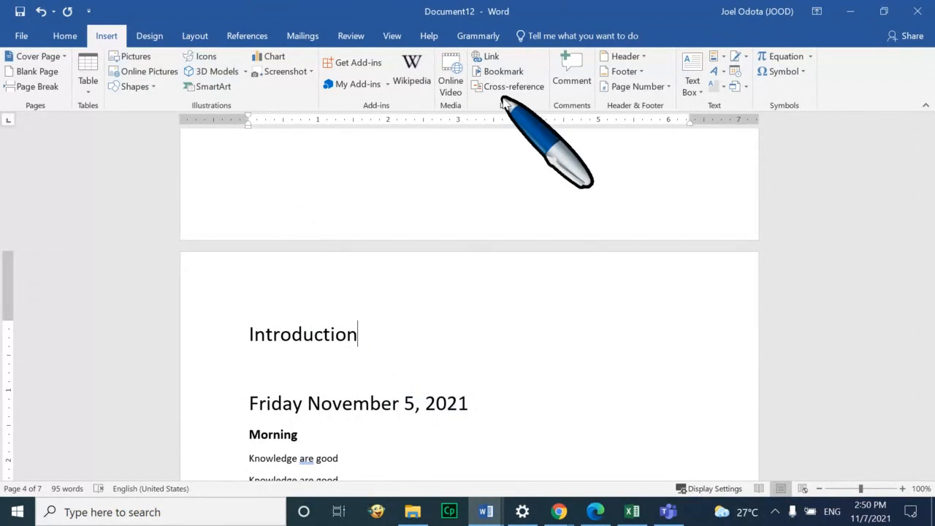
Add Accent Bar 1 '1 | Page' numbers at the bottom of every page and close the footer
left_click(673, 88)
mouse_move(688, 135)
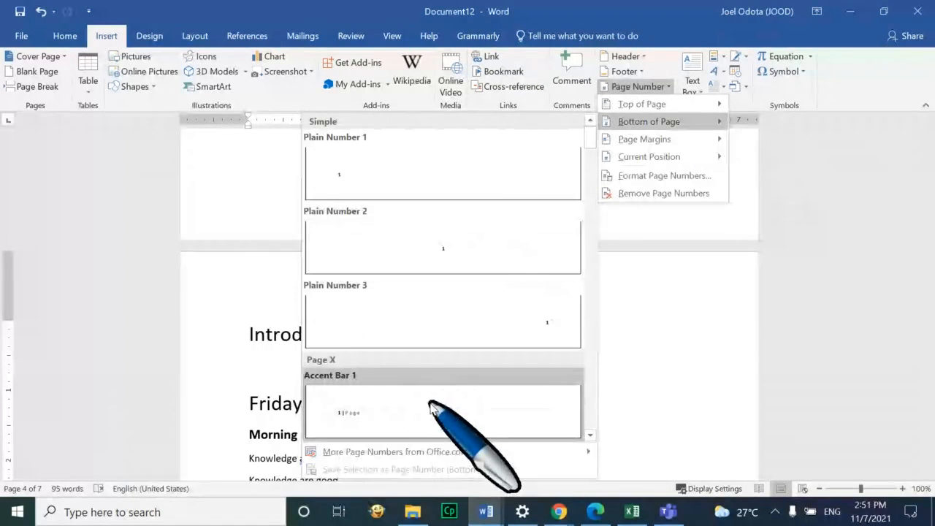
left_click(432, 411)
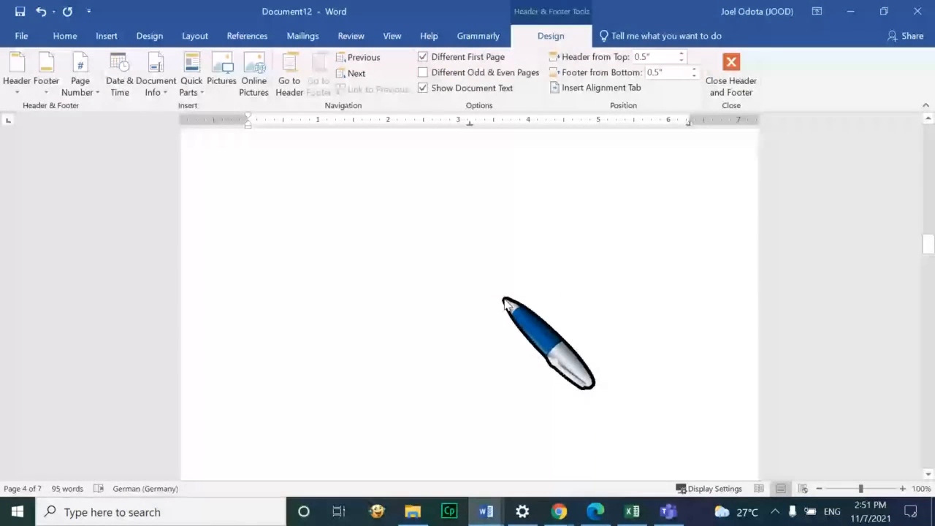
double_click(384, 431)
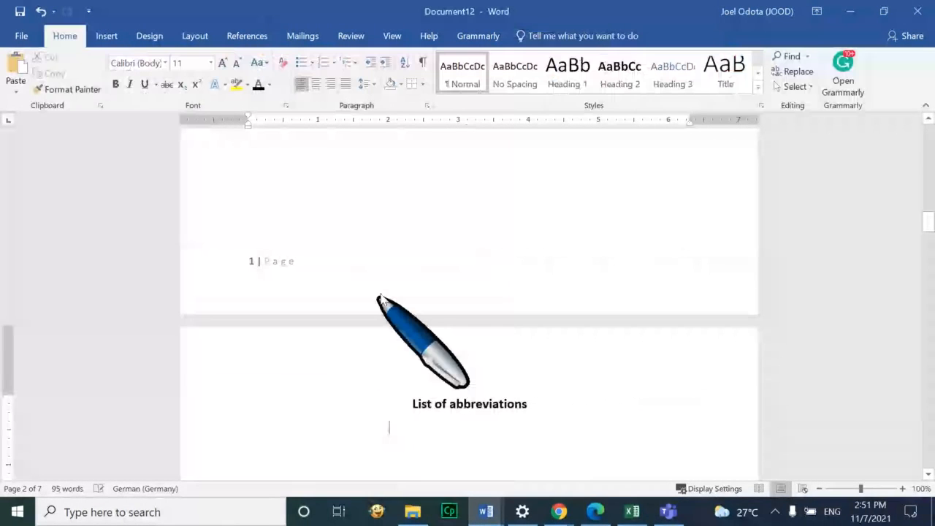
Scroll through the document to check the new page numbers
scroll(427, 319, "up", 1)
scroll(429, 322, "down", 2)
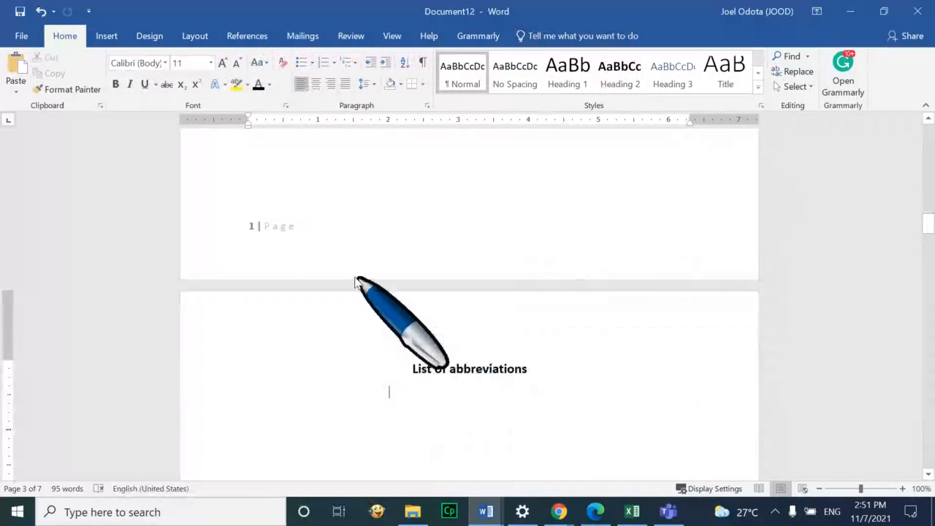
scroll(429, 267, "up", 2)
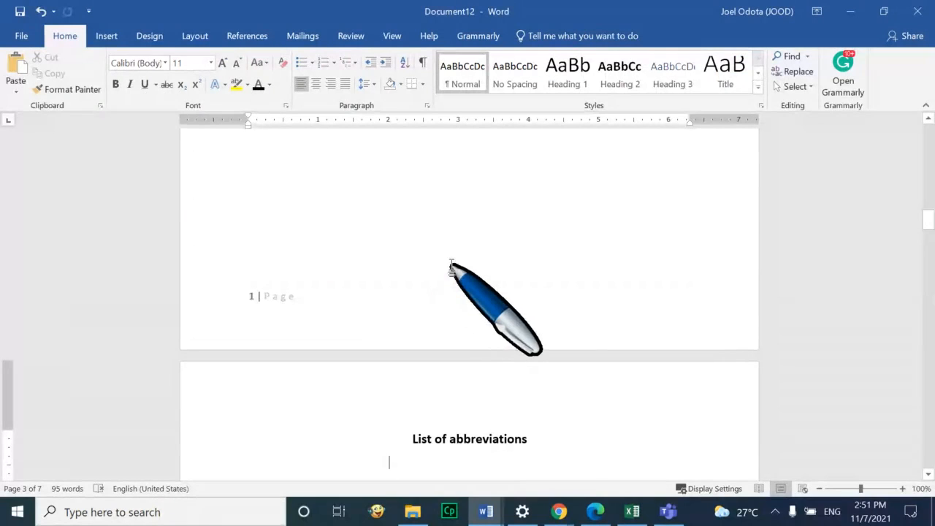
scroll(475, 263, "up", 5)
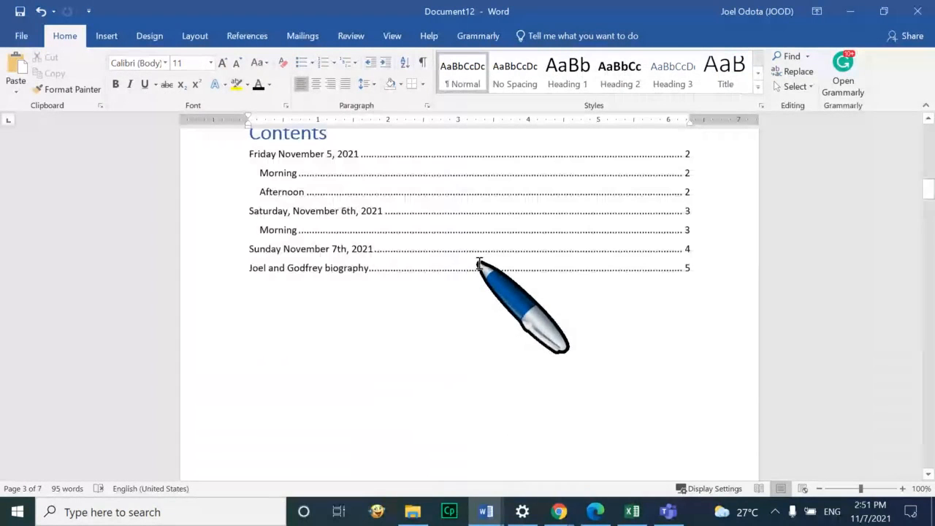
scroll(479, 264, "up", 1)
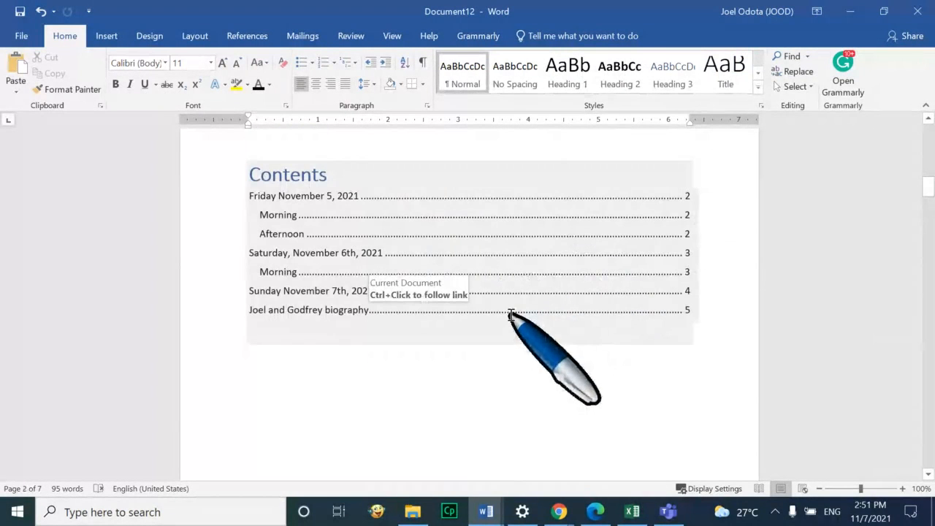
scroll(512, 315, "down", 6)
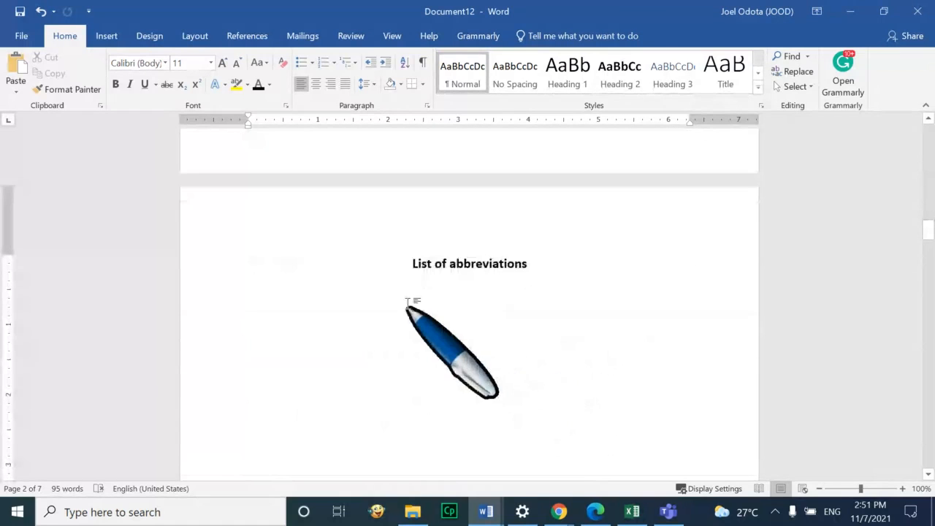
scroll(488, 287, "down", 10)
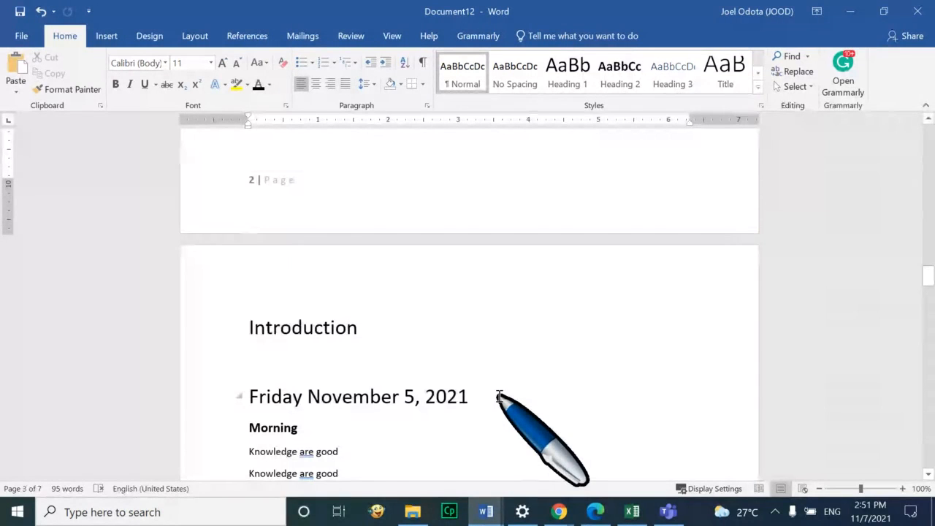
scroll(443, 277, "up", 5)
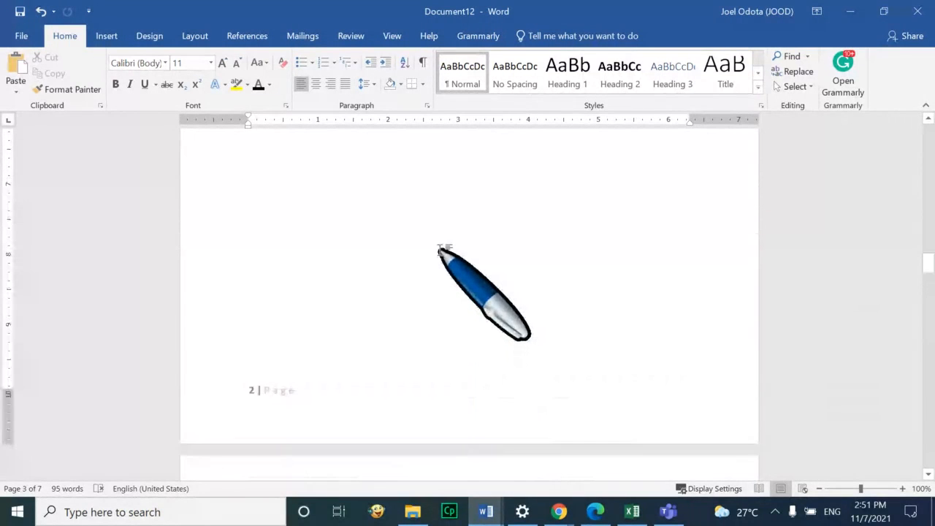
scroll(442, 250, "up", 7)
scroll(440, 250, "up", 4)
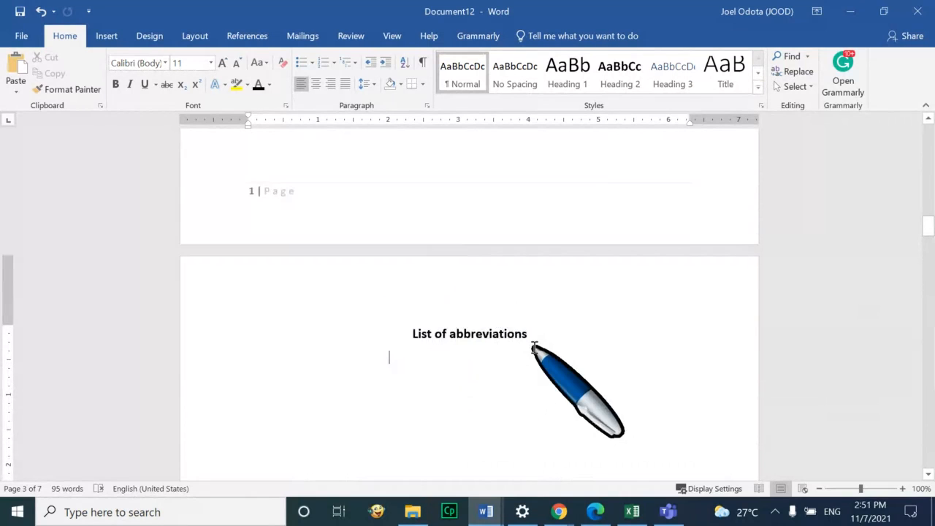
scroll(534, 336, "down", 8)
scroll(538, 315, "down", 10)
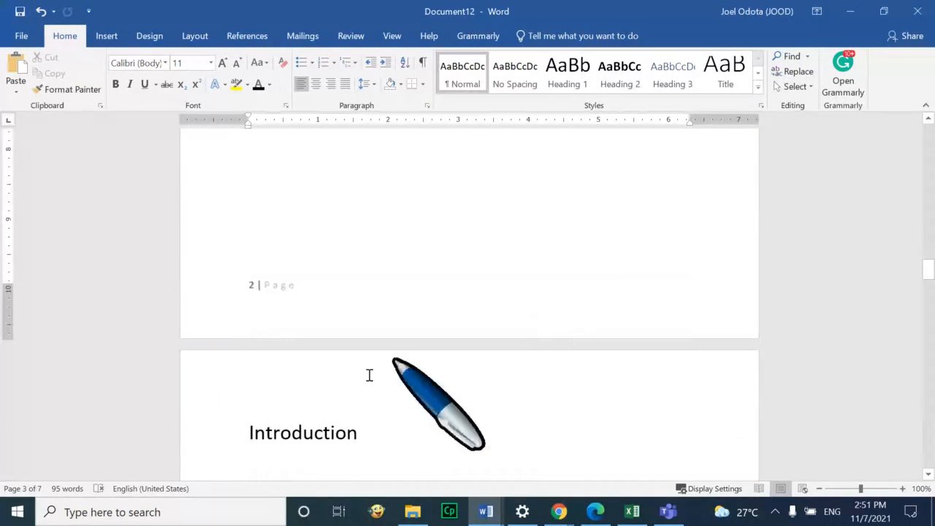
left_click(251, 432)
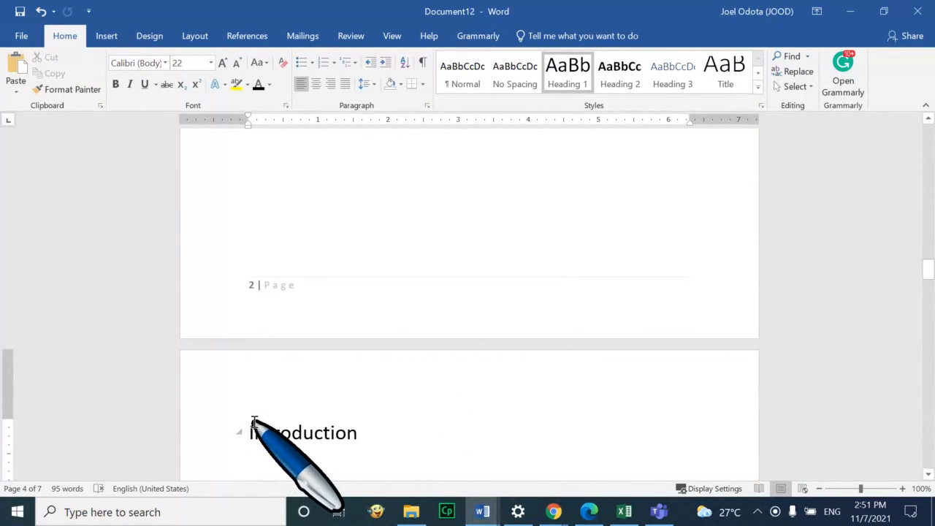
left_click(107, 37)
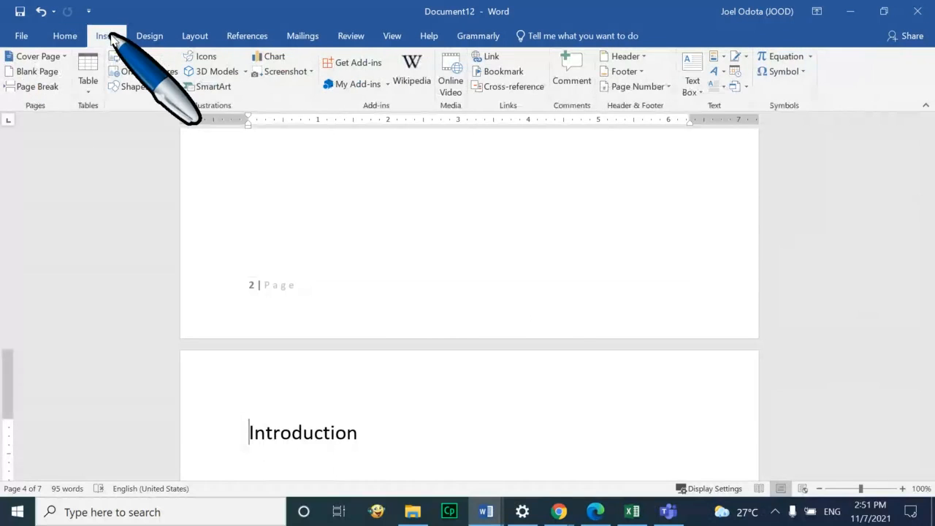
left_click(45, 87)
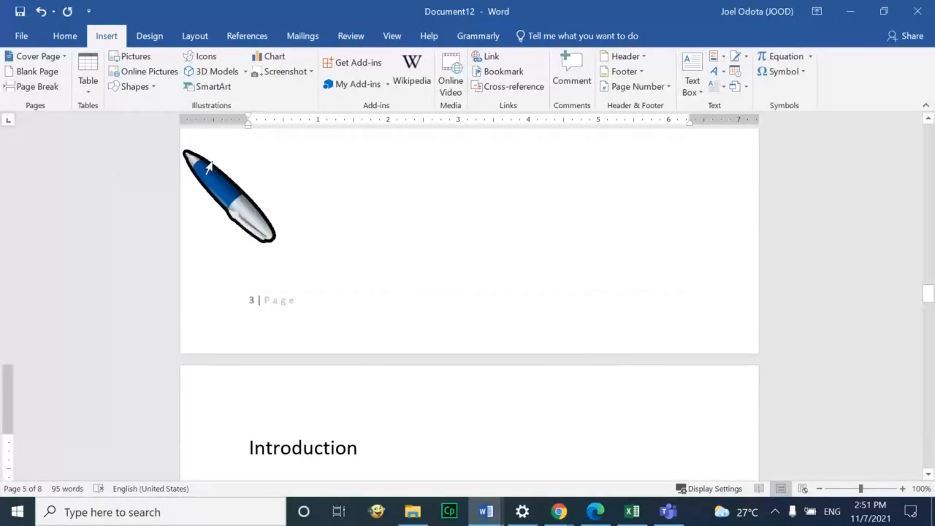
scroll(512, 296, "down", 3)
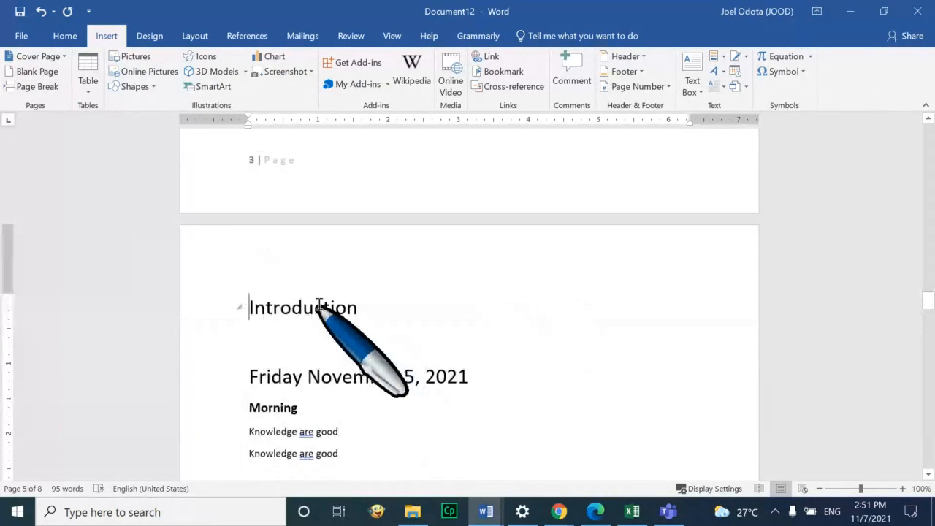
scroll(319, 306, "up", 3)
scroll(321, 300, "up", 15)
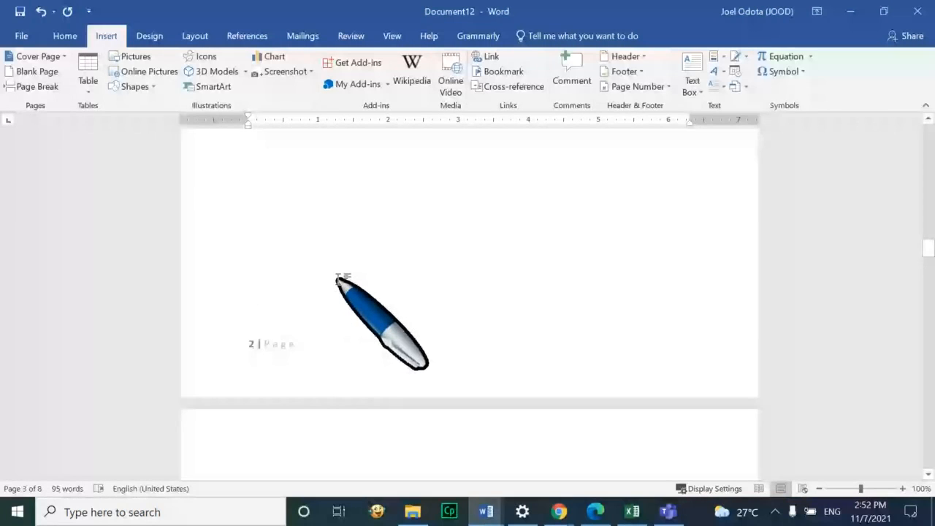
scroll(339, 282, "down", 3)
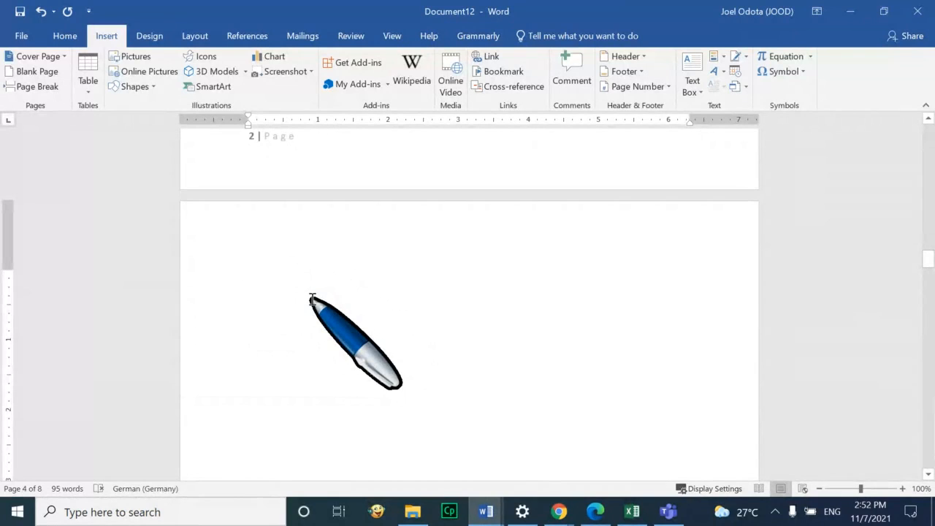
key("ctrl+z")
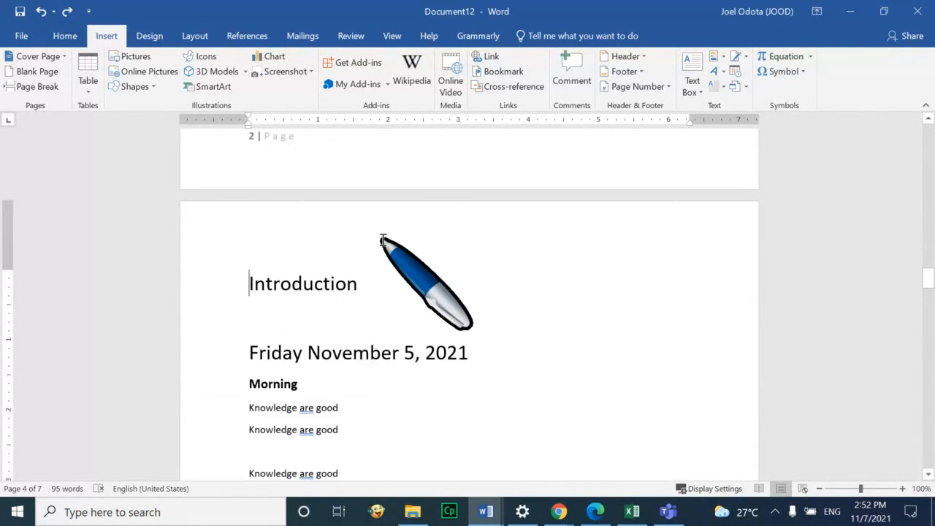
scroll(382, 237, "up", 9)
scroll(382, 240, "up", 5)
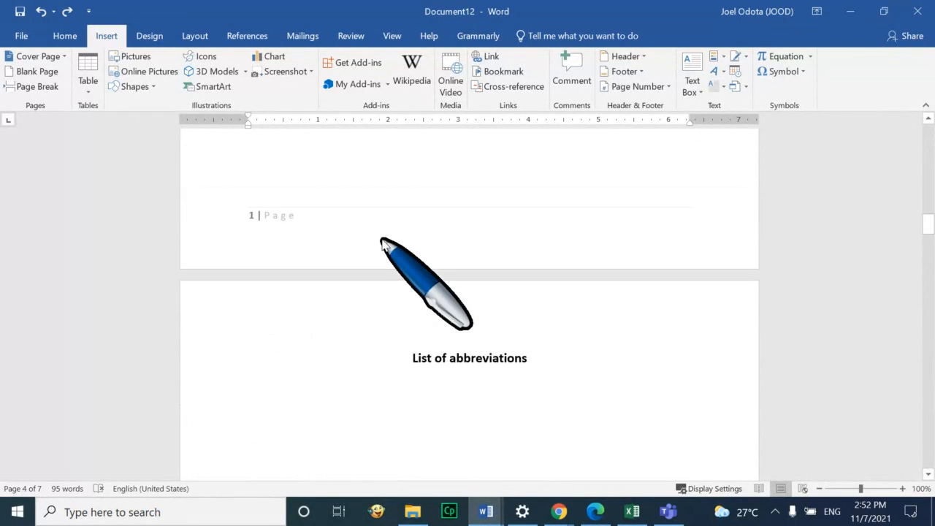
Insert a page break after 'List of abbreviations'
left_click(531, 363)
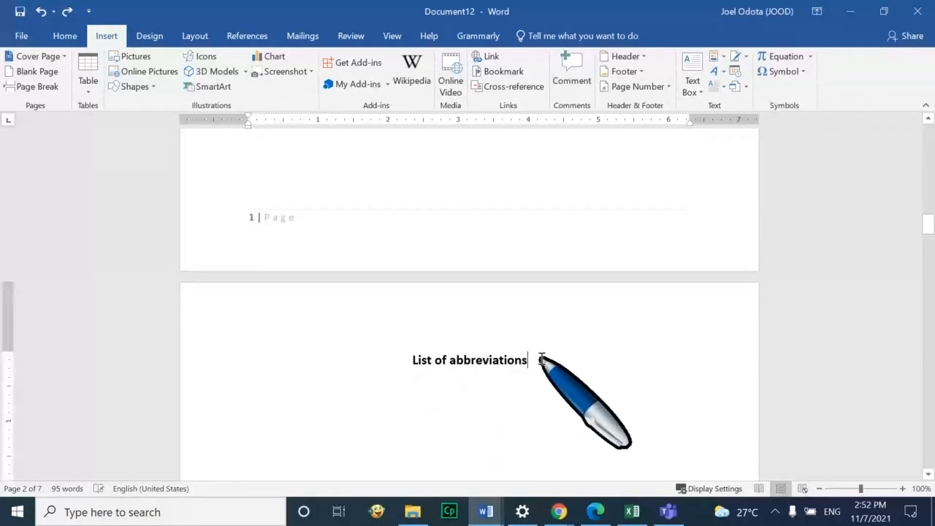
left_click(35, 86)
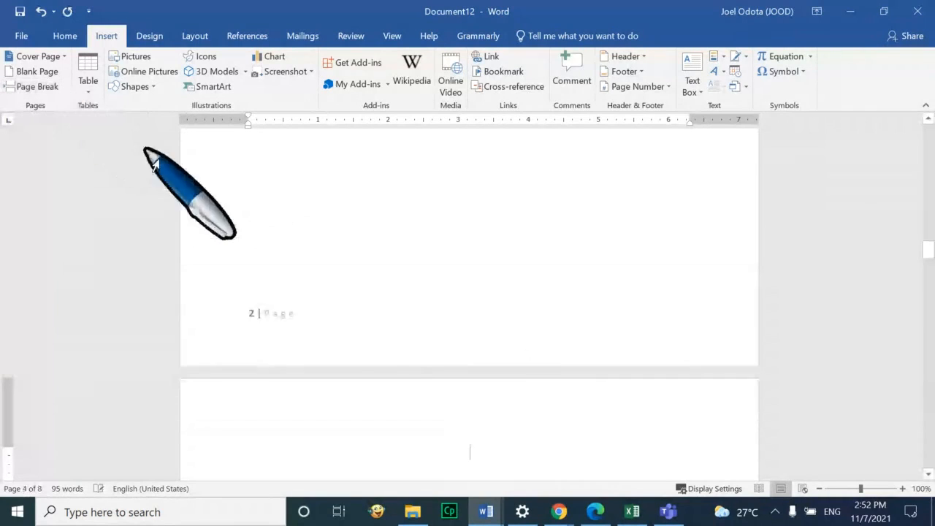
scroll(370, 285, "down", 5)
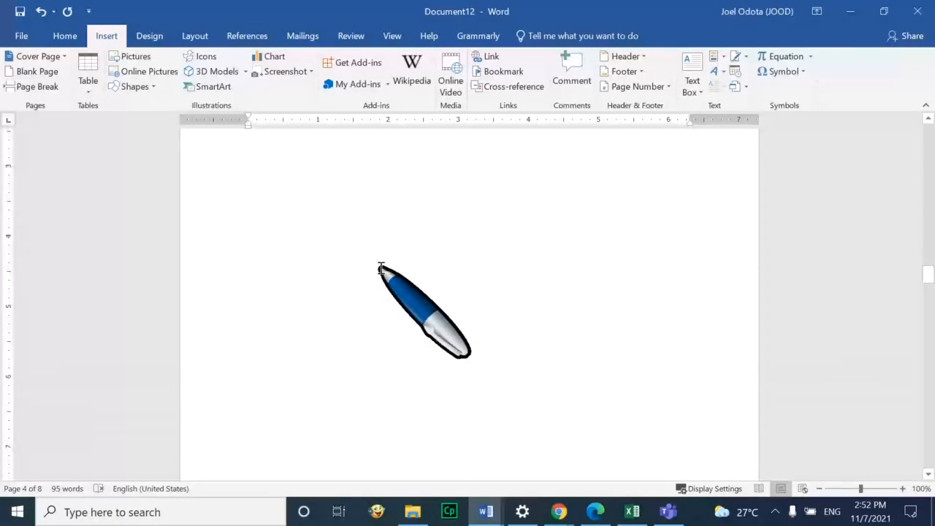
scroll(385, 265, "down", 8)
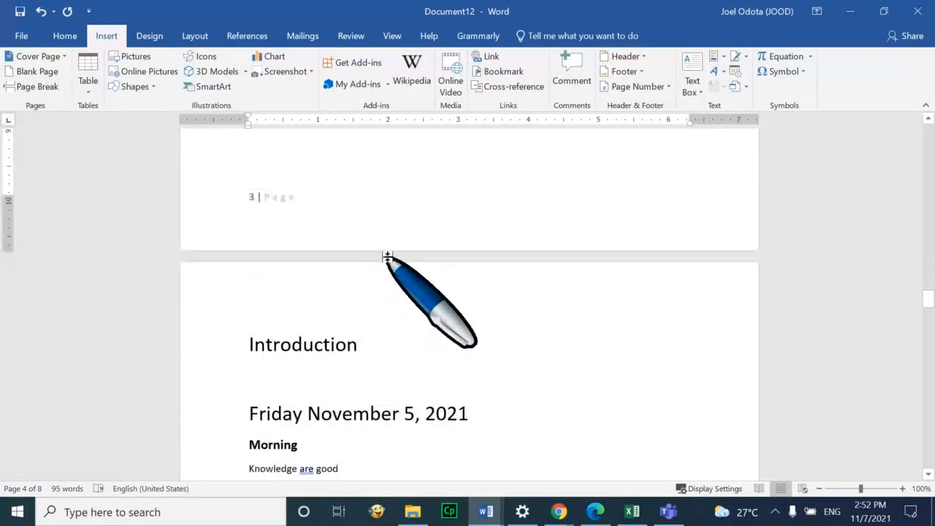
scroll(388, 256, "up", 3)
scroll(475, 241, "up", 10)
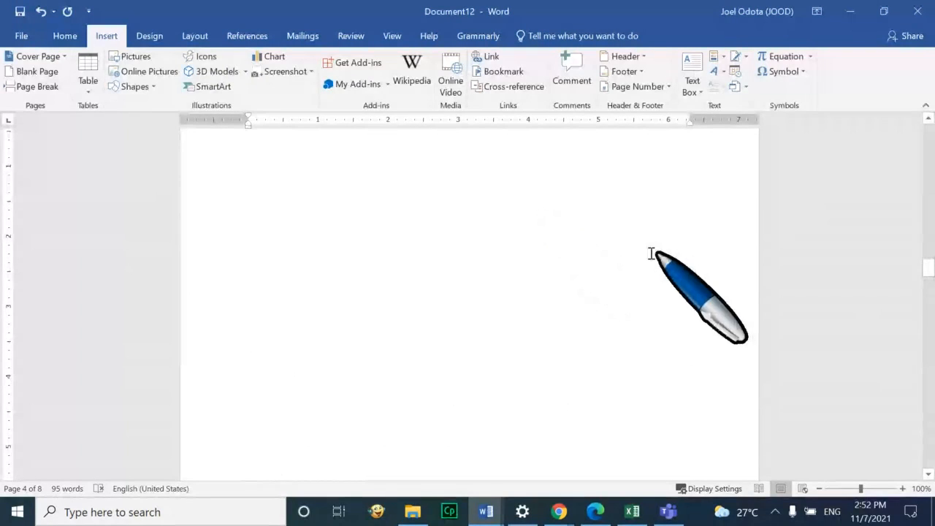
scroll(633, 257, "up", 1)
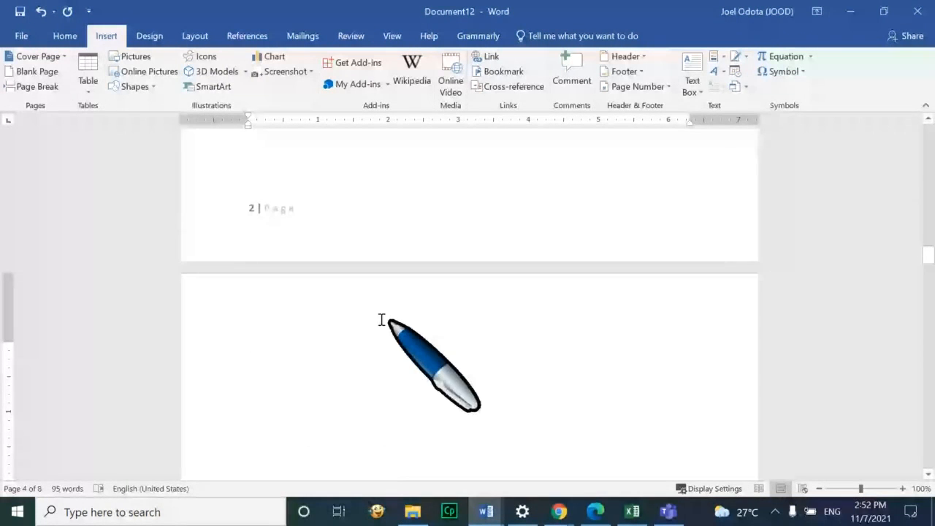
Delete the selected stray content and place the cursor at the top of the blank page
left_click_drag(506, 335, 516, 370)
scroll(528, 398, "down", 12)
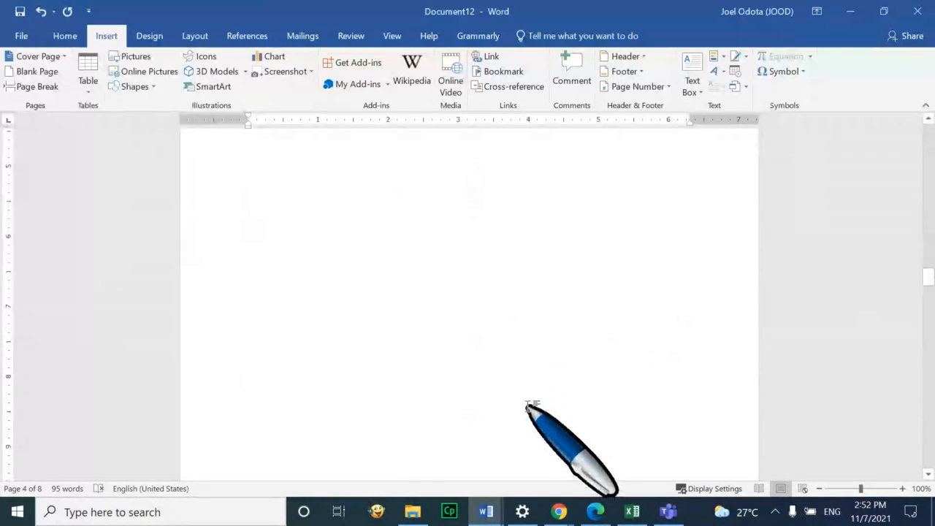
scroll(524, 406, "down", 1)
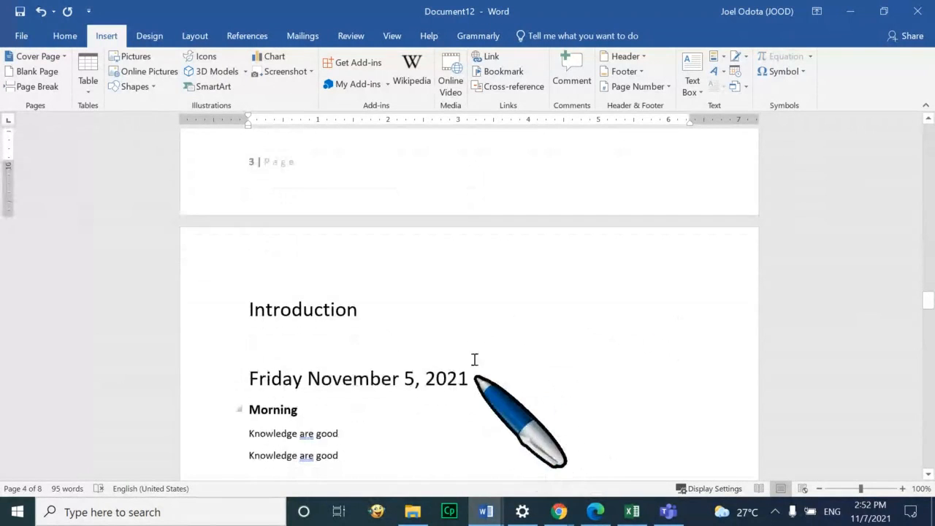
scroll(476, 358, "up", 4)
scroll(504, 210, "up", 12)
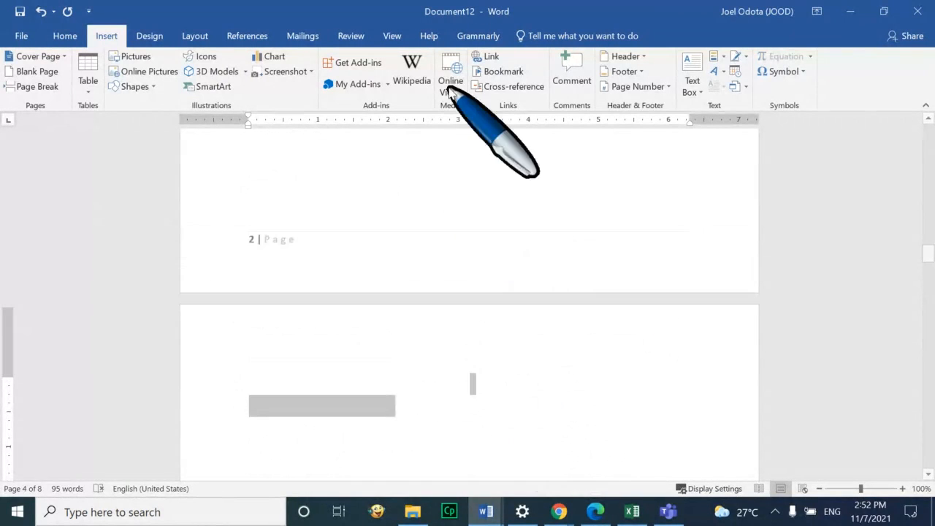
scroll(450, 86, "up", 1)
key("Delete")
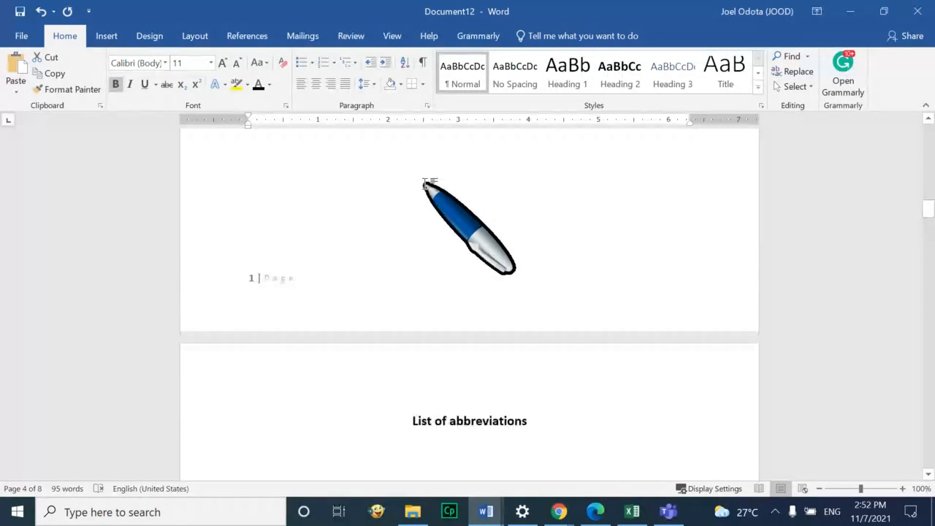
scroll(426, 184, "down", 16)
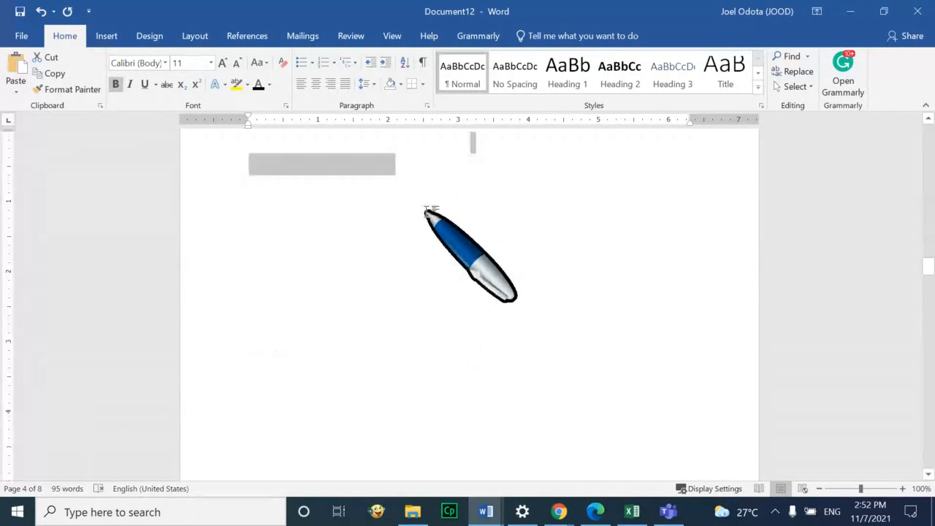
left_click(439, 235)
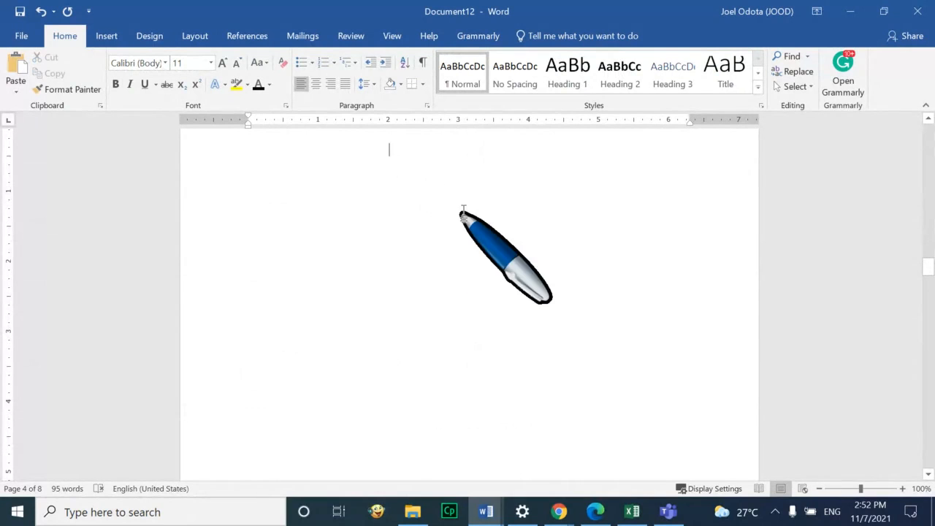
scroll(465, 212, "up", 5)
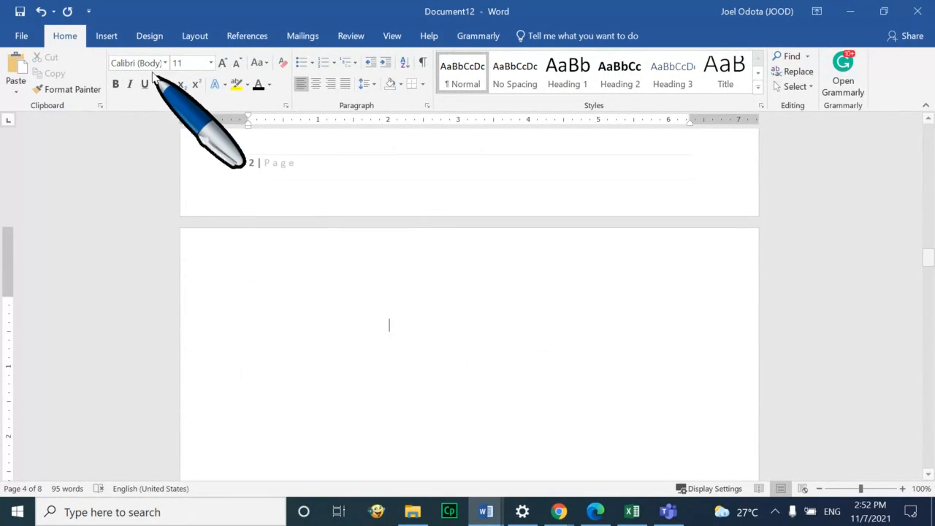
Remove the existing footer page numbers from the document
left_click(106, 36)
scroll(463, 223, "up", 3)
scroll(463, 223, "up", 3)
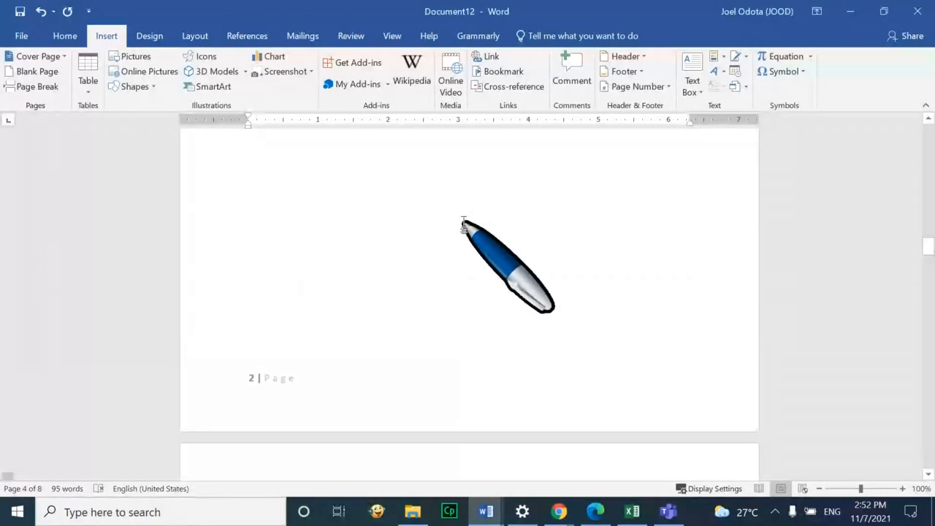
scroll(297, 170, "down", 5)
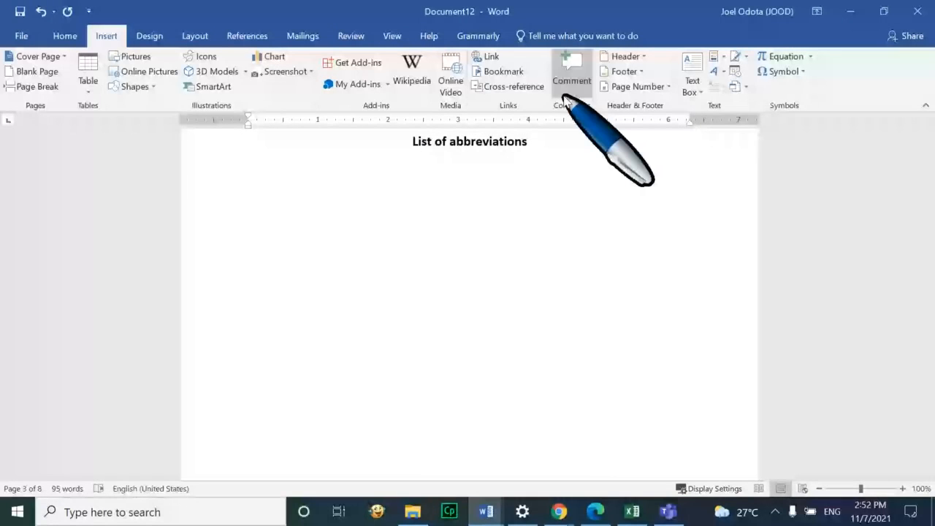
left_click(671, 86)
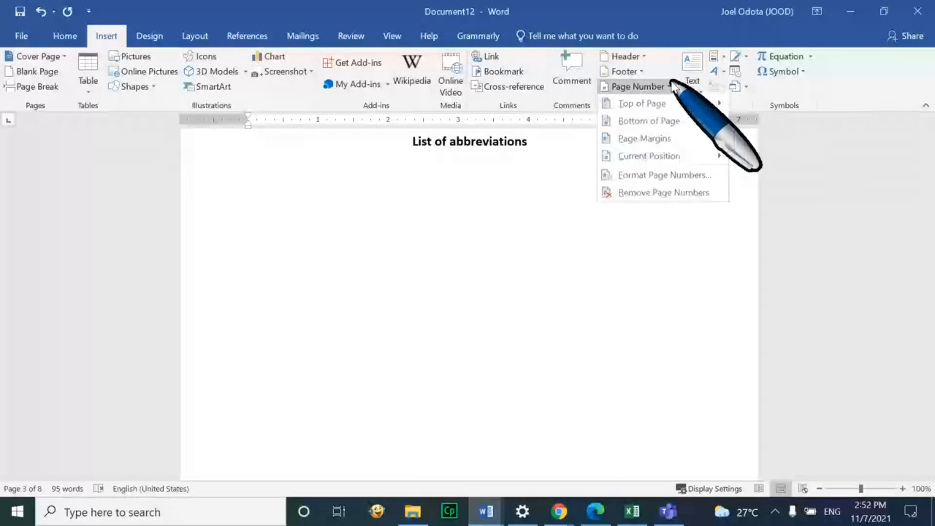
left_click(663, 193)
Insert a Plain Number 1 page number at the top of each page
scroll(635, 220, "down", 1)
scroll(570, 278, "down", 5)
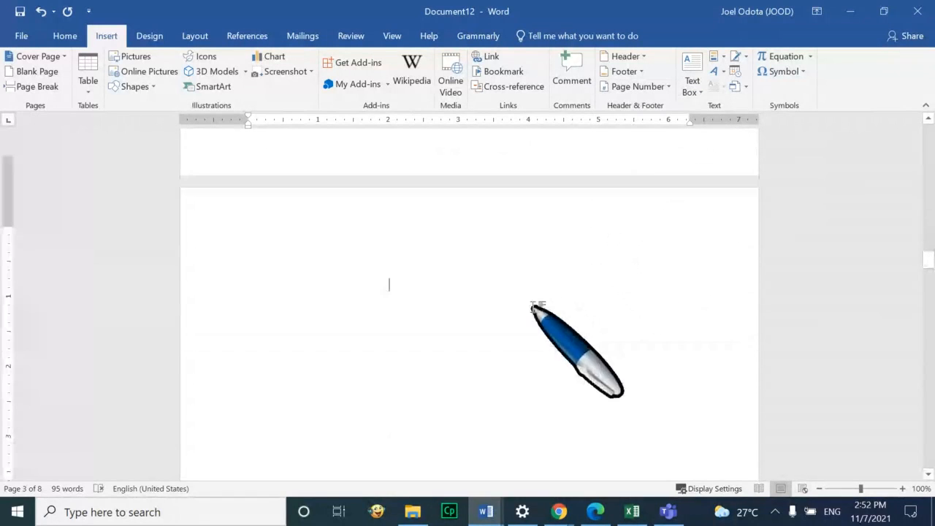
scroll(439, 299, "down", 8)
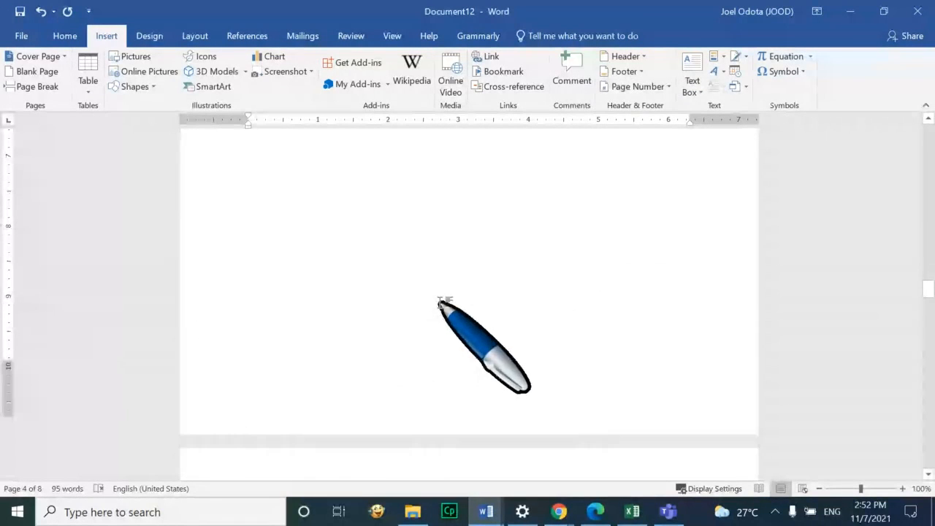
scroll(410, 277, "up", 5)
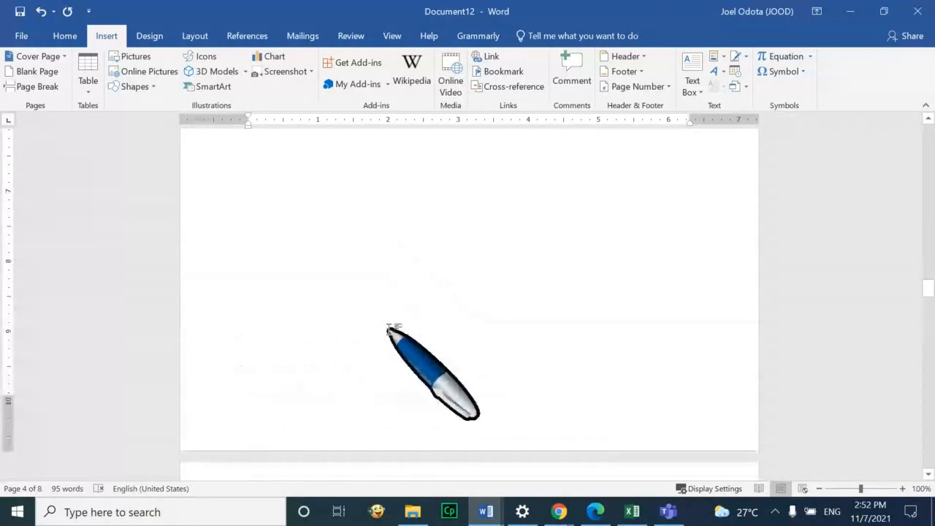
scroll(398, 271, "up", 5)
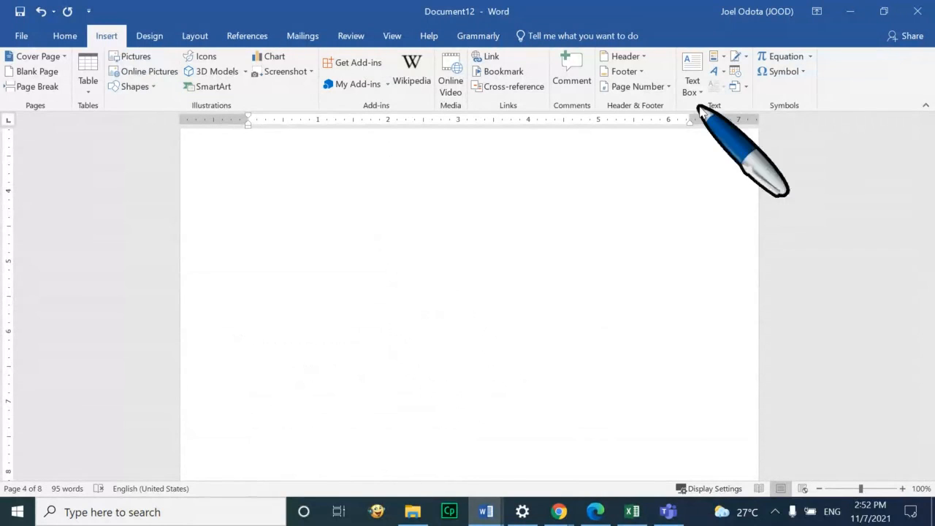
left_click(671, 89)
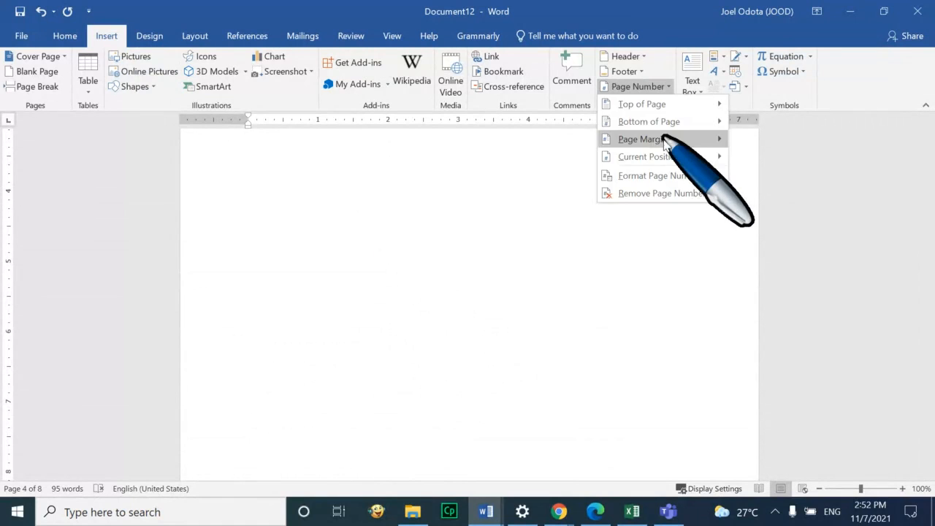
mouse_move(673, 106)
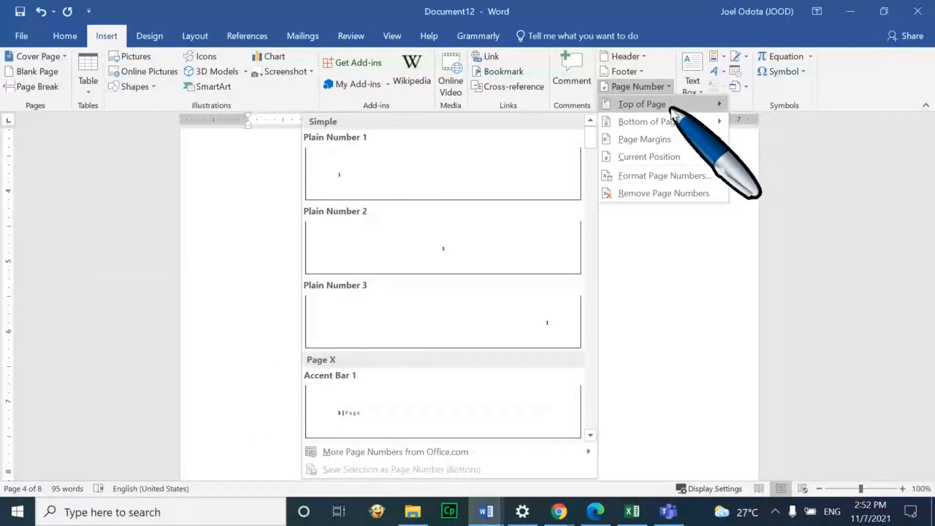
left_click(482, 160)
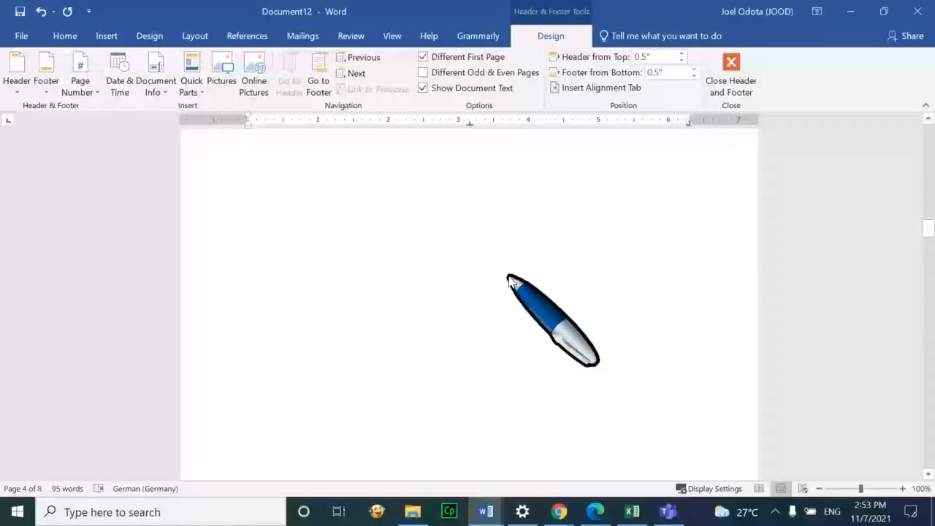
Scroll through the pages to check the new header page numbers
scroll(509, 280, "up", 5)
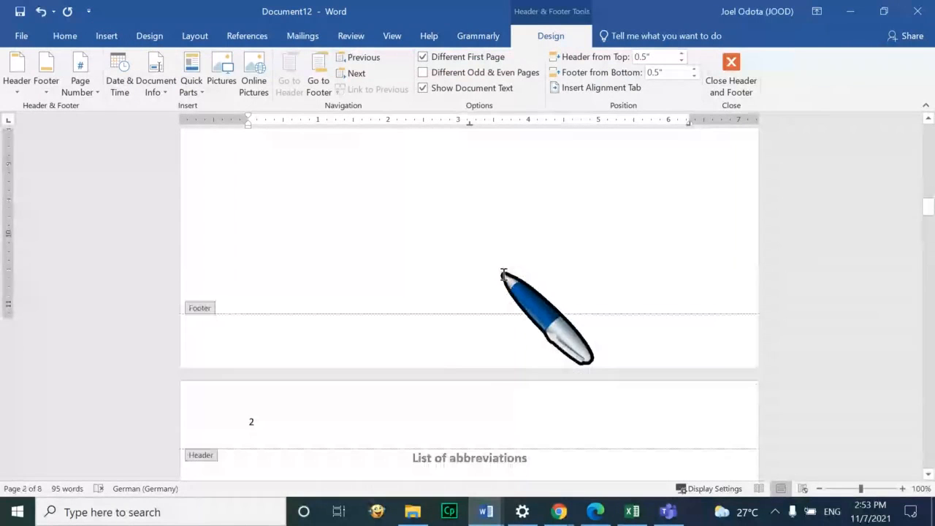
scroll(502, 275, "down", 6)
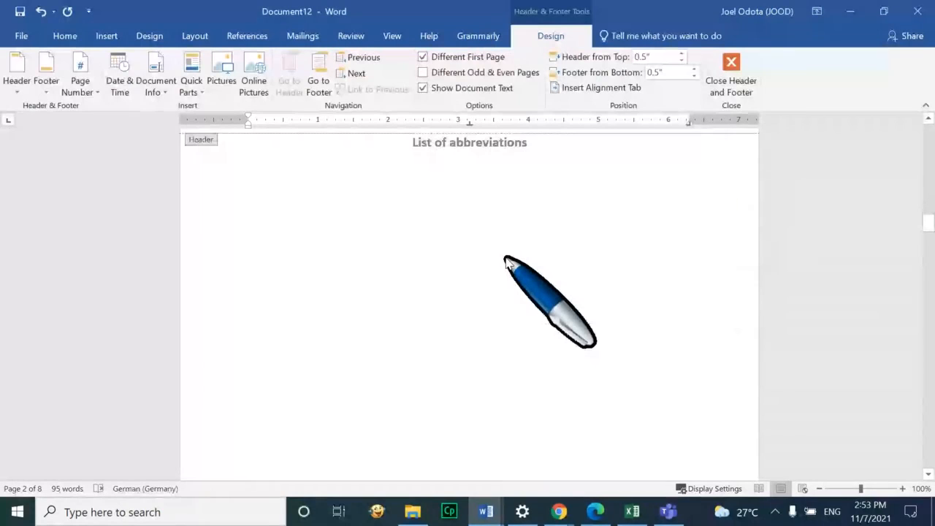
scroll(507, 261, "down", 3)
scroll(510, 257, "up", 3)
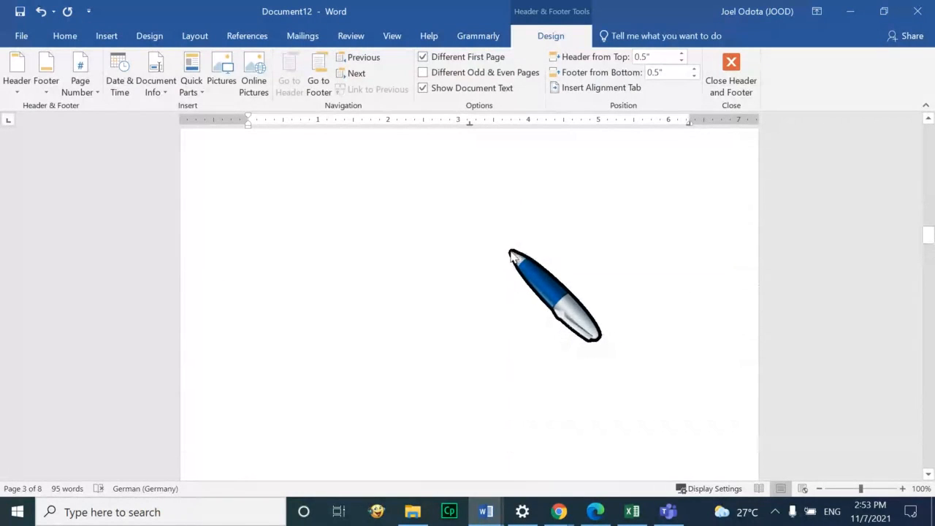
scroll(511, 252, "down", 4)
scroll(512, 252, "up", 6)
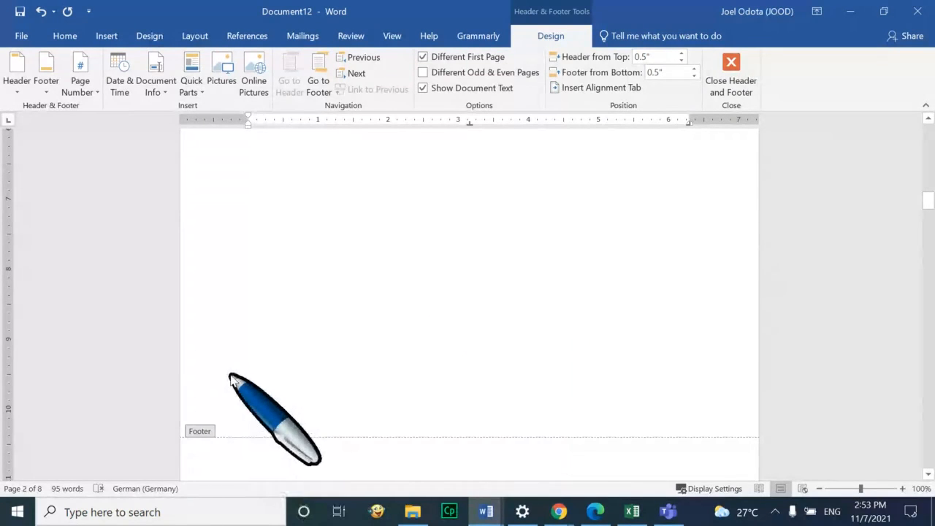
scroll(245, 358, "up", 1)
scroll(245, 358, "up", 11)
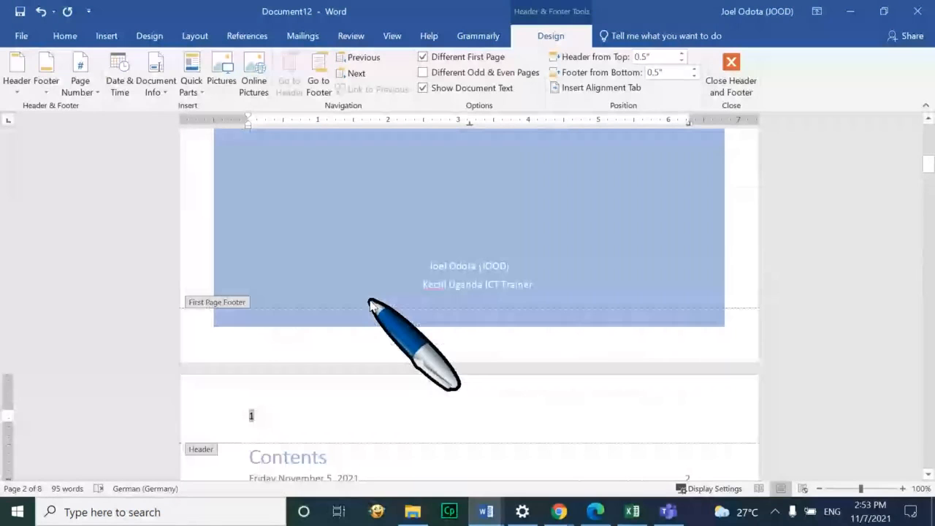
scroll(388, 311, "down", 3)
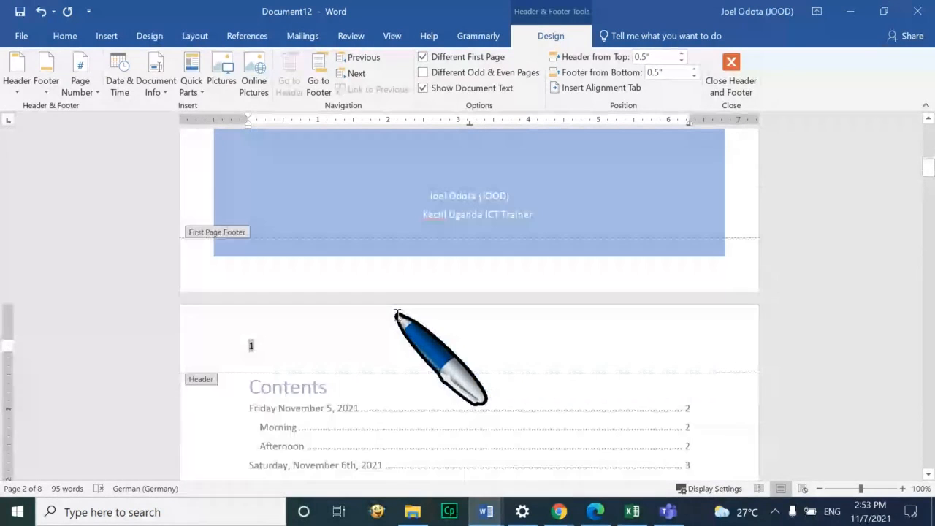
Change the Contents page header number to 1 and review the following pages
left_click(253, 348)
type("1")
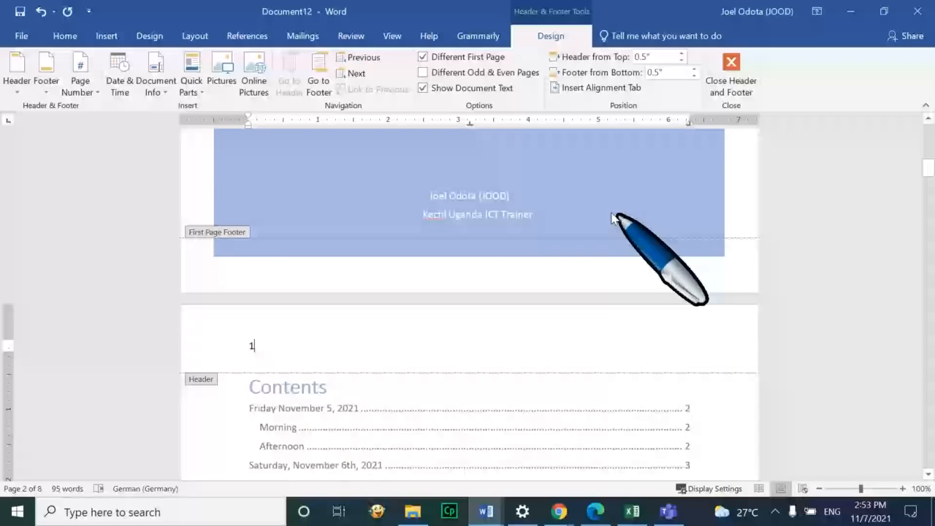
left_click(65, 36)
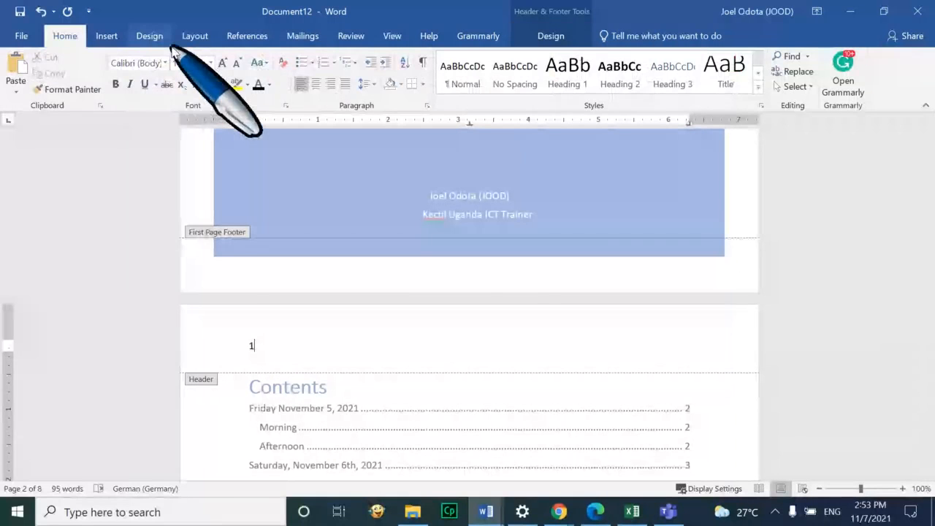
left_click(197, 38)
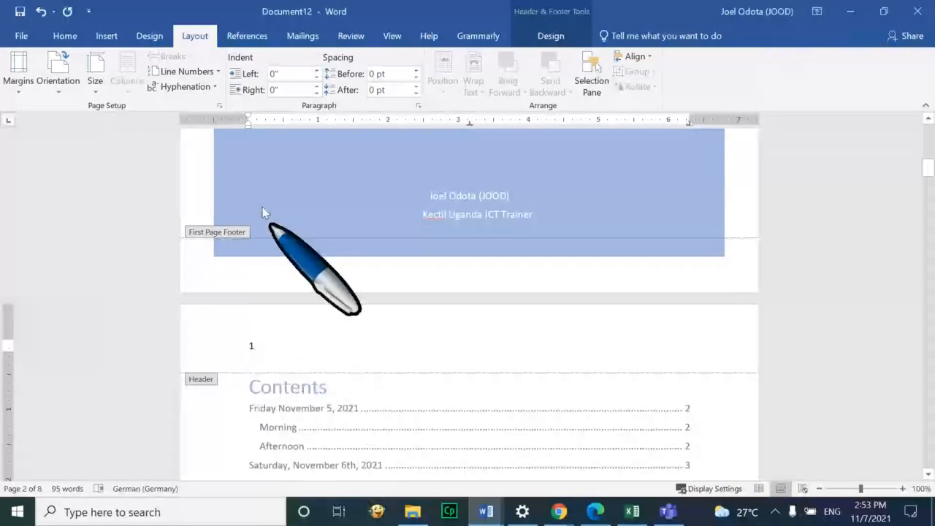
left_click(65, 36)
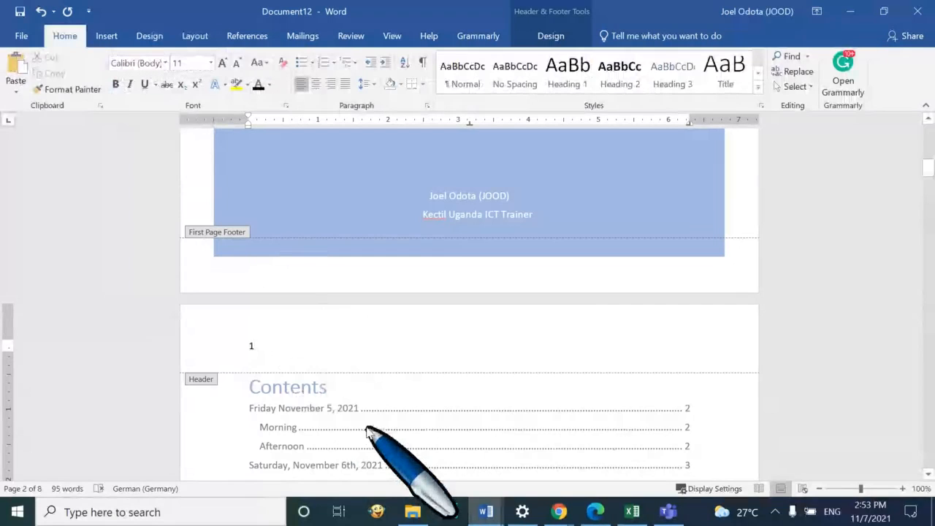
scroll(350, 391, "down", 3)
scroll(351, 393, "down", 1)
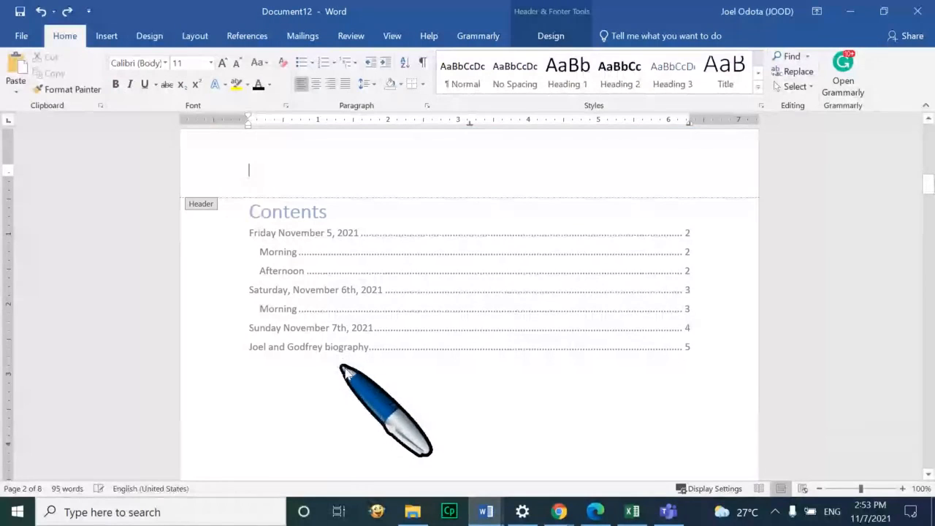
scroll(429, 380, "down", 5)
Close header editing and return to the document body
double_click(514, 374)
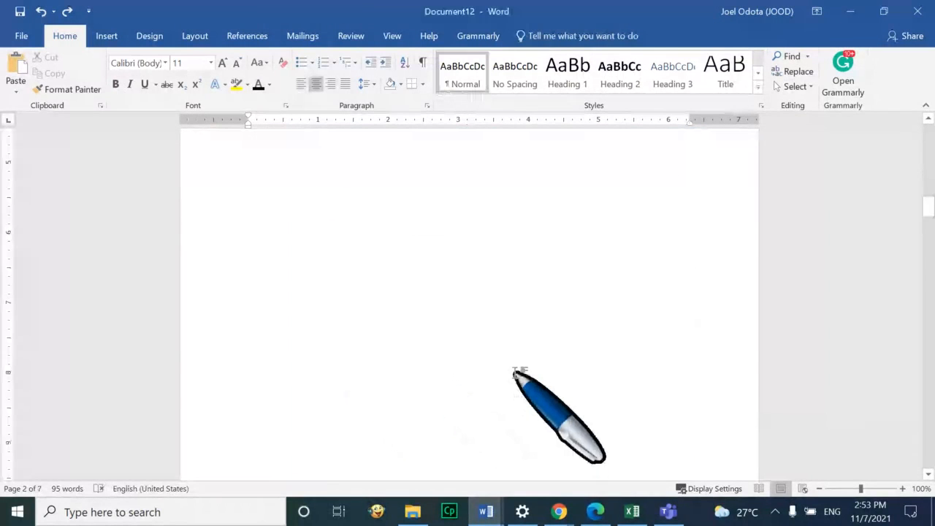
scroll(516, 374, "up", 3)
scroll(516, 375, "down", 5)
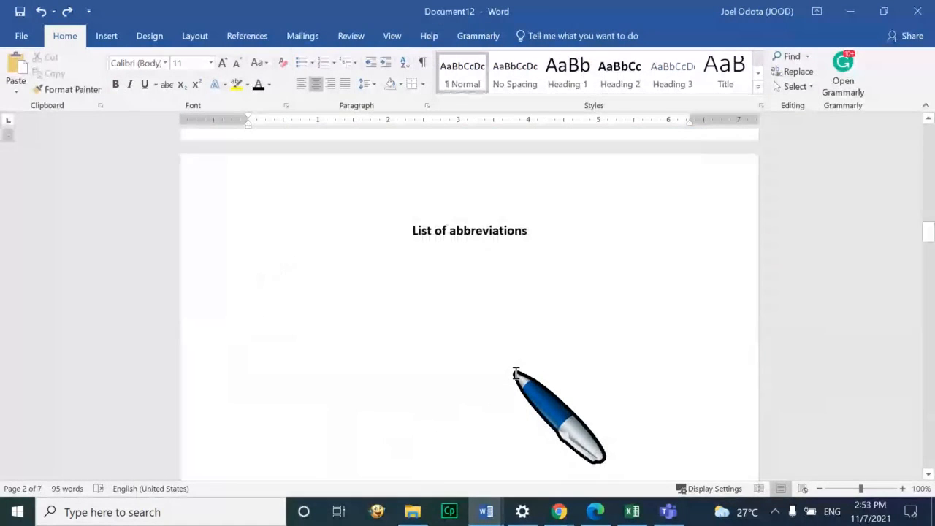
scroll(516, 375, "down", 5)
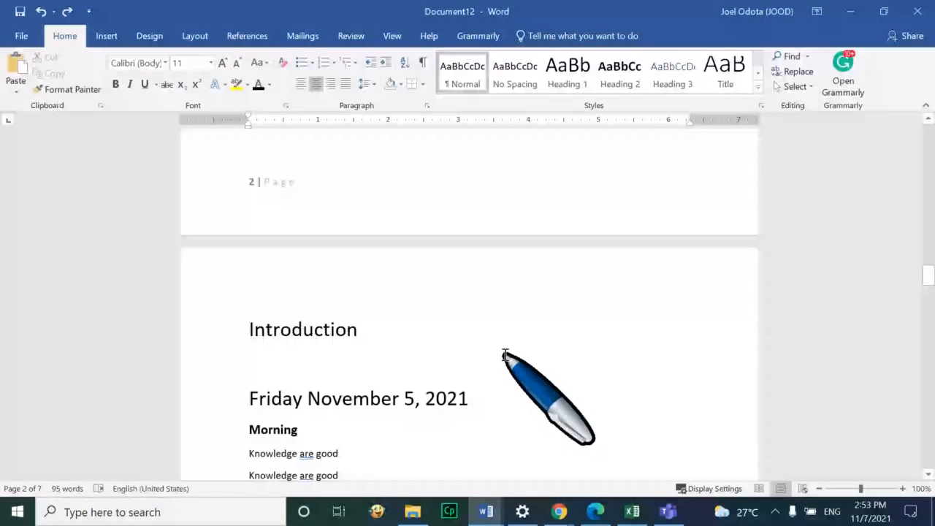
Put the caret at the start of the Introduction heading and show the Top of Page gallery
left_click(268, 325)
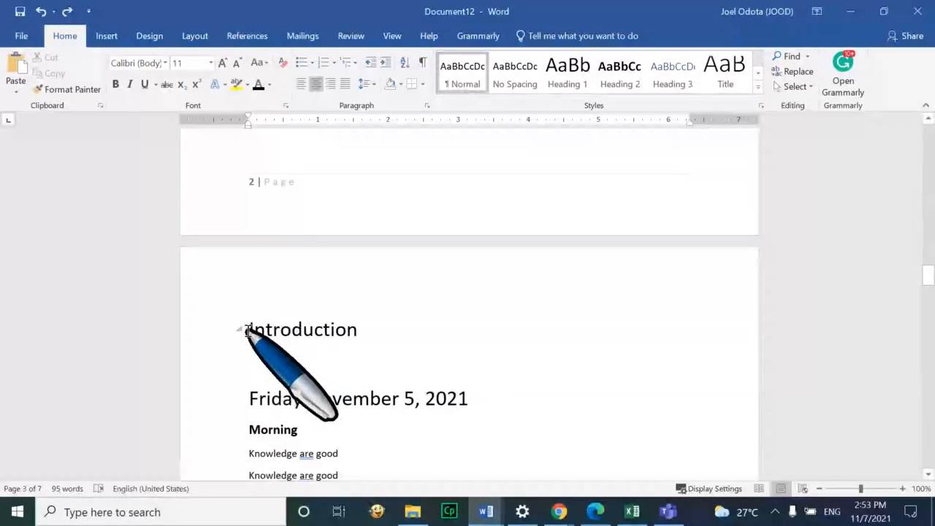
left_click(246, 329)
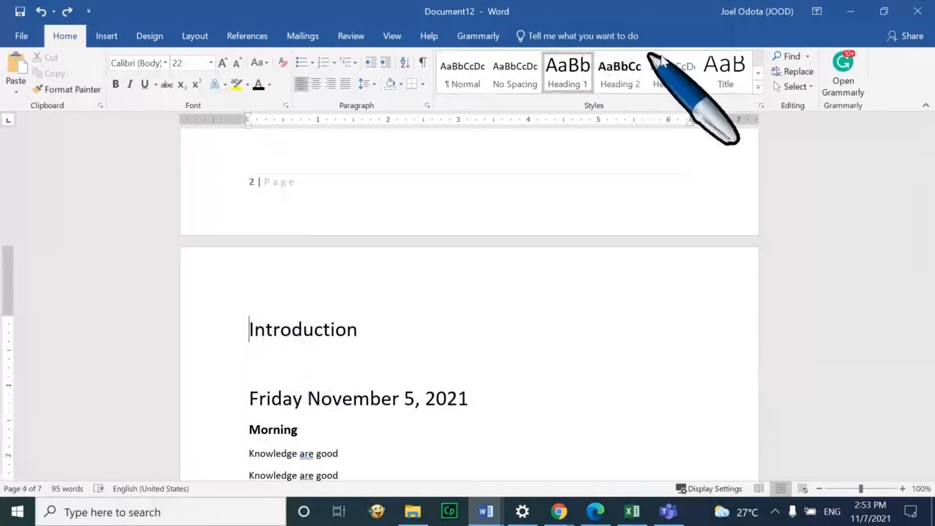
left_click(105, 35)
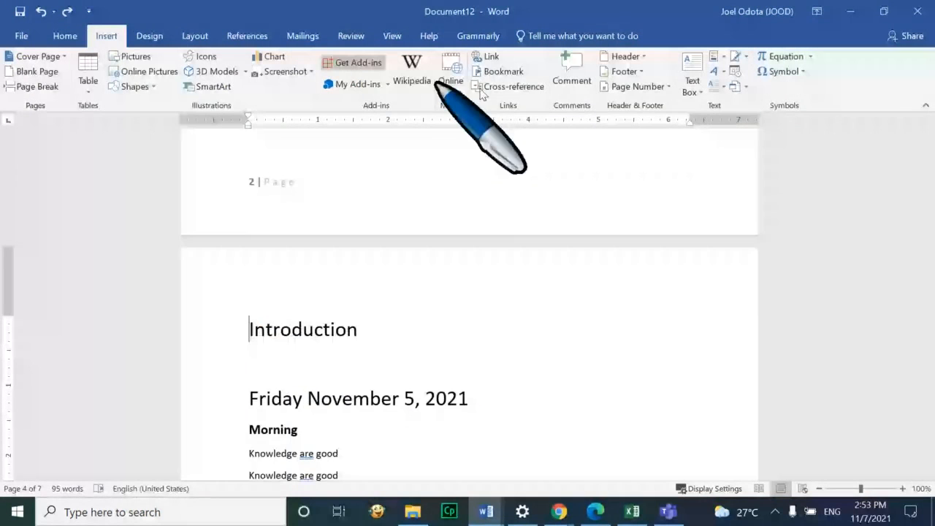
left_click(668, 87)
mouse_move(676, 104)
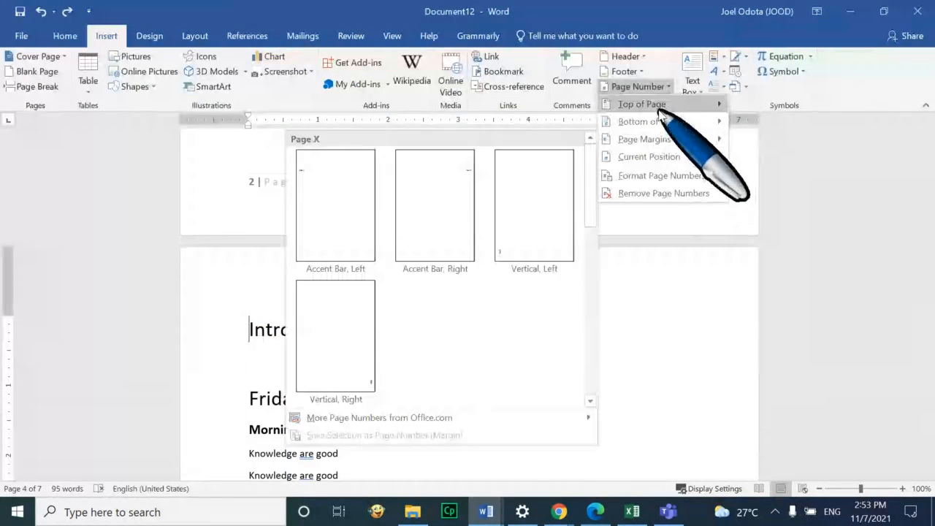
Insert Plain Number 1 at the top left of the Introduction page and close the header
left_click(467, 168)
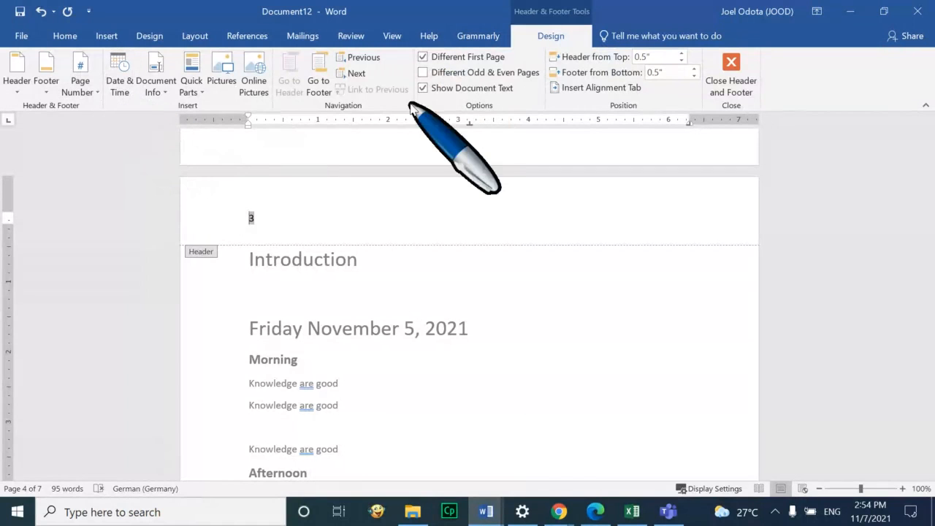
left_click(393, 37)
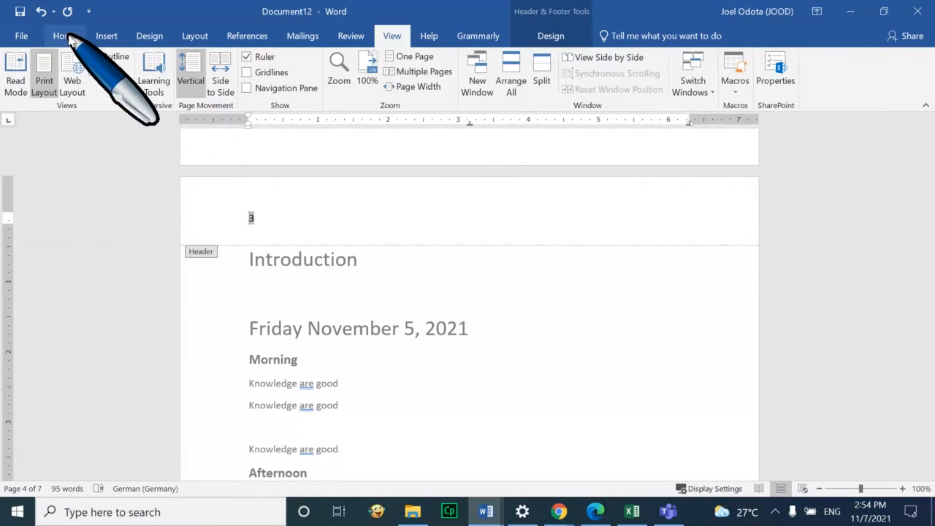
left_click(68, 37)
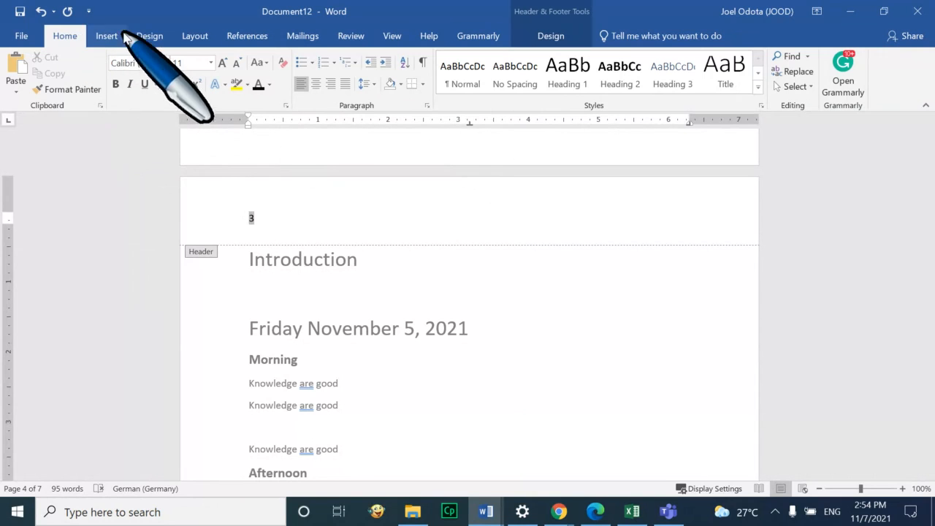
left_click(106, 36)
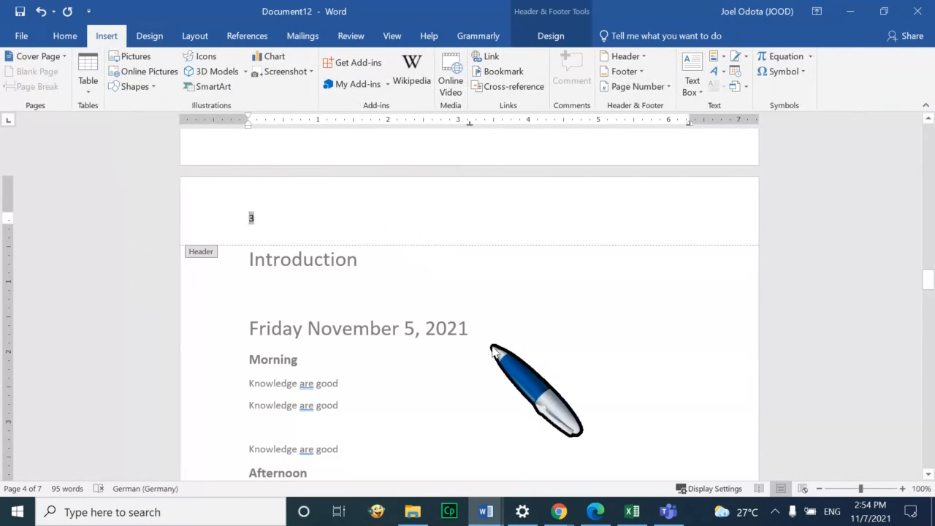
scroll(349, 291, "down", 1)
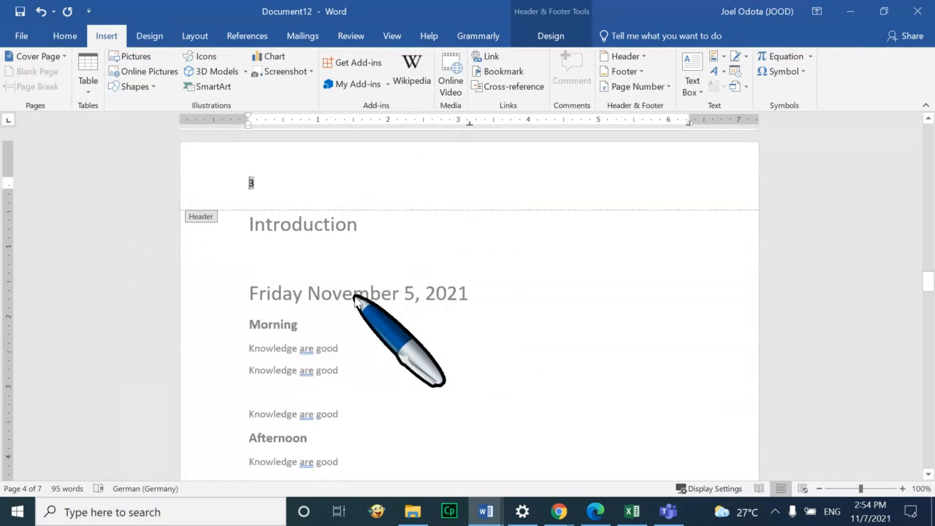
scroll(354, 297, "up", 2)
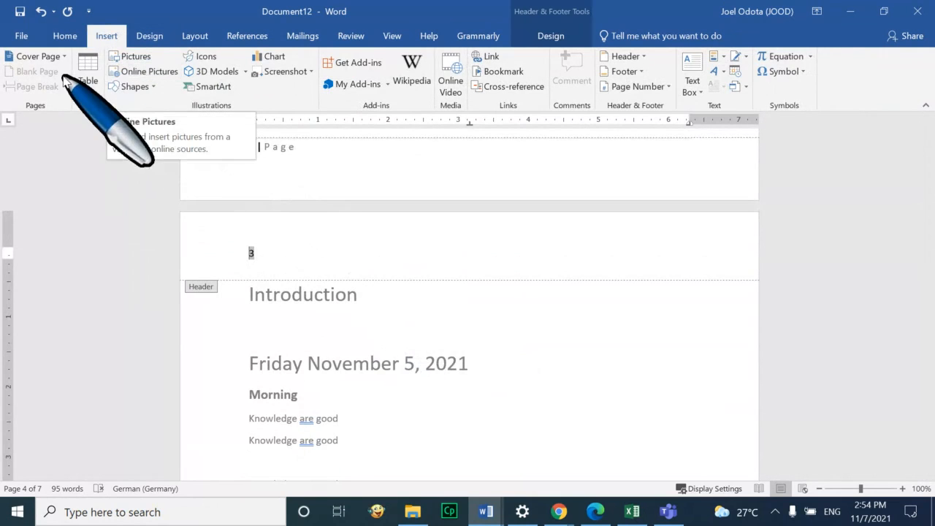
left_click(64, 36)
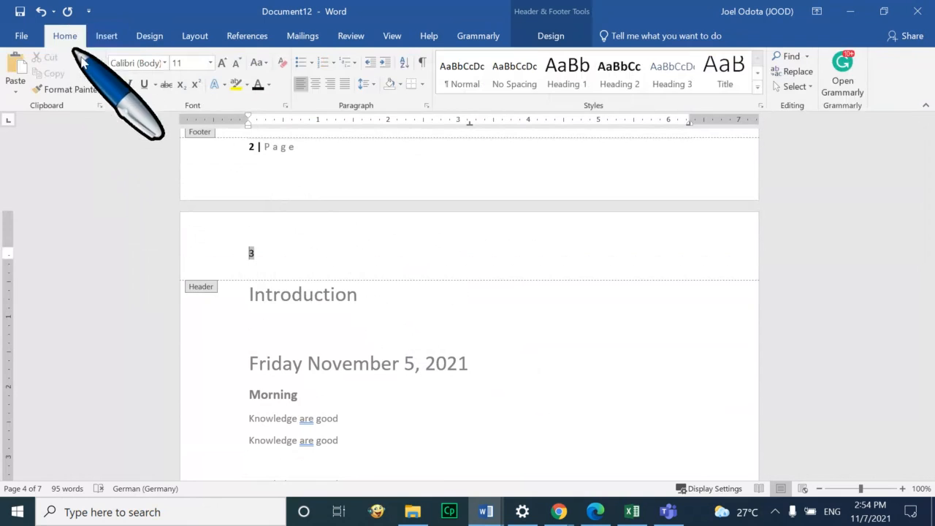
double_click(392, 393)
Review the pages: Contents shows 1 and Introduction shows 3
scroll(415, 356, "down", 12)
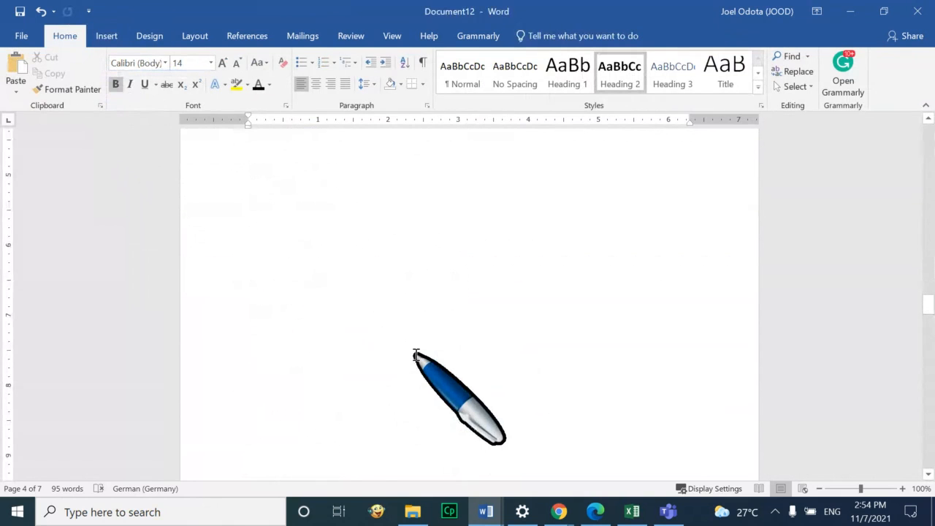
scroll(468, 319, "down", 6)
scroll(487, 313, "down", 7)
scroll(483, 314, "up", 7)
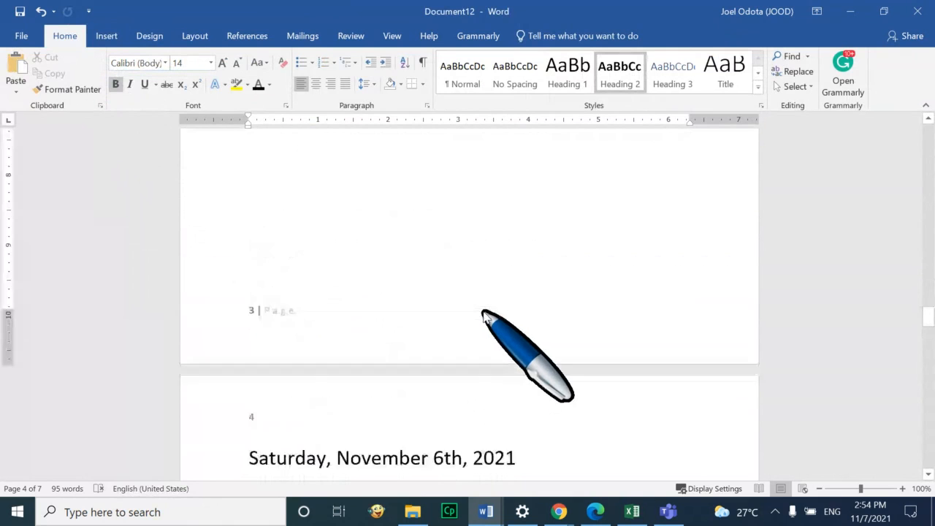
scroll(483, 313, "up", 15)
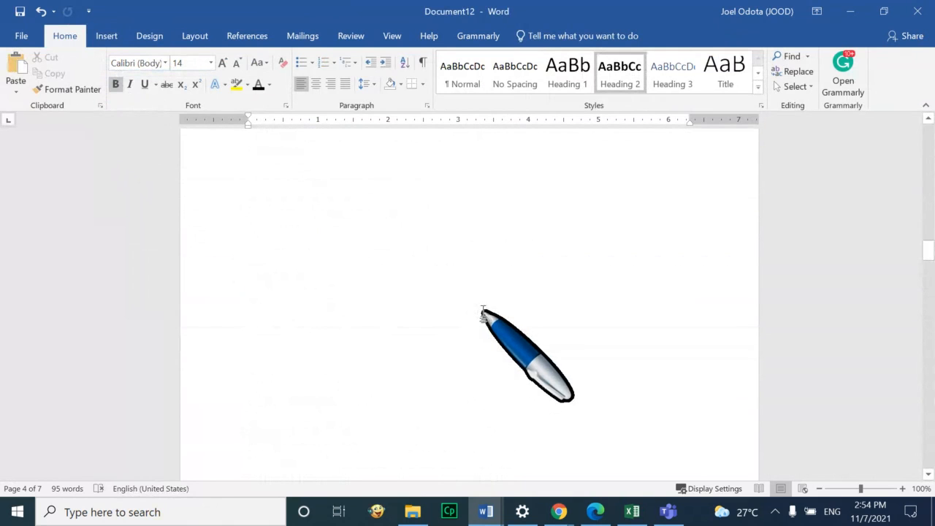
scroll(483, 313, "up", 10)
scroll(483, 314, "up", 8)
scroll(483, 312, "down", 3)
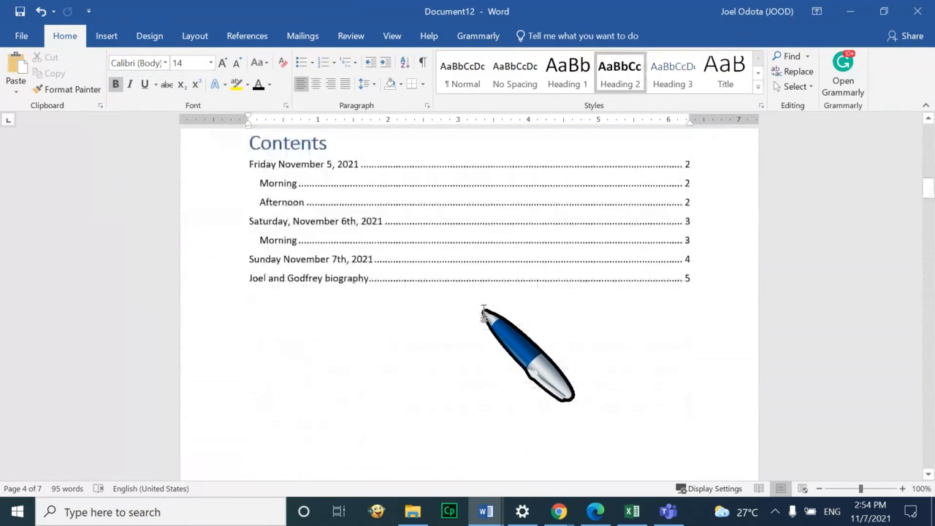
scroll(388, 350, "down", 10)
scroll(306, 295, "up", 9)
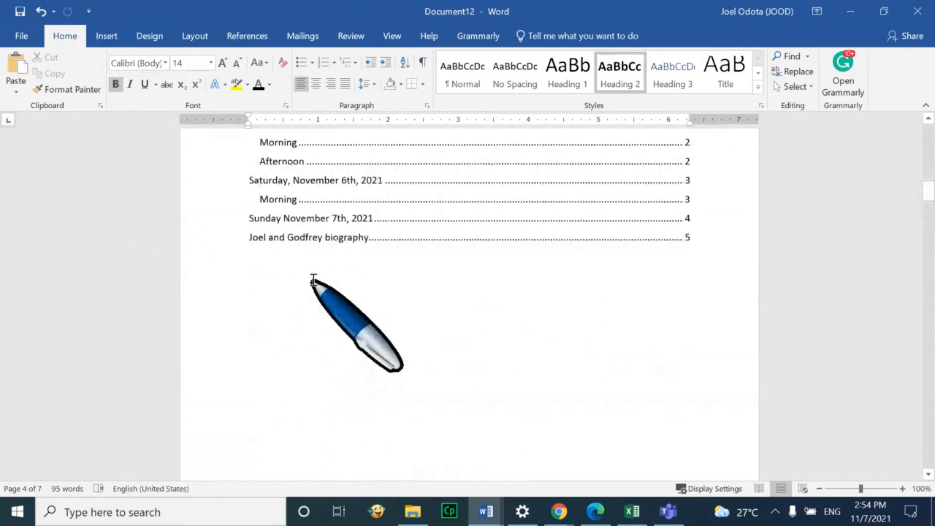
left_click(307, 272)
scroll(307, 272, "up", 4)
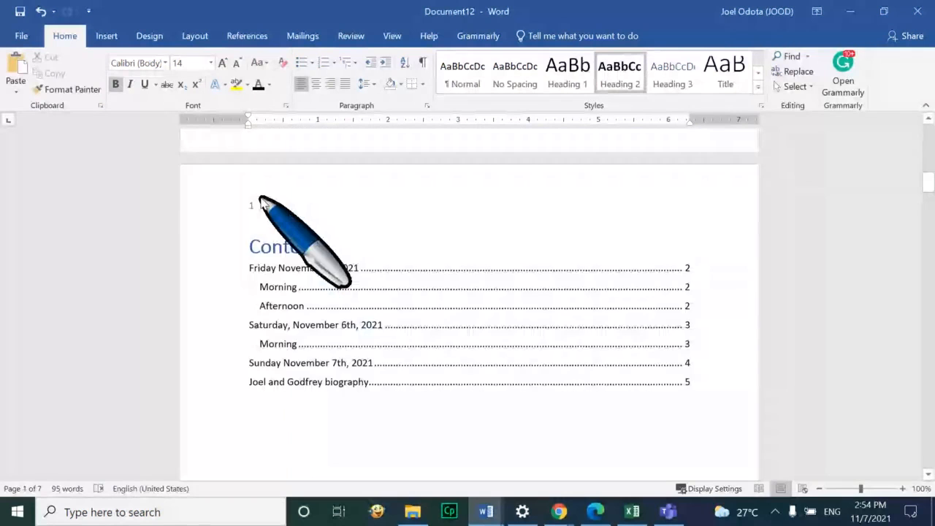
scroll(373, 350, "down", 20)
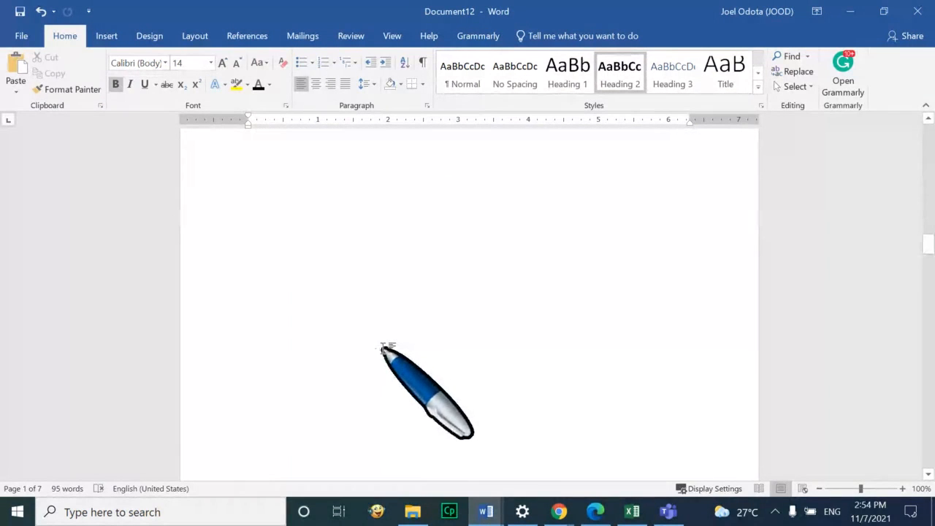
scroll(381, 348, "down", 10)
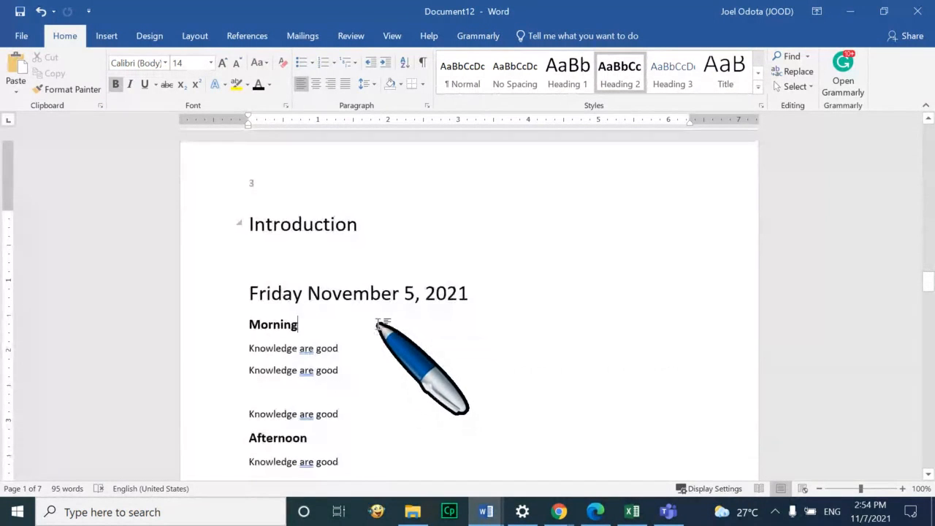
scroll(378, 325, "up", 2)
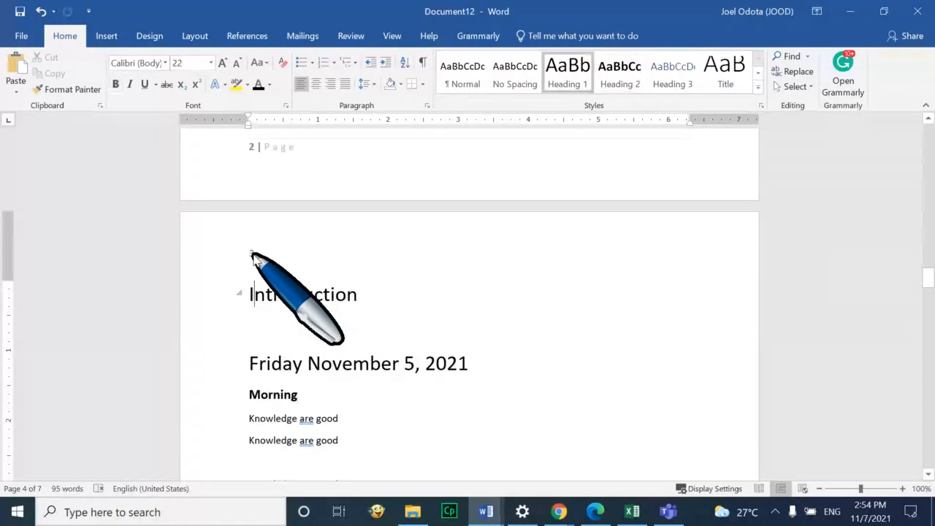
Format the Introduction header page numbers as 1, 2, 3 starting at 1
double_click(252, 255)
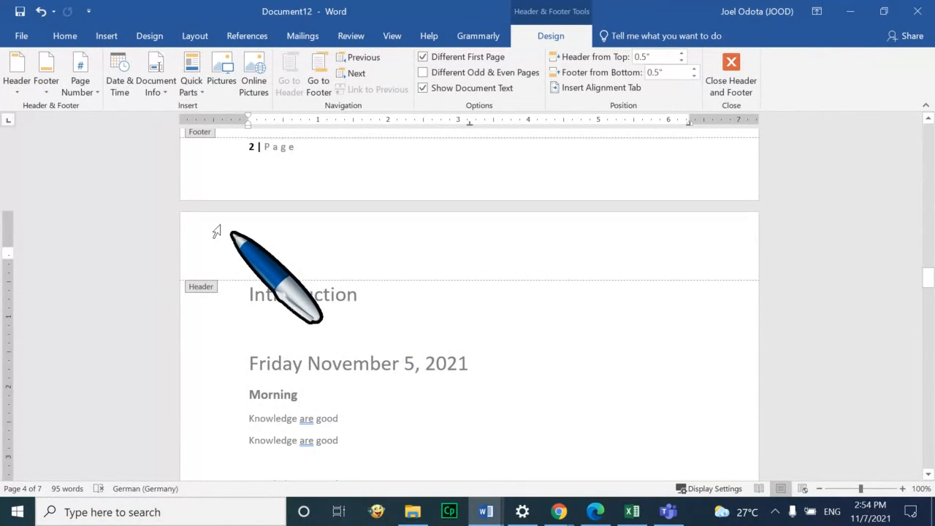
left_click(95, 92)
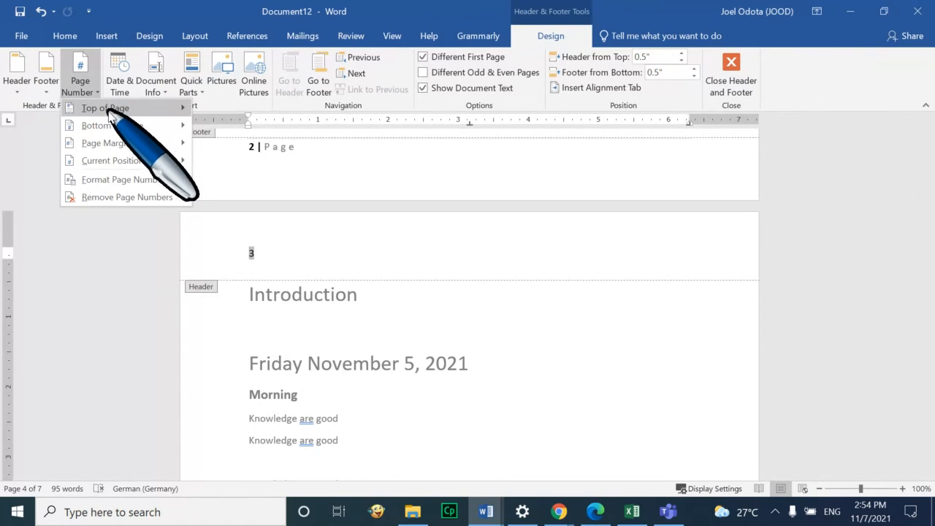
left_click(167, 180)
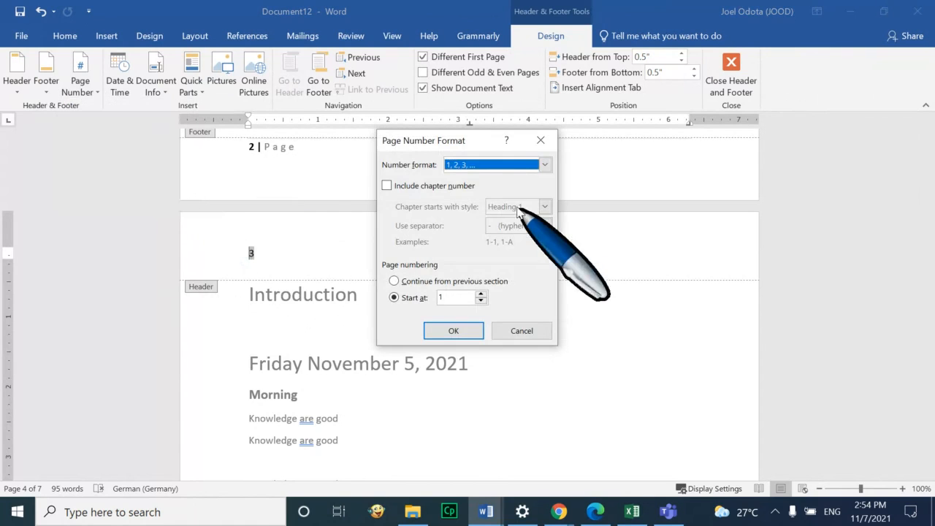
left_click(545, 164)
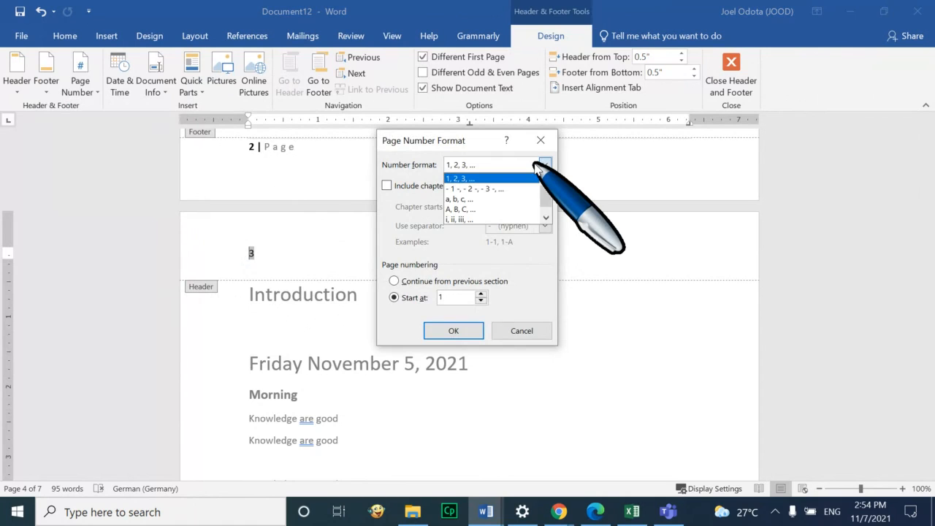
left_click(491, 165)
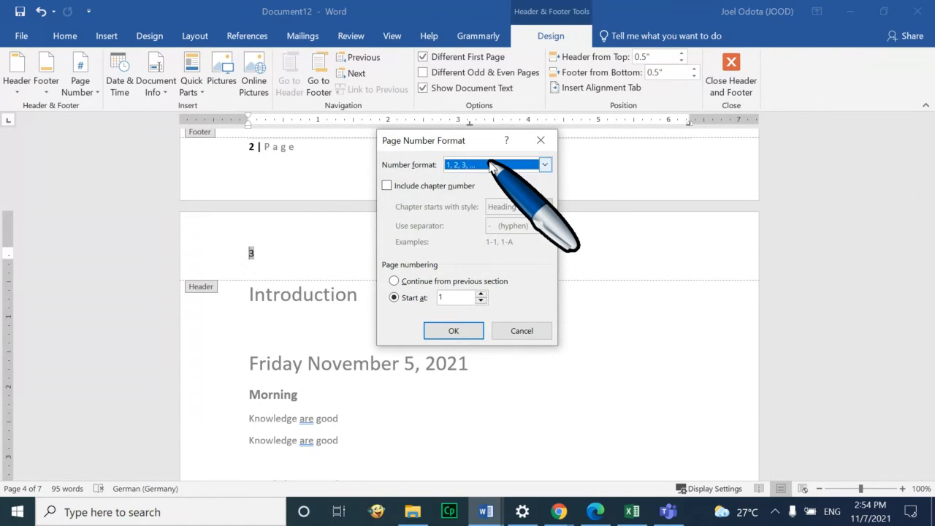
left_click(449, 333)
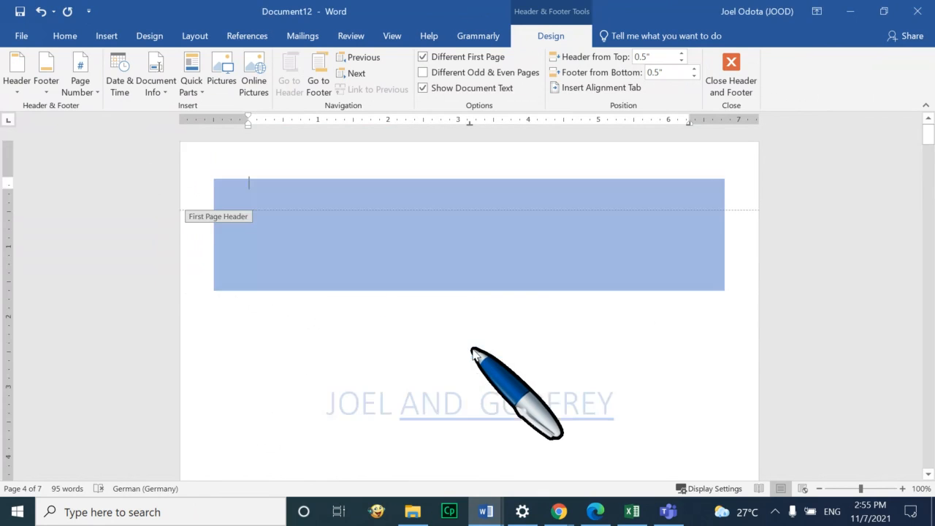
Scroll through all pages to check the header numbers, then return to the Home tab
scroll(614, 356, "down", 10)
scroll(615, 356, "down", 5)
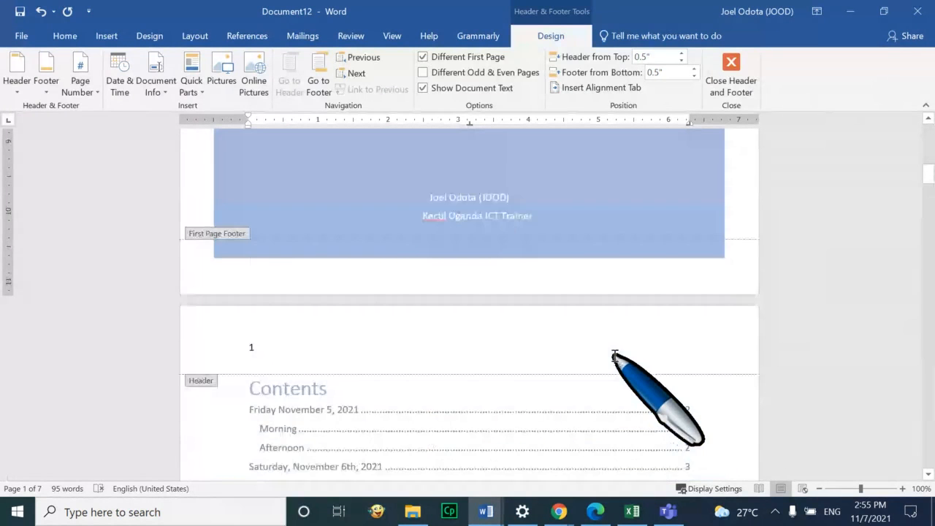
scroll(615, 362, "down", 10)
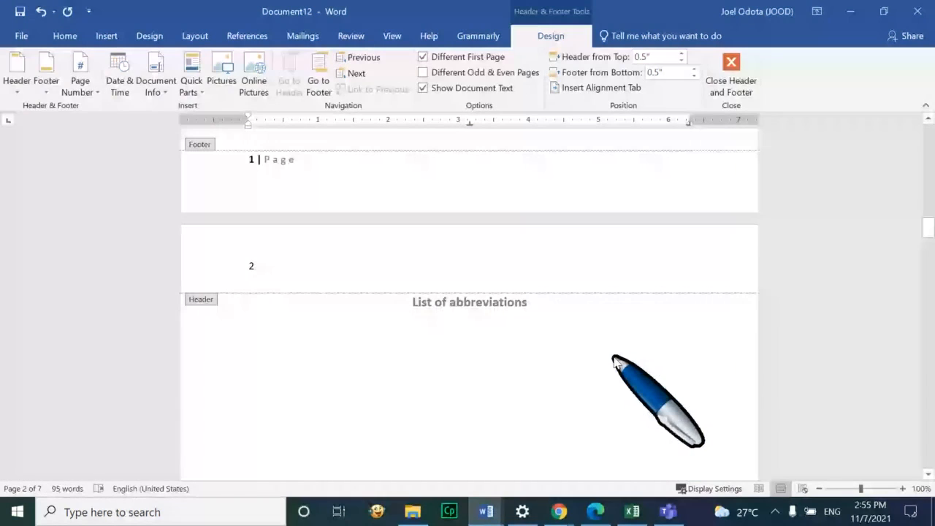
scroll(615, 362, "down", 15)
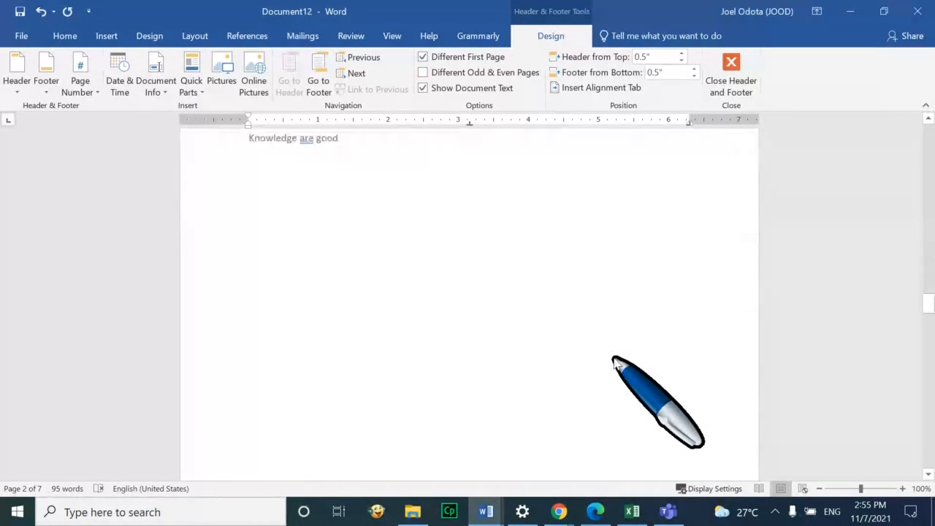
scroll(616, 358, "down", 10)
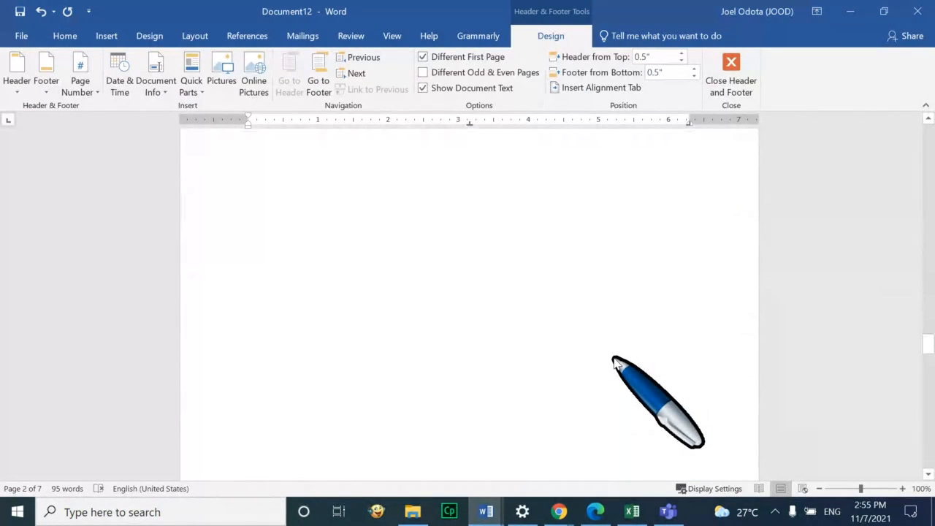
scroll(616, 362, "up", 20)
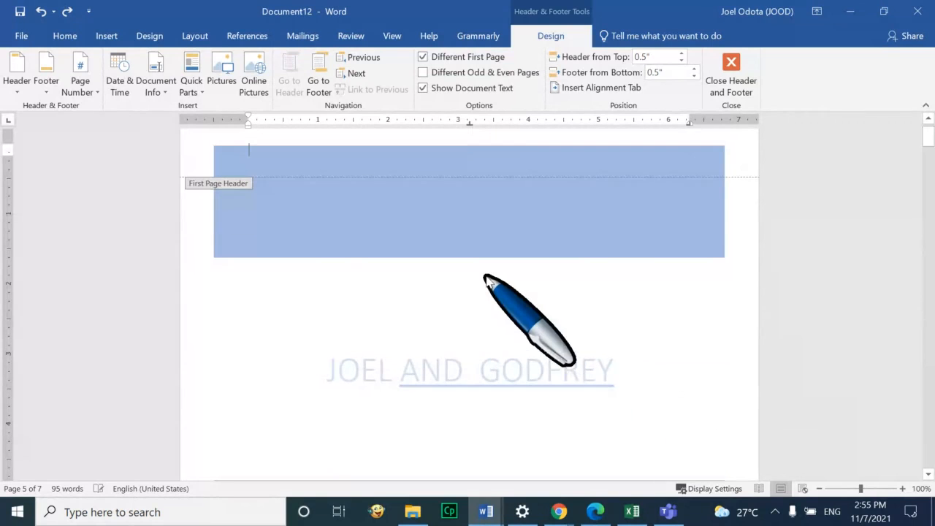
left_click(65, 35)
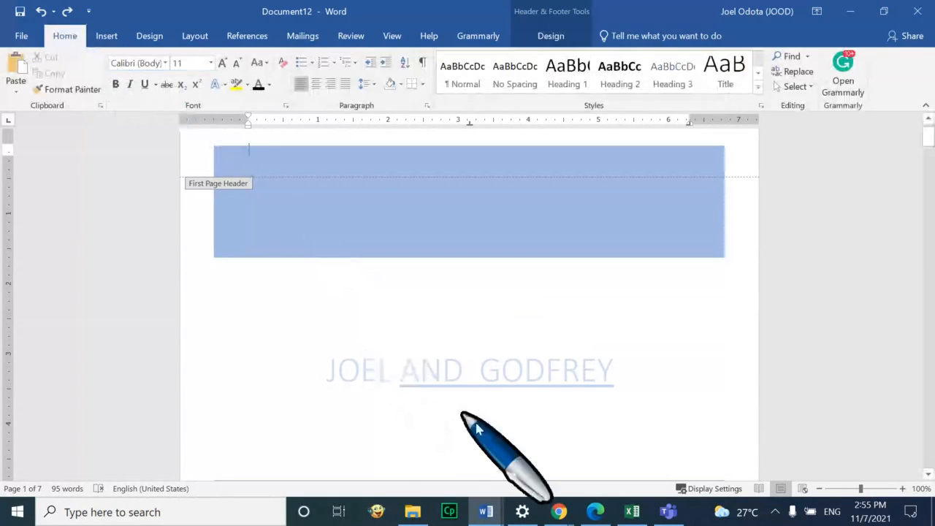
Switch to the browser's new tab and open YouTube
mouse_move(558, 511)
left_click(487, 447)
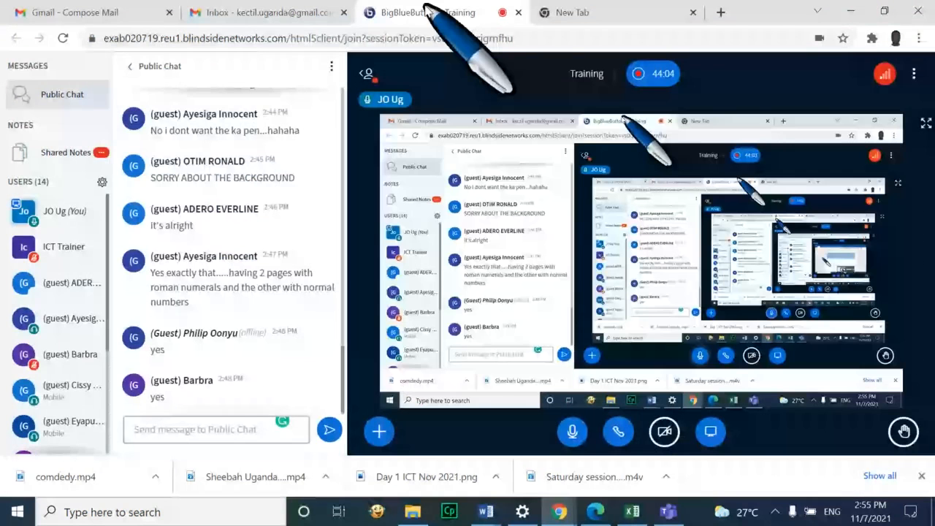
key("ctrl+Tab")
left_click(134, 63)
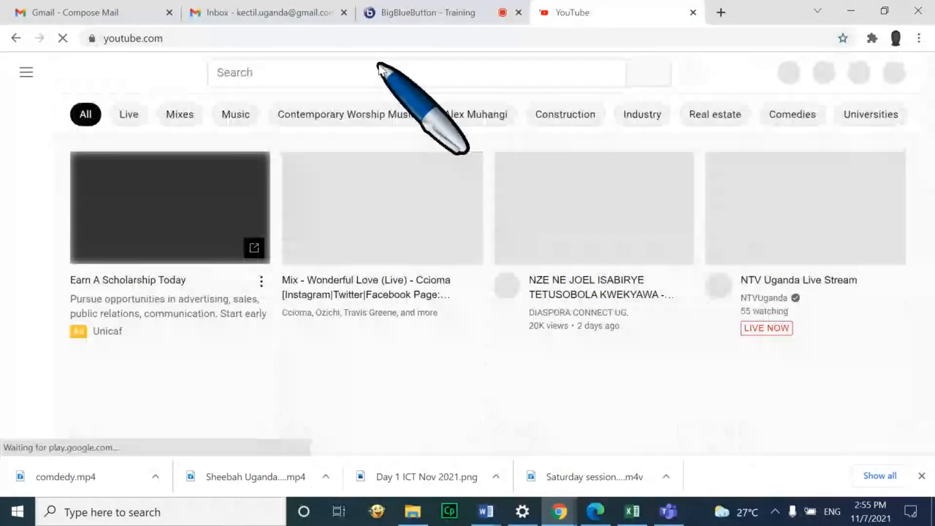
Search YouTube for 'lamwo youth forum for change' and browse the results
left_click(378, 66)
type("lamwo")
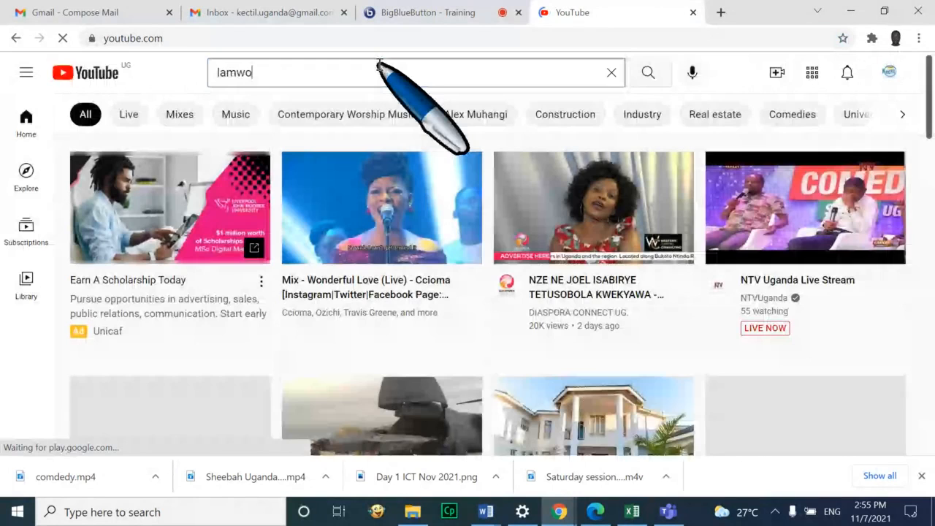
type(" youth forum fo")
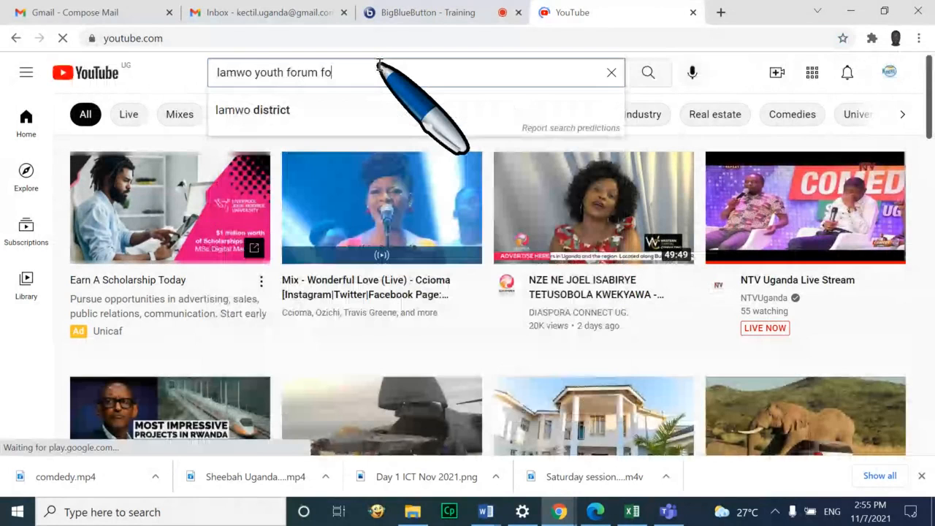
type("r change")
key("Return")
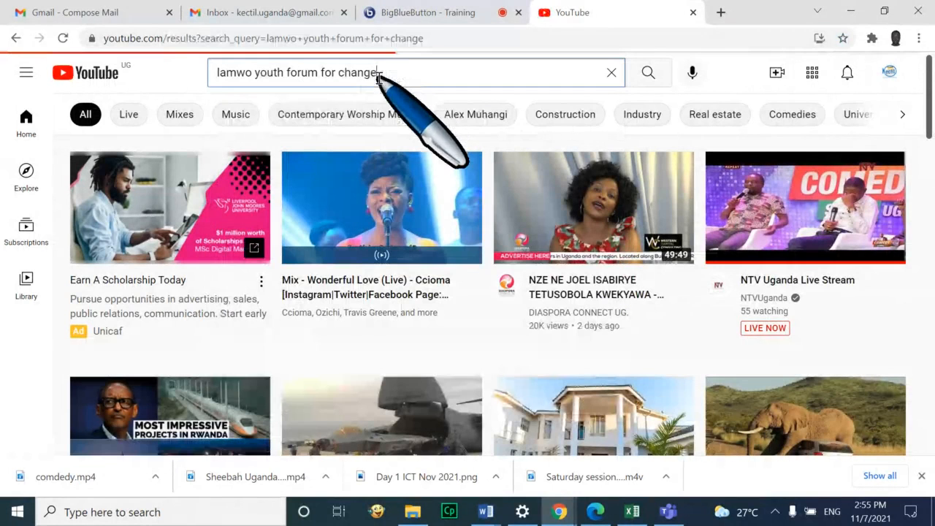
scroll(381, 347, "down", 2)
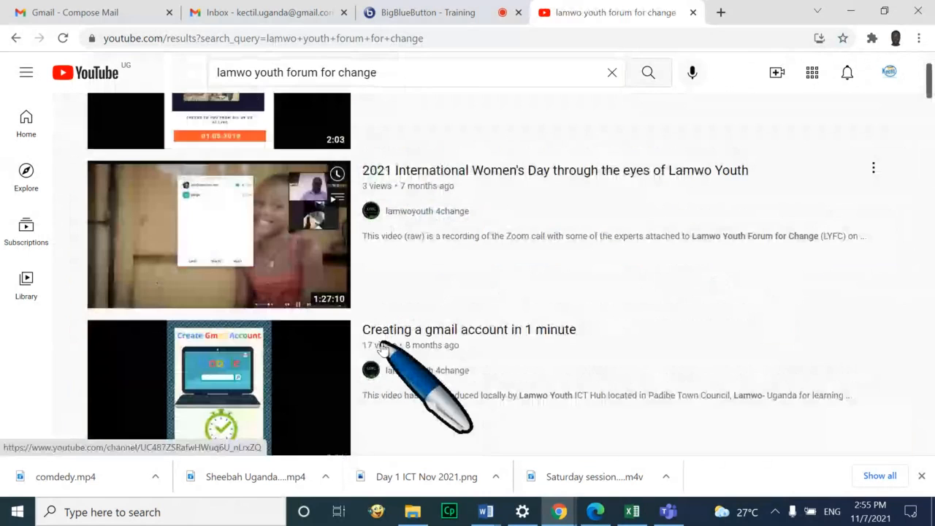
scroll(381, 347, "down", 5)
scroll(438, 226, "up", 1)
scroll(460, 250, "down", 3)
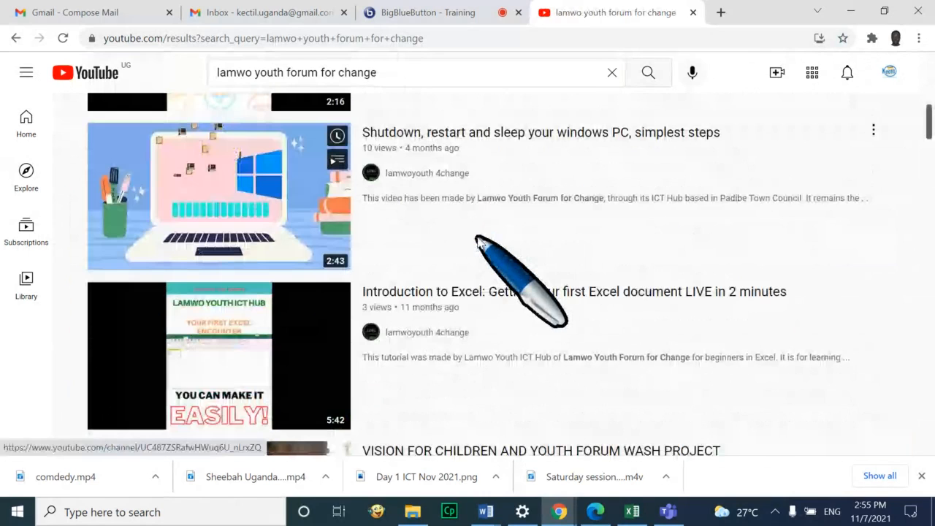
scroll(479, 244, "down", 5)
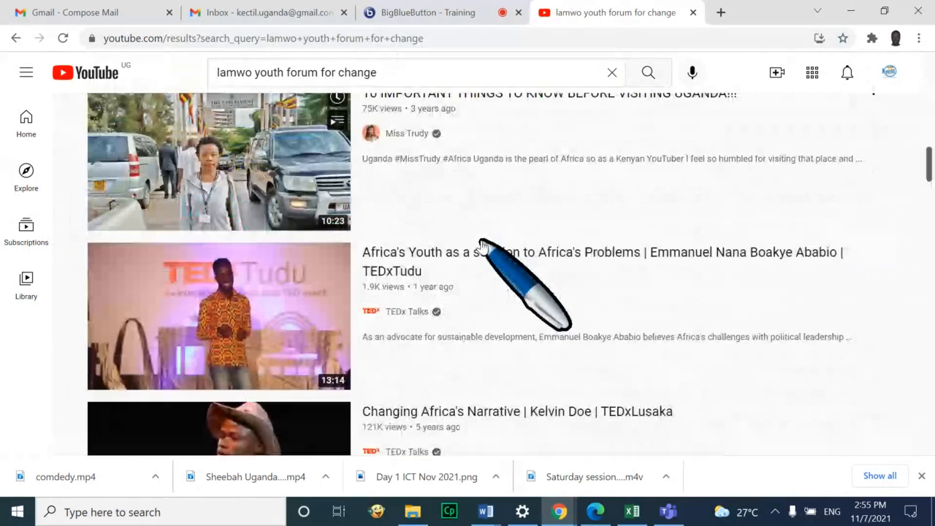
scroll(483, 245, "up", 5)
Go to the lamwoyouth 4change channel and open its Roman numeral and number pages video
left_click(457, 177)
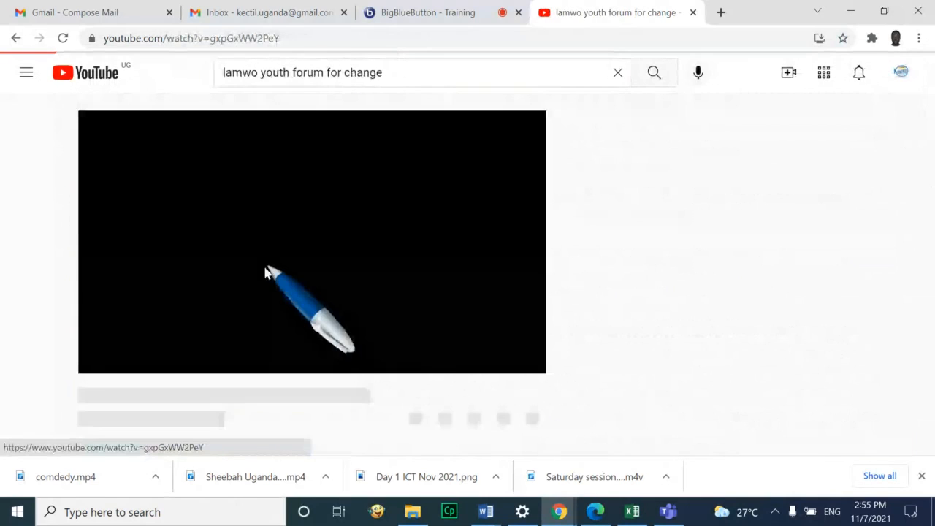
left_click(101, 357)
scroll(234, 259, "down", 1)
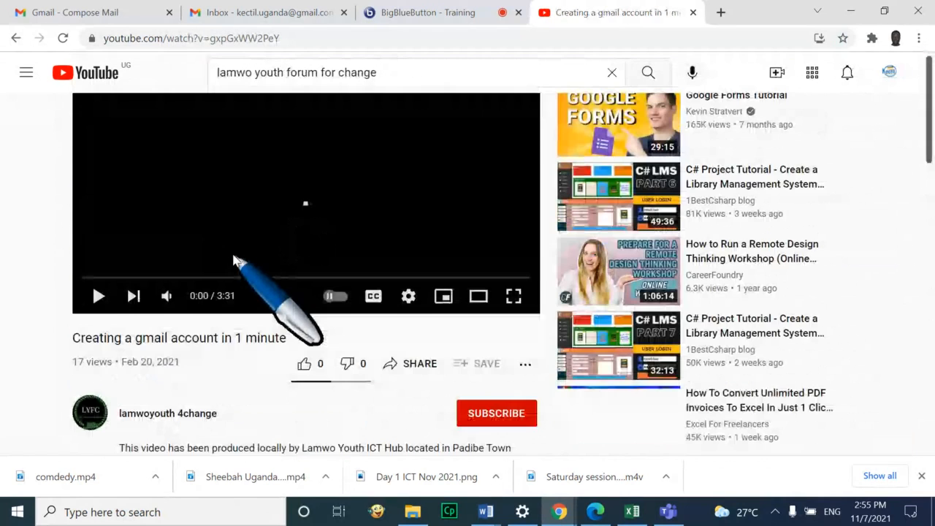
scroll(234, 259, "down", 5)
left_click(189, 108)
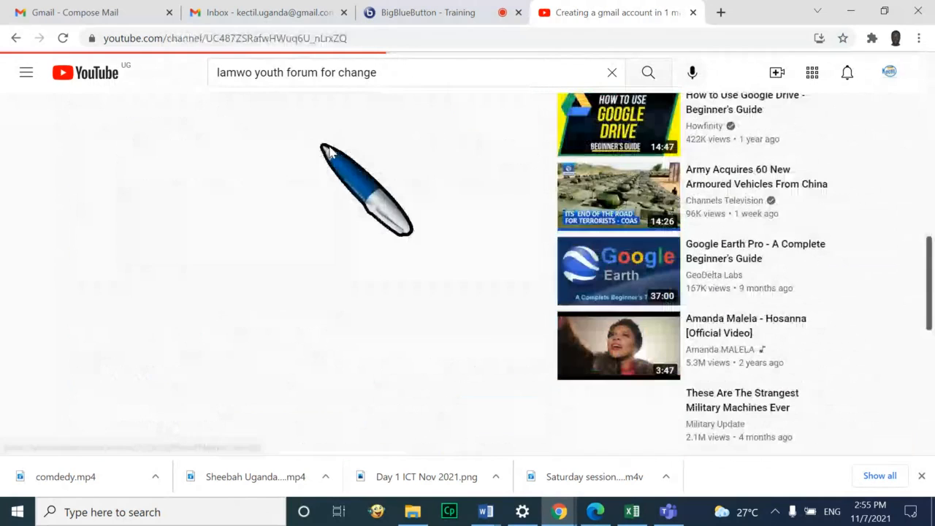
scroll(354, 285, "down", 3)
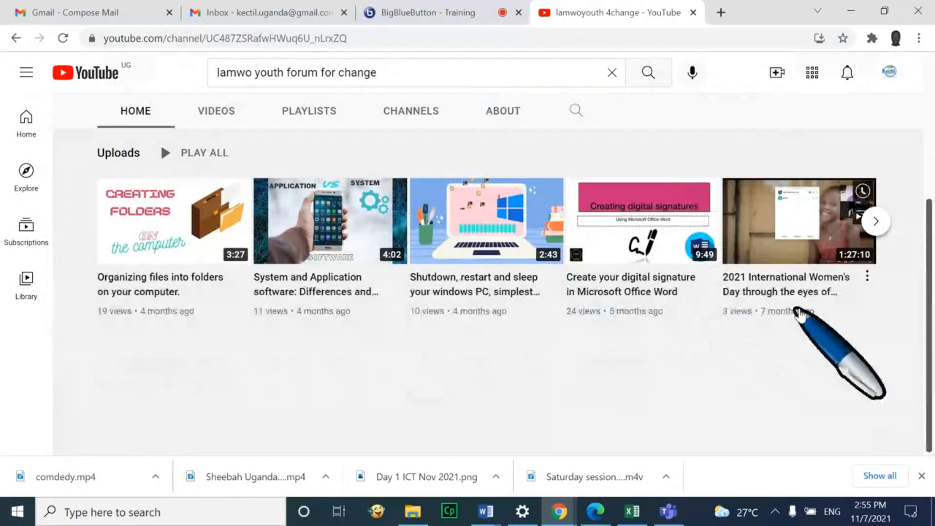
left_click(876, 221)
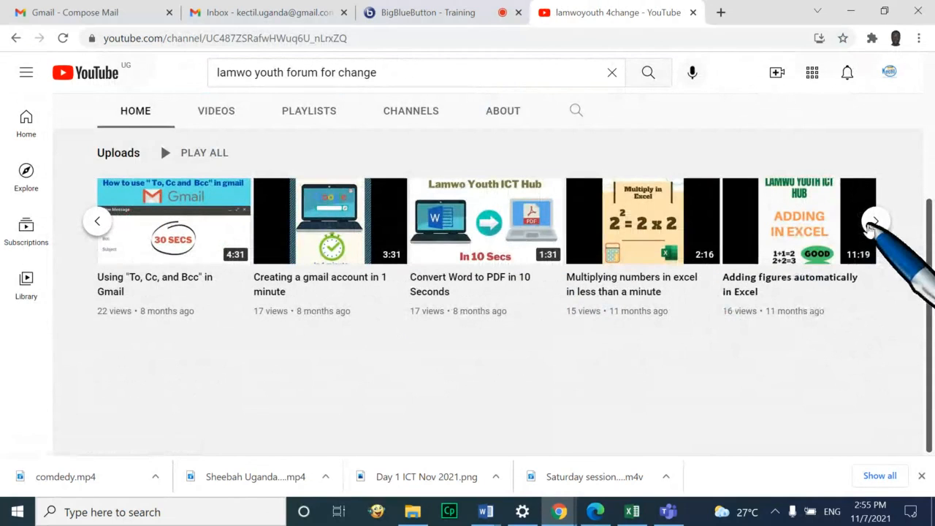
left_click(877, 220)
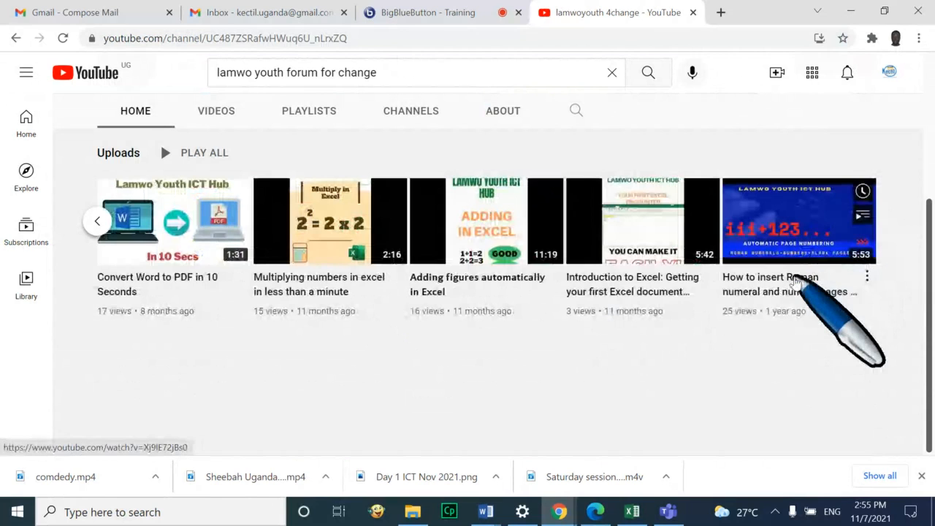
left_click(786, 279)
Copy the video's URL and open the presenter actions list in BigBlueButton
double_click(205, 38)
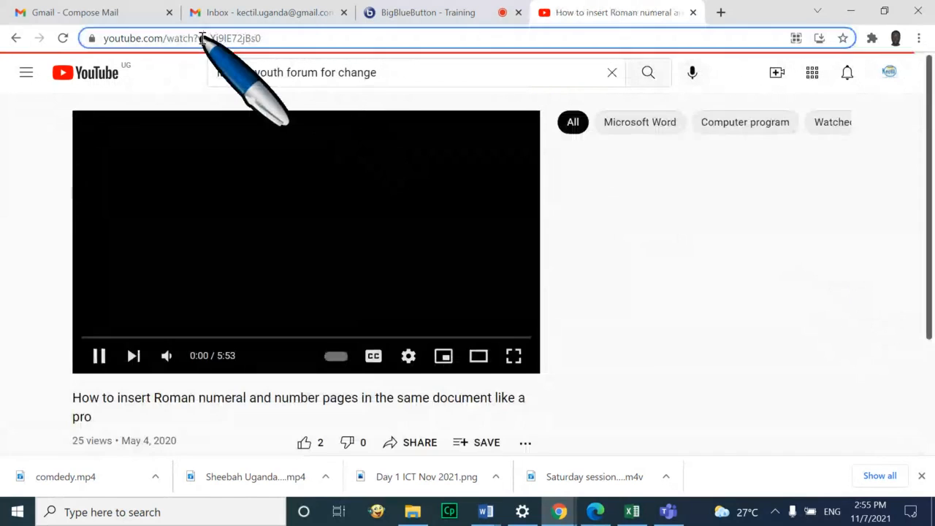
triple_click(208, 38)
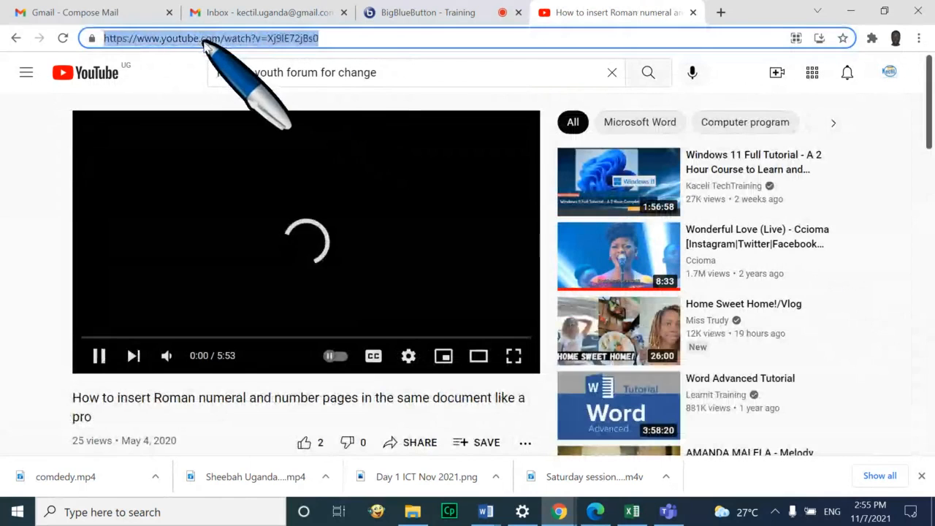
right_click(206, 41)
left_click(253, 124)
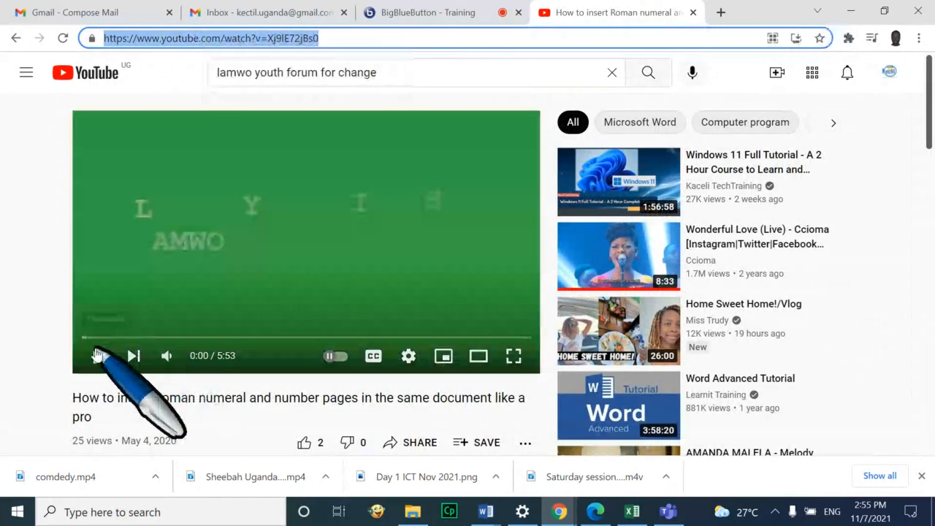
left_click(423, 10)
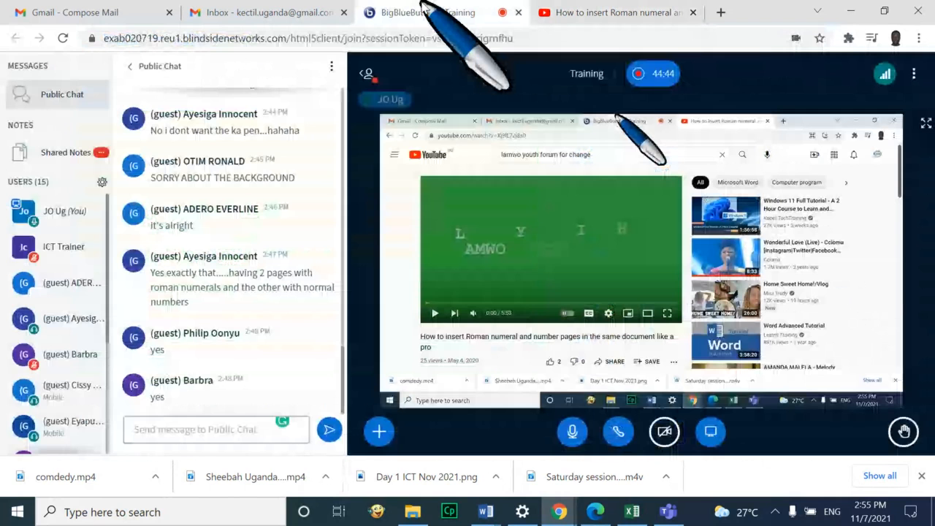
left_click(379, 432)
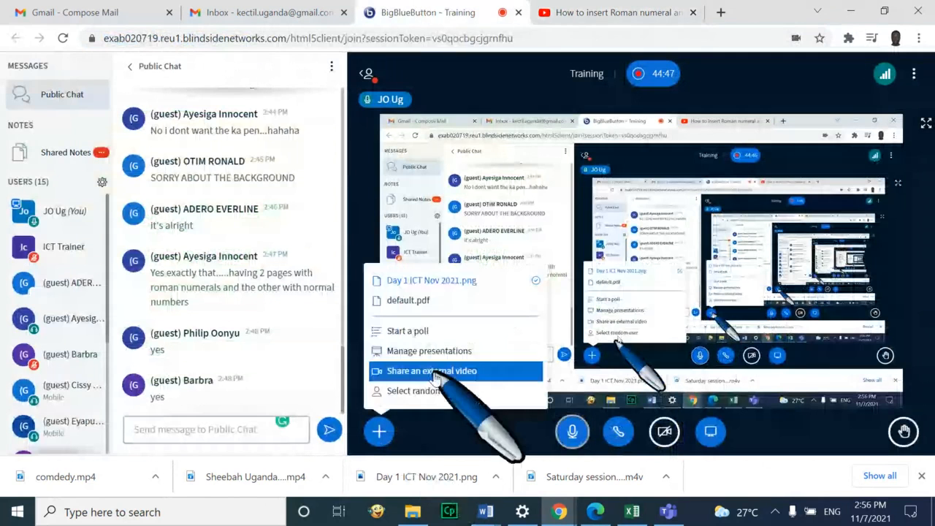
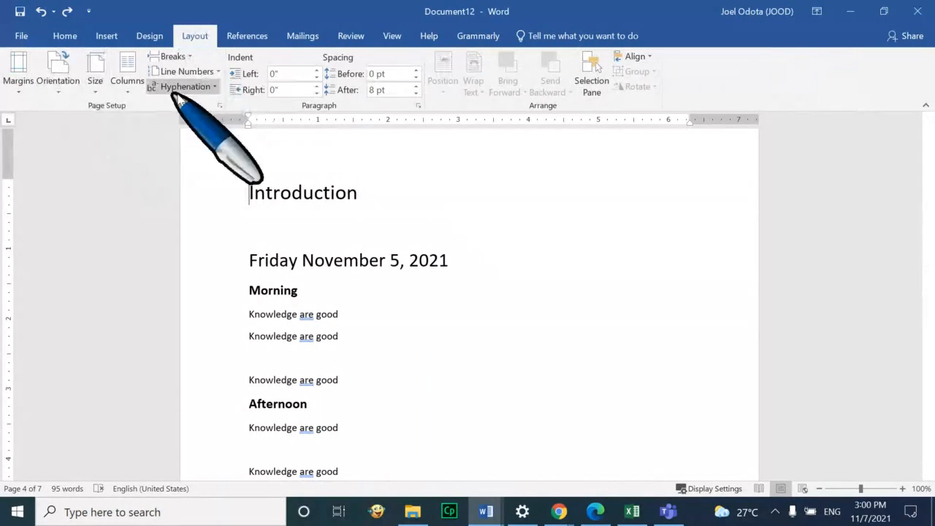
Insert a Next Page section break at Introduction and add a vertical left-margin page number
left_click(173, 57)
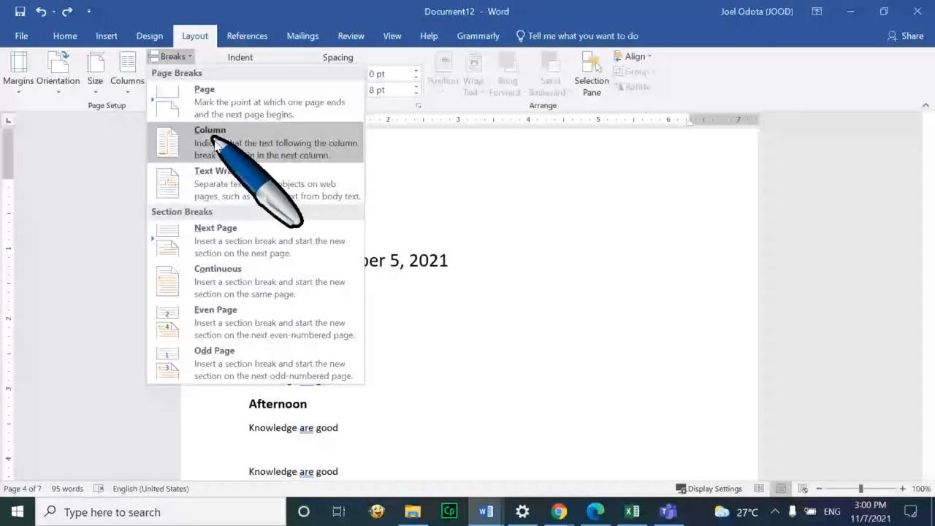
left_click(250, 234)
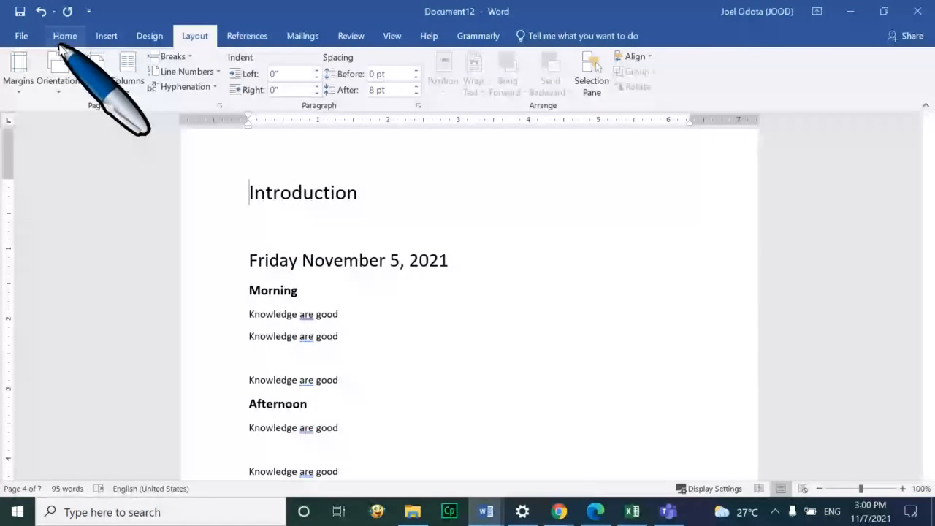
left_click(106, 36)
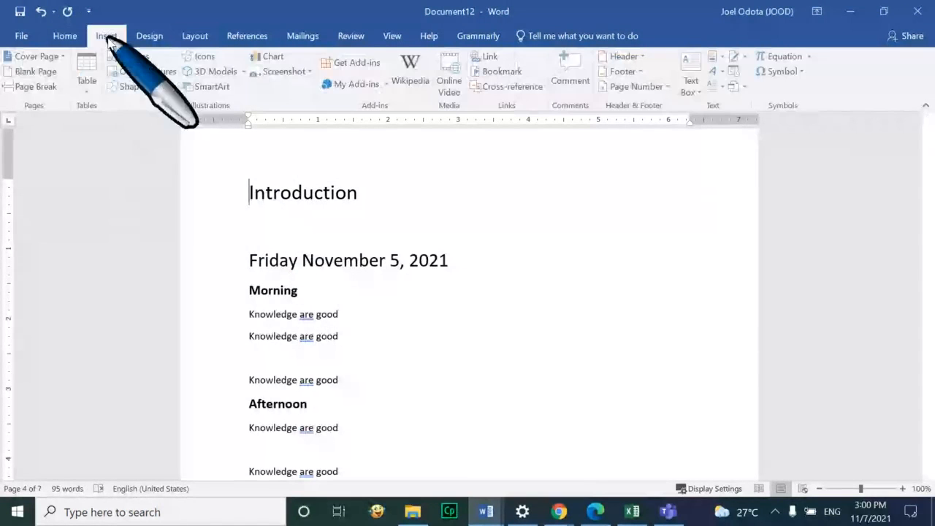
left_click(670, 87)
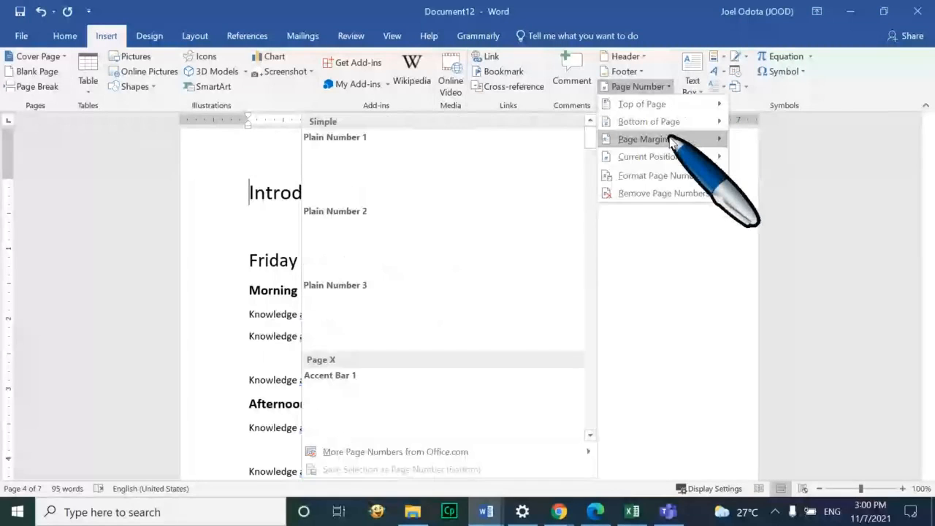
mouse_move(671, 139)
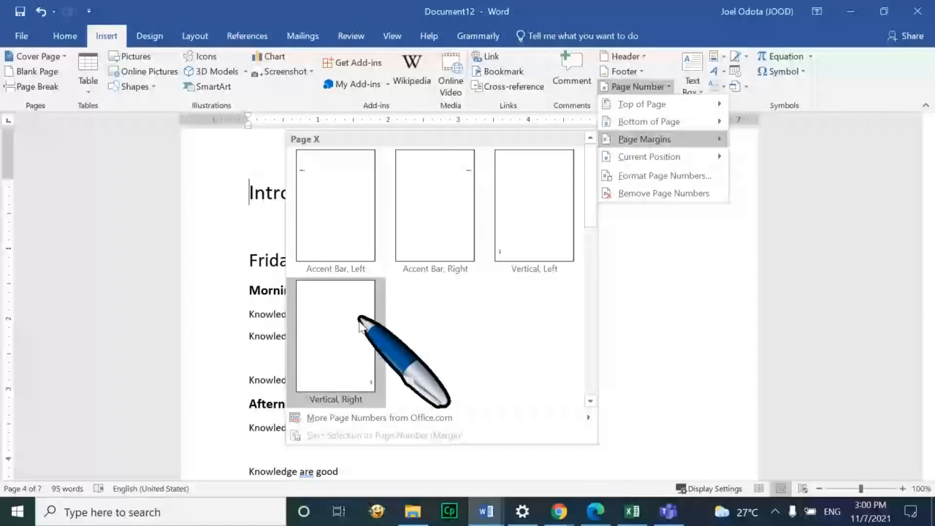
left_click(554, 229)
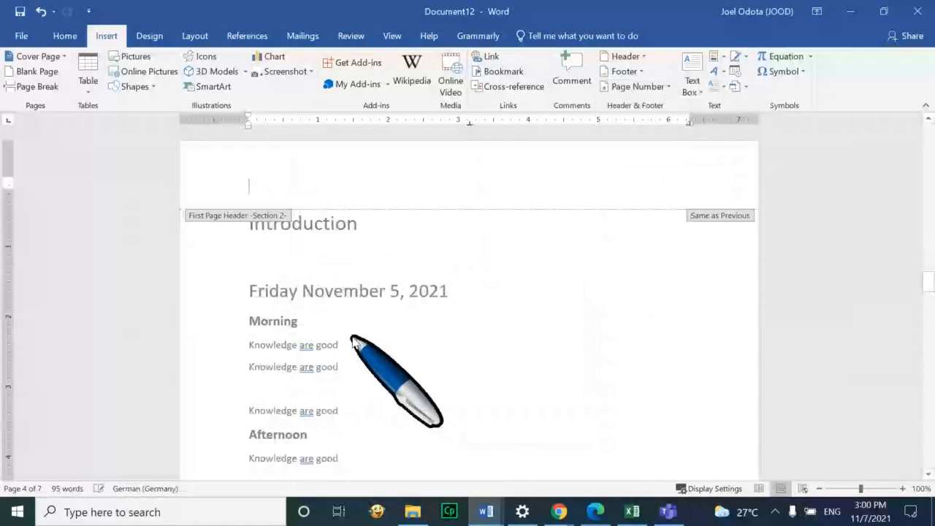
Unlink section 2's header from the previous section and close header editing
scroll(529, 334, "down", 5)
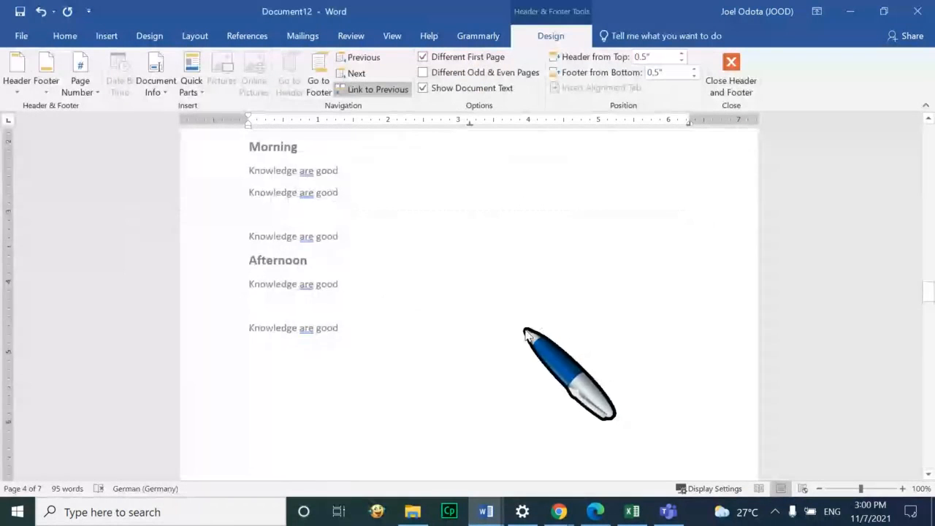
scroll(528, 334, "up", 6)
scroll(424, 226, "up", 4)
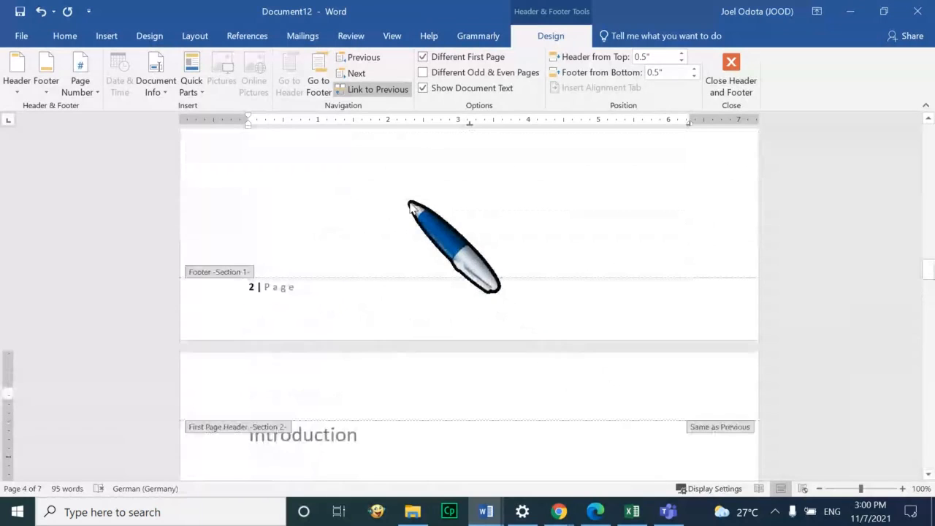
left_click(384, 94)
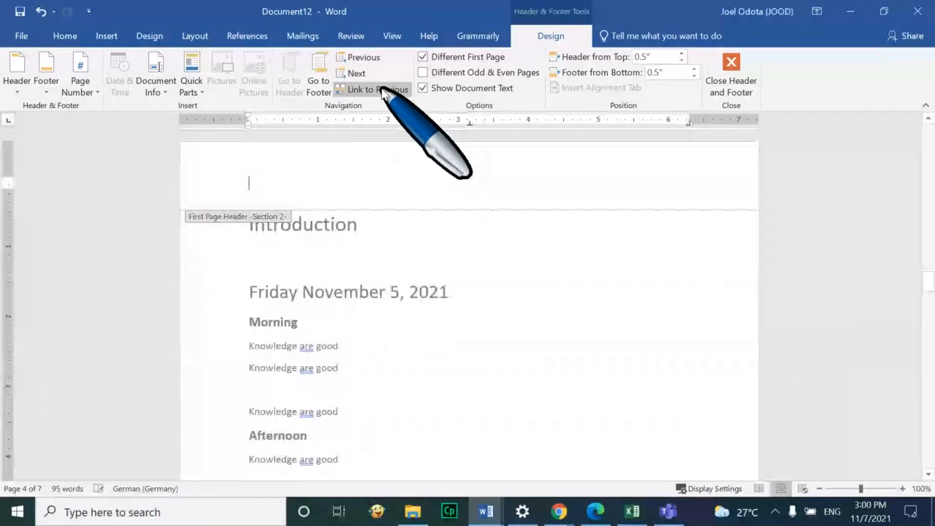
scroll(412, 350, "down", 2)
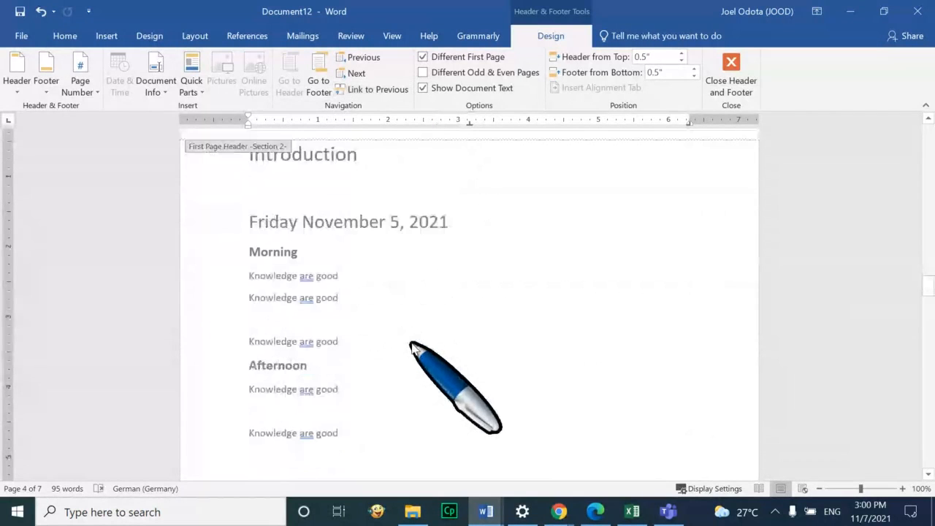
left_click(731, 73)
scroll(428, 394, "down", 12)
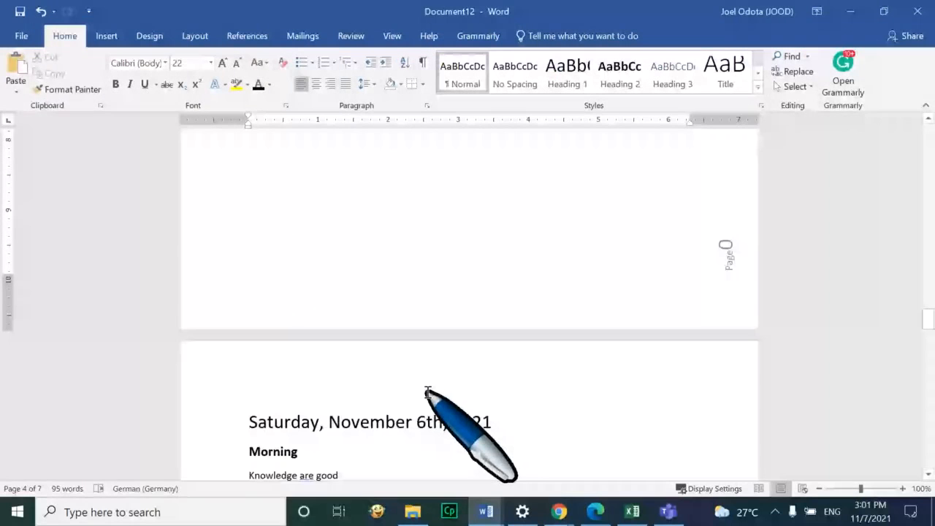
scroll(737, 264, "down", 10)
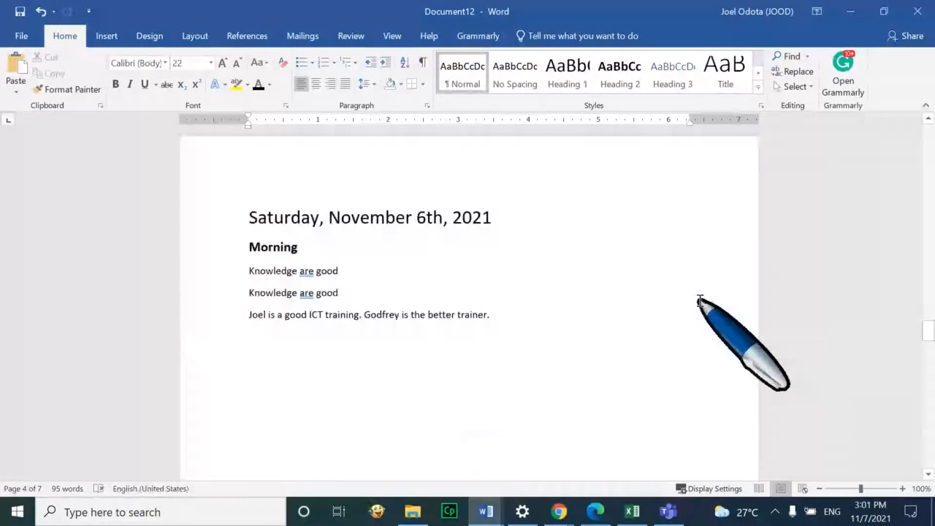
scroll(608, 341, "down", 7)
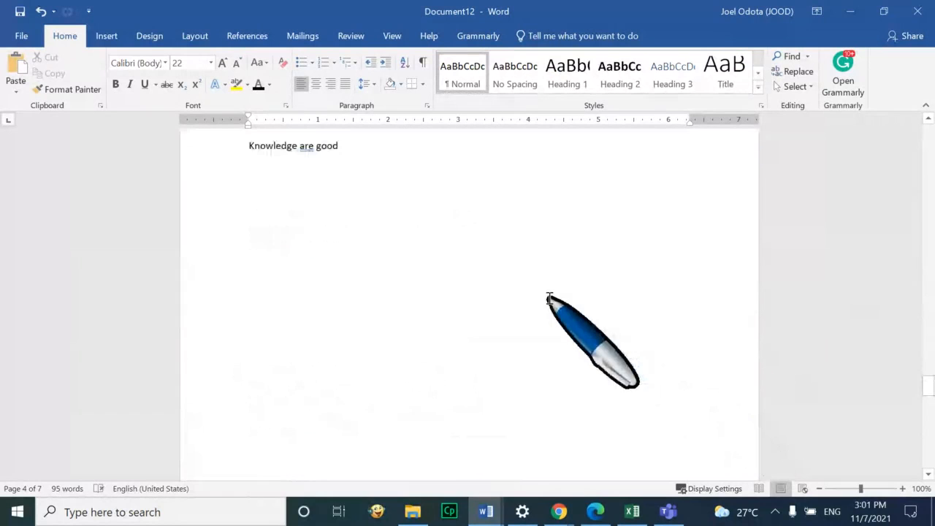
scroll(549, 301, "down", 12)
scroll(550, 300, "up", 16)
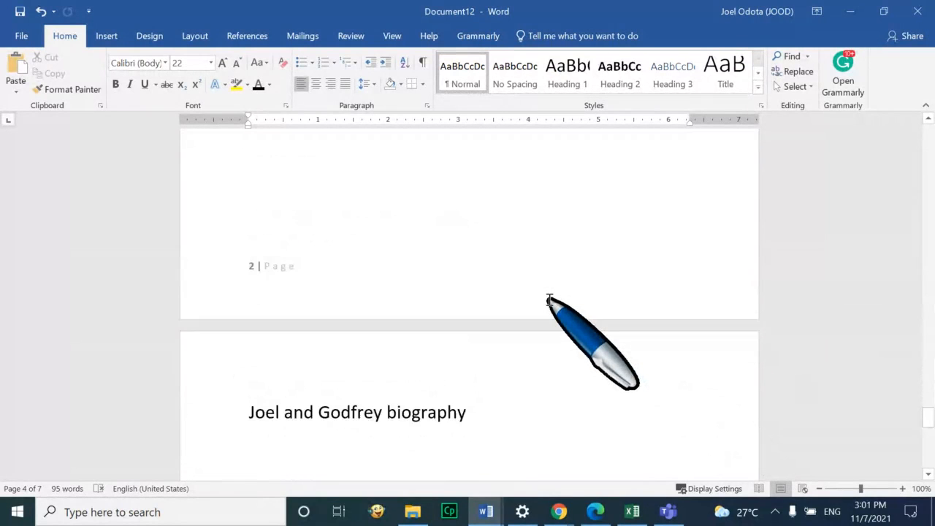
scroll(549, 300, "up", 15)
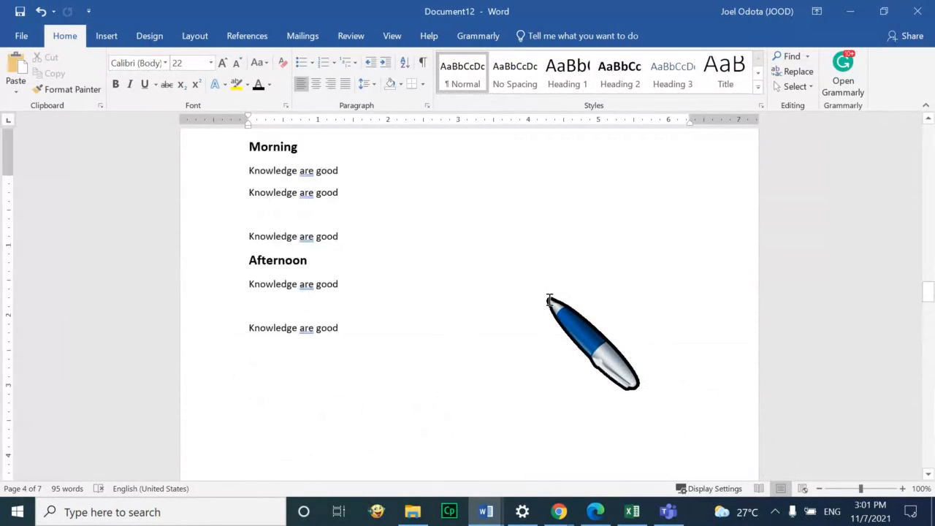
scroll(549, 300, "up", 5)
scroll(549, 300, "up", 10)
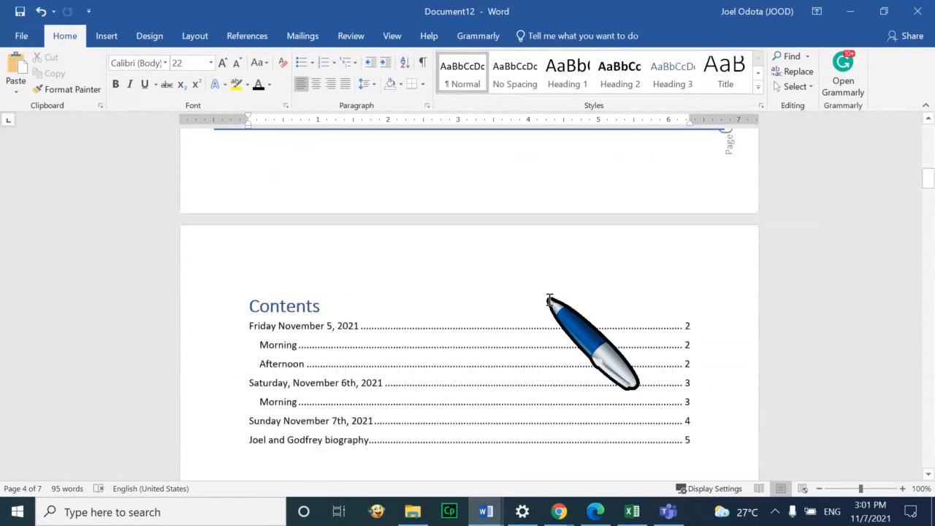
scroll(549, 301, "down", 15)
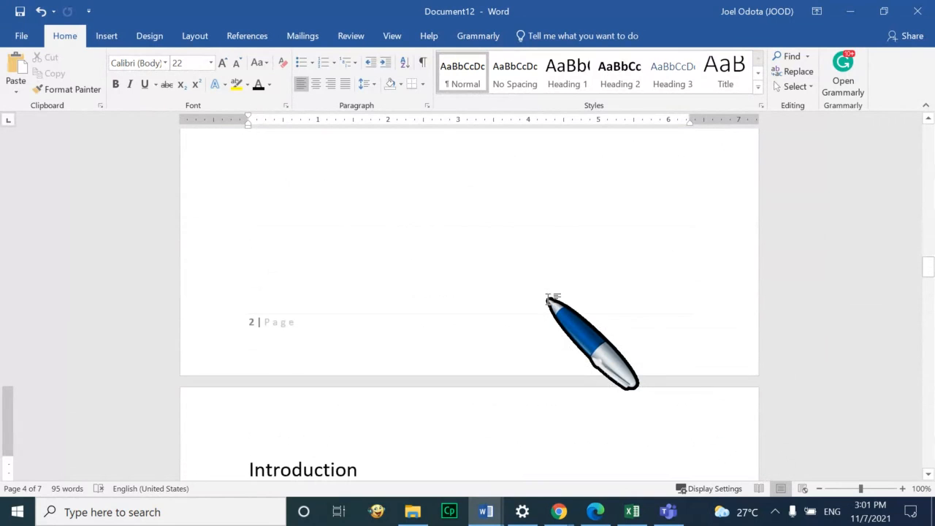
scroll(538, 311, "down", 2)
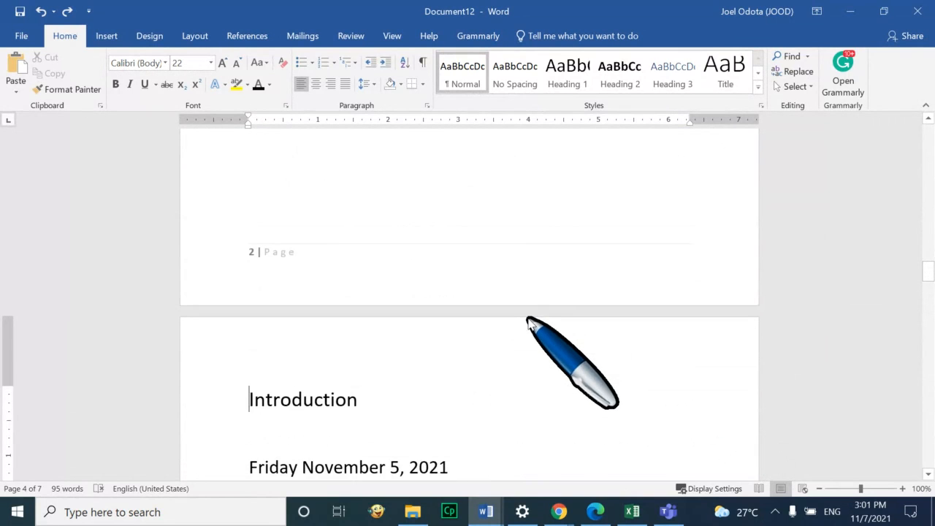
scroll(512, 316, "down", 3)
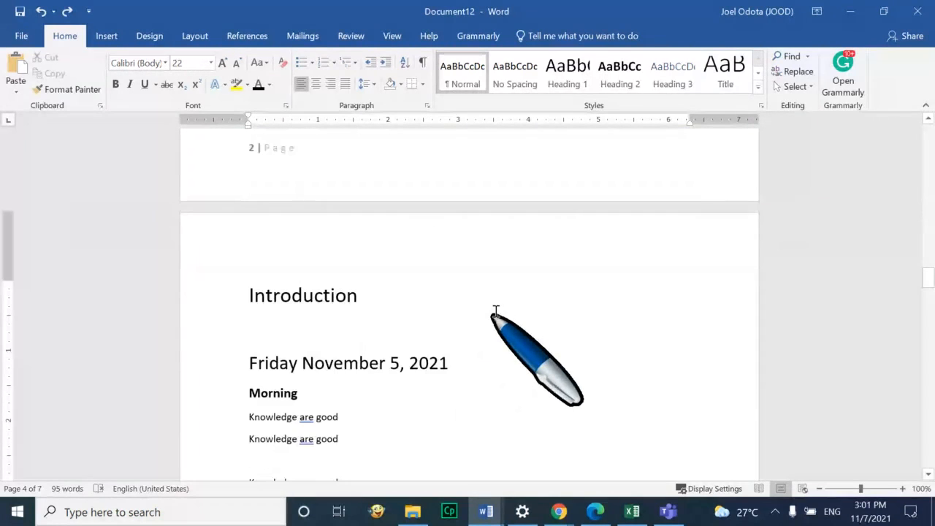
scroll(495, 315, "down", 20)
scroll(495, 315, "up", 19)
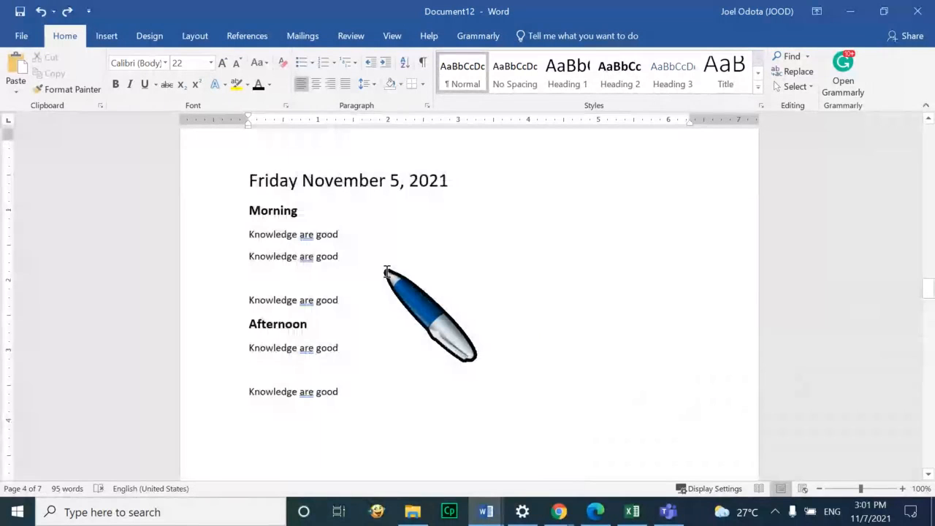
scroll(387, 272, "up", 5)
left_click(249, 294)
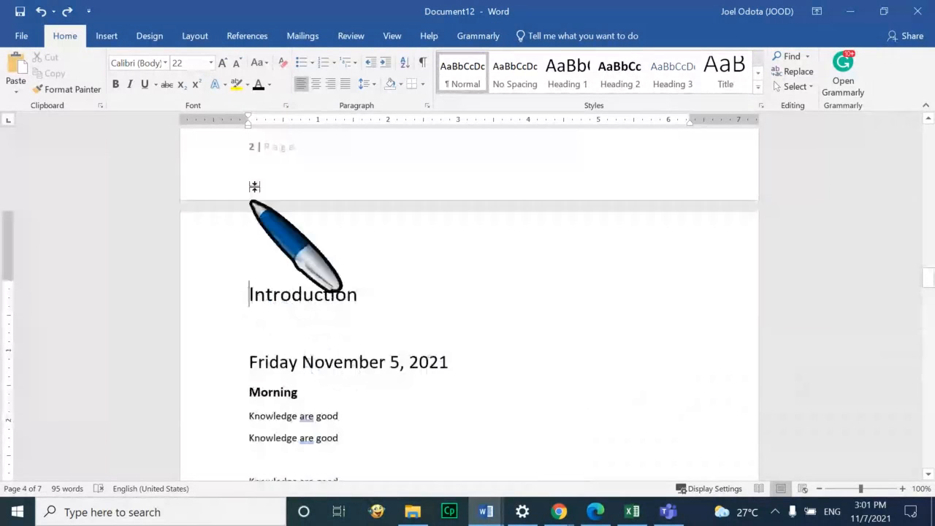
Insert another Next Page section break to push Introduction onto its own page
left_click(195, 36)
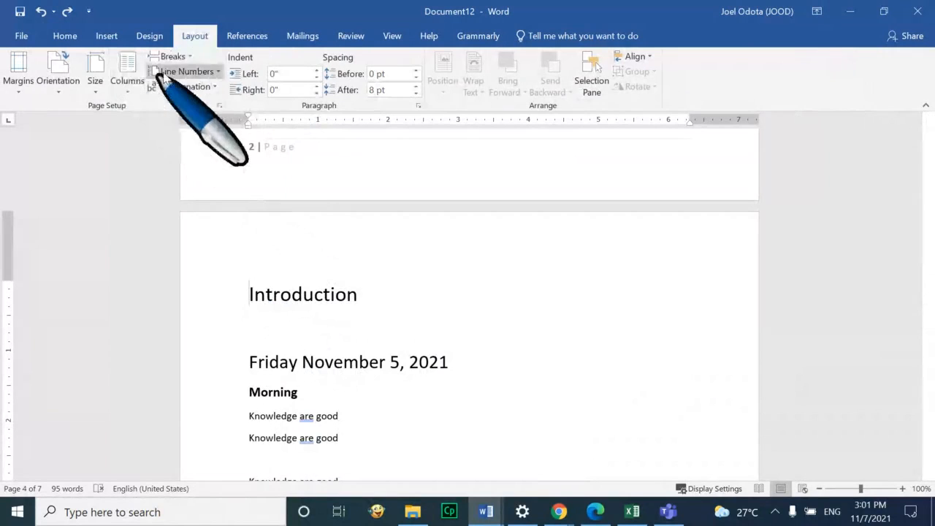
left_click(193, 56)
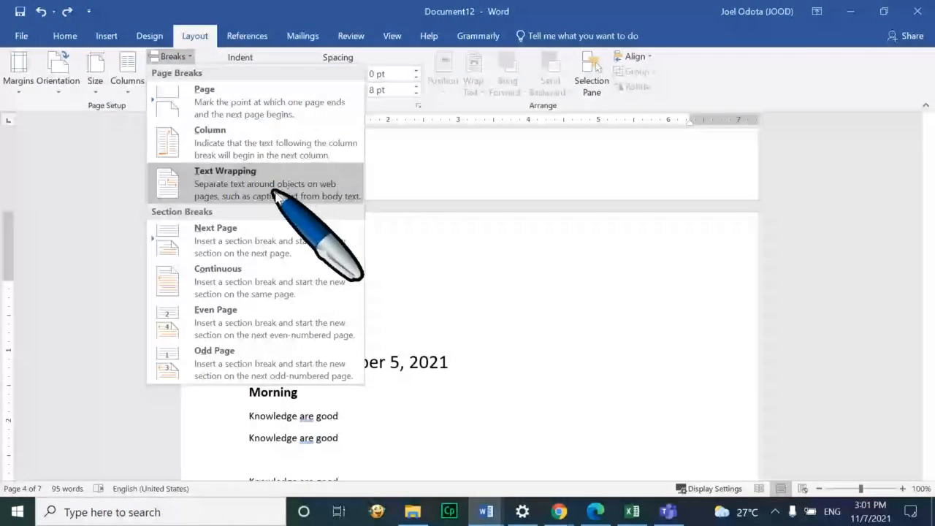
left_click(285, 236)
scroll(359, 368, "down", 3)
scroll(363, 365, "up", 7)
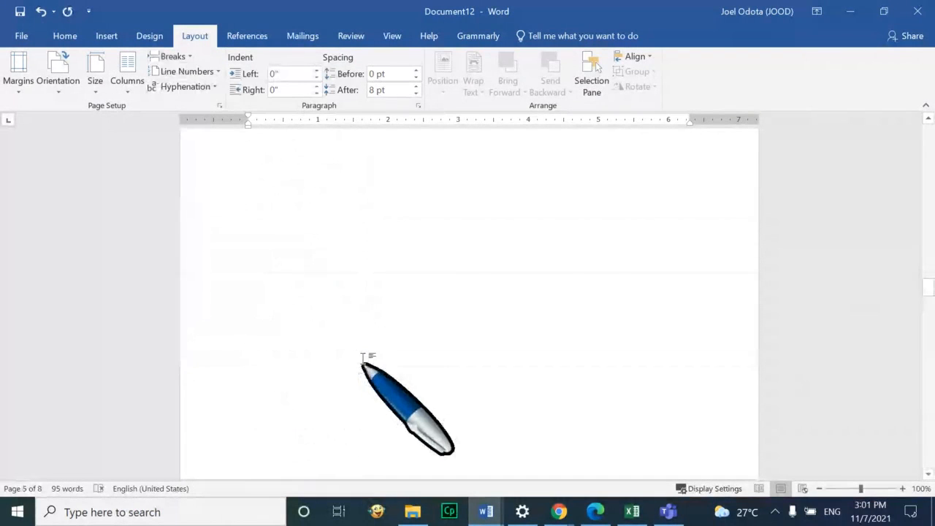
scroll(359, 318, "down", 6)
scroll(361, 349, "down", 3)
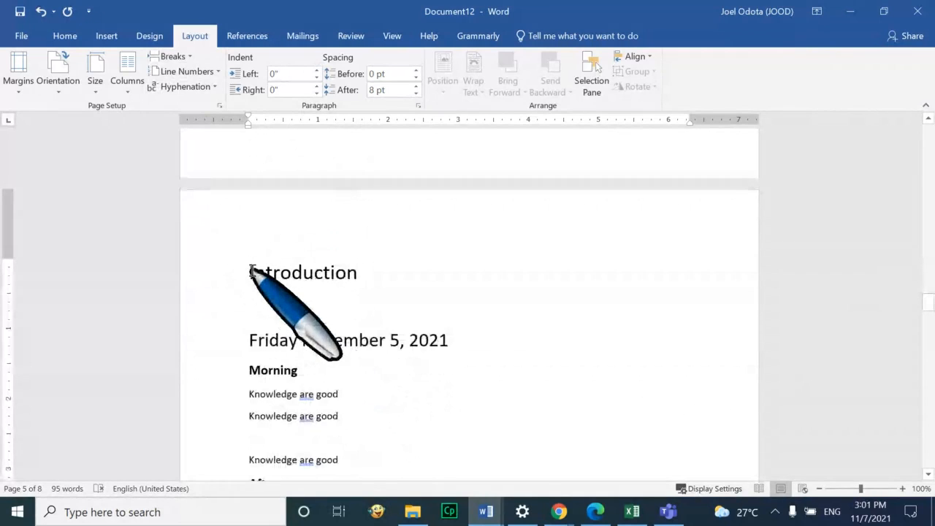
Add an Accent Bar 1 page number at the bottom of the page
left_click(106, 36)
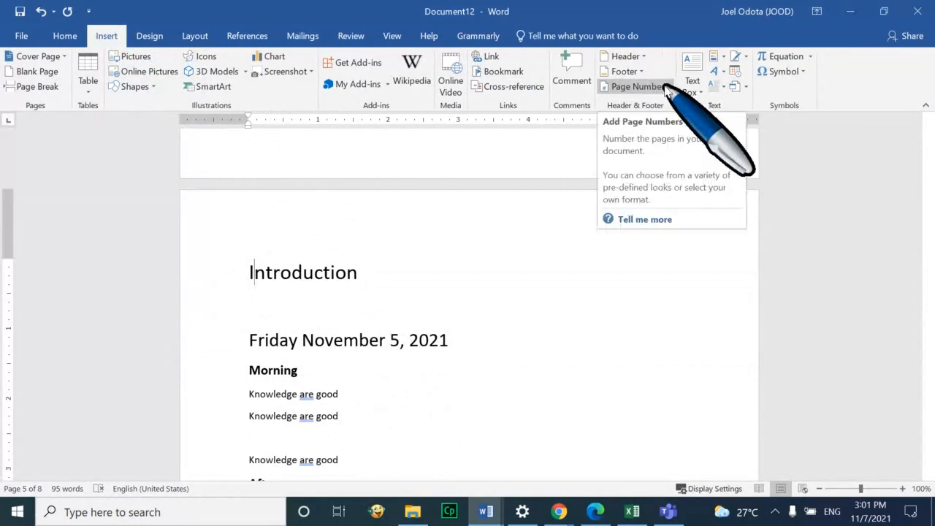
left_click(667, 89)
mouse_move(686, 145)
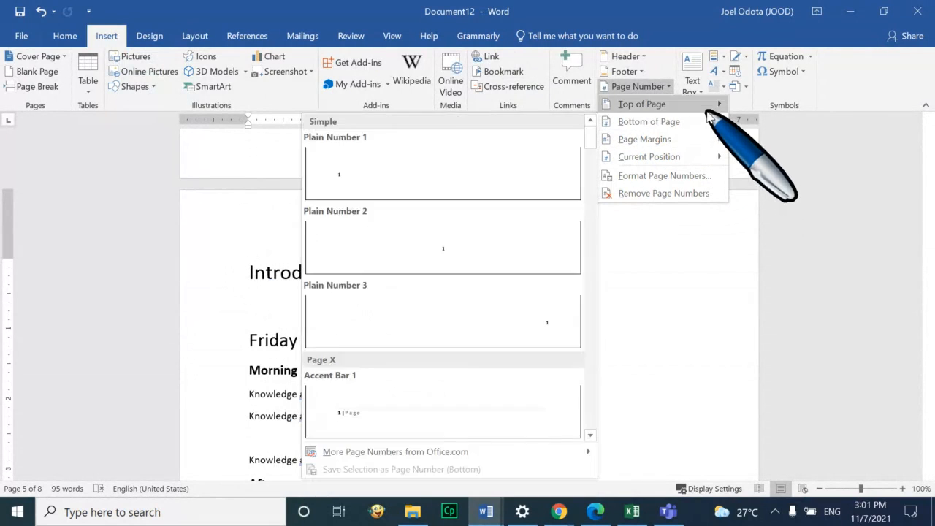
mouse_move(709, 130)
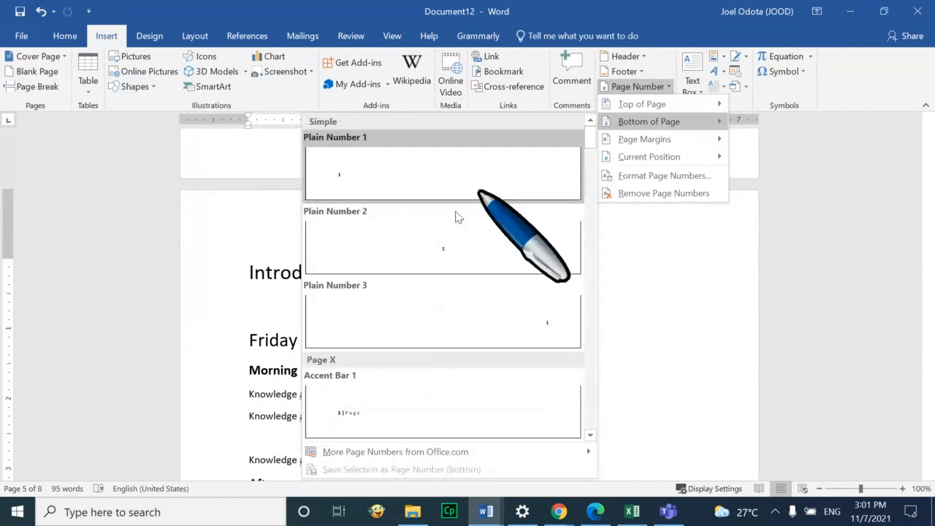
left_click(404, 402)
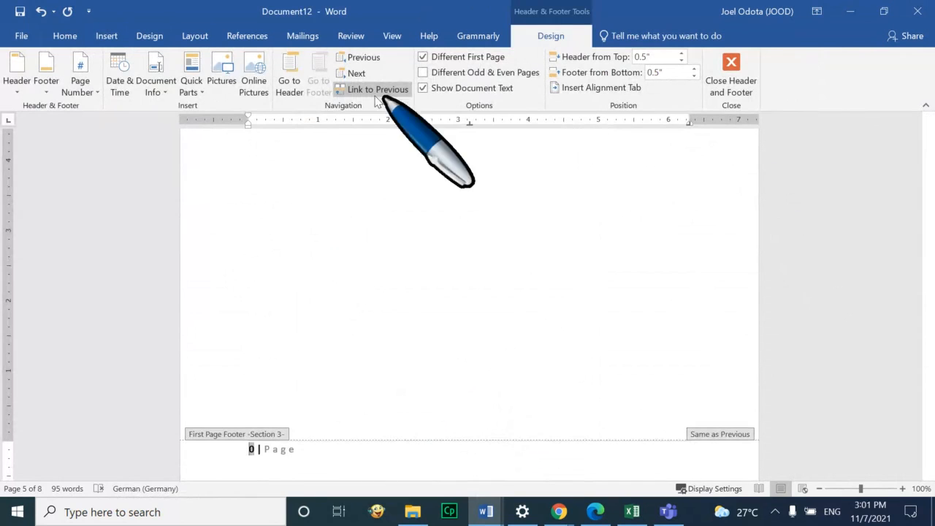
Set the Introduction section's page numbering Start at 1 and check its footer reads '1 | Page'
left_click(102, 37)
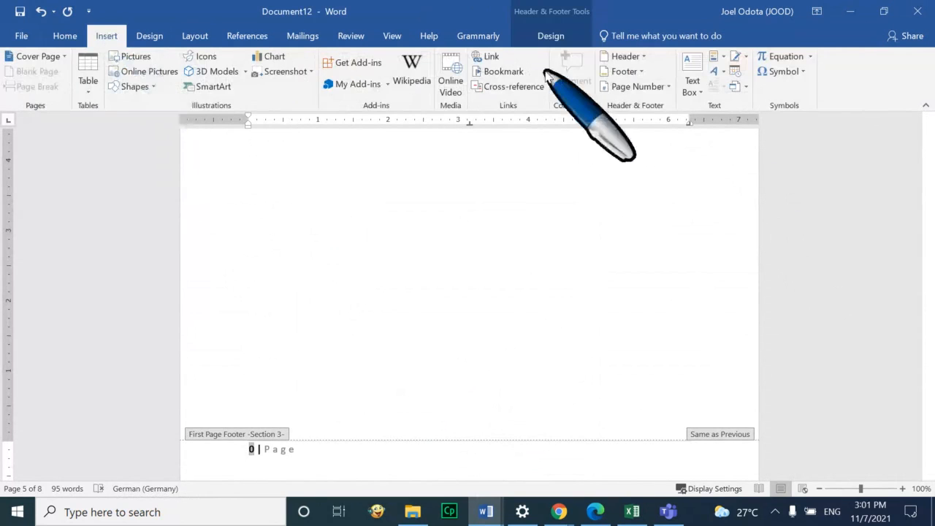
left_click(658, 87)
left_click(675, 174)
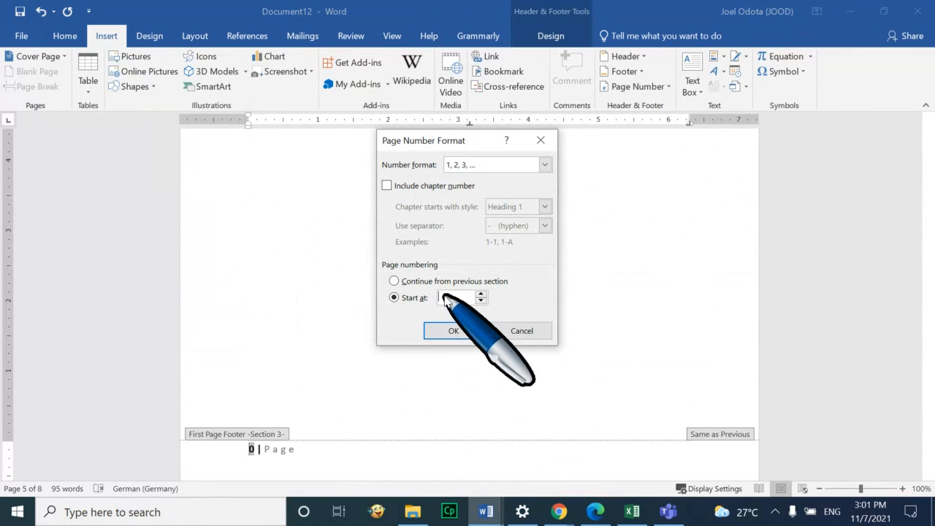
type("1")
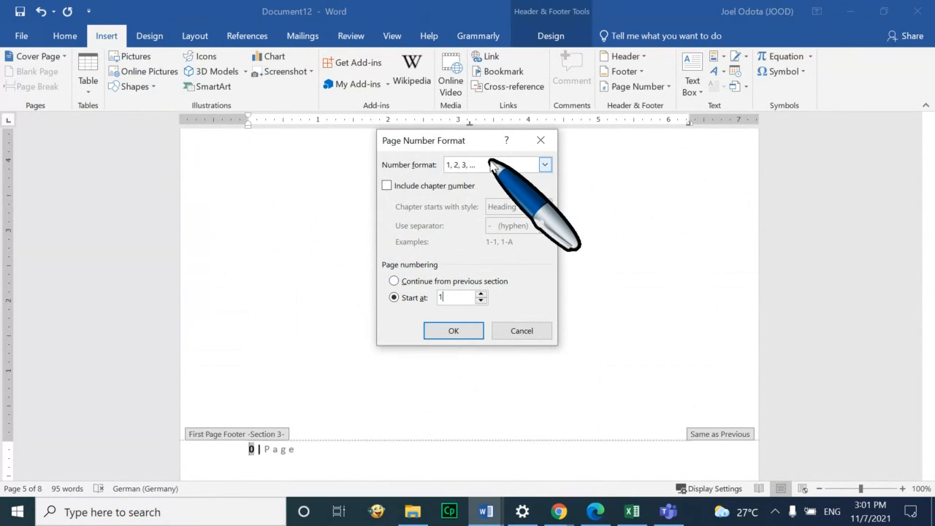
left_click(453, 331)
scroll(455, 336, "down", 5)
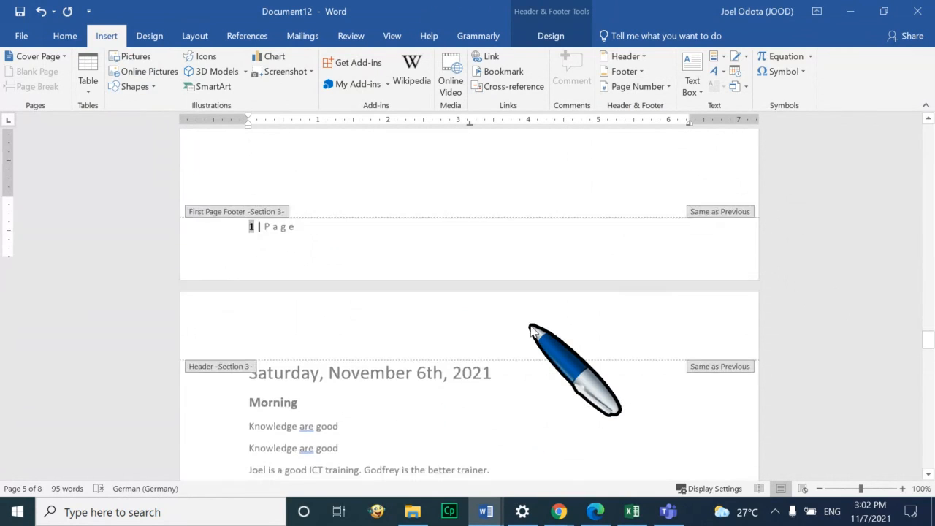
scroll(514, 309, "up", 8)
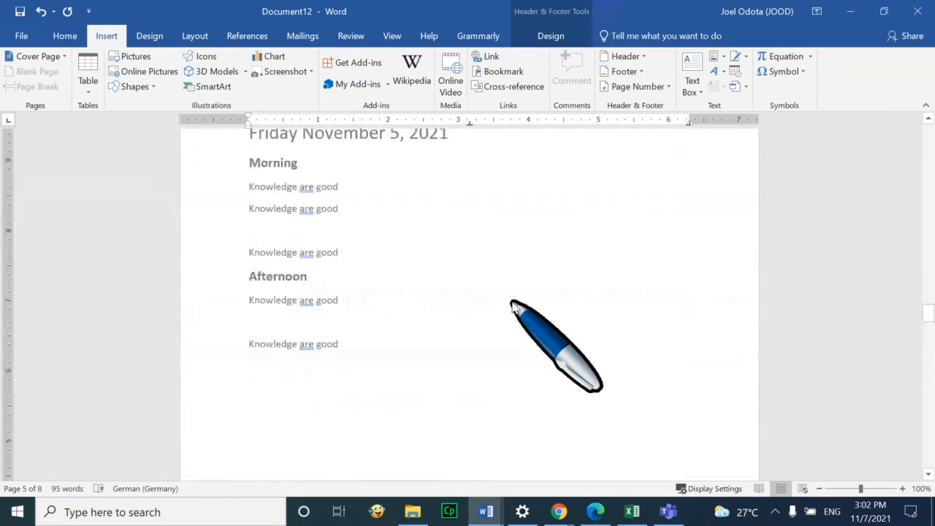
scroll(514, 306, "up", 6)
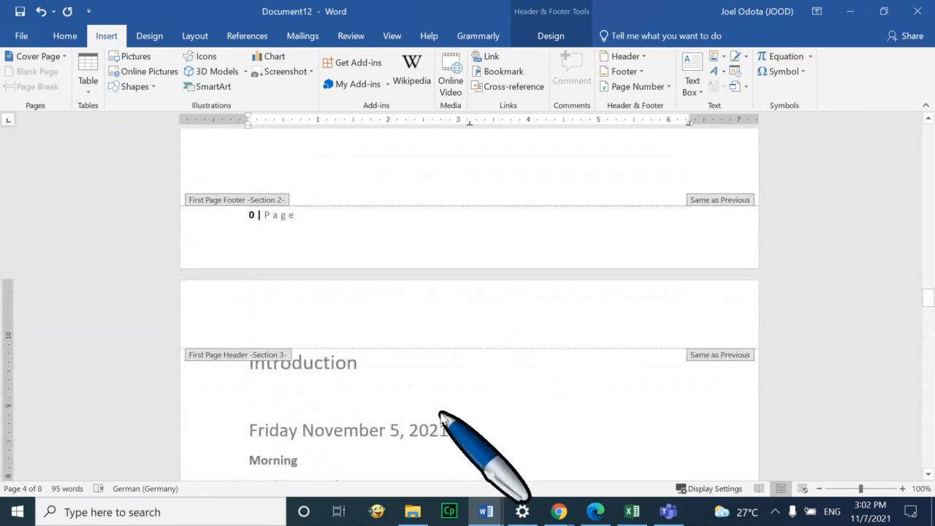
scroll(447, 374, "down", 10)
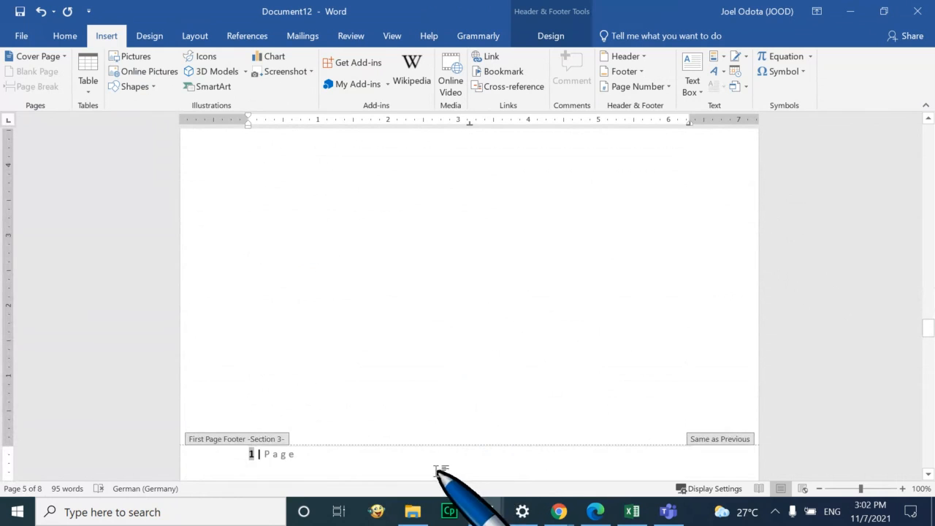
scroll(476, 392, "down", 4)
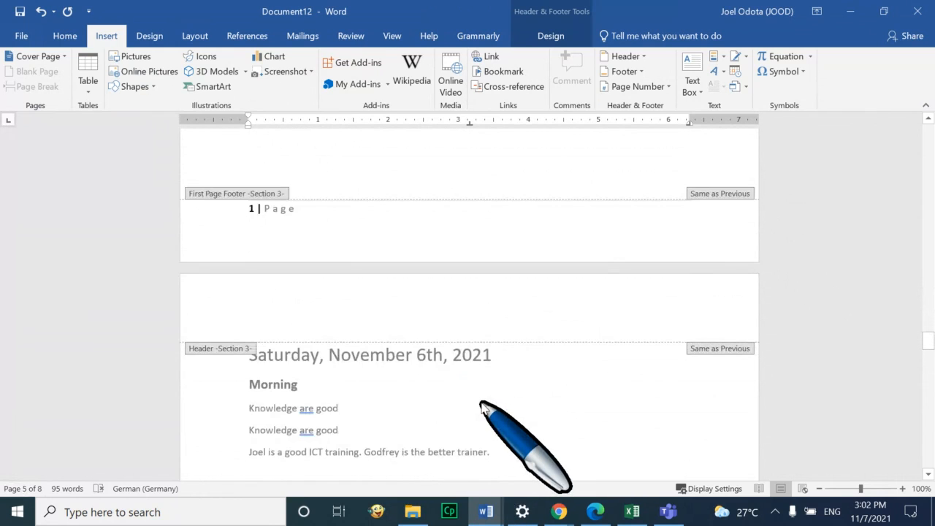
Close the footer and scroll the pages, checking '0 | Page' before Introduction and '1 | Page' on it
double_click(482, 403)
scroll(479, 385, "down", 2)
scroll(481, 366, "up", 13)
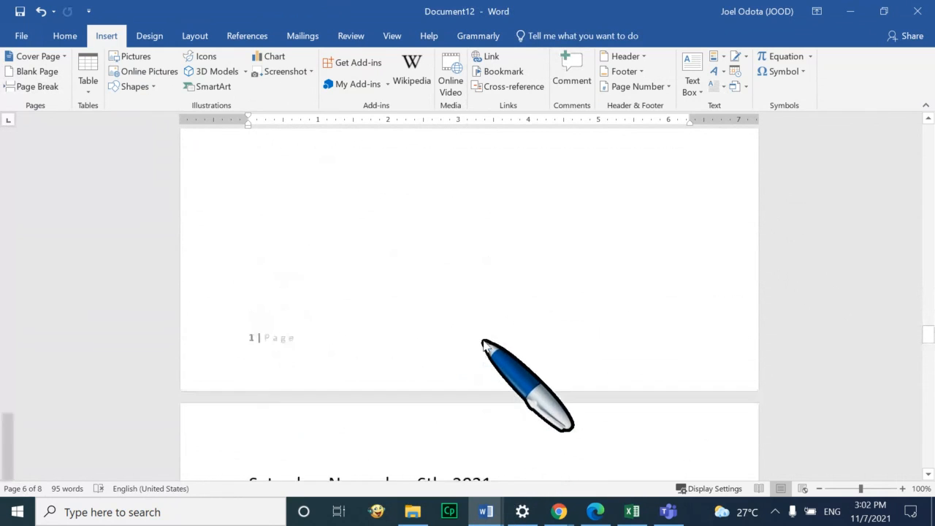
scroll(482, 332, "up", 3)
scroll(480, 333, "down", 6)
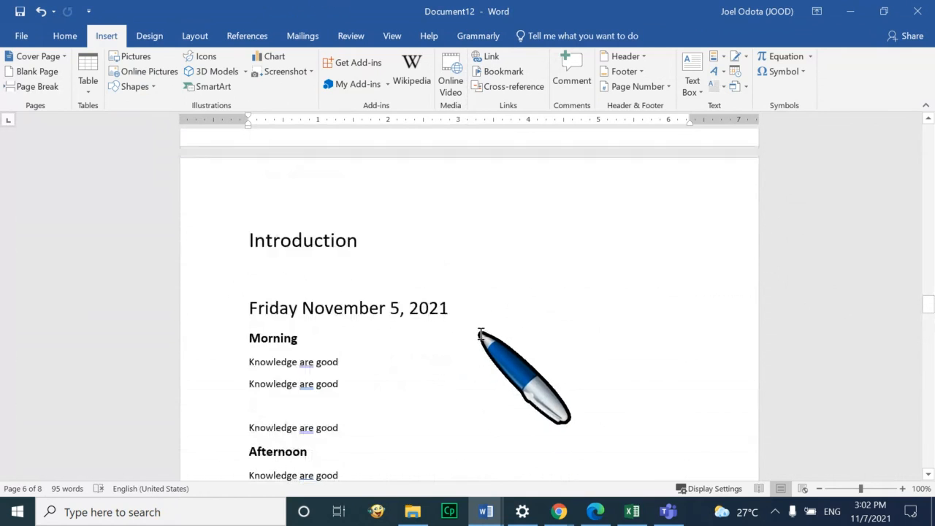
scroll(482, 338, "up", 5)
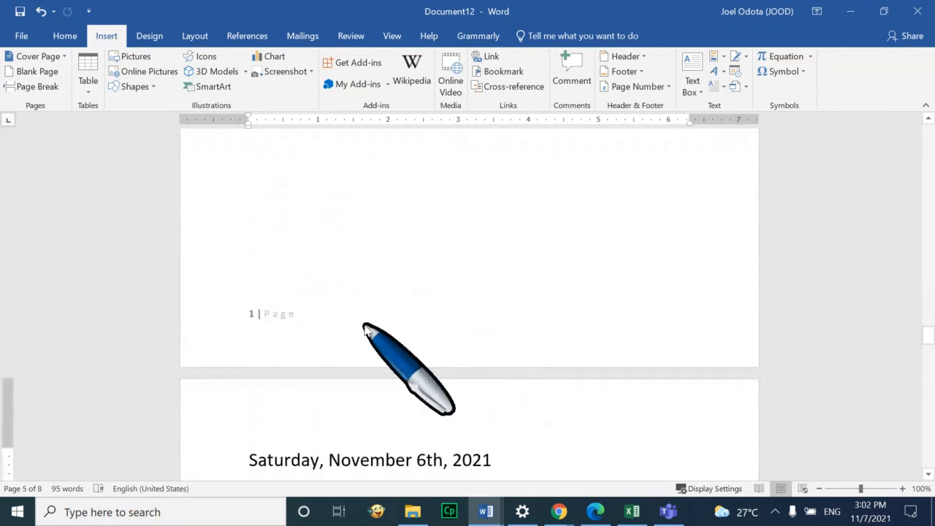
scroll(368, 329, "up", 10)
scroll(368, 326, "up", 5)
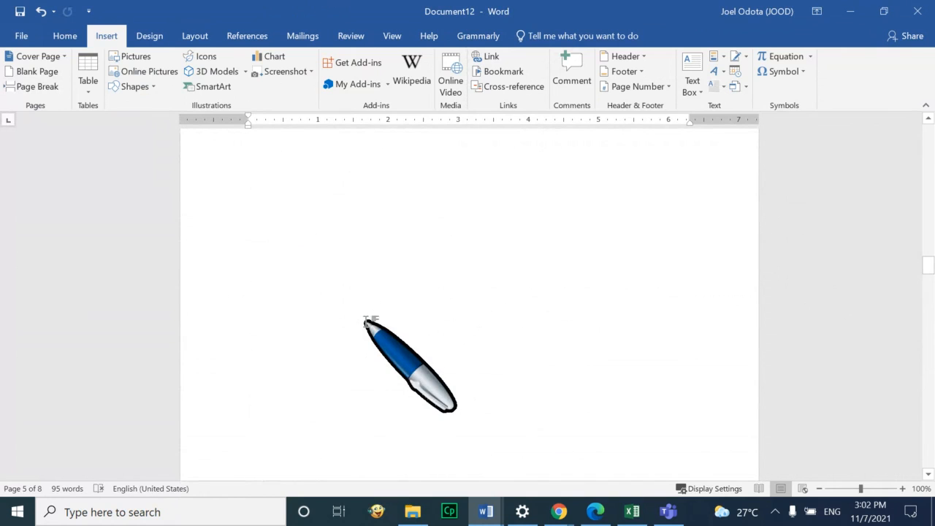
scroll(368, 322, "up", 6)
scroll(365, 322, "up", 10)
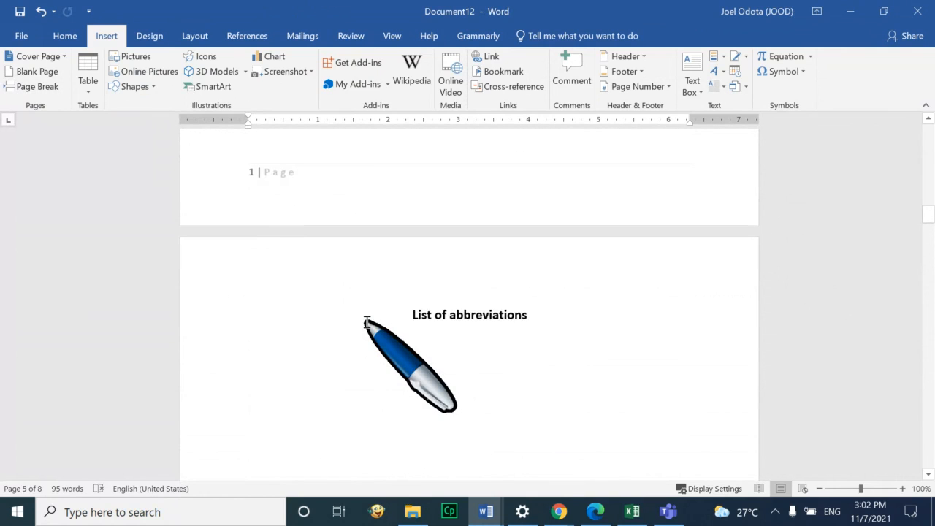
scroll(368, 321, "up", 8)
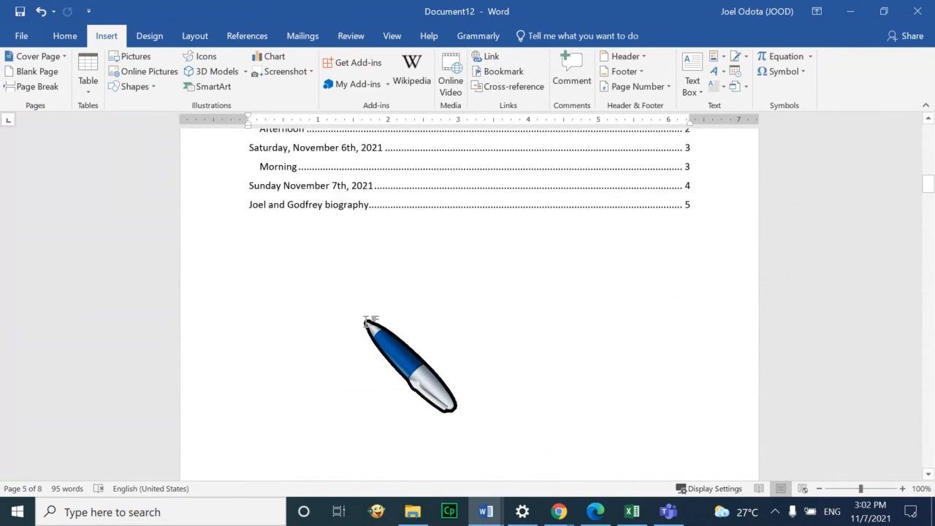
scroll(365, 322, "down", 10)
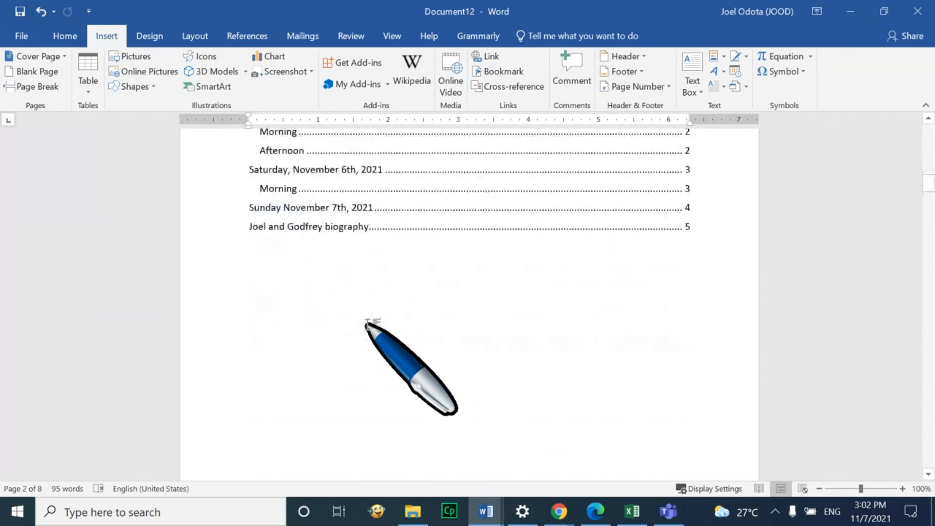
scroll(451, 337, "down", 6)
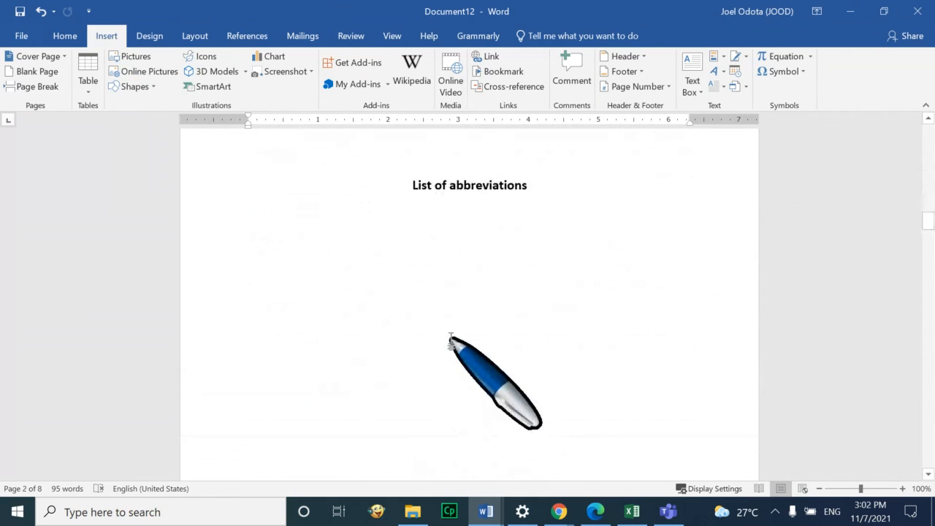
scroll(451, 338, "down", 5)
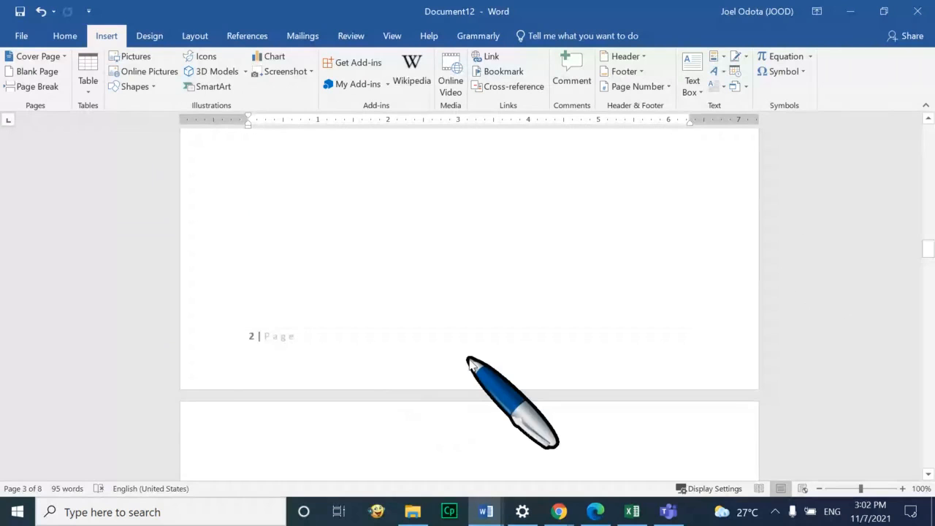
scroll(468, 363, "down", 18)
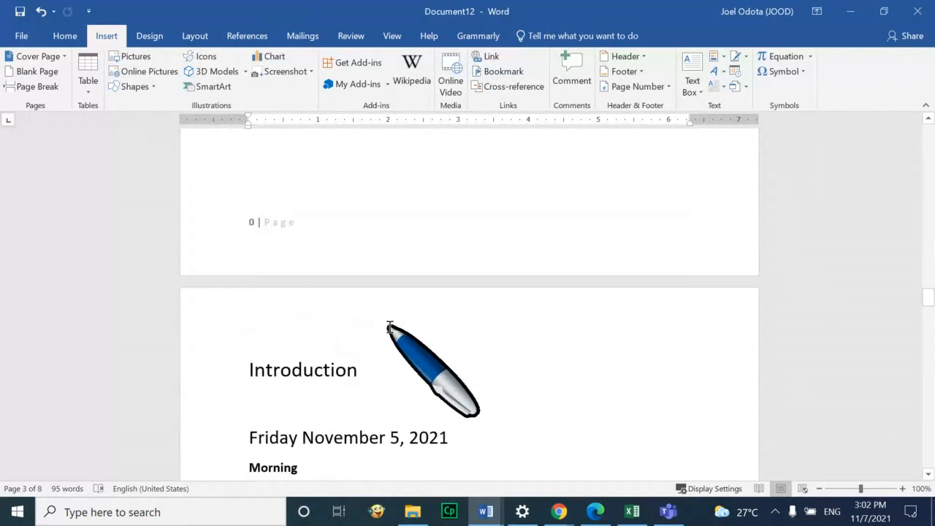
scroll(390, 327, "down", 15)
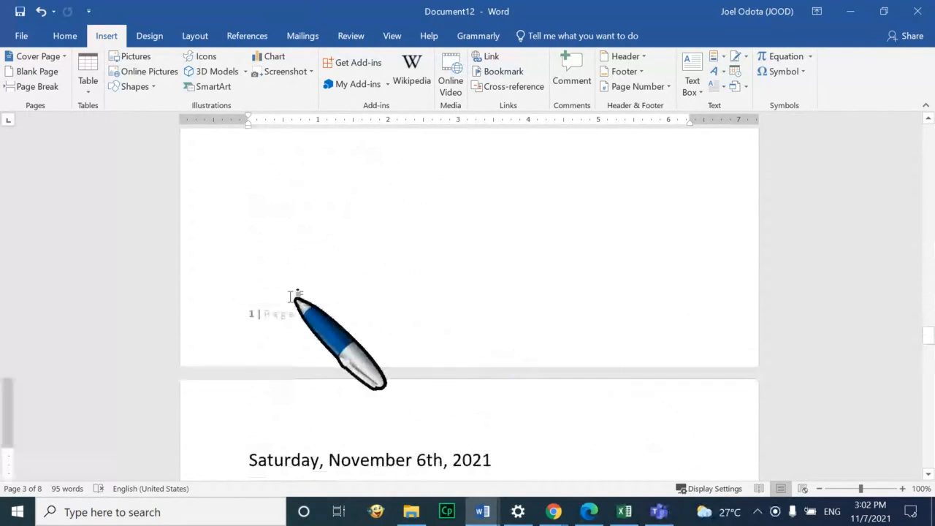
scroll(292, 296, "up", 15)
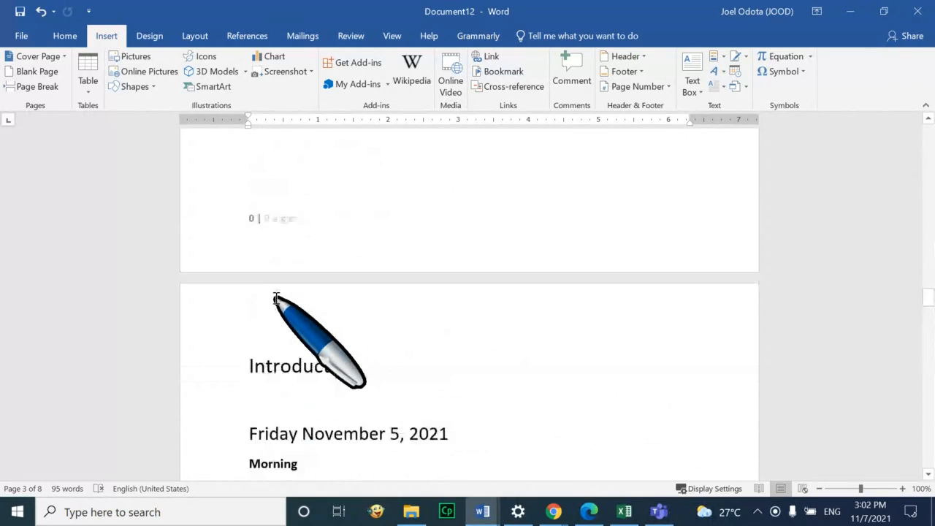
scroll(277, 298, "up", 6)
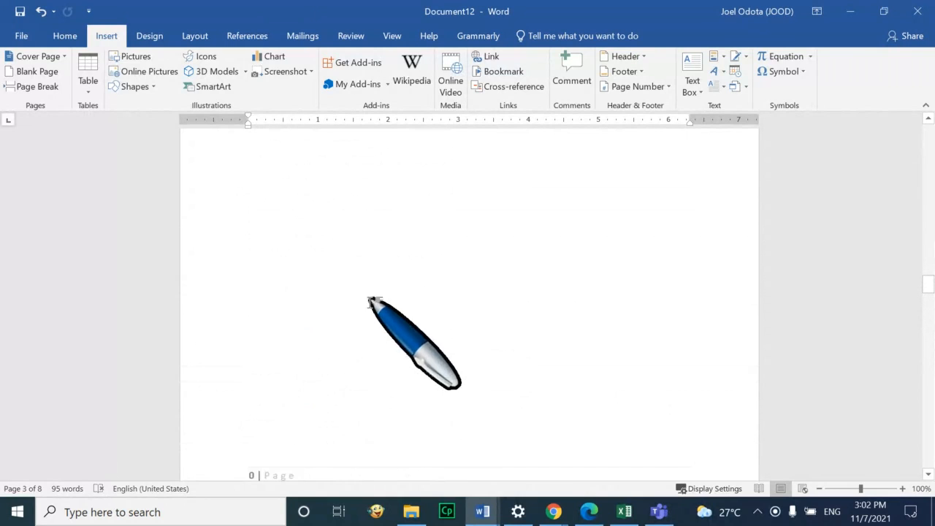
scroll(296, 412, "down", 1)
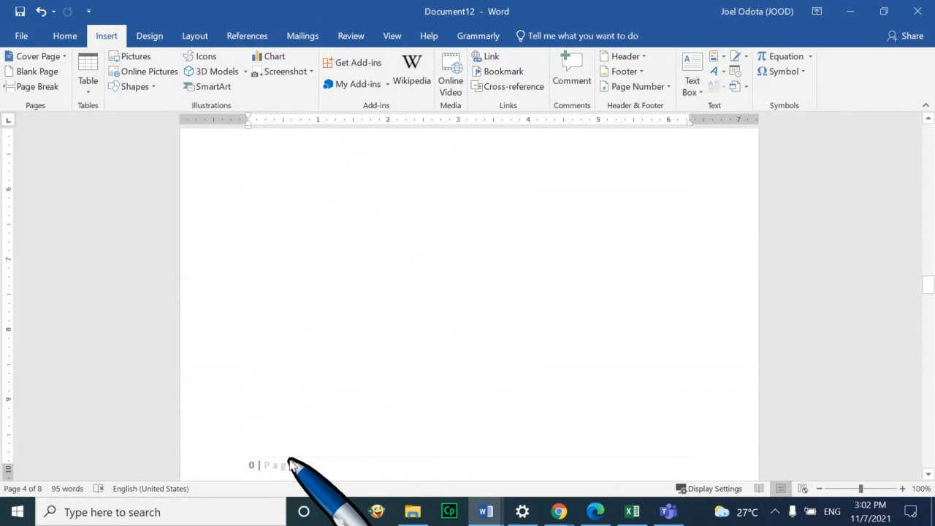
Unlink section 2's footer and choose the i, ii, iii number format, dismissing the range warnings
double_click(290, 465)
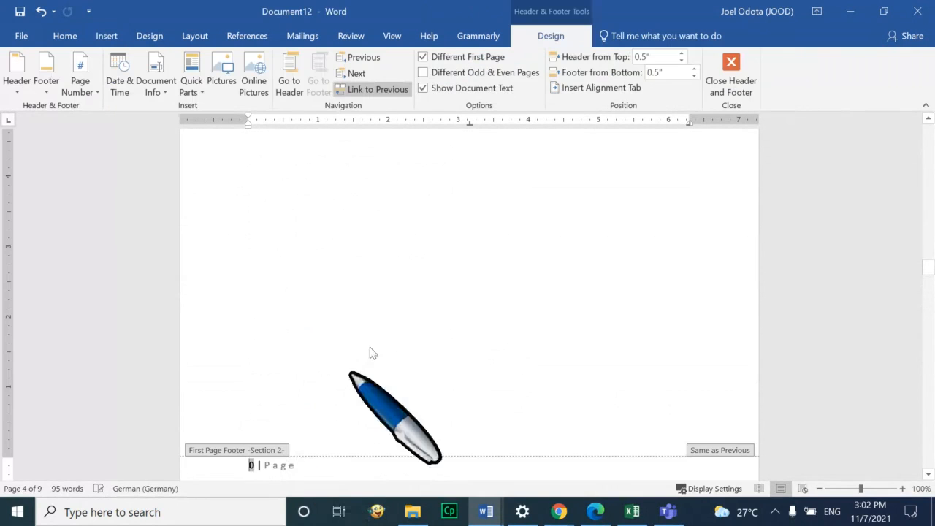
left_click(372, 91)
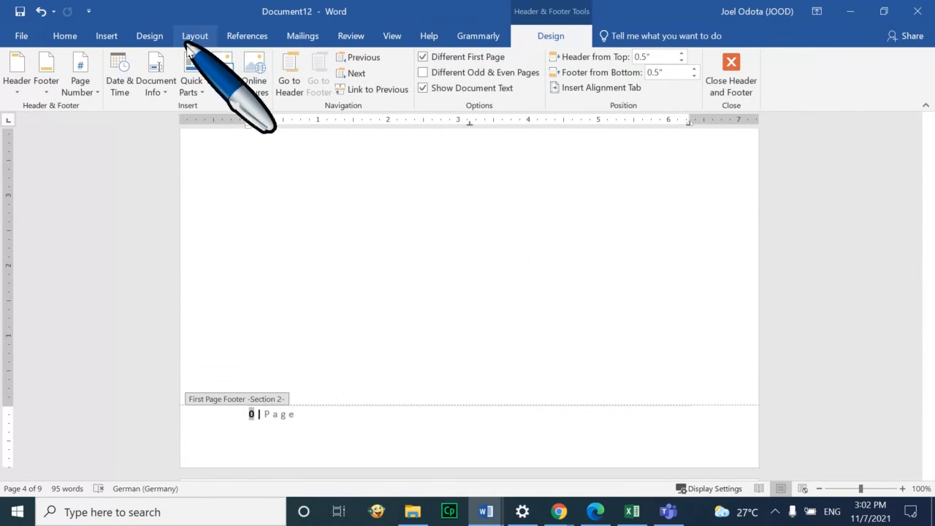
left_click(106, 36)
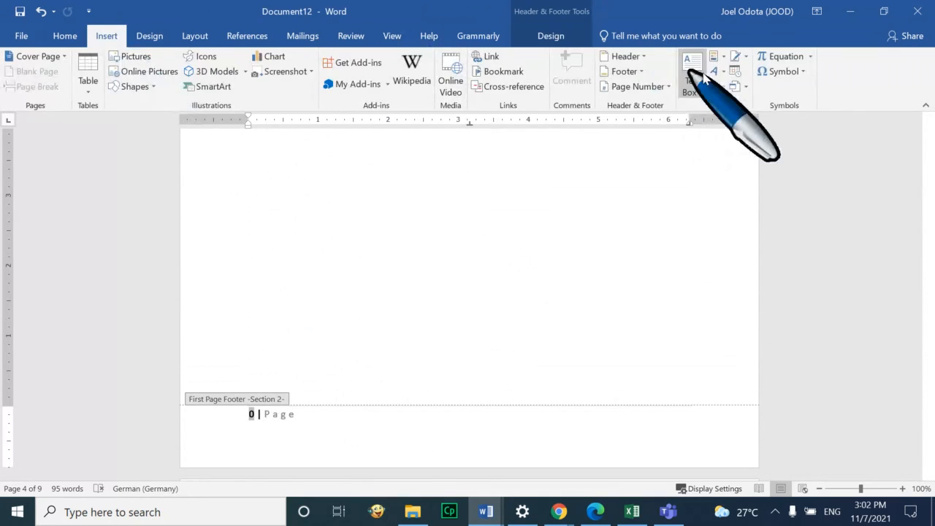
left_click(665, 89)
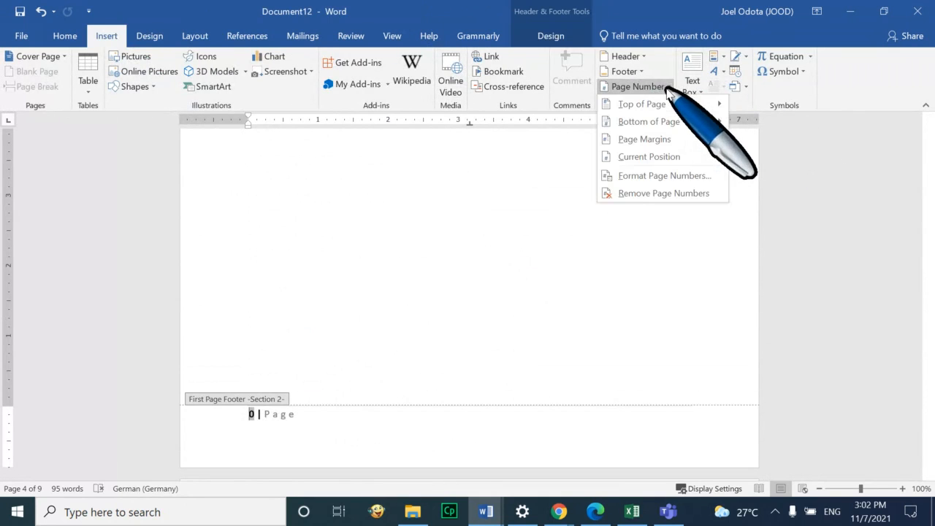
left_click(664, 179)
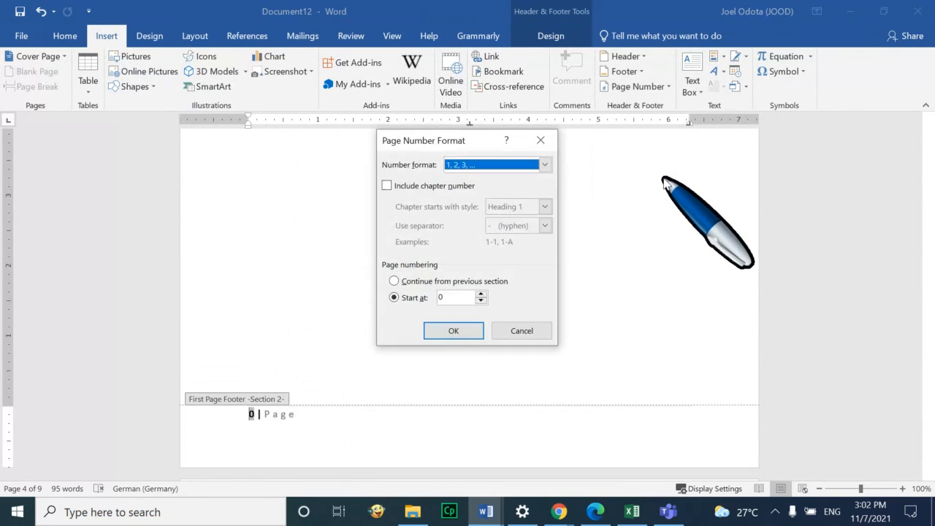
left_click(521, 166)
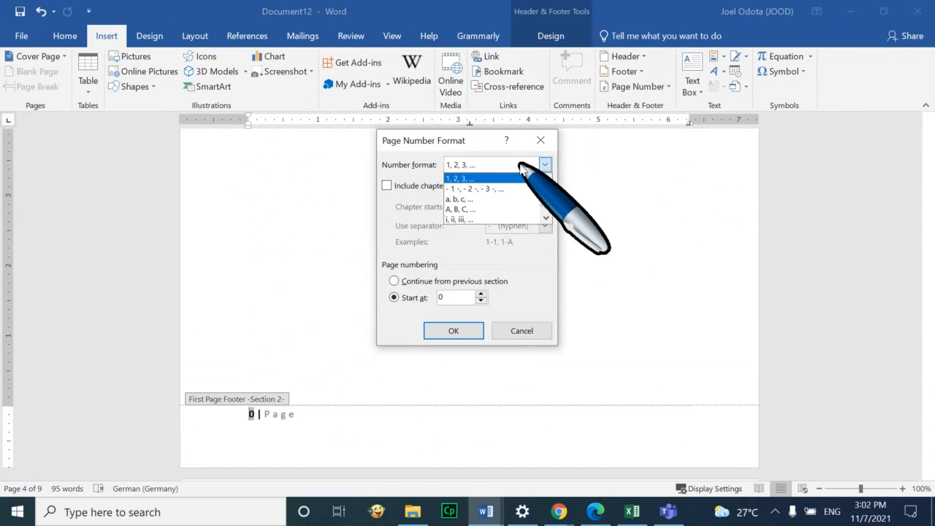
left_click(499, 209)
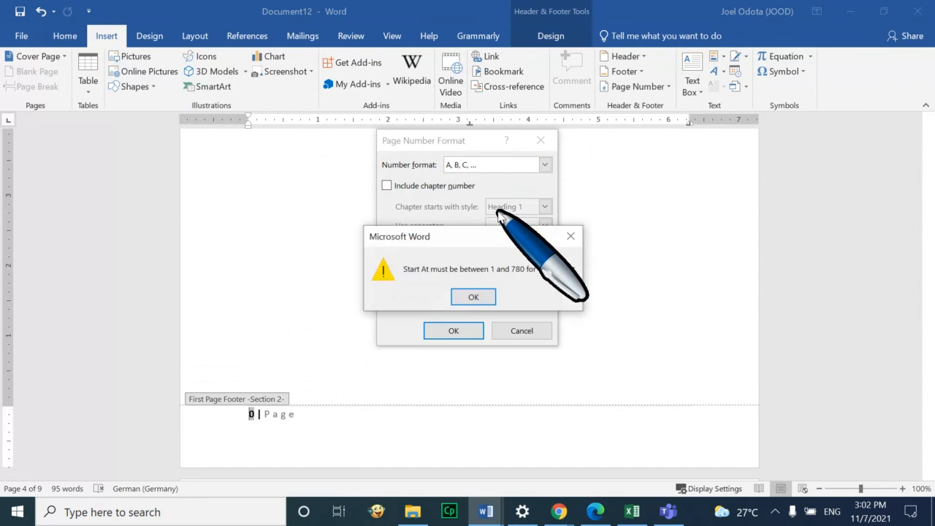
left_click(483, 297)
left_click(482, 219)
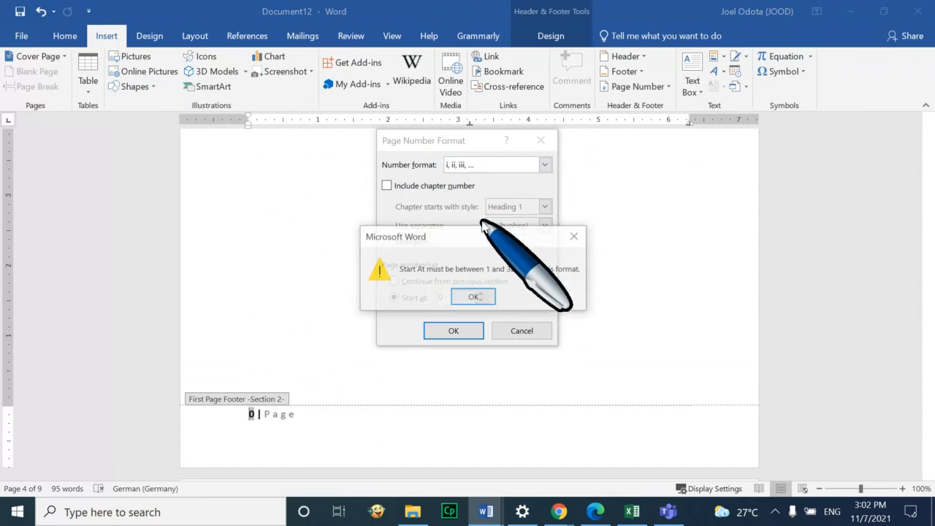
left_click(471, 295)
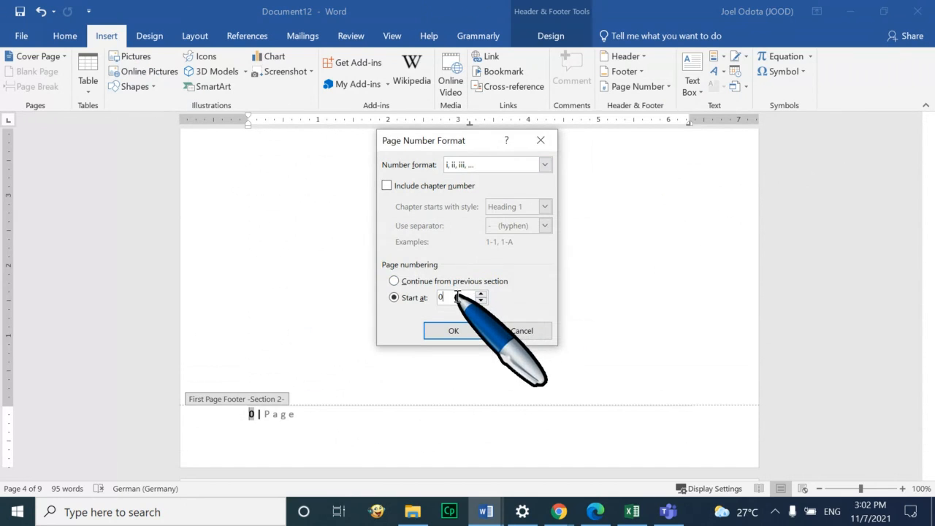
Start the Roman numbering at 1, apply it, and close footer editing
type("1")
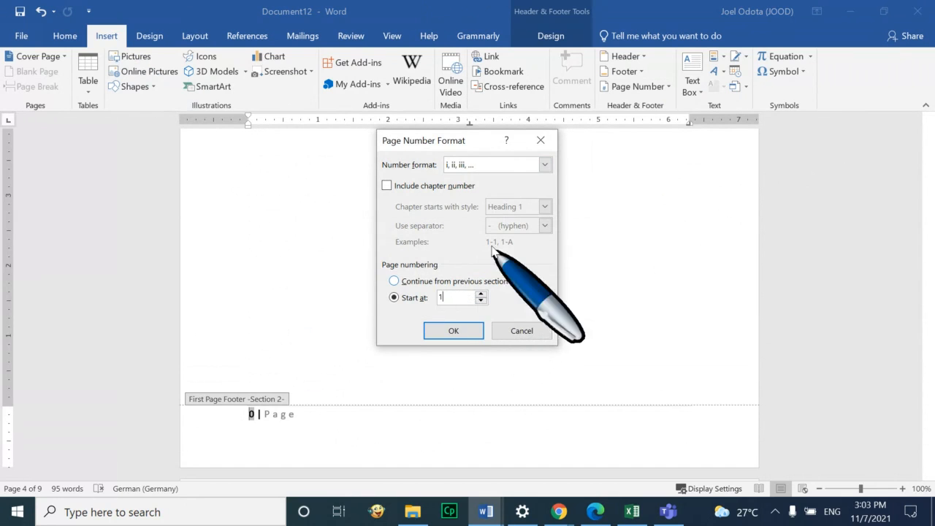
left_click(445, 330)
scroll(495, 259, "up", 2)
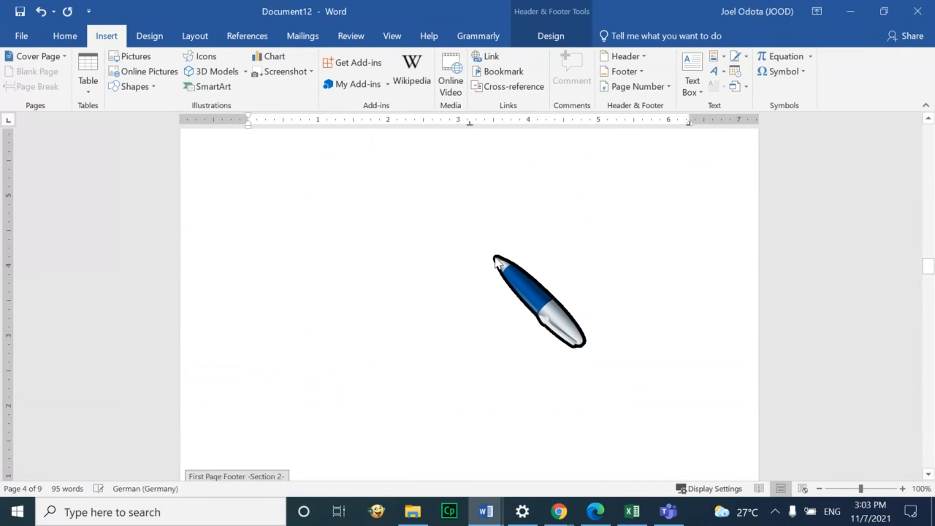
scroll(496, 258, "up", 7)
scroll(521, 253, "down", 10)
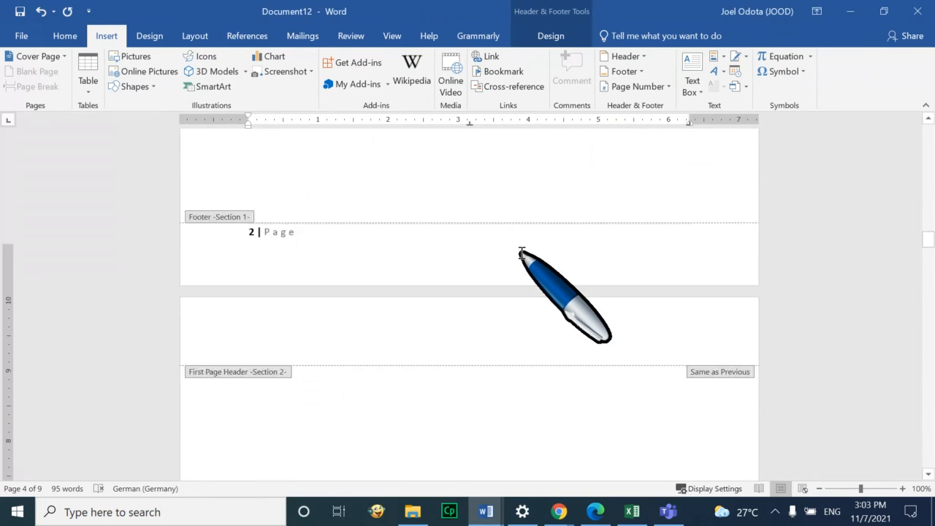
scroll(530, 278, "down", 8)
double_click(454, 357)
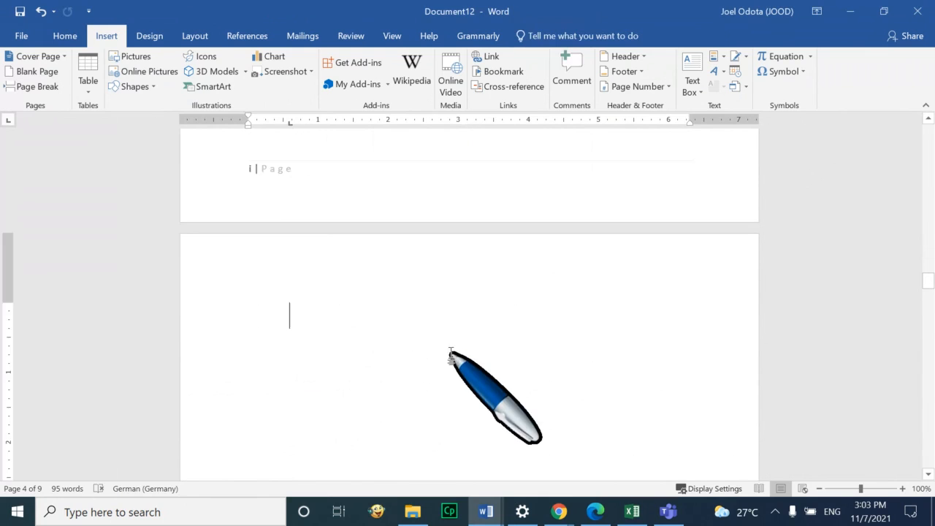
Scroll through the document to check the footer numbering in each section
scroll(470, 321, "down", 1)
scroll(471, 320, "down", 6)
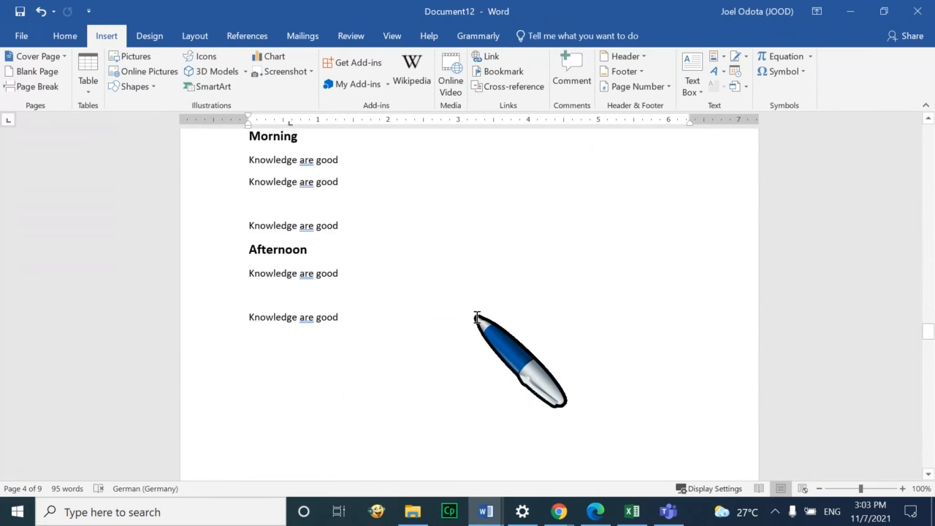
scroll(476, 319, "down", 3)
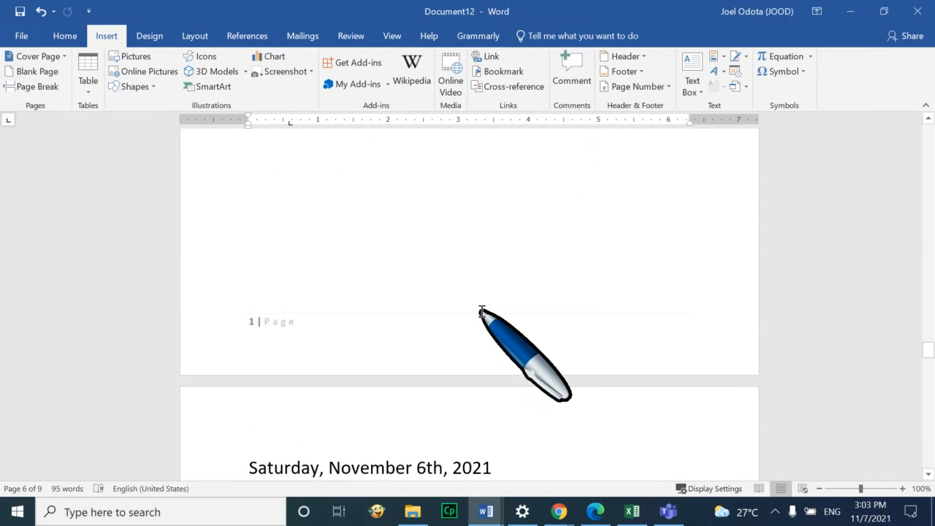
scroll(482, 313, "up", 4)
scroll(482, 313, "down", 5)
scroll(424, 340, "up", 4)
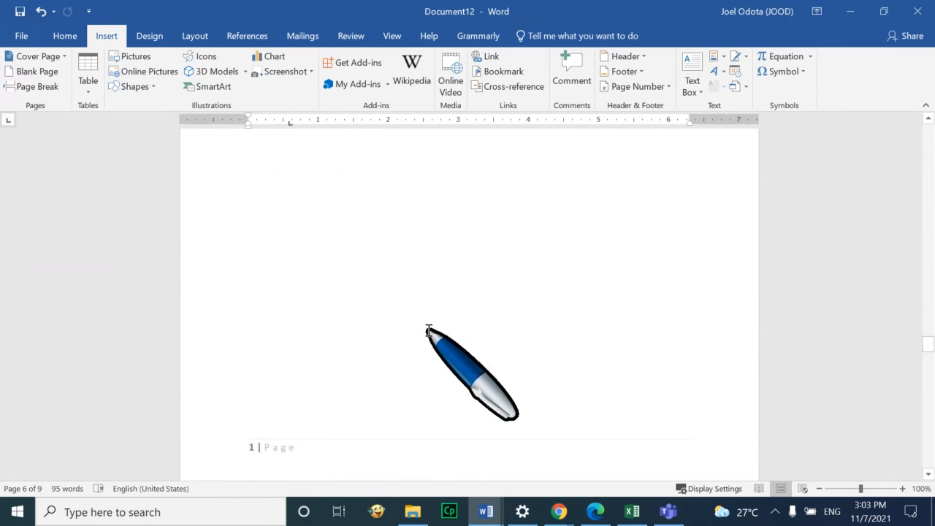
scroll(429, 331, "up", 18)
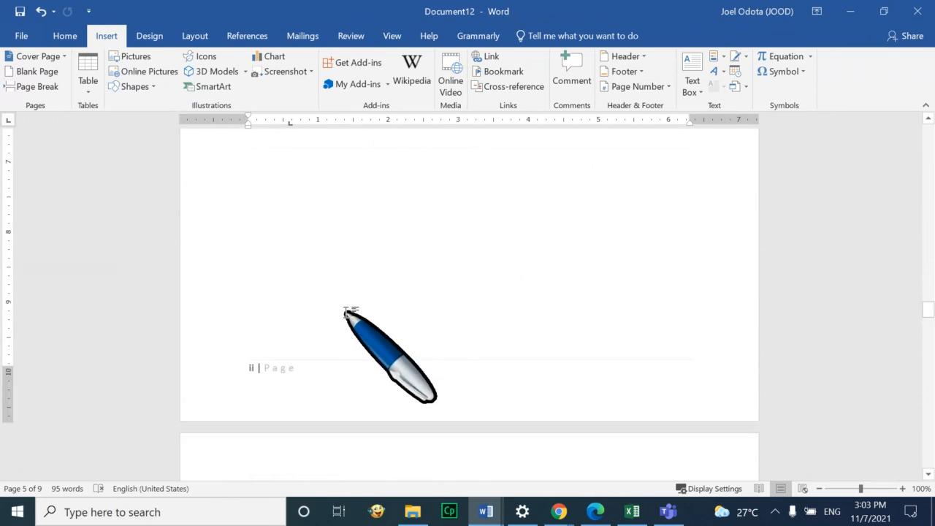
scroll(314, 365, "up", 1)
scroll(285, 409, "down", 1)
scroll(285, 344, "up", 1)
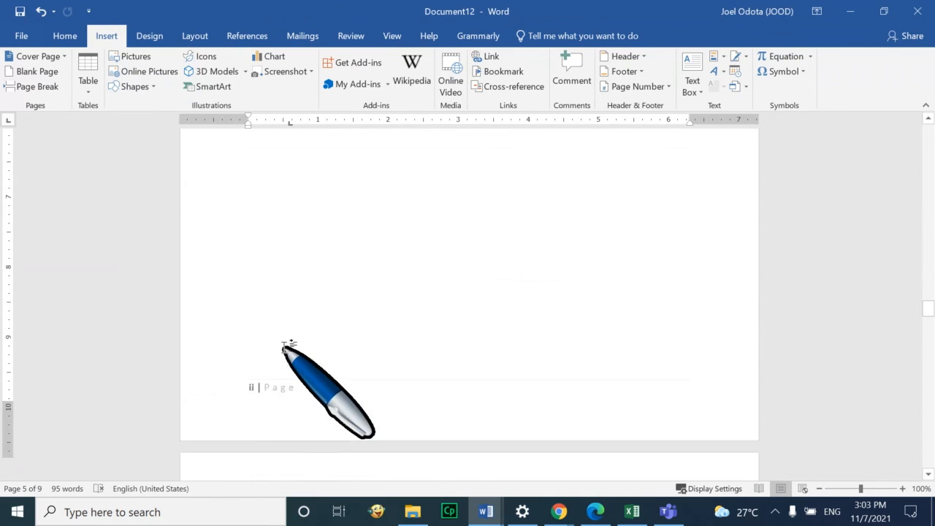
scroll(285, 345, "up", 6)
scroll(285, 340, "up", 6)
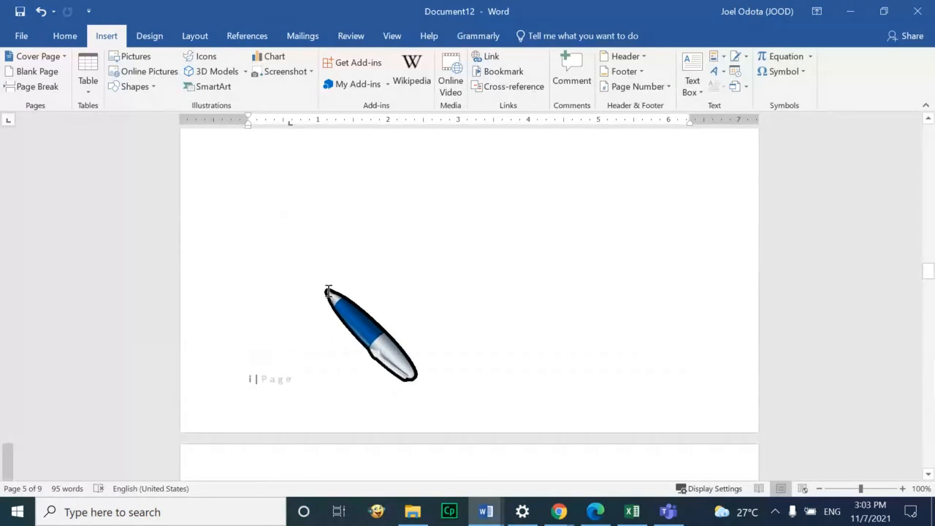
scroll(303, 309, "down", 6)
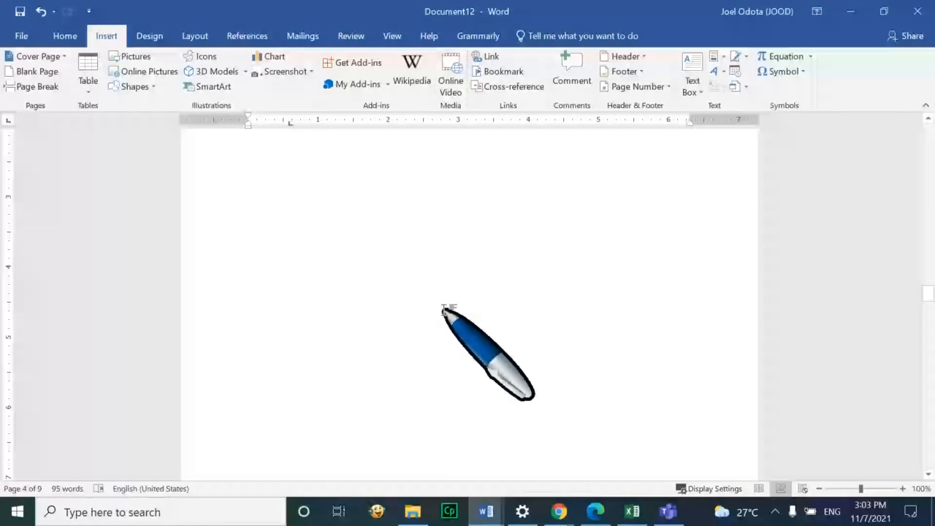
scroll(445, 311, "down", 5)
scroll(446, 318, "down", 2)
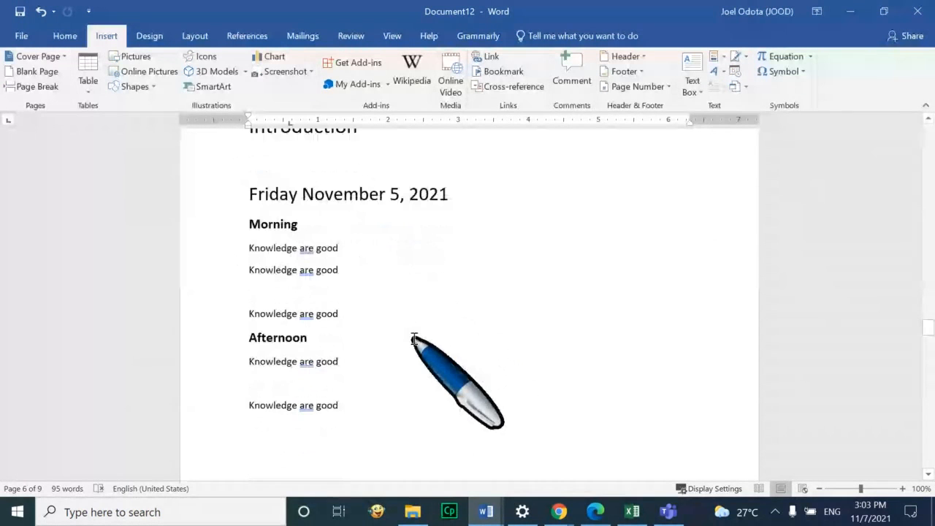
scroll(417, 347, "down", 6)
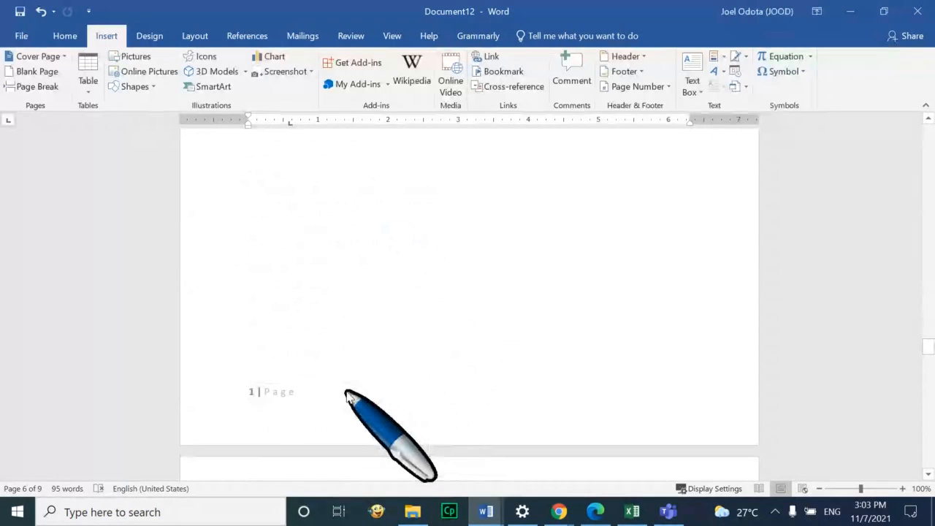
scroll(349, 394, "down", 5)
scroll(535, 334, "up", 8)
scroll(534, 334, "down", 6)
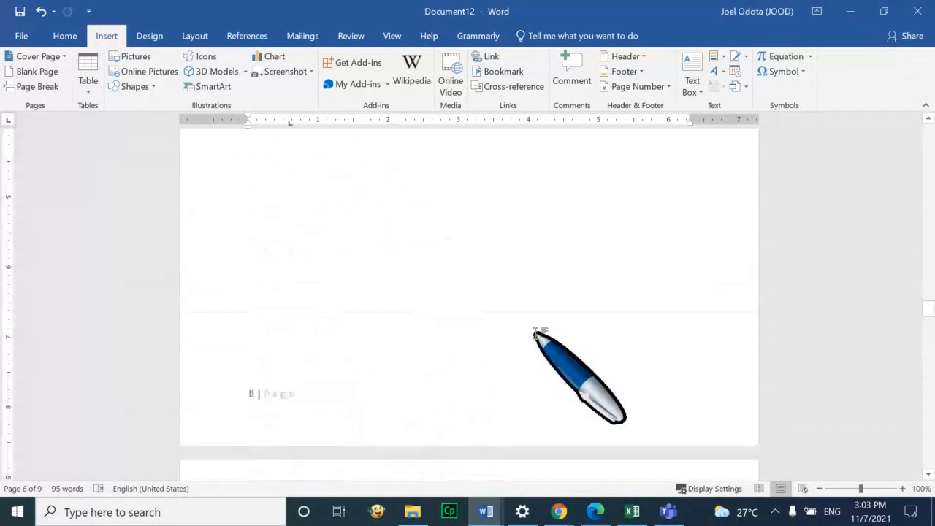
scroll(535, 334, "up", 10)
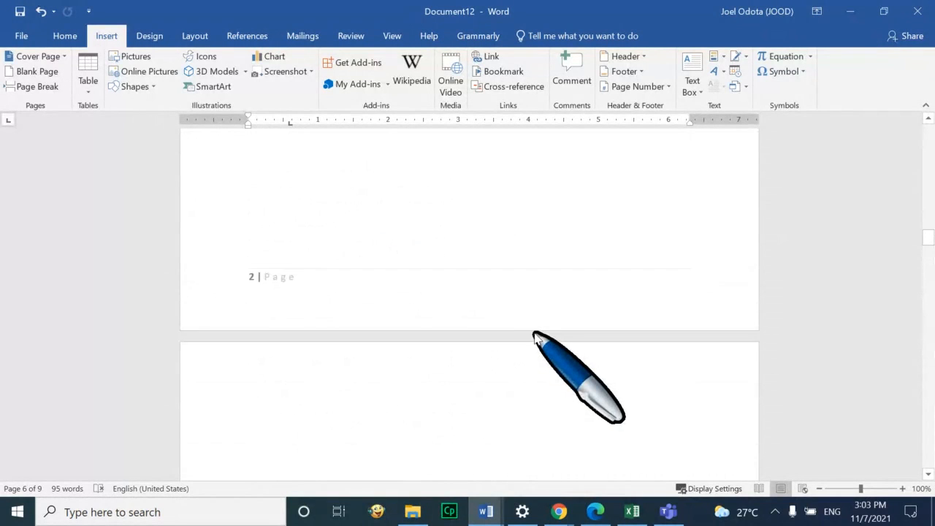
scroll(534, 334, "up", 12)
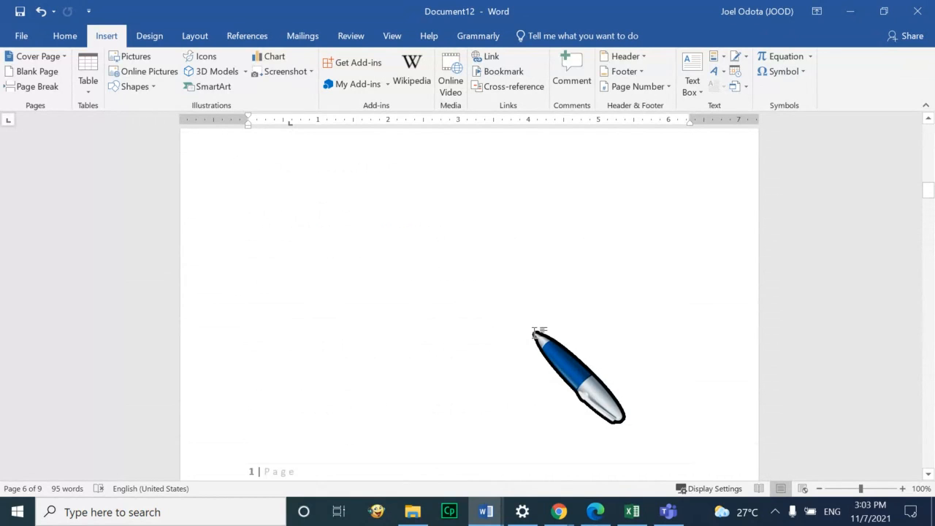
scroll(534, 334, "up", 8)
scroll(536, 378, "down", 3)
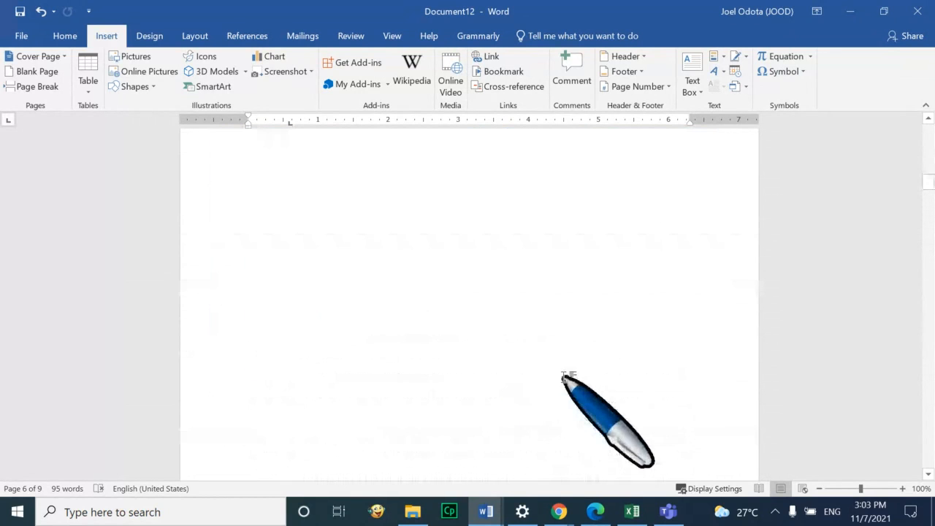
scroll(564, 378, "down", 6)
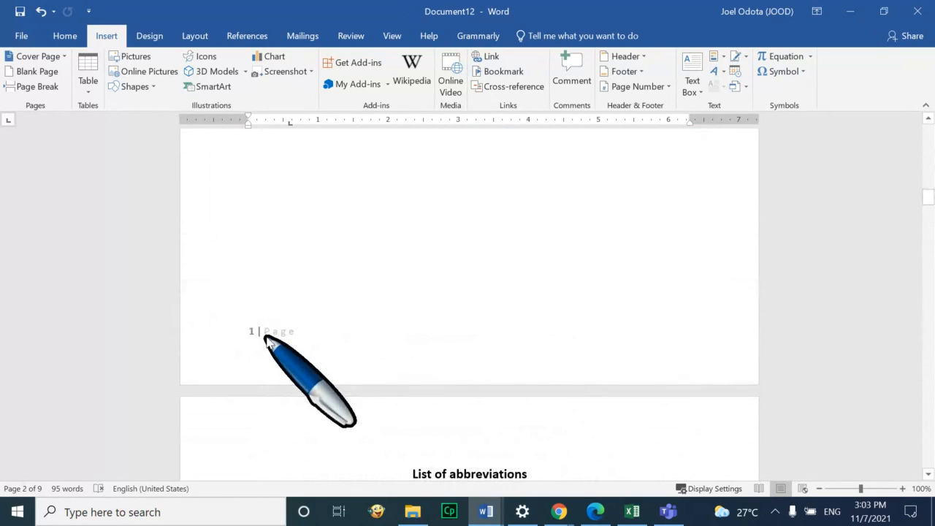
scroll(419, 330, "down", 7)
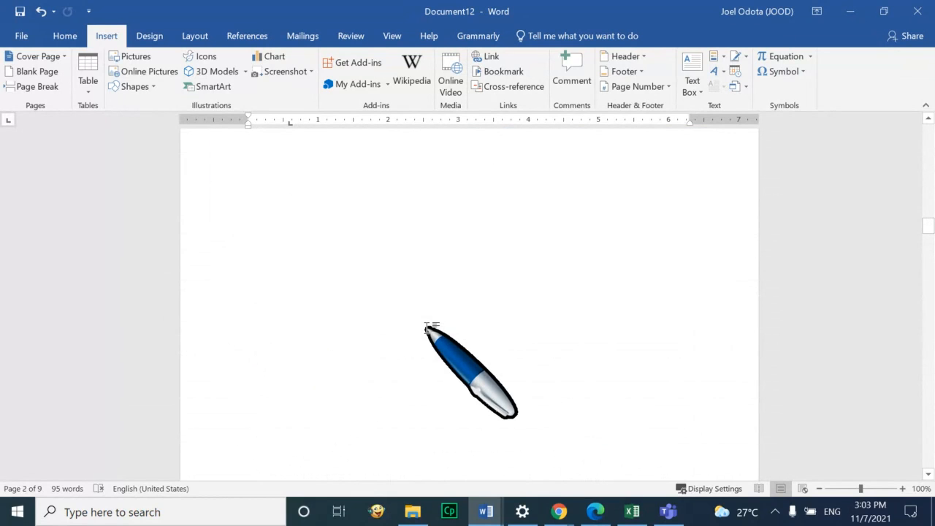
scroll(426, 329, "down", 3)
scroll(426, 329, "down", 3)
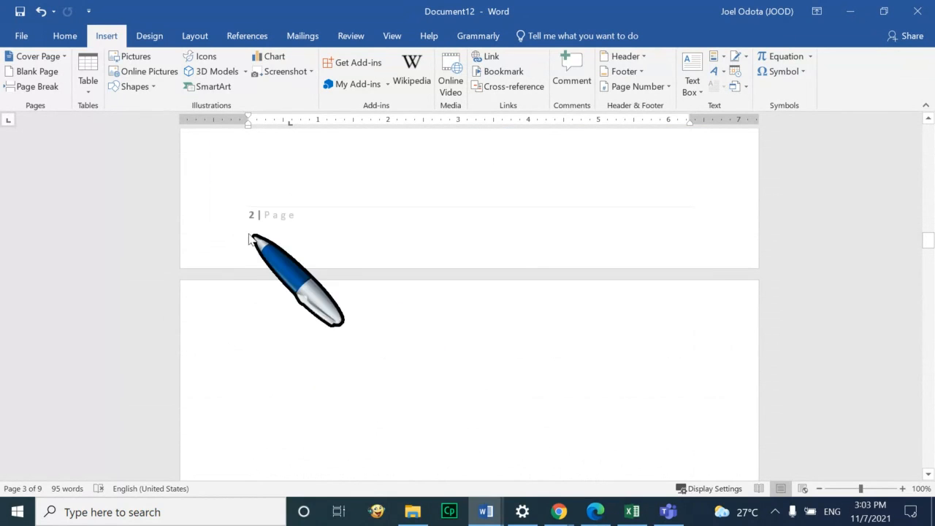
scroll(255, 219, "down", 2)
scroll(255, 241, "up", 3)
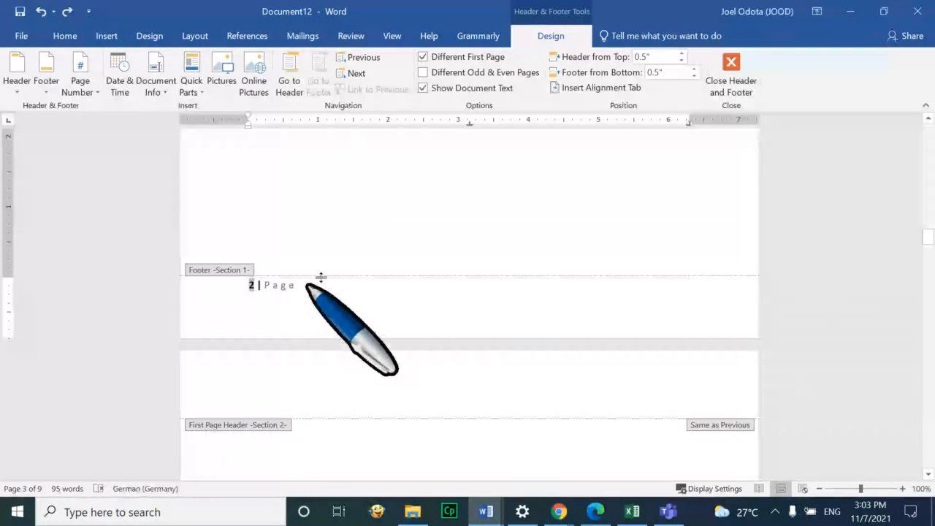
Set section 1's page number format to lowercase letters a, b, c
left_click(116, 40)
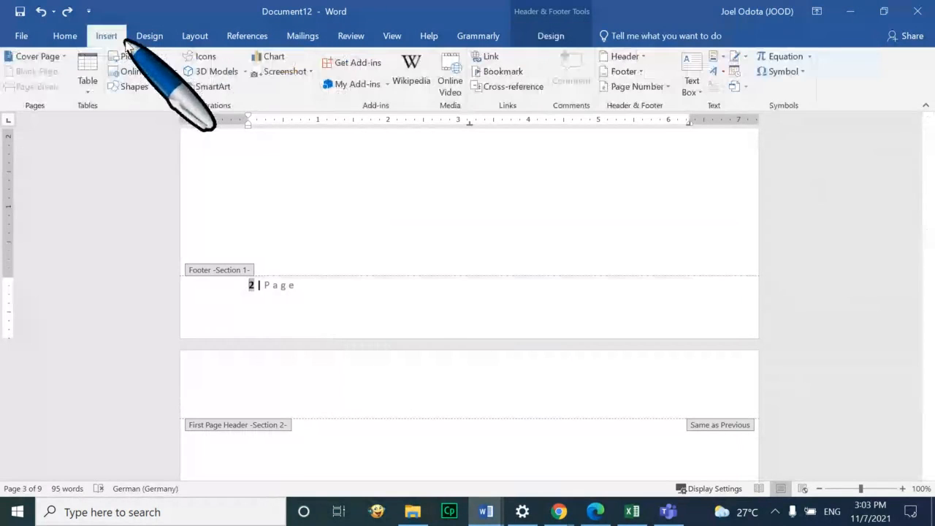
left_click(666, 88)
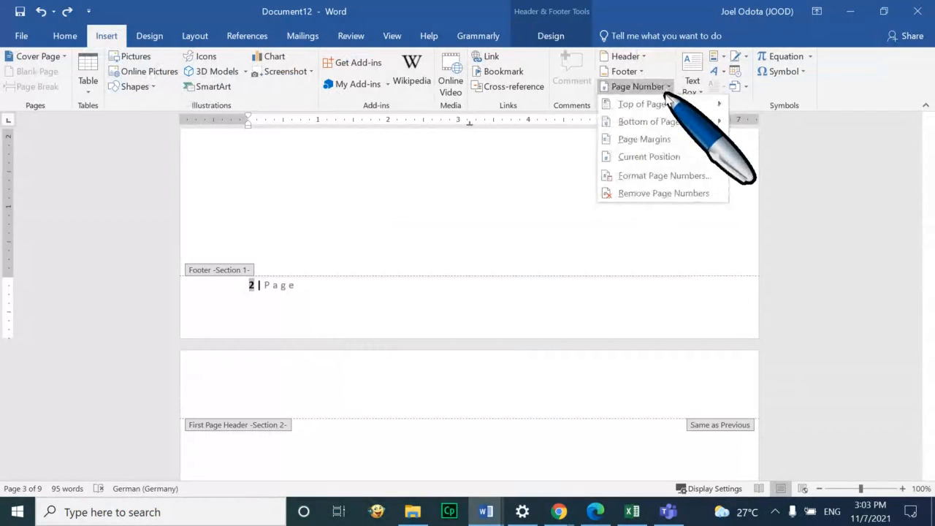
left_click(653, 175)
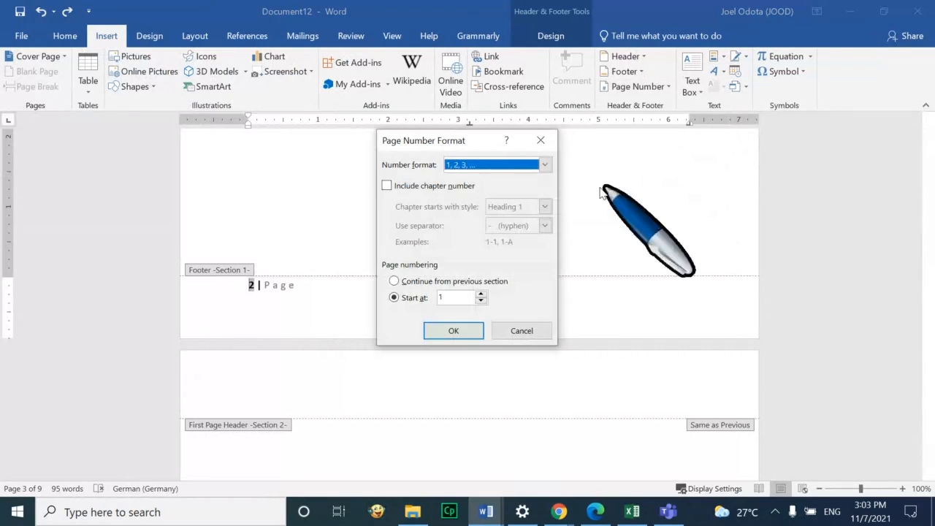
left_click(520, 168)
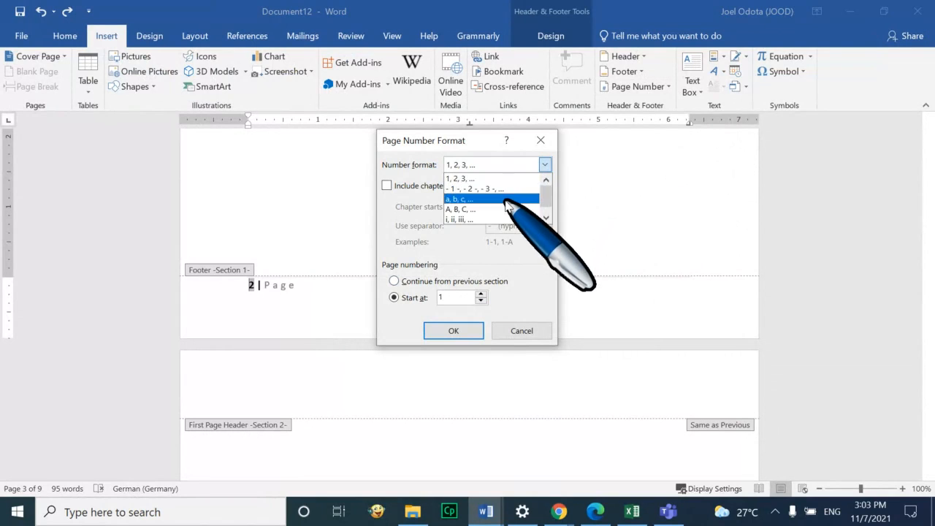
left_click(509, 199)
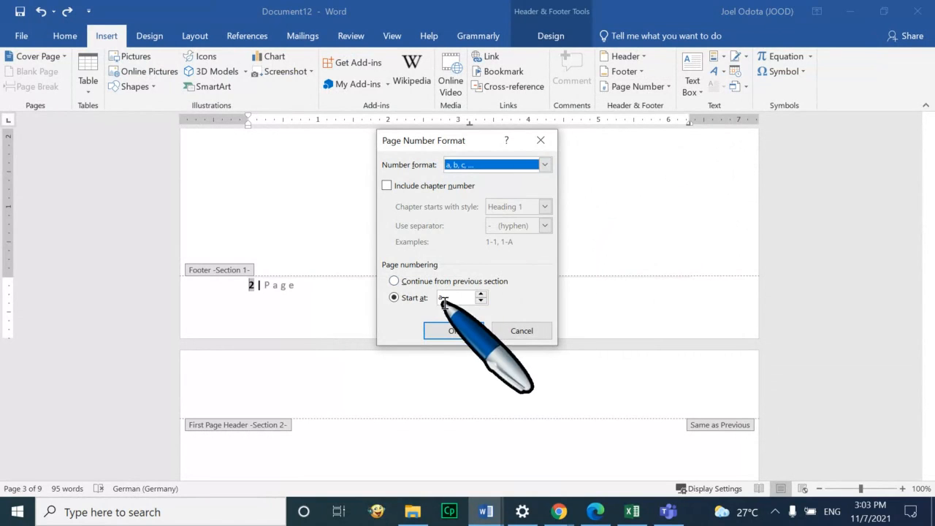
left_click(467, 330)
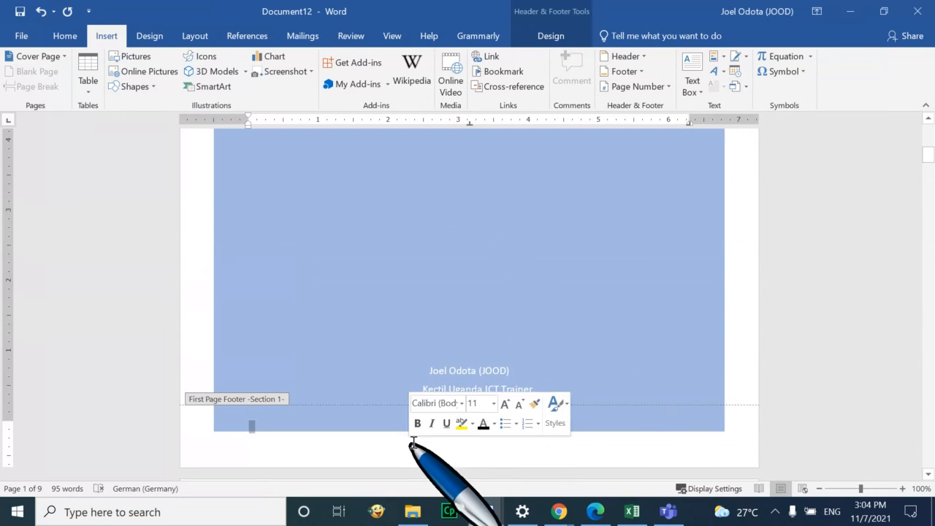
Close header and footer editing, leaving the Contents page footer reading 'a | Page'
scroll(618, 338, "down", 7)
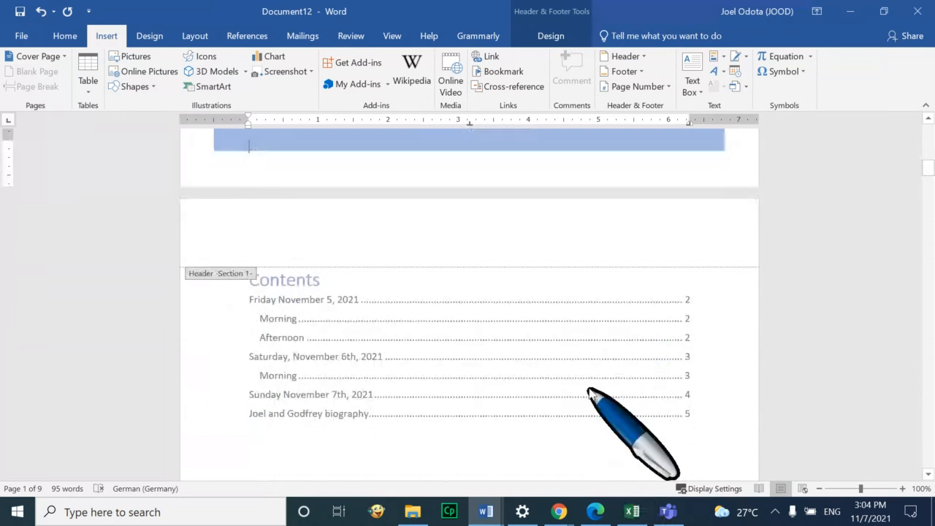
scroll(595, 386, "down", 10)
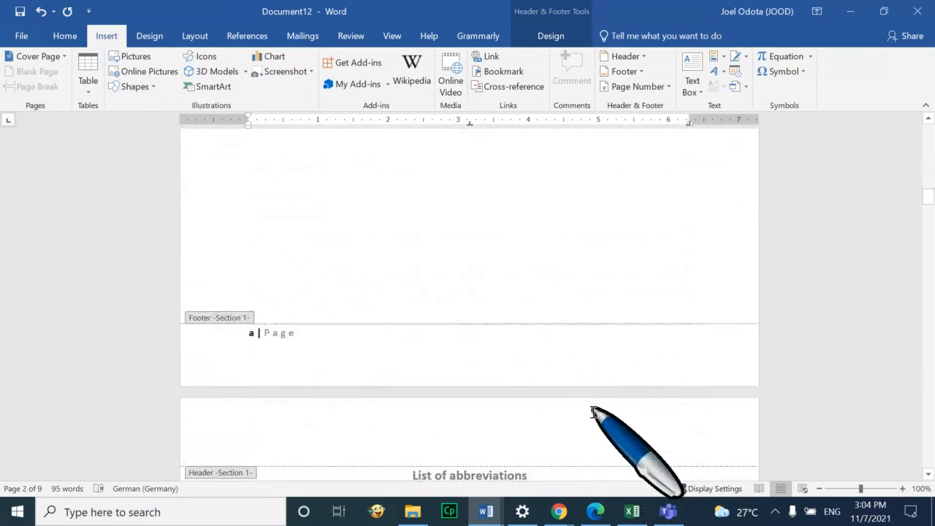
left_click(623, 411)
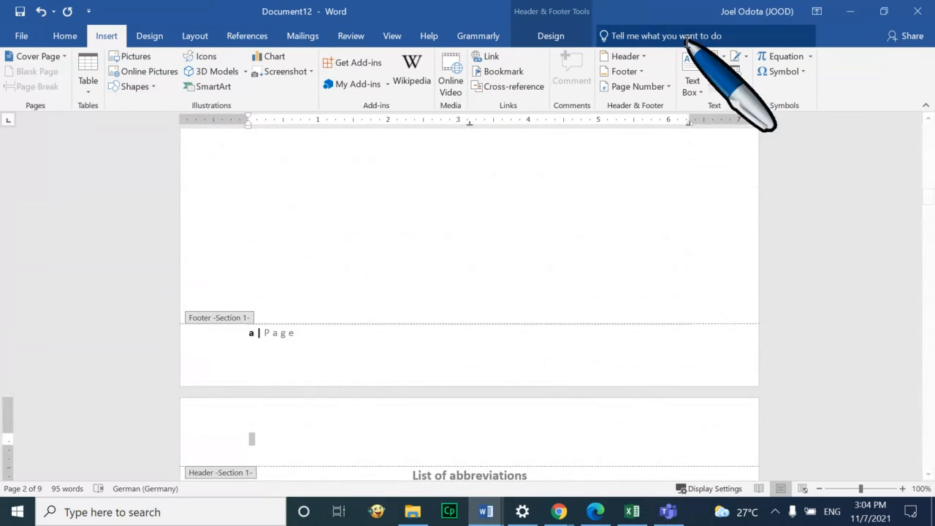
left_click(556, 36)
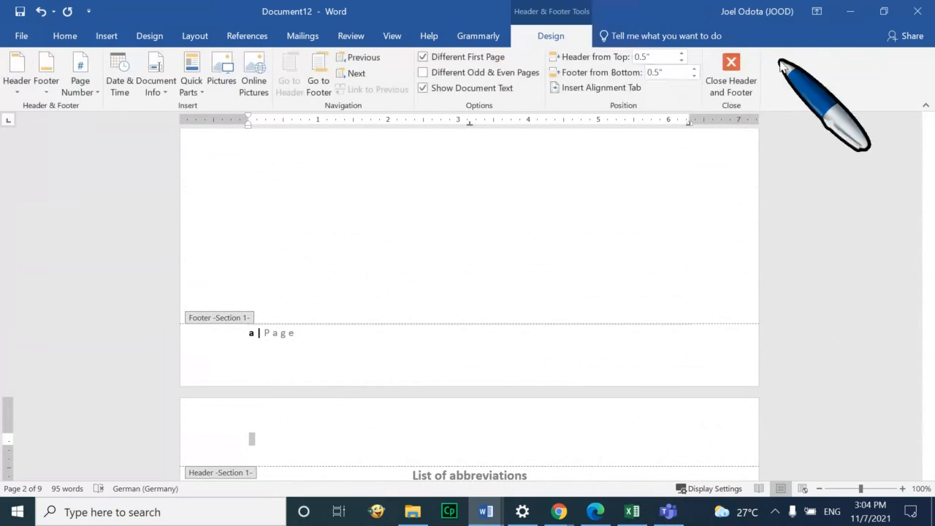
left_click(730, 65)
scroll(598, 223, "up", 15)
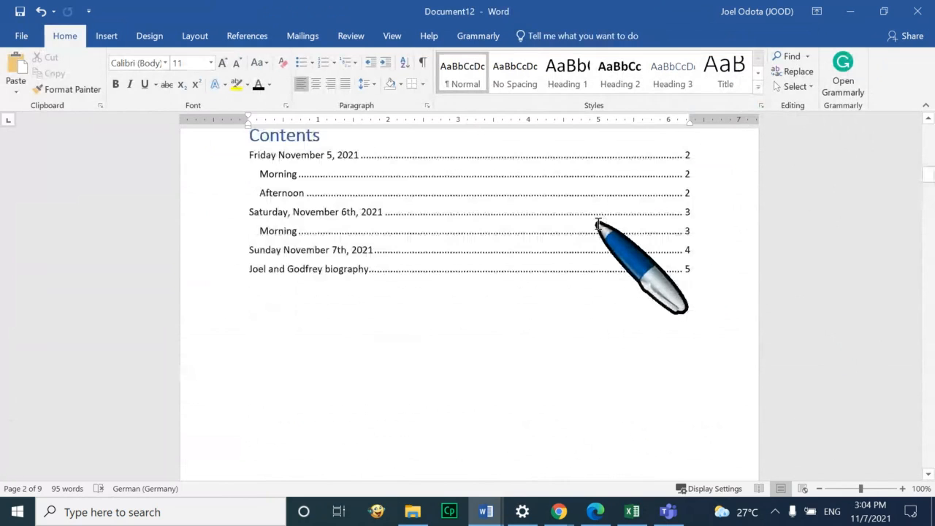
scroll(602, 232, "down", 5)
scroll(602, 232, "down", 3)
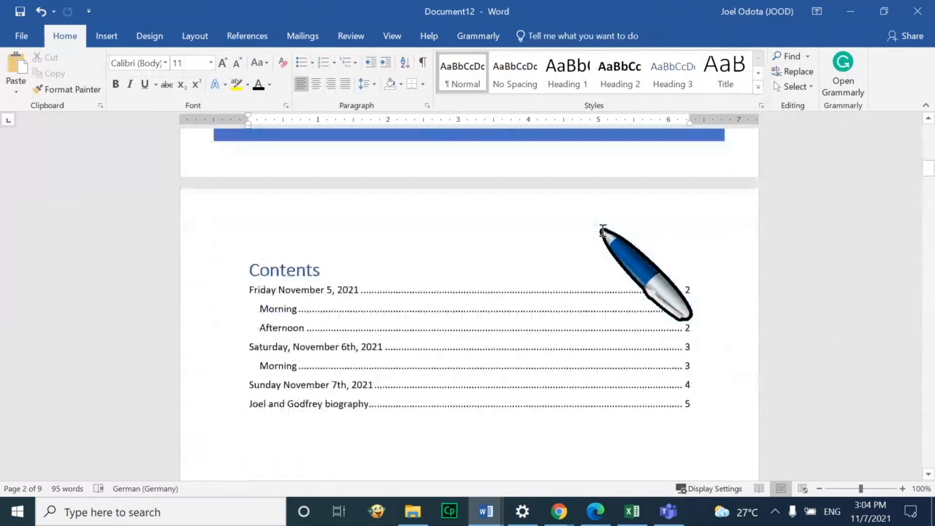
scroll(602, 226, "up", 9)
scroll(603, 220, "down", 10)
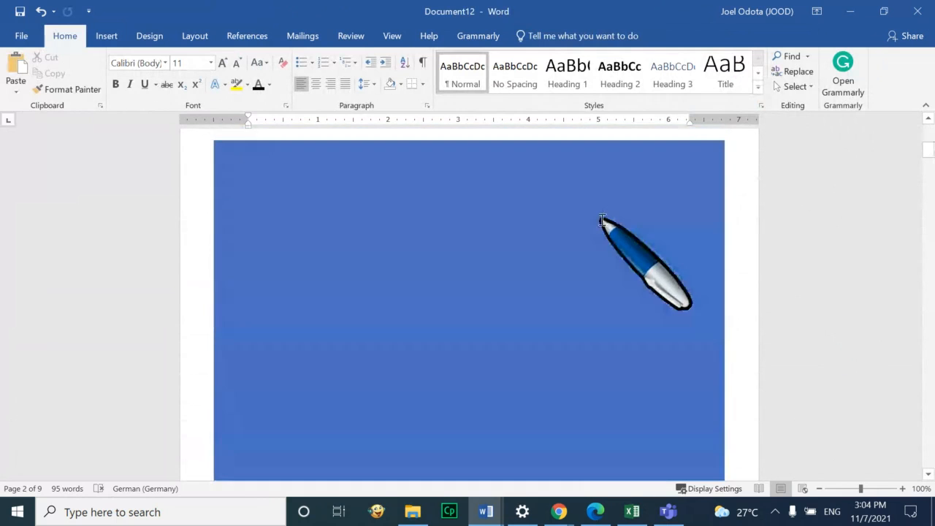
scroll(604, 241, "down", 5)
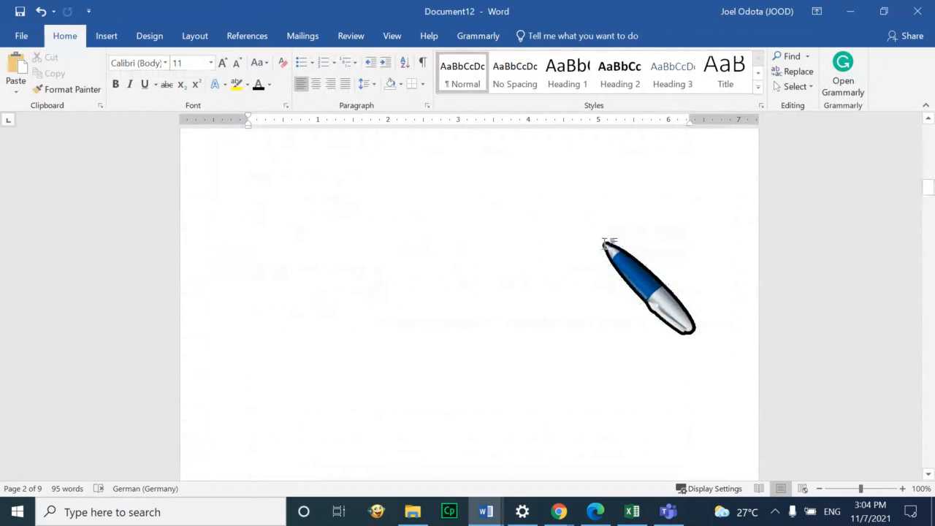
scroll(395, 282, "up", 3)
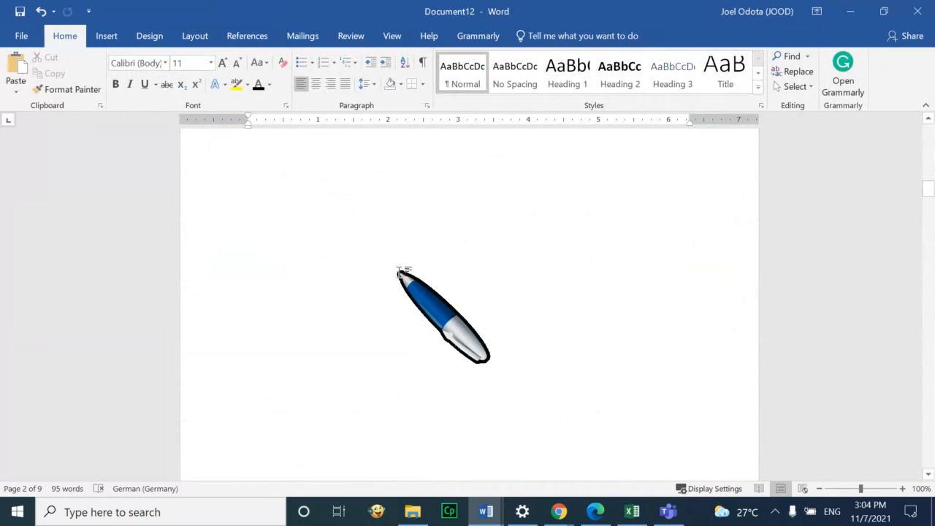
scroll(401, 270, "down", 8)
scroll(402, 268, "down", 5)
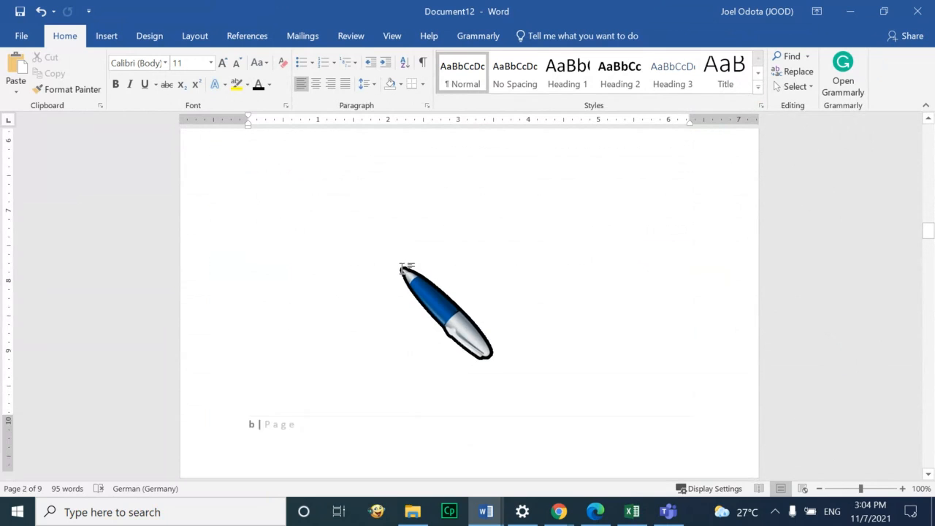
scroll(406, 322, "down", 4)
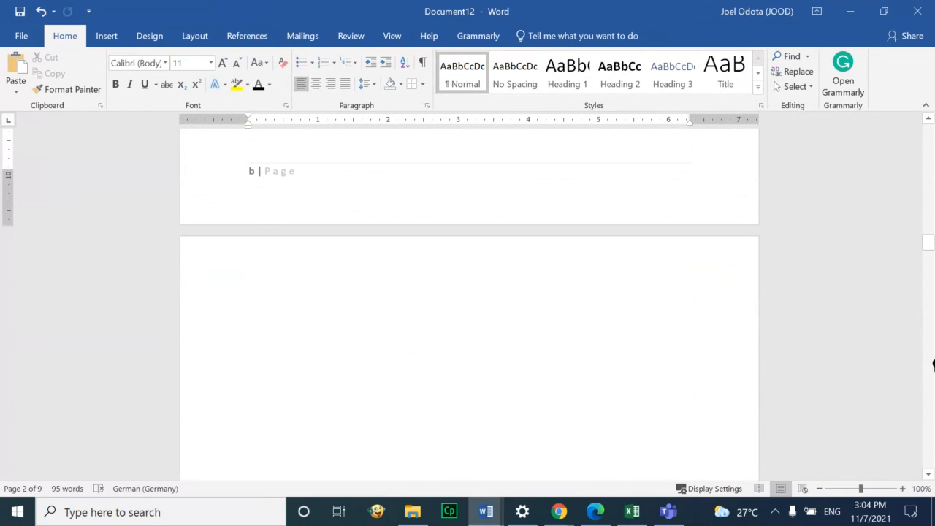
scroll(399, 328, "down", 18)
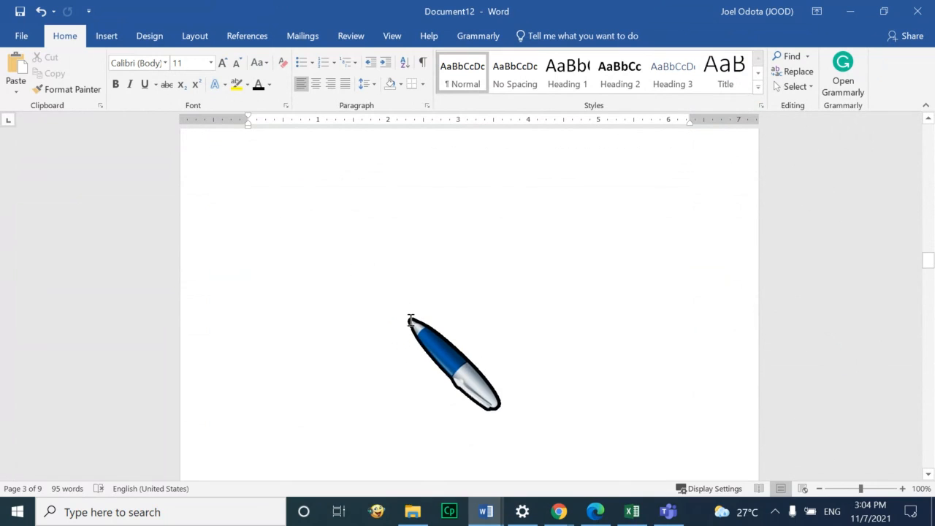
scroll(355, 296, "down", 18)
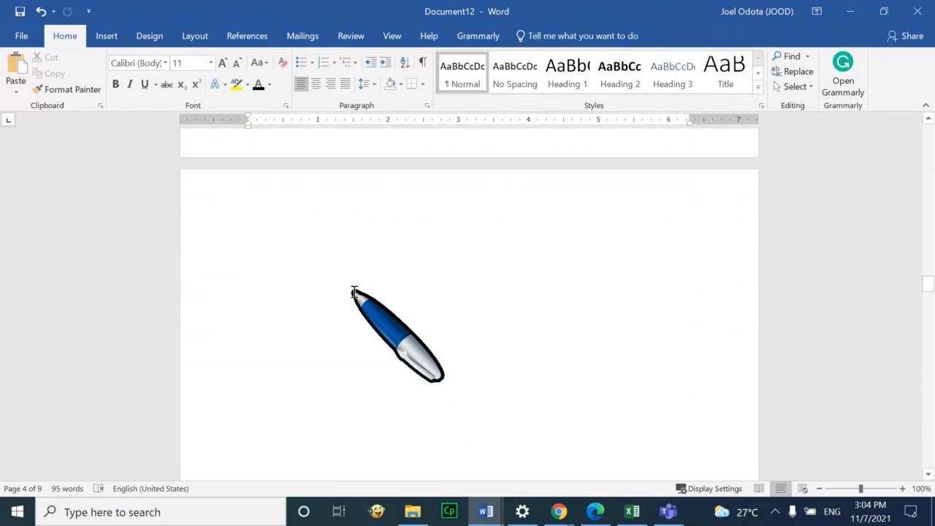
scroll(356, 300, "down", 10)
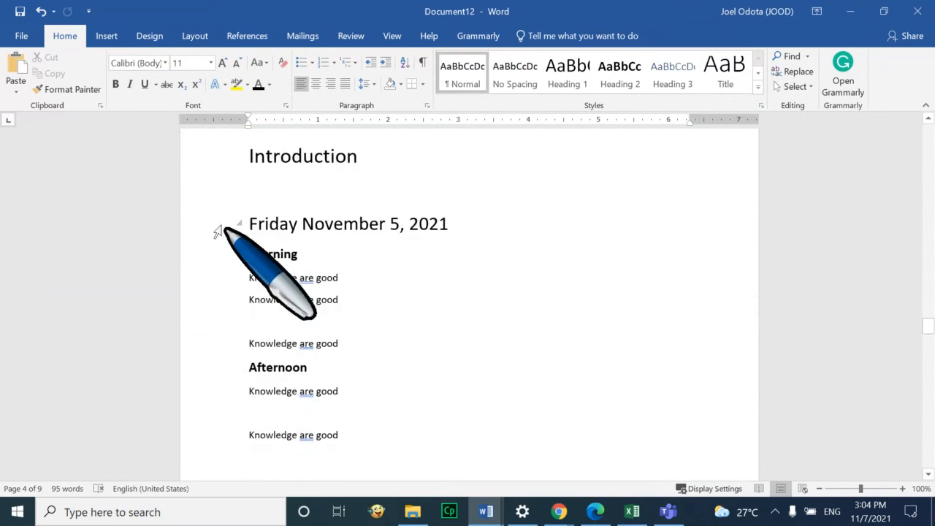
scroll(465, 336, "down", 15)
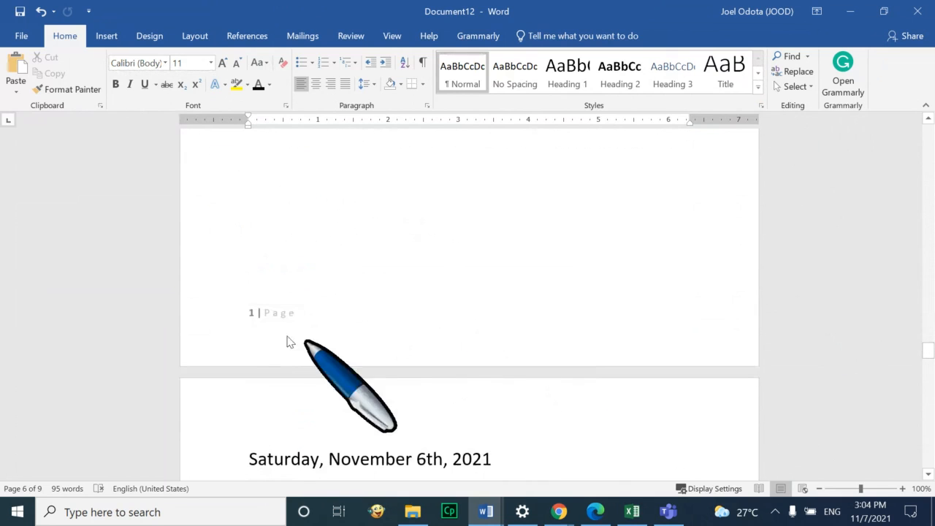
scroll(273, 324, "down", 8)
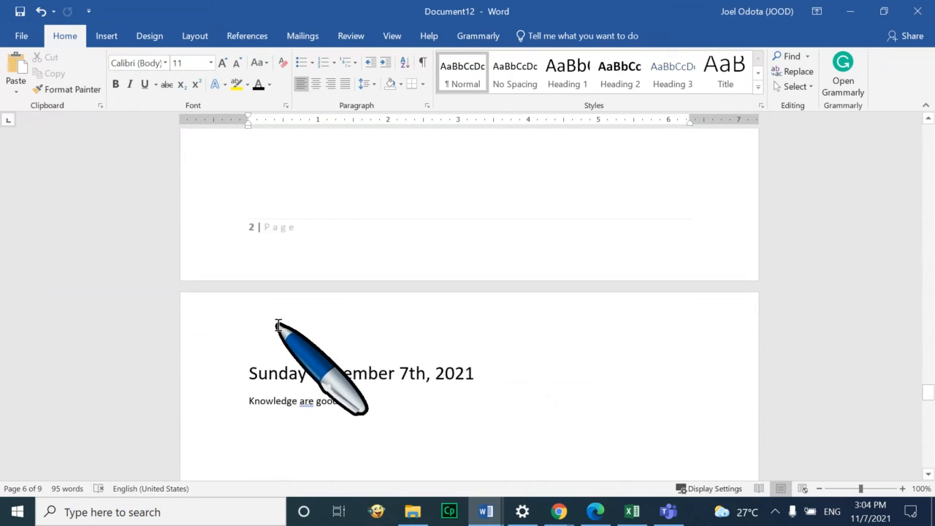
scroll(292, 317, "up", 7)
scroll(296, 318, "up", 11)
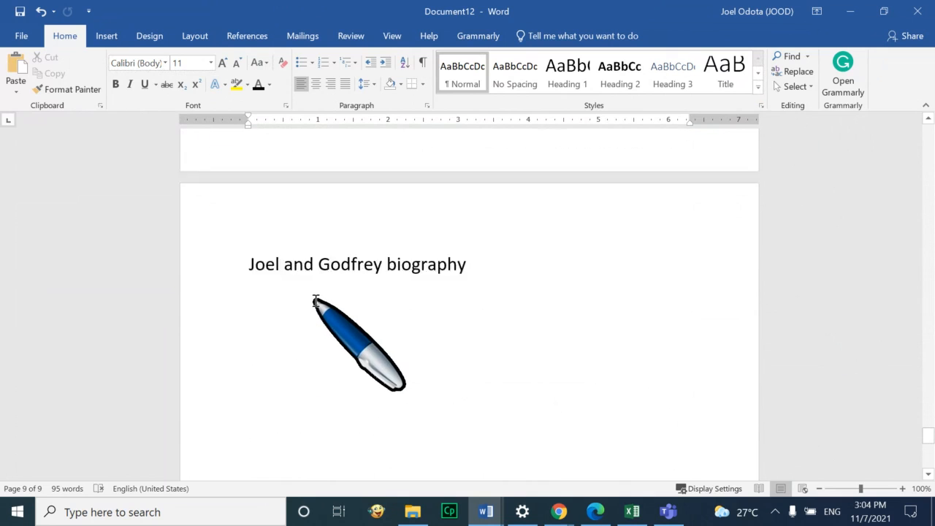
scroll(313, 299, "down", 16)
scroll(313, 303, "up", 20)
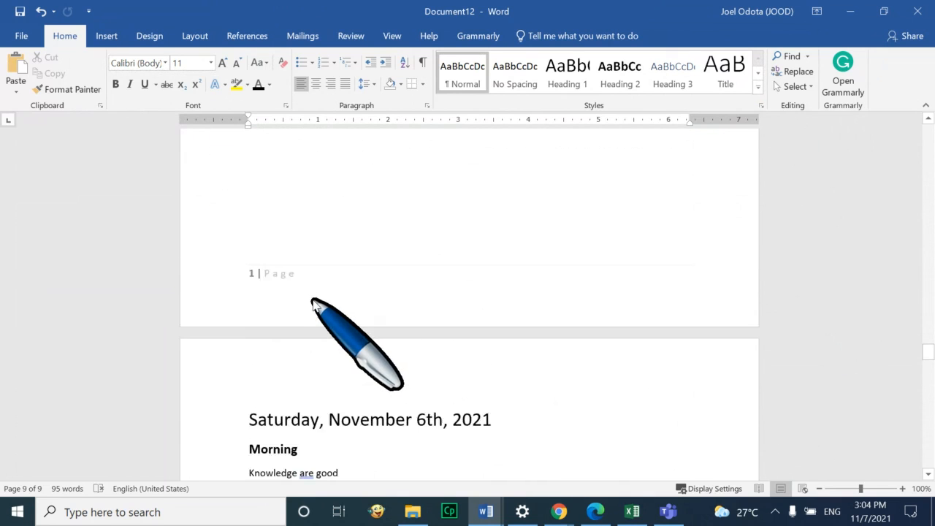
scroll(314, 301, "up", 8)
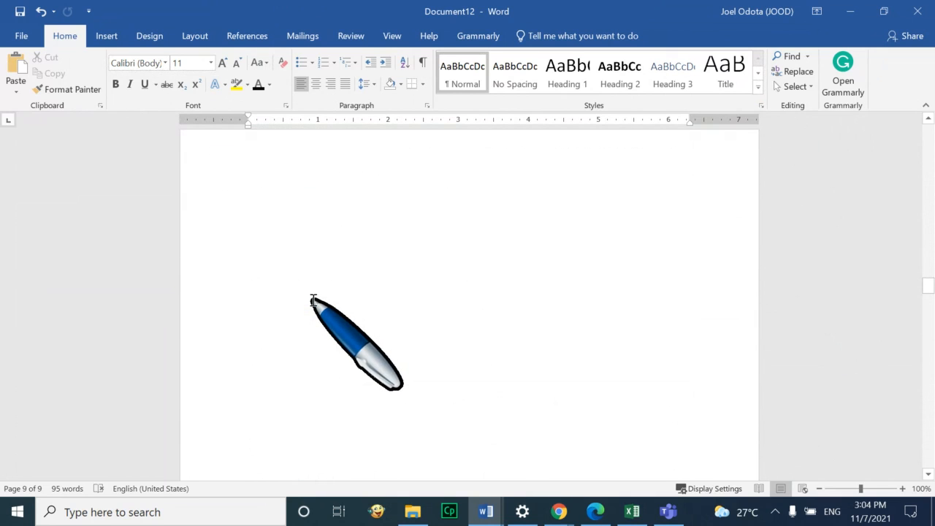
scroll(314, 300, "up", 5)
scroll(313, 301, "up", 10)
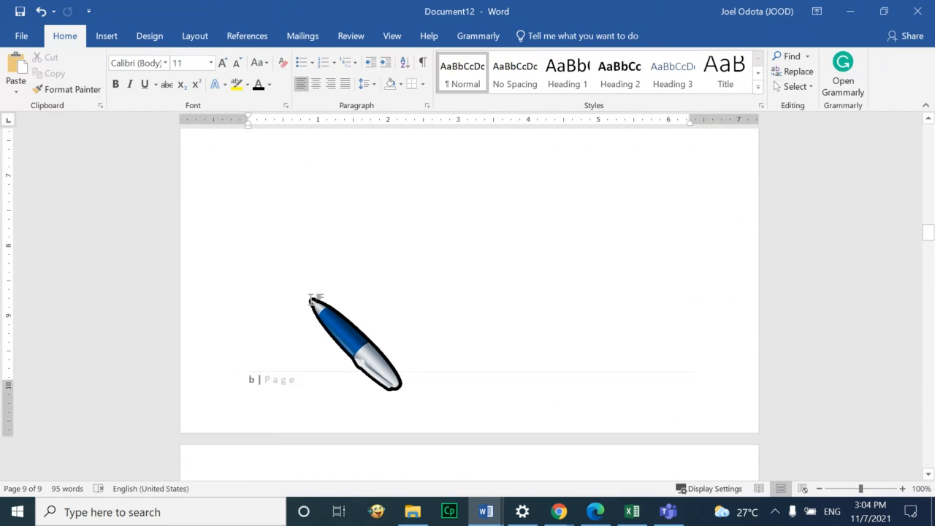
scroll(312, 299, "up", 15)
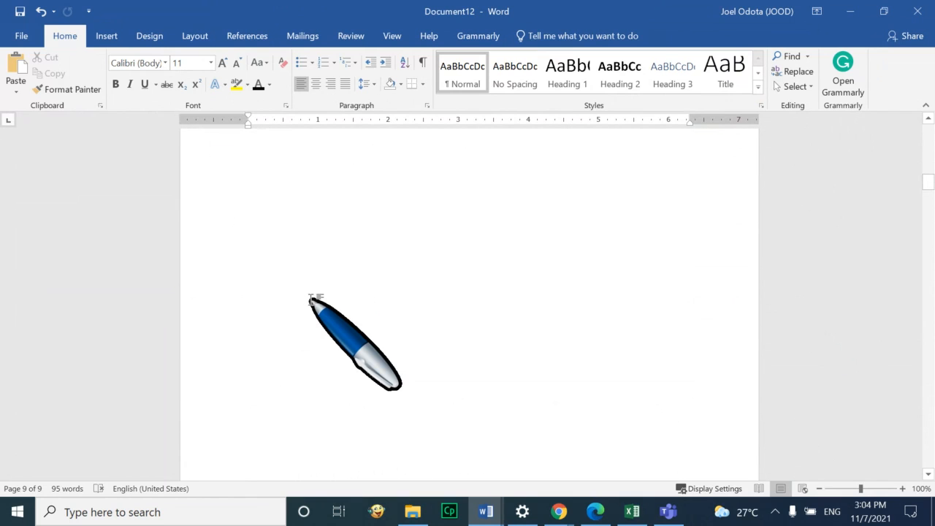
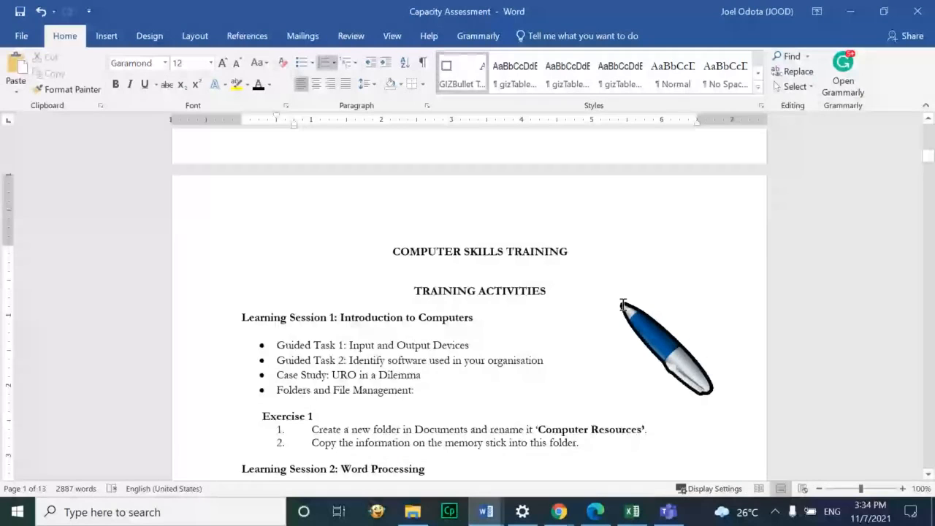
Close Capacity Assessment without saving, then reopen it from USB Drive (D:)\ICT
scroll(623, 306, "down", 1)
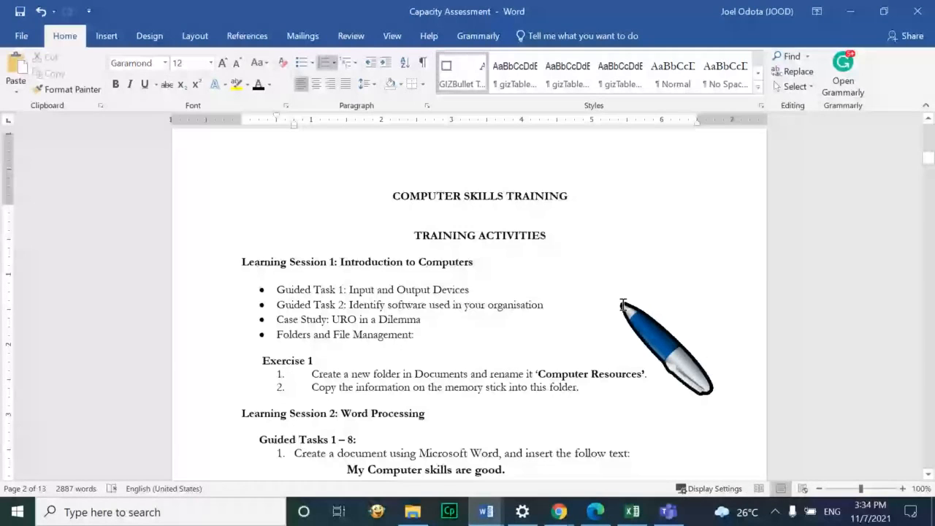
scroll(622, 305, "up", 1)
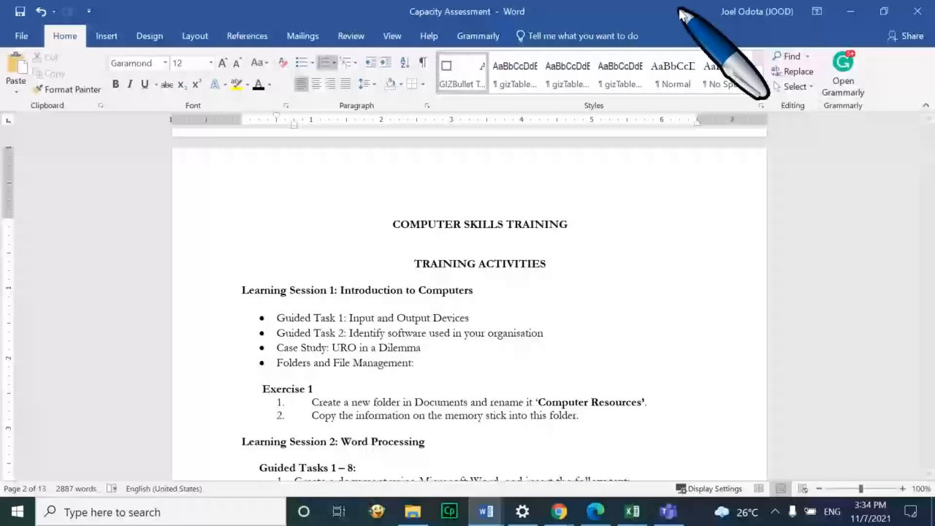
left_click(918, 11)
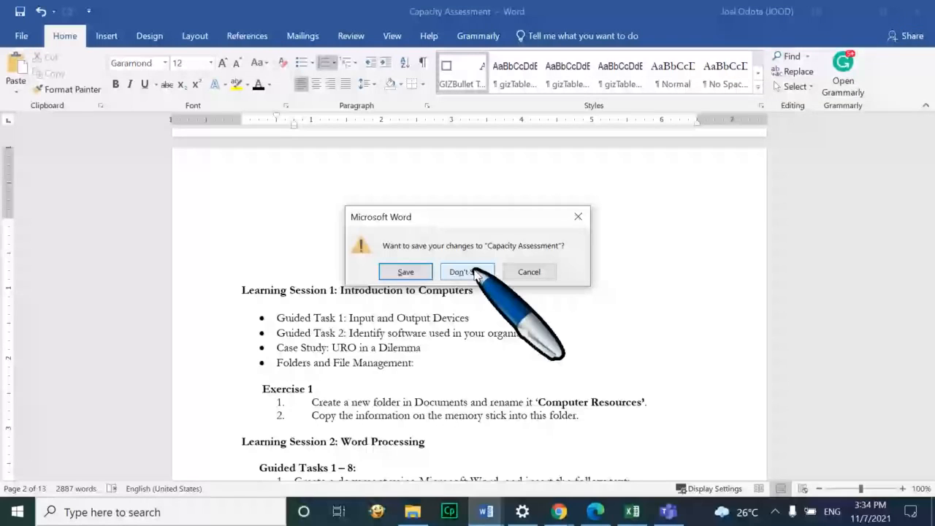
left_click(468, 271)
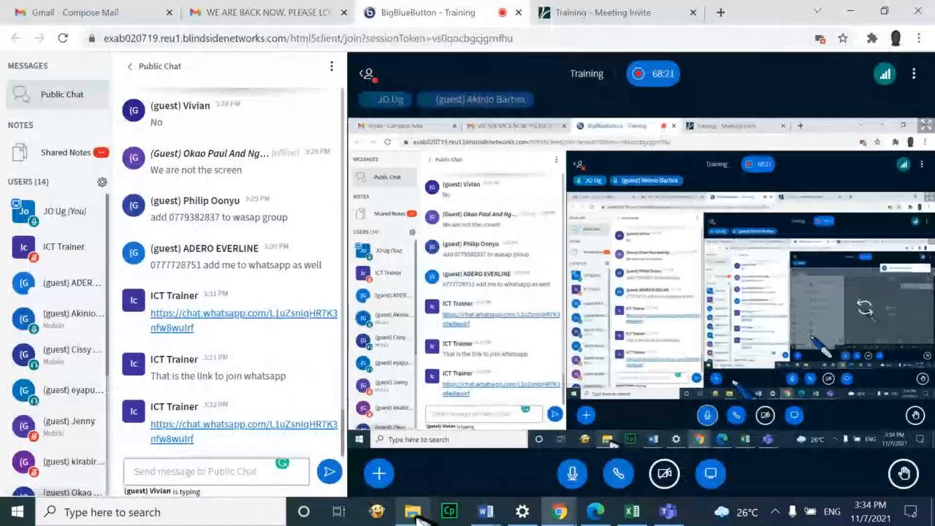
left_click(414, 512)
double_click(255, 343)
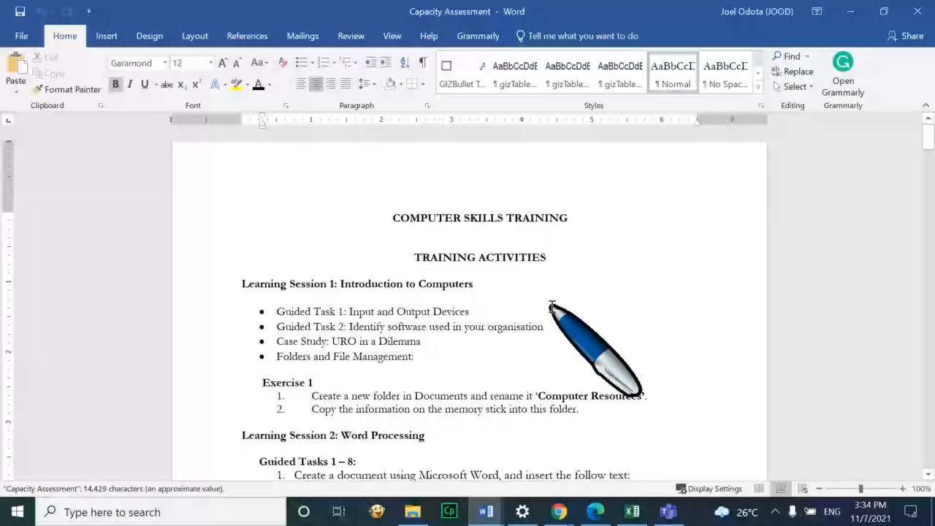
Insert a page break before the COMPUTER SKILLS TRAINING heading, leaving page 1 blank
scroll(553, 307, "down", 8)
scroll(555, 278, "up", 8)
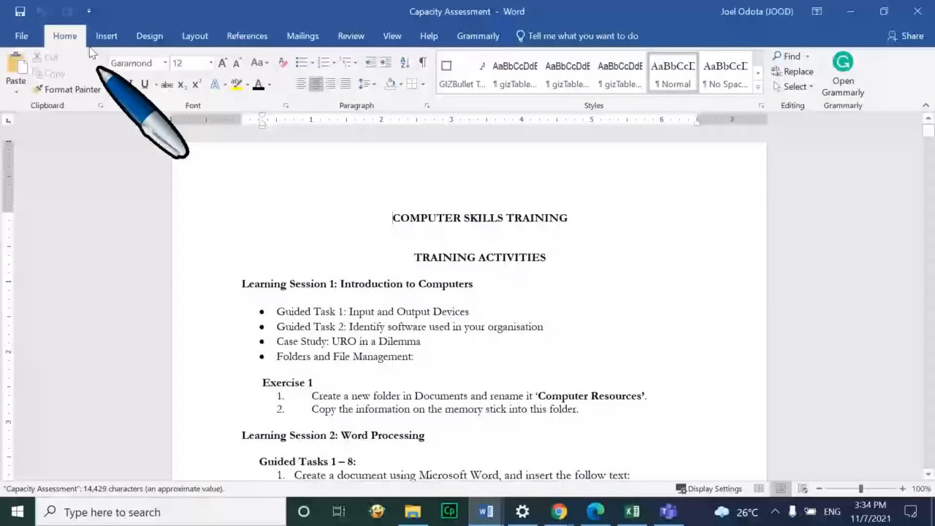
left_click(106, 36)
left_click(635, 86)
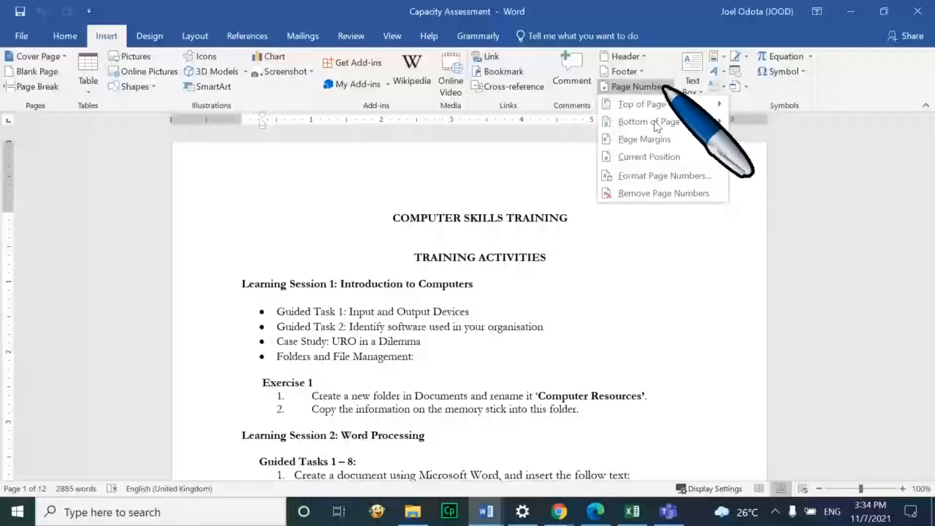
left_click(612, 298)
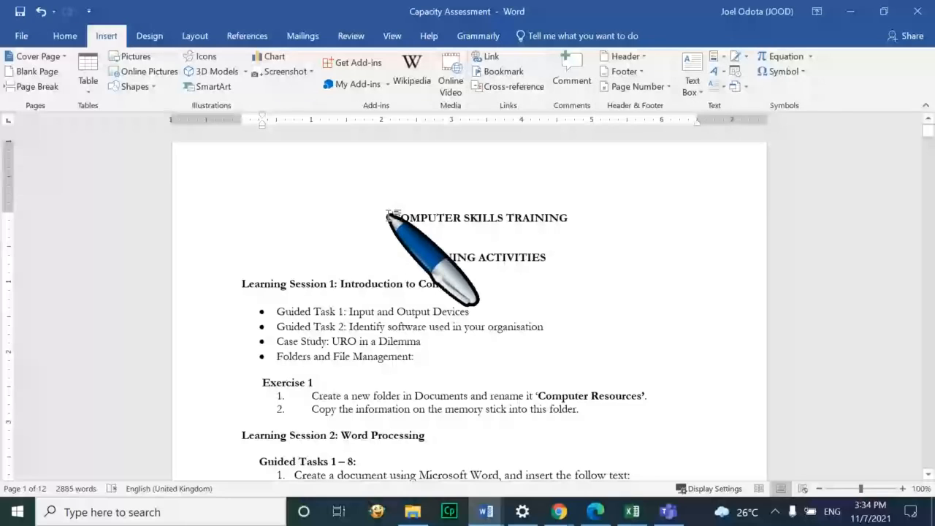
key("ctrl+Return")
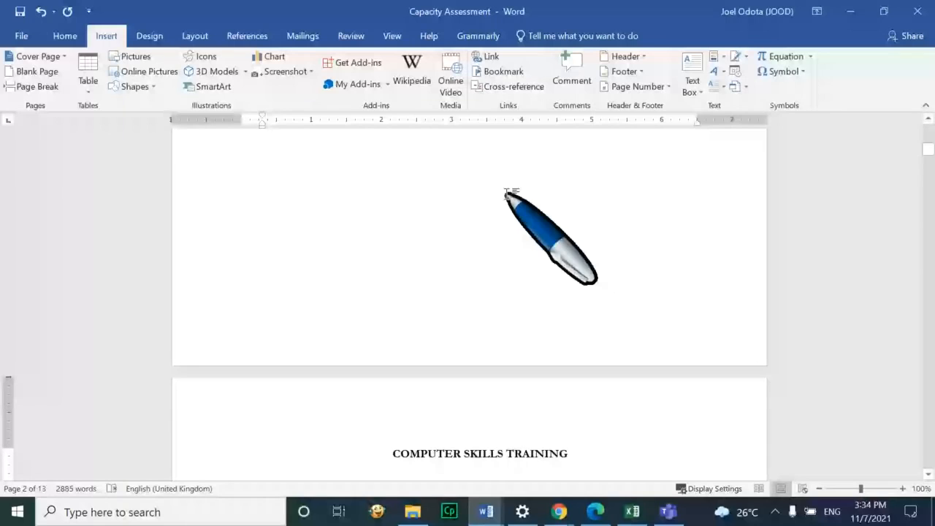
scroll(511, 193, "up", 10)
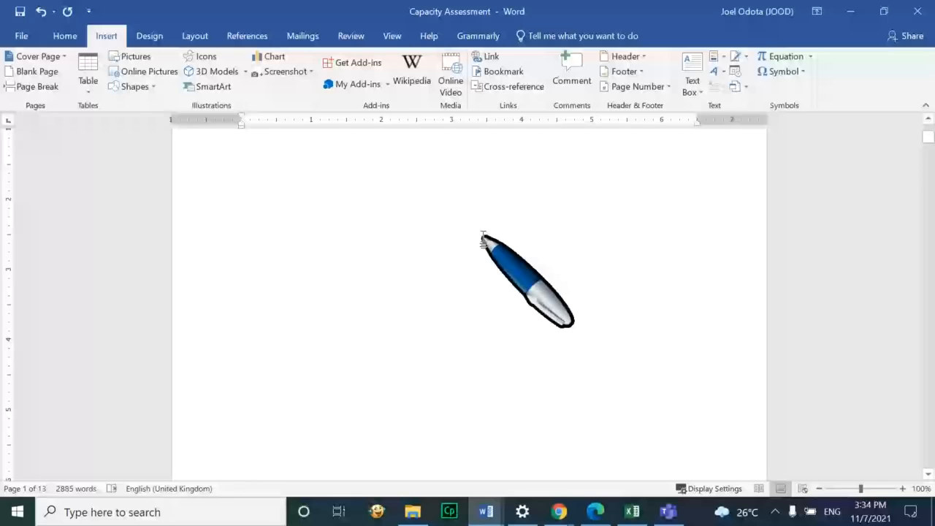
scroll(385, 199, "down", 10)
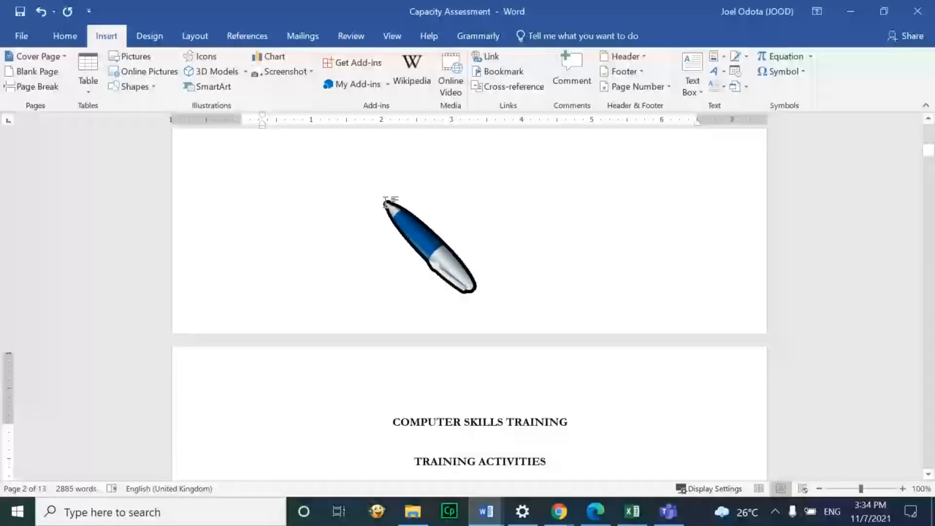
scroll(385, 202, "up", 1)
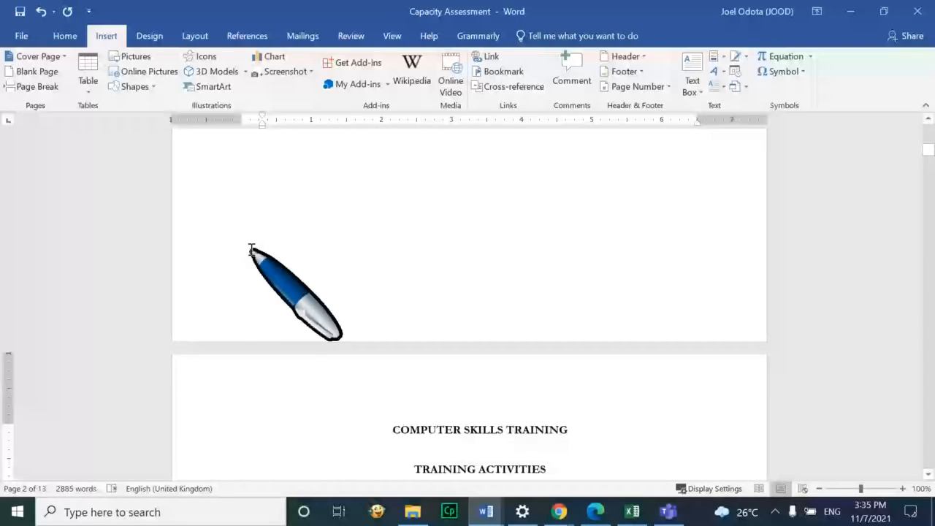
Insert a Next Page section break before the heading and restore its first letter C
left_click(195, 36)
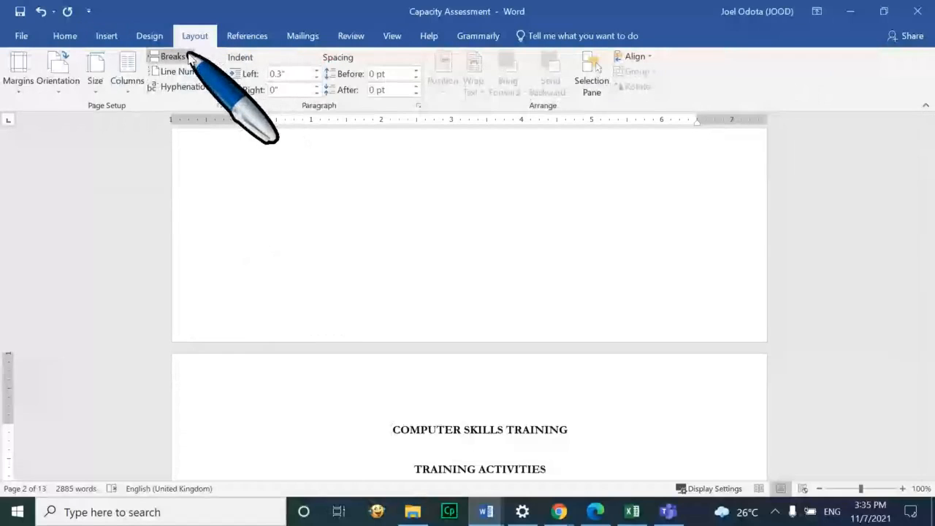
left_click(189, 57)
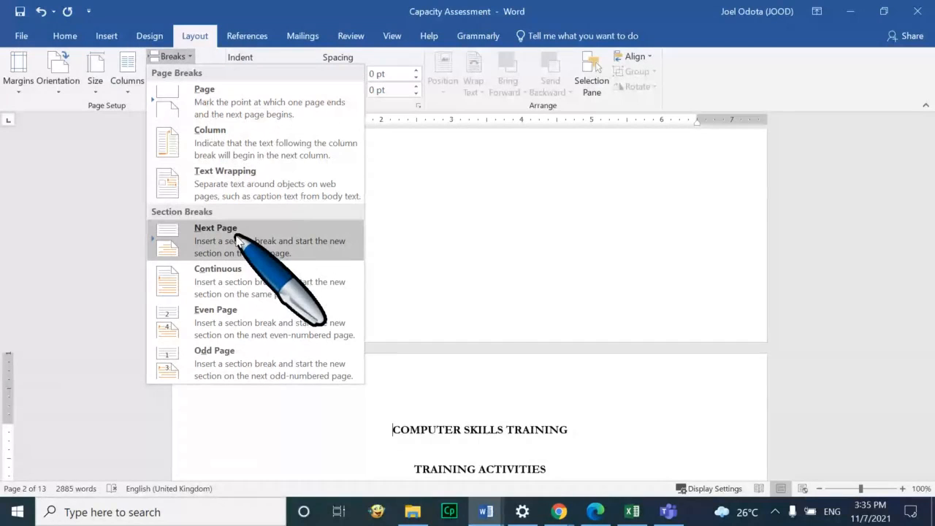
left_click(462, 321)
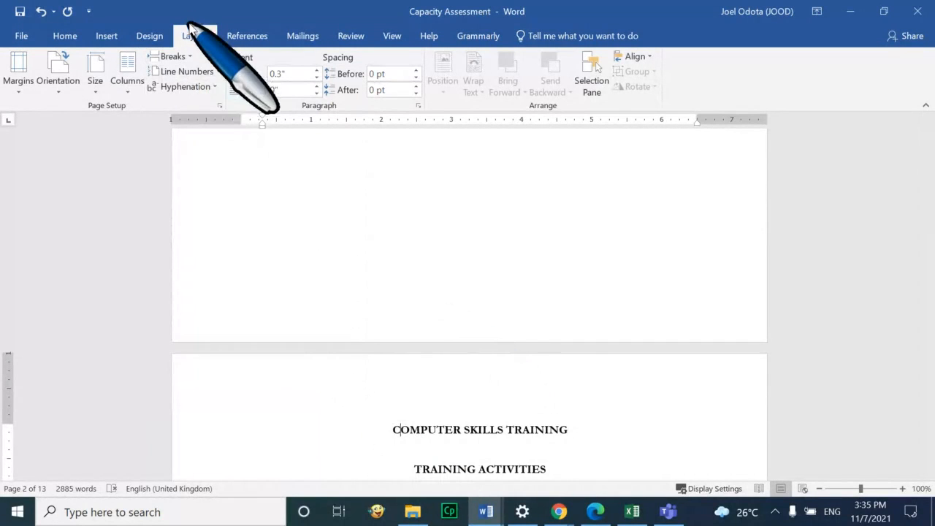
left_click(184, 56)
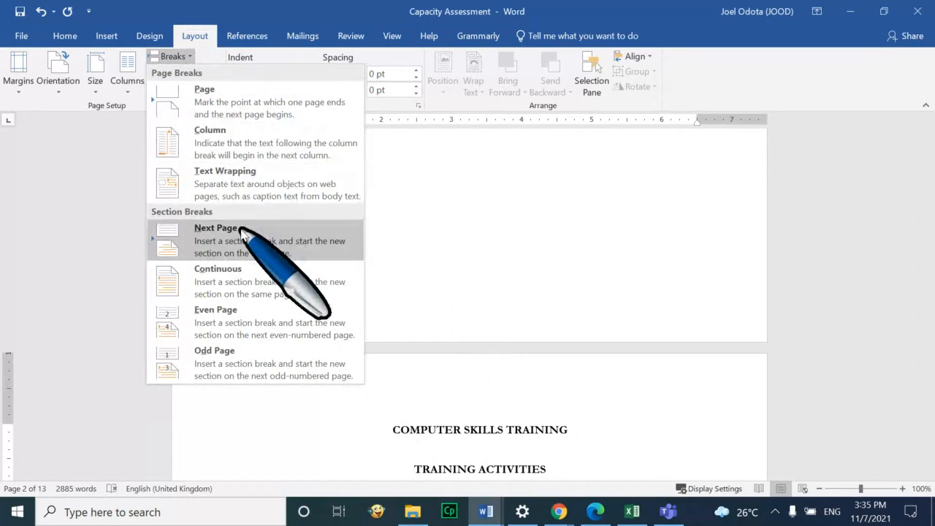
left_click(244, 233)
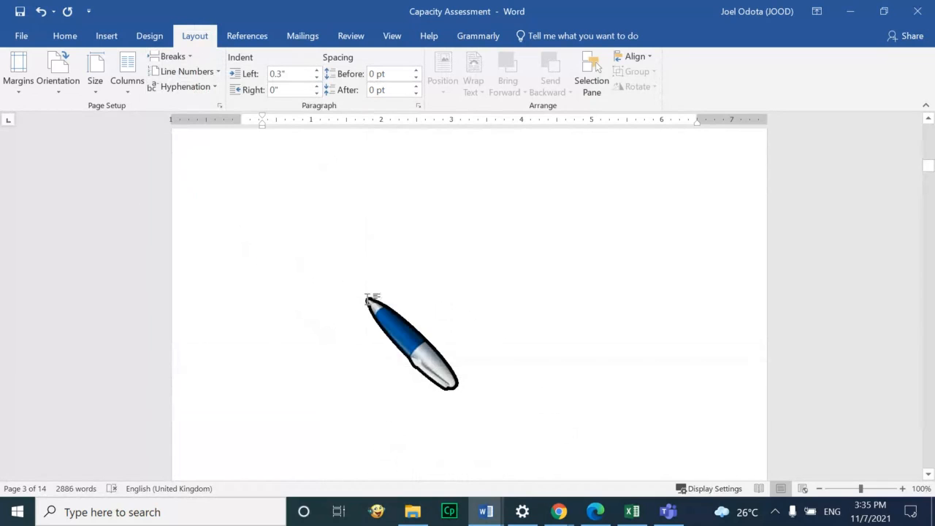
scroll(368, 301, "down", 9)
scroll(367, 301, "up", 7)
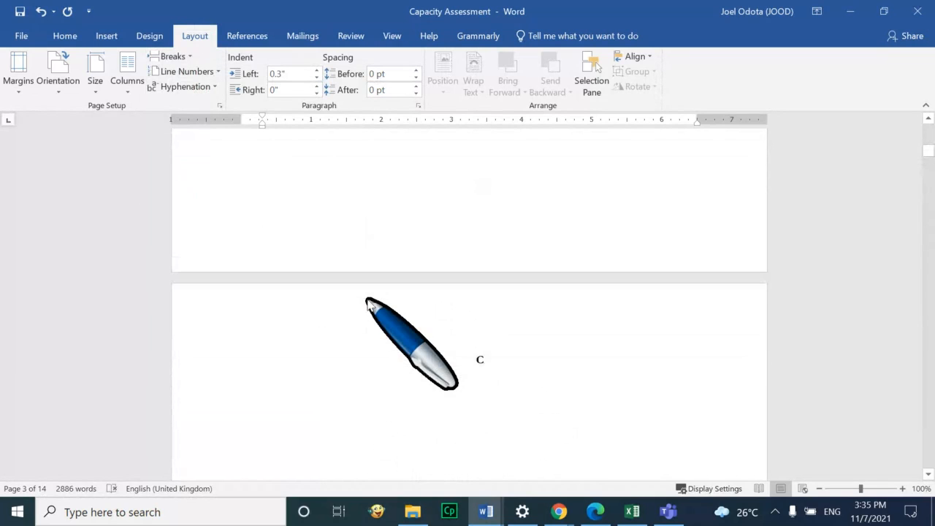
left_click(497, 361)
key("BackSpace")
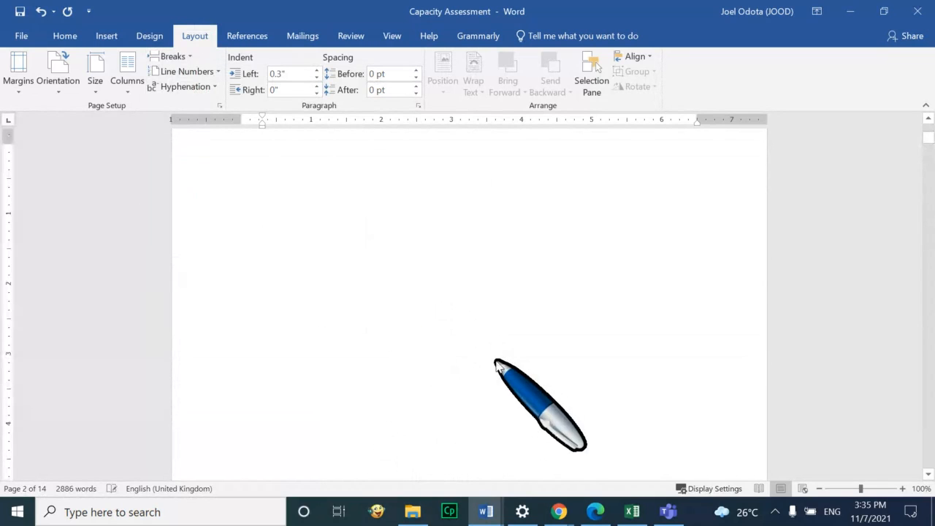
scroll(496, 363, "down", 10)
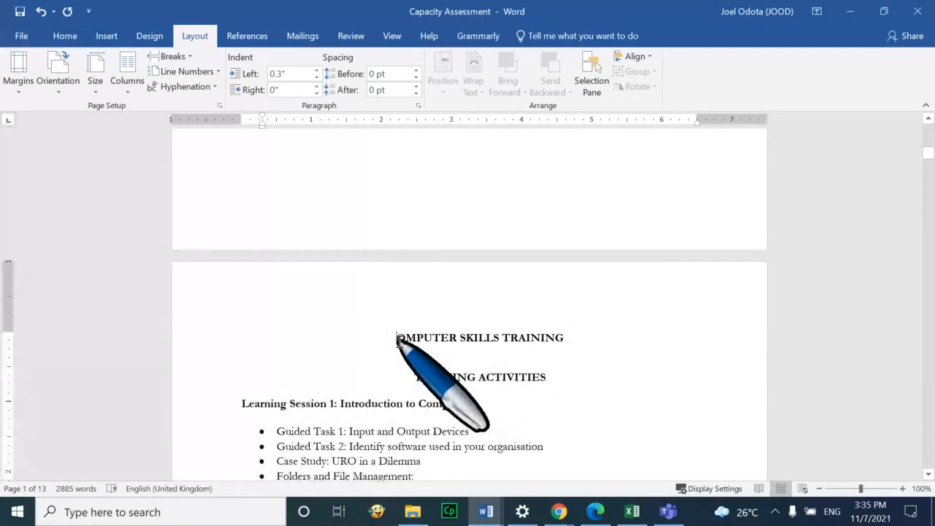
type("C")
Add another Next Page section break, correcting the heading's first letter back to C
left_click(175, 57)
left_click(242, 233)
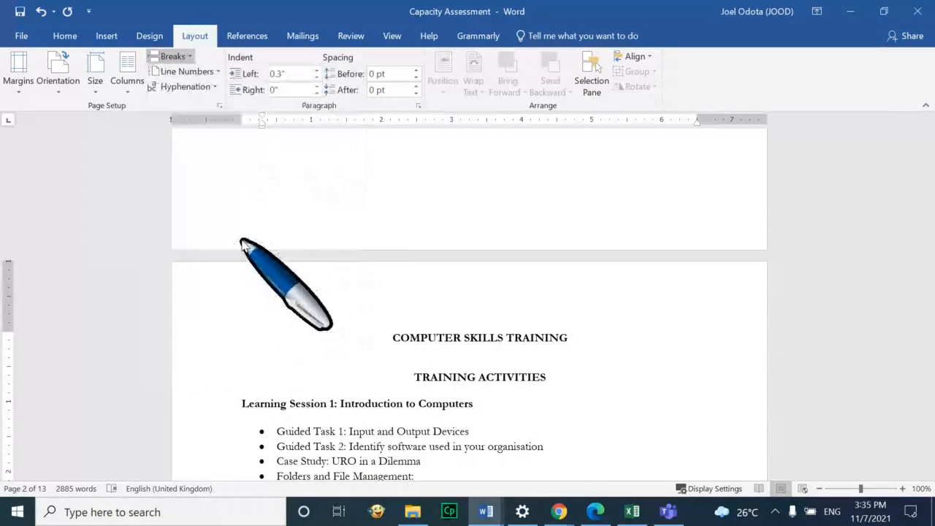
scroll(435, 400, "down", 3)
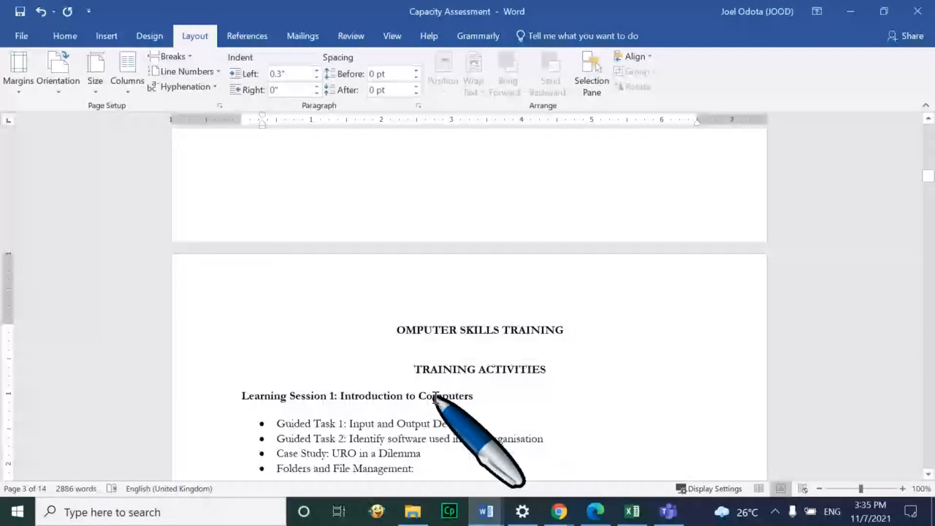
type("V")
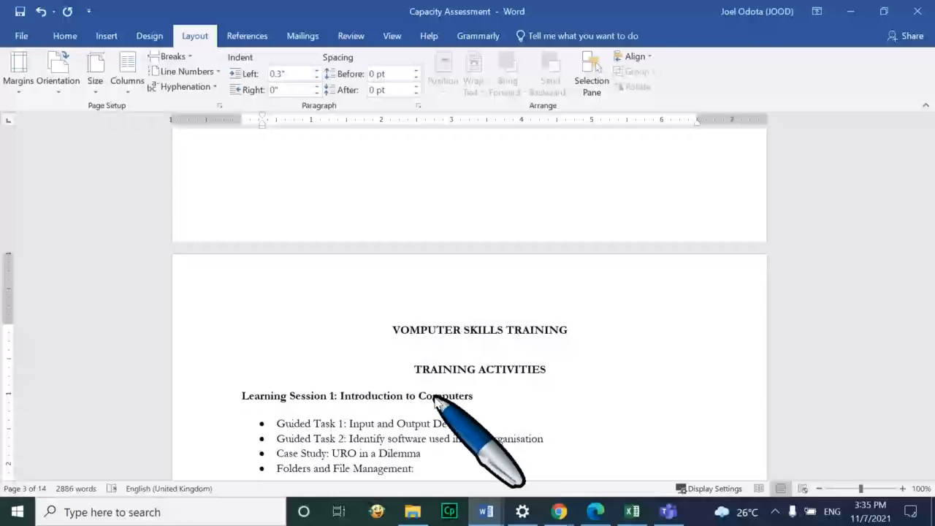
key("BackSpace")
type("C")
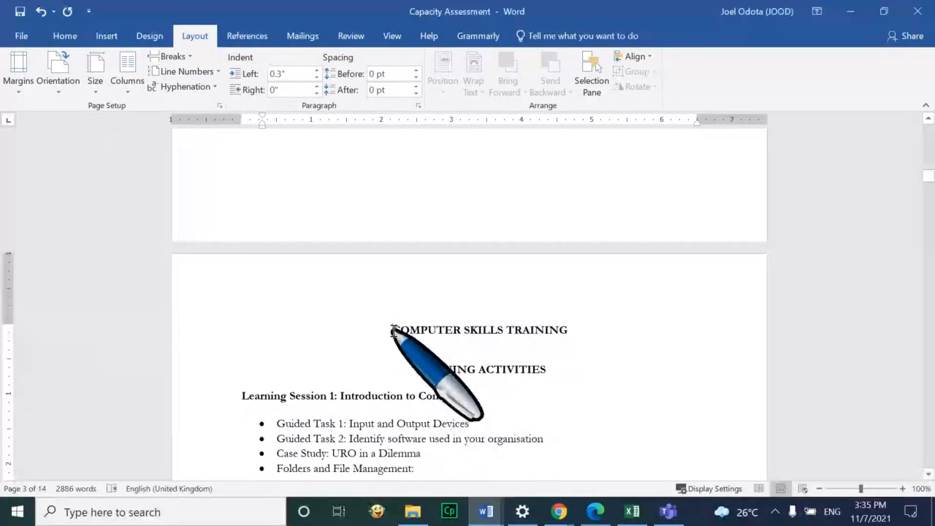
scroll(392, 331, "down", 3)
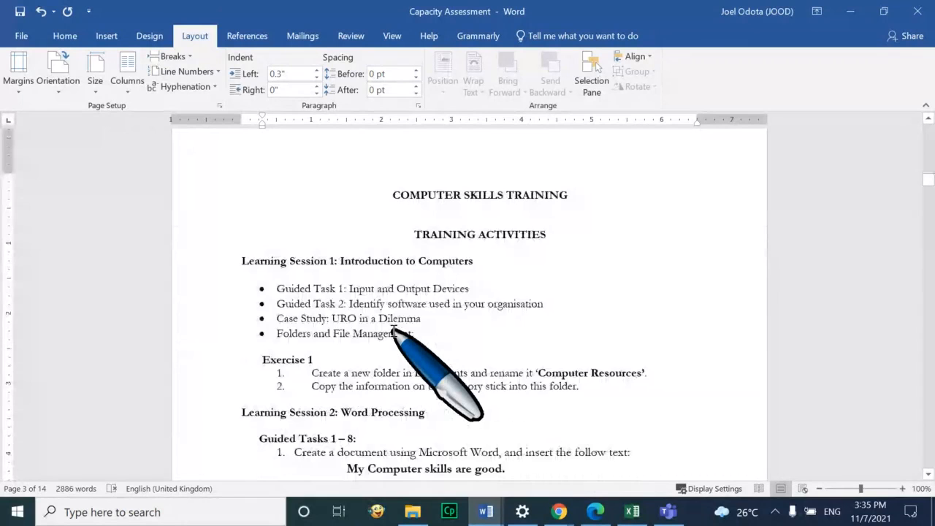
scroll(393, 330, "up", 2)
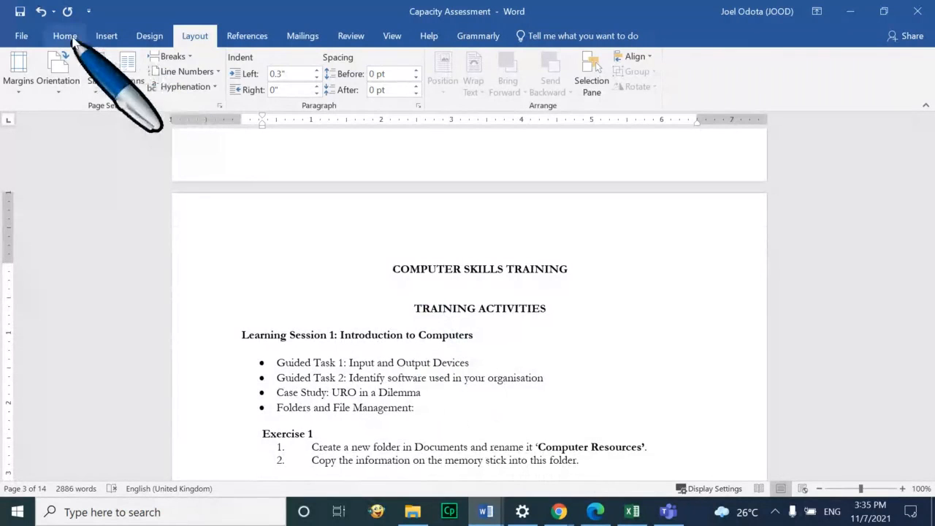
left_click(107, 36)
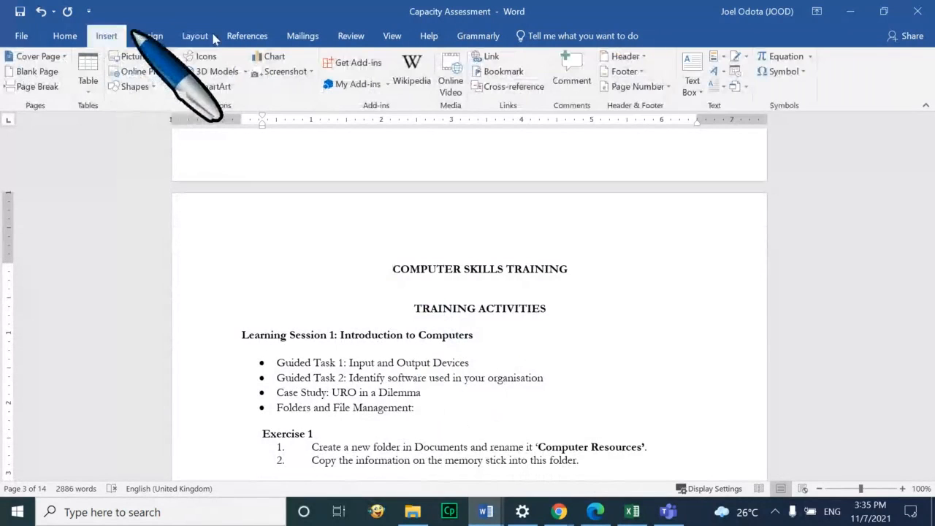
left_click(667, 86)
mouse_move(705, 121)
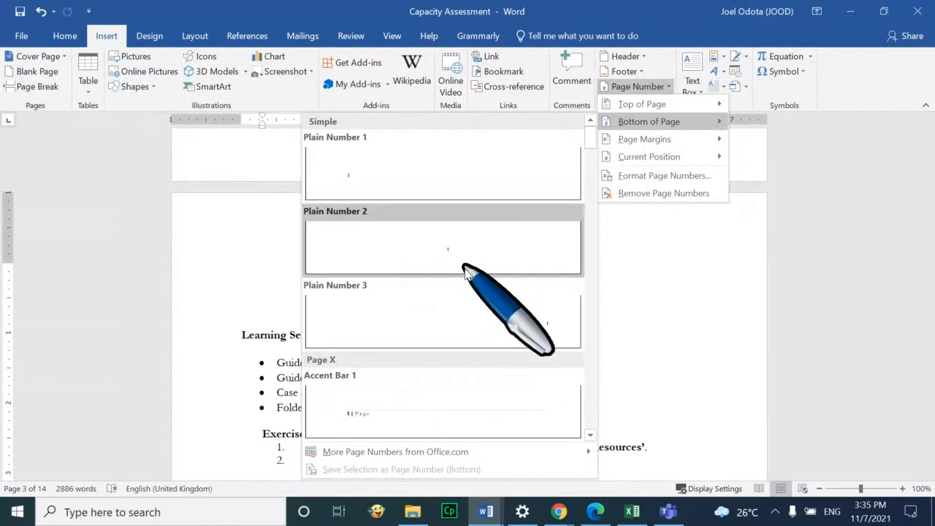
left_click(473, 313)
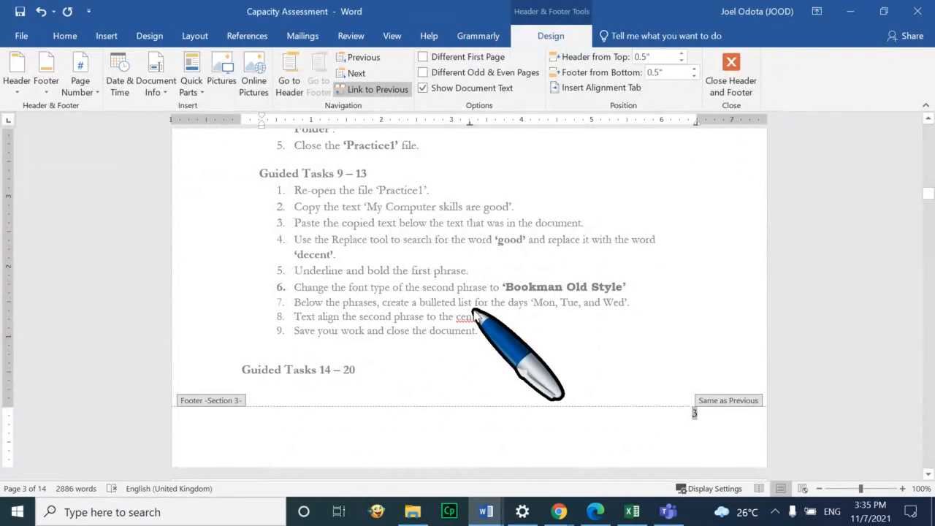
scroll(474, 313, "up", 10)
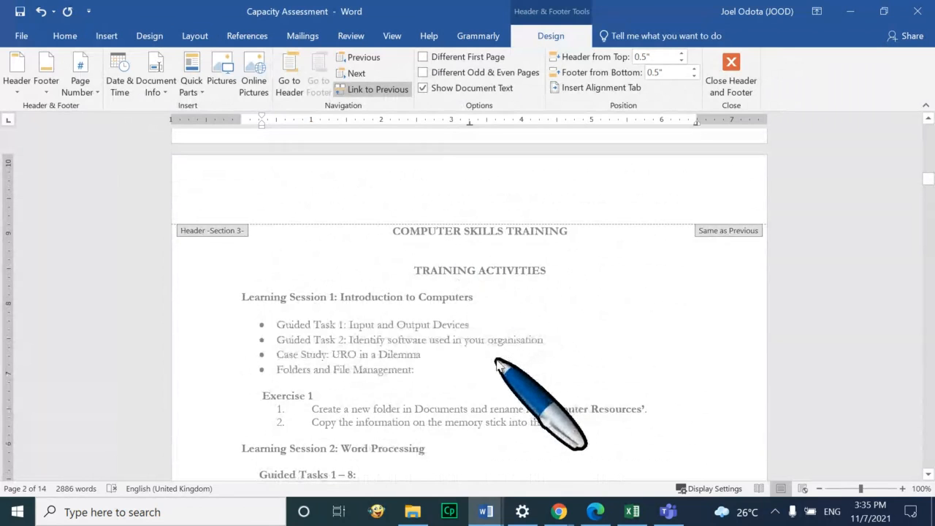
scroll(497, 363, "down", 6)
scroll(496, 362, "down", 5)
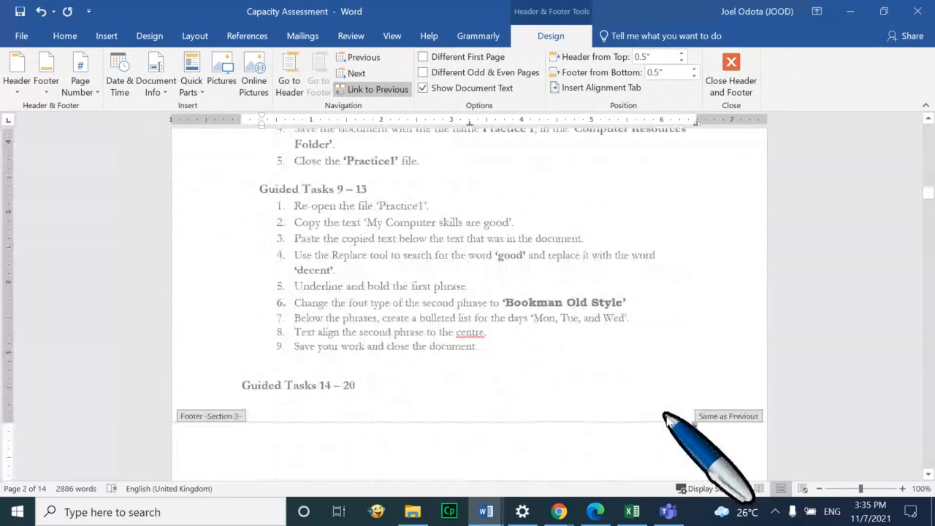
scroll(553, 307, "up", 20)
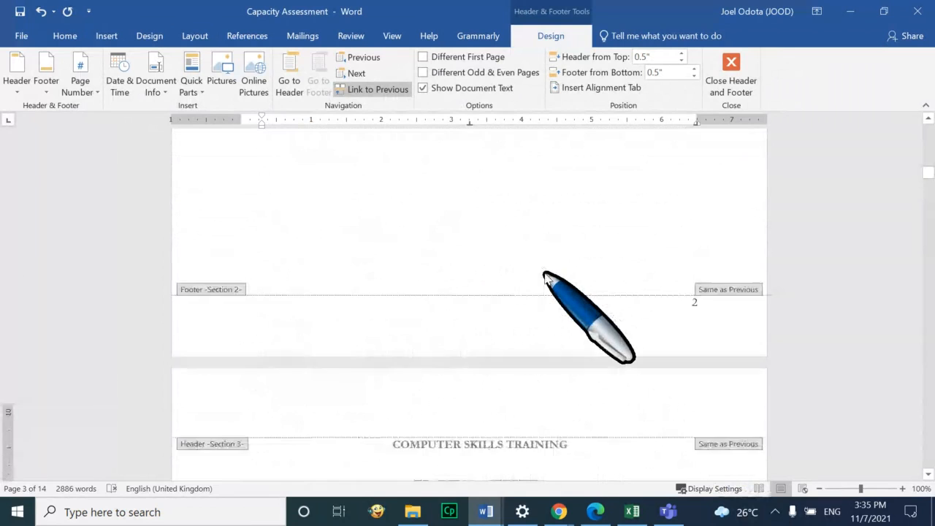
scroll(547, 278, "down", 7)
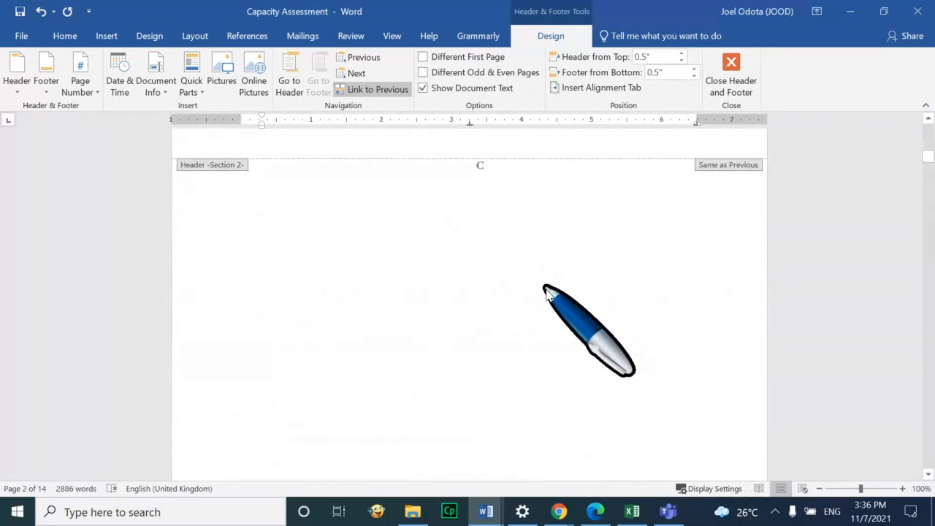
scroll(550, 292, "down", 1)
scroll(554, 301, "down", 5)
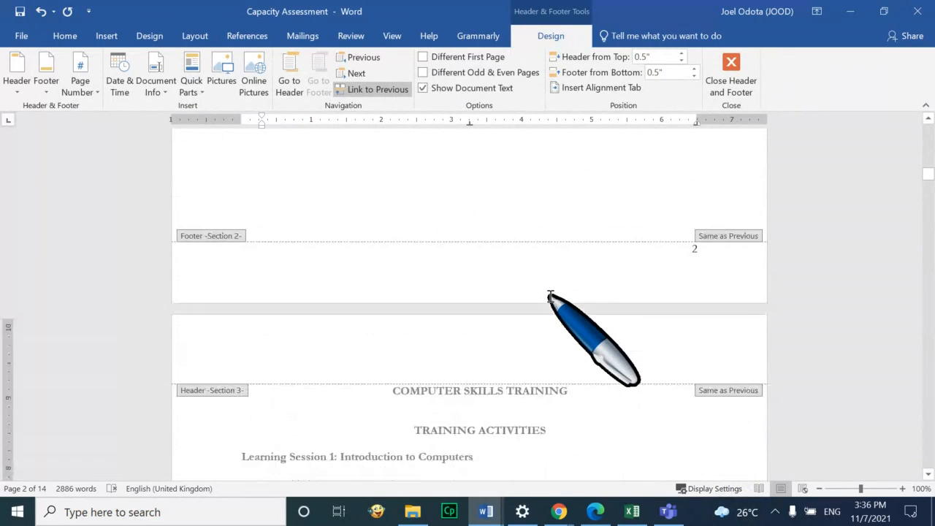
scroll(651, 292, "up", 1)
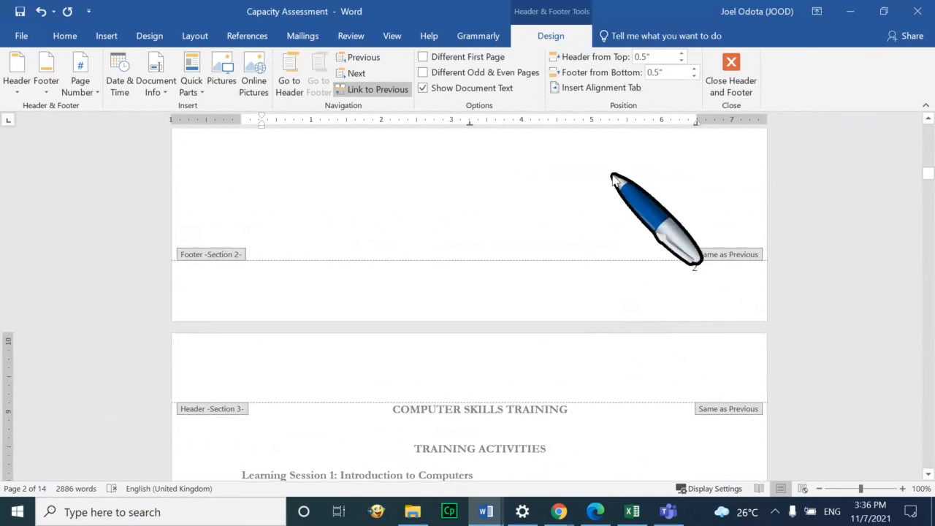
scroll(651, 324, "up", 14)
scroll(652, 329, "up", 4)
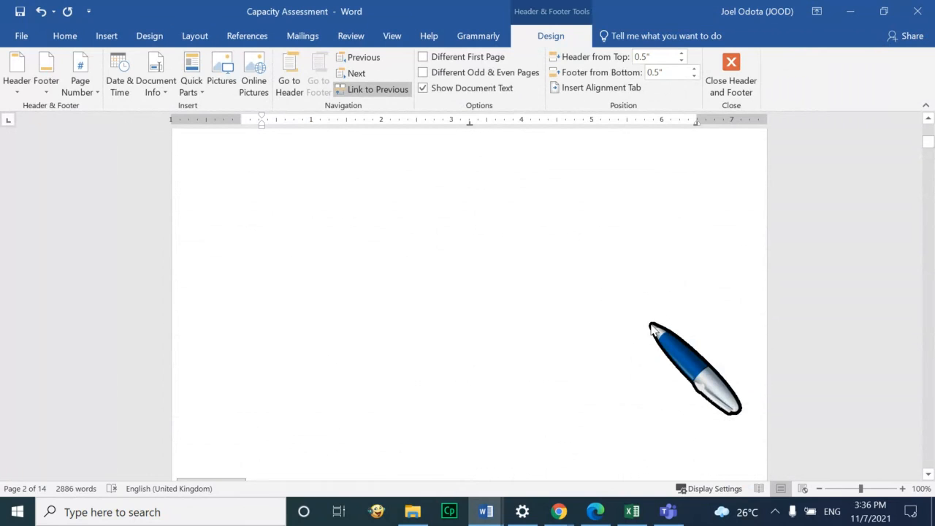
Turn off Link to Previous for the Training Activities footer and return to the body text
left_click(697, 349)
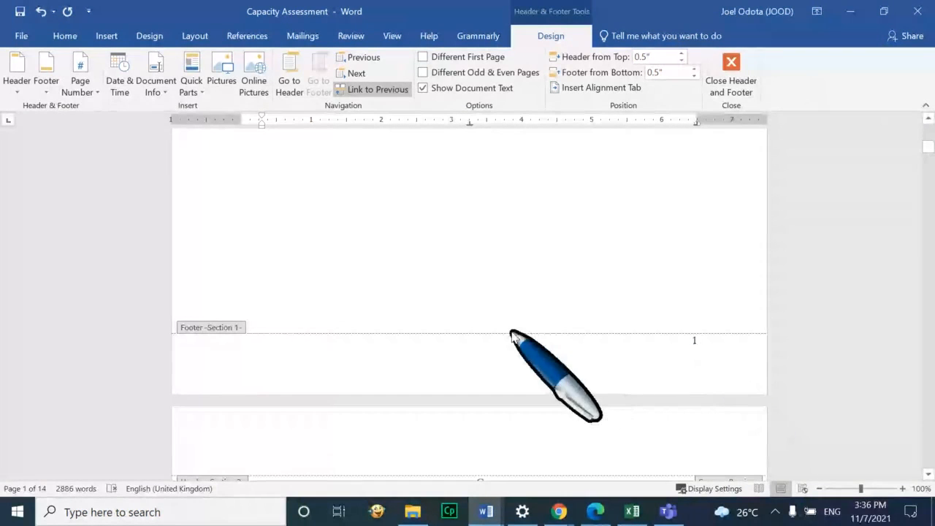
left_click(394, 90)
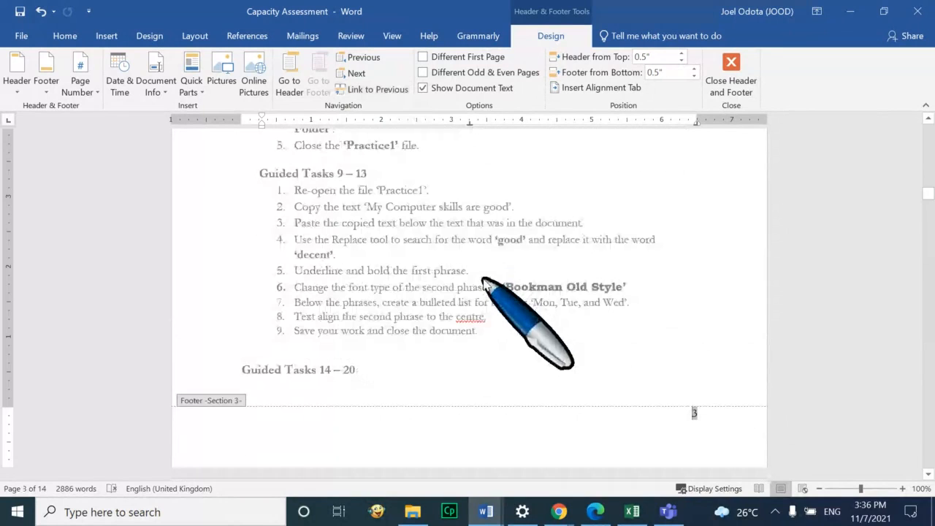
double_click(482, 280)
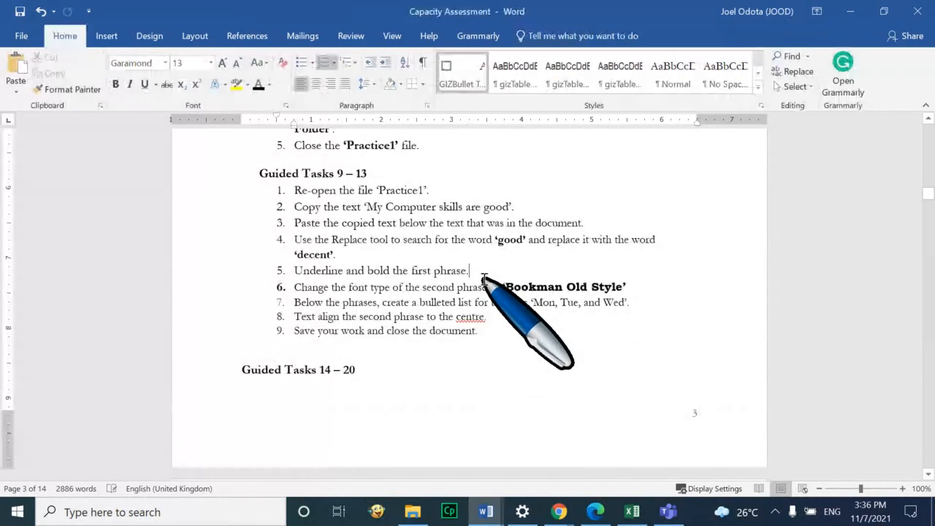
scroll(482, 280, "up", 7)
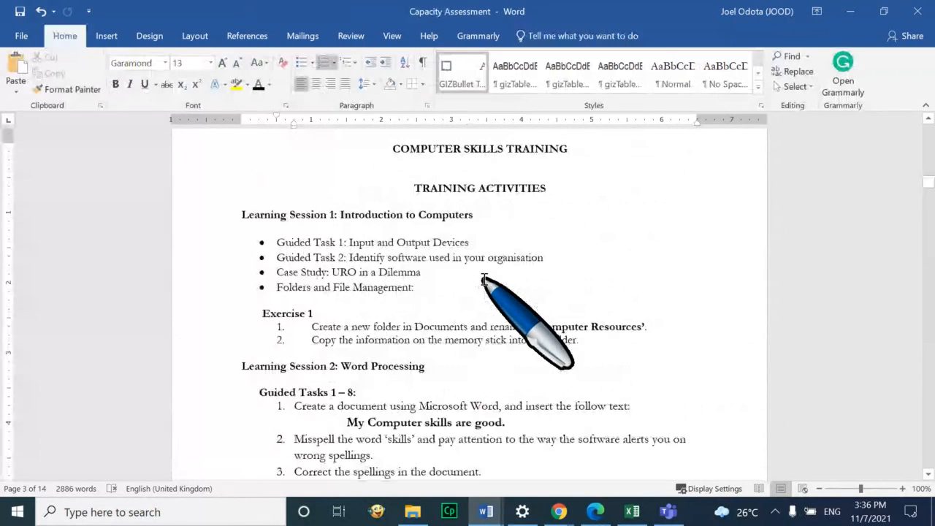
scroll(483, 280, "up", 2)
scroll(546, 348, "down", 8)
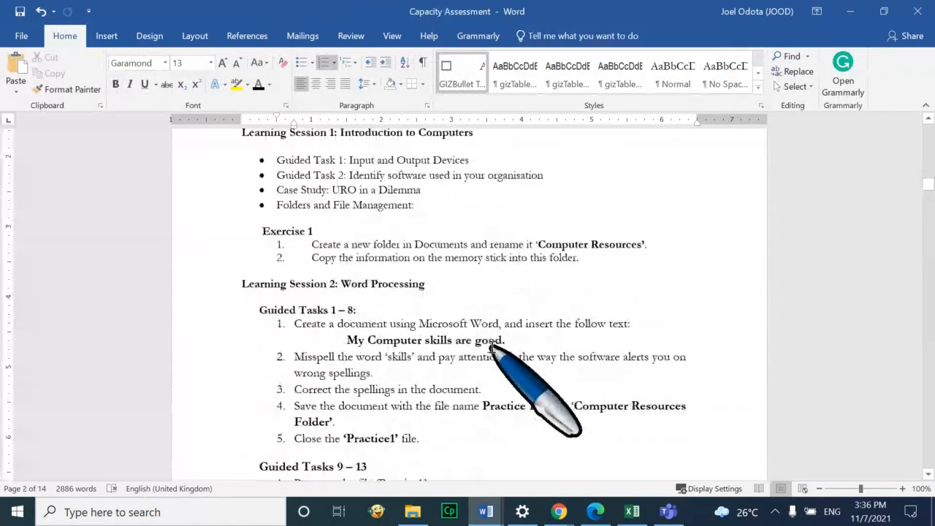
scroll(596, 334, "down", 6)
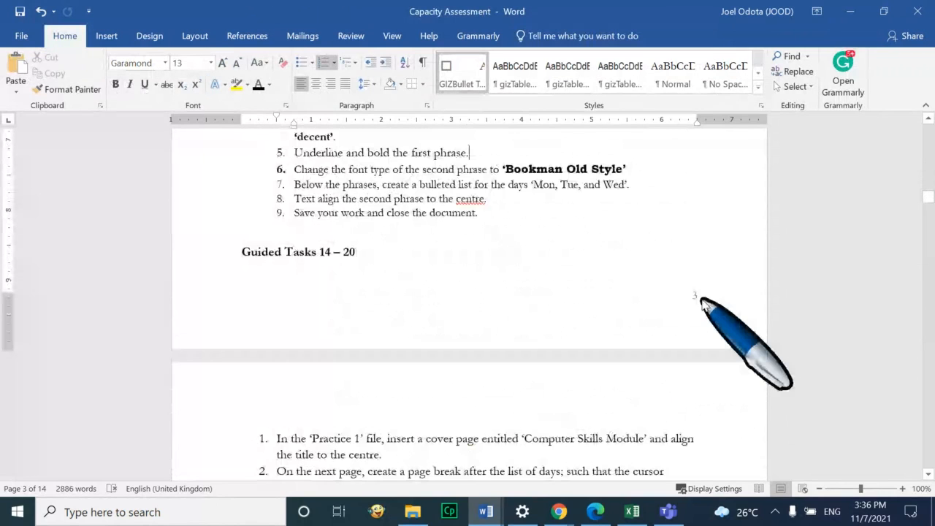
scroll(700, 303, "up", 15)
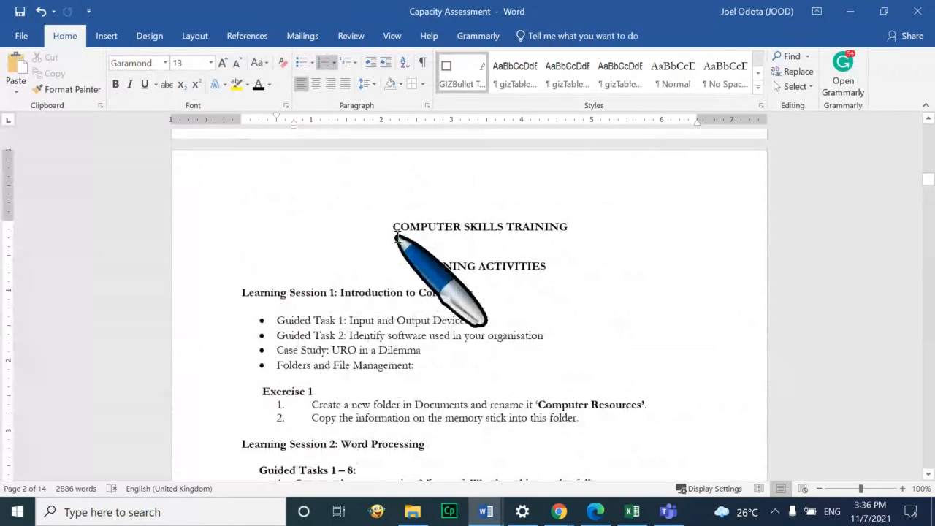
scroll(397, 235, "up", 15)
scroll(395, 235, "up", 8)
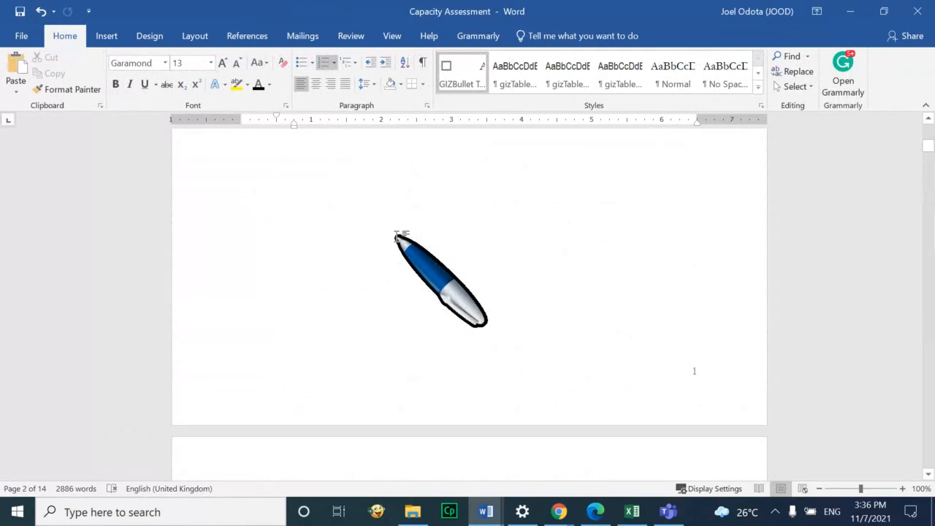
scroll(691, 376, "down", 2)
scroll(691, 378, "down", 7)
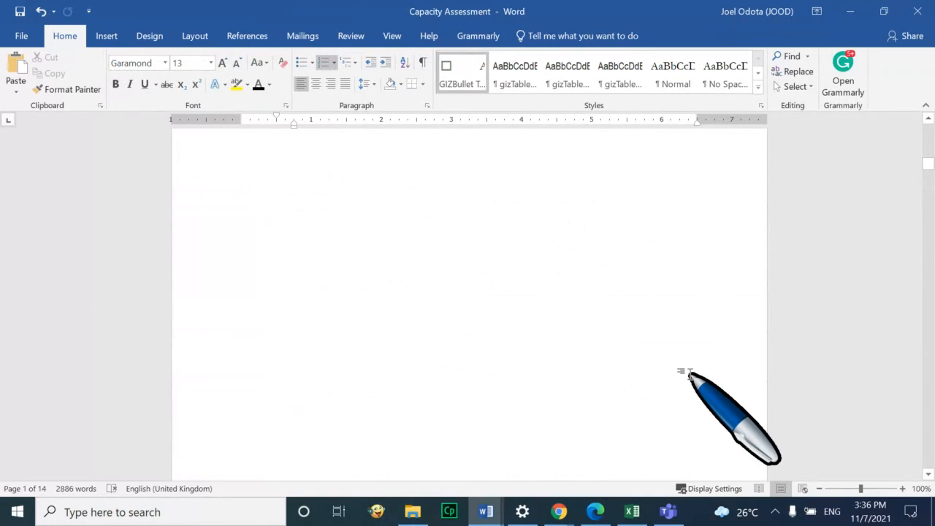
scroll(691, 378, "up", 6)
scroll(691, 378, "down", 7)
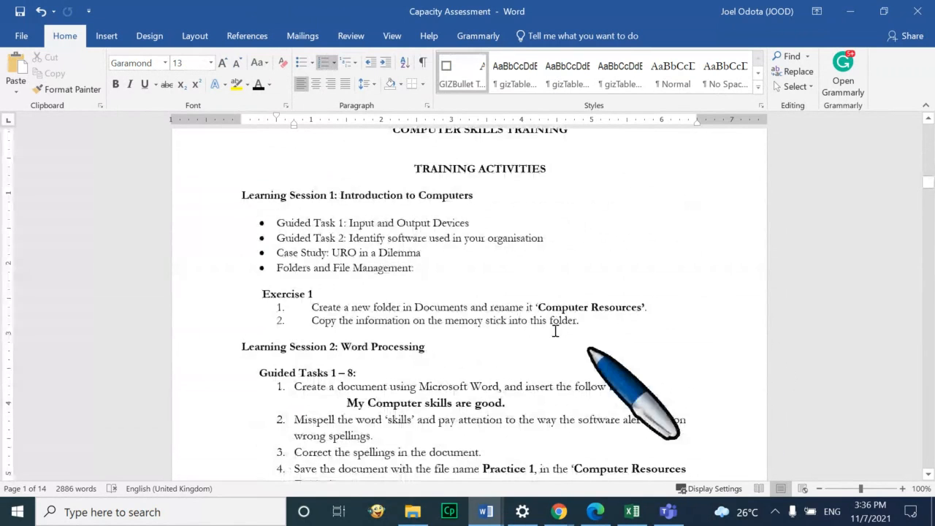
left_click(389, 269)
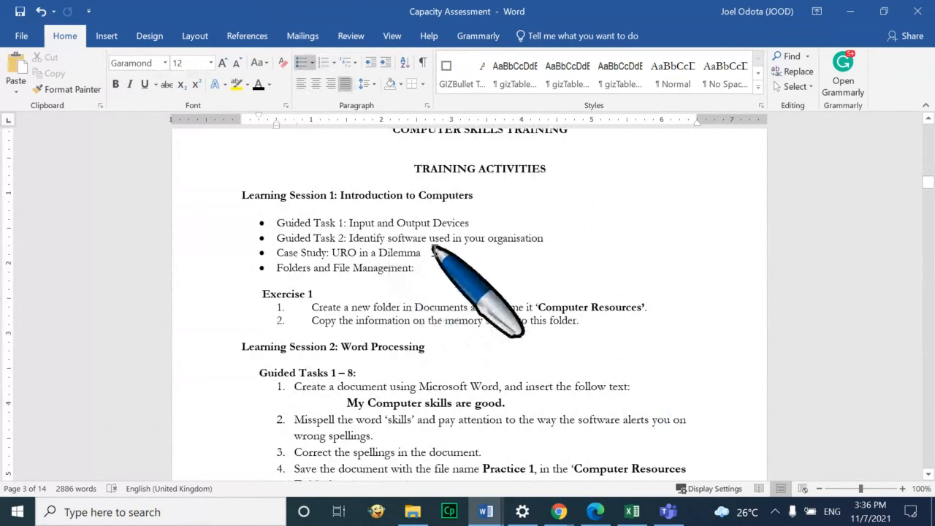
Format the Training Activities page numbers to start at 1
left_click(104, 35)
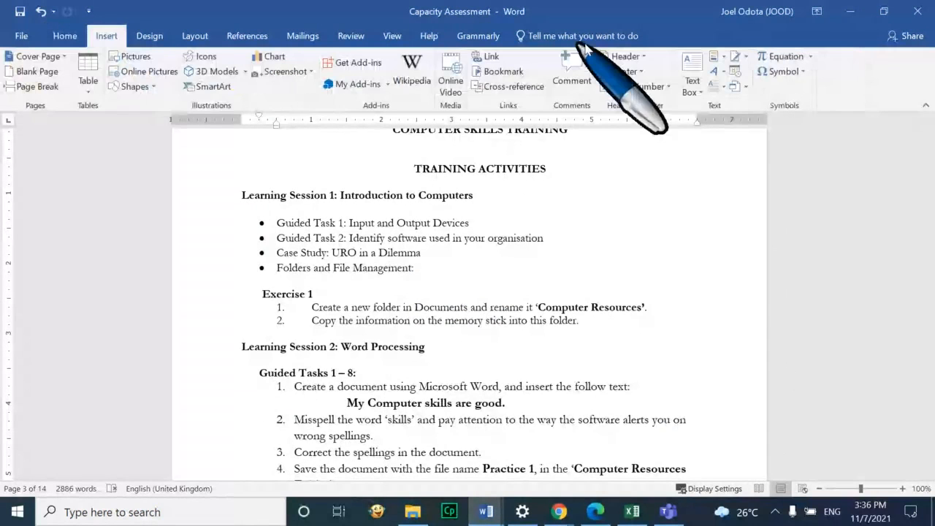
left_click(670, 89)
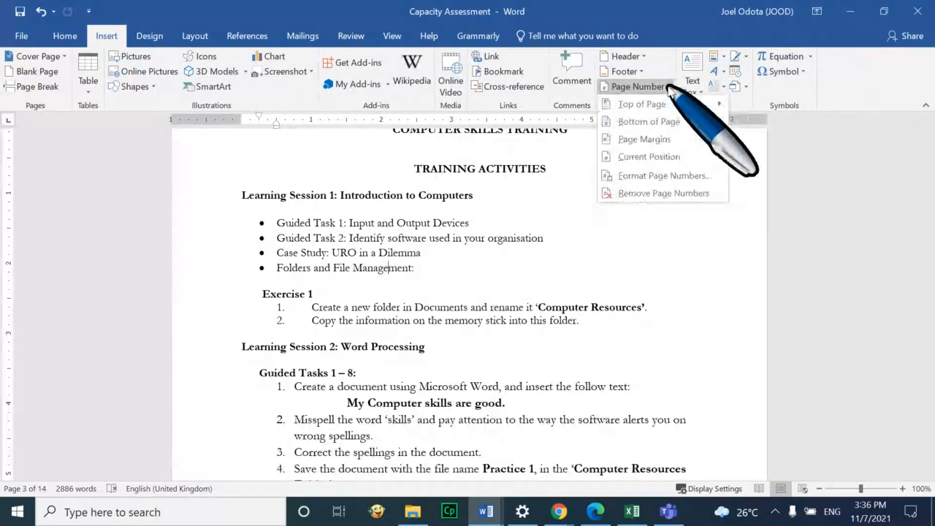
left_click(676, 176)
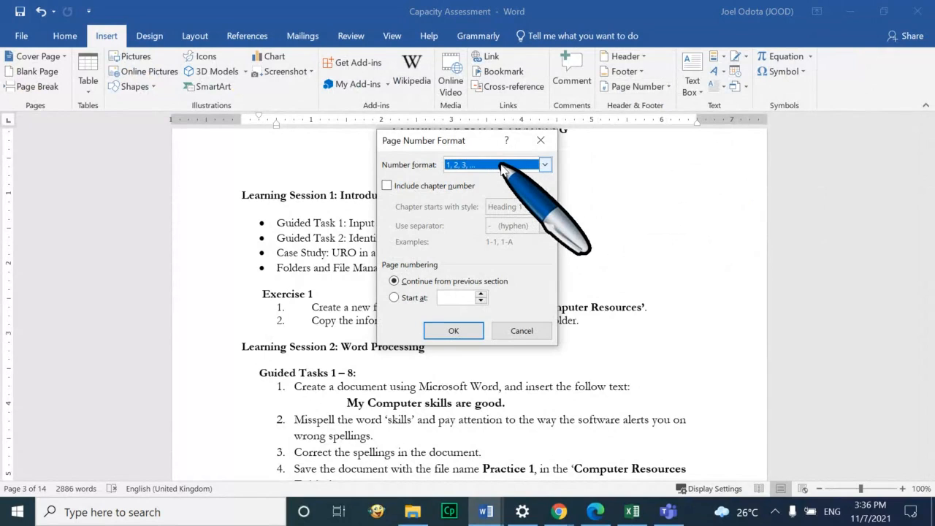
left_click(395, 299)
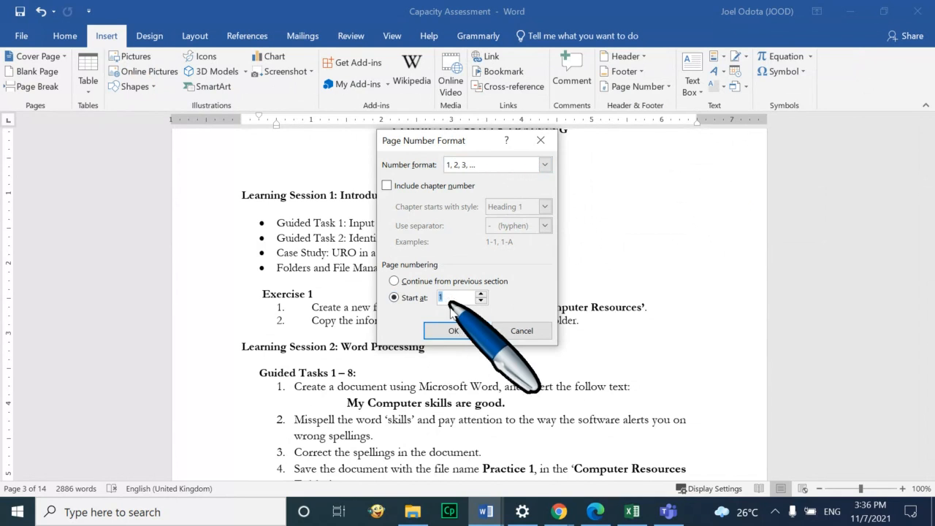
left_click(453, 331)
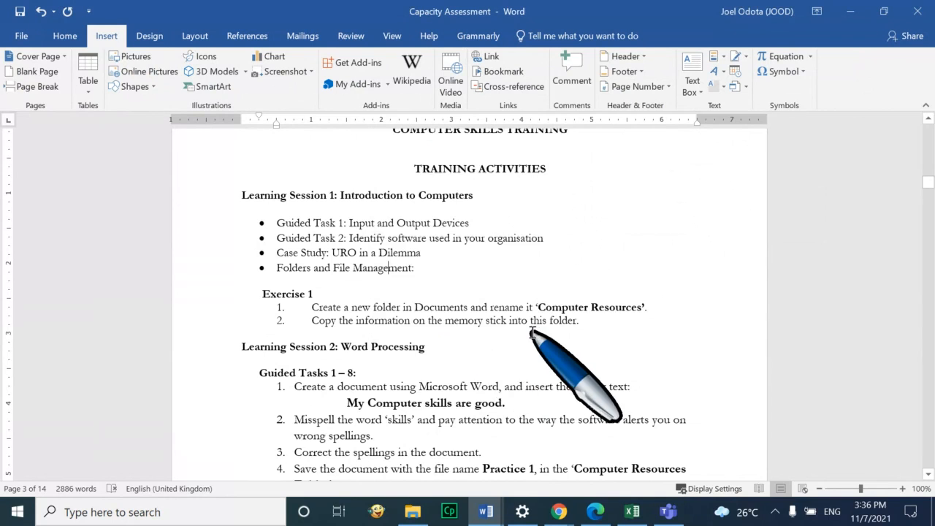
scroll(532, 331, "down", 7)
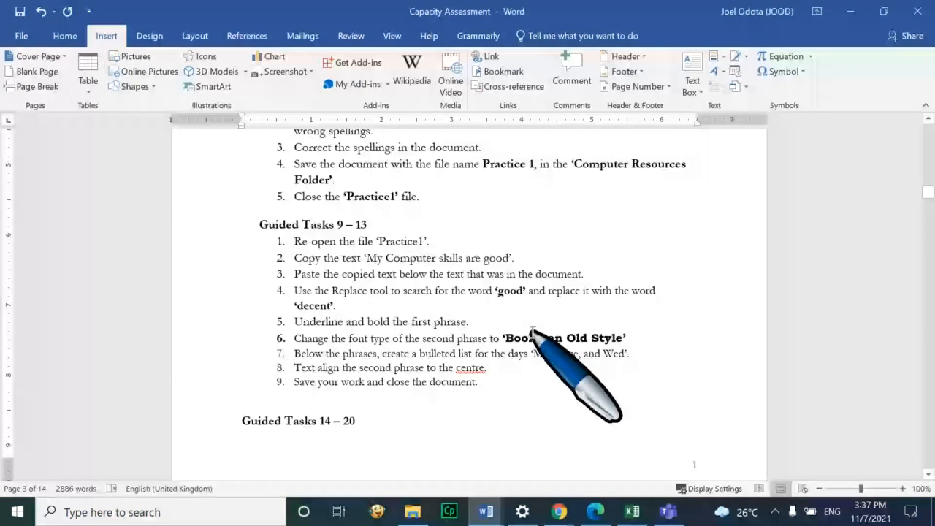
scroll(532, 331, "down", 4)
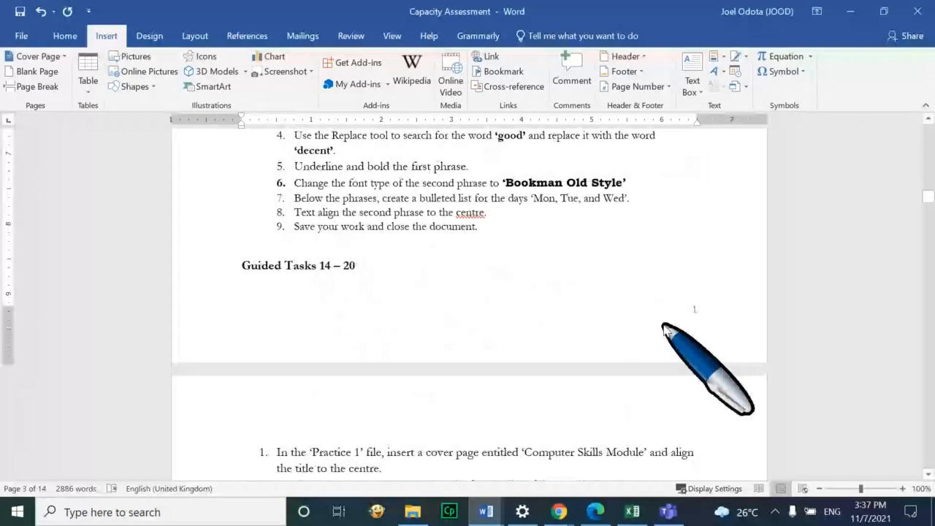
scroll(665, 329, "down", 4)
scroll(665, 325, "up", 5)
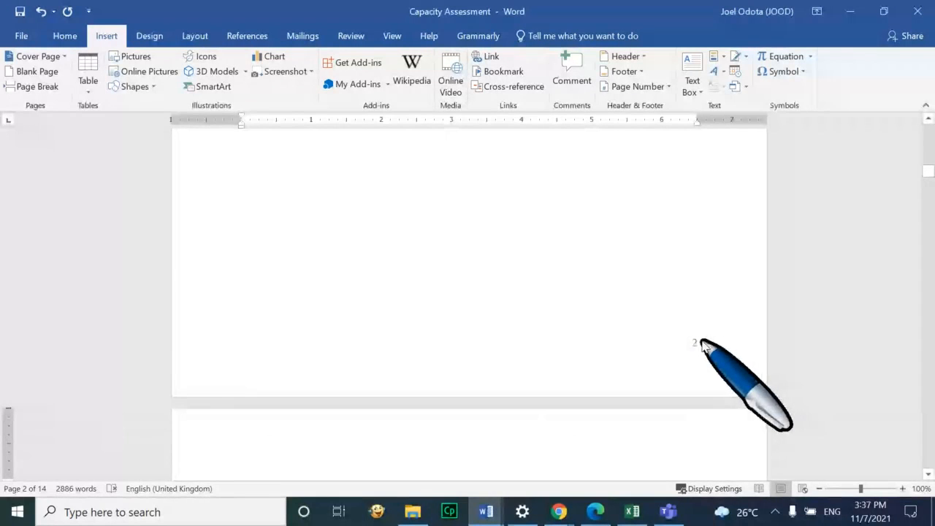
scroll(702, 341, "up", 1)
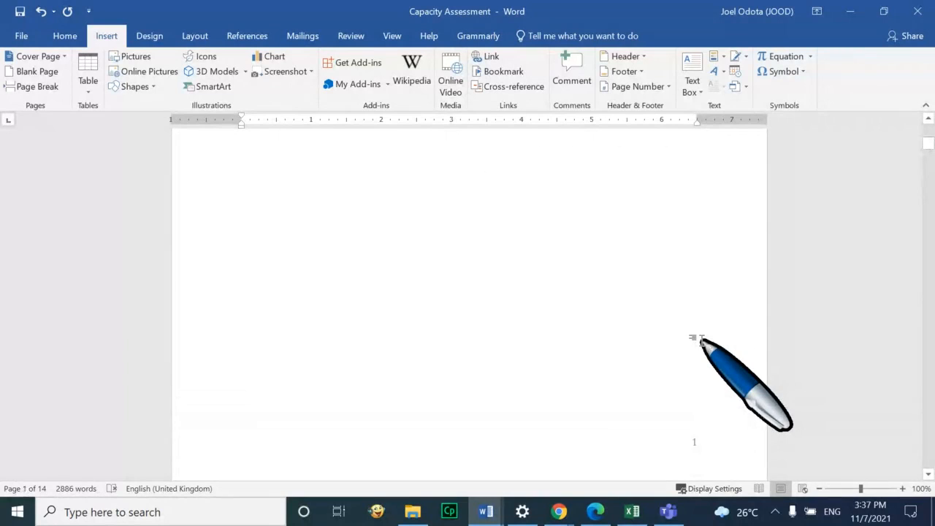
scroll(700, 340, "down", 1)
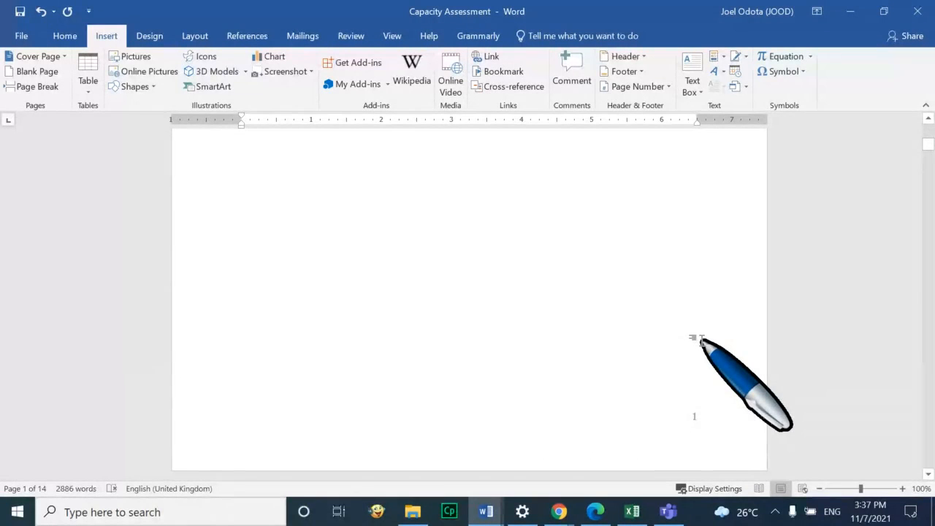
scroll(701, 341, "down", 3)
scroll(703, 336, "up", 1)
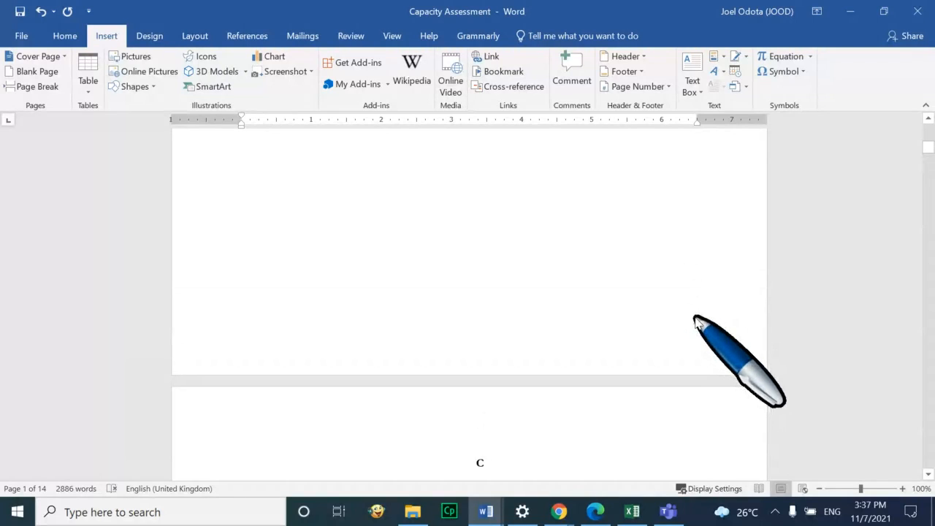
left_click(698, 322)
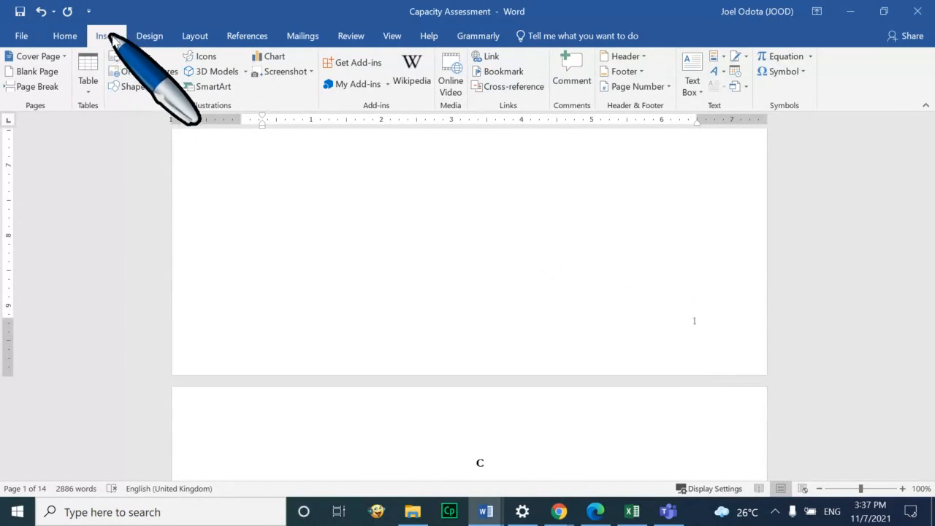
Add a plain page number at the top of the page and close the header
left_click(670, 87)
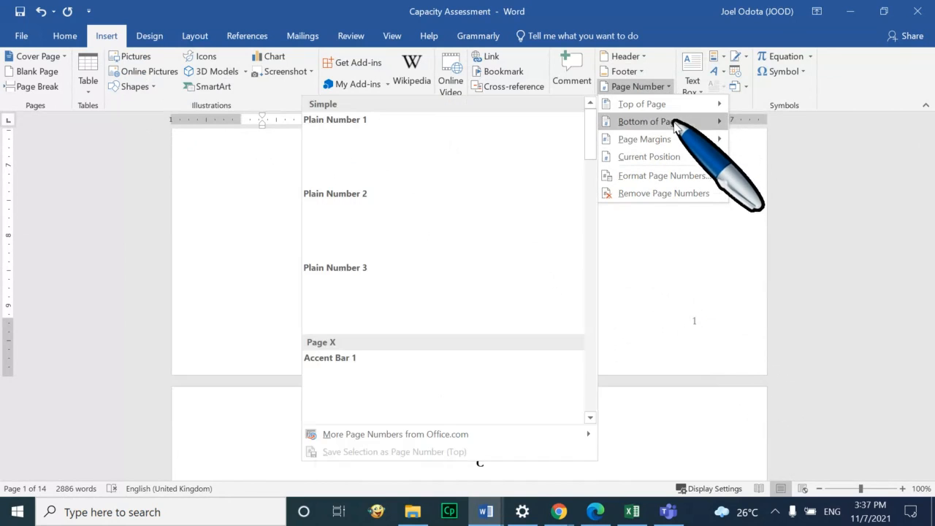
mouse_move(675, 109)
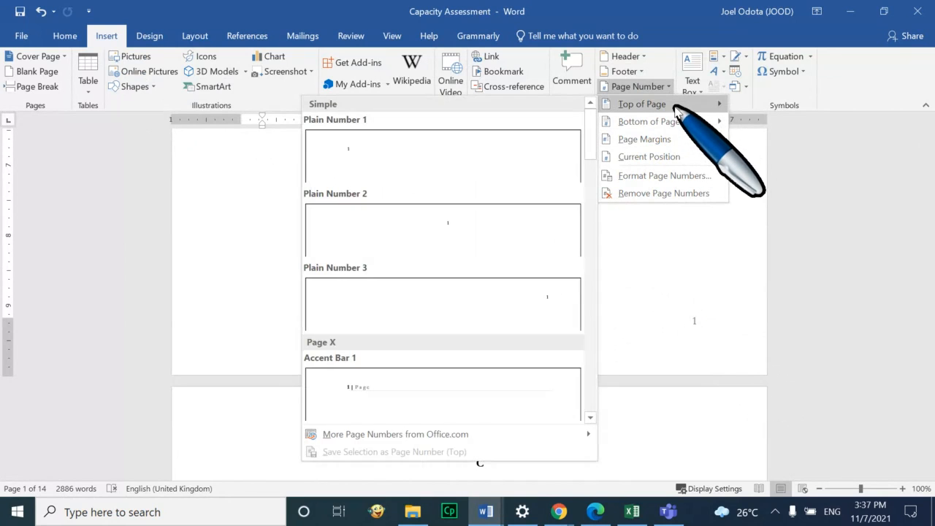
left_click(467, 157)
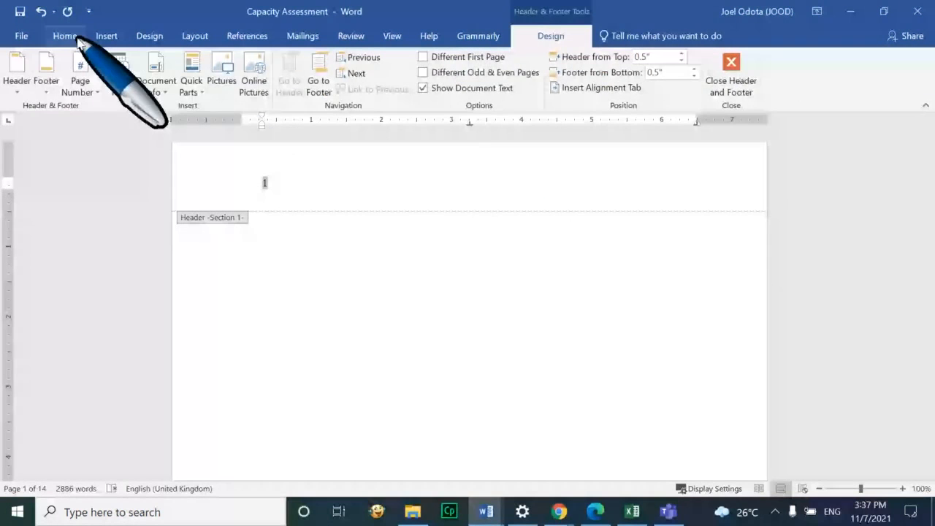
left_click(731, 68)
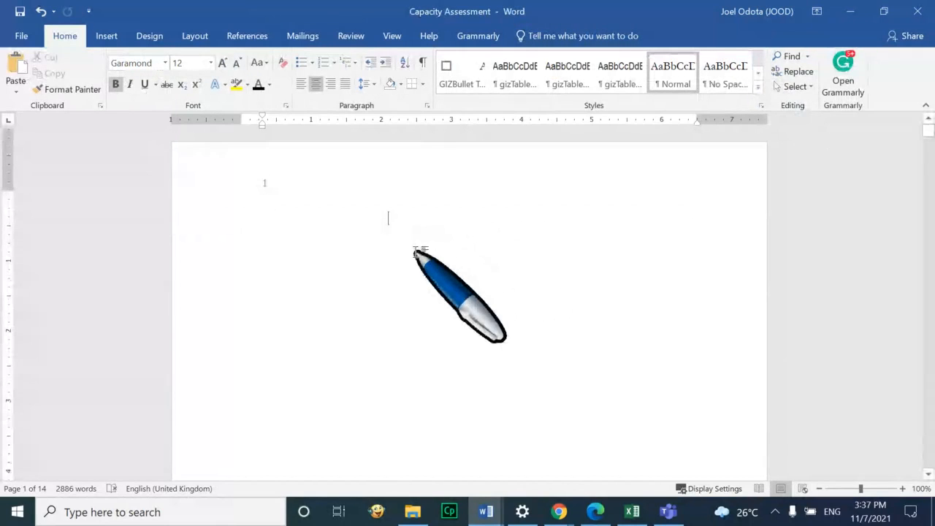
Scroll to page 1 and open Section 1's header for editing
scroll(415, 256, "up", 3)
scroll(415, 256, "down", 2)
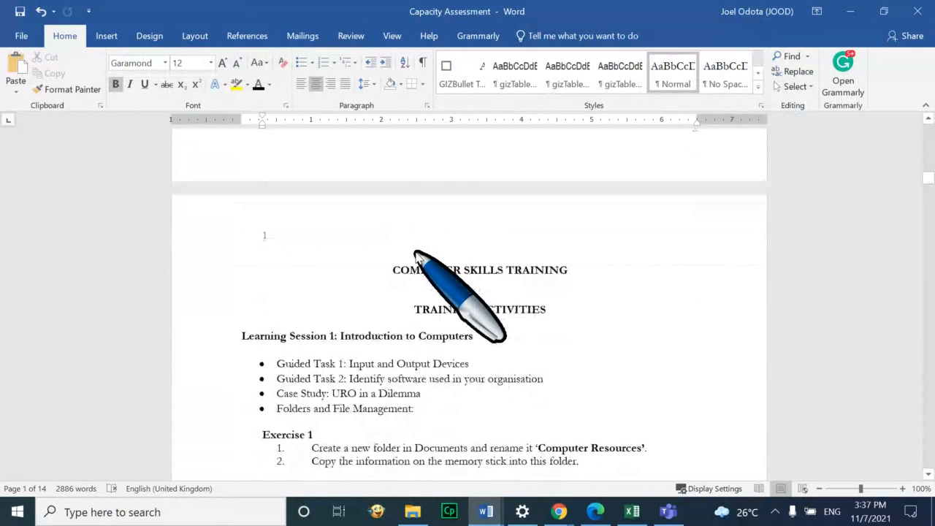
scroll(415, 254, "down", 4)
scroll(415, 250, "up", 1)
scroll(415, 254, "up", 1)
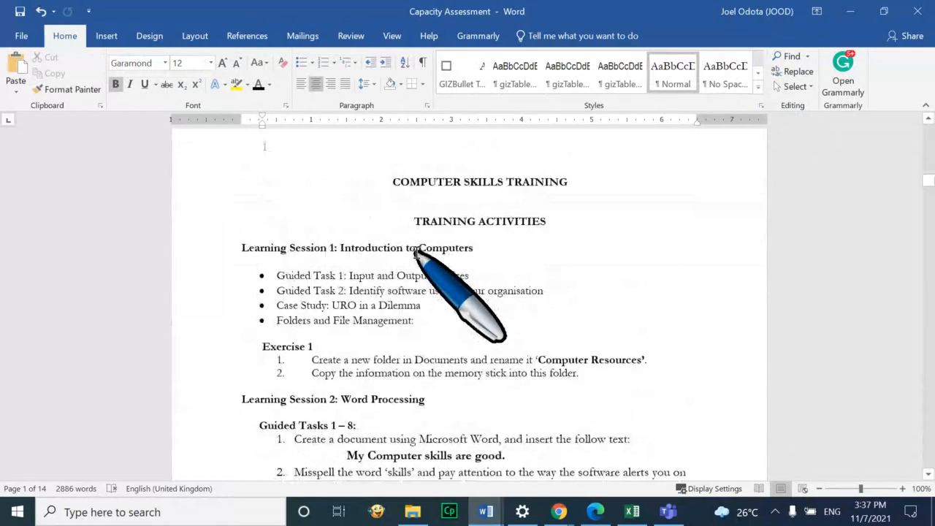
scroll(416, 253, "up", 3)
scroll(415, 254, "up", 1)
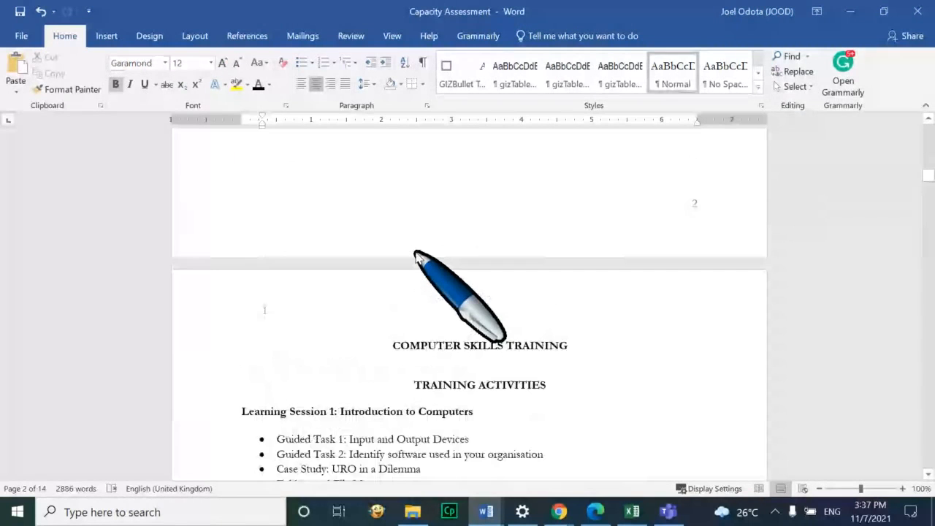
scroll(415, 256, "up", 15)
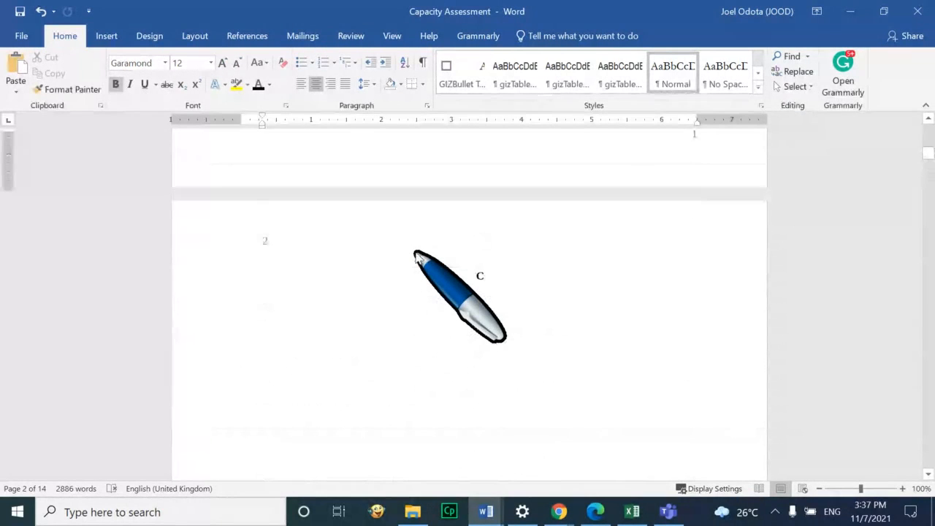
scroll(430, 271, "up", 10)
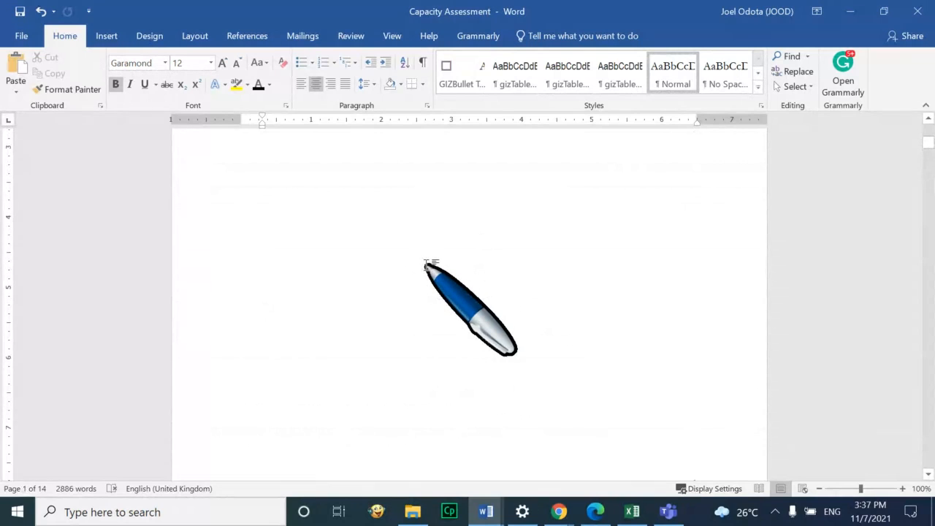
double_click(329, 205)
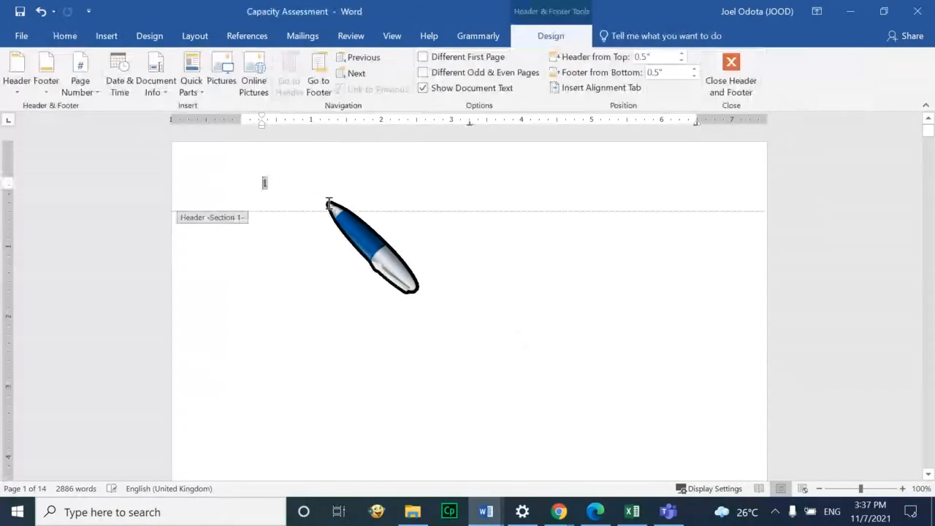
Format Section 1's page numbers as lowercase roman numerals i, ii, iii, starting at i
left_click(731, 72)
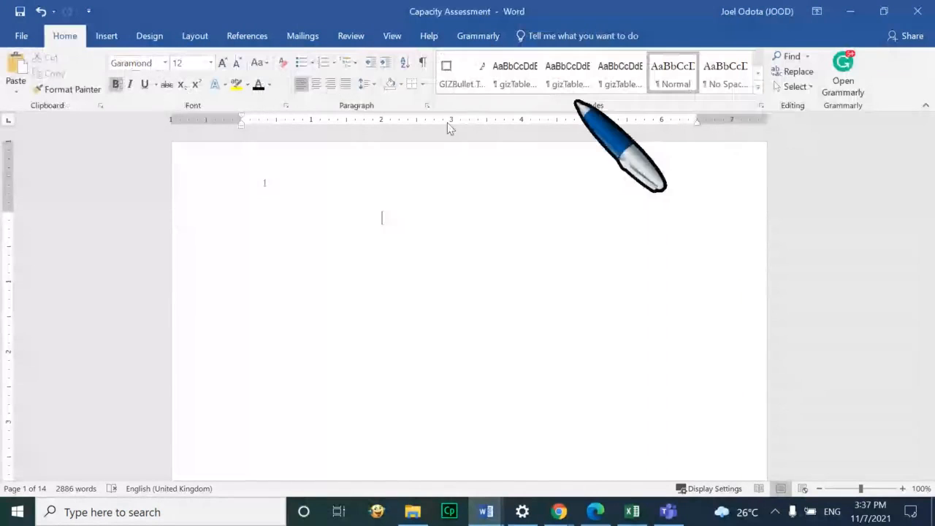
left_click(102, 38)
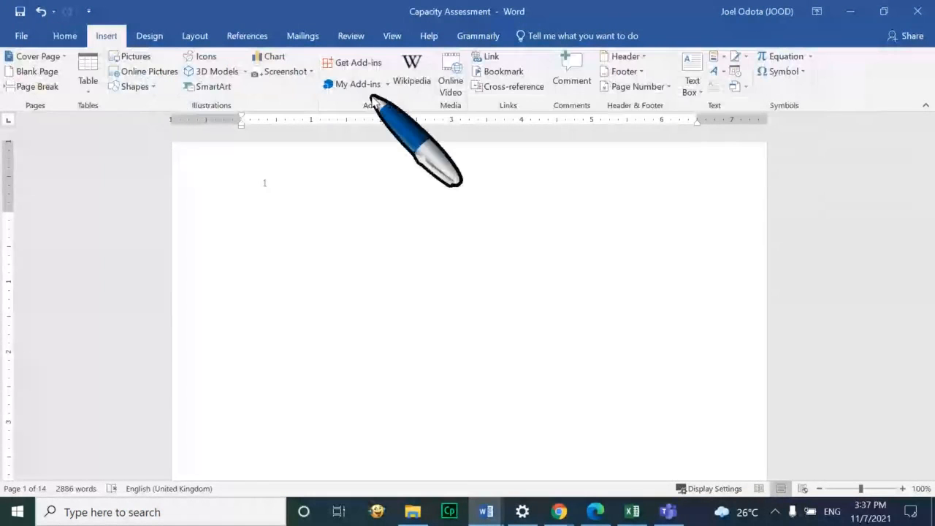
left_click(662, 87)
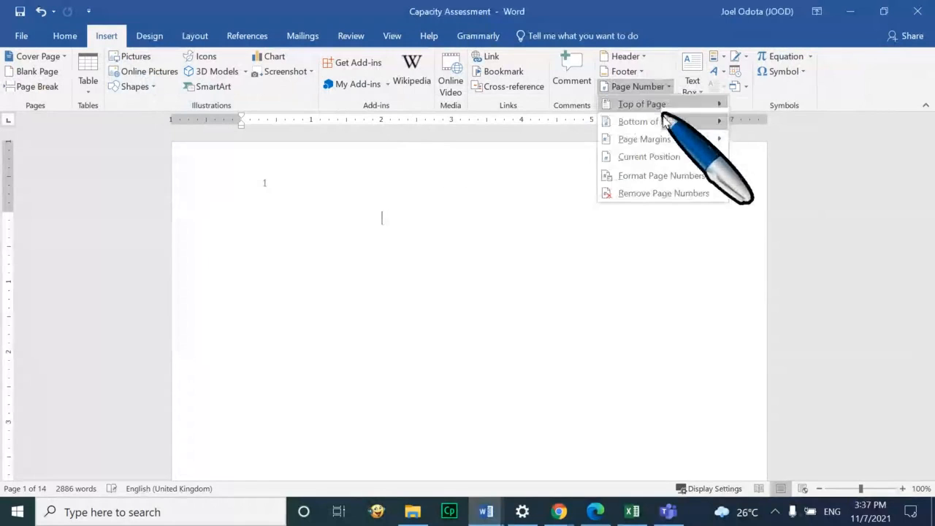
left_click(664, 175)
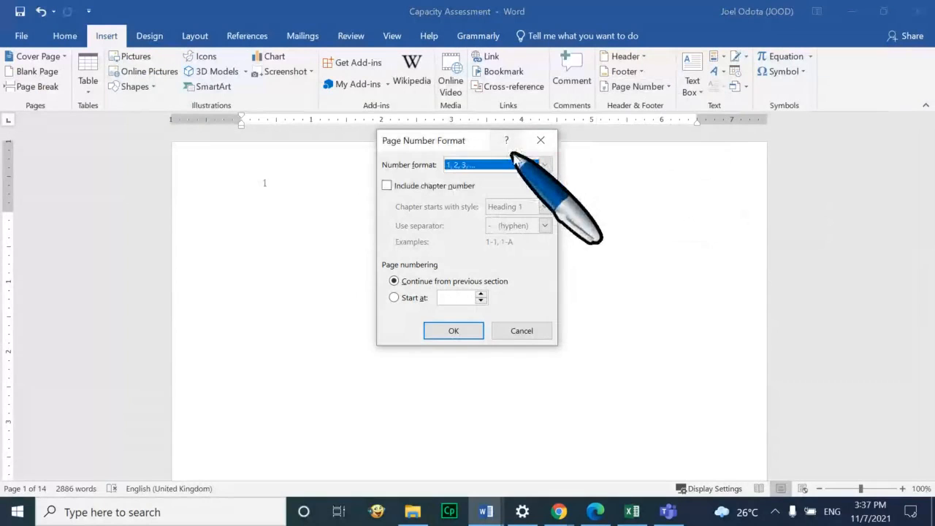
left_click(544, 164)
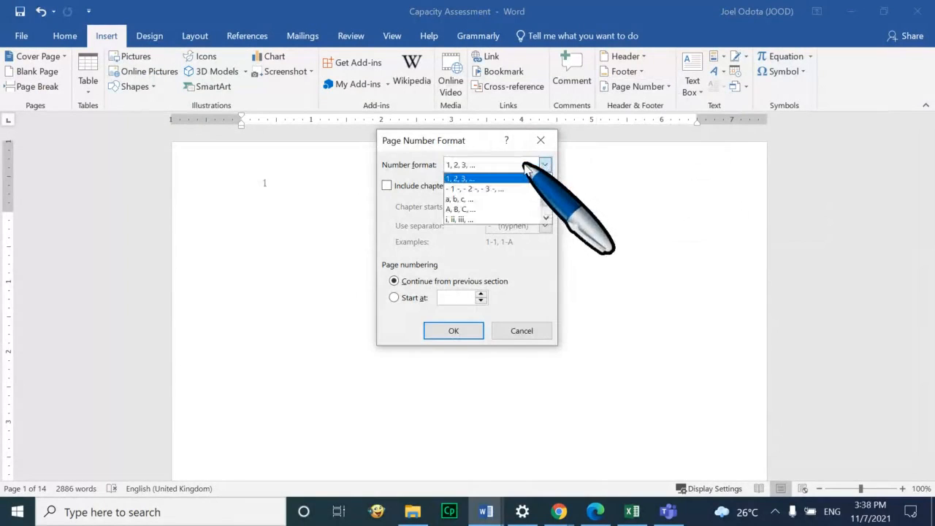
left_click(506, 219)
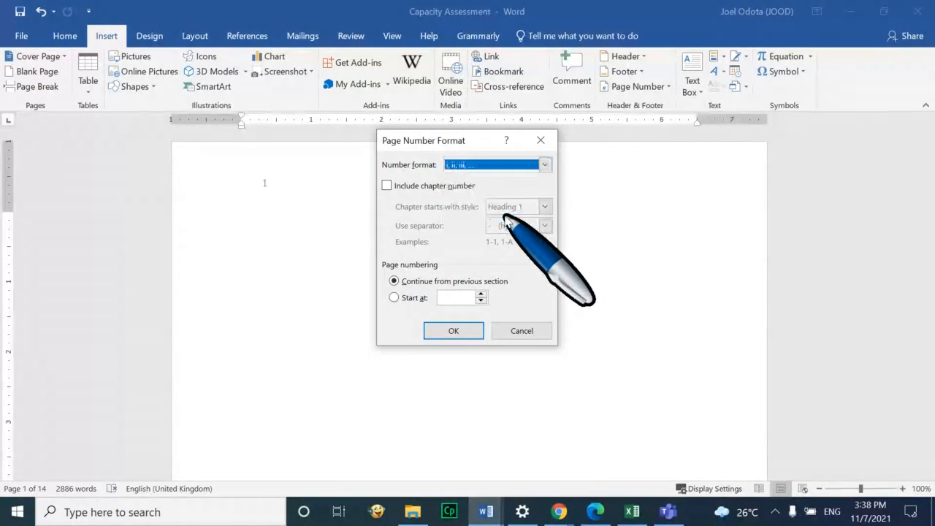
left_click(406, 298)
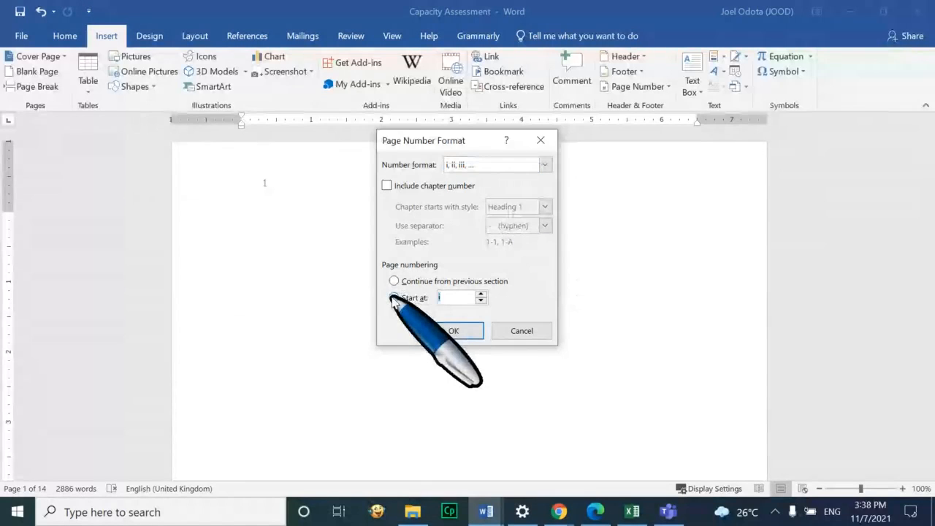
left_click(453, 330)
scroll(453, 331, "down", 10)
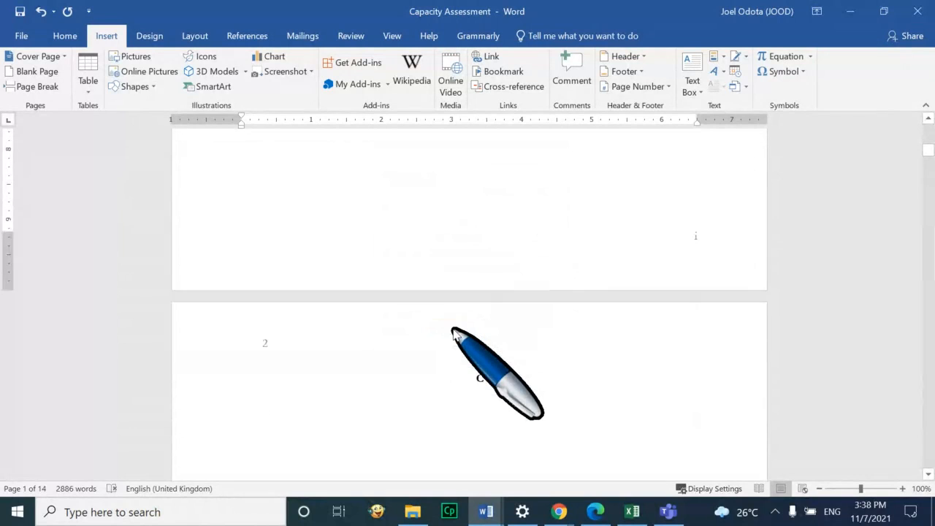
Delete the stray letter C at the top of the Training Activities page
scroll(453, 330, "down", 12)
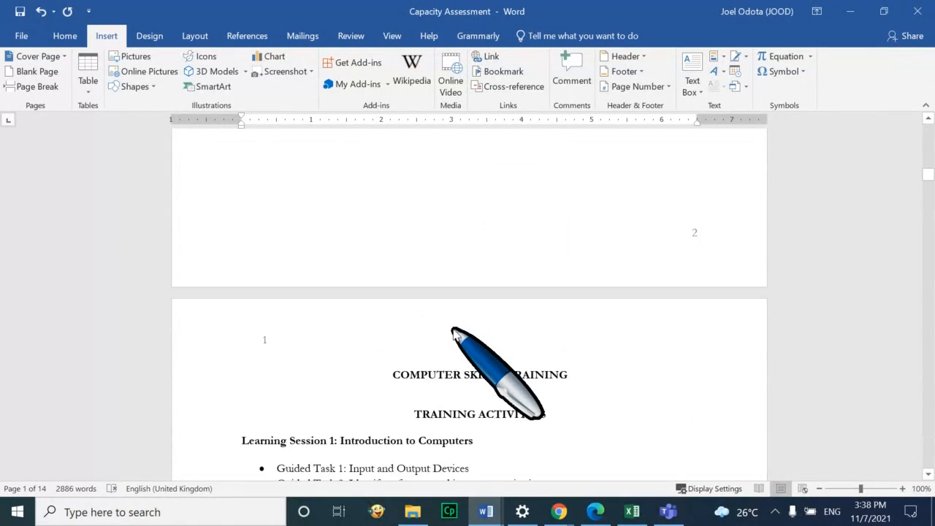
scroll(453, 330, "up", 20)
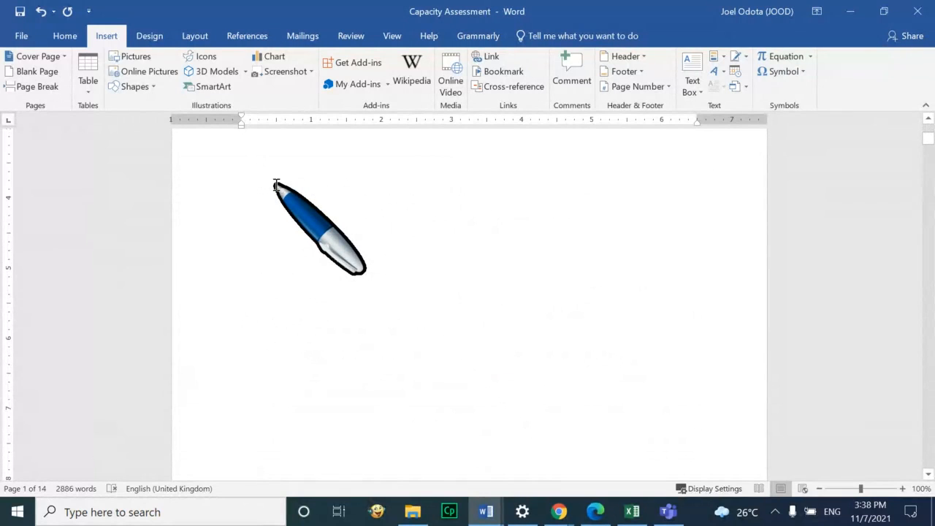
scroll(276, 187, "down", 10)
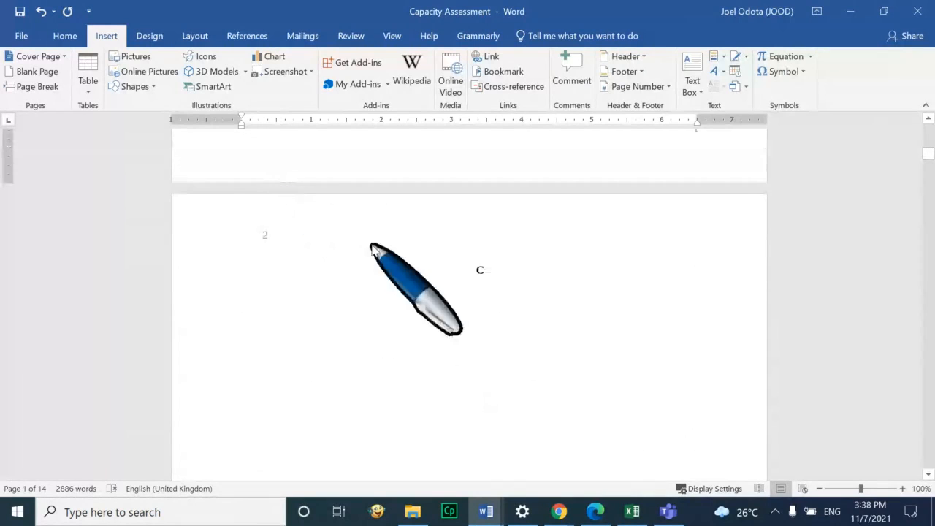
scroll(423, 282, "down", 3)
scroll(423, 281, "down", 3)
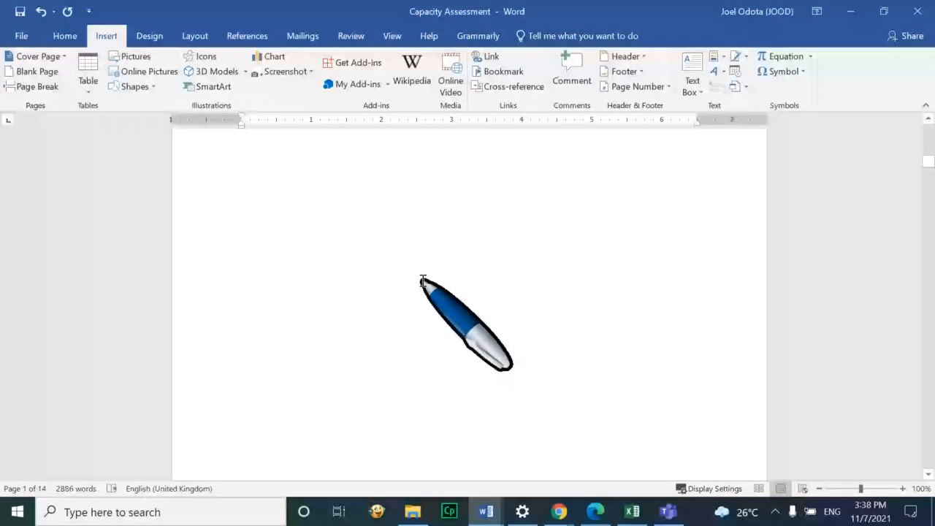
scroll(423, 281, "down", 10)
scroll(423, 282, "up", 4)
left_click(573, 295)
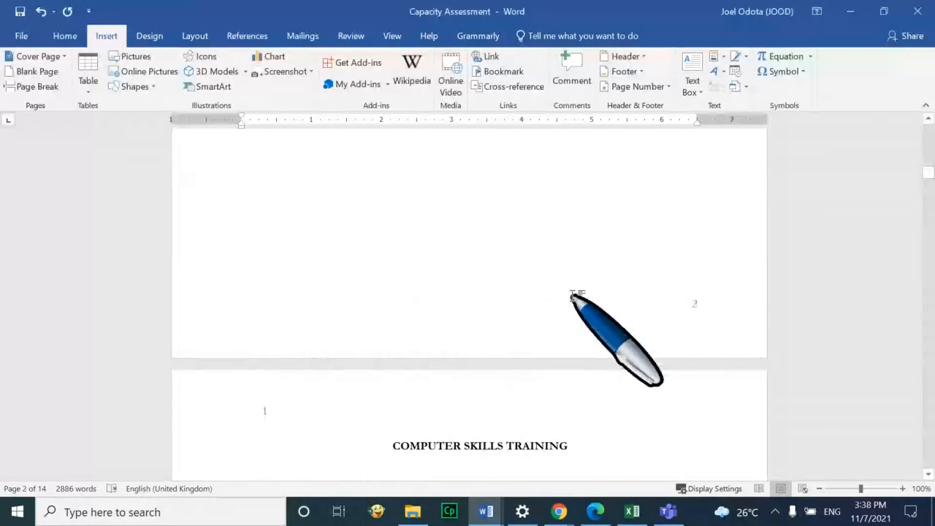
double_click(417, 225)
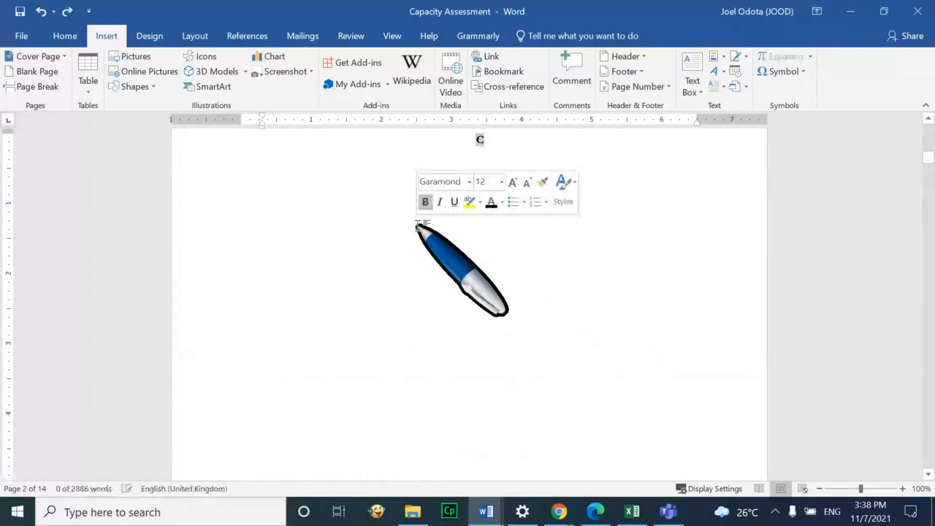
key("Delete")
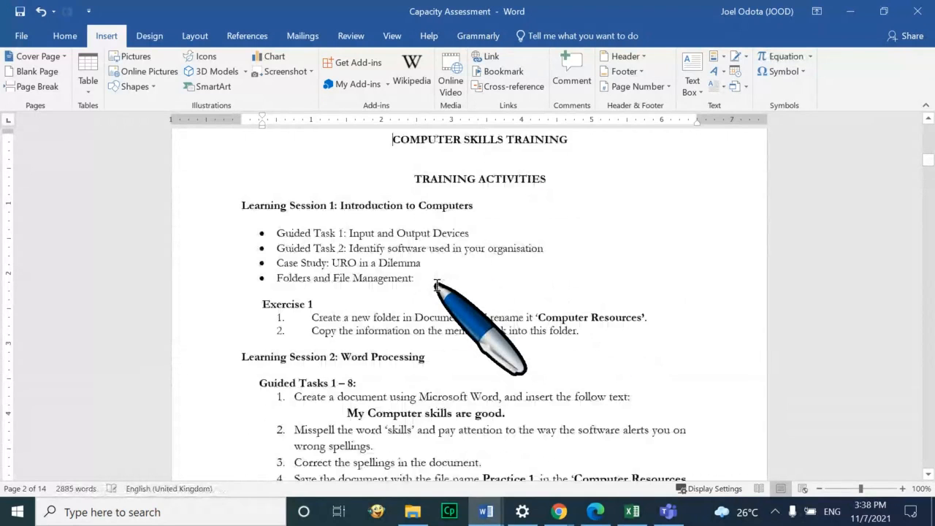
Undo the last edit on the first page, then switch to the BigBlueButton Training session
scroll(437, 285, "up", 5)
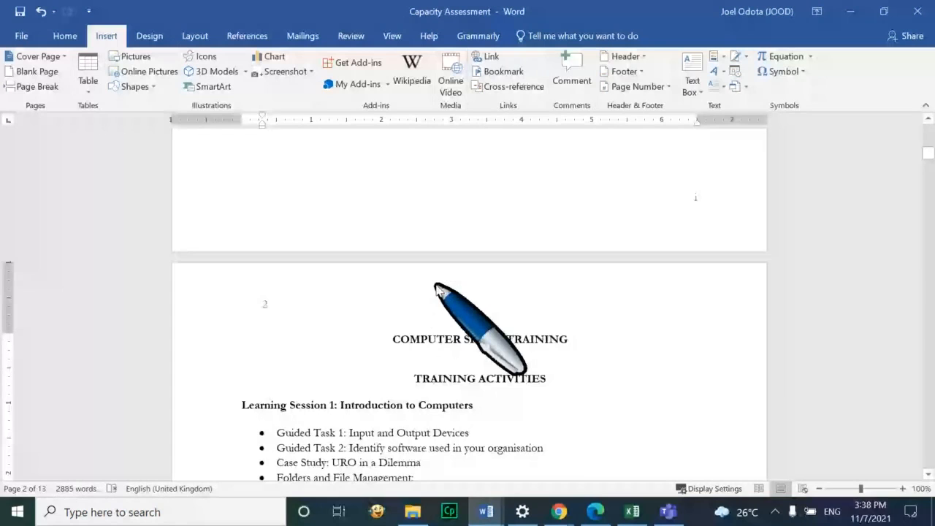
scroll(439, 288, "up", 3)
scroll(437, 285, "up", 2)
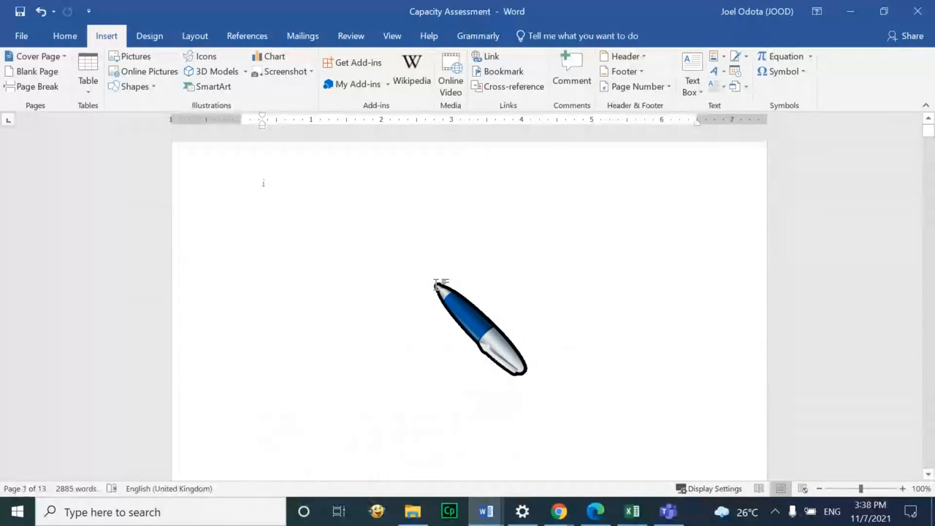
left_click(437, 285)
key("ctrl+z")
scroll(437, 285, "down", 12)
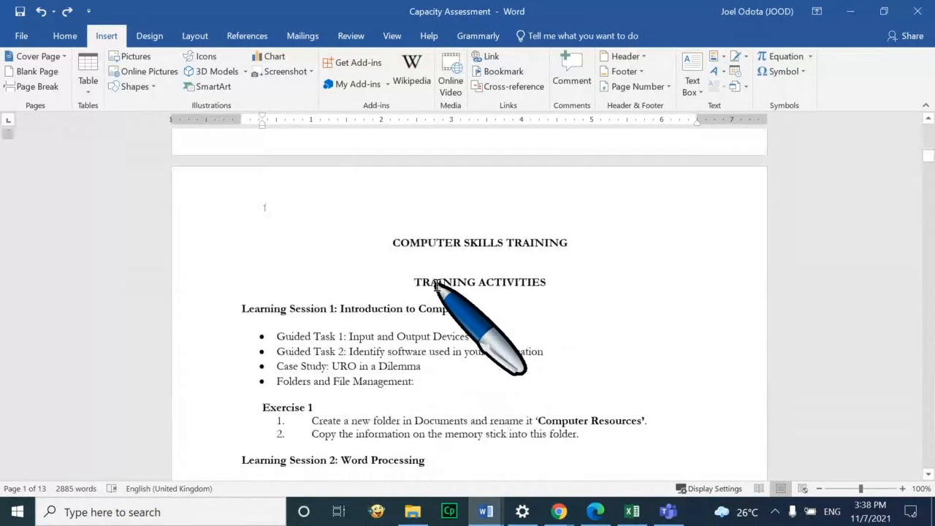
scroll(437, 286, "up", 1)
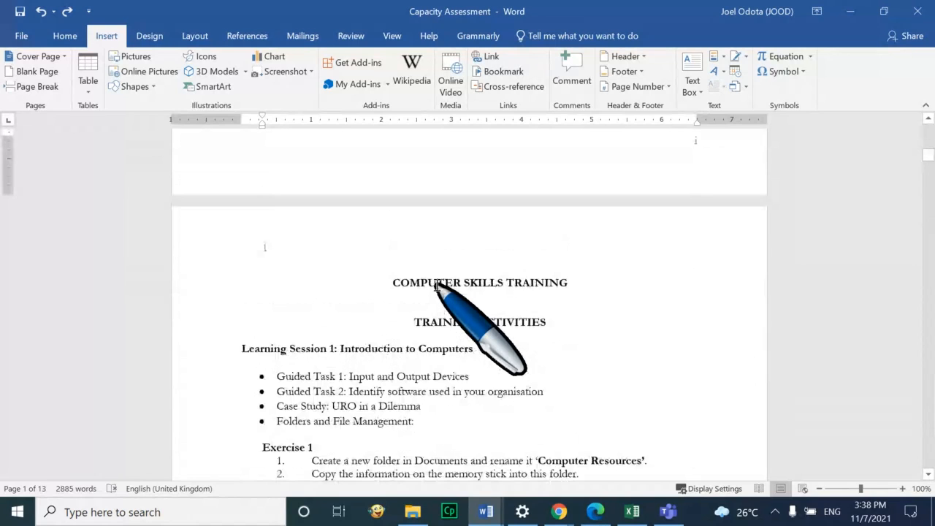
scroll(437, 286, "up", 4)
scroll(437, 285, "down", 4)
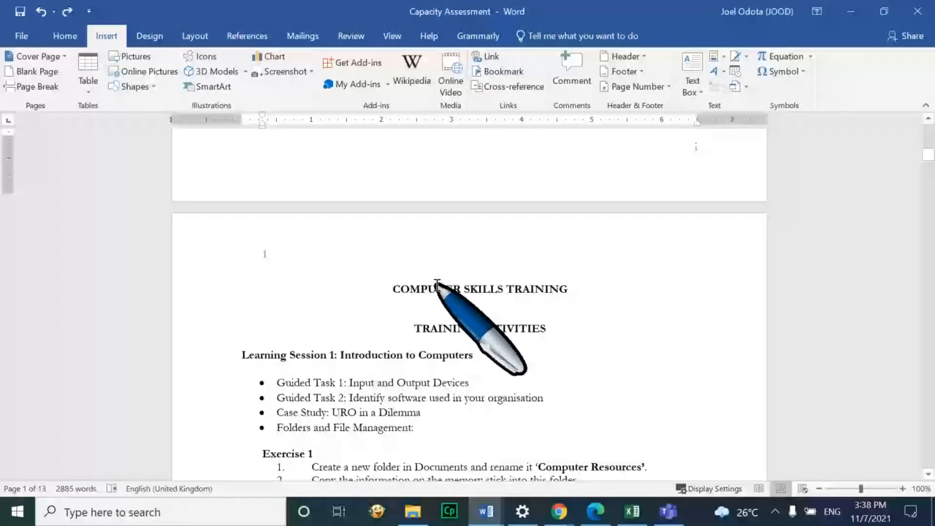
scroll(437, 284, "down", 20)
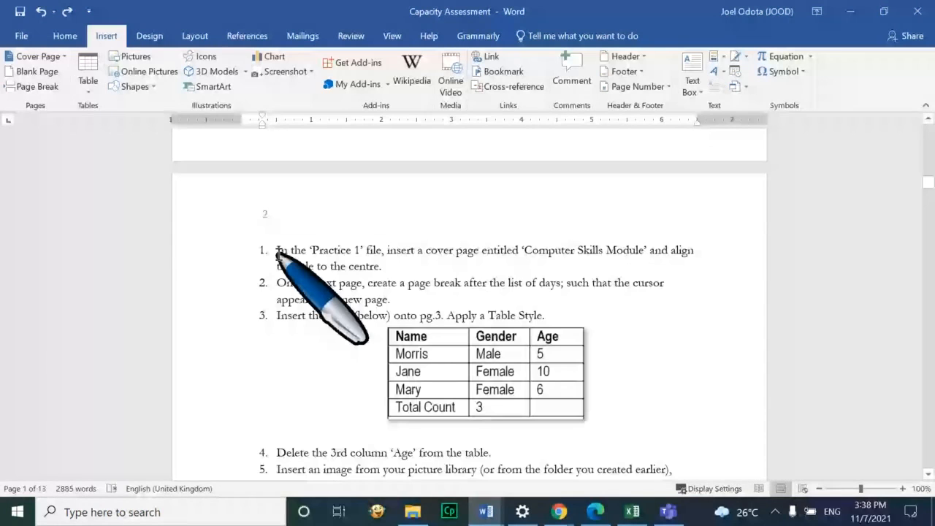
scroll(279, 255, "up", 20)
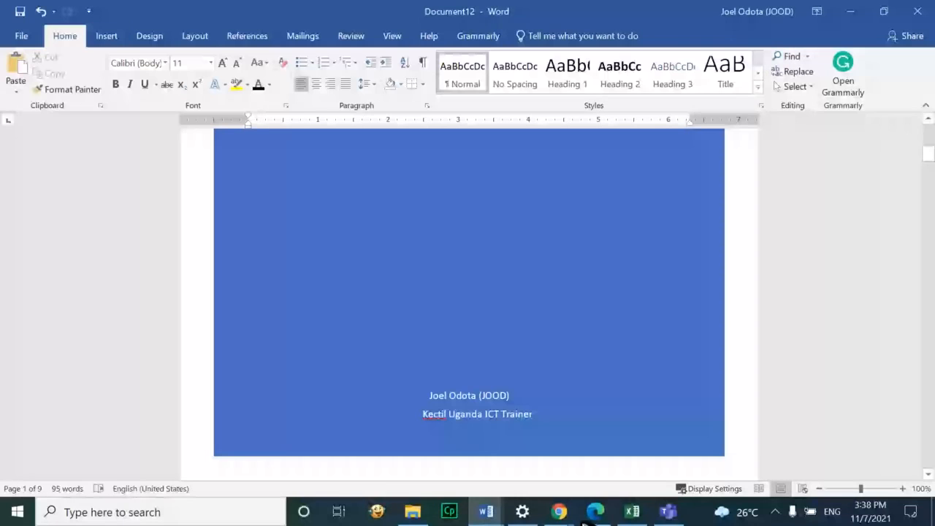
left_click(553, 523)
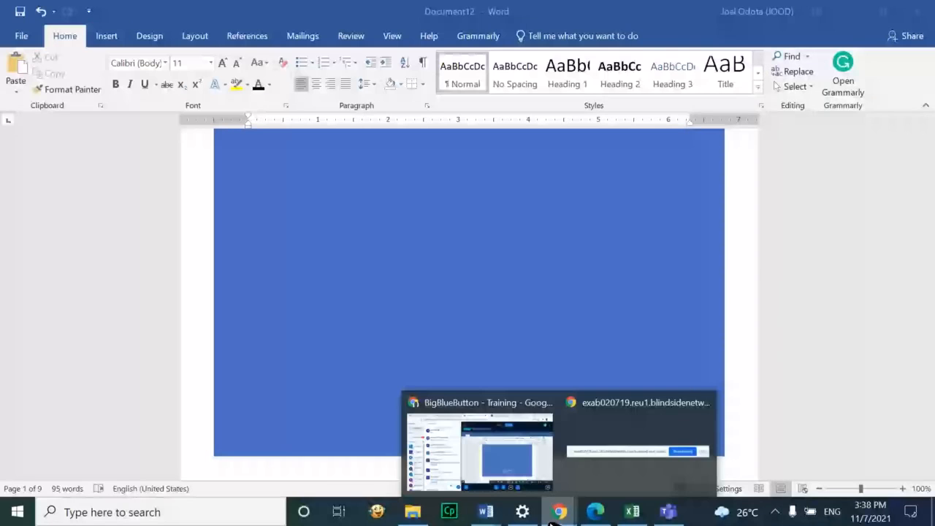
left_click(480, 450)
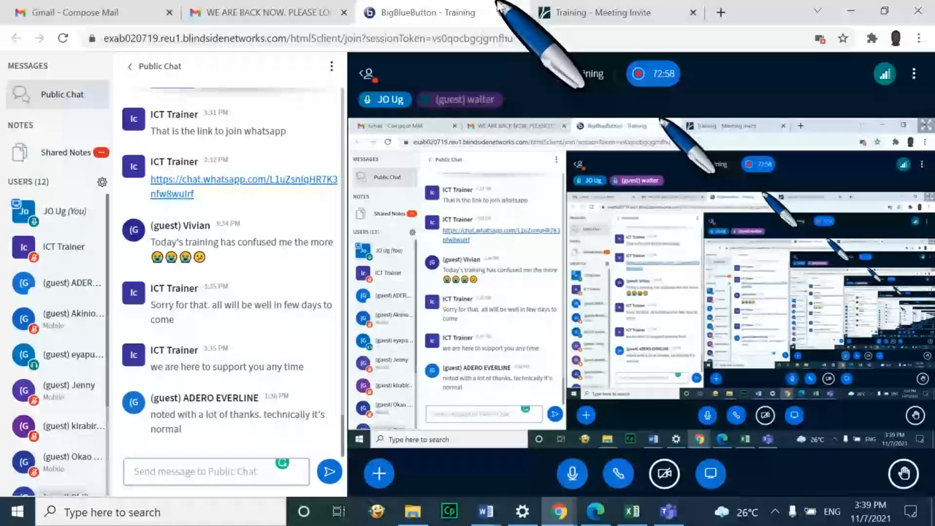
Switch to the 'Training - Meeting Invite' tab showing the meeting's join page
left_click(563, 12)
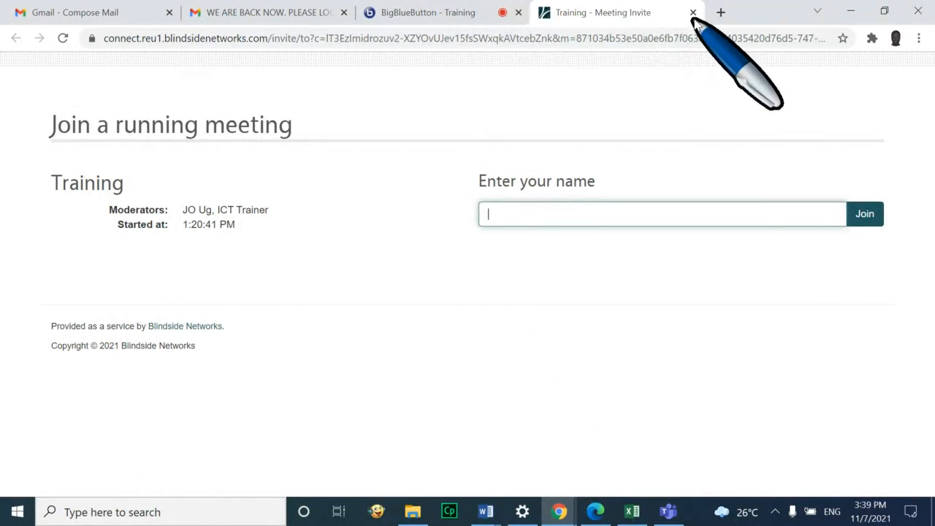
Open a new Chrome tab and load the Canva home page
left_click(721, 13)
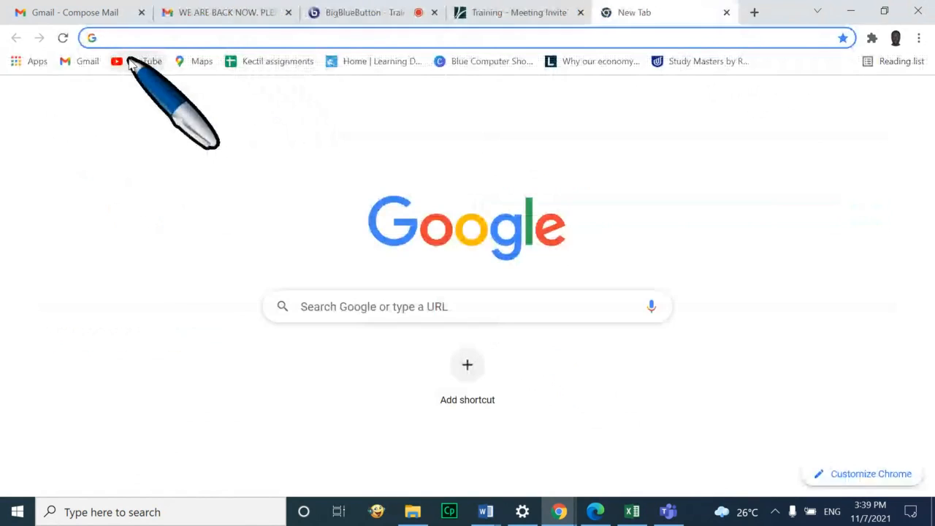
left_click(132, 62)
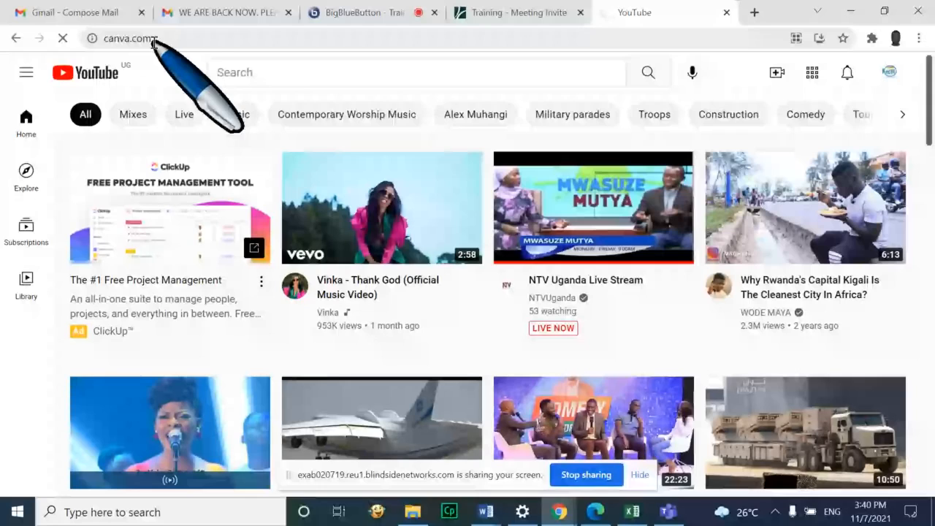
left_click(173, 40)
key("ctrl+c")
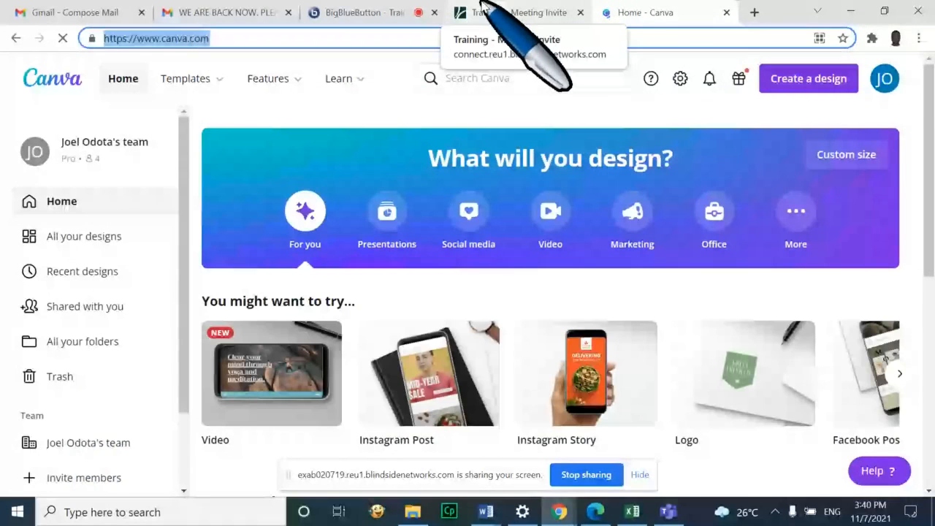
Post the copied Canva link in the BigBlueButton meeting's public chat, then return to Canva
left_click(359, 9)
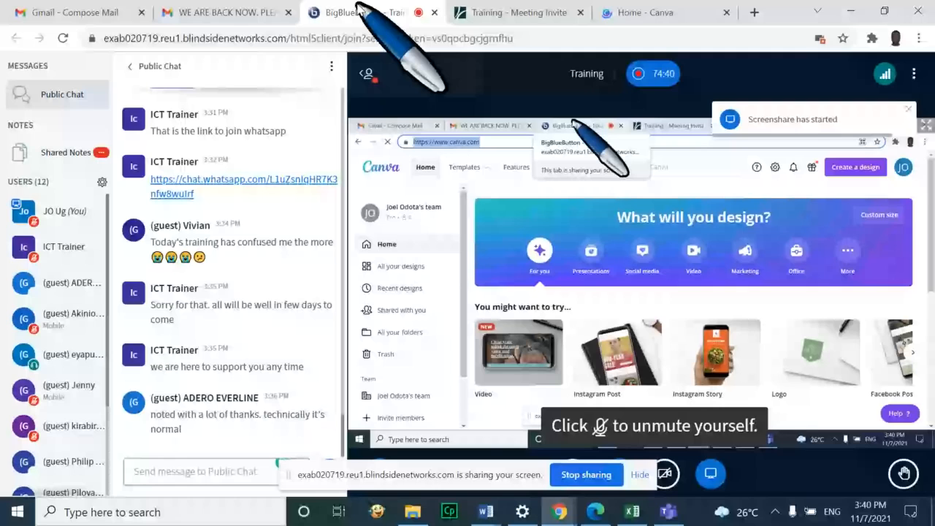
left_click(188, 471)
type("v")
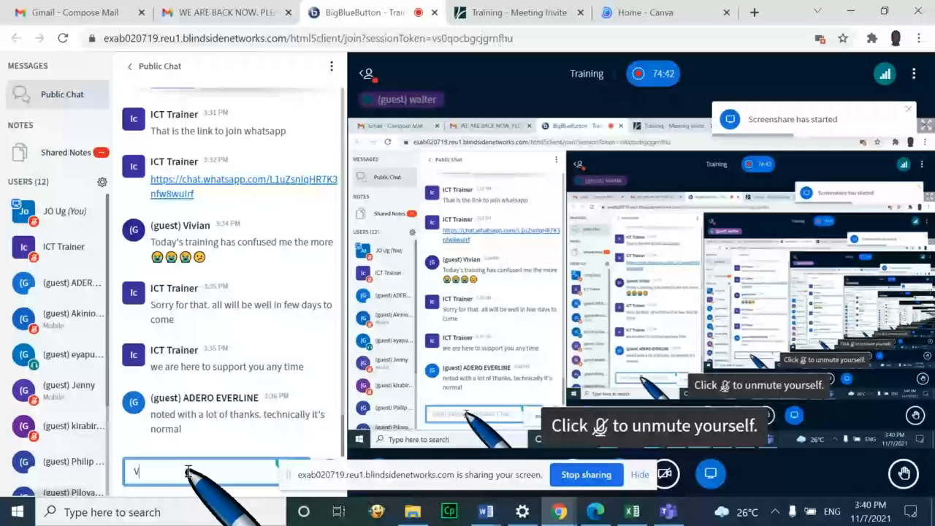
key("BackSpace")
key("ctrl+v")
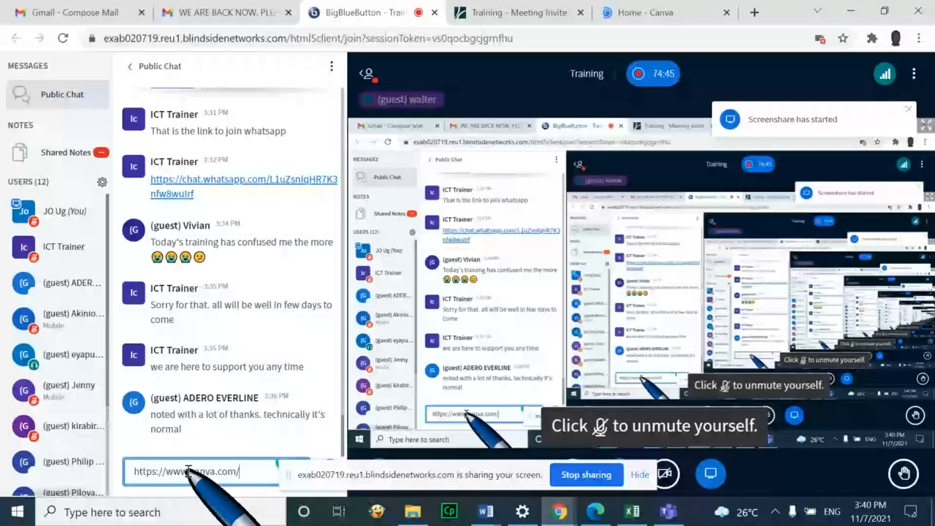
left_click(661, 12)
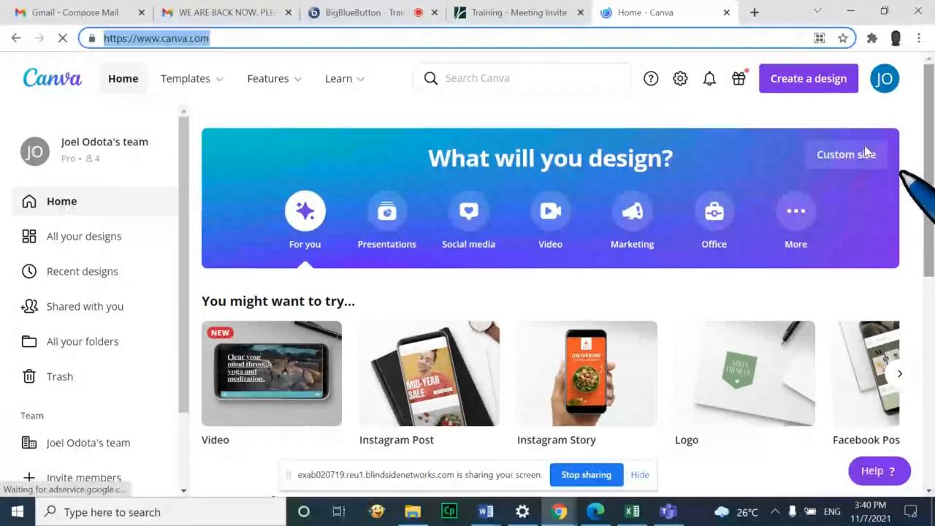
Sign out of the Canva team account and reload the canva.com home page
left_click(889, 83)
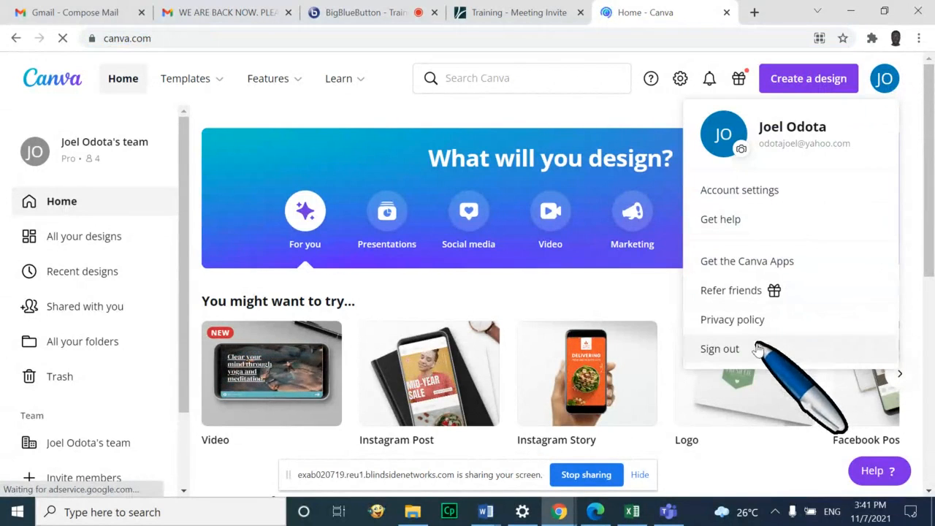
left_click(757, 346)
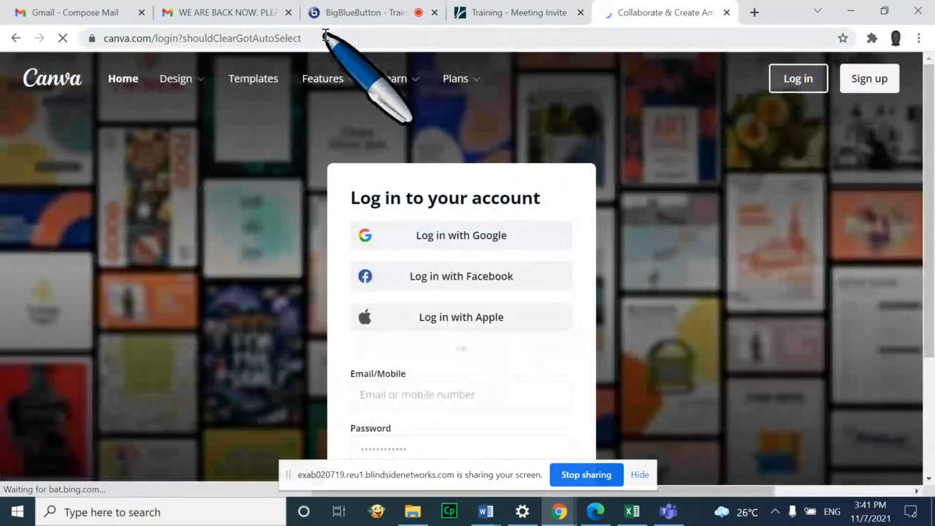
left_click(325, 38)
type("V")
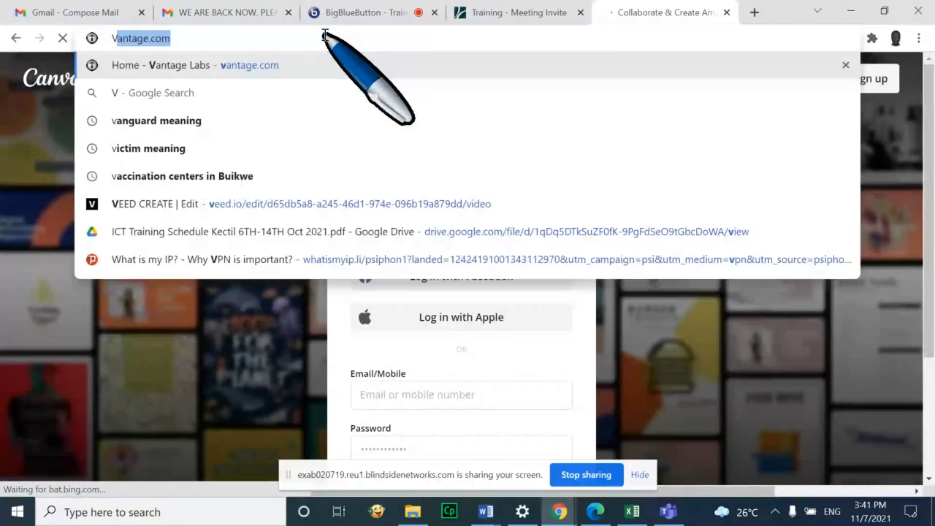
key("BackSpace")
key("BackSpace")
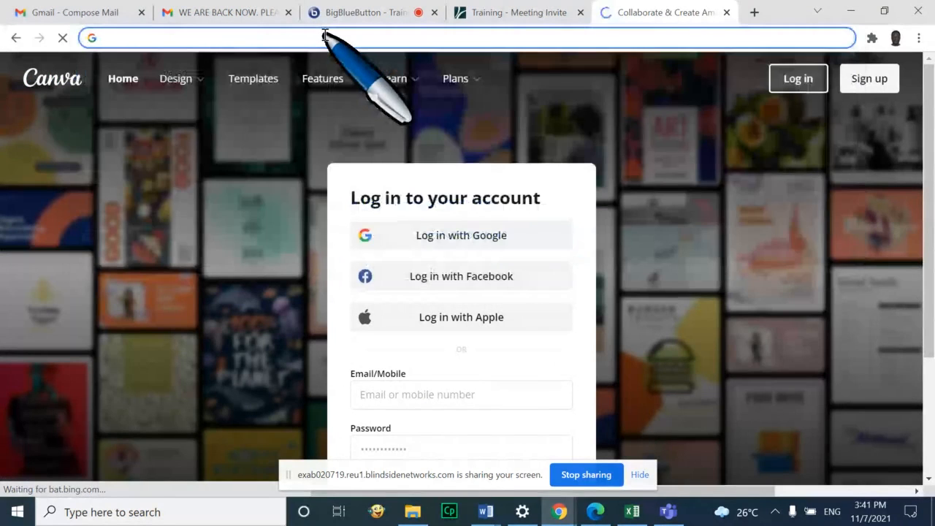
key("ctrl+v")
key("Return")
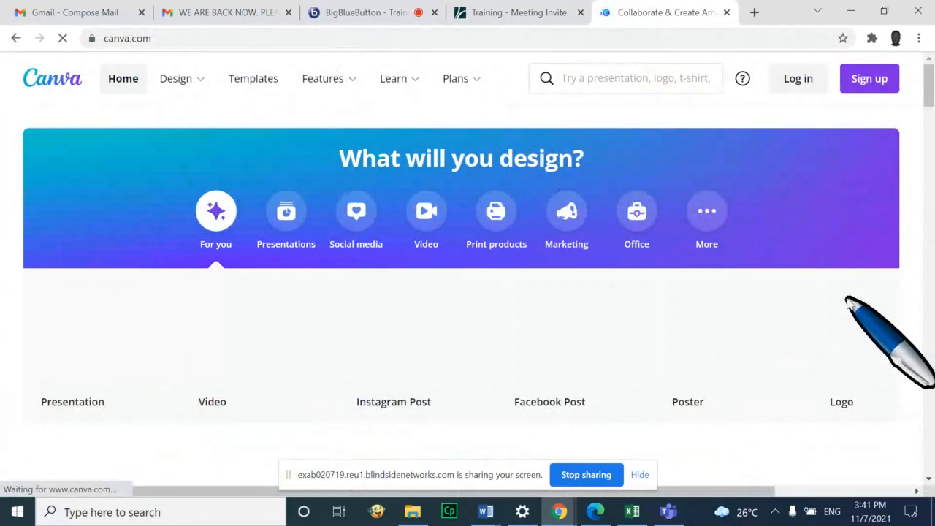
Dismiss the screen-sharing notice and log in to Canva with the personal account
scroll(767, 358, "down", 2)
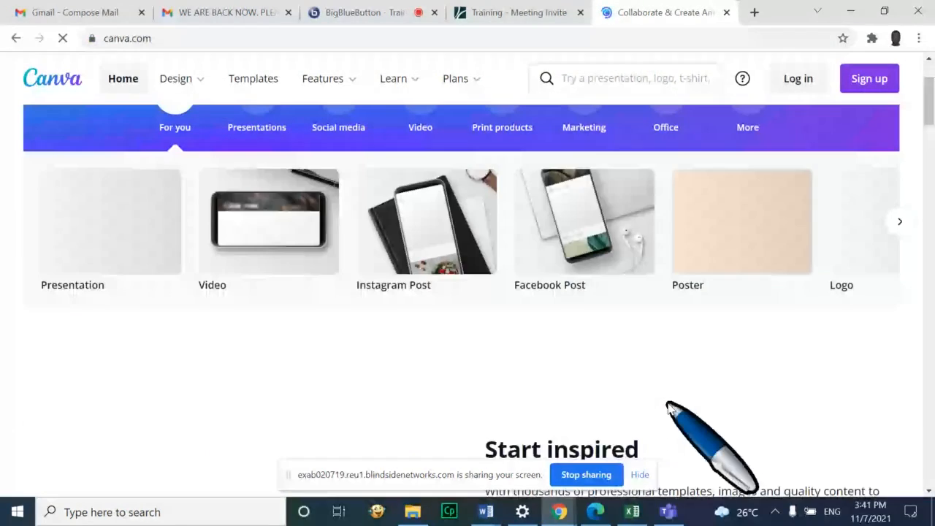
left_click(639, 475)
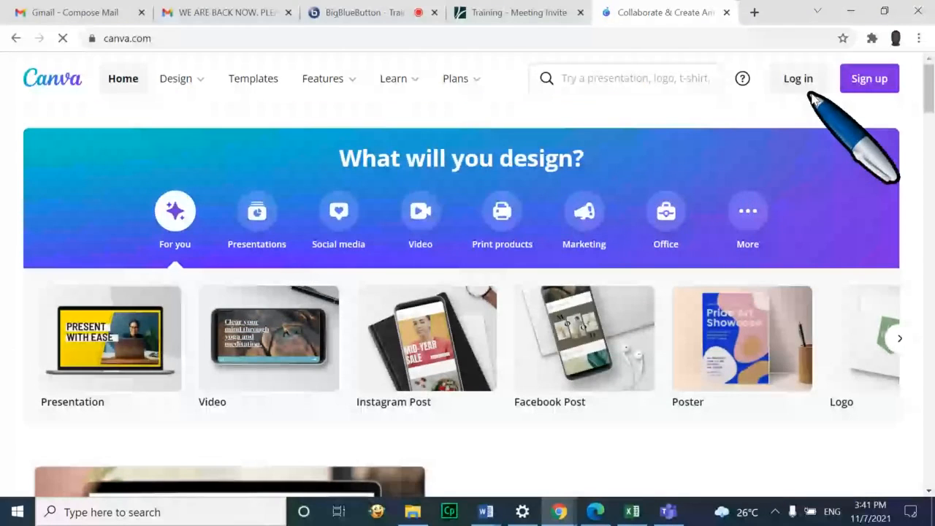
left_click(800, 79)
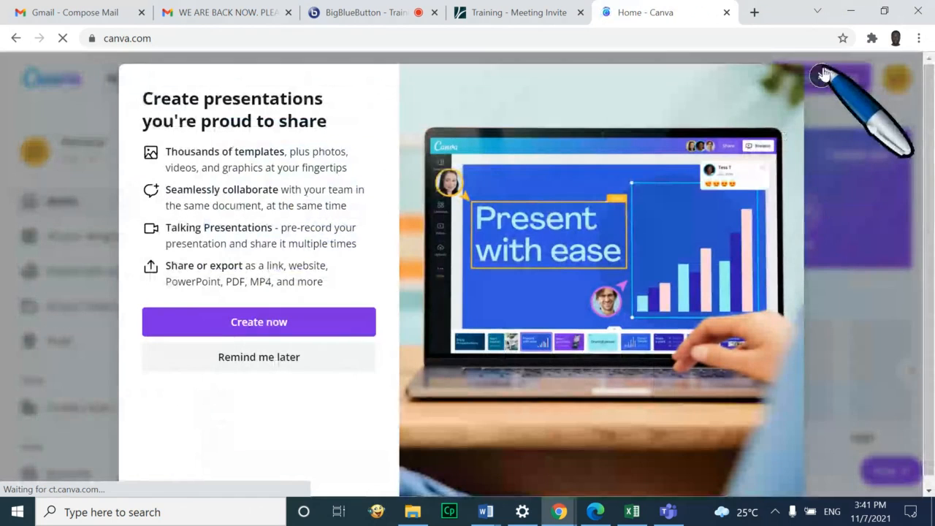
Close the 'Create presentations' promo and scroll the Personal account's Canva home page
left_click(821, 75)
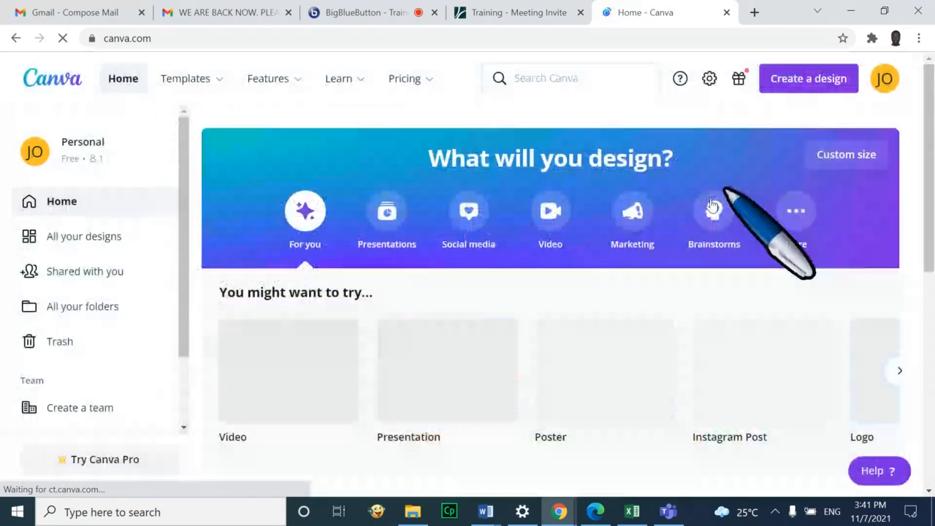
scroll(915, 205, "down", 1)
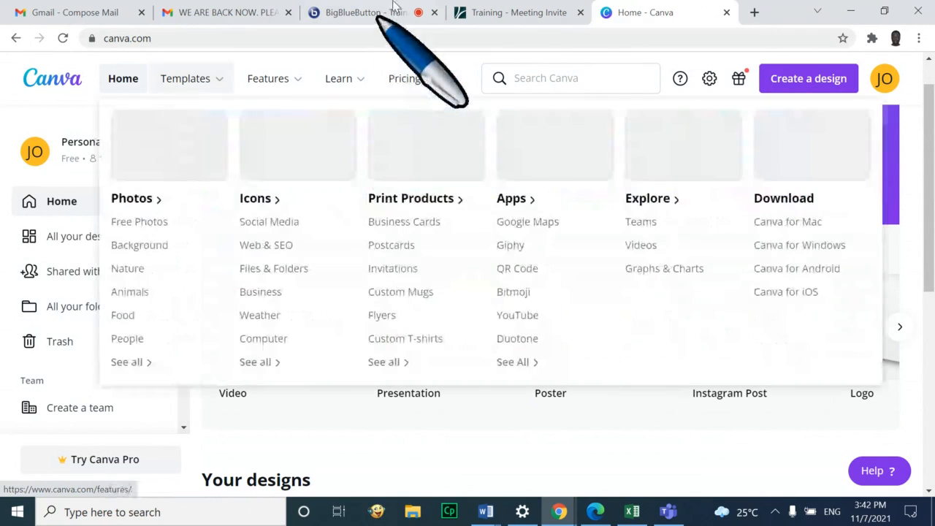
right_click(392, 10)
Unmute the microphone in BigBlueButton and close the 'Training - Meeting Invite' tab
left_click(393, 10)
left_click(390, 9)
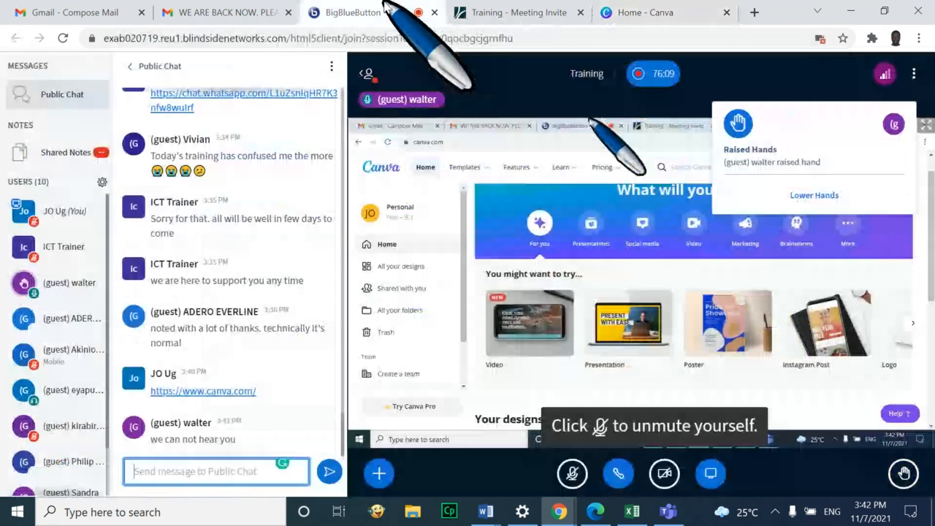
left_click(573, 474)
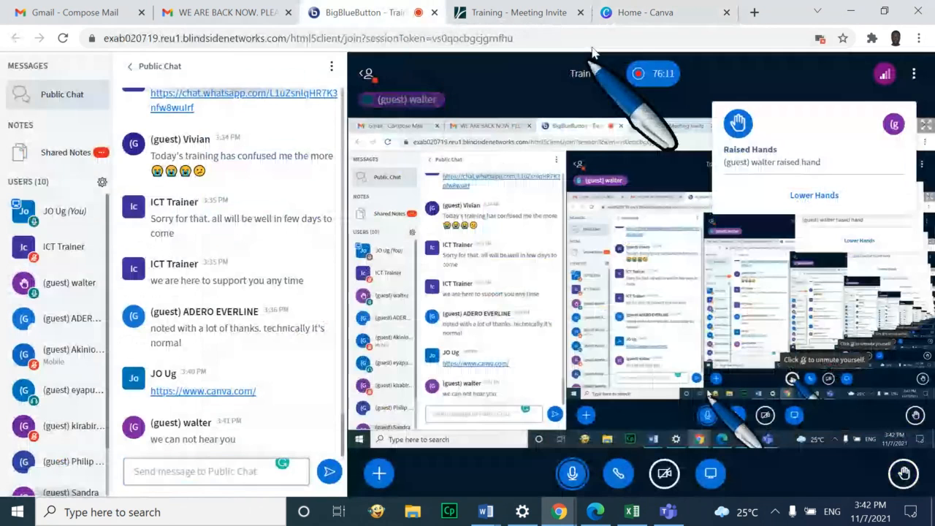
left_click(642, 13)
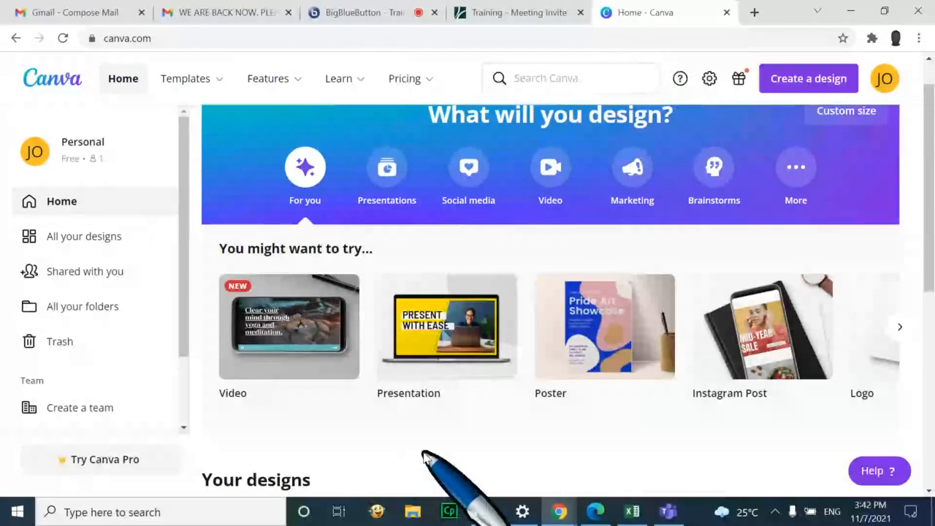
scroll(932, 207, "down", 1)
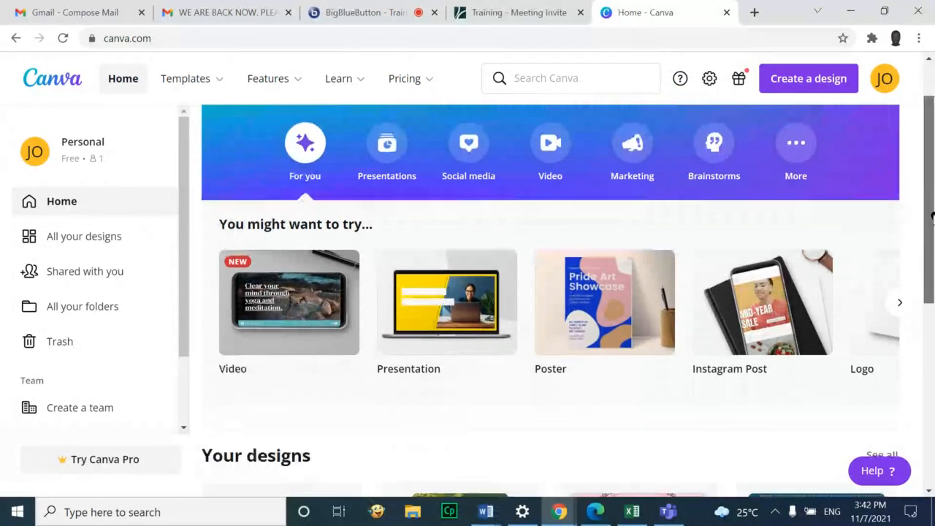
left_click(401, 13)
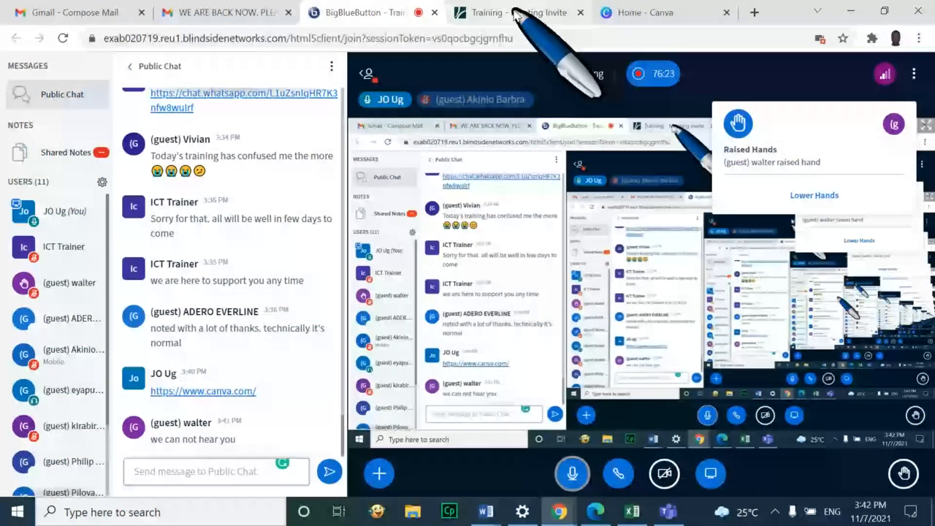
left_click(581, 12)
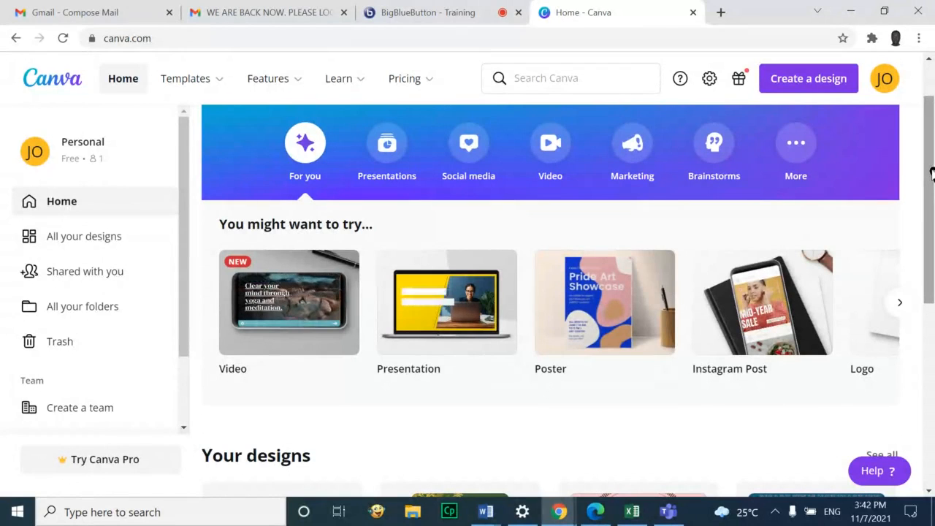
Open the 'MS Office for:' presentation from All your designs in the Canva editor
left_click_drag(932, 245, 930, 313)
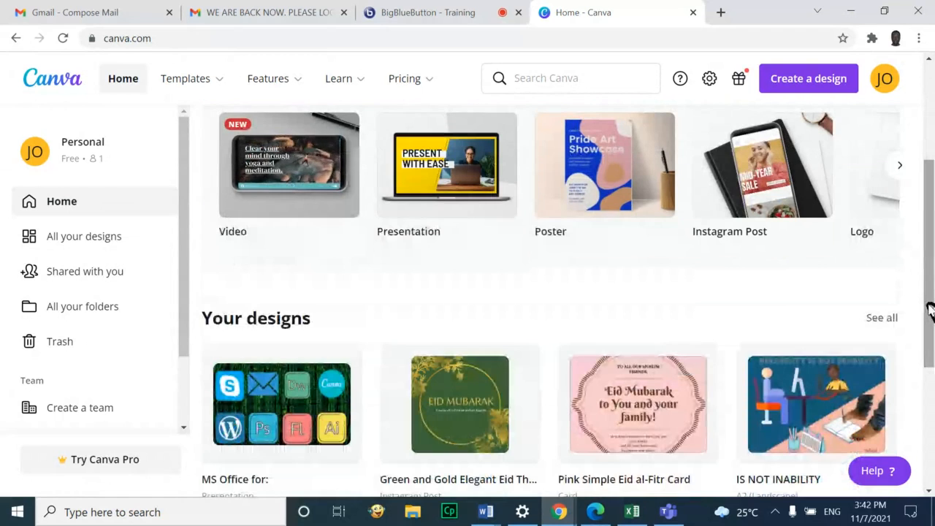
left_click_drag(929, 313, 932, 207)
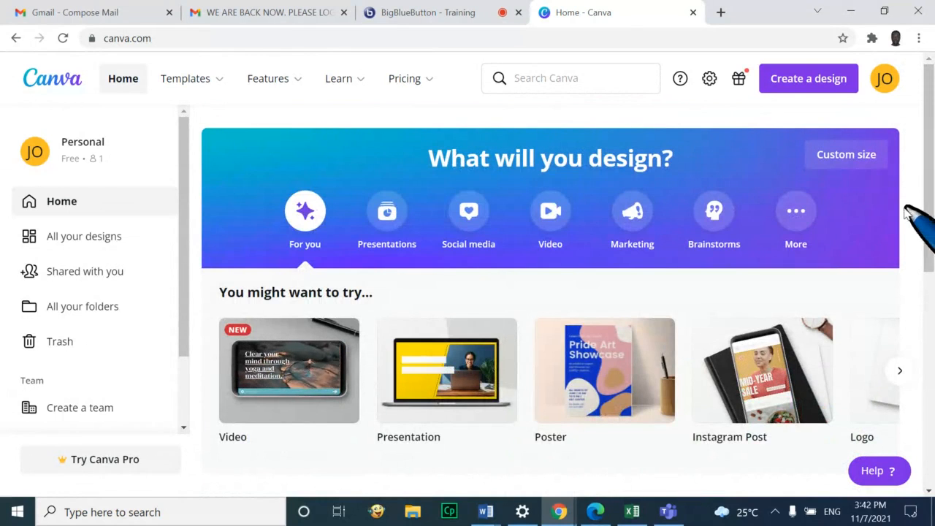
left_click(94, 238)
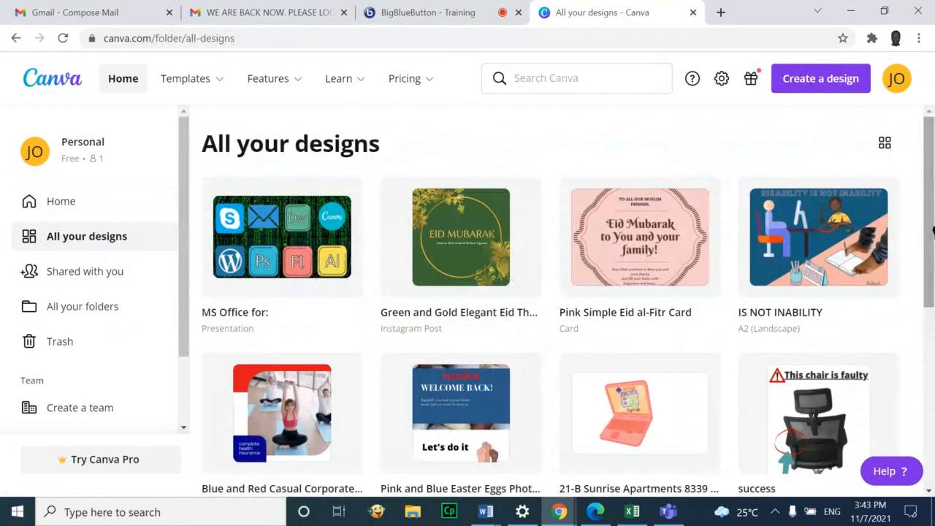
left_click_drag(933, 231, 934, 233)
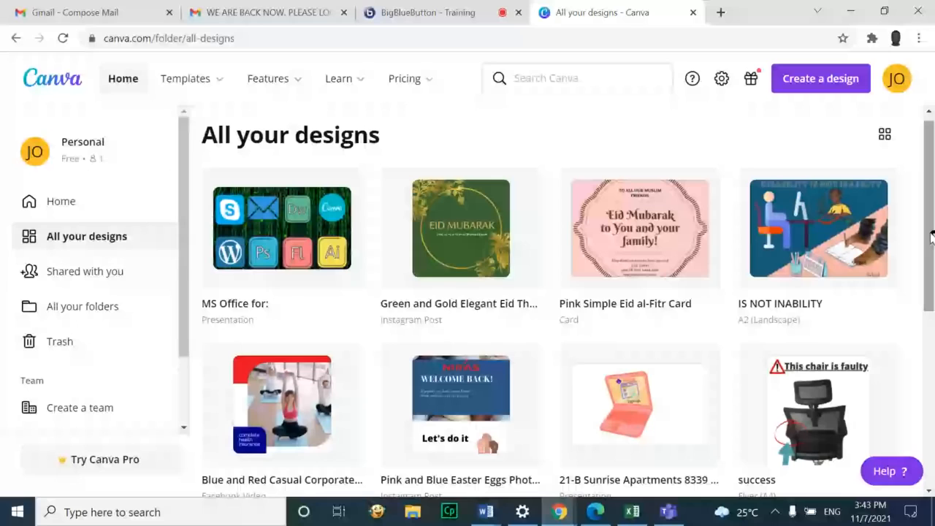
left_click(296, 228)
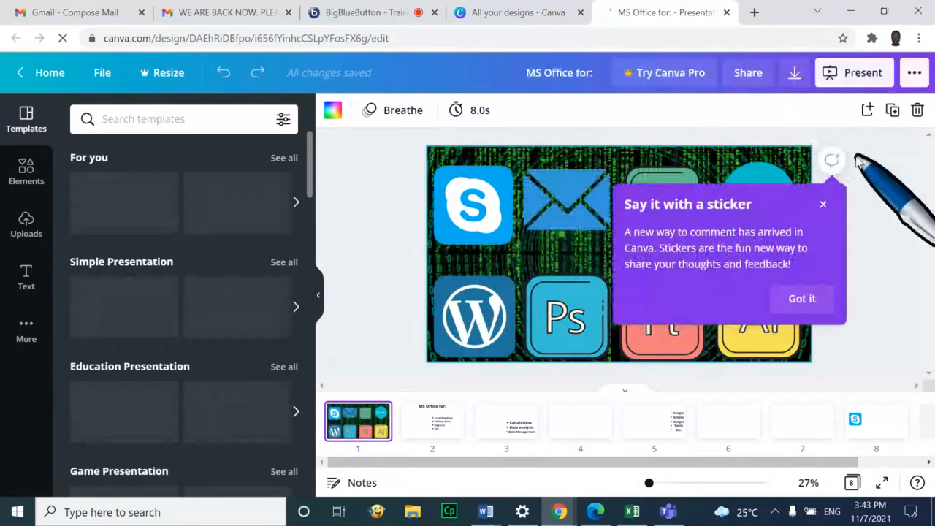
Dismiss the sticker tip and present the 'MS Office for:' deck full screen
left_click(826, 203)
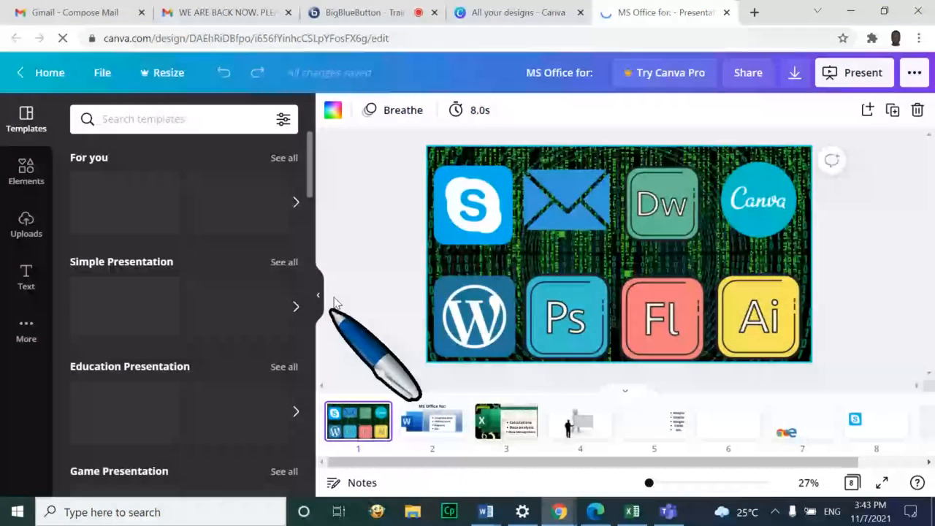
left_click(882, 481)
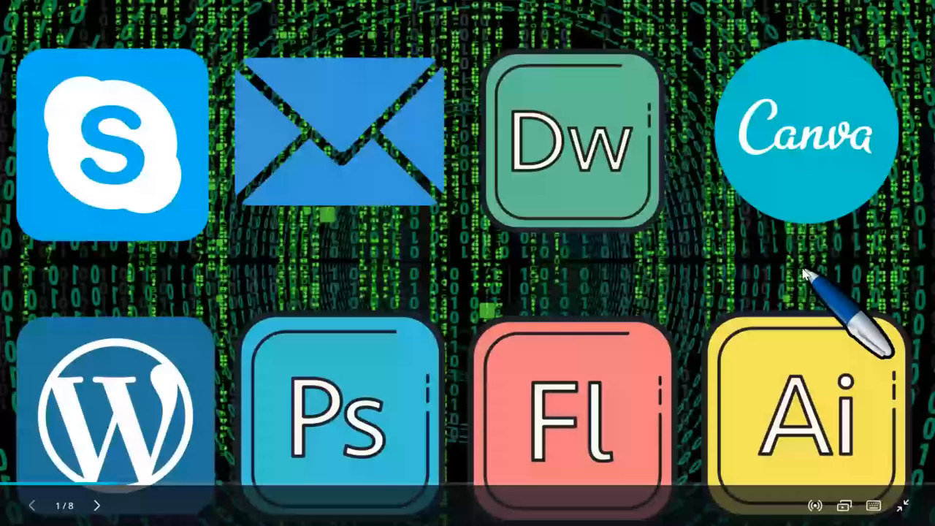
Advance the full-screen slideshow three slides with the next-slide arrow
left_click(96, 505)
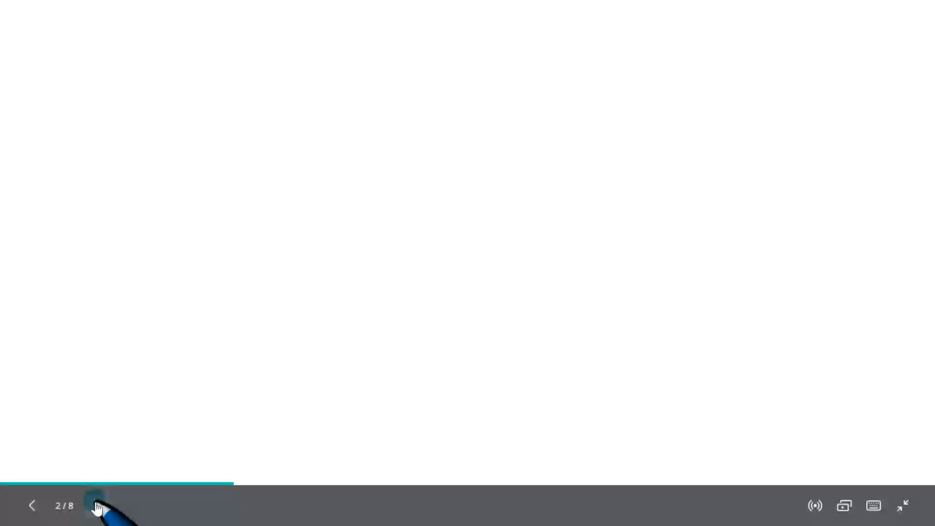
left_click(97, 505)
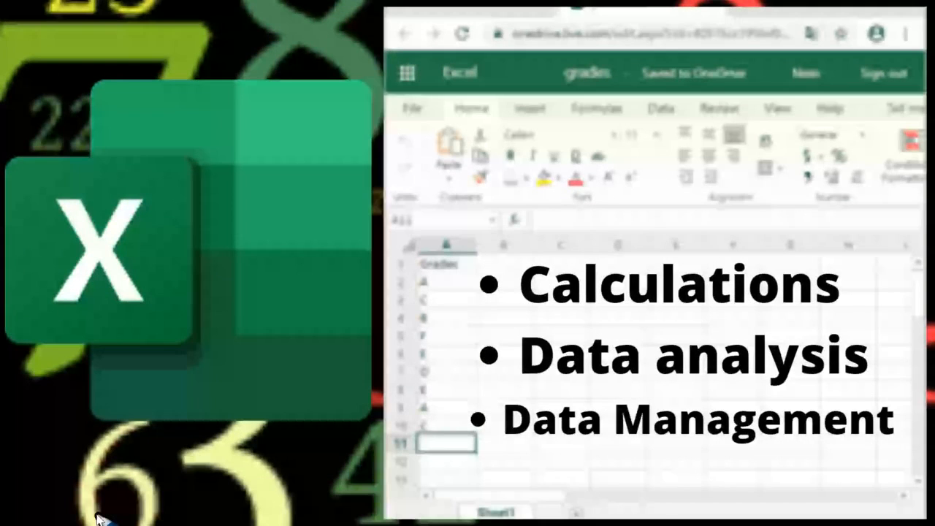
left_click(97, 515)
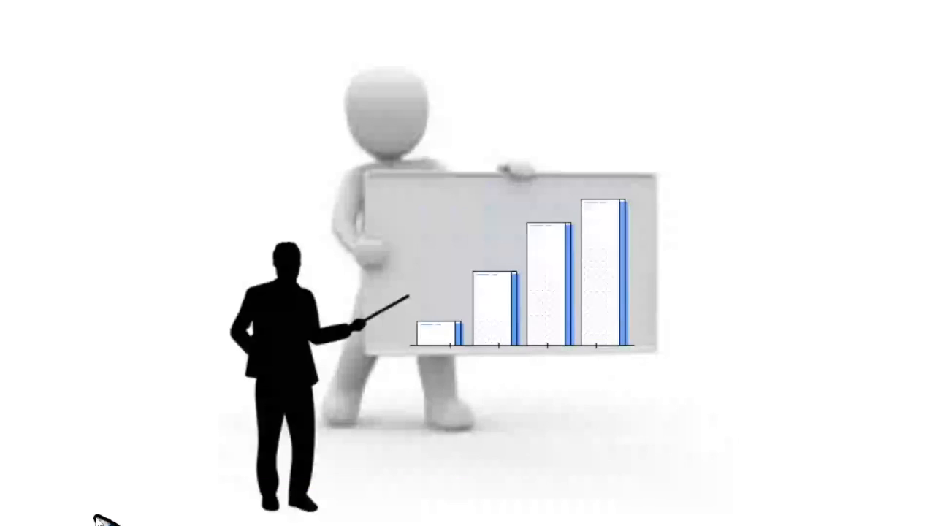
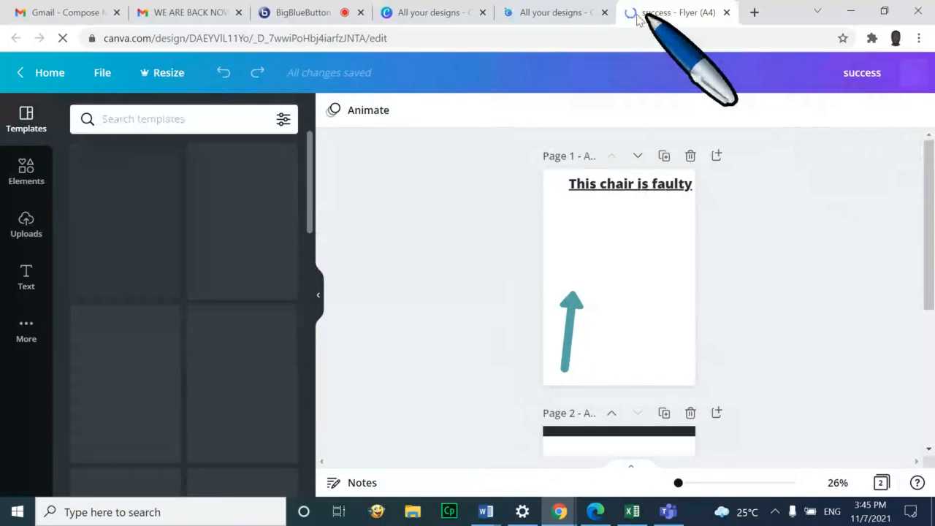
Check the all-designs tabs, then sign out of the personal free Canva account
left_click(575, 13)
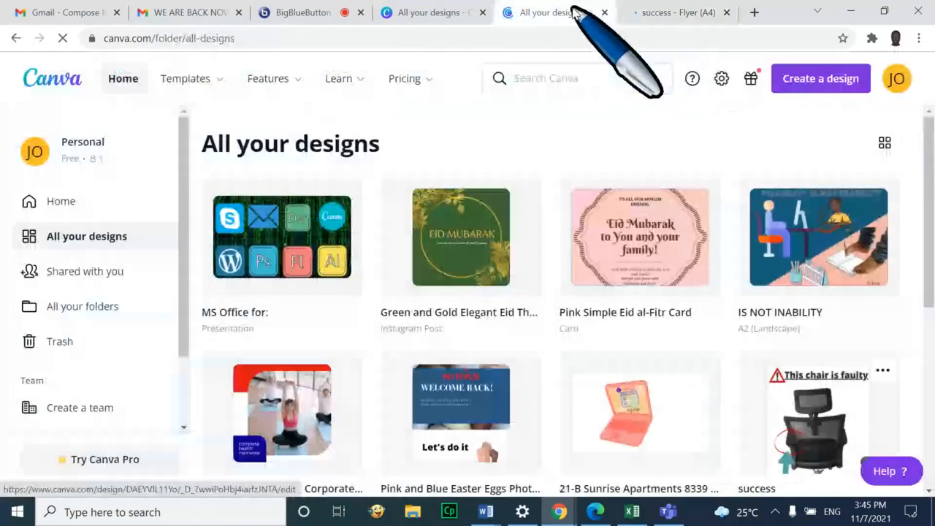
left_click(444, 15)
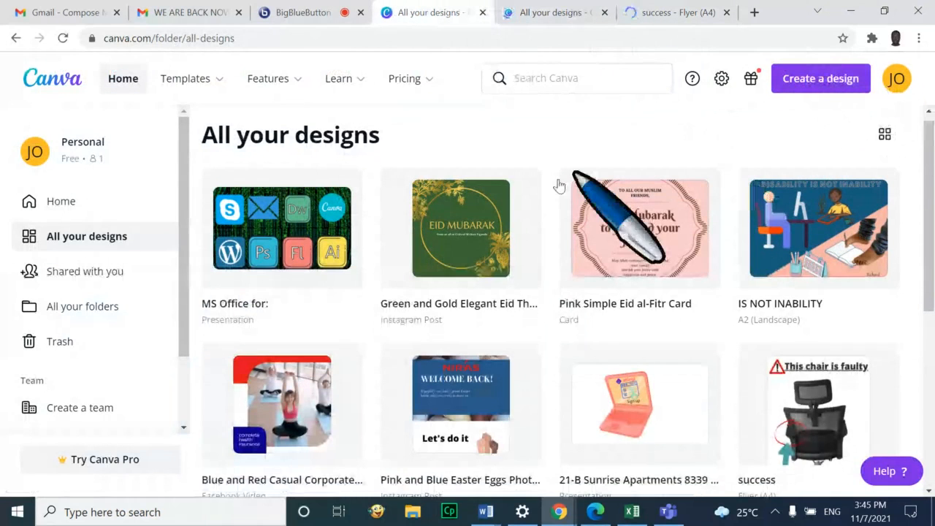
left_click(574, 9)
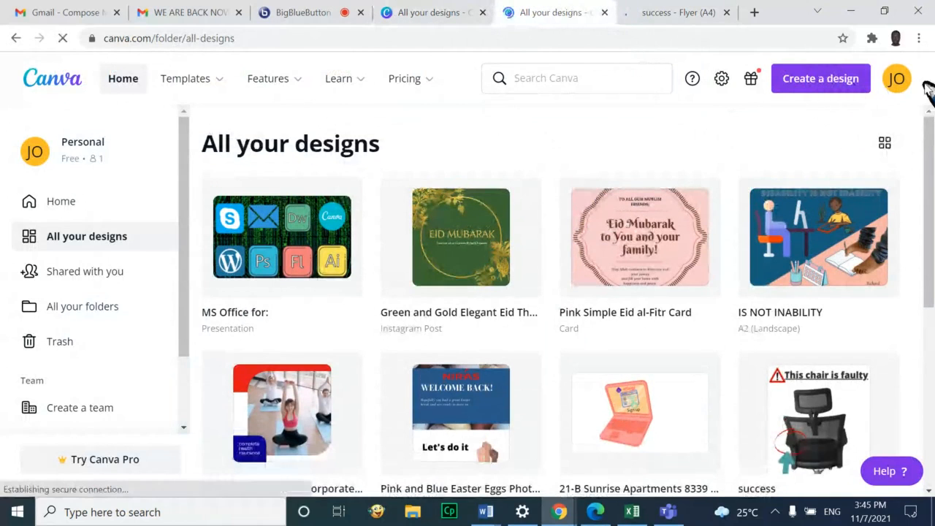
left_click(900, 80)
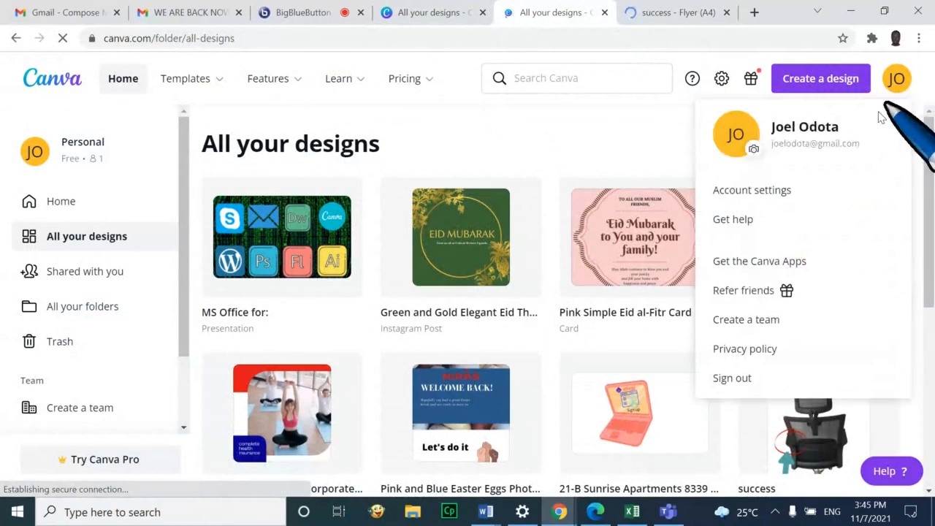
left_click(764, 378)
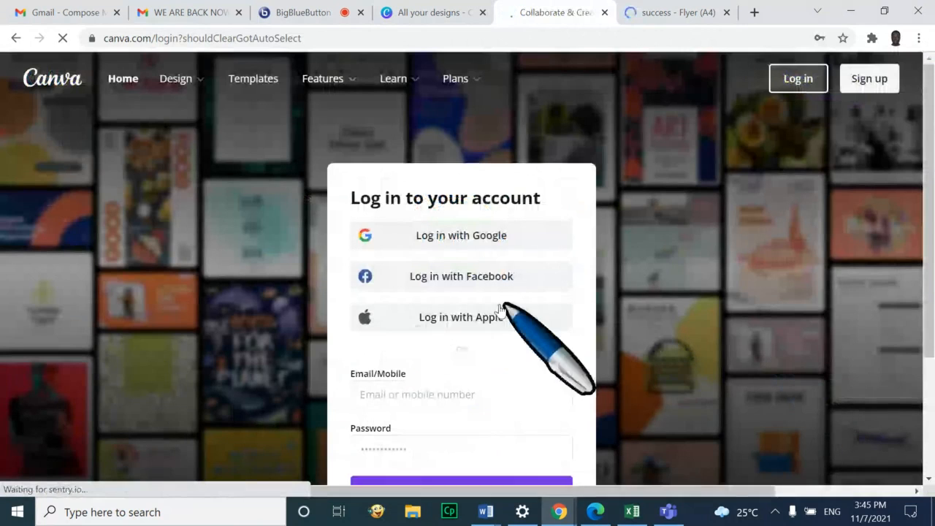
Log in to the Pro team account and dismiss the Google sign-in suggestion
scroll(484, 423, "down", 2)
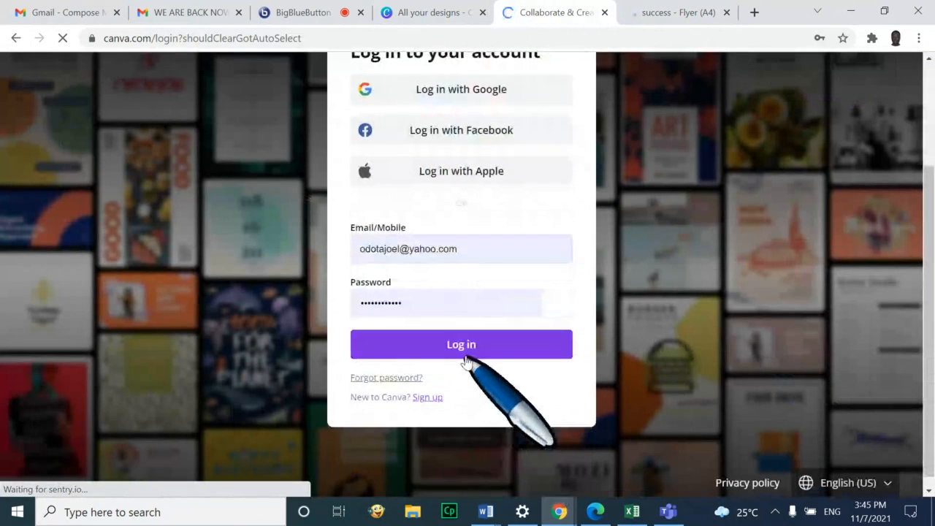
left_click(468, 348)
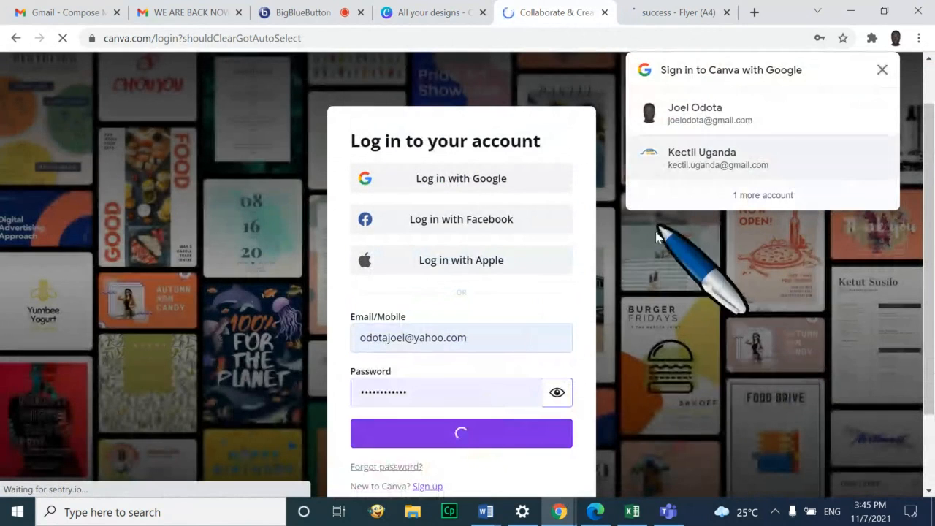
left_click(885, 71)
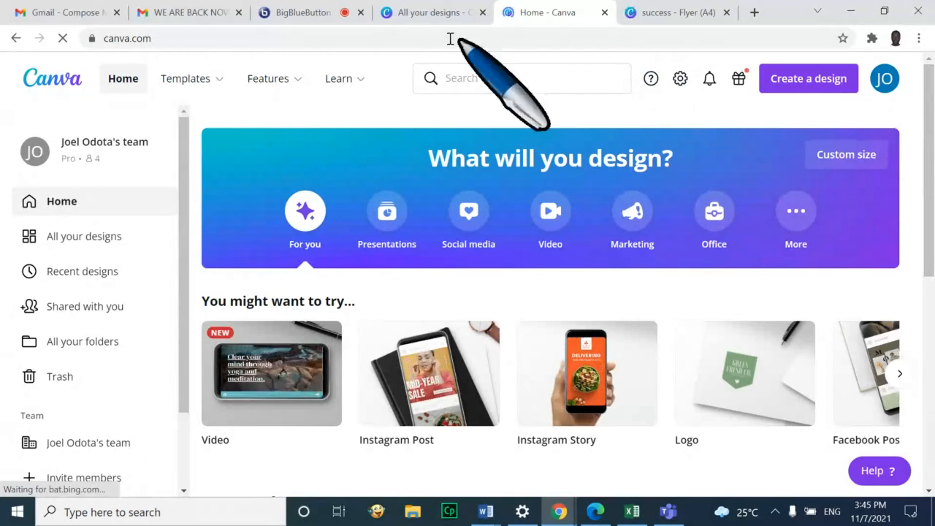
left_click(304, 14)
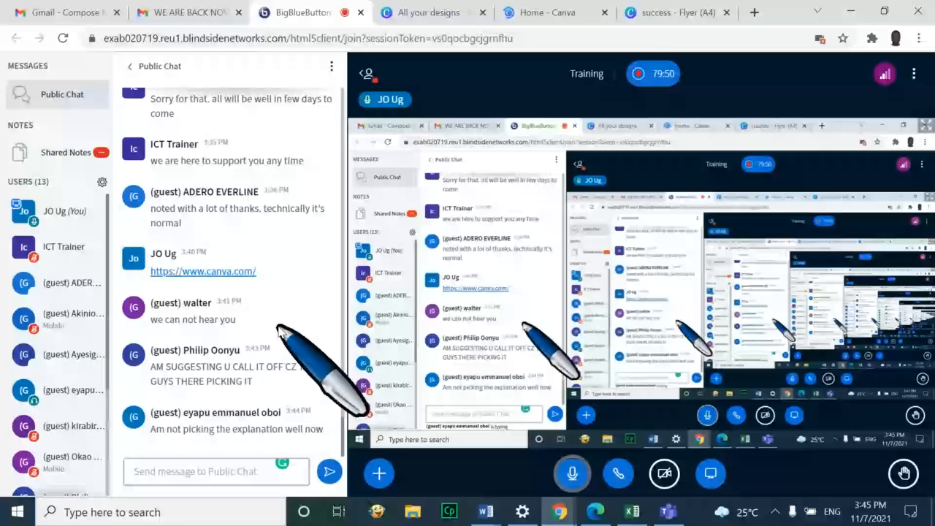
left_click(564, 10)
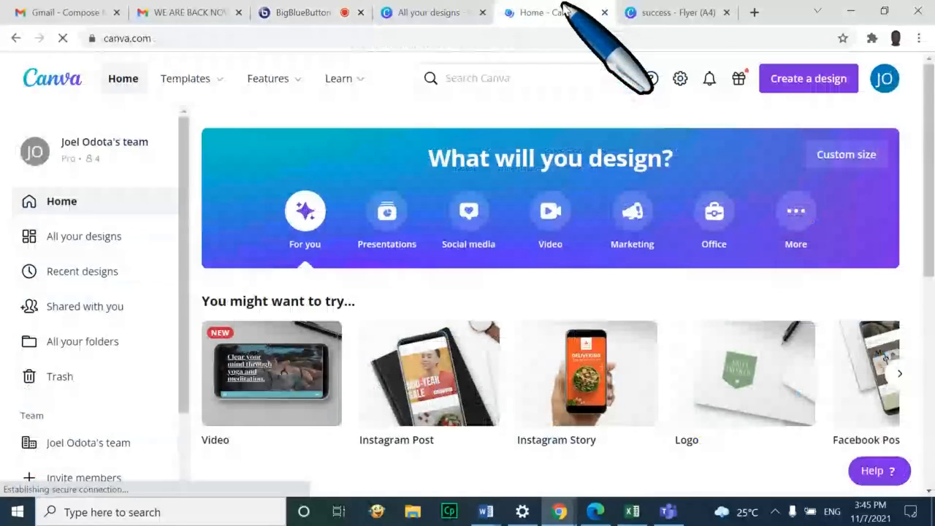
left_click(694, 11)
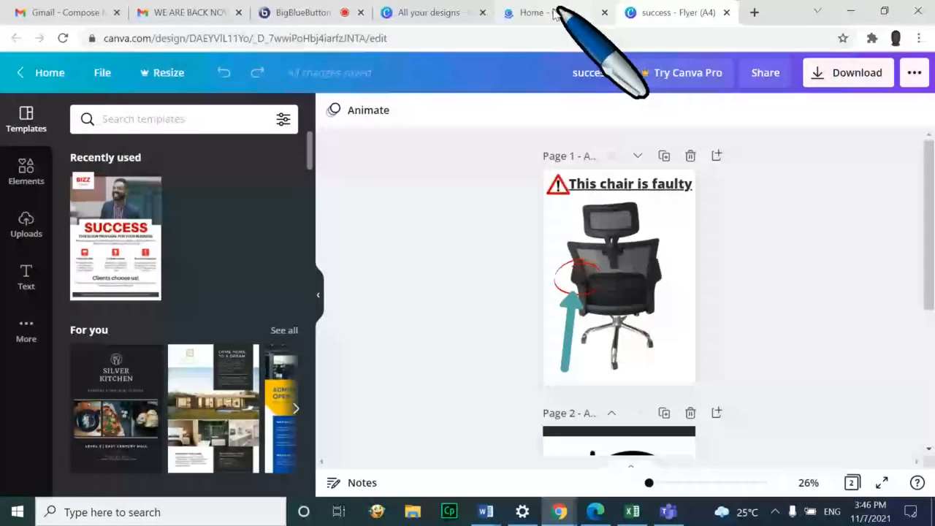
left_click(556, 13)
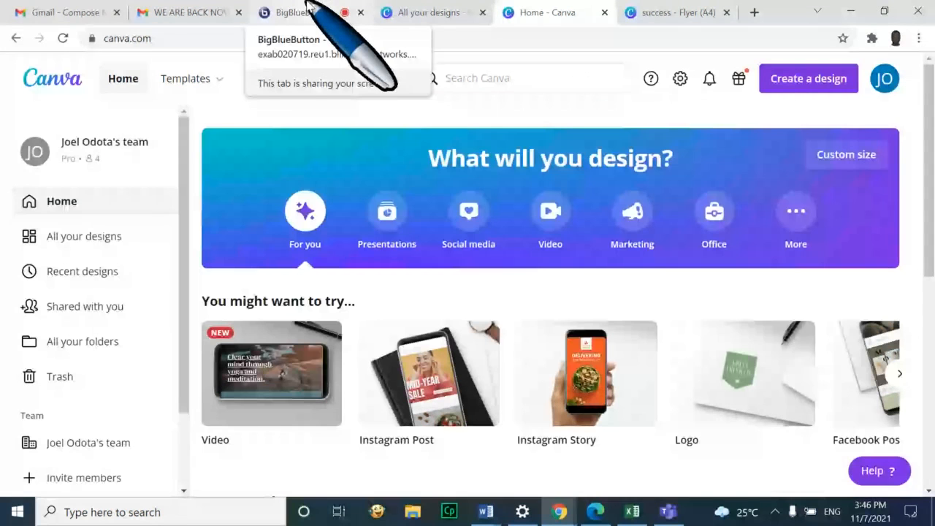
left_click(292, 12)
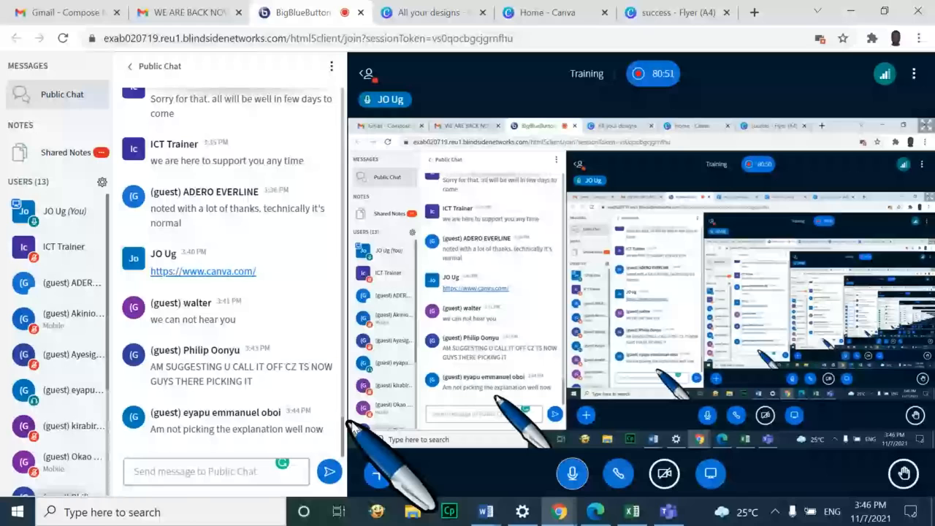
Return to the Canva home tab and open All your designs for the Pro team
left_click(570, 13)
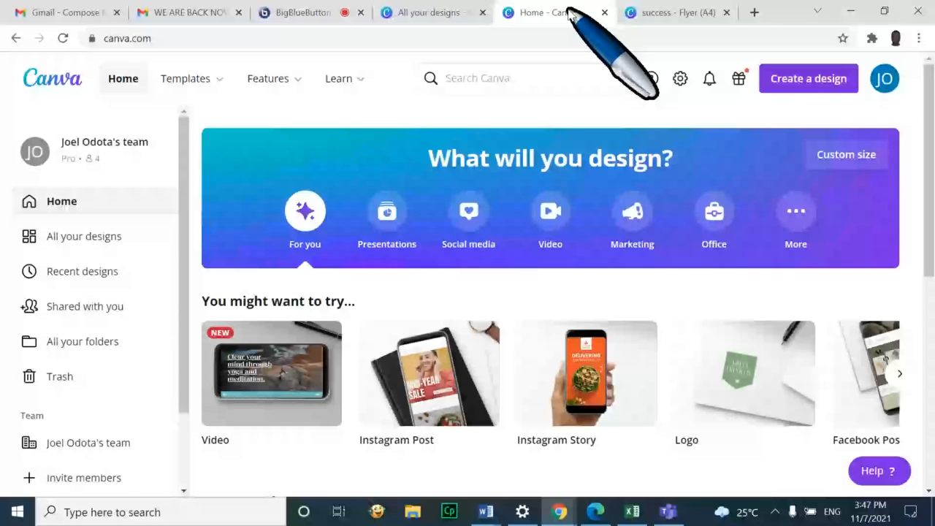
left_click(122, 247)
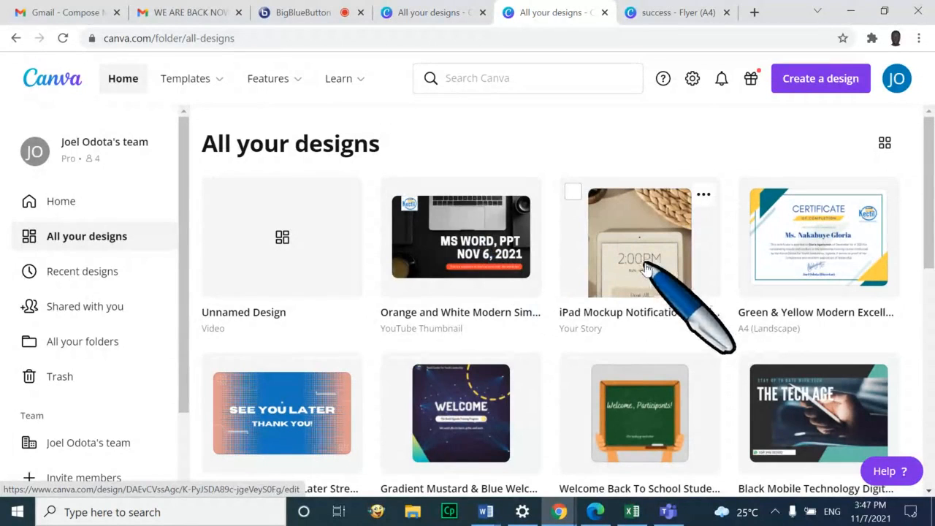
Open the Green & Yellow Modern Excellence Certificate and zoom it to 83%
left_click(831, 250)
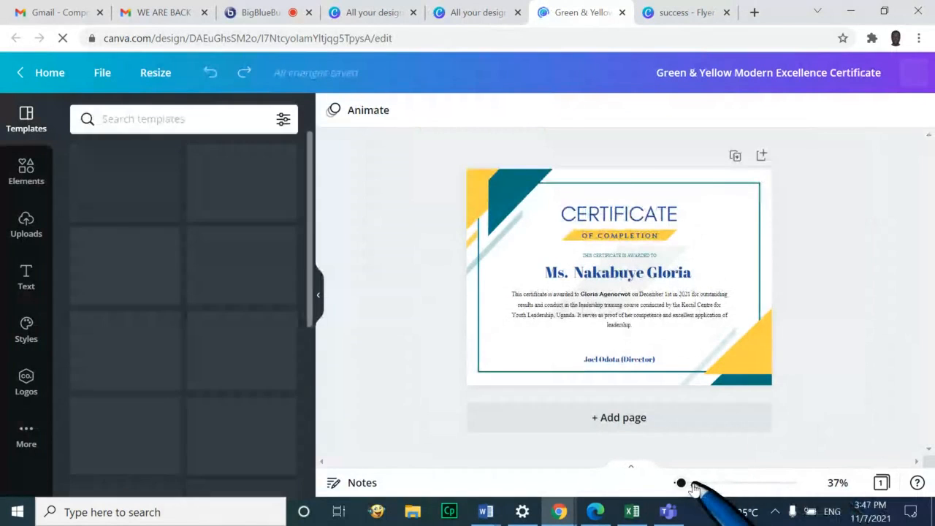
left_click_drag(681, 483, 693, 484)
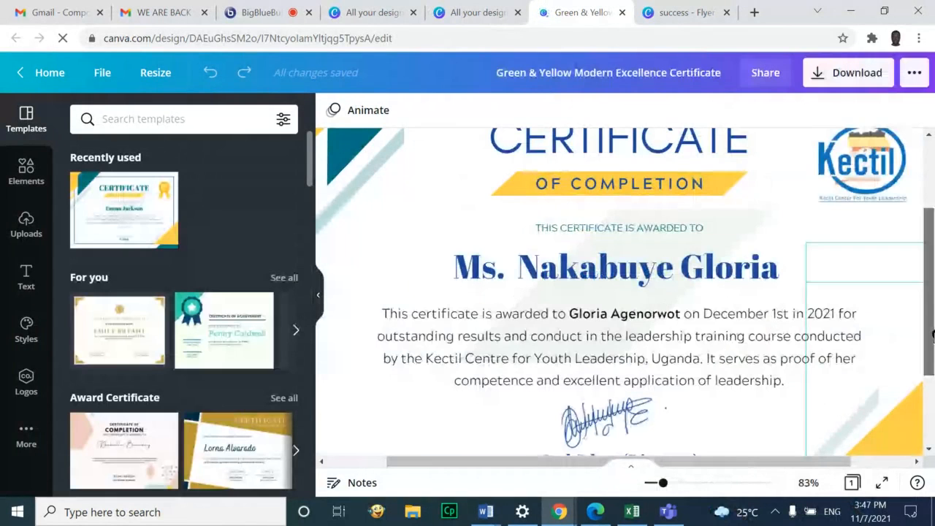
left_click_drag(929, 330, 931, 293)
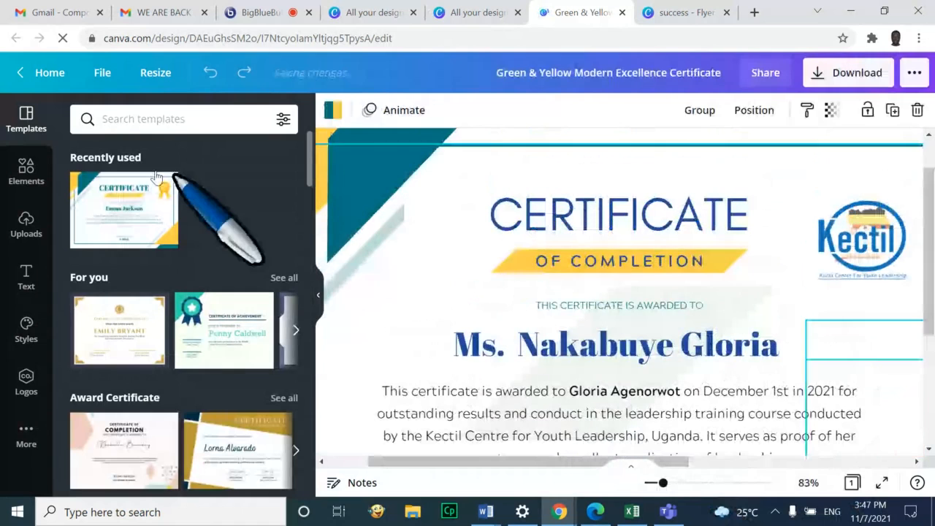
Go back via Home to All your designs and open the E-LEARNING CV
left_click(23, 69)
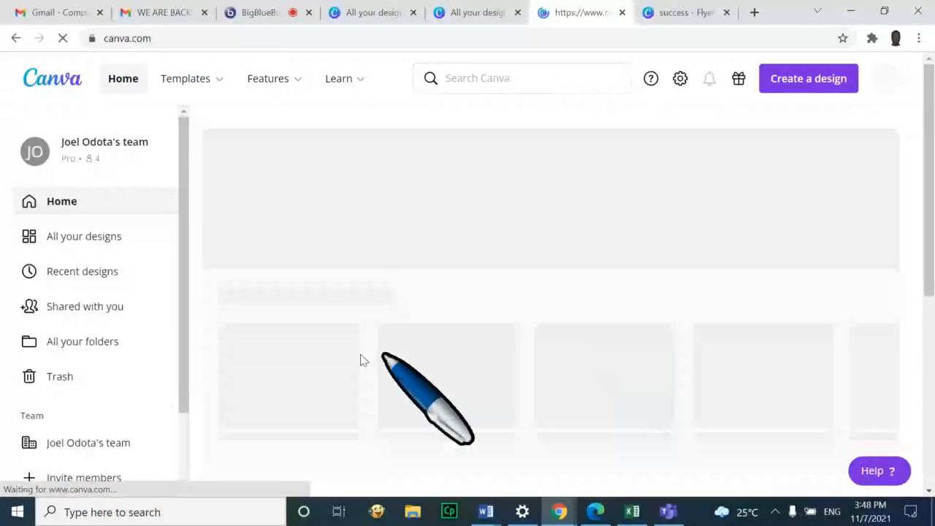
scroll(786, 362, "down", 2)
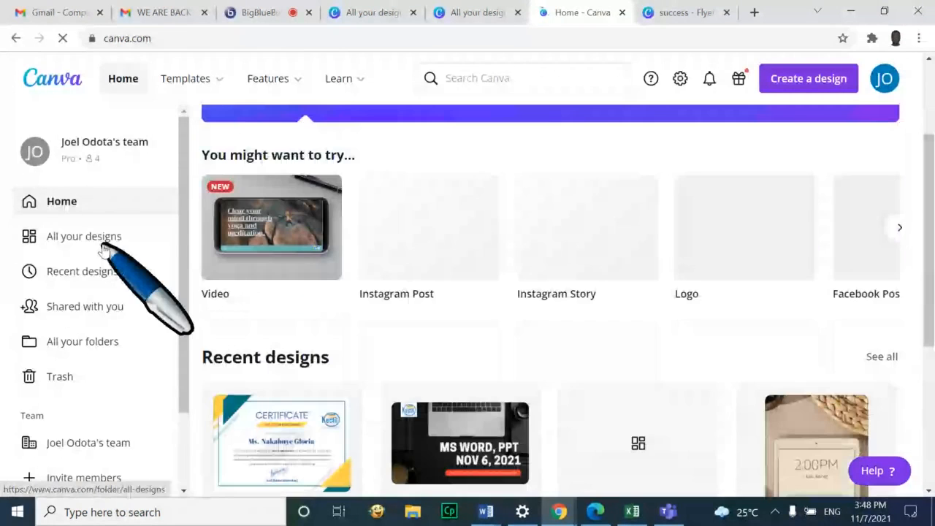
left_click(102, 246)
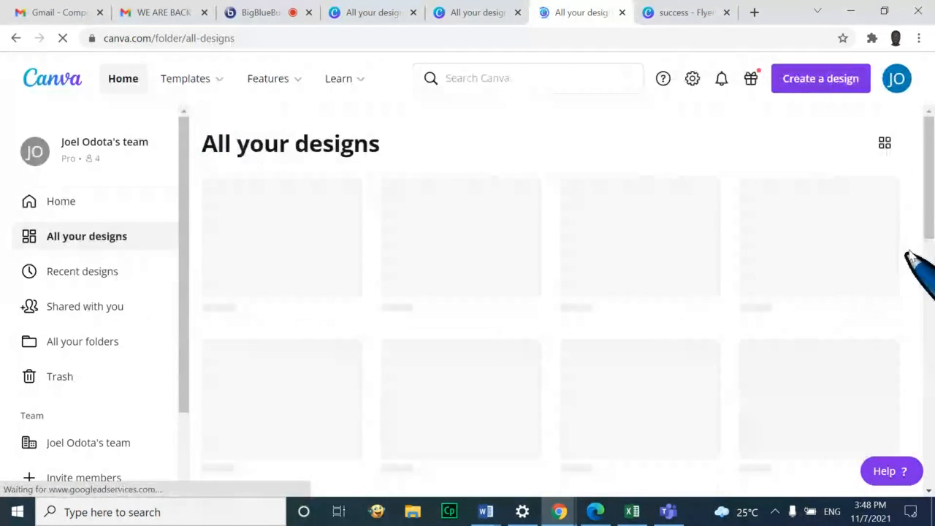
left_click_drag(932, 208, 928, 436)
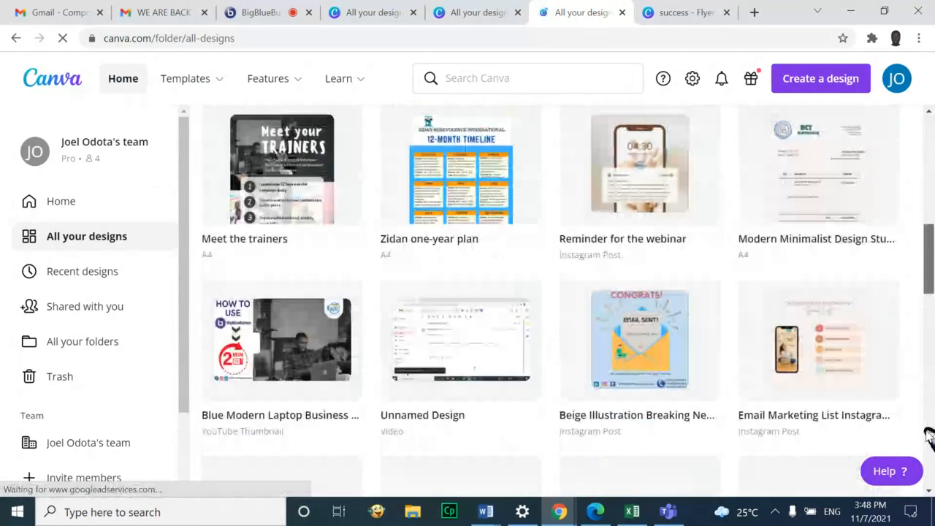
left_click_drag(932, 243, 932, 283)
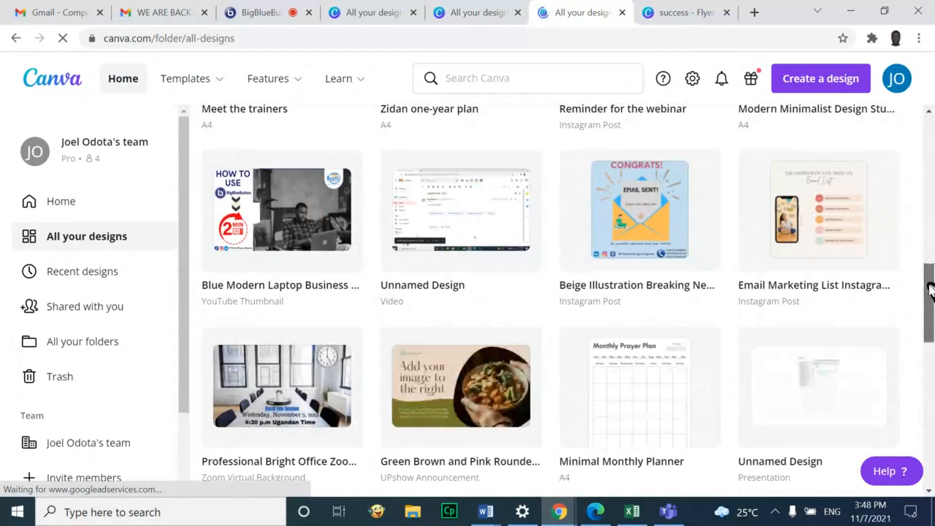
left_click_drag(929, 285, 931, 377)
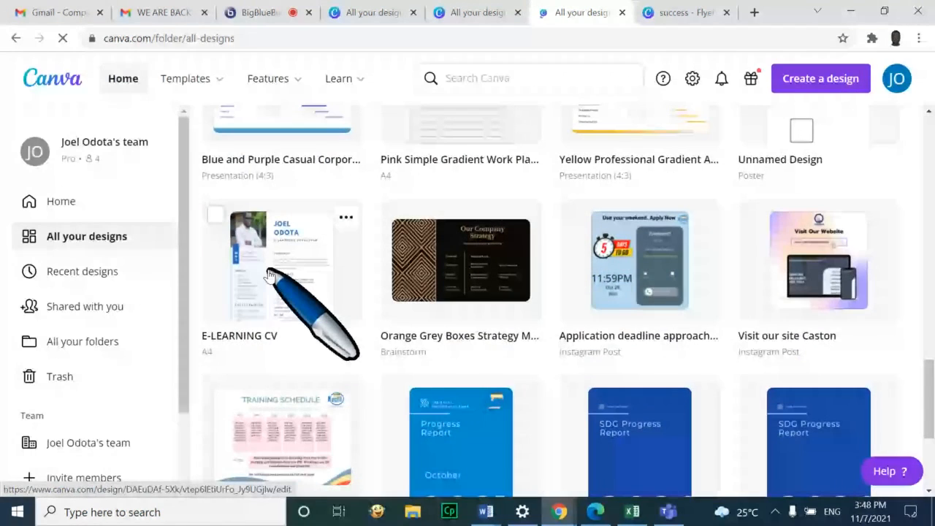
left_click(269, 274)
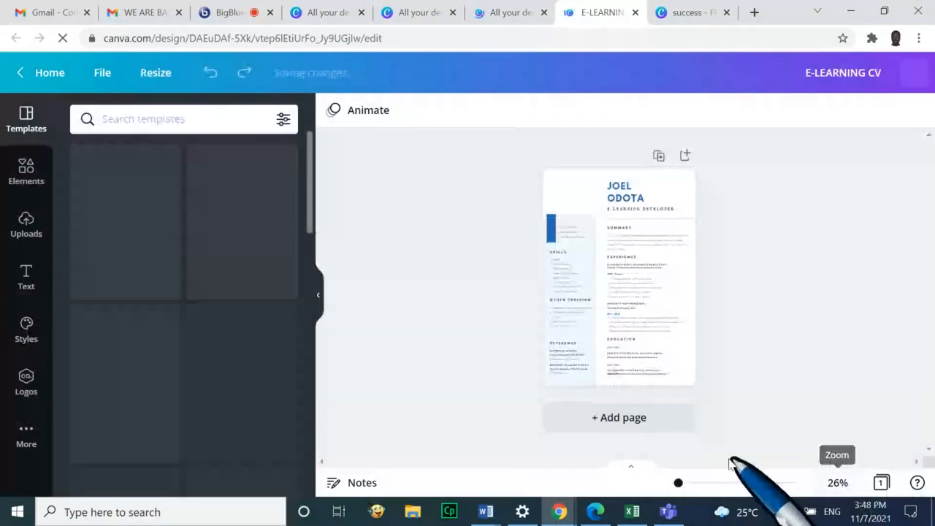
Zoom the E-LEARNING CV to 100%, then 54%, and preview it full screen before exiting
left_click_drag(679, 483, 698, 484)
scroll(796, 271, "up", 3)
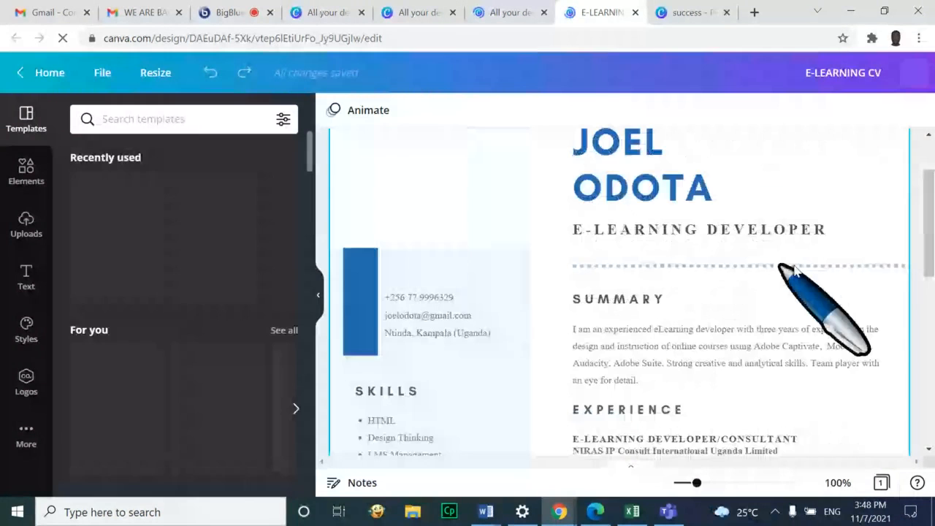
scroll(795, 270, "up", 2)
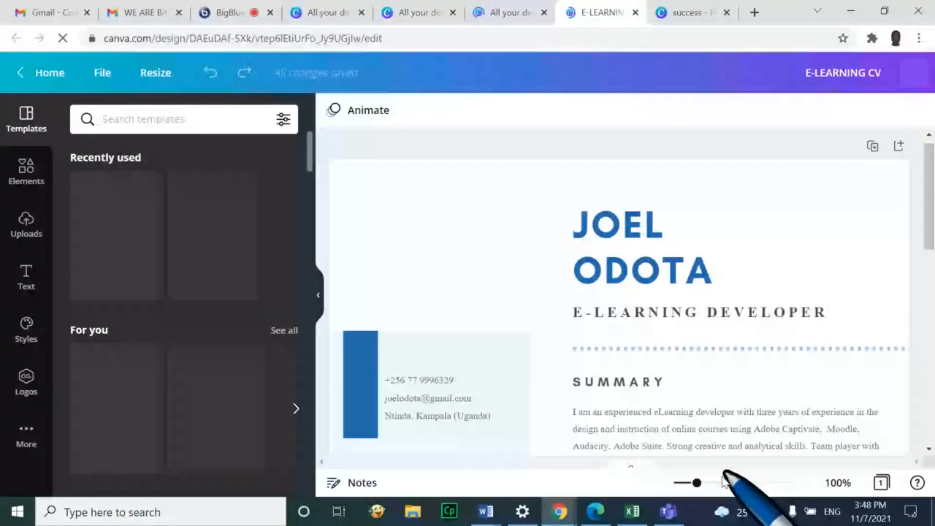
left_click_drag(694, 484, 680, 485)
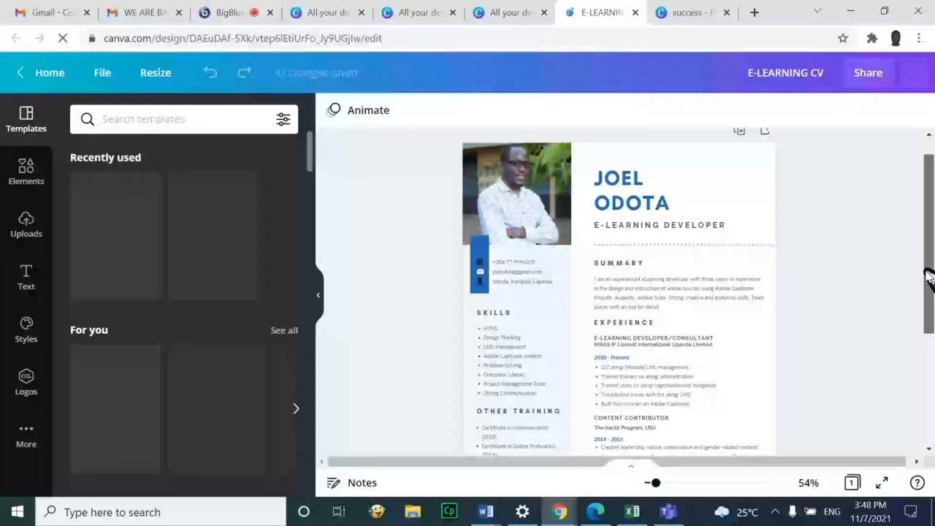
left_click(882, 484)
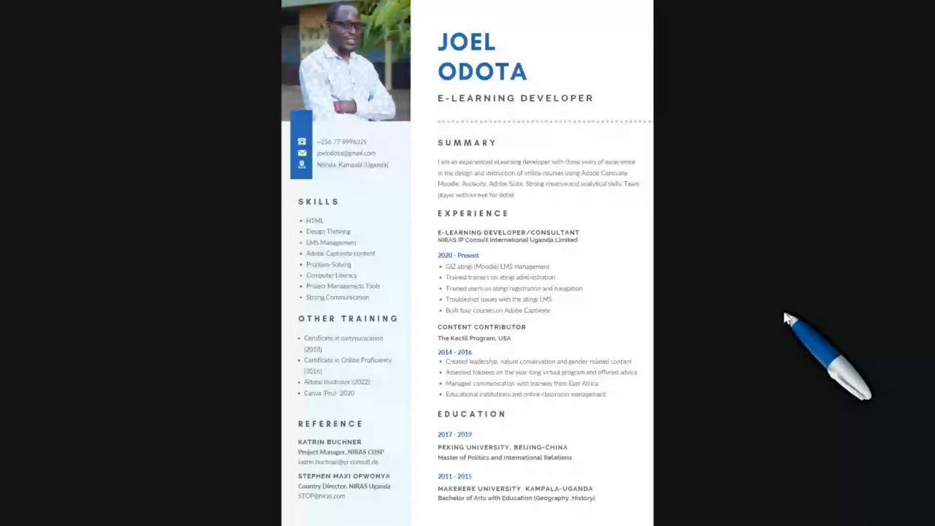
key("Escape")
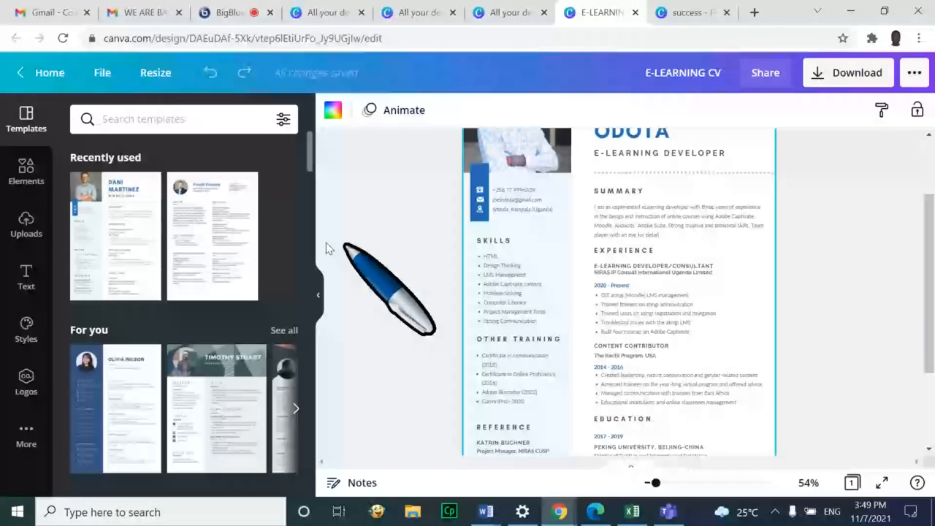
Go from the CV editor to All your designs and scroll through the saved thumbnails
left_click(20, 76)
left_click(67, 238)
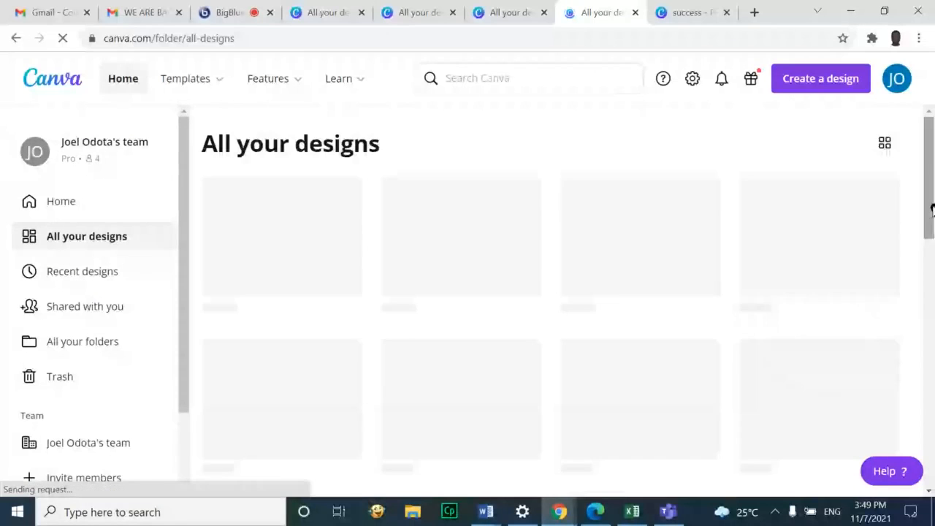
left_click_drag(934, 212, 931, 450)
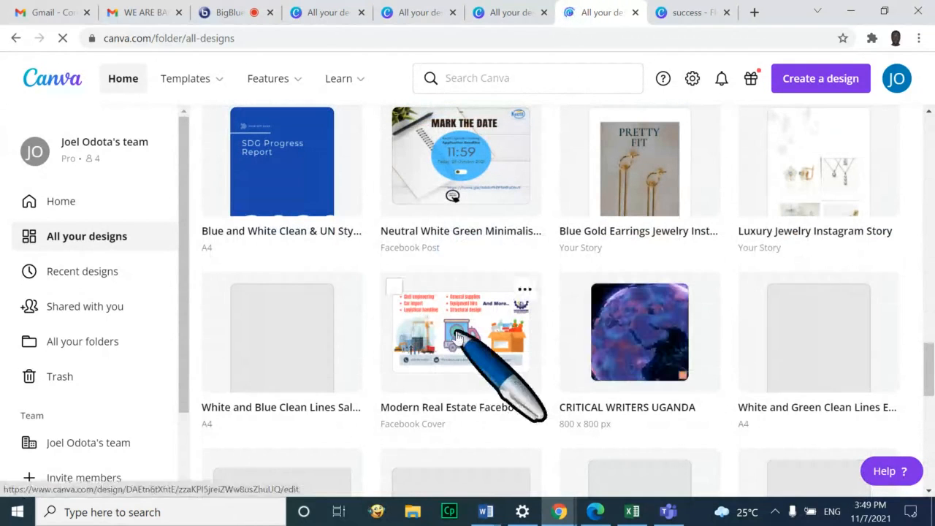
left_click_drag(930, 363, 929, 429)
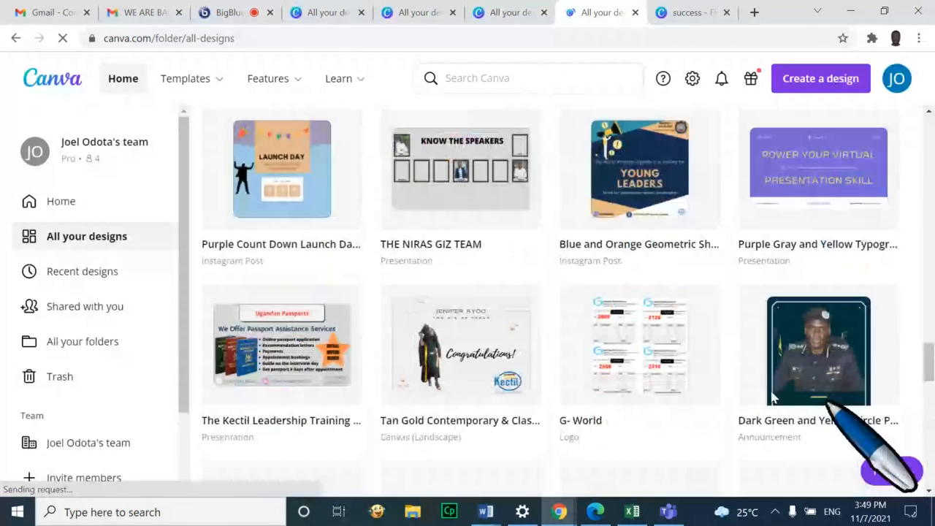
left_click_drag(930, 382, 923, 108)
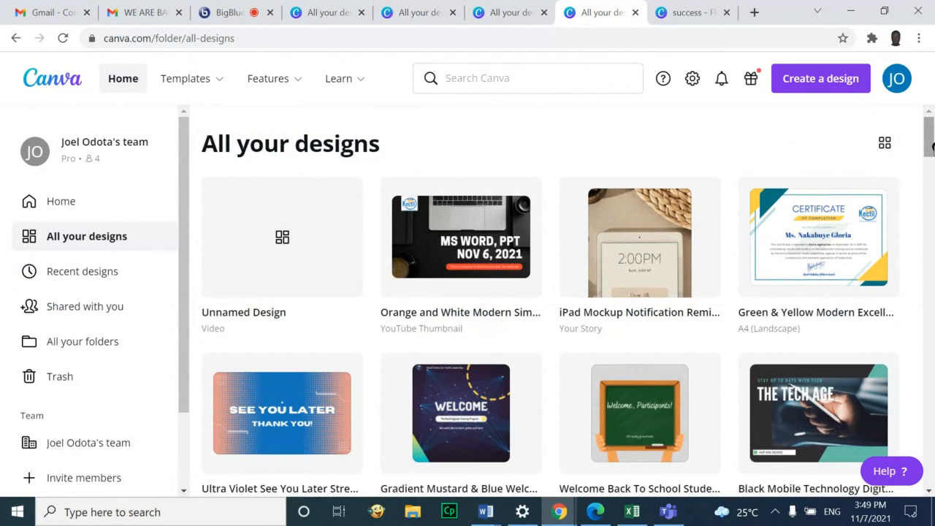
Search Canva for 'LOGO' and scroll through the logo template results
left_click(542, 80)
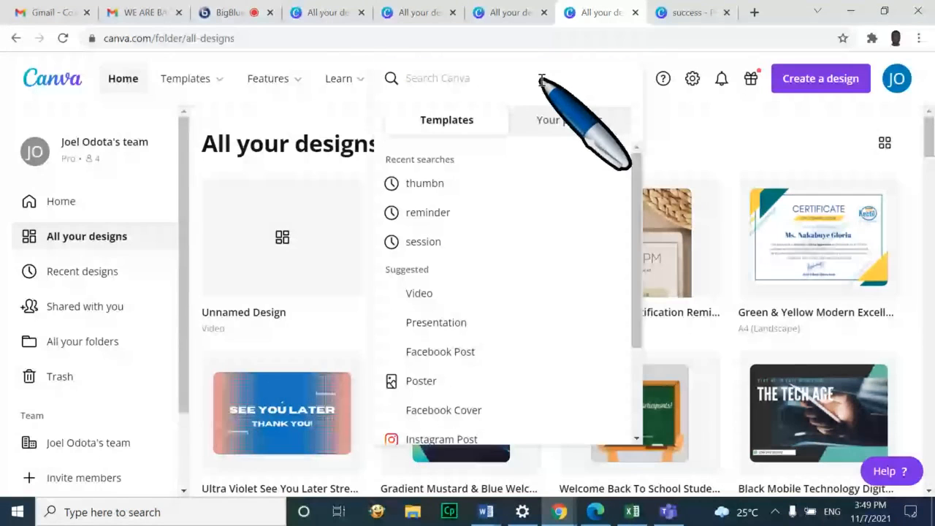
type("LOGO")
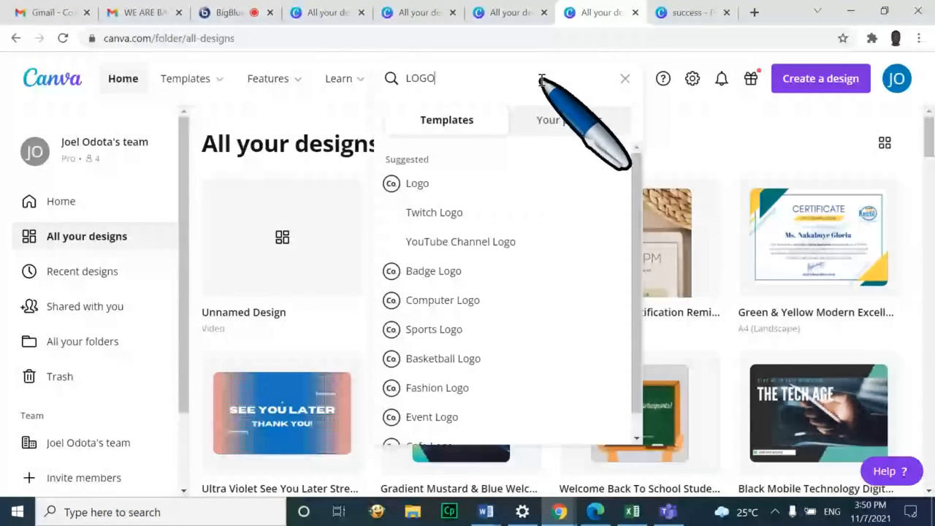
key("Return")
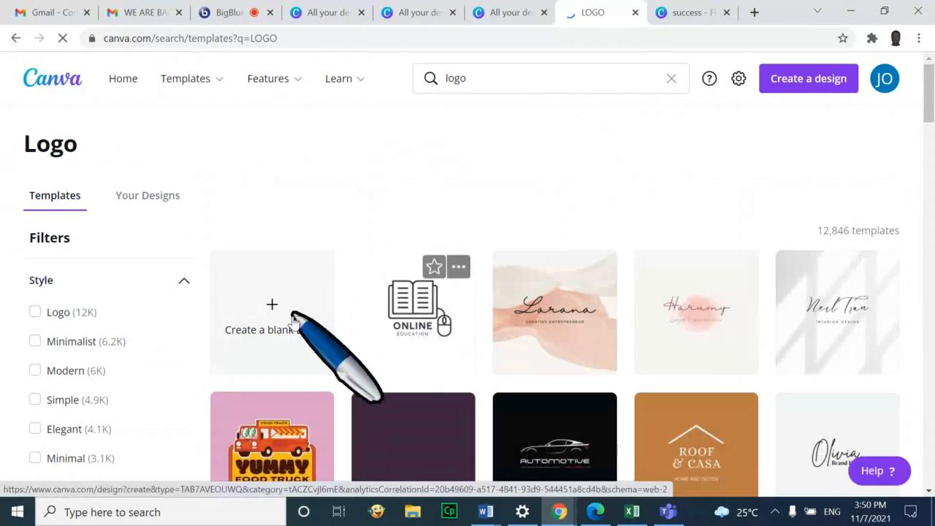
scroll(292, 334, "down", 3)
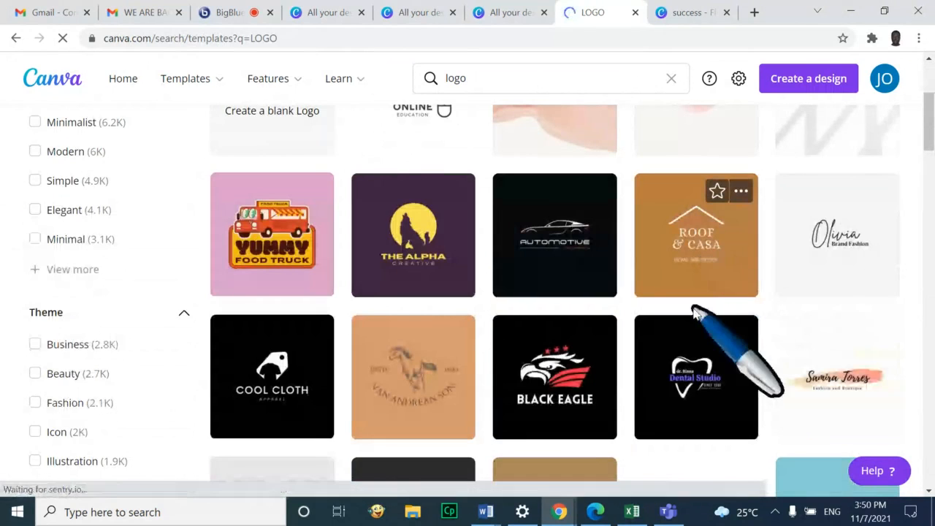
scroll(699, 380, "down", 2)
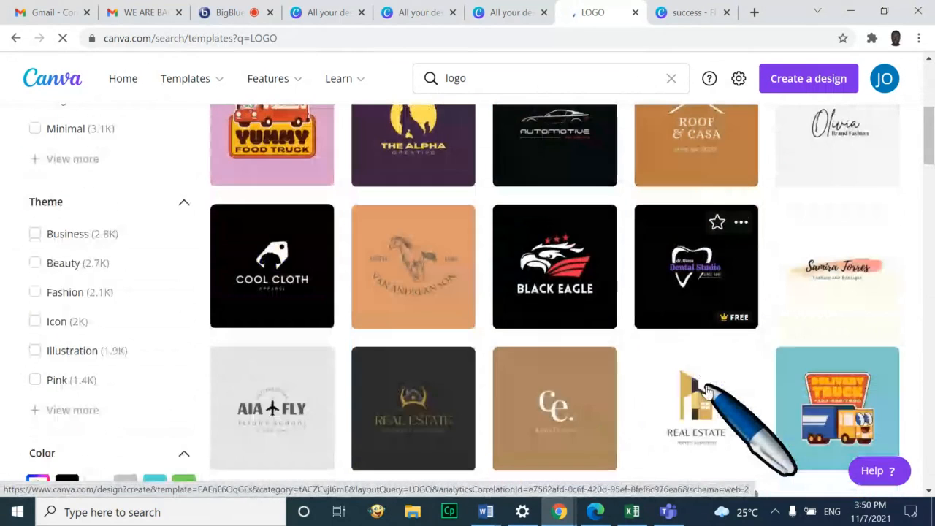
scroll(674, 377, "down", 3)
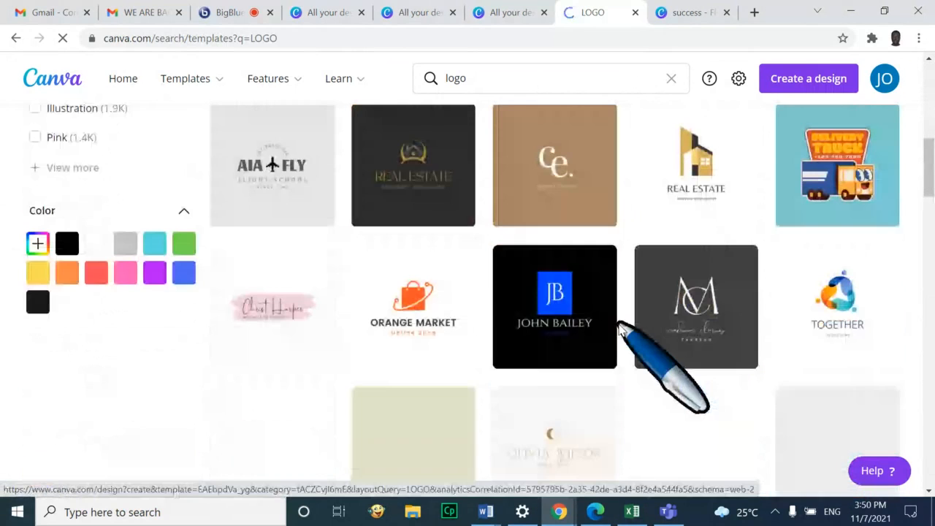
scroll(613, 397, "down", 1)
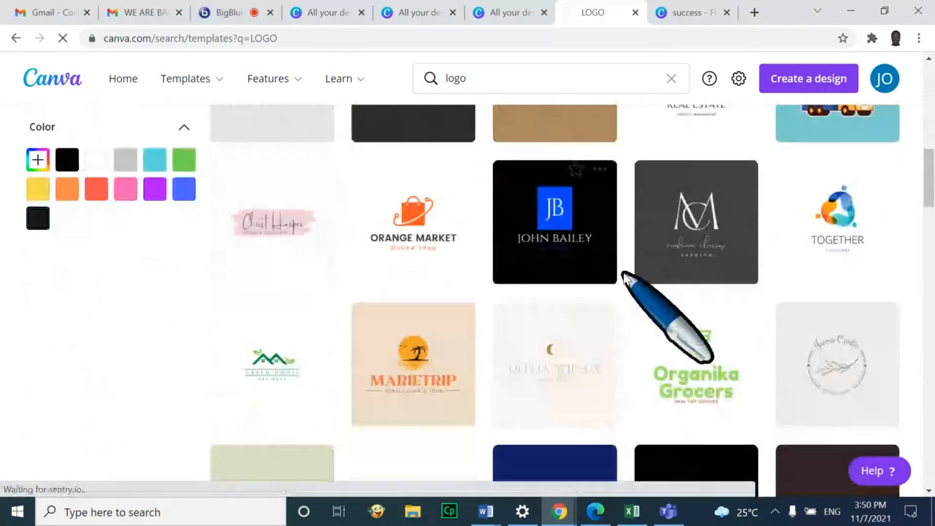
scroll(621, 285, "down", 2)
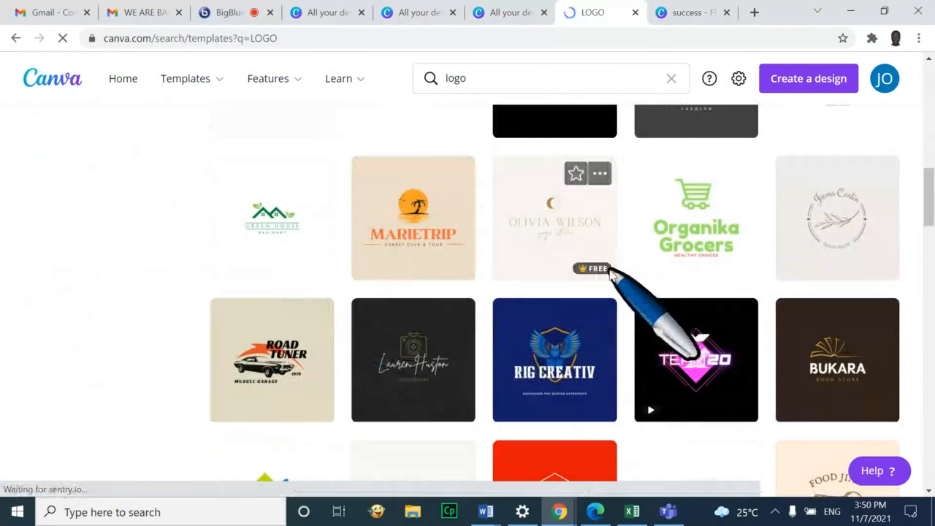
scroll(618, 272, "down", 3)
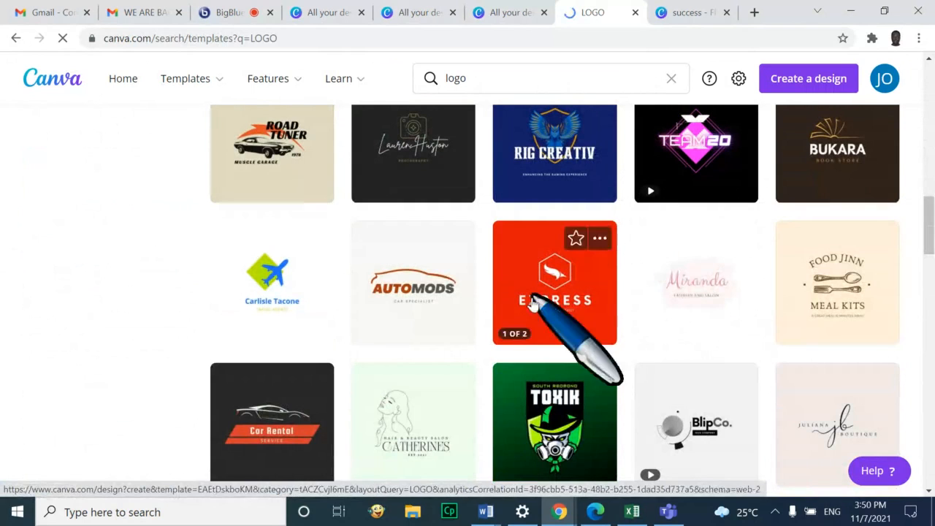
scroll(541, 358, "down", 5)
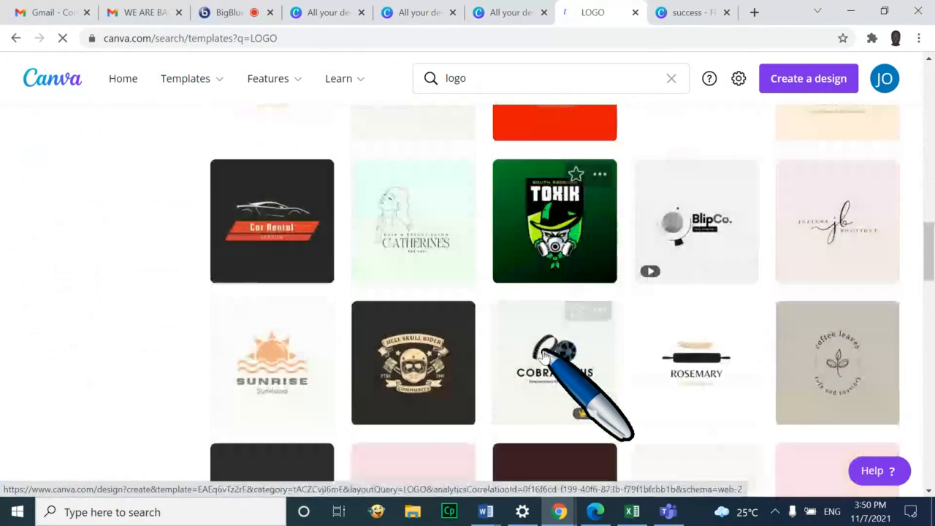
scroll(544, 357, "down", 4)
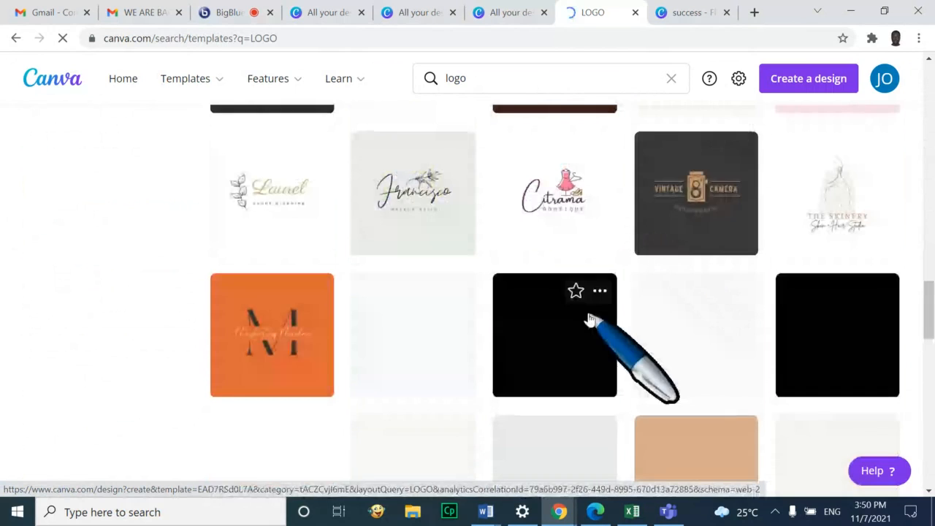
scroll(588, 321, "down", 5)
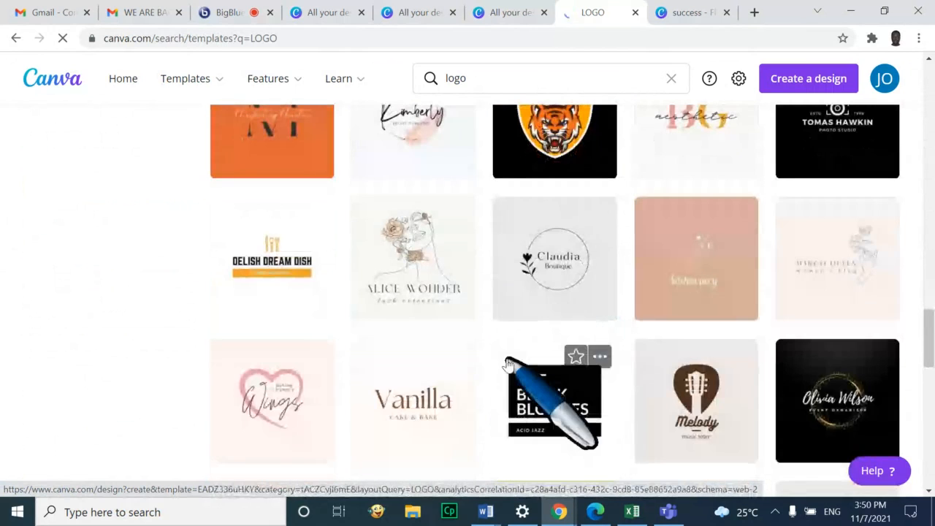
scroll(521, 317, "down", 2)
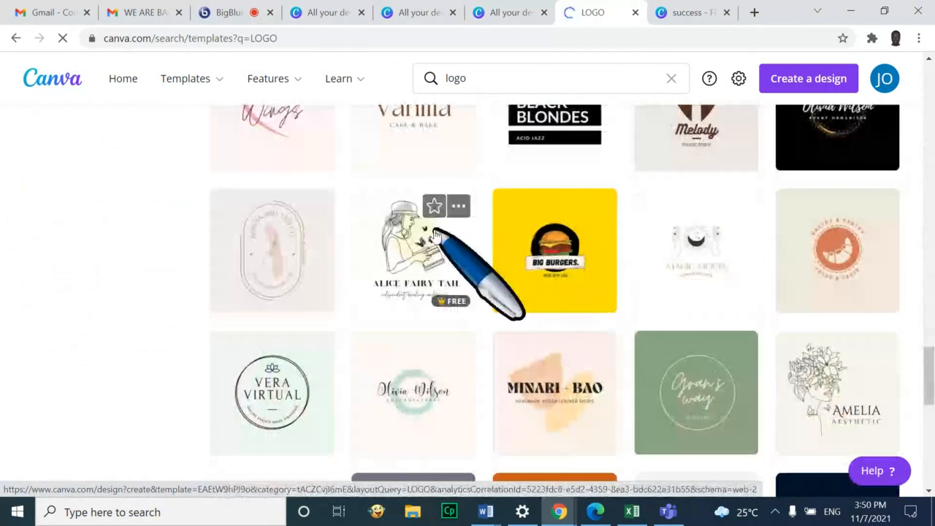
scroll(462, 321, "down", 7)
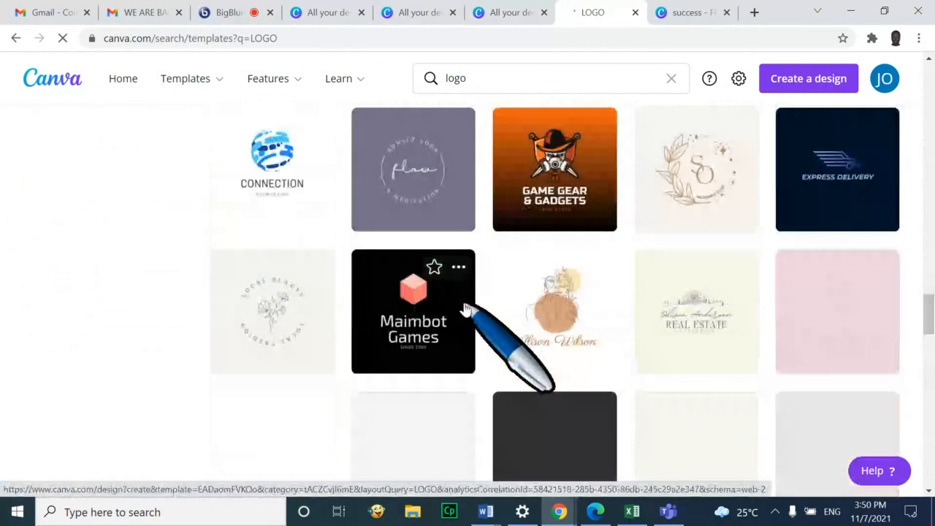
scroll(463, 307, "down", 4)
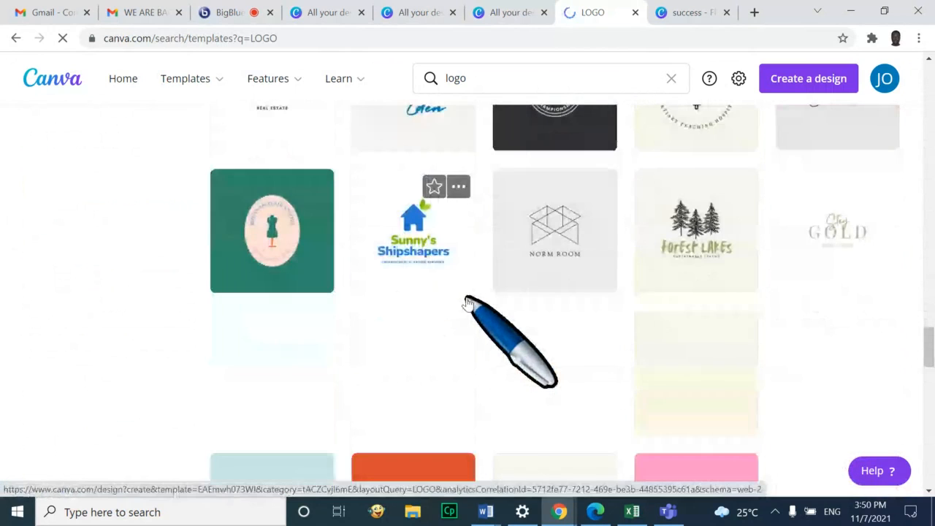
scroll(466, 299, "down", 2)
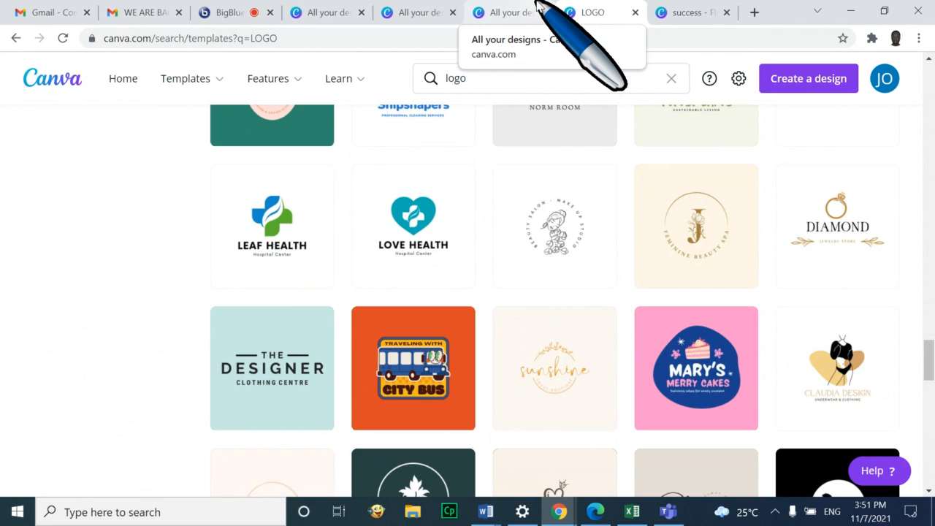
Read the latest BigBlueButton Public Chat messages, then return to the personal account's All your designs tab
left_click(213, 11)
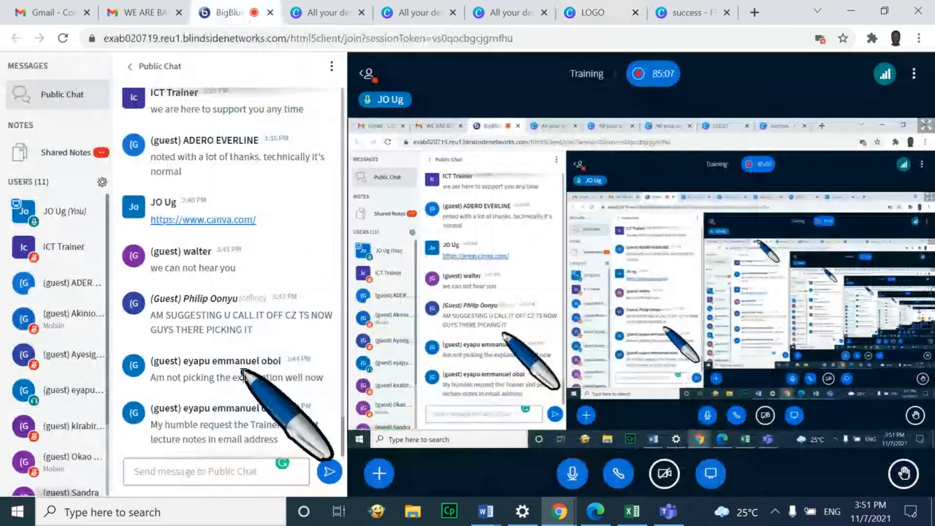
scroll(252, 427, "down", 1)
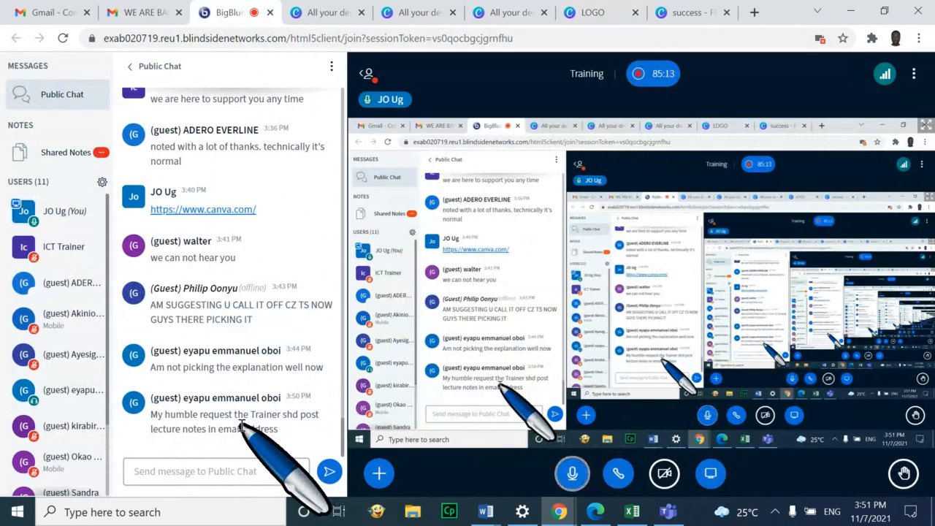
left_click(333, 15)
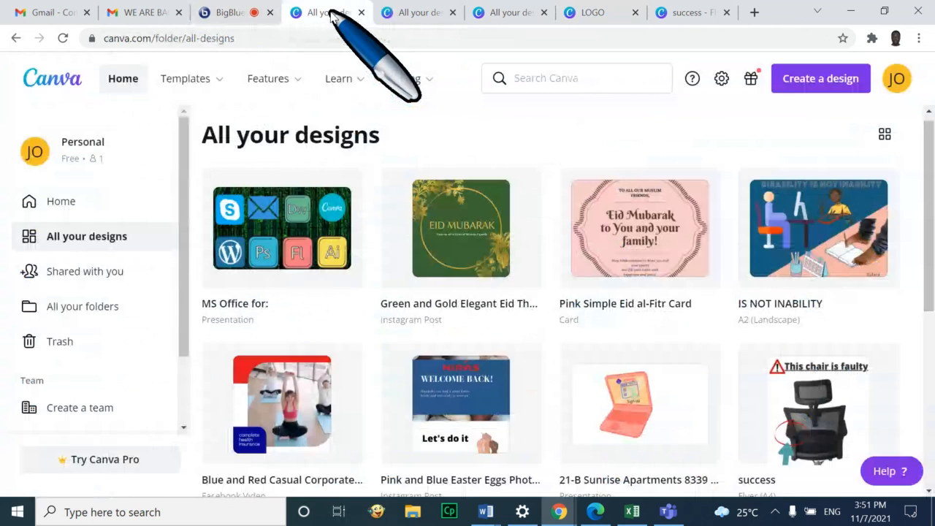
Switch through the Canva tabs to the LOGO results and scroll back to the top
left_click(420, 13)
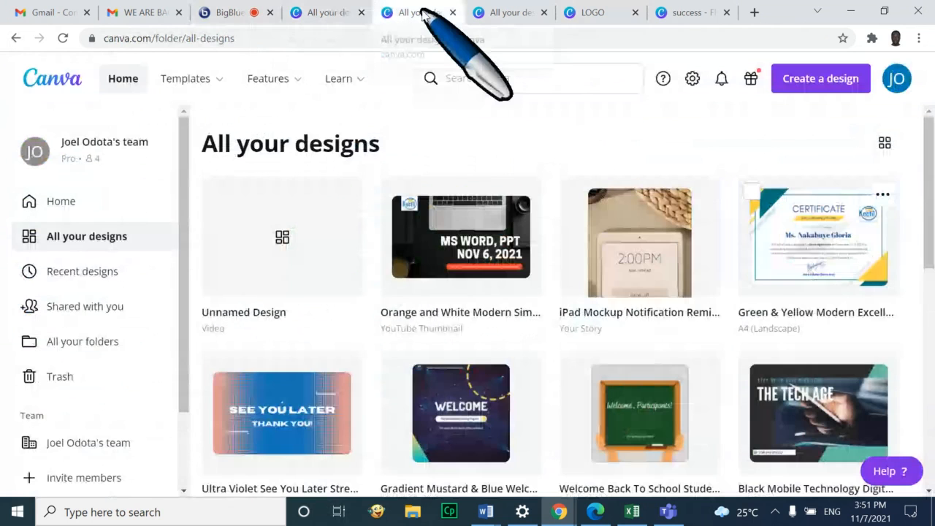
left_click(513, 13)
left_click(591, 13)
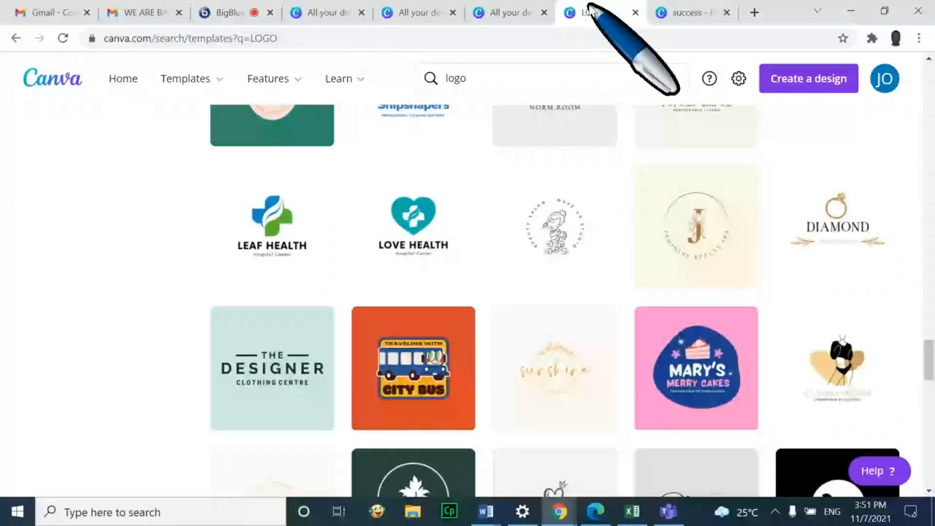
scroll(109, 296, "up", 10)
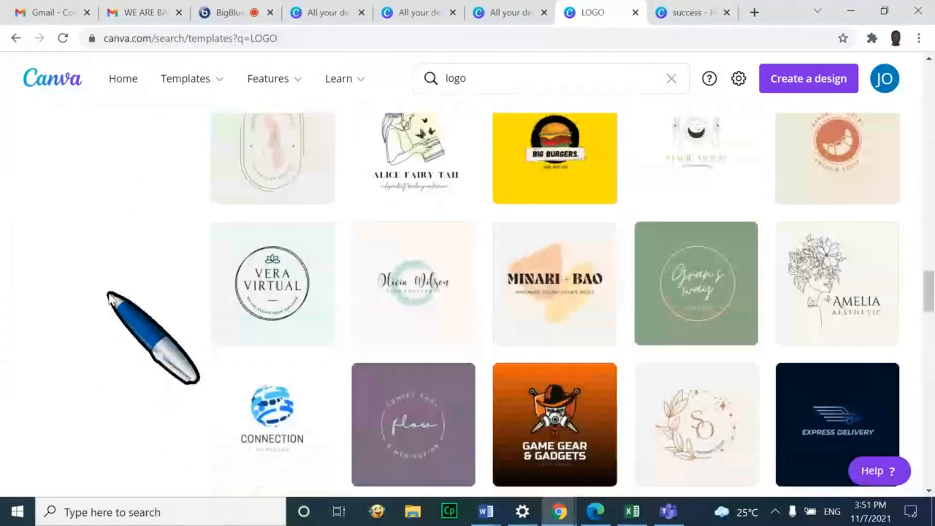
scroll(110, 296, "up", 2)
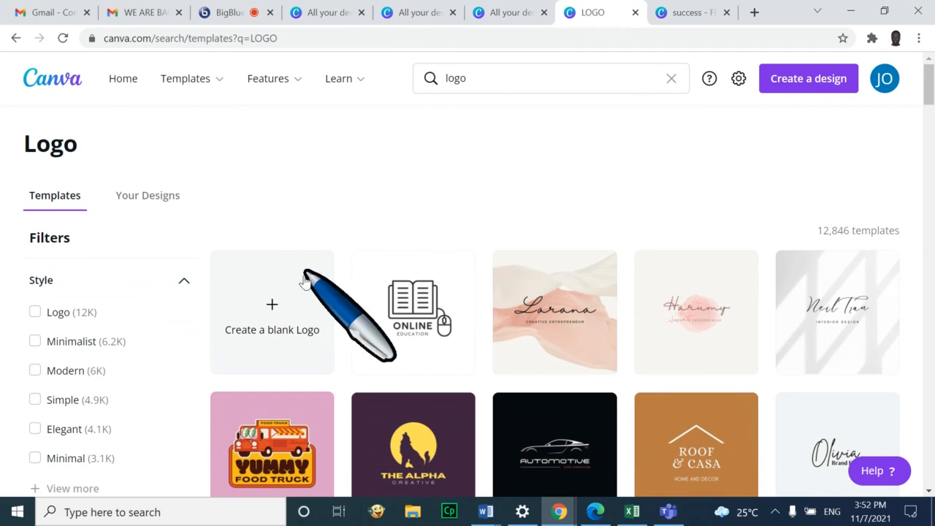
Start a blank logo and, after trying blues, set its background to lavender #D1D7F4
left_click(274, 312)
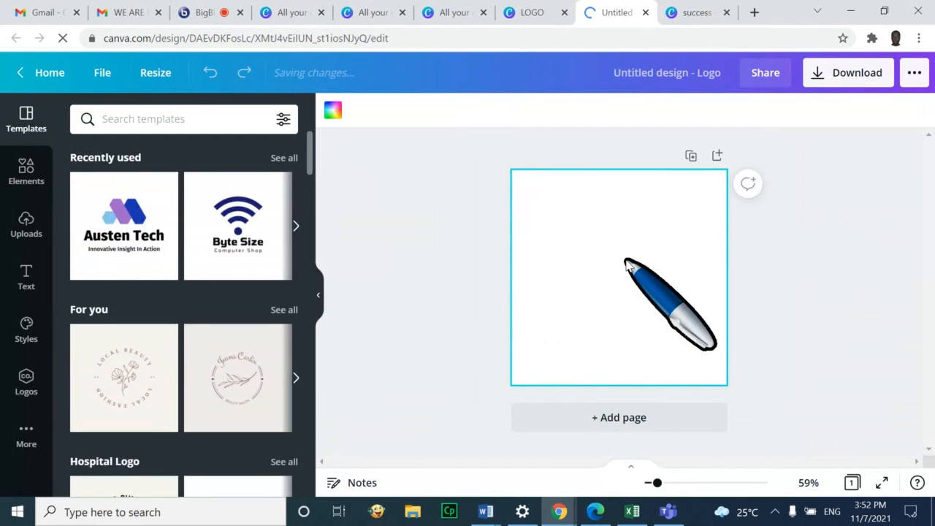
left_click(333, 113)
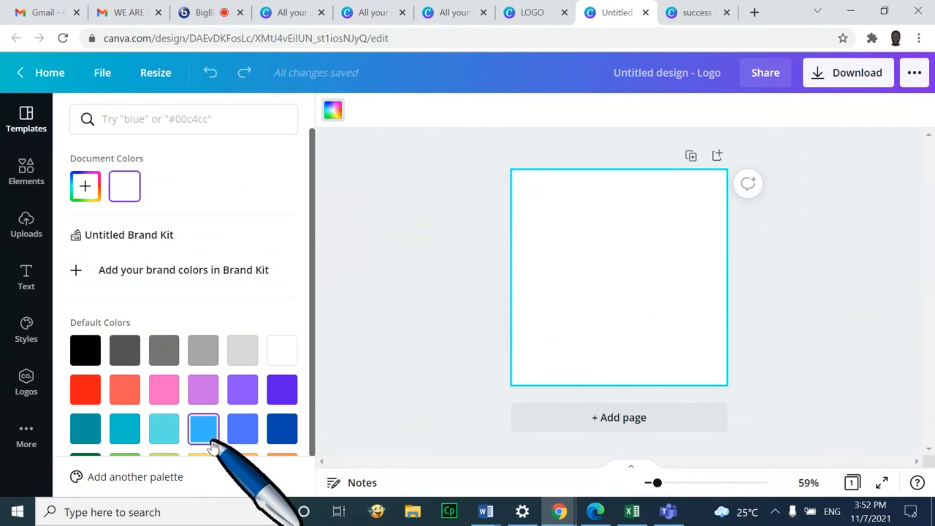
scroll(182, 424, "down", 1)
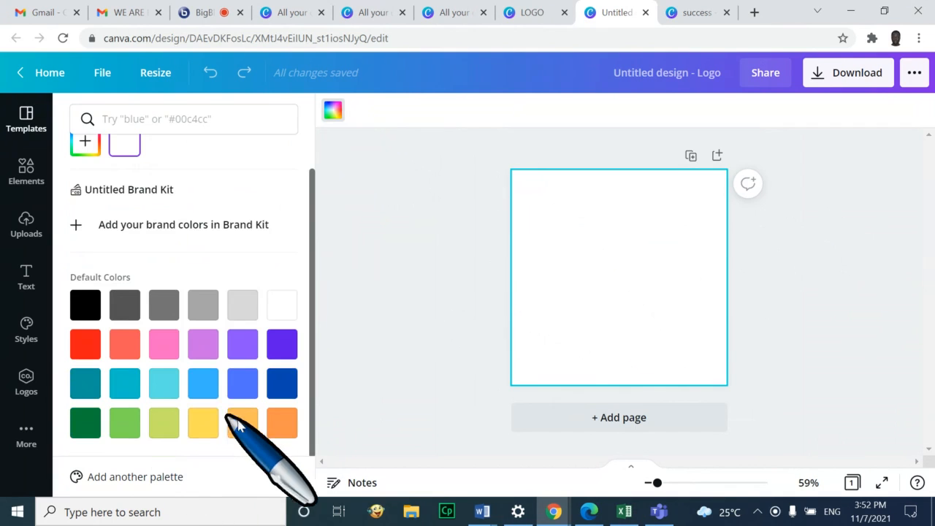
left_click(205, 396)
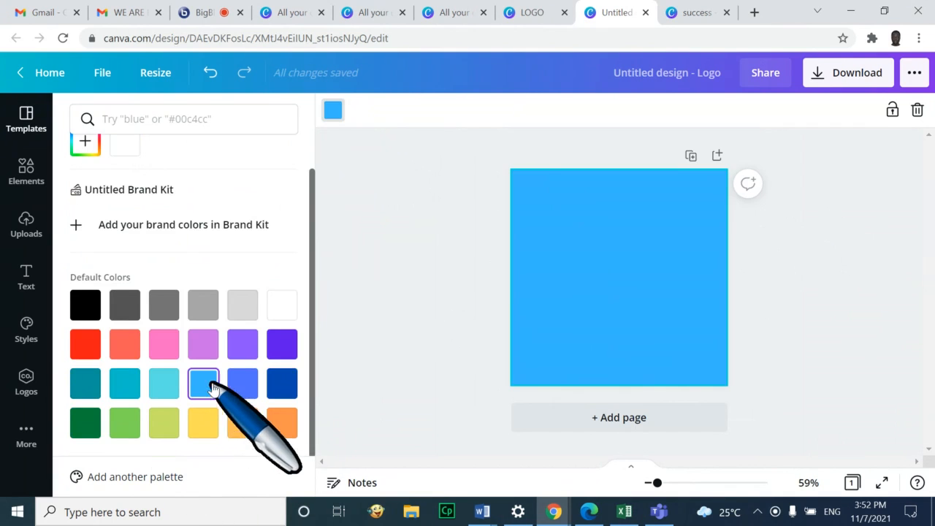
left_click(251, 390)
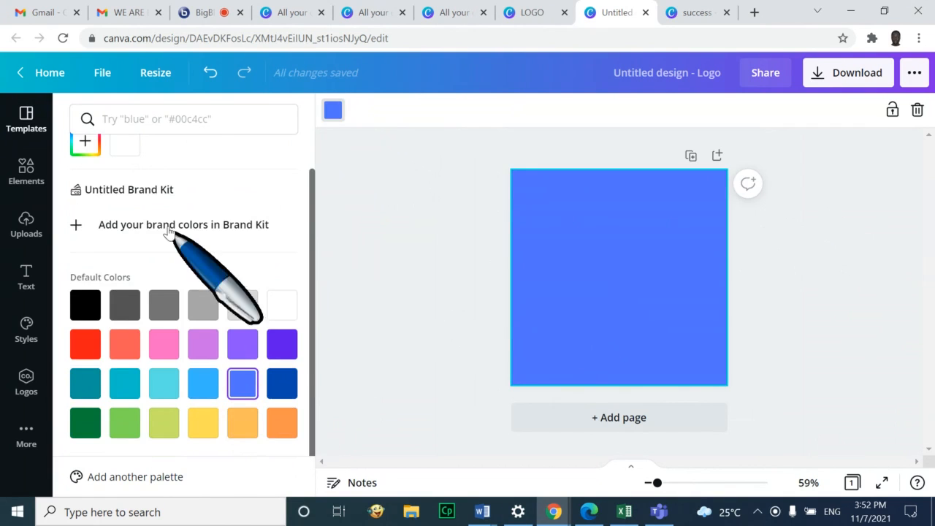
scroll(123, 184, "up", 1)
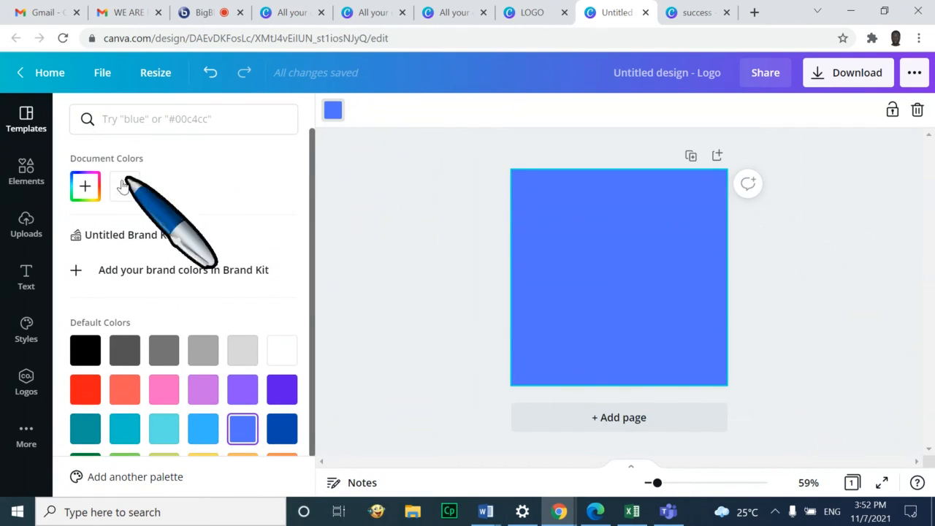
left_click(82, 188)
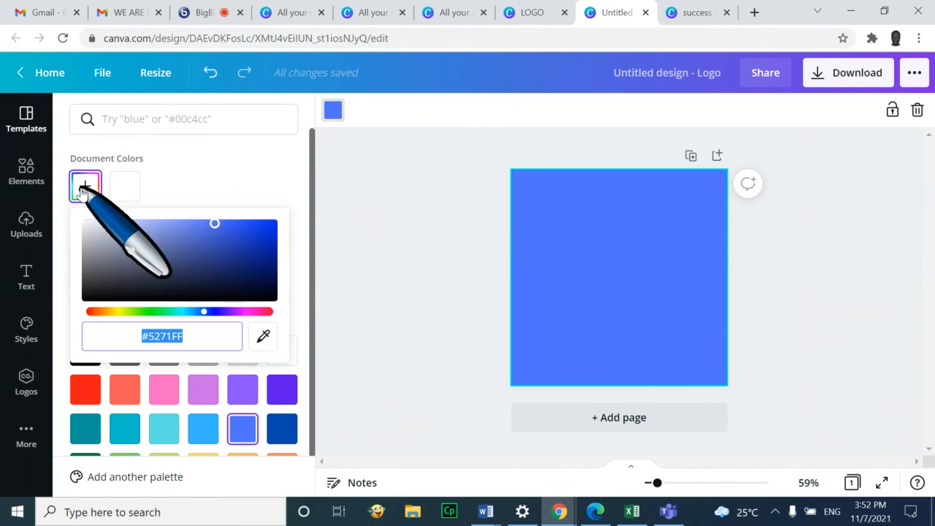
left_click_drag(131, 243, 110, 223)
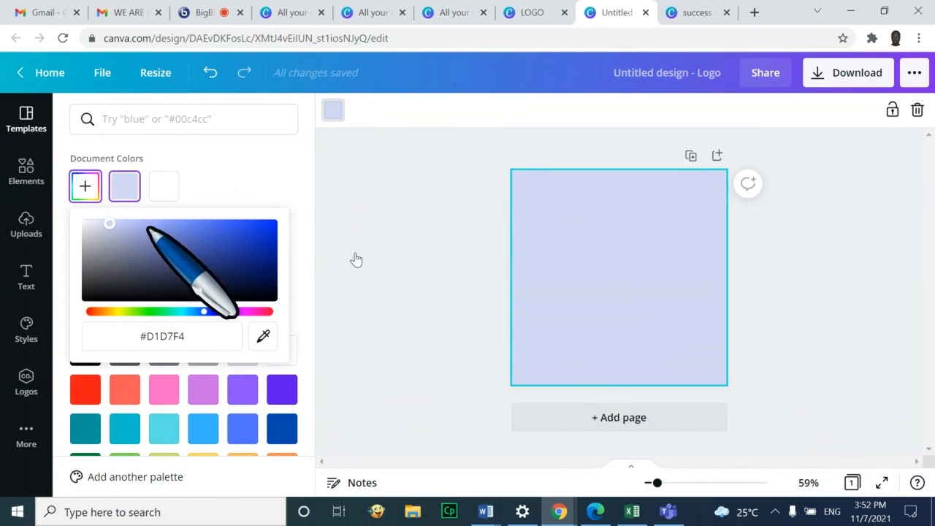
left_click(817, 275)
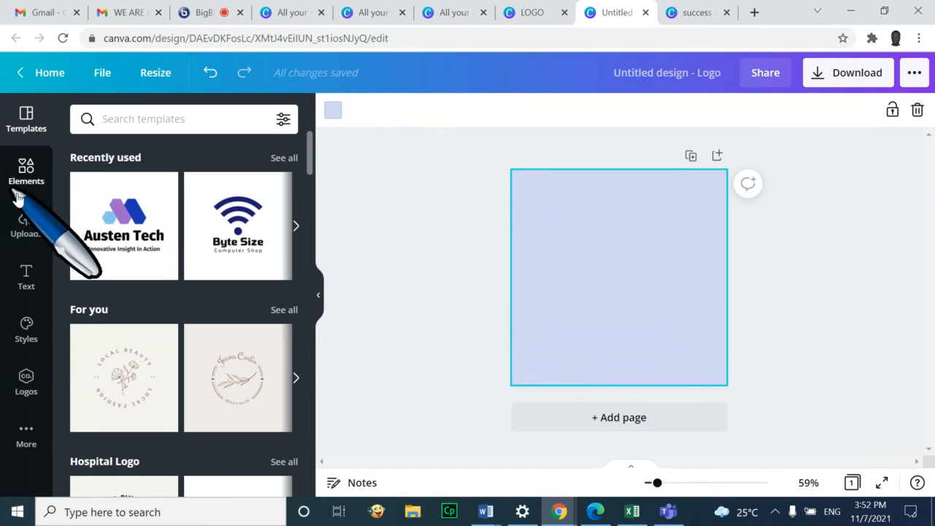
Search elements for 'WORL' and add the blue grid globe to the page
left_click(28, 169)
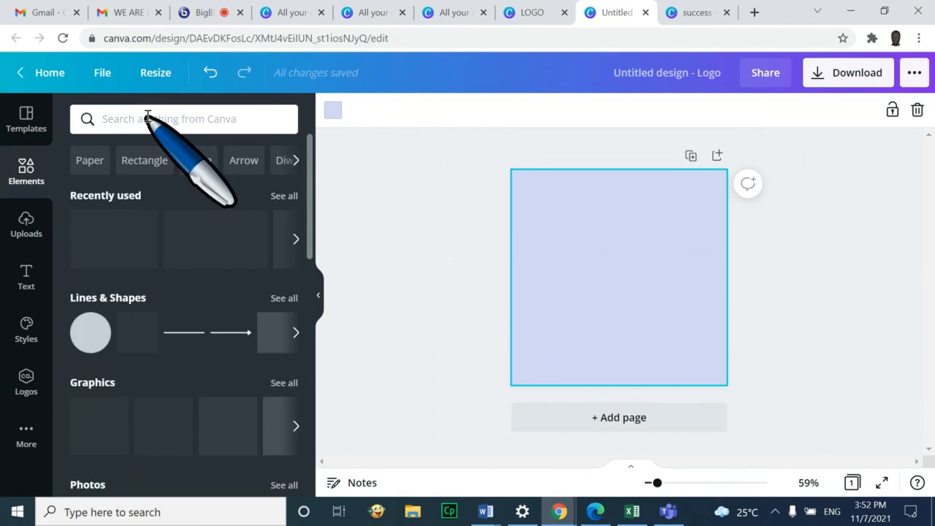
left_click(147, 117)
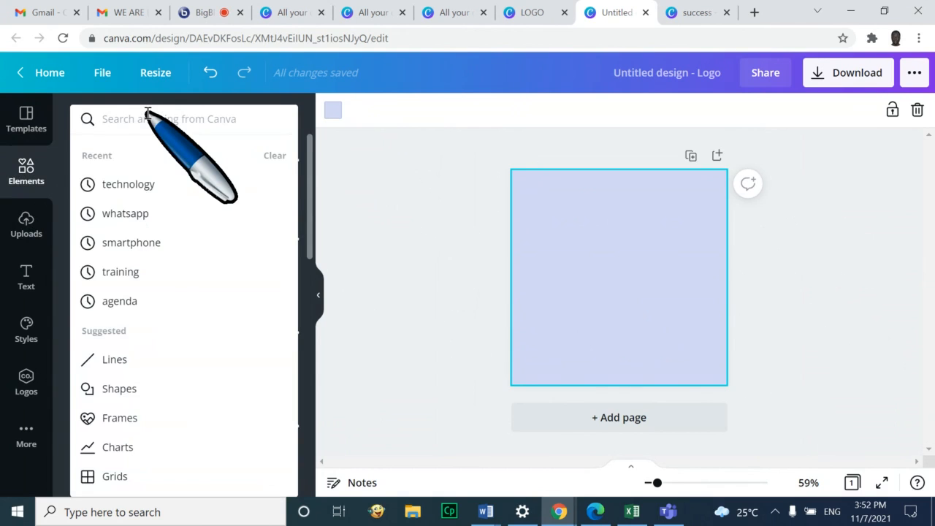
type("WORLD")
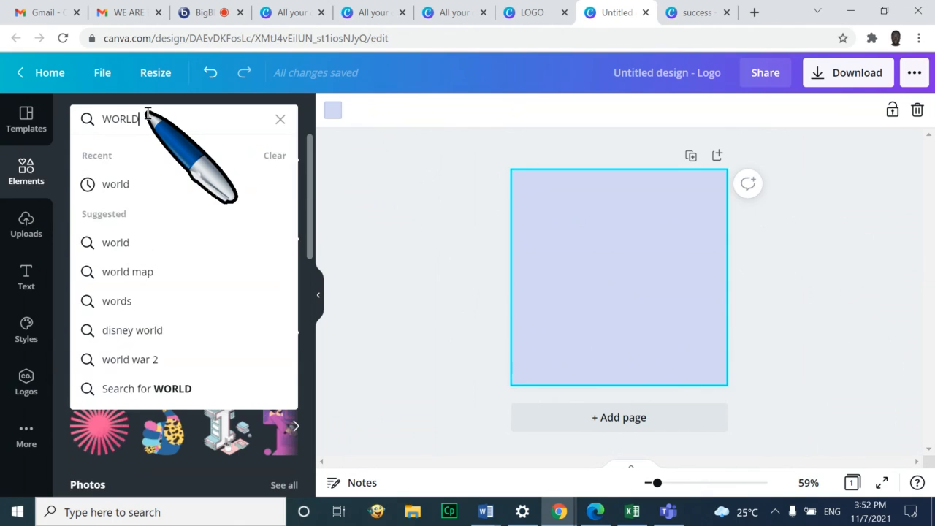
key("Return")
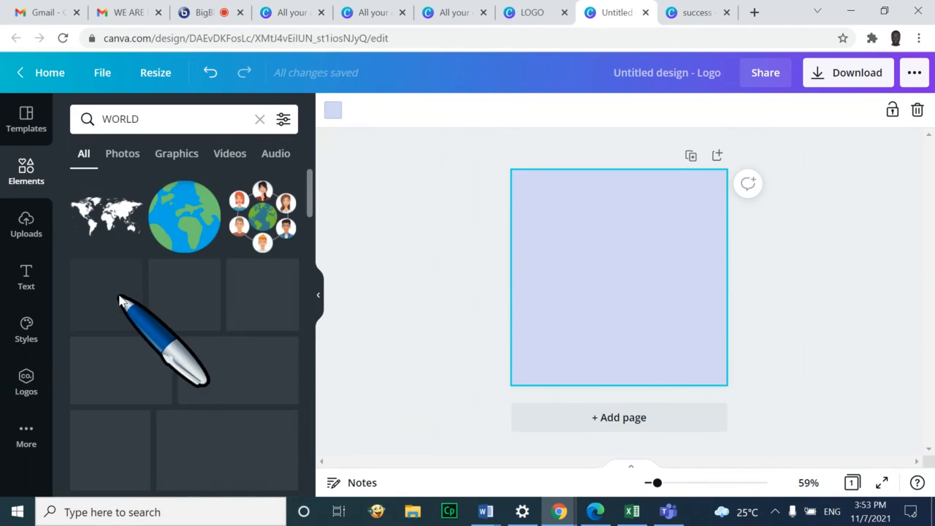
scroll(122, 293, "down", 2)
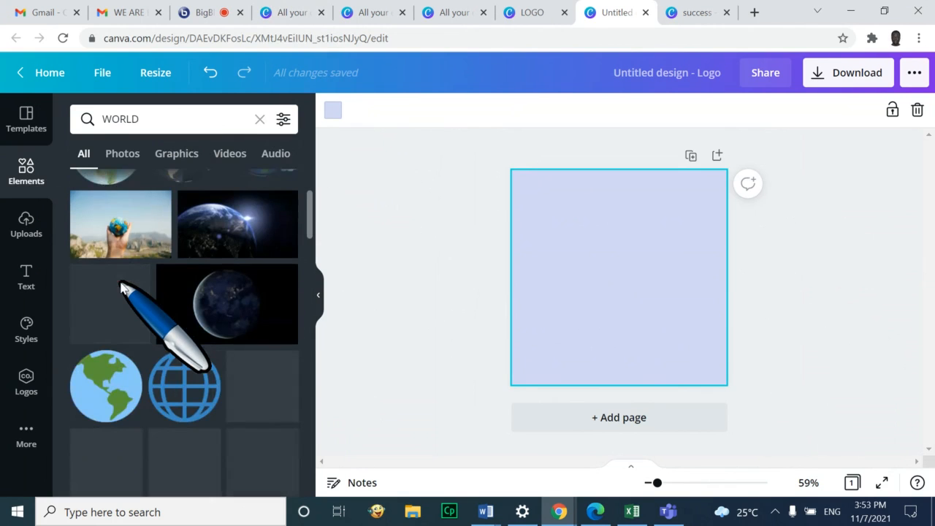
scroll(122, 289, "down", 1)
scroll(88, 290, "down", 1)
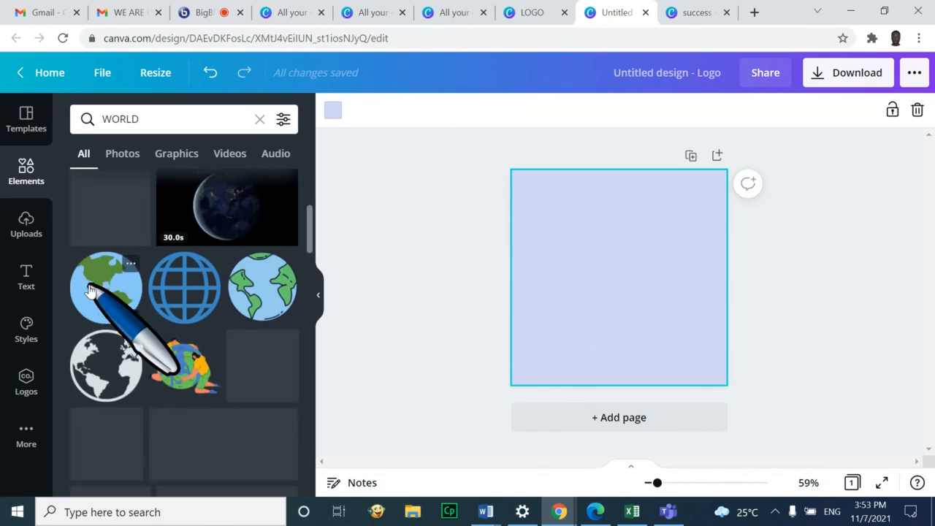
scroll(88, 289, "down", 1)
left_click(182, 254)
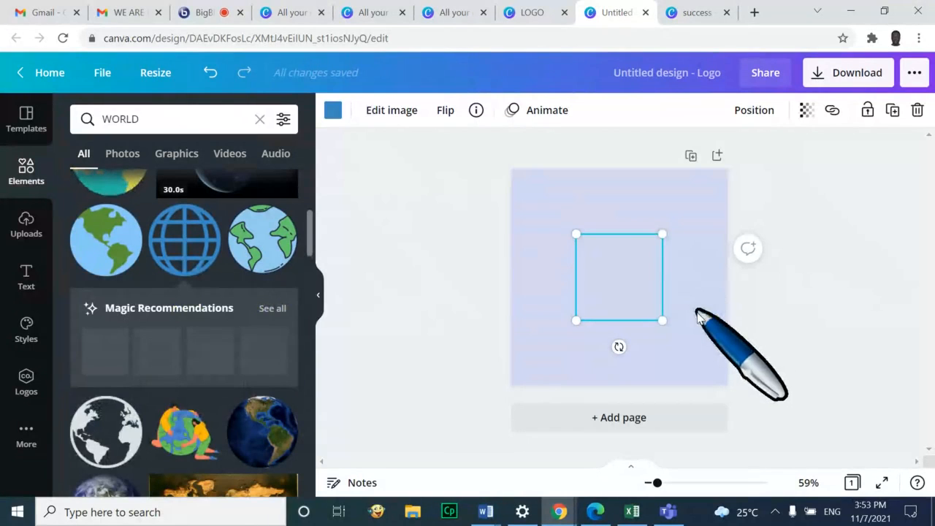
Restore the globe after a delete with undo and move it slightly above centre
key("Delete")
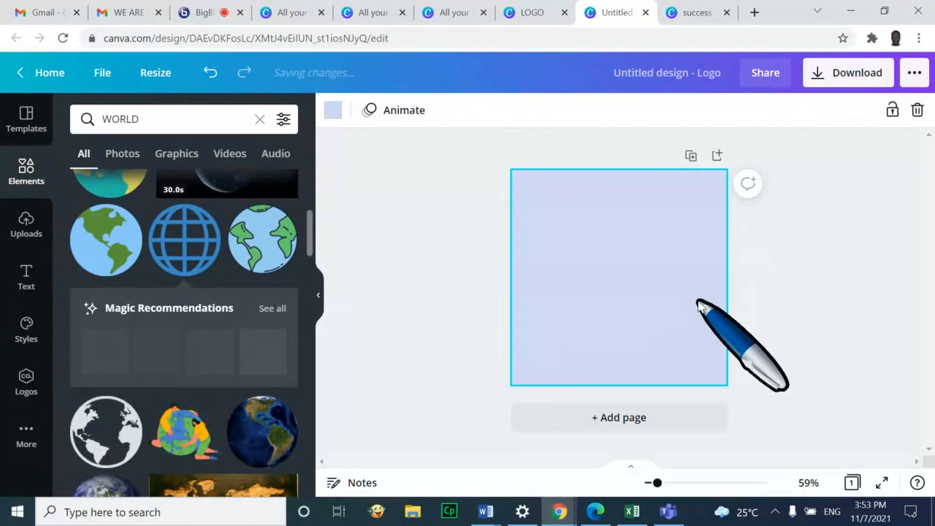
key("ctrl+z")
left_click(625, 269)
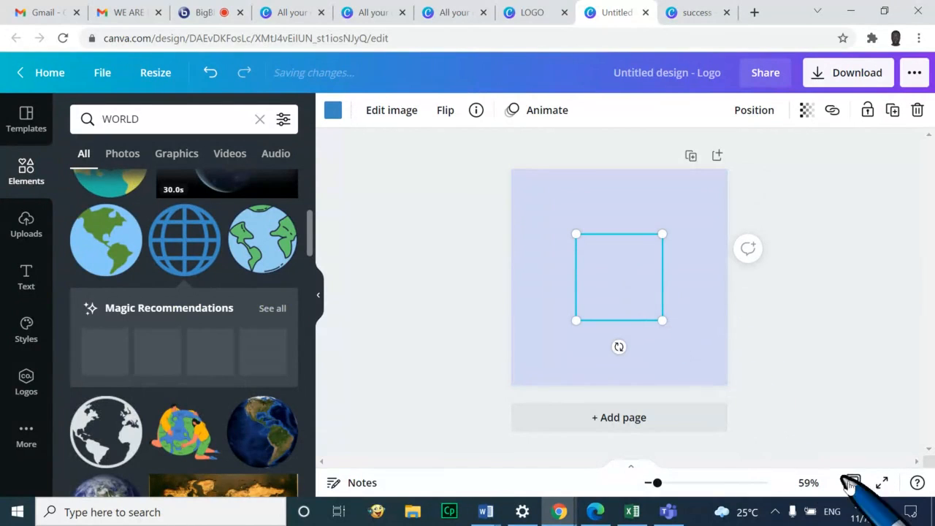
left_click(774, 512)
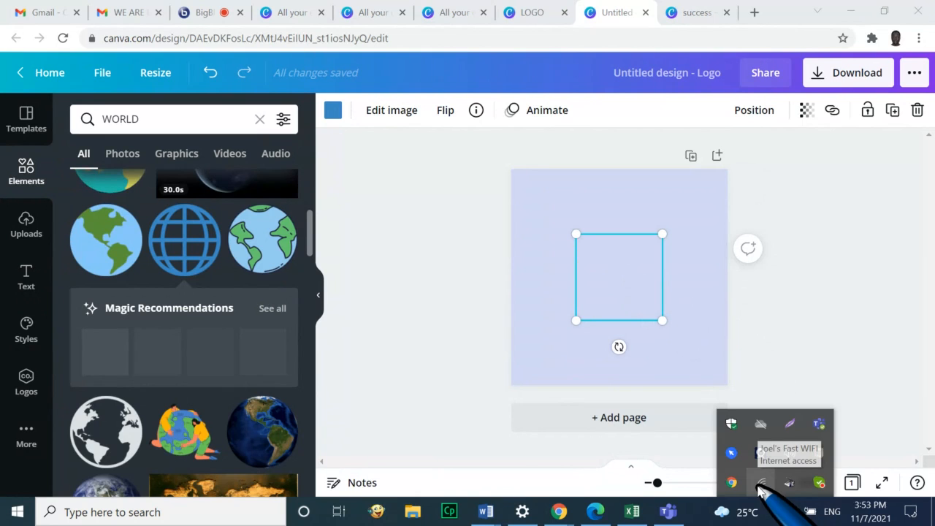
left_click_drag(620, 292, 611, 257)
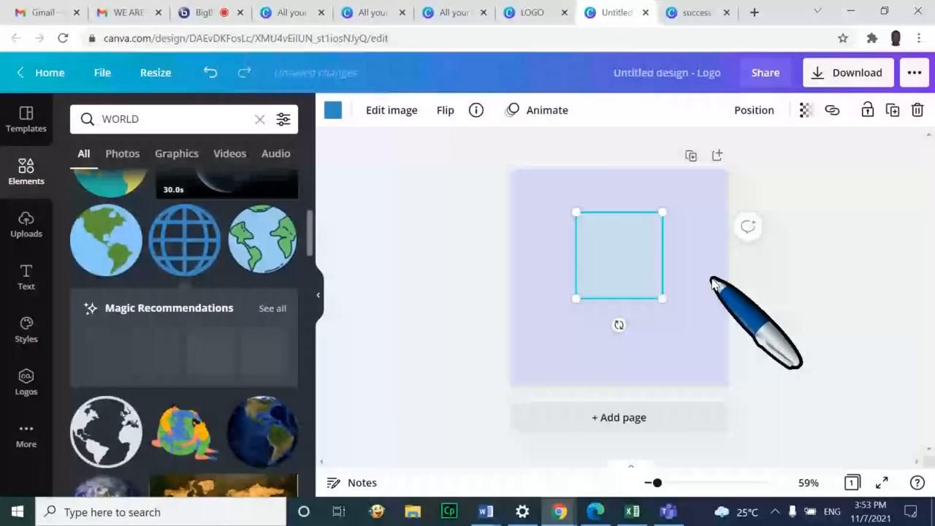
left_click(713, 280)
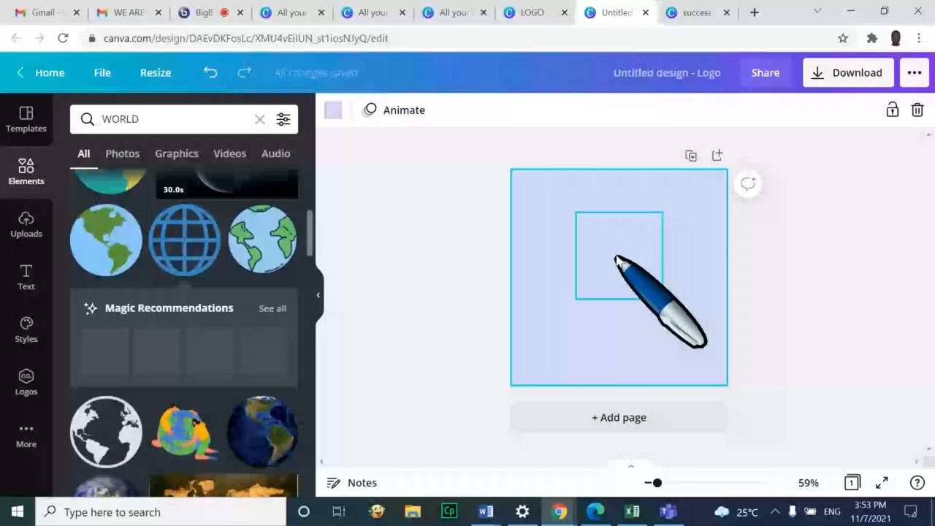
left_click(616, 258)
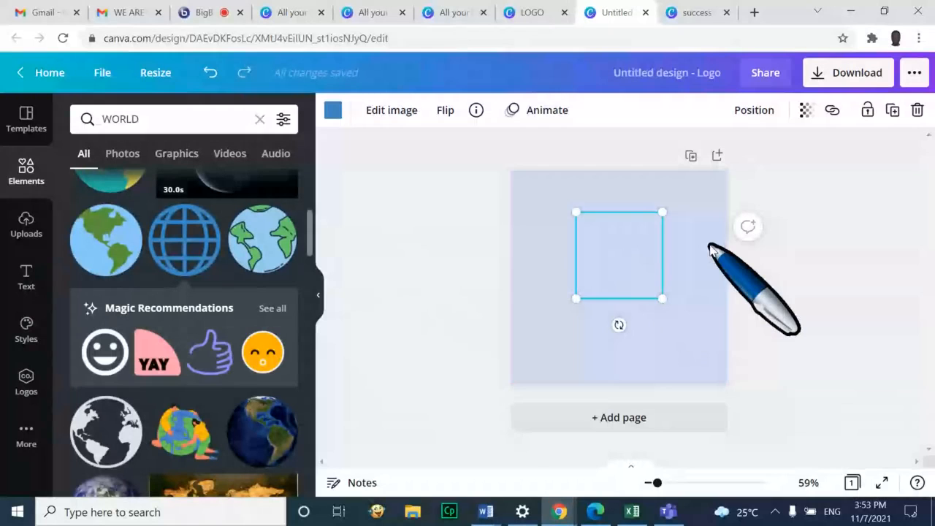
Recolour the grid globe with the red default swatch
left_click(332, 109)
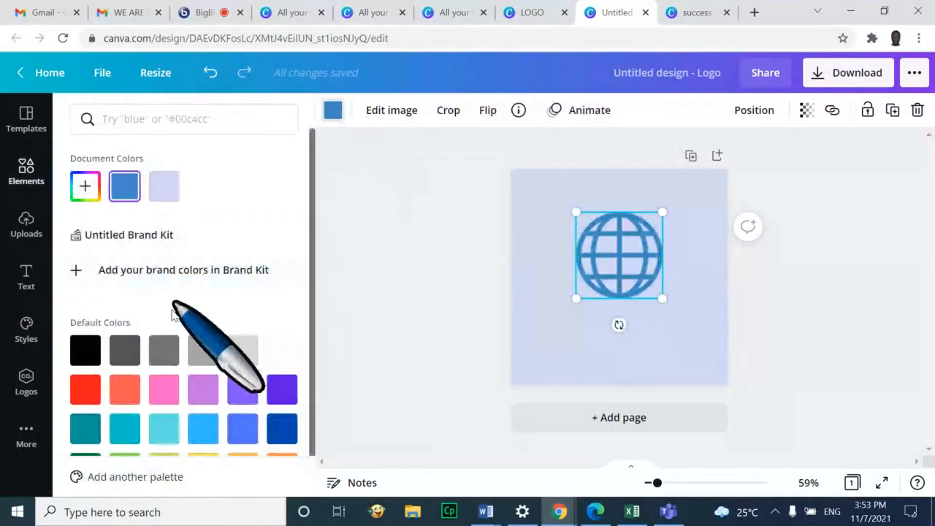
left_click(82, 386)
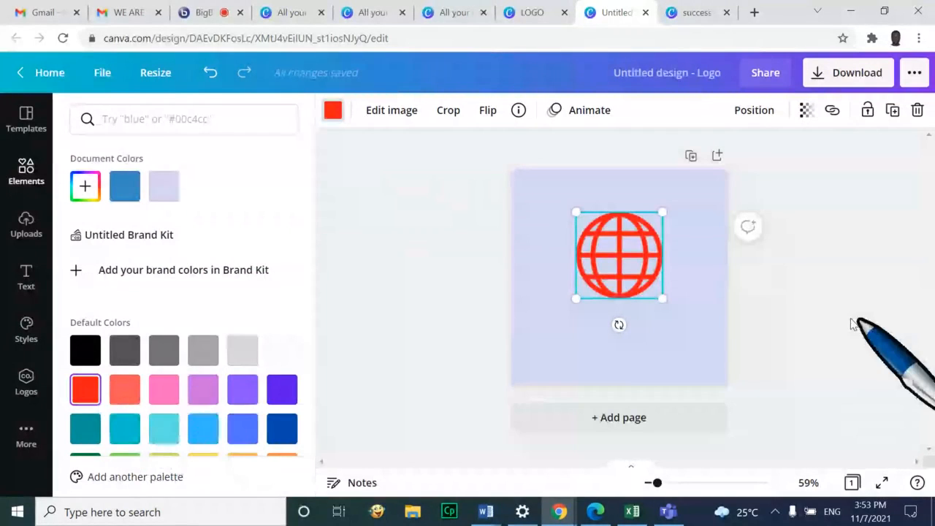
left_click(689, 287)
Centre the red globe on the page and bring up the Text options
left_click(800, 317)
left_click(617, 262)
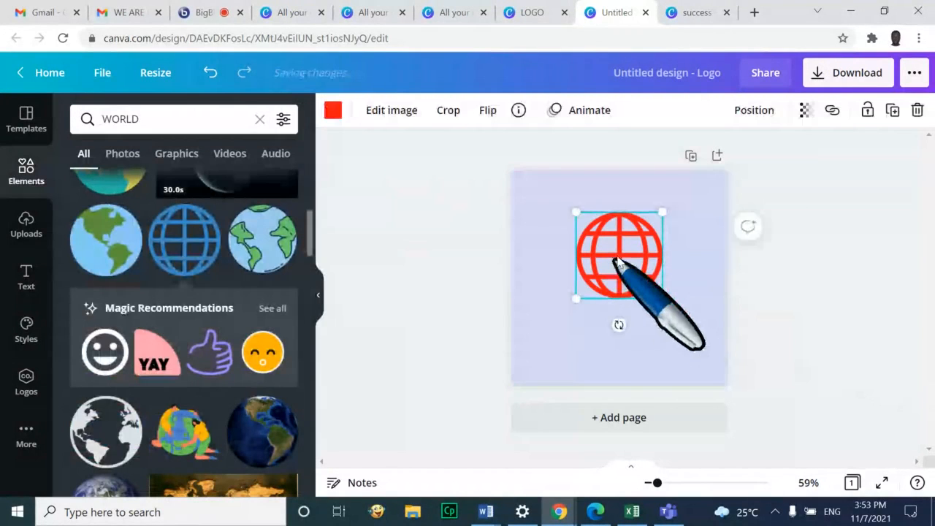
left_click_drag(616, 260, 621, 264)
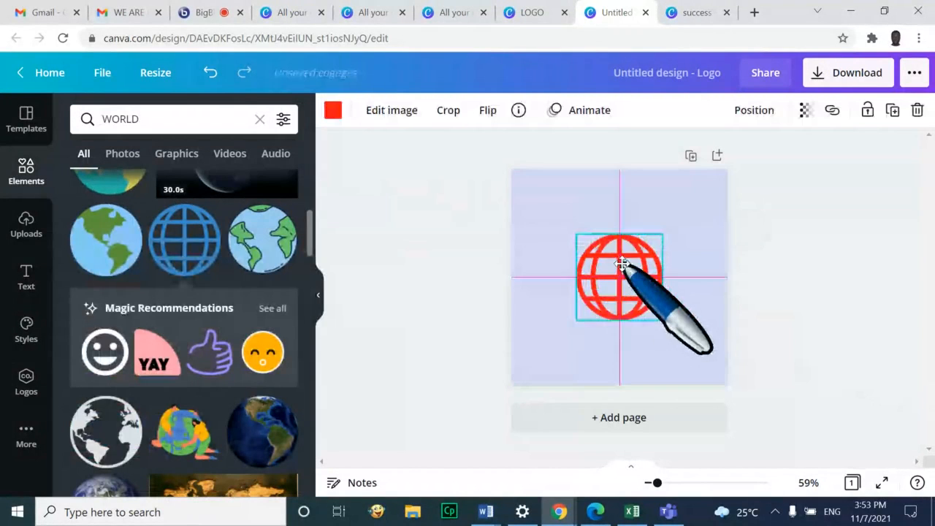
left_click(25, 275)
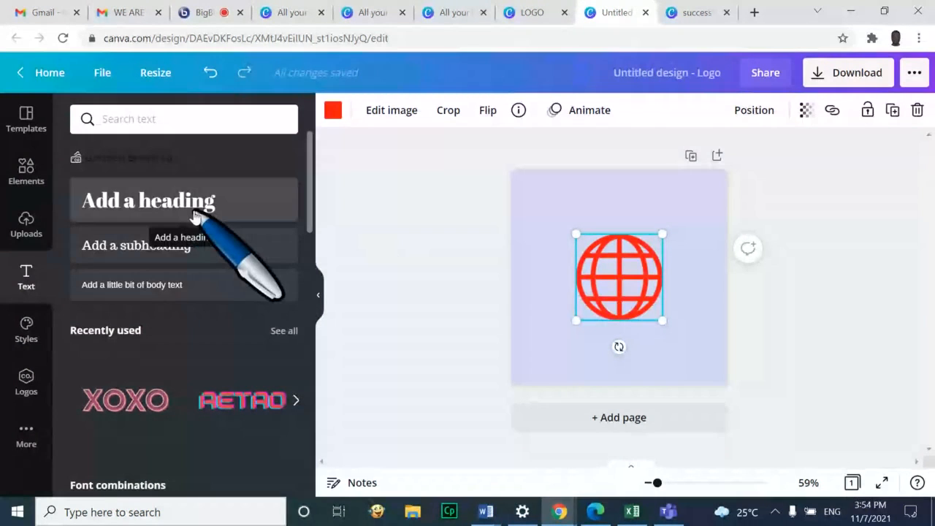
Add a 'Kectil Uganda' heading and move it to the top, centred above the globe
left_click(196, 218)
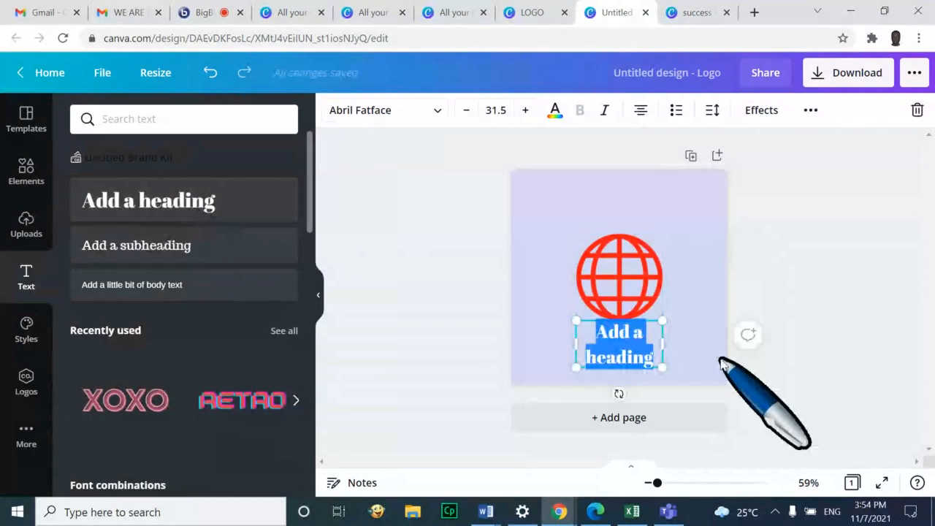
type("K")
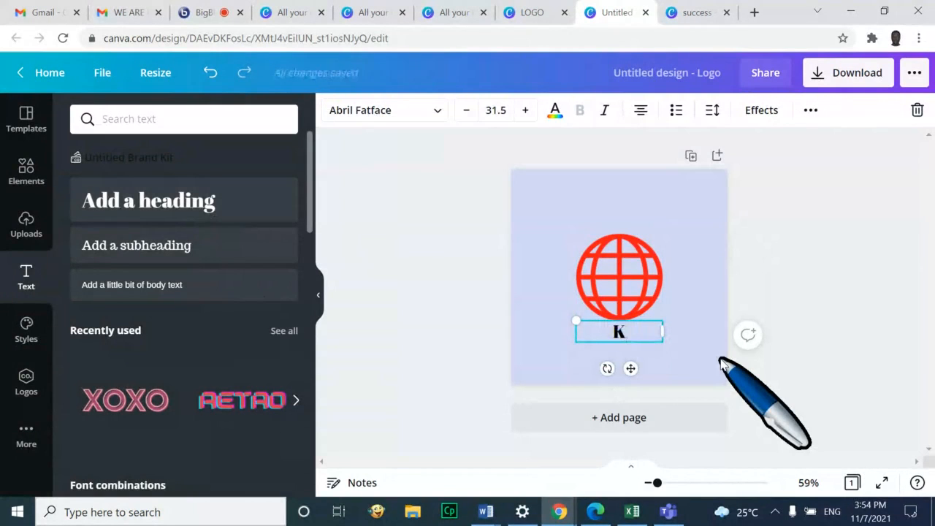
type("eetil Uganda")
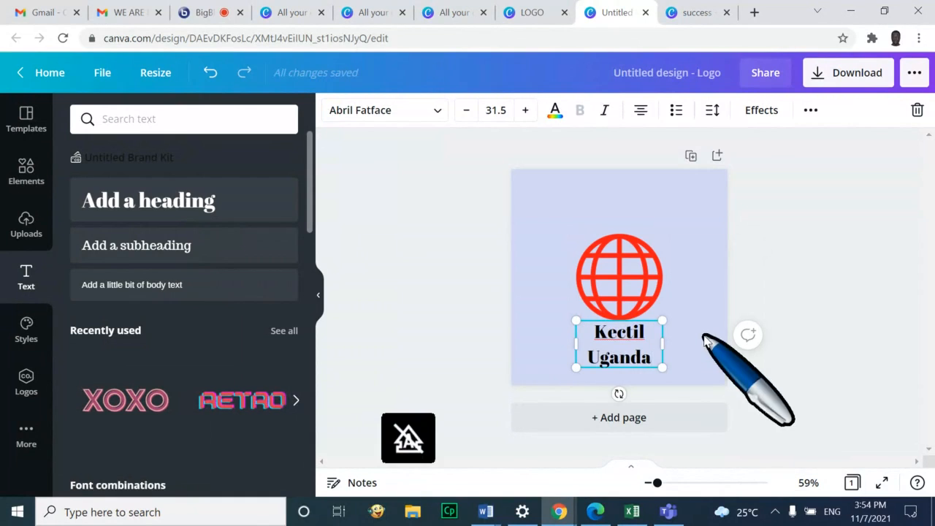
left_click(695, 338)
left_click(640, 351)
left_click_drag(640, 345, 703, 214)
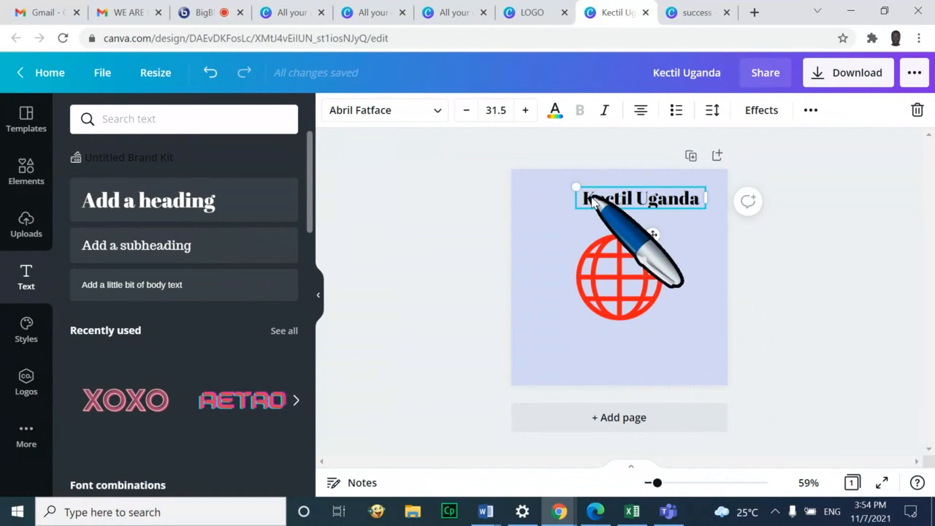
left_click(800, 261)
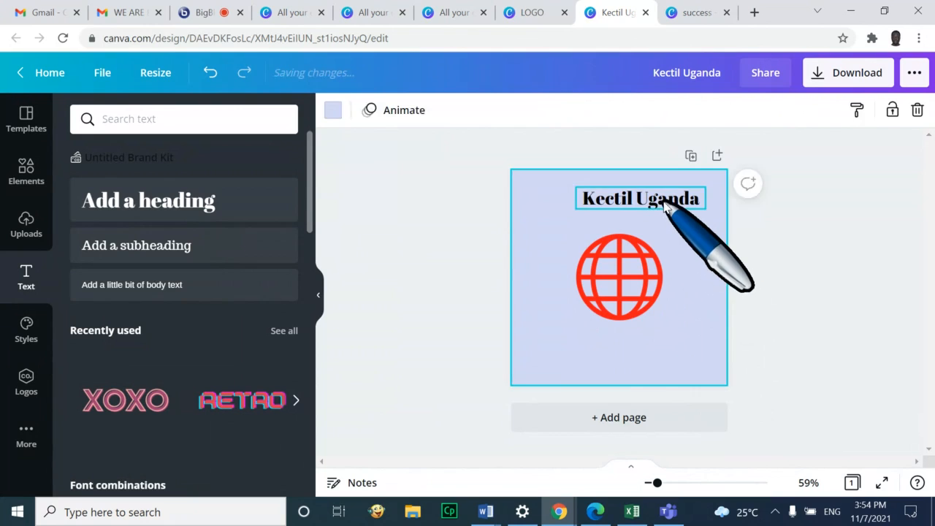
left_click_drag(653, 203, 630, 207)
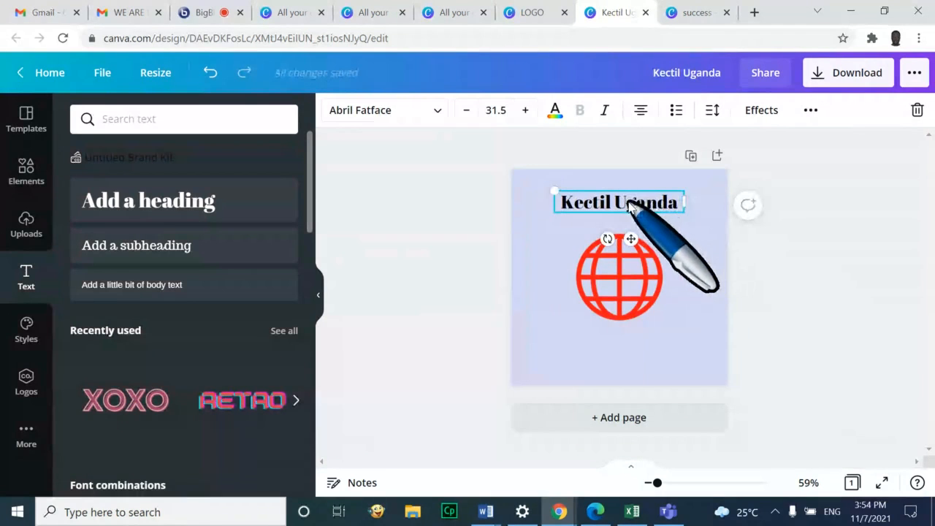
Set the title in Anton at size 44.5 and widen its box to one line
left_click(437, 116)
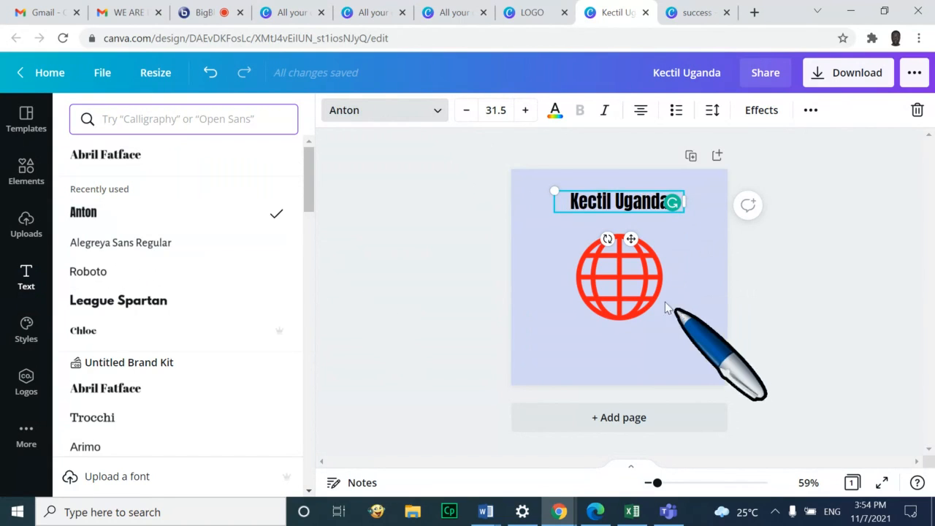
left_click(528, 111)
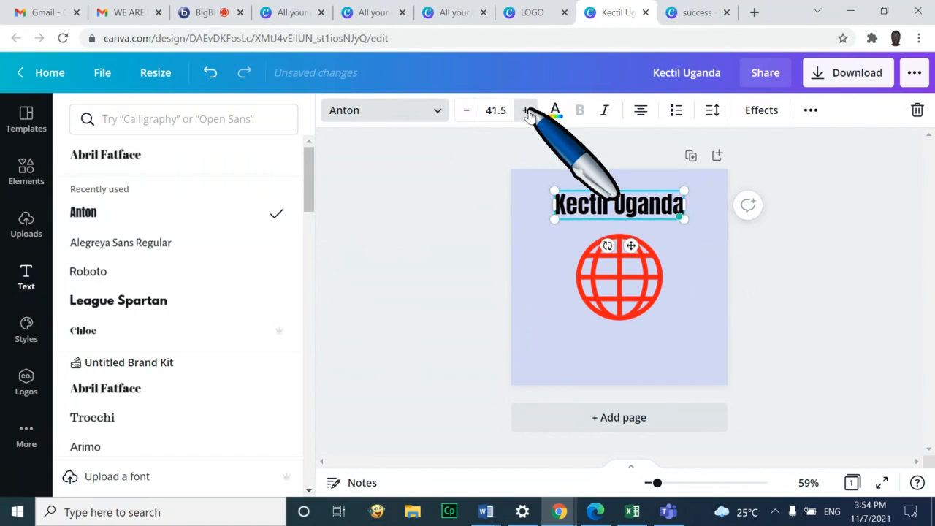
left_click(527, 111)
left_click(527, 110)
left_click(528, 110)
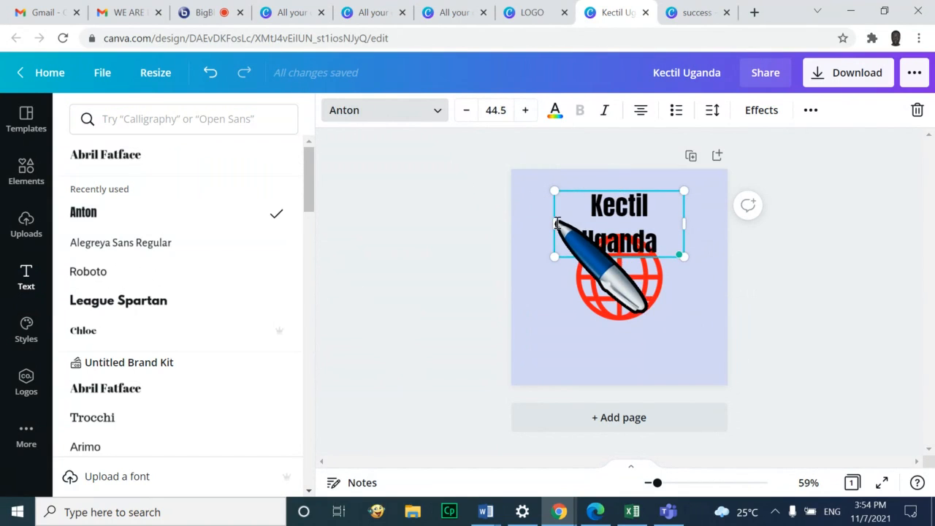
left_click_drag(553, 223, 539, 224)
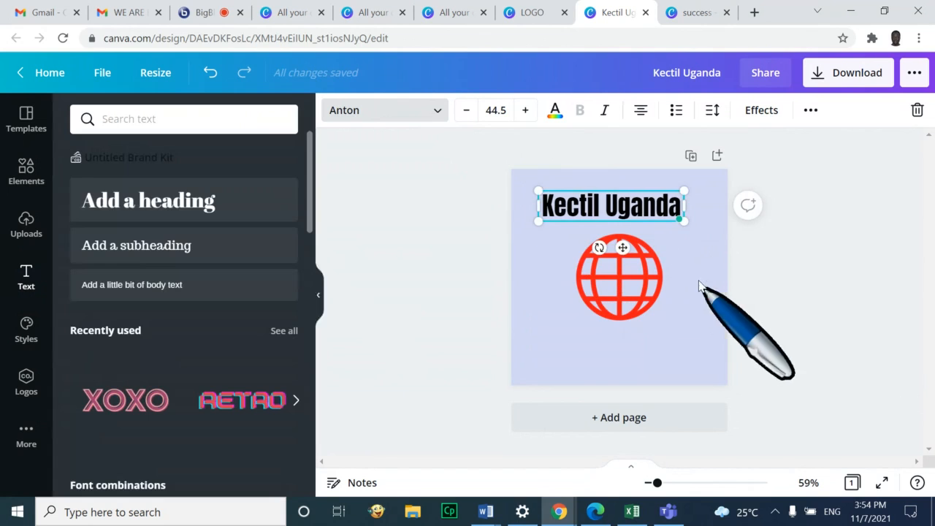
Centre the Kectil Uganda title near the top of the page above the globe
left_click(573, 228)
left_click(567, 206)
left_click_drag(573, 204, 590, 209)
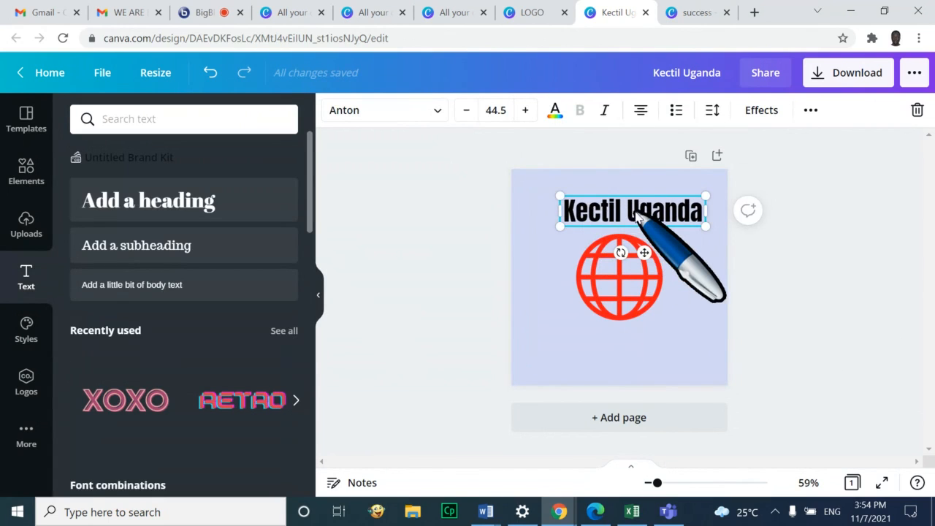
left_click_drag(647, 211, 633, 208)
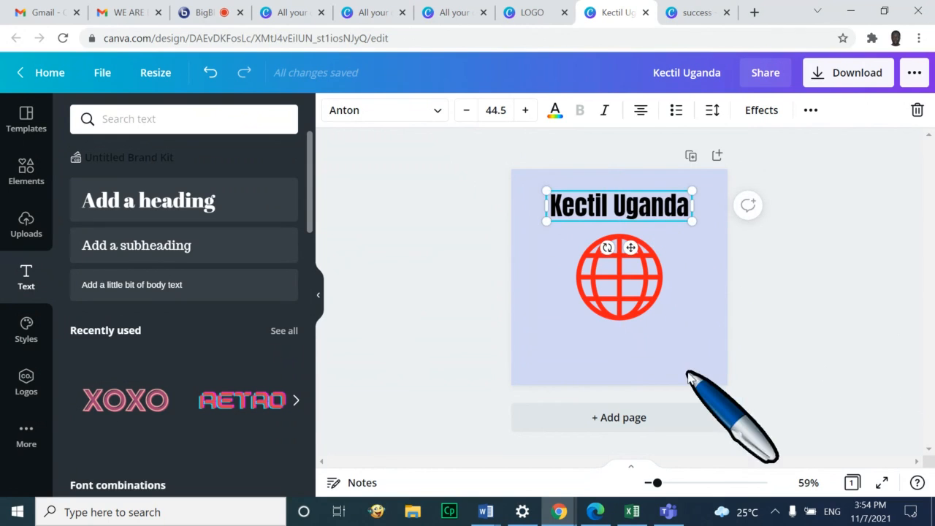
left_click(695, 336)
left_click(647, 293)
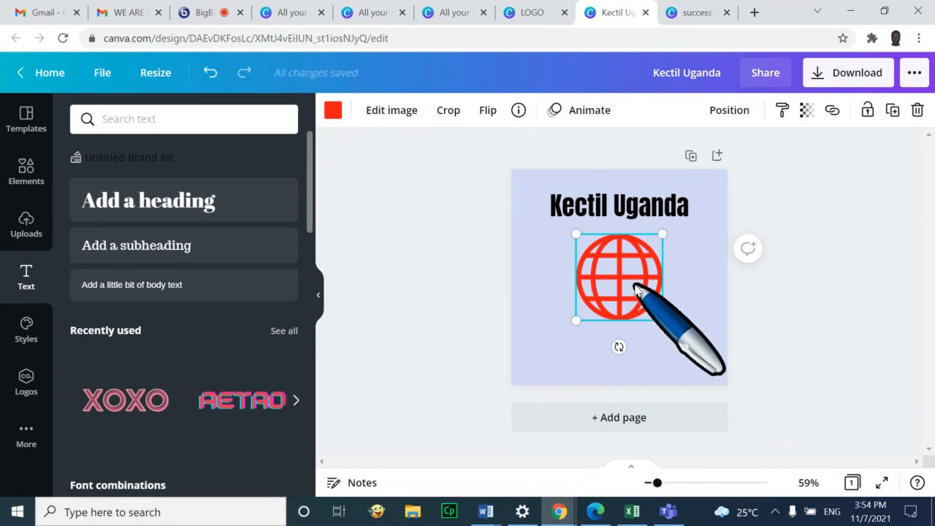
Nudge the red globe upward so it sits just beneath the Kectil Uganda heading
left_click_drag(635, 291, 634, 282)
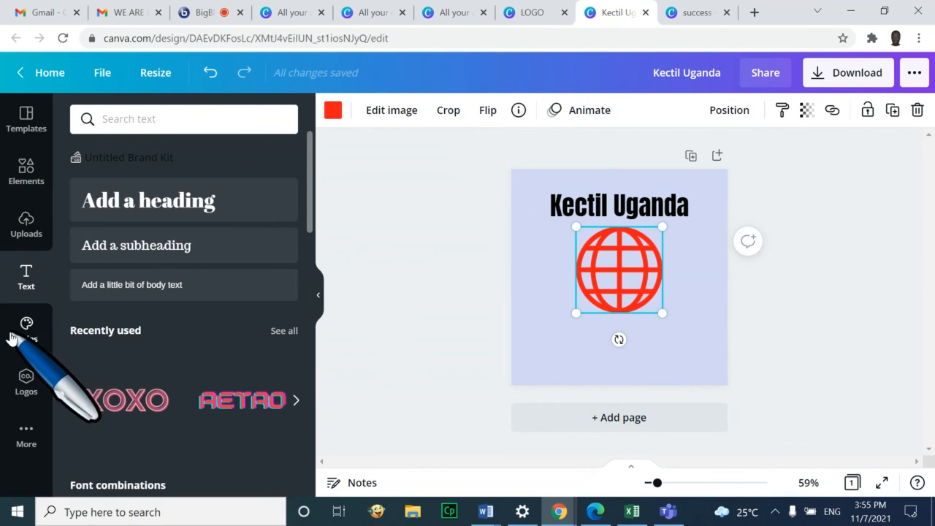
left_click(724, 329)
left_click_drag(592, 246, 609, 253)
left_click(696, 306)
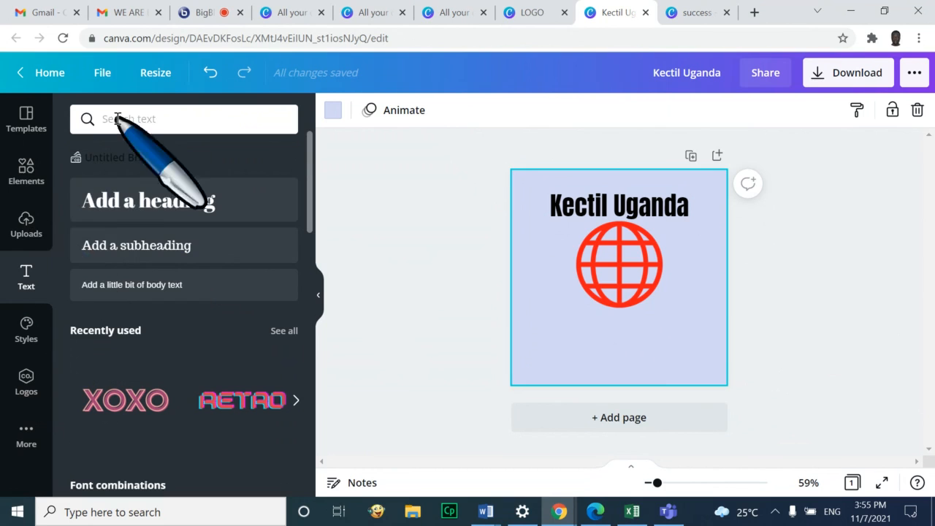
Search Elements for 'computer', add the teal laptop graphic and move it below the globe
left_click(27, 170)
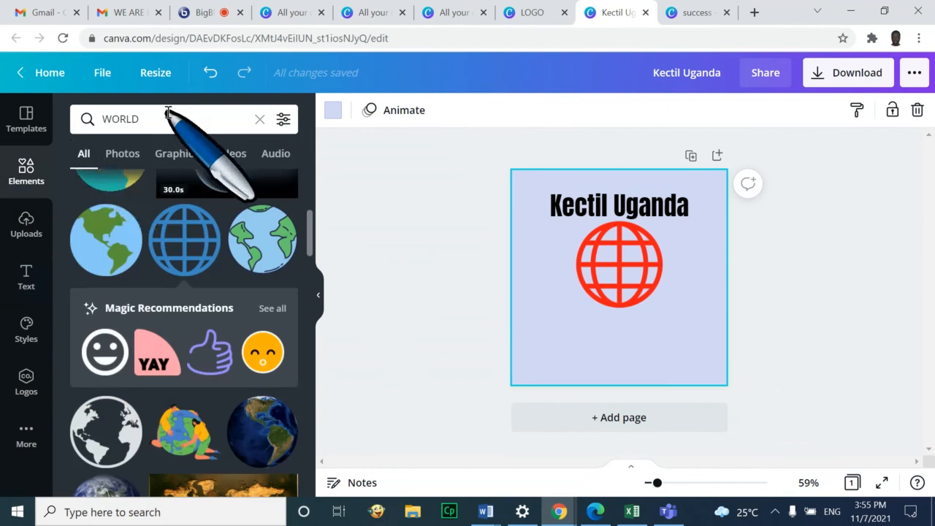
left_click(95, 119)
key("BackSpace")
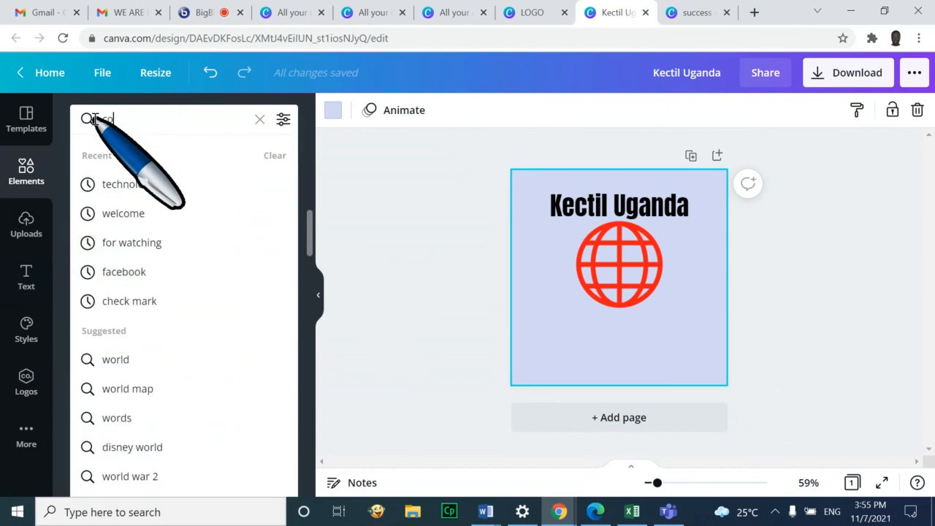
type("compute")
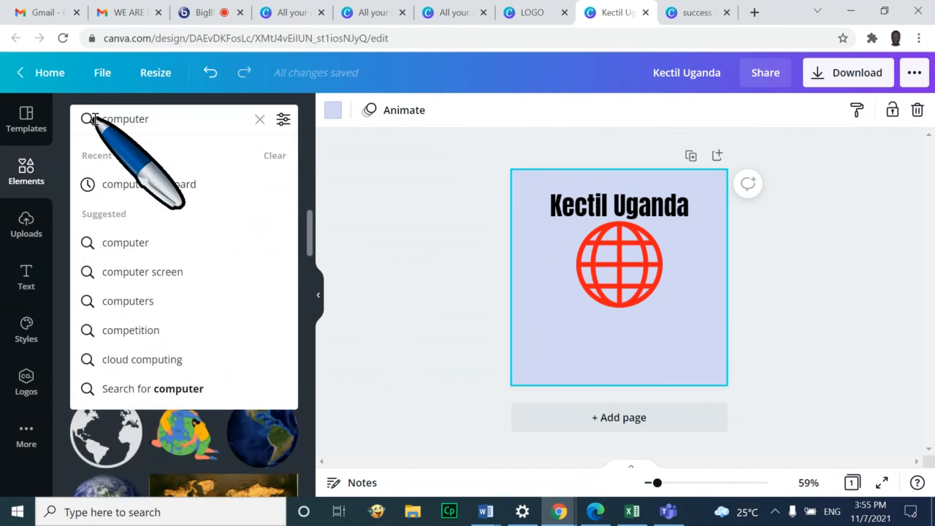
type("r")
key("Return")
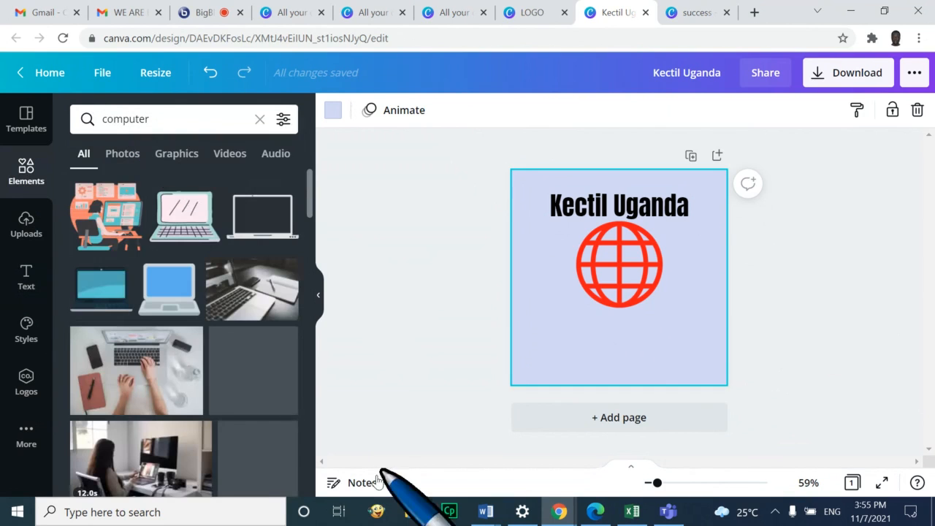
left_click(99, 289)
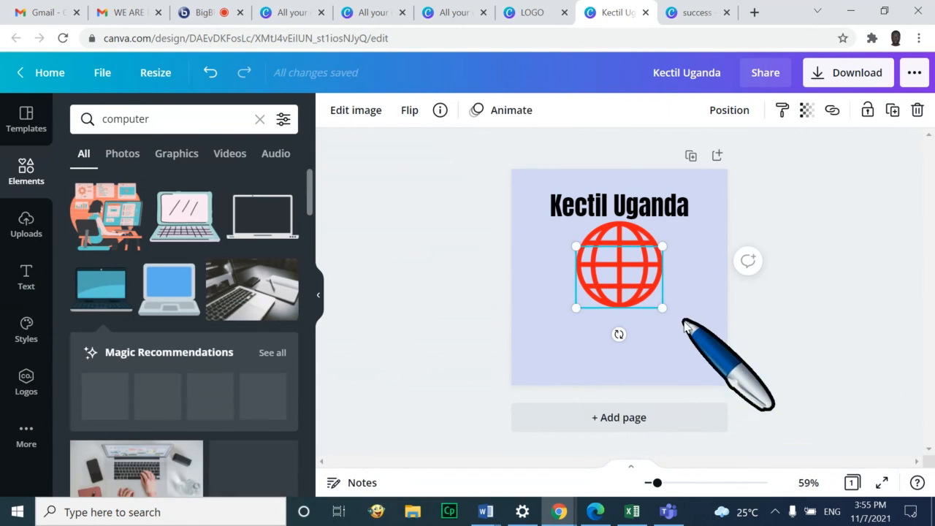
left_click(693, 358)
left_click_drag(641, 291, 629, 354)
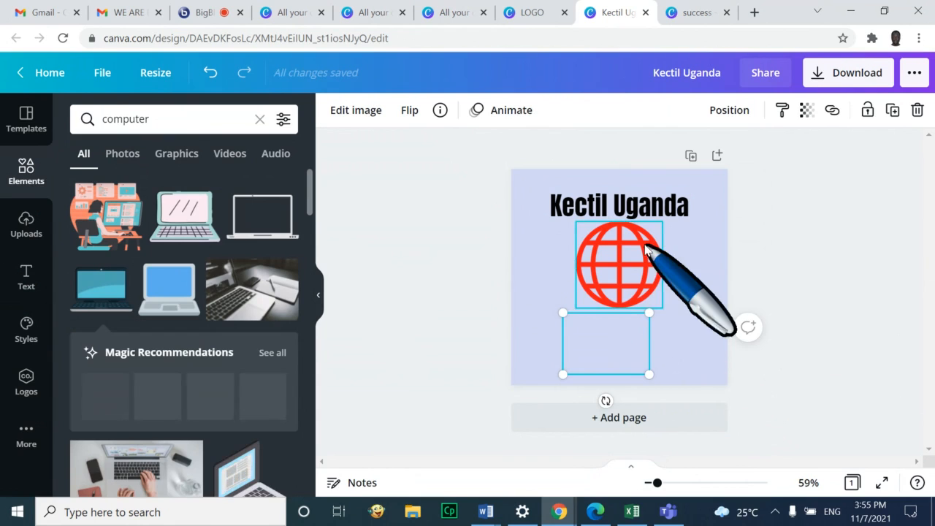
Shrink the red globe to about 128 high and move it above the box
left_click(637, 266)
left_click(597, 361)
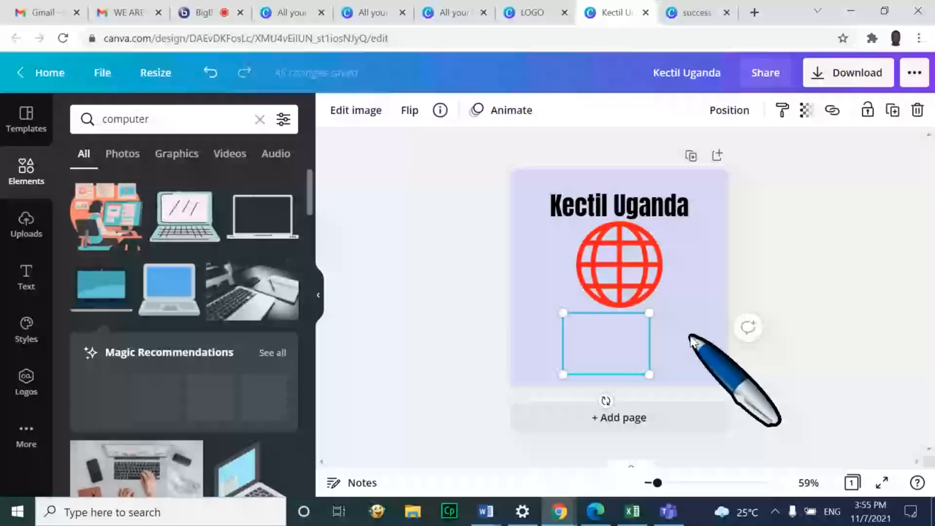
key("ctrl+z")
key("ctrl+y")
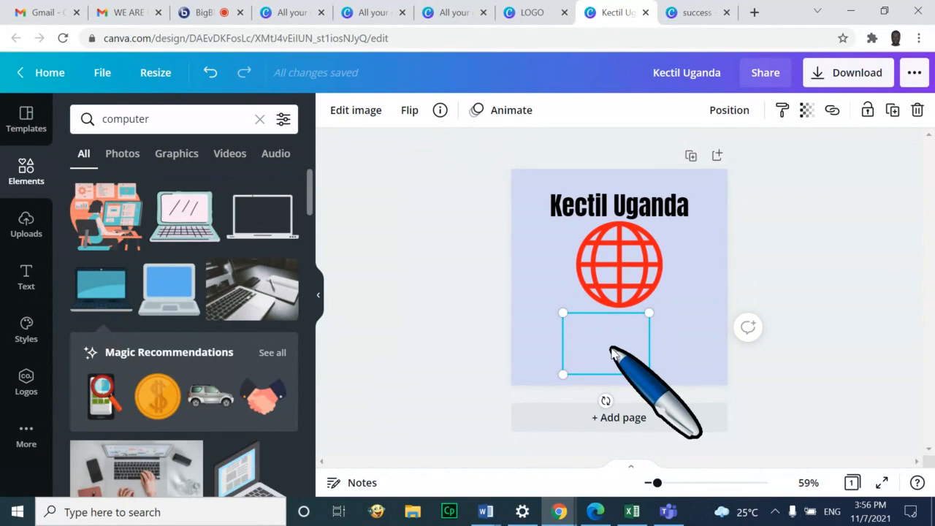
left_click(627, 251)
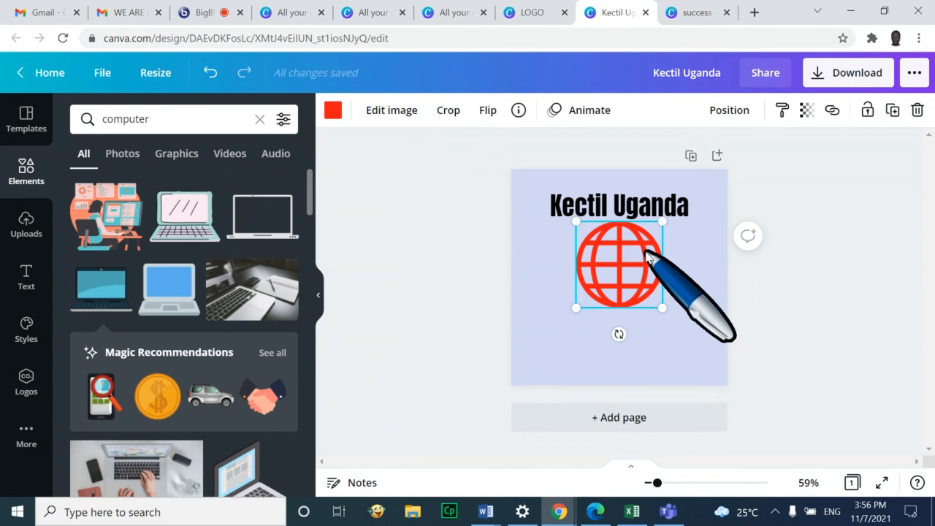
left_click_drag(656, 229, 632, 253)
left_click_drag(604, 334, 625, 306)
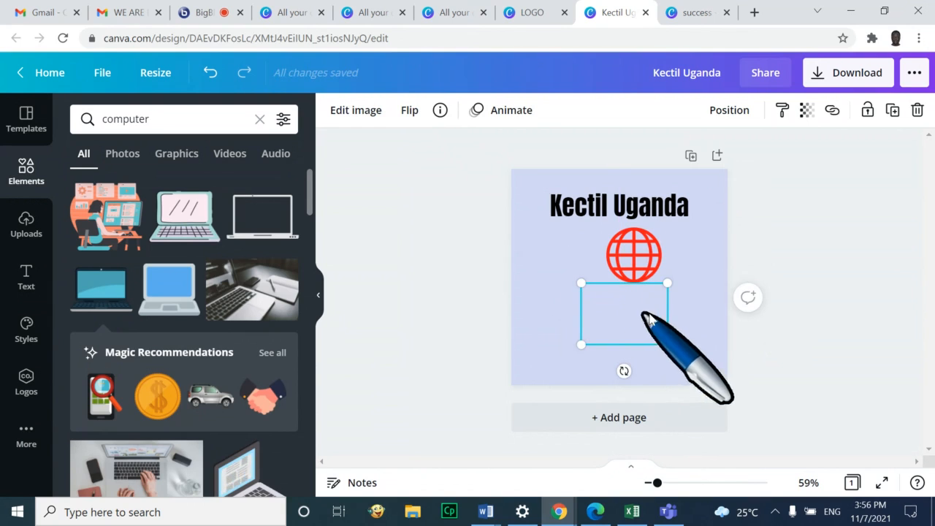
Centre the globe over the box and add the laptop graphic again, moved to the left
left_click(698, 326)
left_click(621, 315)
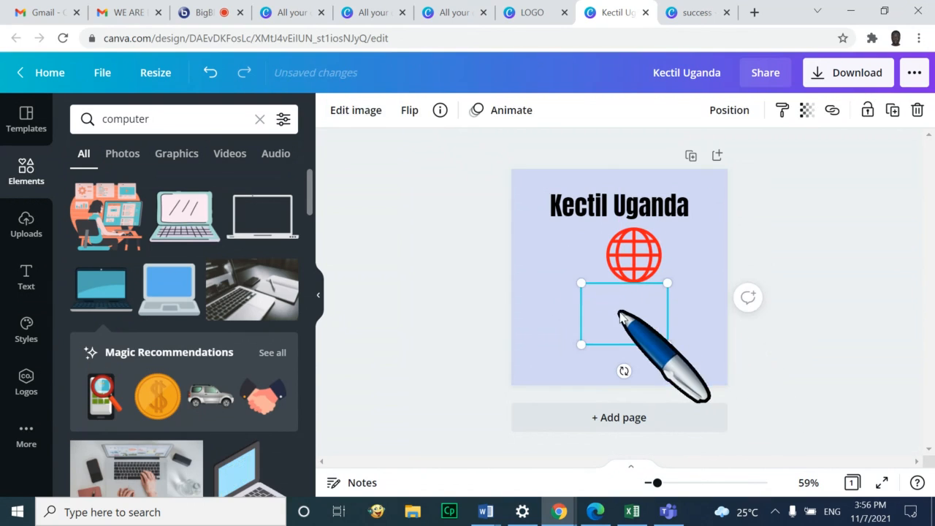
left_click(702, 319)
left_click(637, 316)
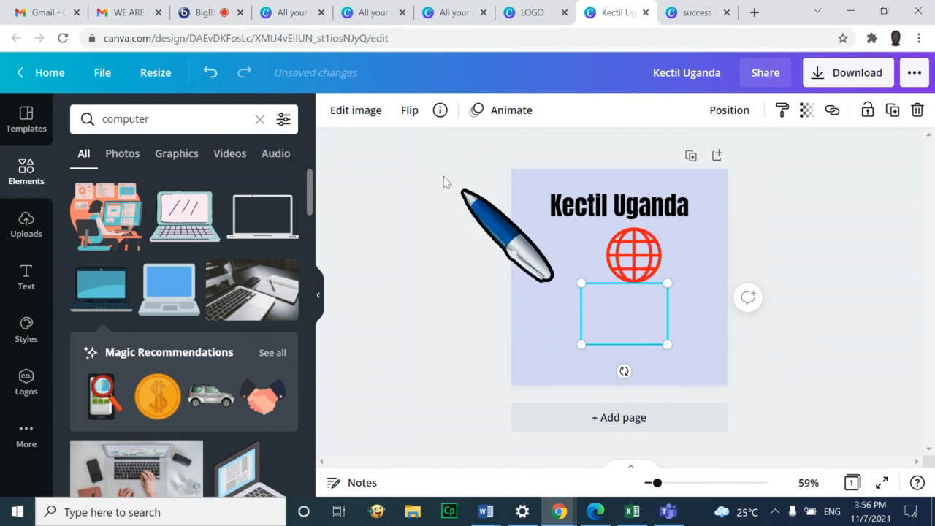
left_click(706, 313)
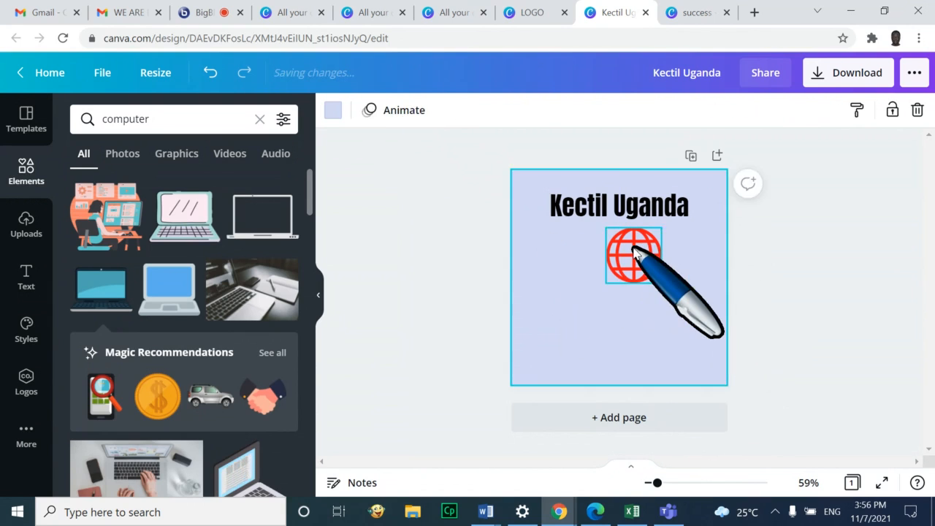
left_click(633, 252)
left_click_drag(633, 252, 624, 252)
left_click(647, 334)
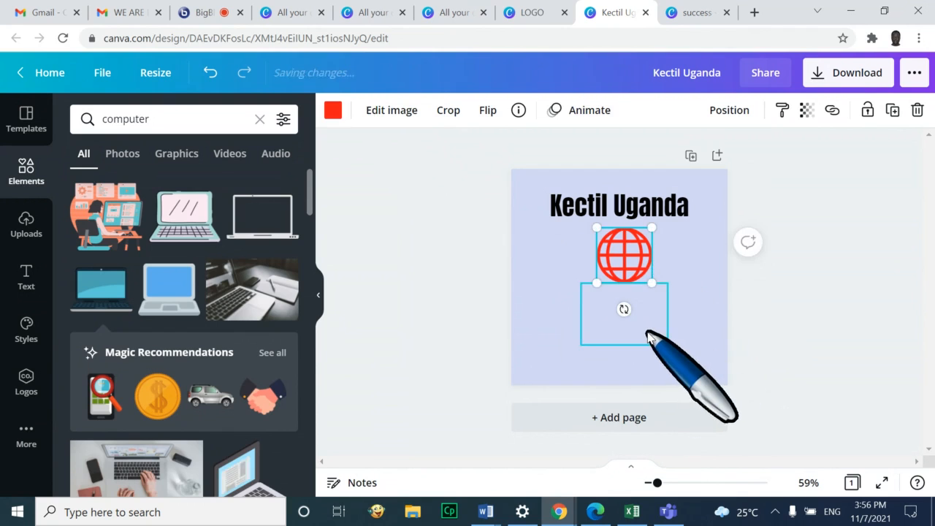
left_click(264, 217)
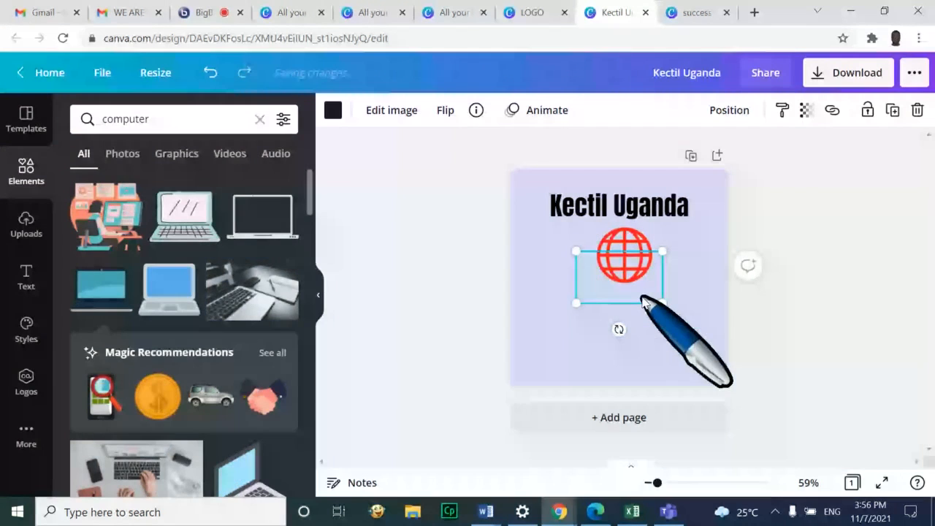
left_click_drag(643, 299, 530, 263)
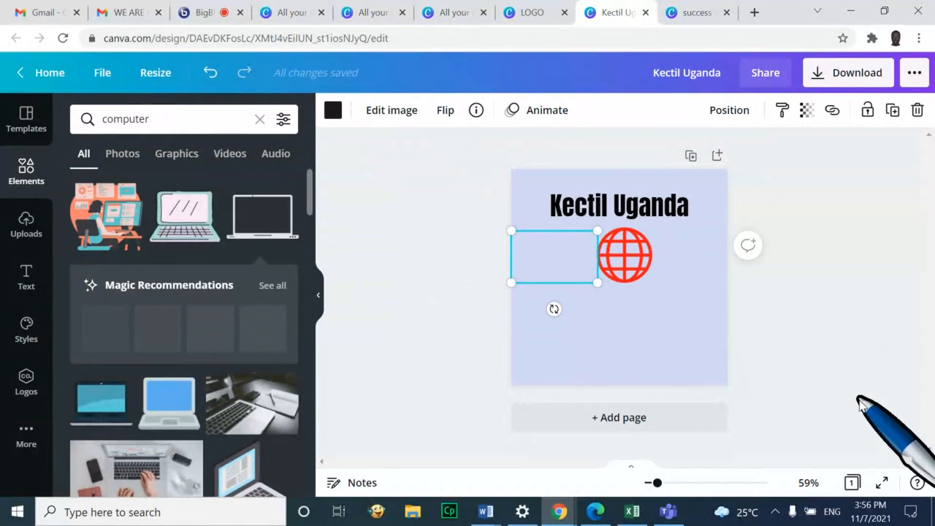
Check the BigBlueButton class tab, then return to the Kectil Uganda design
left_click(775, 512)
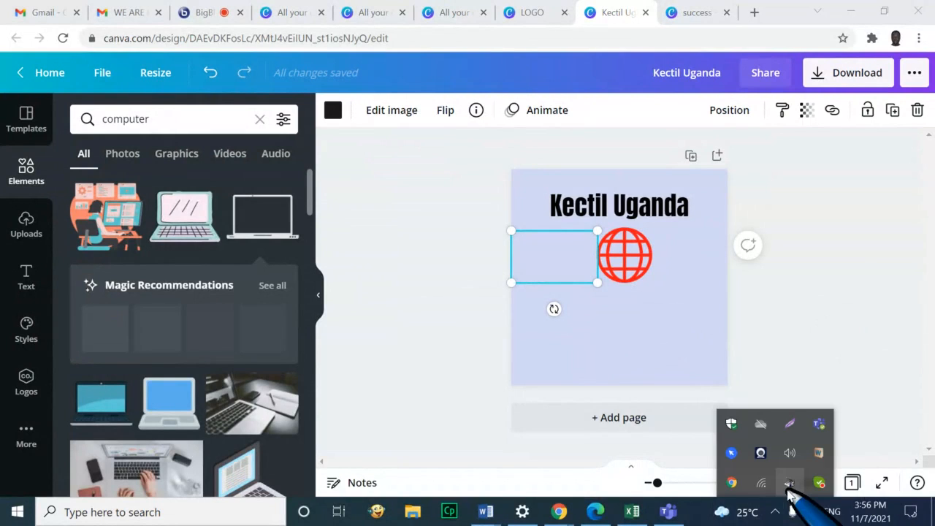
left_click(711, 299)
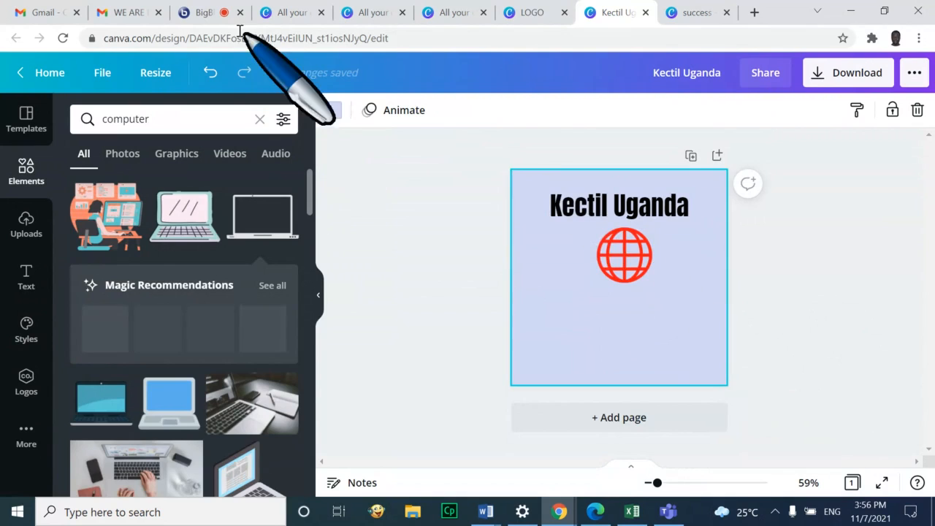
left_click(204, 14)
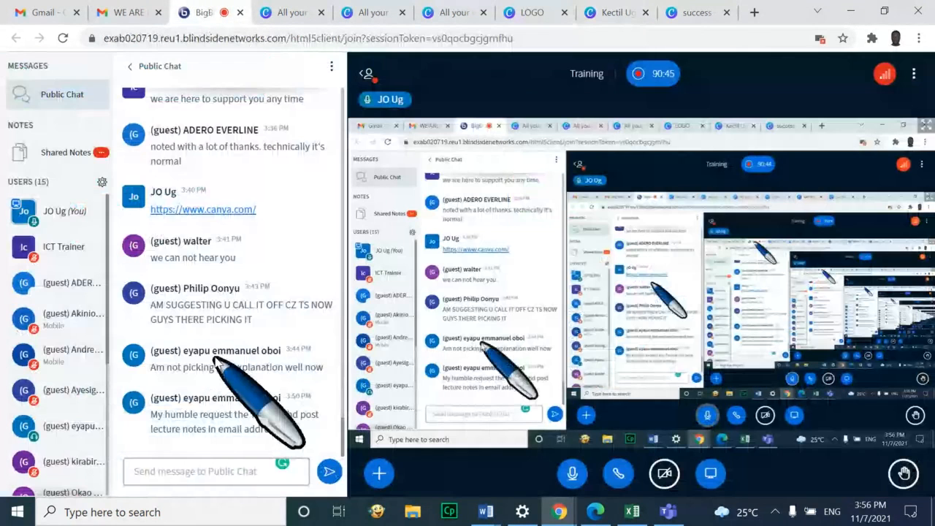
left_click(616, 12)
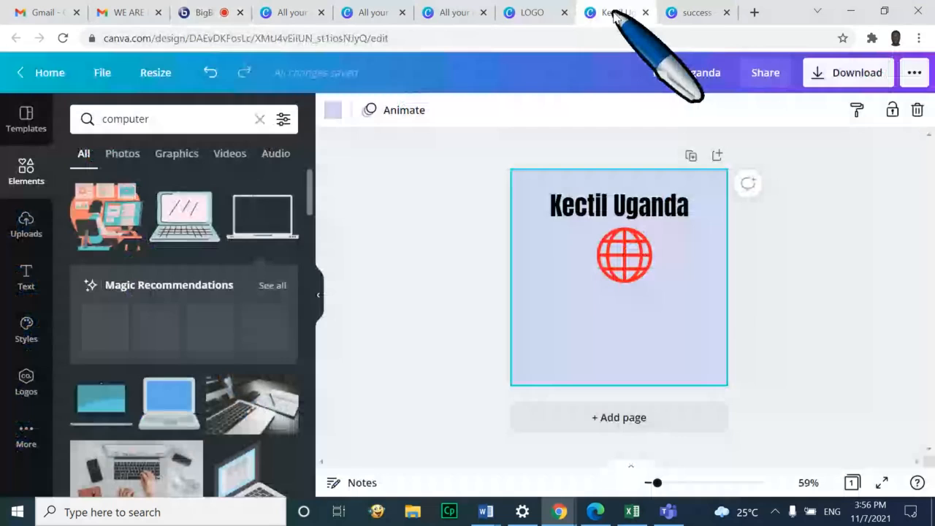
Nudge the globe slightly right and delete the teal laptop
left_click(633, 268)
left_click(645, 339)
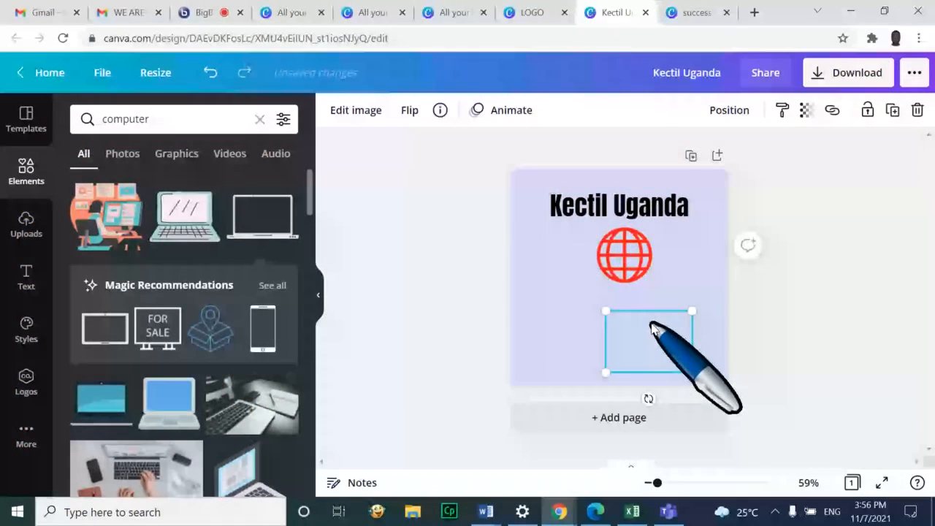
left_click(550, 262)
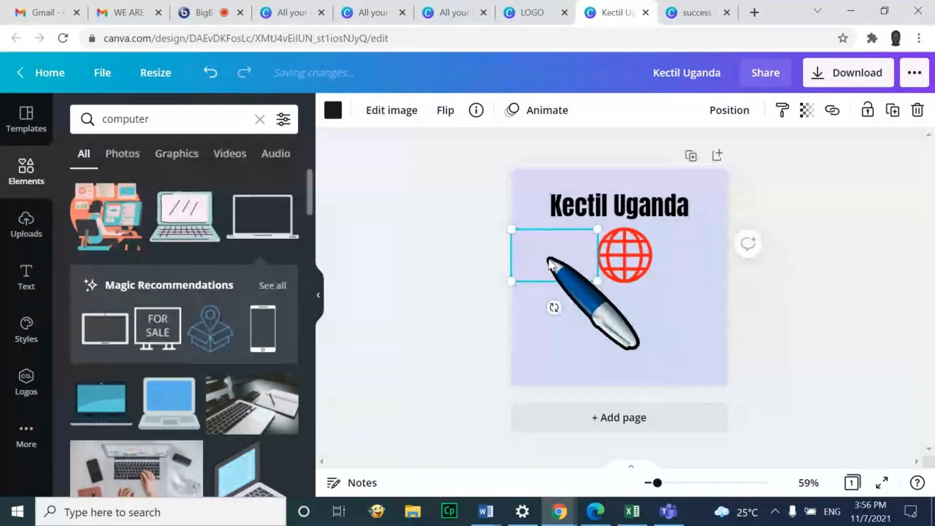
left_click(648, 338)
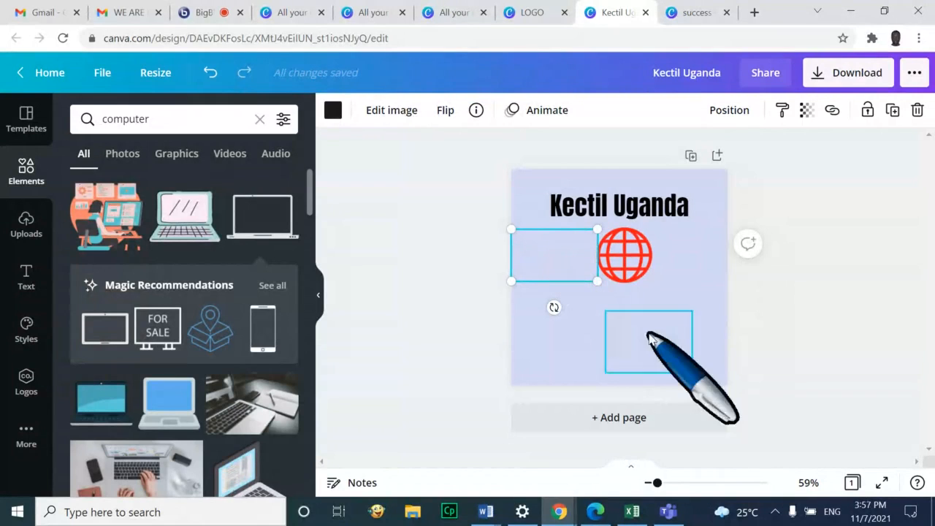
mouse_move(625, 251)
left_mouse_down()
mouse_move(656, 240)
mouse_move(638, 255)
left_mouse_up()
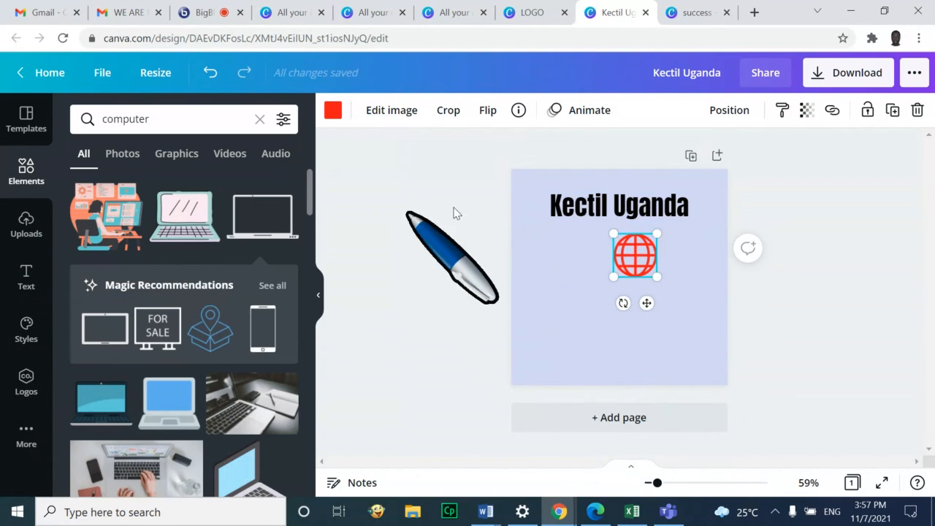
left_click(624, 208)
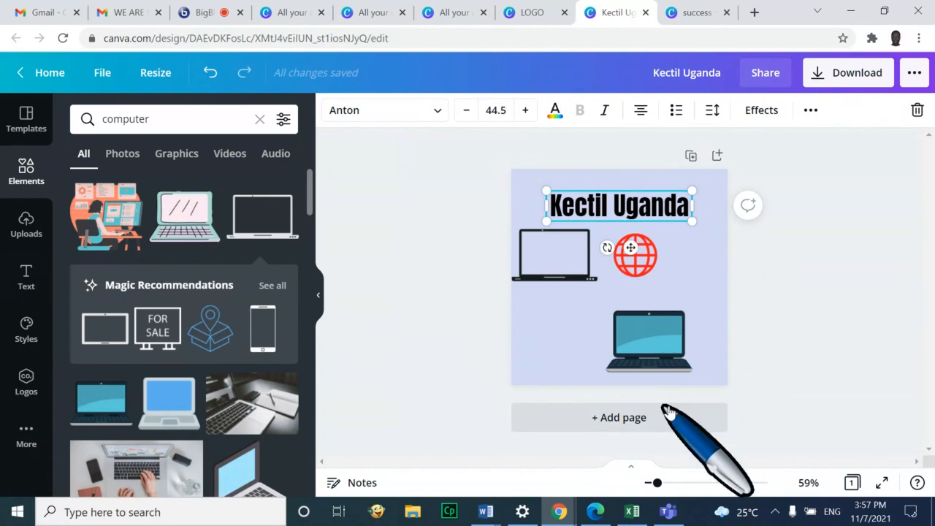
left_click(656, 340)
key("Delete")
Place the outline laptop under the title and fit a smaller globe inside its screen
left_click(562, 255)
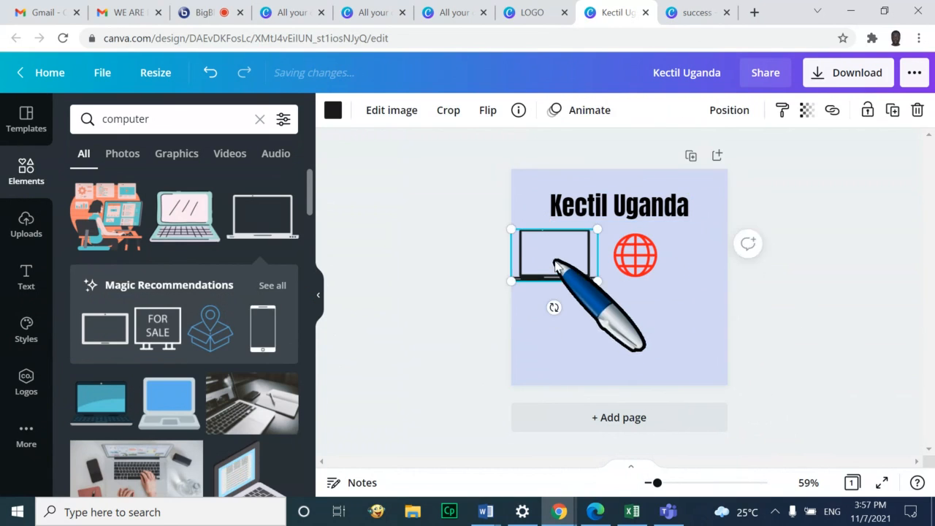
left_click_drag(578, 271, 678, 347)
left_click(637, 241)
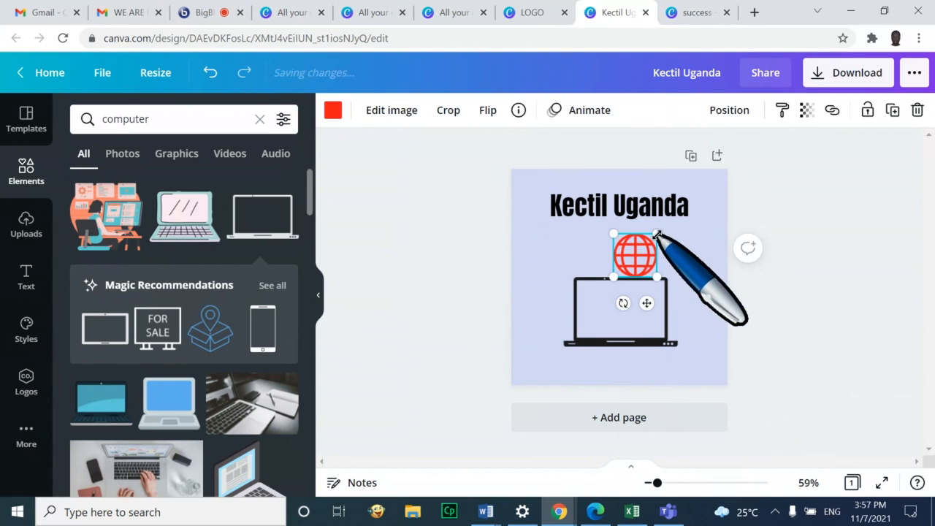
left_click_drag(657, 234, 633, 291)
left_click(690, 290)
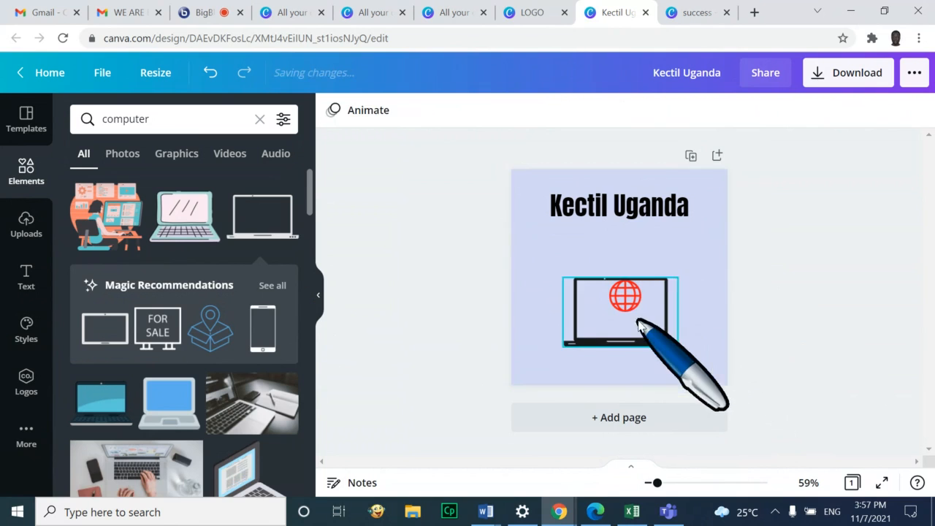
left_click_drag(636, 324, 642, 269)
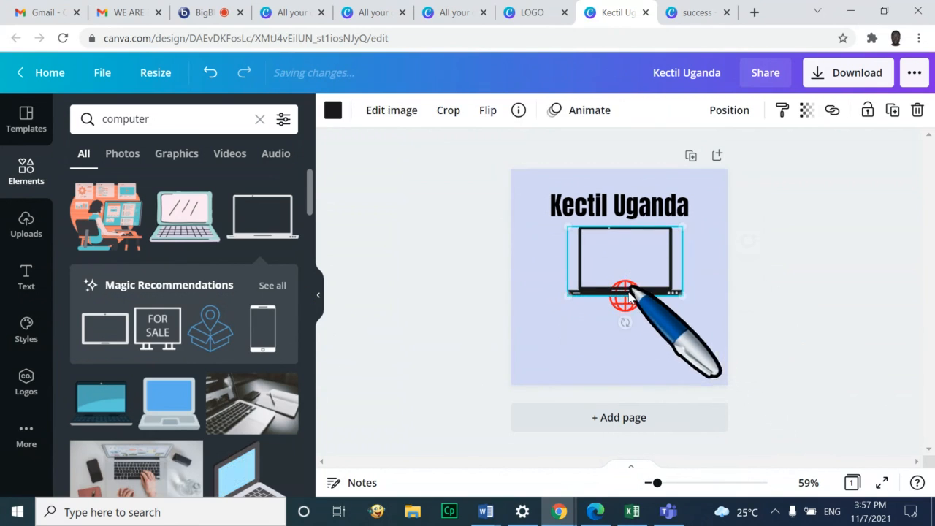
left_click(633, 307)
left_click_drag(633, 308, 627, 256)
left_click(713, 271)
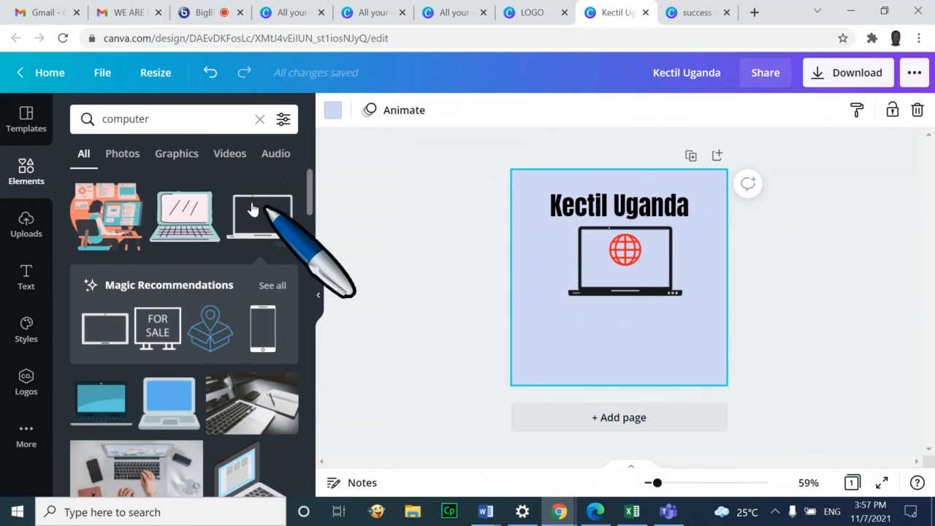
Search Elements for 'google' and place the Google wordmark on the laptop screen below the globe
left_click(187, 125)
left_click_drag(186, 122, 68, 123)
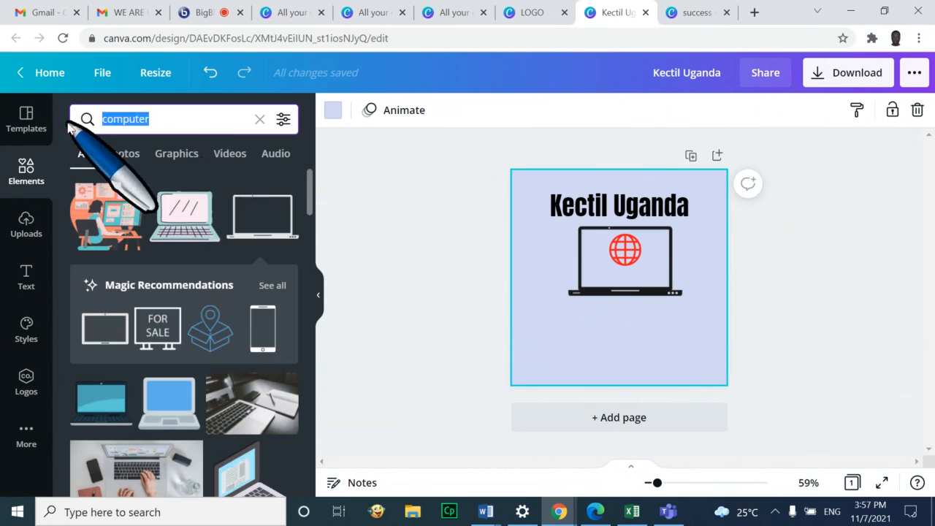
type("google")
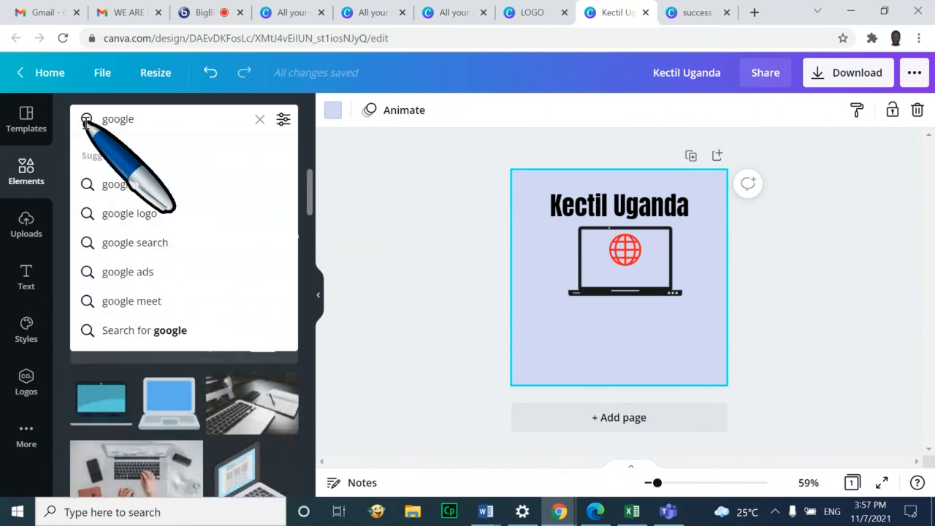
left_click(86, 119)
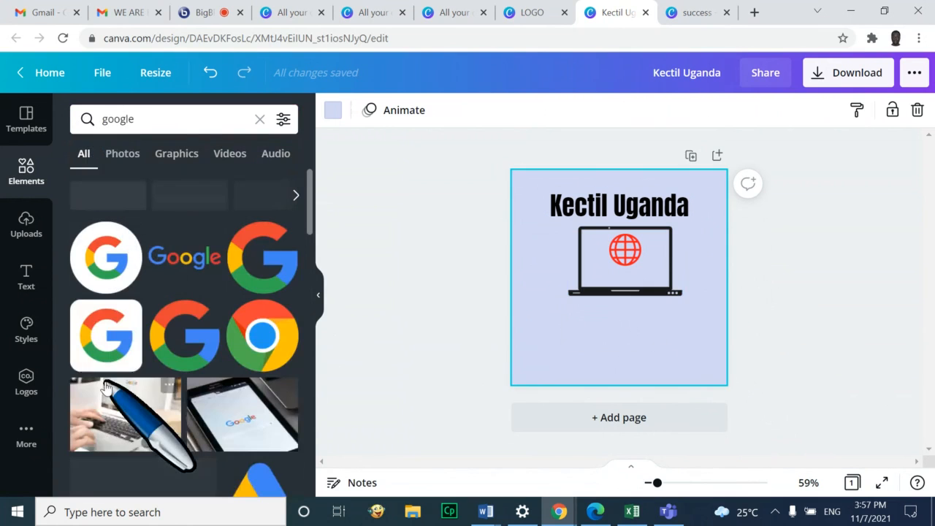
left_click(182, 265)
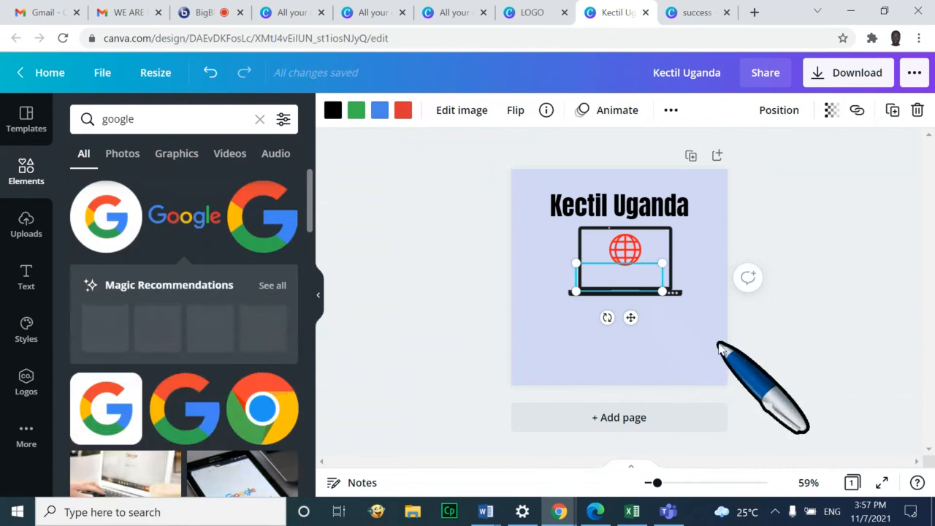
mouse_move(641, 274)
left_mouse_down()
mouse_move(647, 267)
mouse_move(649, 275)
mouse_move(630, 277)
left_mouse_up()
left_click(664, 341)
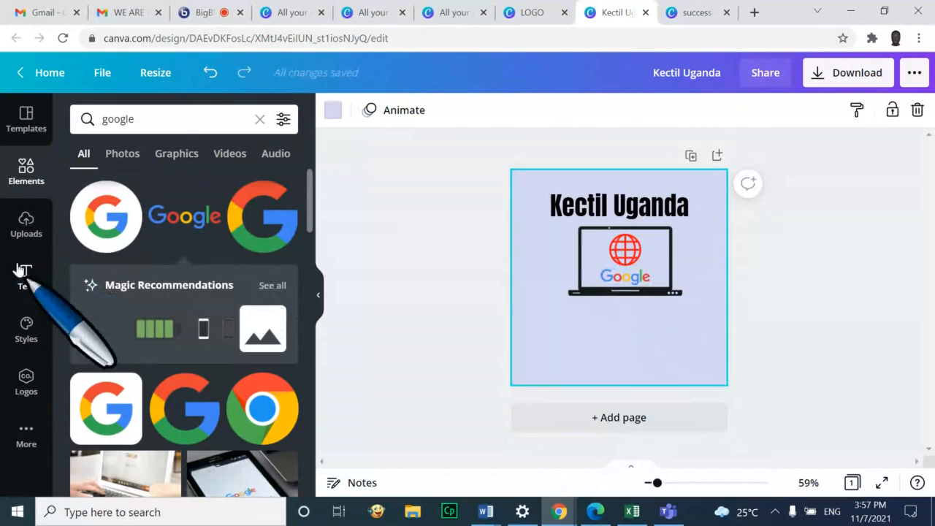
left_click(261, 119)
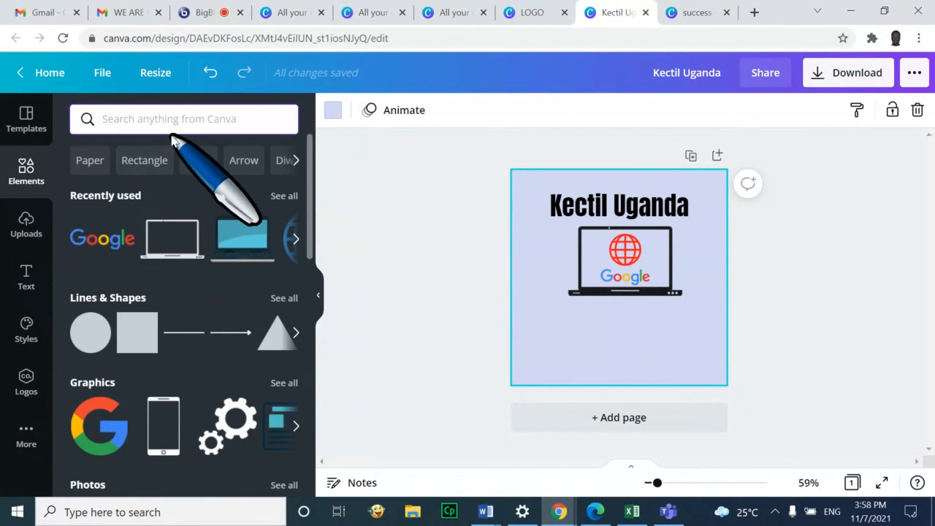
Browse the 'frames' results, then search Elements for 'shape' to list circles, squares, triangles, hexagons
type("frames")
key("Return")
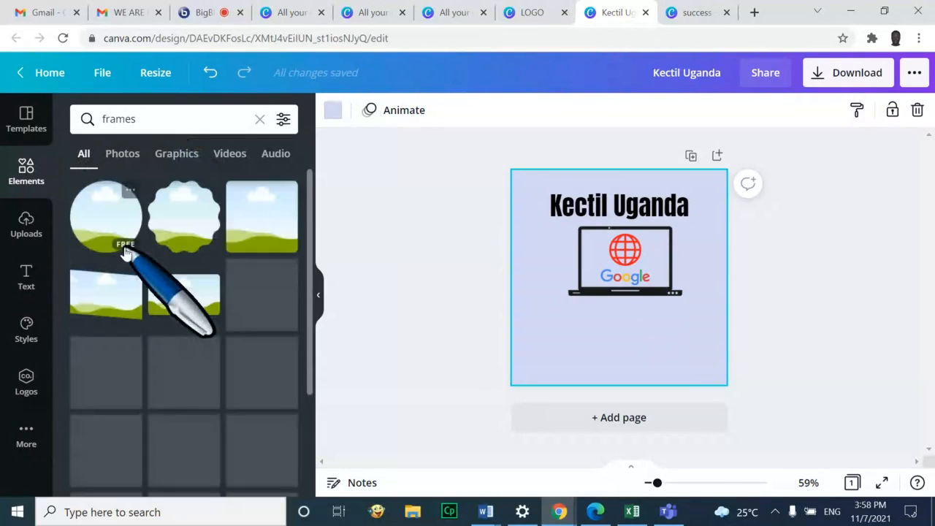
scroll(168, 374, "down", 1)
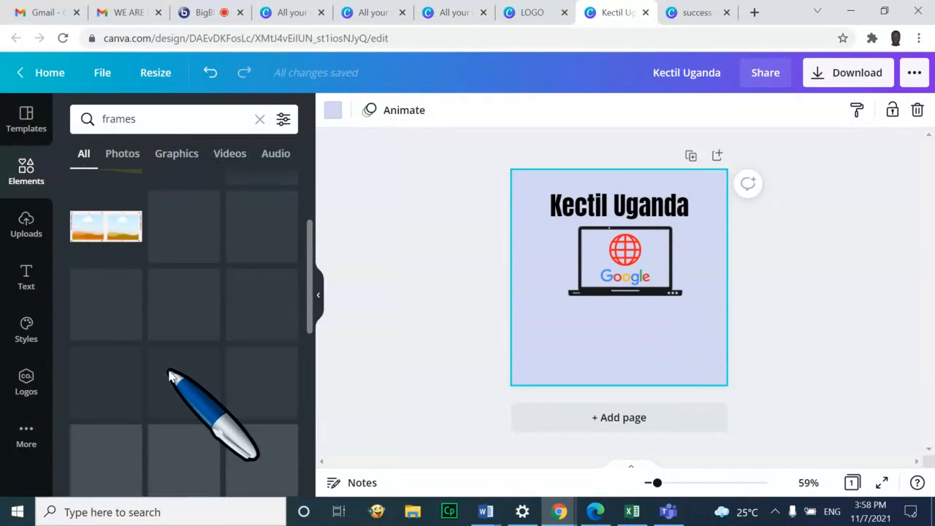
scroll(169, 374, "up", 1)
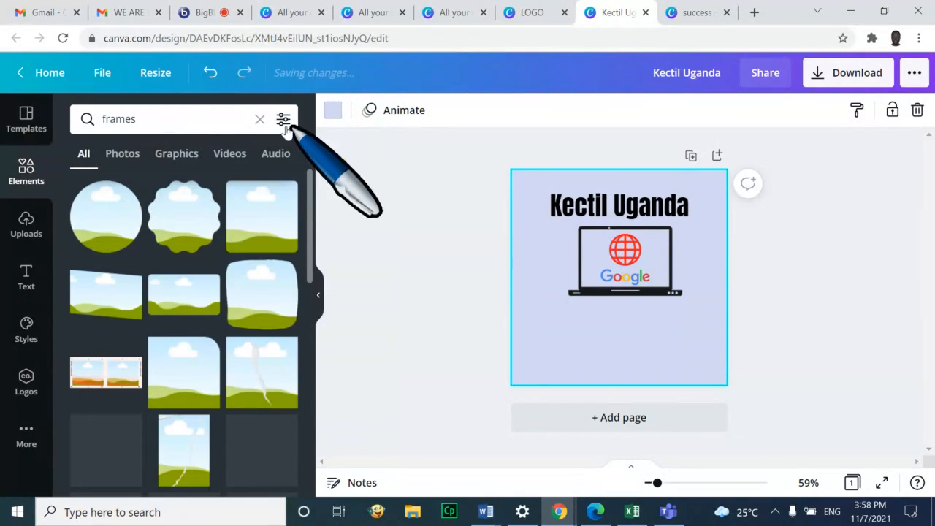
left_click(260, 119)
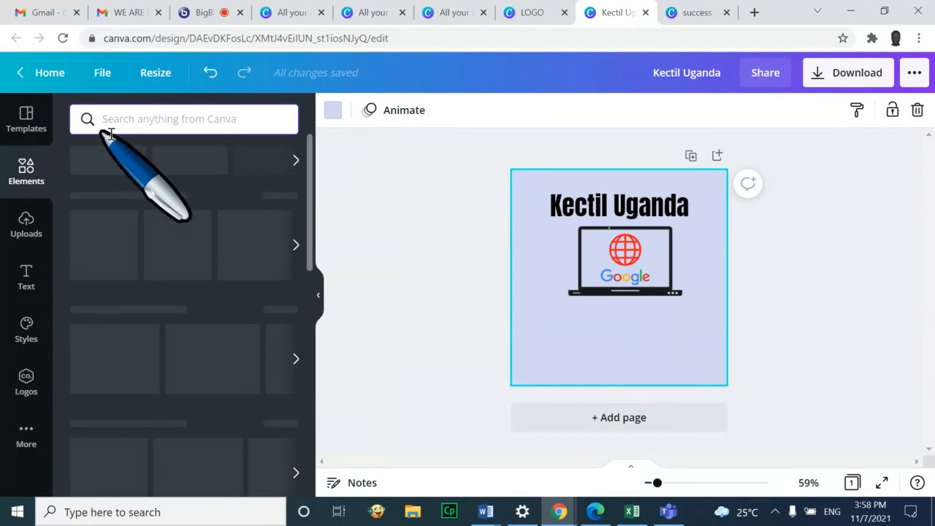
type("shape")
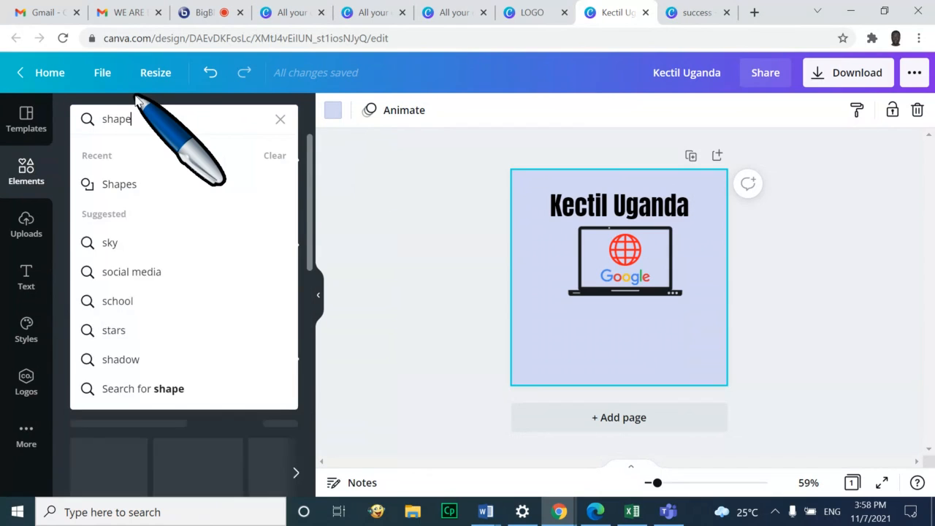
key("Return")
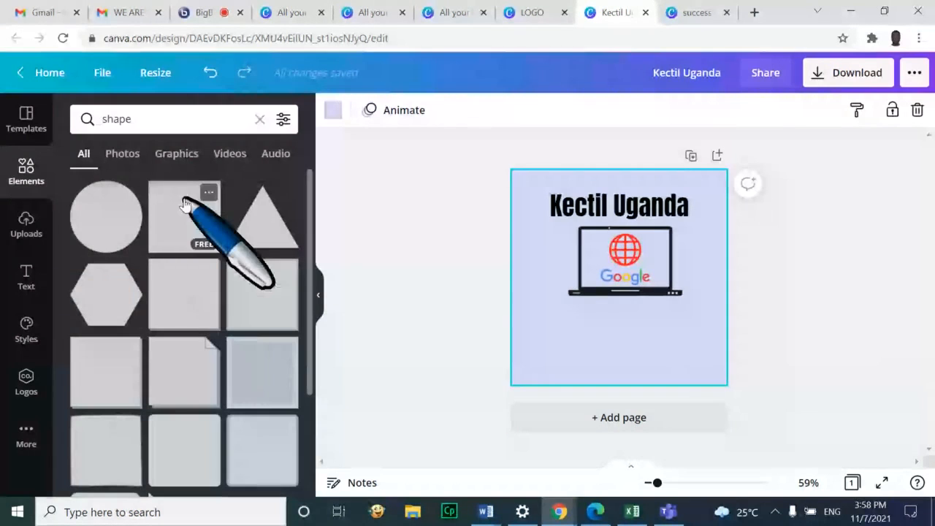
Add a square, flatten it into a thin bar and colour it grey
left_click(185, 204)
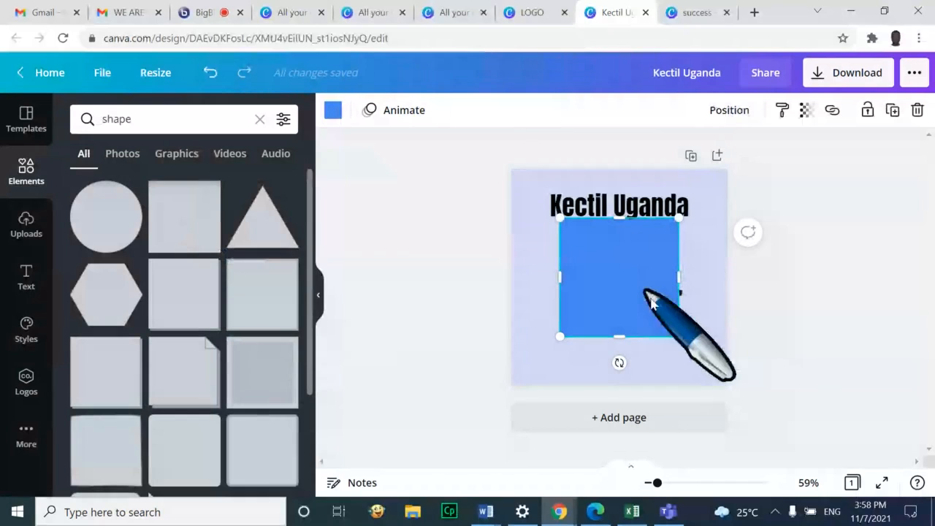
left_click(753, 324)
left_click(642, 277)
left_click_drag(643, 280, 612, 319)
left_click_drag(590, 257, 593, 356)
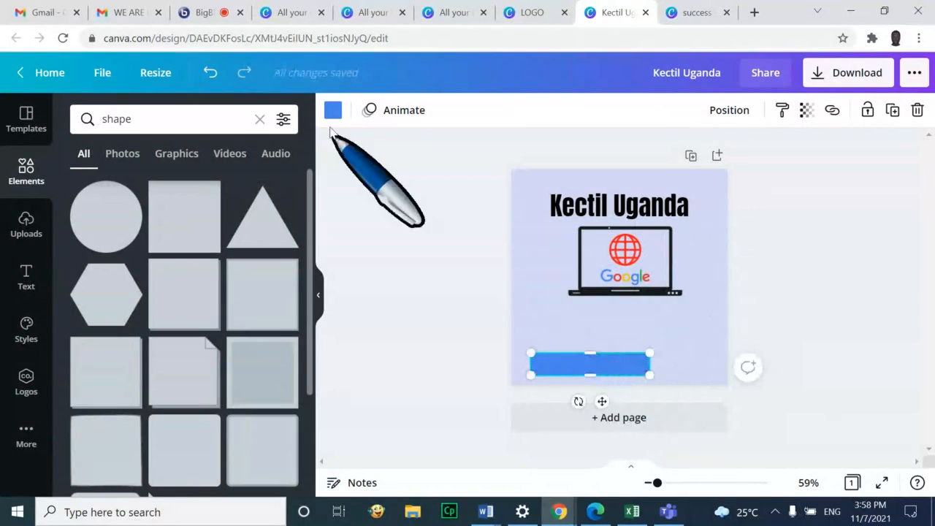
left_click(332, 110)
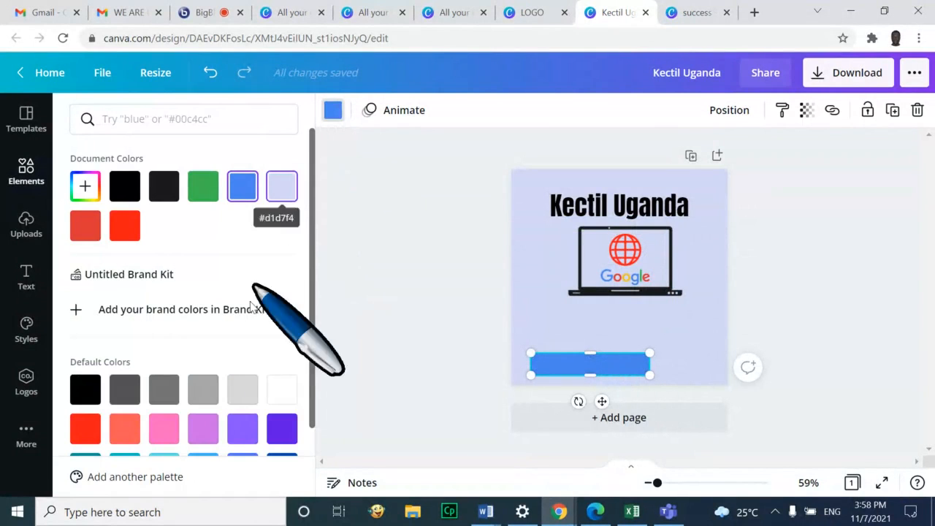
left_click(206, 398)
left_click(789, 330)
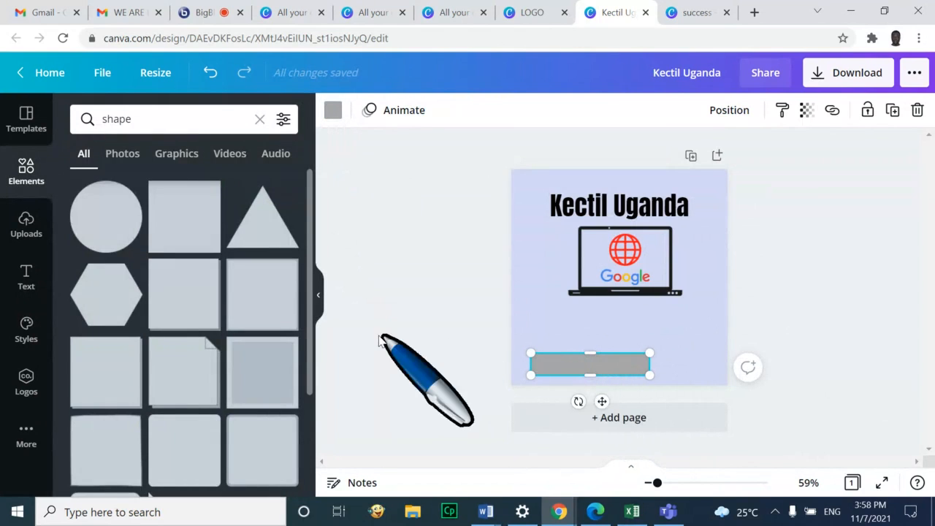
scroll(196, 402, "down", 1)
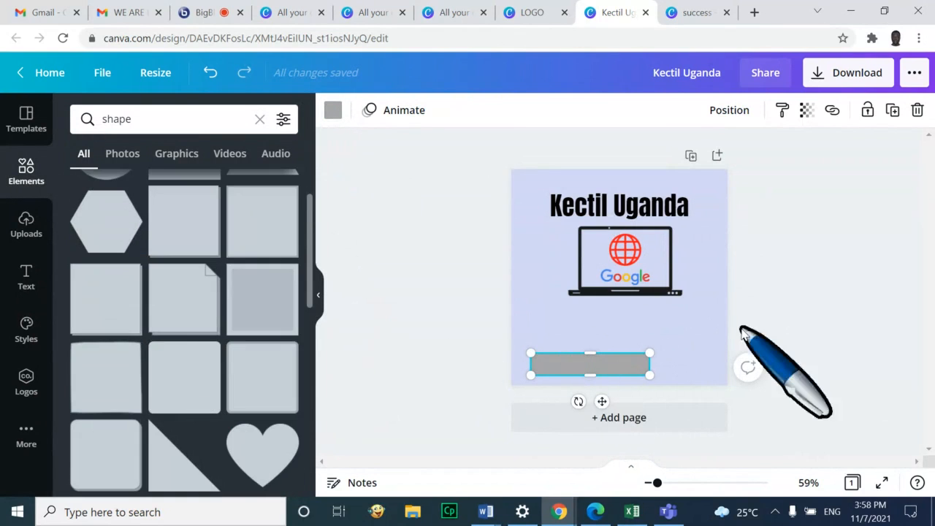
left_click_drag(592, 368, 651, 329)
Move the Google wordmark aside and slide the grey bar onto the laptop screen
left_click(640, 283)
left_click_drag(640, 284, 546, 286)
left_click(680, 328)
left_click(625, 258)
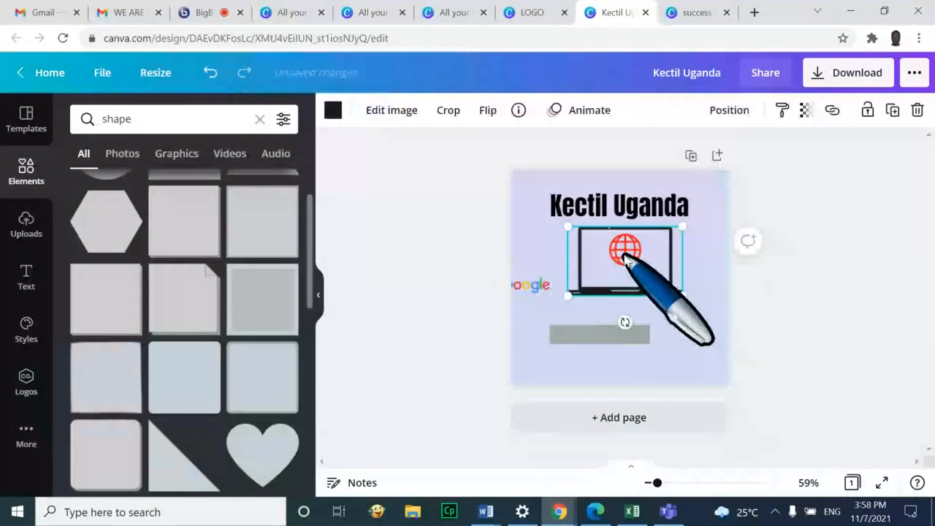
left_click(692, 270)
left_click(625, 254)
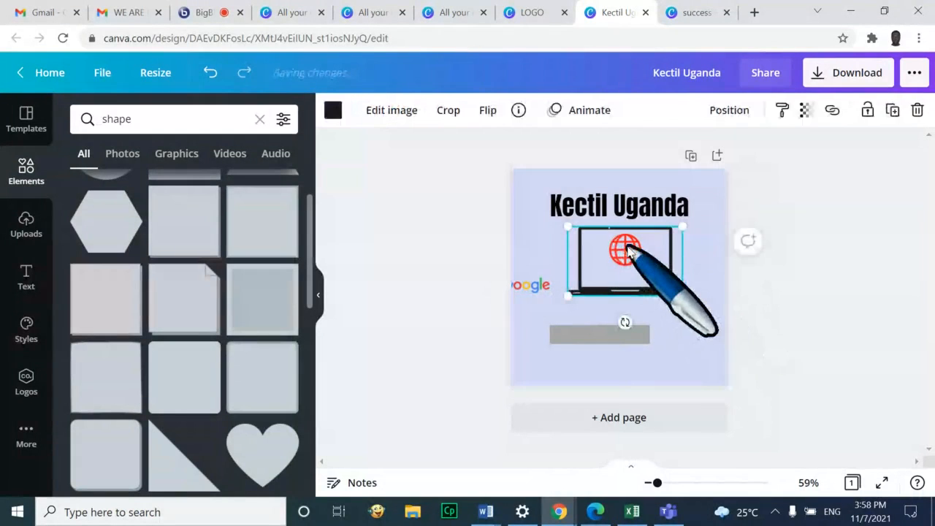
left_click(623, 337)
left_click_drag(623, 337, 627, 279)
Rearrange the Google wordmark and grey bar, settling the bar across the lower laptop screen
left_click(653, 366)
left_click(538, 290)
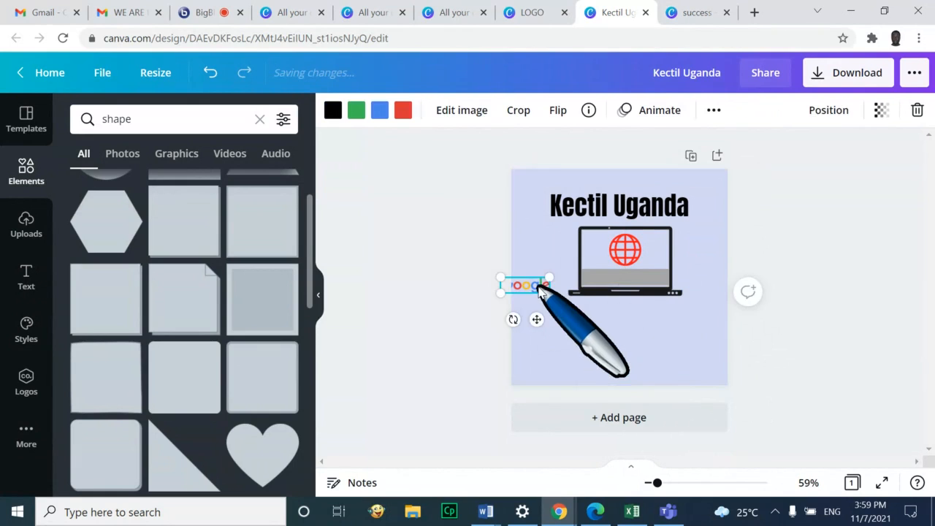
left_click_drag(539, 290, 569, 346)
left_click(633, 281)
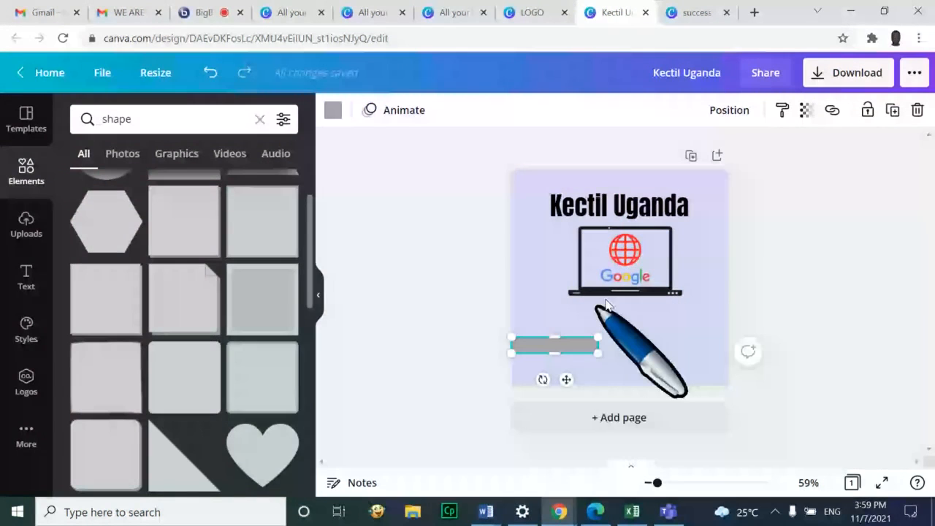
left_click_drag(625, 276, 632, 354)
left_click(550, 351)
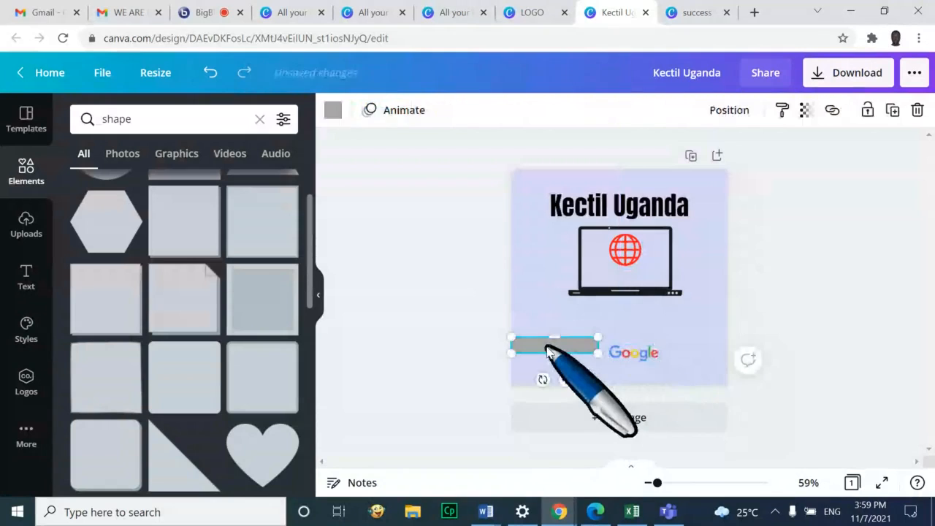
left_click_drag(548, 348, 618, 282)
left_click(642, 355)
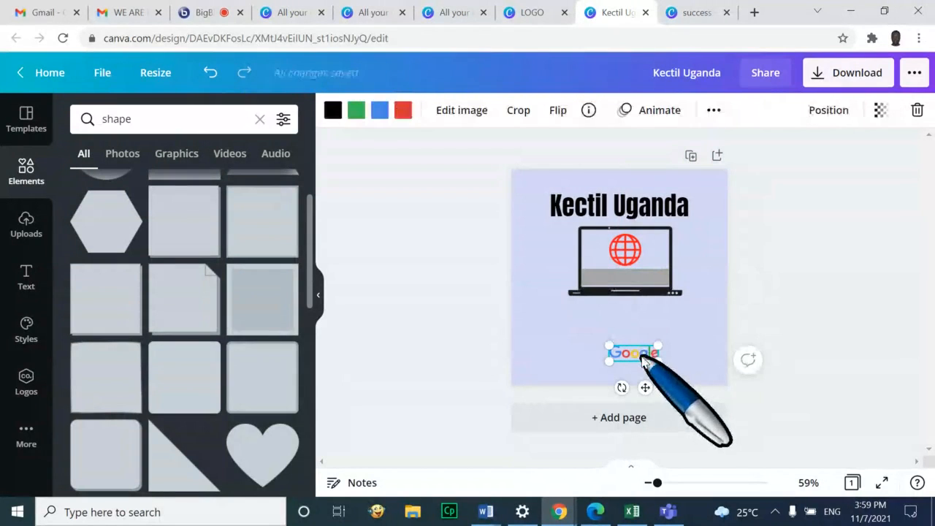
left_click_drag(642, 358, 638, 283)
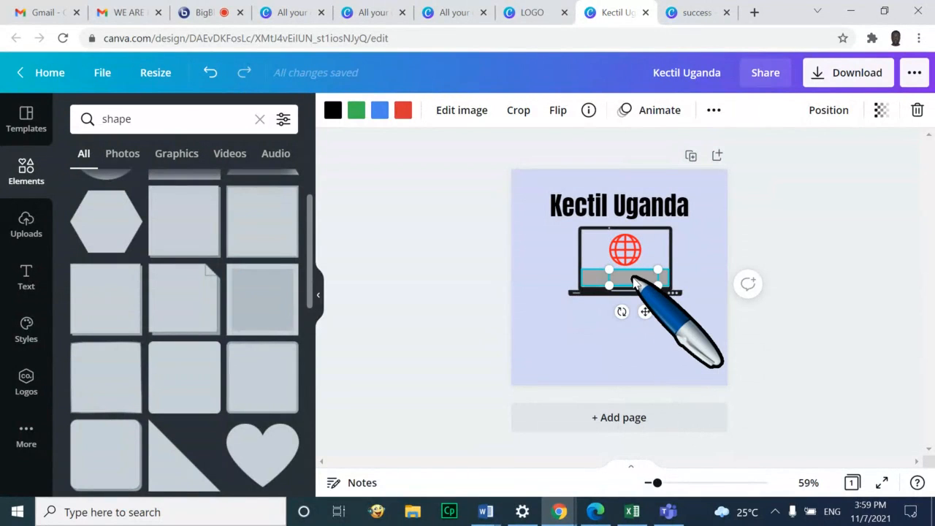
left_click(635, 284)
Send the grey bar behind the laptop
left_click(648, 331)
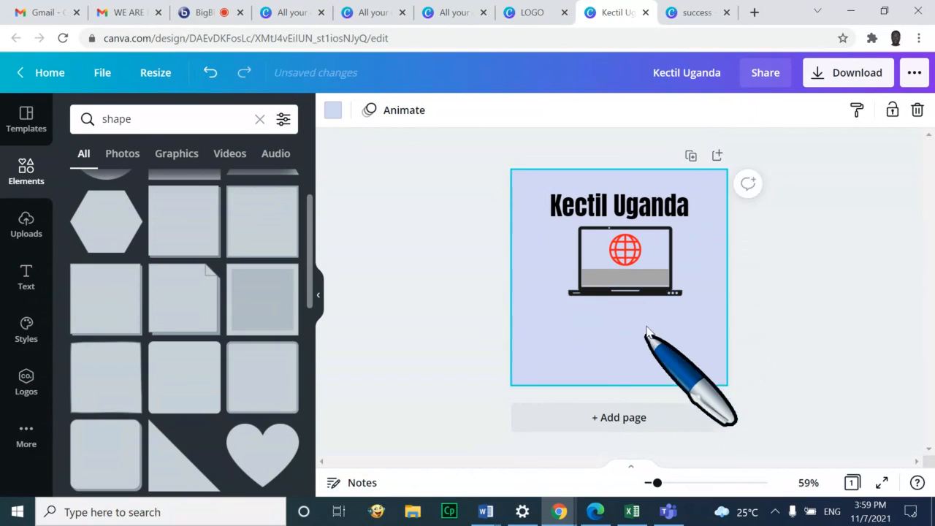
left_click(631, 284)
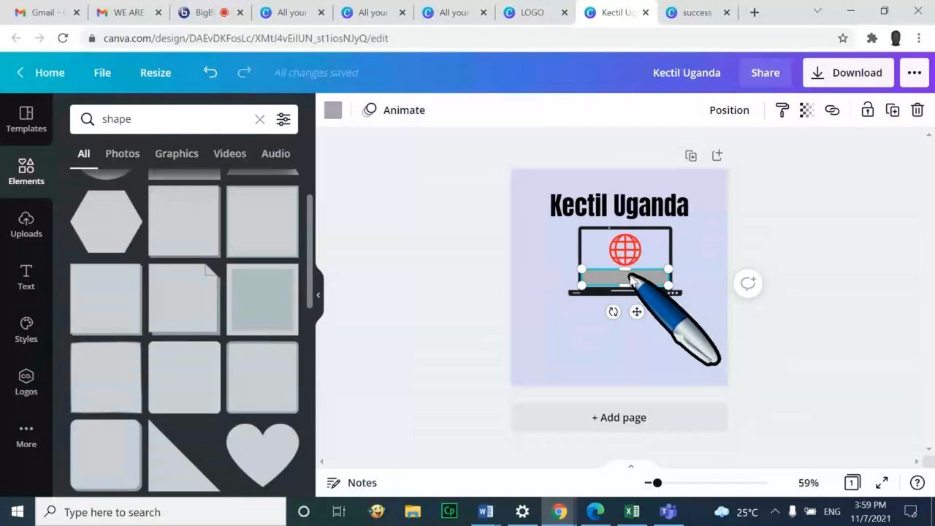
right_click(631, 283)
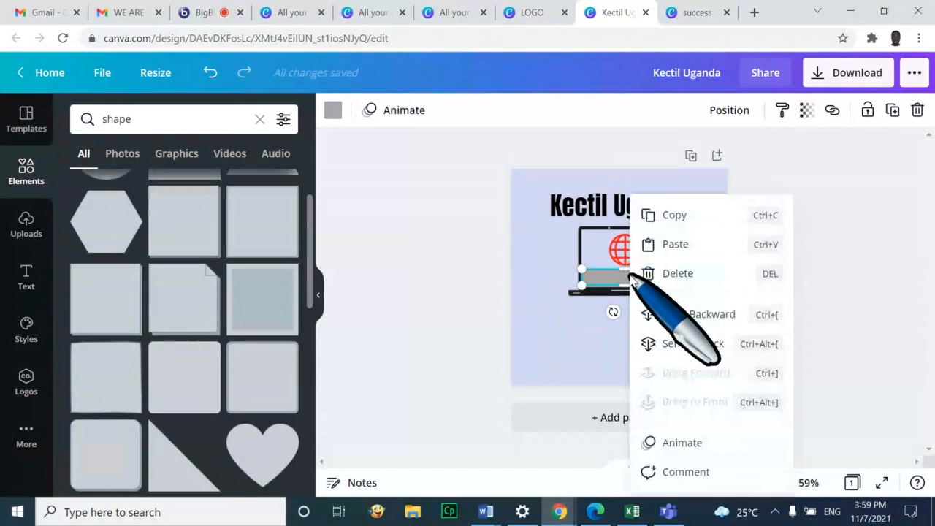
left_click(690, 343)
left_click(671, 365)
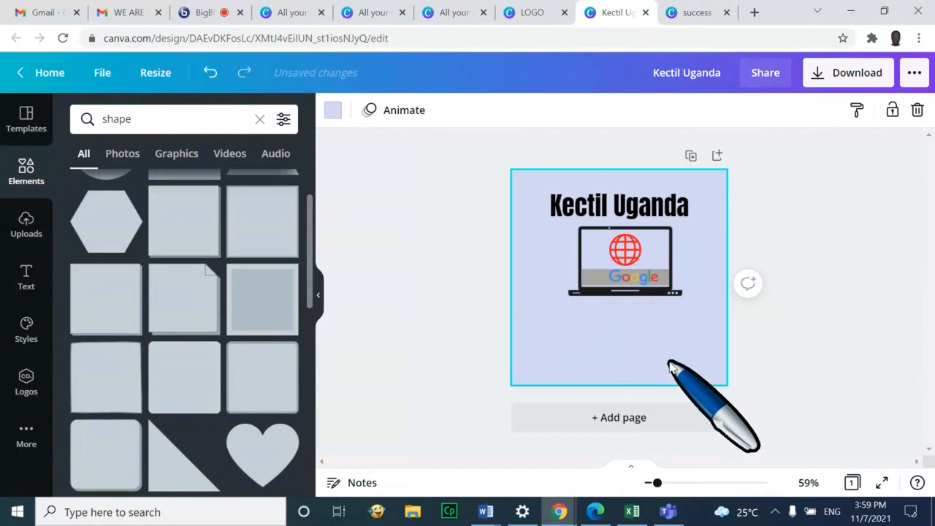
Nudge the Google logo to centre it on the laptop screen
left_click(642, 279)
left_click_drag(640, 280, 634, 277)
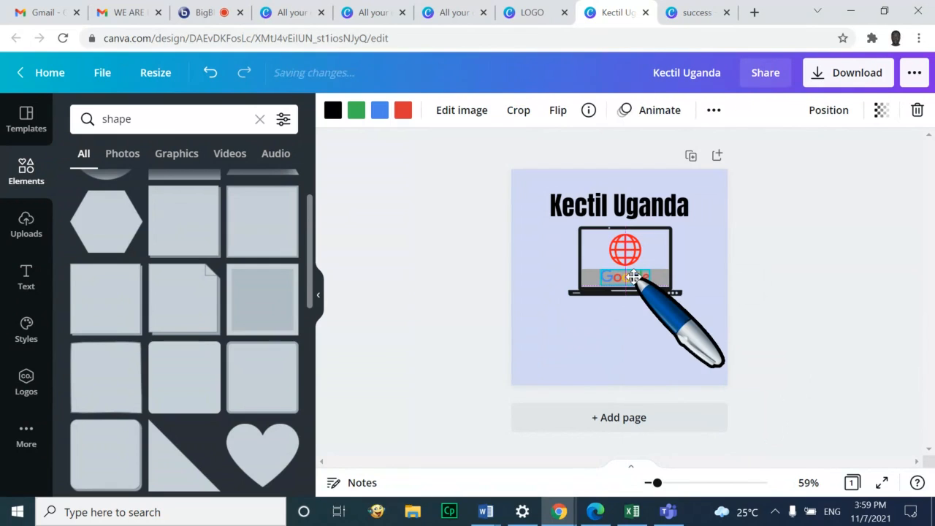
left_click(661, 369)
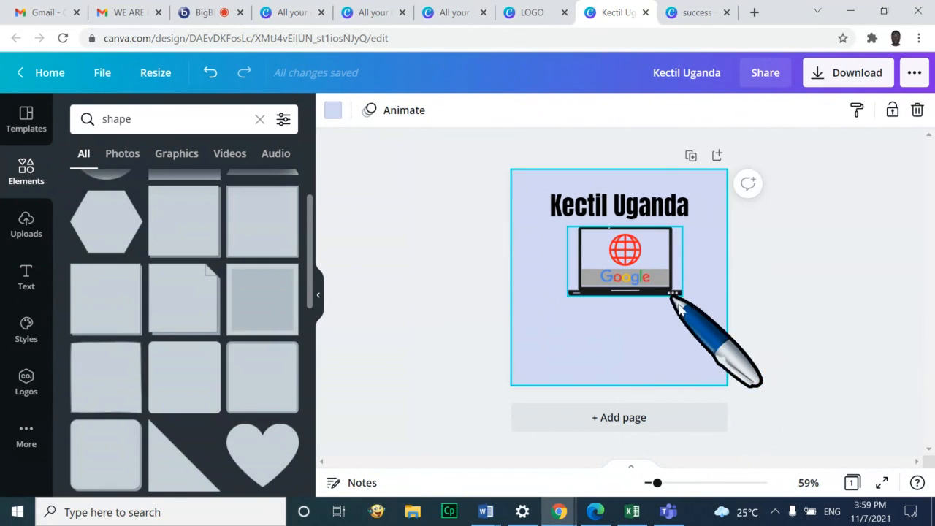
Lock the Kectil Uganda heading and laptop together, then undo the lock
left_click(668, 207)
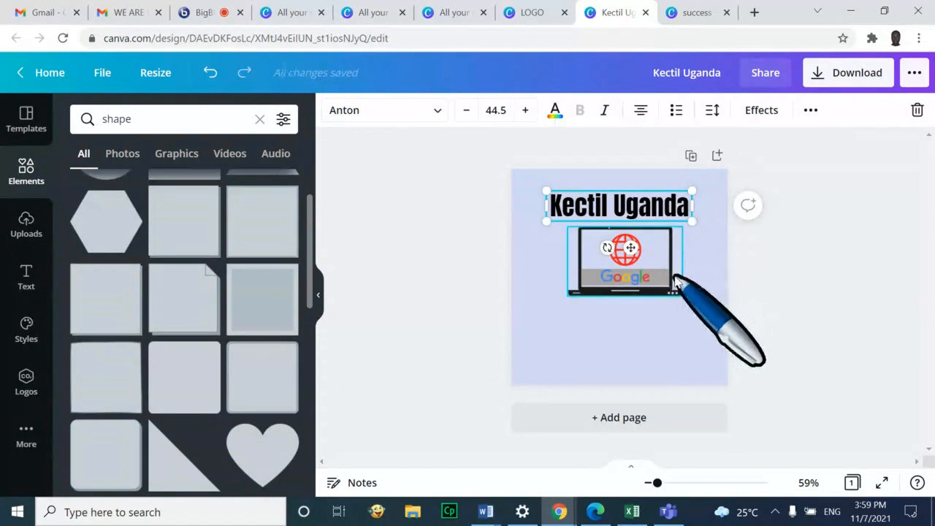
left_click(637, 252, "shift")
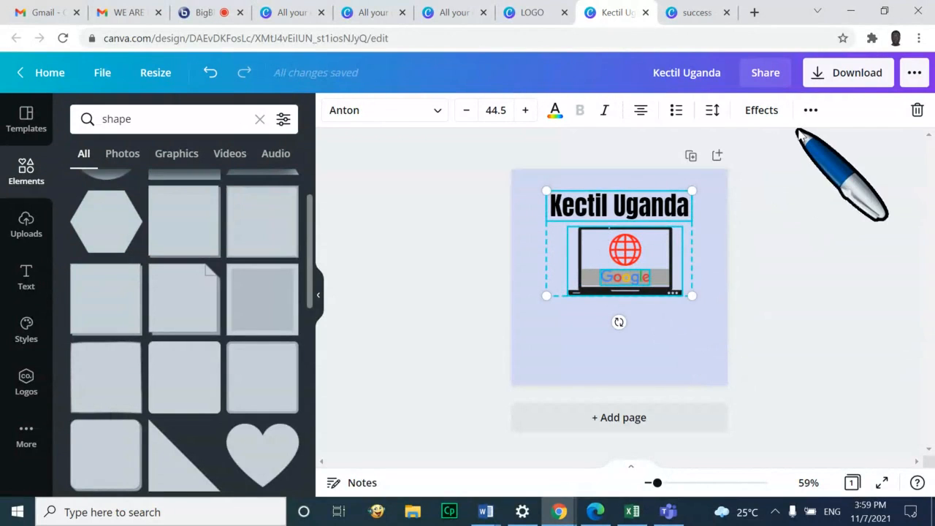
left_click(811, 111)
left_click(777, 144)
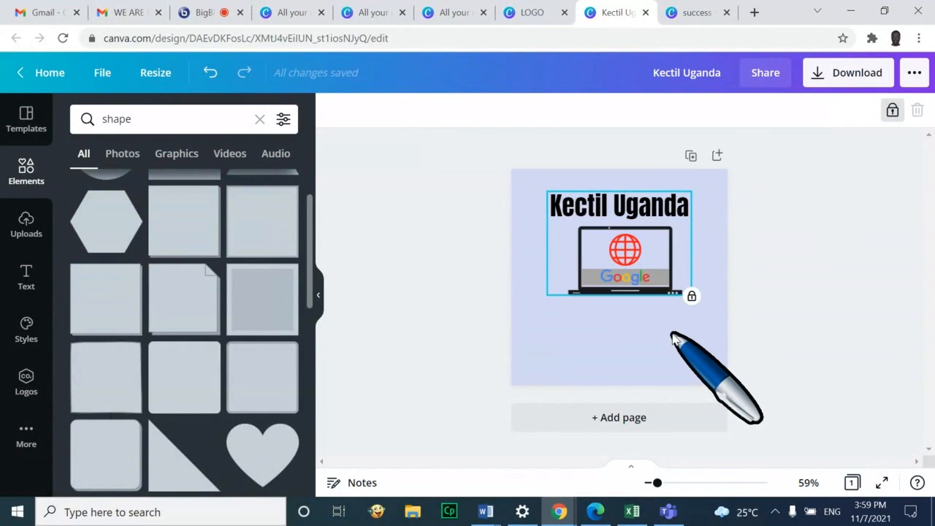
key("ctrl+z")
key("ctrl+z")
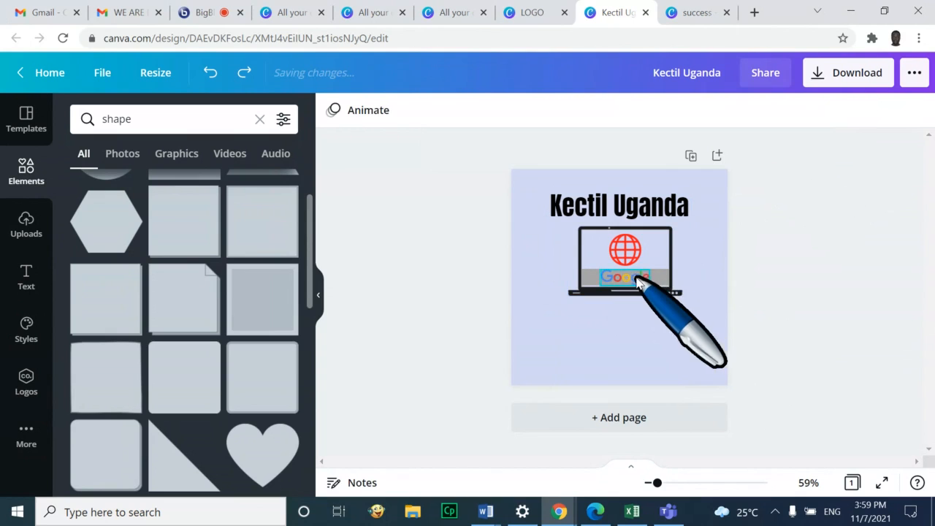
Select the Google logo and the laptop image, then clear the selection
left_click(638, 281)
left_click(667, 281)
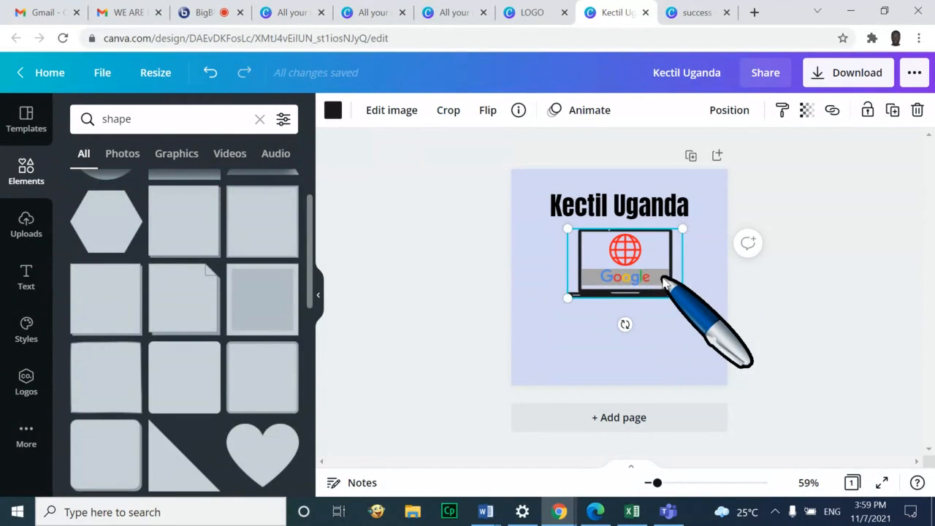
left_click(701, 344)
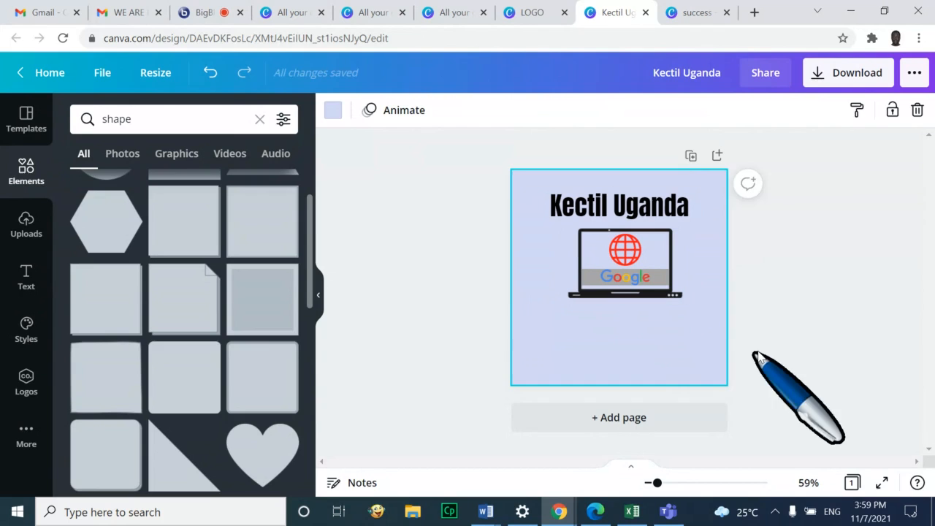
left_click(858, 325)
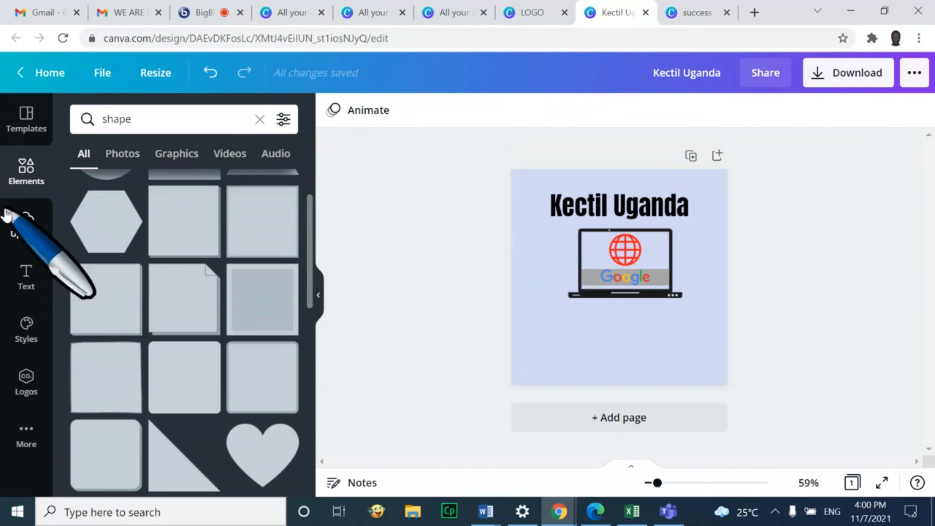
Add a subheading text box and move it below the laptop
left_click(27, 283)
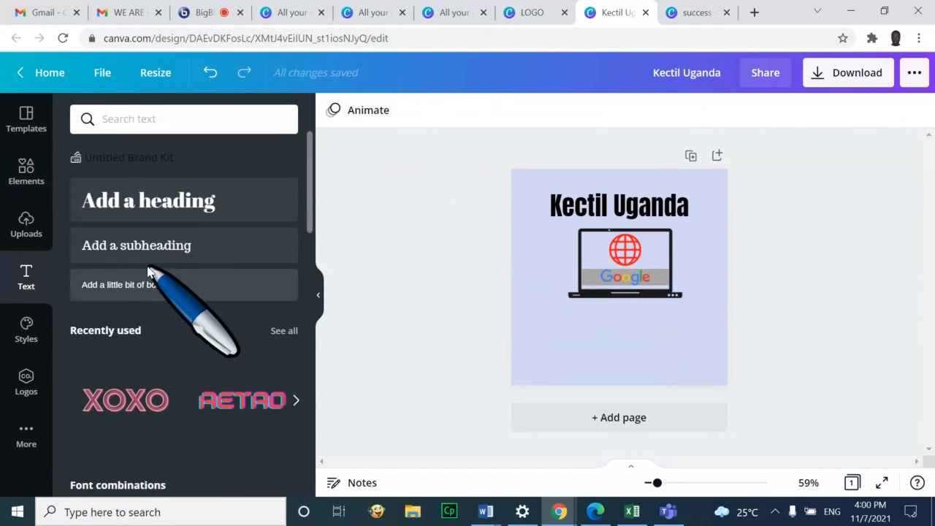
left_click(176, 246)
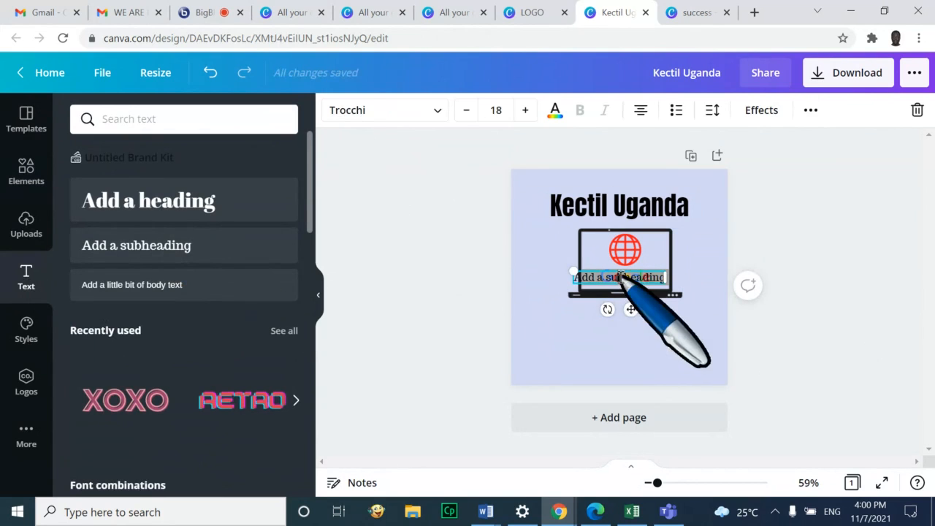
left_click(534, 328)
left_click_drag(590, 278, 589, 305)
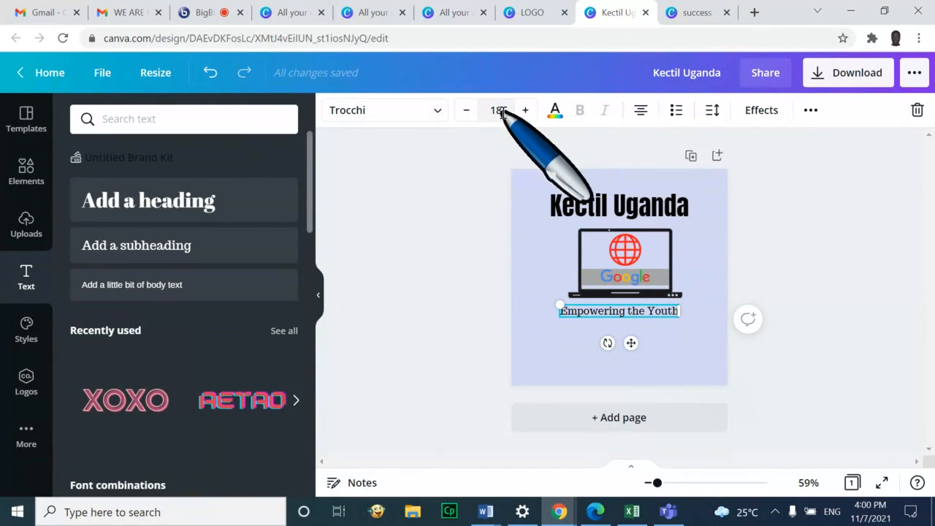
Shrink the 'Empowering the Youth' tagline to size 11 and centre it beneath the laptop
left_click(467, 113)
left_click(466, 114)
left_click(466, 113)
left_click(466, 113)
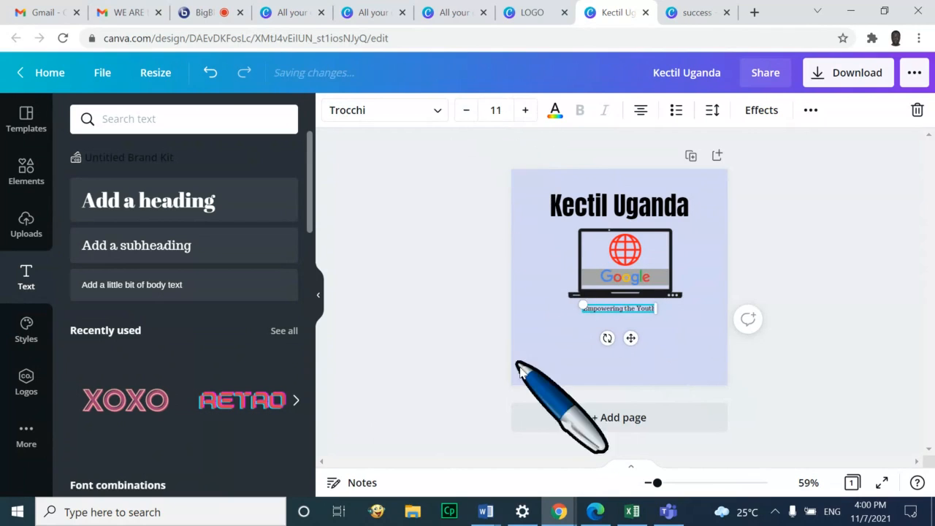
left_click(600, 355)
left_click_drag(630, 309, 634, 307)
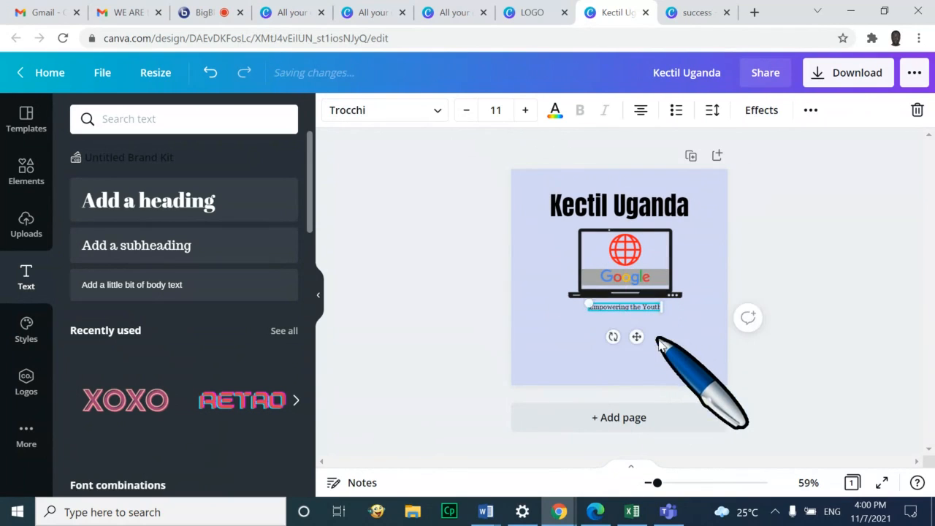
left_click(725, 366)
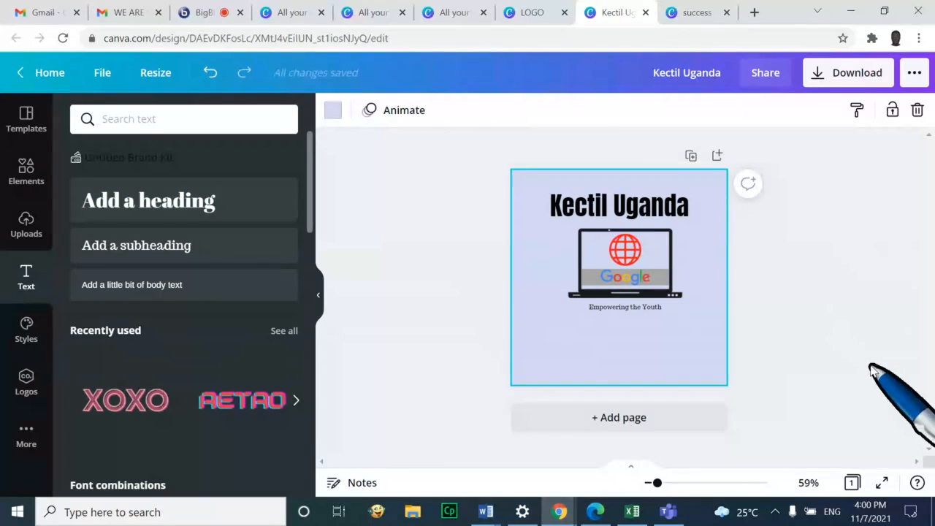
Download the design as a PNG named 'Kectil Uganda logo practice' into Downloads
left_click(839, 71)
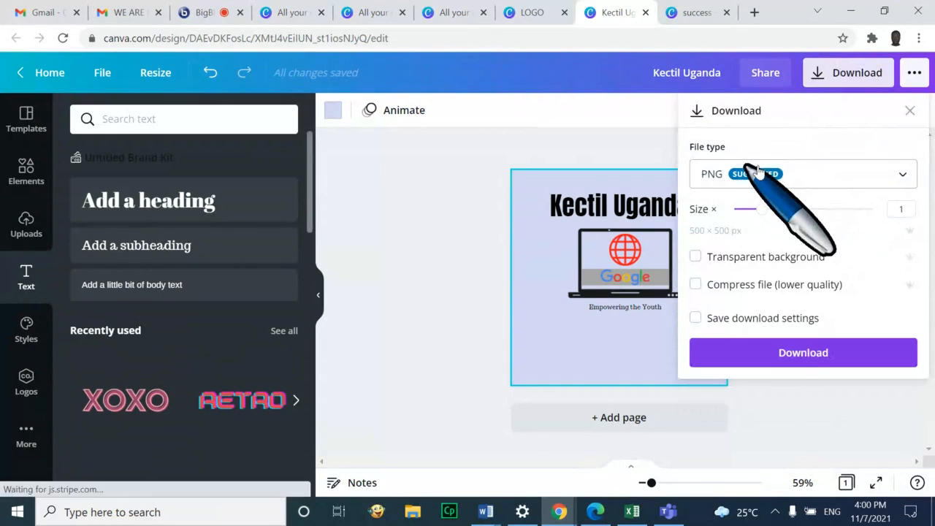
left_click(804, 353)
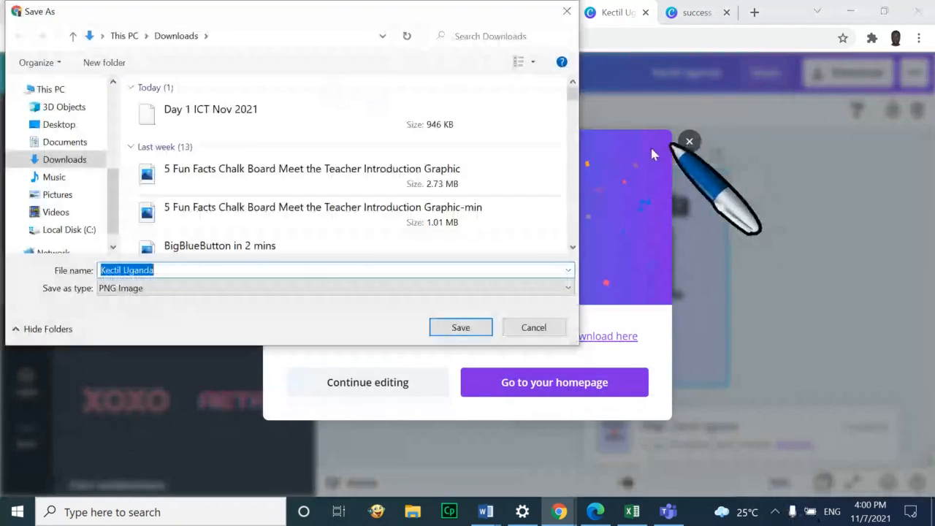
type("logo practice")
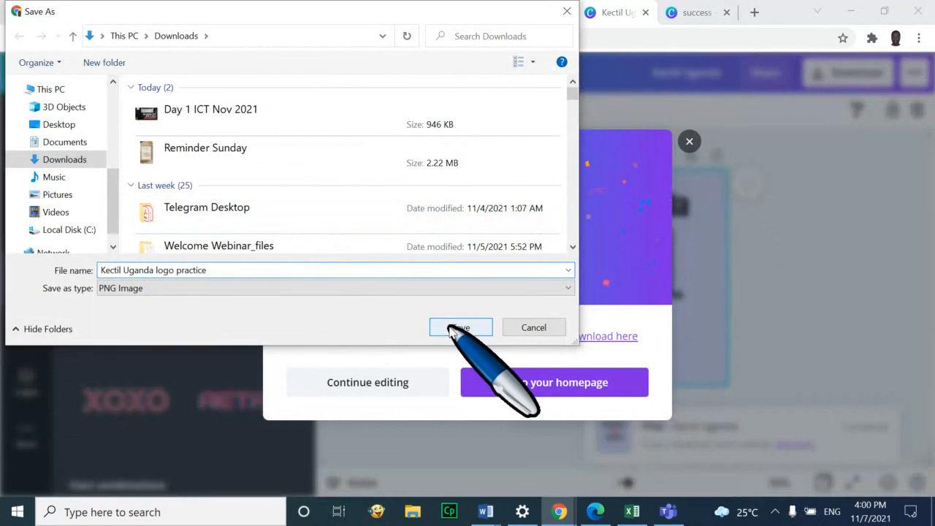
left_click(452, 331)
left_click(688, 121)
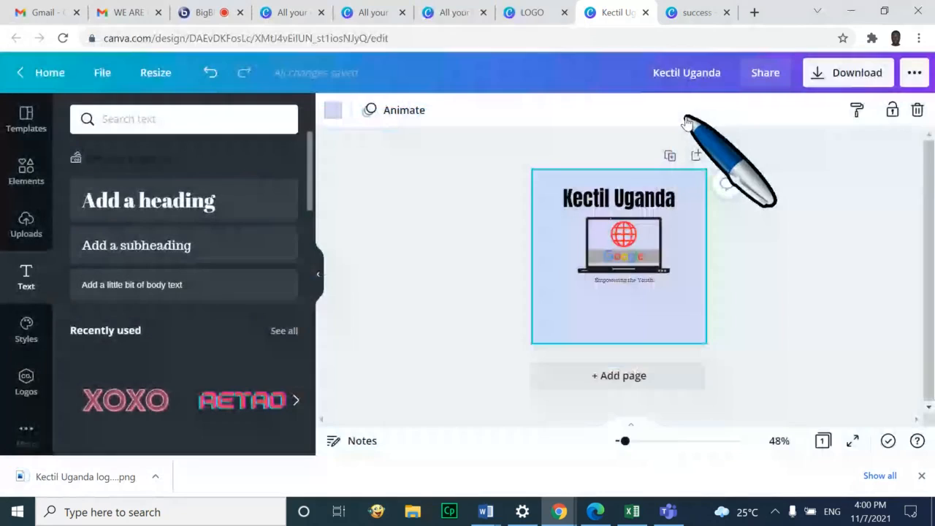
left_click(42, 71)
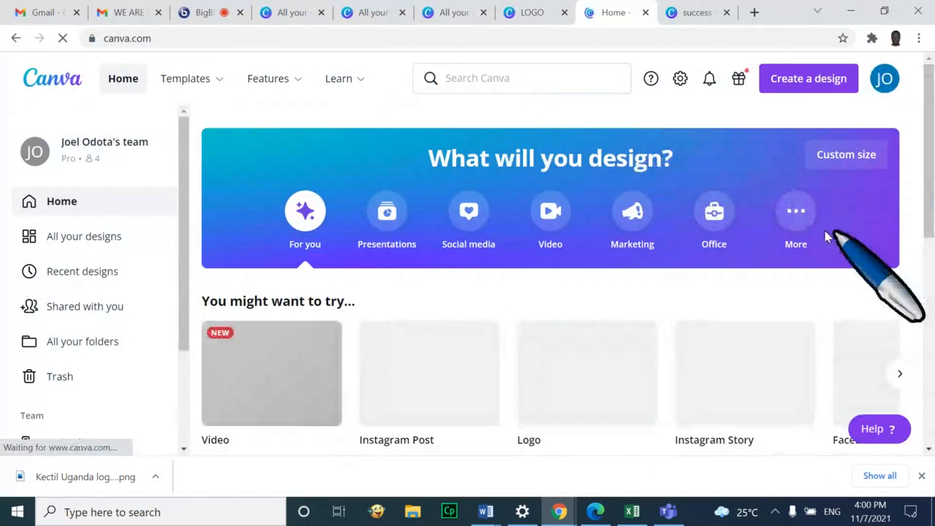
left_click(534, 76)
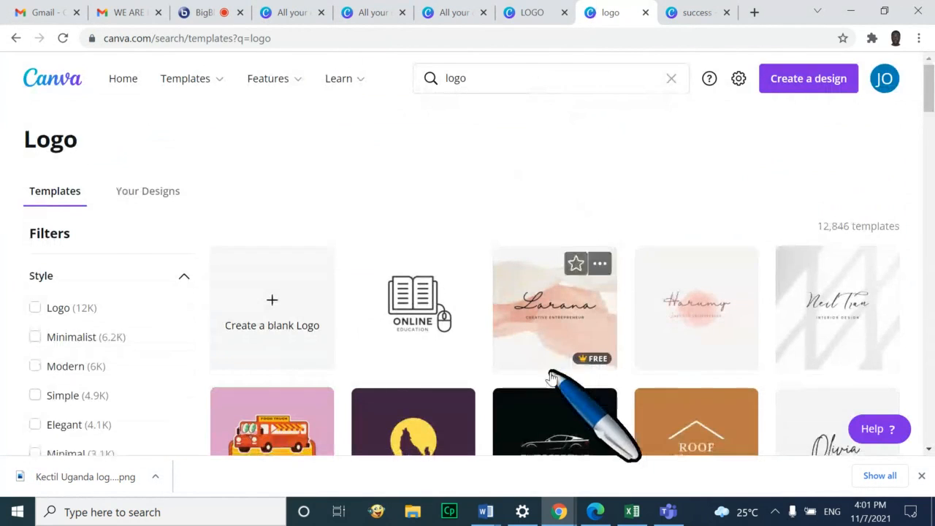
scroll(553, 376, "down", 5)
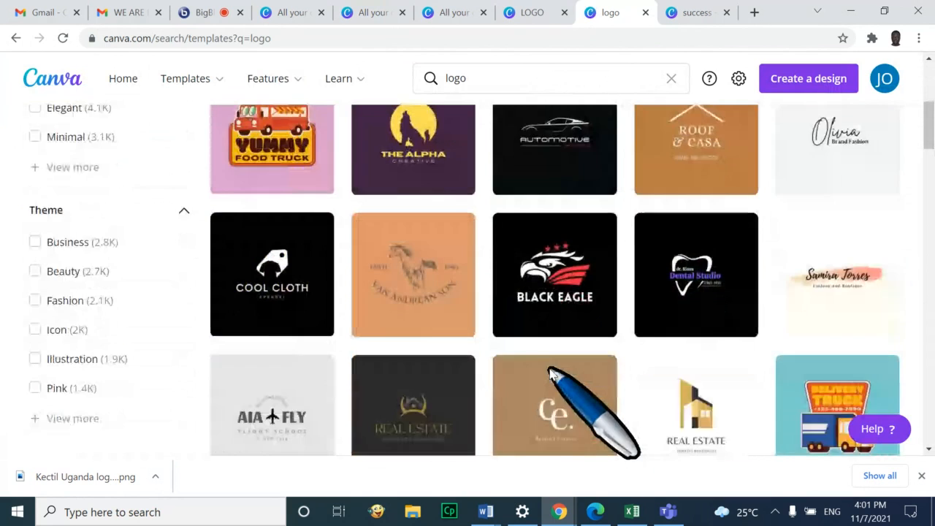
scroll(553, 374, "down", 2)
scroll(553, 336, "up", 3)
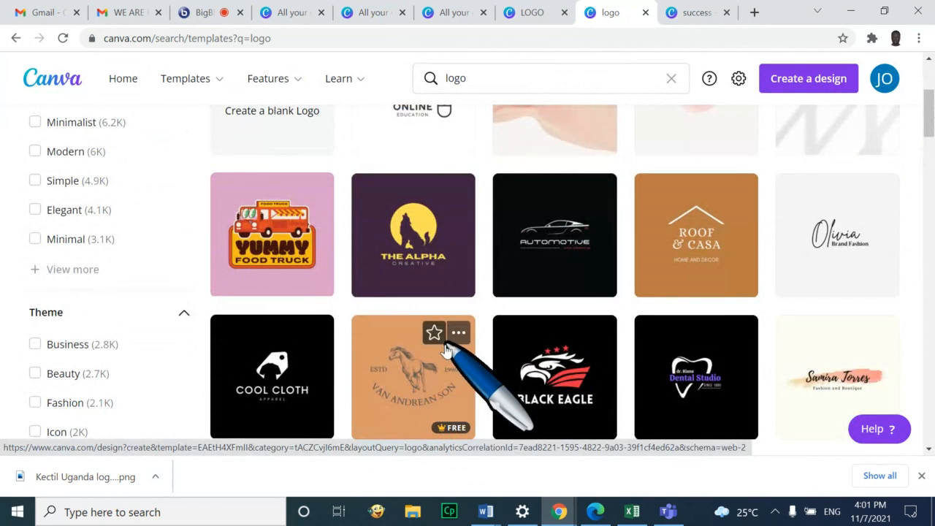
scroll(566, 329, "down", 5)
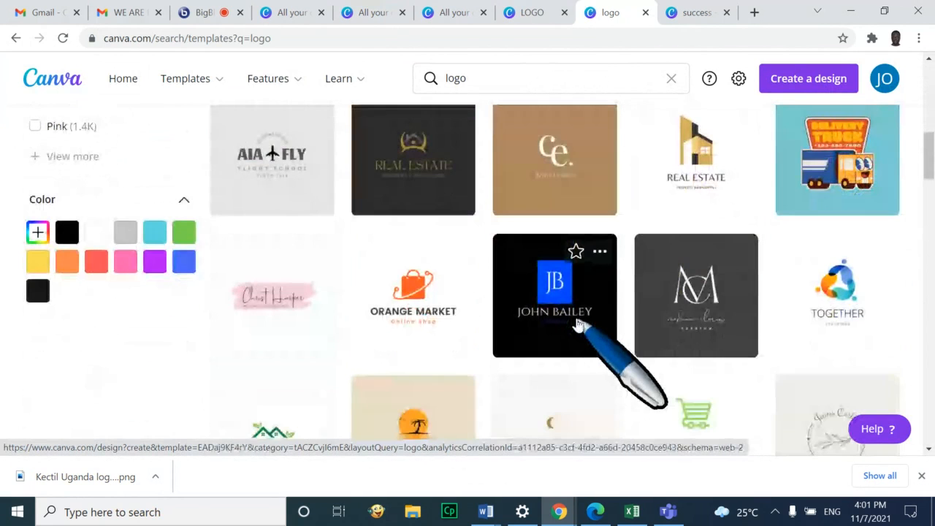
scroll(577, 326, "down", 3)
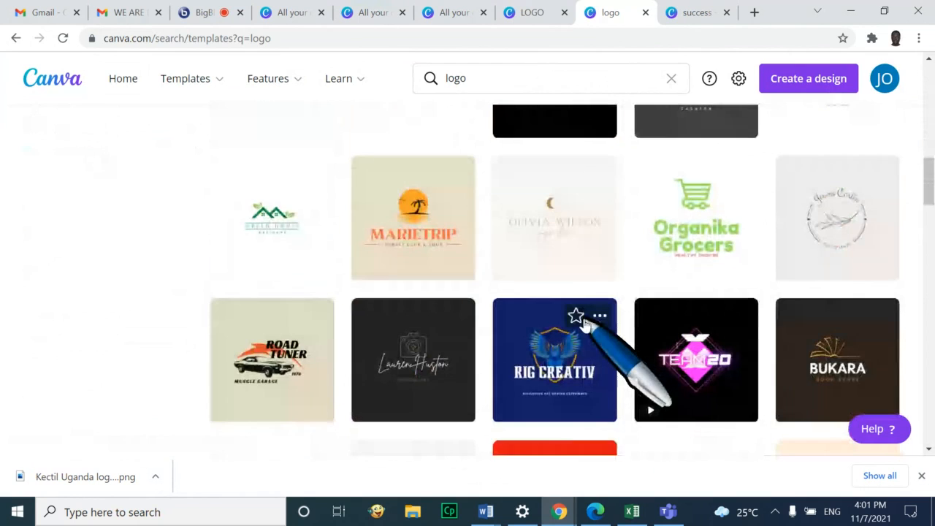
scroll(585, 325, "down", 1)
scroll(585, 325, "down", 2)
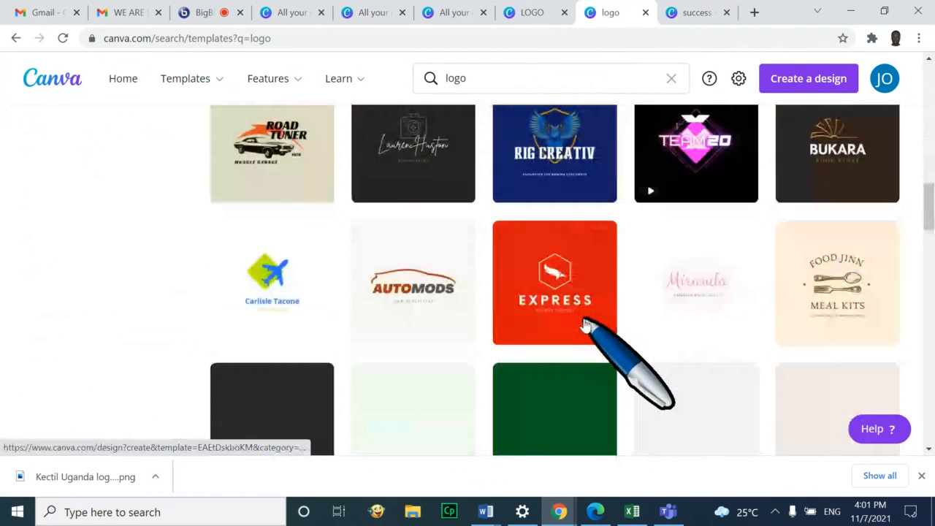
scroll(584, 325, "down", 2)
scroll(584, 325, "down", 1)
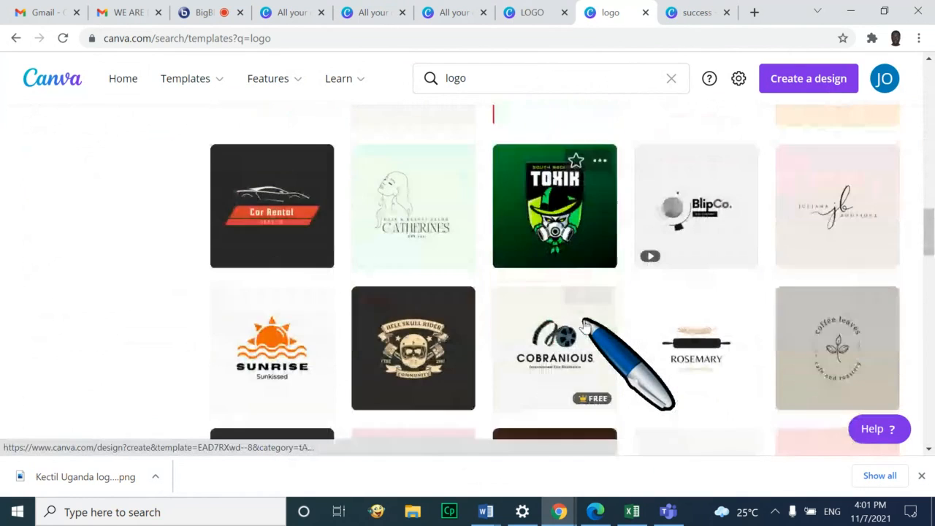
scroll(584, 325, "down", 1)
scroll(585, 325, "down", 1)
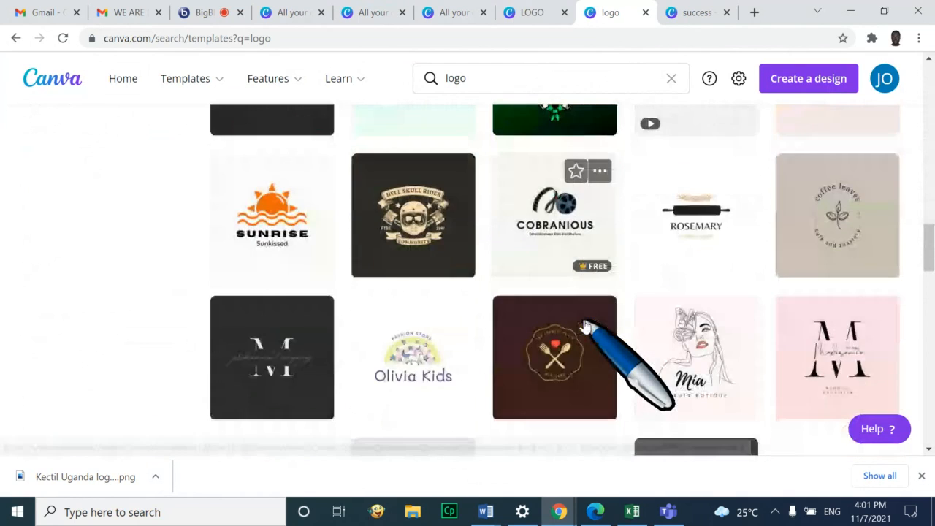
scroll(585, 325, "down", 6)
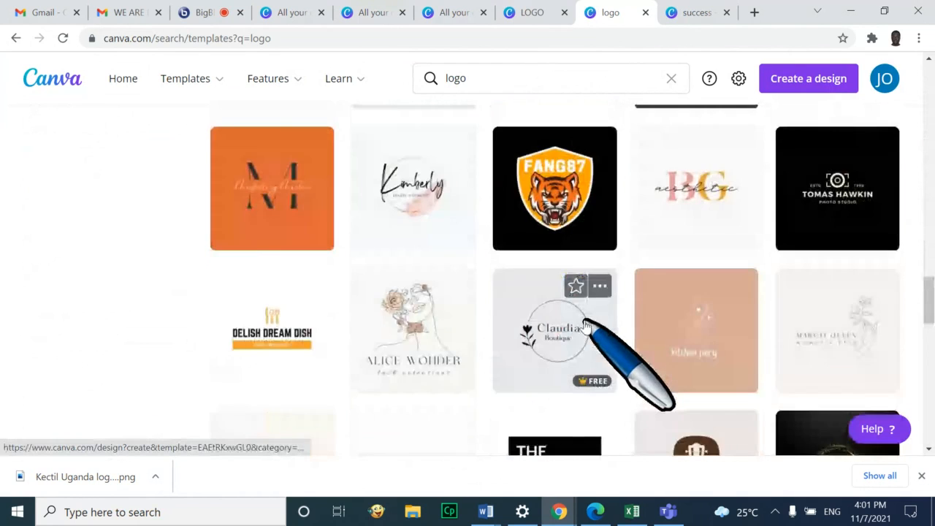
scroll(584, 325, "down", 4)
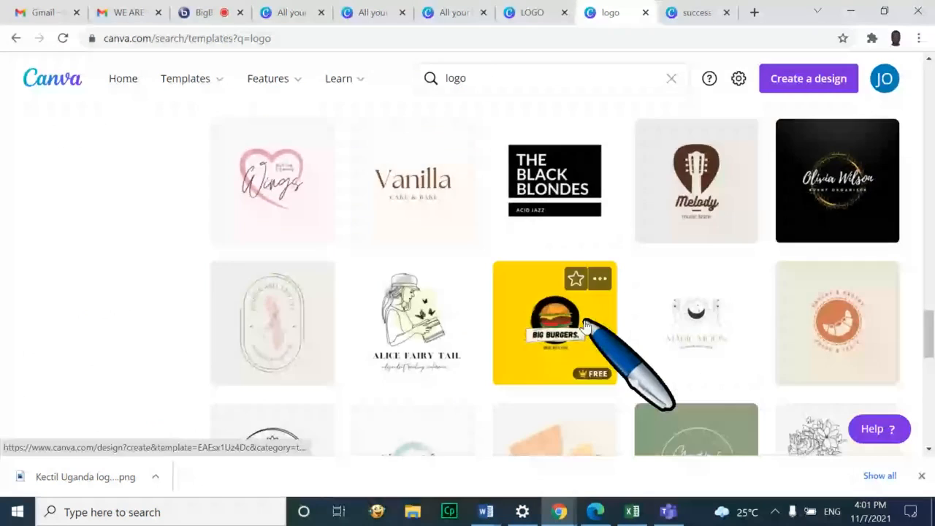
scroll(585, 325, "down", 3)
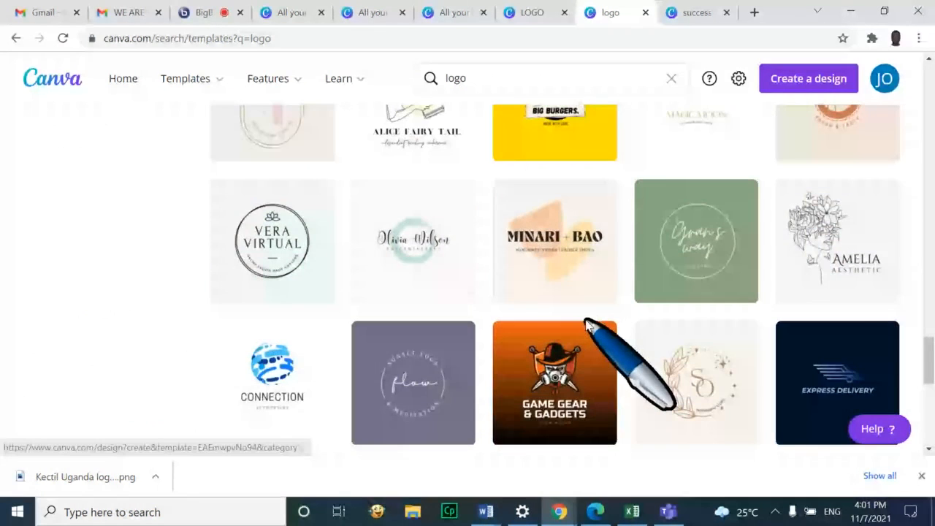
scroll(588, 325, "down", 2)
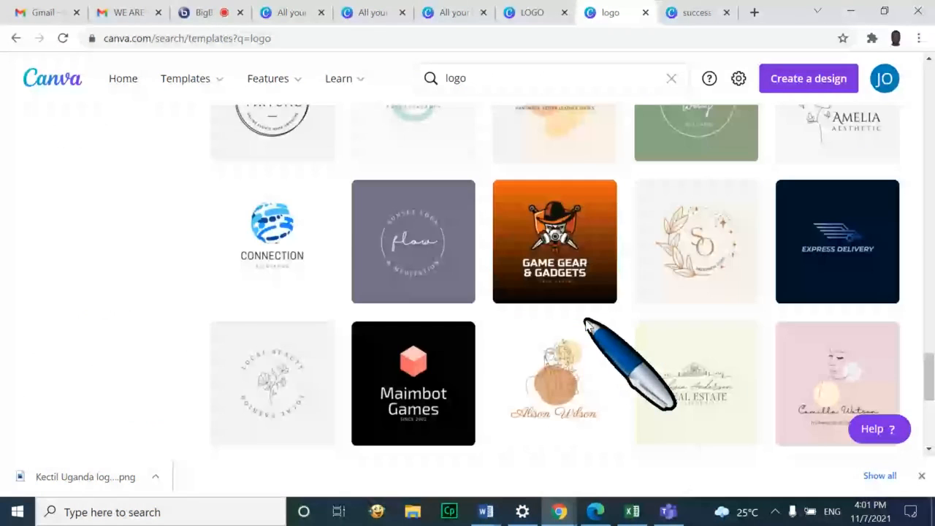
scroll(588, 325, "down", 3)
scroll(588, 325, "down", 3)
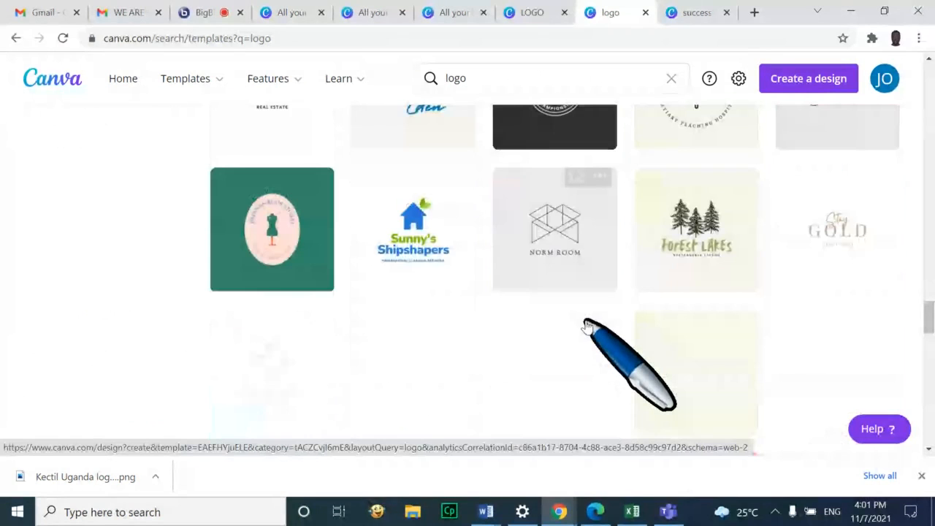
scroll(588, 325, "down", 2)
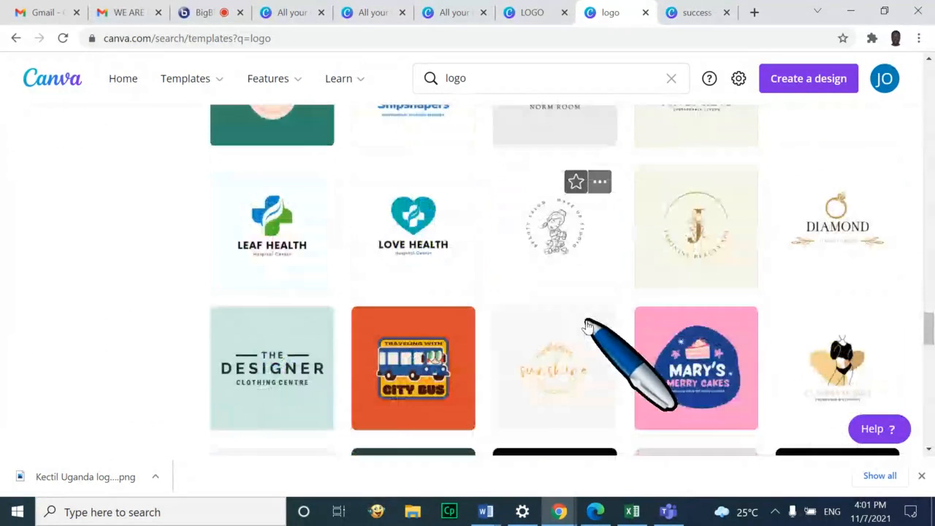
scroll(588, 325, "down", 1)
scroll(588, 325, "down", 5)
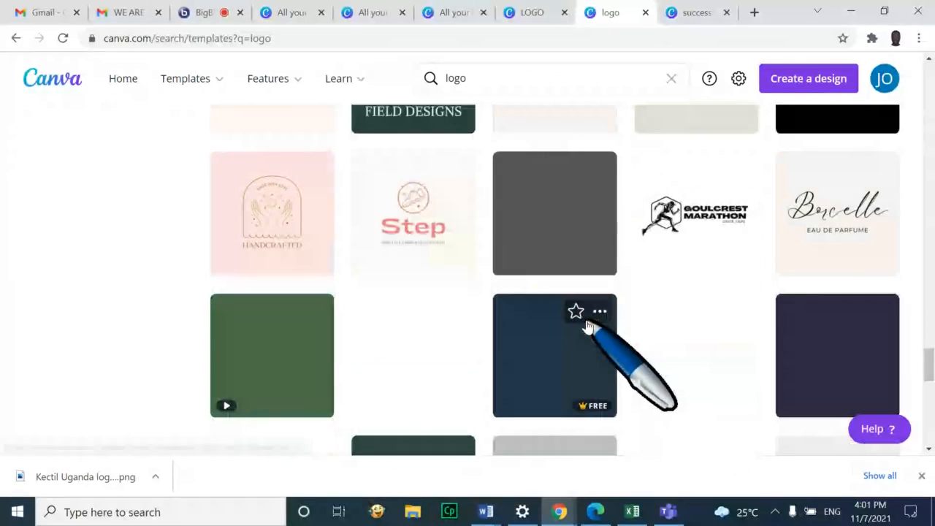
scroll(622, 318, "down", 1)
scroll(621, 320, "down", 3)
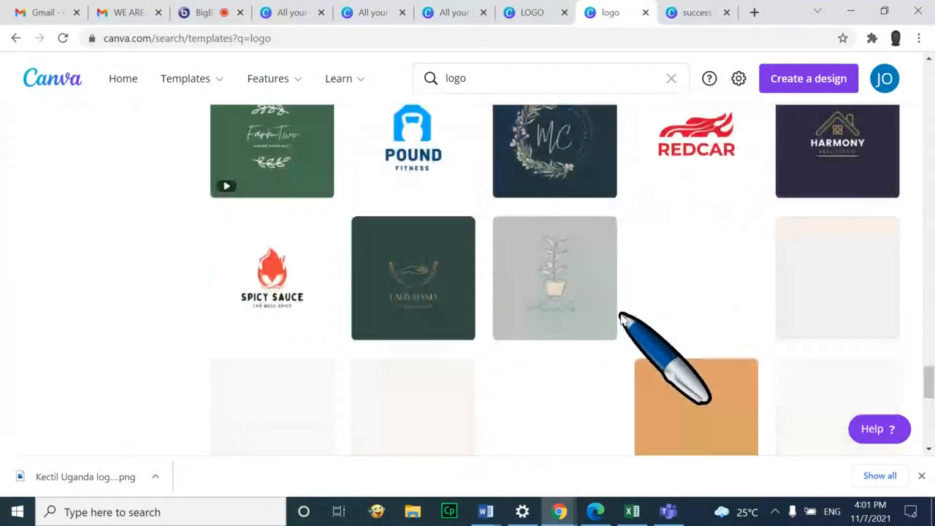
scroll(622, 319, "down", 3)
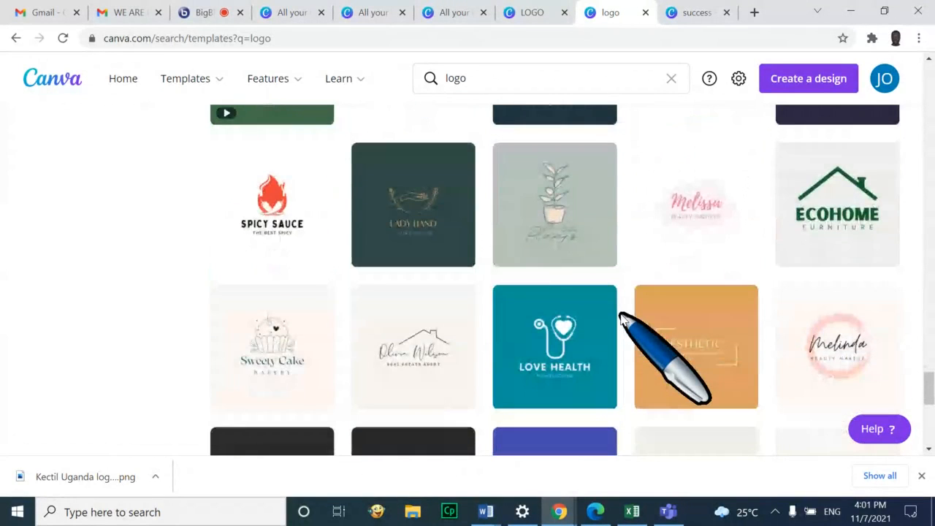
scroll(621, 319, "down", 1)
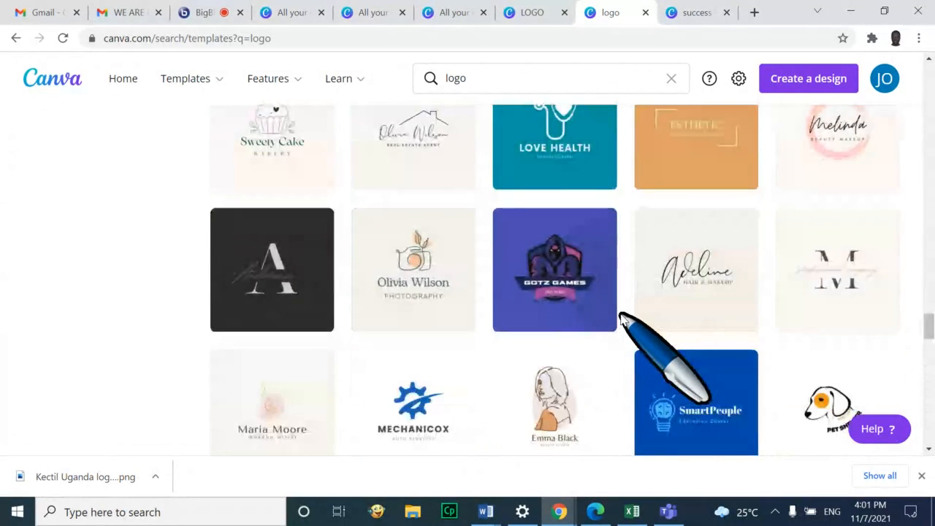
scroll(622, 319, "down", 1)
scroll(622, 319, "down", 4)
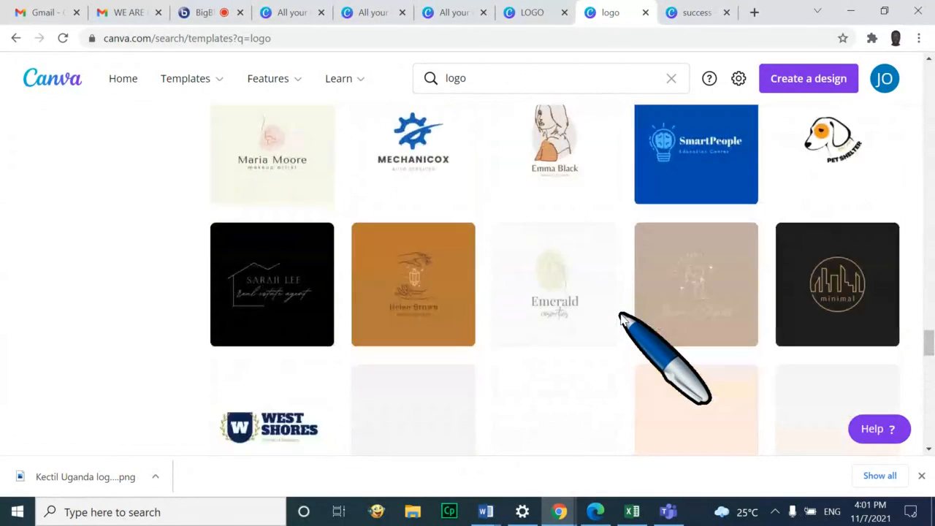
scroll(621, 319, "down", 3)
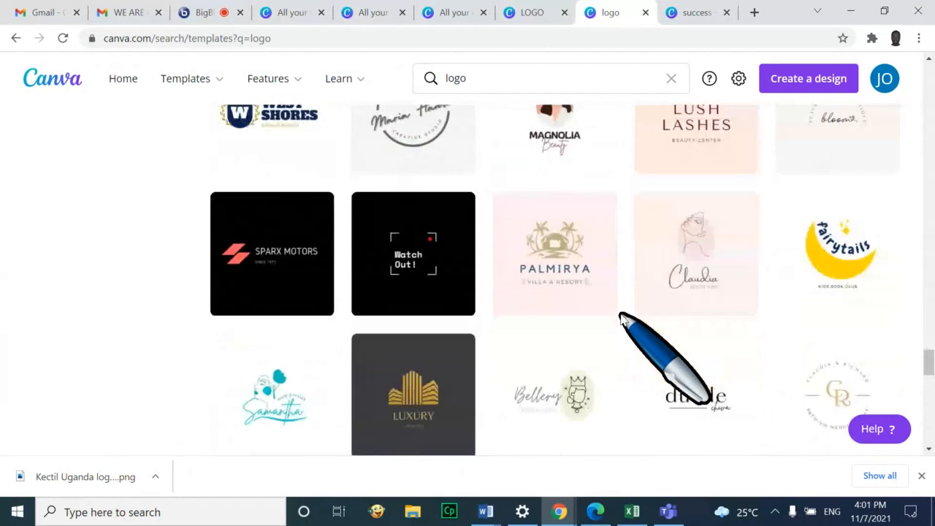
scroll(622, 319, "down", 2)
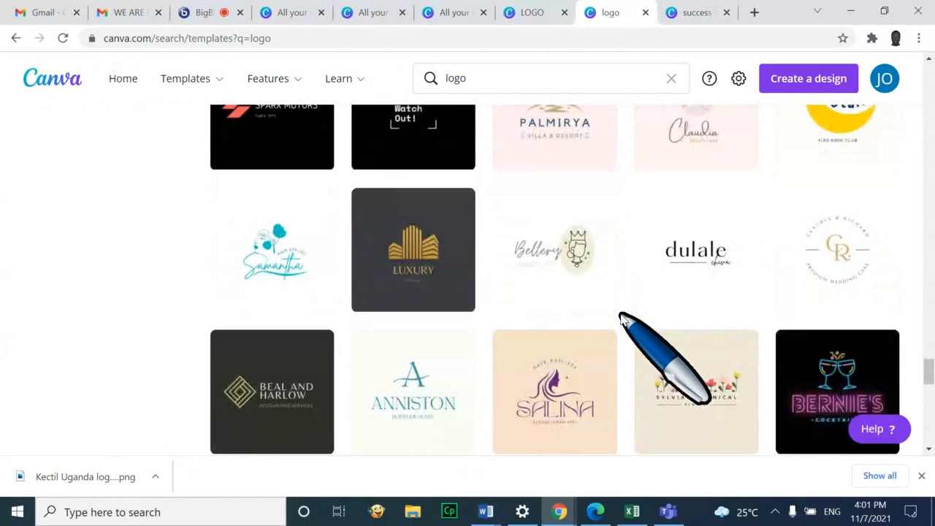
scroll(621, 319, "down", 4)
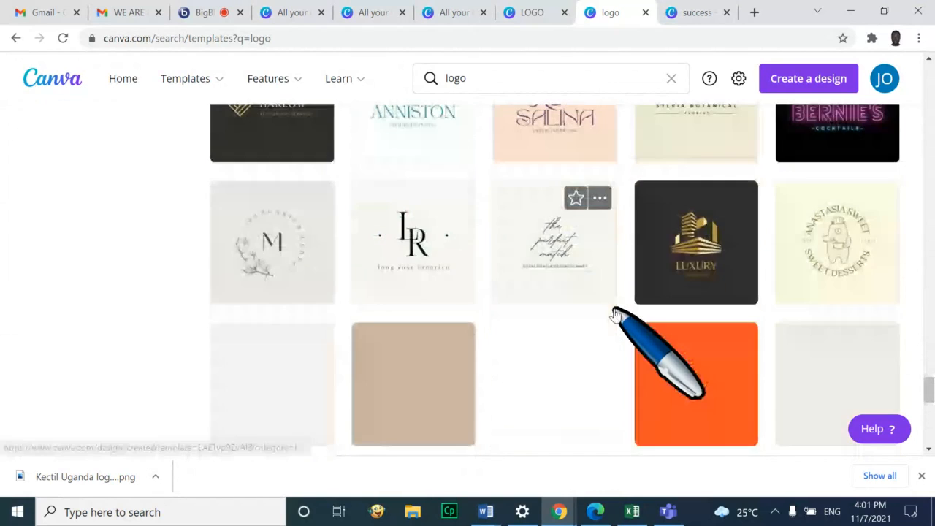
scroll(614, 311, "down", 8)
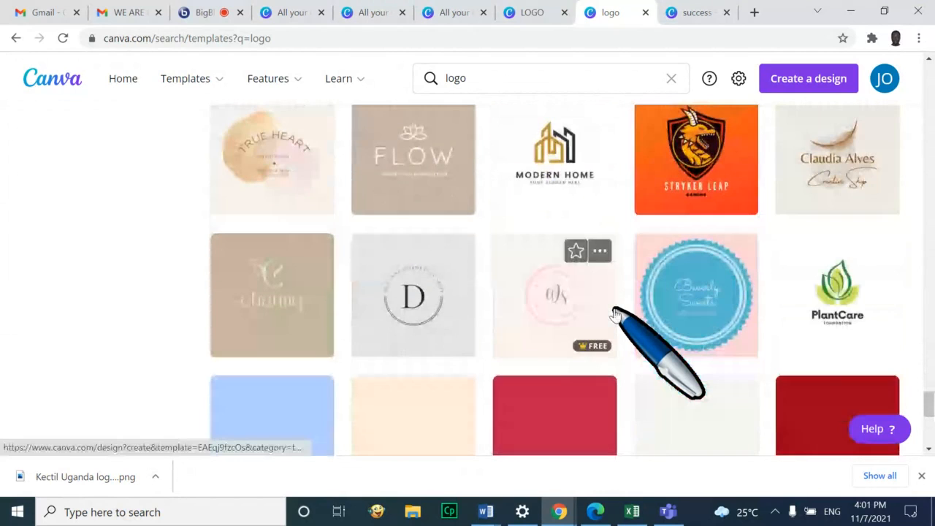
scroll(614, 313, "down", 3)
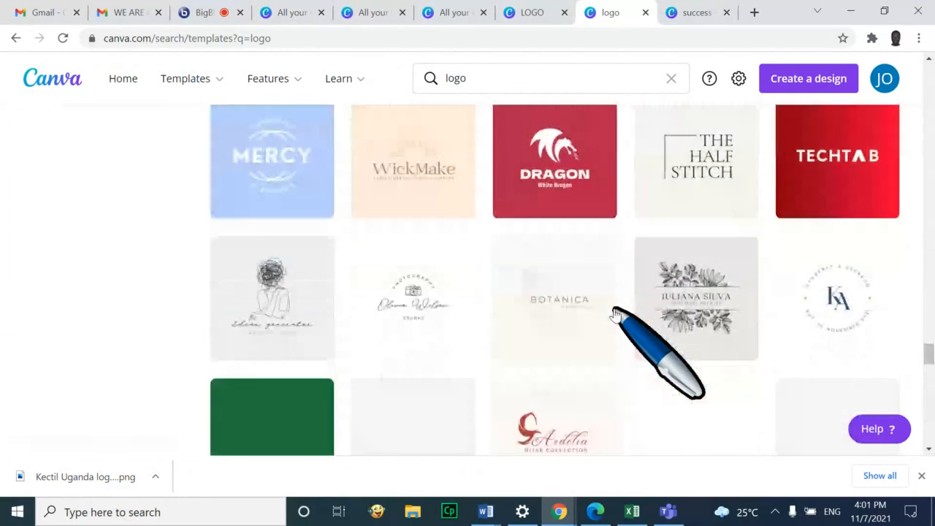
scroll(616, 314, "down", 2)
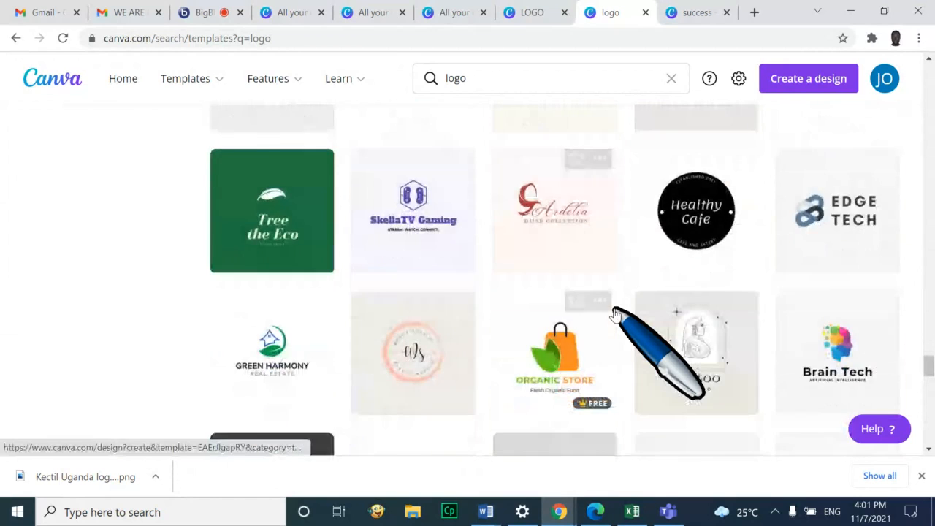
scroll(616, 315, "down", 4)
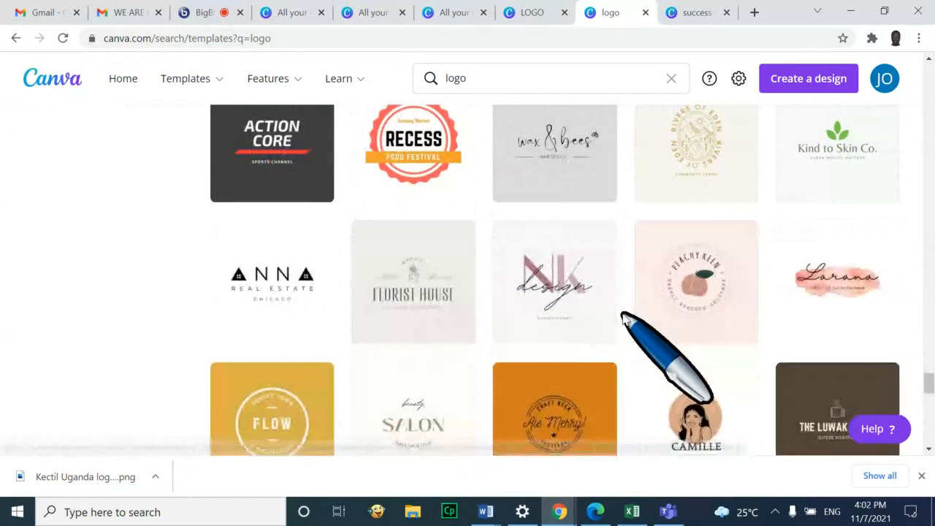
scroll(621, 322, "down", 2)
scroll(628, 338, "down", 1)
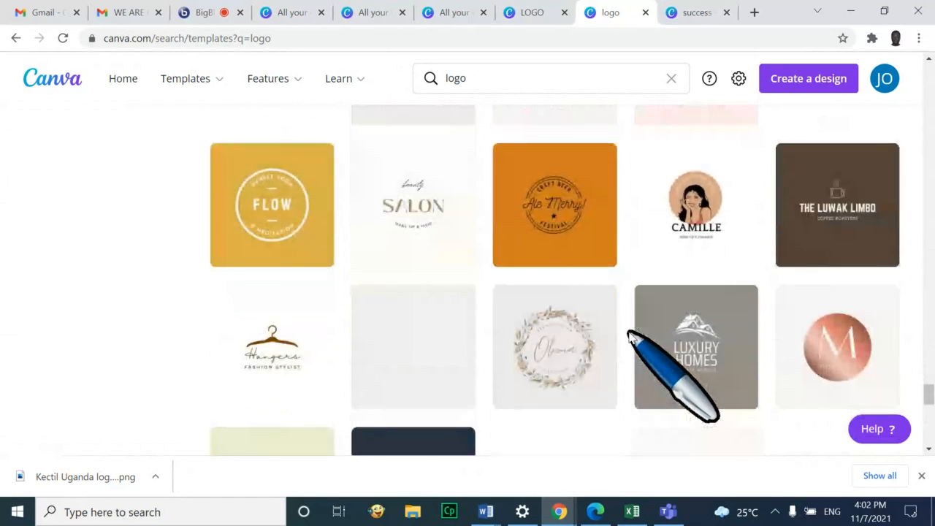
Open the Ale Merry badge template and change CRAFT BEER to KECTIL and FESTIVAL to UGANDA
left_click(551, 220)
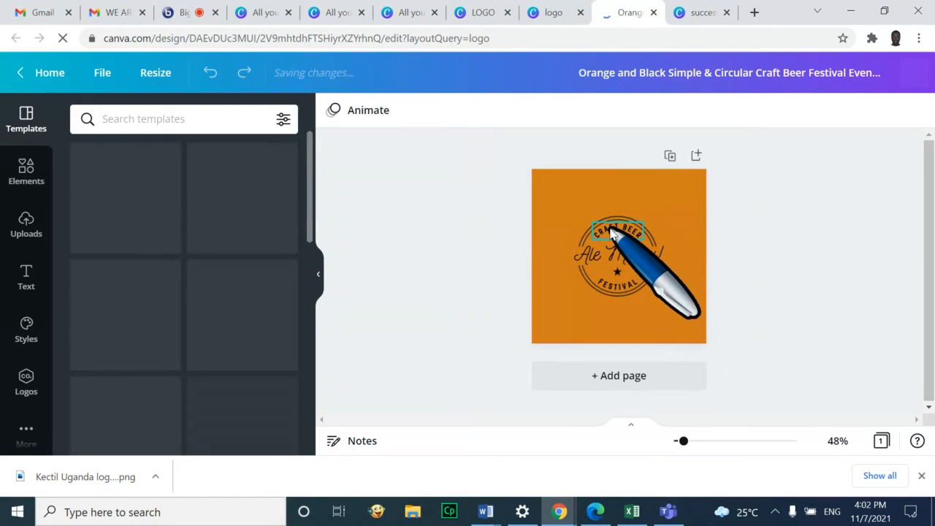
left_click(612, 233)
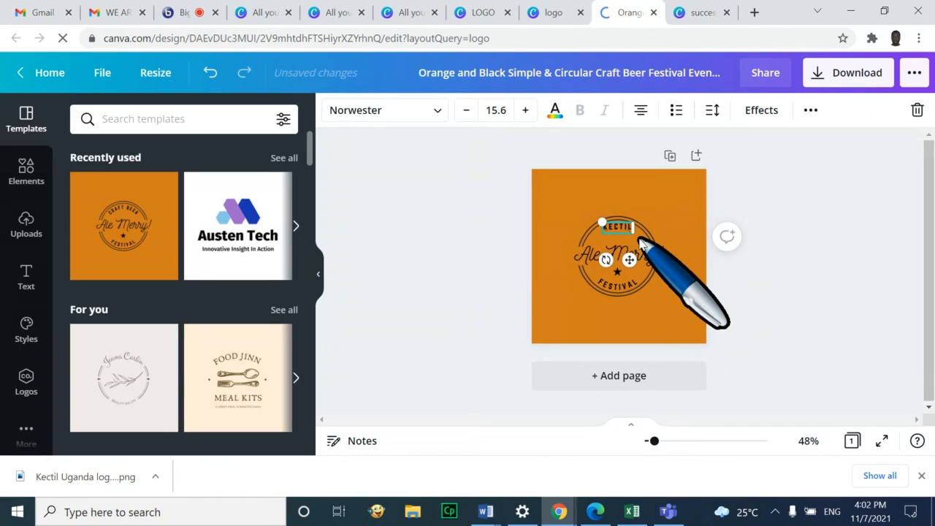
left_click(726, 309)
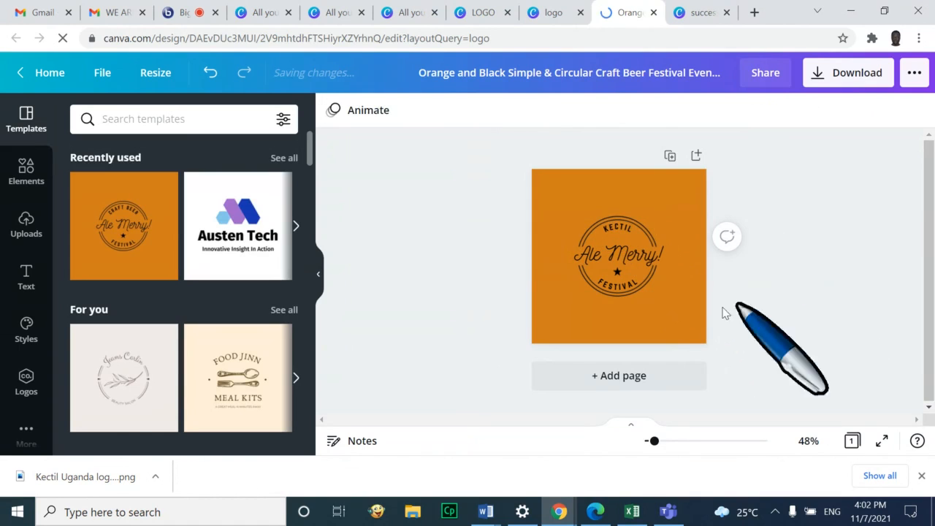
left_click(621, 289)
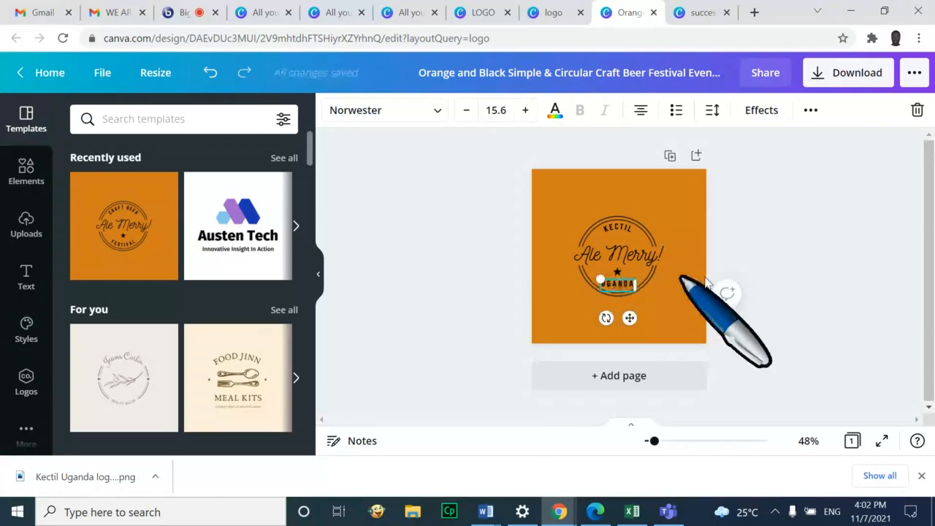
left_click(799, 248)
Delete the Ale Merry! text in the badge centre and type youth! instead
left_click(607, 256)
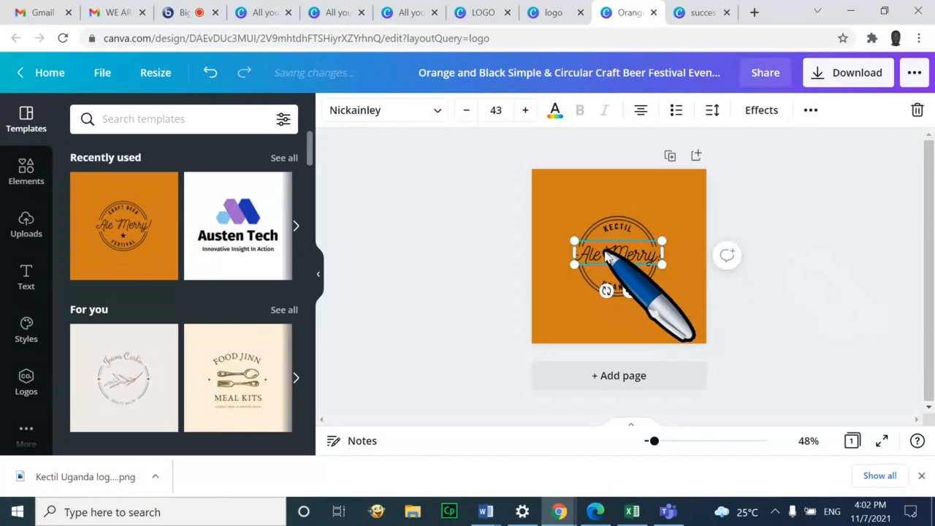
left_click(754, 272)
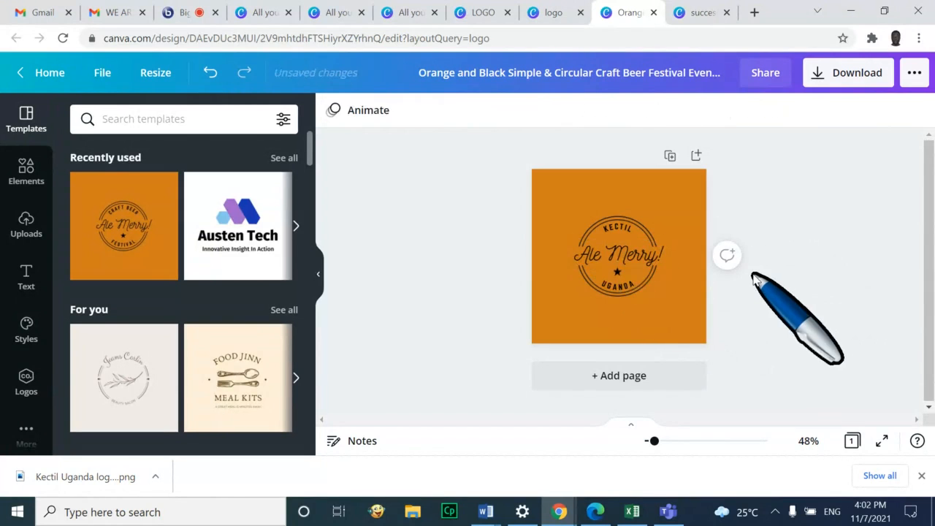
left_click(616, 257)
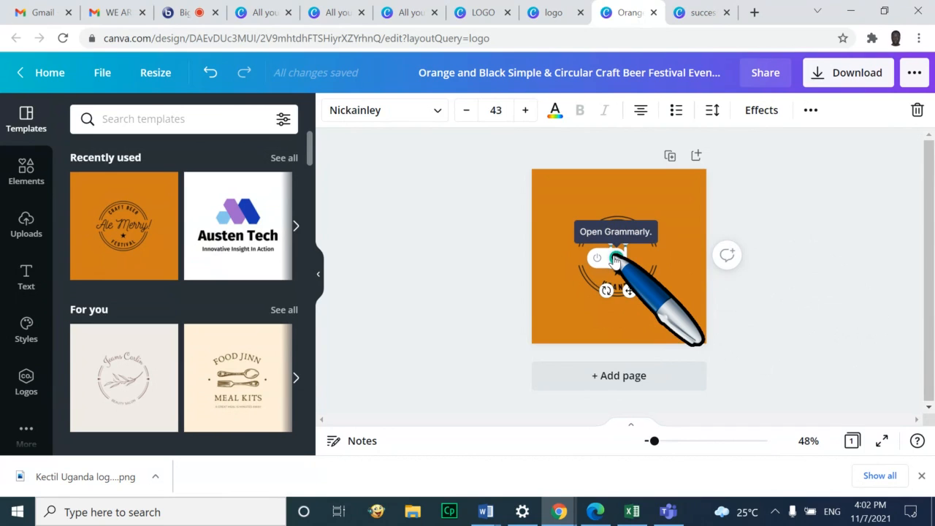
key("BackSpace")
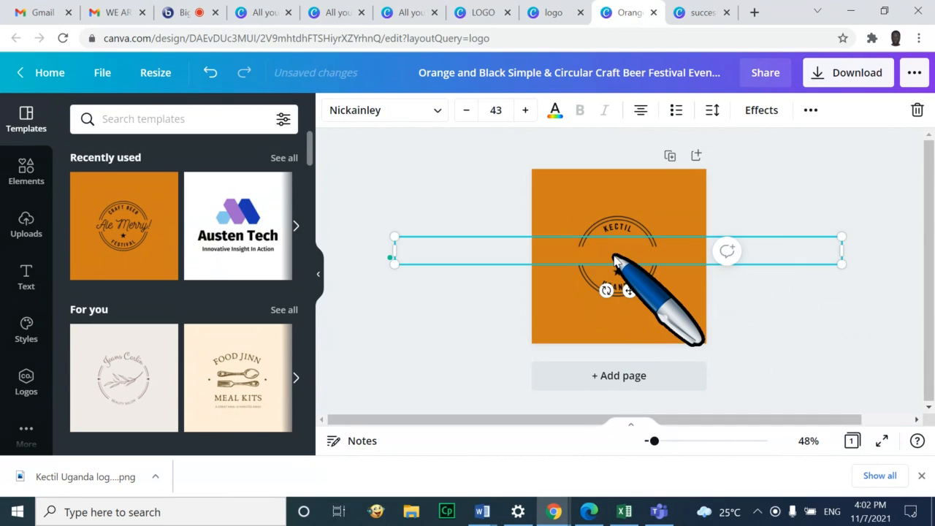
type("I")
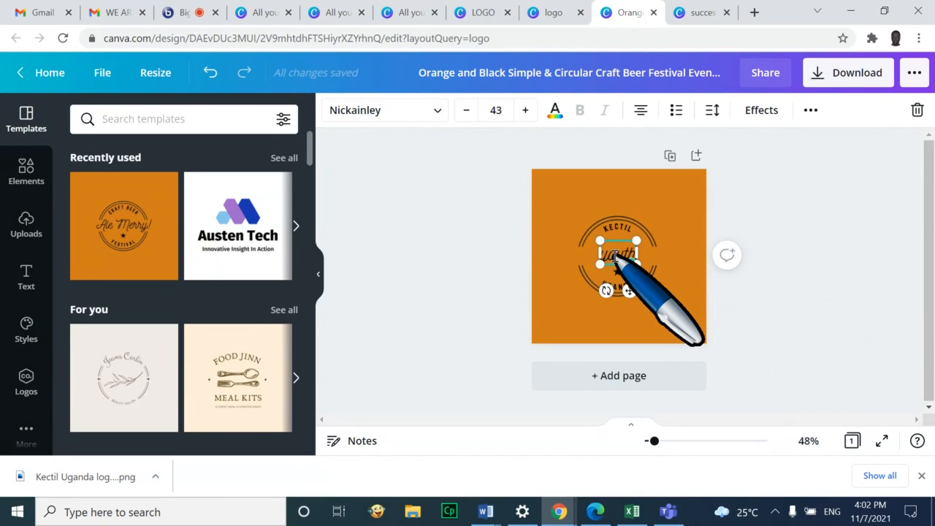
left_click(792, 327)
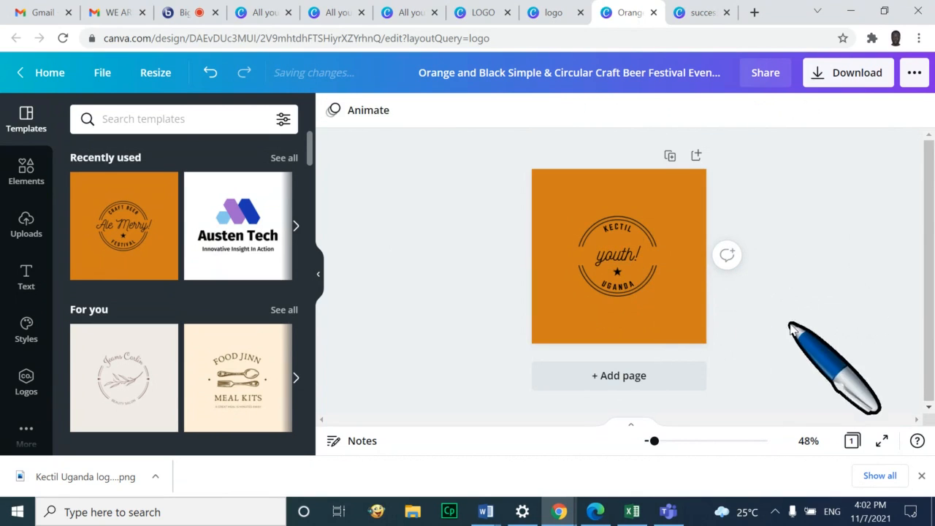
left_click(689, 324)
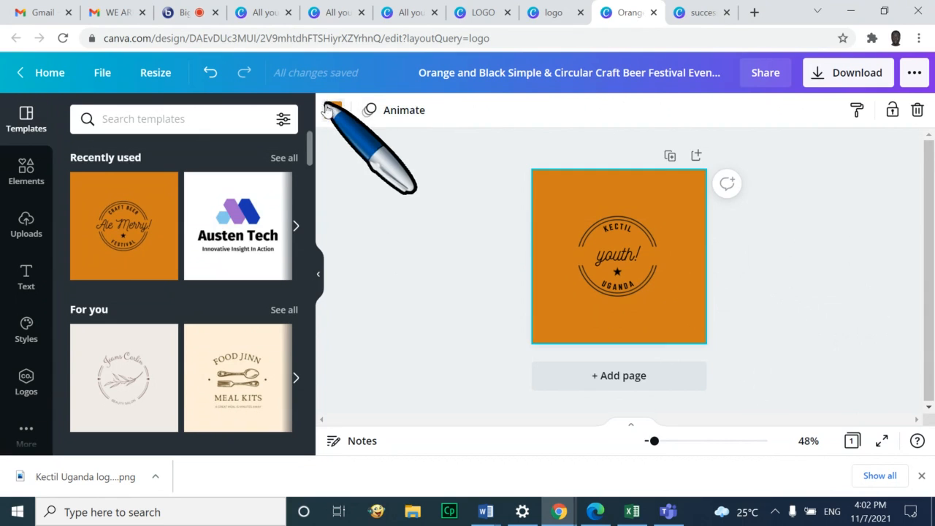
Set the page background to light cyan
left_click(333, 110)
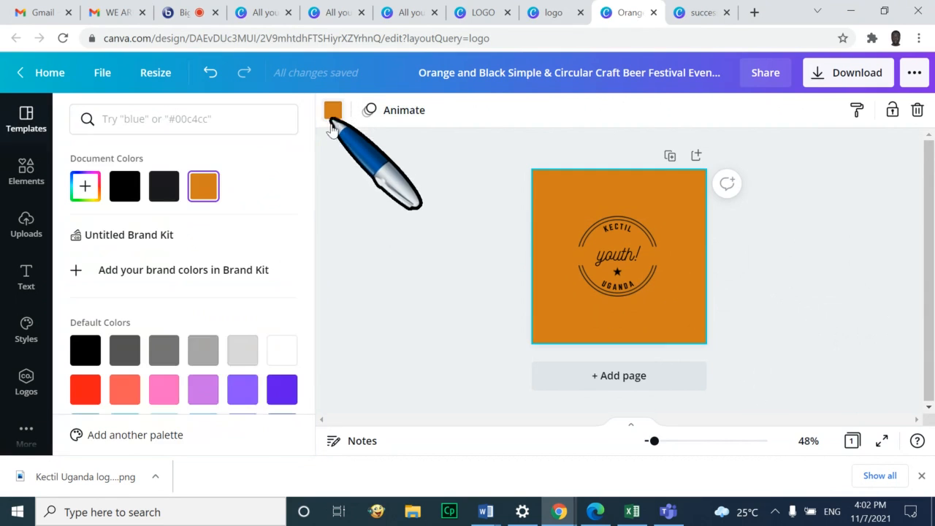
left_click(192, 357)
scroll(190, 359, "down", 2)
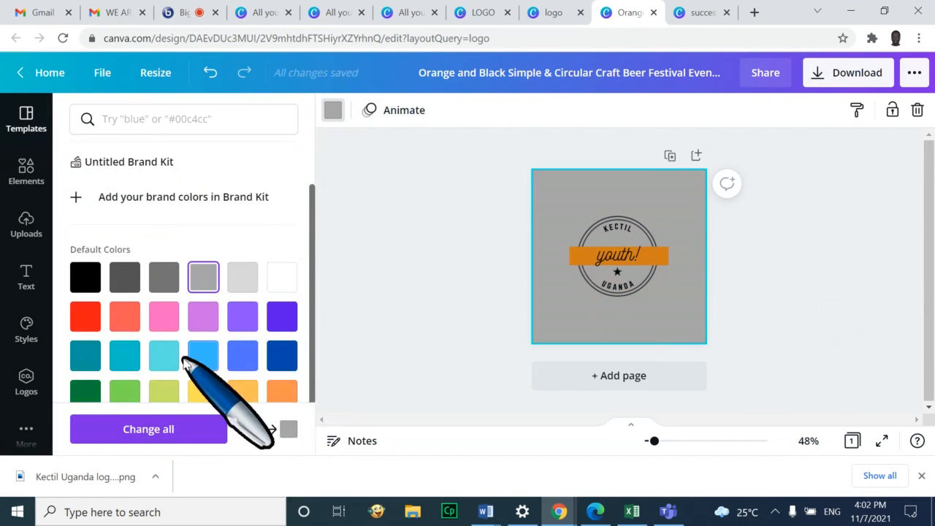
left_click(164, 354)
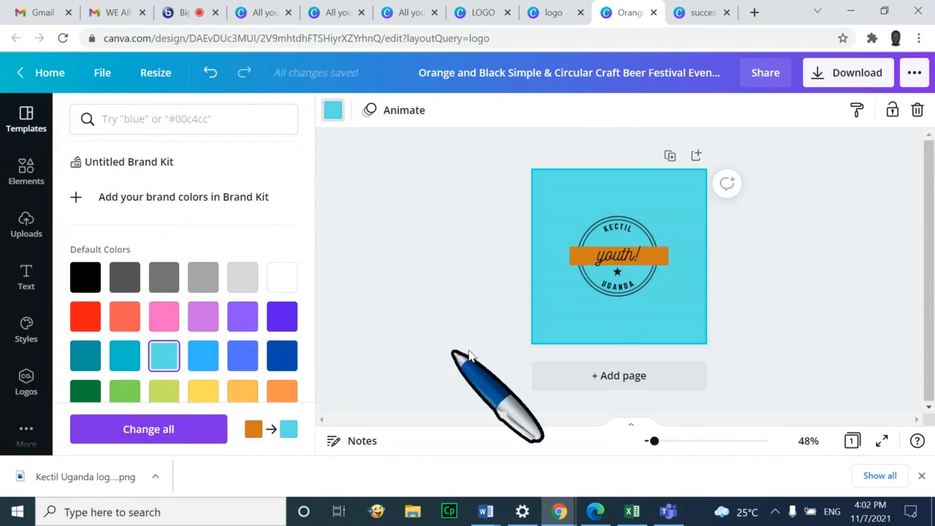
Recolour the orange banner behind the wording cyan to match the page
left_click(656, 262)
left_click(333, 109)
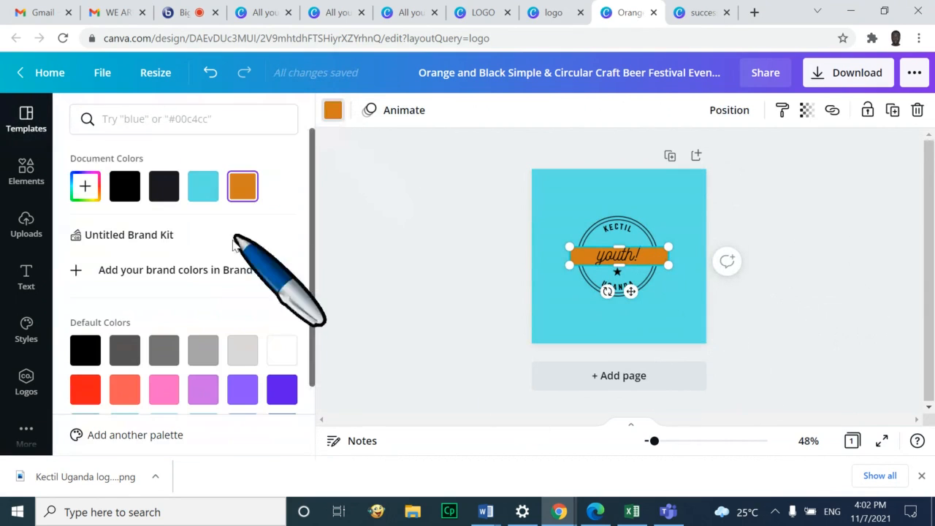
left_click(202, 186)
left_click(689, 309)
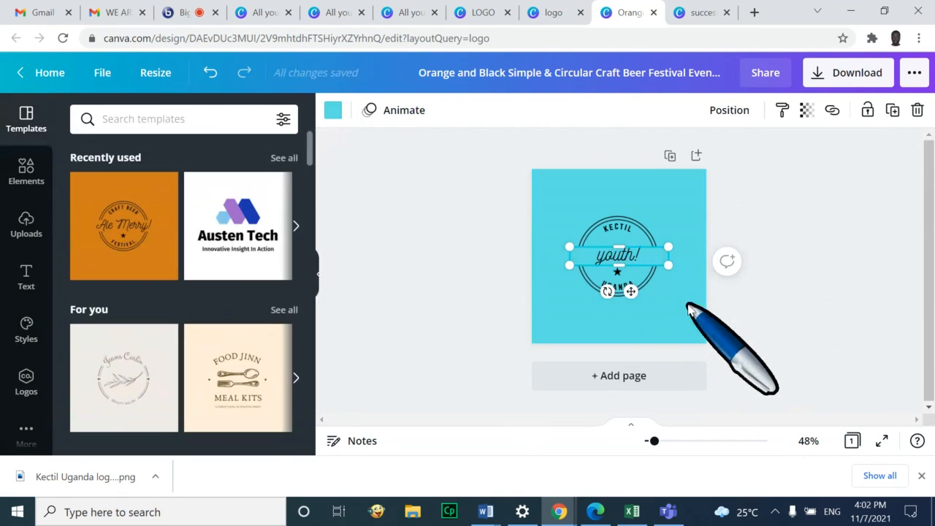
left_click(689, 309)
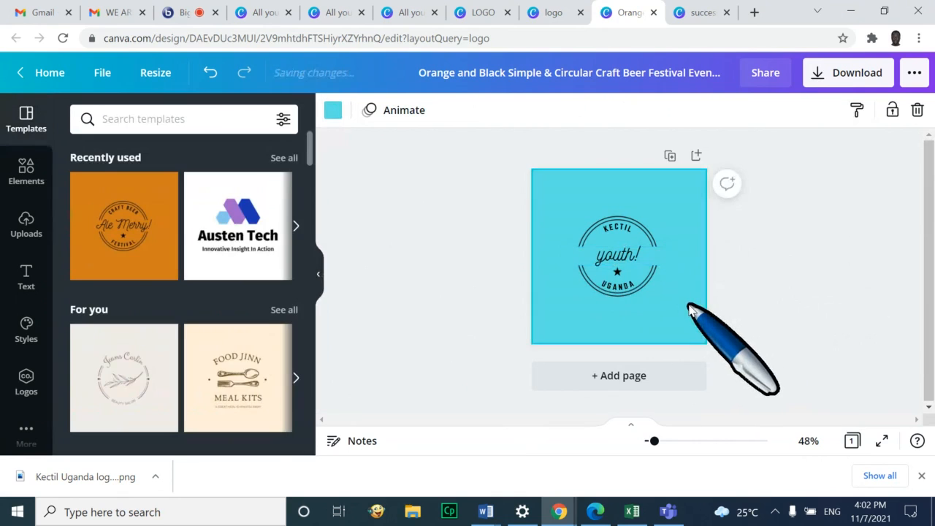
Make the youth! text purple
left_click(619, 254)
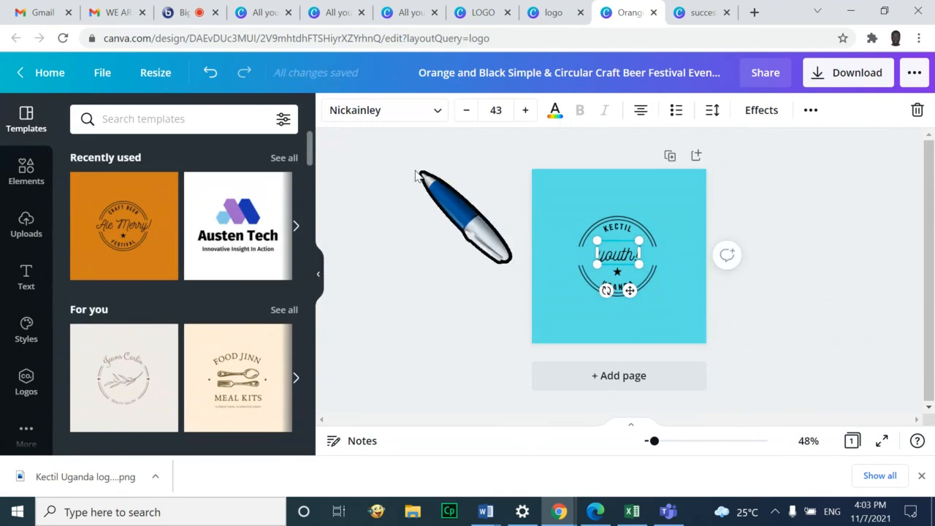
left_click(556, 110)
left_click(290, 396)
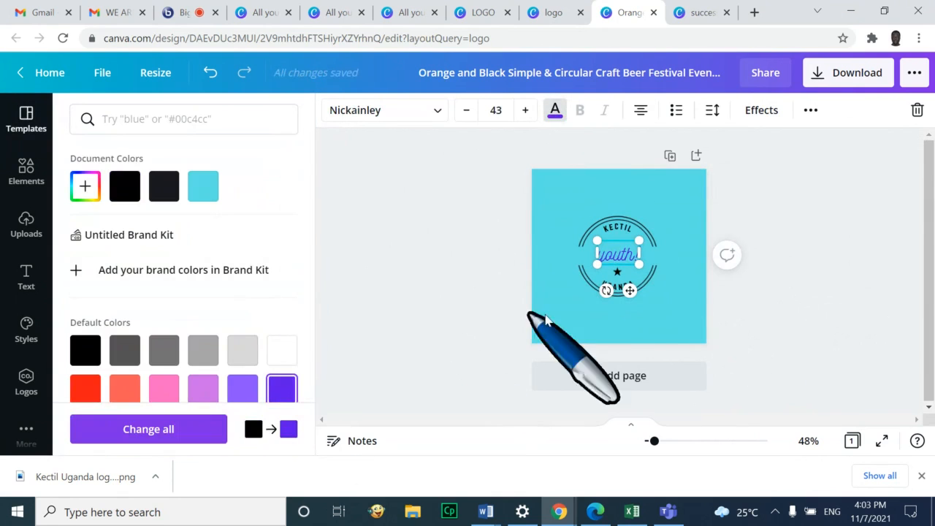
left_click(633, 325)
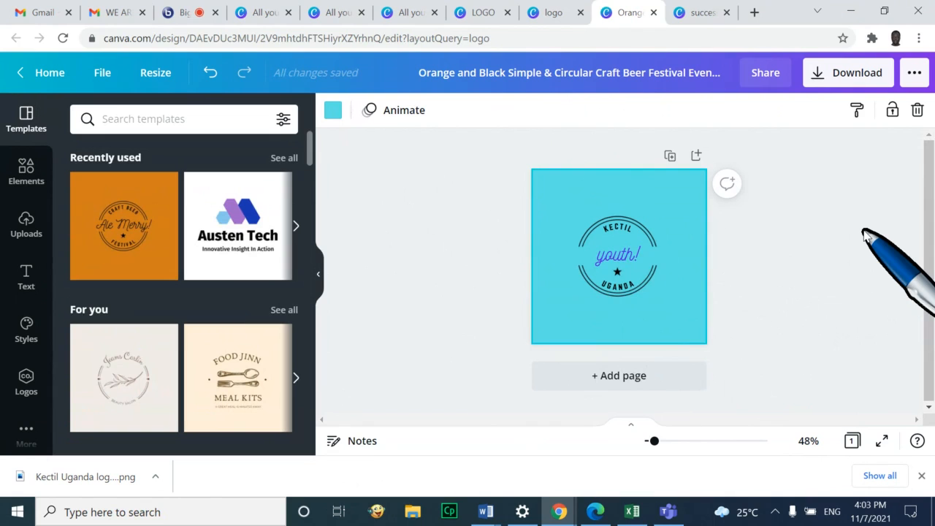
scroll(194, 358, "down", 3)
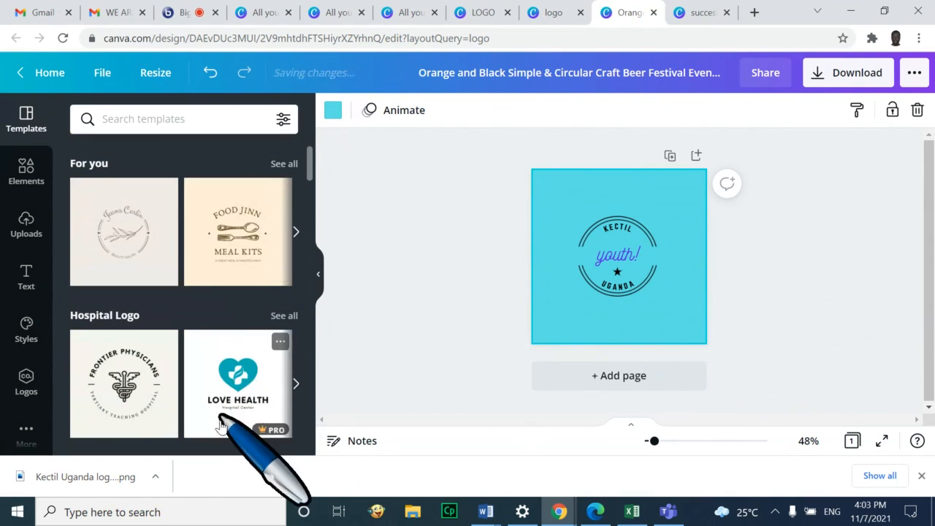
Go Home, list all your designs, scroll the grid and open the G- World receipt design
left_click(123, 382)
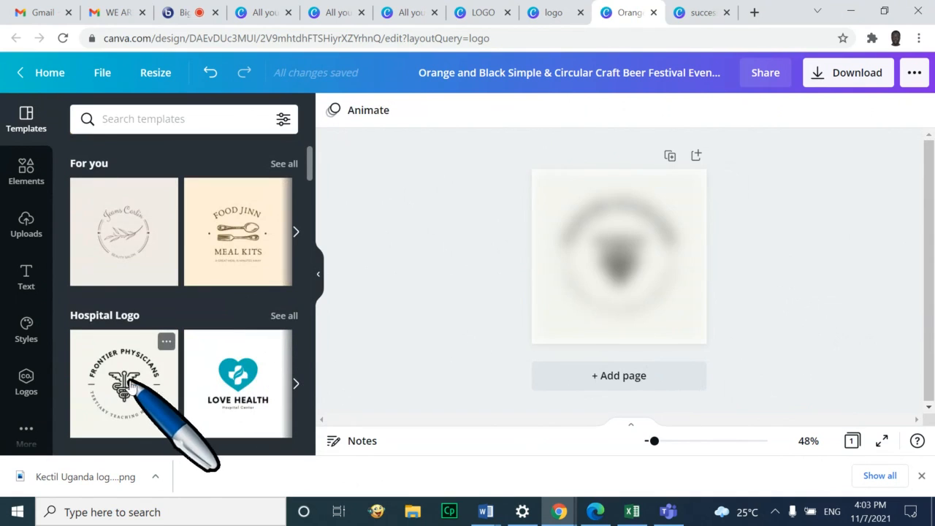
left_click(25, 73)
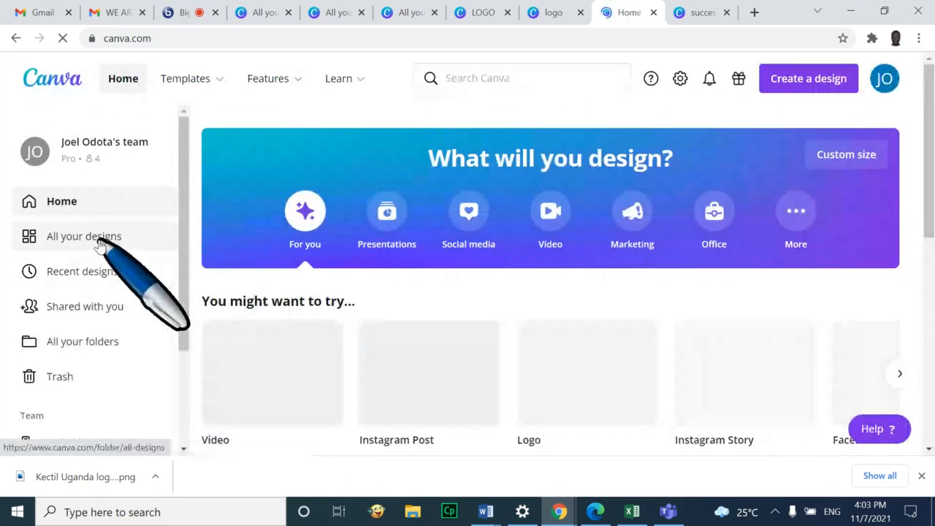
left_click(100, 244)
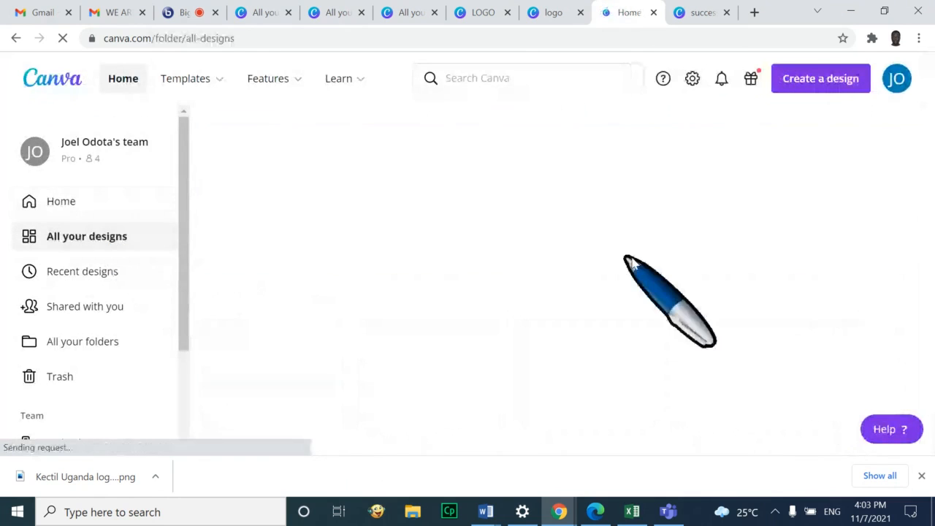
scroll(855, 303, "down", 10)
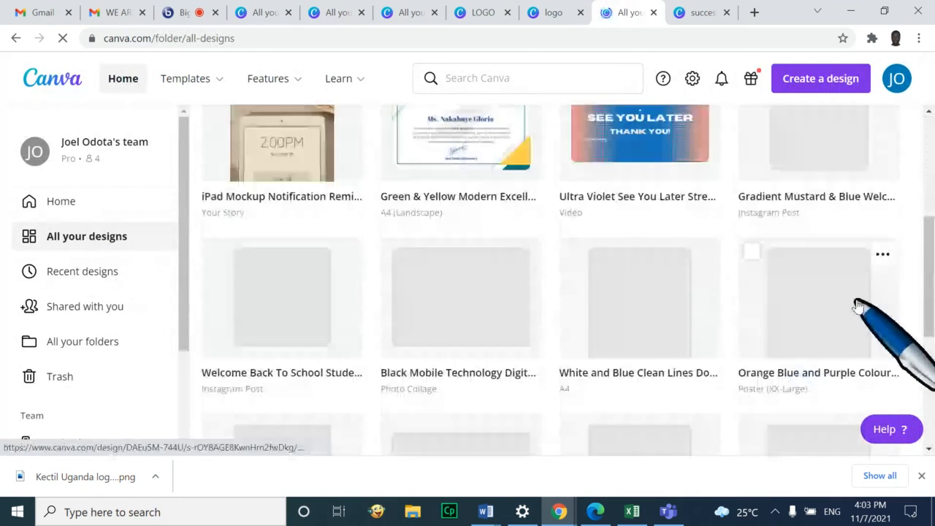
scroll(861, 305, "down", 10)
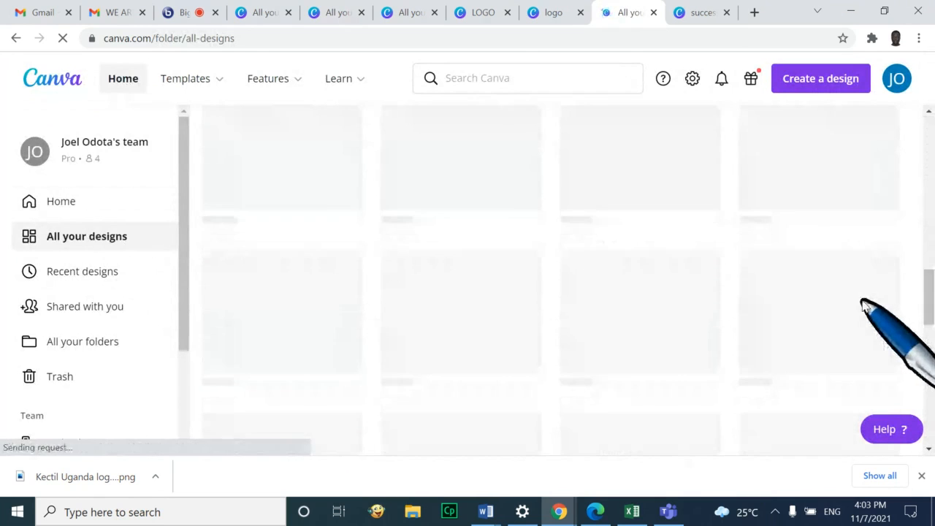
scroll(864, 307, "down", 10)
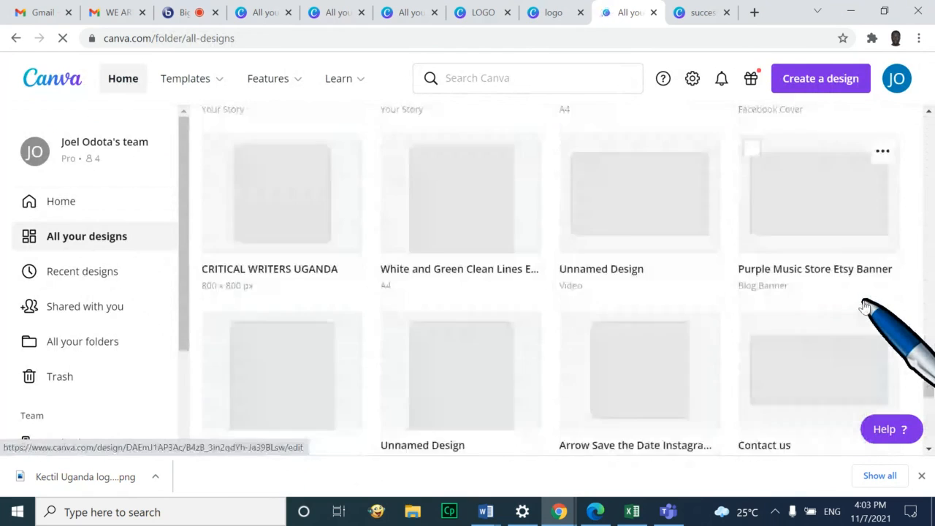
scroll(864, 307, "down", 3)
scroll(864, 305, "down", 3)
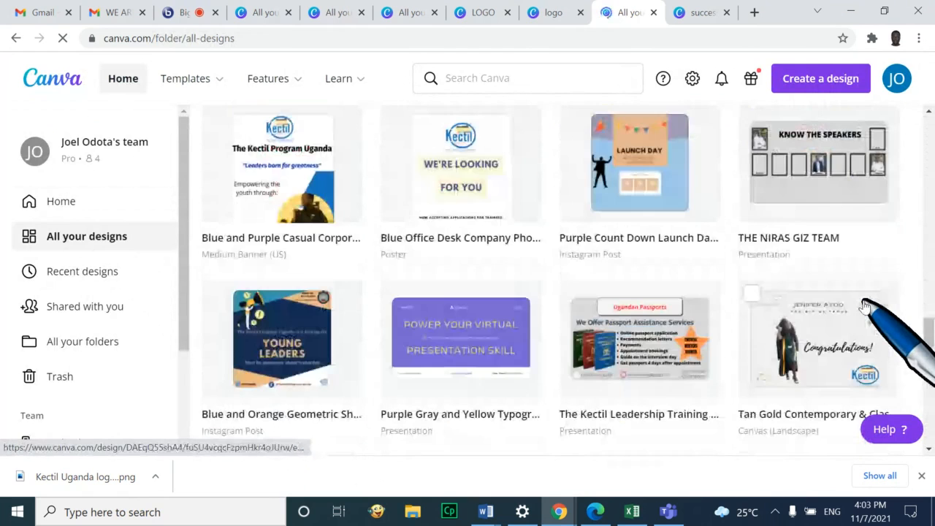
scroll(865, 307, "down", 5)
scroll(874, 291, "down", 2)
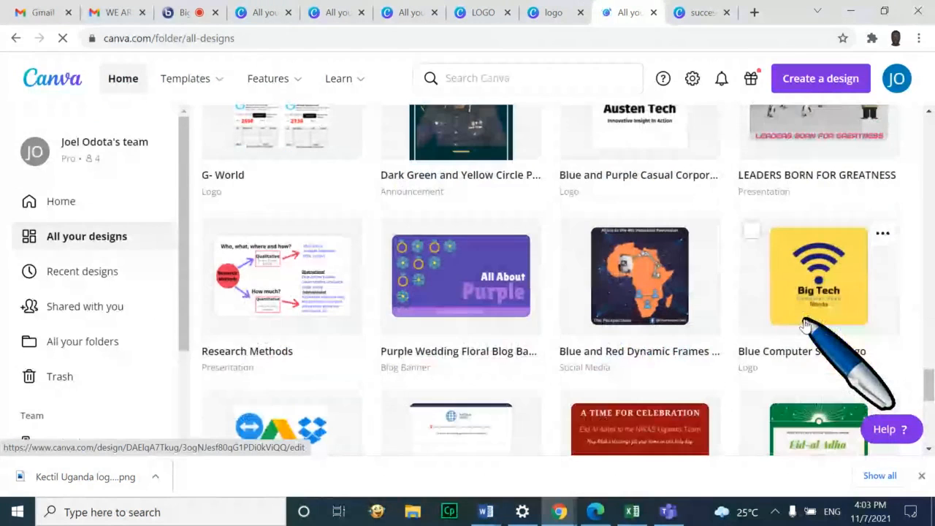
scroll(798, 307, "up", 4)
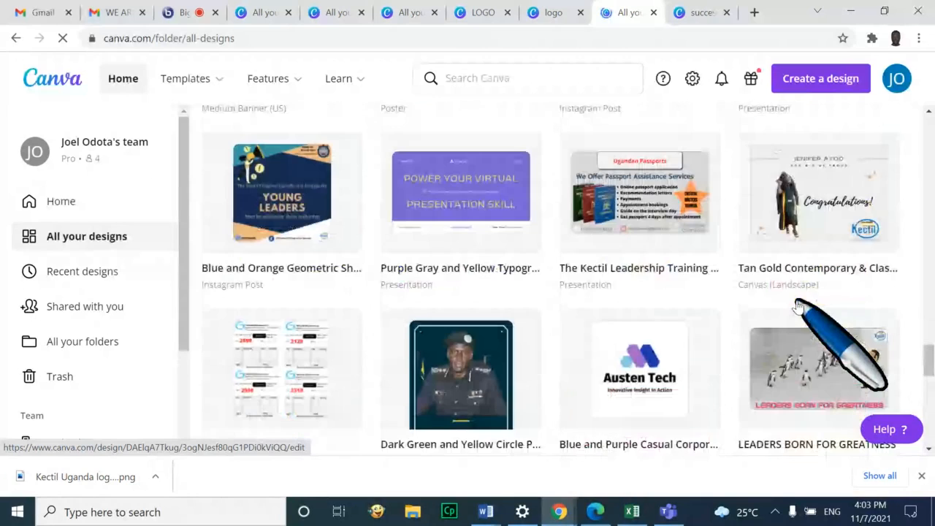
left_click(259, 359)
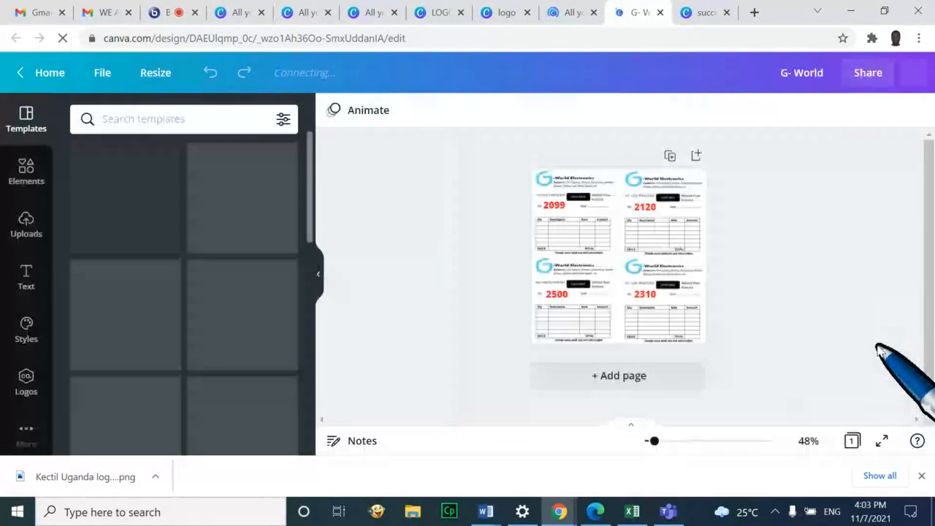
Present the G- World design full screen, then return home and open the Purple Music Store Etsy Banner
left_click(882, 441)
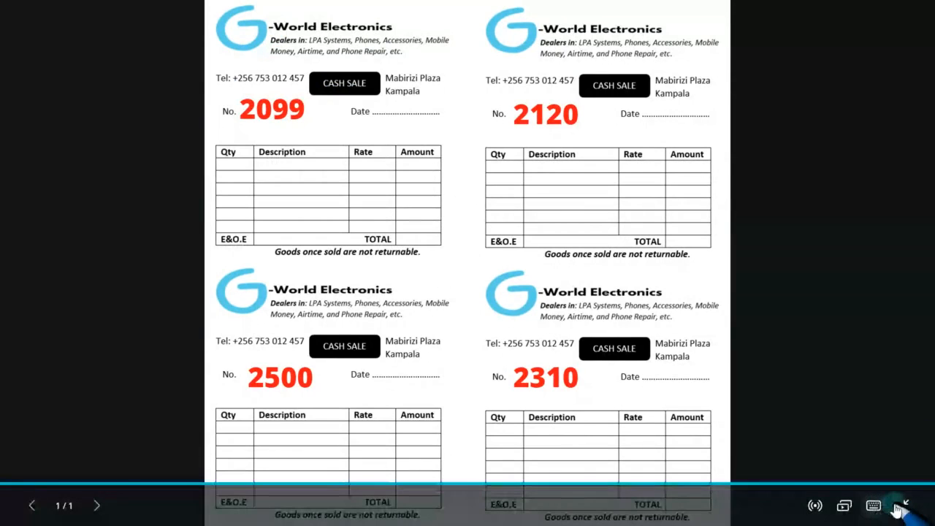
left_click(905, 508)
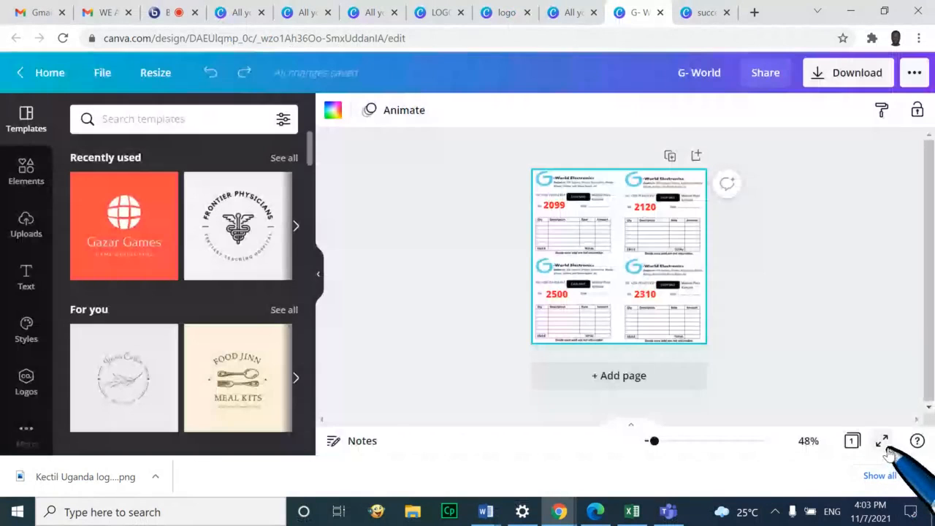
left_click(8, 71)
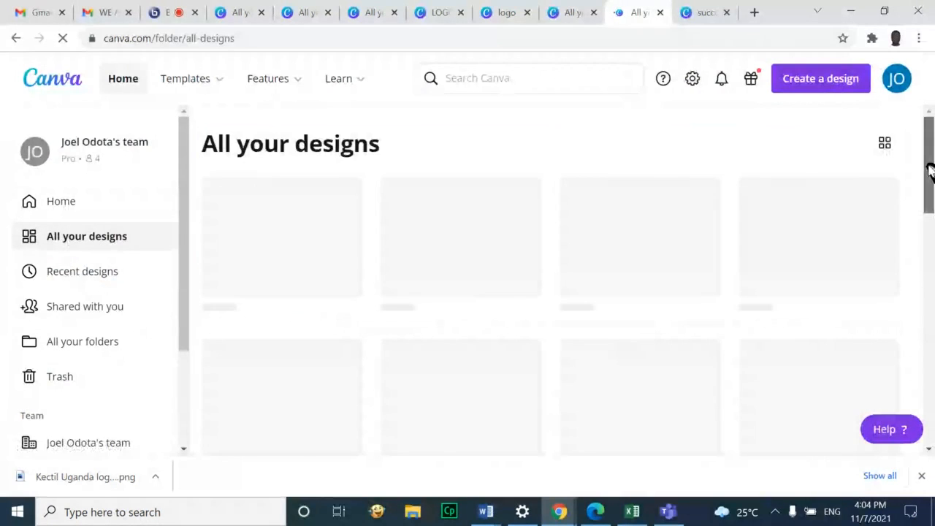
left_click_drag(931, 169, 932, 422)
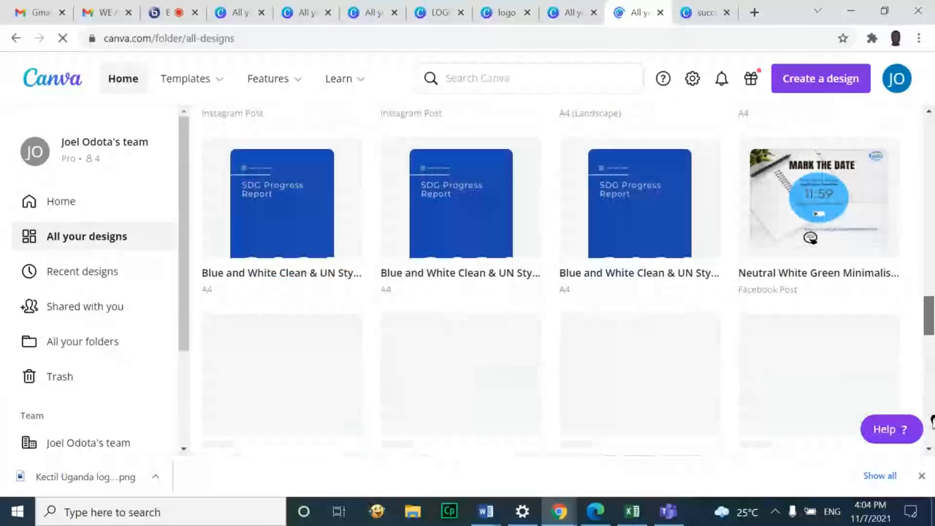
left_click_drag(931, 314, 932, 356)
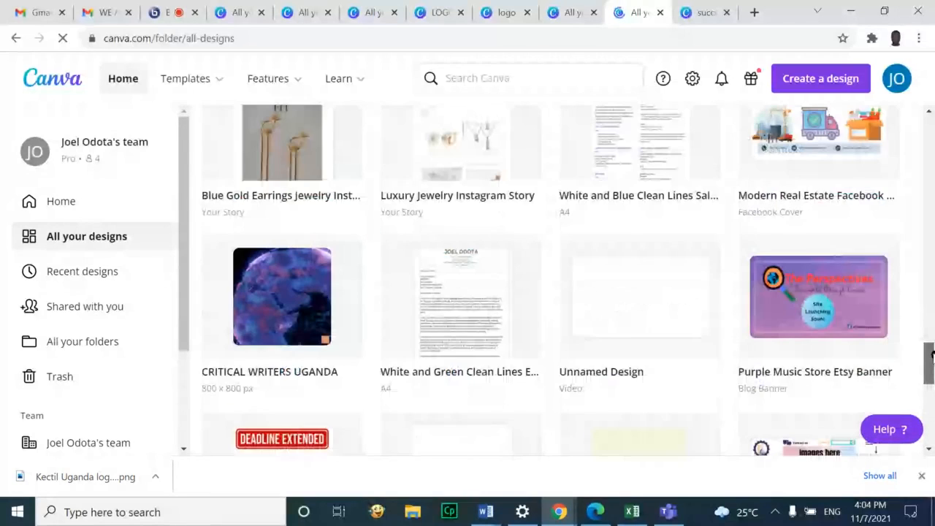
left_click(814, 315)
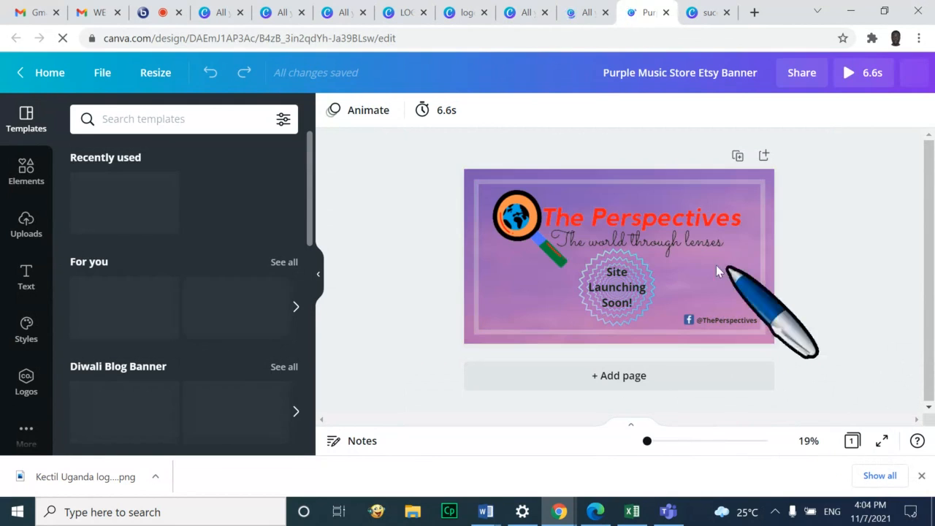
Present The Perspectives banner full screen, exit with Esc, and return to the home page
left_click(520, 233)
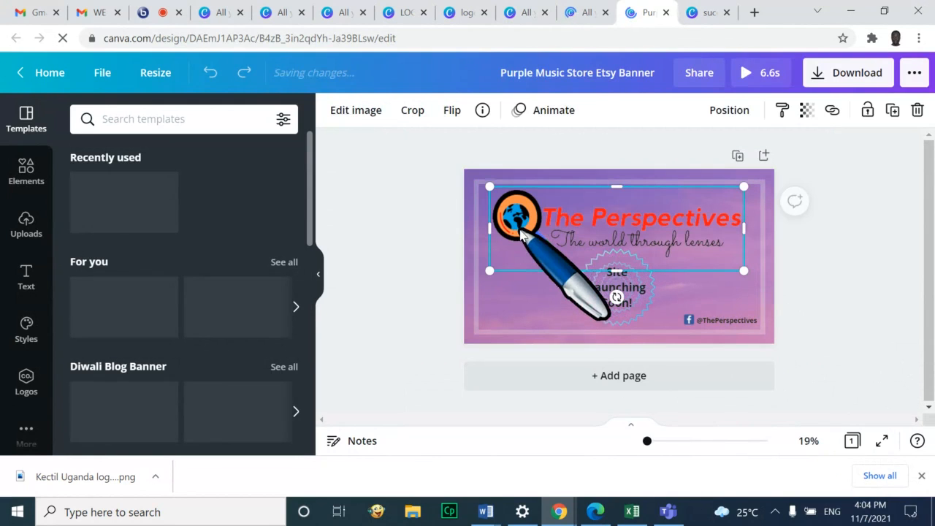
left_click(879, 444)
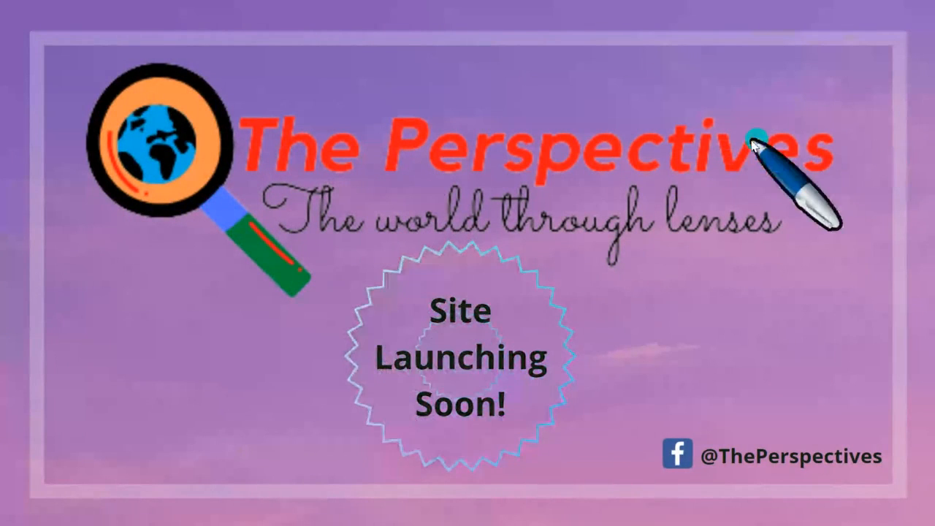
key("Escape")
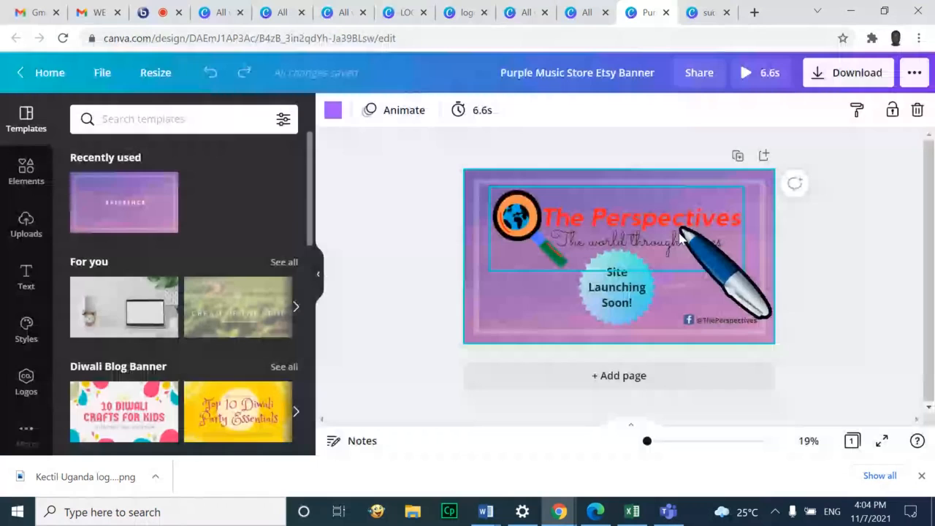
left_click(23, 75)
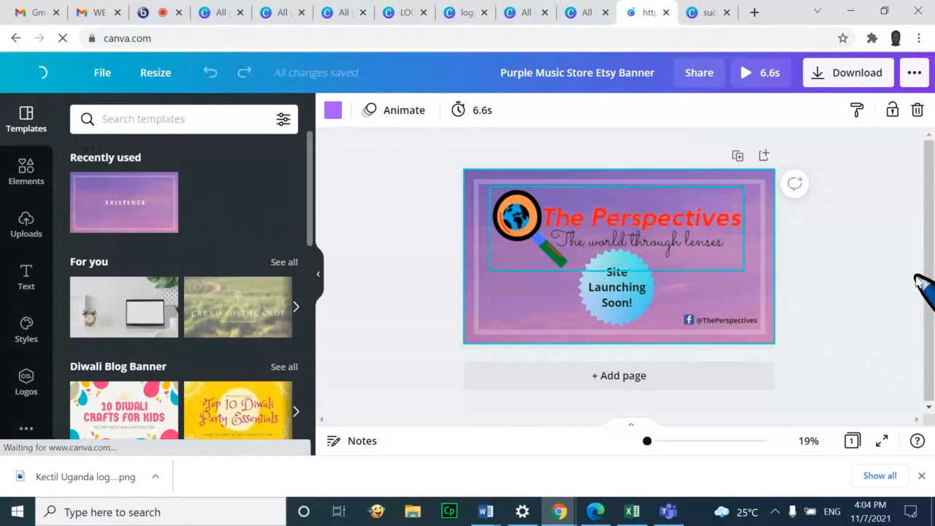
Open All your designs and scroll far down the grid toward the Pink and Purple Events & party logo
scroll(918, 289, "down", 3)
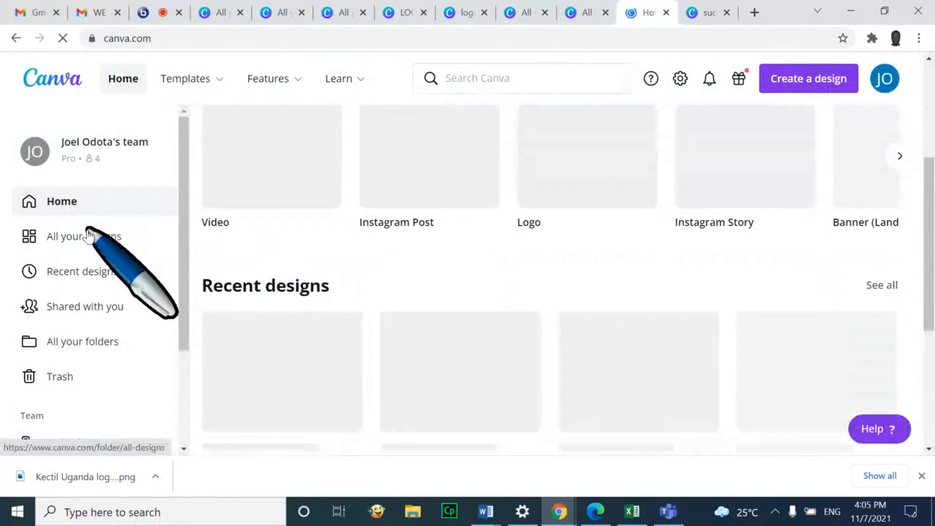
left_click(86, 234)
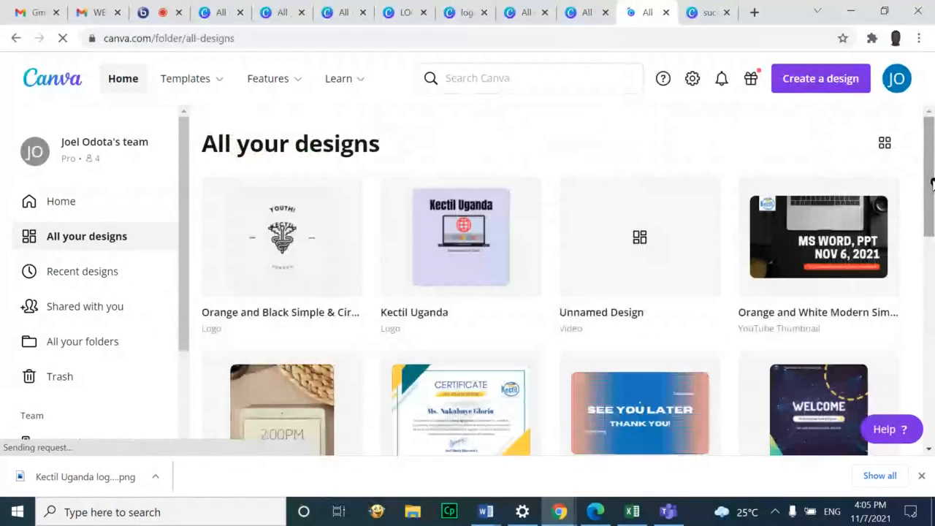
left_click_drag(932, 184, 930, 452)
left_click(929, 449)
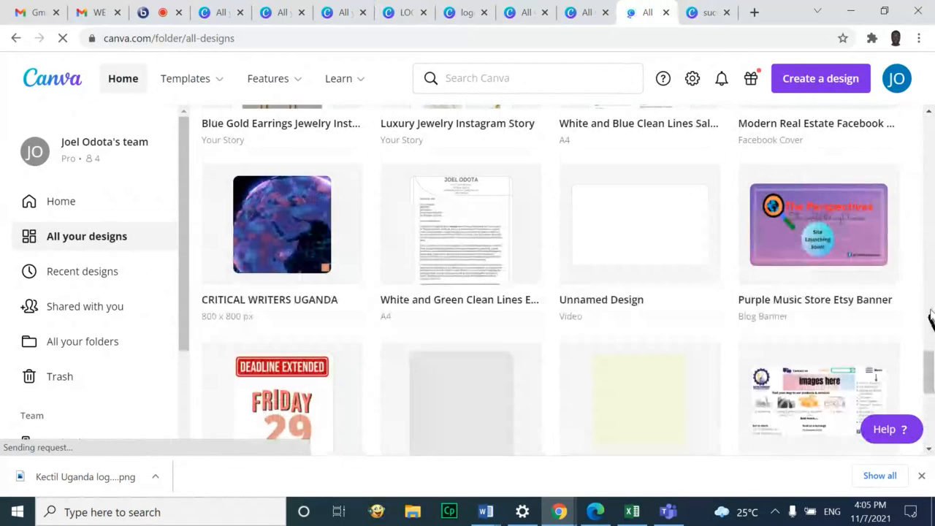
left_click_drag(930, 115, 930, 116)
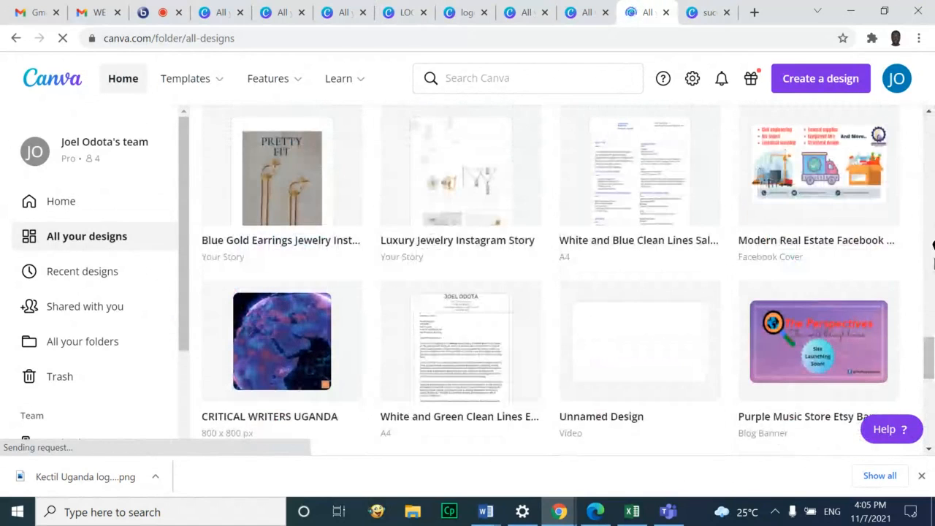
left_click_drag(930, 452, 930, 452)
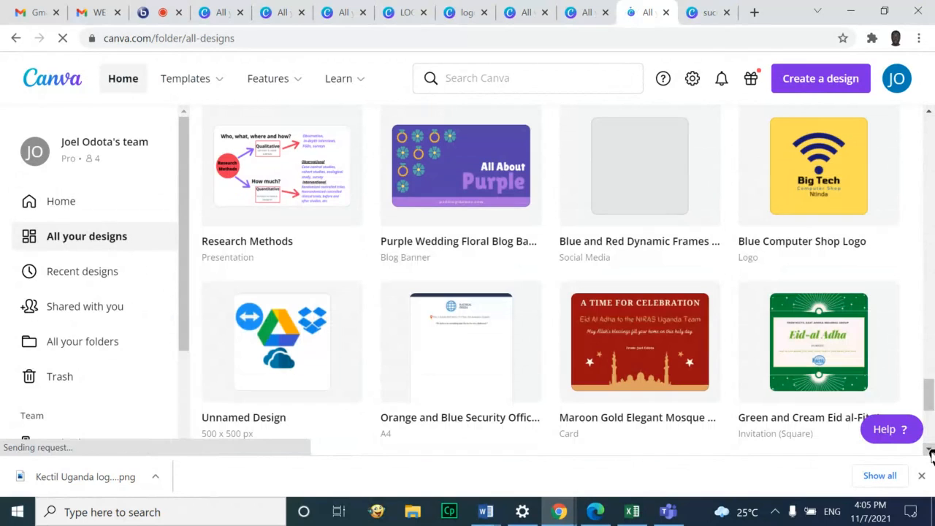
scroll(931, 454, "down", 3)
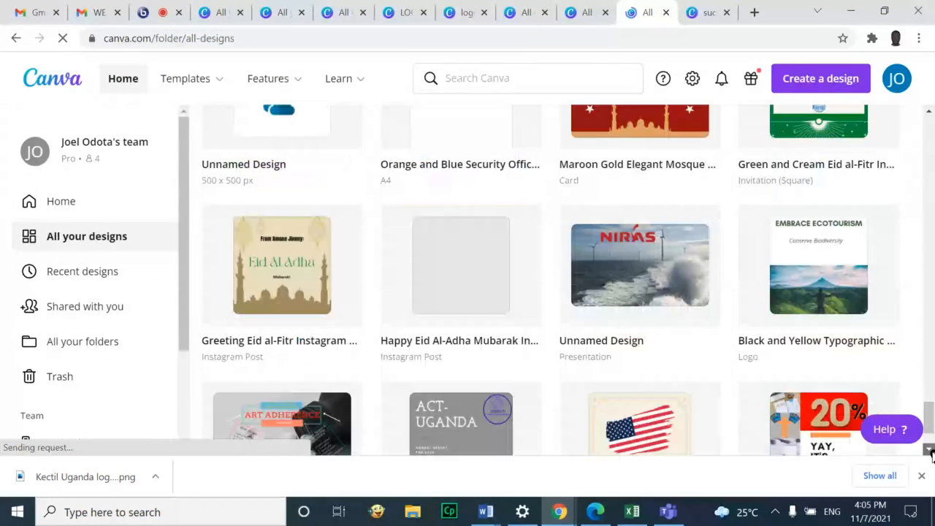
scroll(931, 453, "down", 4)
scroll(931, 454, "down", 4)
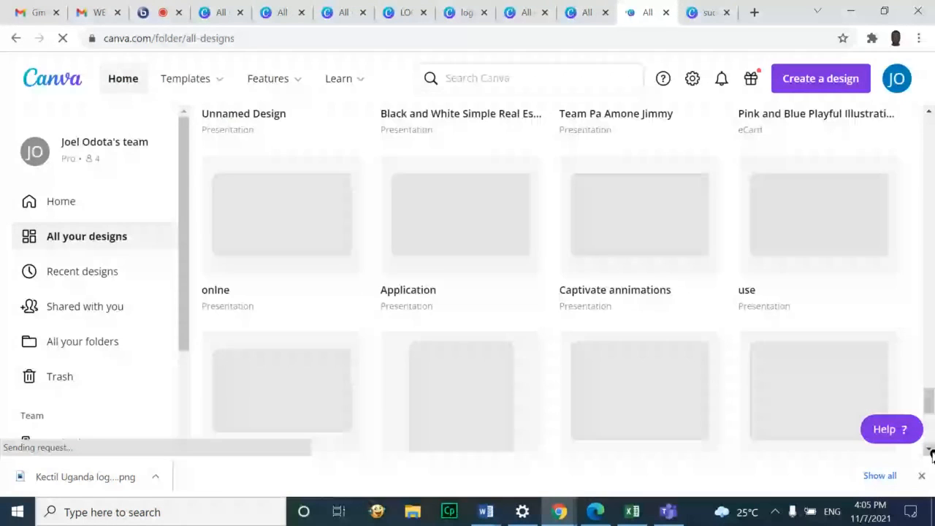
scroll(931, 454, "down", 2)
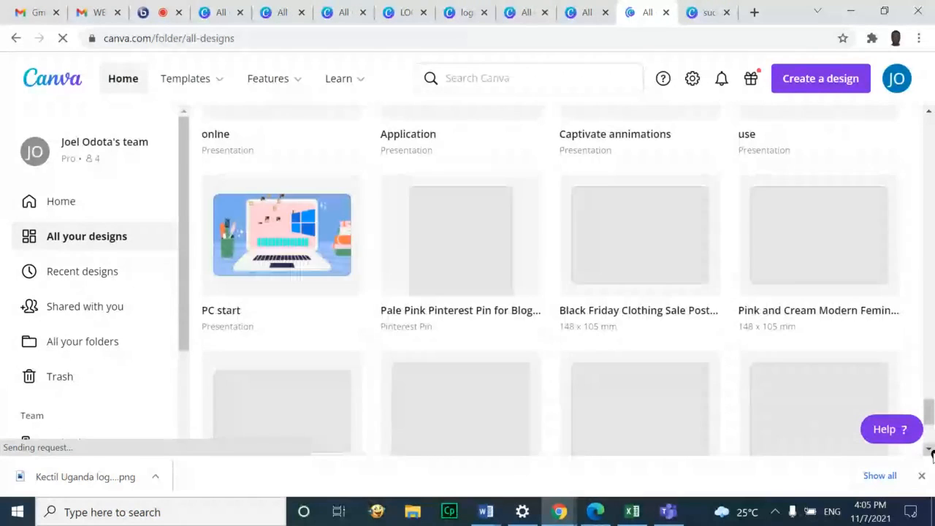
scroll(931, 453, "down", 1)
scroll(931, 453, "down", 1)
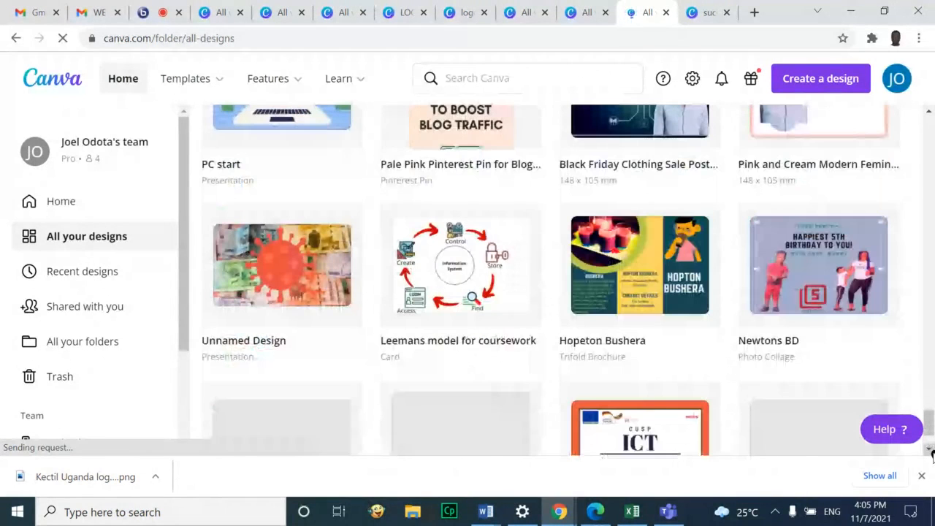
scroll(931, 453, "down", 4)
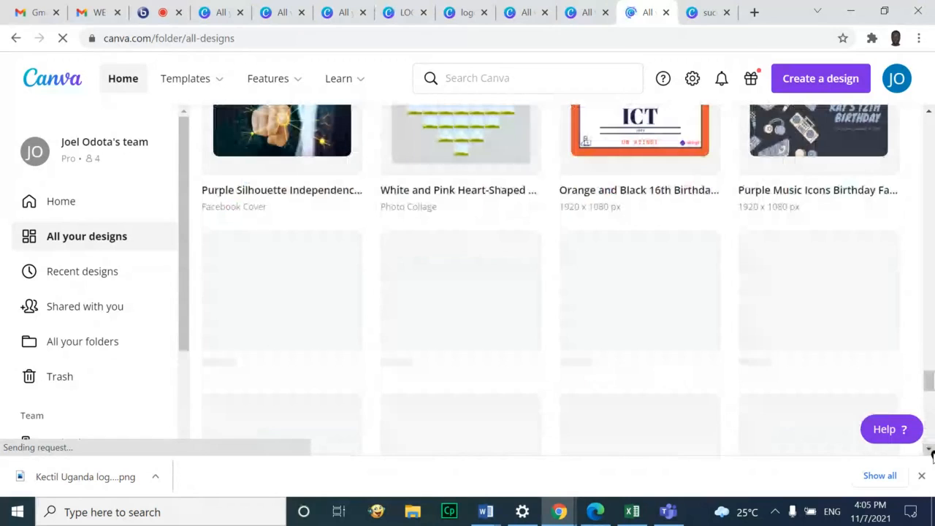
scroll(931, 453, "down", 2)
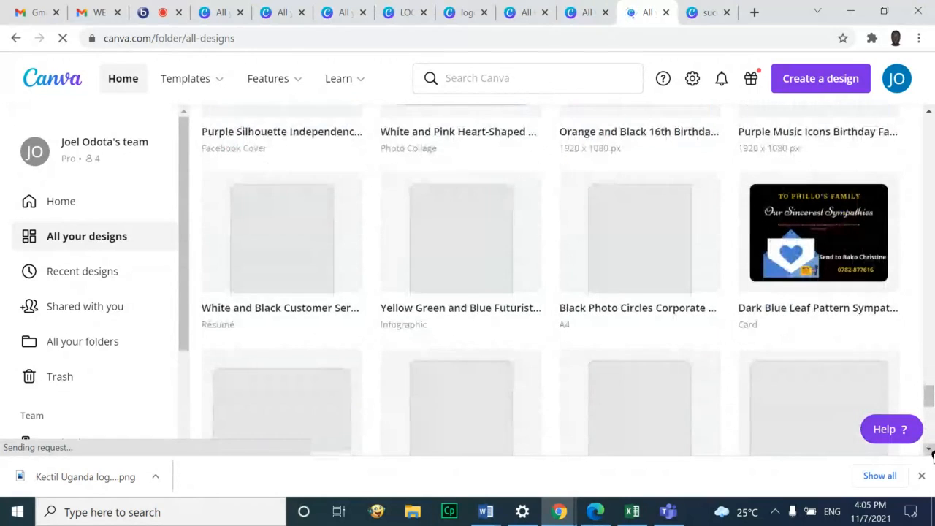
scroll(931, 453, "down", 3)
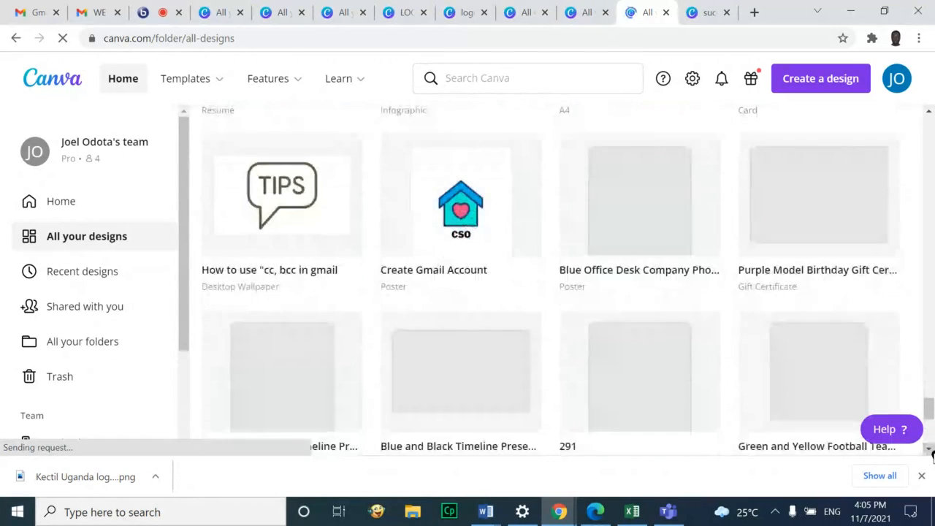
scroll(931, 453, "down", 1)
scroll(931, 453, "down", 5)
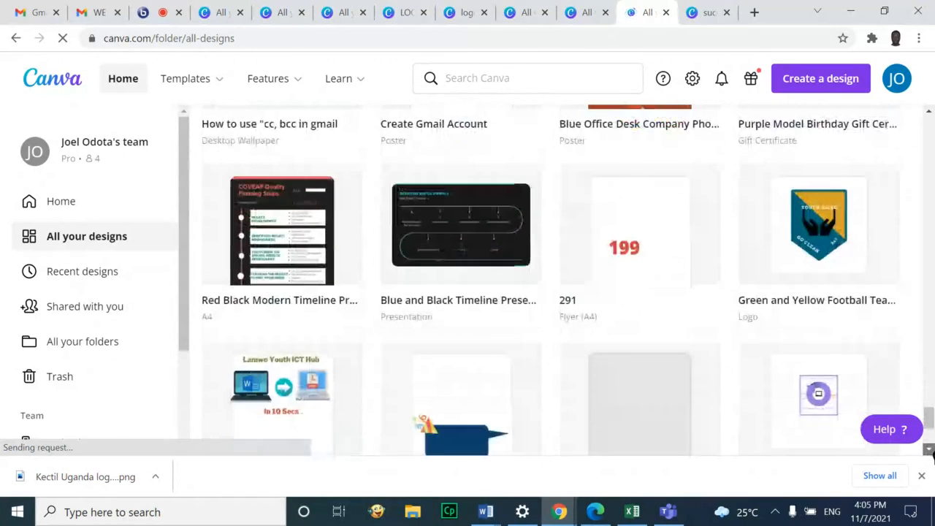
scroll(933, 454, "down", 6)
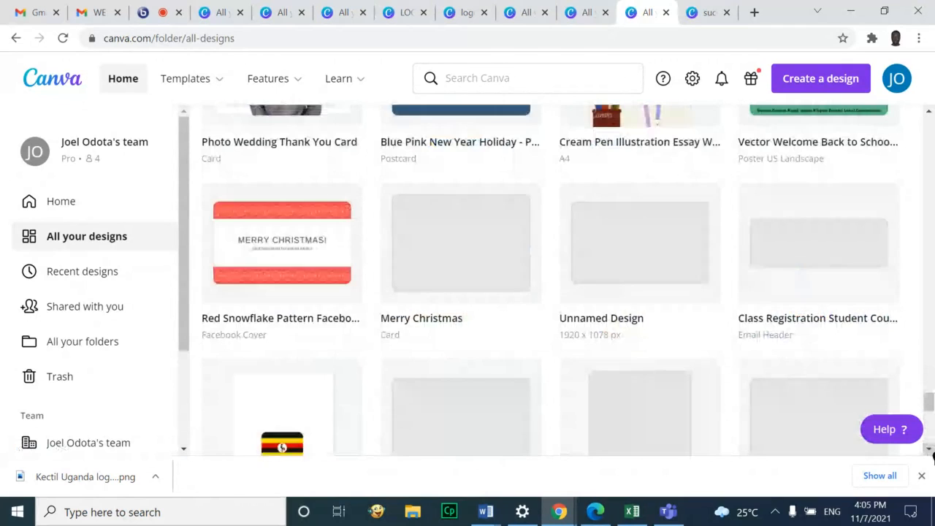
scroll(932, 455, "down", 3)
scroll(933, 455, "down", 2)
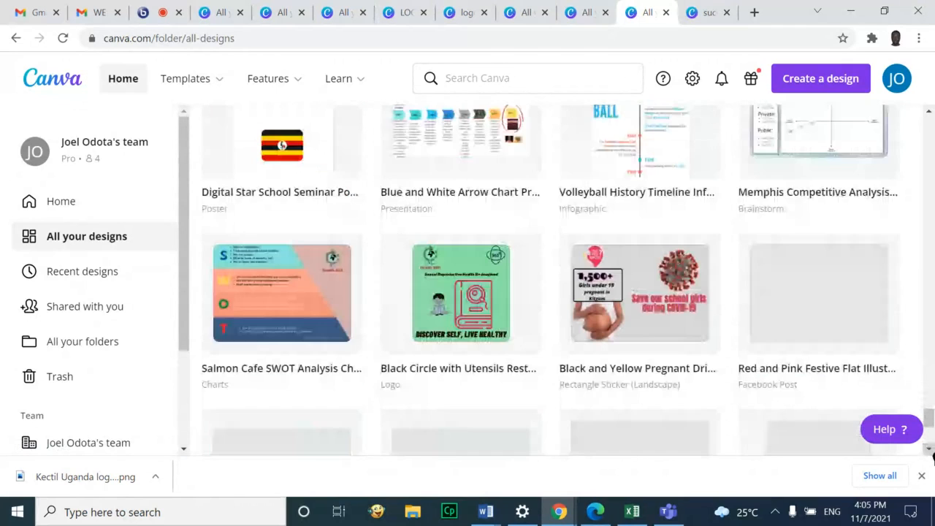
scroll(932, 455, "down", 2)
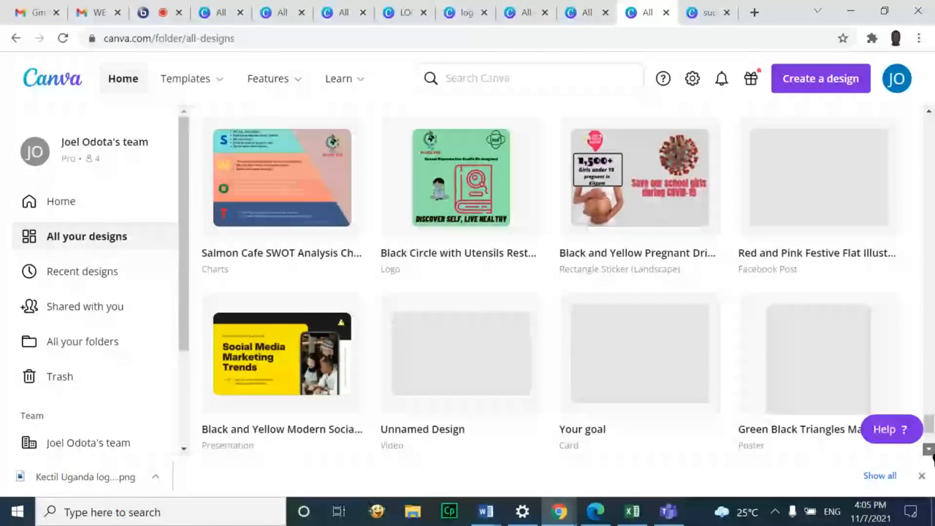
left_click(930, 451)
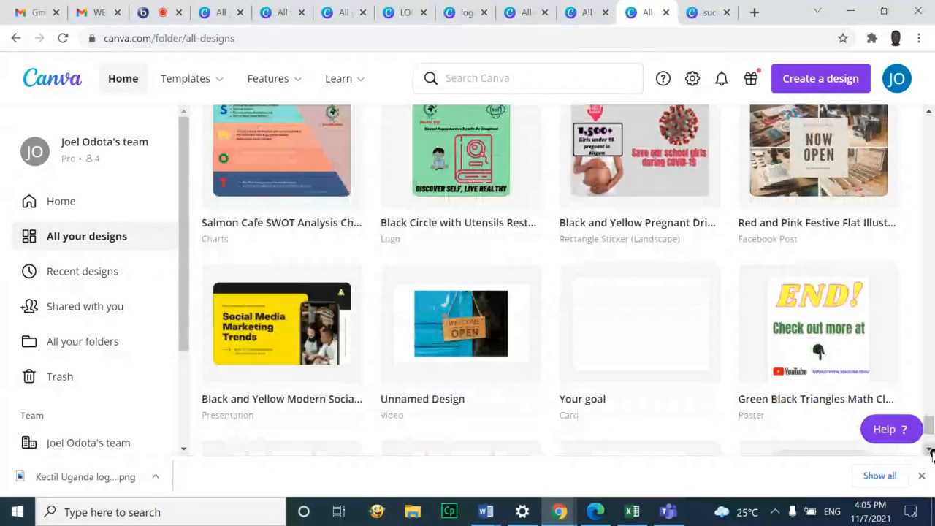
left_click(931, 450)
left_click(930, 450)
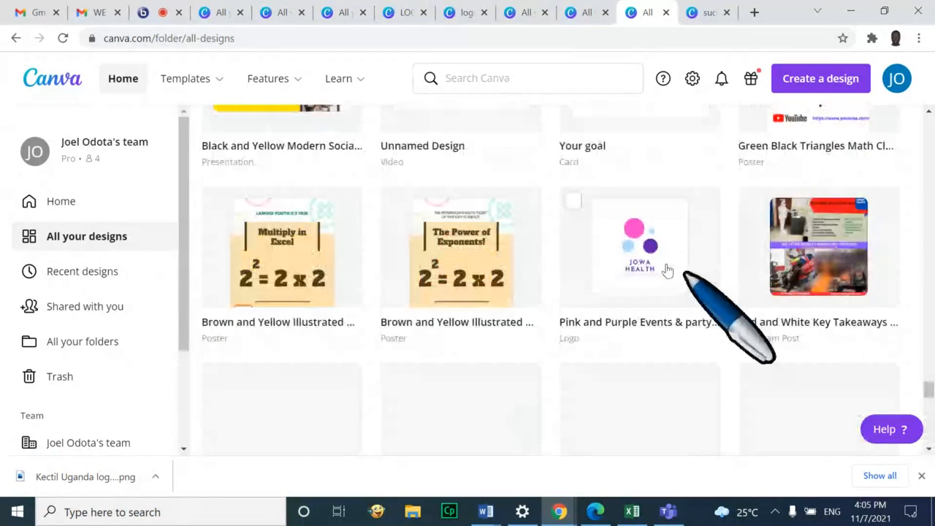
Open the Pink and Purple Events & party logo design and show its JOWA HEALTH page full screen
left_click(619, 238)
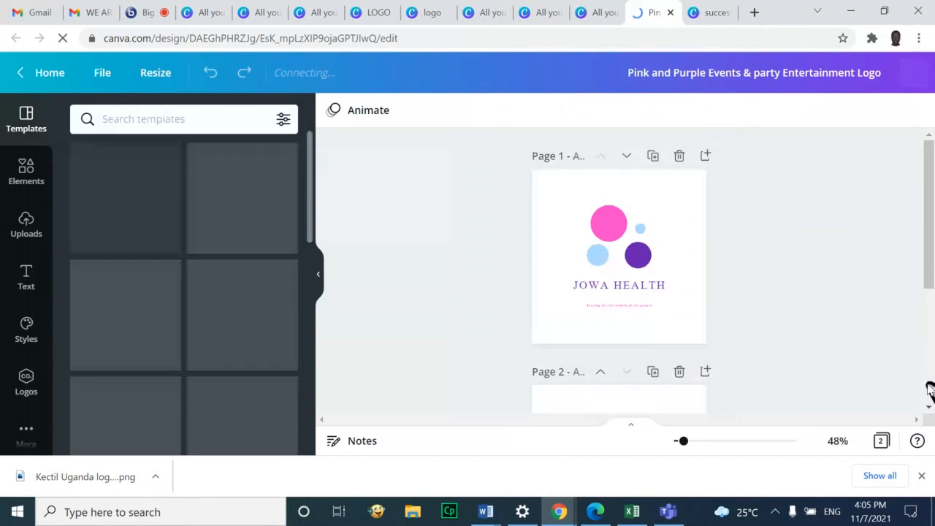
left_click(882, 441)
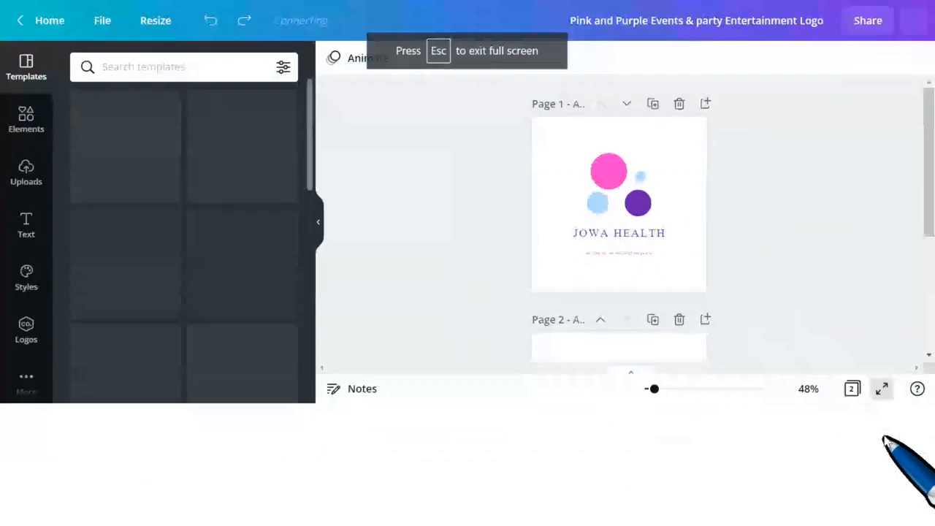
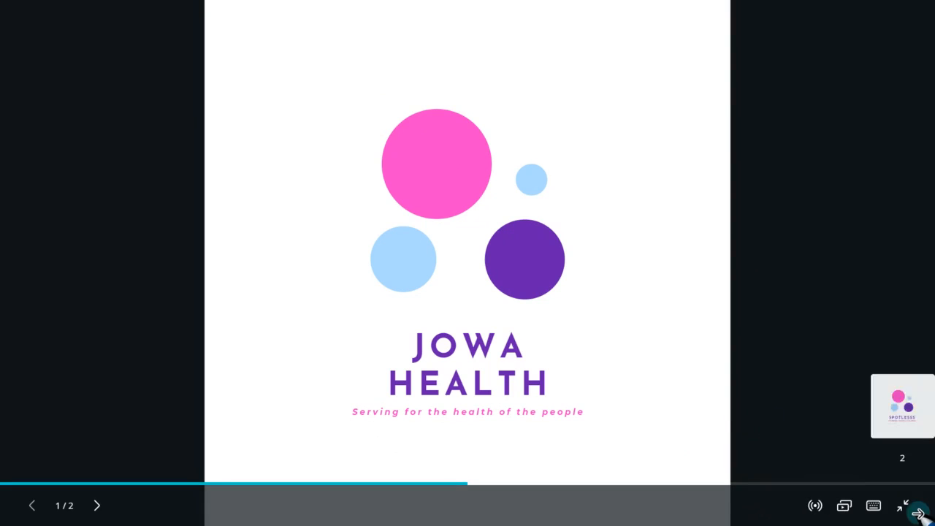
Leave the Jowa Health logo's full-screen view and return to the Canva home page
left_click(919, 513)
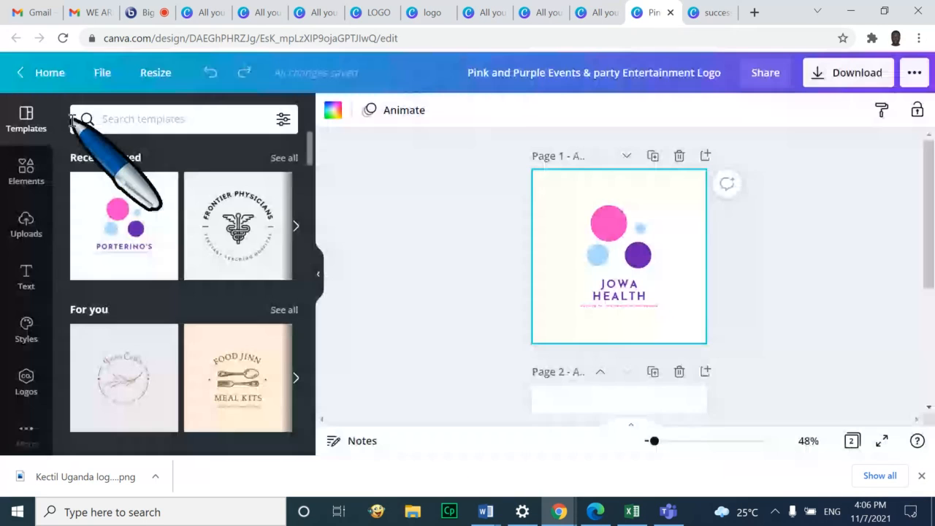
left_click(47, 72)
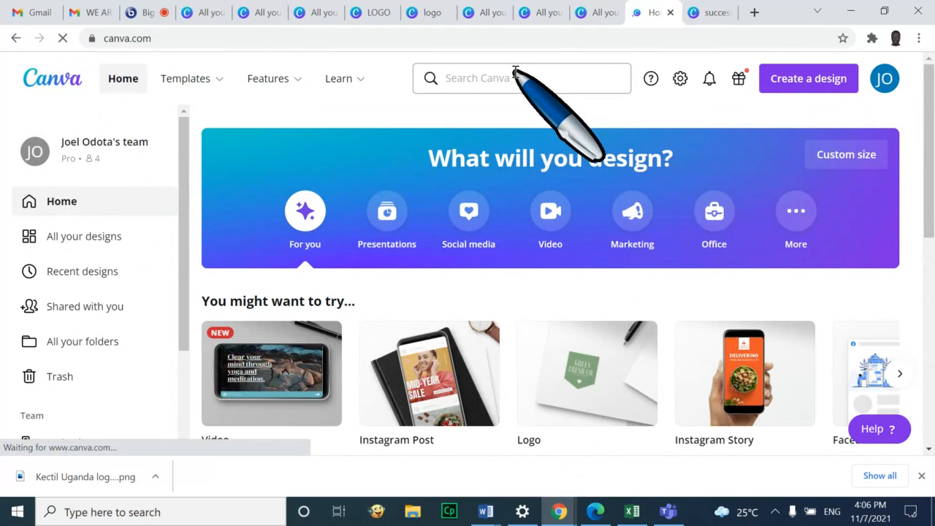
Search Canva for 'reminder' templates
left_click(490, 79)
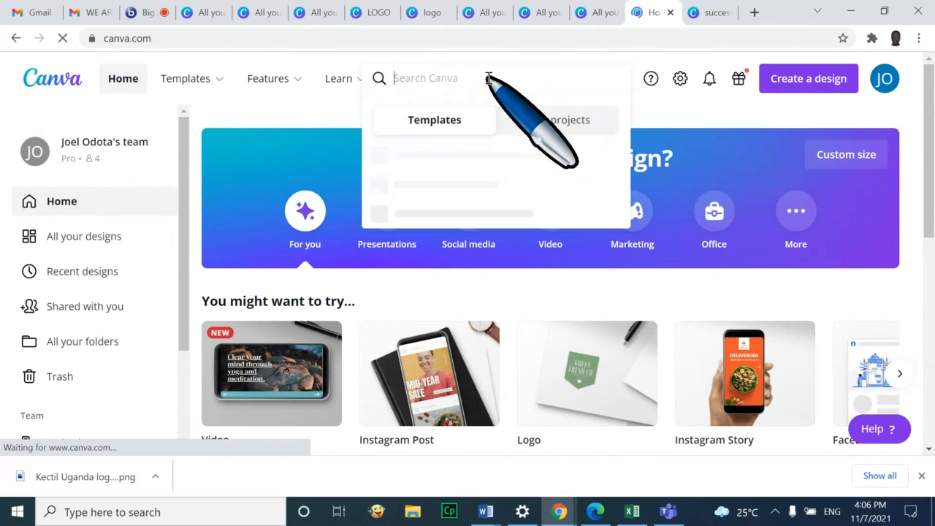
type("reminder")
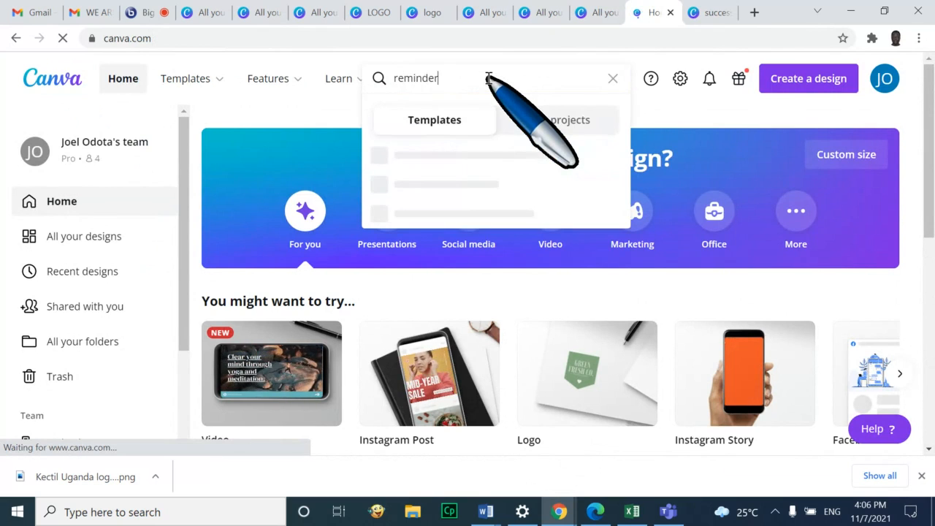
key("Return")
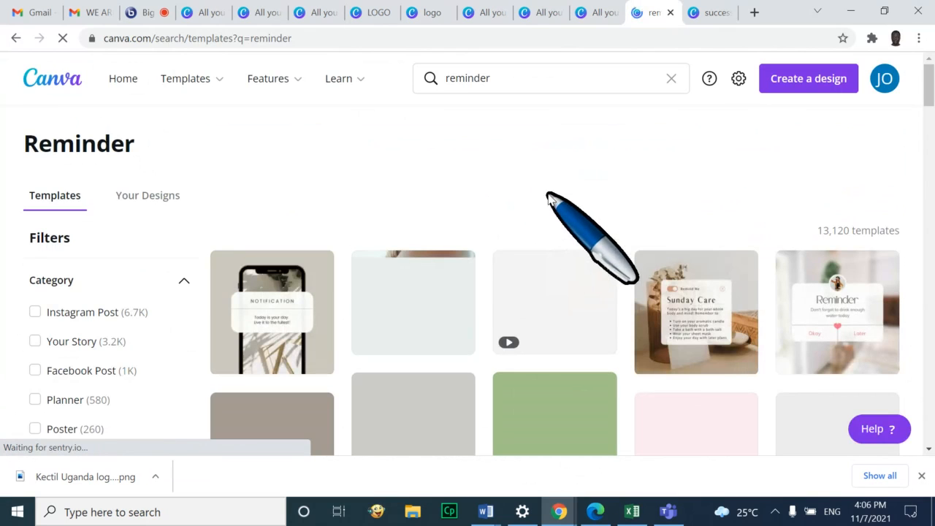
Browse the reminder results and open the Reminder Notification Mobile Phone Motivational Quote template
scroll(553, 198, "down", 1)
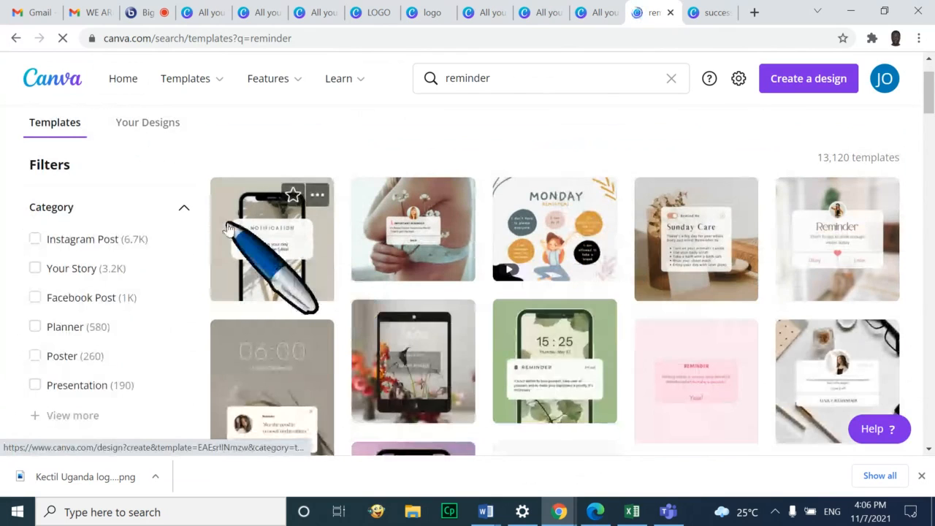
scroll(293, 246, "down", 1)
scroll(341, 243, "down", 3)
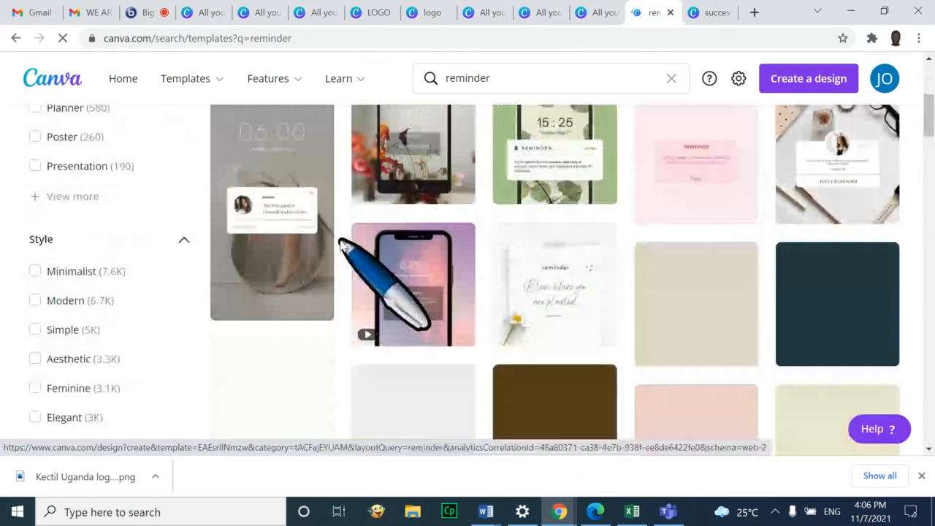
scroll(341, 245, "up", 1)
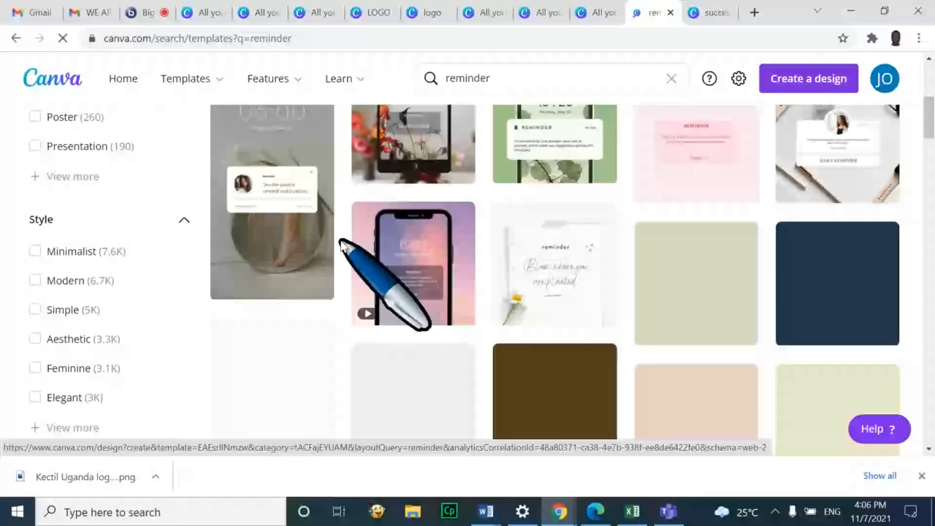
scroll(341, 243, "up", 1)
scroll(344, 245, "down", 3)
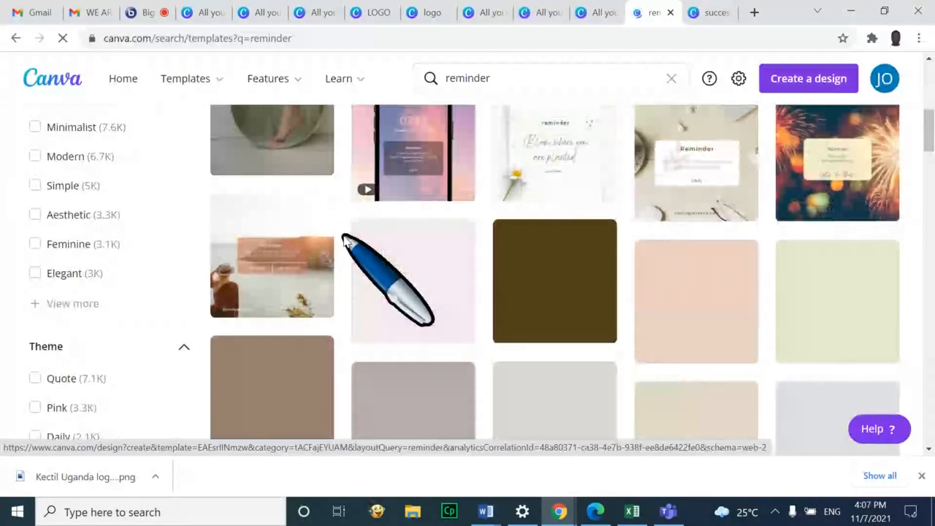
scroll(422, 252, "down", 1)
scroll(422, 252, "down", 3)
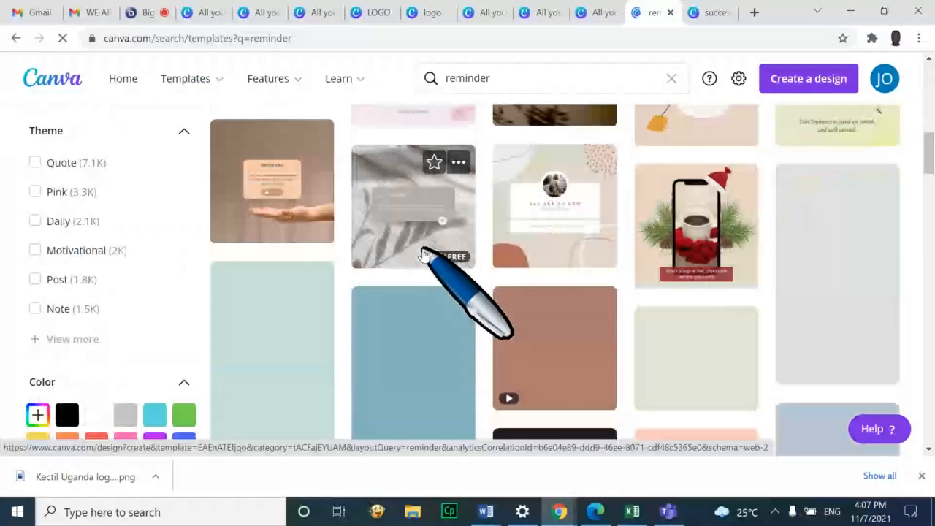
scroll(422, 252, "up", 1)
scroll(422, 252, "up", 4)
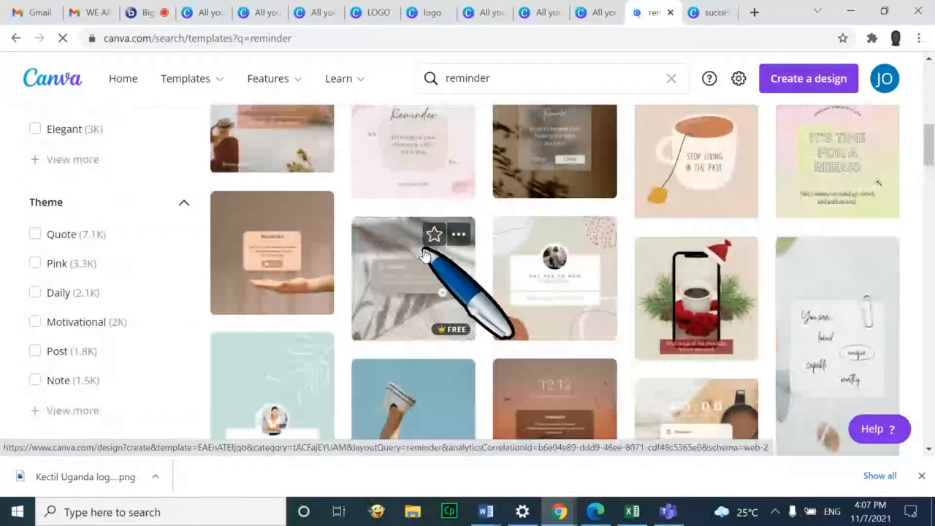
scroll(505, 248, "down", 7)
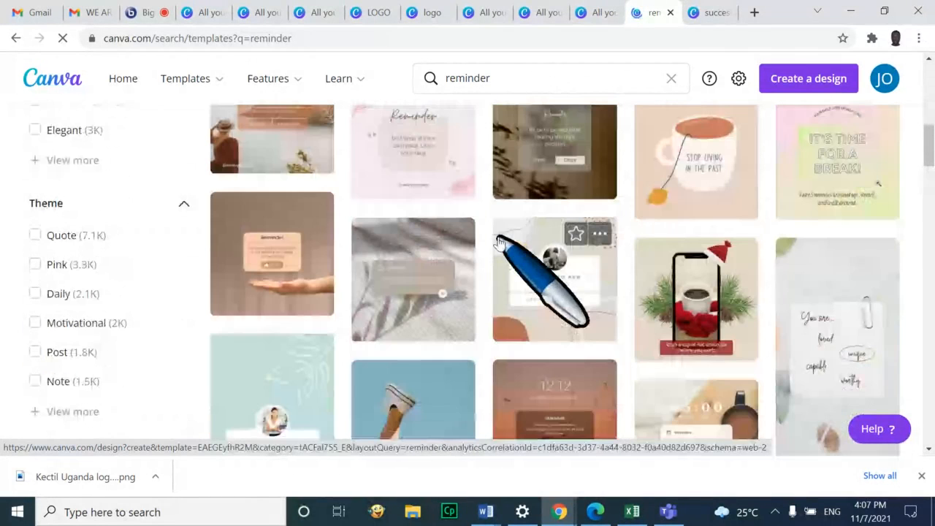
scroll(519, 239, "up", 10)
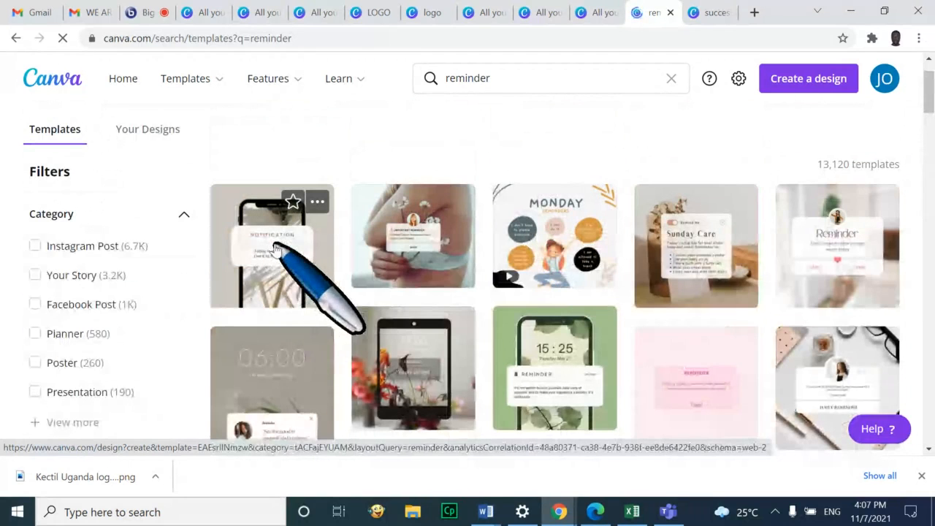
left_click(272, 250)
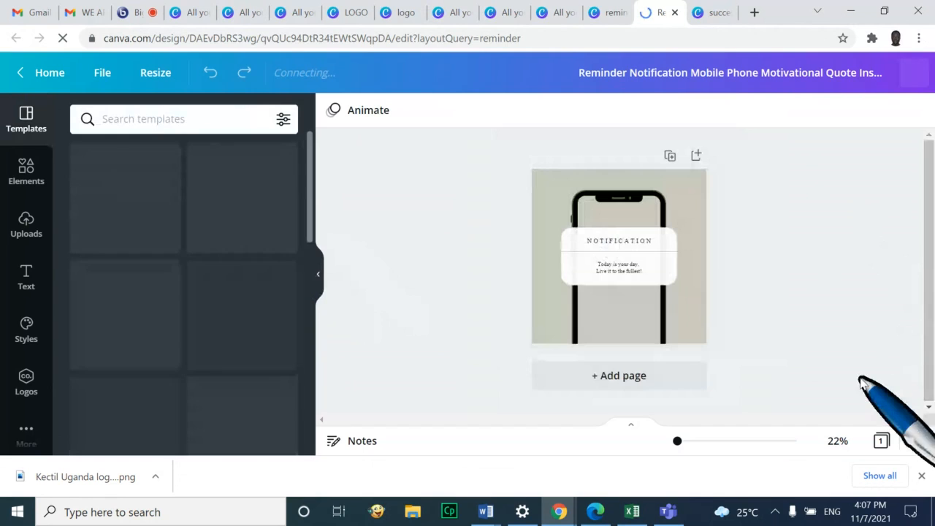
Zoom in on the phone mockup's NOTIFICATION card to inspect its quote text
left_click(693, 441)
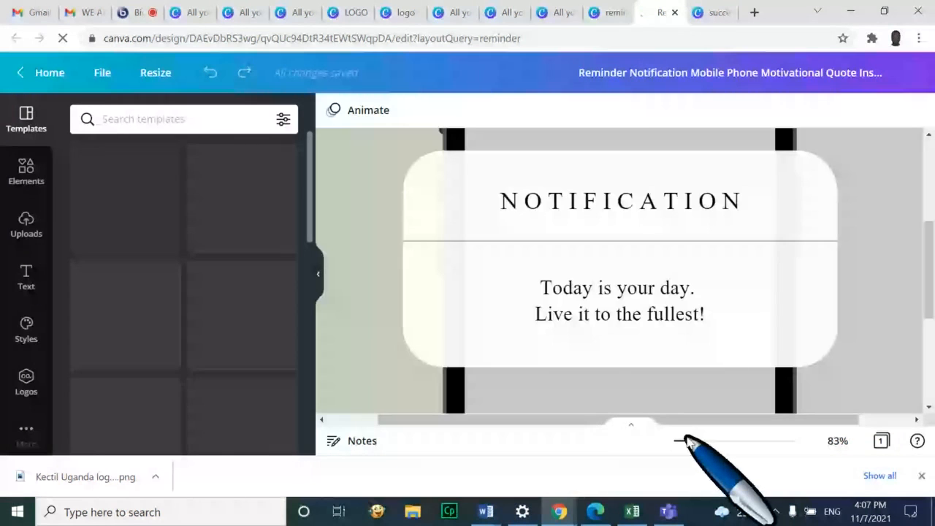
left_click(689, 442)
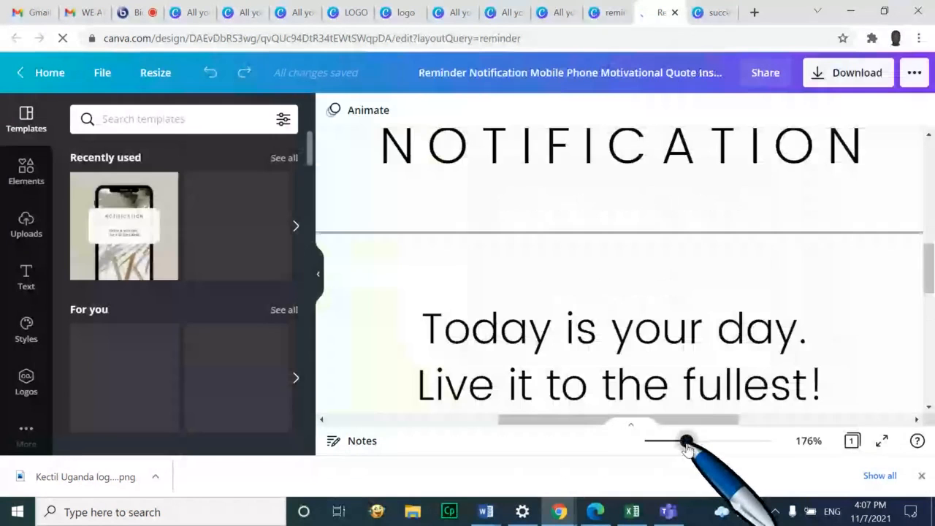
scroll(687, 404, "down", 3)
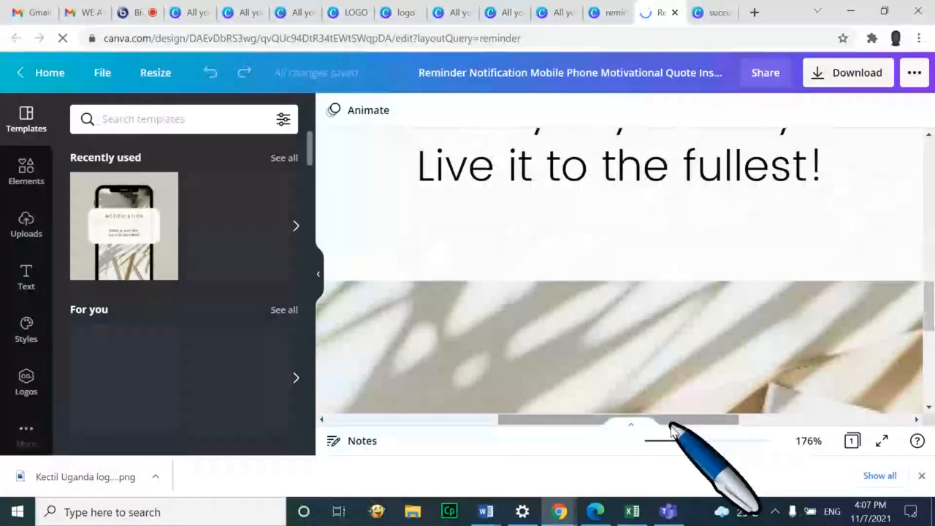
left_click_drag(687, 442, 654, 441)
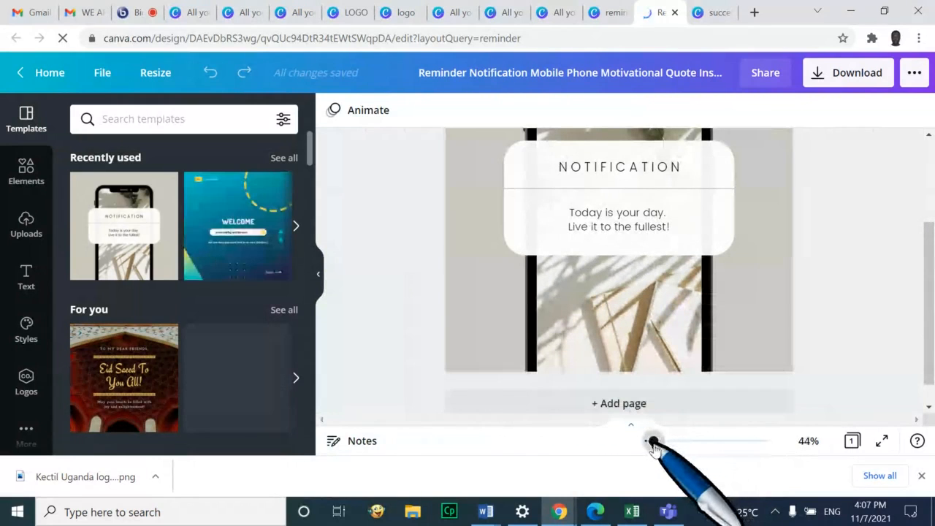
left_click_drag(930, 351, 933, 282)
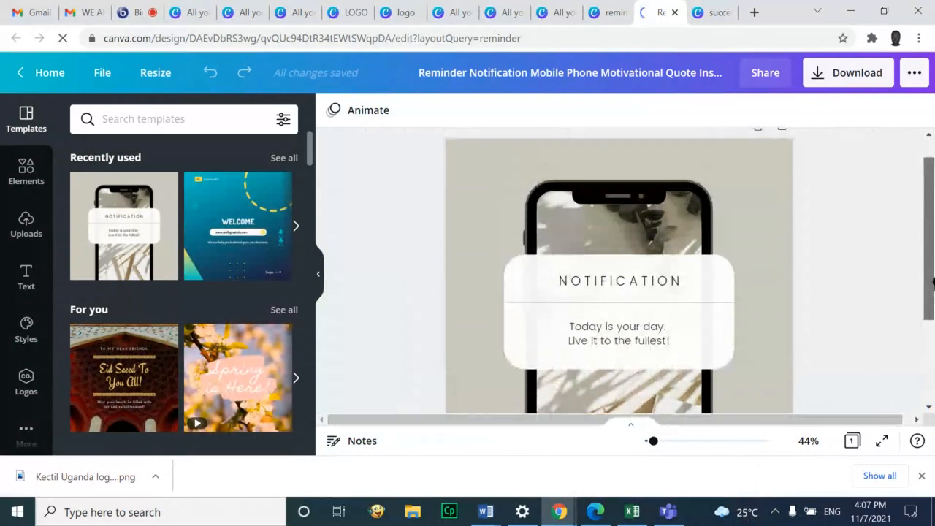
Replace the NOTIFICATION heading with the word IMPORTANT
left_click(660, 285)
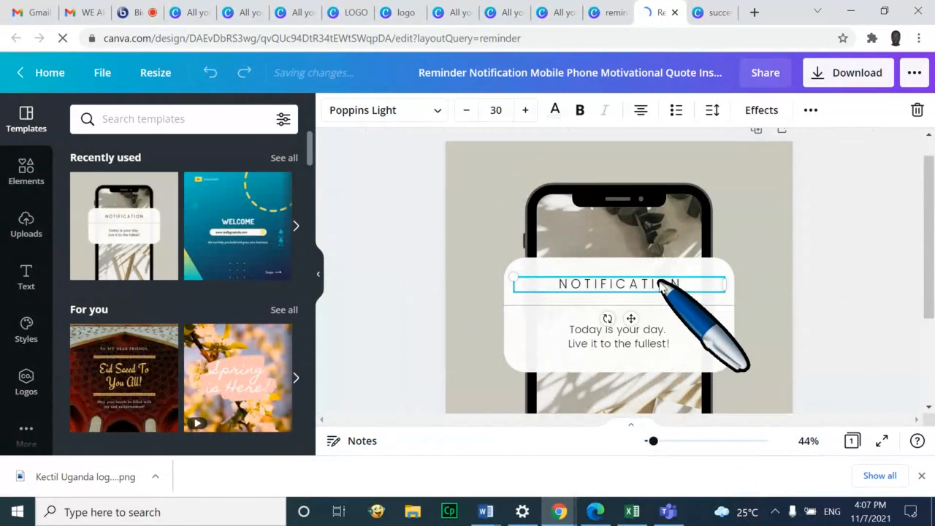
left_click(660, 283)
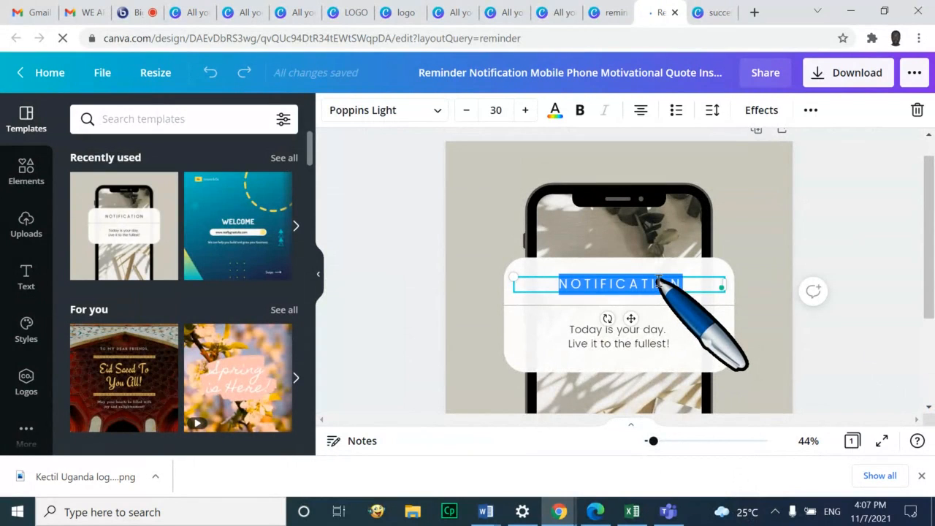
key("BackSpace")
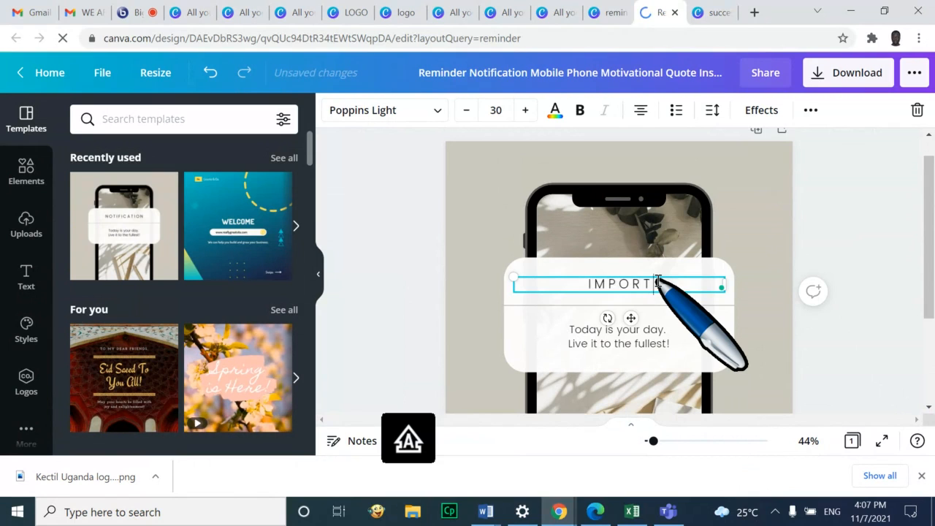
type("IMPORTANT")
Make the IMPORTANT heading bold and bright red (#FD2828)
double_click(658, 282)
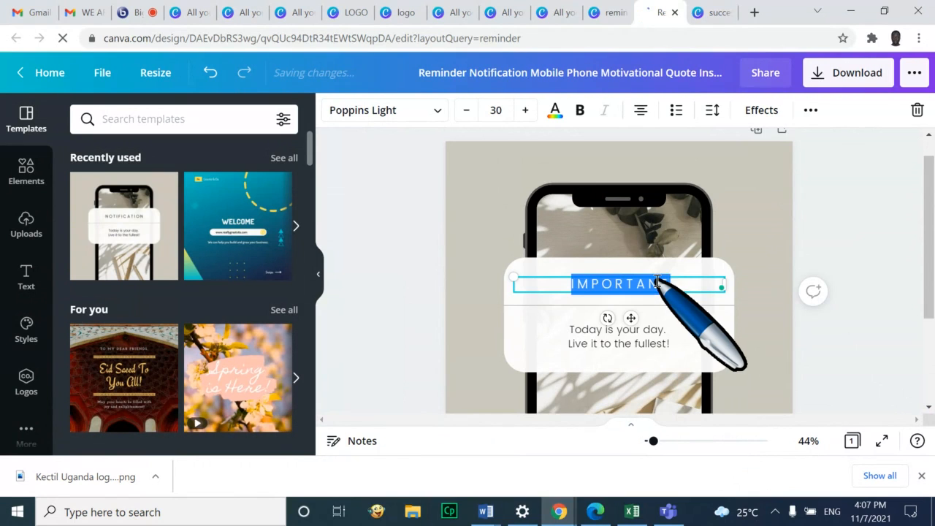
left_click(556, 111)
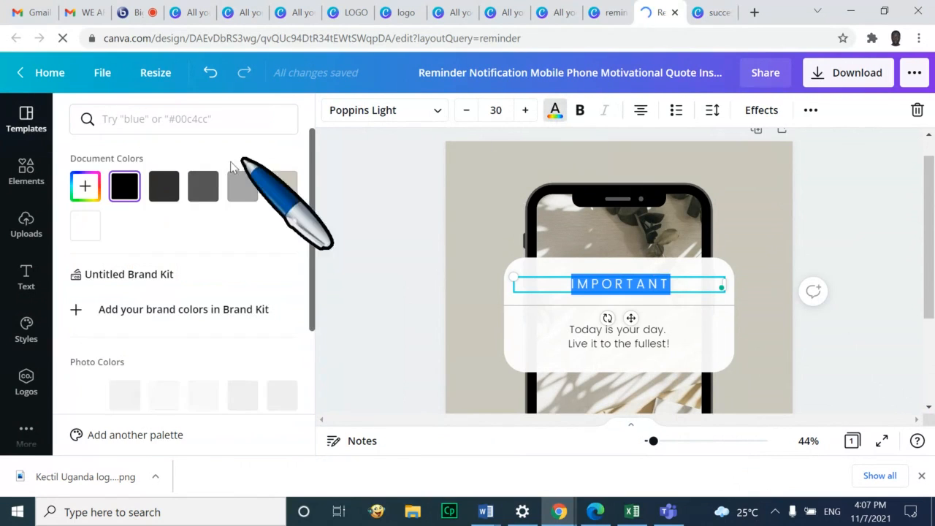
left_click(84, 186)
left_click_drag(226, 278, 248, 230)
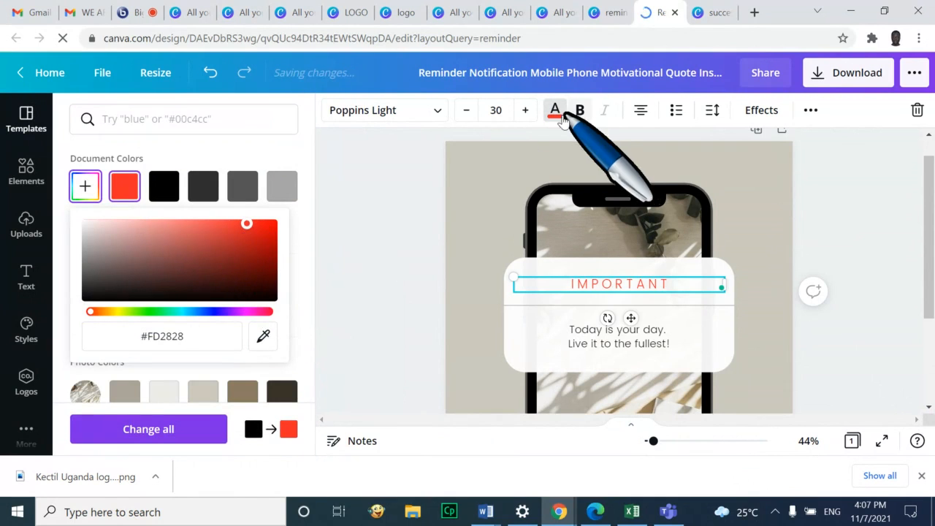
left_click(584, 114)
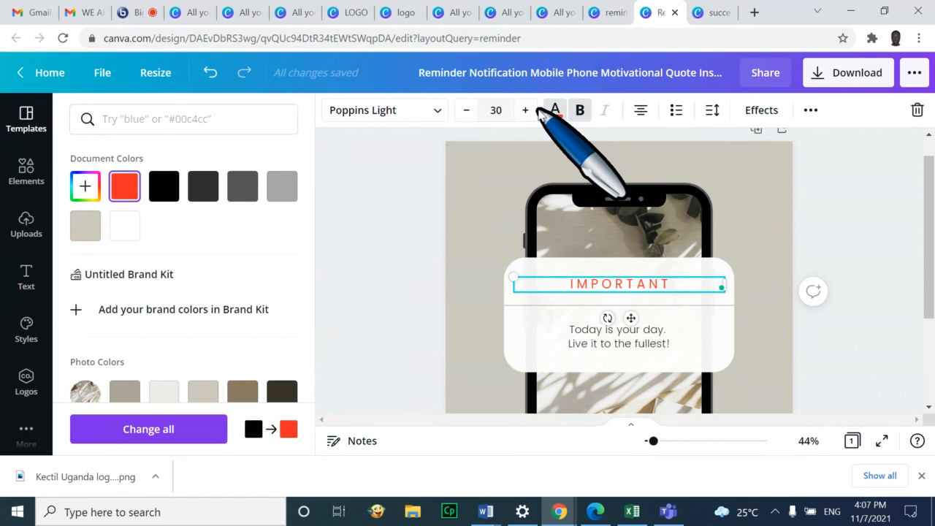
Increase the IMPORTANT heading's font size to 39
left_click(527, 111)
left_click(527, 111)
left_click(527, 111)
left_click(527, 111)
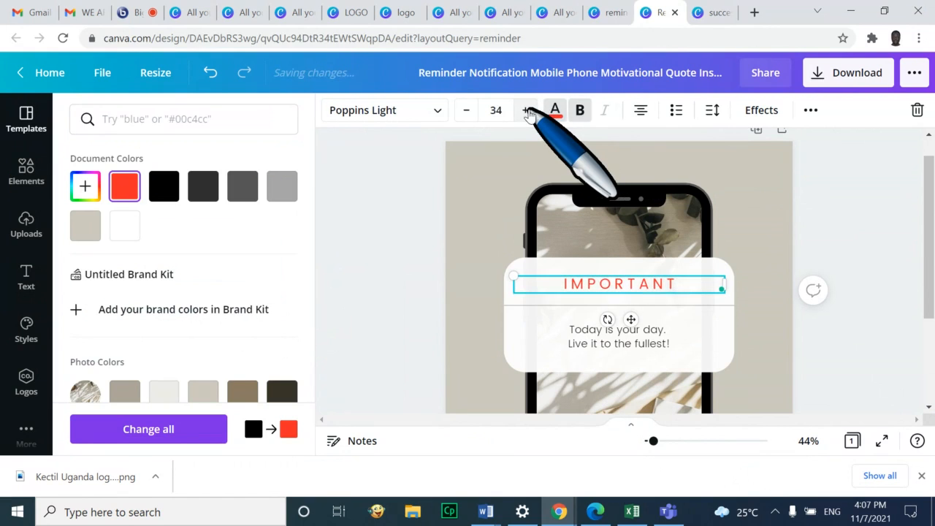
left_click(527, 111)
left_click(527, 111)
left_click(527, 111)
left_click(527, 111)
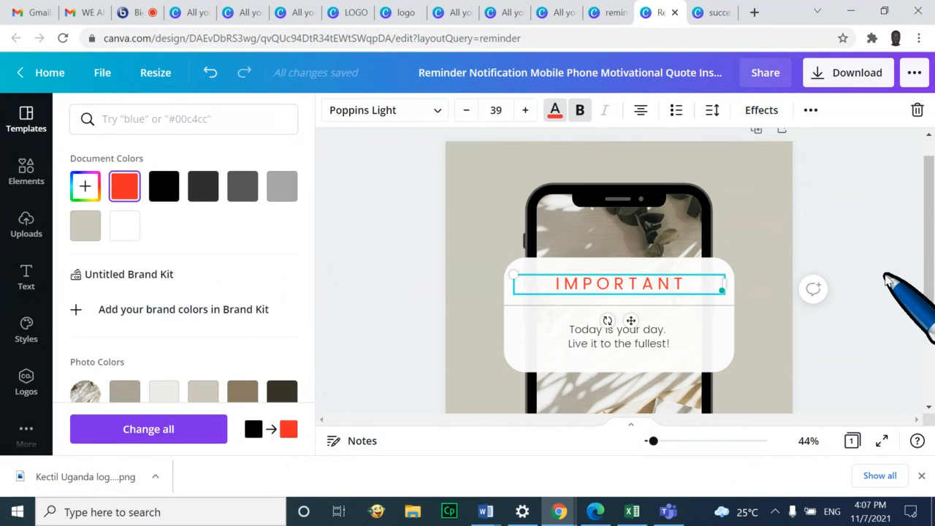
left_click(634, 341)
Replace 'your day.' and the second line with 'training day!' in the message
double_click(634, 341)
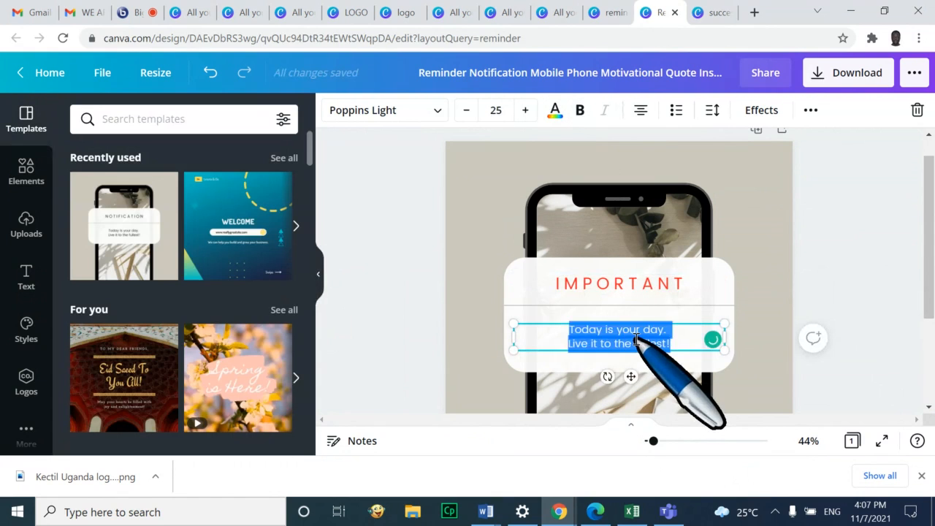
left_click(633, 341)
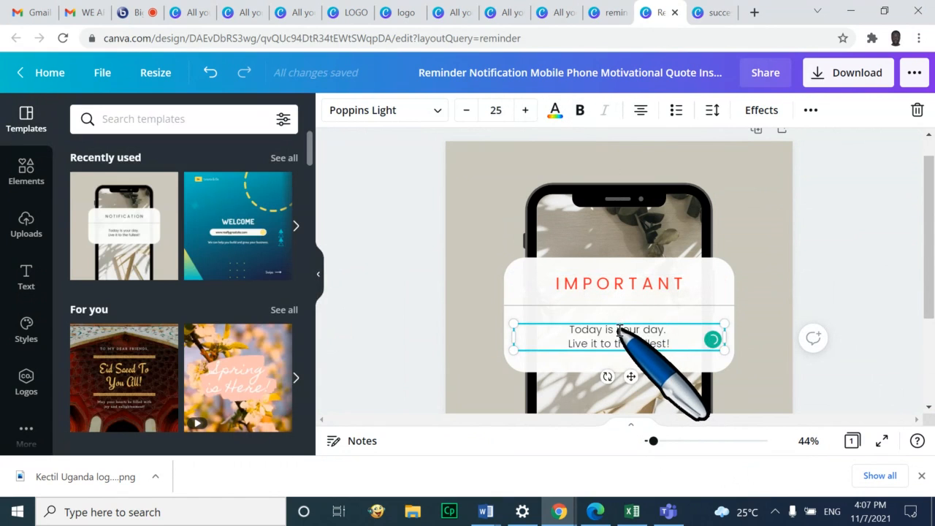
left_click_drag(618, 330, 671, 344)
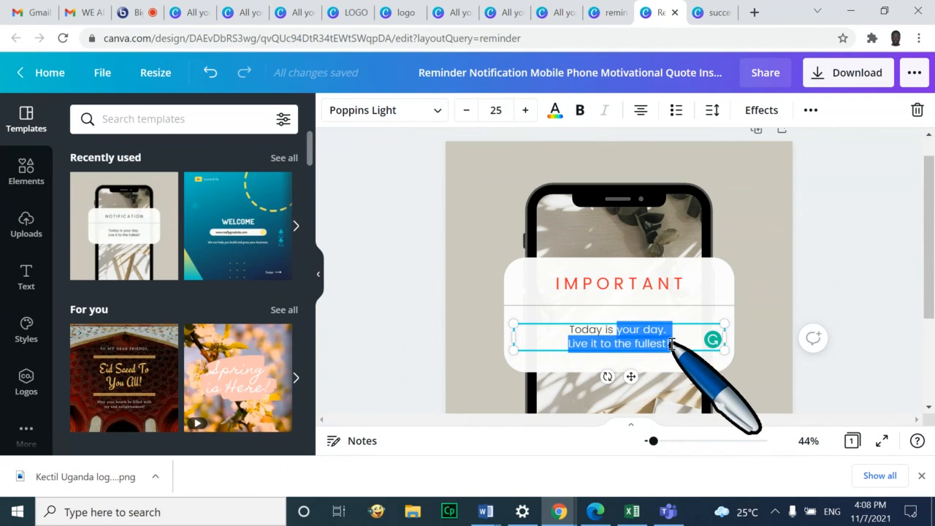
type("training")
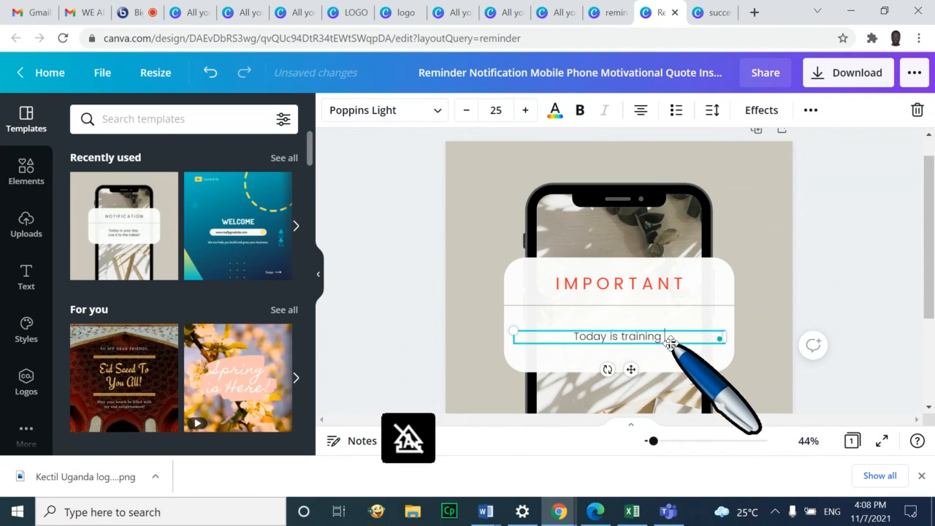
type(" day!")
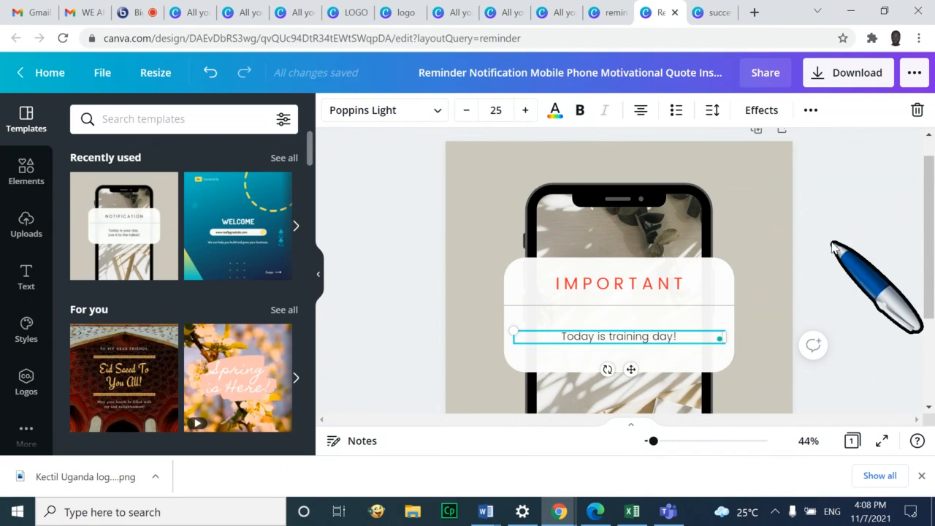
left_click(907, 262)
scroll(898, 257, "down", 2)
scroll(901, 262, "down", 1)
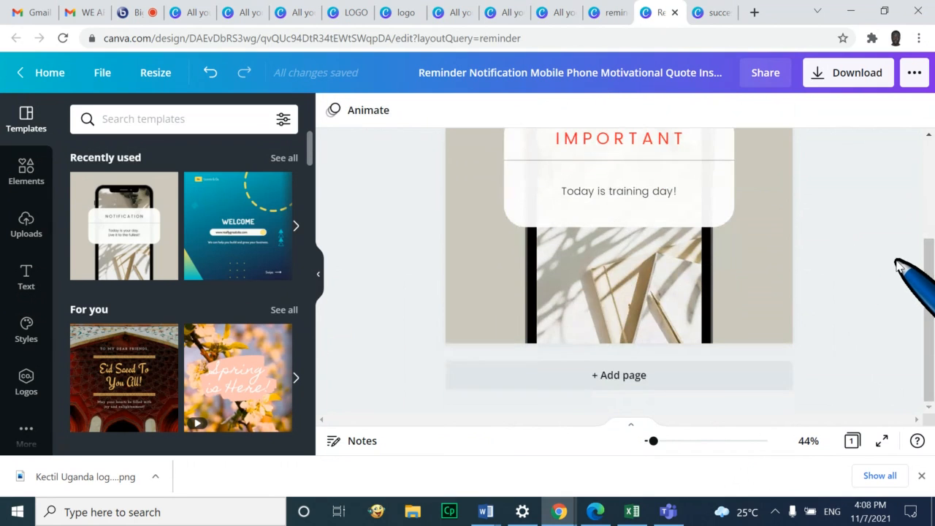
scroll(900, 265, "up", 3)
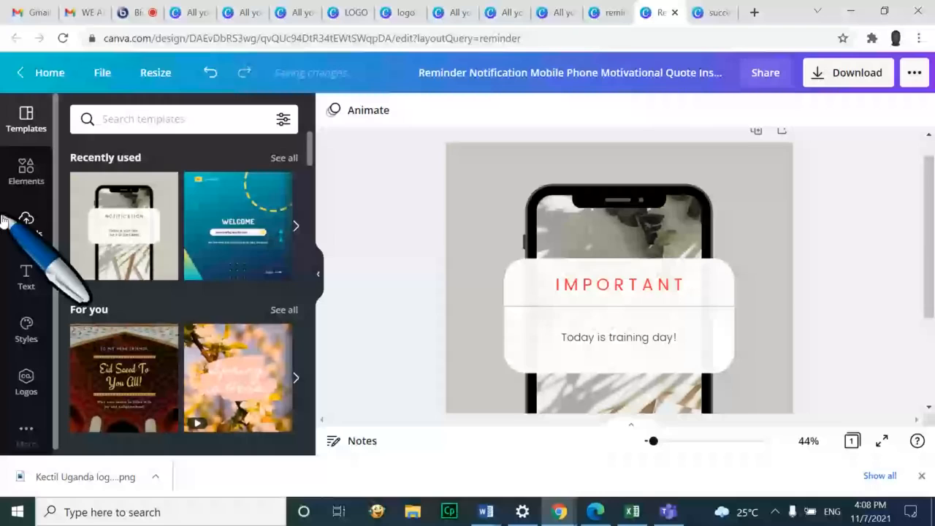
Upload 'kectil logo ug-01' from Downloads to Canva Uploads, then switch to the training session
left_click(26, 223)
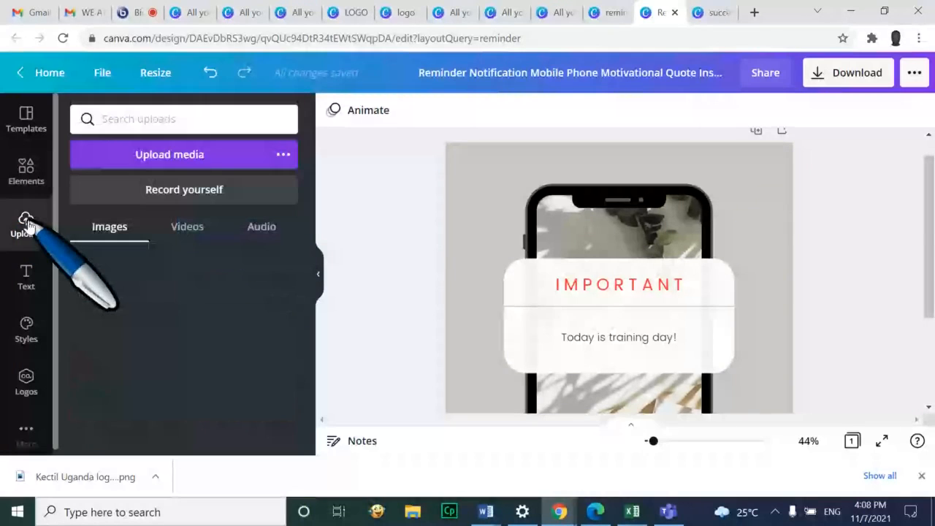
left_click(196, 153)
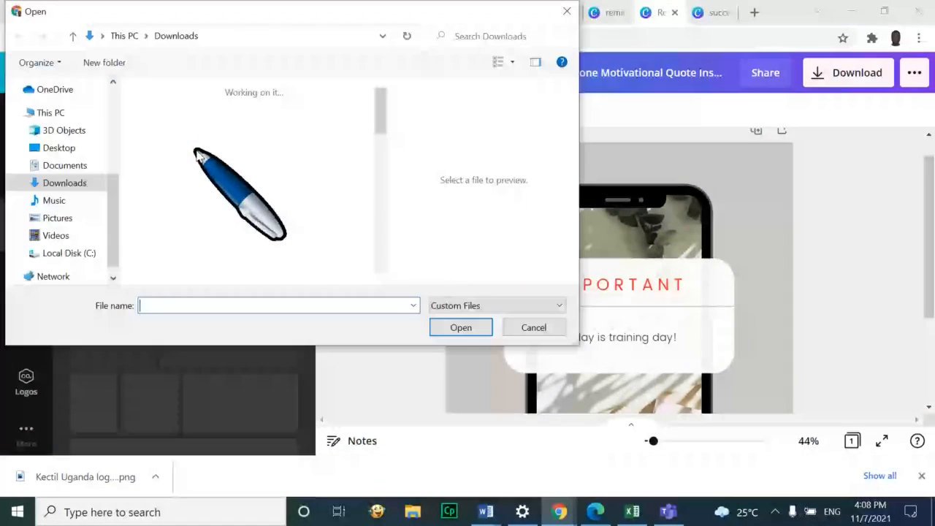
scroll(251, 168, "down", 5)
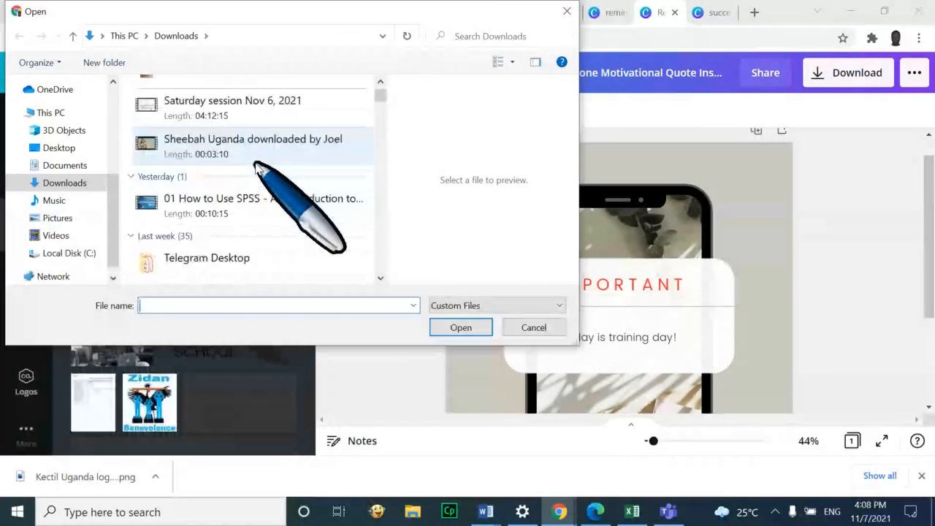
scroll(259, 168, "down", 5)
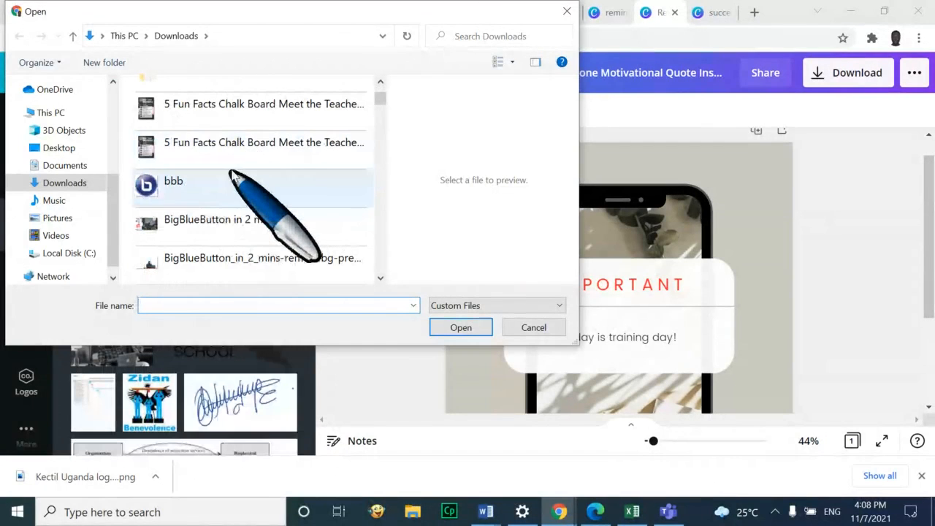
left_click(236, 145)
key("k")
key("k")
key("k")
key("k")
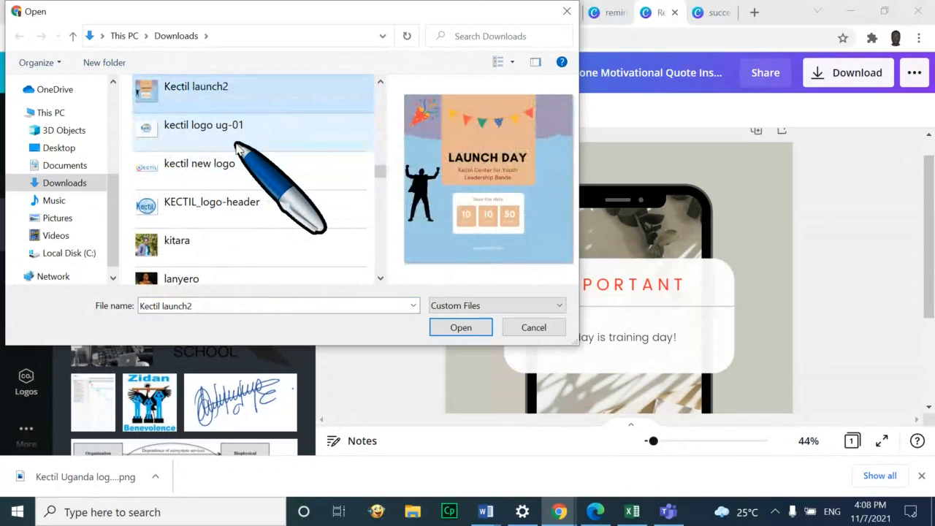
key("k")
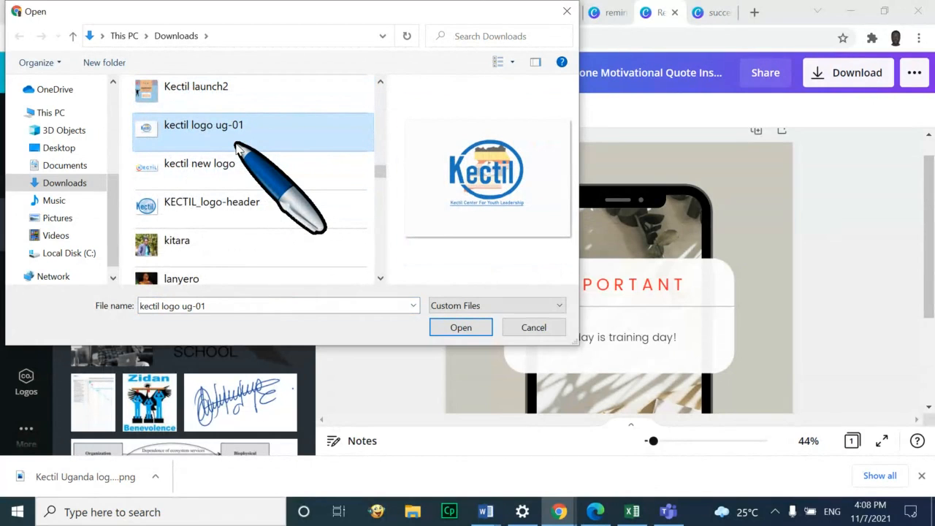
left_click(465, 327)
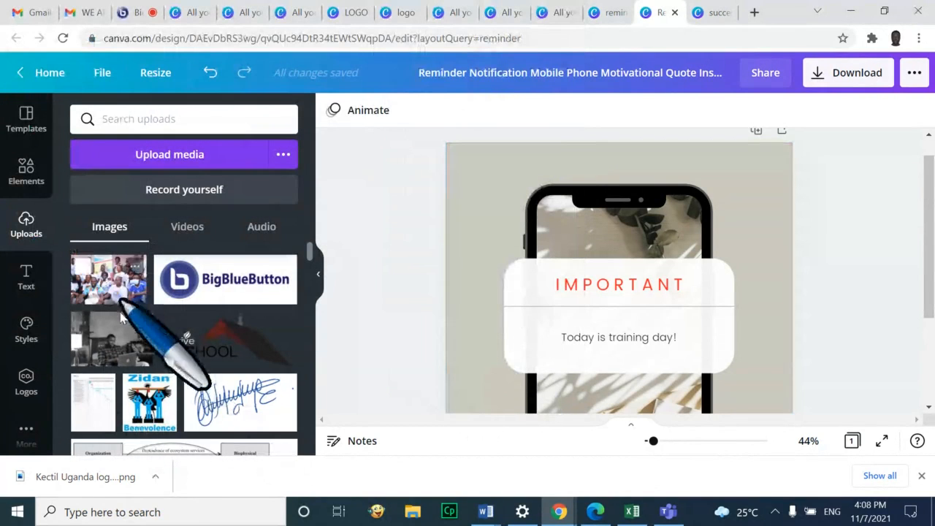
left_click_drag(69, 285, 296, 272)
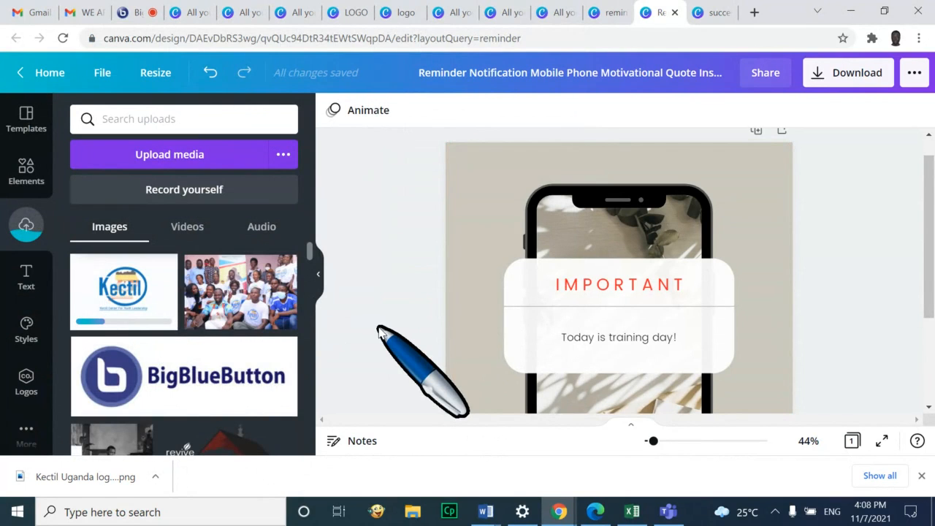
left_click(128, 13)
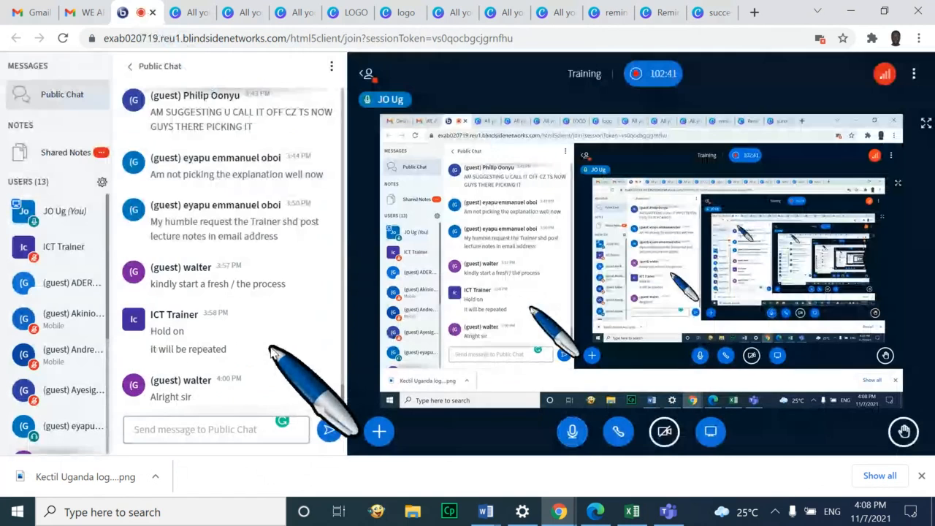
scroll(271, 351, "down", 1)
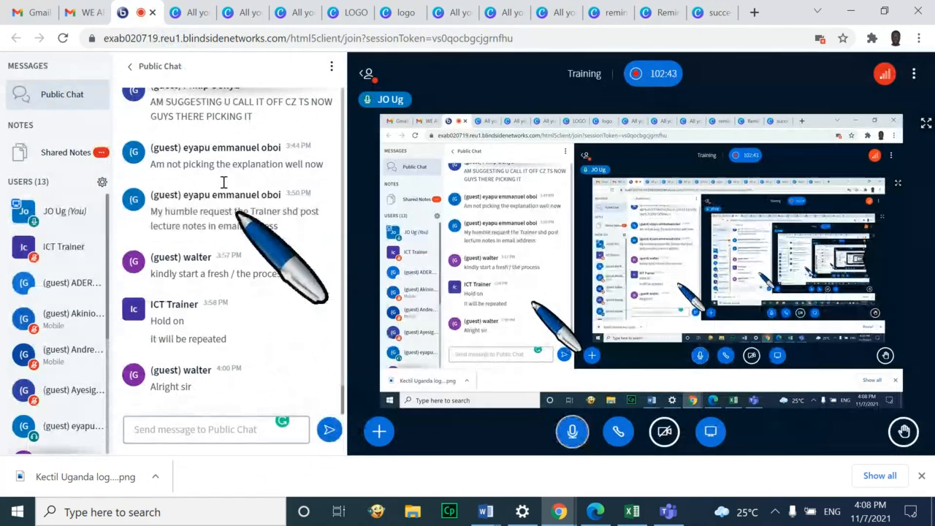
left_click(666, 15)
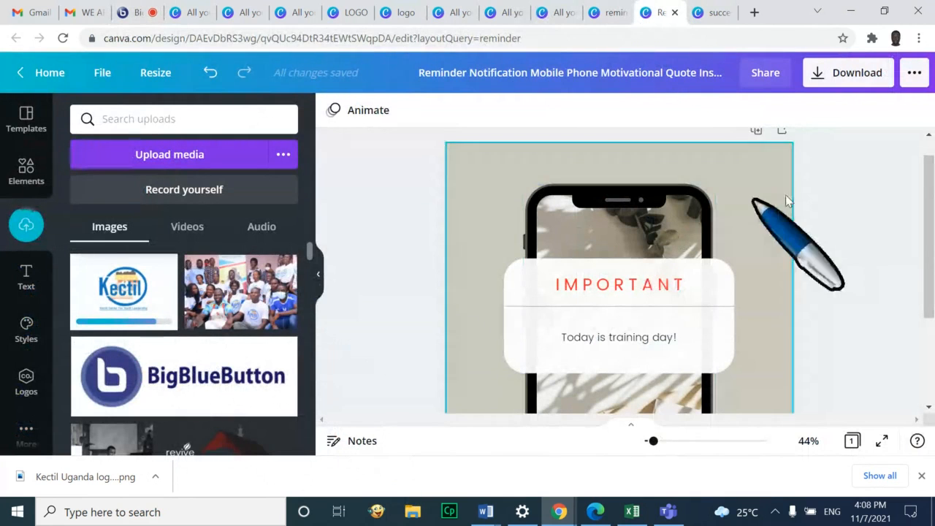
Place the Kectil logo on the reminder design and shrink it small
left_click_drag(929, 209, 934, 265)
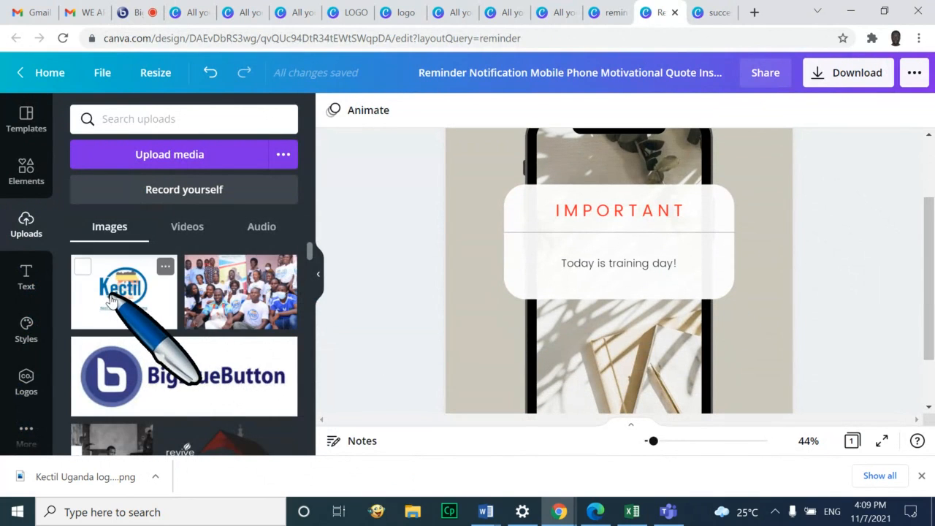
scroll(928, 273, "up", 2)
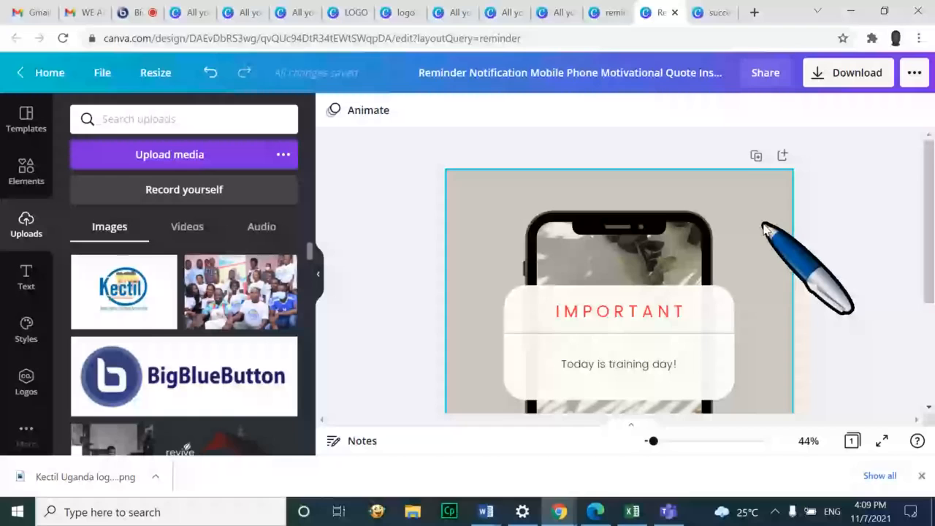
left_click(128, 303)
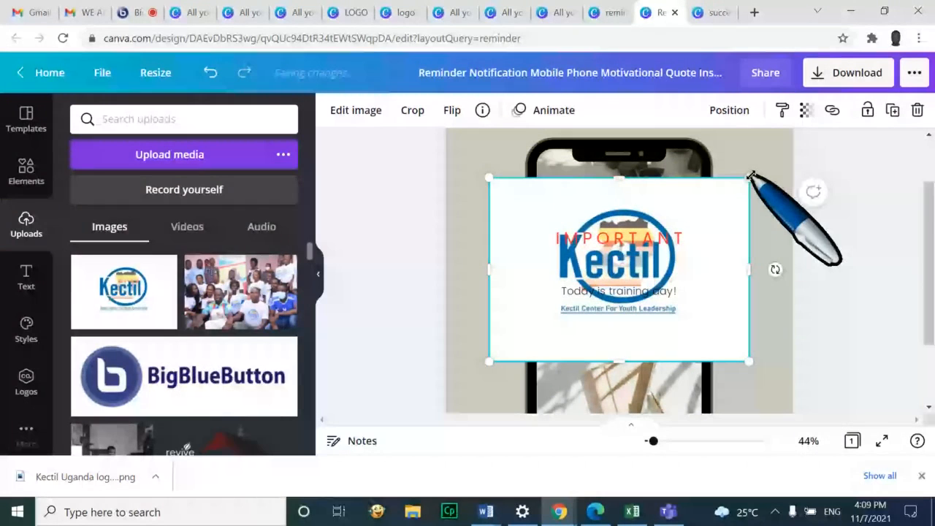
left_click_drag(750, 176, 720, 299)
left_click(851, 287)
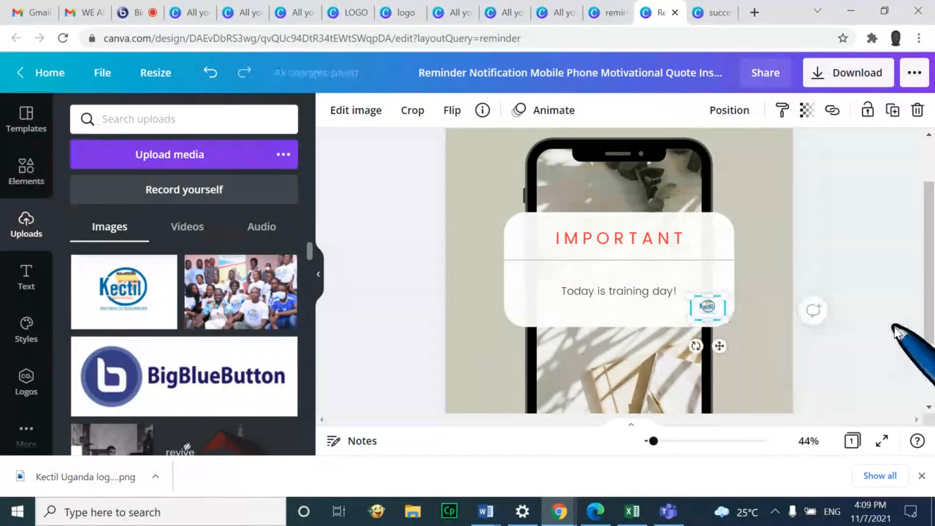
Move the Kectil logo to the top-right corner and preview the design full screen
left_click(895, 343)
left_click(721, 285)
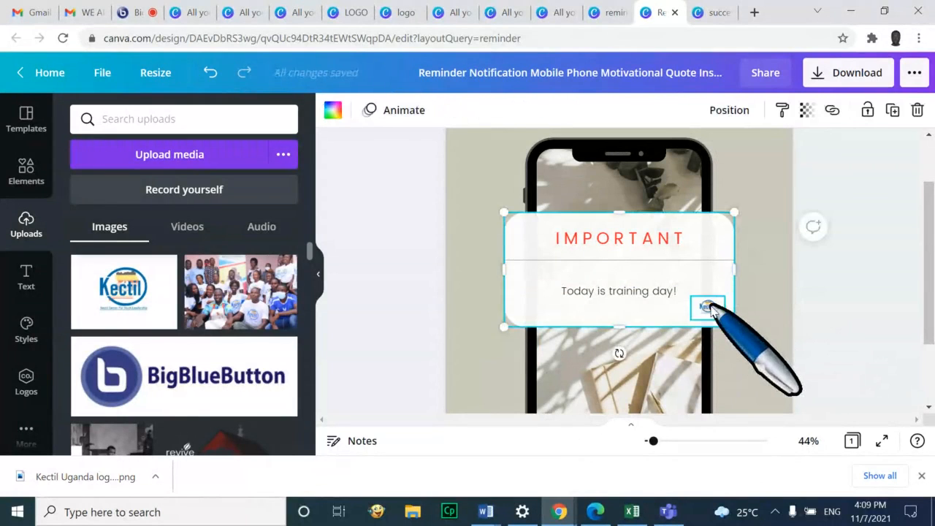
mouse_move(709, 307)
left_mouse_down()
mouse_move(661, 309)
mouse_move(708, 309)
left_mouse_up()
left_click(844, 314)
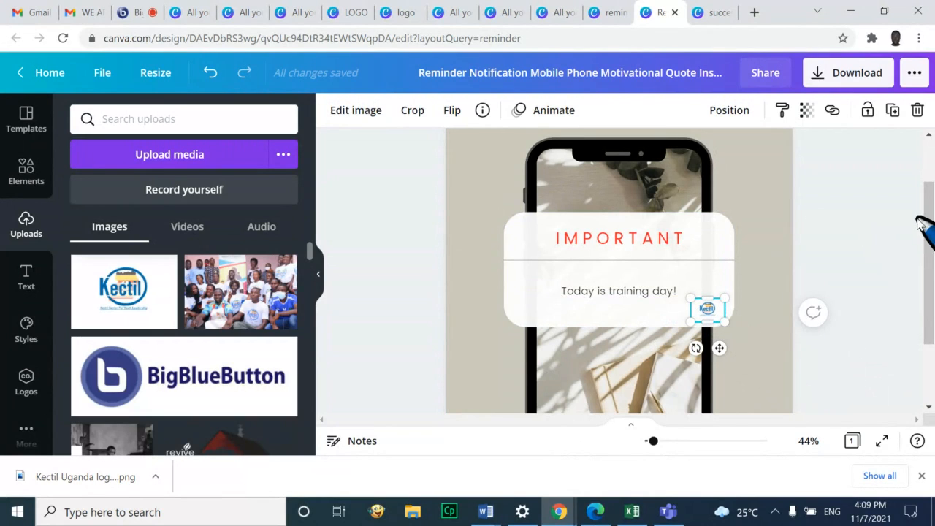
left_click_drag(715, 311, 756, 146)
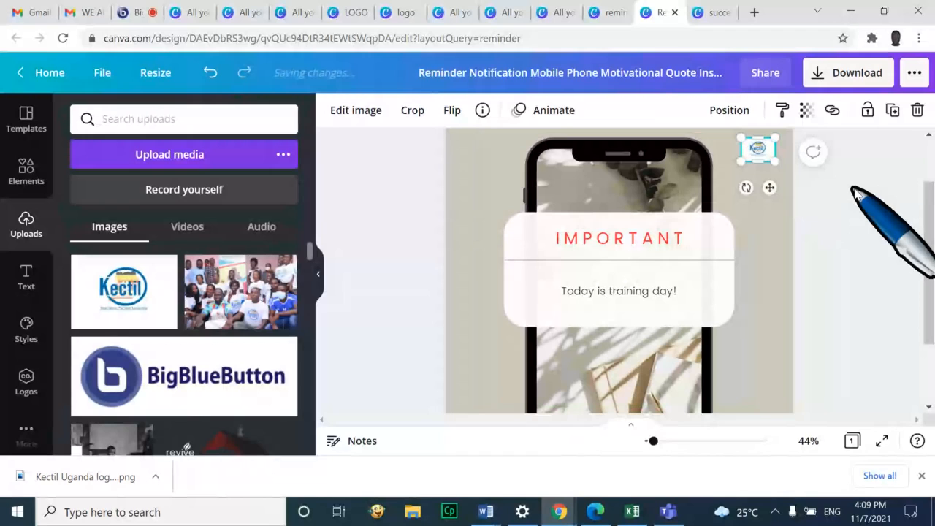
left_click(897, 245)
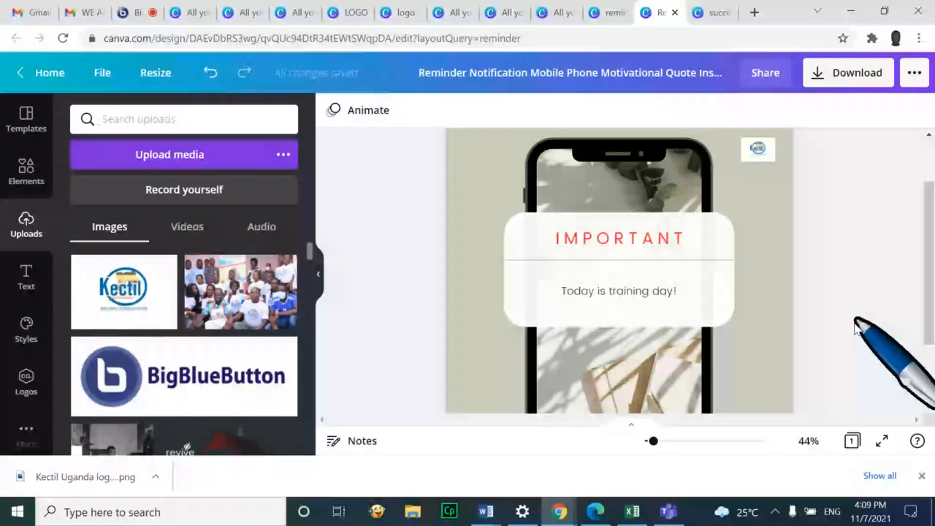
left_click(883, 441)
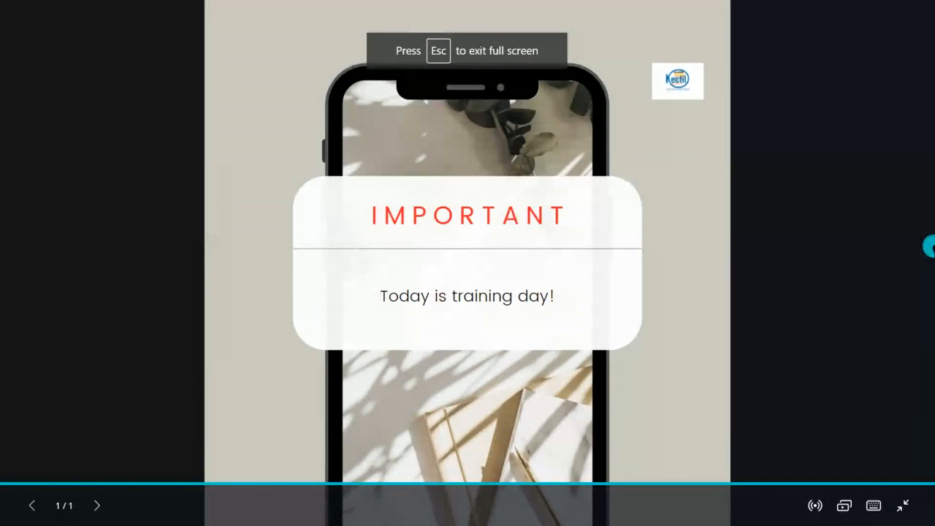
key("Escape")
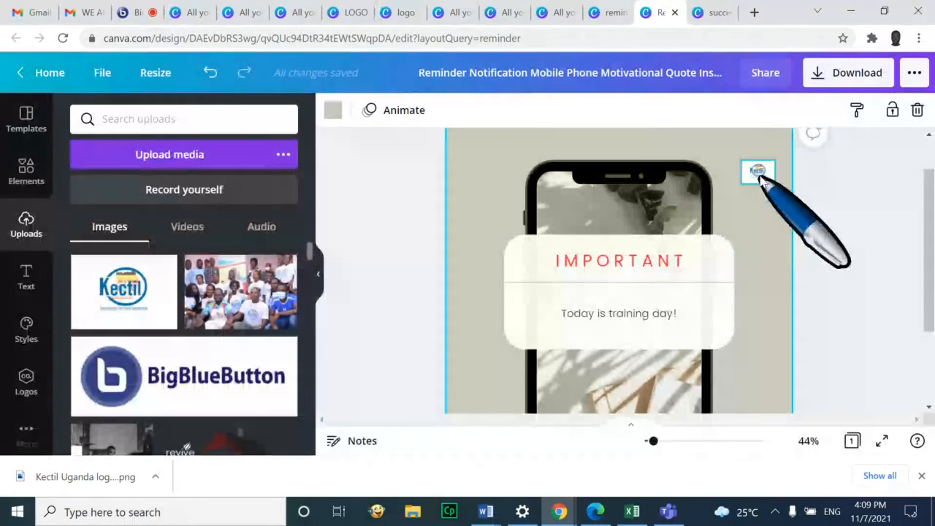
Open remove.bg in a new Chrome tab
left_click(755, 12)
left_click(742, 40)
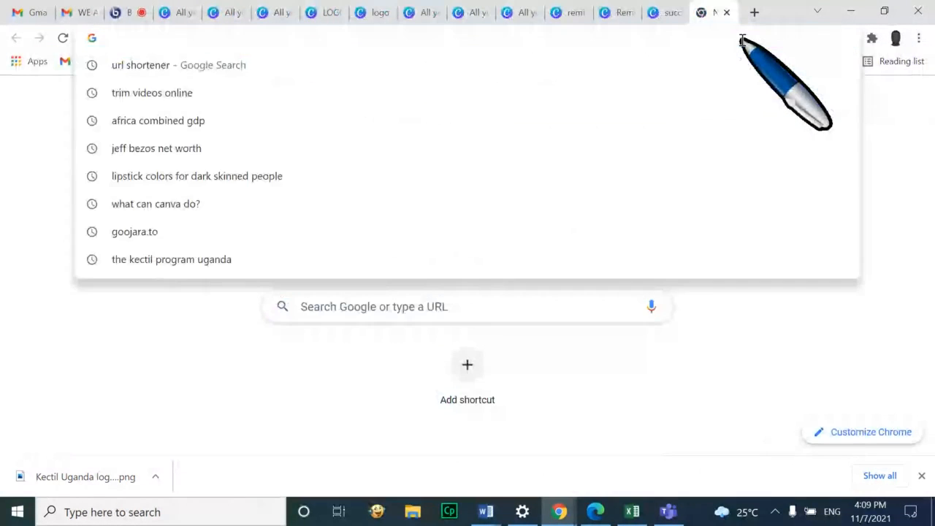
type("remove.bg")
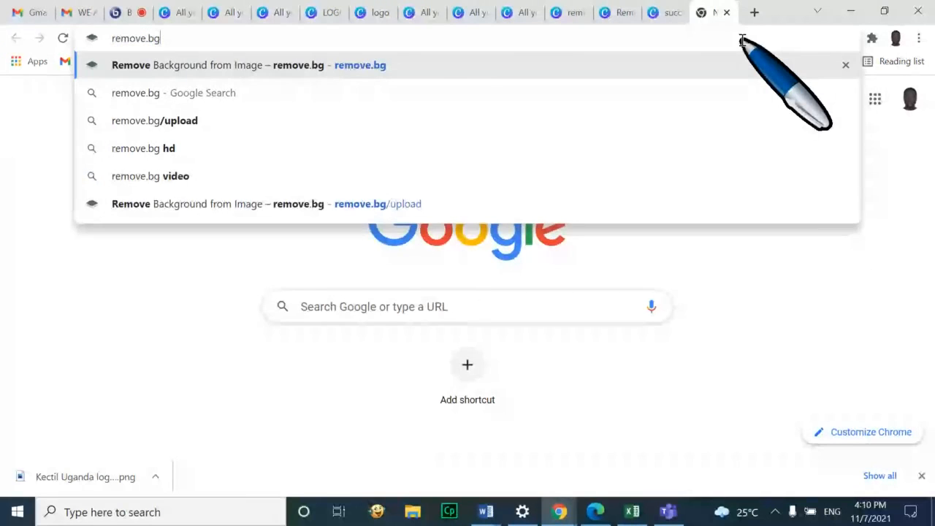
key("Return")
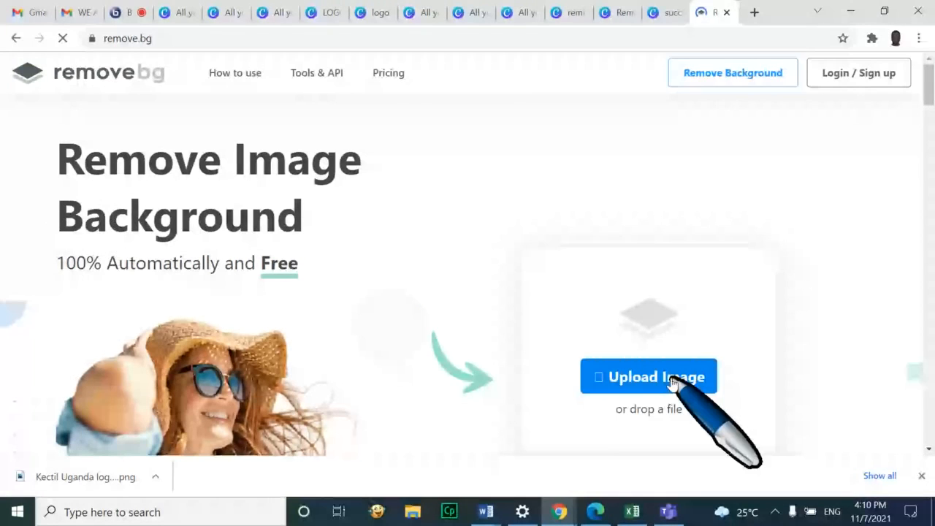
Upload 'kectil logo ug-01' to remove.bg, then return to the Canva reminder design
left_click(672, 384)
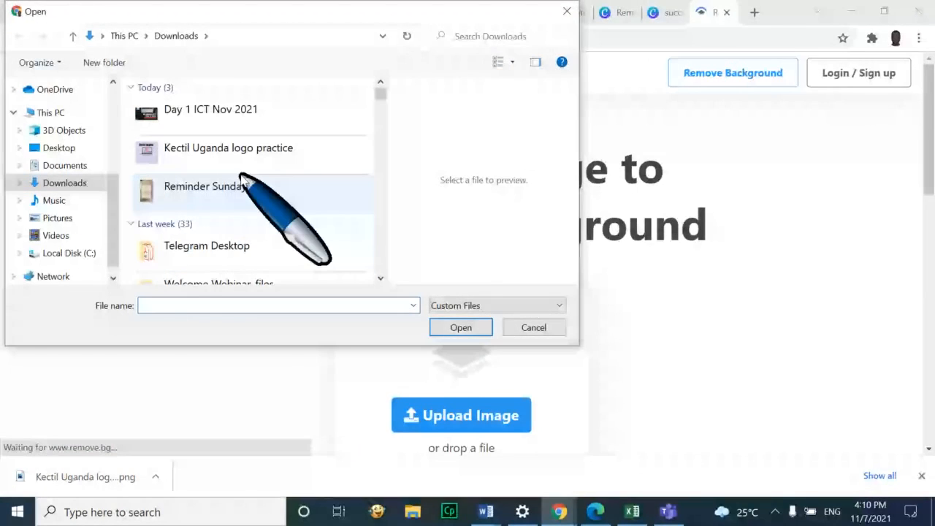
left_click(243, 183)
key("k")
key("k")
key("k")
key("k")
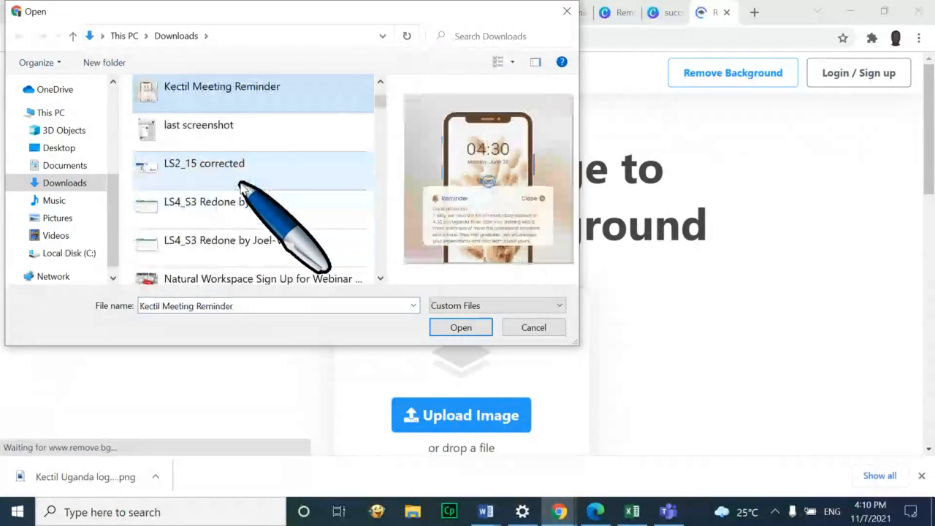
left_click(241, 184)
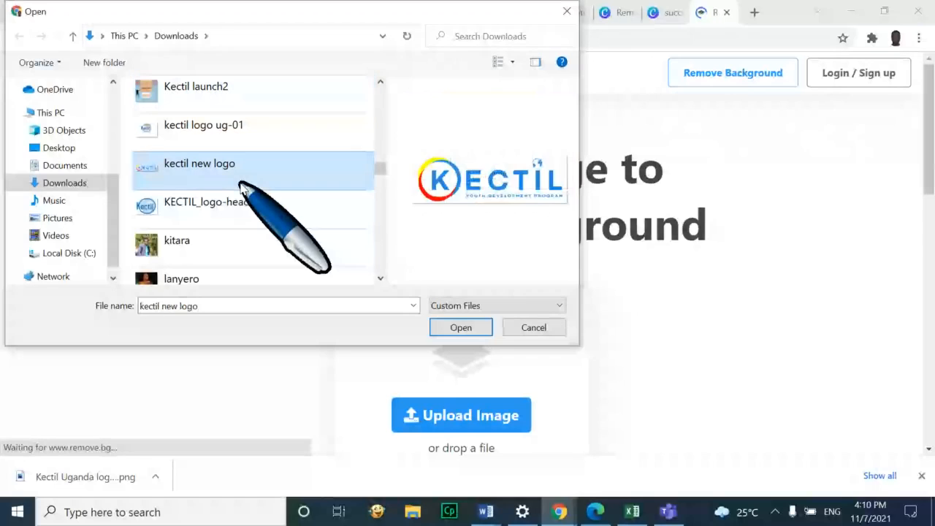
left_click(267, 125)
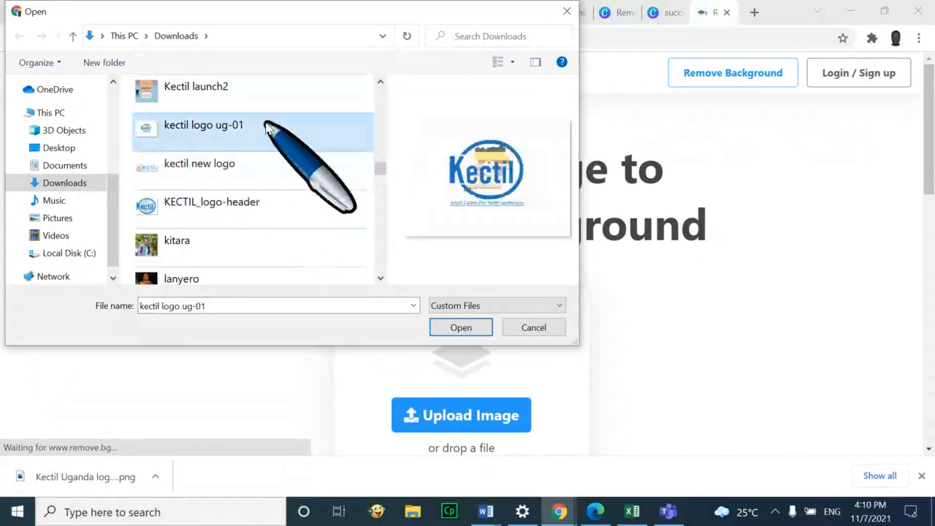
left_click(461, 327)
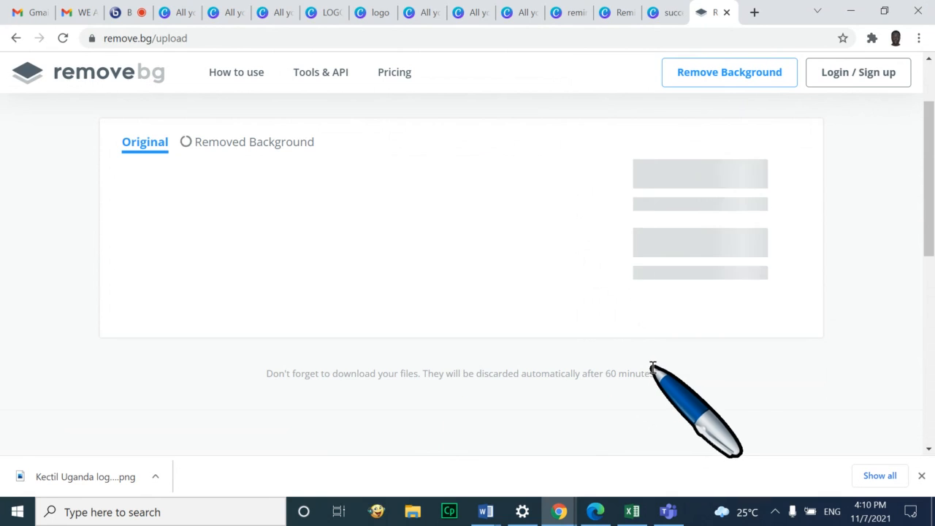
left_click(668, 14)
left_click(616, 12)
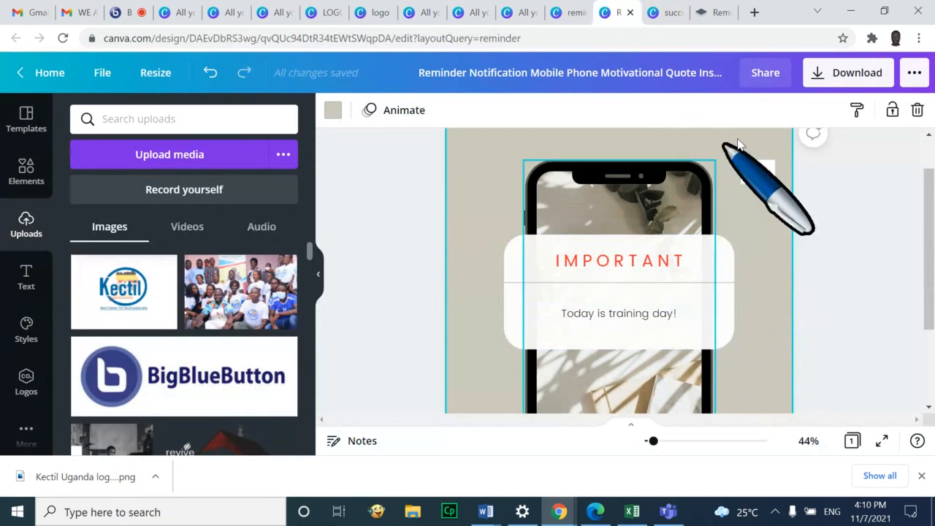
Download the remove.bg logo cutout and save it as 'background removed Kectil Logo'
left_click(715, 12)
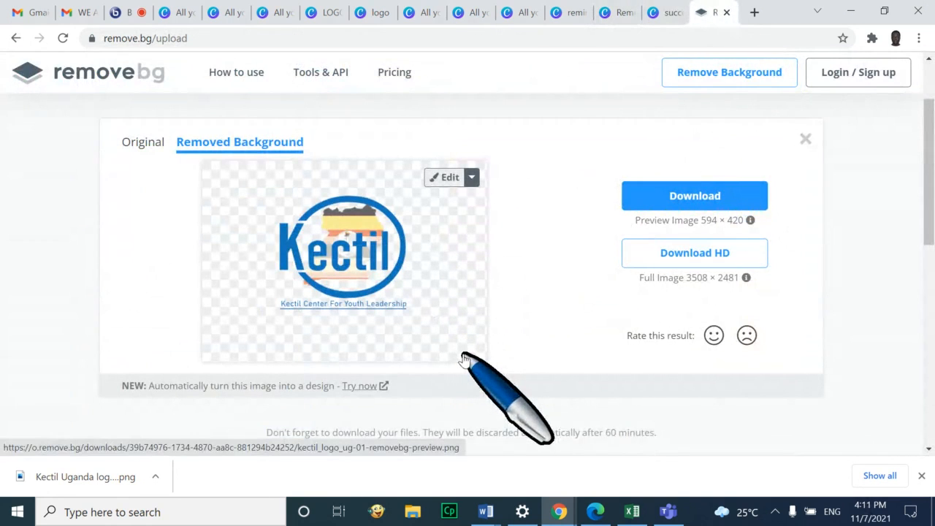
left_click(687, 198)
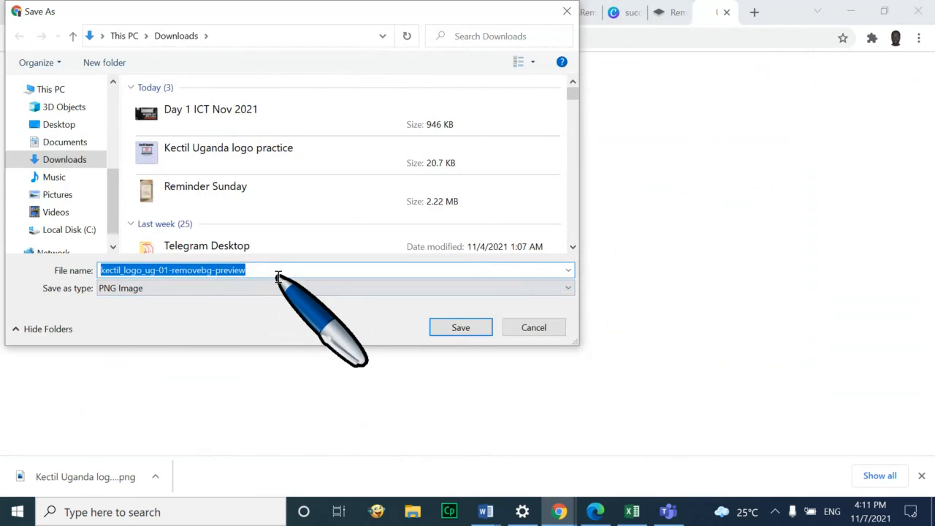
type("background r")
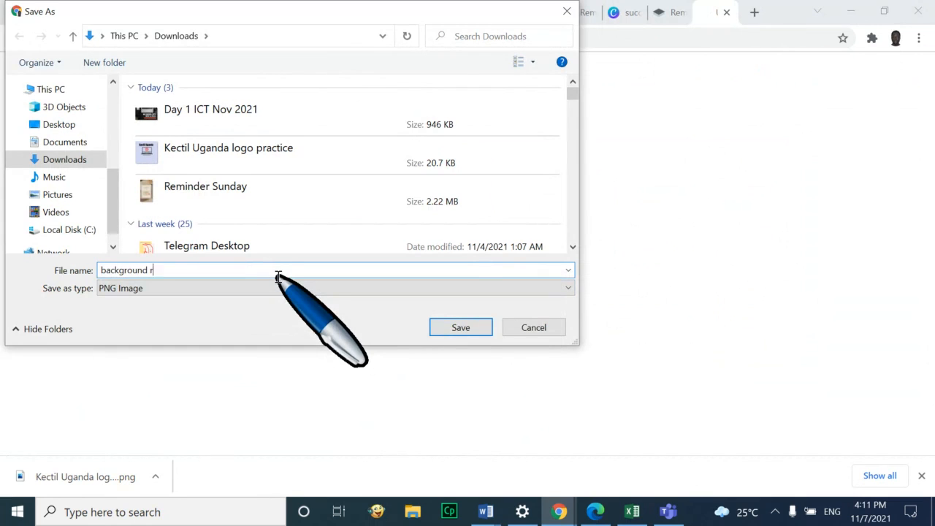
type("emoved Kectil")
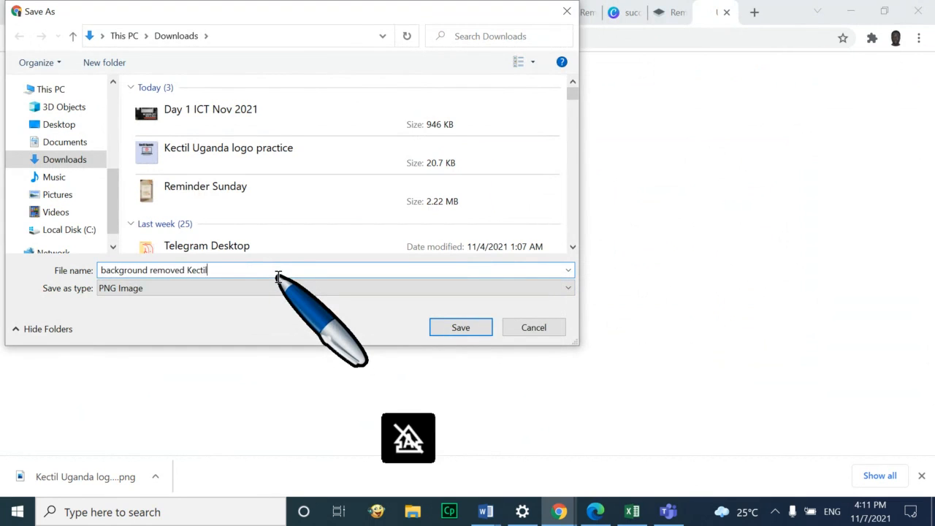
type(" Logo")
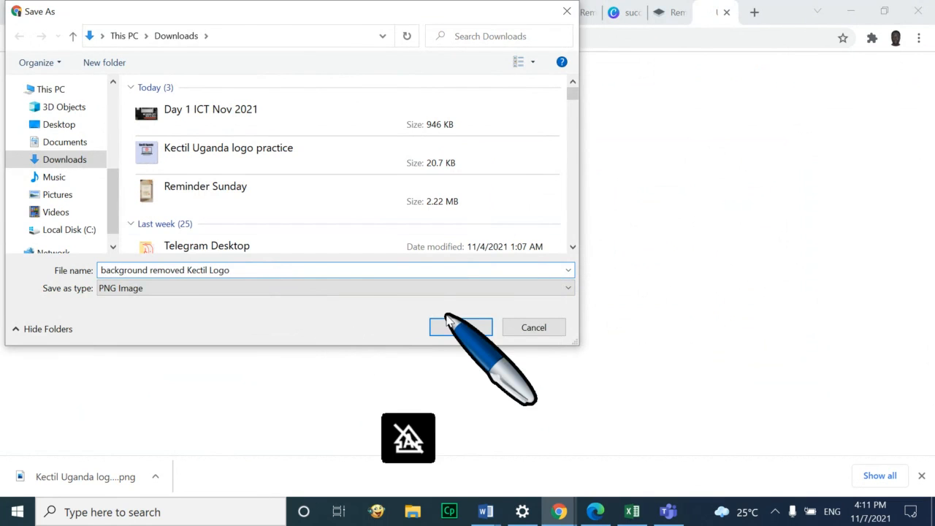
left_click(447, 326)
Delete the old small Kectil logo from the reminder design
left_click(657, 10)
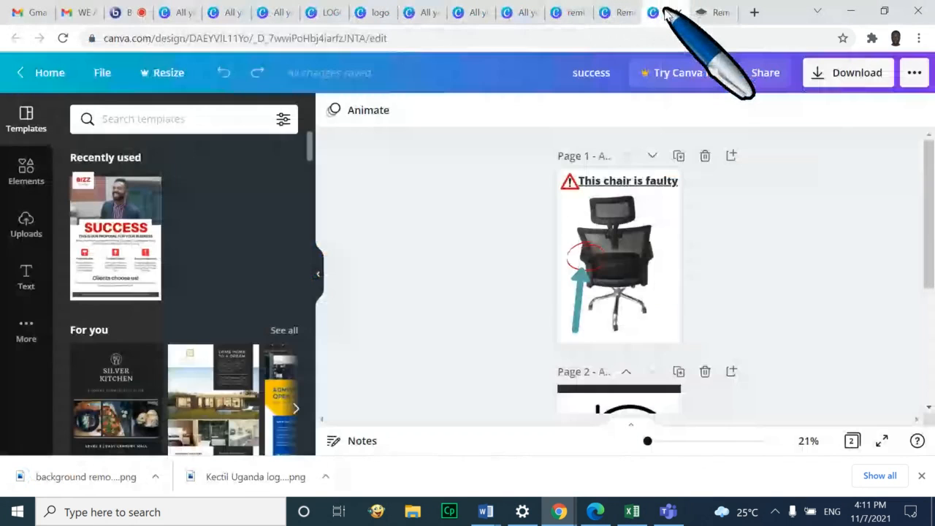
left_click(620, 13)
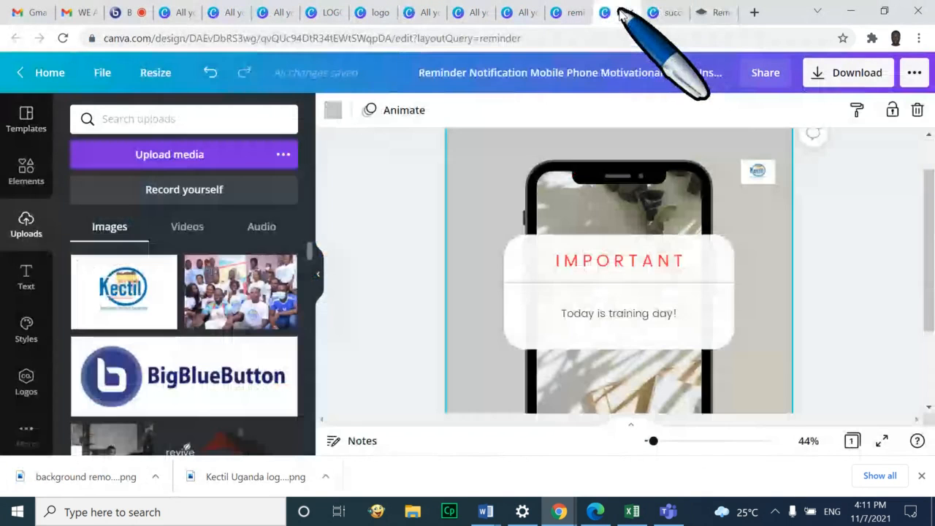
left_click(758, 170)
key("Delete")
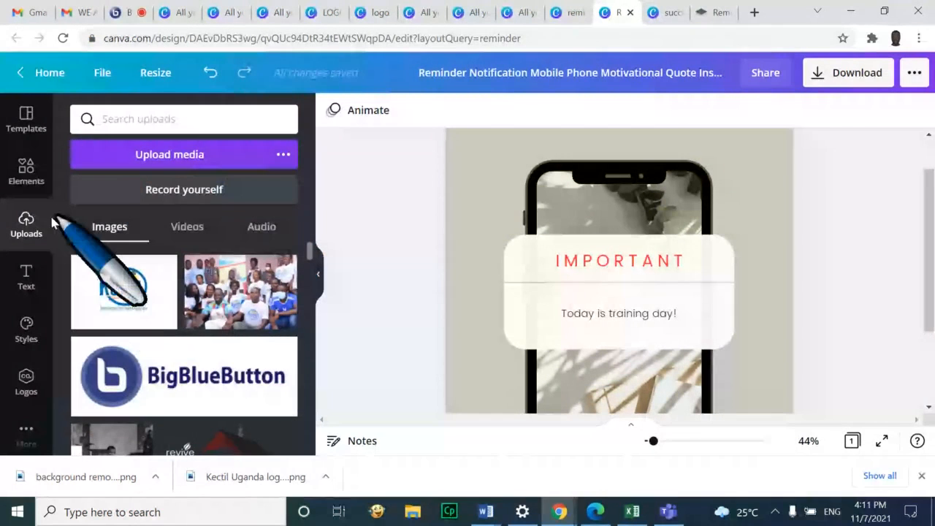
Upload the background removed Kectil Logo file to Canva
left_click(168, 158)
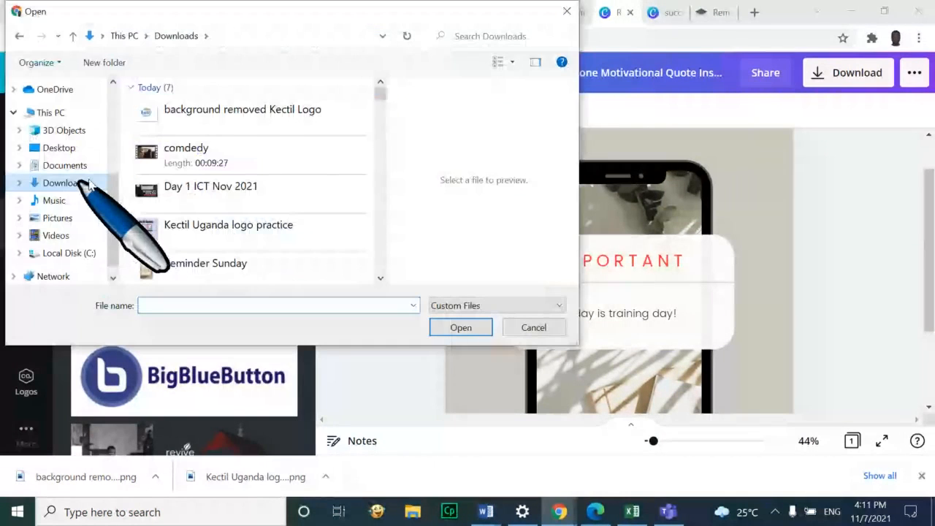
left_click(245, 115)
left_click(464, 328)
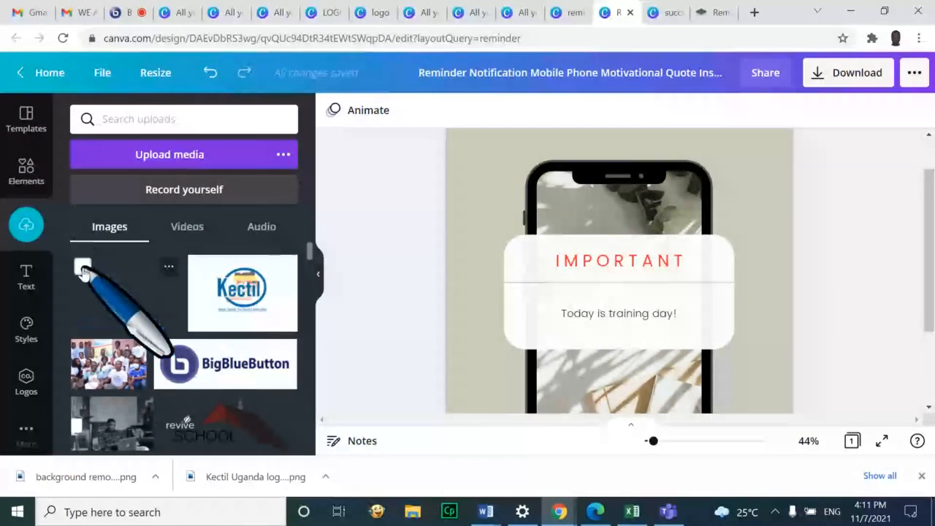
Add the uploaded Kectil logo to the reminder design and move it over the phone
left_click(121, 301)
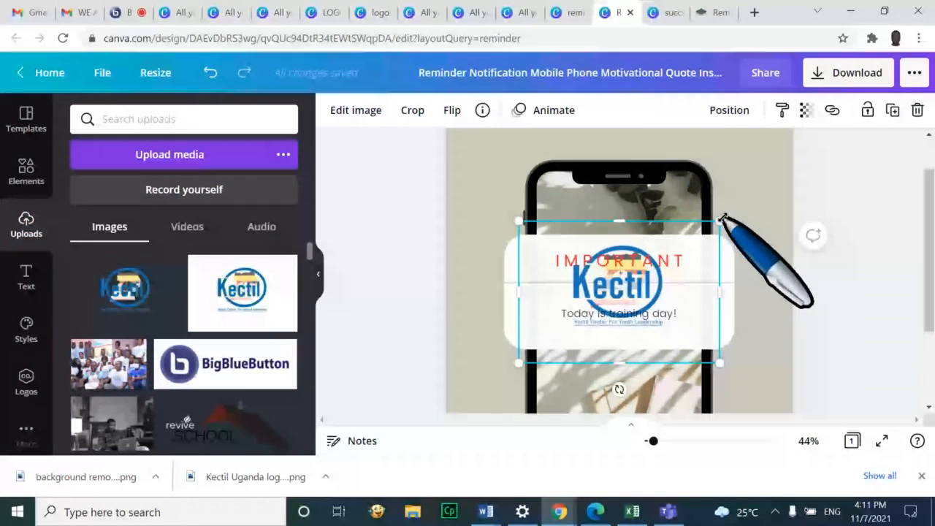
left_click_drag(722, 219, 719, 313)
left_click(652, 330)
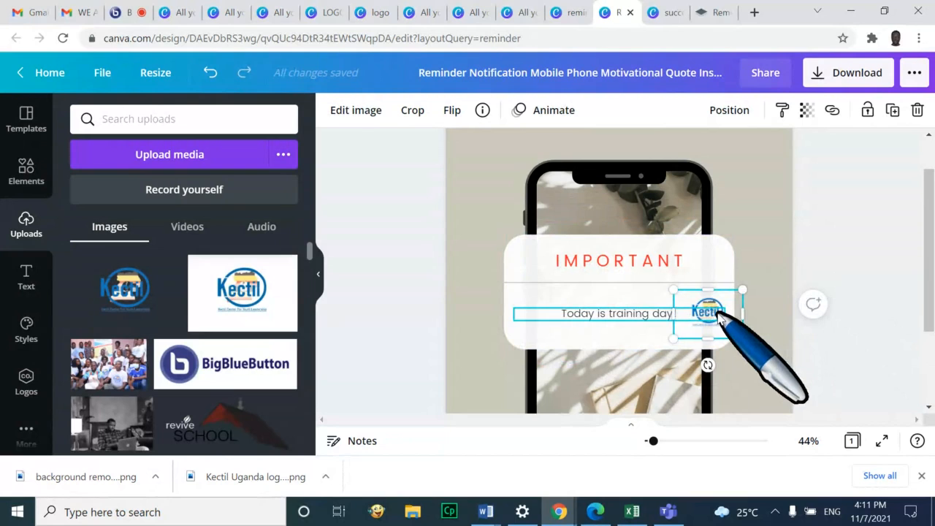
key("ctrl+z")
key("ctrl+z")
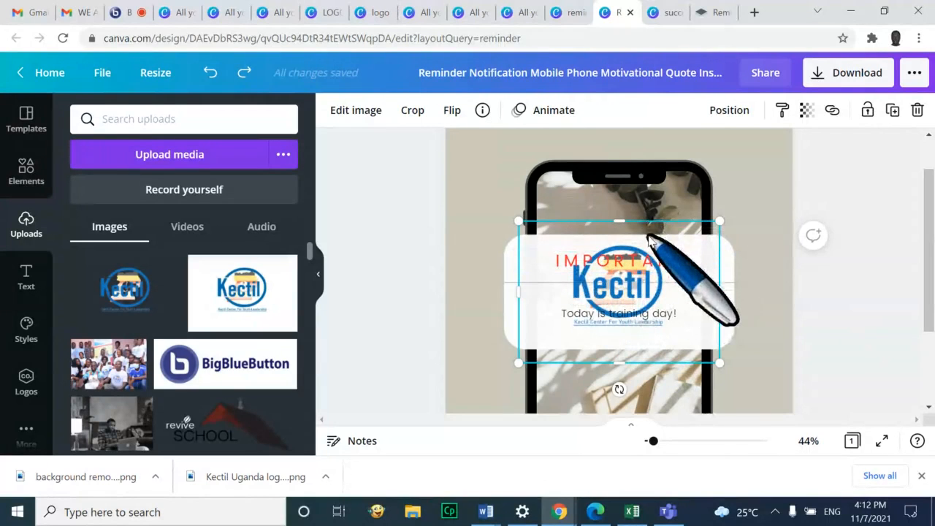
left_click_drag(650, 234, 765, 194)
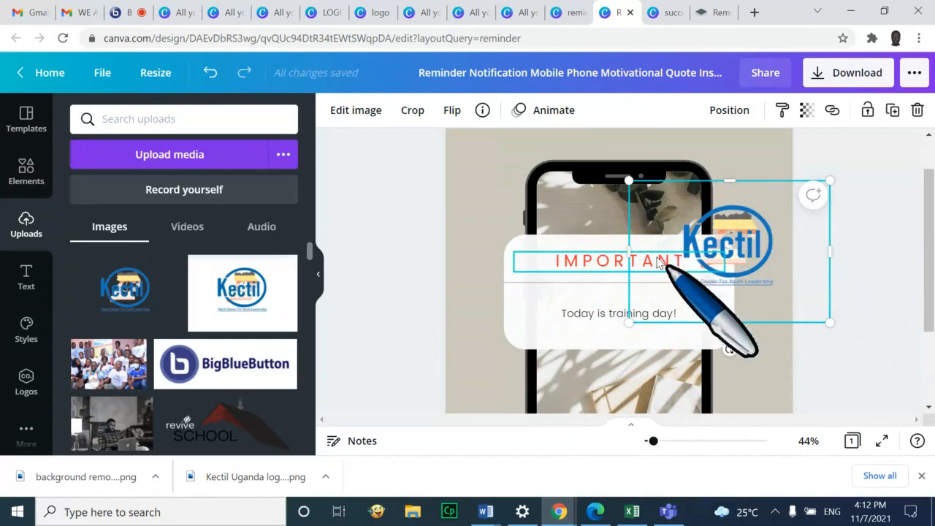
Crop the logo tightly around the Kectil mark, shrink it and drag it onto the phone
left_click(413, 113)
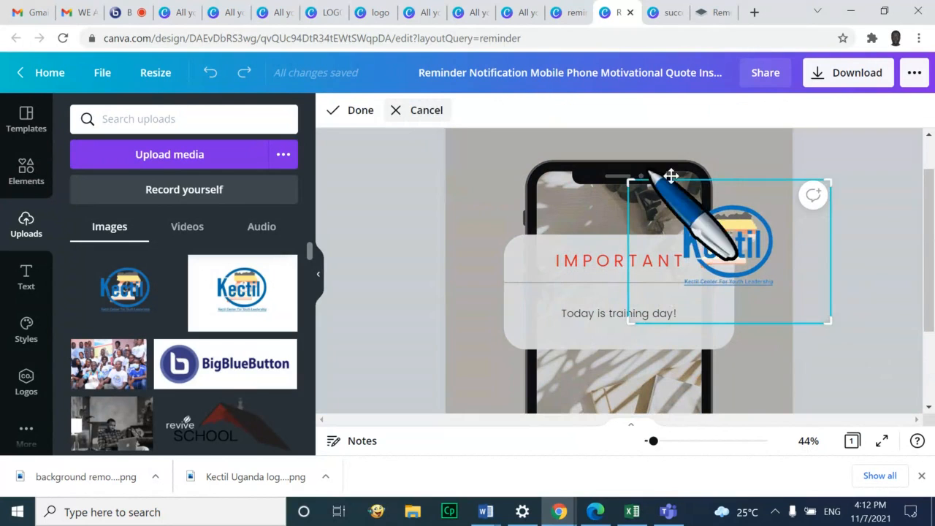
left_click_drag(830, 181, 812, 194)
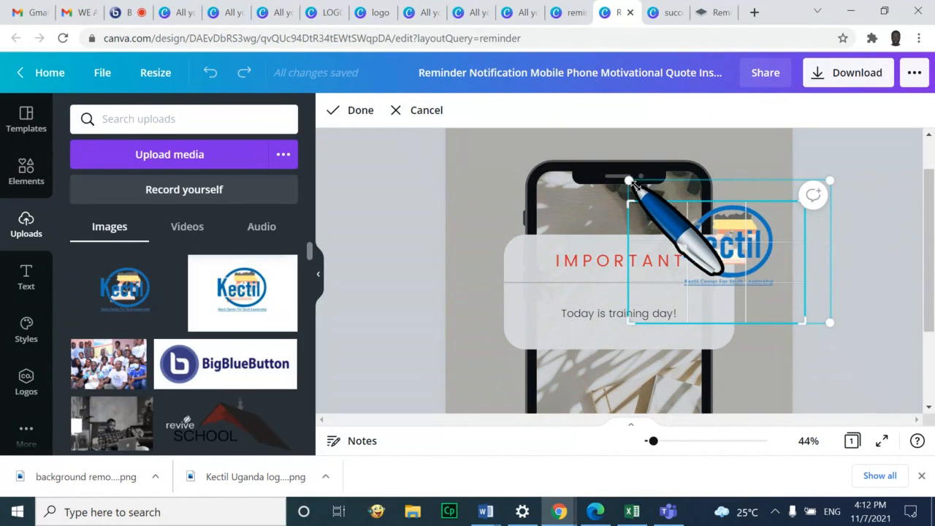
left_click_drag(630, 322, 674, 292)
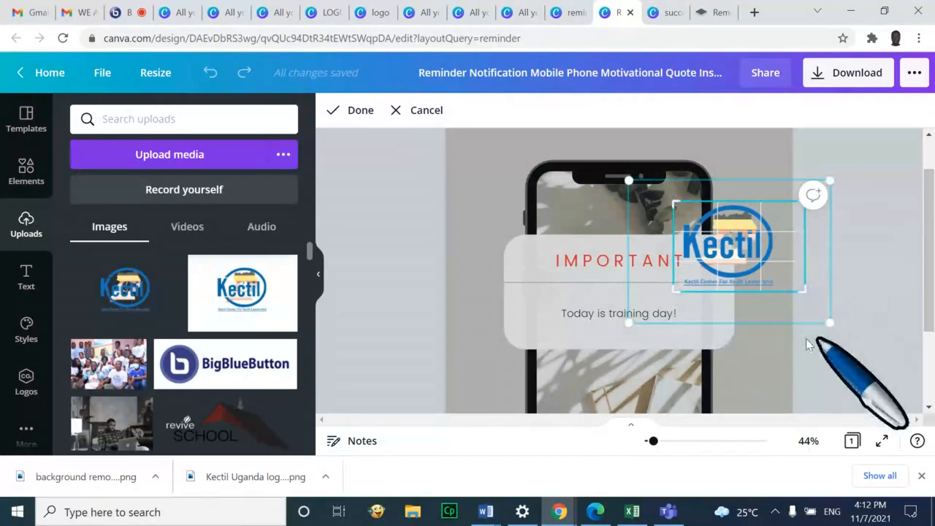
left_click(781, 358)
left_click_drag(760, 245, 643, 285)
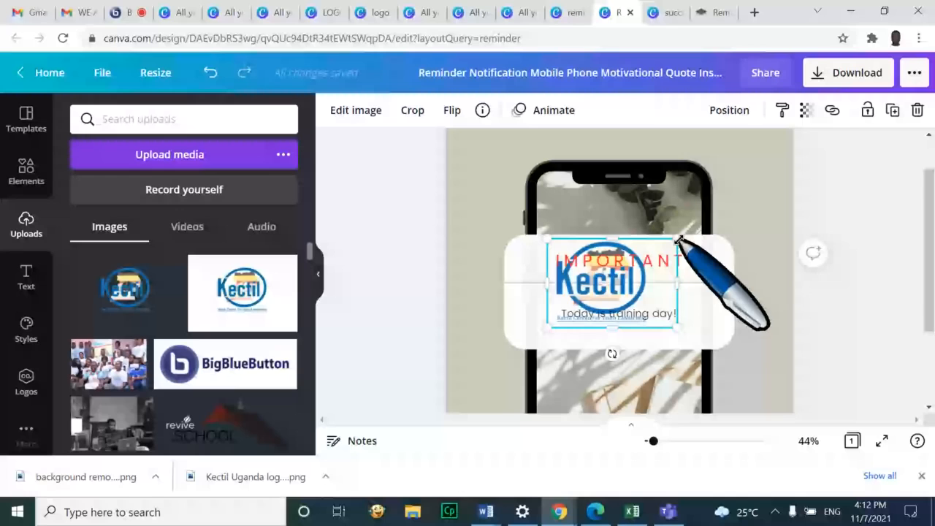
left_click_drag(678, 240, 612, 282)
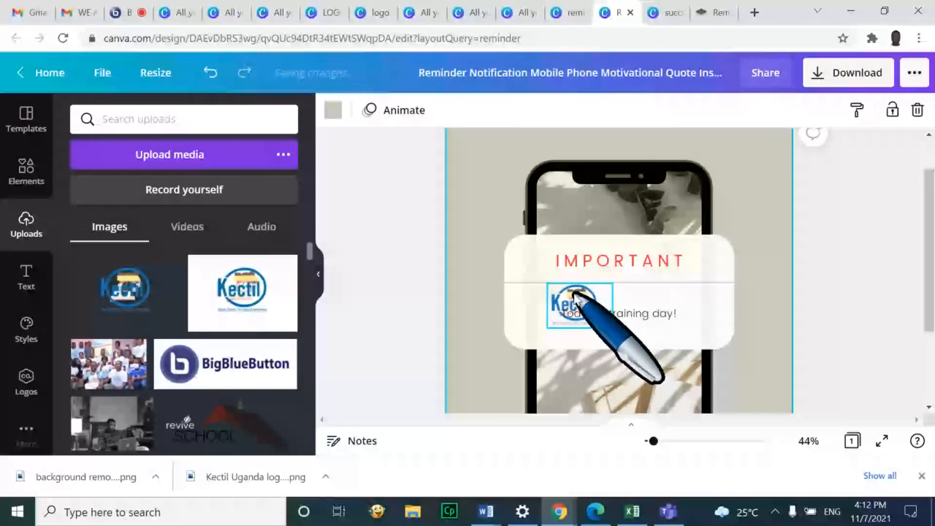
left_click_drag(575, 296, 616, 215)
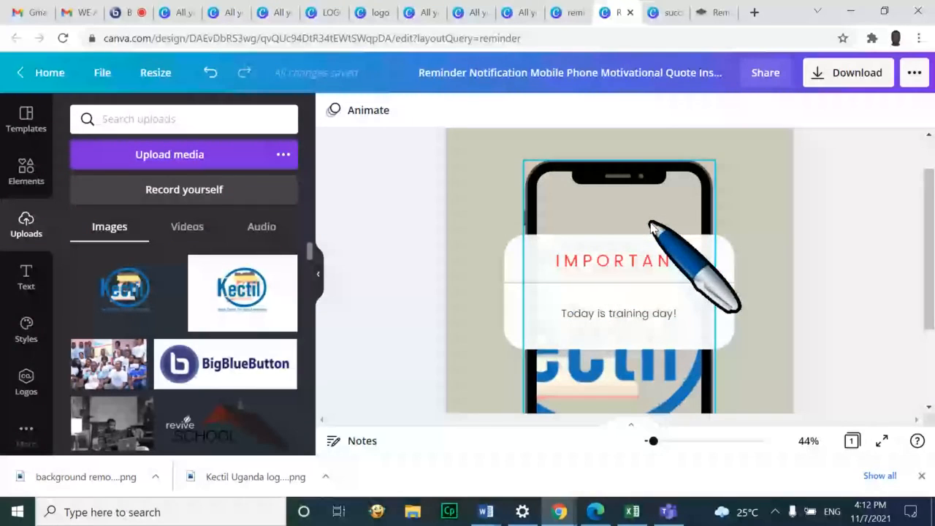
Restore the phone photo and reposition the small Kectil logo beside the phone
key("ctrl+z")
left_click_drag(585, 299, 706, 201)
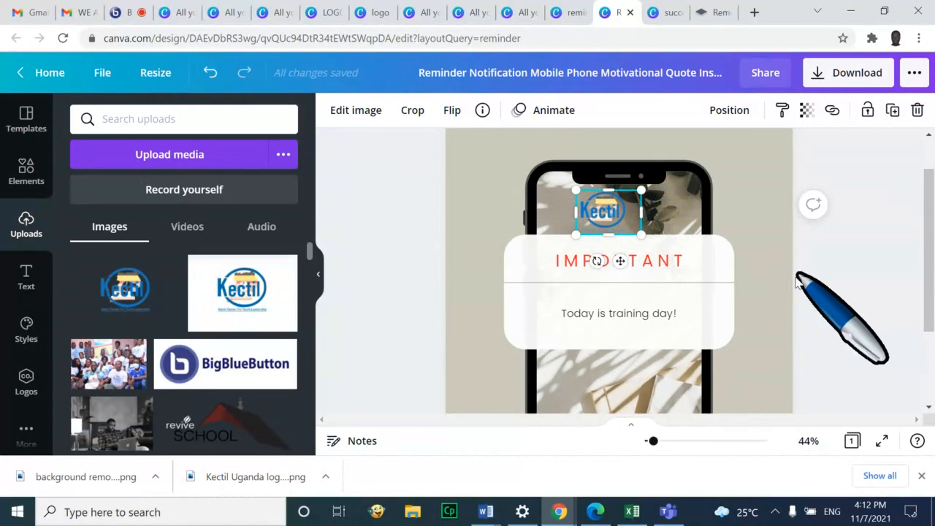
left_click(798, 279)
left_click_drag(601, 212, 709, 315)
left_click(708, 322)
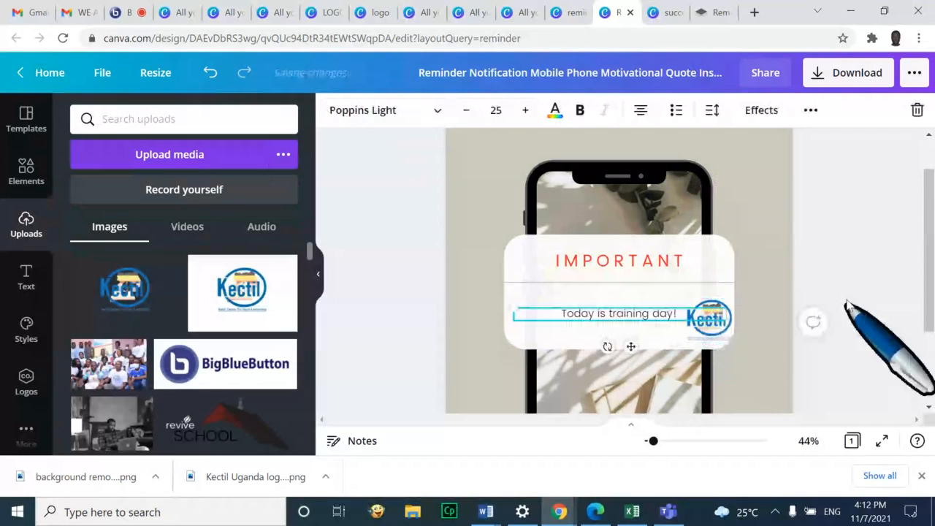
left_click(709, 325)
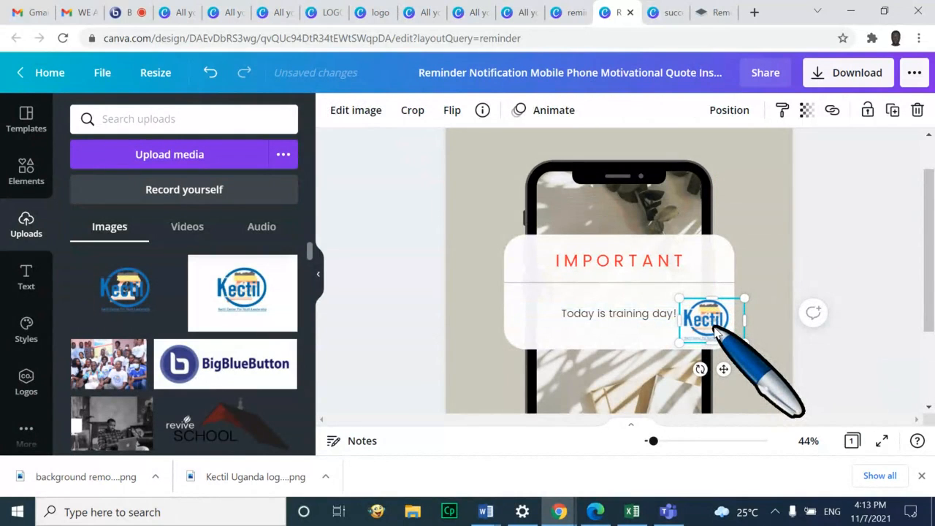
left_click(893, 340)
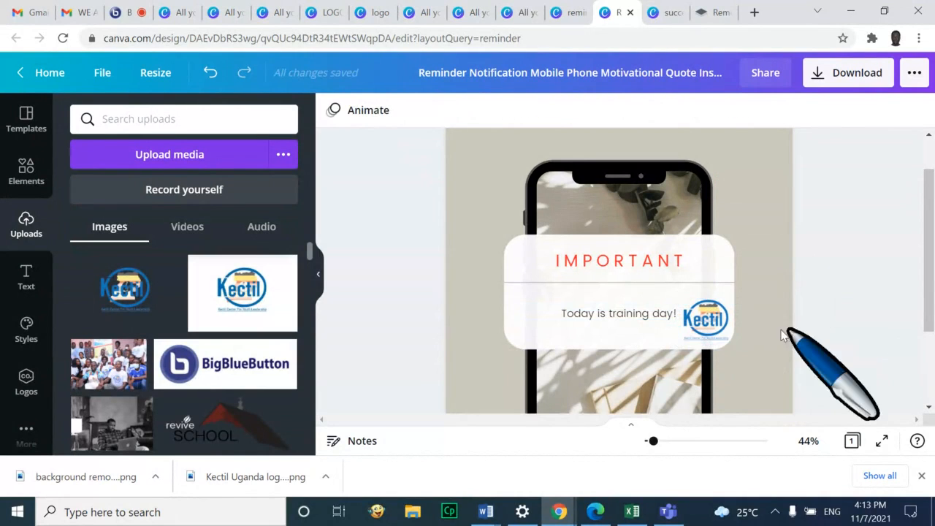
Undo the accidental moves of the 'Today is training day!' text box
left_click_drag(716, 320, 768, 163)
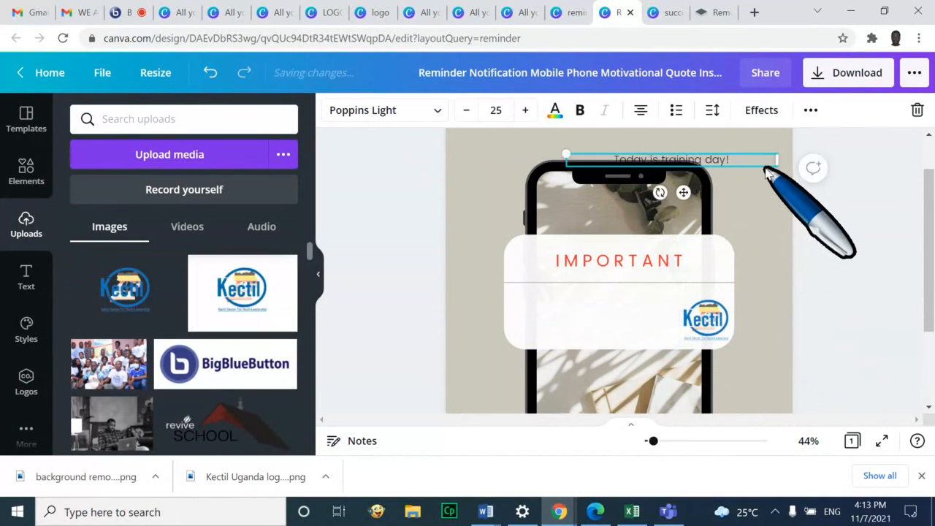
key("ctrl+z")
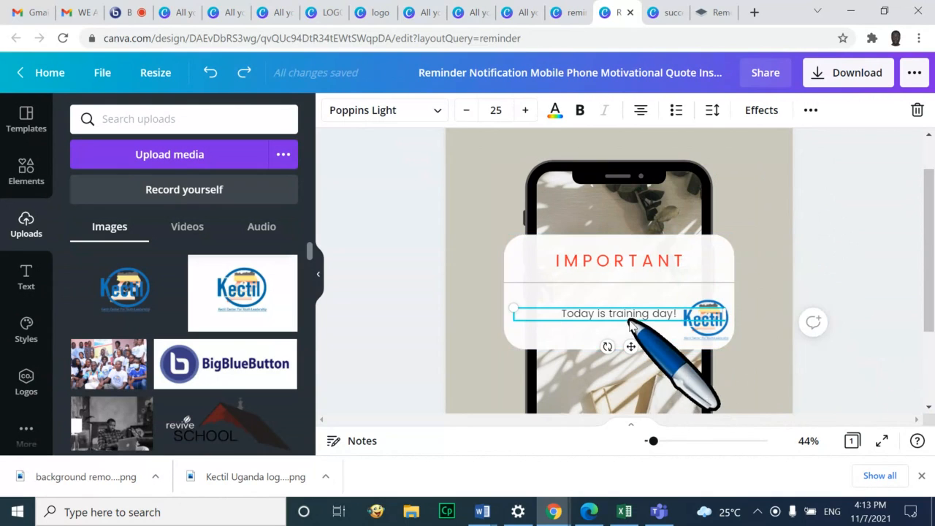
left_click_drag(627, 315, 640, 243)
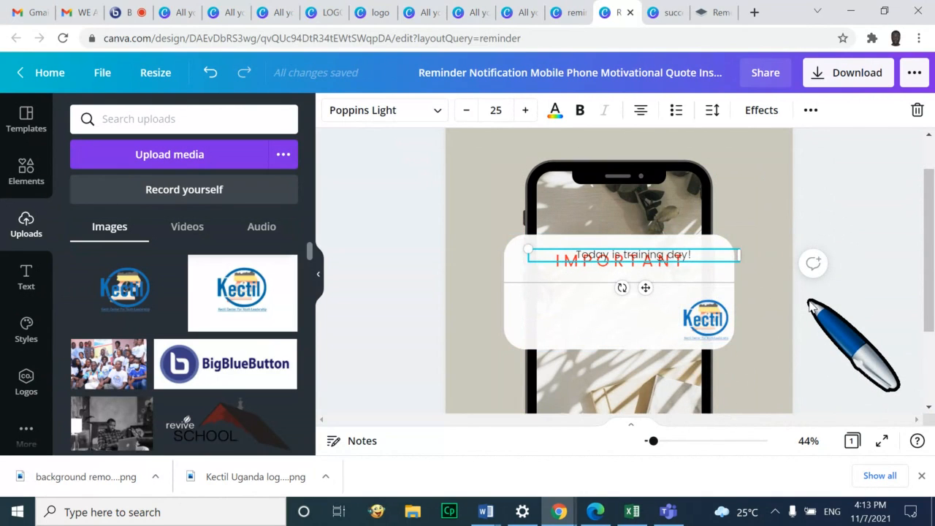
key("ctrl+z")
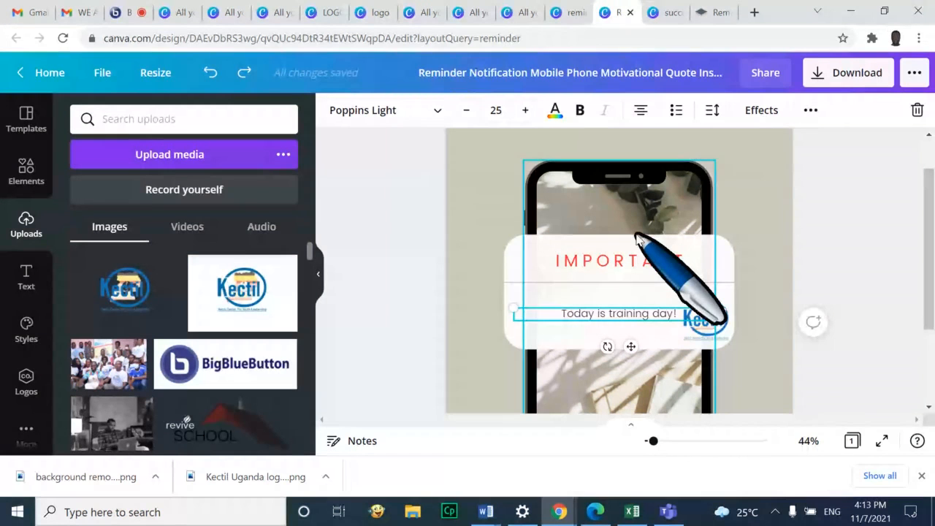
left_click(757, 349)
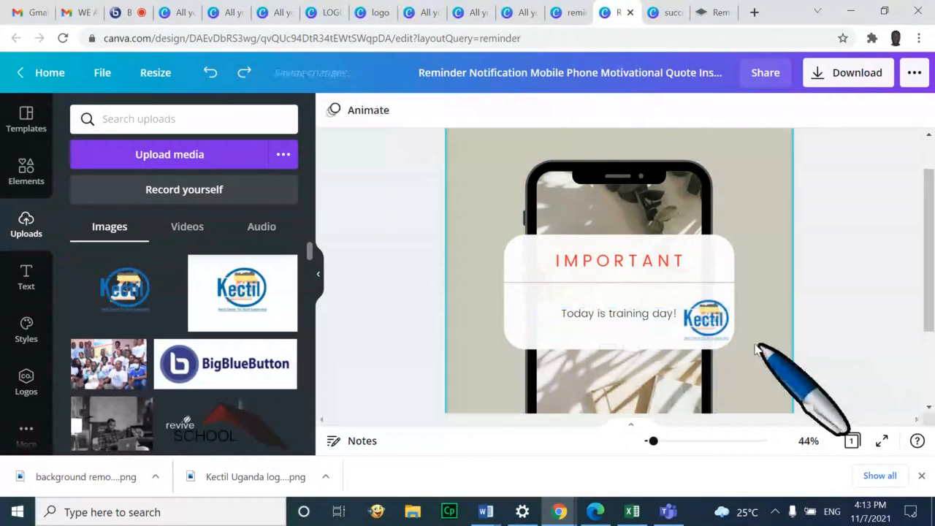
Place the Kectil logo in the page's top-right corner and bring up the download options
left_click_drag(723, 319, 773, 151)
left_click(923, 322)
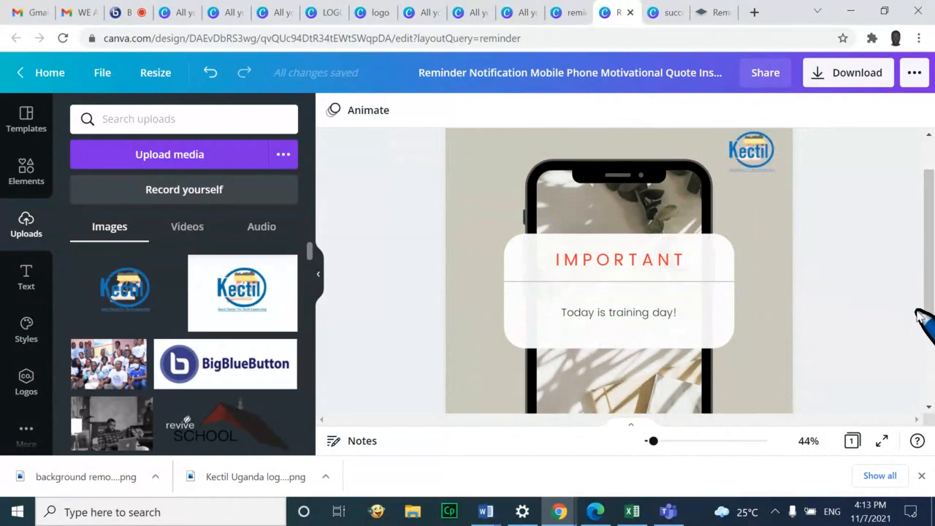
scroll(923, 322, "down", 3)
scroll(885, 243, "up", 5)
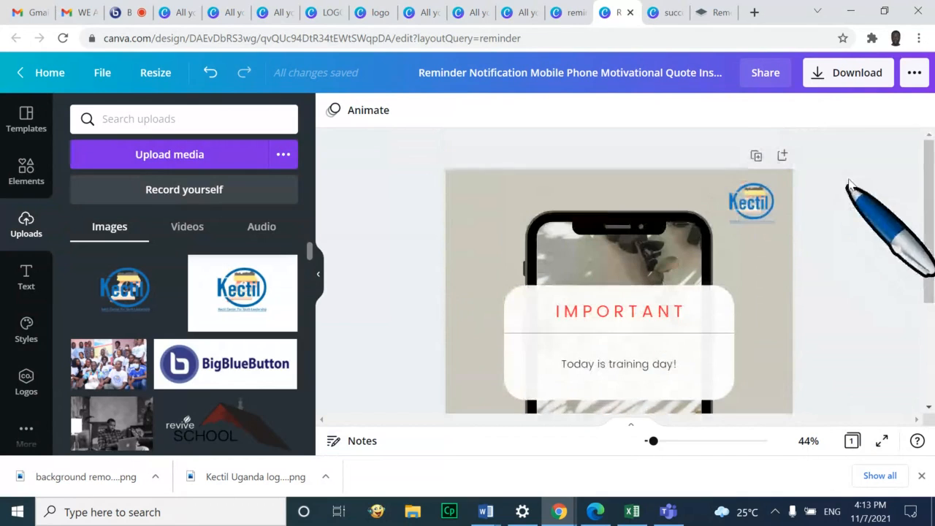
left_click(863, 79)
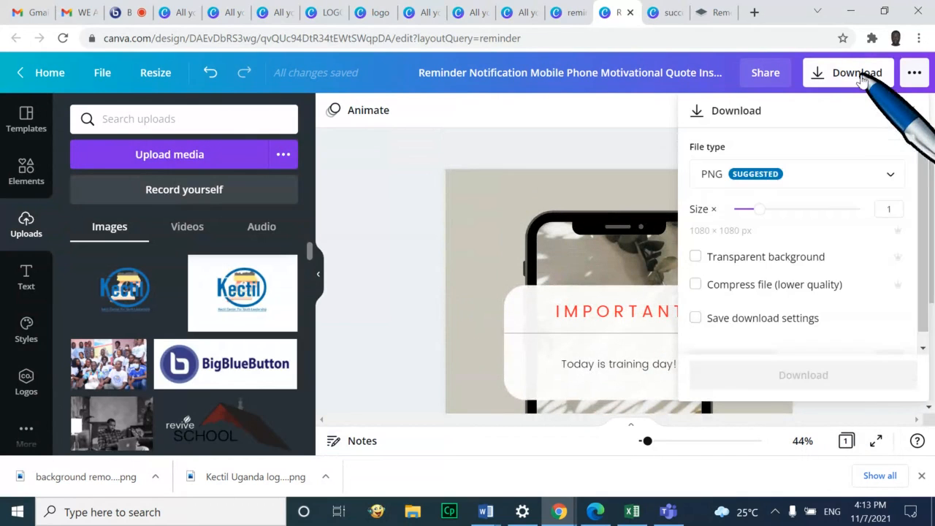
Download the design as a PNG named 'Remind me of the training' and view it
left_click(764, 178)
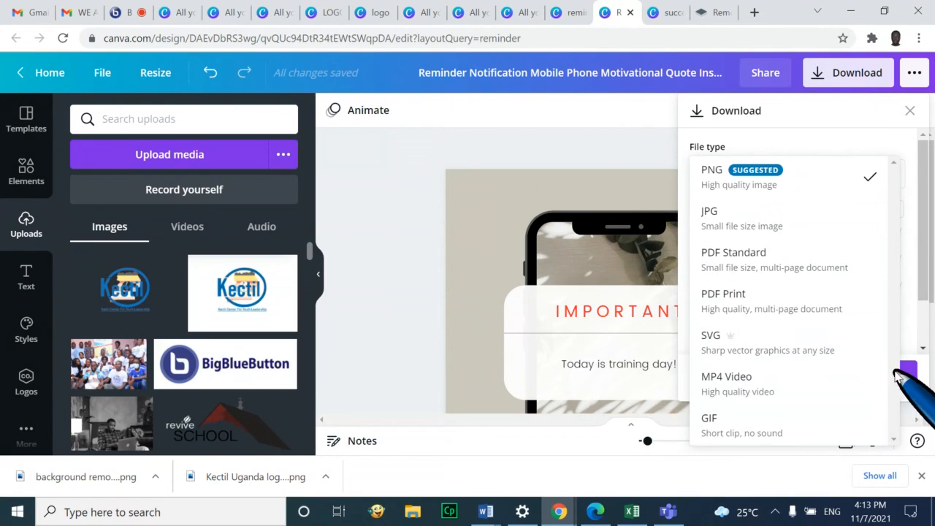
left_click(839, 188)
left_click(800, 377)
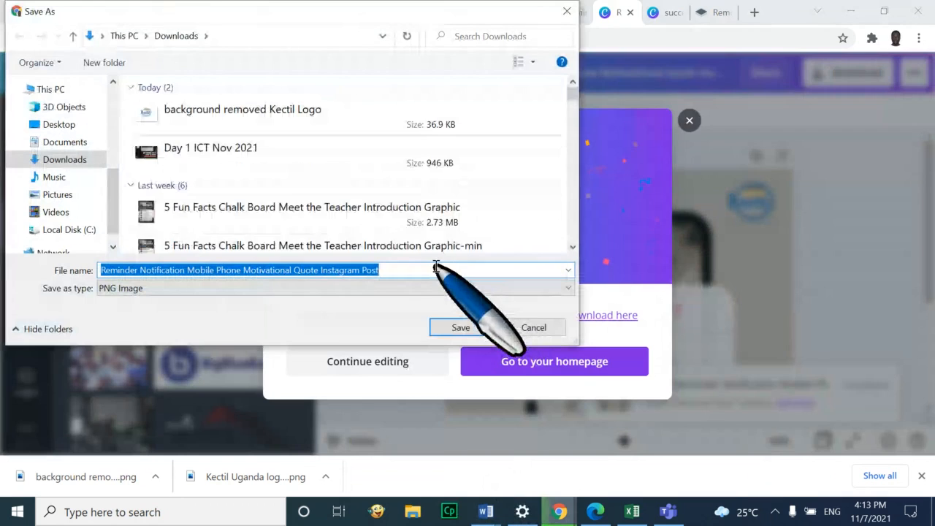
type("Remind ")
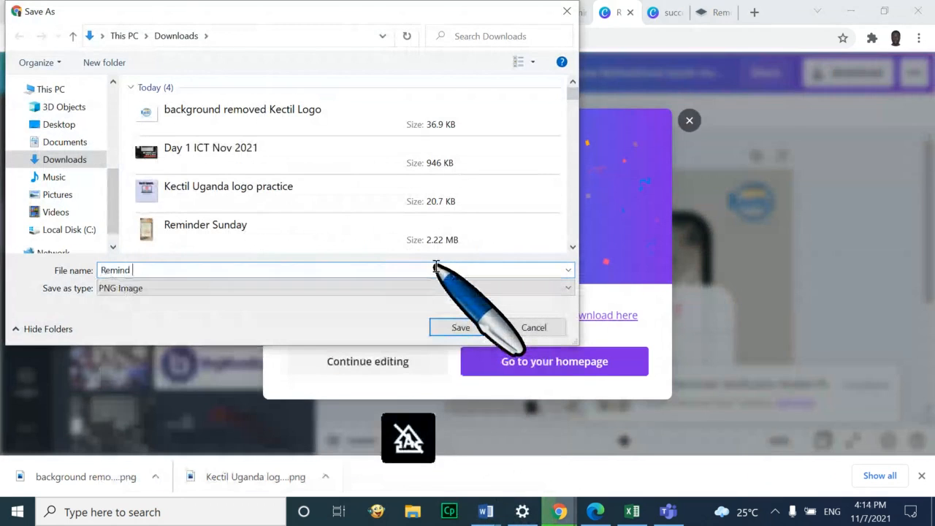
type("me")
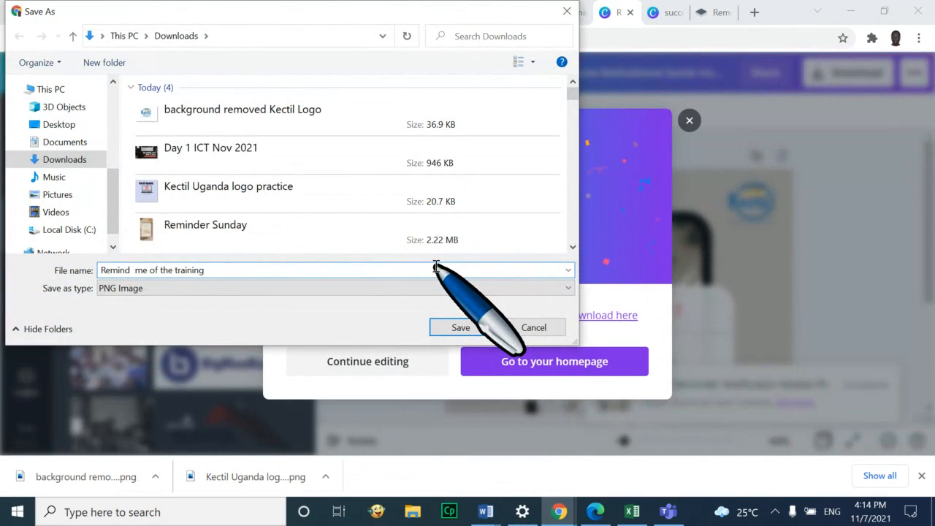
type(" of the training")
key("Return")
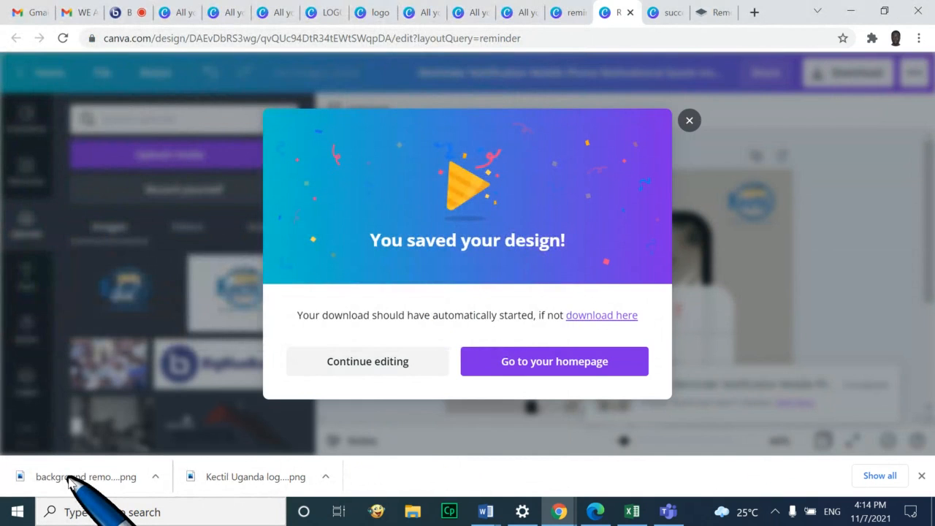
left_click(71, 482)
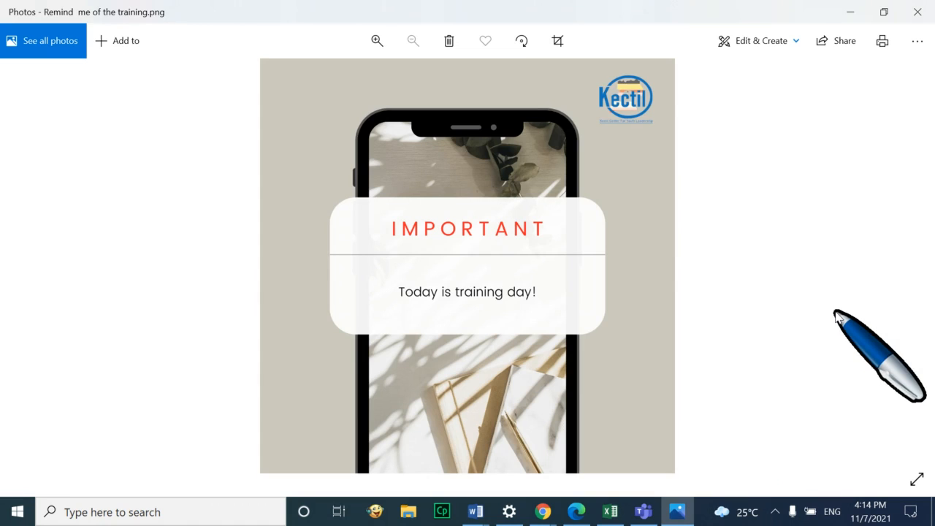
Close the Photos viewer and dismiss the 'You saved your design!' message
left_click(918, 11)
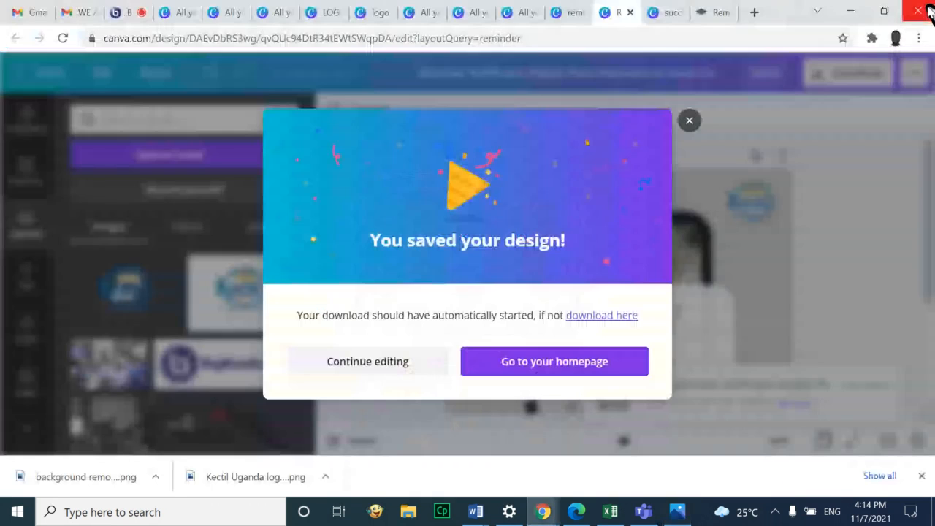
left_click(689, 119)
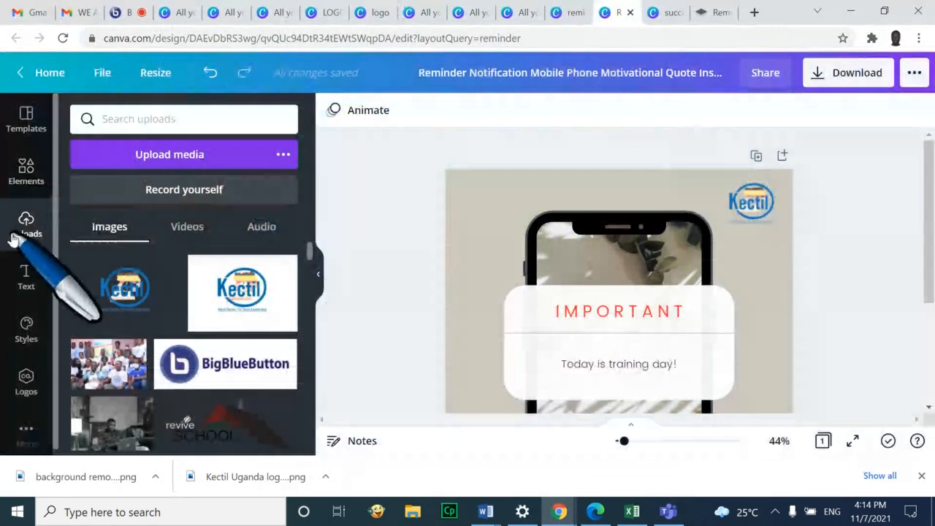
Browse All your designs from Home to reach the iPad Mockup Notification Reminder design
left_click(43, 72)
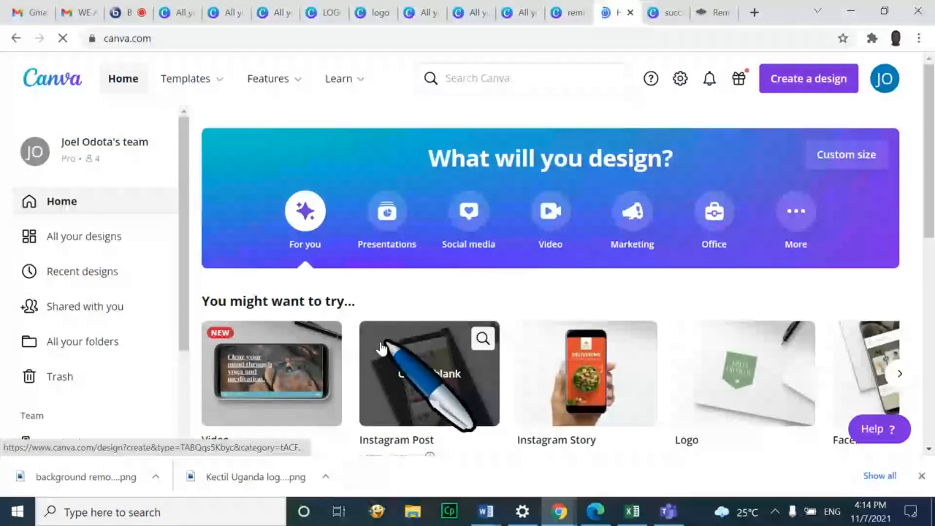
left_click(104, 245)
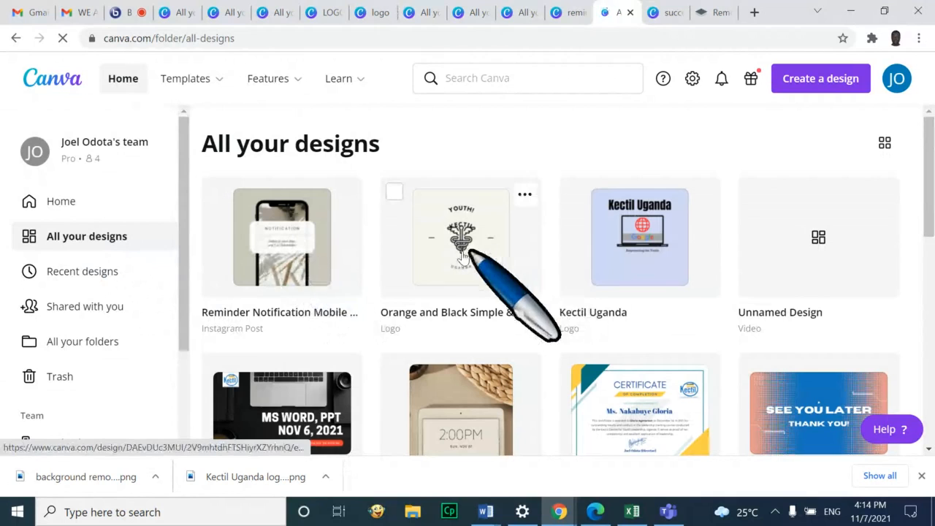
scroll(672, 261, "down", 1)
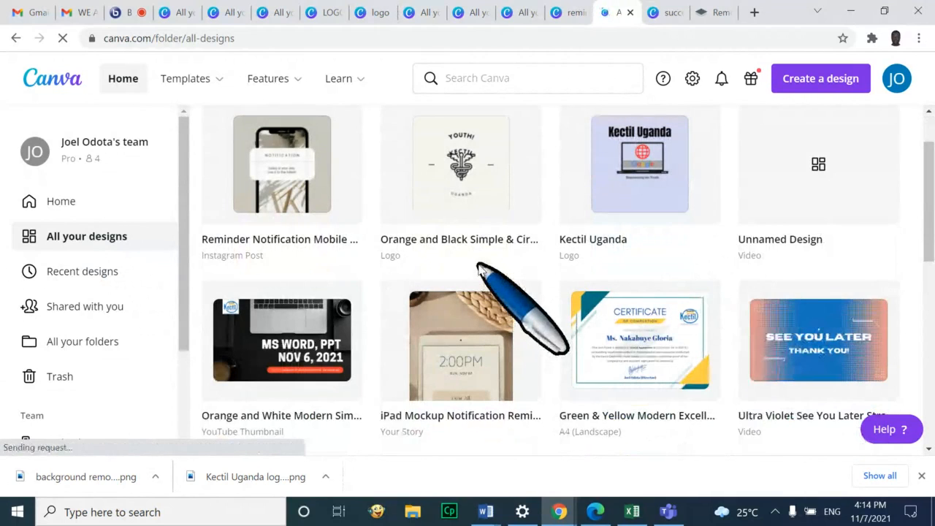
scroll(519, 307, "up", 1)
scroll(482, 351, "down", 1)
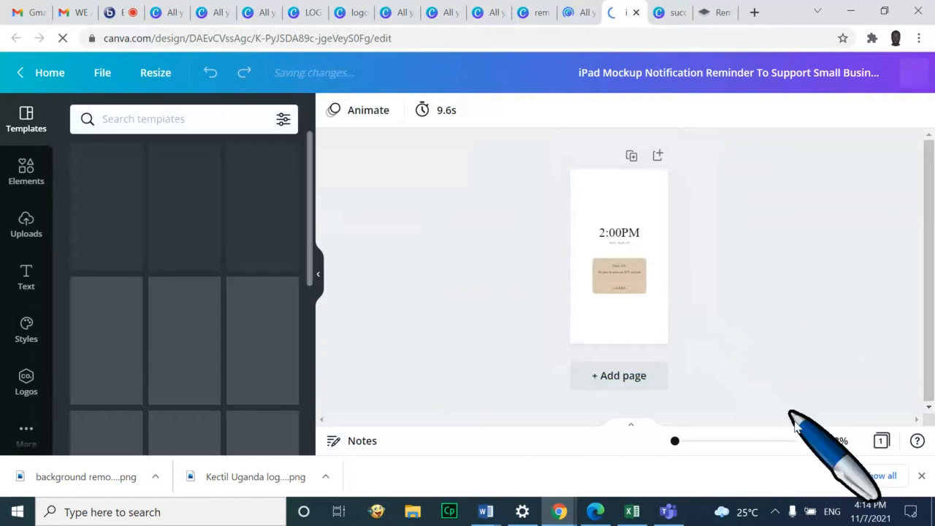
Duplicate the first page into three pages and play a preview of the design
mouse_move(673, 442)
left_mouse_down()
mouse_move(689, 443)
mouse_move(679, 442)
left_mouse_up()
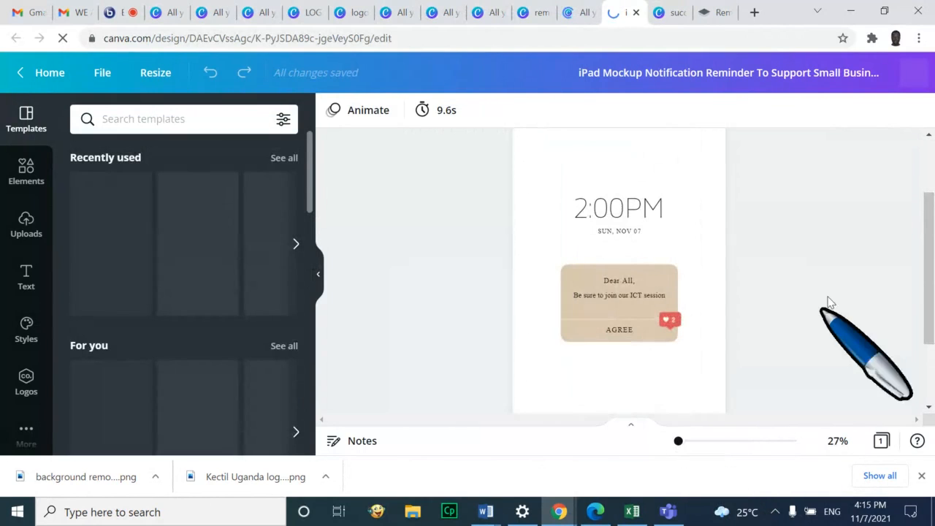
scroll(842, 270, "down", 3)
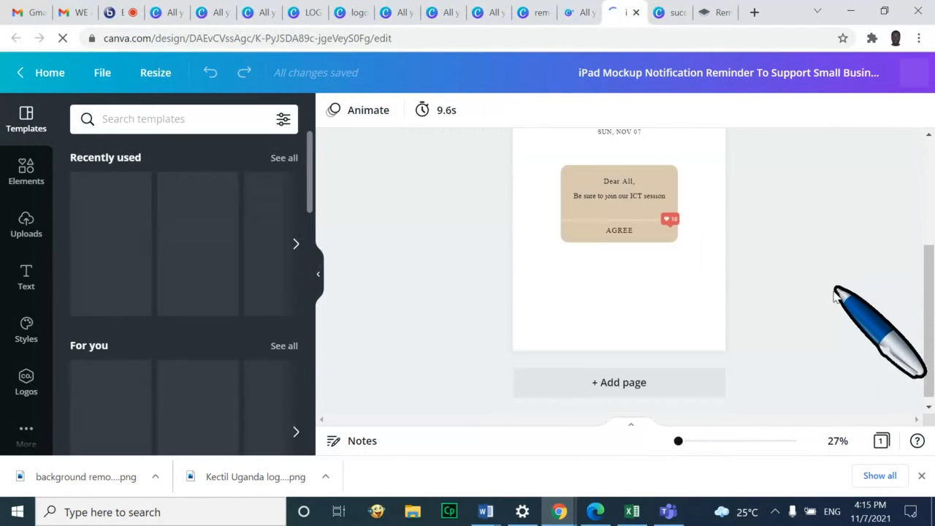
scroll(809, 211, "up", 3)
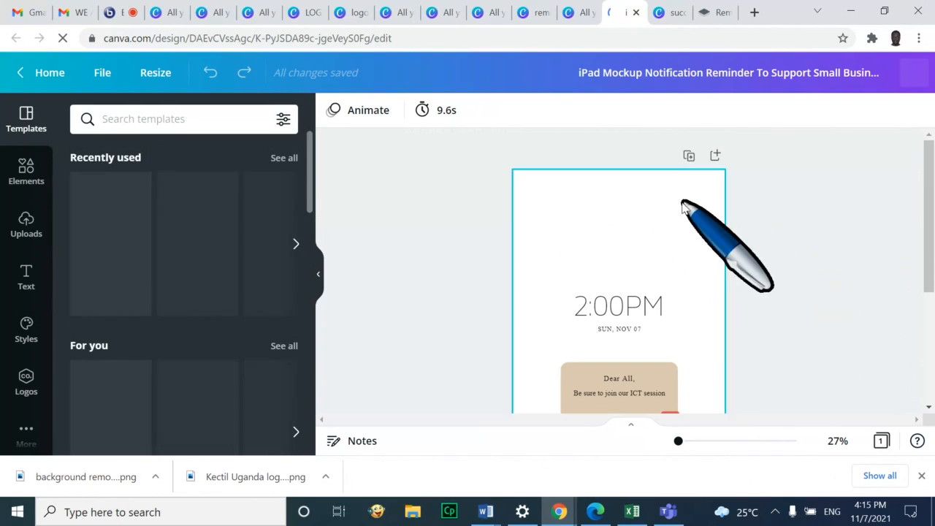
left_click(690, 158)
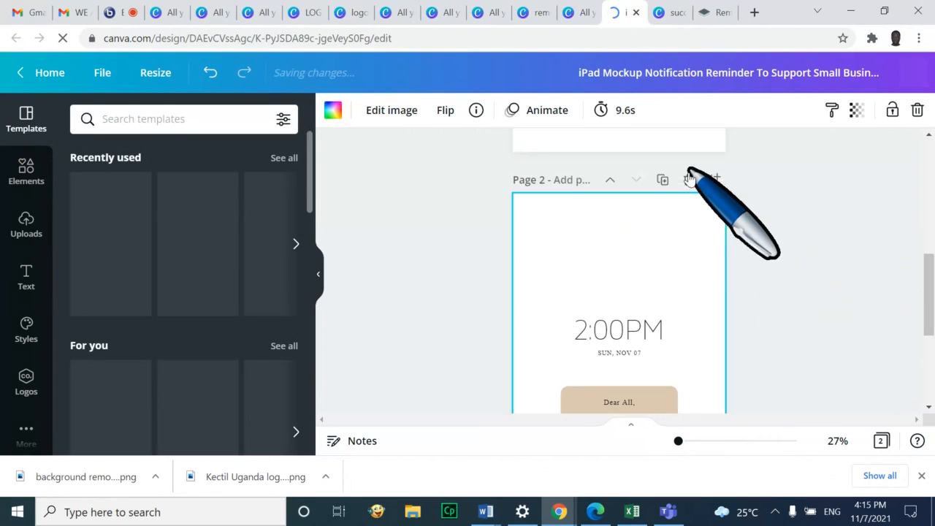
scroll(687, 329, "down", 1)
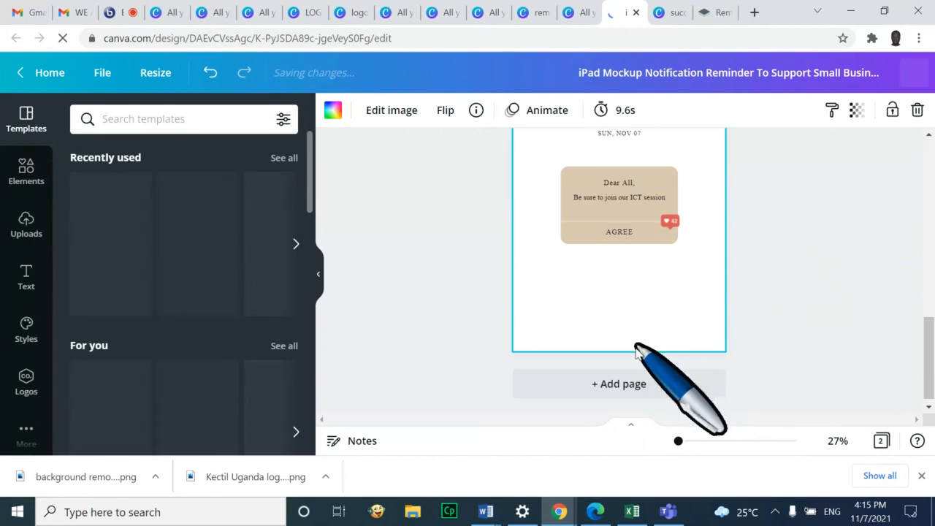
scroll(699, 198, "up", 5)
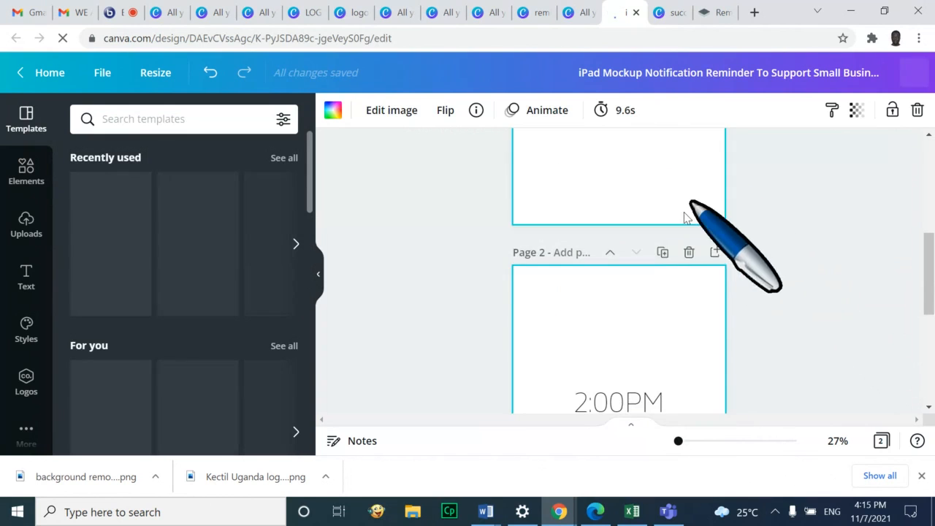
left_click(662, 252)
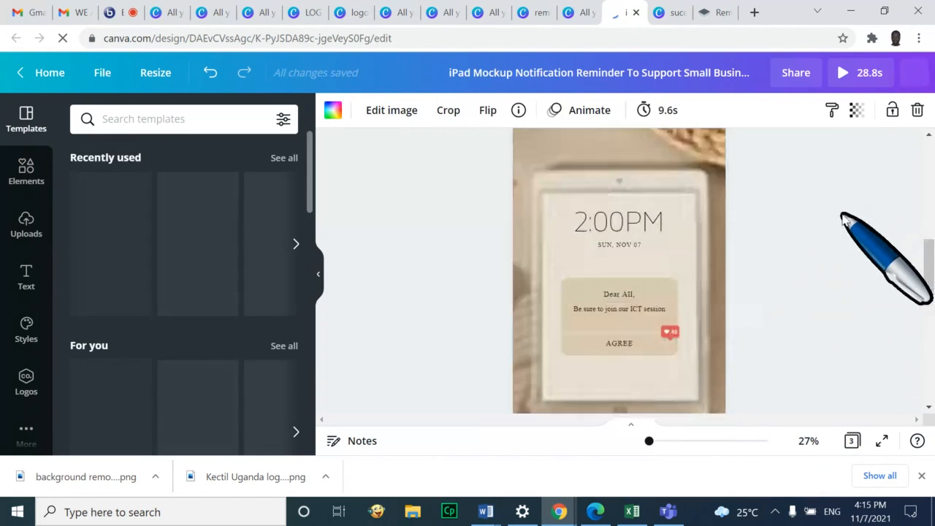
left_click_drag(701, 211, 614, 219)
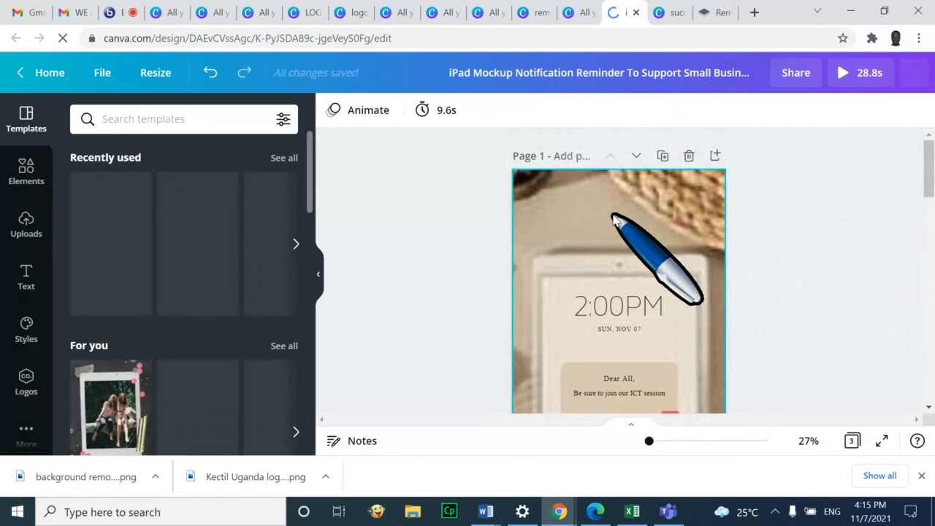
left_click(855, 77)
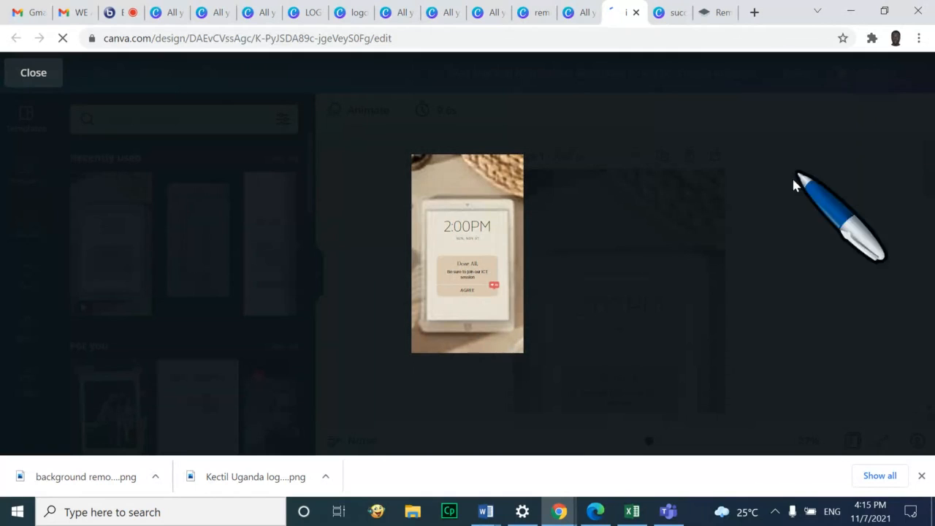
left_click(525, 327)
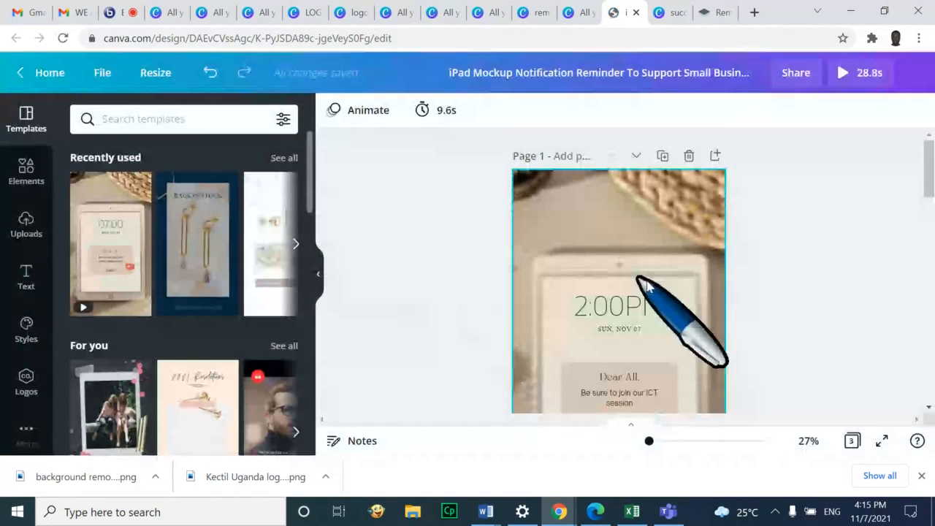
Go to page 2 and select its 2:00PM time text
scroll(647, 285, "down", 5)
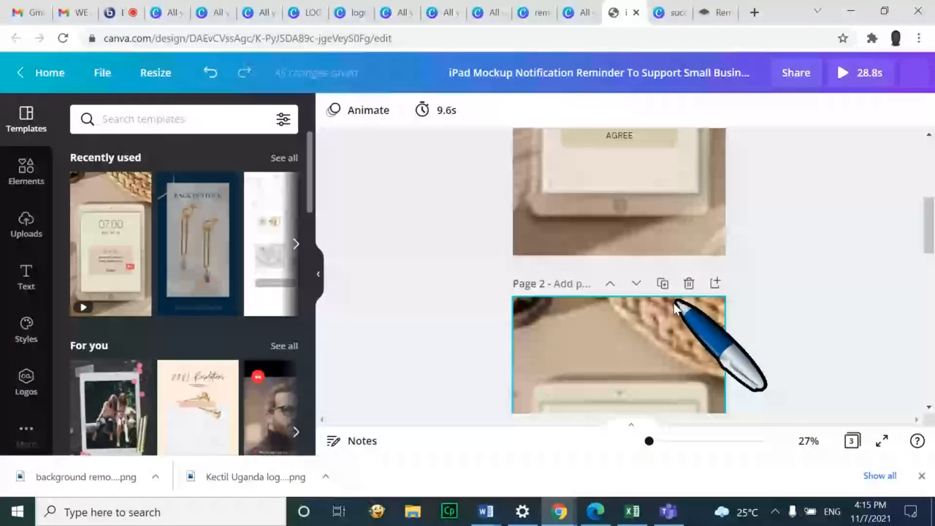
left_click(676, 308)
scroll(687, 329, "down", 5)
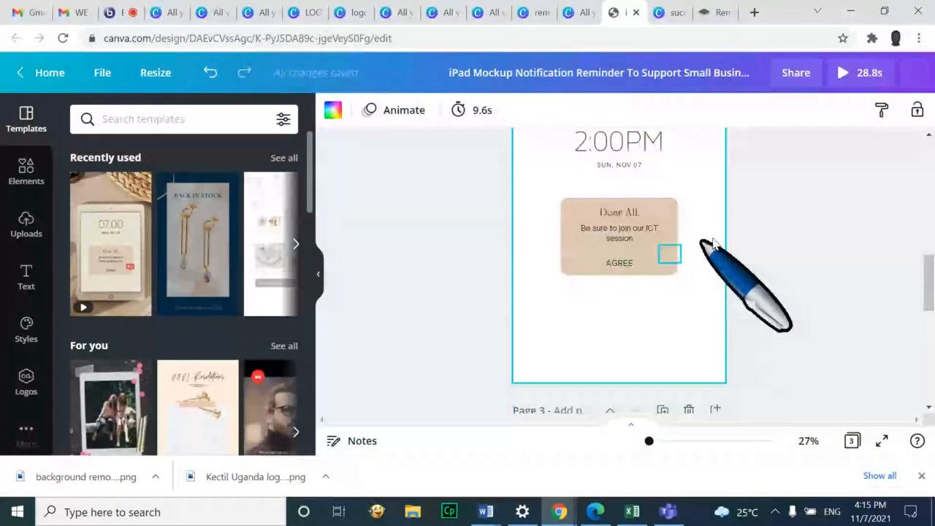
left_click(647, 255)
left_click(710, 185)
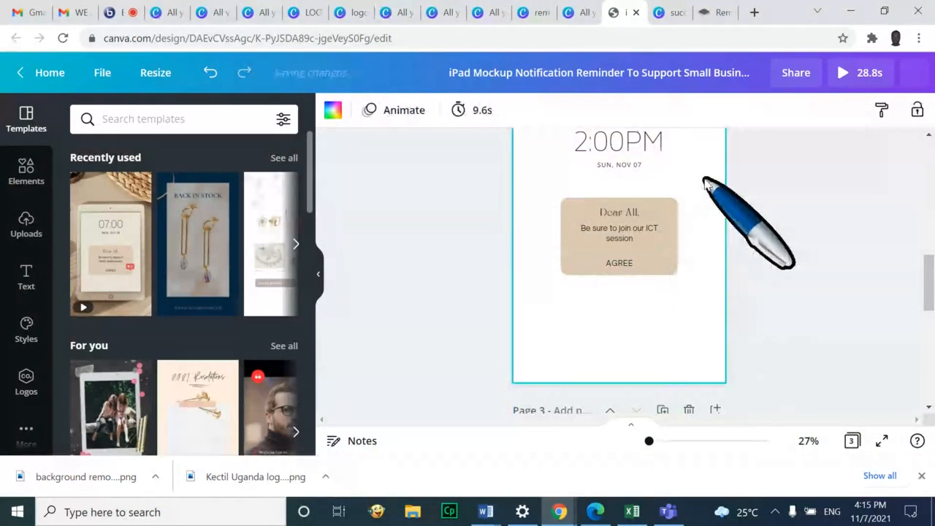
scroll(723, 188, "up", 3)
left_click(649, 298)
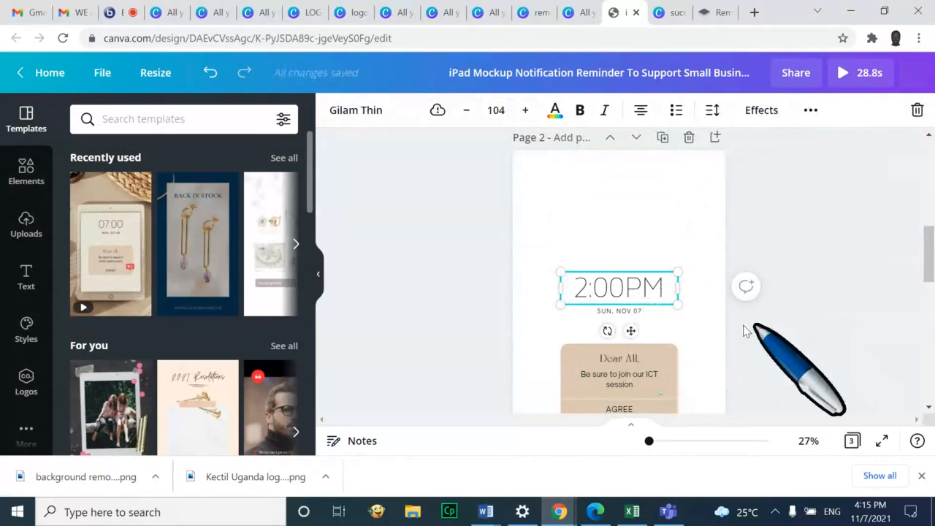
Delete page 2's time, date, Dear All. heading, message box, ICT text, divider, AGREE and icon
left_click(36, 244)
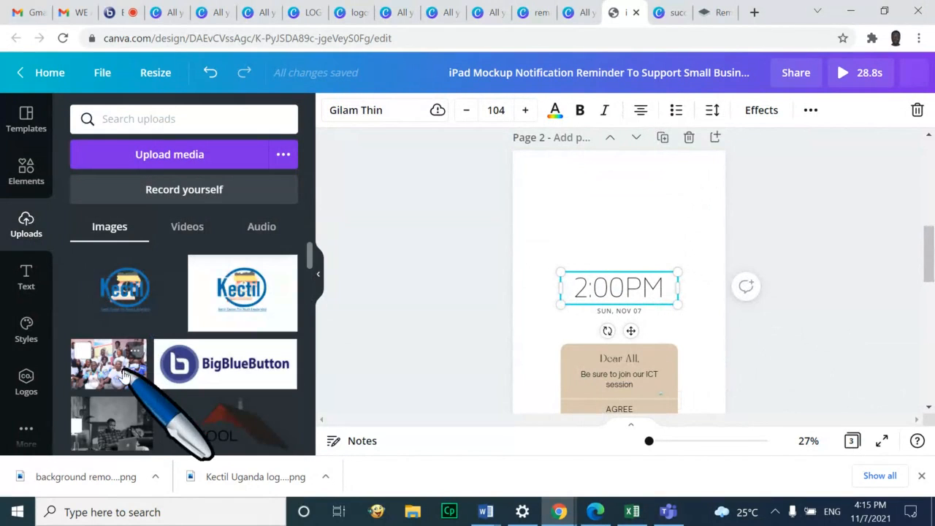
key("Delete")
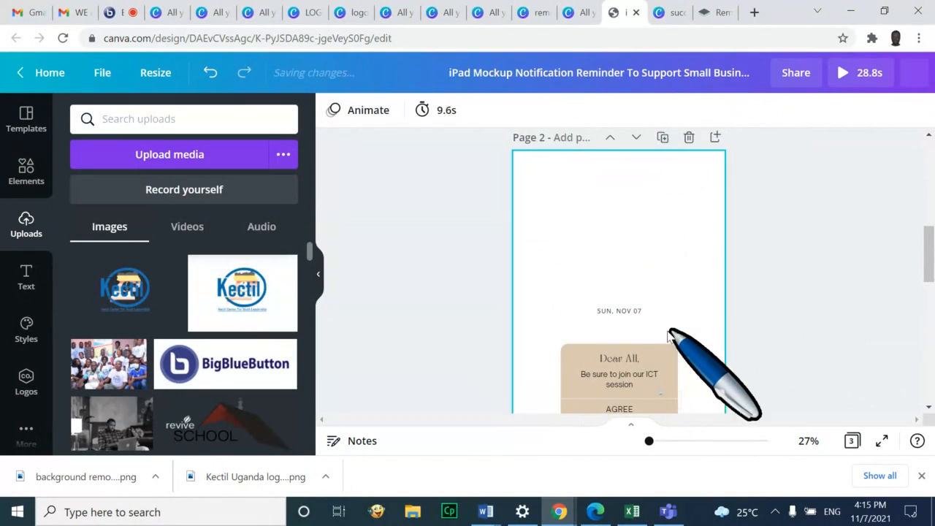
left_click(620, 310)
key("Delete")
left_click(627, 358)
key("Delete")
left_click(659, 355)
key("Delete")
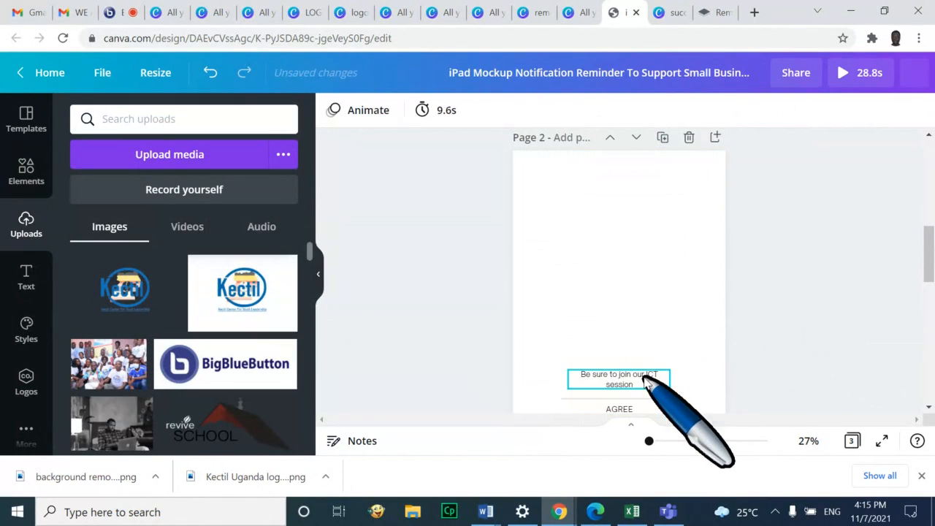
left_click(645, 379)
key("Delete")
left_click(638, 399)
key("Delete")
left_click(633, 406)
key("Delete")
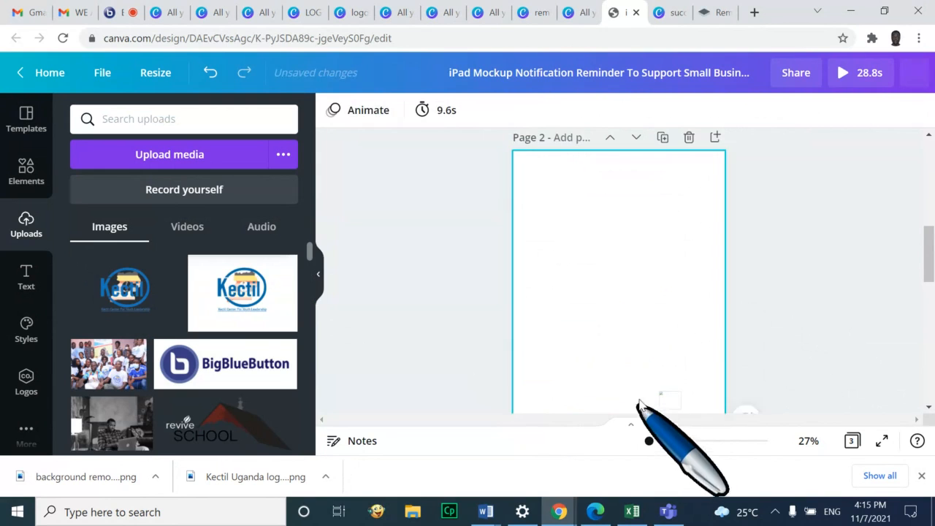
left_click(673, 402)
key("Delete")
Add the uploaded group photo to page 2 and move it near the top
left_click(391, 356)
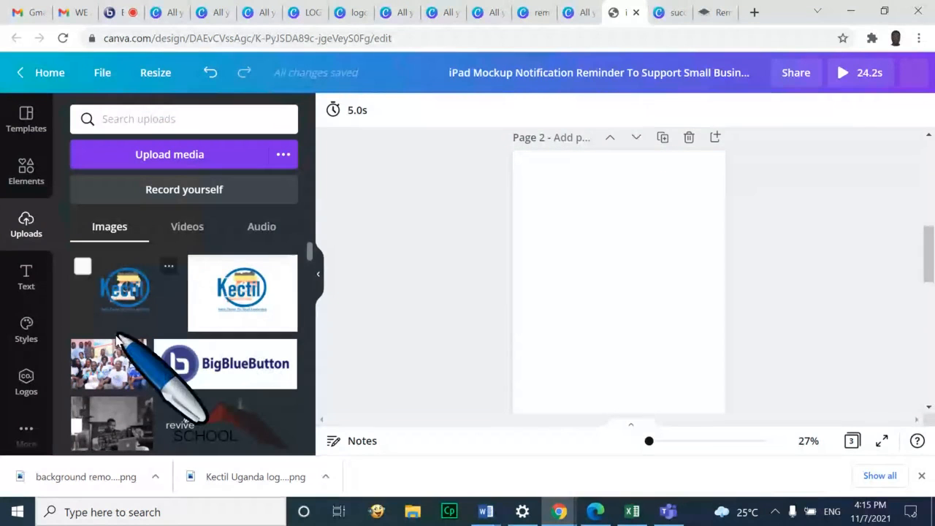
left_click(117, 341)
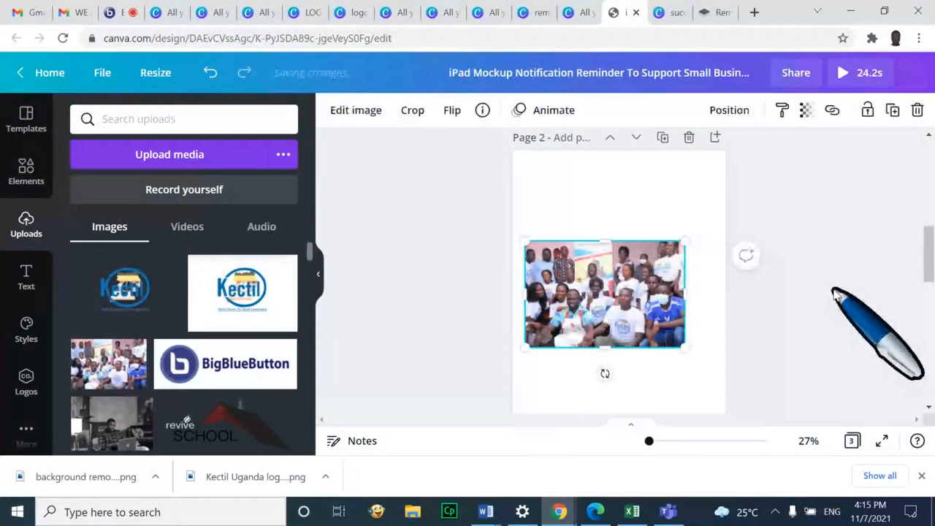
left_click_drag(594, 300, 608, 230)
scroll(689, 293, "down", 4)
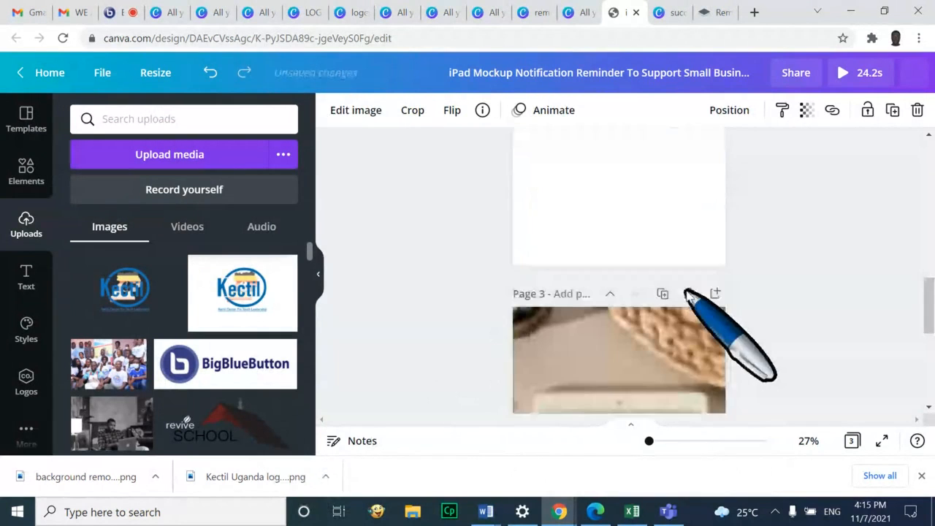
left_click(632, 380)
scroll(626, 366, "down", 2)
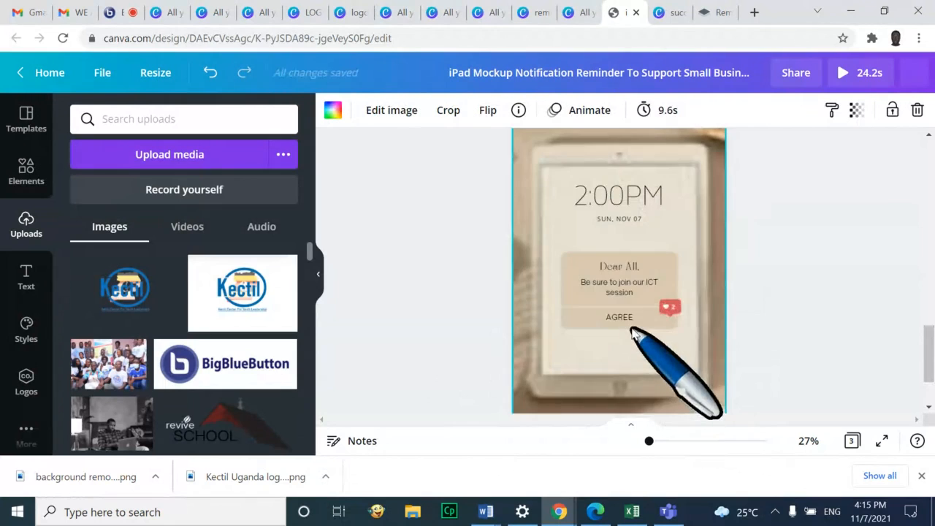
scroll(866, 210, "up", 5)
scroll(866, 210, "up", 5)
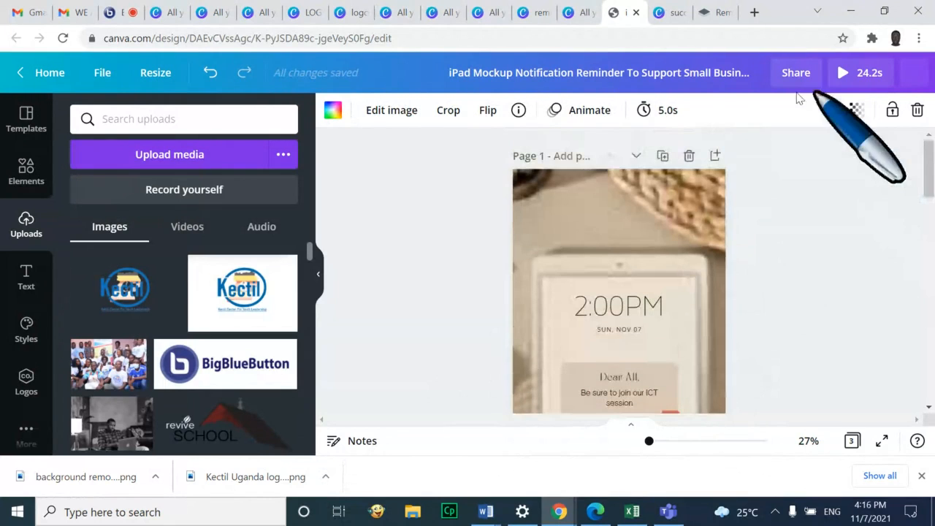
Play the iPad mockup design full-screen, then close the presentation
left_click(860, 73)
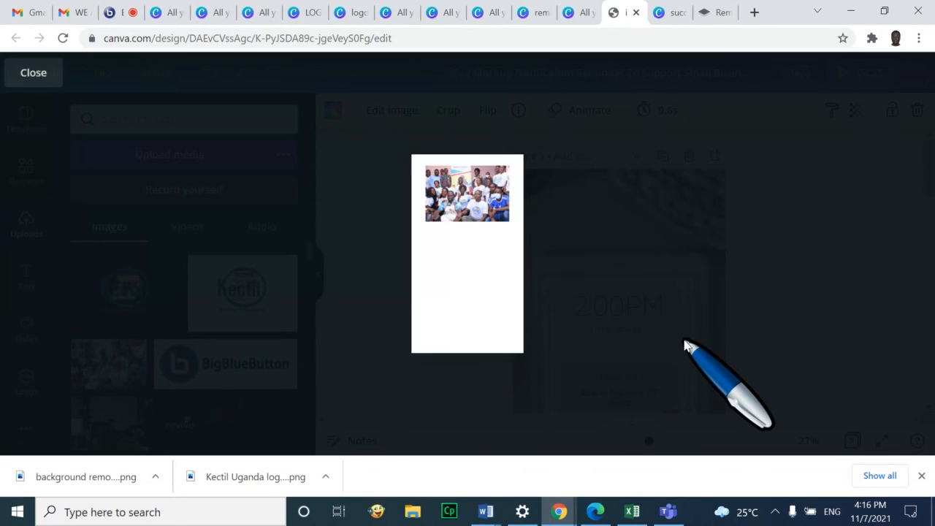
left_click(33, 73)
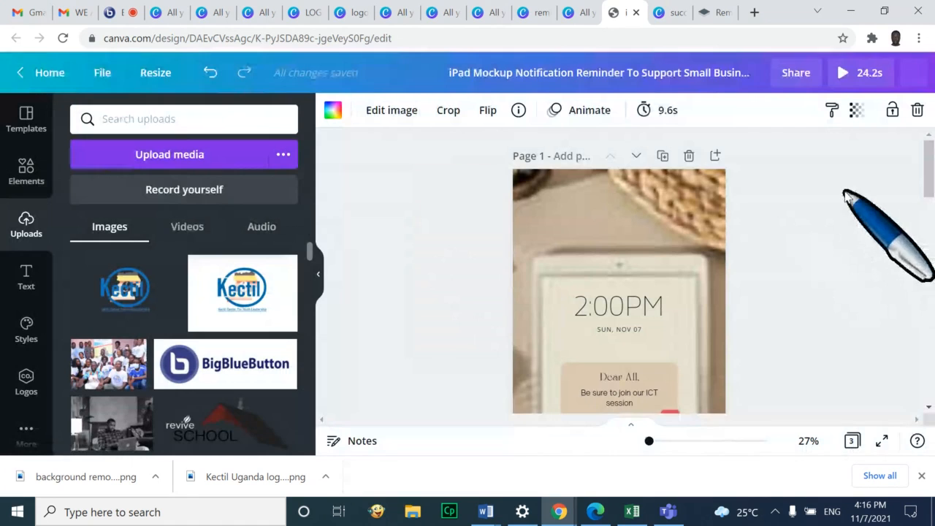
scroll(804, 261, "down", 5)
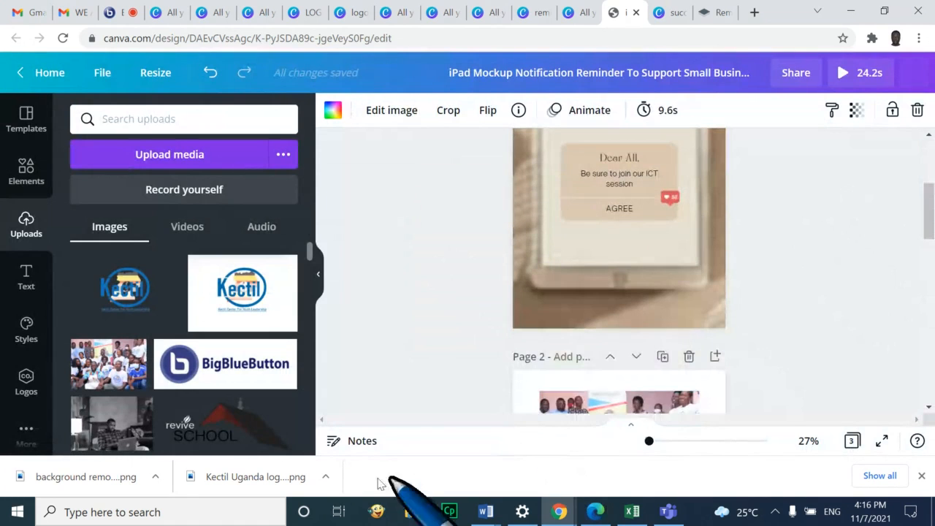
scroll(877, 252, "up", 5)
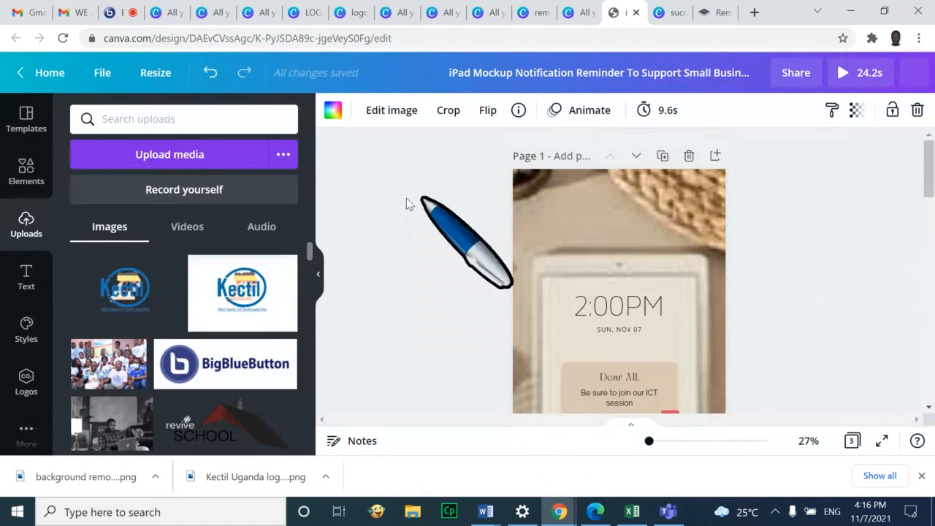
left_click(28, 183)
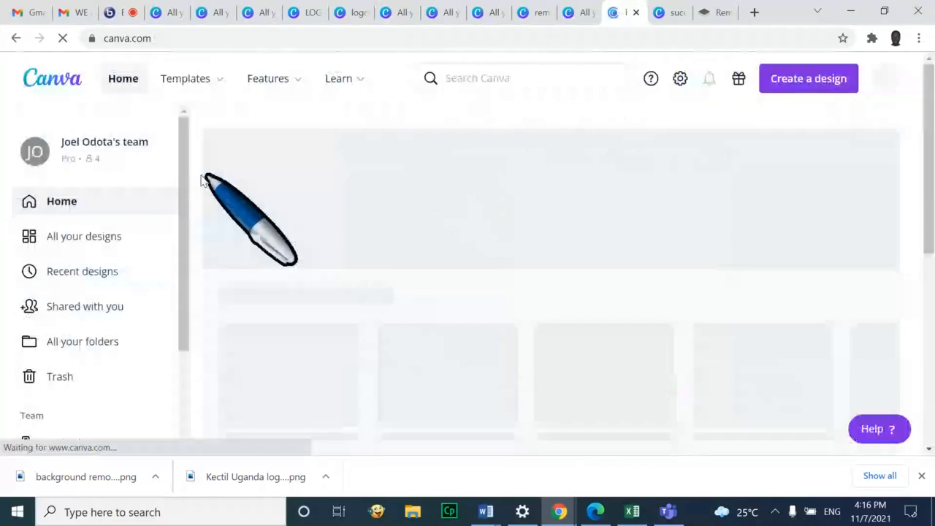
left_click(564, 74)
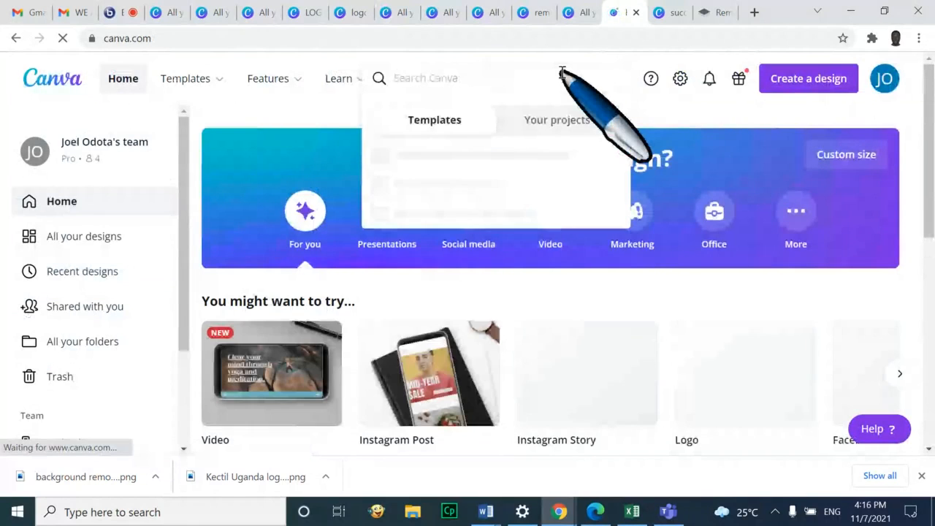
Search 'business card' templates and open the blue Business Development Business Card template
type("business card")
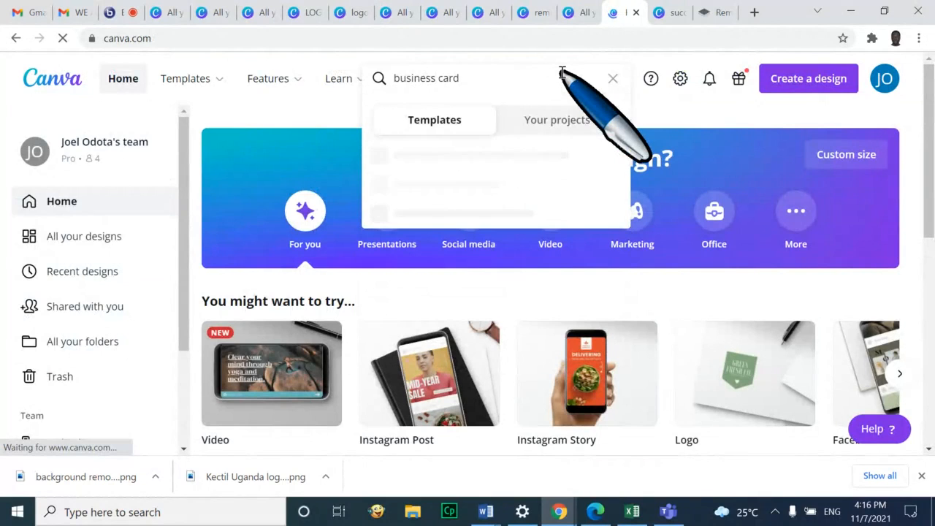
key("Return")
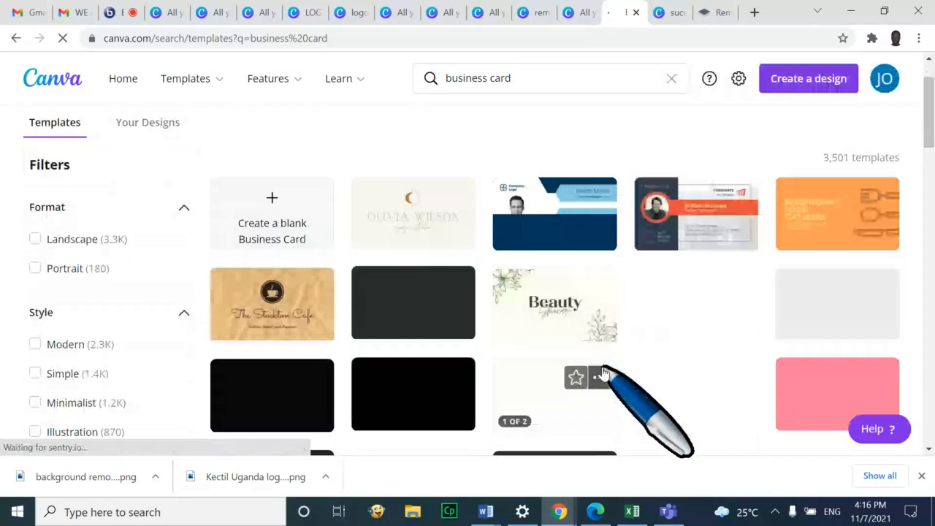
left_click(553, 226)
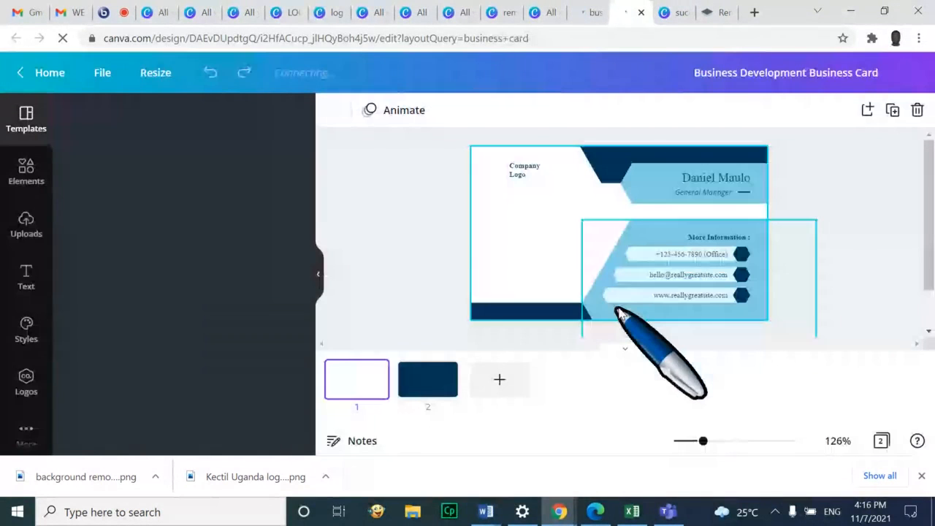
left_click(539, 173)
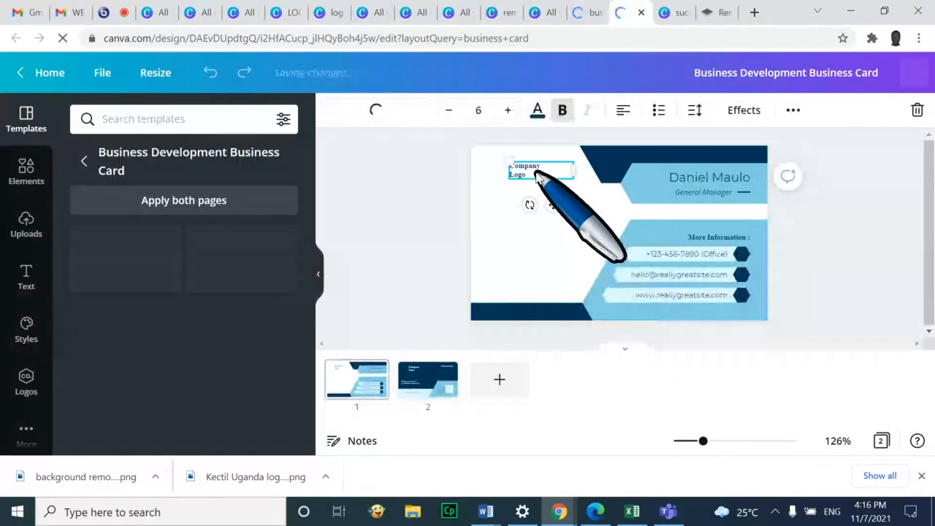
Remove the 'Company Logo' placeholder text and the template's logo icon from the card
key("Delete")
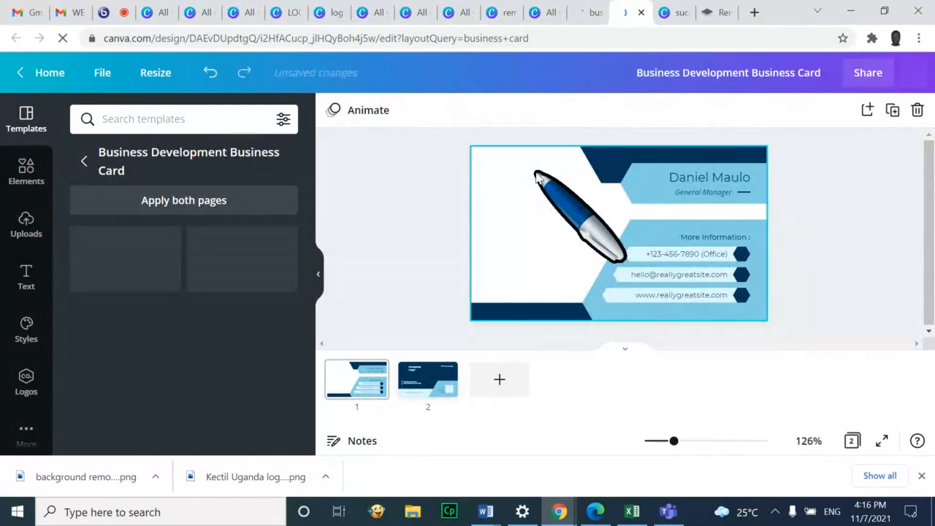
left_click(18, 226)
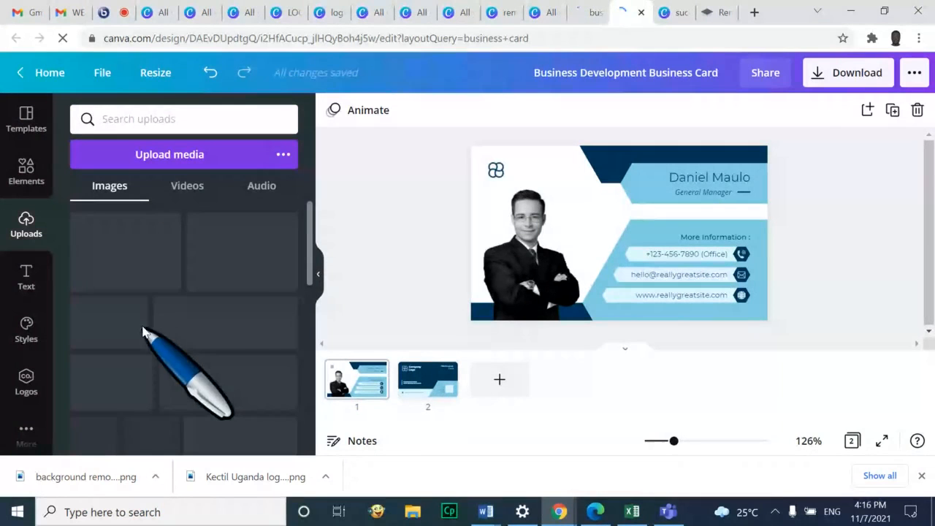
left_click(496, 169)
key("Delete")
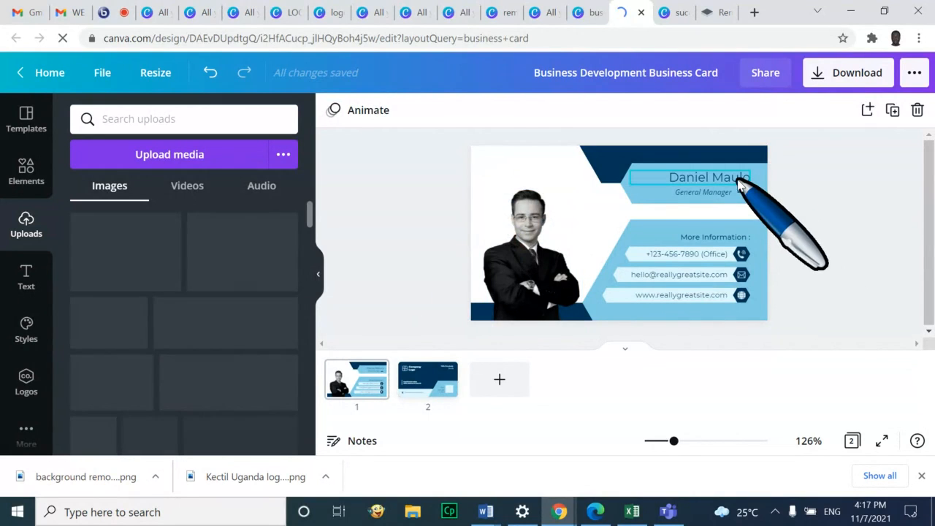
Replace the template name with the cardholder's name and change the job title to Director
left_click(740, 182)
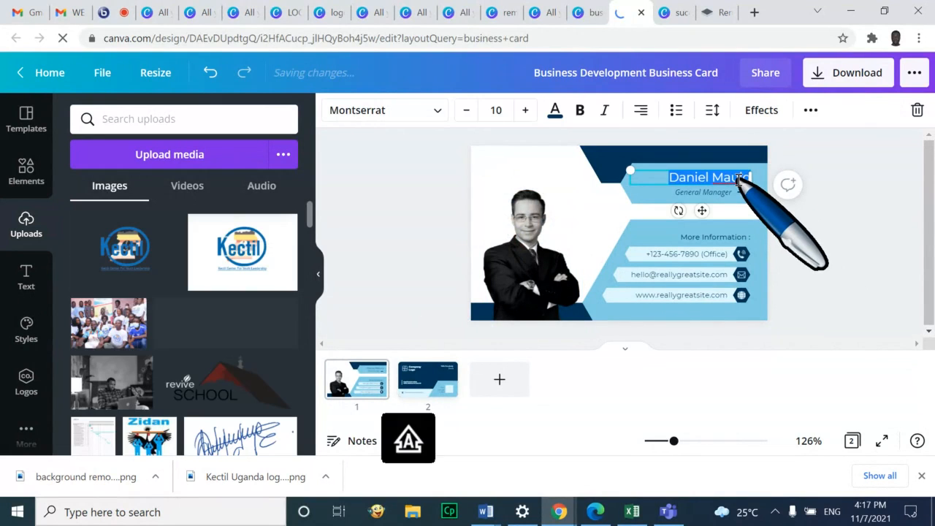
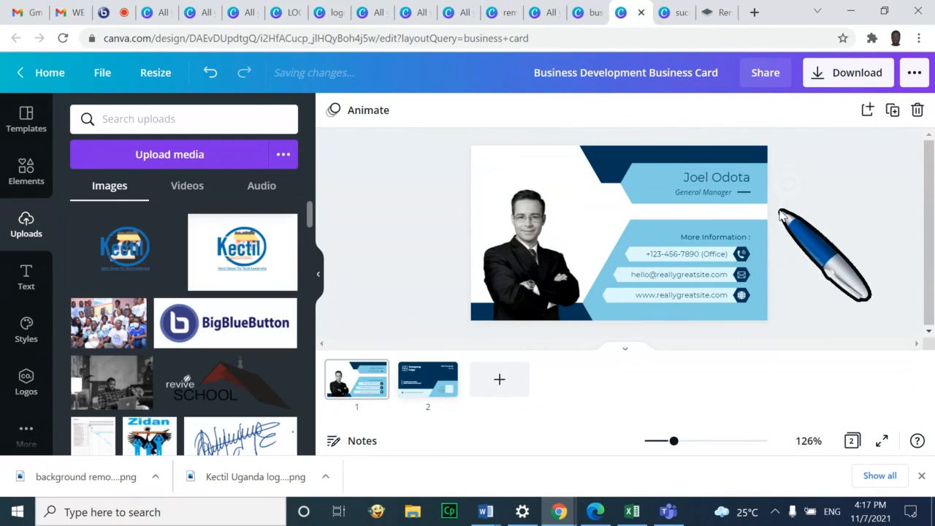
left_click(720, 194)
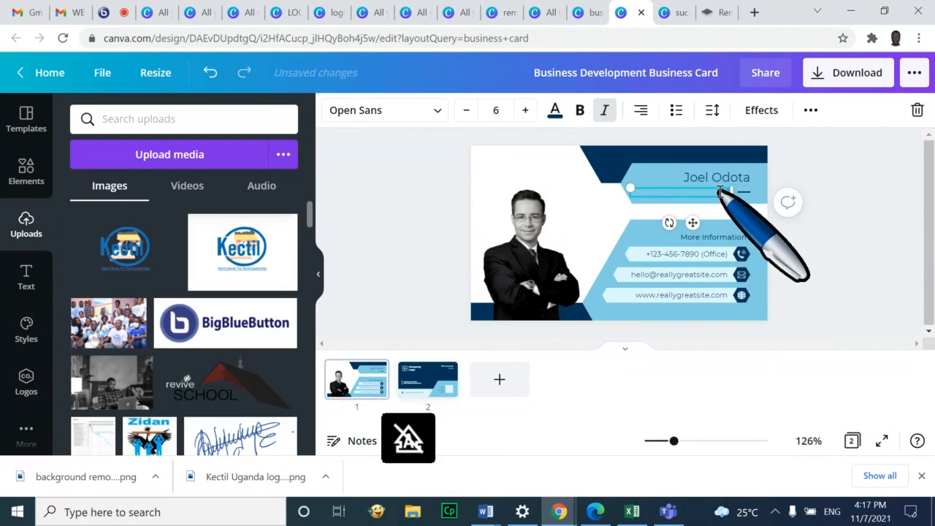
left_click(886, 311)
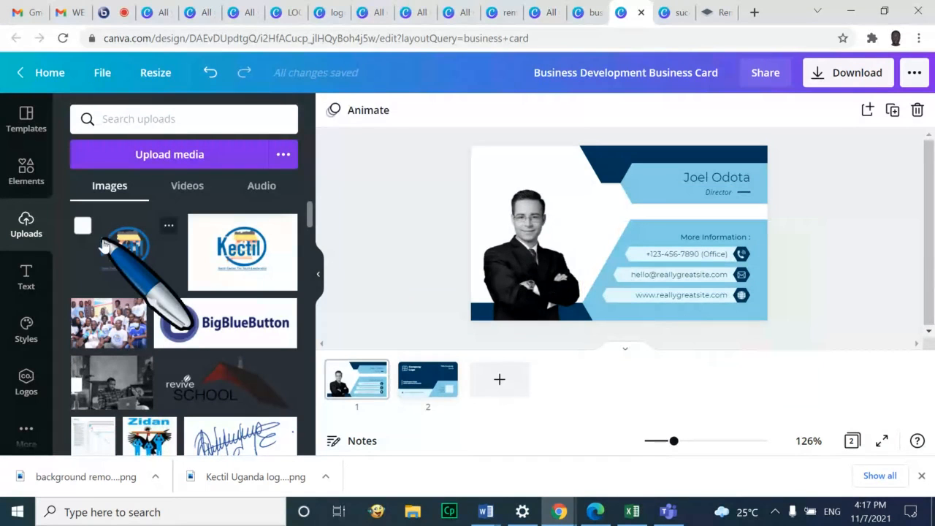
Add the Kectil logo from Uploads and crop away its blank edges down to the emblem
left_click_drag(102, 248, 538, 176)
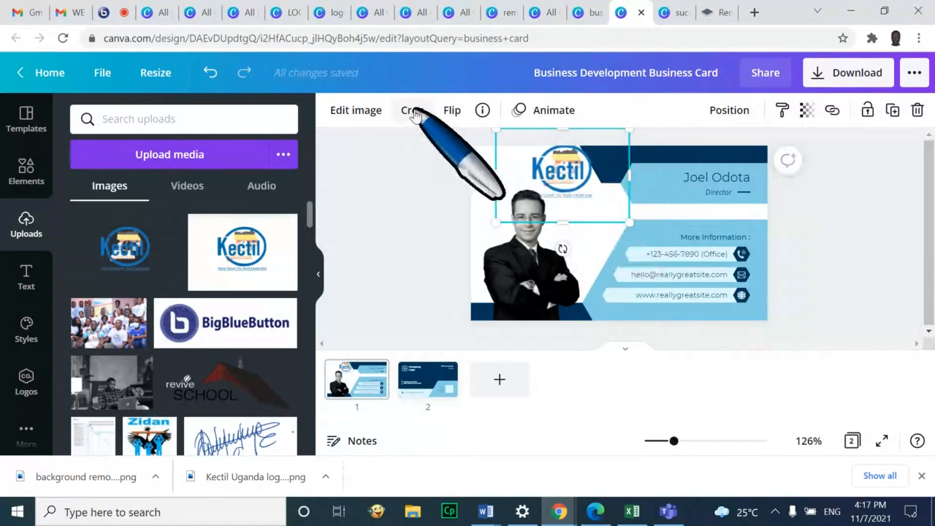
left_click(413, 111)
left_click_drag(627, 221, 618, 203)
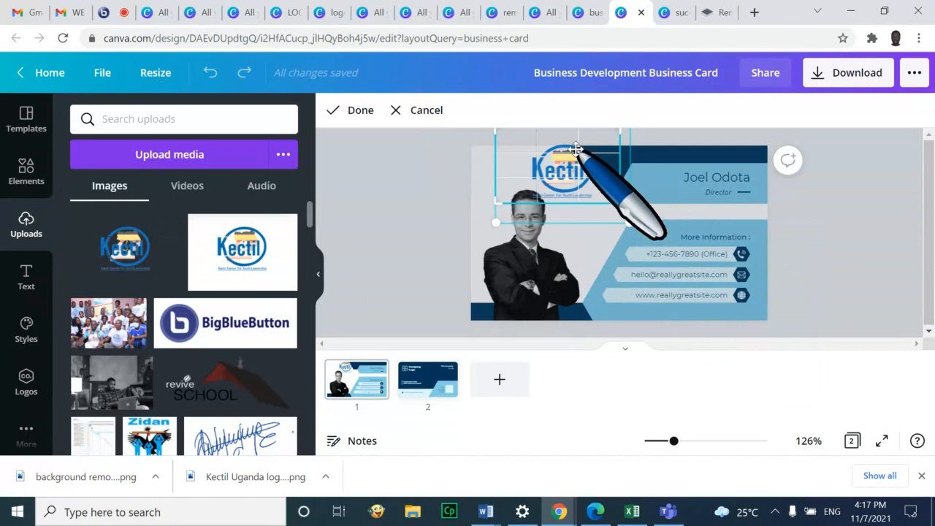
left_click(581, 247)
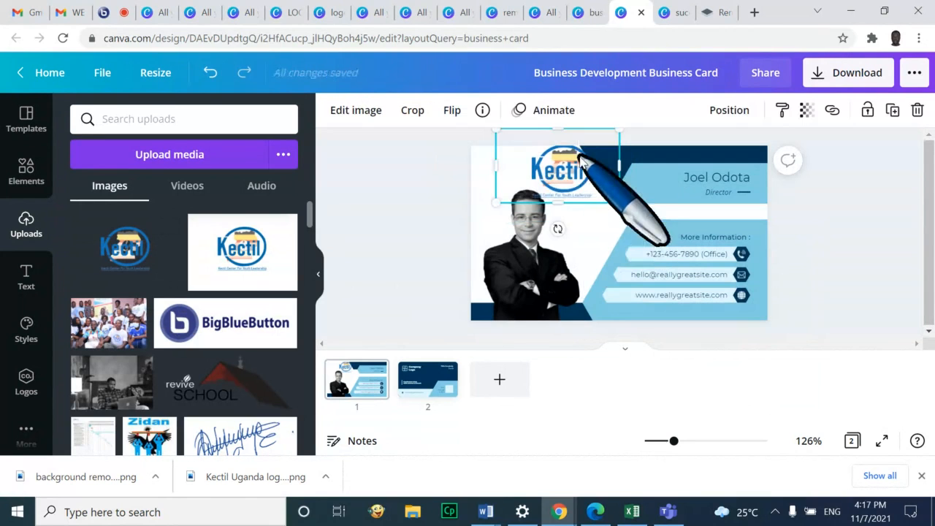
left_click_drag(577, 154, 577, 172)
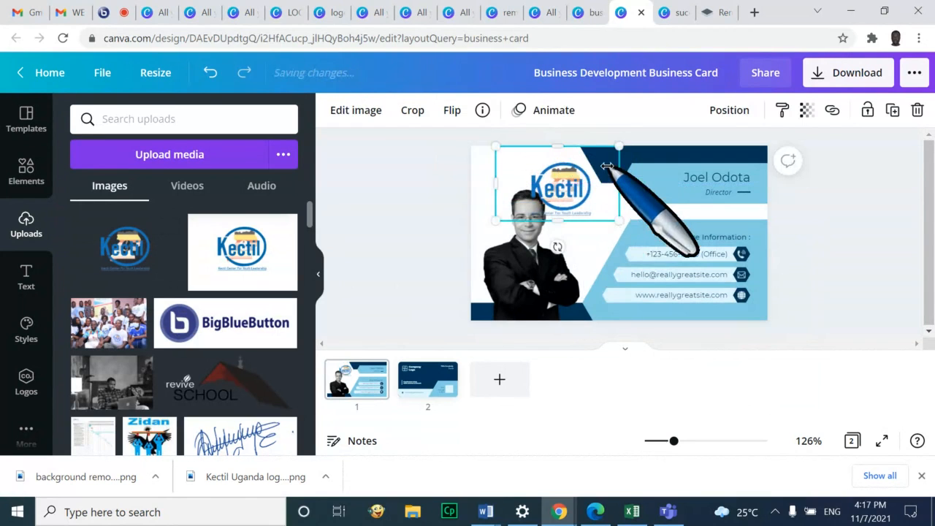
left_click(413, 110)
left_click_drag(619, 148, 612, 160)
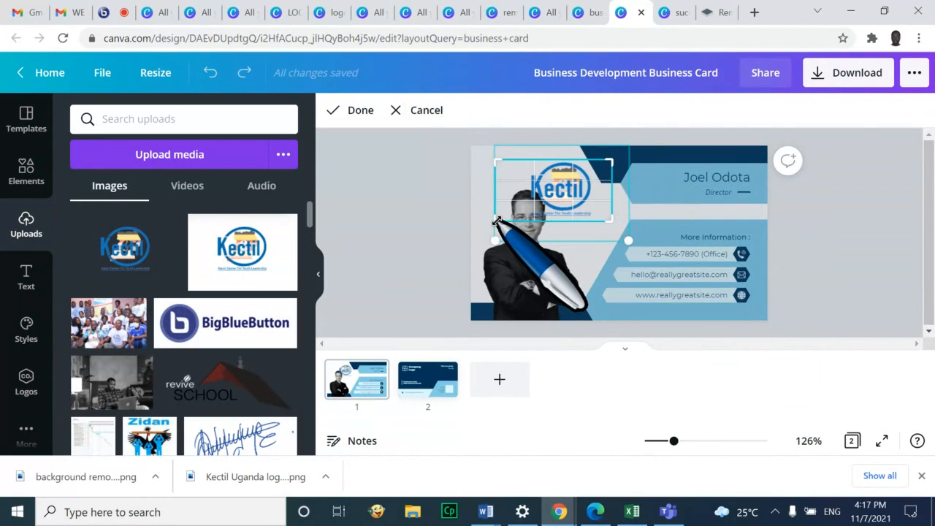
left_click_drag(497, 221, 526, 221)
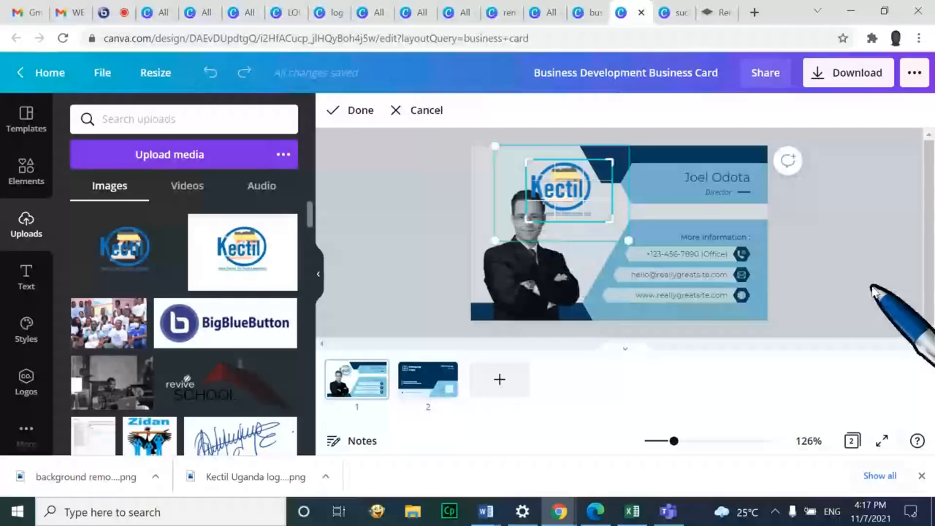
left_click(888, 314)
Shrink the cropped Kectil logo into the card's top-left corner
left_click(614, 165)
left_click_drag(614, 162, 537, 183)
left_click(855, 201)
left_click(561, 203)
left_click(844, 254)
left_click(532, 250)
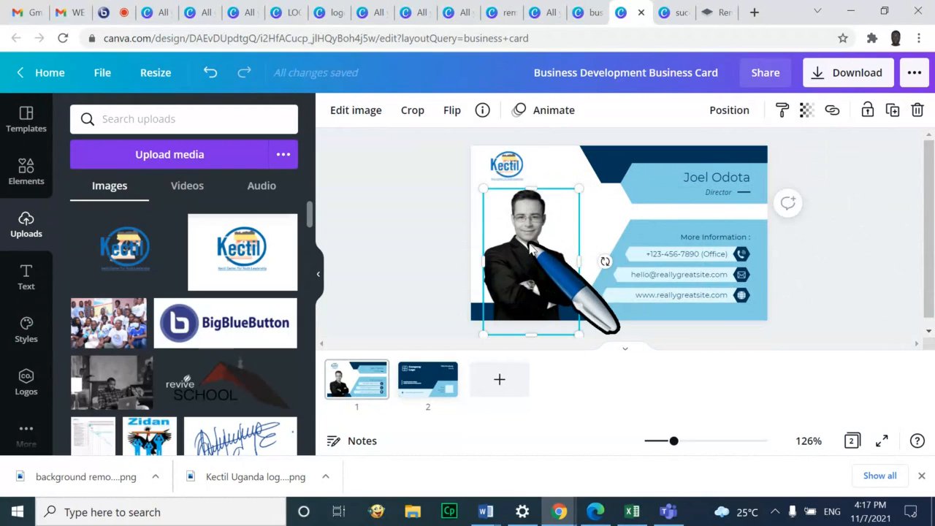
Delete the template's stock portrait, then add and remove a speaker photo from Uploads
key("Delete")
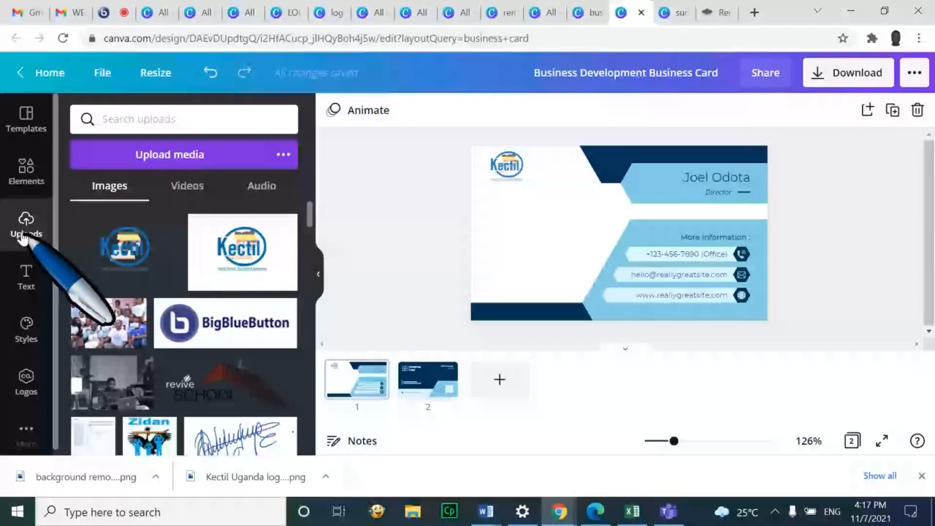
scroll(146, 278, "down", 5)
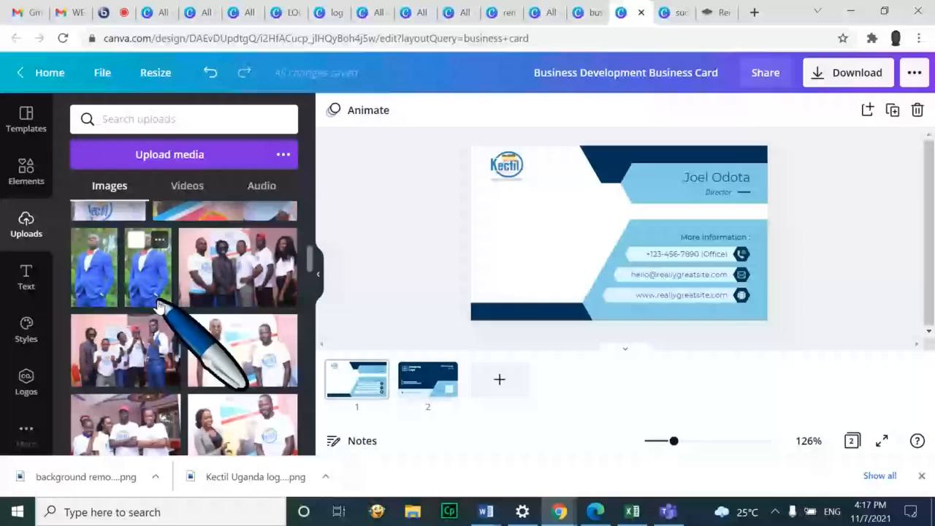
scroll(158, 306, "down", 1)
scroll(184, 288, "up", 1)
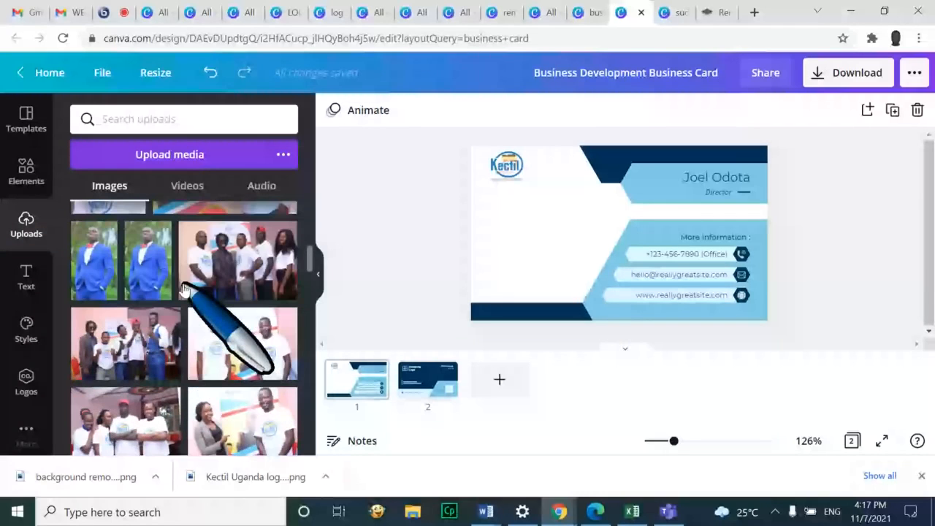
scroll(184, 288, "down", 5)
scroll(184, 290, "down", 5)
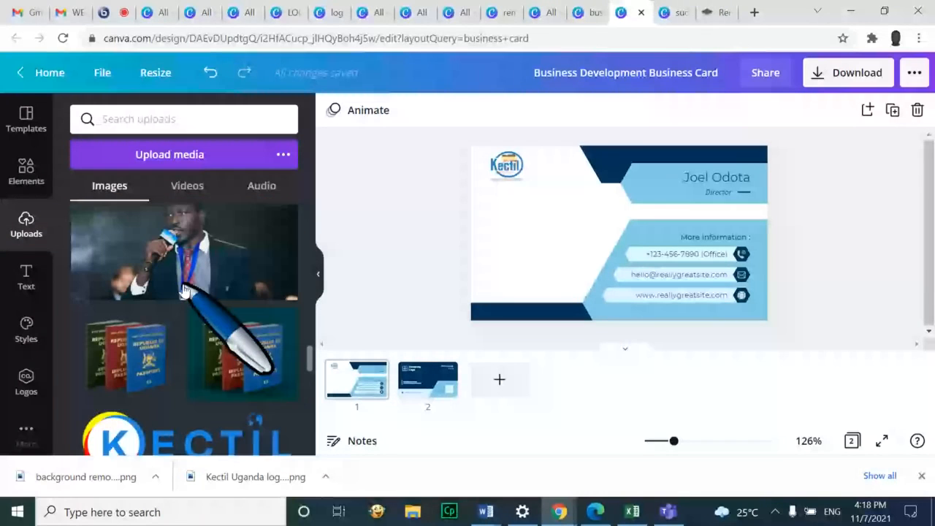
scroll(216, 340, "up", 2)
left_click(183, 371)
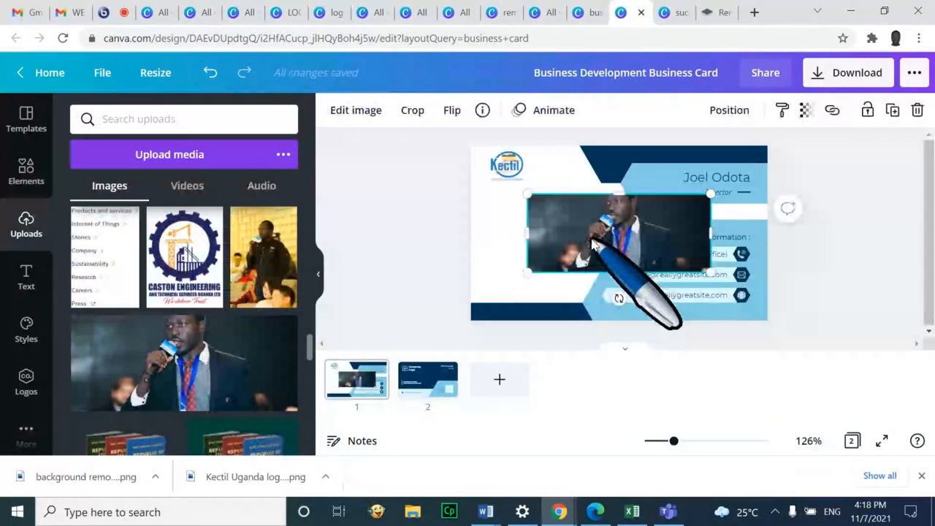
key("Delete")
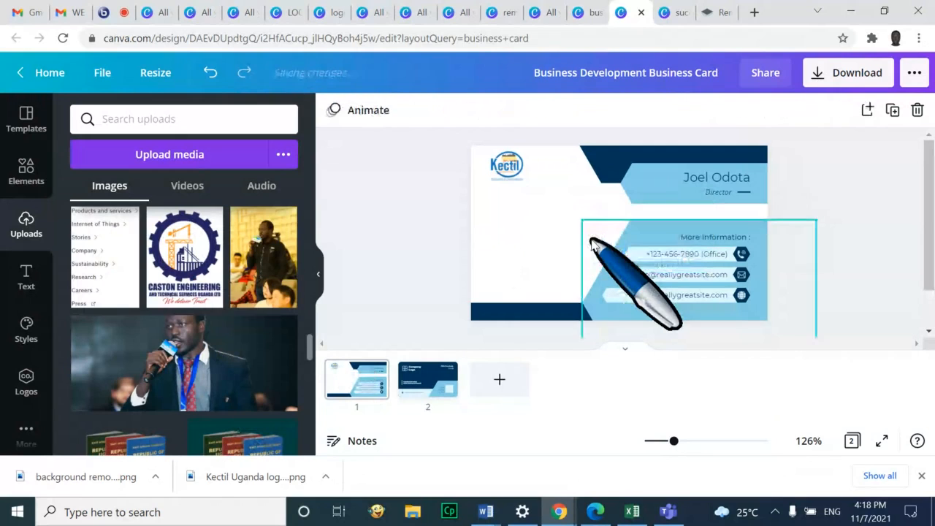
Try the white-shirt portrait on the card's left side, then delete it as well
scroll(187, 315, "down", 3)
scroll(191, 321, "up", 3)
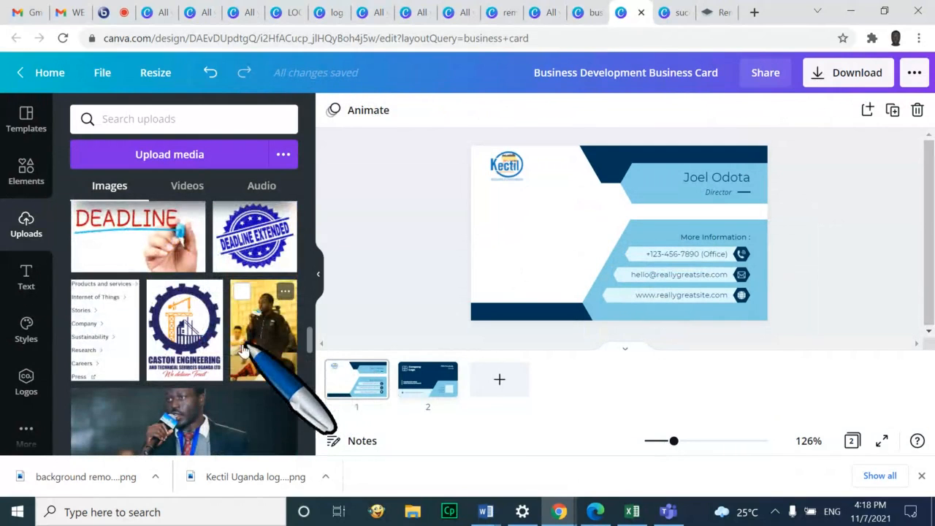
scroll(245, 351, "down", 10)
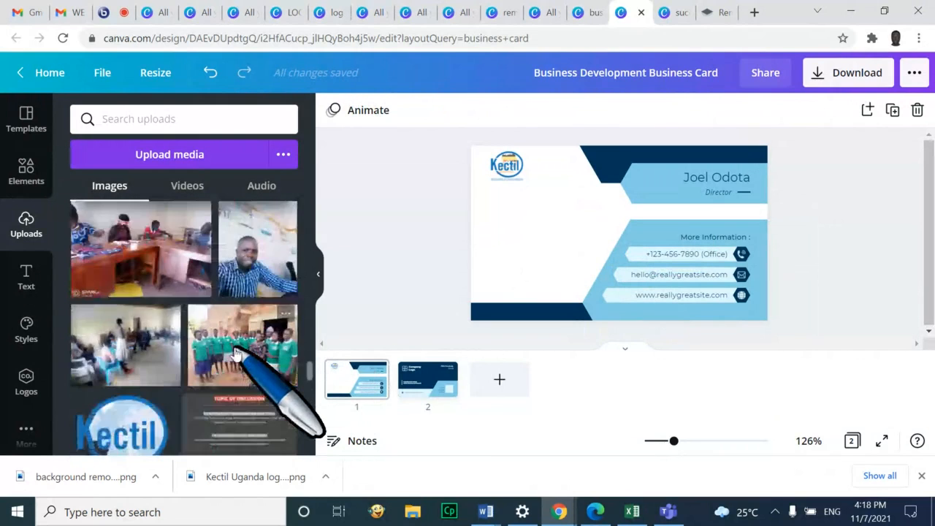
scroll(237, 344, "down", 10)
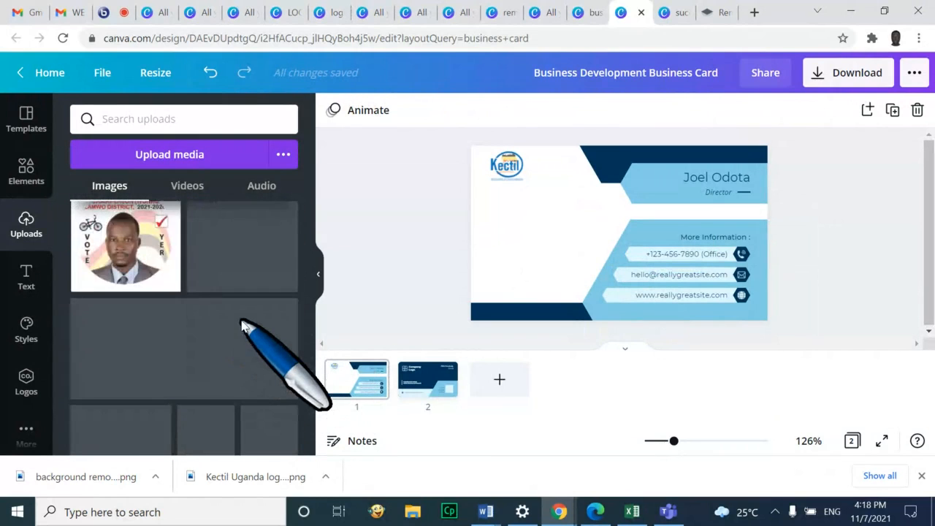
scroll(245, 326, "down", 8)
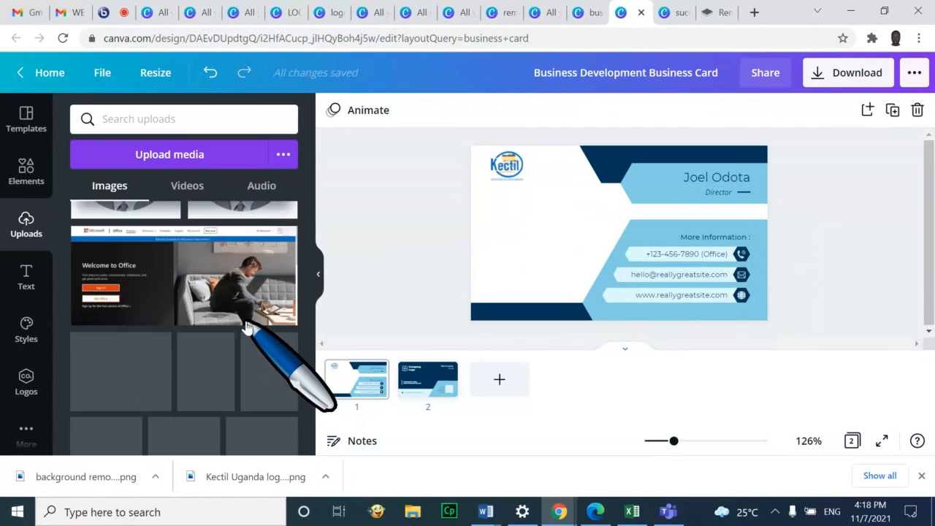
scroll(247, 326, "up", 4)
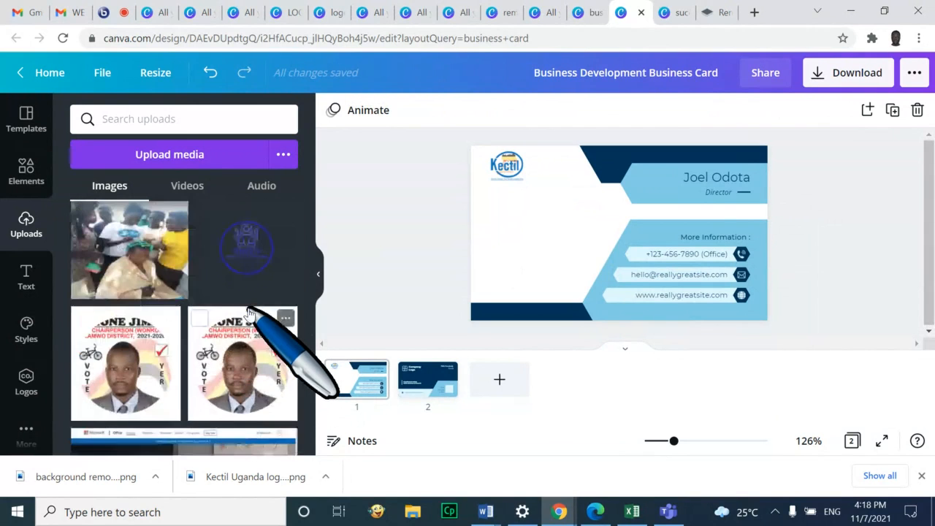
scroll(248, 314, "up", 5)
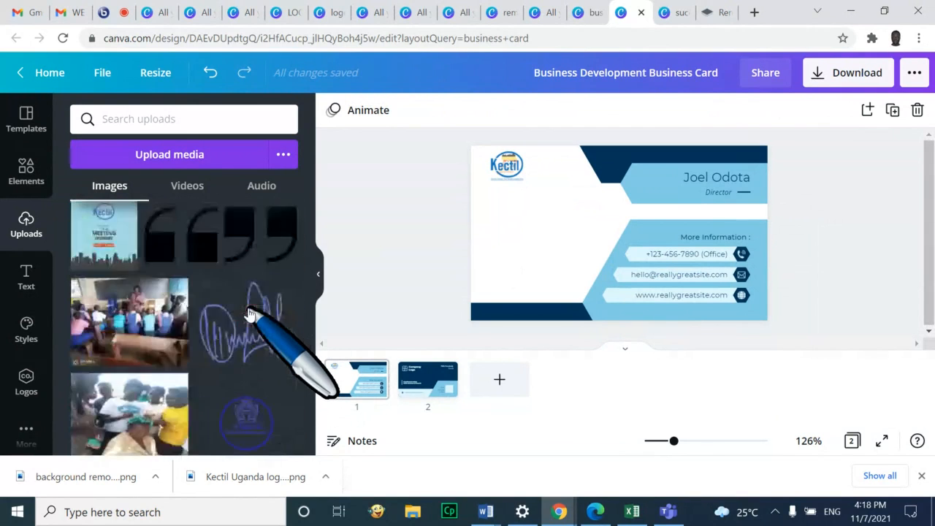
scroll(248, 314, "down", 10)
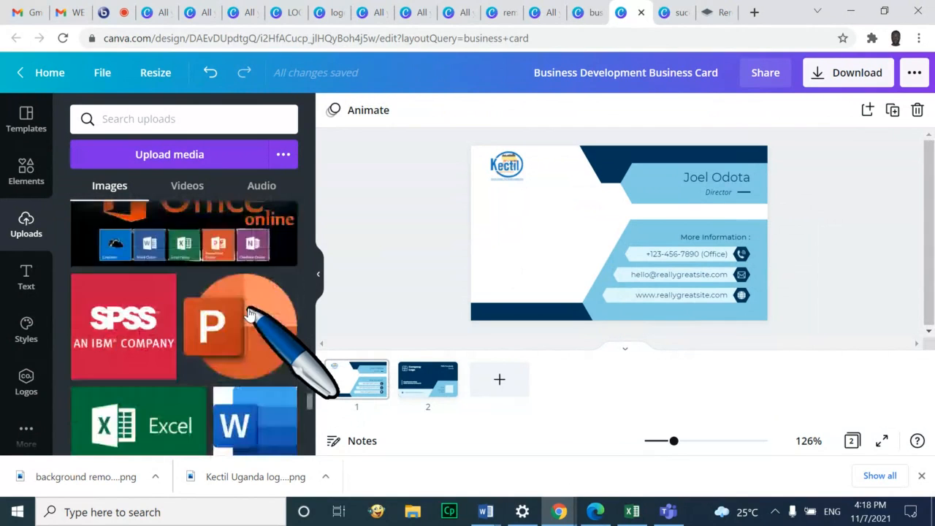
scroll(248, 314, "down", 3)
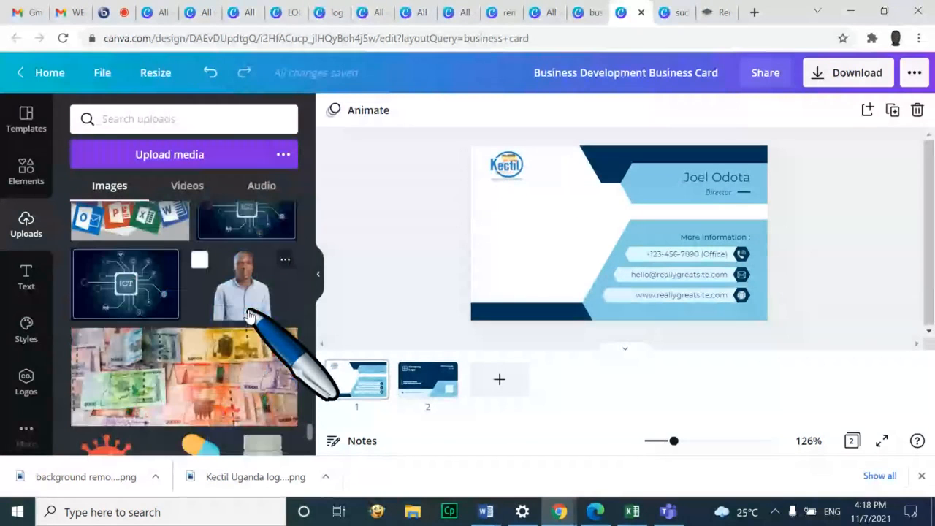
scroll(248, 314, "down", 3)
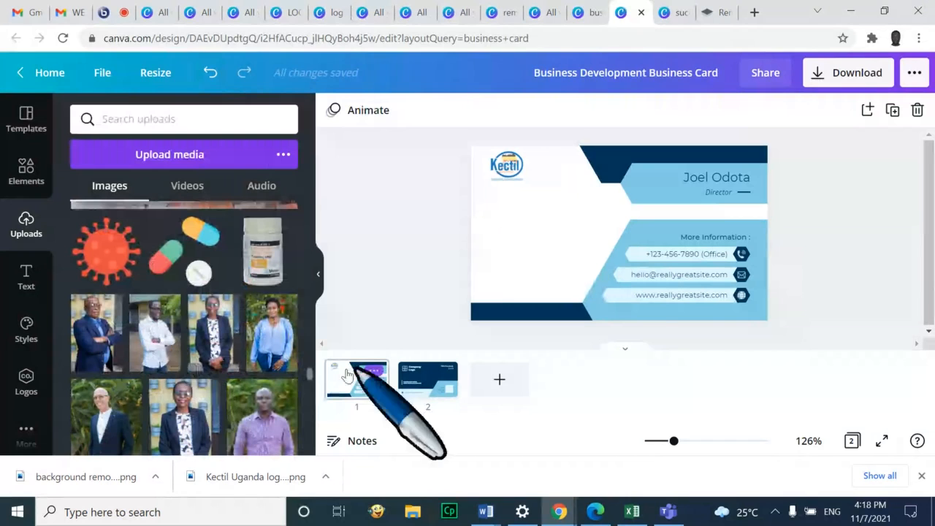
left_click(144, 309)
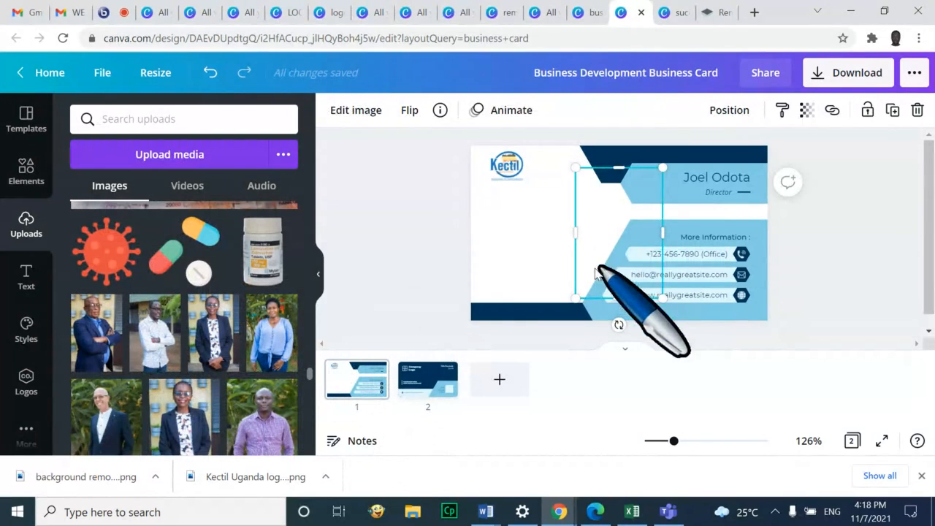
scroll(214, 371, "down", 5)
scroll(211, 375, "down", 5)
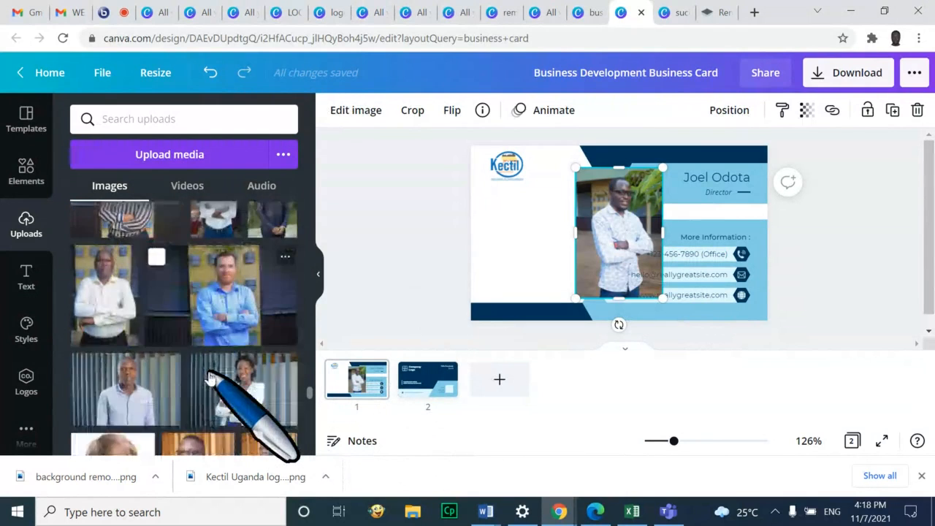
scroll(211, 367, "up", 5)
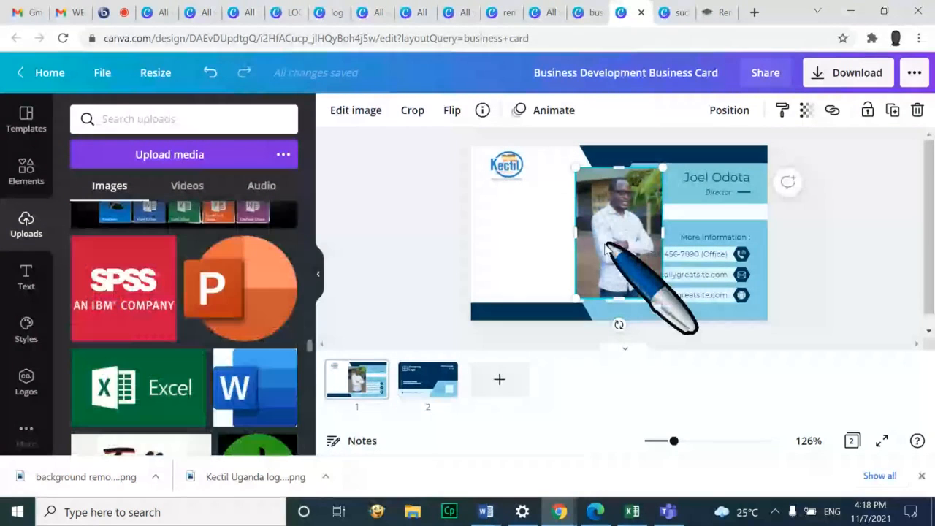
left_click_drag(606, 248, 526, 256)
left_click_drag(528, 258, 529, 257)
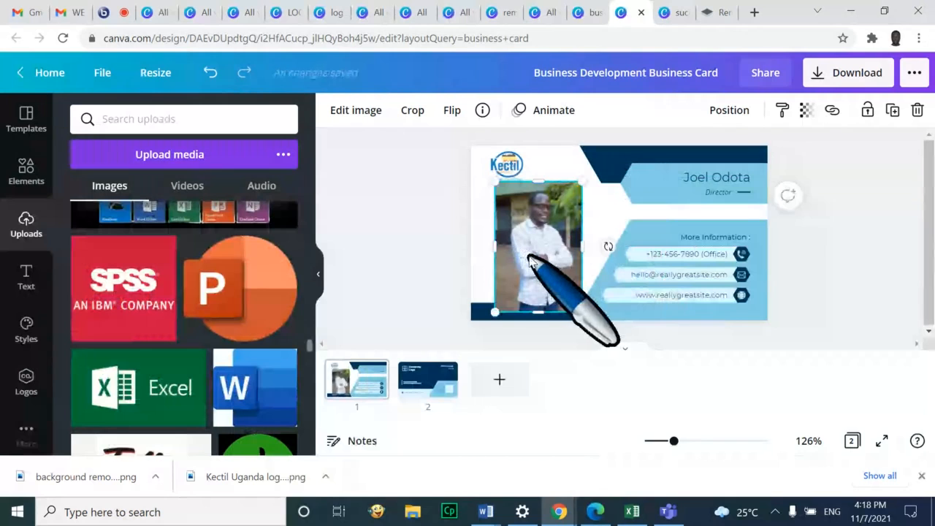
key("Delete")
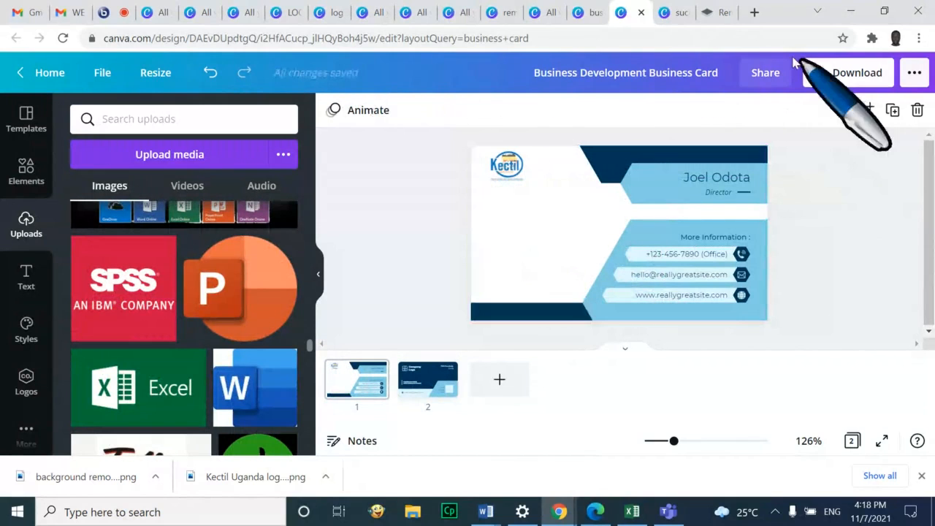
left_click(71, 512)
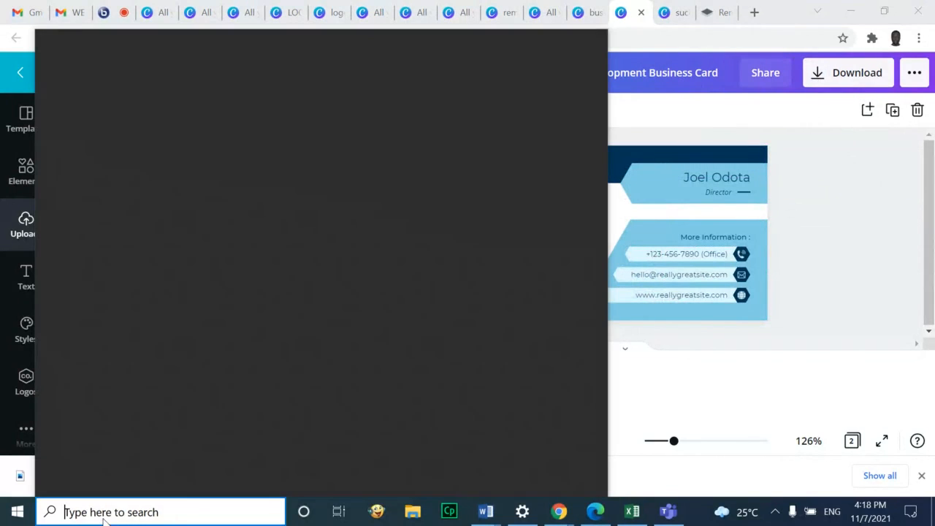
type("profile")
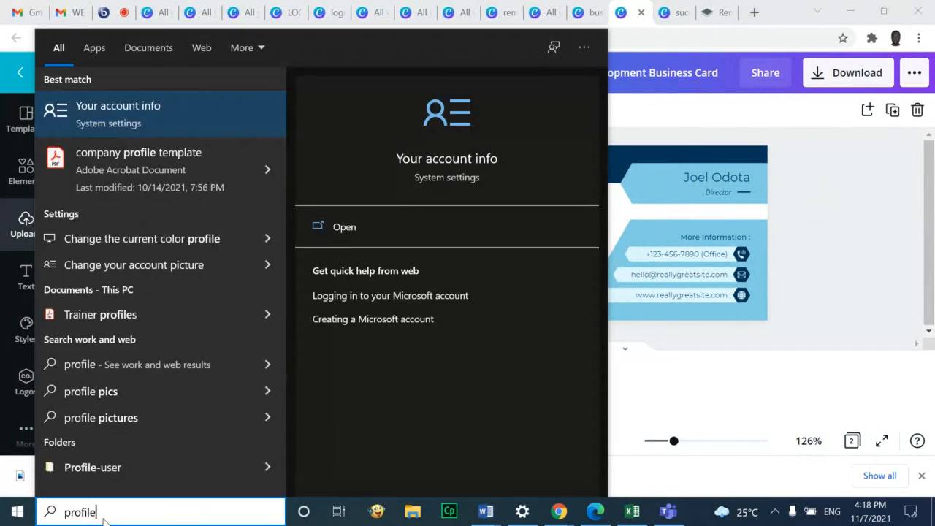
type(" pho")
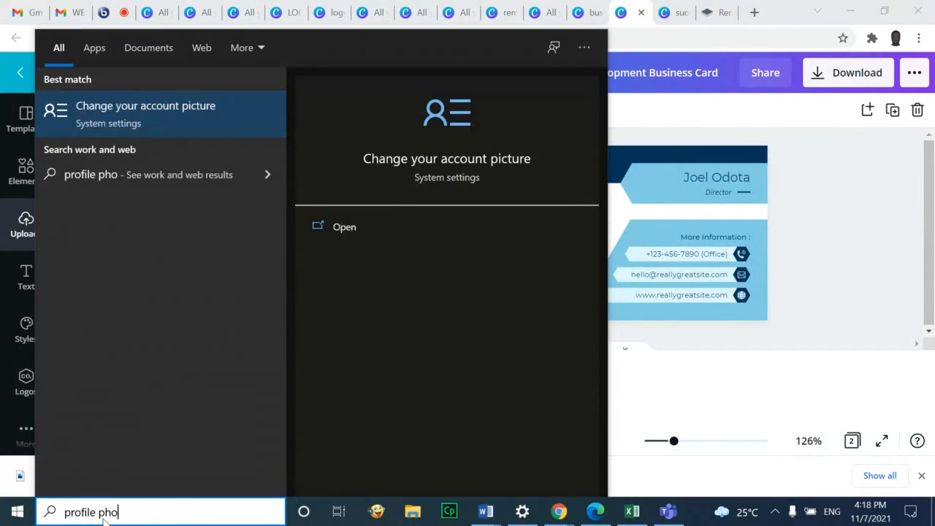
key("BackSpace")
key("BackSpace")
key("BackSpace")
key("BackSpace")
key("BackSpace")
key("BackSpace")
key("BackSpace")
key("BackSpace")
key("BackSpace")
key("BackSpace")
key("BackSpace")
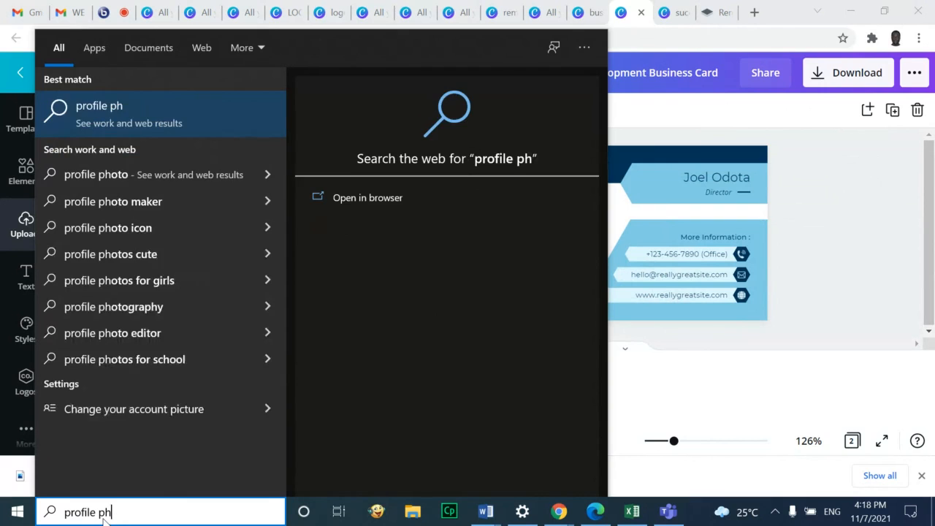
type("joel")
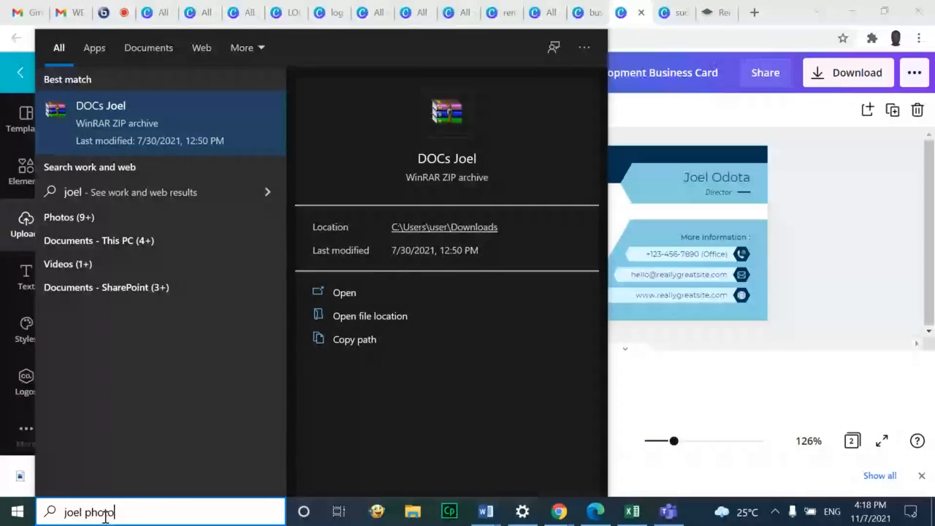
key("BackSpace")
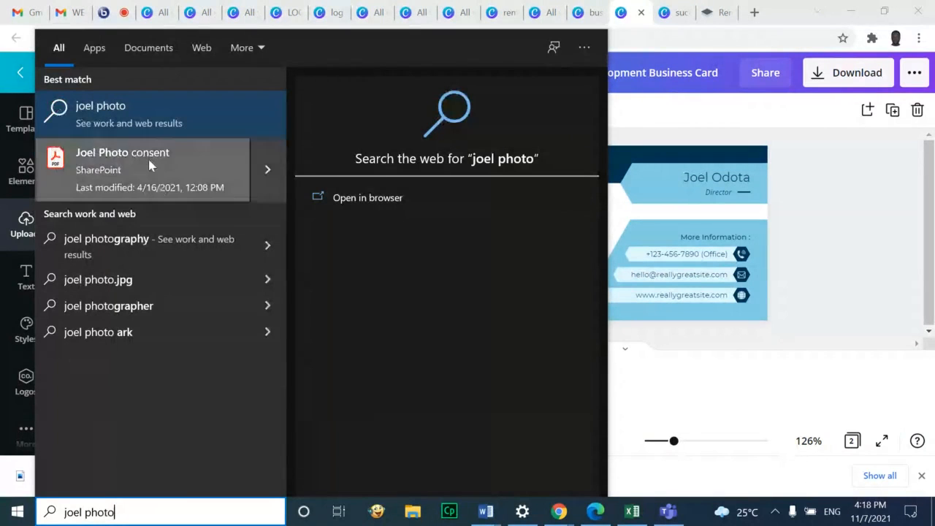
key("Escape")
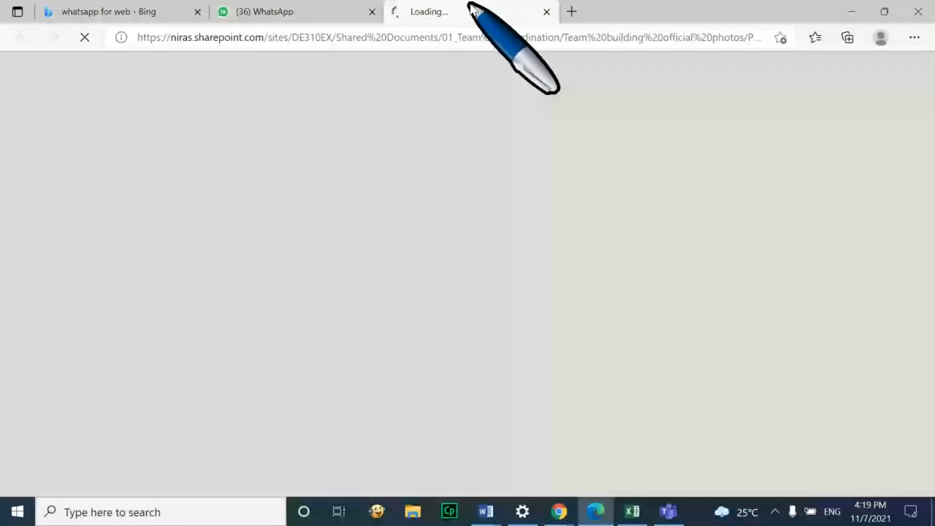
left_click(318, 15)
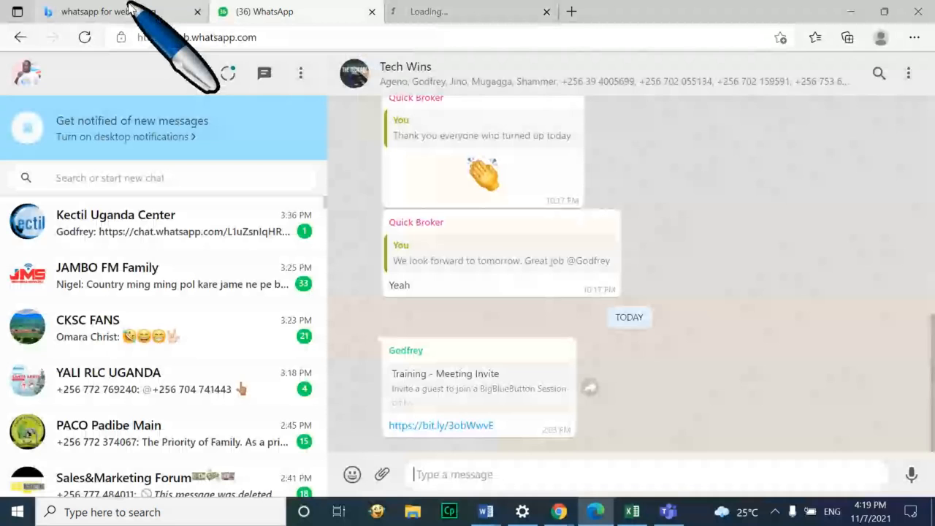
left_click(128, 10)
mouse_move(559, 510)
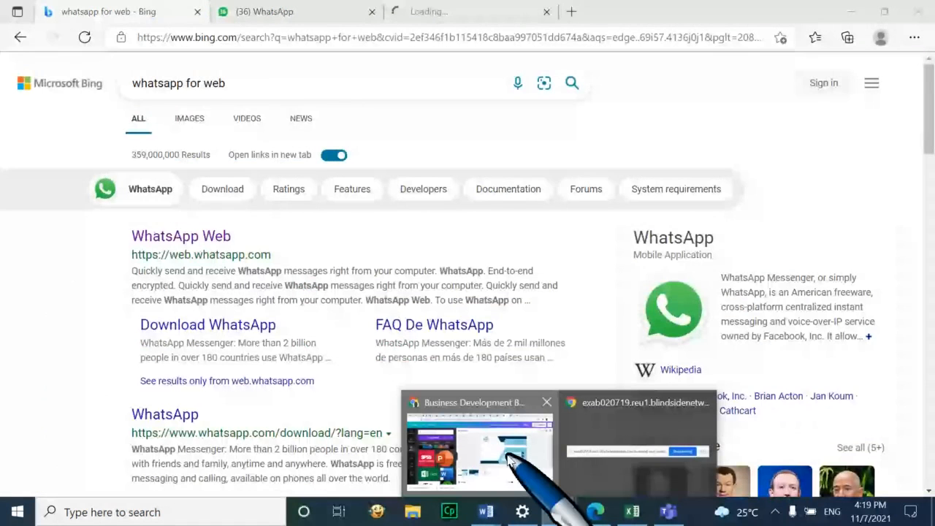
left_click(479, 449)
Drag the dark-jacket microphone photo from Uploads onto the card, placing it over the right side
scroll(196, 320, "down", 5)
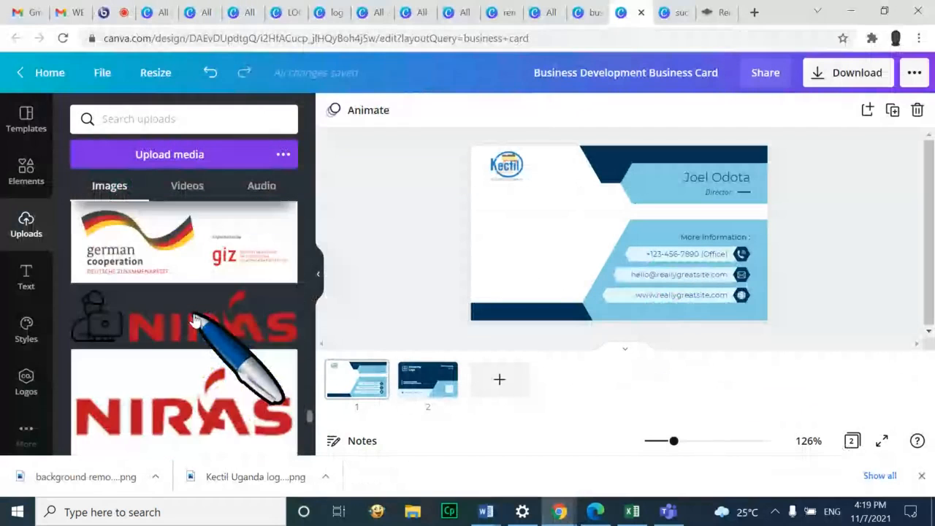
scroll(196, 320, "down", 10)
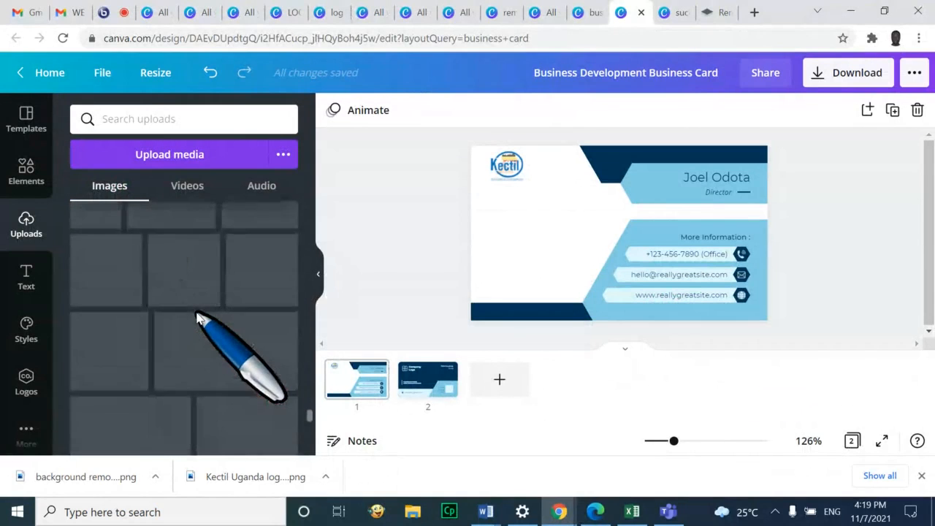
scroll(197, 319, "up", 4)
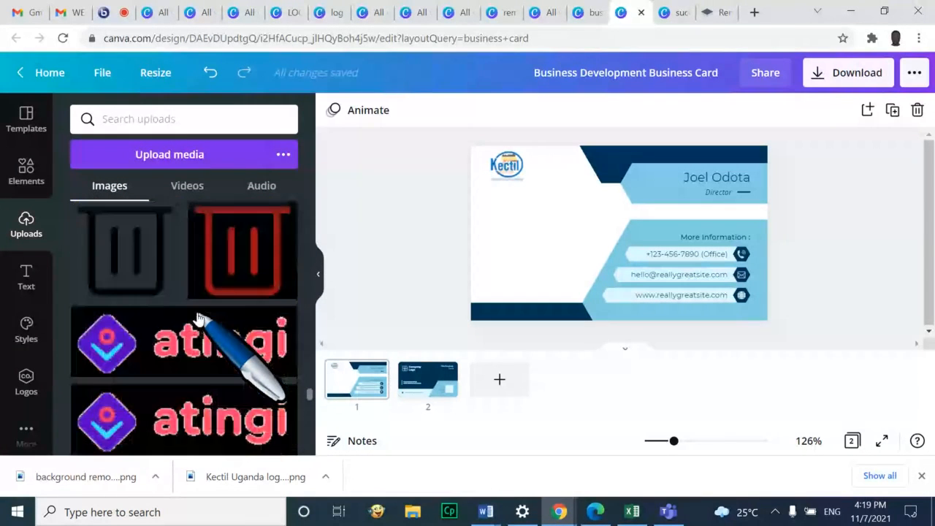
scroll(199, 318, "up", 3)
scroll(199, 315, "up", 5)
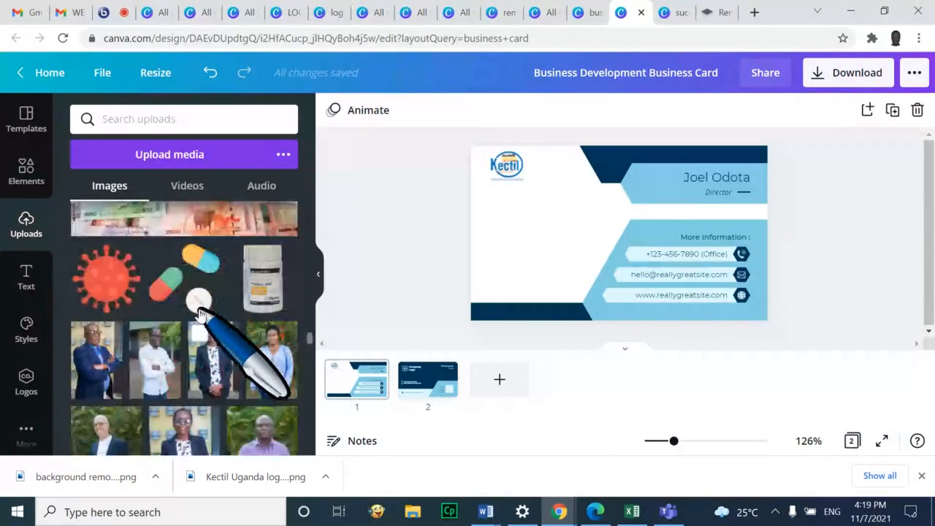
scroll(199, 316, "up", 10)
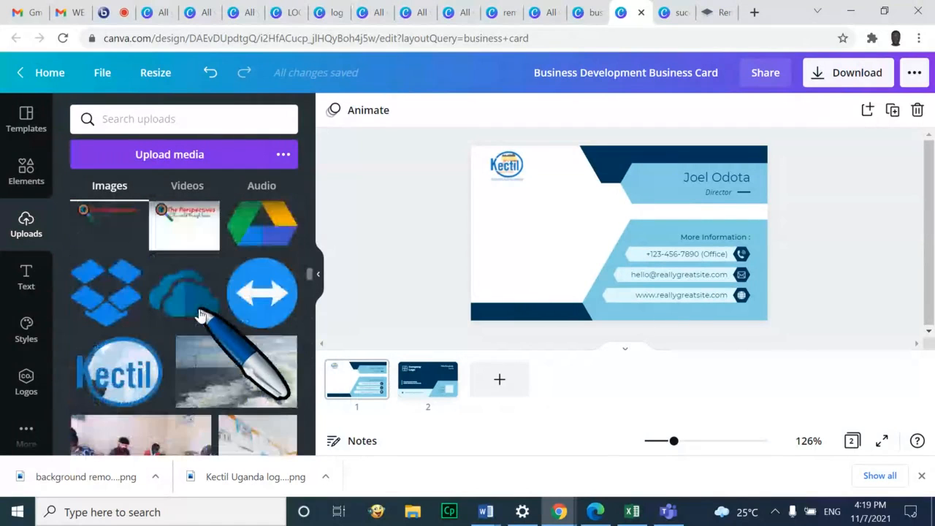
scroll(199, 316, "down", 3)
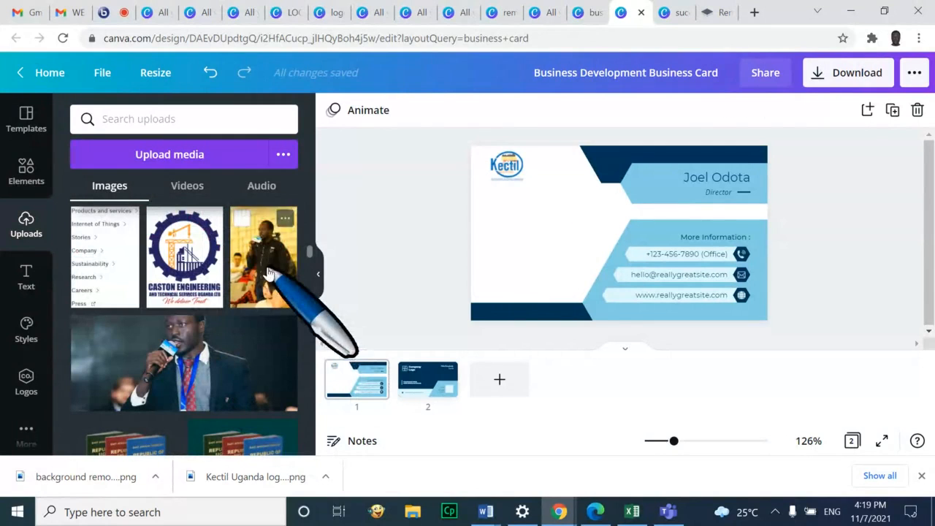
left_click_drag(268, 272, 574, 204)
left_click_drag(621, 247, 545, 239)
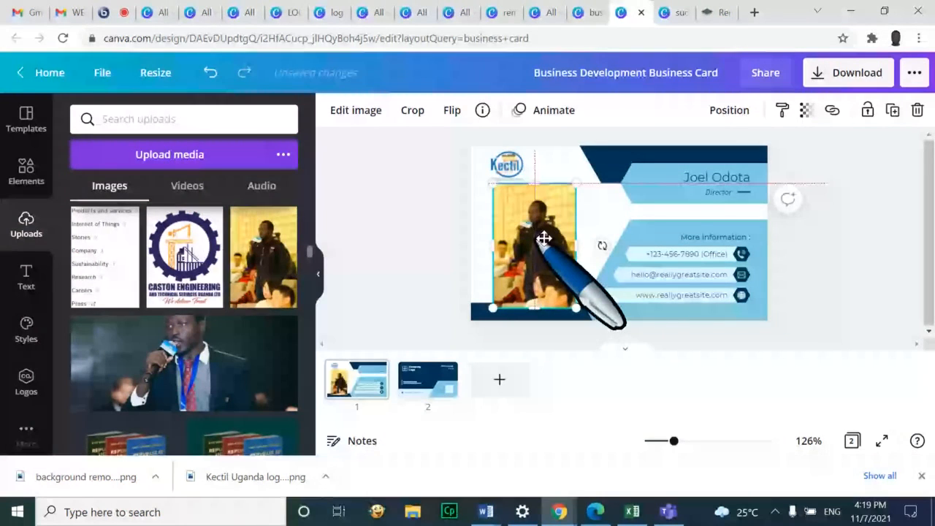
left_click_drag(544, 238, 685, 234)
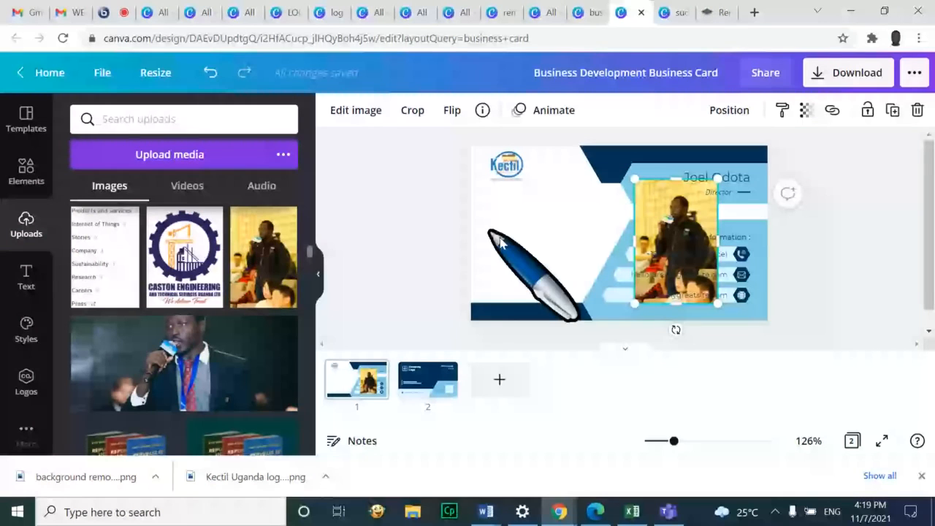
left_click(26, 171)
left_click(168, 121)
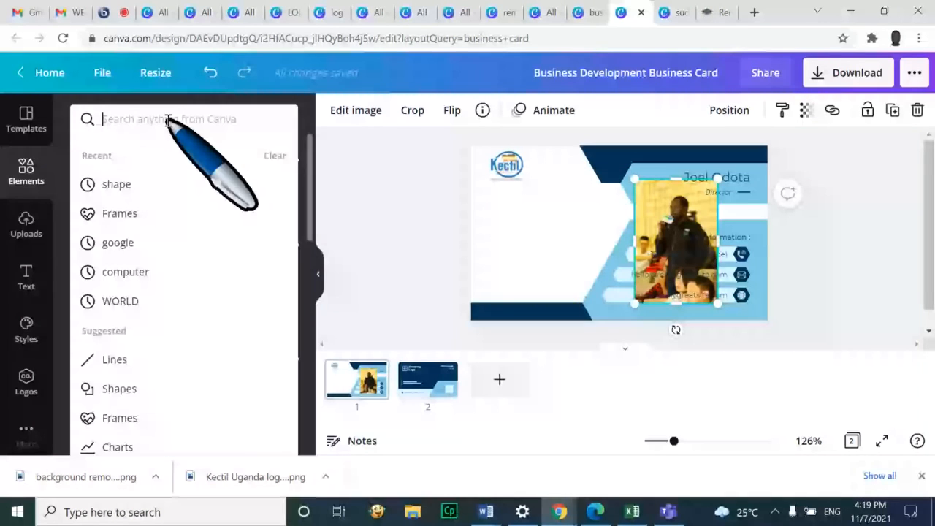
Search Elements for 'frame' and place a circle frame on the card's white left area
type("frame")
key("Return")
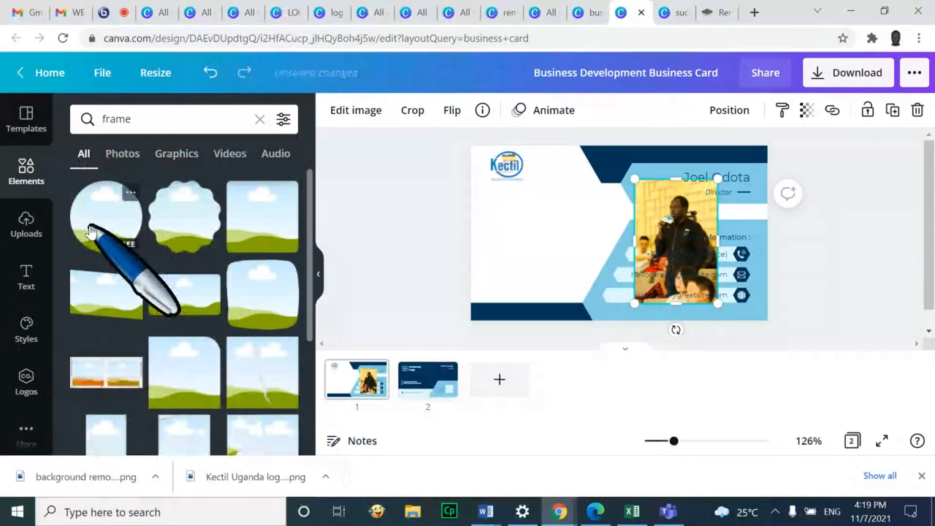
left_click(91, 232)
left_click_drag(603, 225, 513, 219)
left_click(678, 268)
Drop the dark-jacket photo into the circle frame and recentre it with Crop
left_click(679, 212)
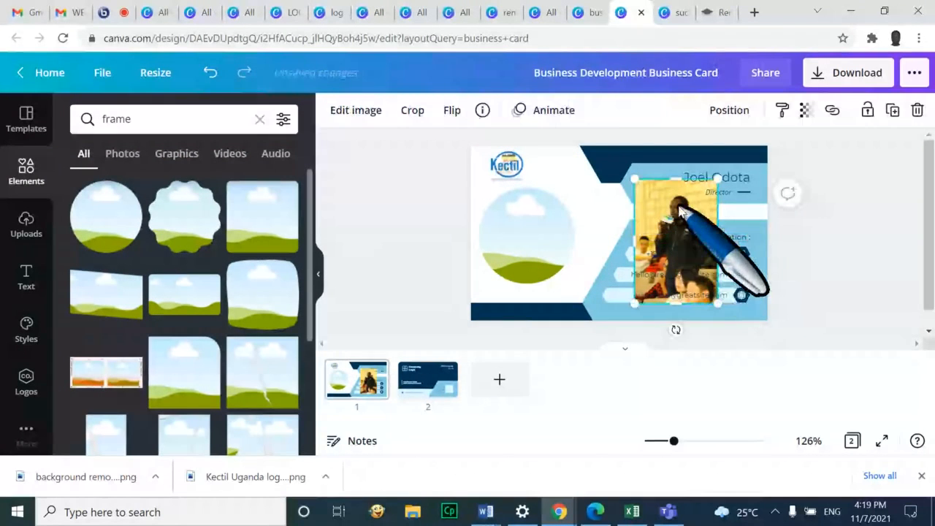
left_click_drag(679, 212, 543, 203)
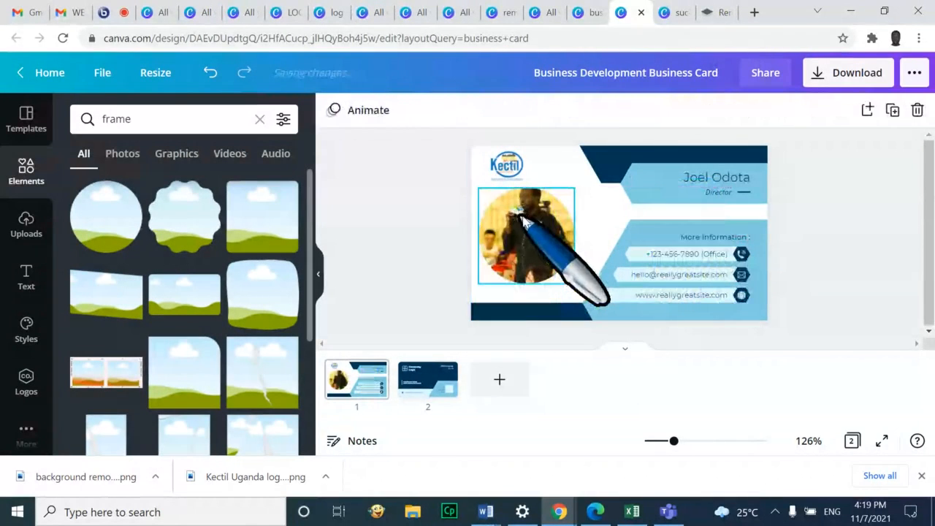
left_click(553, 255)
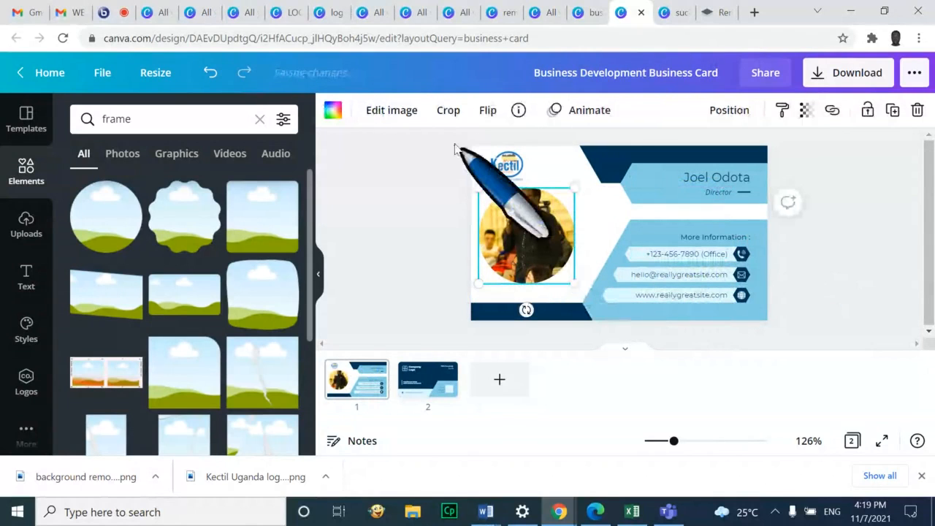
left_click(409, 111)
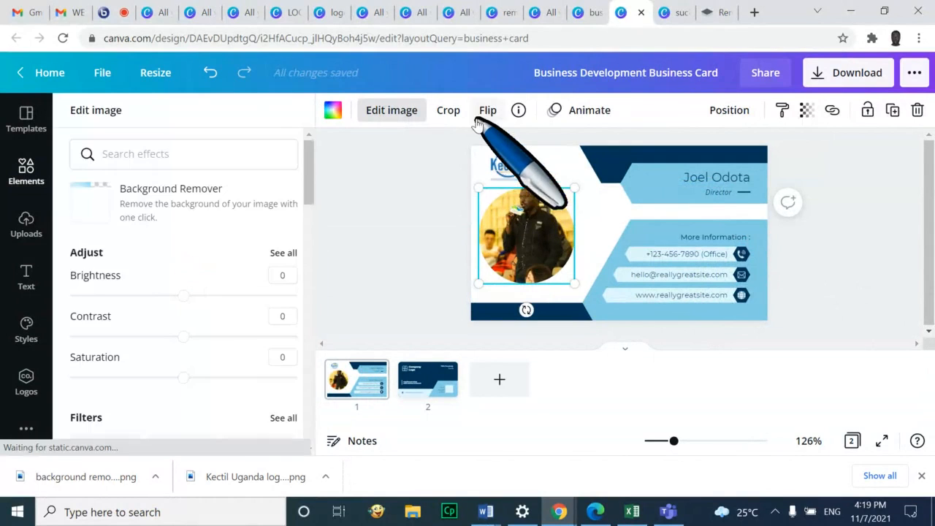
left_click(452, 113)
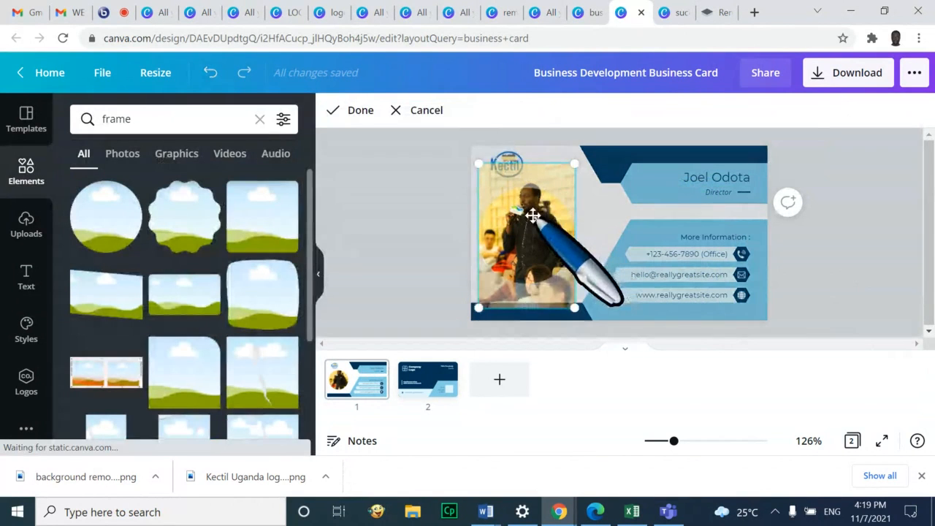
left_click_drag(533, 215, 528, 233)
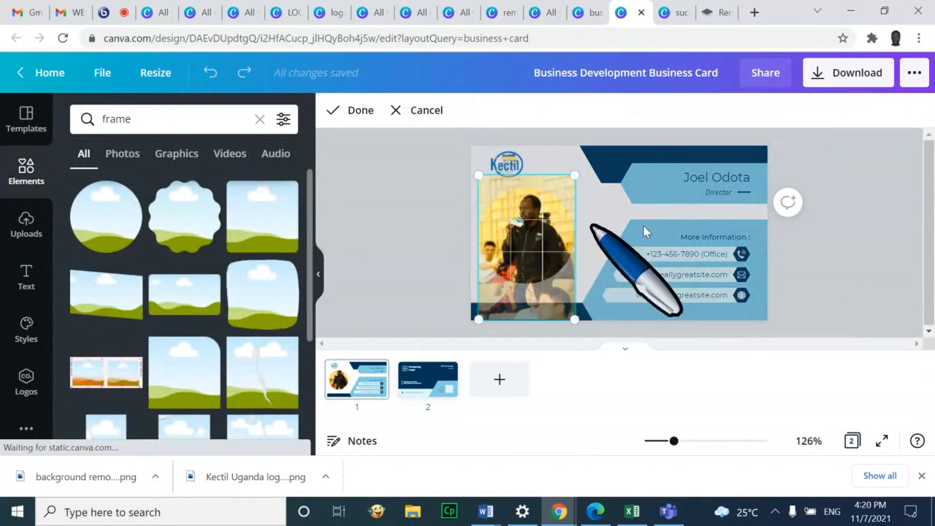
left_click(852, 246)
left_click(427, 159)
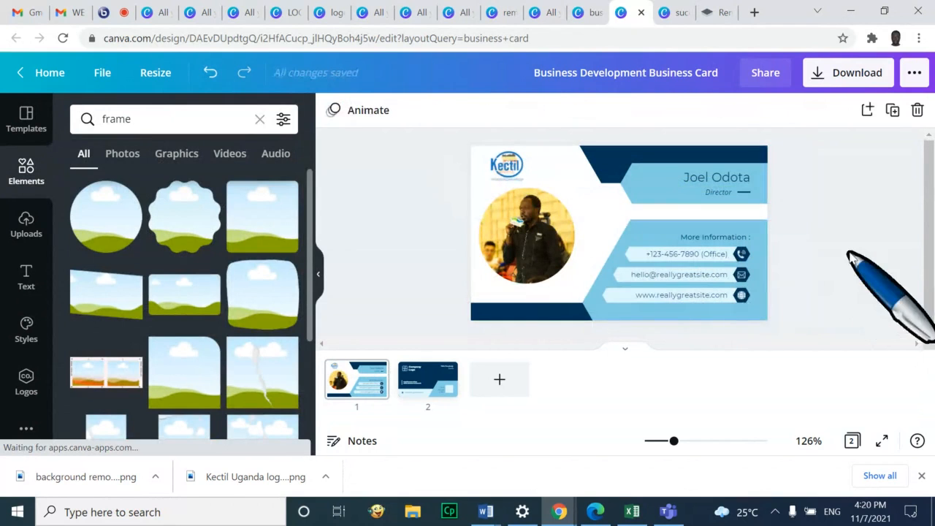
Shift the photo down inside its circle frame and flip it horizontally
left_click(544, 234)
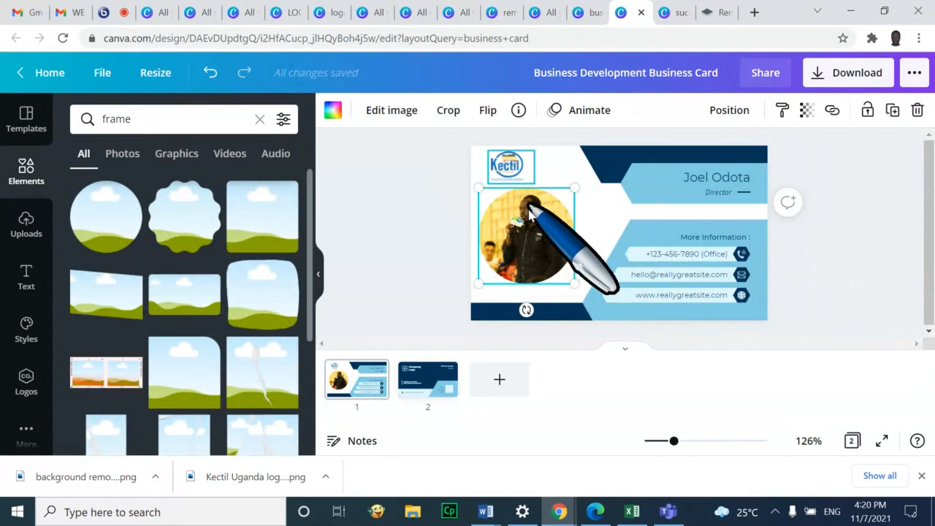
left_click(448, 110)
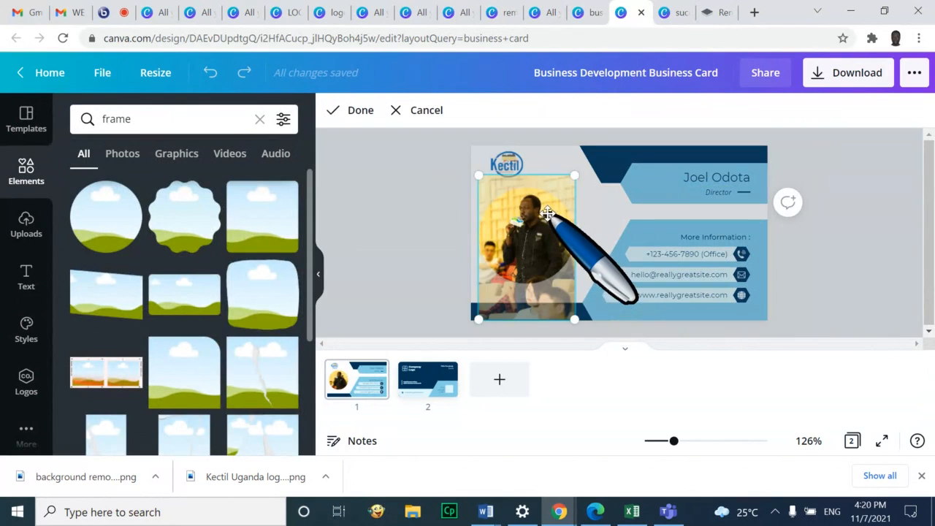
left_click_drag(544, 217, 534, 242)
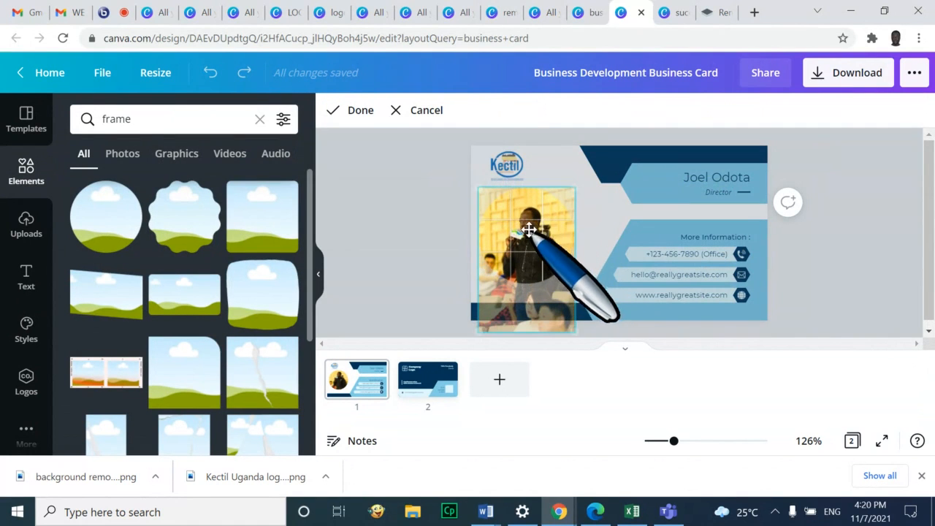
left_click(851, 255)
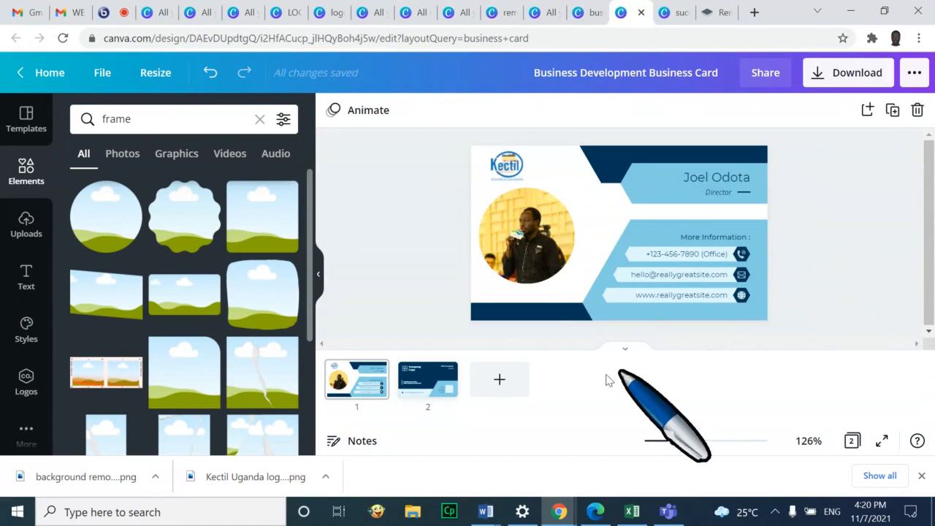
left_click(542, 239)
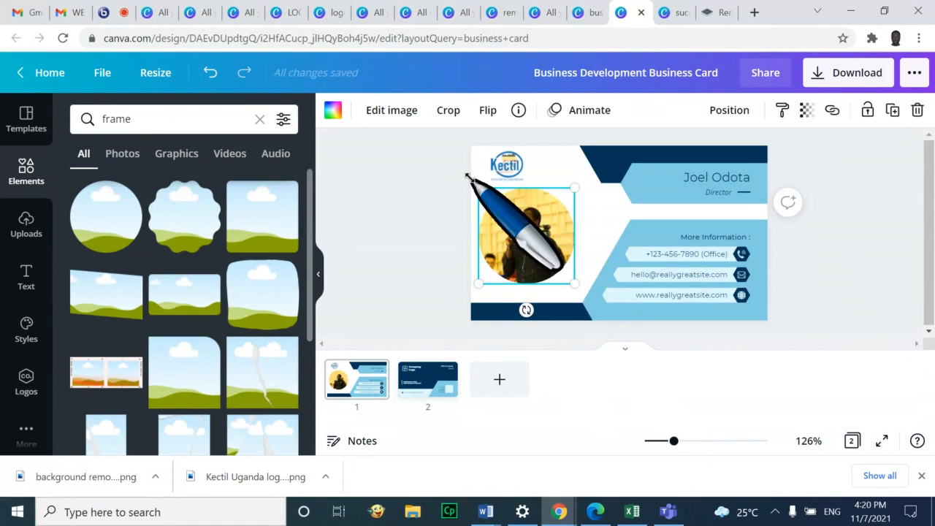
left_click(489, 110)
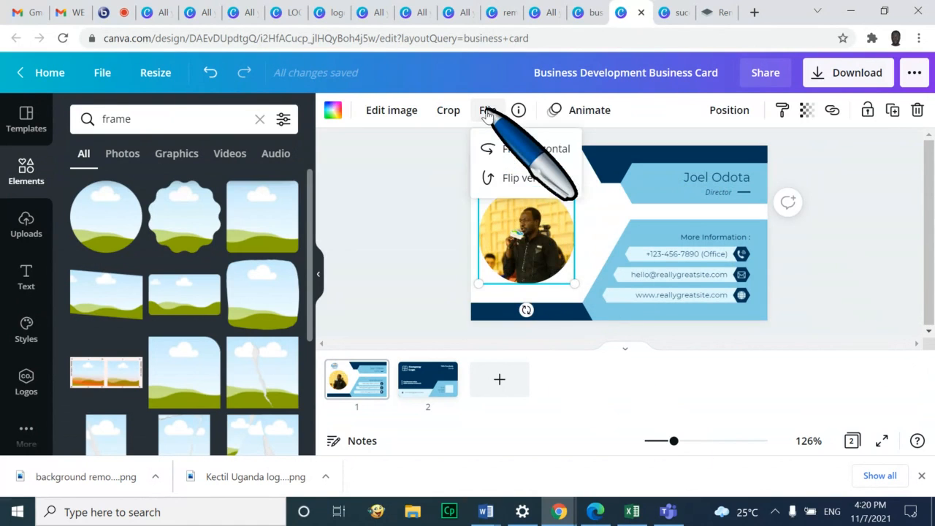
left_click(546, 149)
left_click(876, 268)
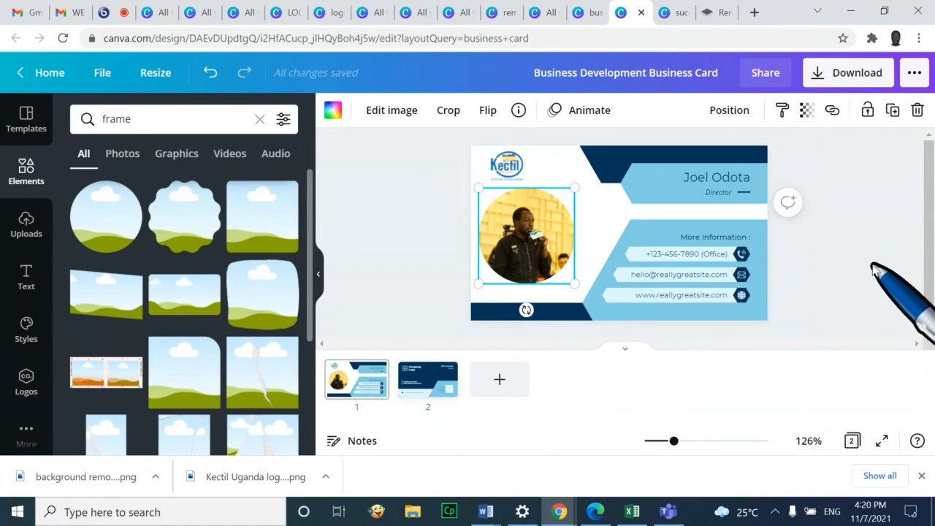
Re-crop the mirrored photo and nudge the framed portrait slightly up-left
left_click(445, 110)
left_click_drag(533, 246, 533, 245)
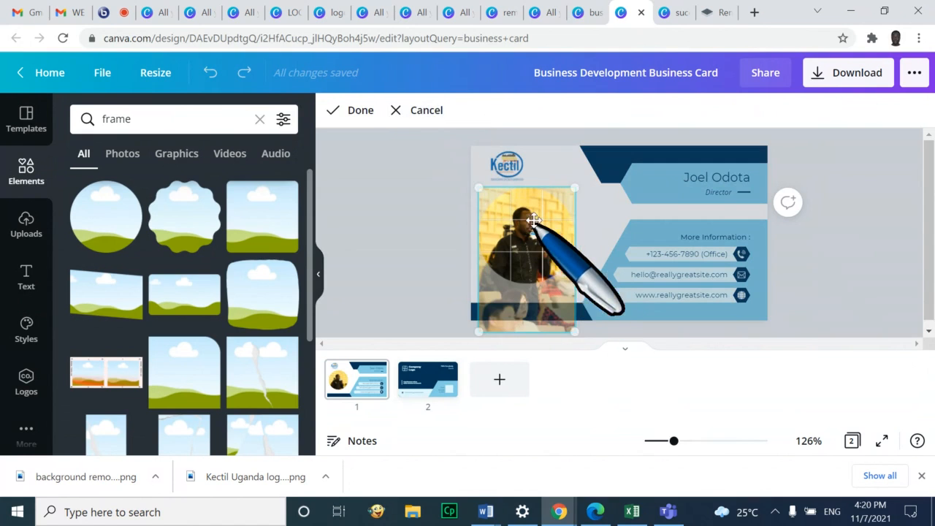
left_click_drag(531, 207, 545, 264)
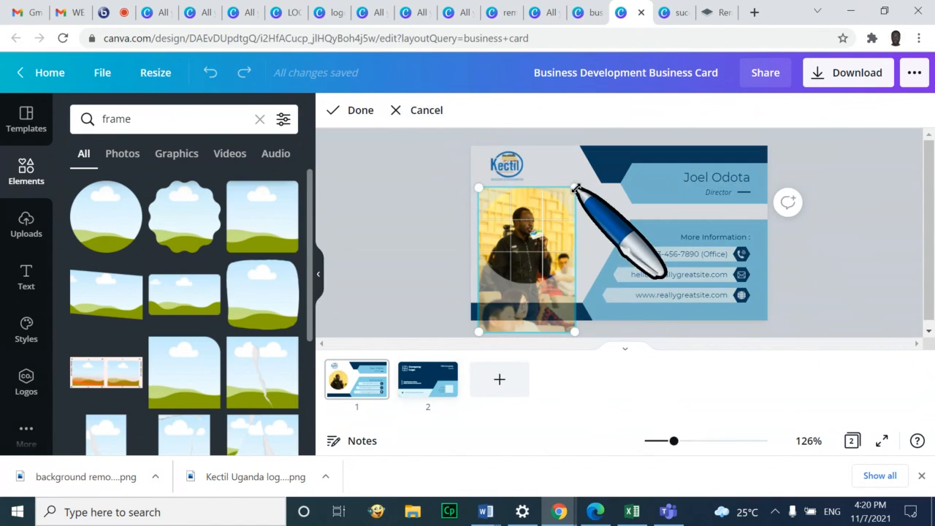
left_click(809, 265)
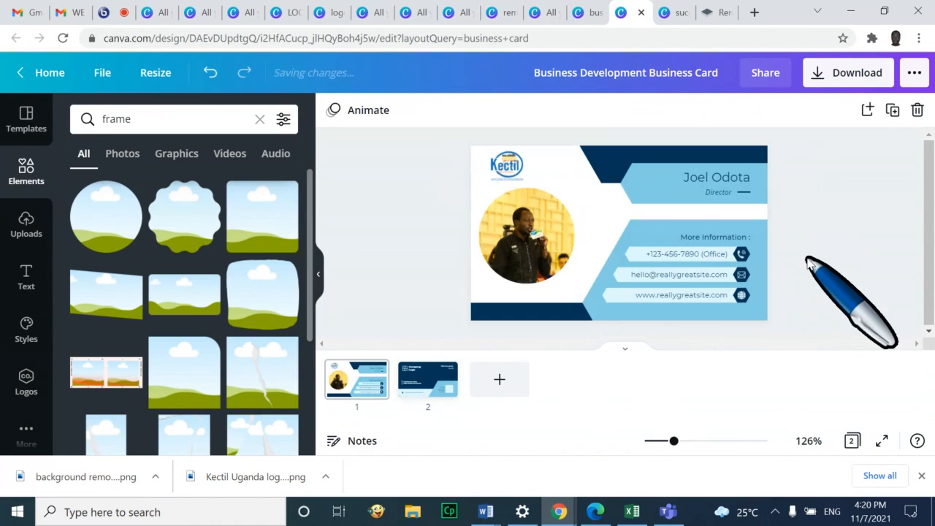
left_click_drag(532, 241, 518, 228)
left_click(876, 247)
left_click(534, 225)
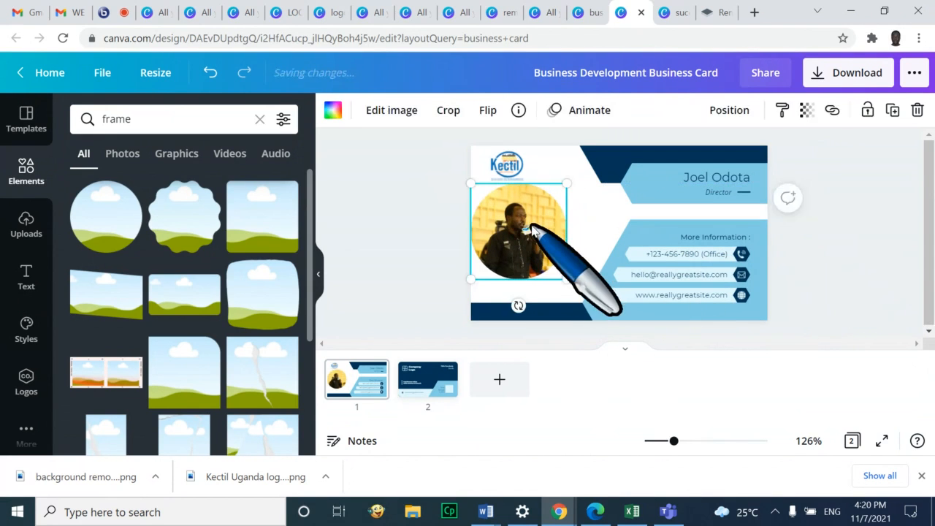
left_click(897, 260)
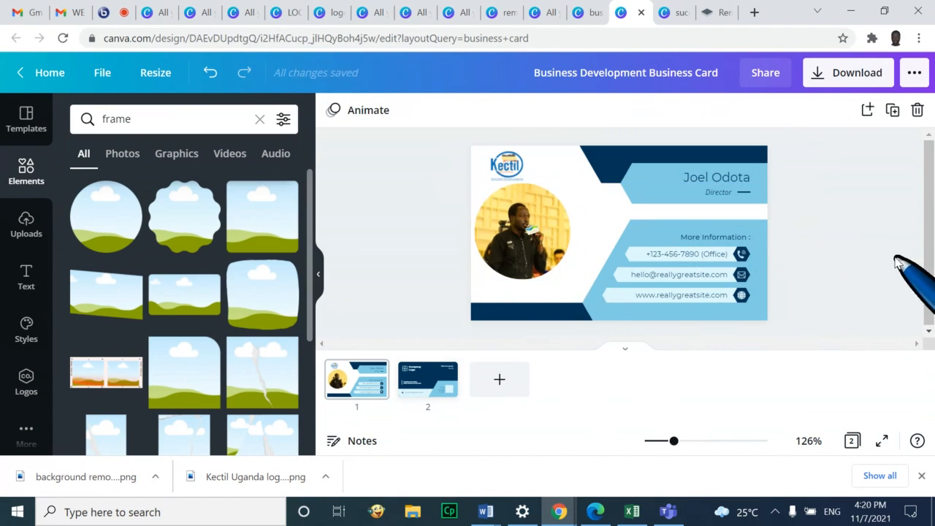
Replace the placeholder phone number with the cardholder's new number and clear the old email
left_click(694, 255)
left_click(694, 254)
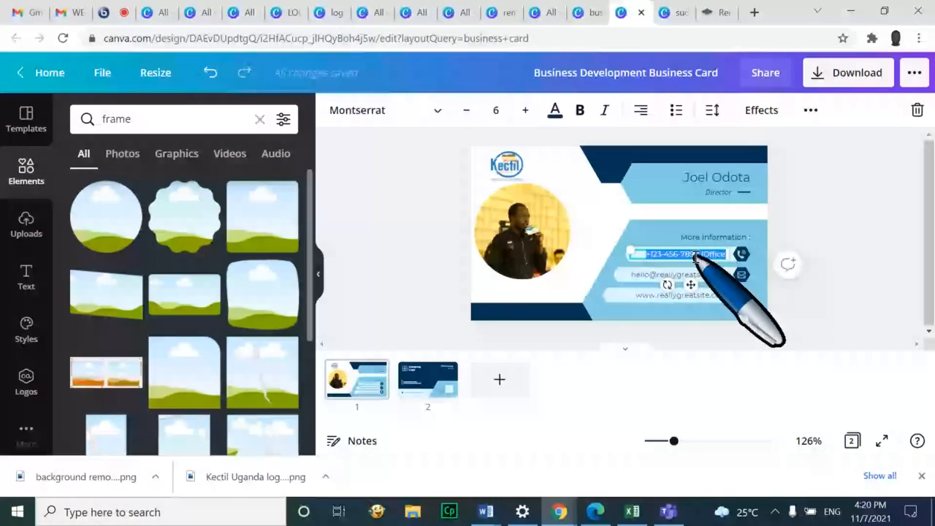
key("BackSpace")
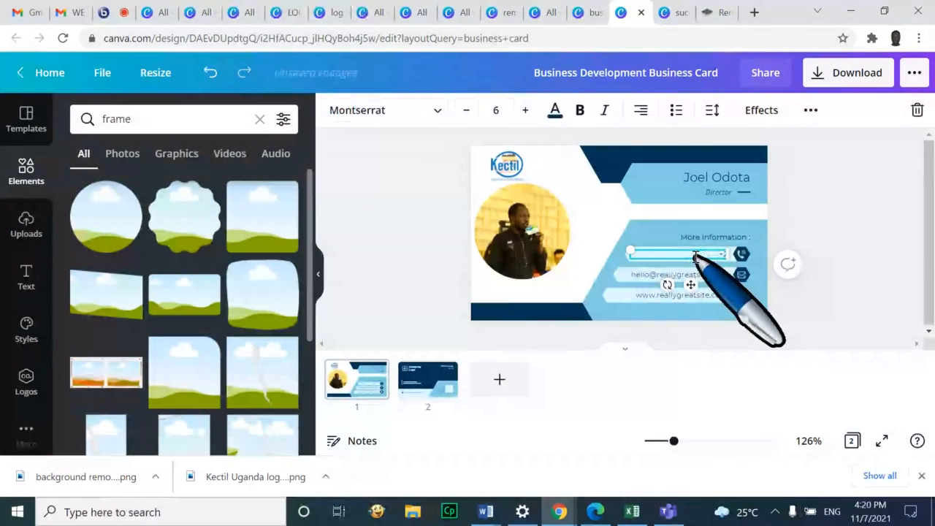
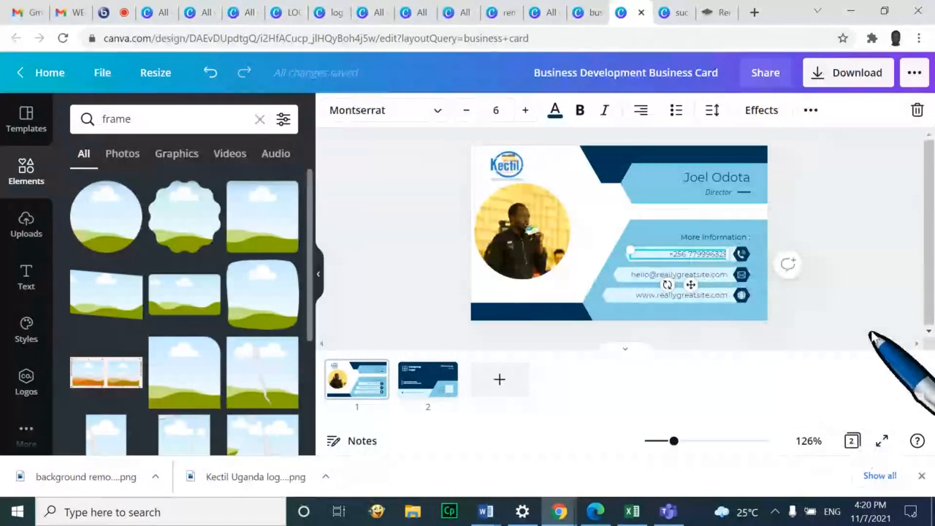
left_click(710, 284)
left_click(692, 276)
left_click(693, 275)
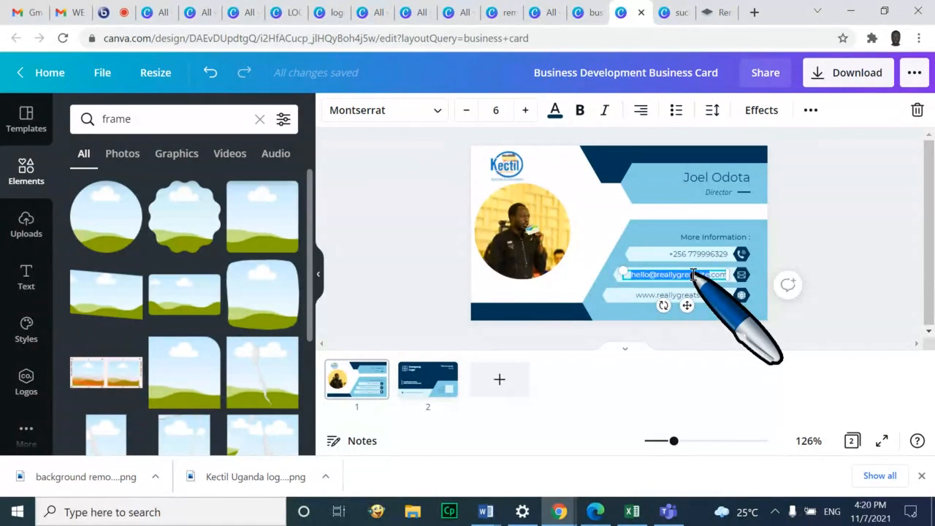
key("BackSpace")
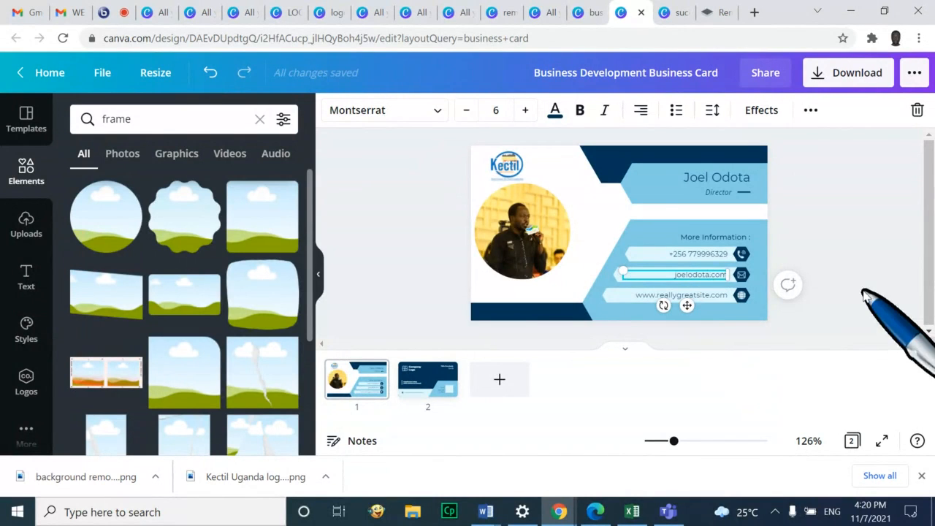
left_click(671, 300)
double_click(670, 297)
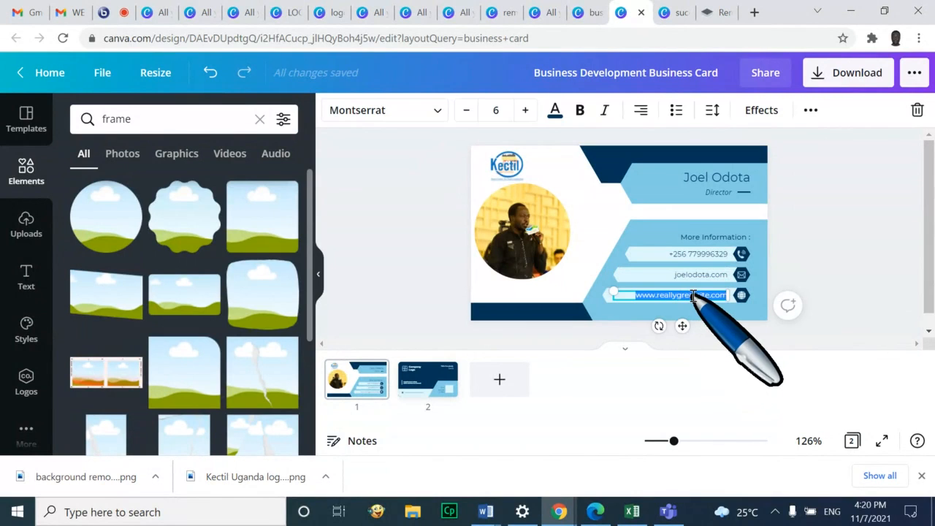
type("w")
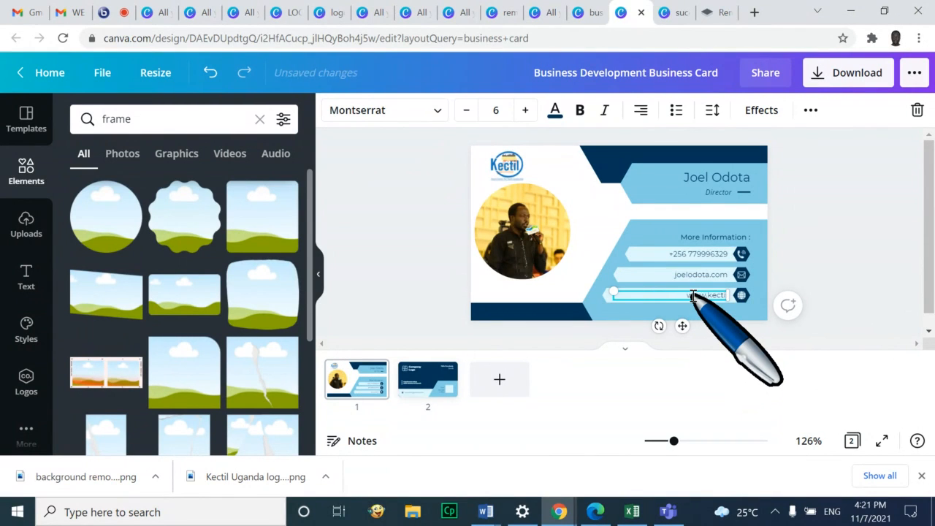
type("ww.kectil.com")
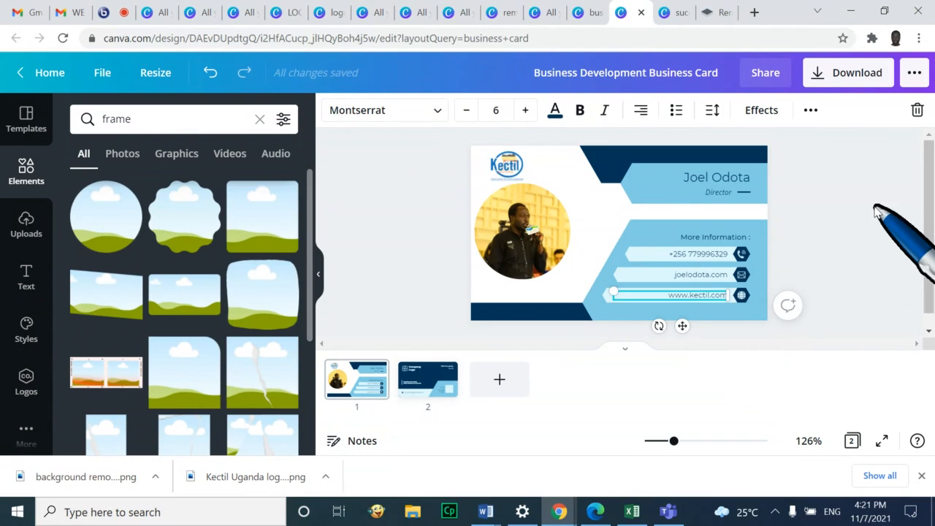
left_click(869, 248)
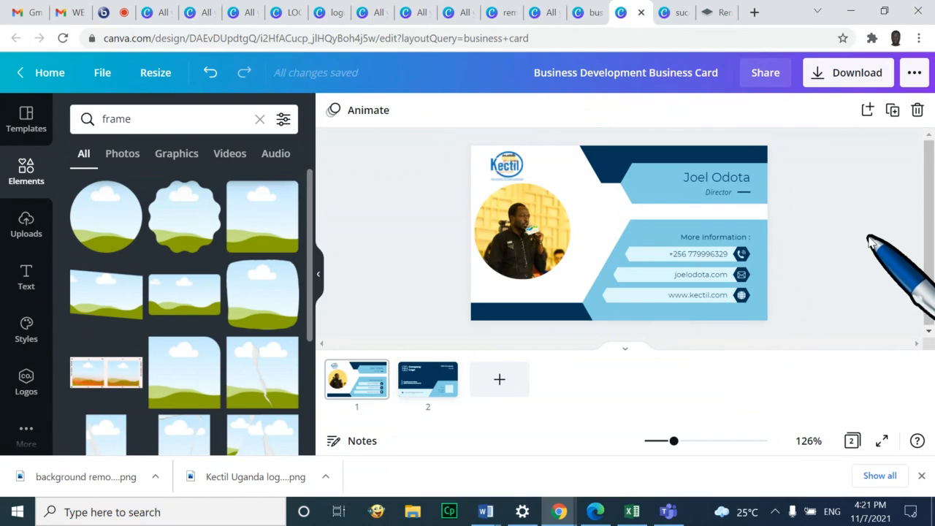
left_click(883, 442)
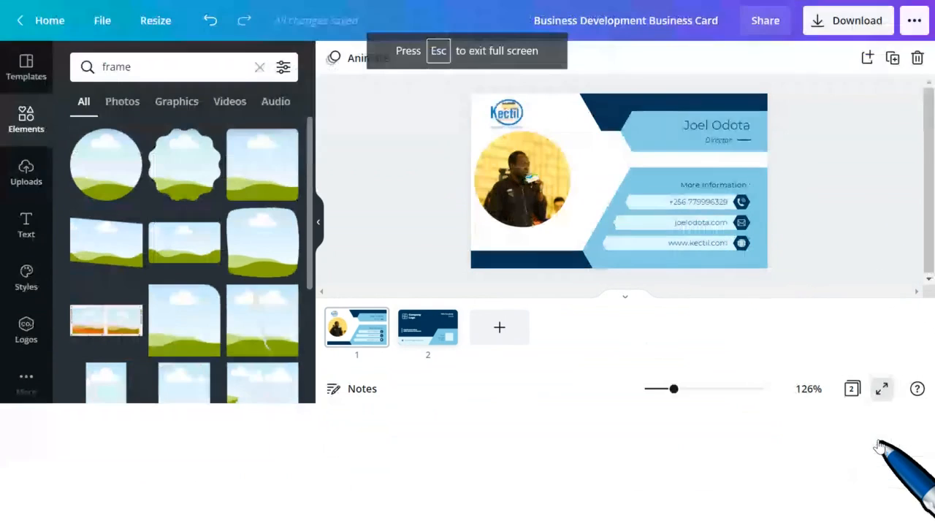
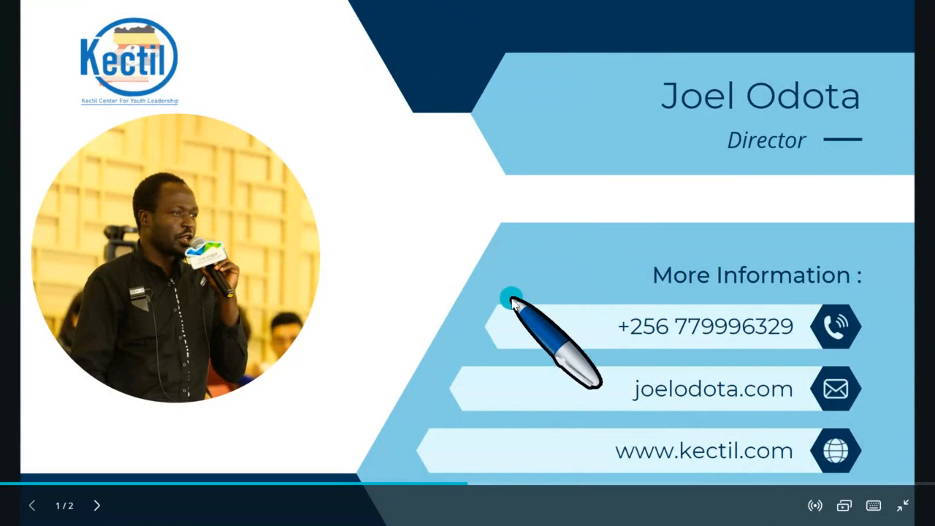
Advance the presentation to card 2, then leave full screen to edit that page
left_click(96, 505)
key("Escape")
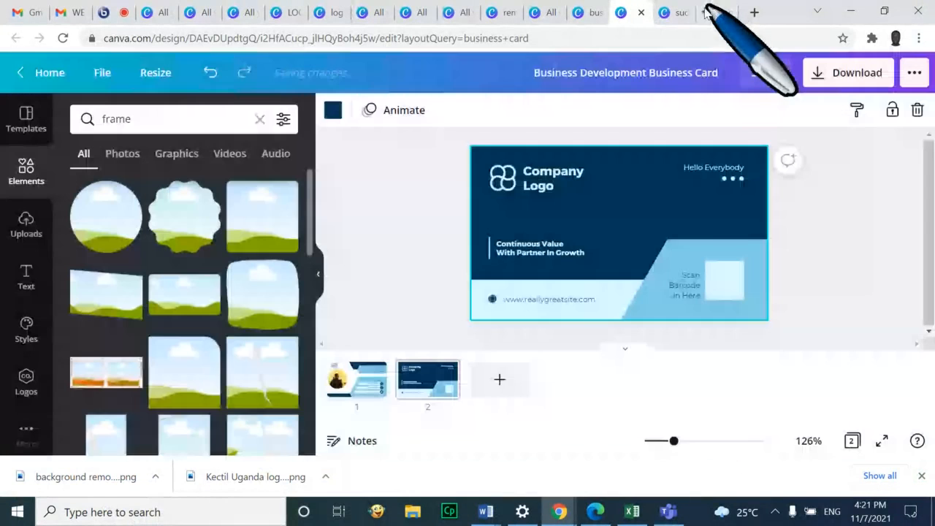
scroll(710, 313, "down", 1)
scroll(845, 292, "up", 1)
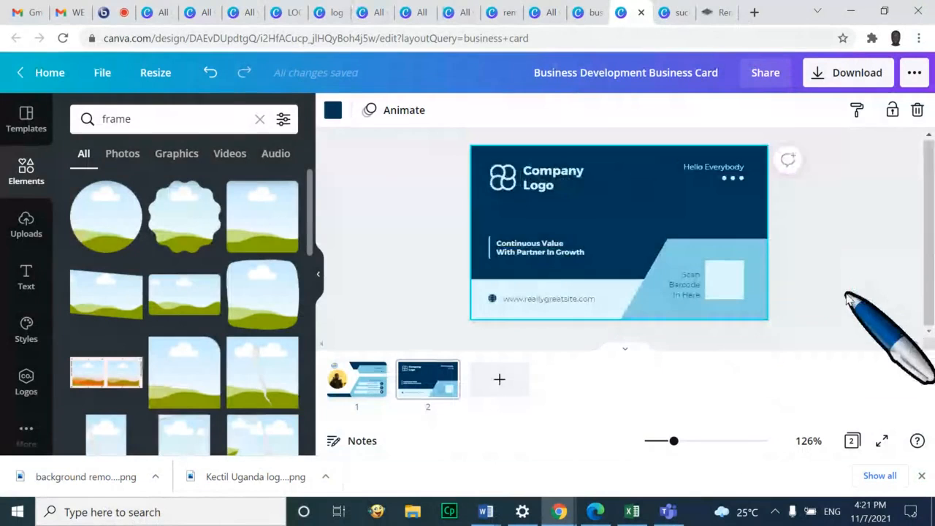
scroll(668, 260, "down", 1)
scroll(668, 261, "up", 1)
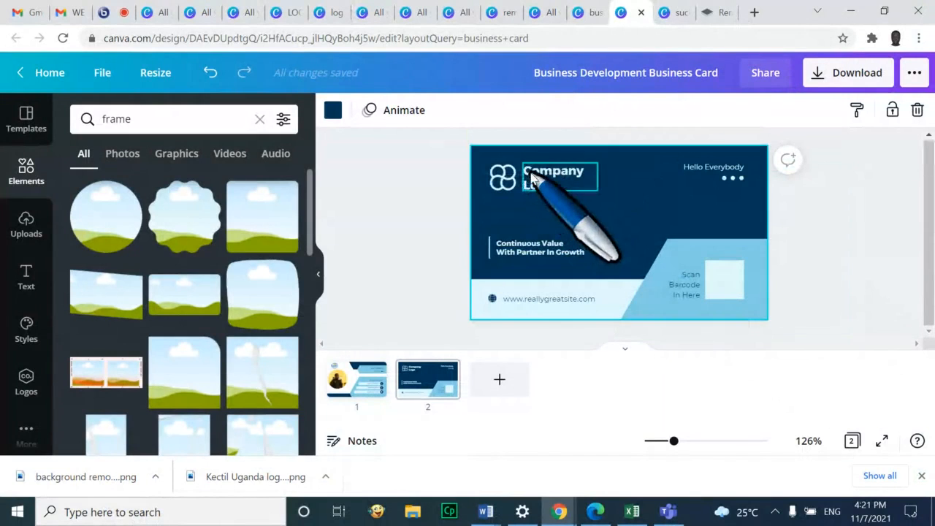
Replace the Company Logo text with 'Kectil Uganda'
left_click(534, 177)
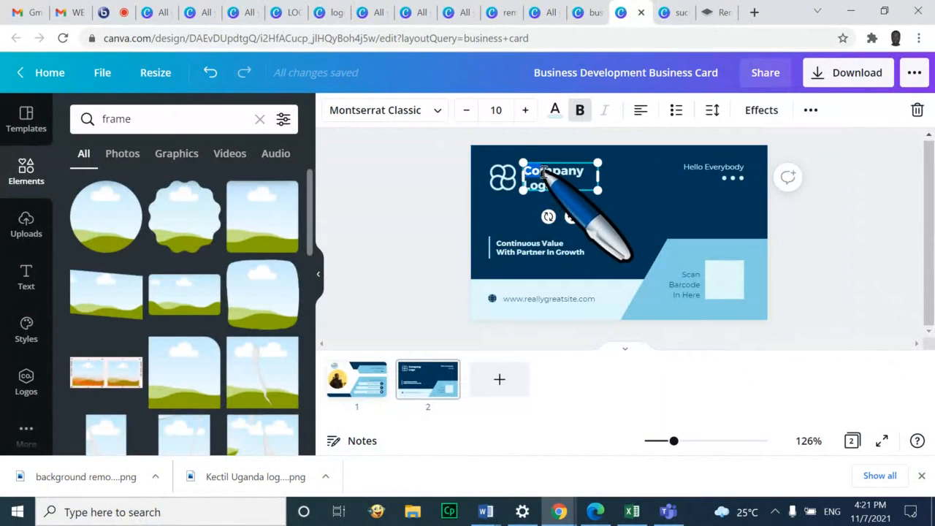
left_click(571, 185)
left_click_drag(572, 185, 522, 170)
key("BackSpace")
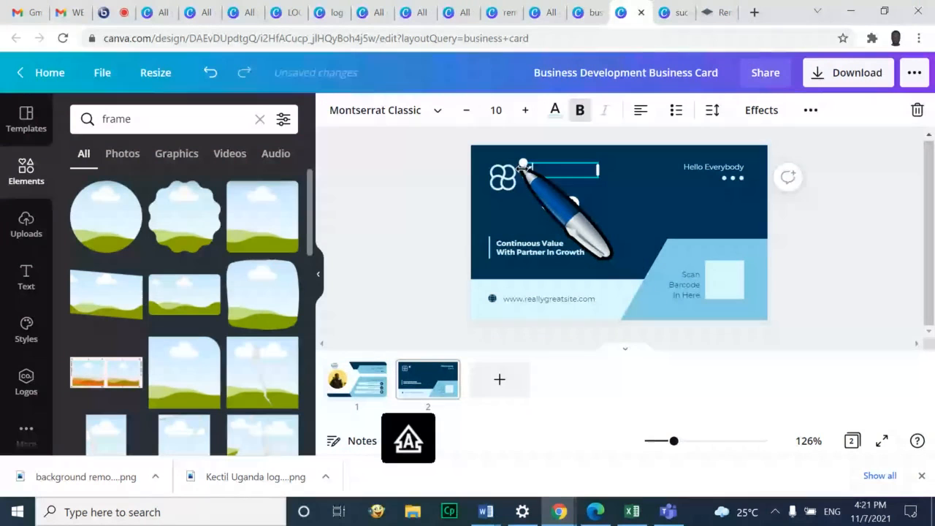
type("Kectil U")
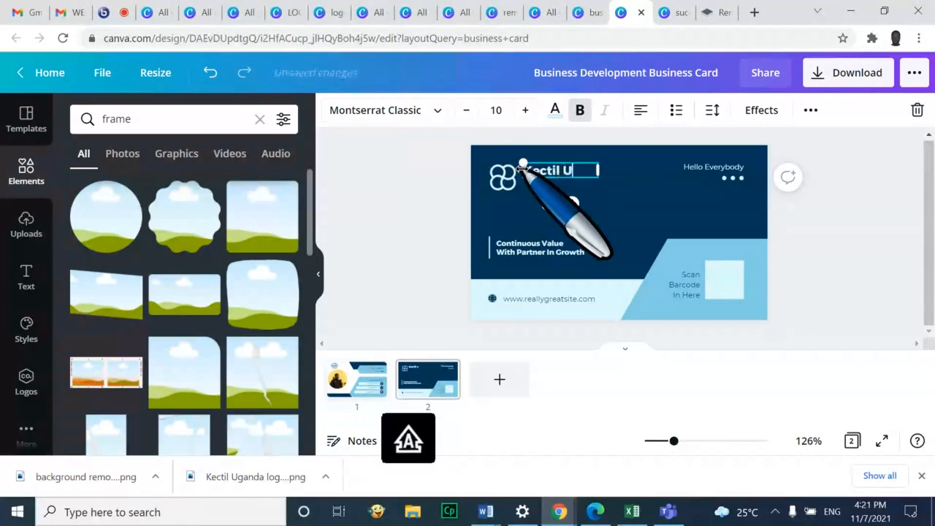
type("ganda")
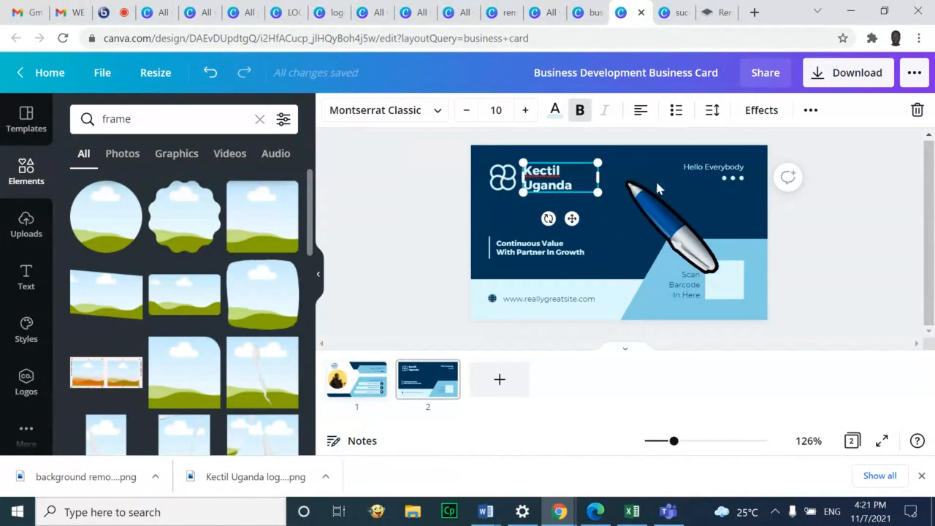
Change the 'Hello Everybody' greeting to 'Hey there, let's talk'
left_click(703, 172)
left_click(705, 167)
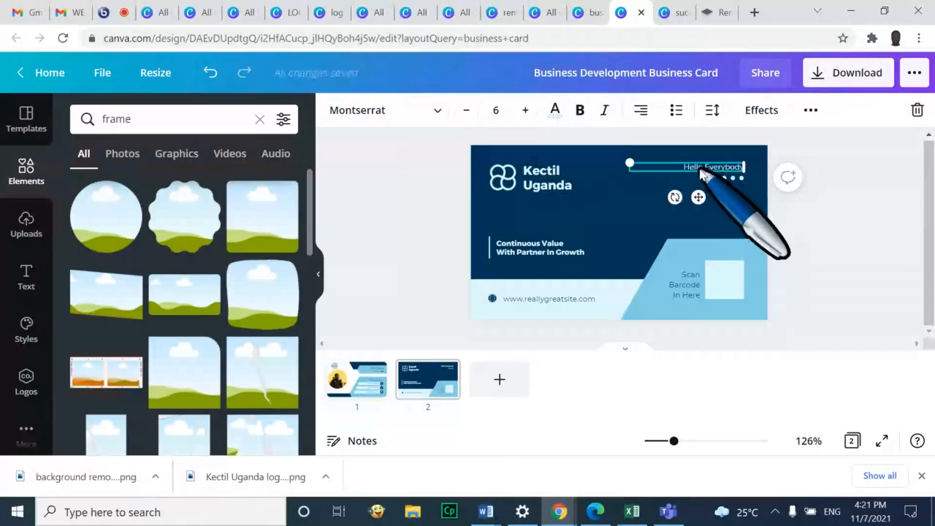
type("Hey there, let")
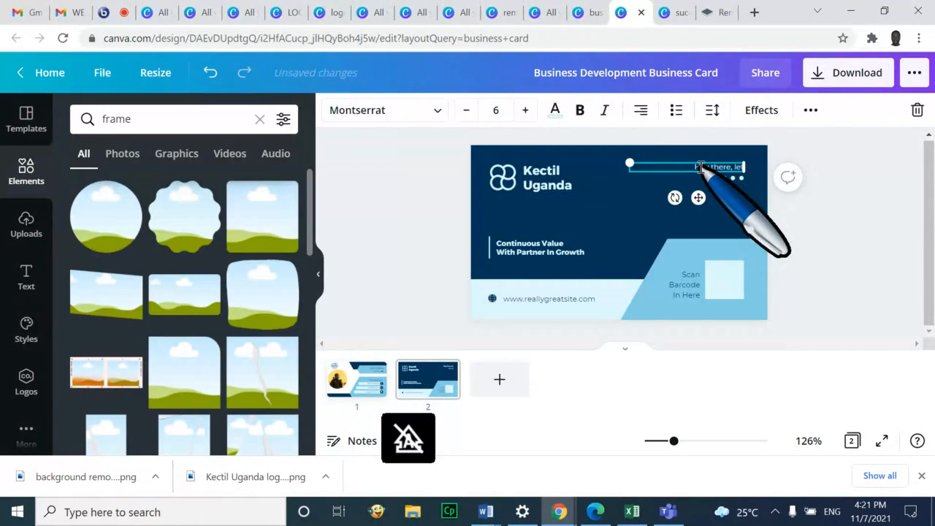
type("'s talk")
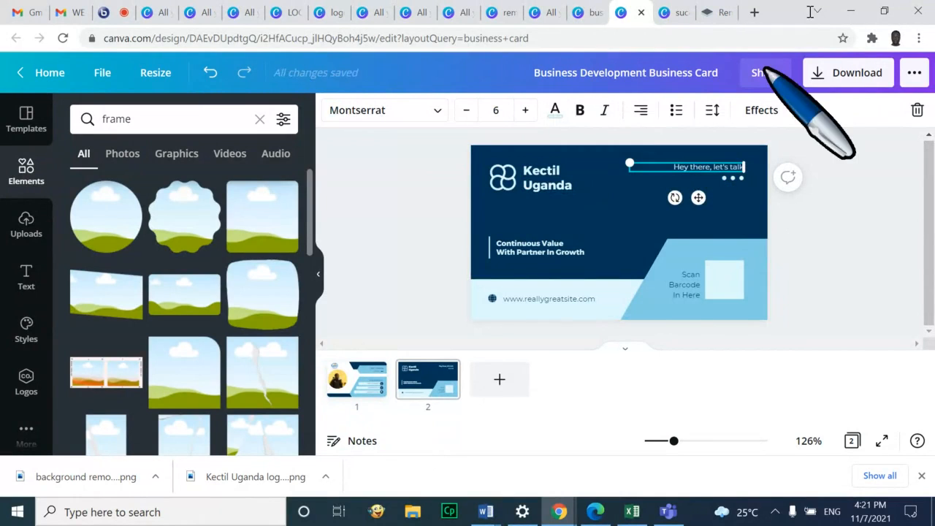
left_click(817, 235)
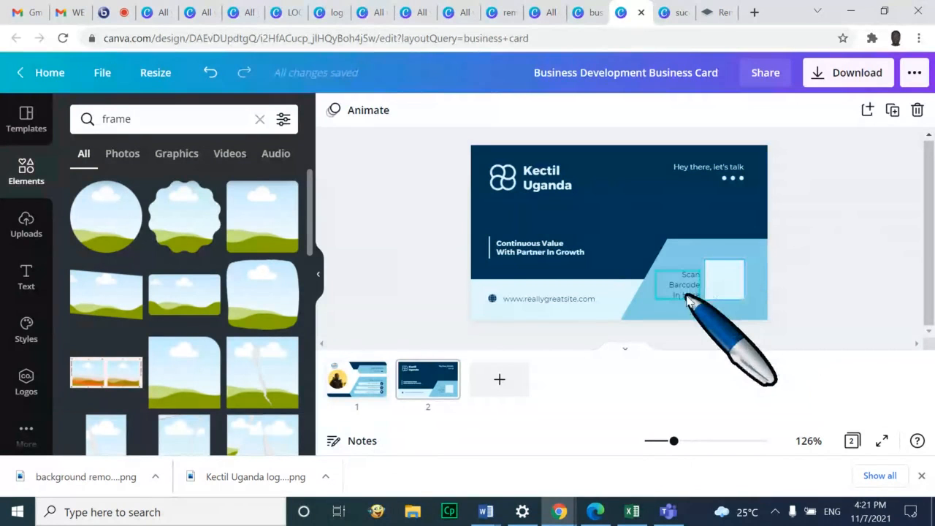
double_click(560, 301)
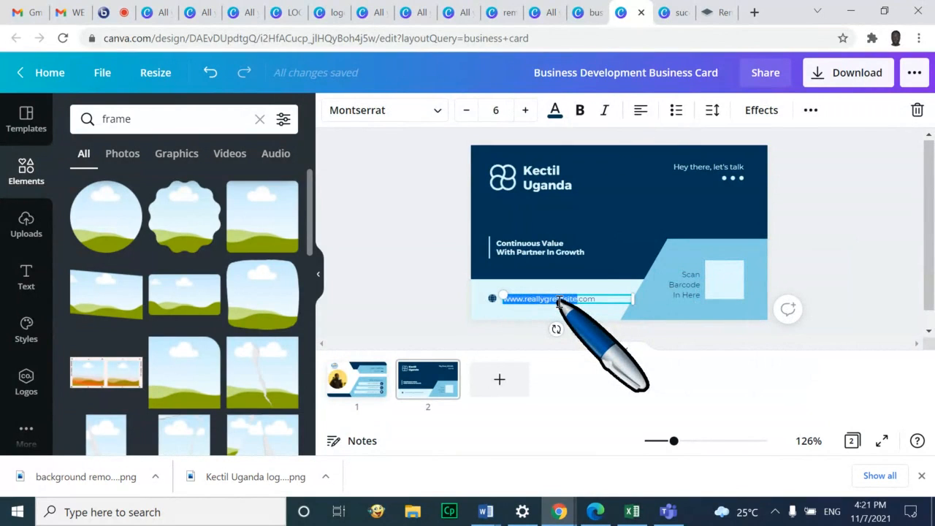
type("www.kectil")
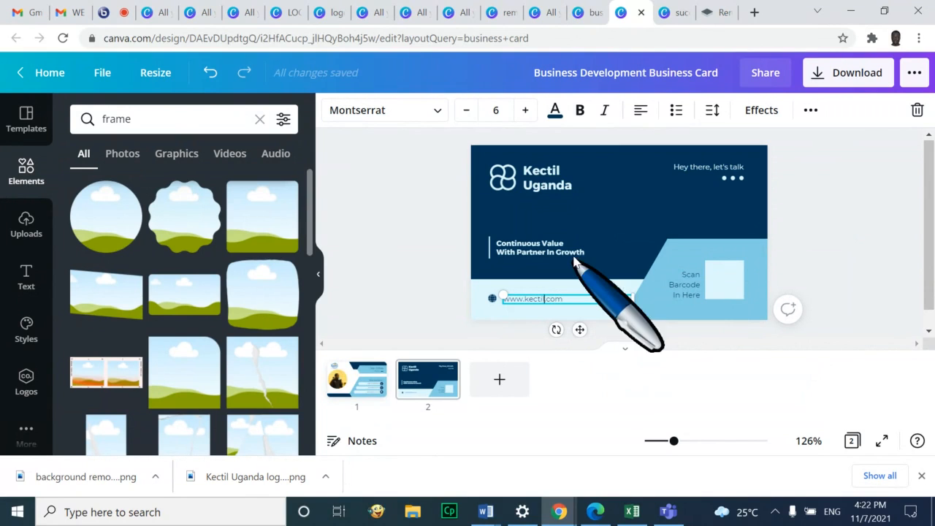
left_click(574, 250)
Replace the 'Continuous Value' tagline with 'Leaders Born for Greatness'
left_click(574, 248)
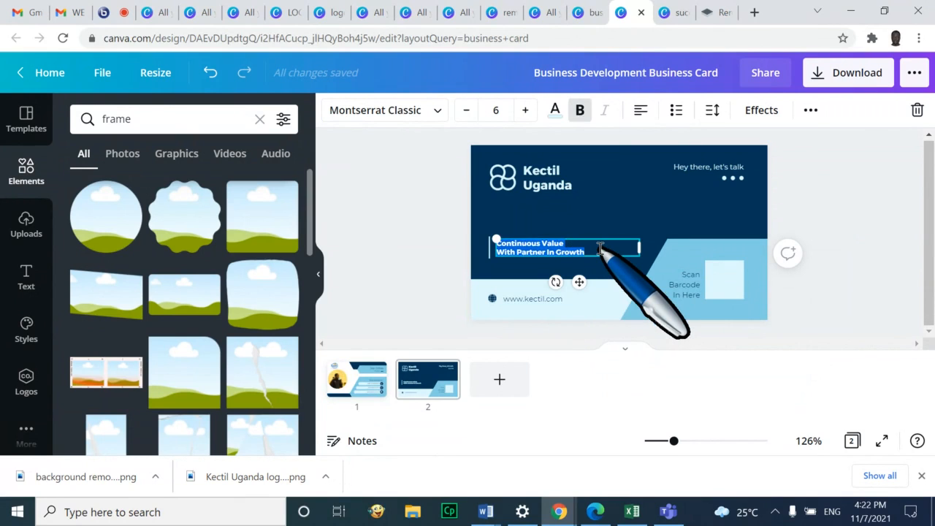
key("BackSpace")
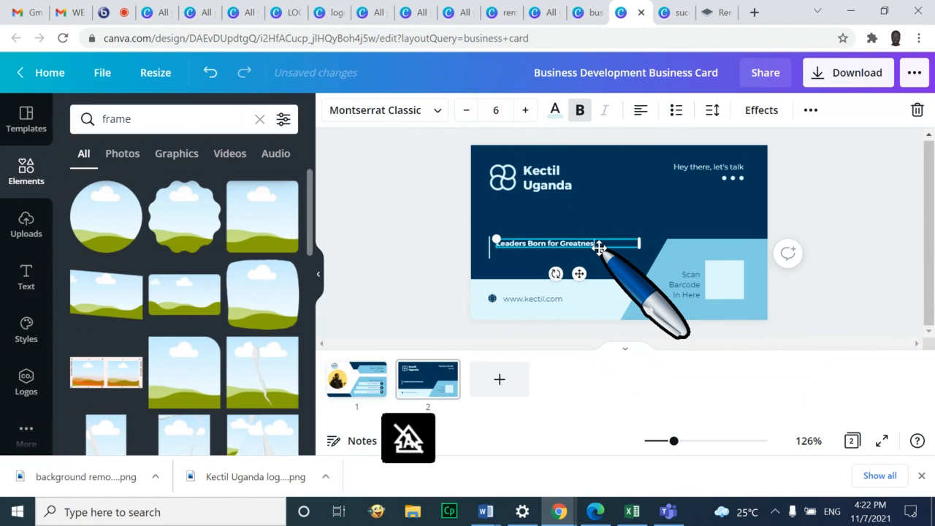
left_click(833, 238)
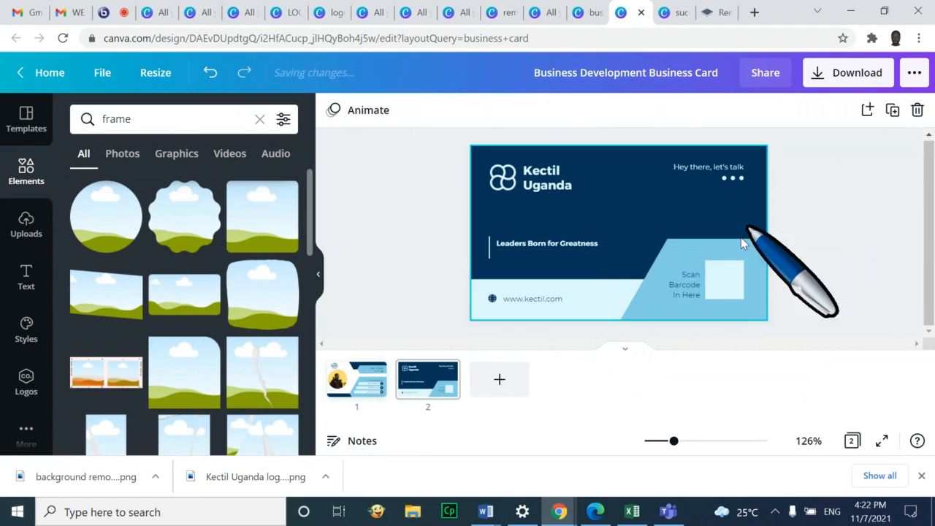
Delete the 'Scan Barcode In Here' text, the white barcode square and the placeholder logo
left_click(687, 283)
key("BackSpace")
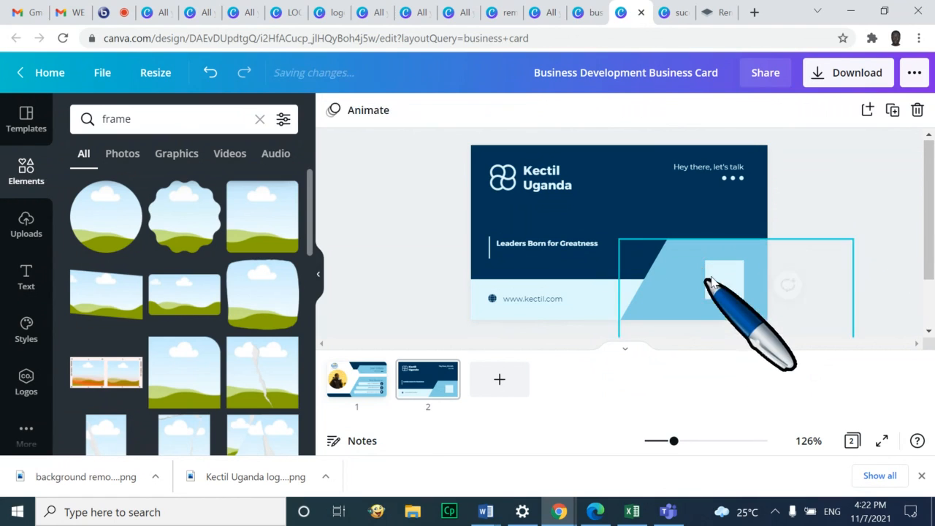
left_click(726, 280)
key("BackSpace")
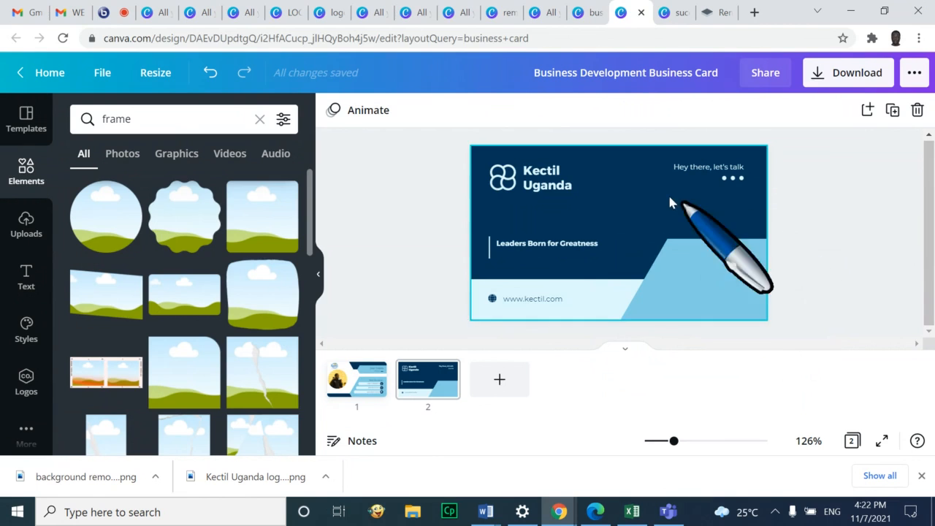
left_click(501, 183)
key("BackSpace")
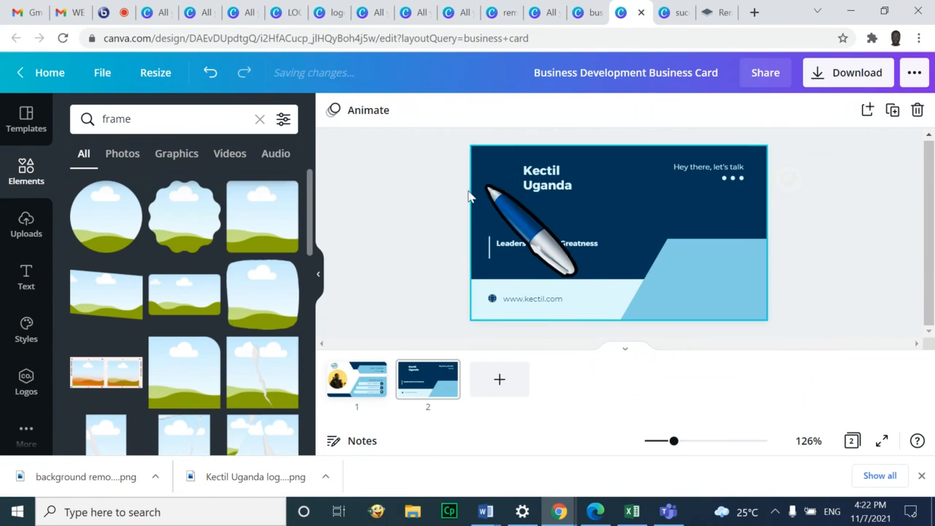
Copy the Kectil logo from page 1 and paste it beside Kectil Uganda on page 2
left_click(27, 220)
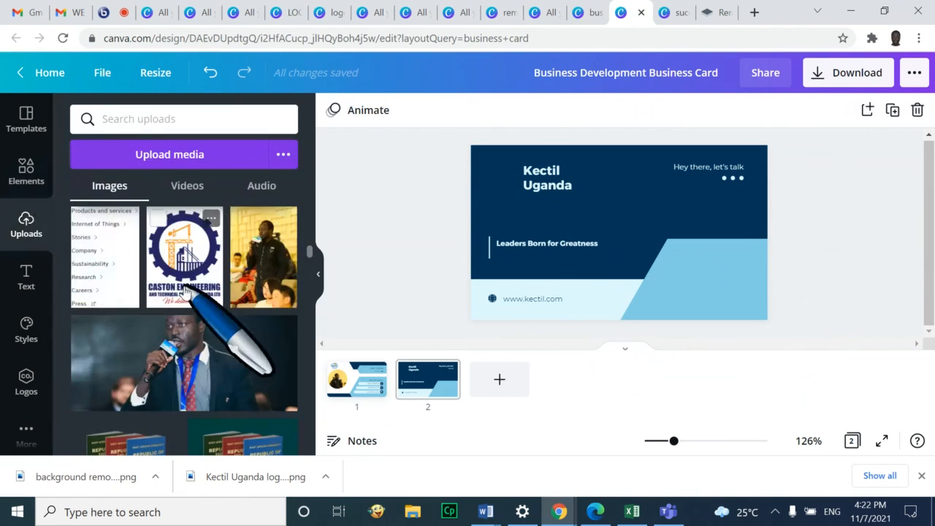
scroll(205, 307, "up", 10)
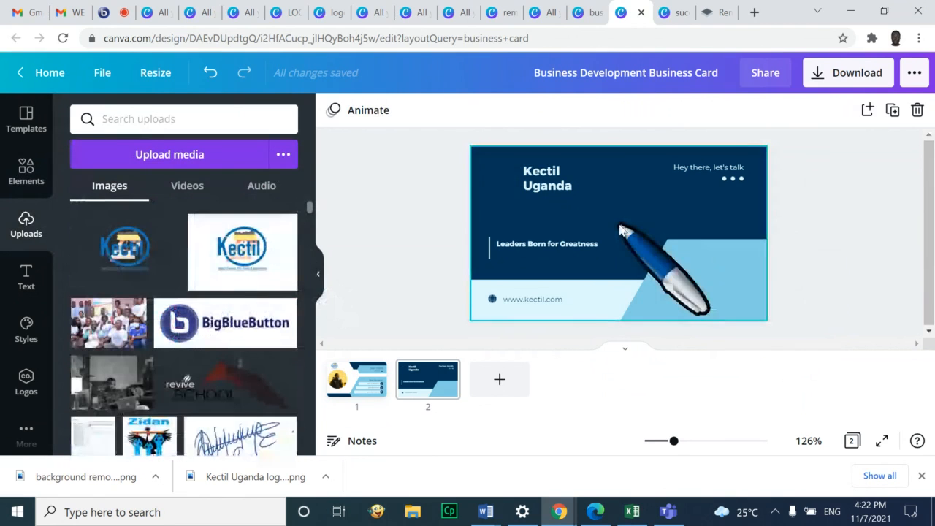
left_click(376, 372)
left_click(516, 166)
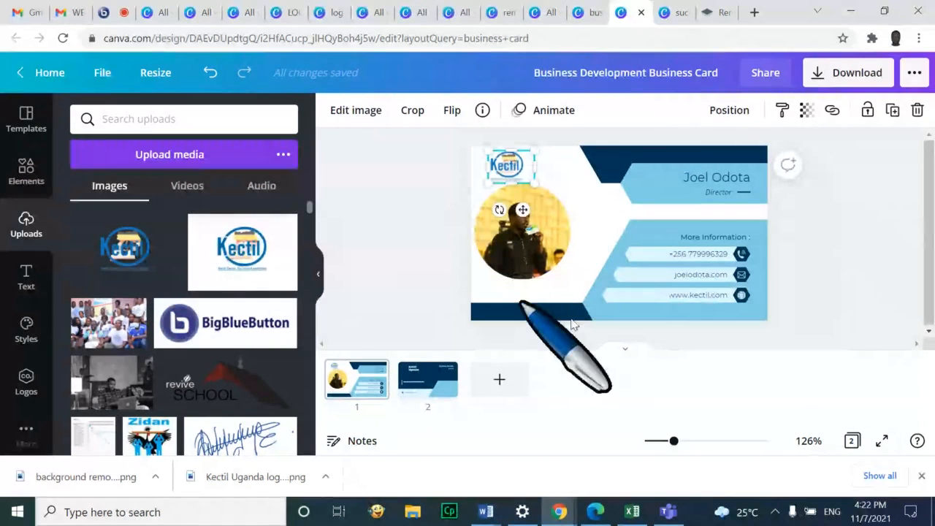
left_click(414, 393)
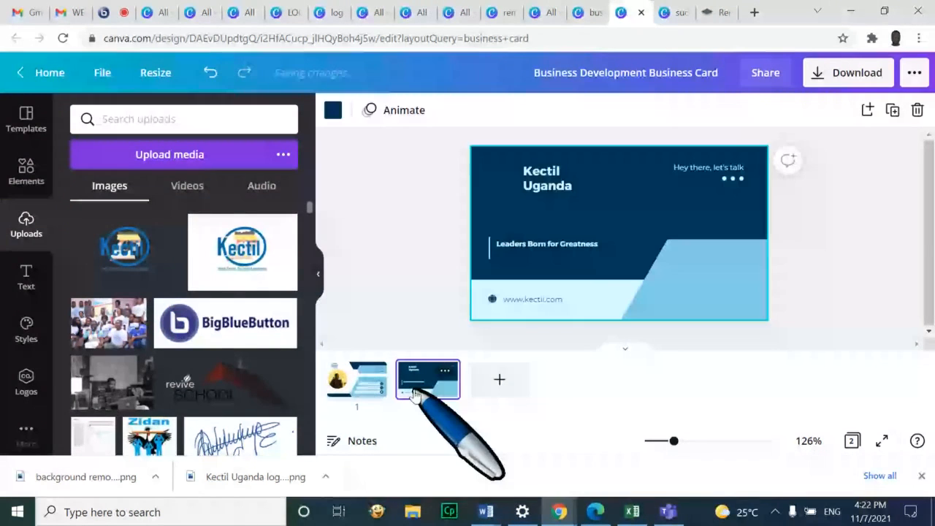
key("ctrl+v")
left_click(503, 190)
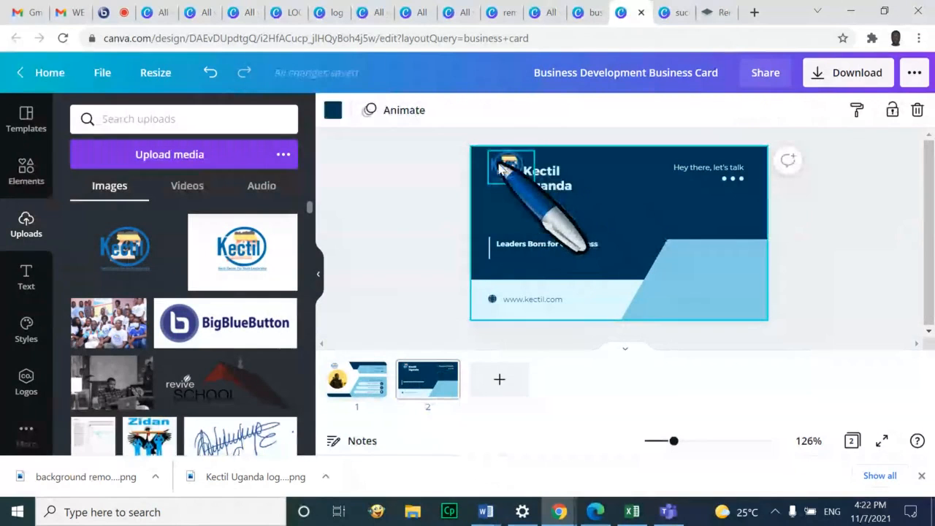
left_click_drag(500, 165, 493, 172)
left_click(636, 178)
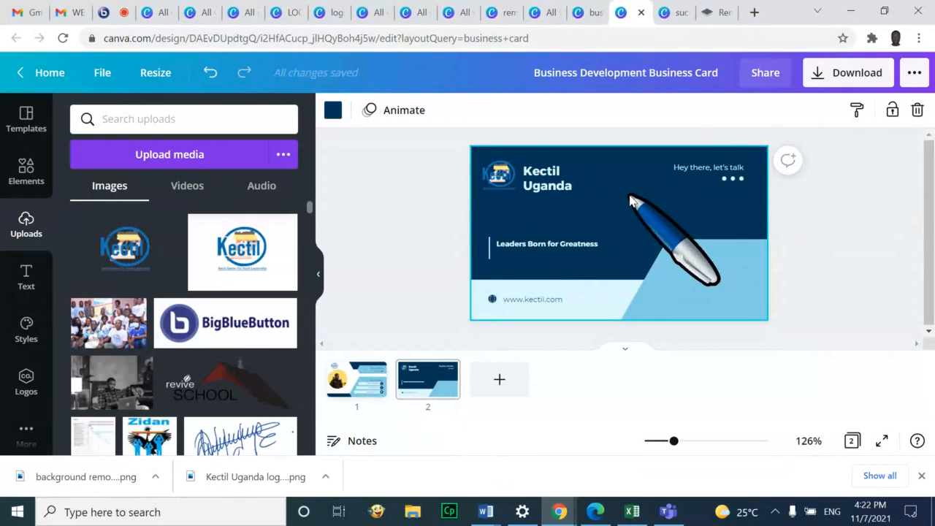
Try light blue and near-white card backgrounds, then keep the navy background
left_click(333, 111)
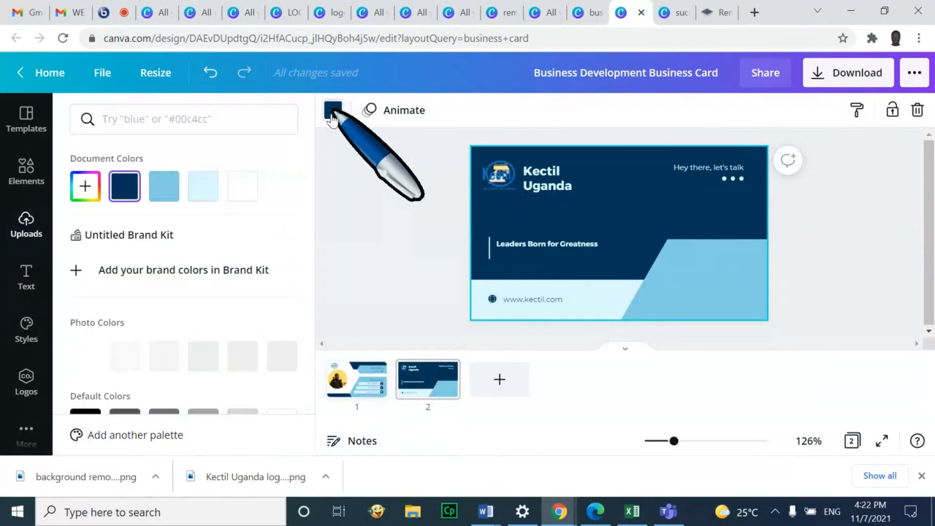
left_click(164, 186)
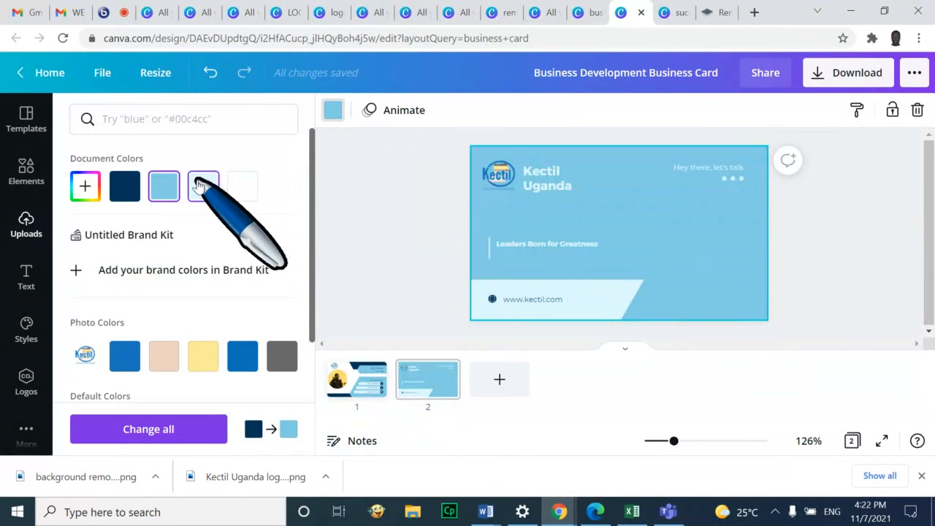
left_click(243, 187)
left_click(125, 187)
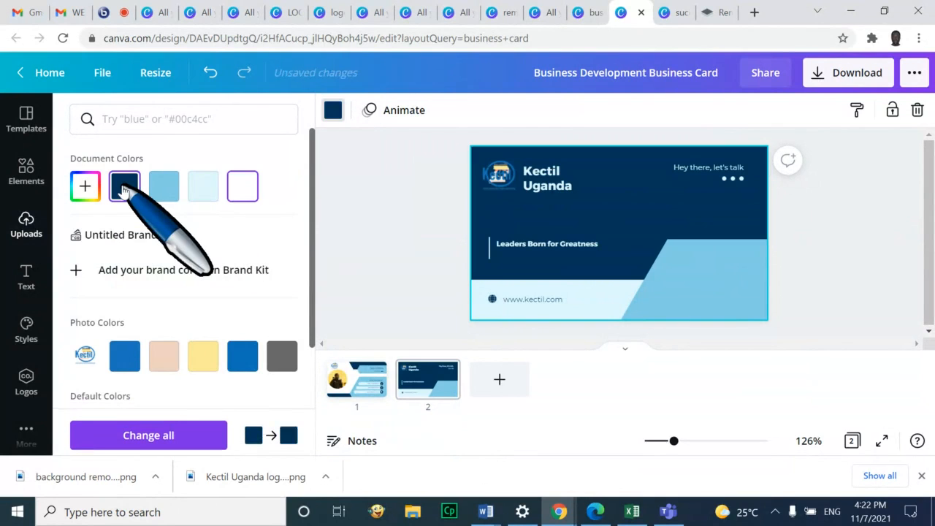
left_click(876, 210)
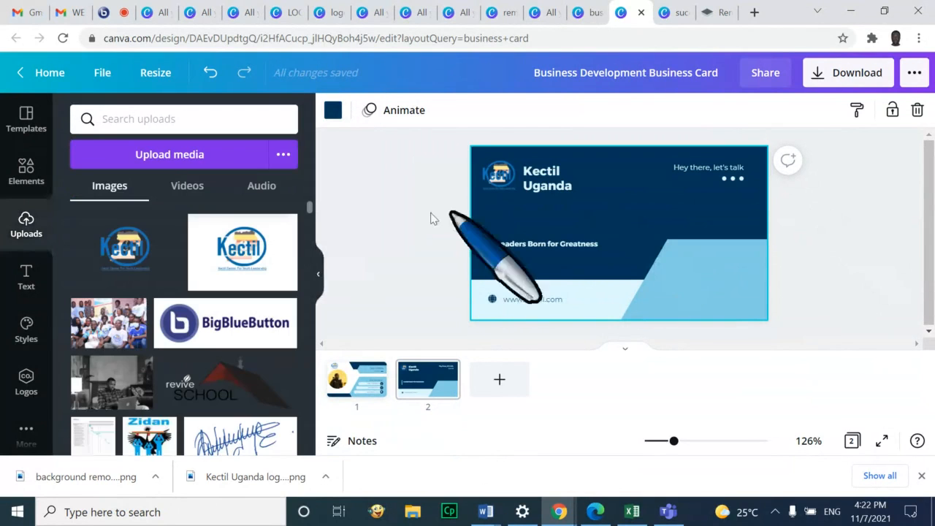
Move the Kectil logo to the right of the Kectil Uganda name and open Elements
left_click(500, 177)
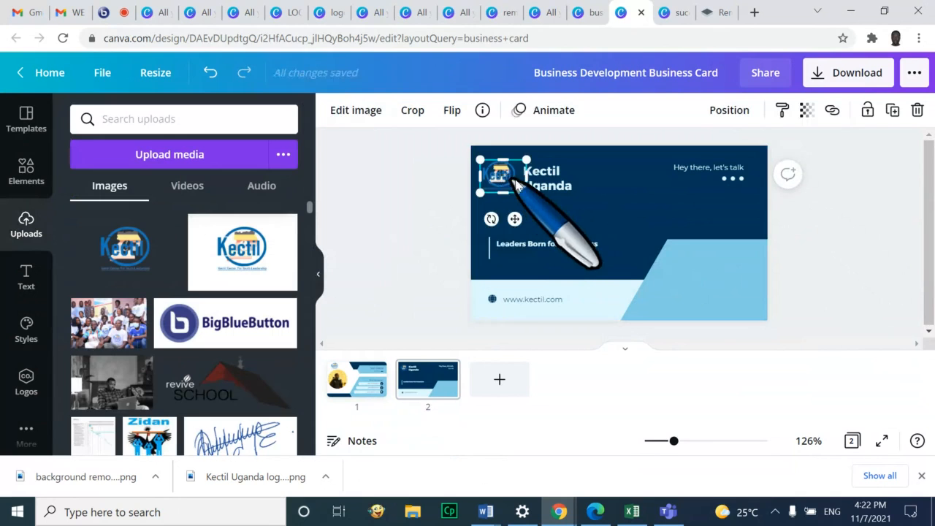
left_click_drag(517, 186, 633, 195)
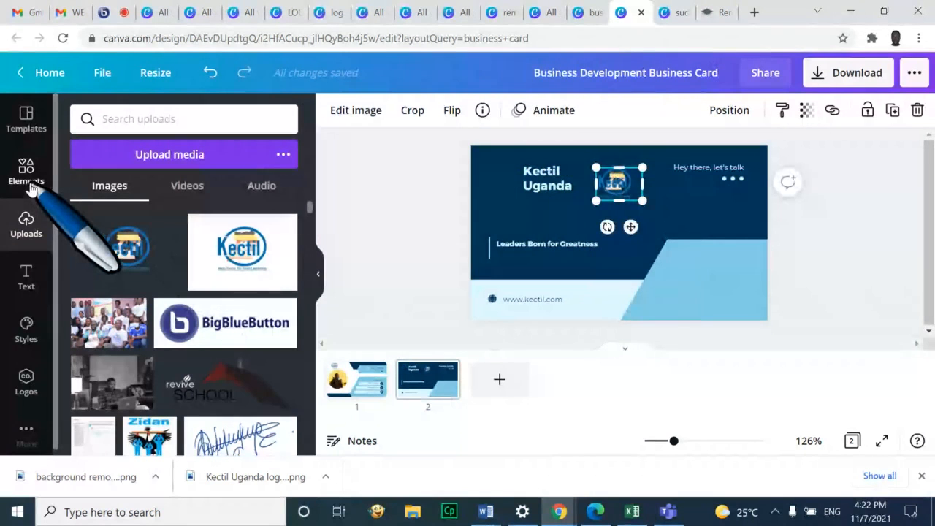
left_click(27, 173)
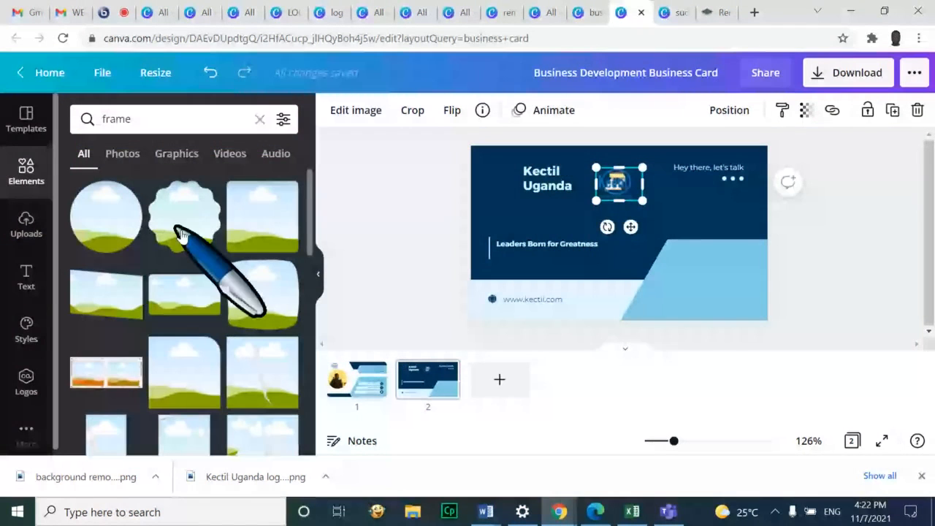
Add a light-blue square from a 'shapes' search and size it into the card's top-left corner
left_click(125, 121)
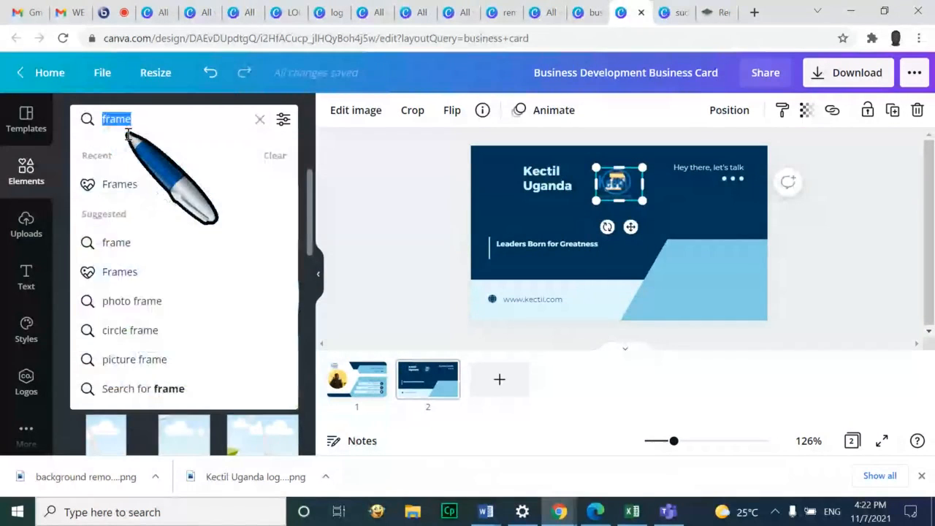
type("shapes")
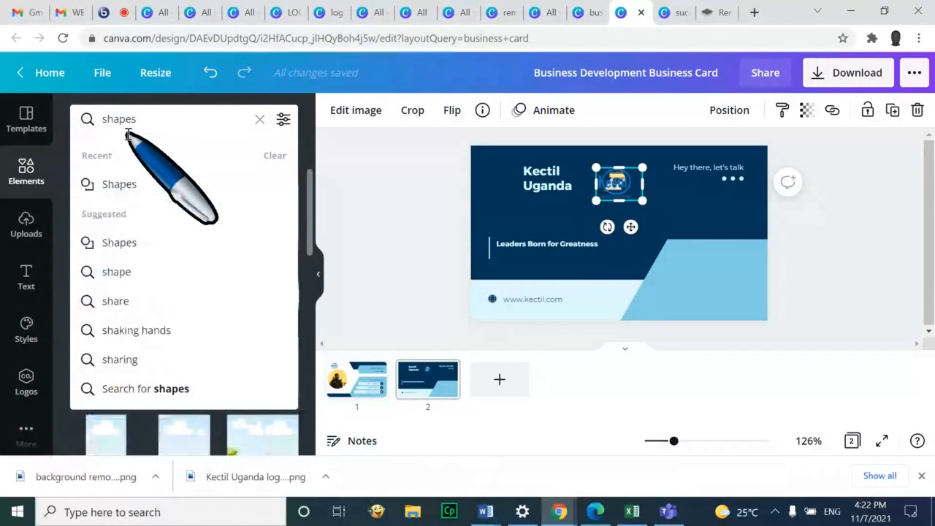
key("Return")
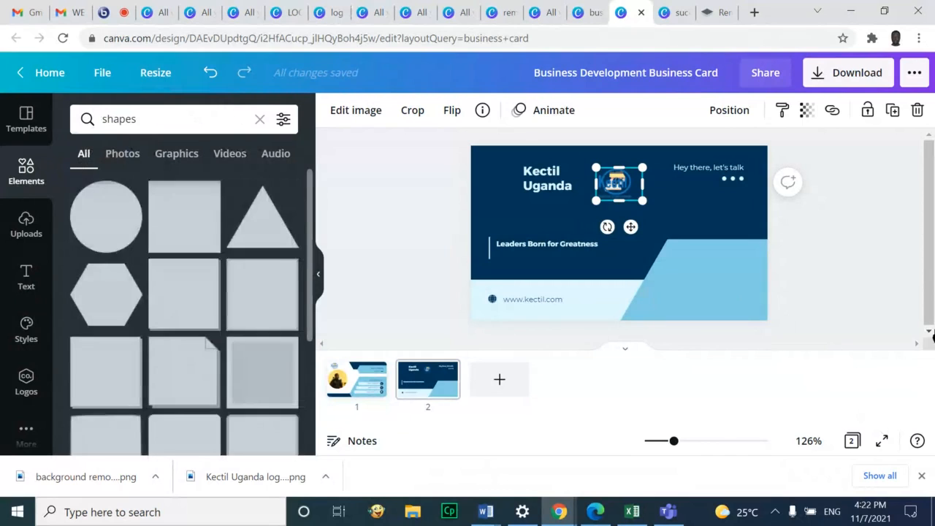
left_click(185, 228)
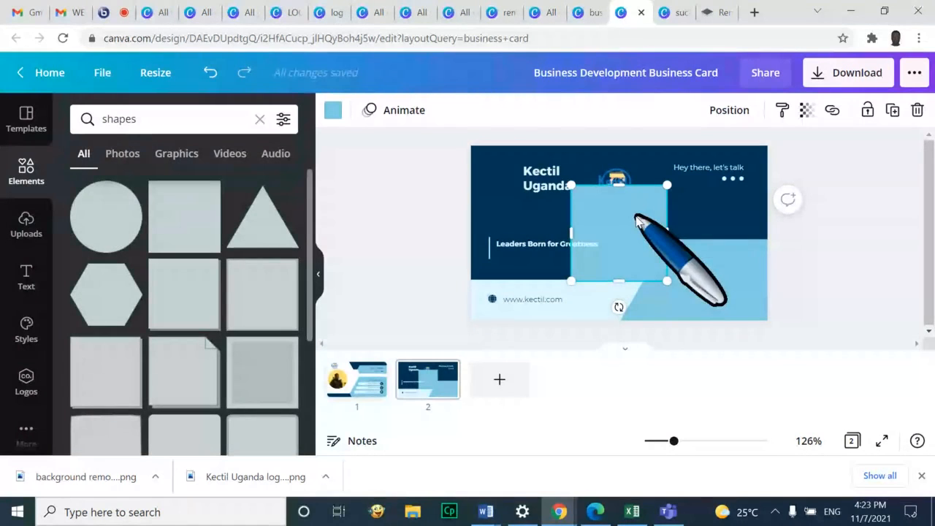
left_click_drag(667, 185, 633, 219)
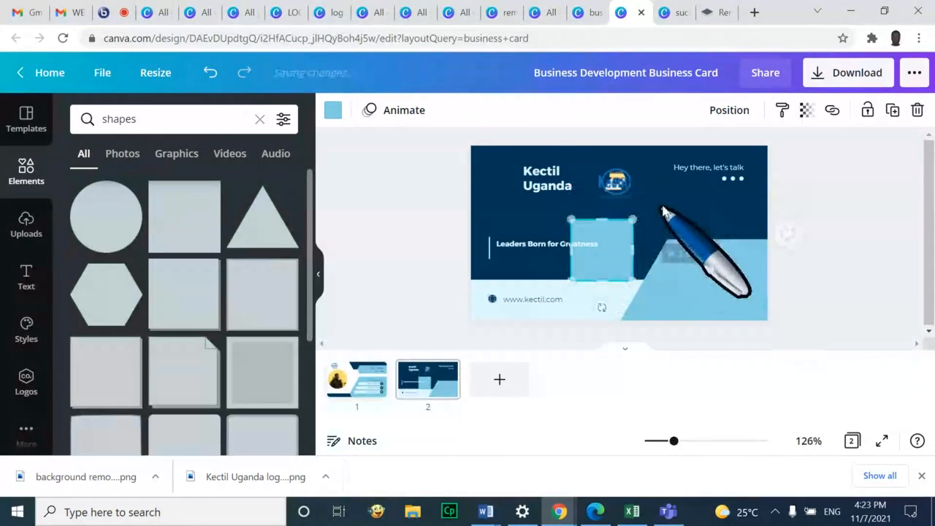
left_click(663, 212)
left_click_drag(609, 260, 513, 188)
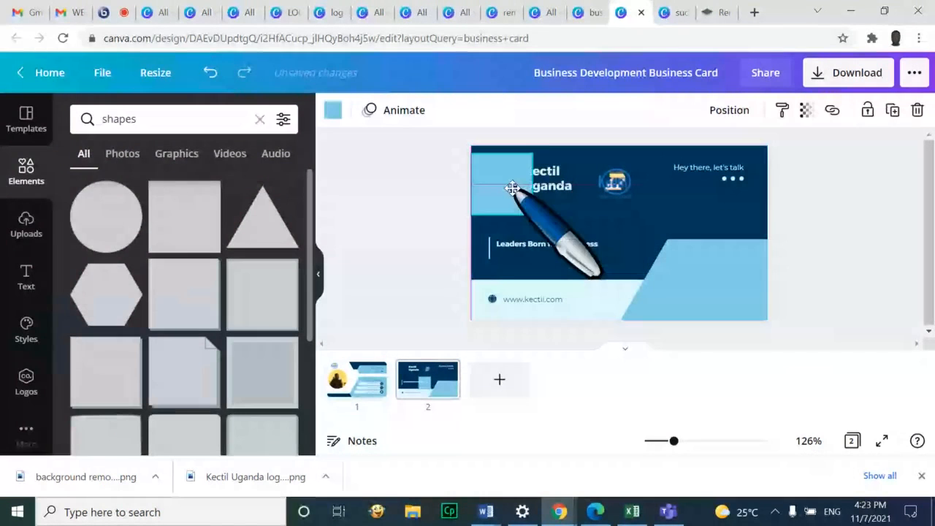
left_click_drag(534, 153, 491, 180)
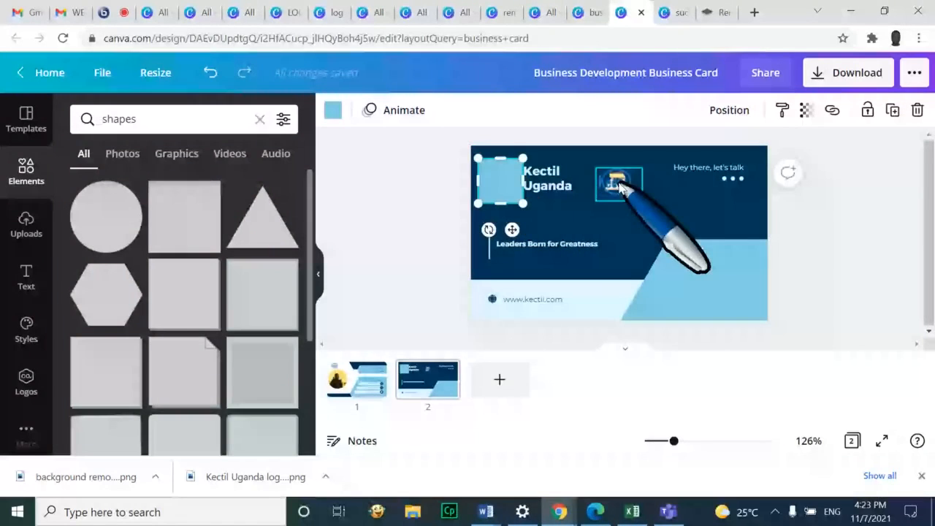
Place the Kectil logo on the square and send the square behind the logo
left_click_drag(617, 186, 501, 178)
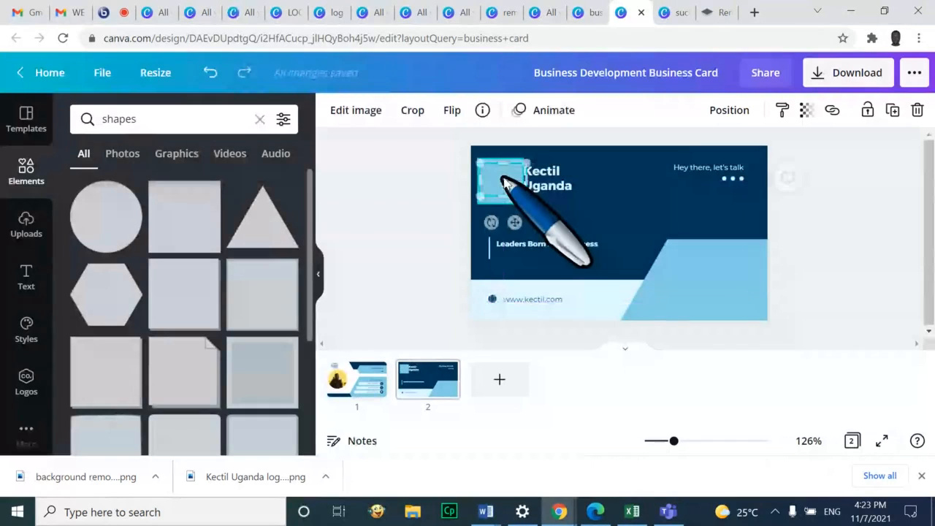
right_click(506, 183)
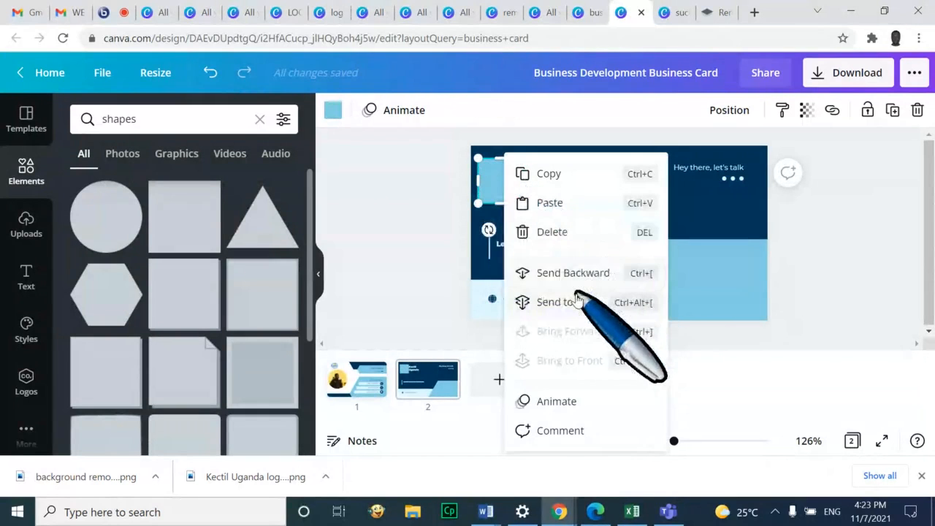
left_click(485, 179)
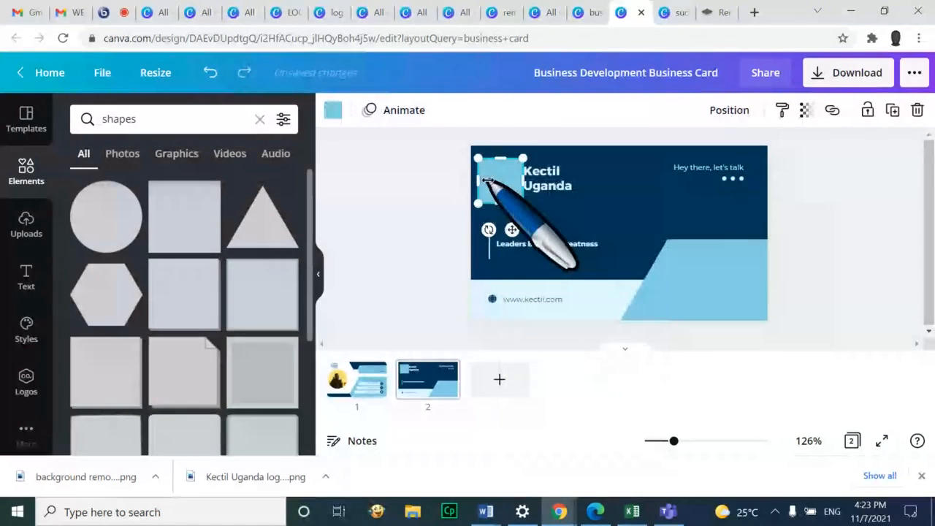
right_click(501, 177)
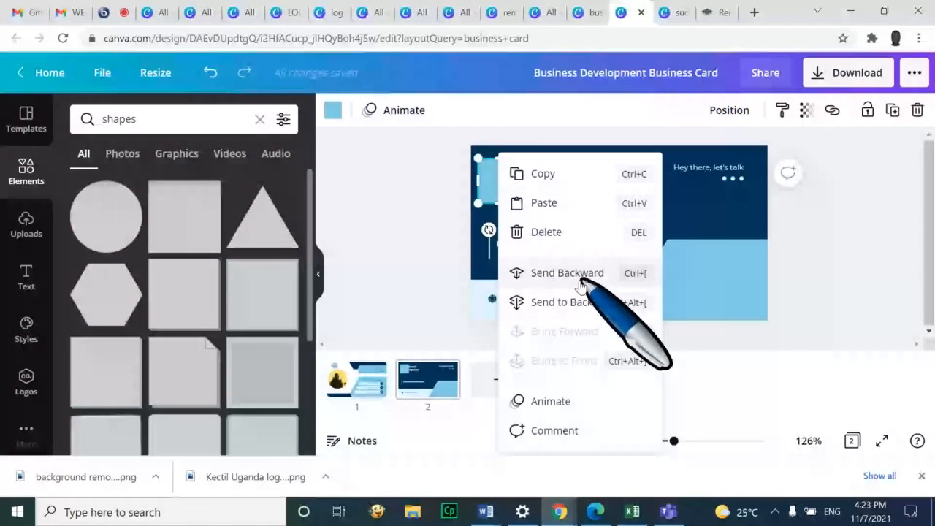
left_click(581, 281)
left_click(806, 207)
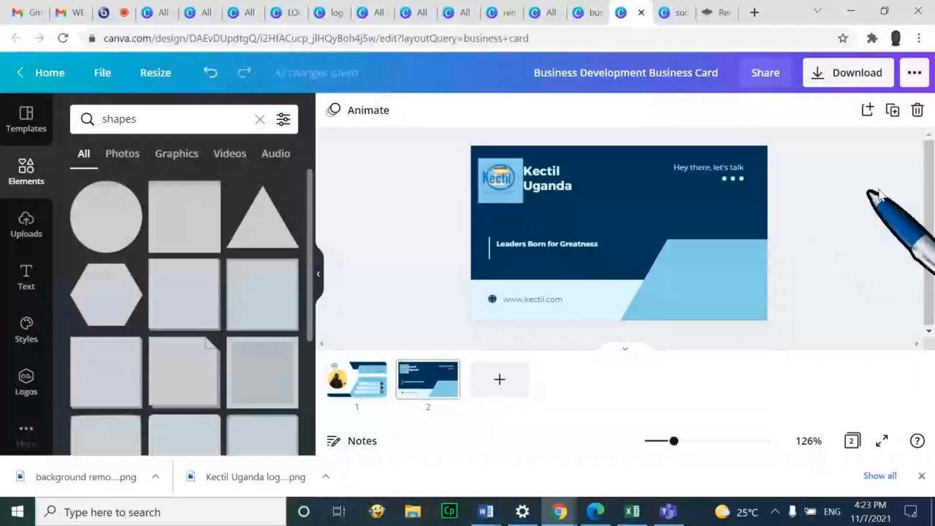
left_click(349, 374)
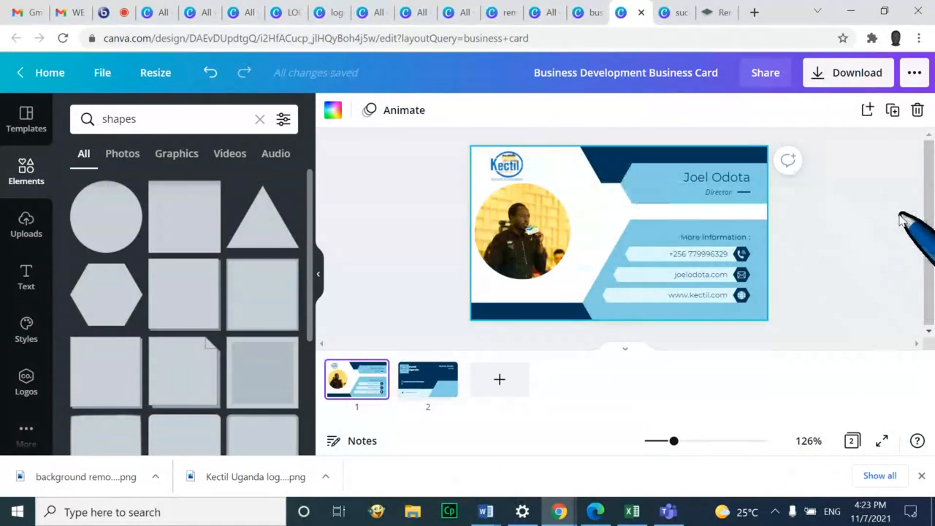
left_click(908, 251)
left_click(883, 440)
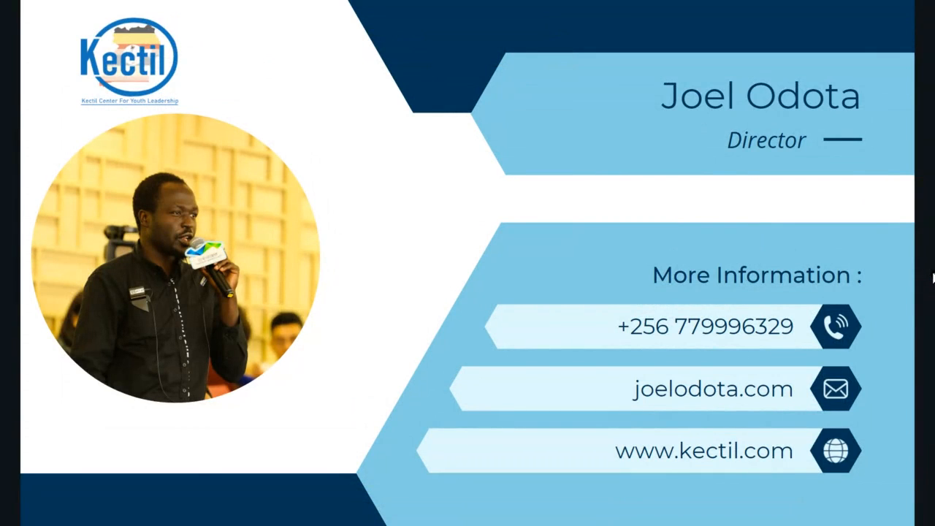
key("Right")
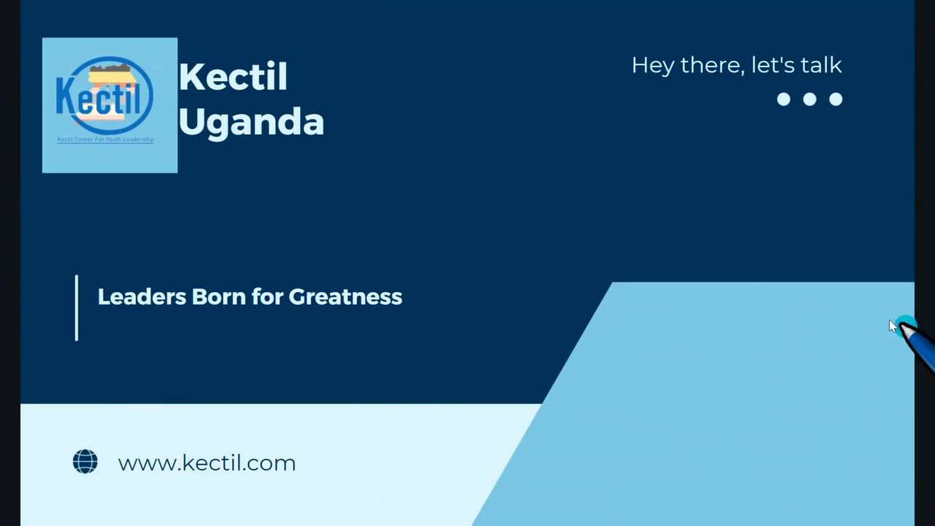
key("Escape")
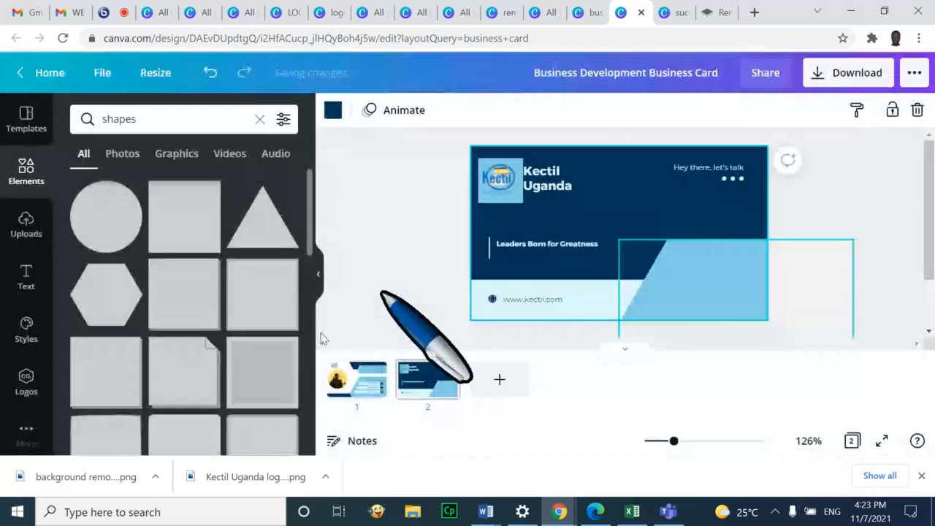
From Home, search 'annual report' and open the Black and White Corporate Company Annual Report template
left_click(45, 72)
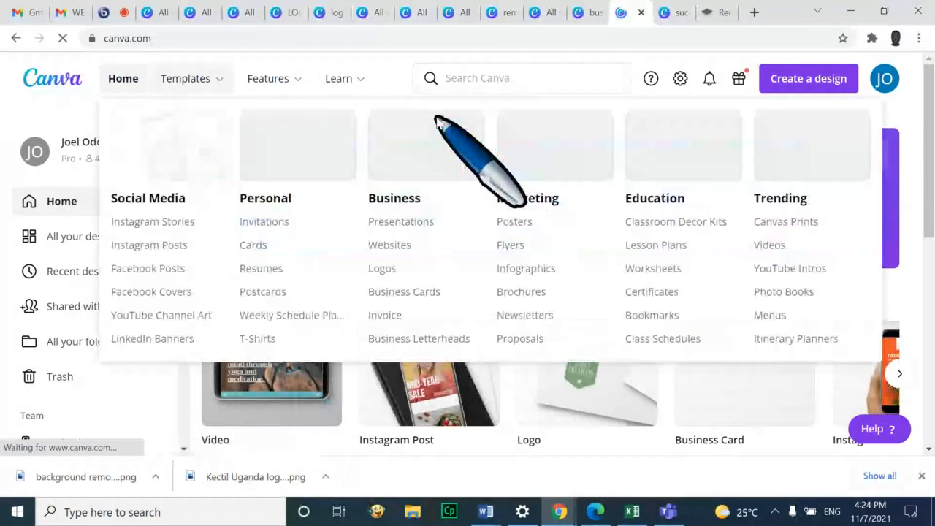
left_click(501, 81)
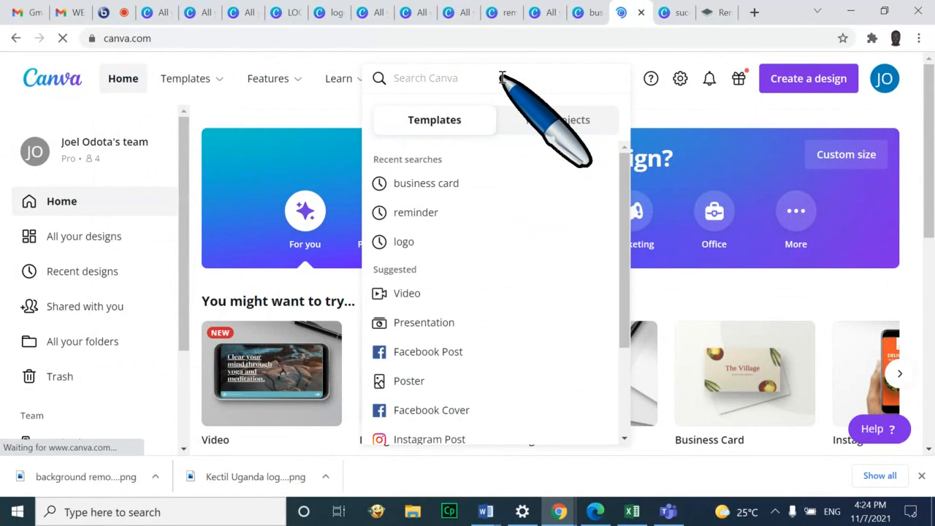
type("annu")
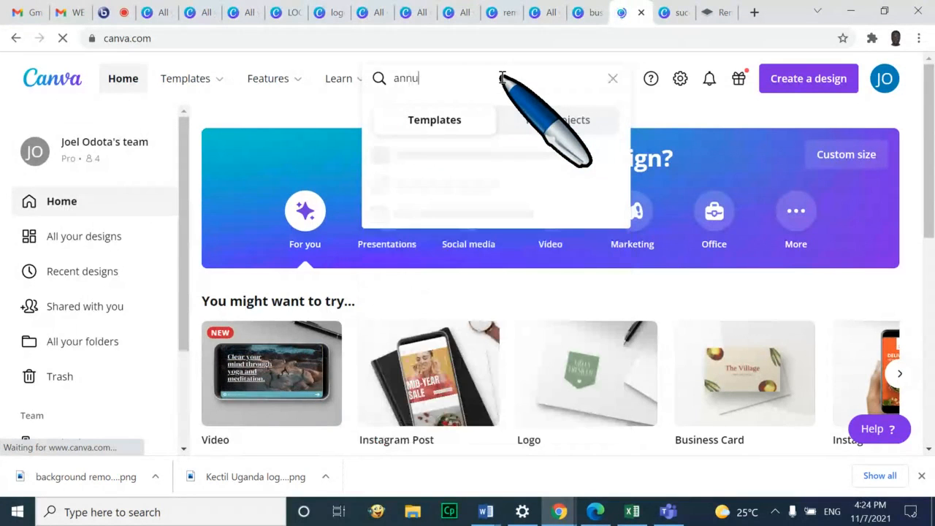
type("al repor")
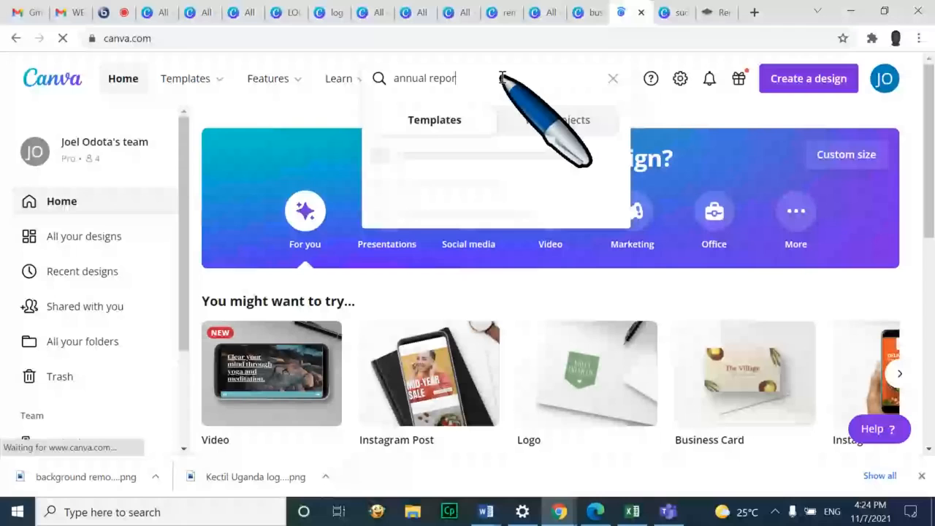
type("t")
key("Return")
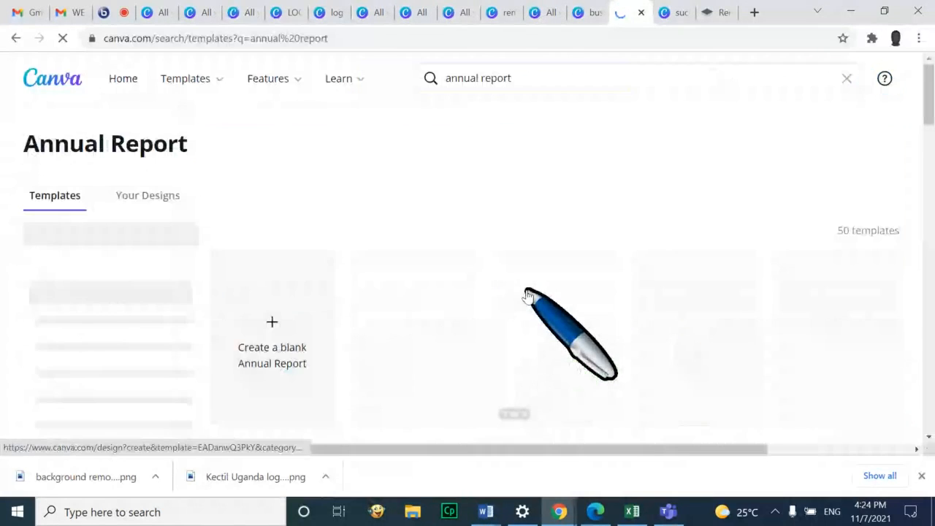
scroll(528, 294, "down", 2)
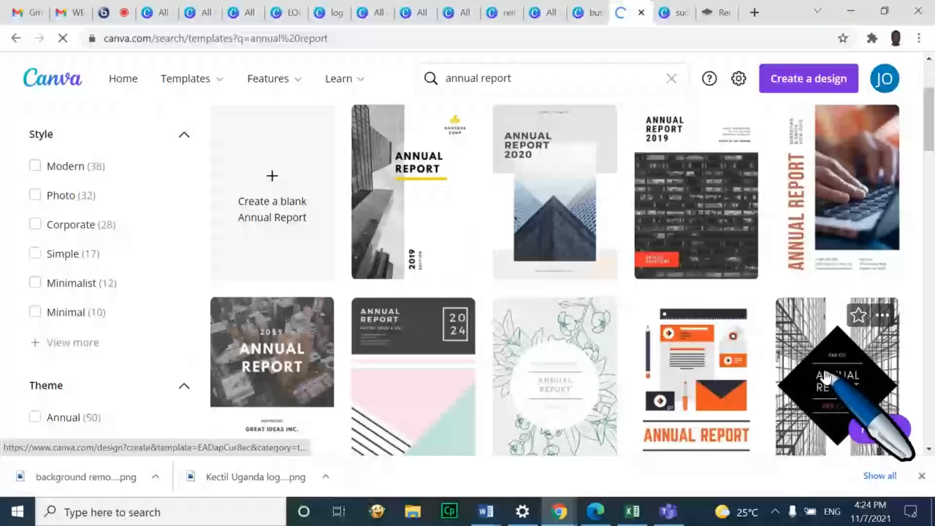
left_click(826, 376)
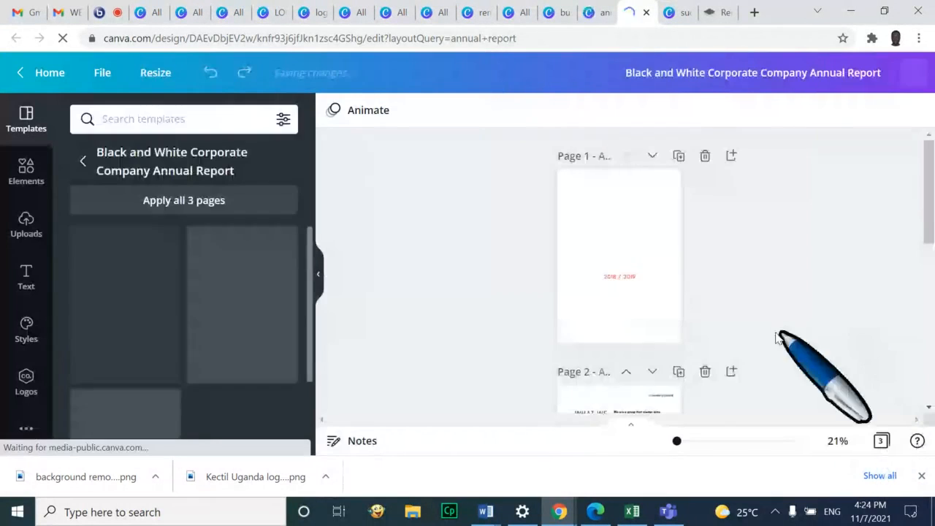
Zoom into page 3 and review the line chart's Investment, Clients, Products and Expenses data rows
scroll(635, 276, "down", 5)
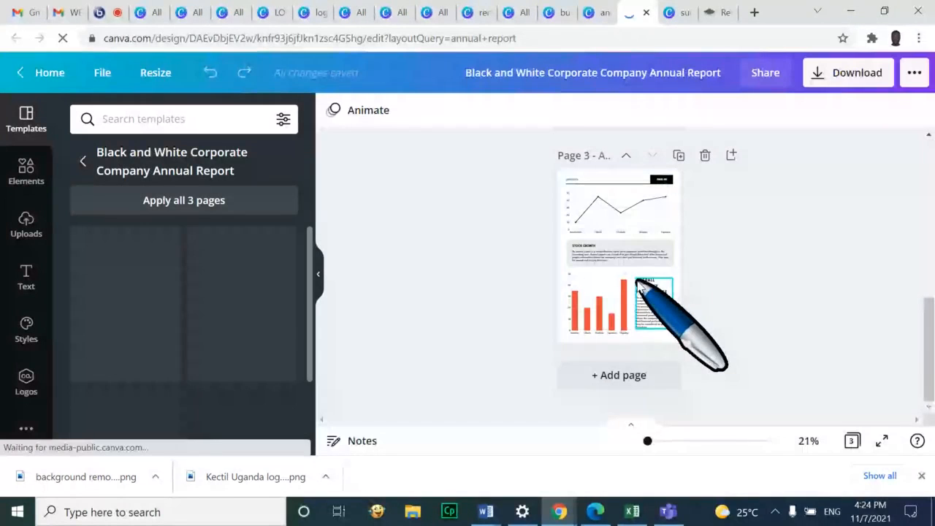
left_click(615, 214)
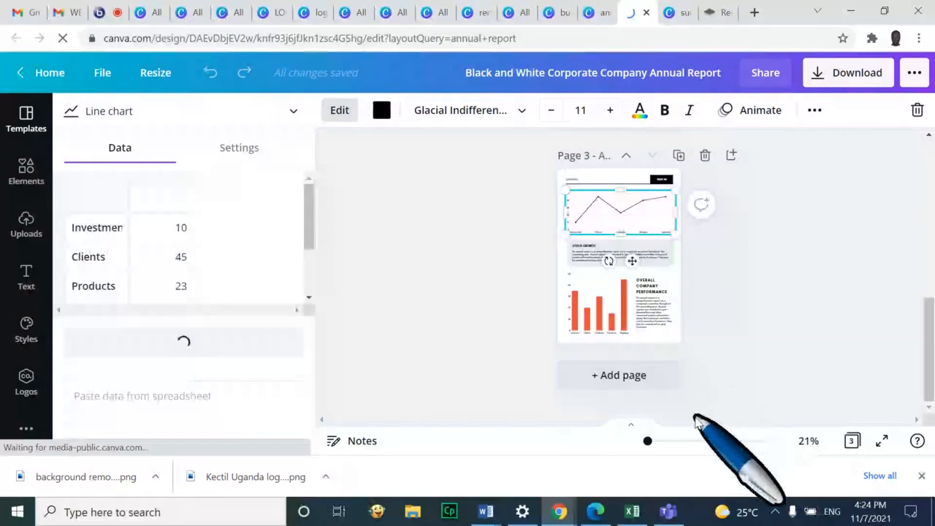
left_click_drag(647, 441, 650, 442)
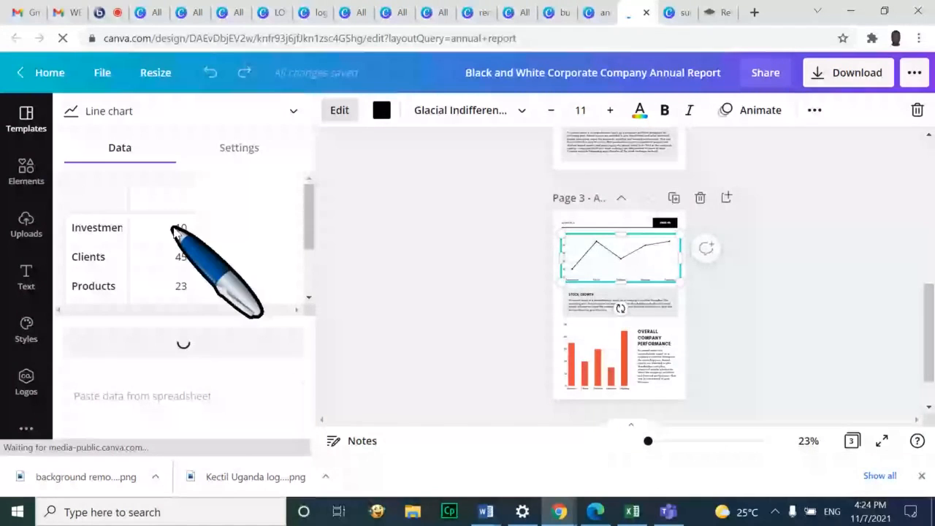
left_click(165, 229)
left_click(106, 227)
left_click(108, 259)
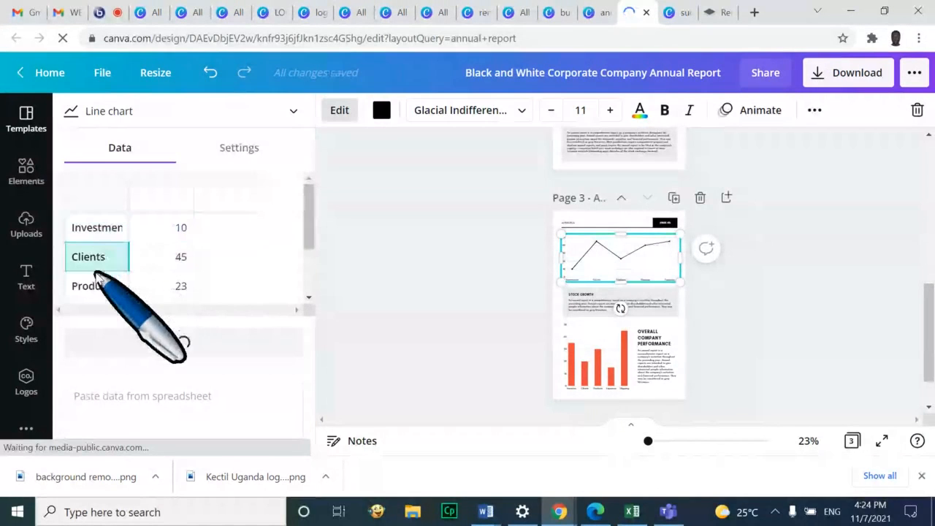
left_click(95, 282)
scroll(95, 279, "down", 1)
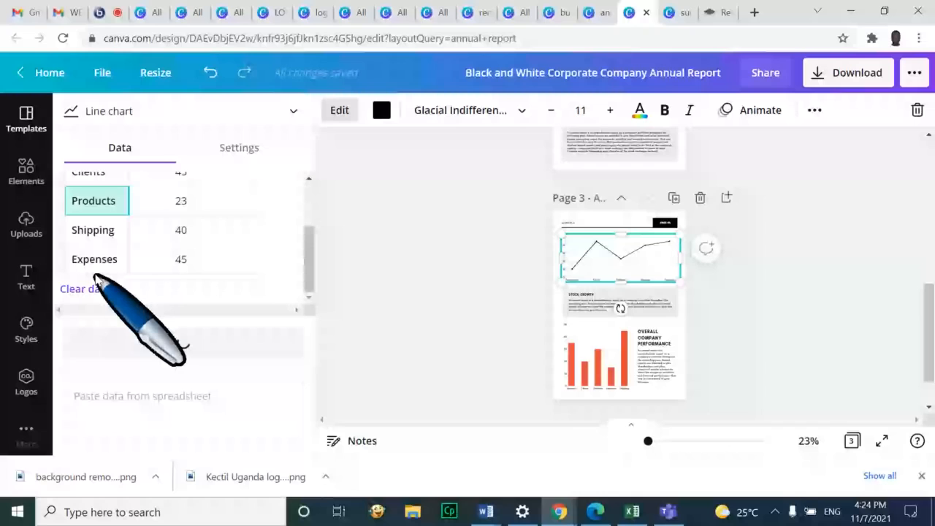
left_click(86, 254)
scroll(98, 255, "down", 1)
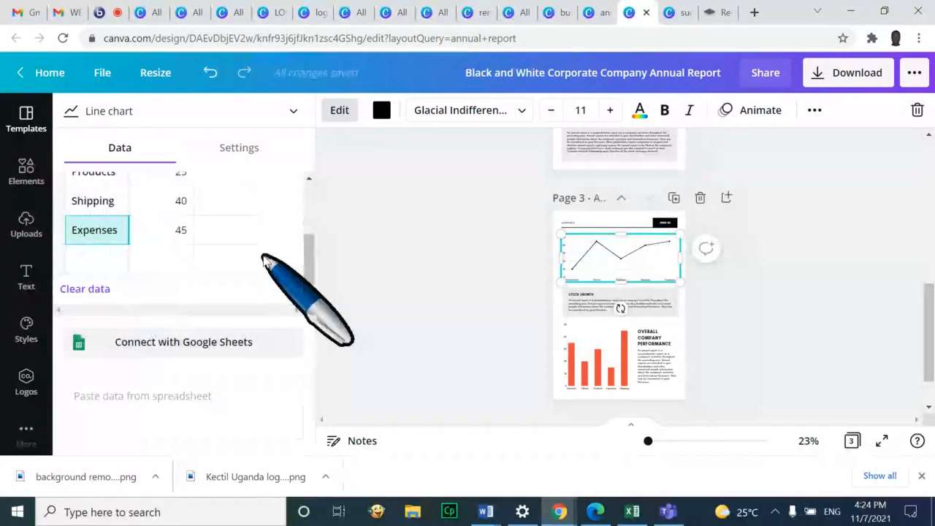
Inspect the page 3 bar chart's stacked data table, then go back to Home
left_click(606, 369)
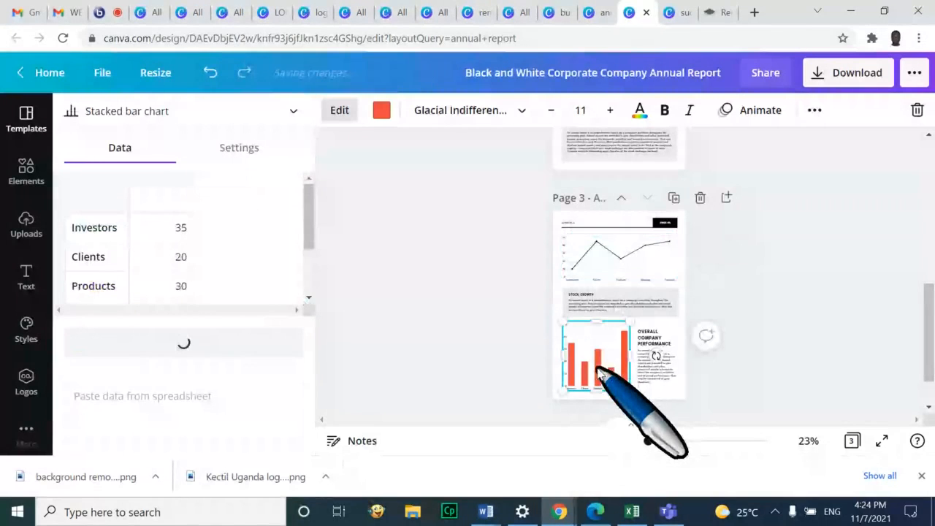
scroll(97, 264, "down", 1)
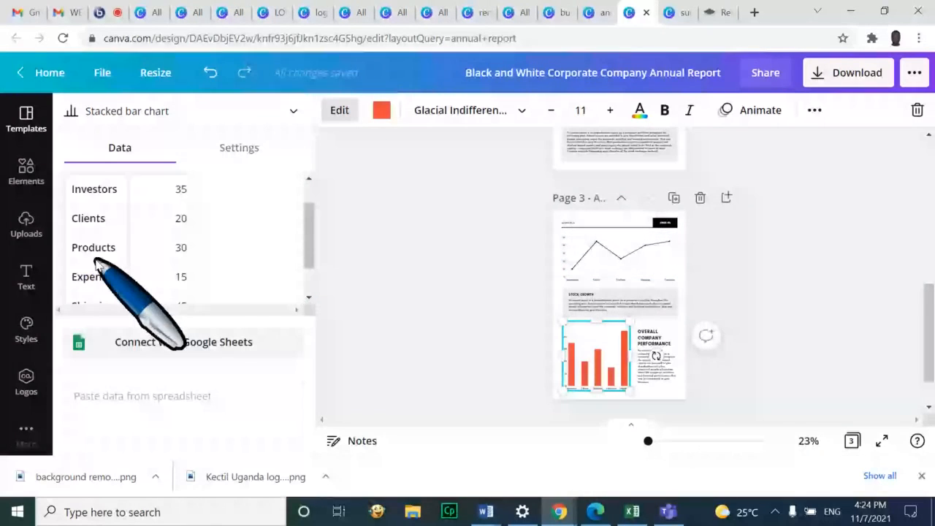
scroll(95, 263, "down", 2)
left_click(33, 71)
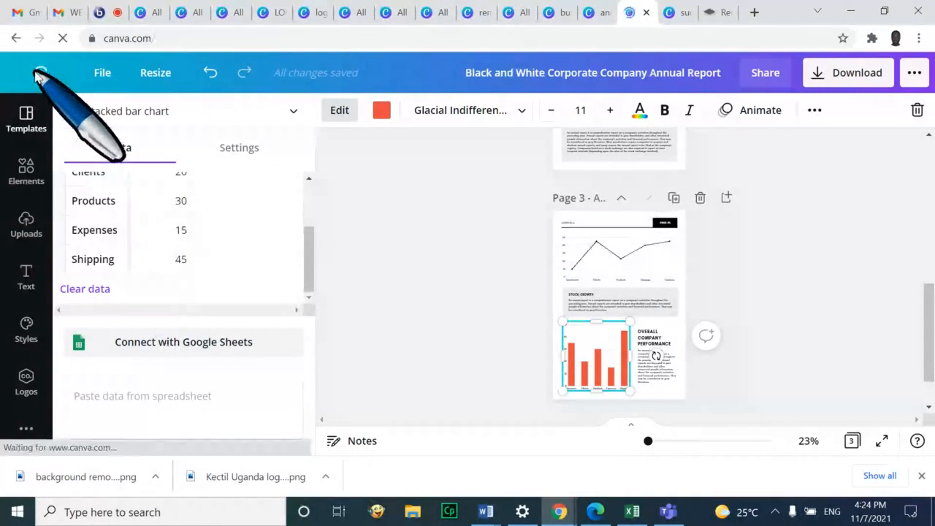
Search 'resume' and open the White and Blue Clean Lines Sales Executive Resume template
left_click(553, 75)
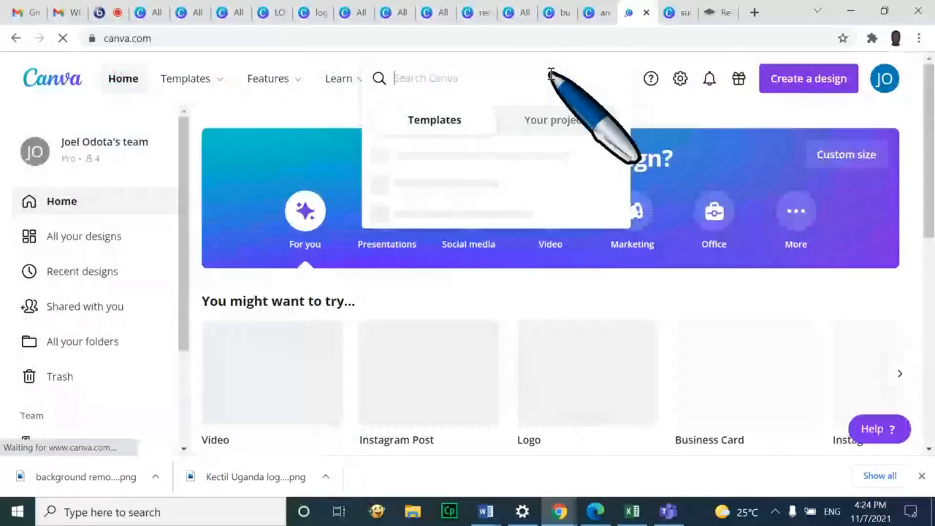
type("resume")
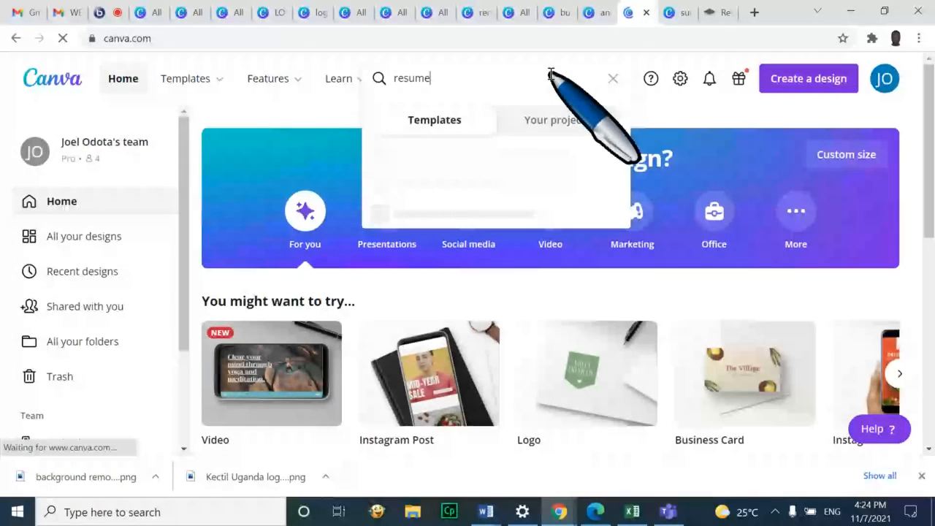
key("Return")
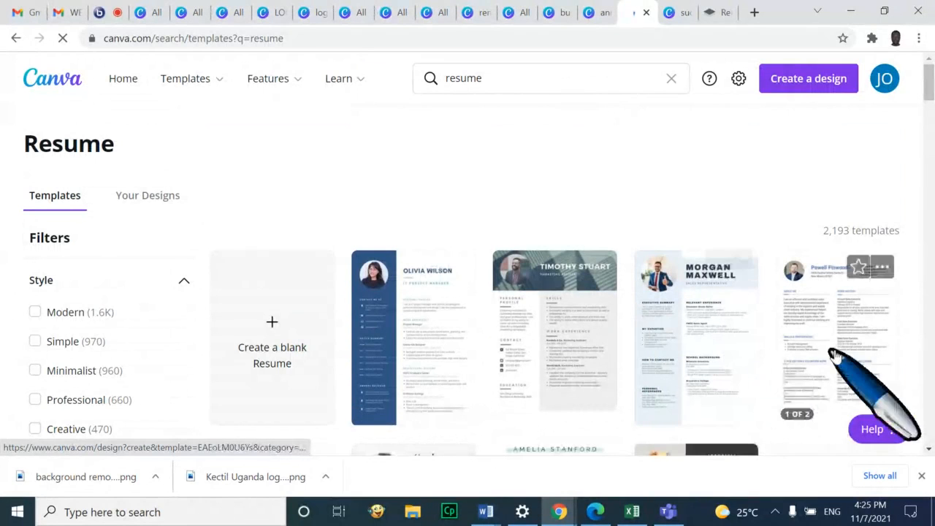
left_click(855, 335)
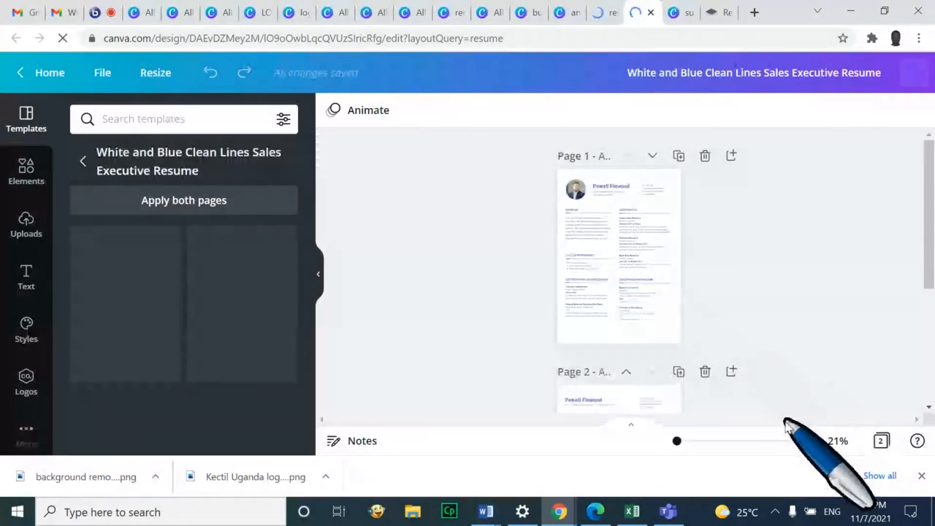
Zoom the resume to about 54% and delete the sample portrait beside the name on page 1
left_click_drag(648, 445, 655, 444)
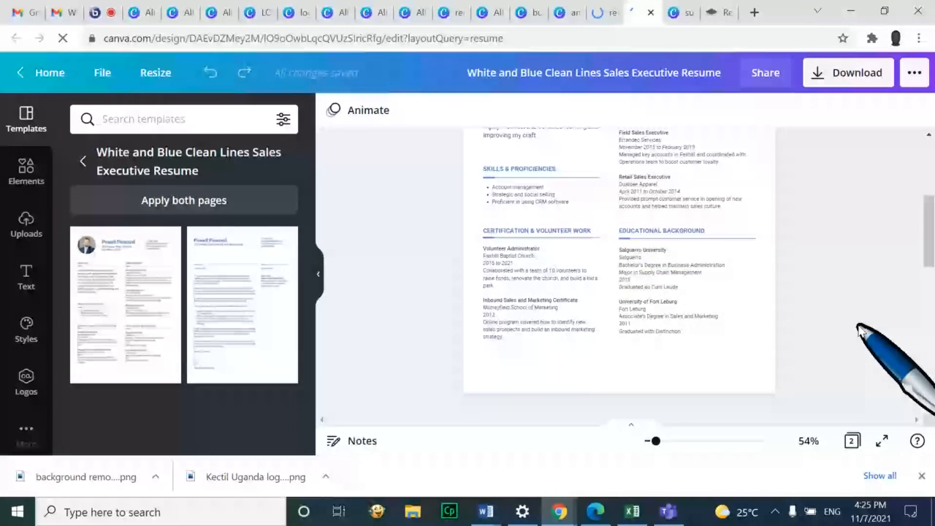
scroll(861, 331, "down", 1)
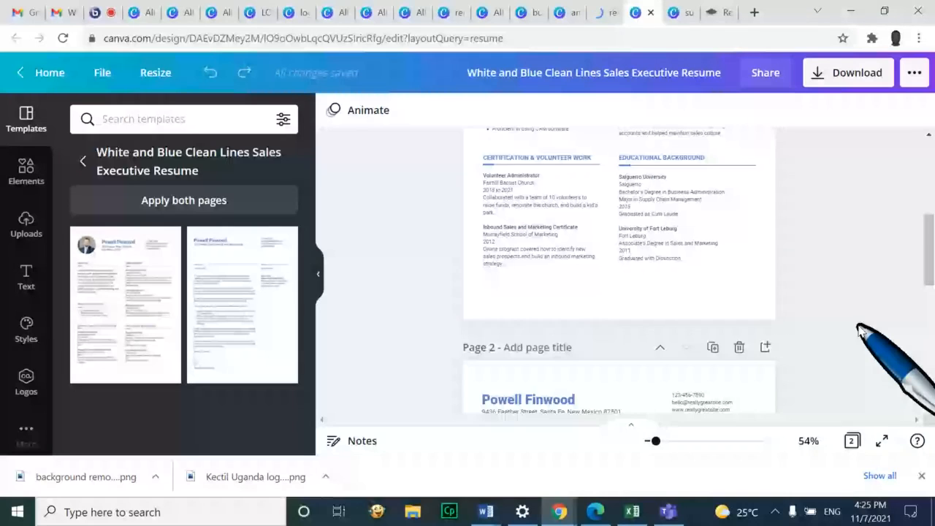
scroll(860, 330, "up", 4)
left_click(500, 231)
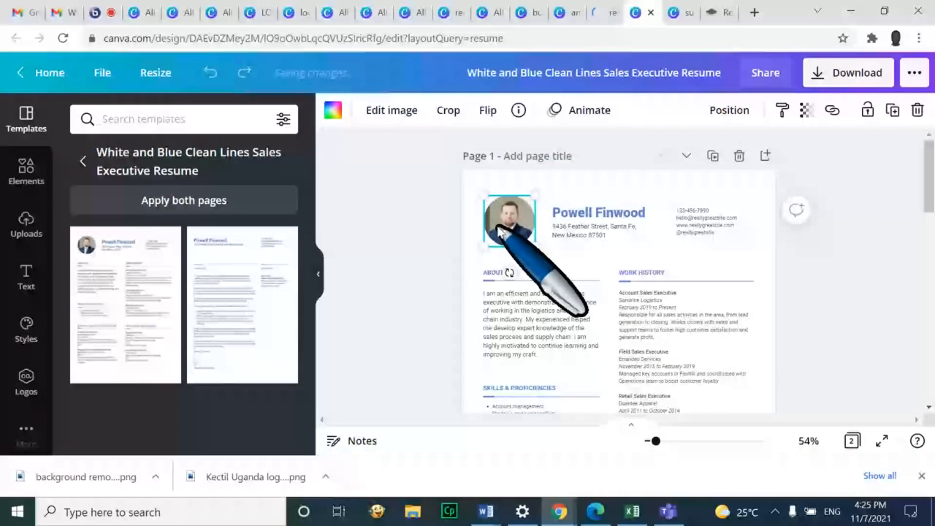
key("Delete")
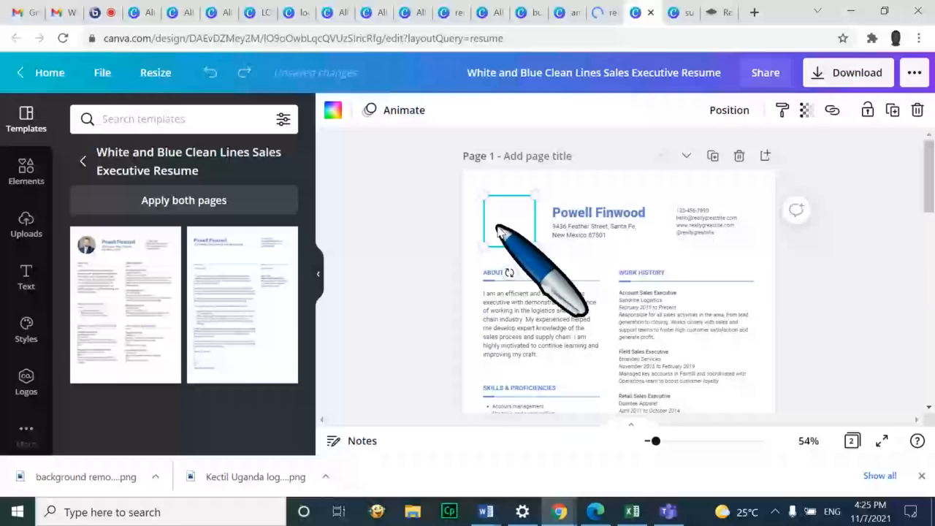
Drag the man's portrait from Uploads into the resume's empty circular photo frame
left_click(26, 224)
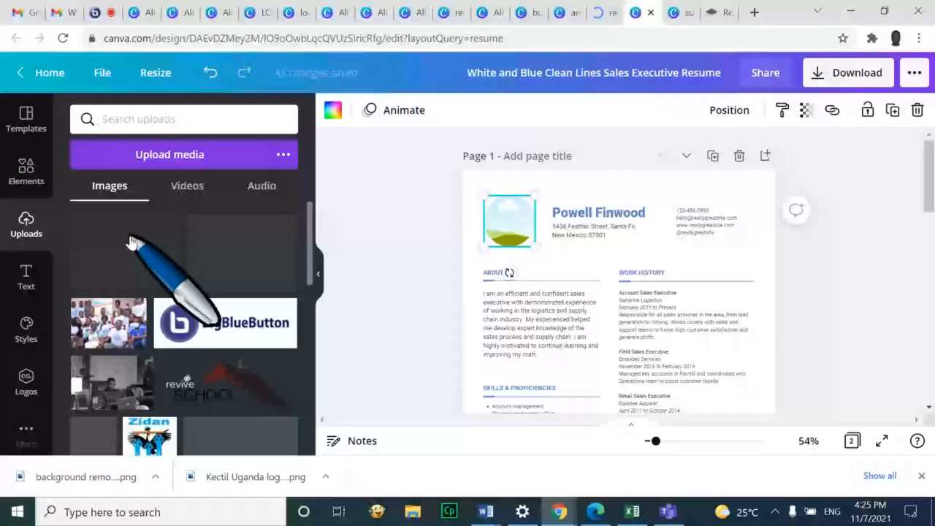
scroll(147, 314, "down", 3)
scroll(166, 353, "down", 3)
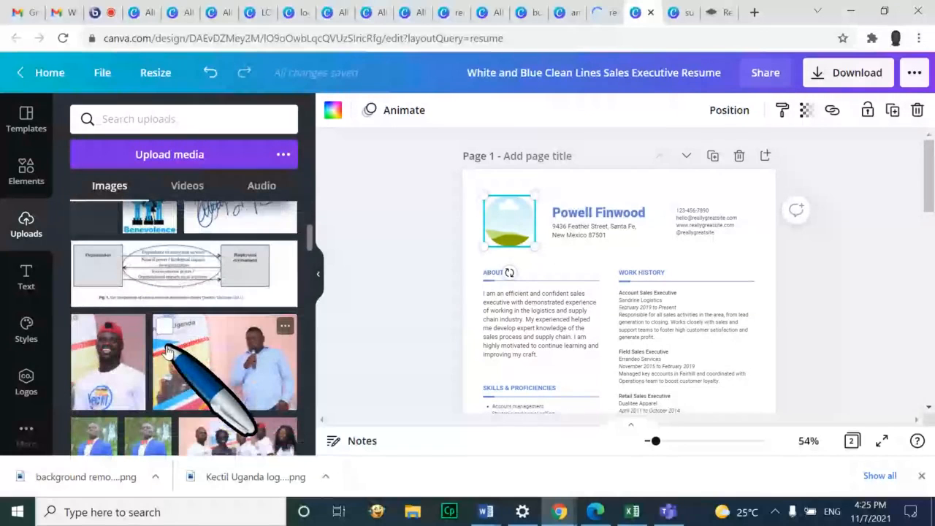
scroll(167, 353, "down", 5)
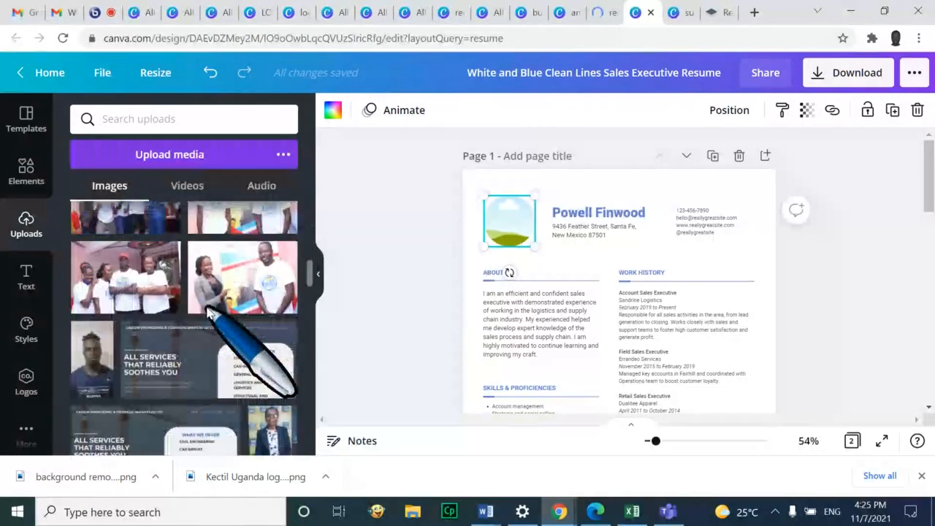
scroll(208, 313, "down", 3)
scroll(108, 236, "up", 2)
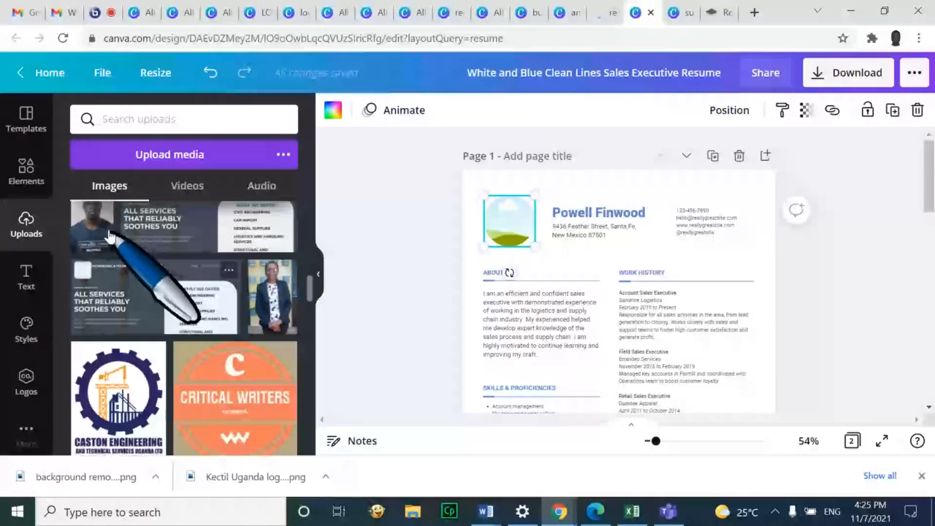
left_click_drag(108, 235, 509, 223)
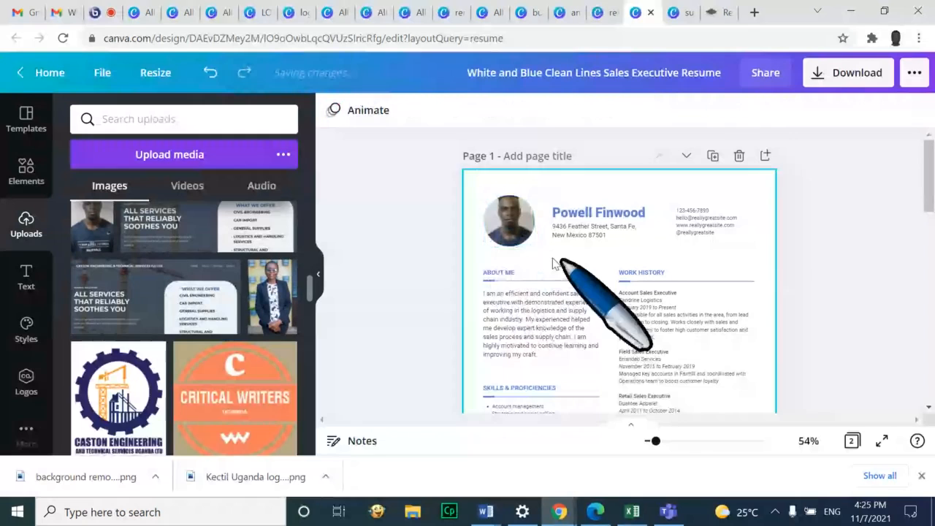
Crop the portrait to reposition it within the circular frame
left_click(504, 233)
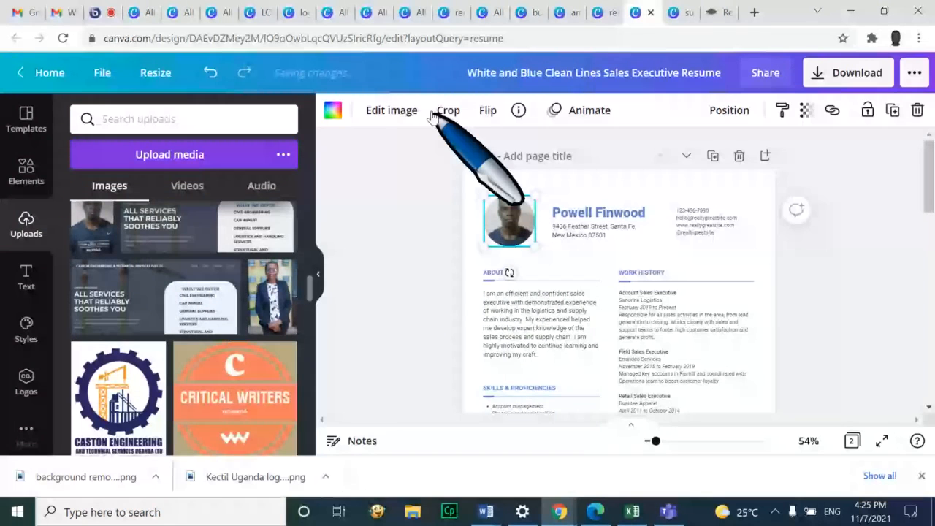
left_click(438, 113)
left_click_drag(507, 236, 508, 235)
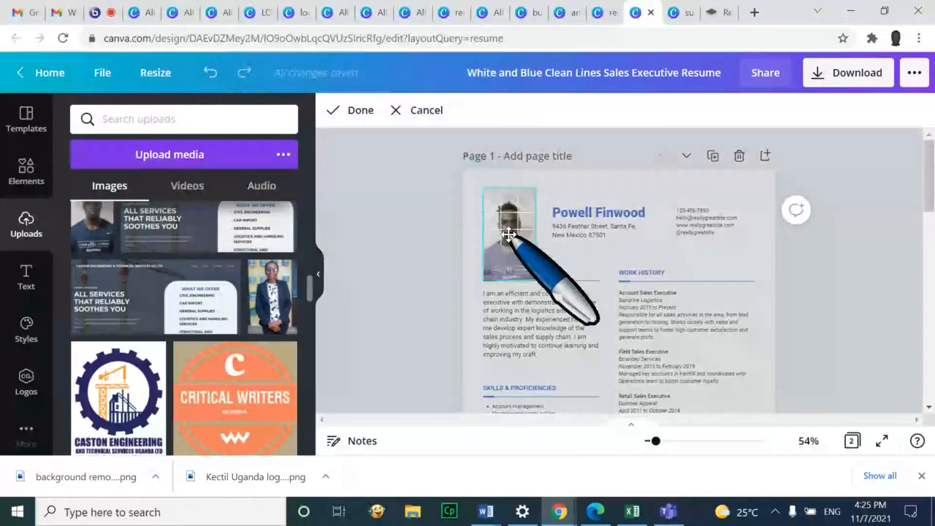
left_click(771, 261)
Replace the sample name heading with the applicant's first name
left_click(639, 214)
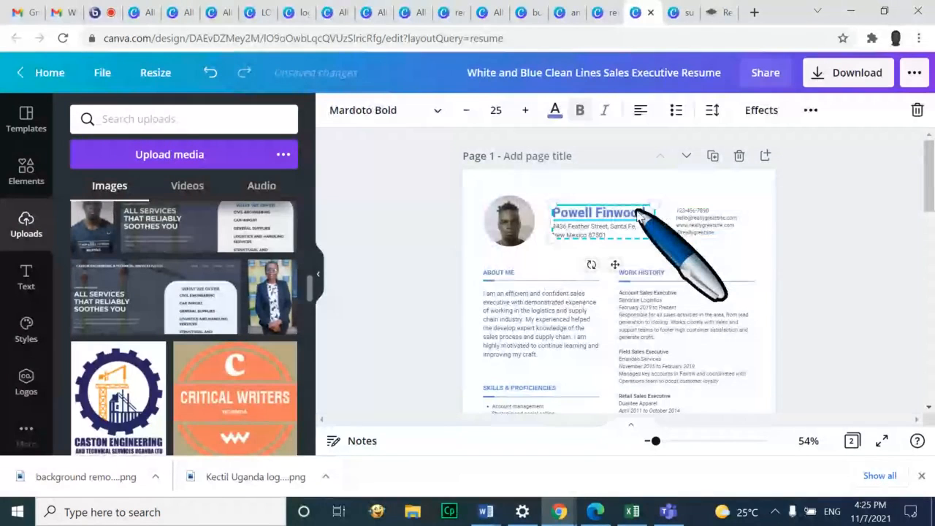
double_click(638, 213)
type("A")
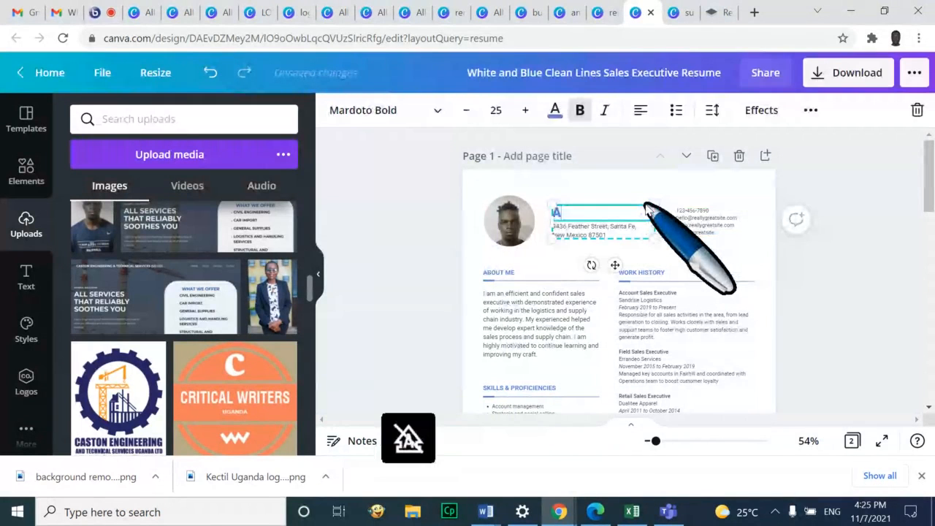
type("lphonce")
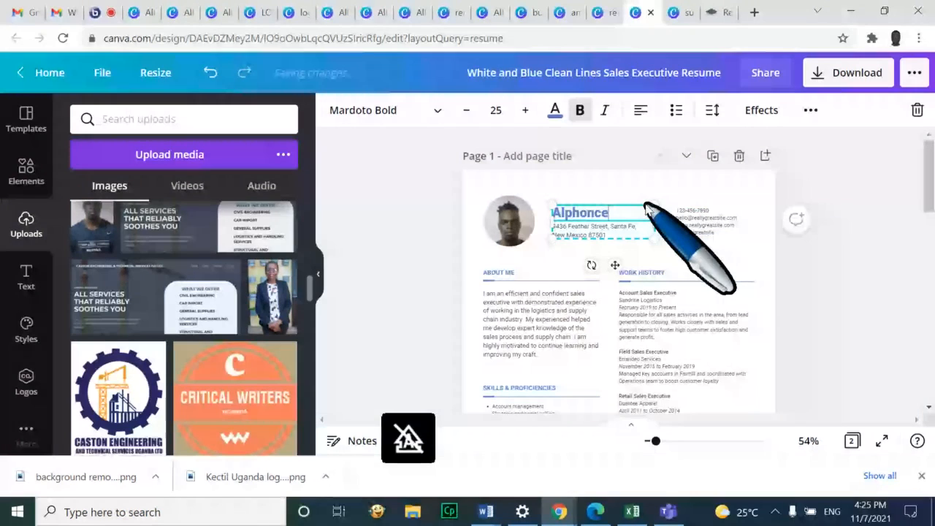
left_click(832, 248)
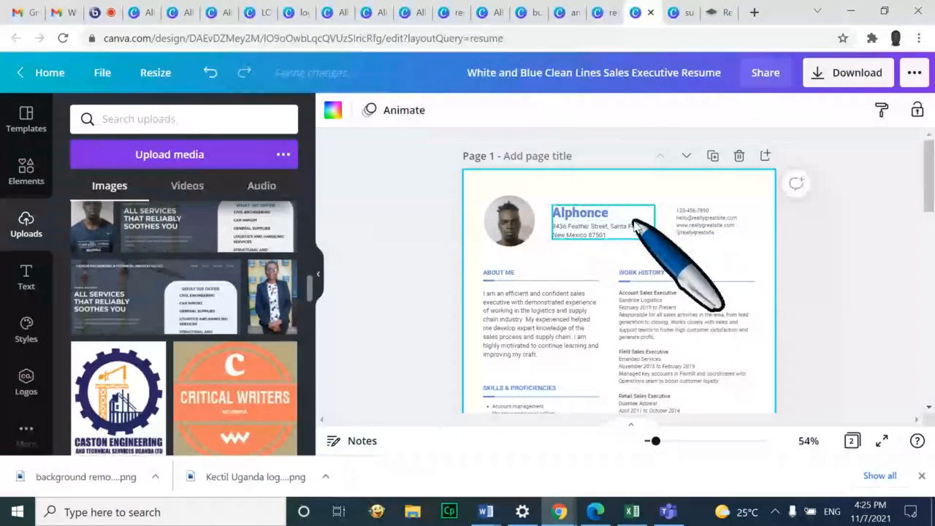
Check the address and ABOUT ME text, then scroll through page 2 and back to page 1
left_click(594, 229)
left_click(794, 256)
left_click(484, 272)
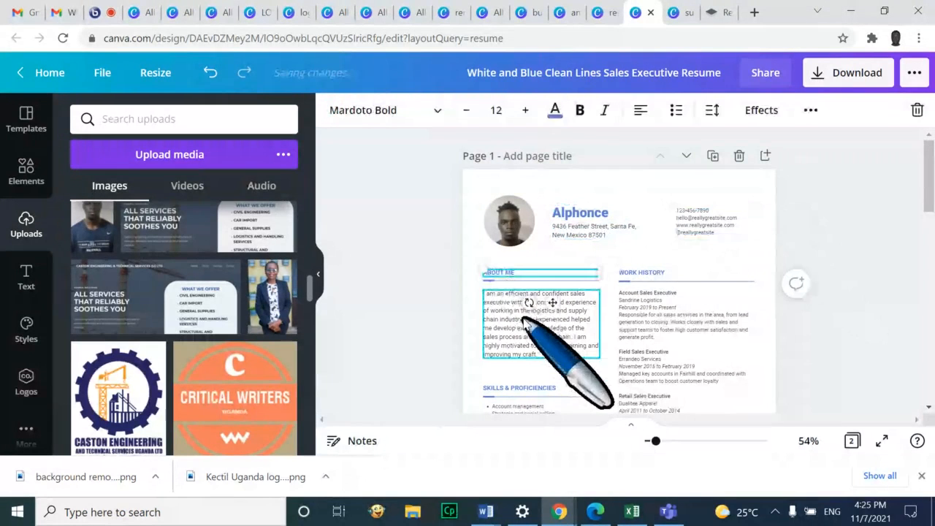
left_click(610, 331)
scroll(692, 340, "down", 5)
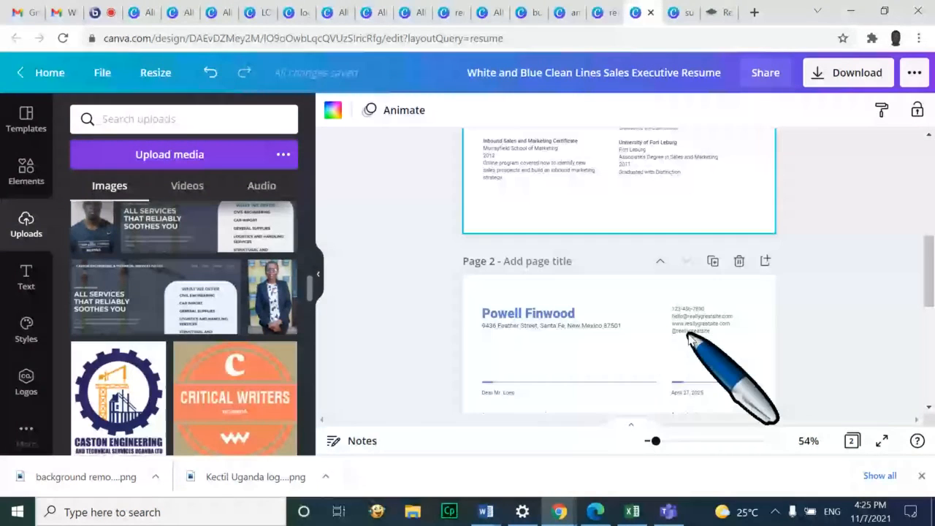
scroll(691, 338, "down", 1)
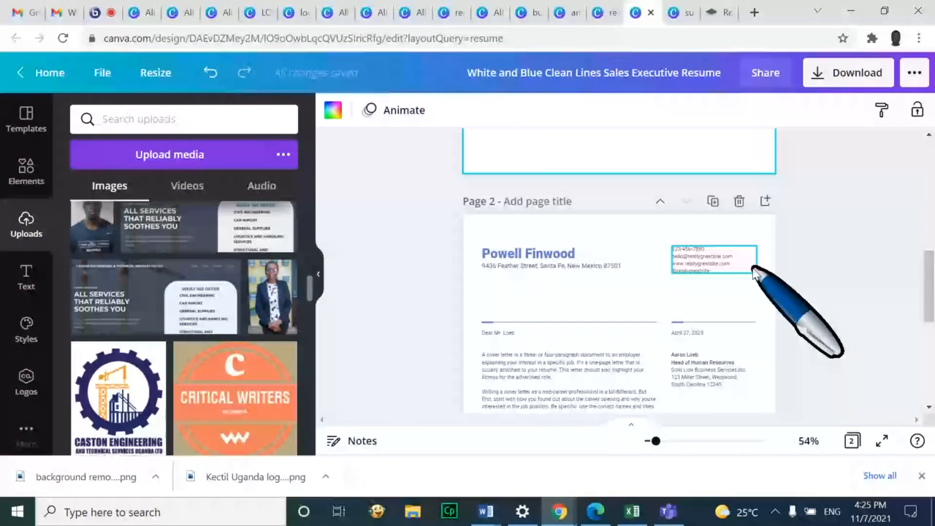
scroll(882, 302, "up", 6)
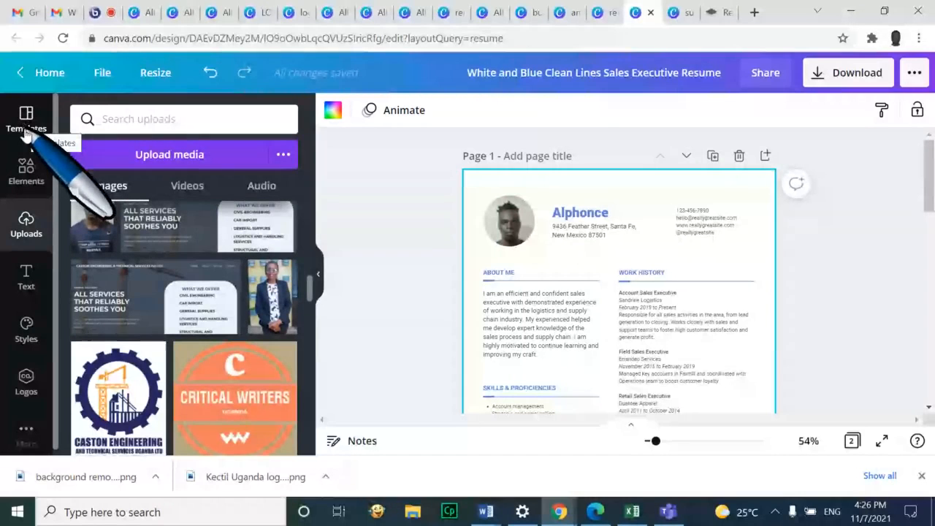
Look through the success design, resume and template-search tabs, then switch to the BigBlueButton training session
left_click(677, 22)
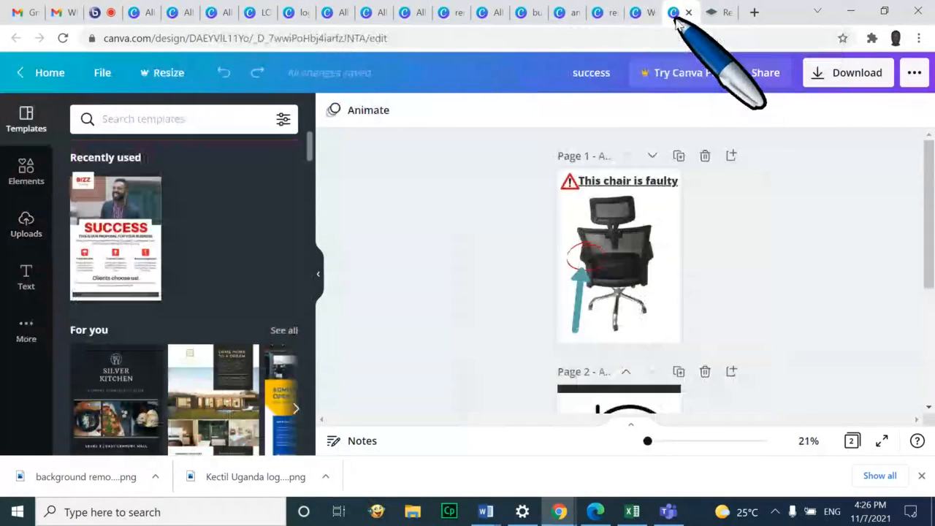
left_click(644, 16)
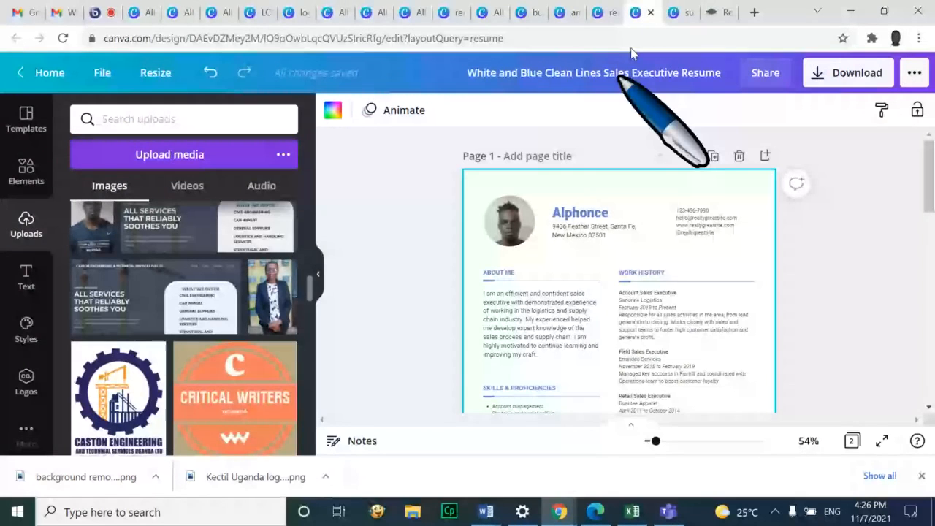
left_click(598, 16)
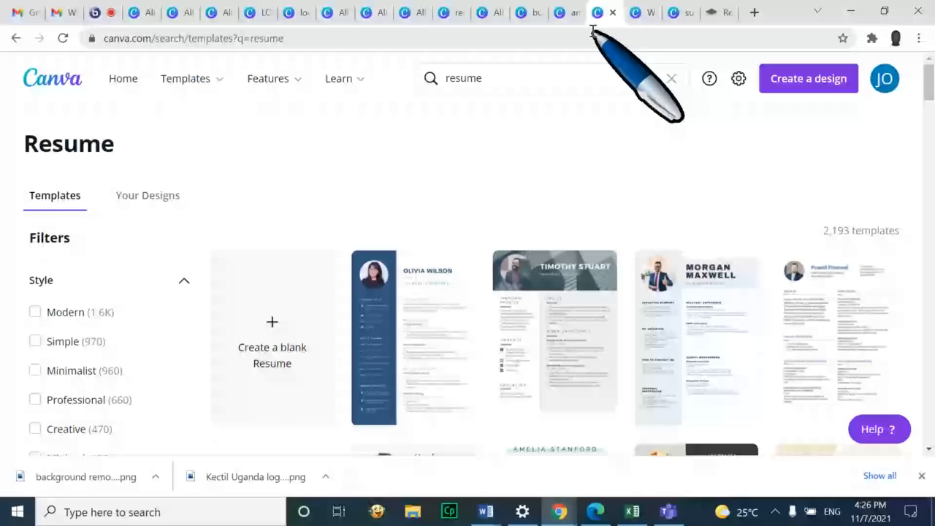
left_click(569, 18)
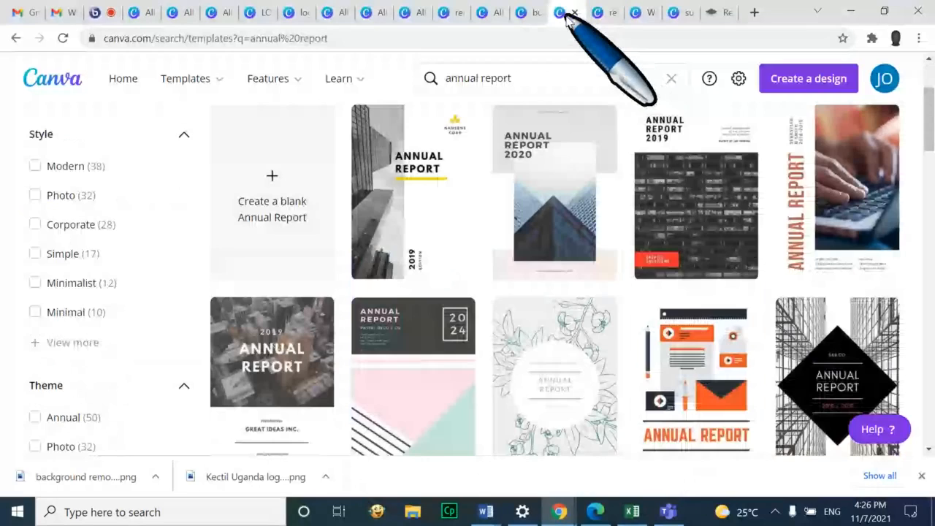
left_click(94, 14)
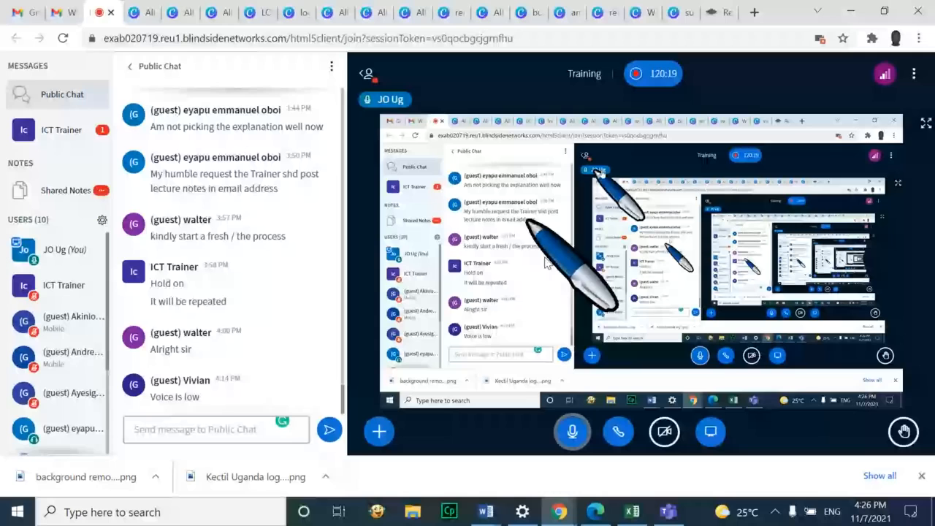
Switch to the Canva tab listing All your designs
left_click(140, 13)
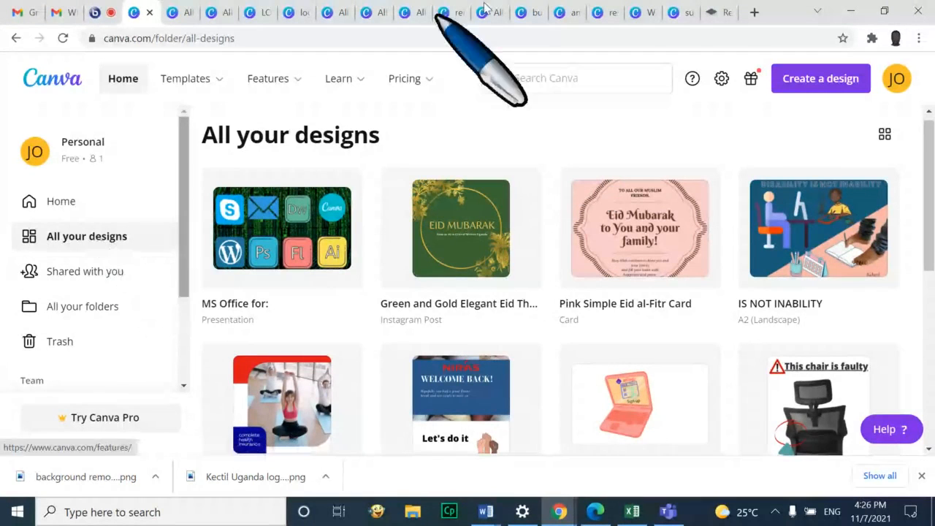
From the resume tab, go Home to All your designs and scroll down the grid
left_click(637, 13)
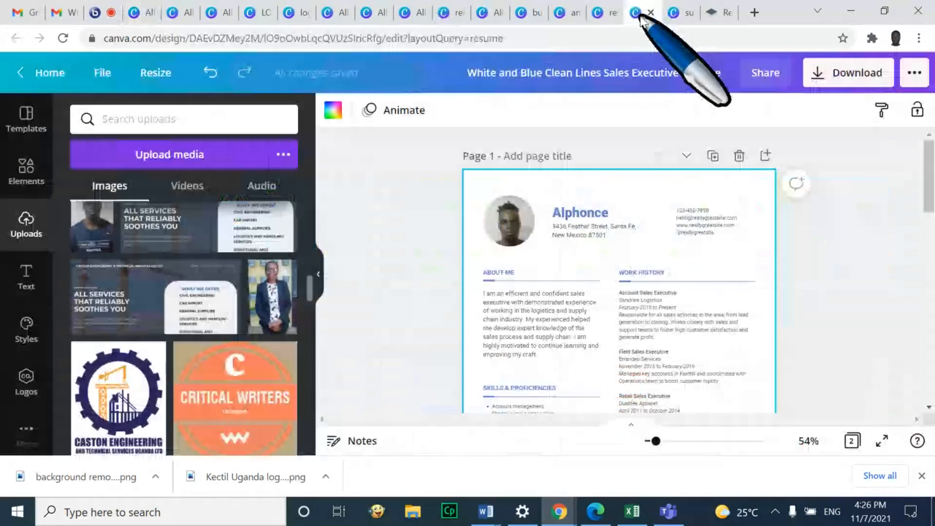
left_click(44, 72)
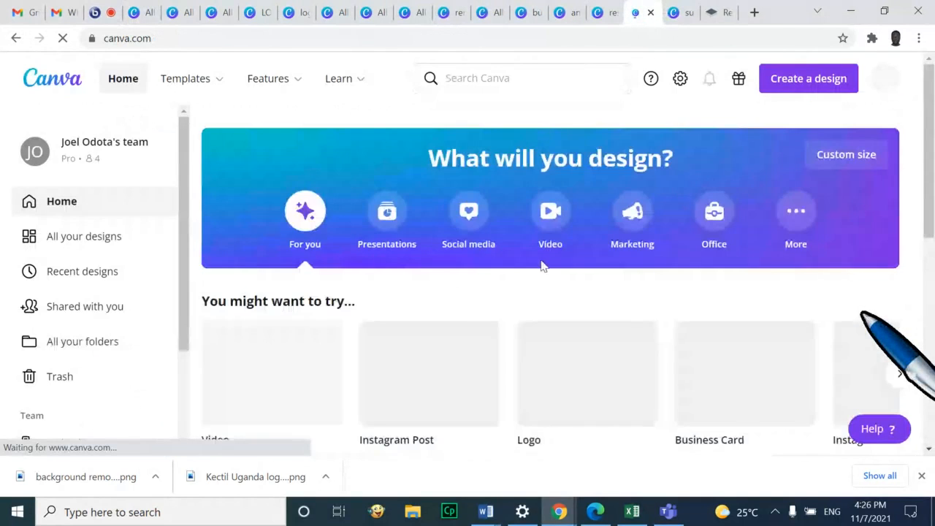
left_click(106, 236)
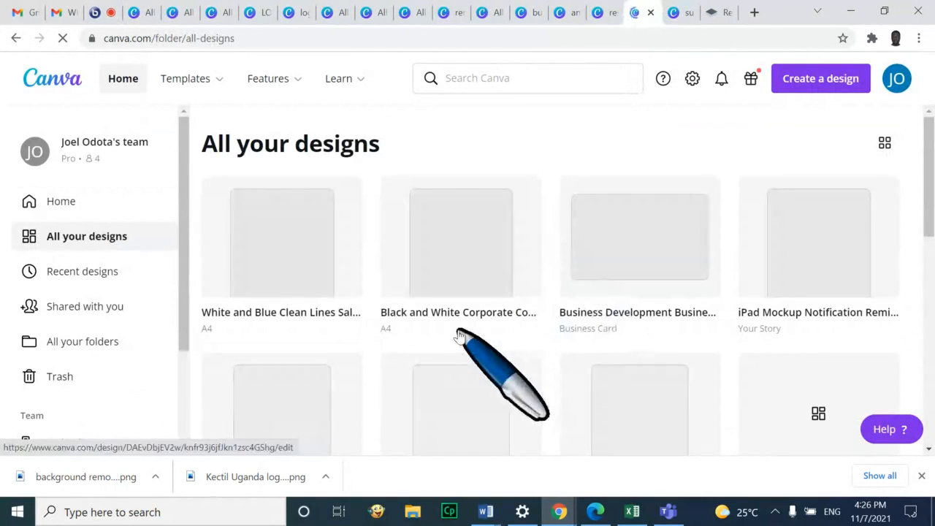
scroll(693, 339, "down", 2)
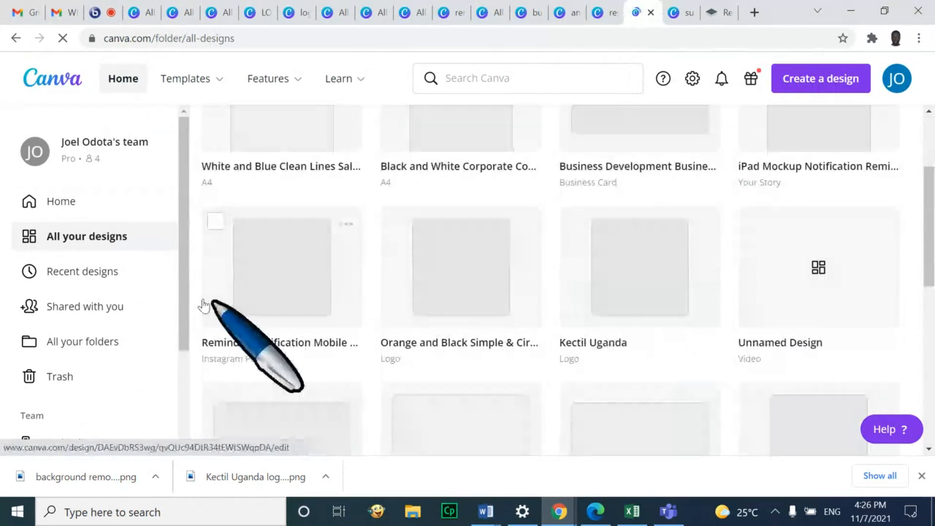
scroll(743, 274, "down", 3)
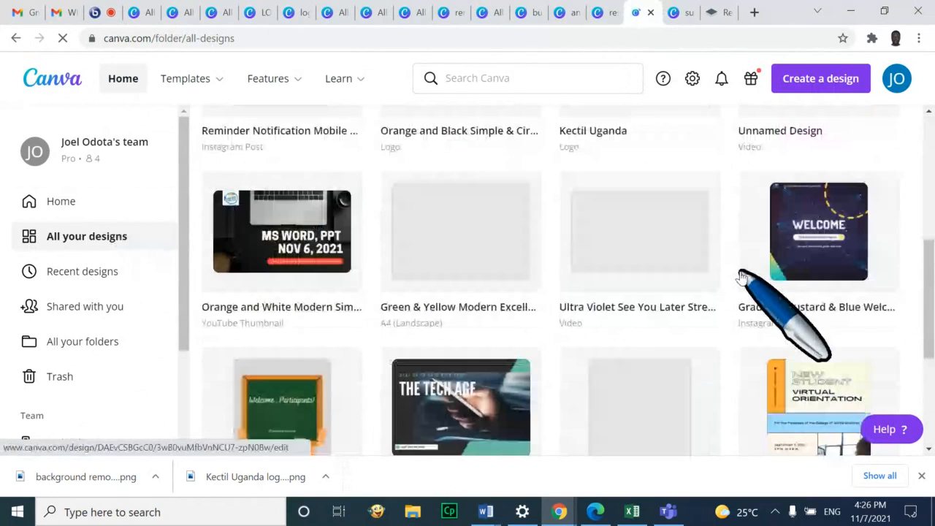
scroll(743, 274, "down", 1)
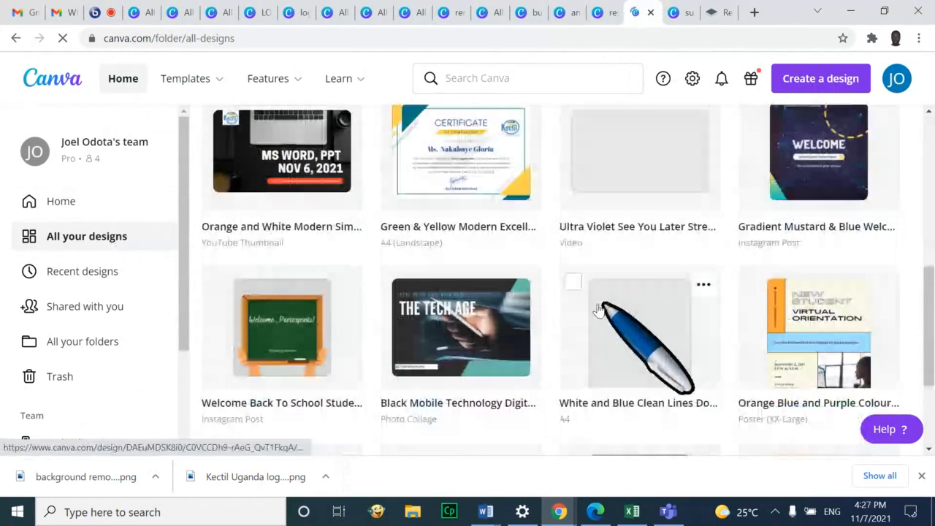
scroll(599, 310, "down", 1)
Close the accidentally opened blue-and-white cover letter and scroll on toward the E-LEARNING CV
left_click(630, 266)
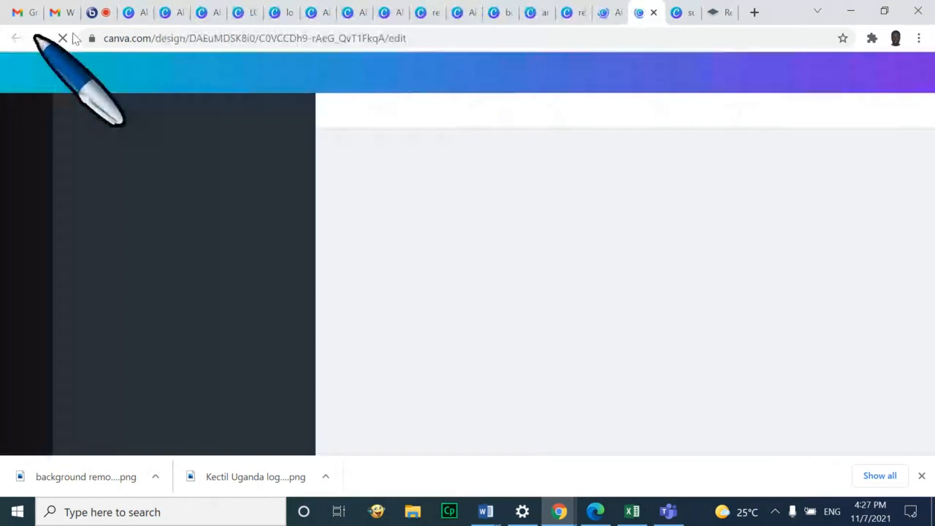
left_click(654, 13)
scroll(731, 299, "down", 1)
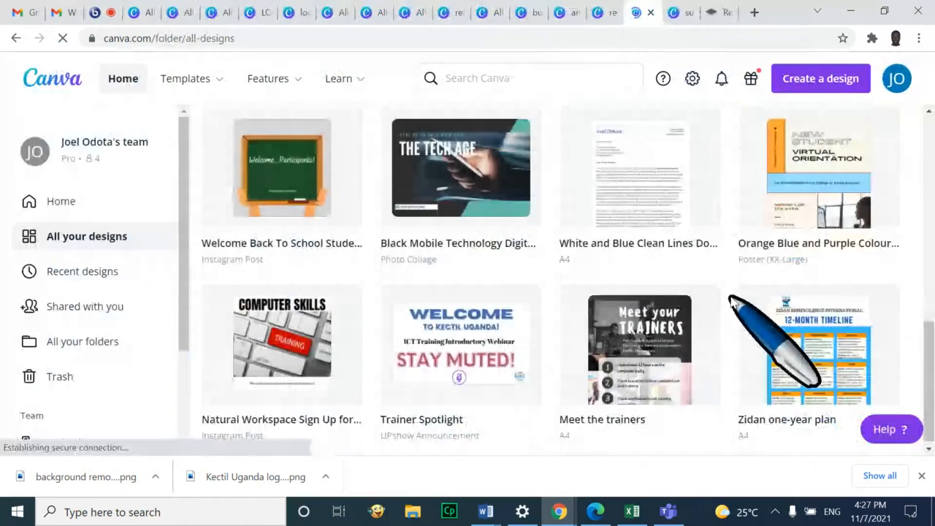
scroll(731, 300, "down", 1)
scroll(727, 321, "down", 2)
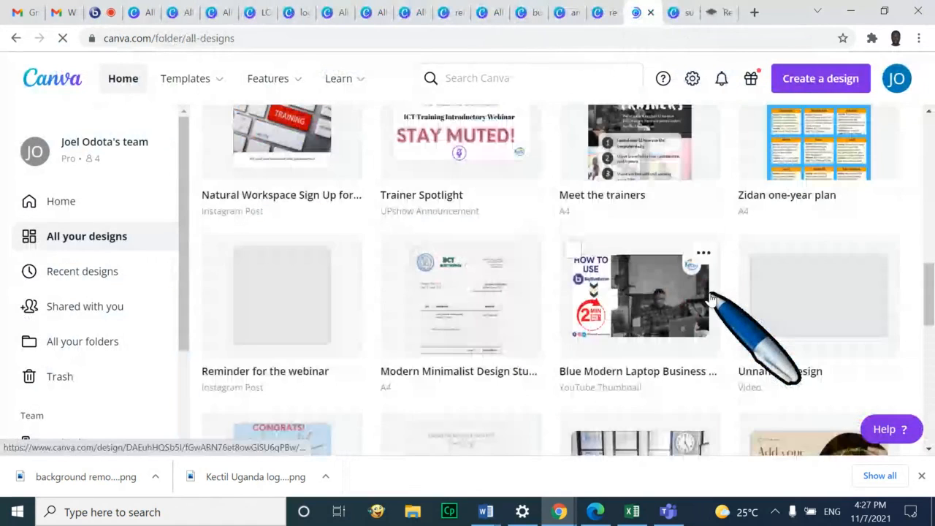
scroll(709, 277, "down", 1)
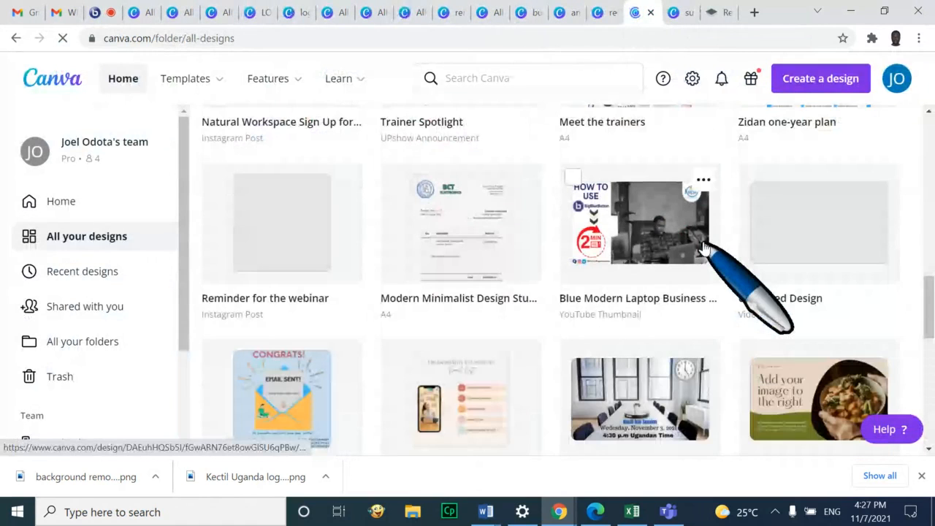
scroll(702, 248, "down", 3)
scroll(742, 230, "down", 3)
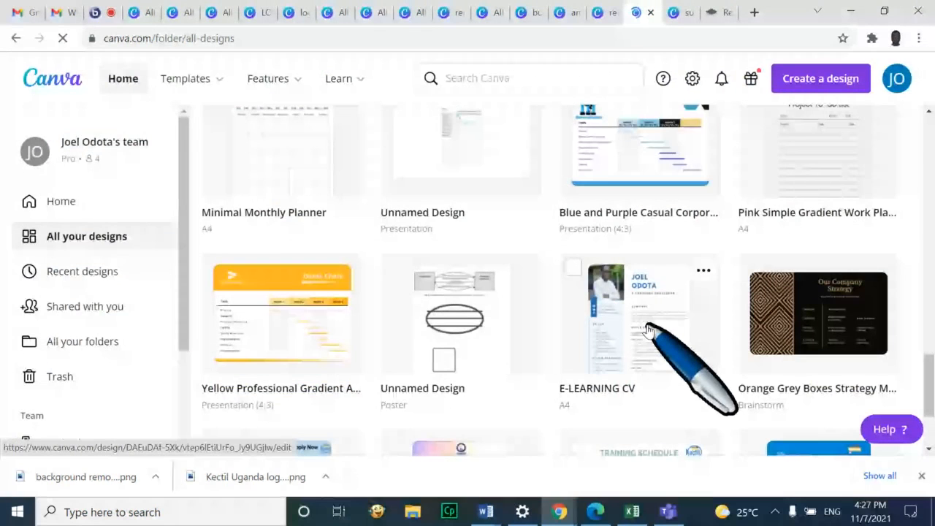
Open the E-LEARNING CV design and zoom the page to 54%
left_click(646, 329)
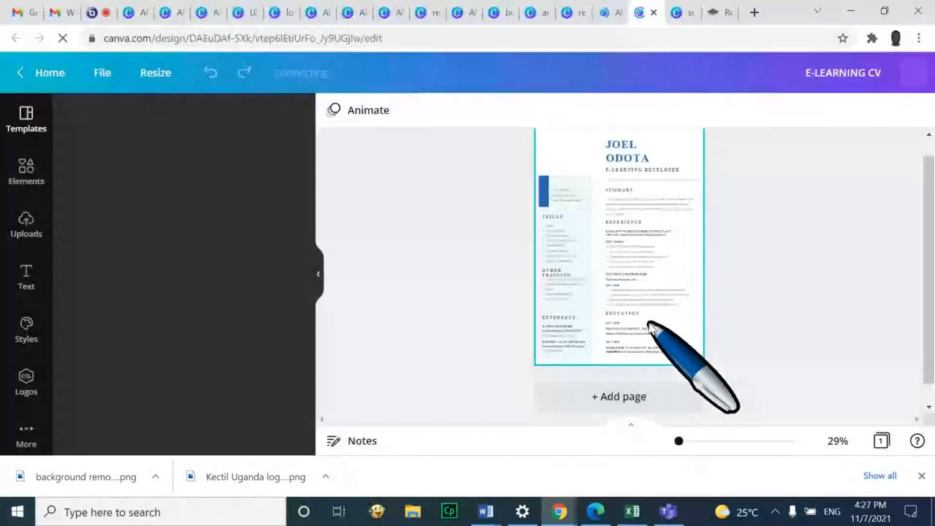
left_click_drag(651, 442, 656, 442)
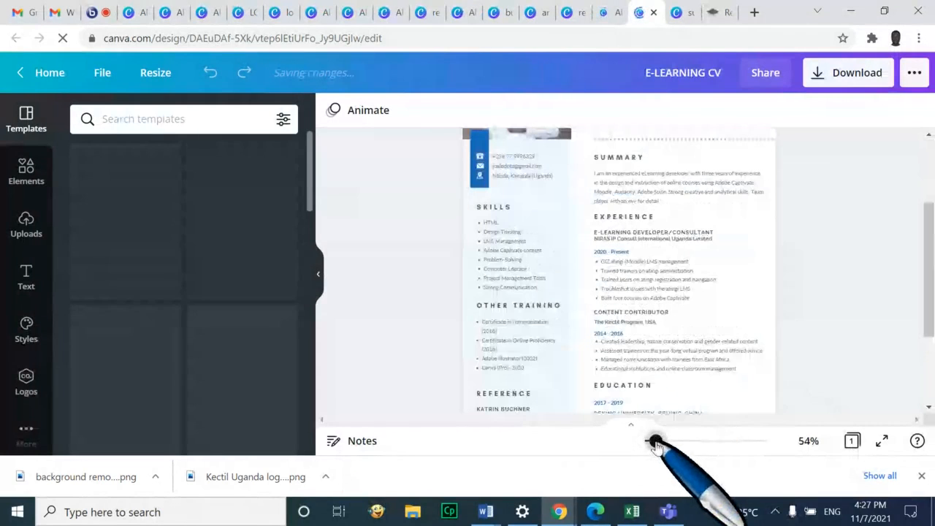
scroll(913, 292, "down", 2)
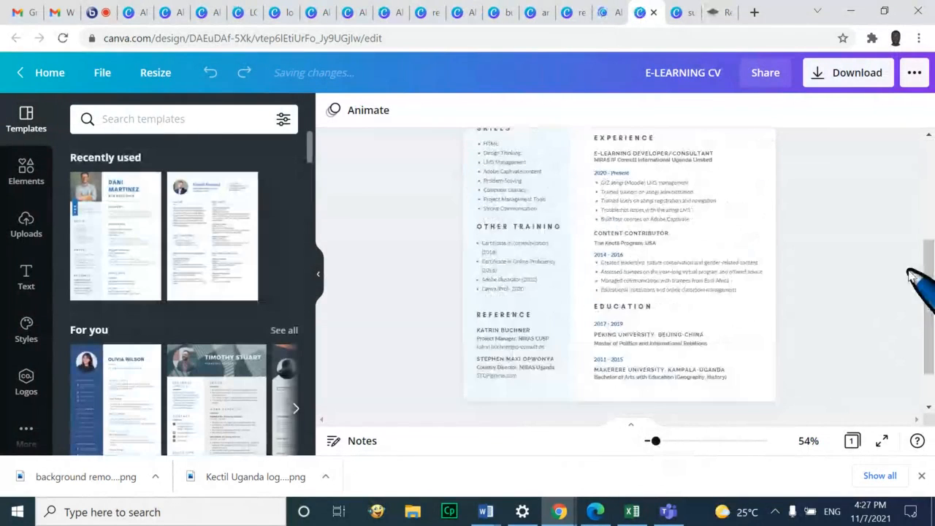
scroll(914, 278, "up", 5)
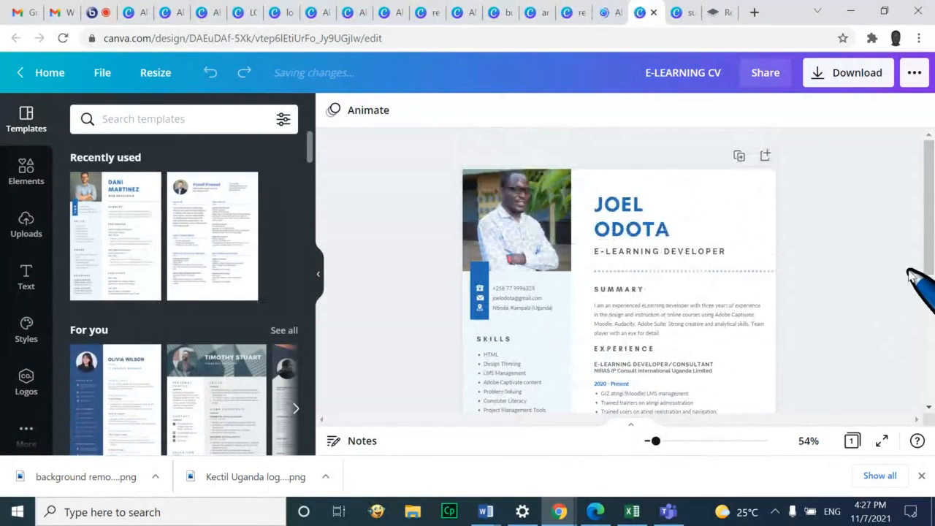
Present the E-LEARNING CV full screen, then exit with Esc back to the editor
left_click(883, 444)
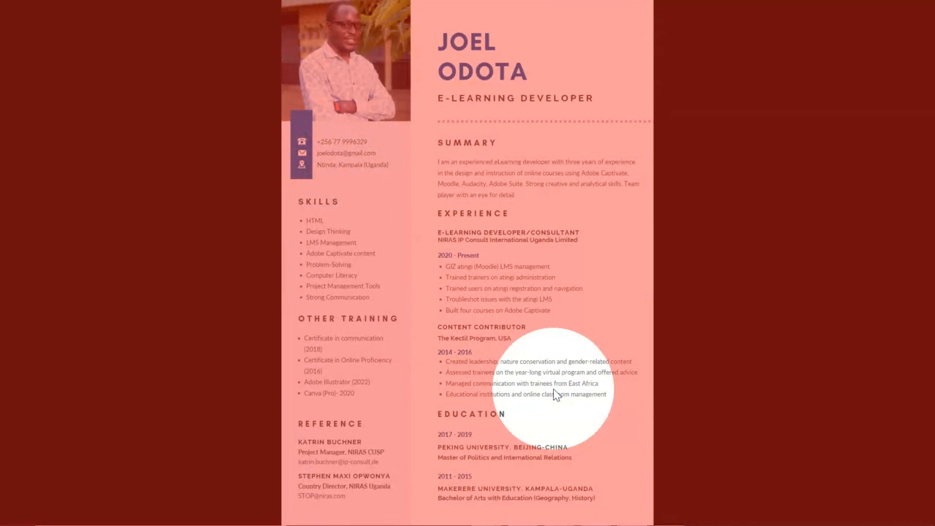
key("super")
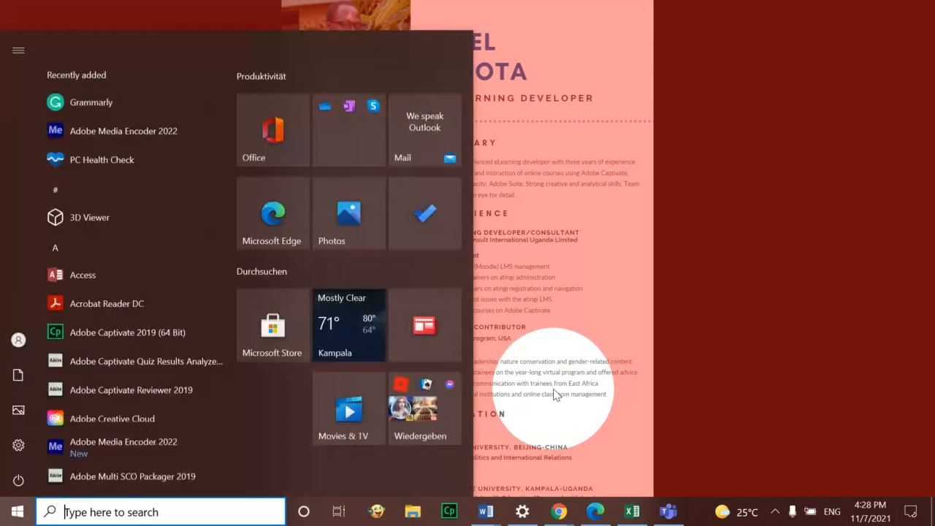
left_click(574, 327)
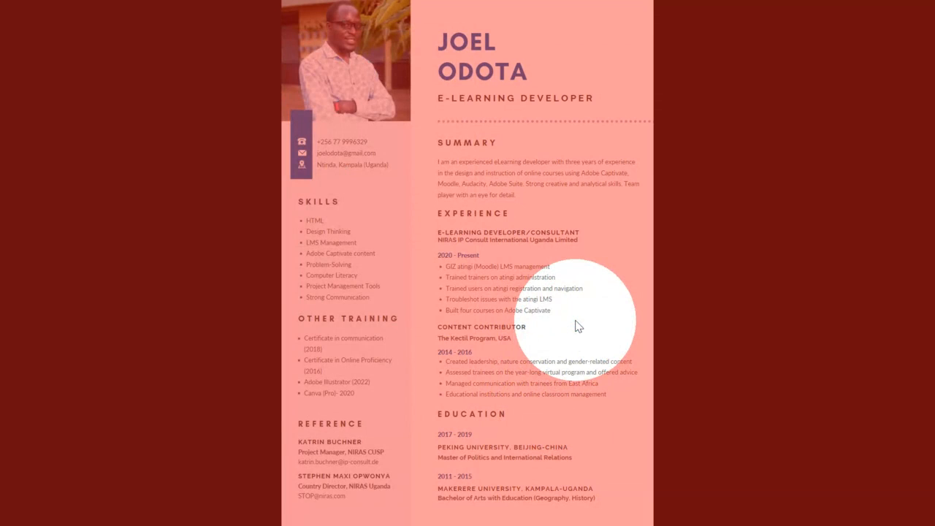
left_click(576, 322)
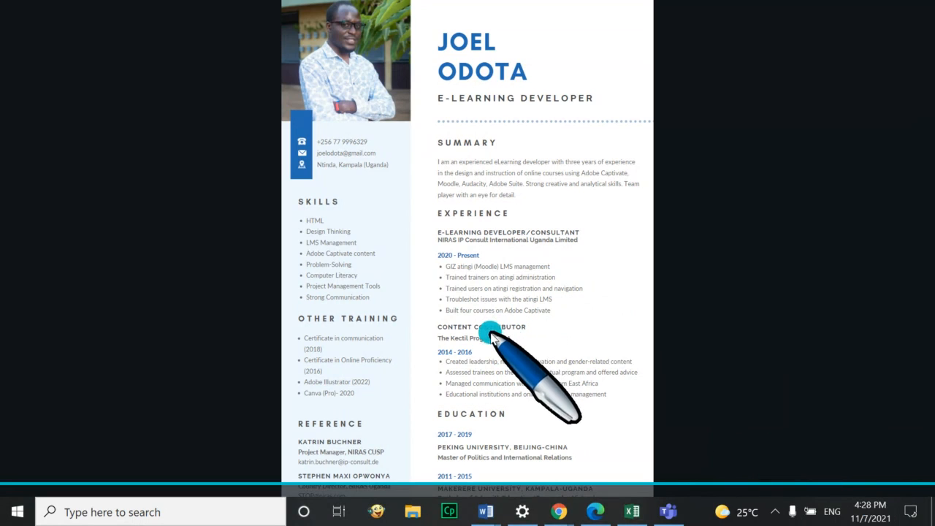
left_click(910, 511)
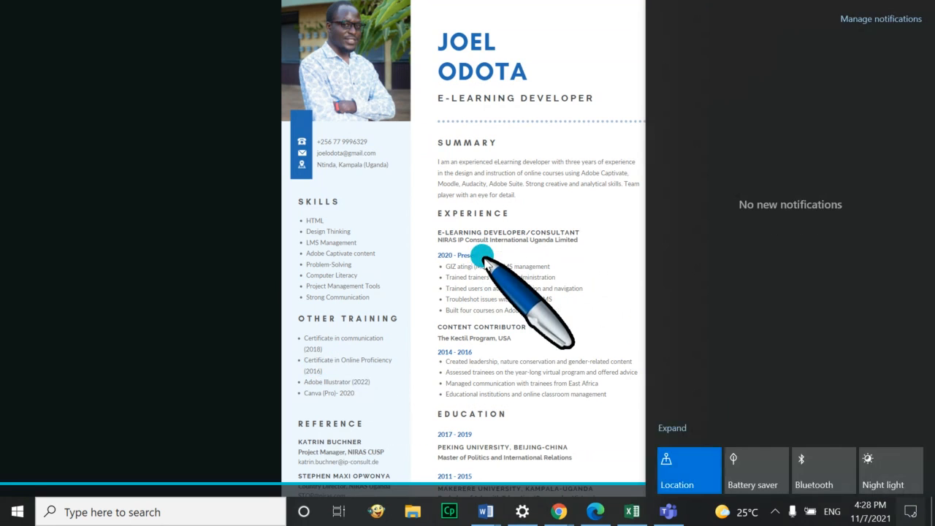
left_click(502, 285)
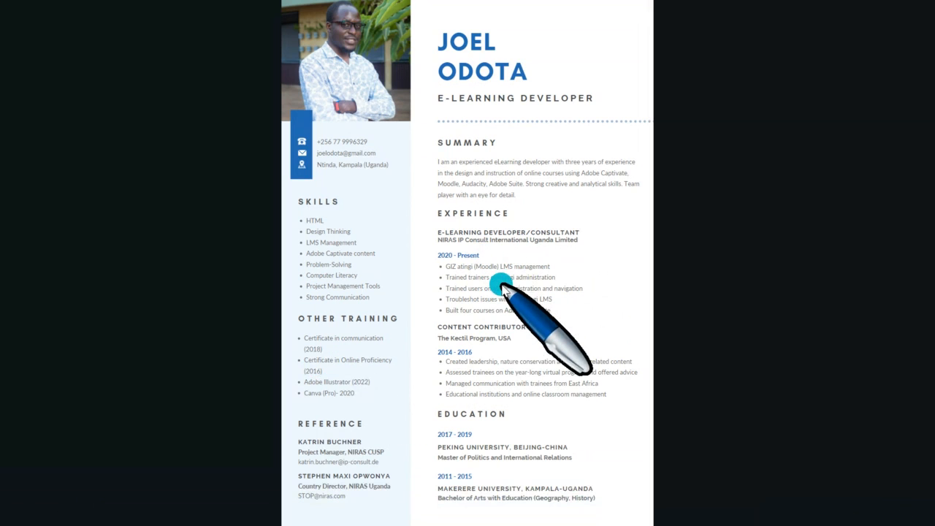
key("Escape")
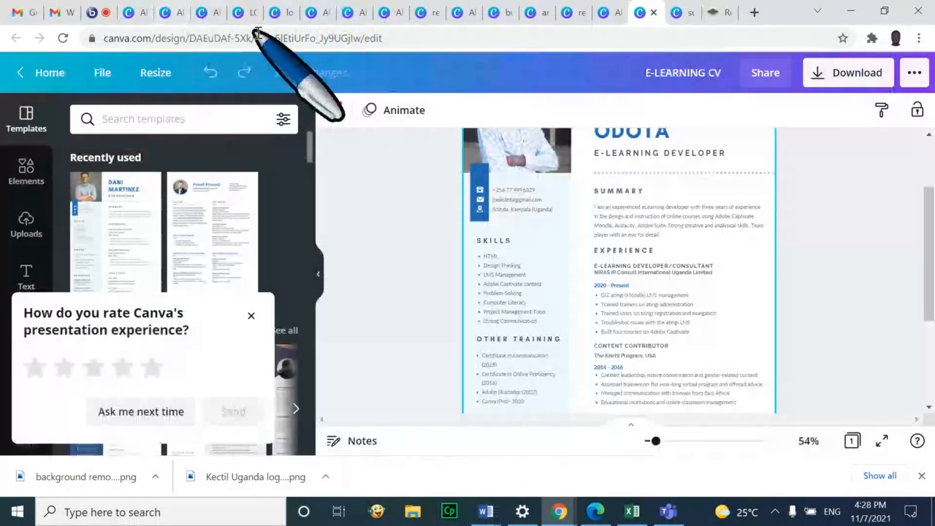
scroll(864, 289, "up", 1)
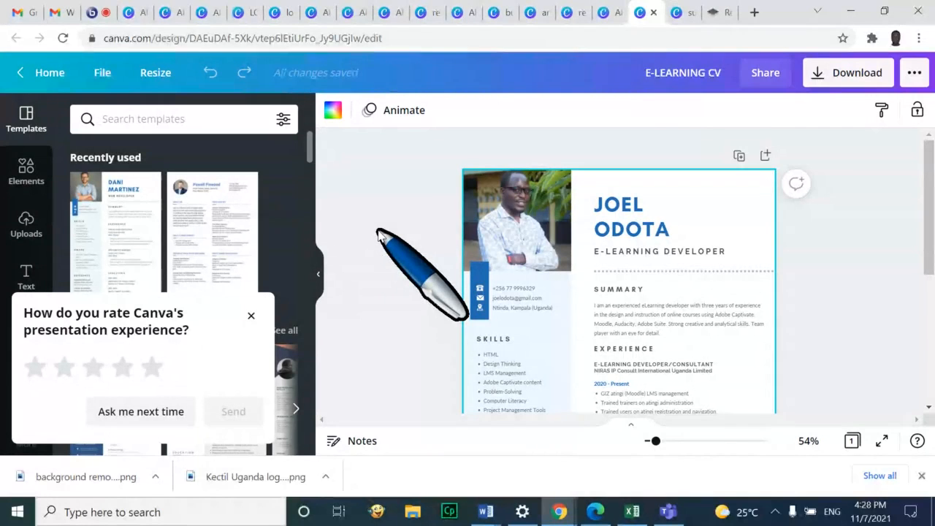
scroll(379, 234, "down", 2)
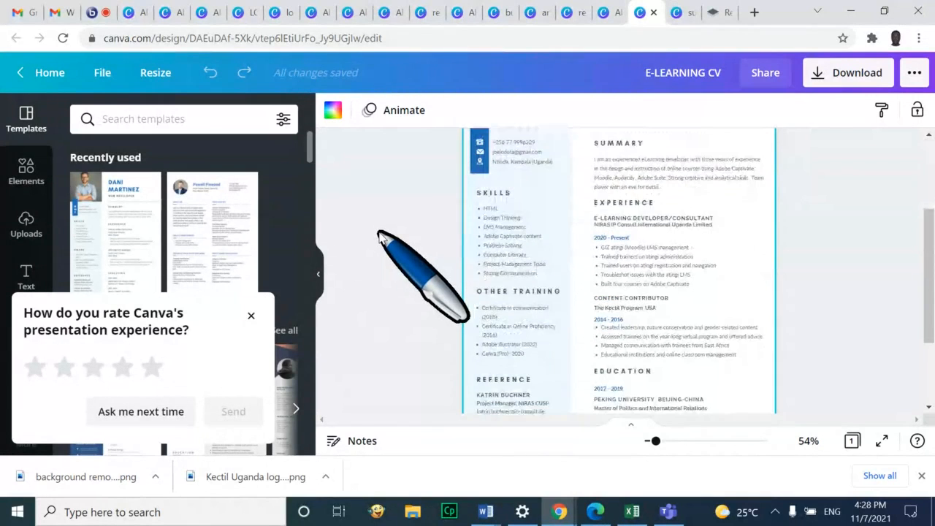
scroll(384, 240, "up", 2)
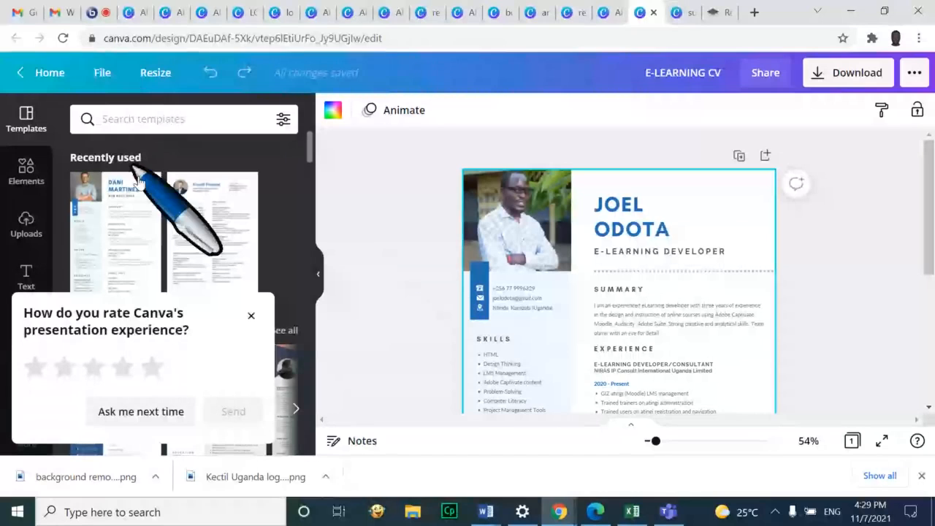
scroll(901, 311, "down", 10)
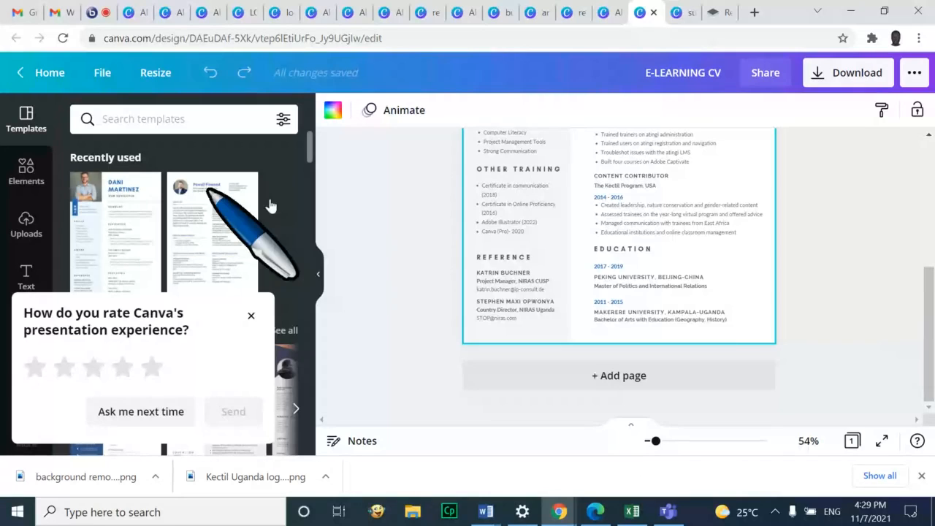
scroll(875, 270, "up", 1)
scroll(875, 270, "up", 2)
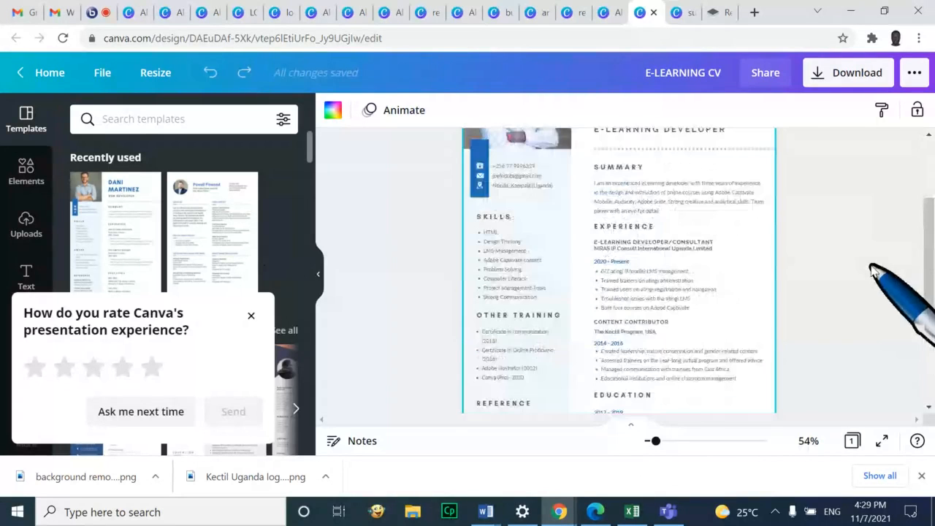
scroll(870, 268, "up", 1)
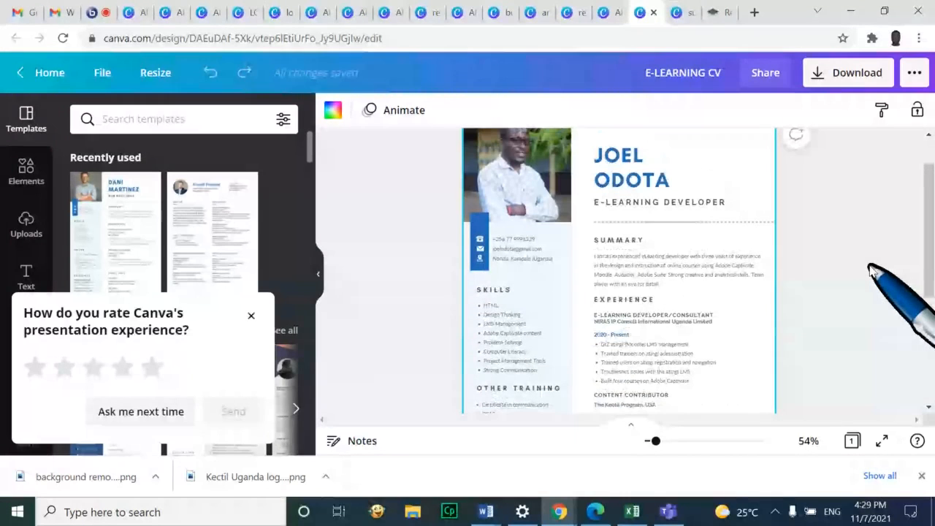
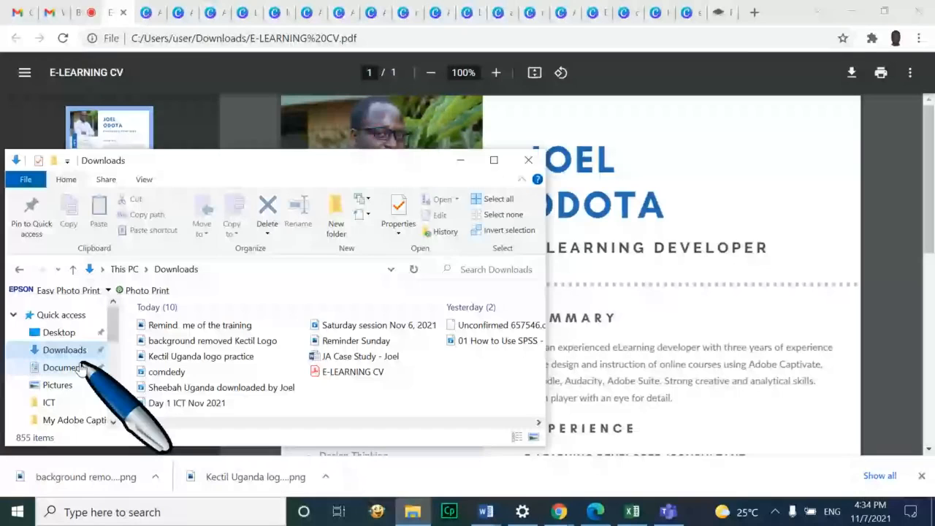
Open E-LEARNING CV from the Downloads folder in Adobe Acrobat Reader DC
left_click(65, 350)
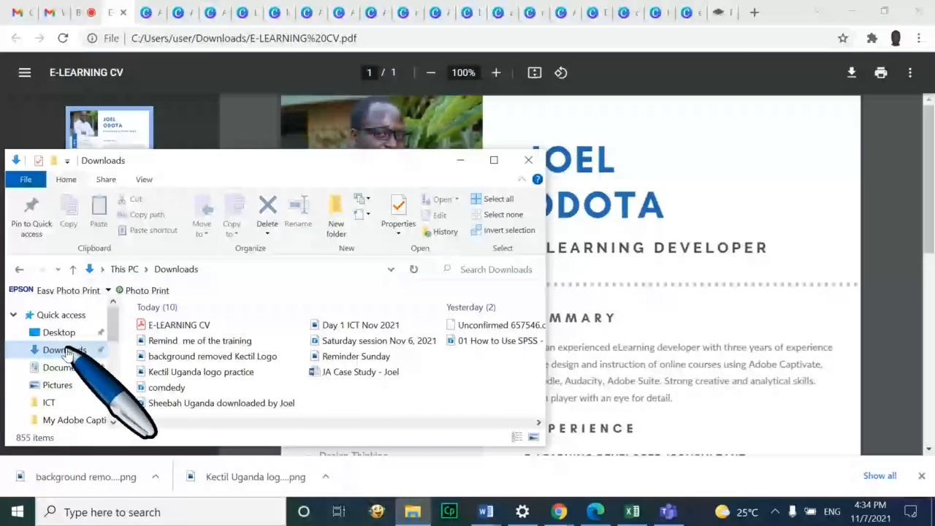
left_click(192, 324)
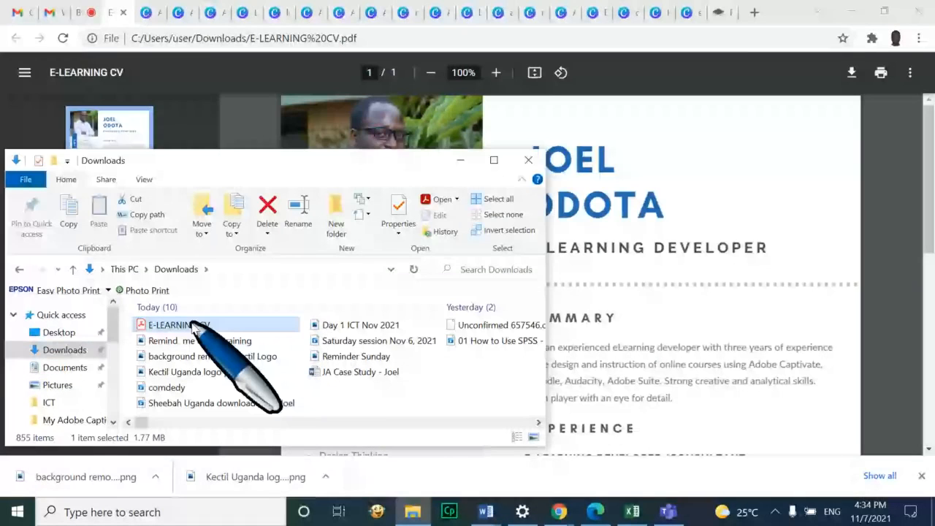
double_click(192, 324)
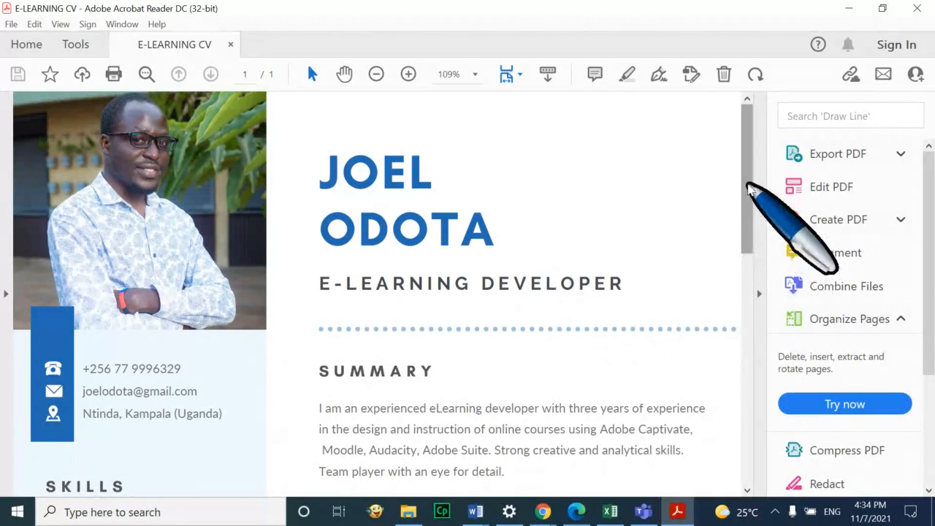
mouse_move(747, 184)
left_mouse_down()
mouse_move(760, 384)
mouse_move(746, 447)
mouse_move(747, 186)
left_mouse_up()
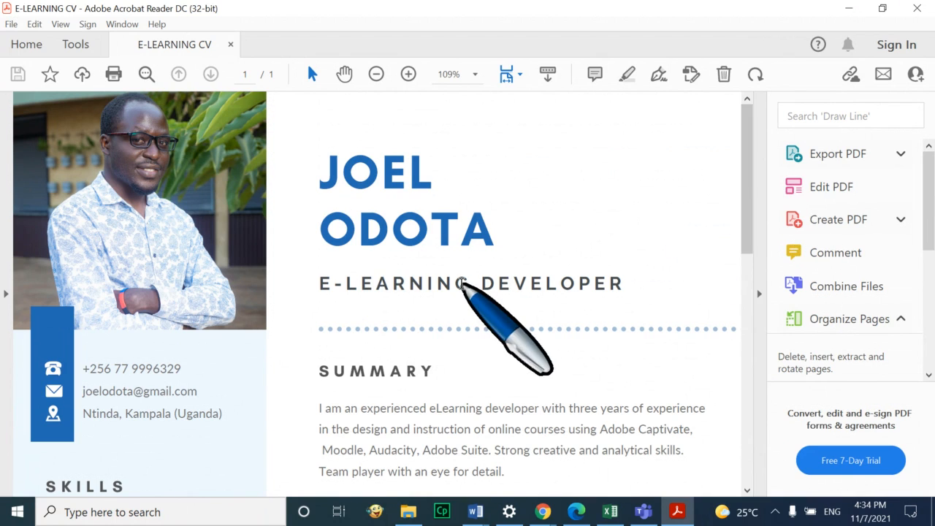
scroll(463, 284, "down", 2)
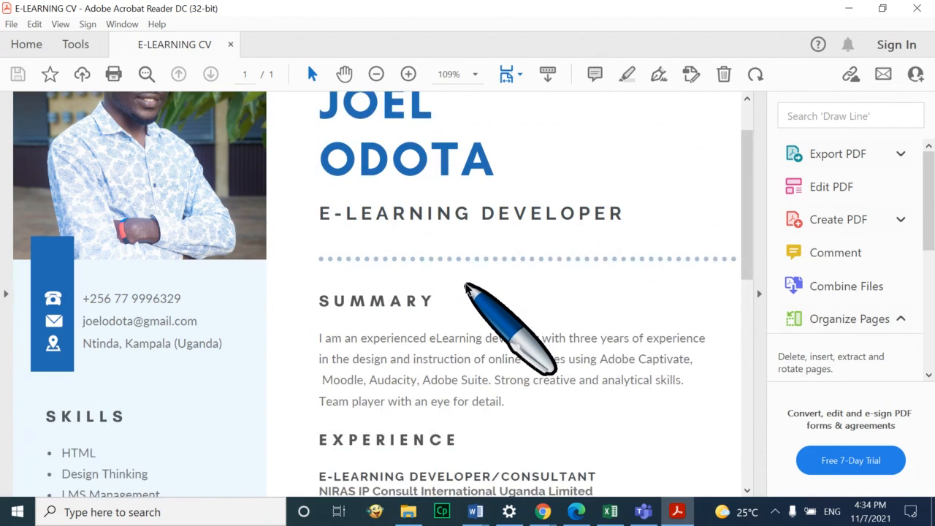
scroll(471, 291, "up", 2)
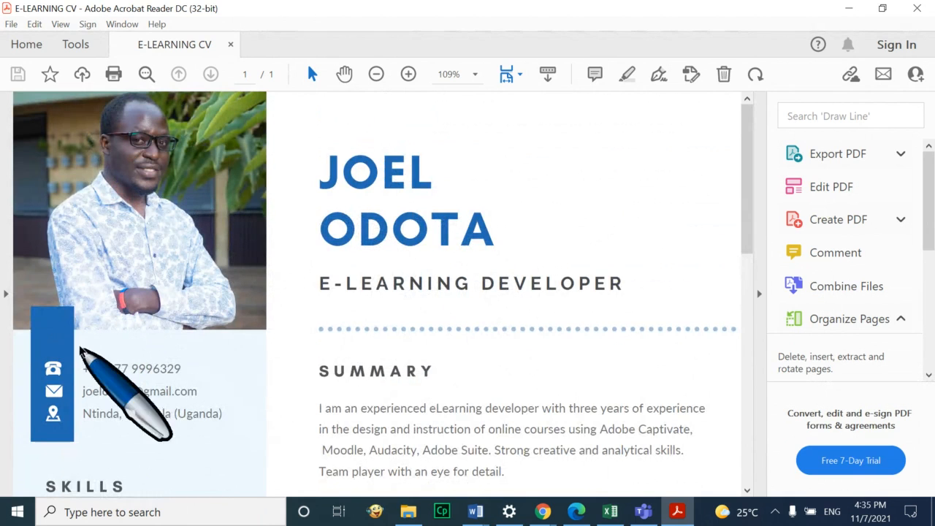
mouse_move(544, 513)
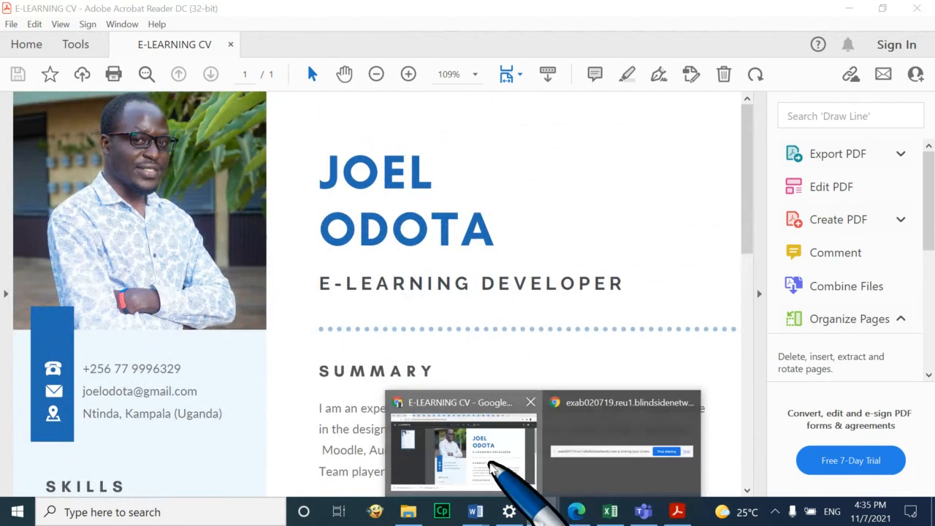
Bring Chrome forward and close the spare Canva home, extra Canva and remove.bg tabs
left_click(497, 443)
left_click(685, 14)
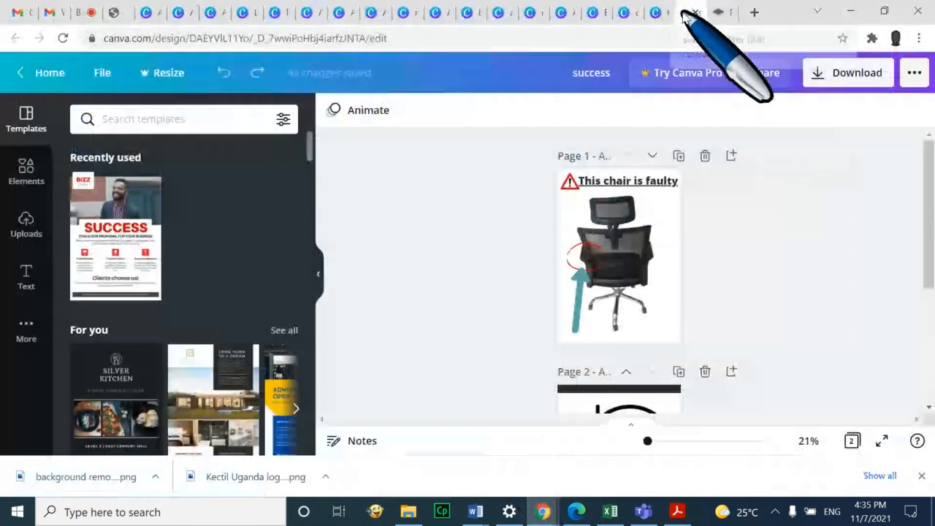
left_click(654, 12)
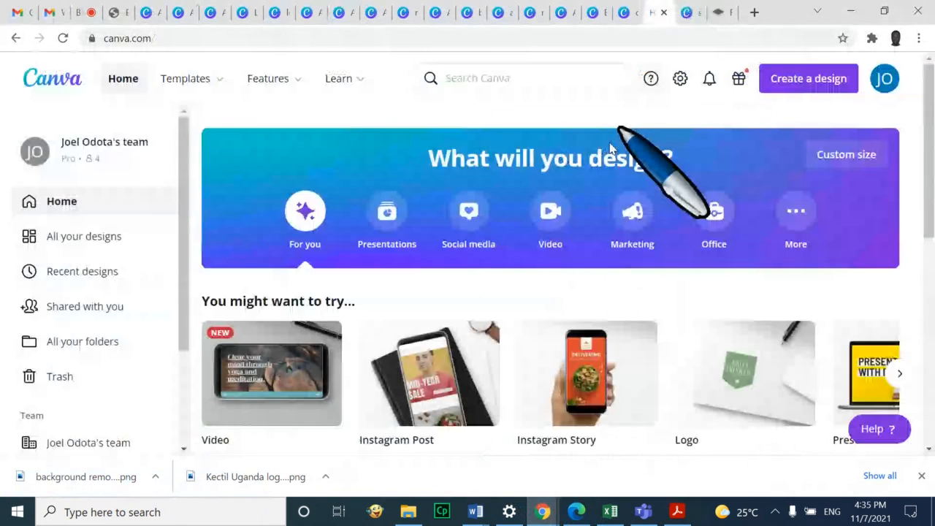
left_click(663, 13)
left_click(697, 13)
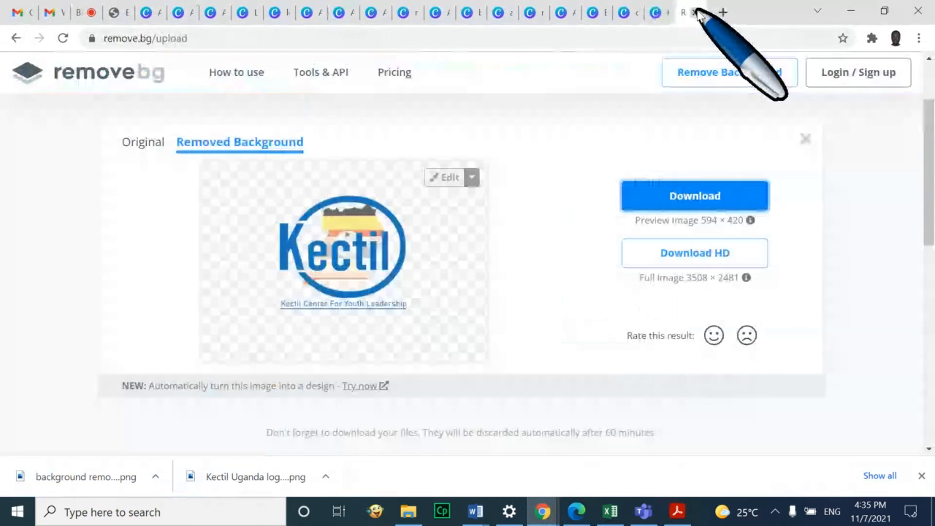
left_click(695, 12)
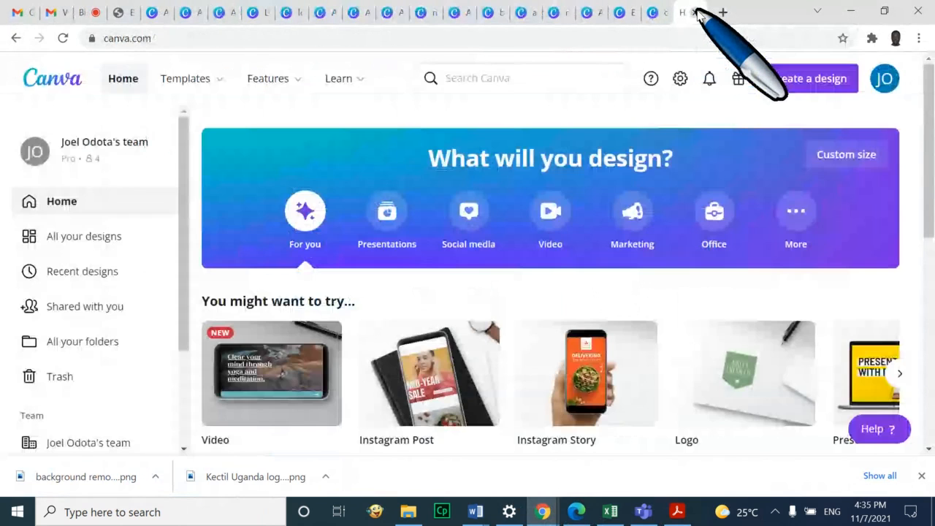
left_click(695, 13)
From the saved E-LEARNING CV, go Home to All your designs and open the Untitled A4 design
left_click(658, 13)
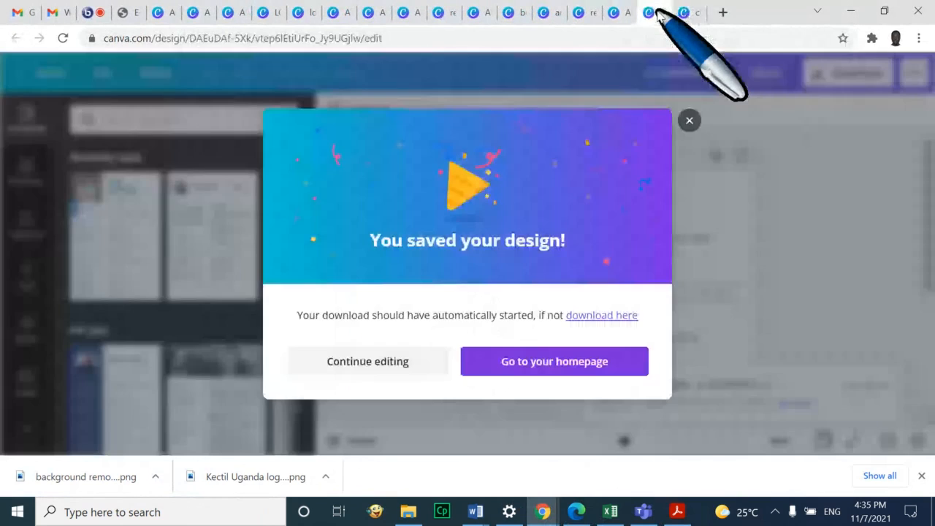
left_click(689, 121)
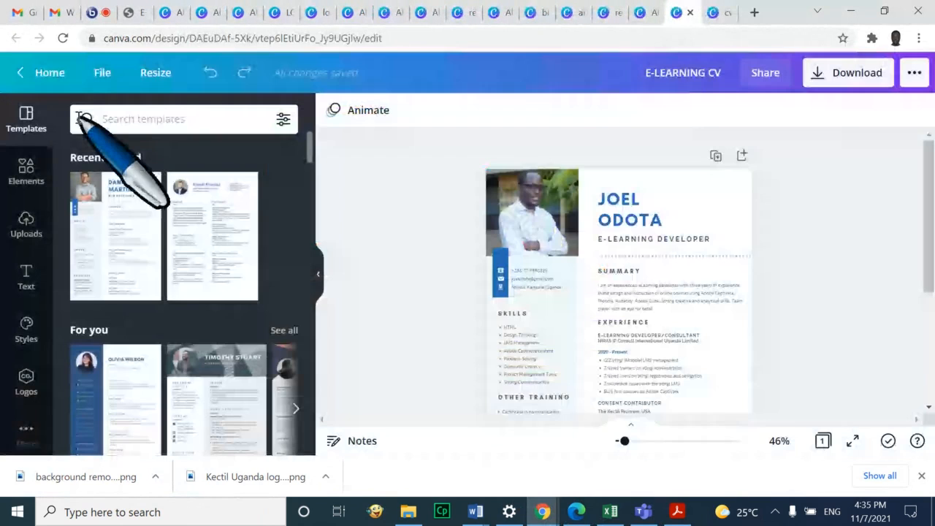
left_click(24, 70)
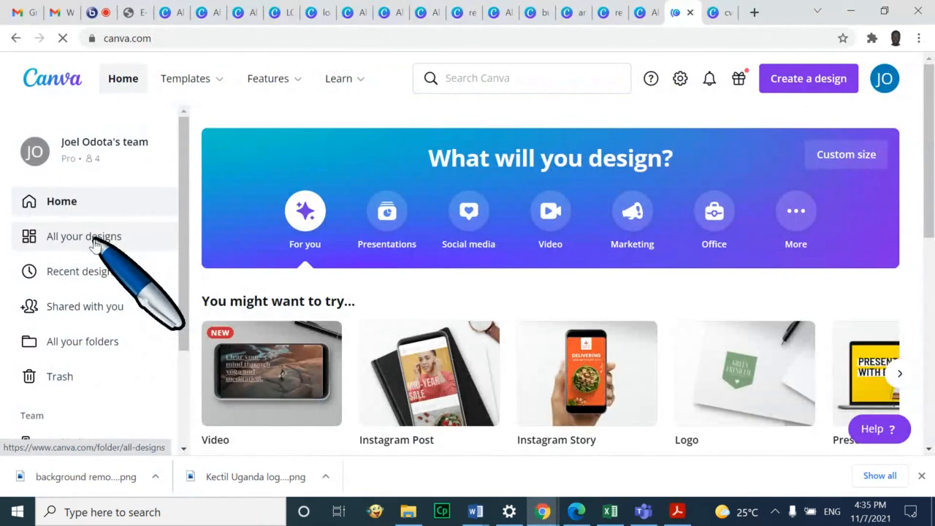
left_click(97, 241)
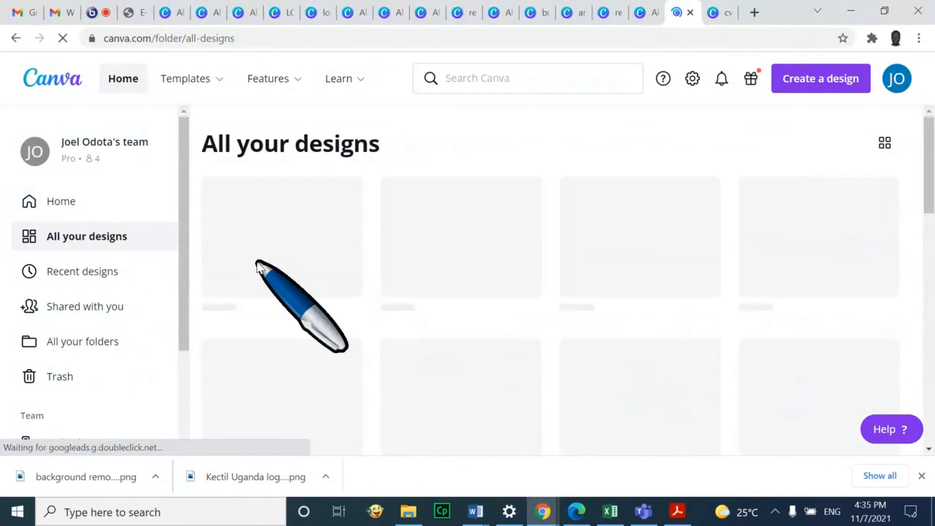
left_click(261, 265)
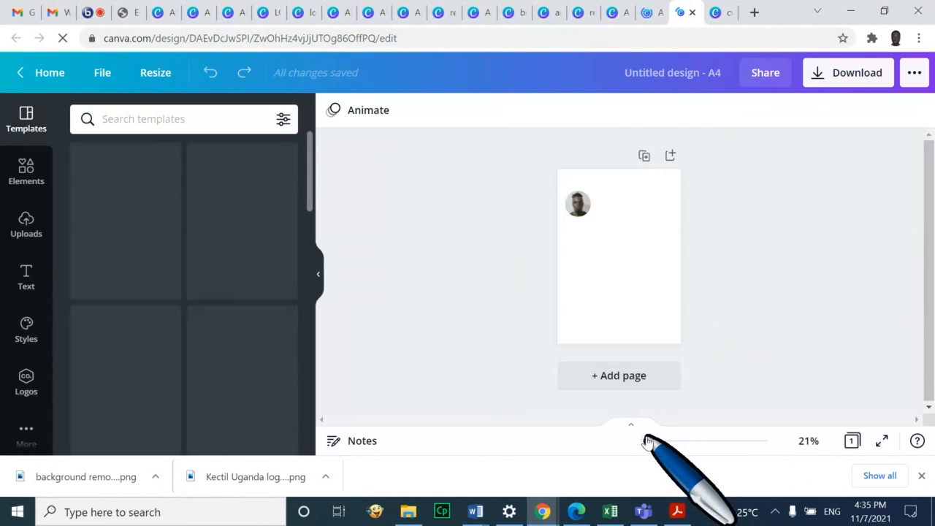
Zoom the page to 75%, raise the round photo, and glance at the reference CV in Acrobat
left_click(661, 443)
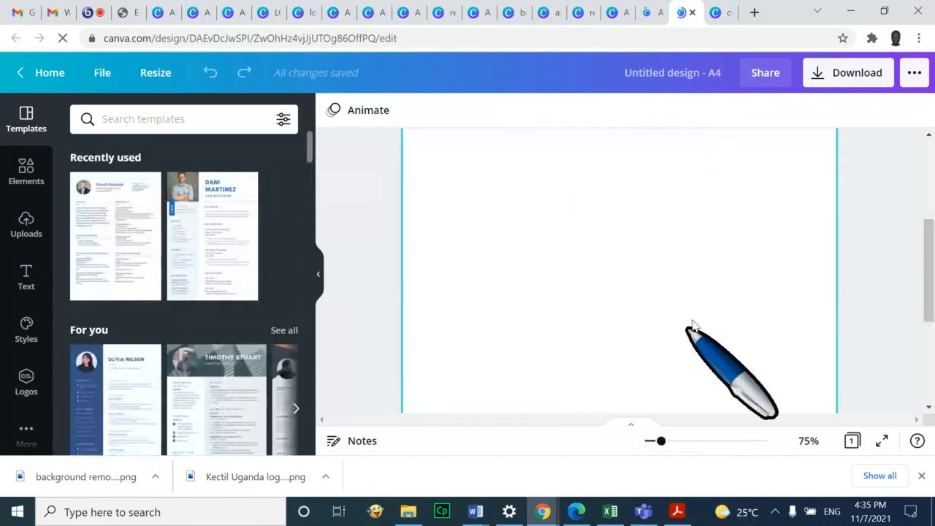
left_click_drag(497, 275, 494, 215)
scroll(660, 255, "up", 2)
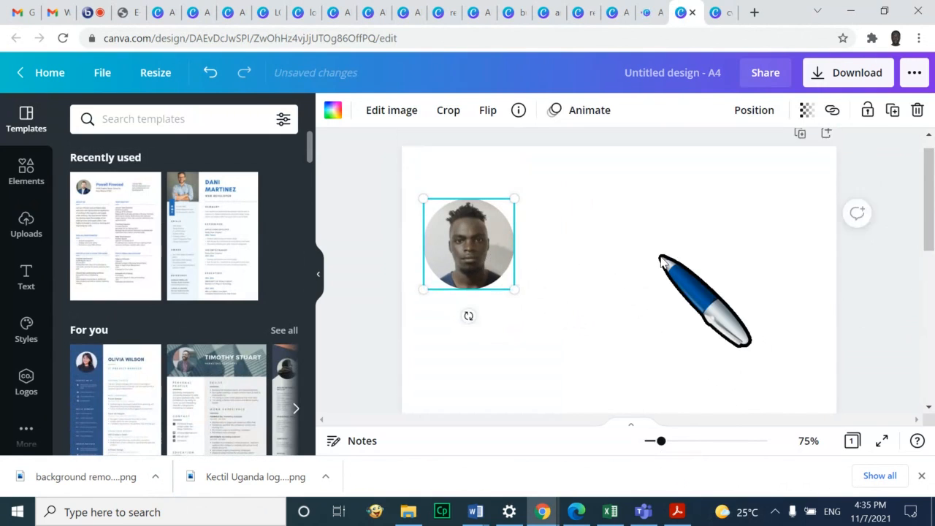
left_click(677, 511)
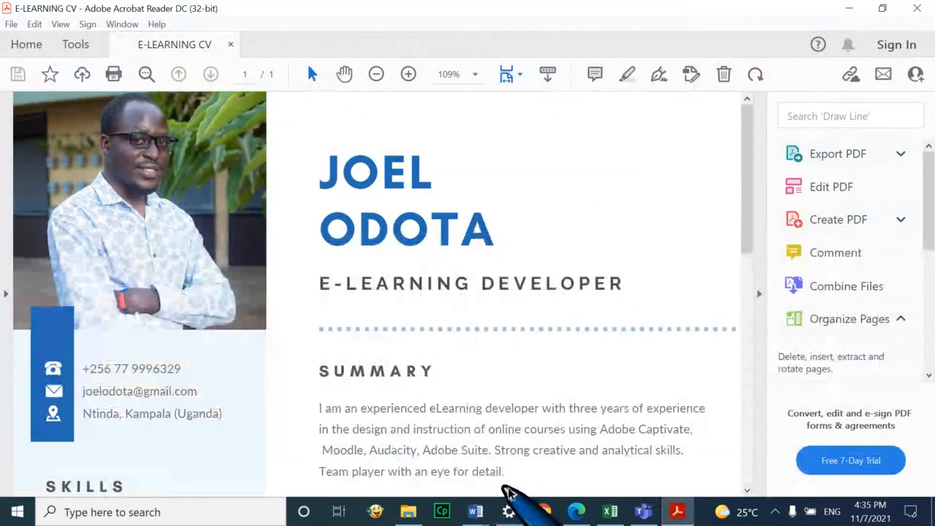
mouse_move(548, 517)
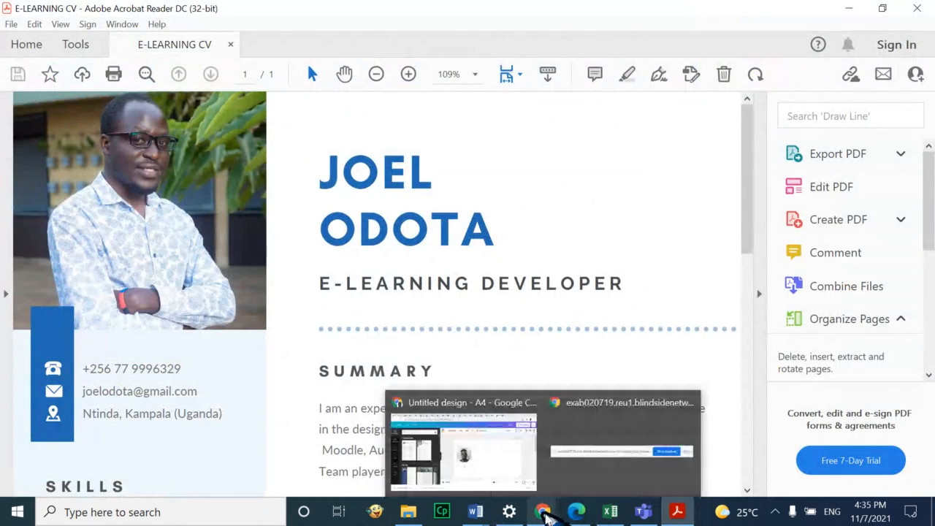
left_click(500, 459)
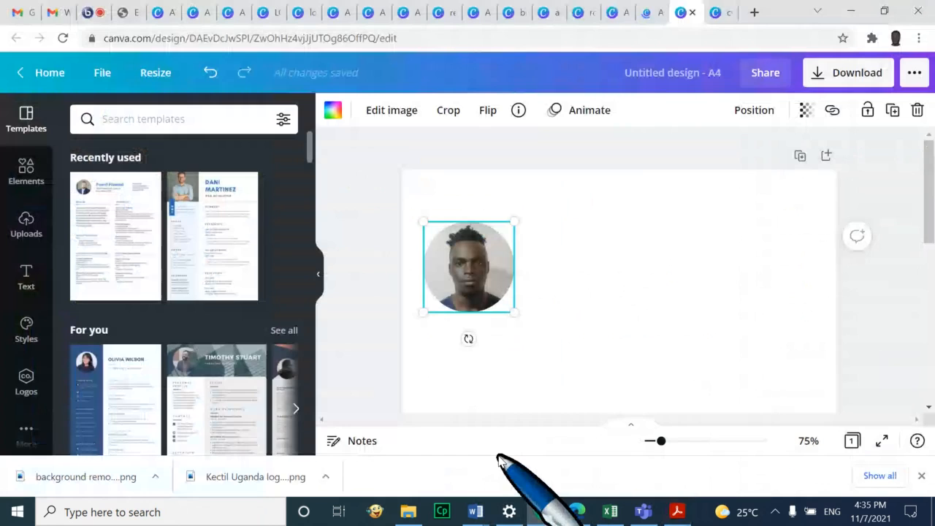
scroll(708, 301, "down", 2)
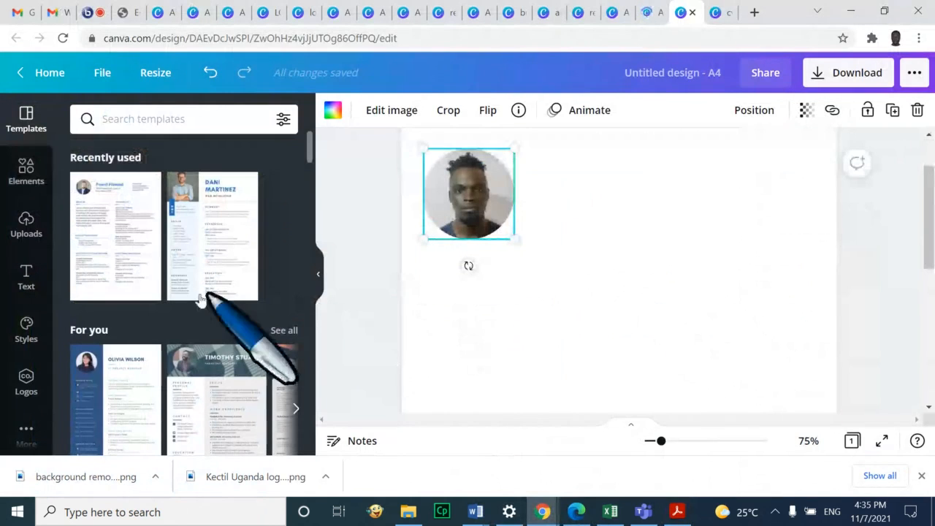
Search Elements for 'shape' and add a grey rectangle to the page
left_click(28, 174)
left_click(171, 118)
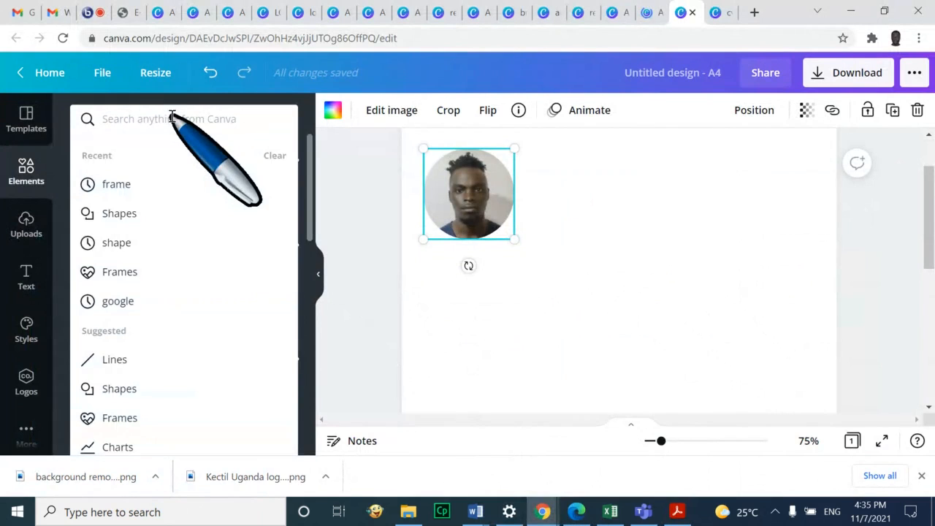
type("sh")
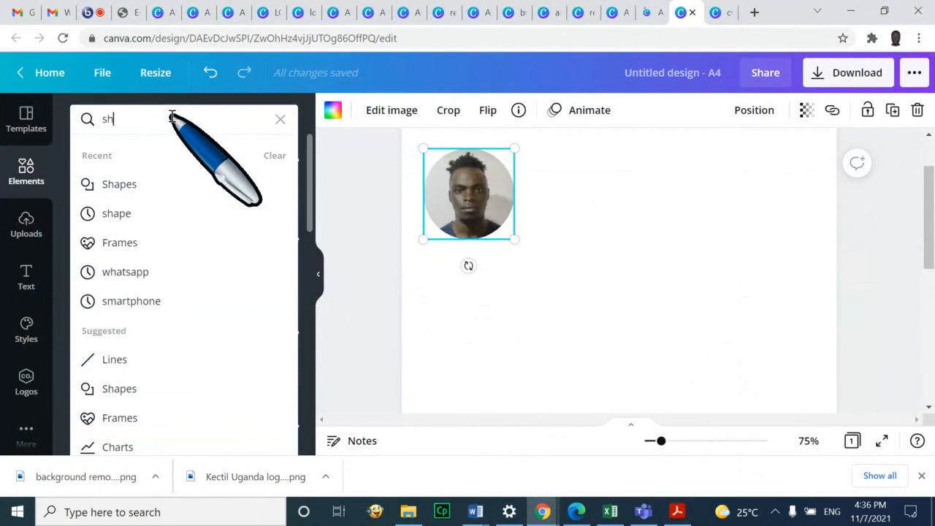
type("ae")
key("BackSpace")
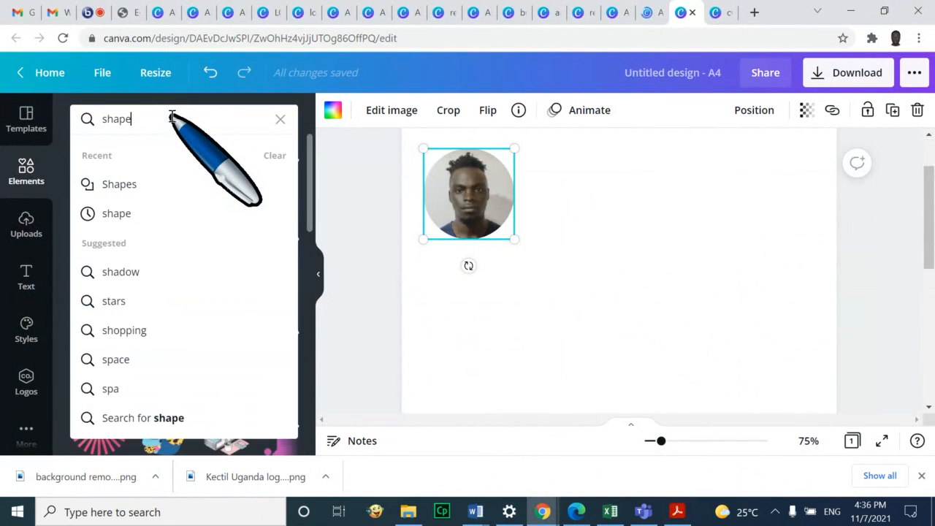
key("Return")
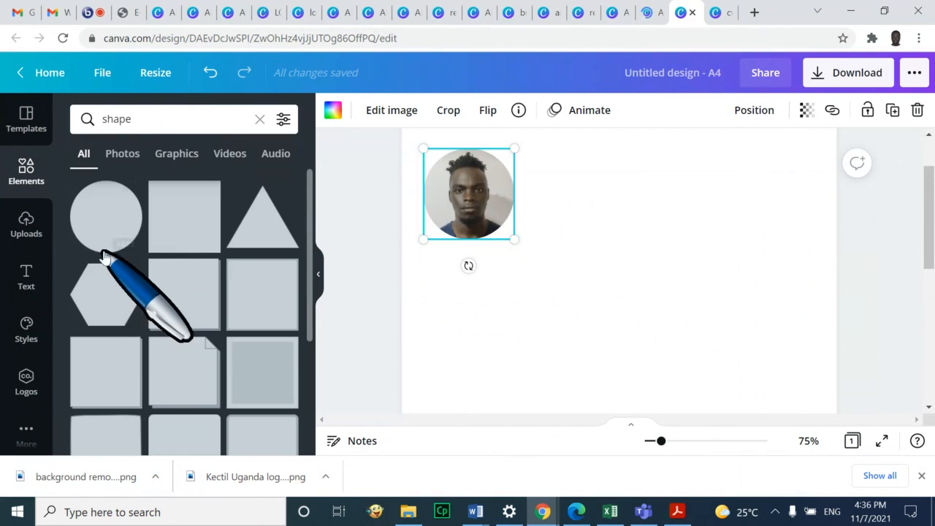
left_click(185, 232)
Place the rectangle just below the photo, making it narrower and shorter from the top
left_click_drag(653, 334, 664, 283)
left_click_drag(753, 358, 582, 380)
left_click(649, 331)
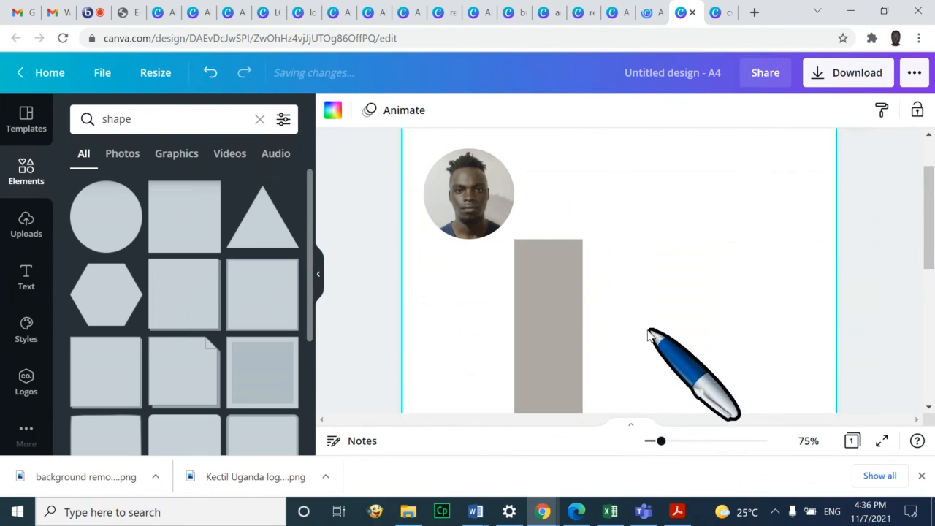
left_click(554, 270)
left_click_drag(548, 241, 536, 317)
left_click_drag(547, 380, 490, 294)
Shorten the rectangle from its bottom edge and narrow it from the right
scroll(501, 361, "down", 2)
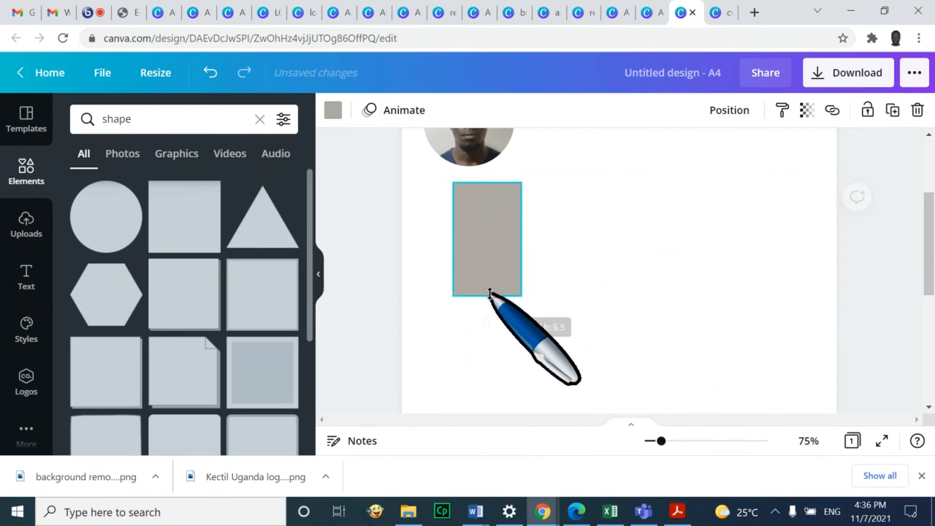
left_click(635, 287)
scroll(512, 386, "up", 4)
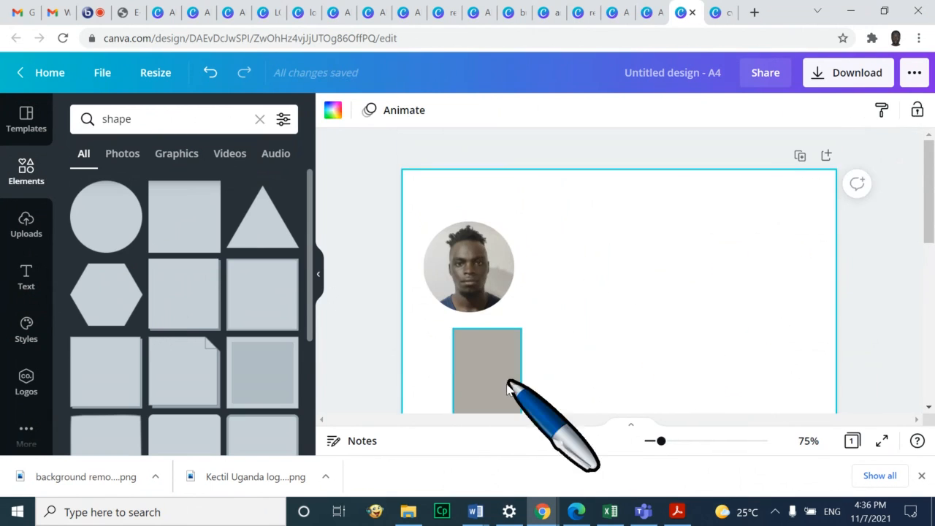
left_click(510, 384)
left_click_drag(520, 383, 462, 354)
left_click(548, 373)
left_click(556, 355)
left_click(475, 382)
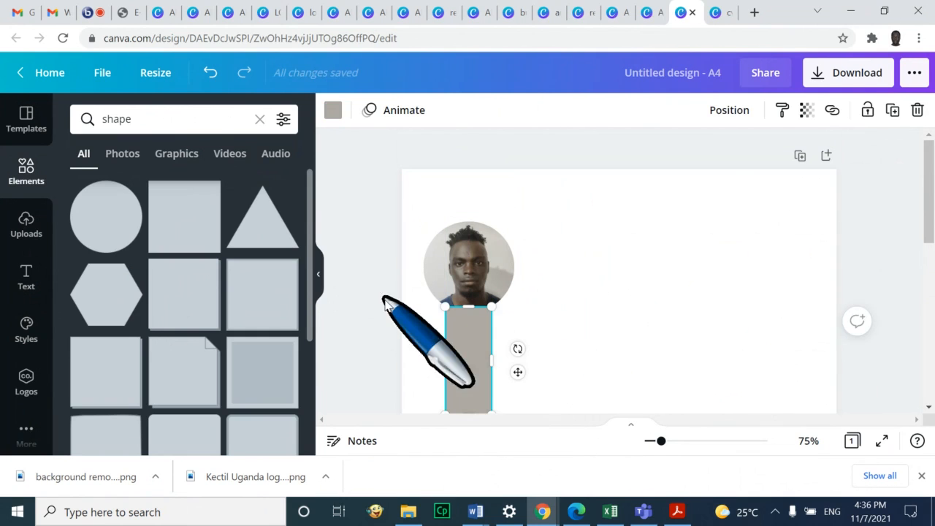
Compare with the reference CV, then widen the rectangle on both sides to match the photo
left_click(677, 512)
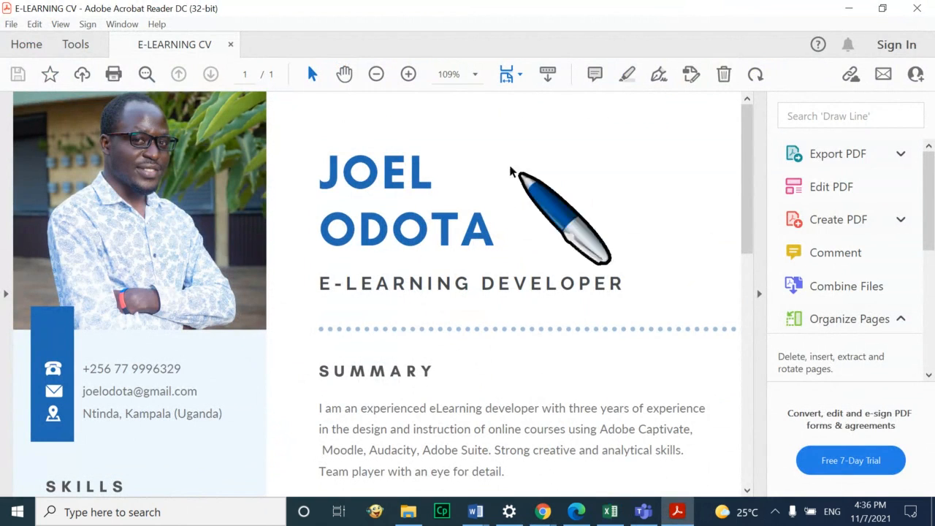
left_click(468, 438)
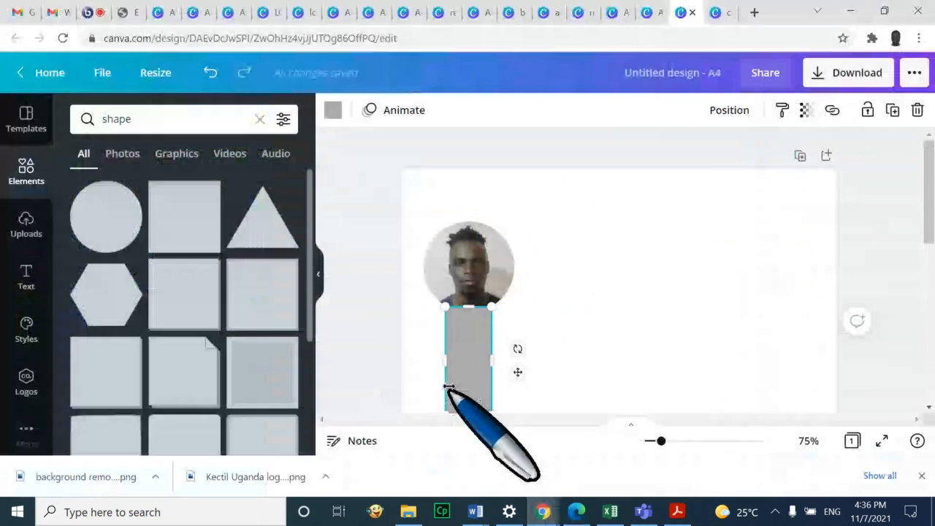
left_click_drag(492, 361, 505, 364)
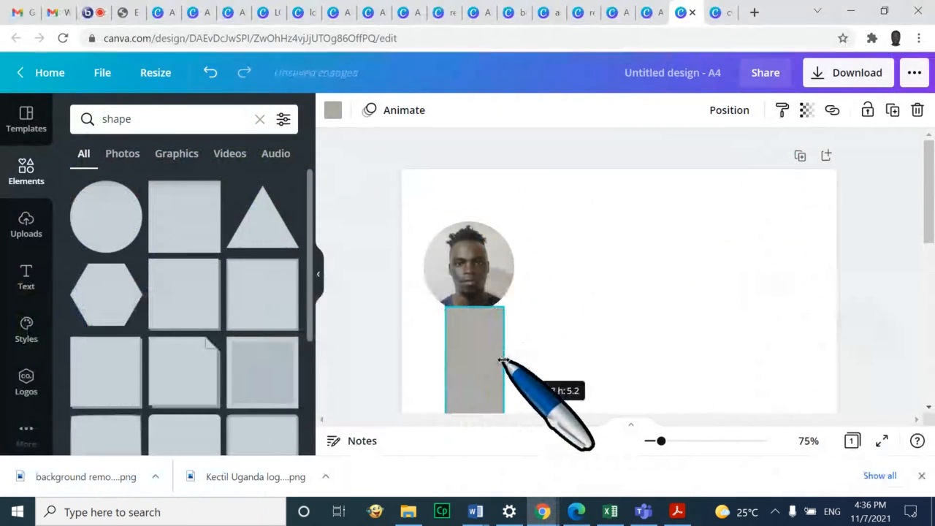
left_click(588, 303)
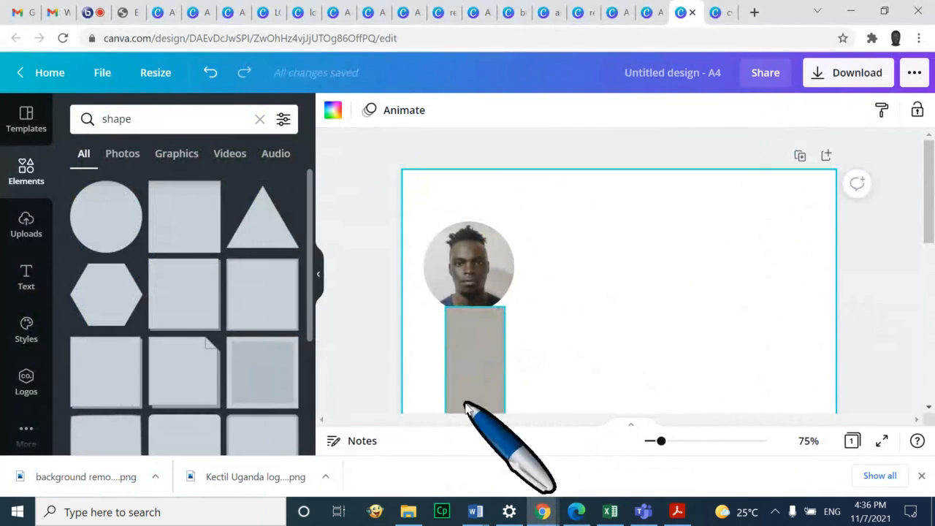
left_click(462, 373)
left_click_drag(445, 361, 424, 362)
left_click(605, 331)
scroll(608, 331, "down", 1)
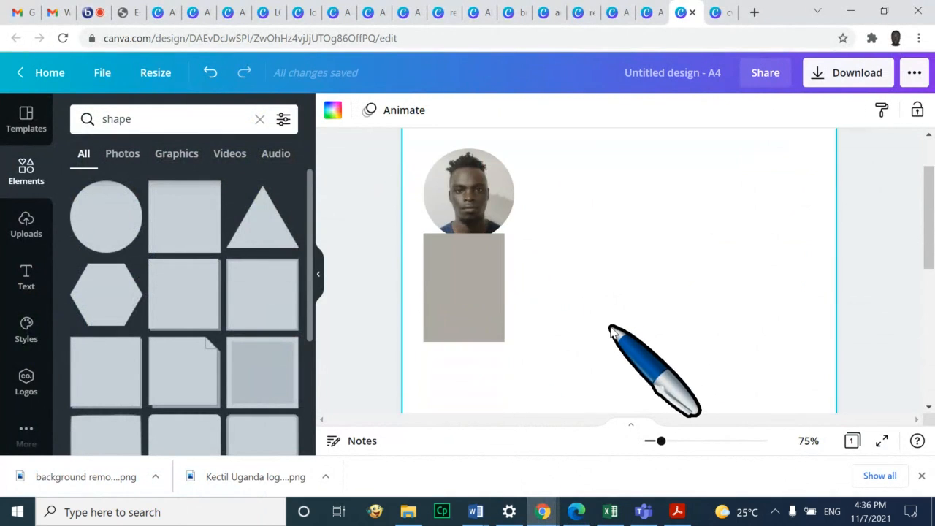
left_click(24, 229)
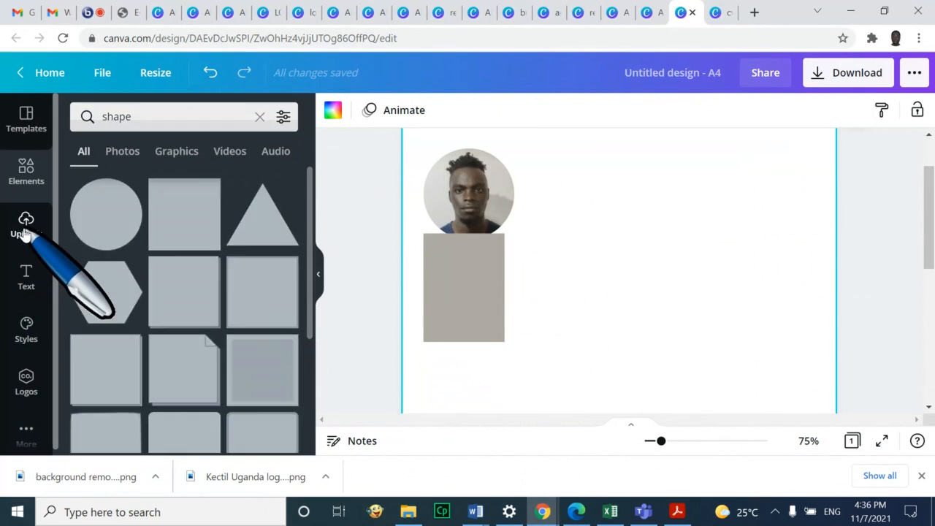
Search Elements for 'telephone', add a phone graphic and move it higher on the page
left_click(29, 167)
left_click(121, 119)
left_click_drag(125, 120, 82, 119)
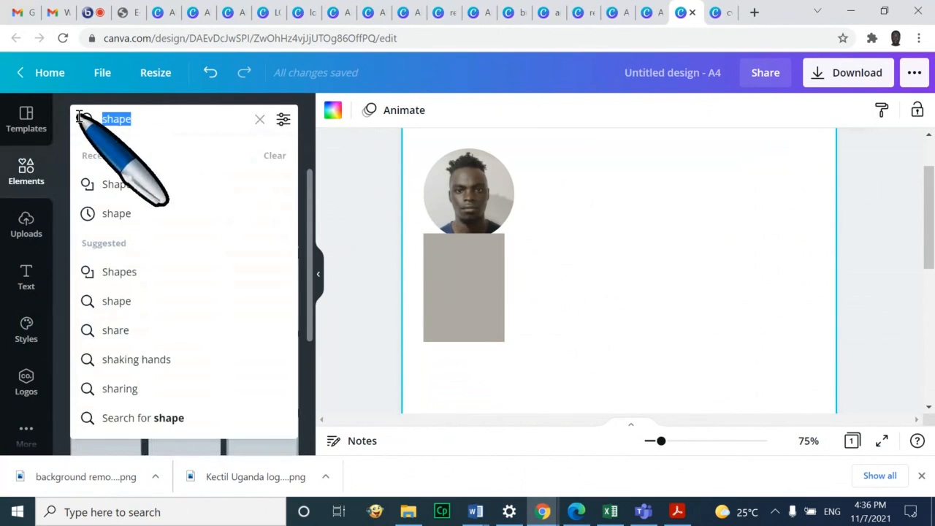
type("telephone")
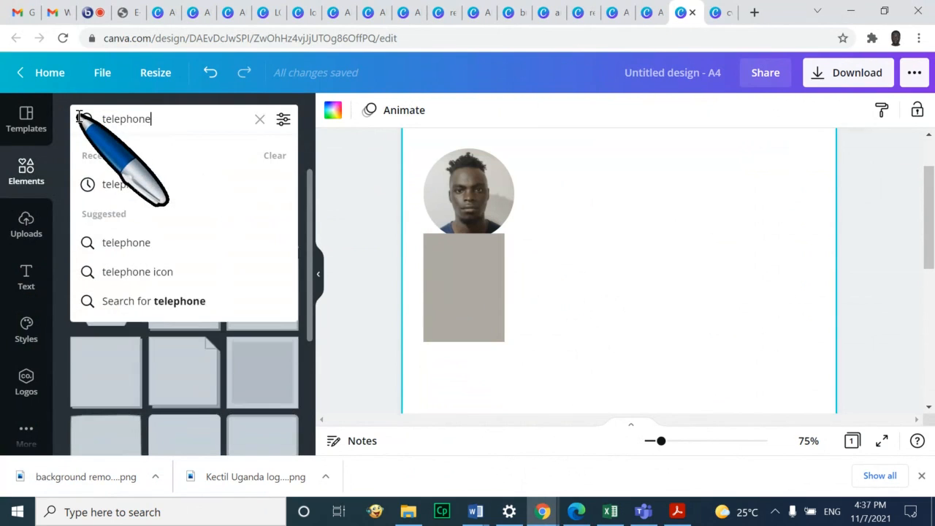
key("Return")
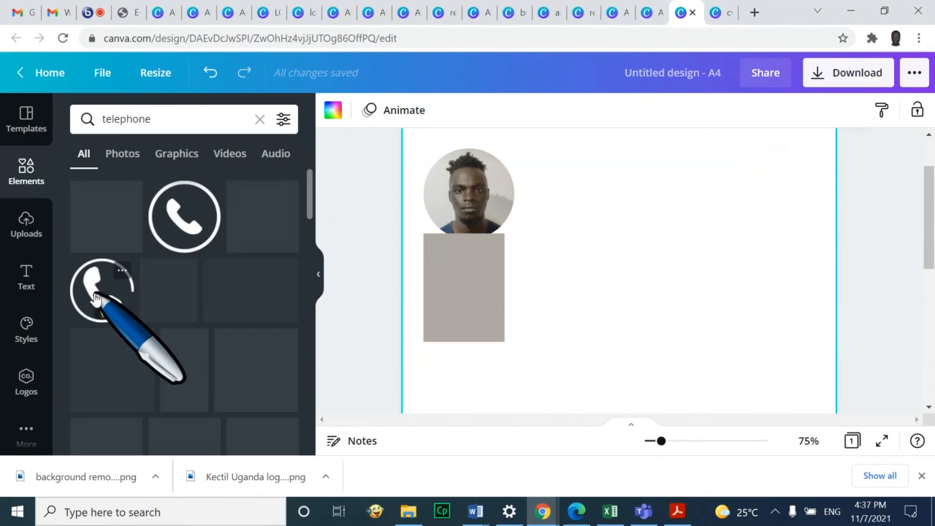
left_click(184, 215)
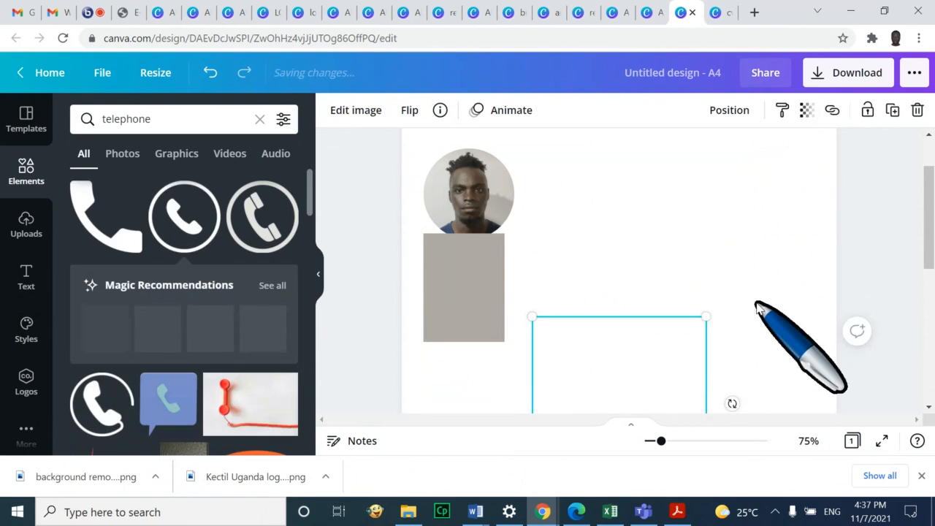
left_click_drag(651, 369, 654, 252)
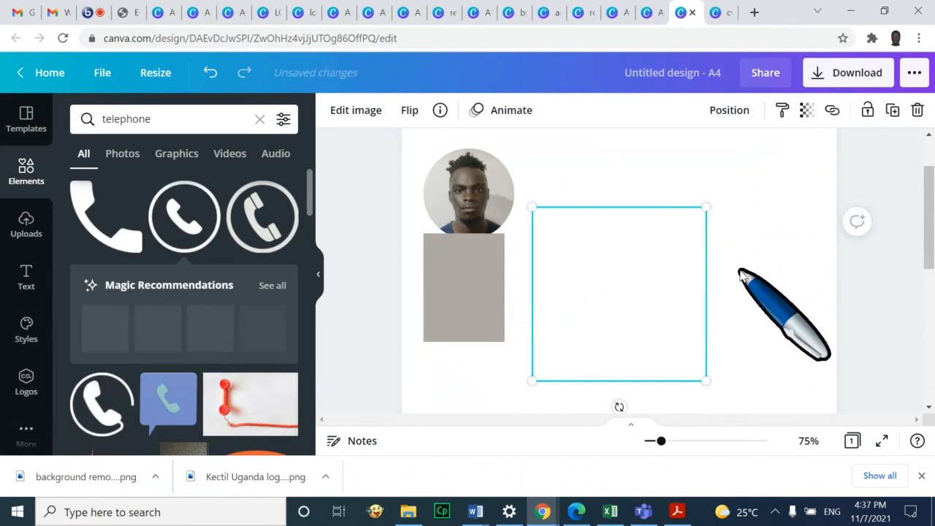
left_click(741, 271)
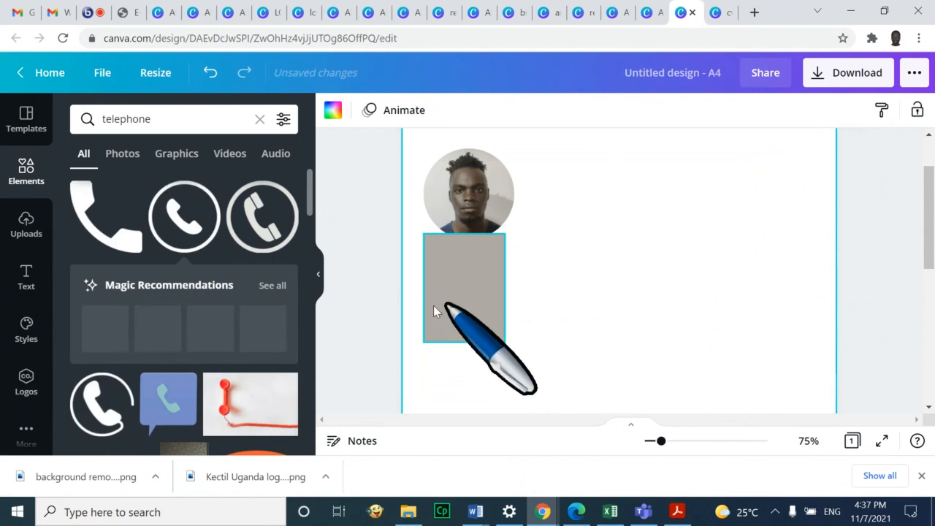
Search Elements for 'whatsapp' and add a WhatsApp logo to the page
triple_click(210, 119)
type("whatsao")
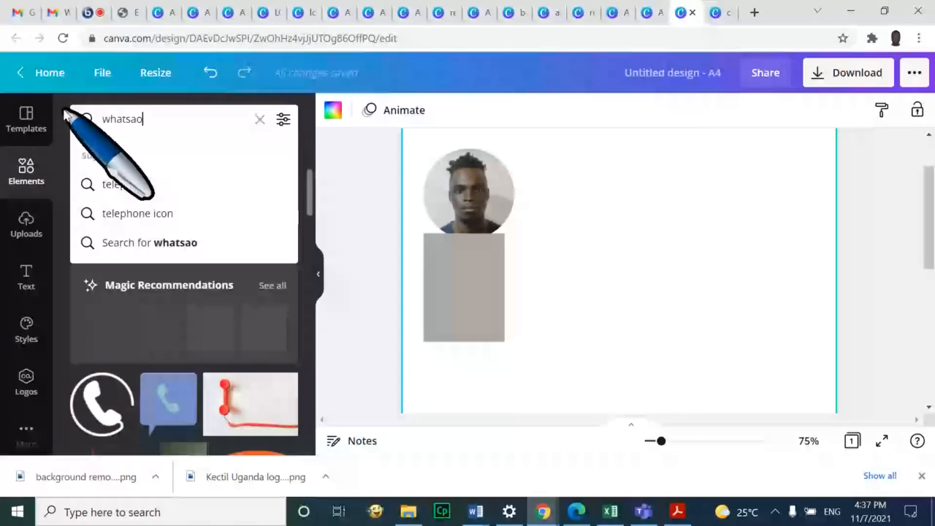
key("BackSpace")
key("BackSpace")
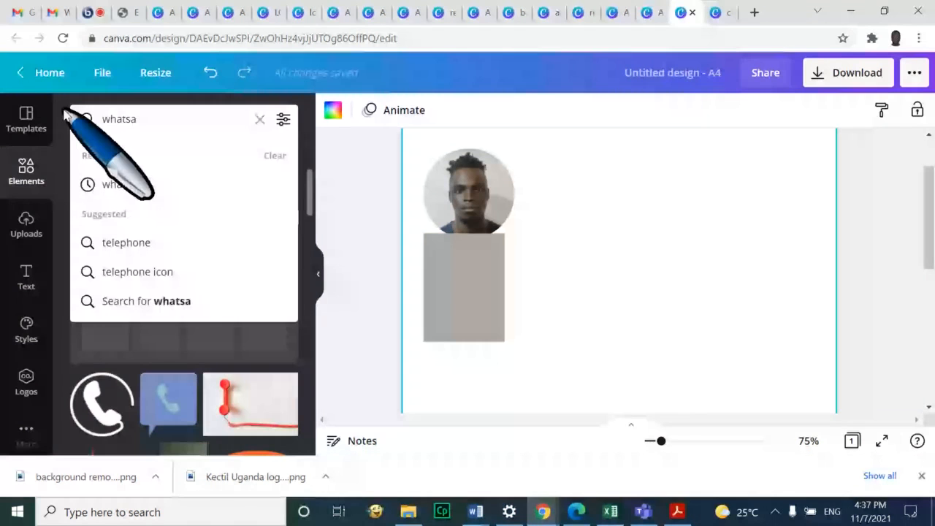
type("pp")
key("Return")
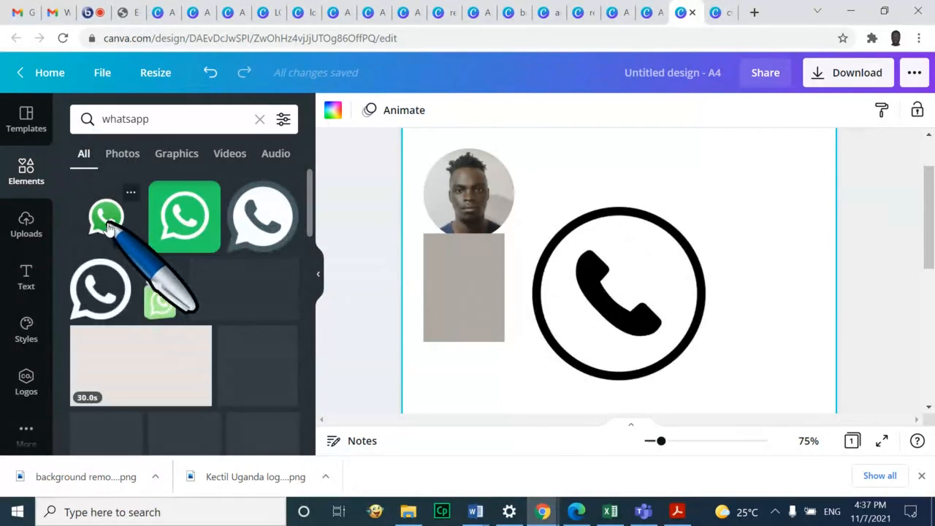
left_click(109, 223)
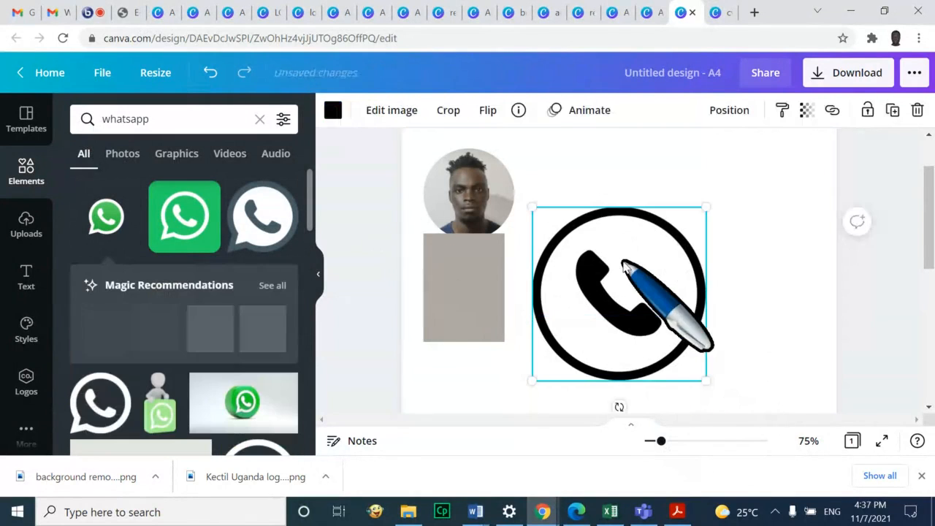
Shrink the phone graphic to a small icon and set it at the top of the grey column
left_click_drag(705, 207, 559, 348)
left_click(630, 285)
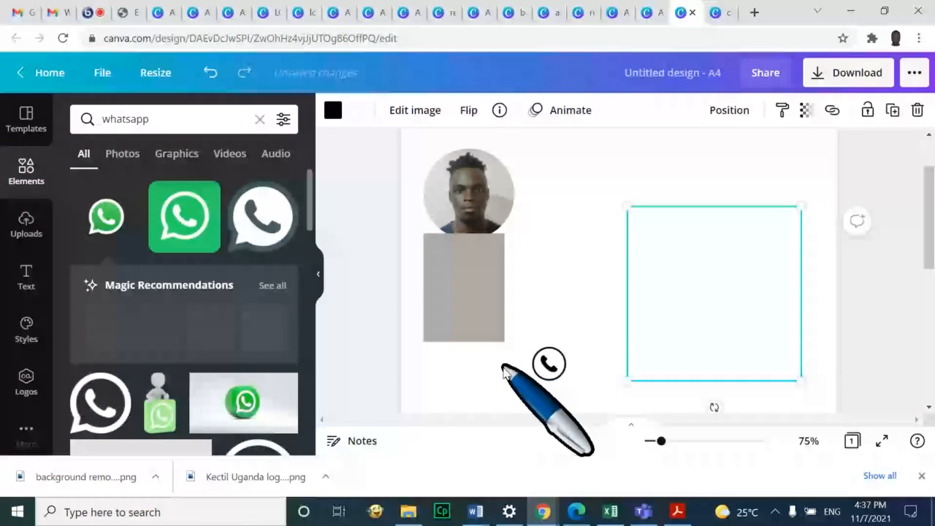
left_click_drag(504, 371, 459, 264)
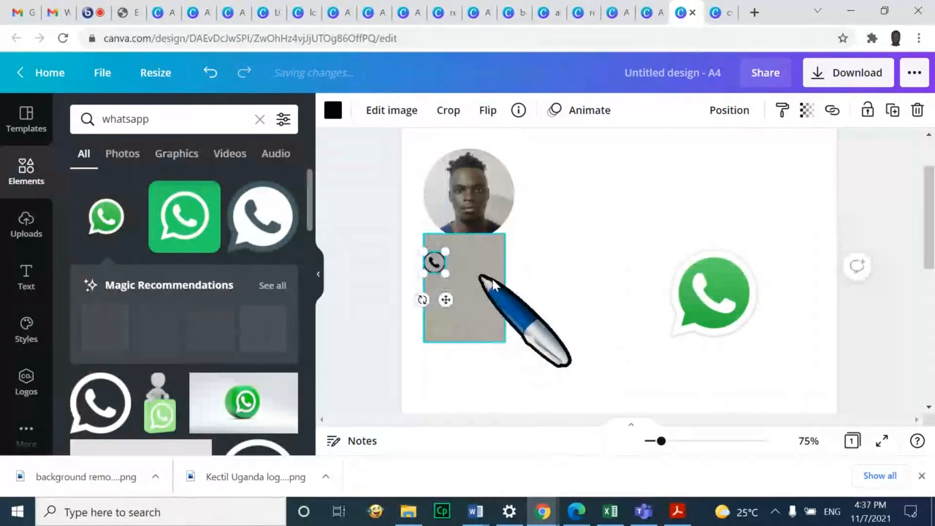
left_click(568, 314)
left_click(435, 262)
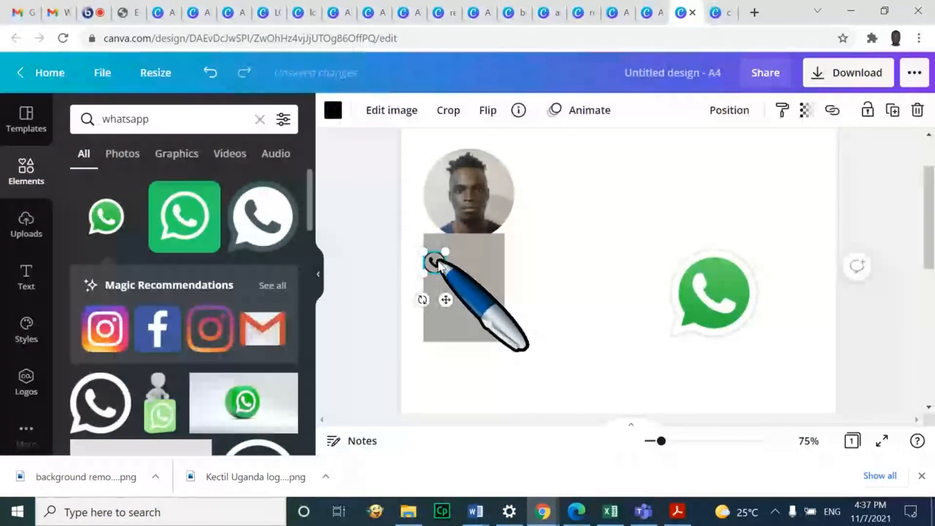
Crop the WhatsApp logo tighter on its top, bottom and left sides
left_click(724, 302)
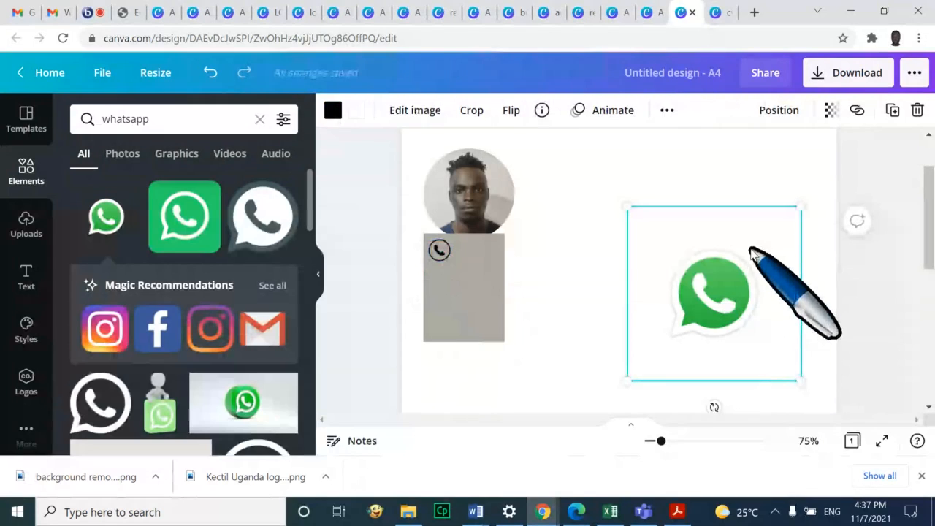
left_click(473, 110)
left_click_drag(800, 208, 786, 246)
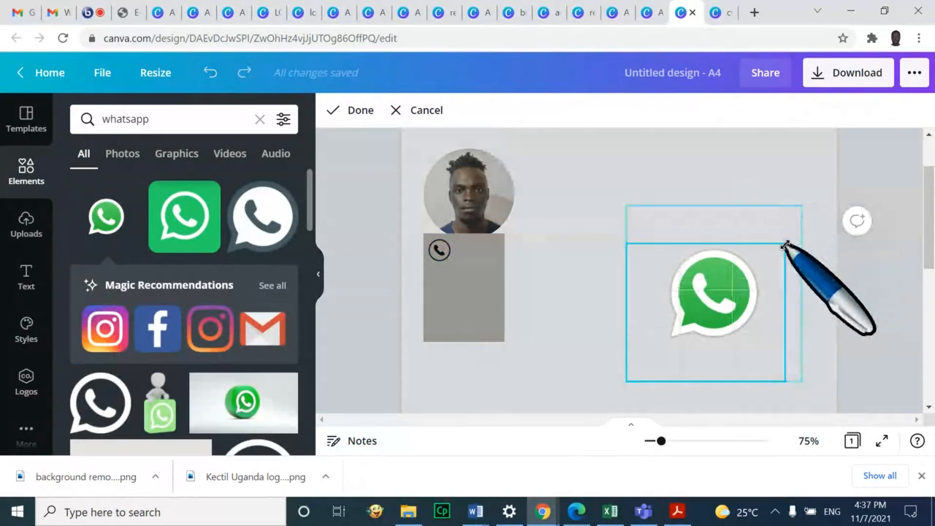
left_click_drag(782, 367, 777, 343)
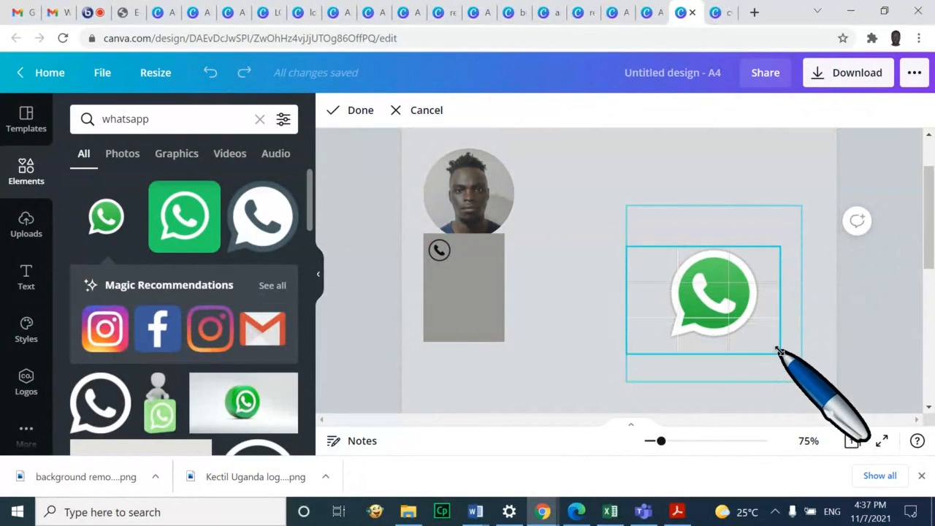
left_click_drag(627, 248, 653, 246)
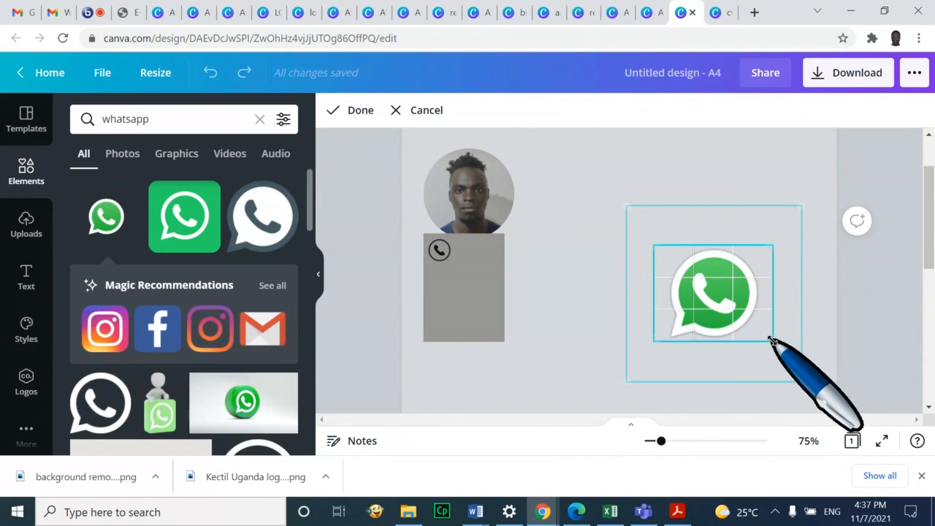
key("Return")
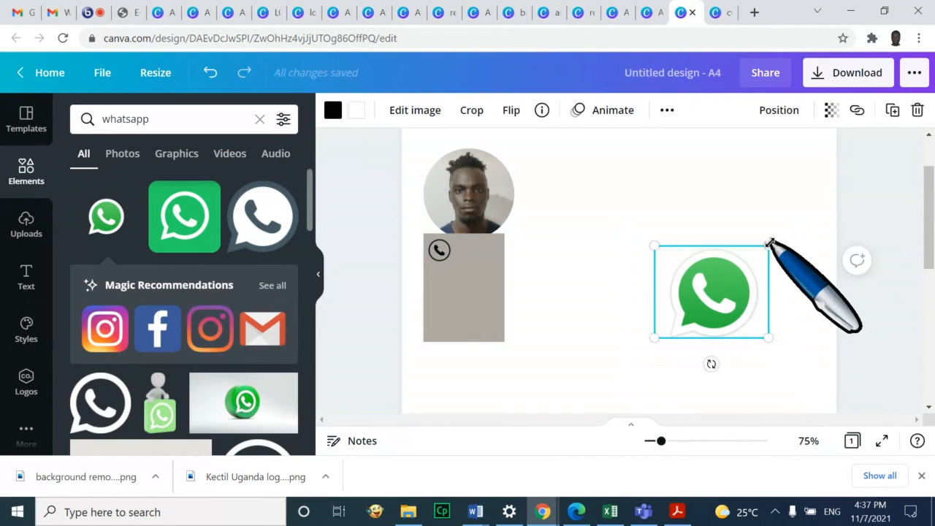
Shrink the WhatsApp logo and drop it into the grey column below the phone icon
left_click_drag(769, 247, 443, 288)
left_click(718, 276)
left_click(472, 300)
left_click(442, 294)
left_click(531, 300)
left_click(522, 309)
left_click(452, 294)
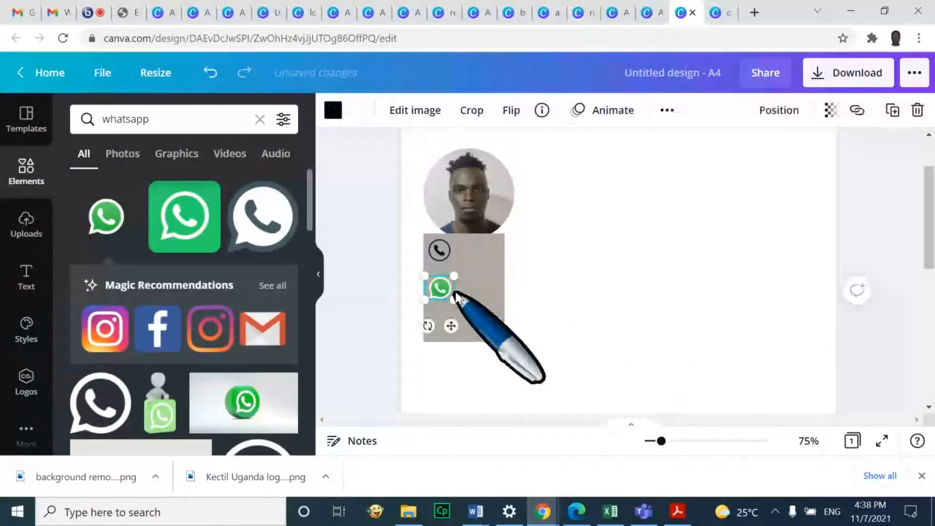
Widen the grey column slightly to the right
left_click(495, 294)
left_click_drag(497, 295, 575, 321)
left_click(417, 345)
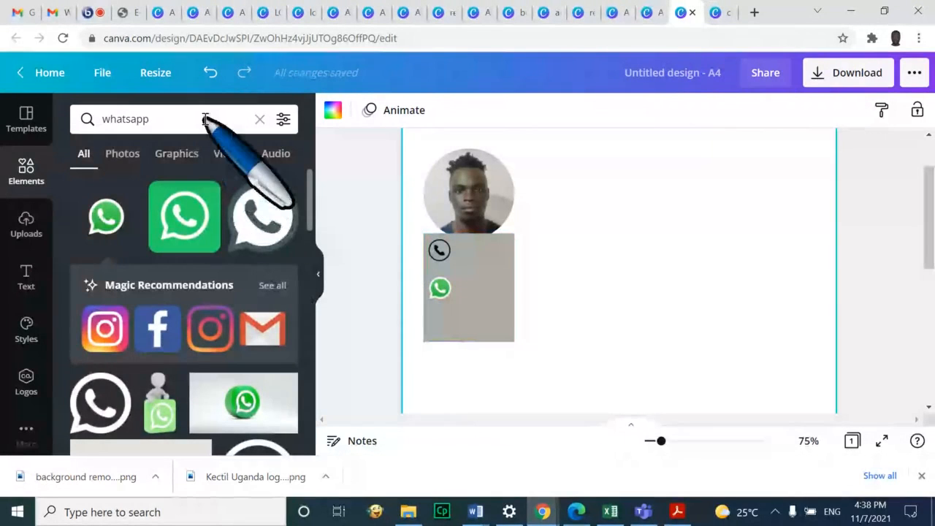
Search 'sk', add the Skype logo, shrink it to icon size and place it under WhatsApp
left_click_drag(201, 119, 113, 119)
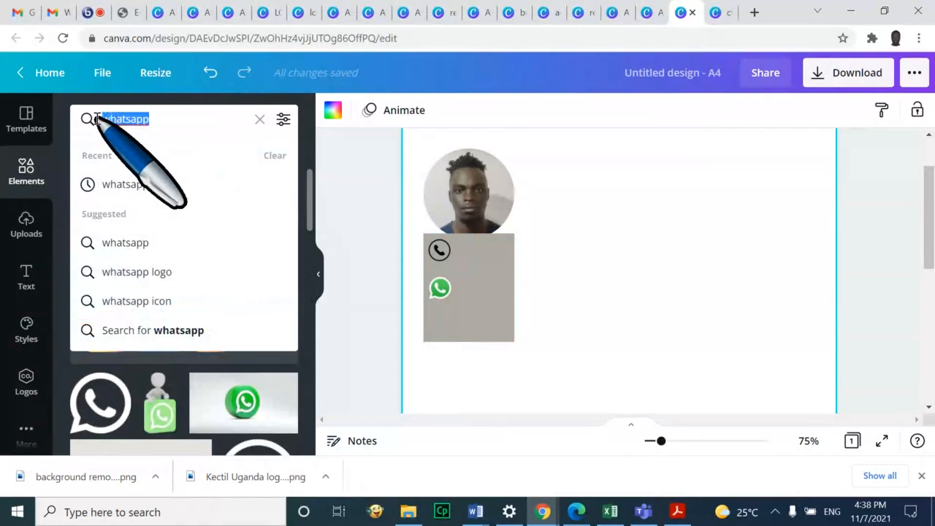
type("skype")
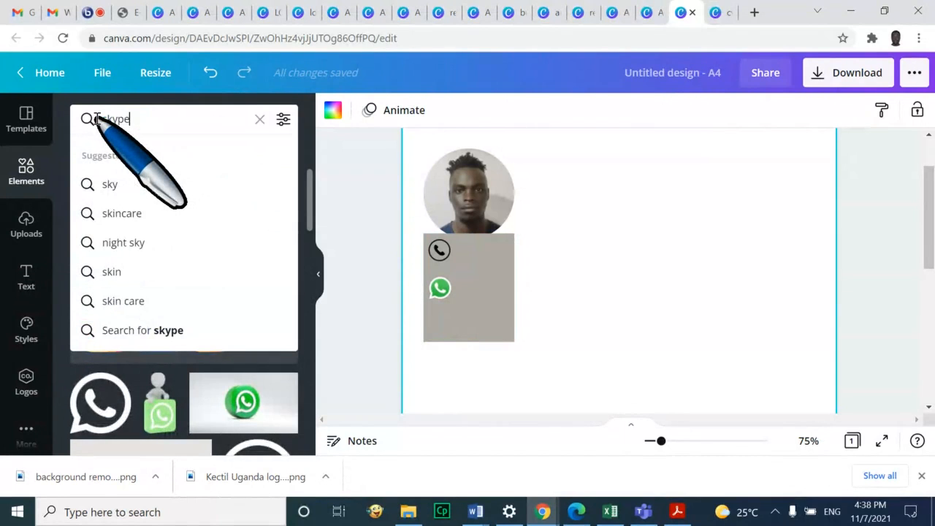
key("Return")
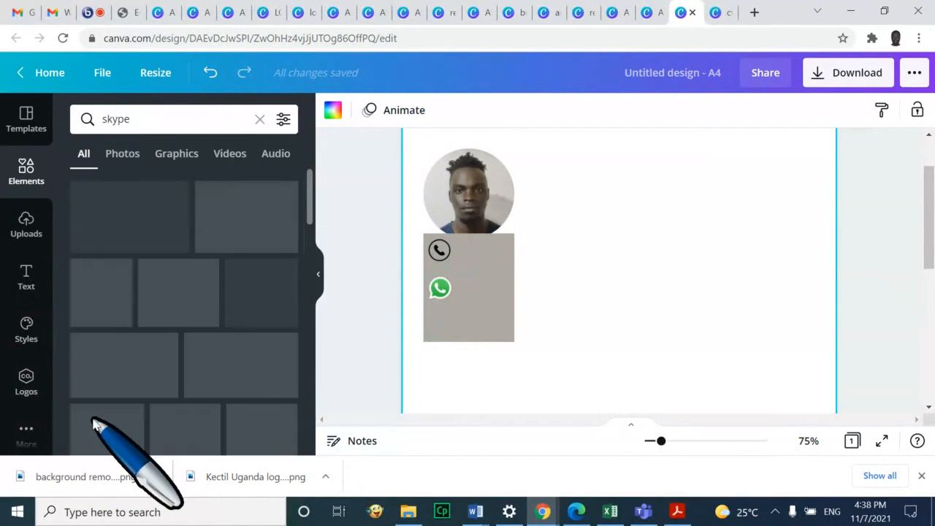
left_click(130, 223)
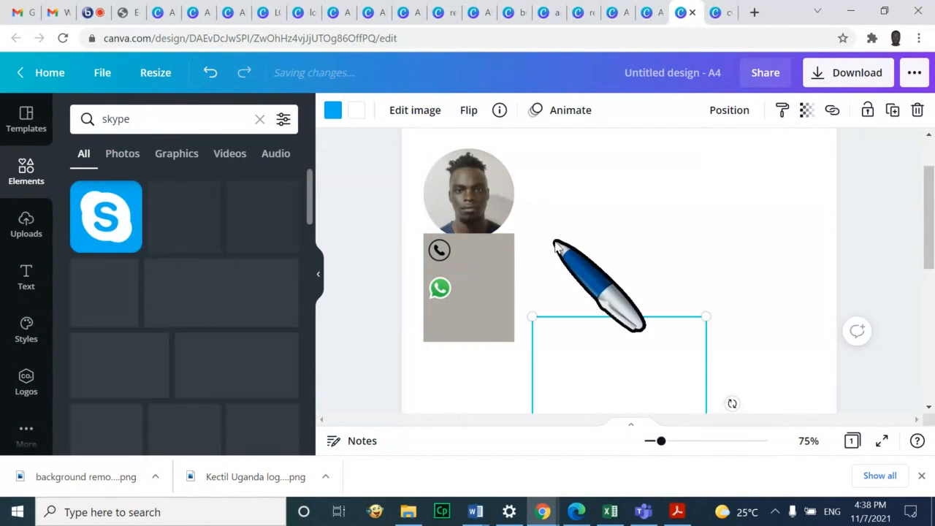
left_click_drag(643, 359, 437, 316)
left_click(584, 385)
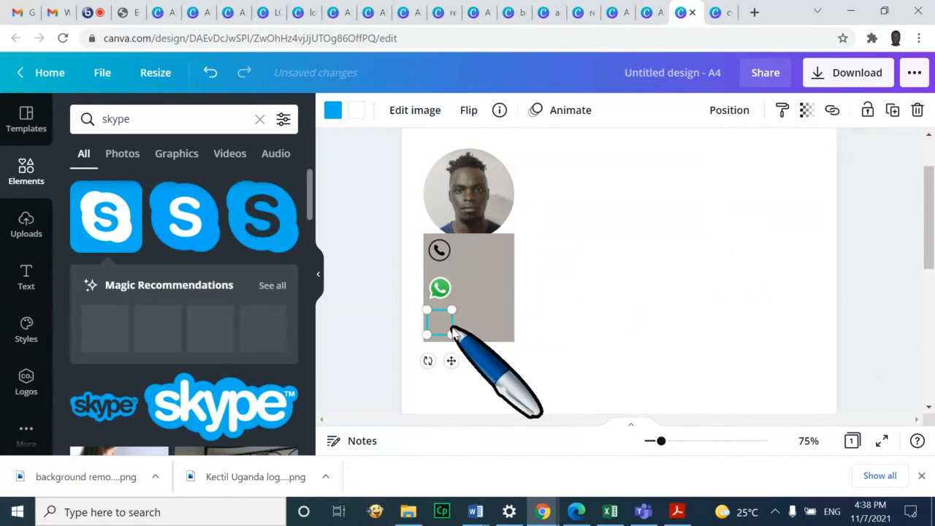
left_click_drag(451, 312, 445, 319)
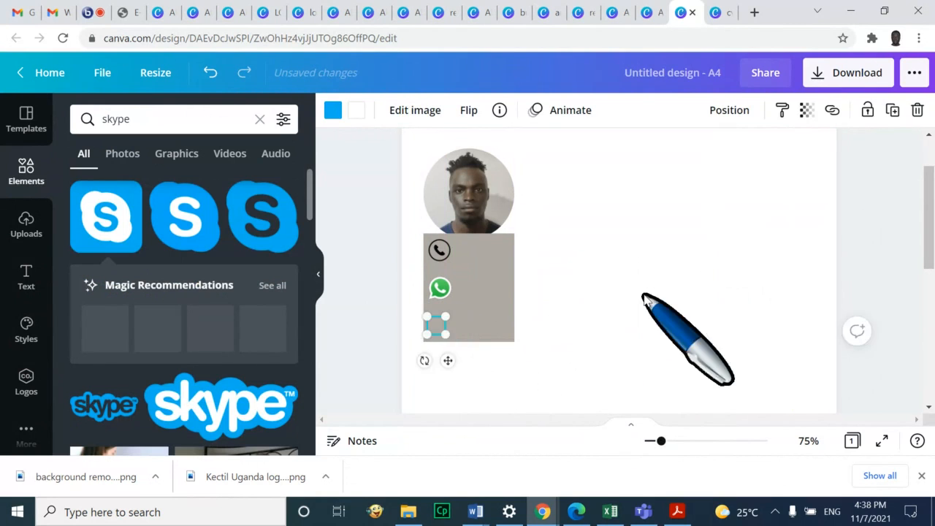
left_click(689, 334)
left_click(436, 324)
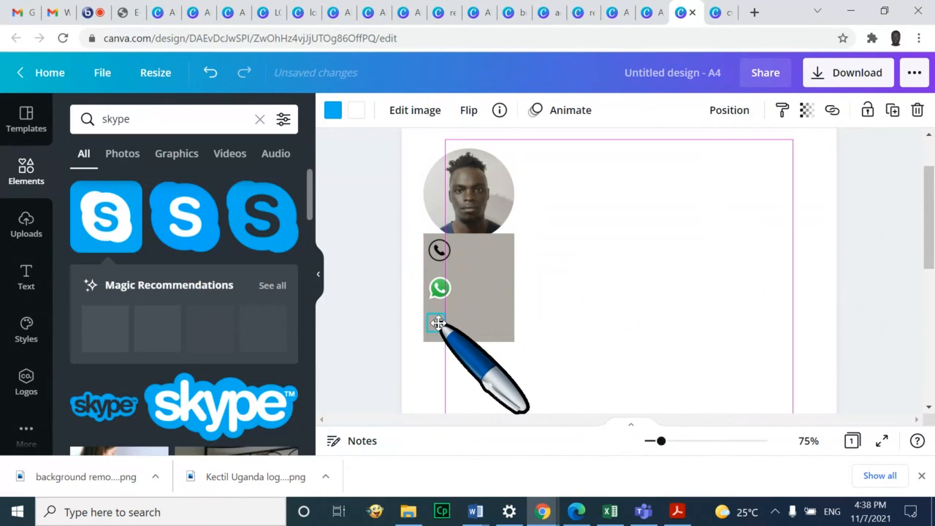
left_click(668, 287)
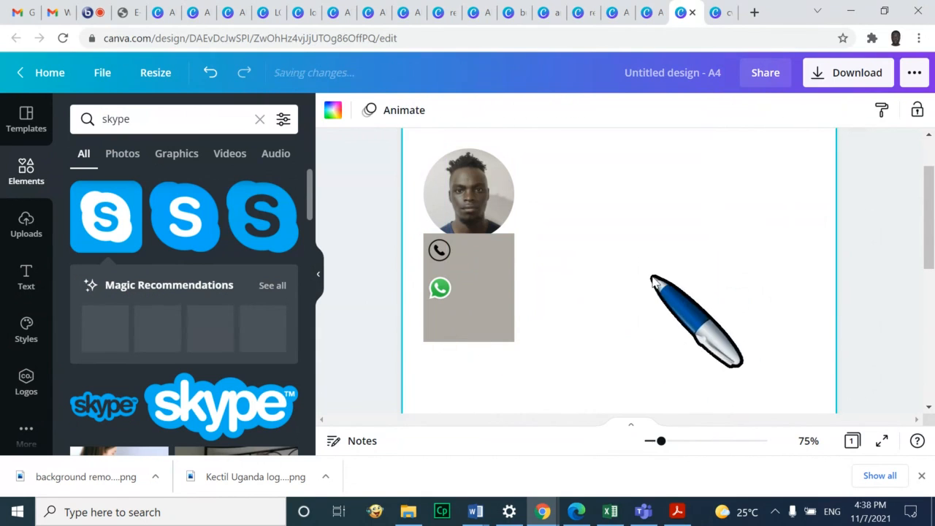
left_click(26, 168)
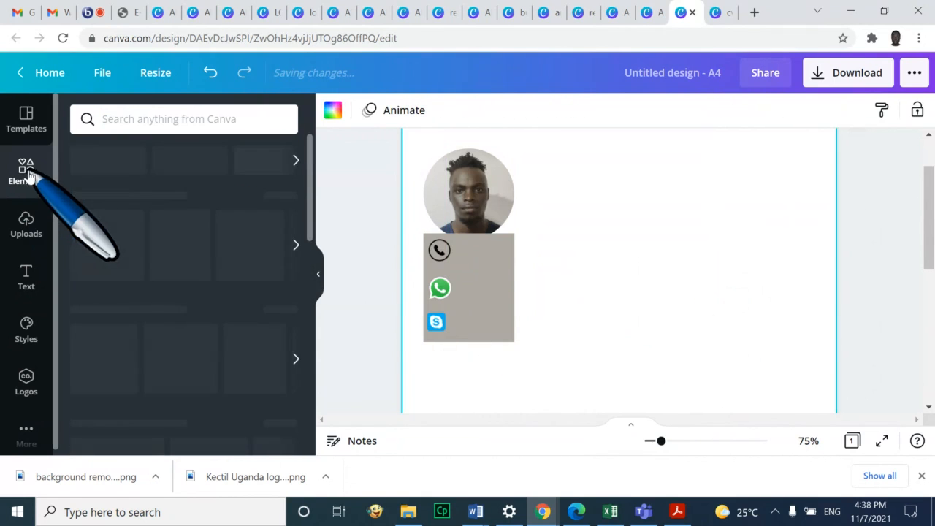
Search 'dotted lines' and place a dashed line beside the profile photo, adjusting its length
left_click(148, 120)
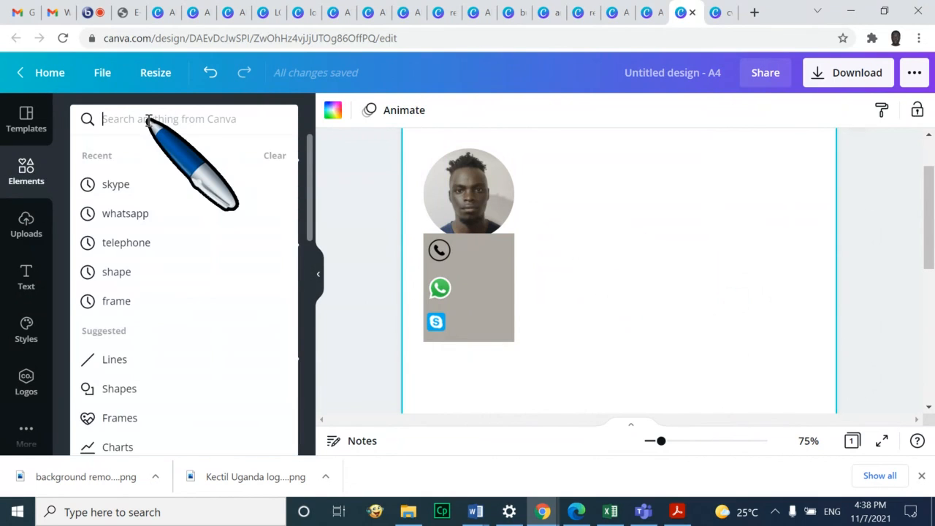
type("do")
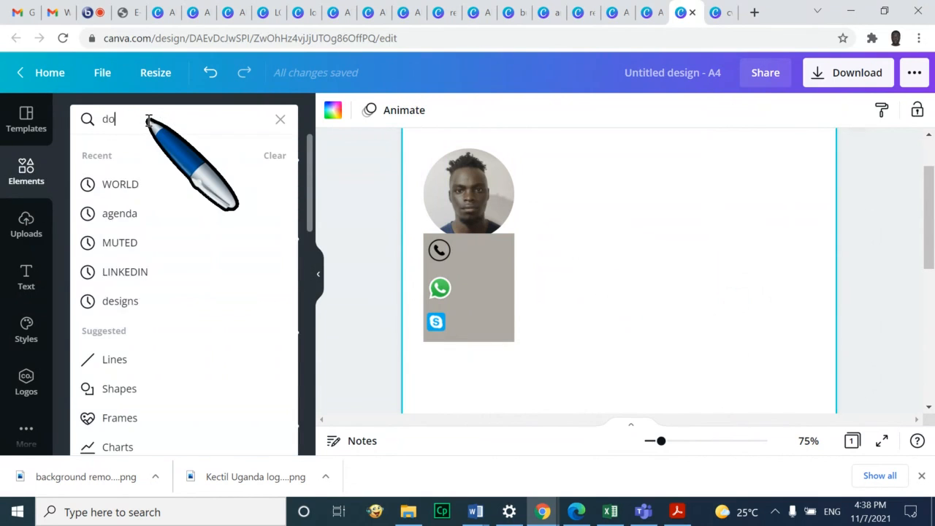
type("tted lines")
key("Return")
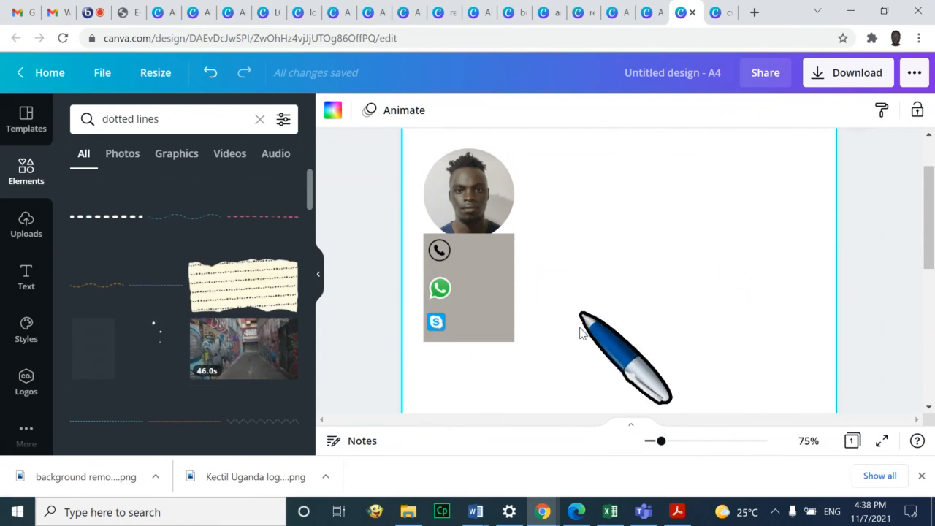
left_click_drag(358, 208, 593, 229)
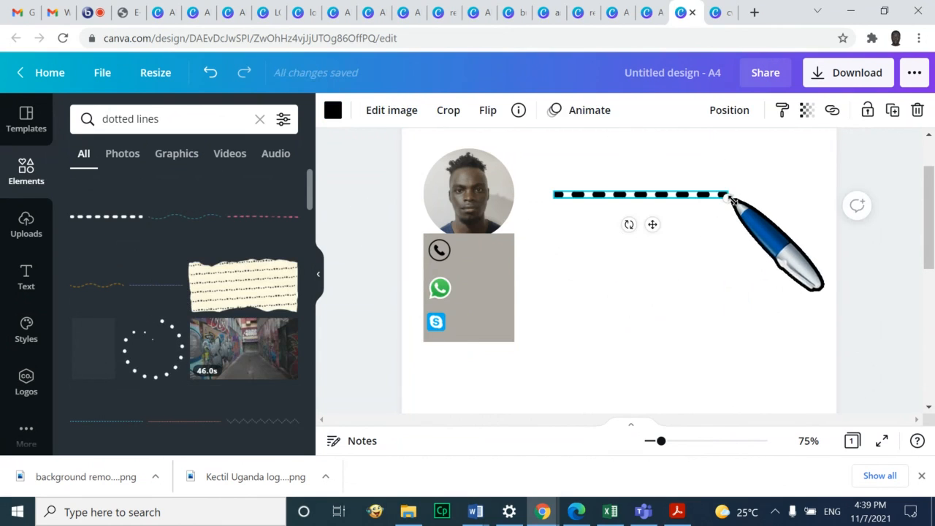
left_click_drag(731, 197, 814, 198)
left_click_drag(733, 195, 710, 212)
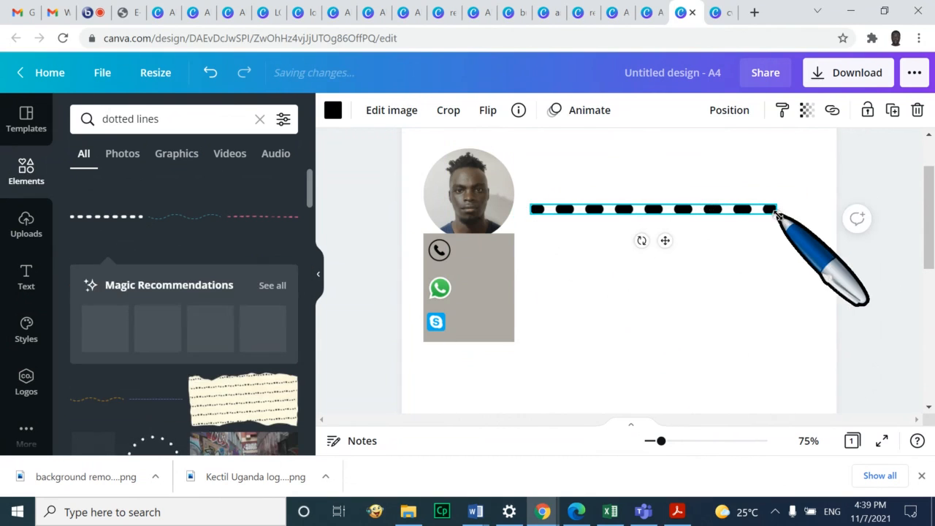
left_click_drag(778, 213, 610, 217)
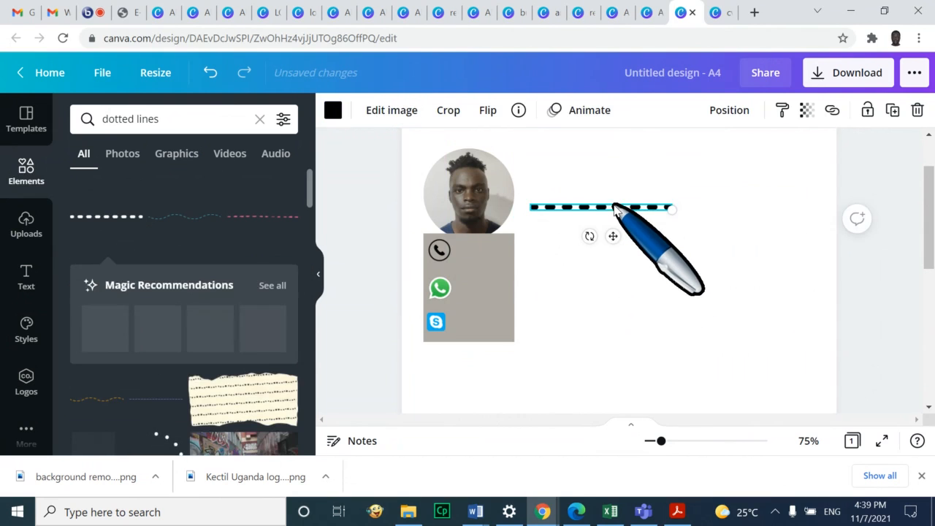
Duplicate the dashed line with Ctrl+D and join the copy on to extend it
key("ctrl+d")
left_click(634, 228)
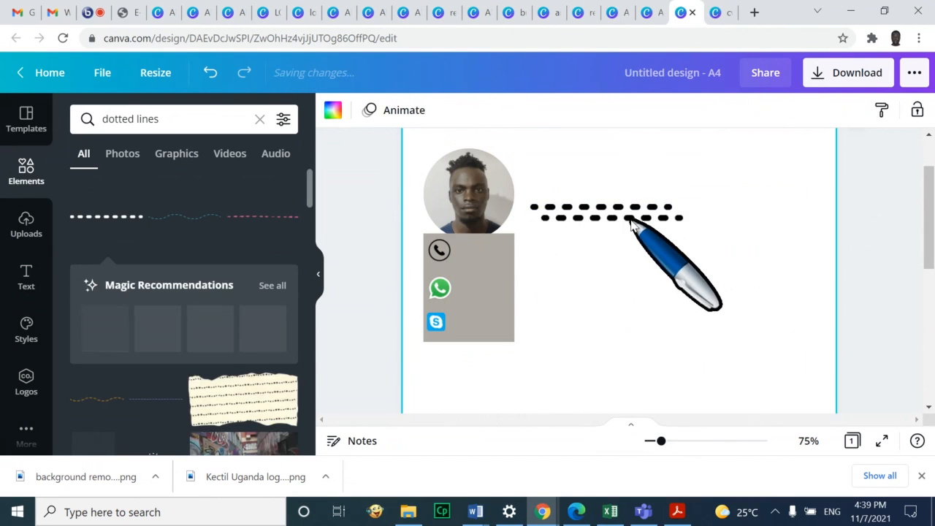
left_click_drag(631, 217, 755, 208)
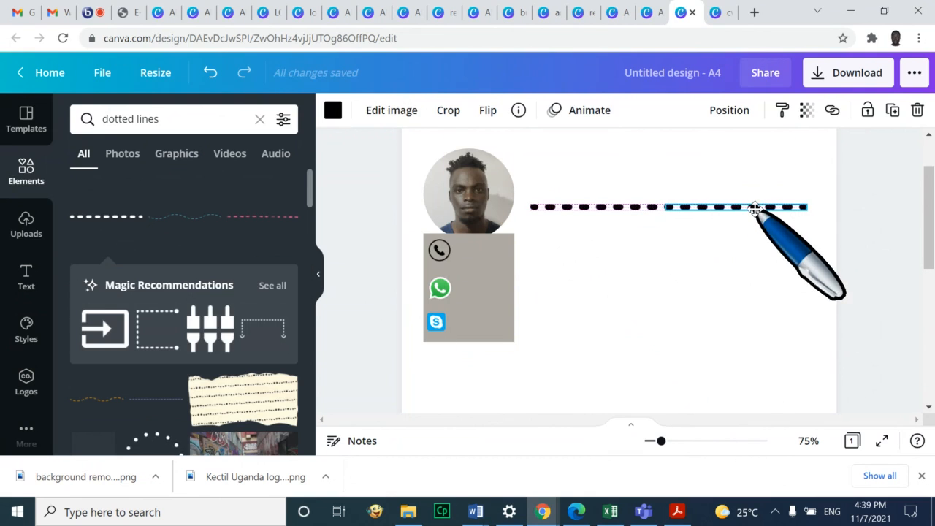
left_click(757, 288)
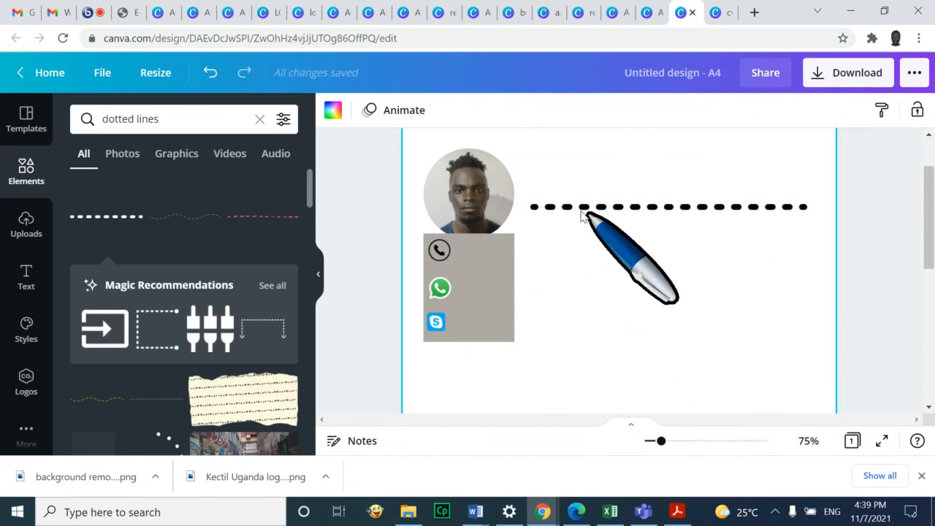
left_click(22, 279)
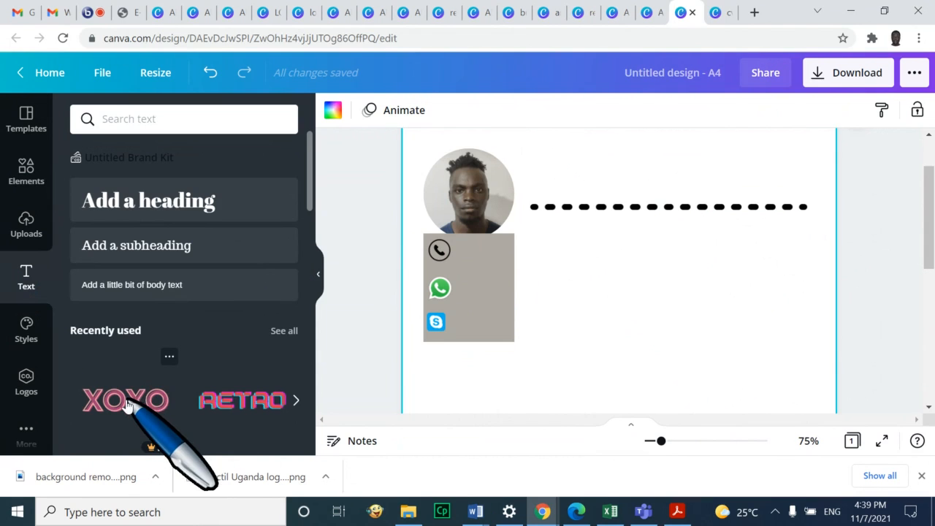
Add the XOXO text style, retype it as OKELLO at size 100, and move it above the dashed line
left_click(124, 402)
left_click_drag(599, 382, 617, 286)
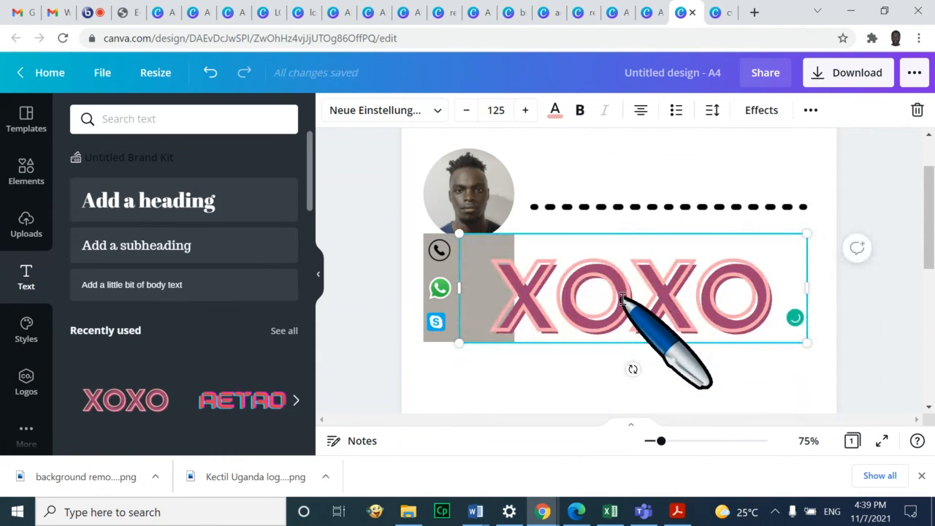
double_click(622, 299)
type("OKELLO")
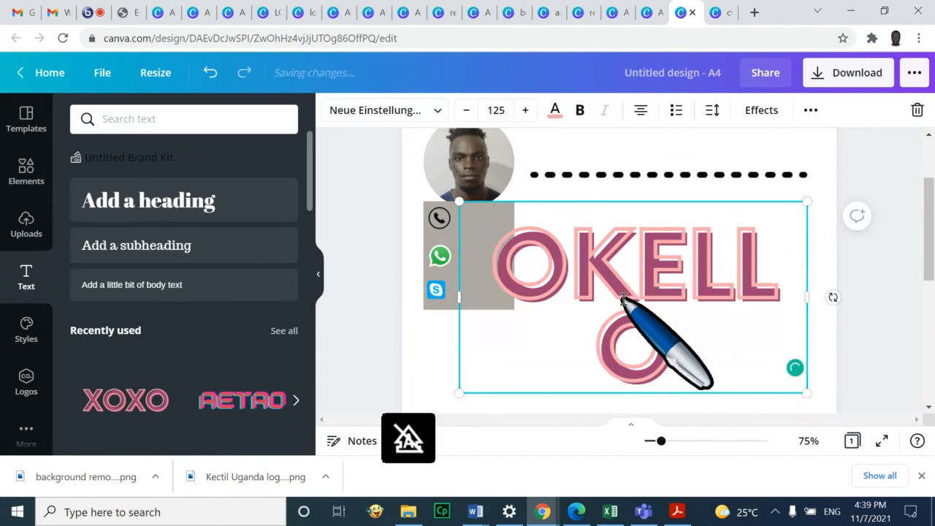
left_click(497, 110)
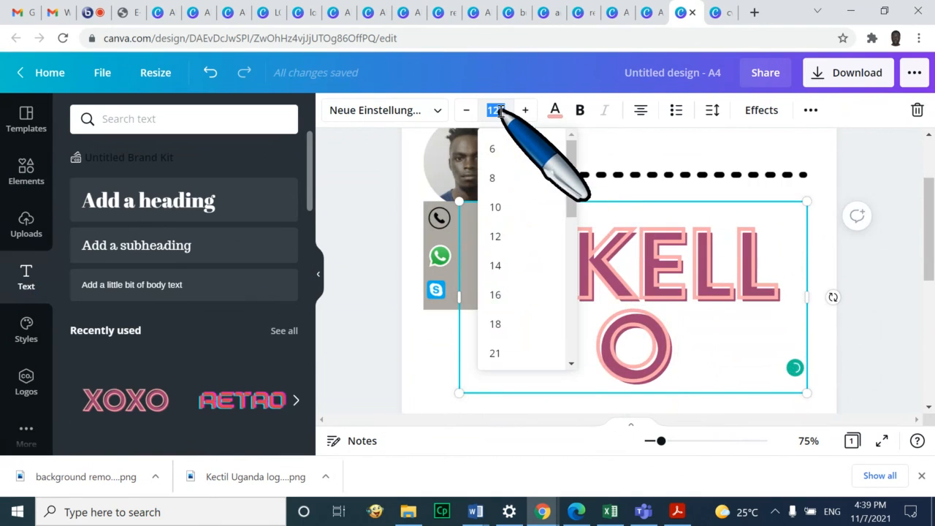
type("100")
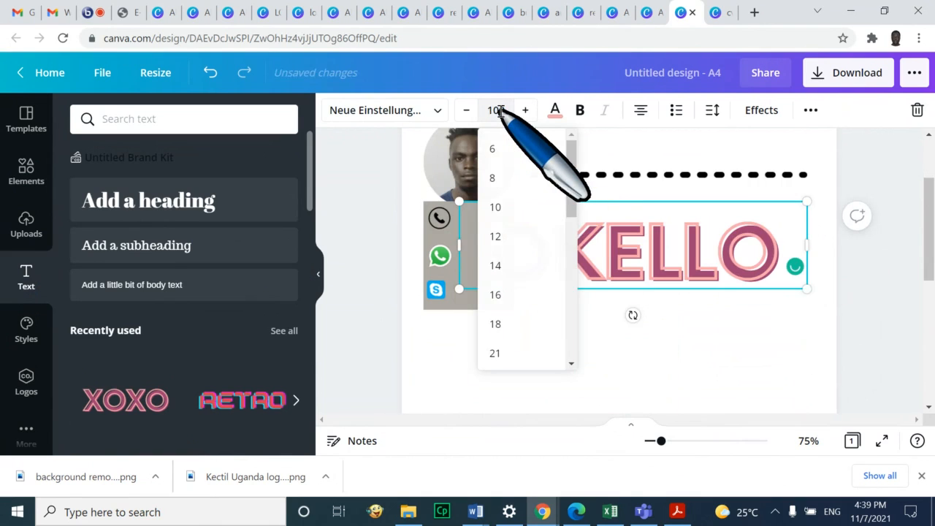
key("Return")
left_click(607, 372)
scroll(607, 372, "up", 3)
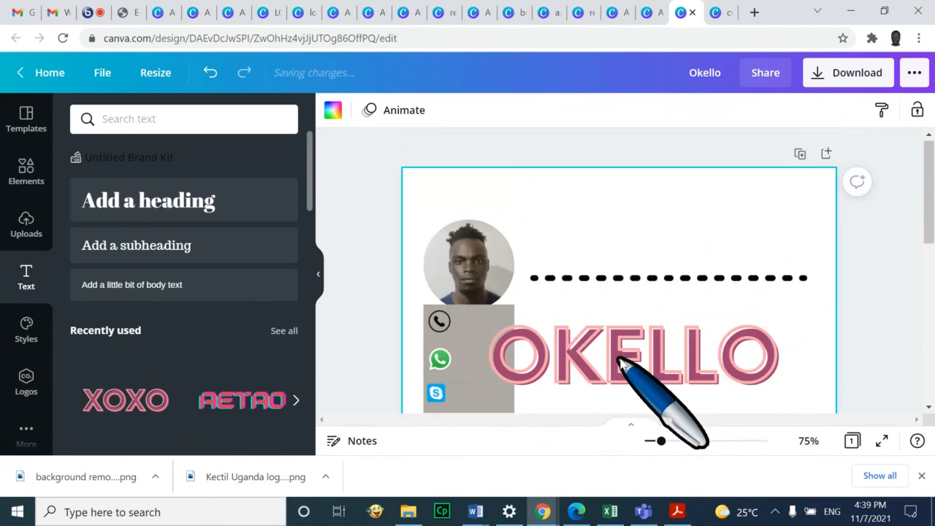
left_click_drag(634, 358, 690, 221)
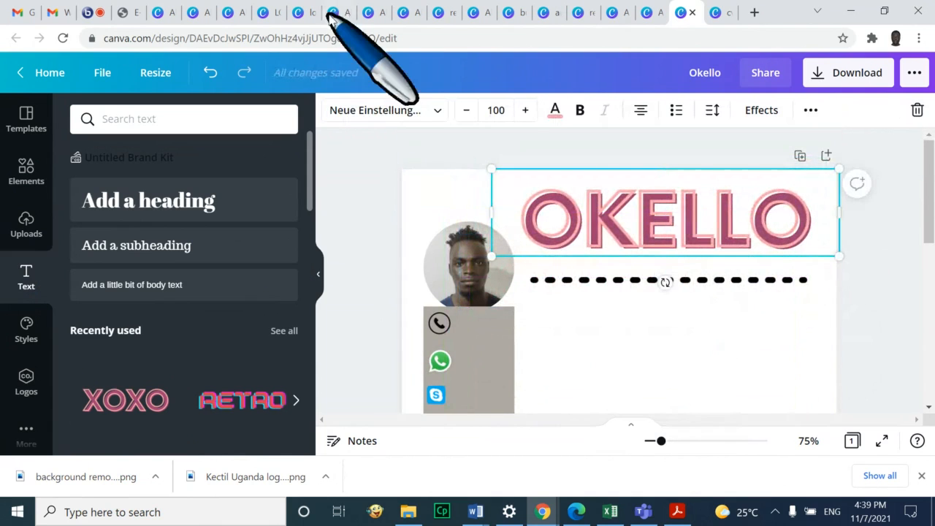
left_click(87, 12)
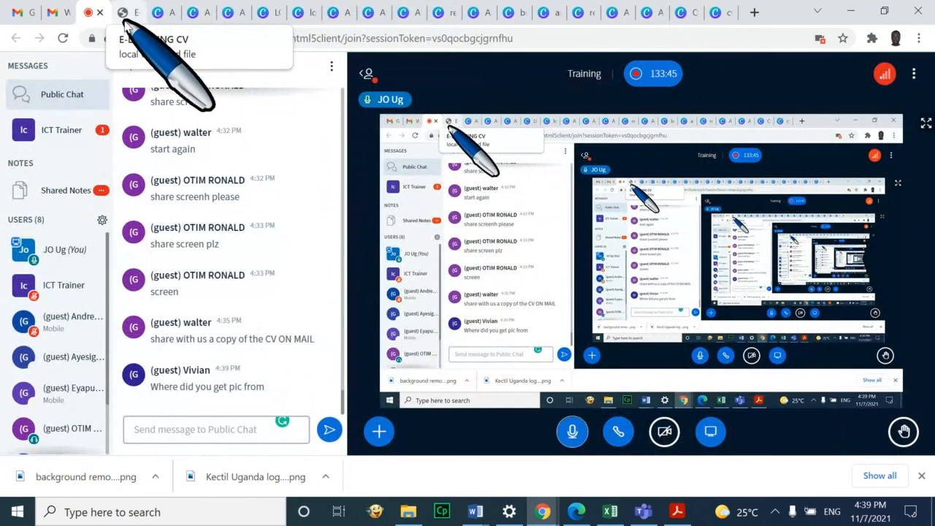
left_click(681, 13)
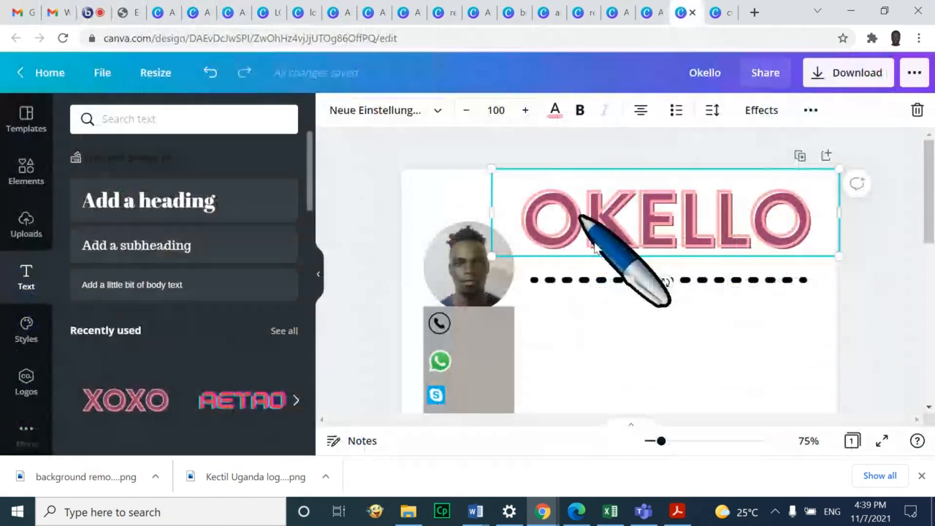
left_click(775, 316)
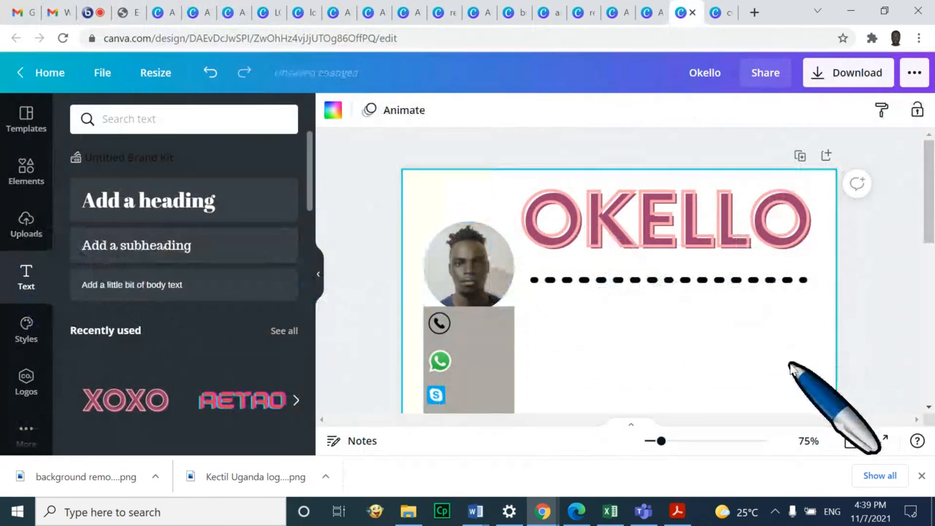
scroll(886, 293, "down", 2)
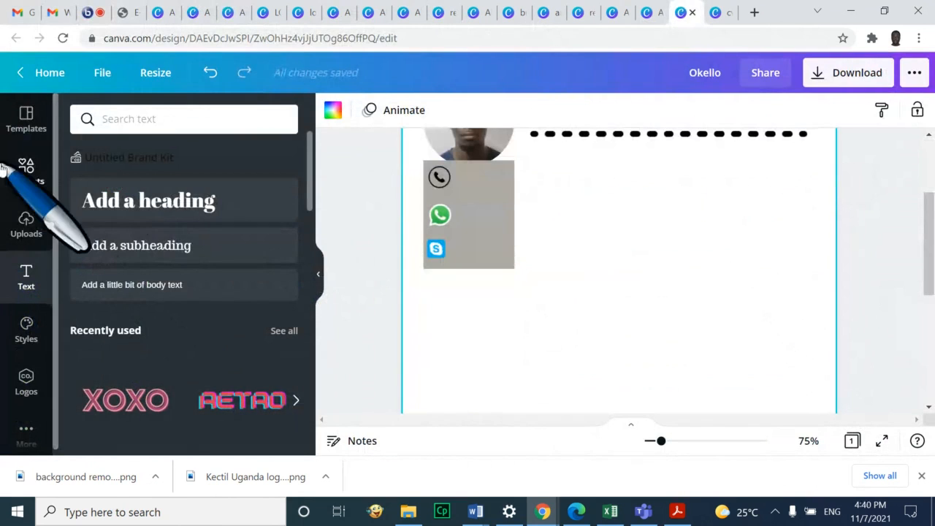
left_click(25, 223)
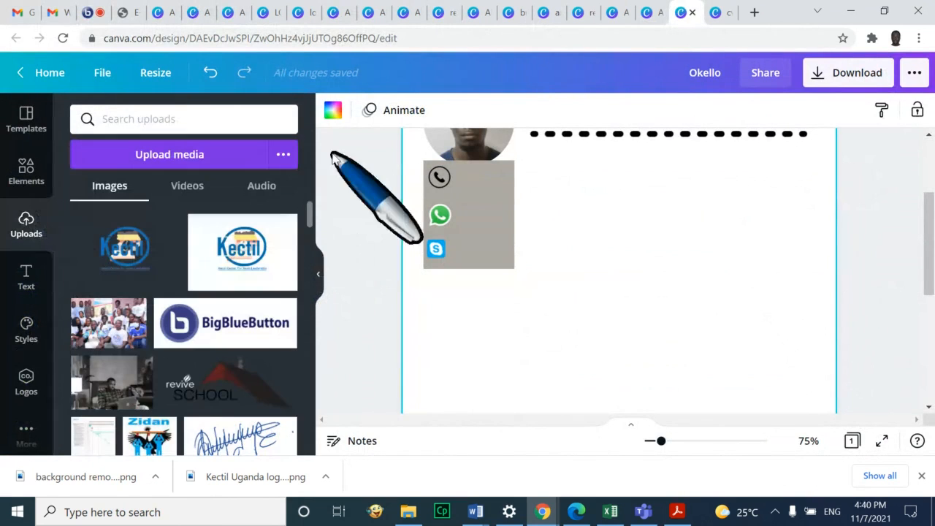
scroll(193, 369, "down", 2)
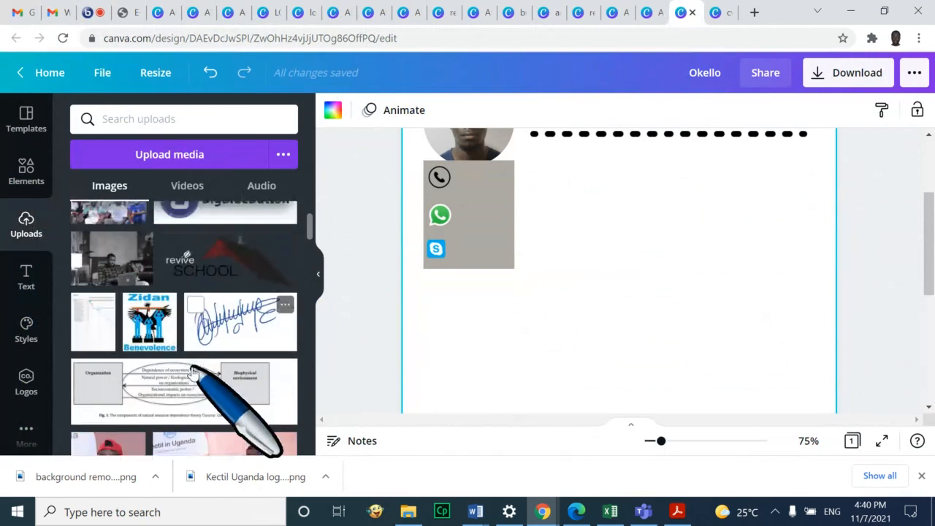
scroll(195, 370, "up", 2)
left_click(194, 150)
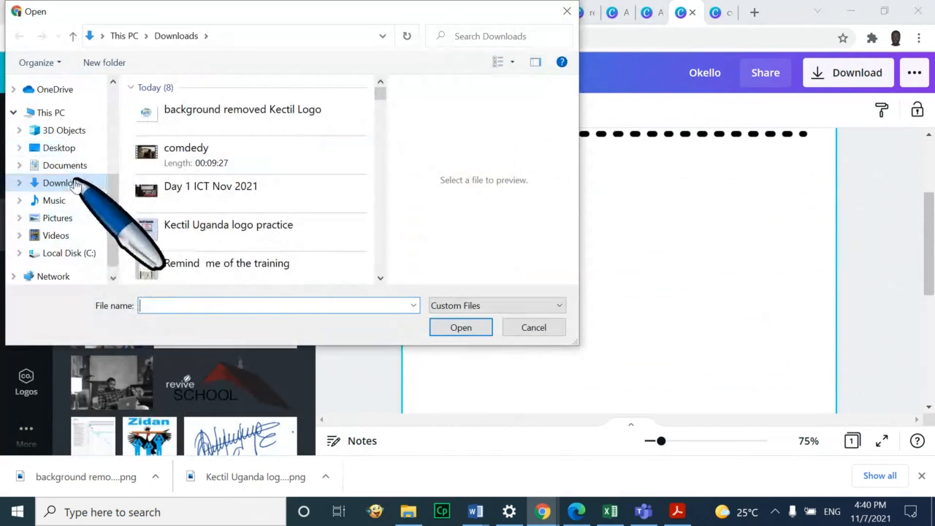
left_click(221, 167)
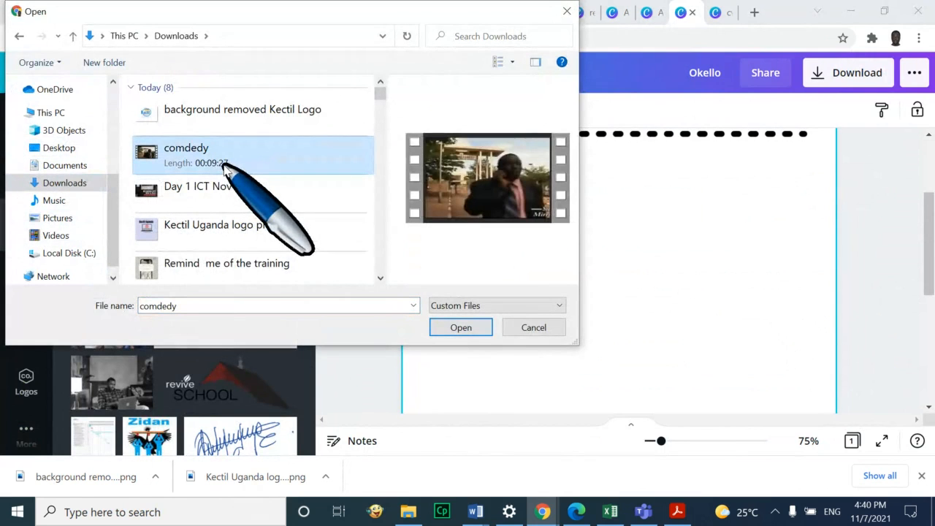
key("p")
key("p")
key("p")
key("p")
key("p")
key("p")
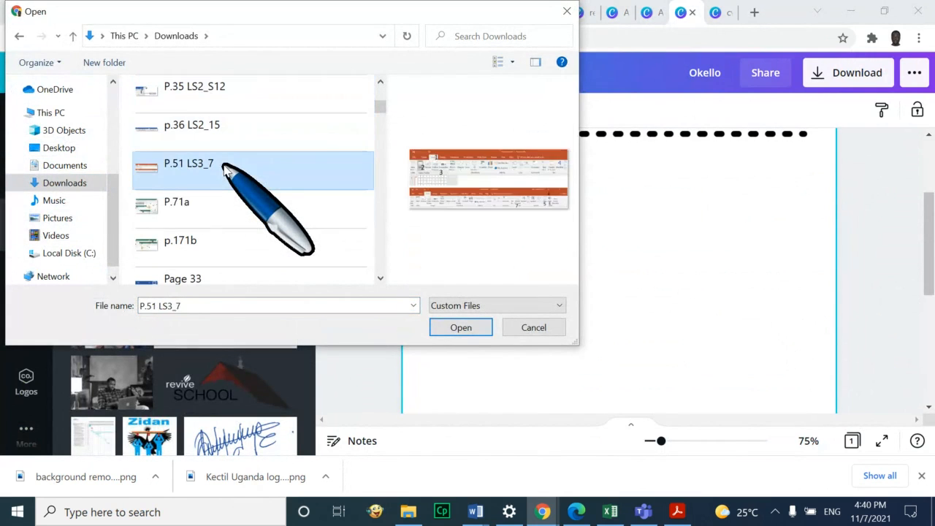
key("p")
key("p")
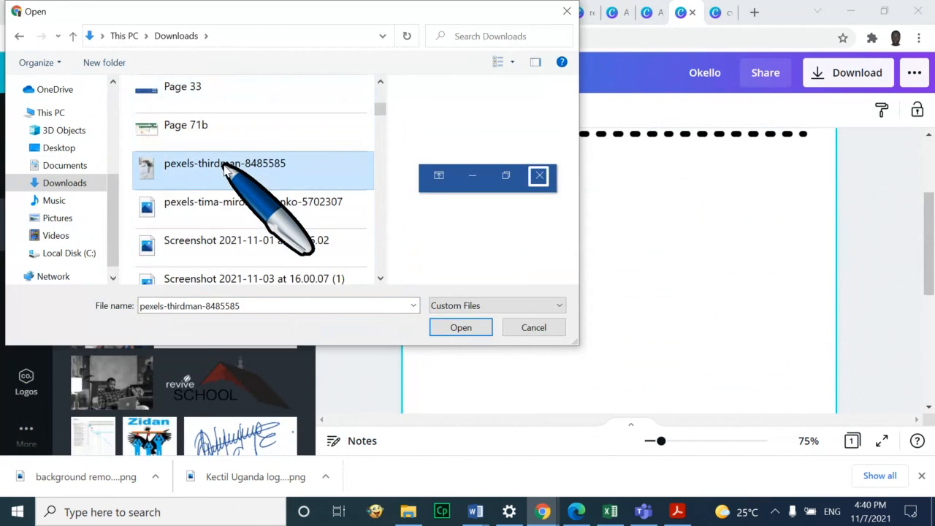
key("j")
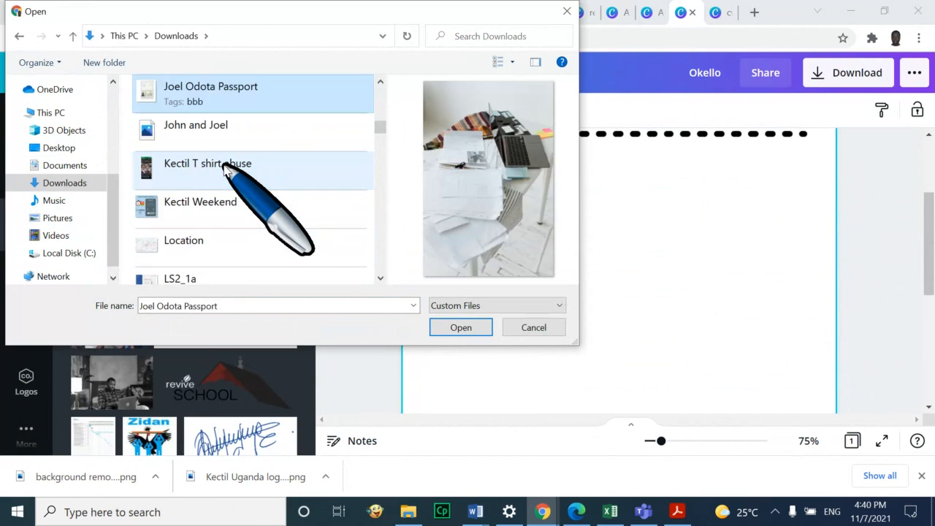
key("j")
key("j")
key("j")
key("j")
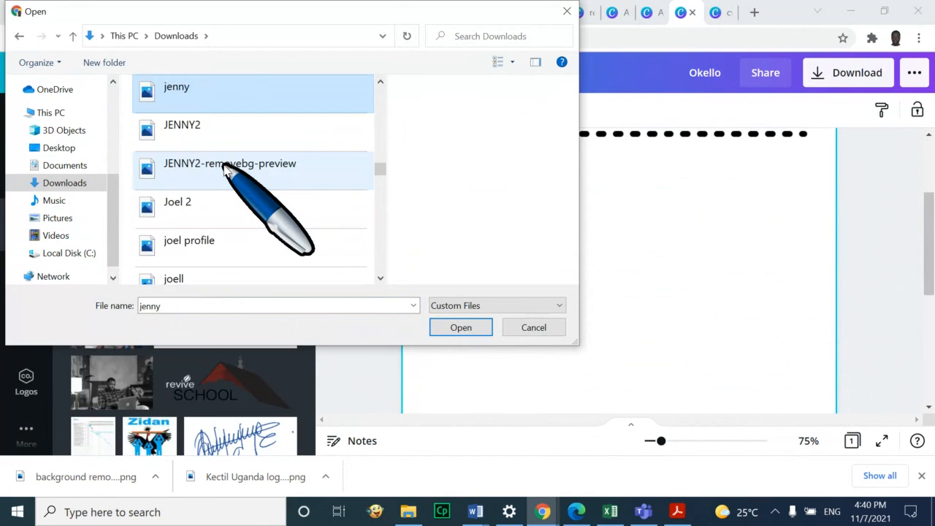
key("j")
key("j")
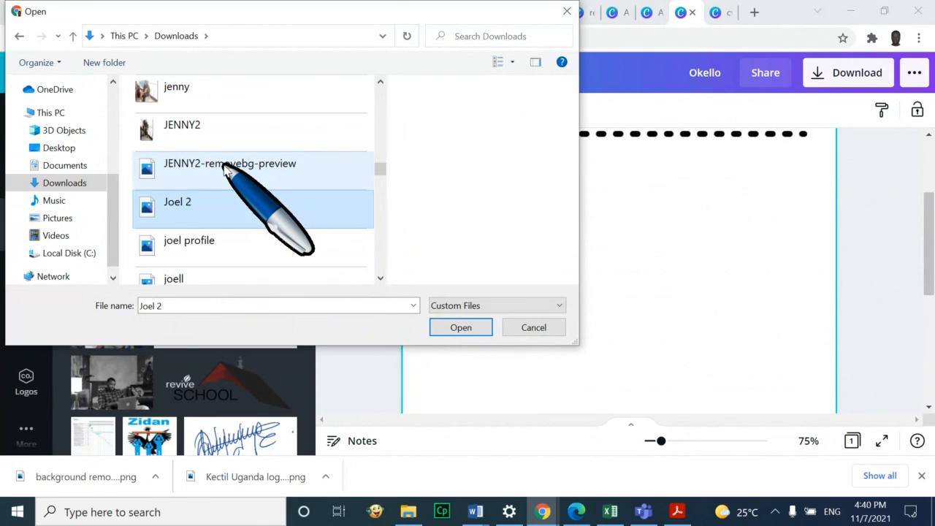
key("Return")
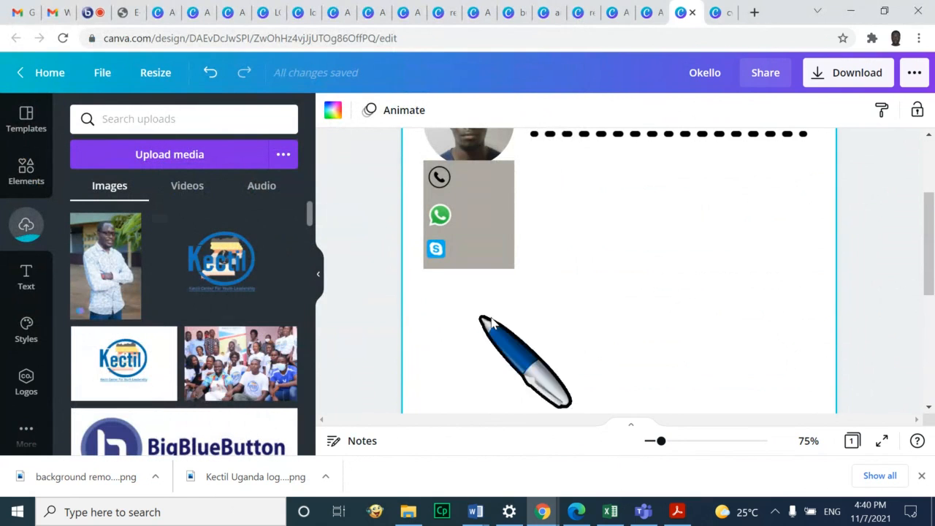
Move the profile photo up beside the OKELLO title
scroll(632, 269, "up", 2)
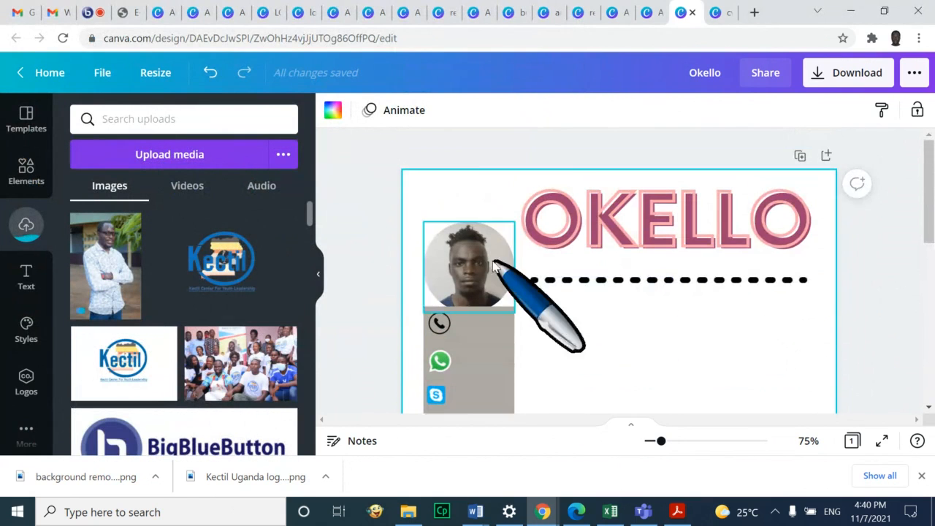
left_click(477, 232)
left_click_drag(476, 233, 470, 199)
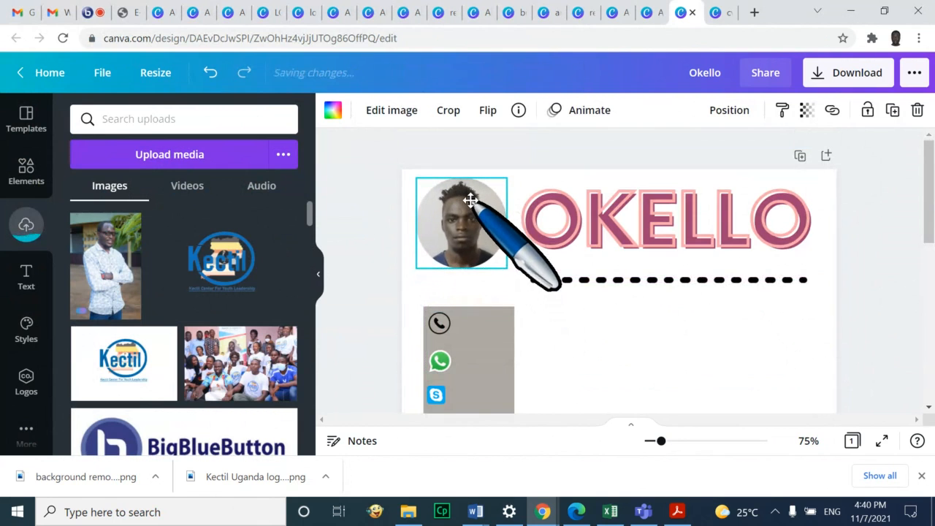
scroll(831, 286, "down", 3)
left_click(826, 286)
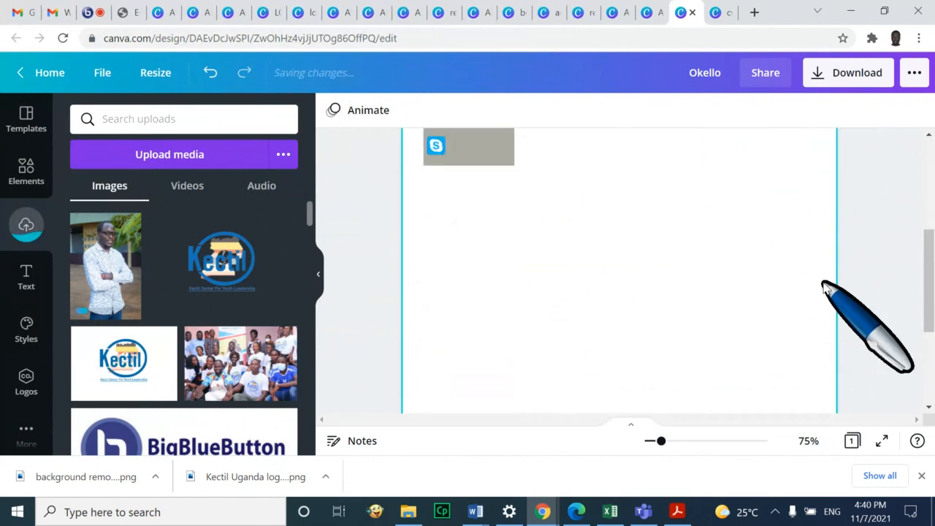
scroll(825, 289, "up", 1)
scroll(653, 317, "up", 3)
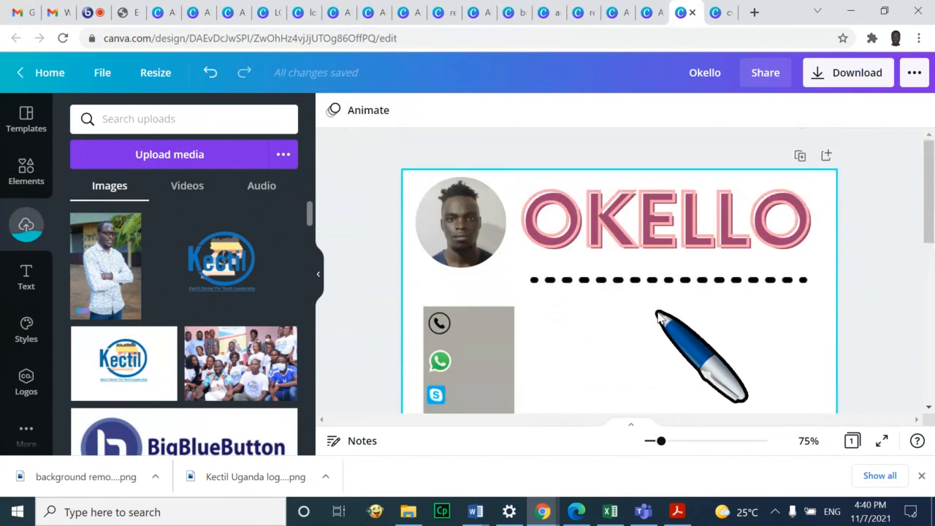
scroll(804, 347, "down", 1)
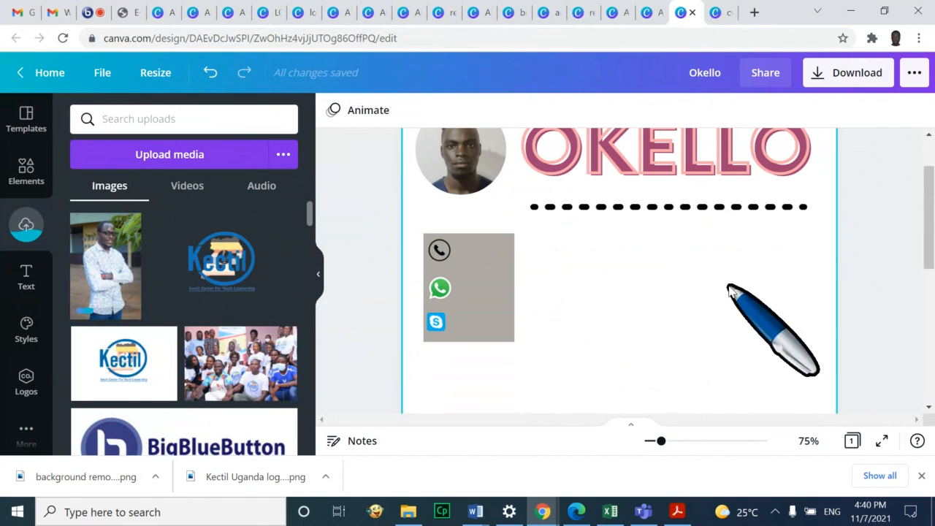
Line up the WhatsApp and Skype icons under the phone icon along the grey box's left edge
left_click(437, 249)
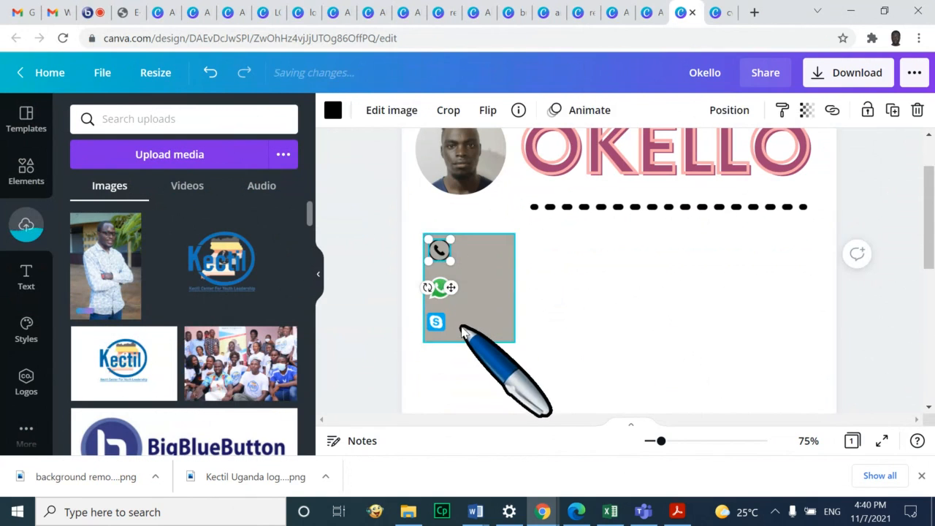
left_click(438, 323)
left_click_drag(446, 329, 451, 332)
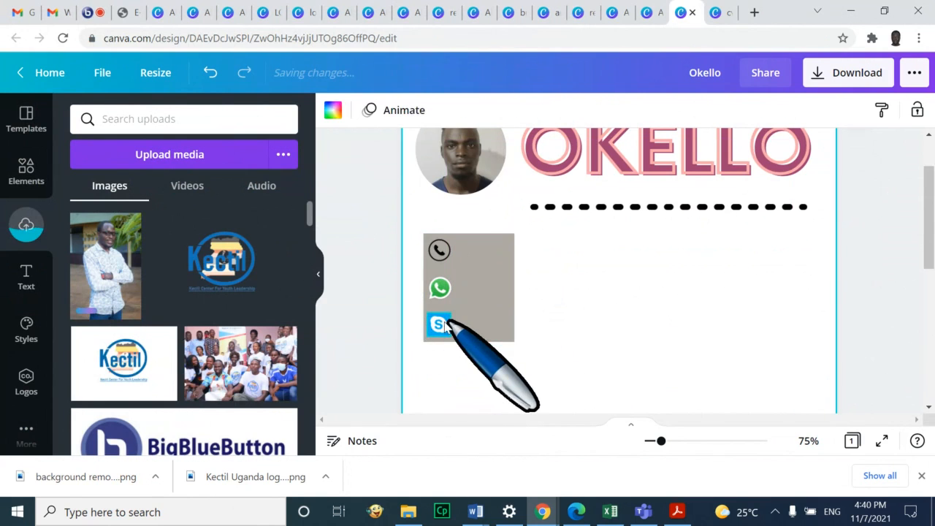
left_click(437, 248)
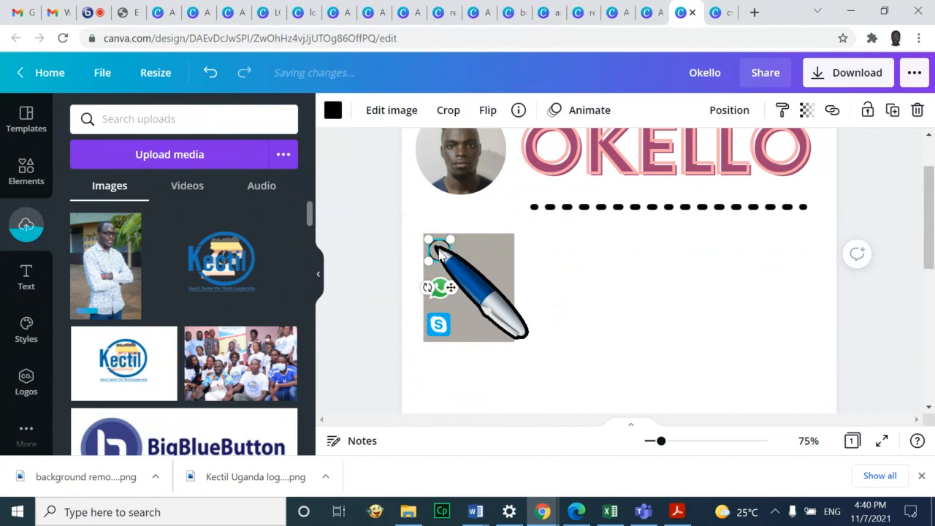
left_click(437, 250)
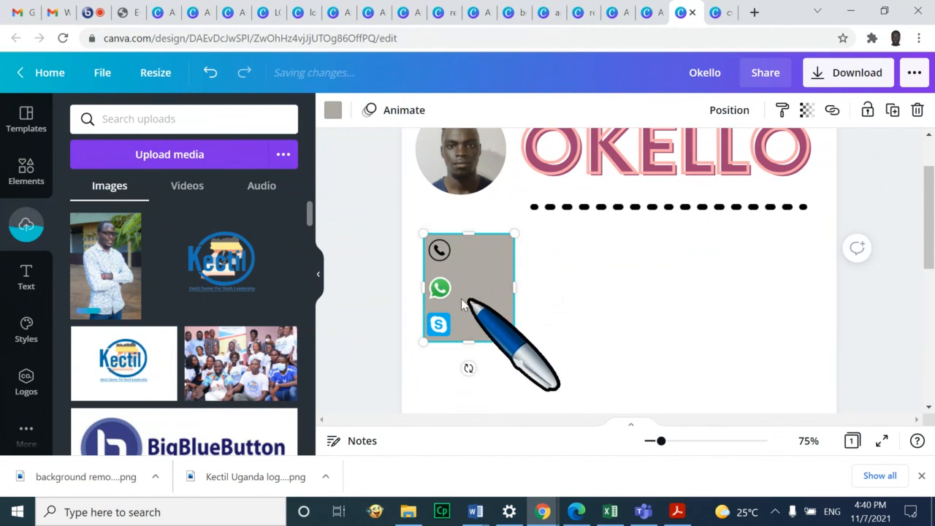
left_click_drag(448, 295, 442, 292)
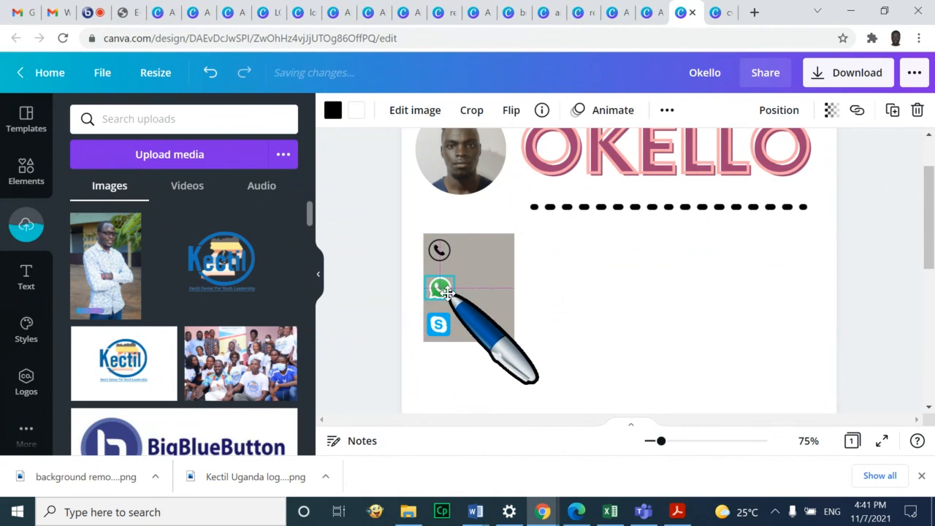
left_click(654, 326)
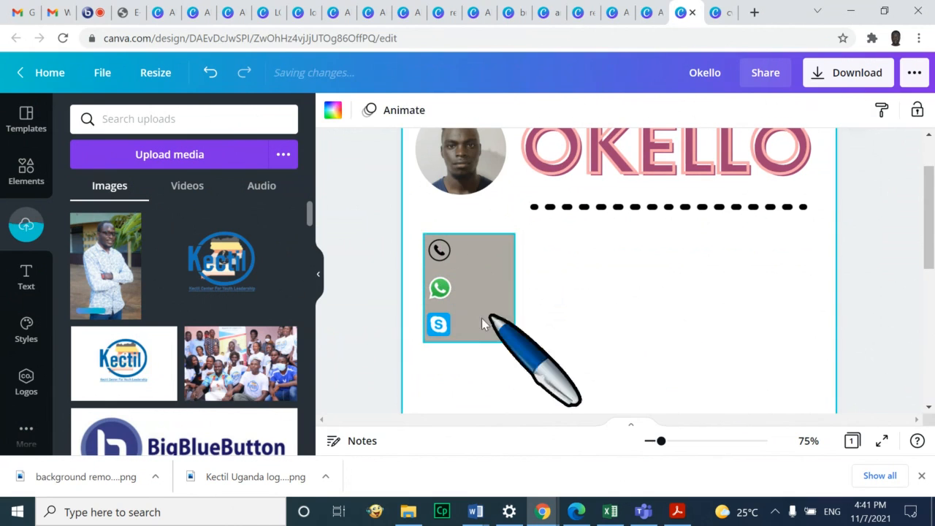
left_click_drag(442, 323, 440, 324)
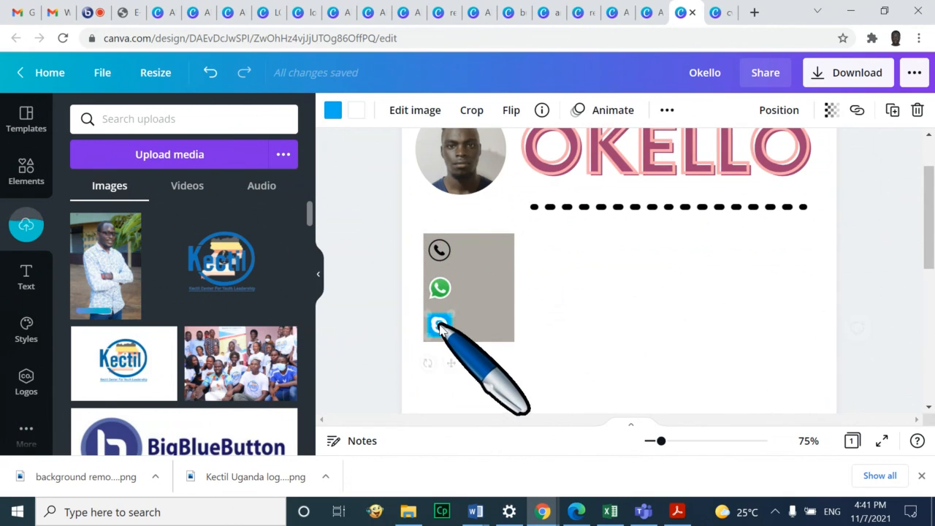
left_click(649, 310)
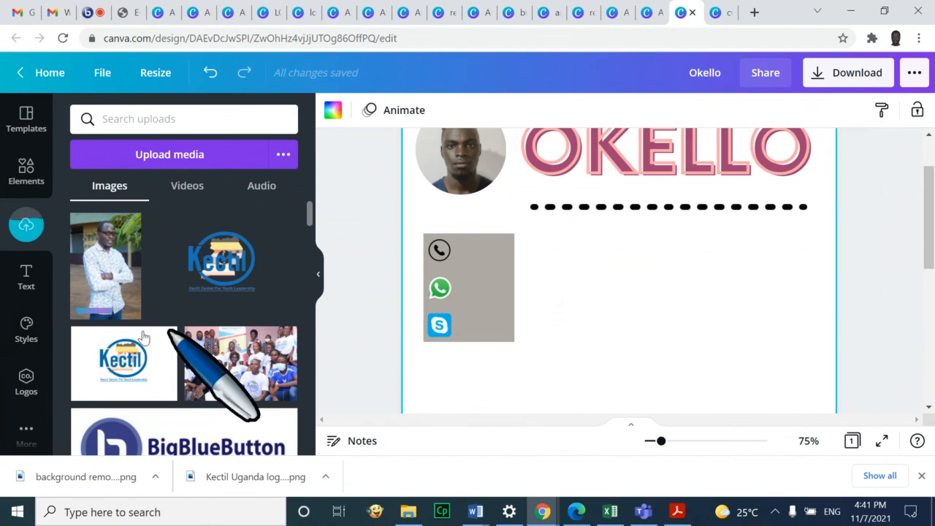
Add a heading text box and enter the phone number in it
left_click(26, 276)
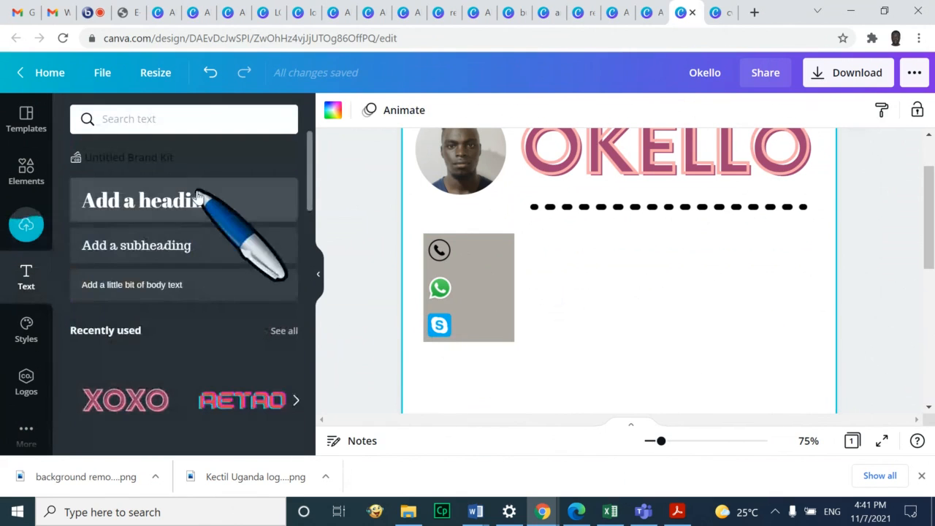
left_click(198, 199)
scroll(626, 346, "up", 1)
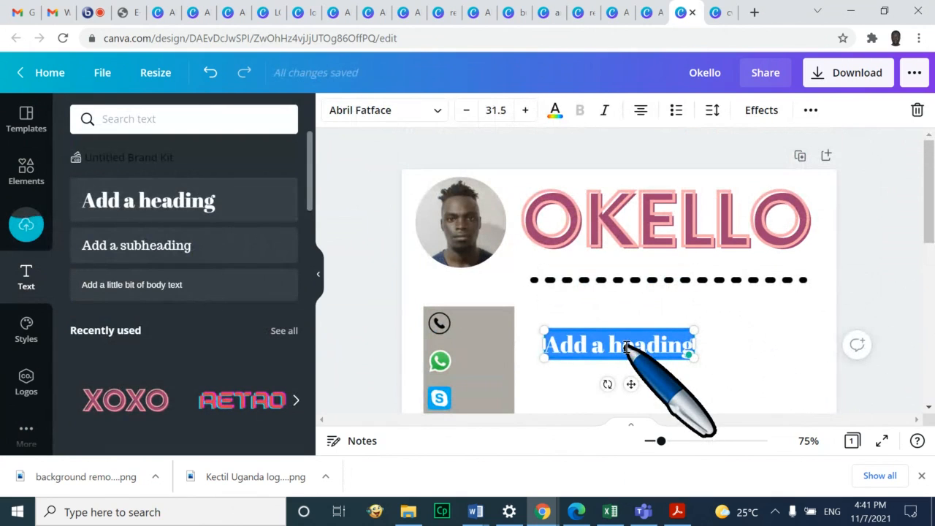
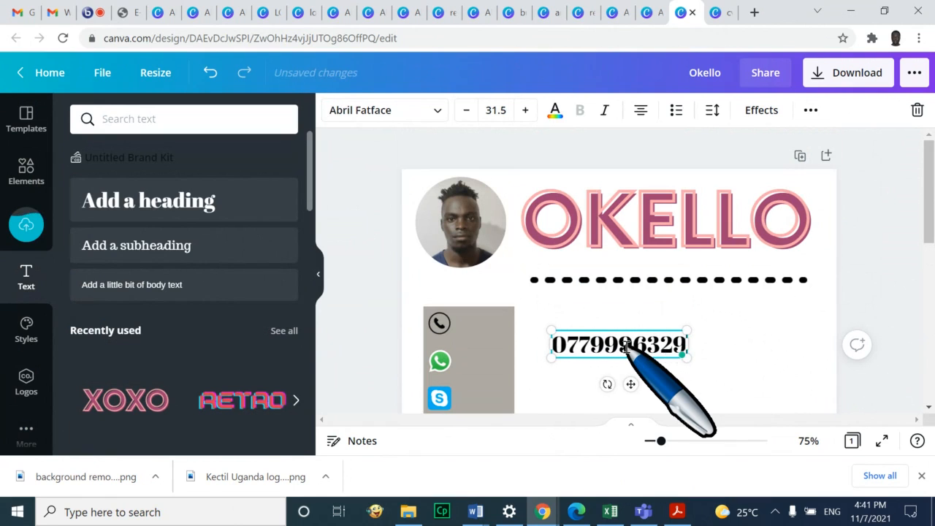
Shrink the phone-number text to size 14.7 and place it beside the phone icon
left_click(707, 340)
left_click(662, 351)
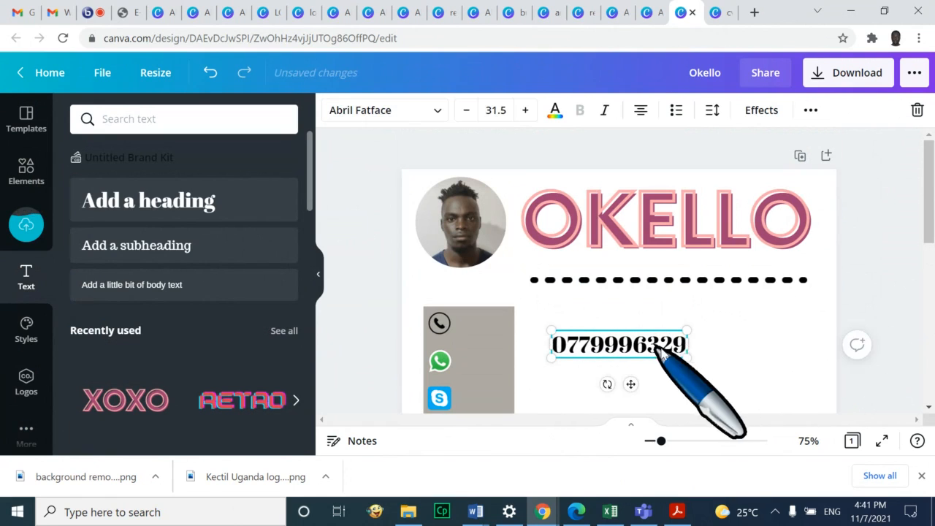
left_click_drag(687, 356, 486, 324)
left_click(695, 328)
left_click(591, 341)
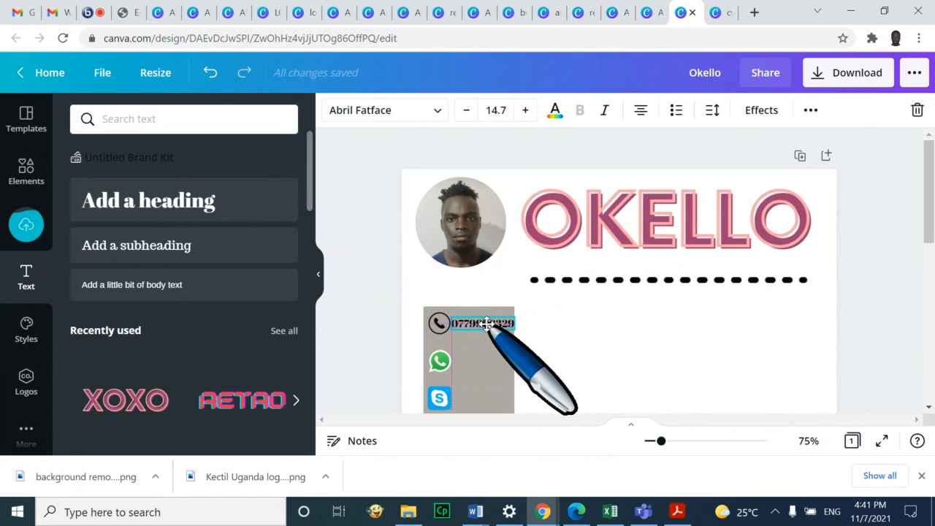
left_click(703, 353)
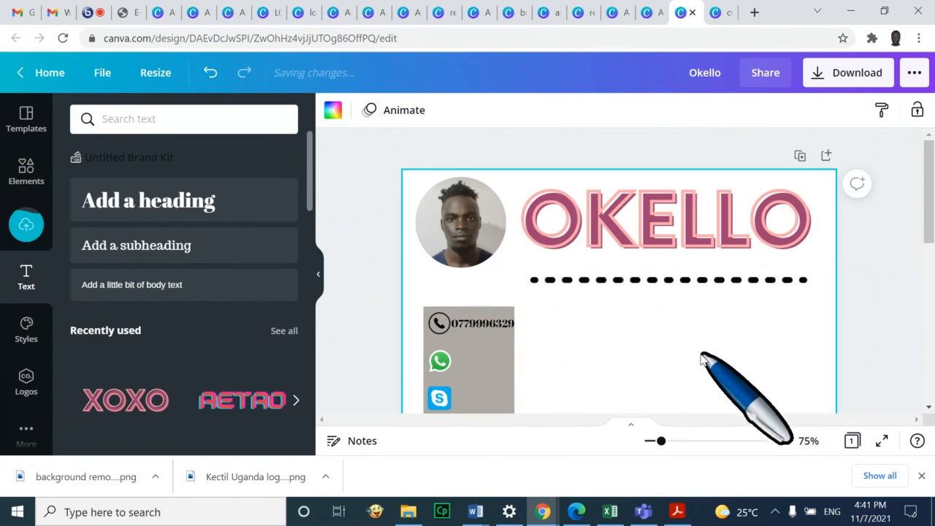
left_click(488, 325)
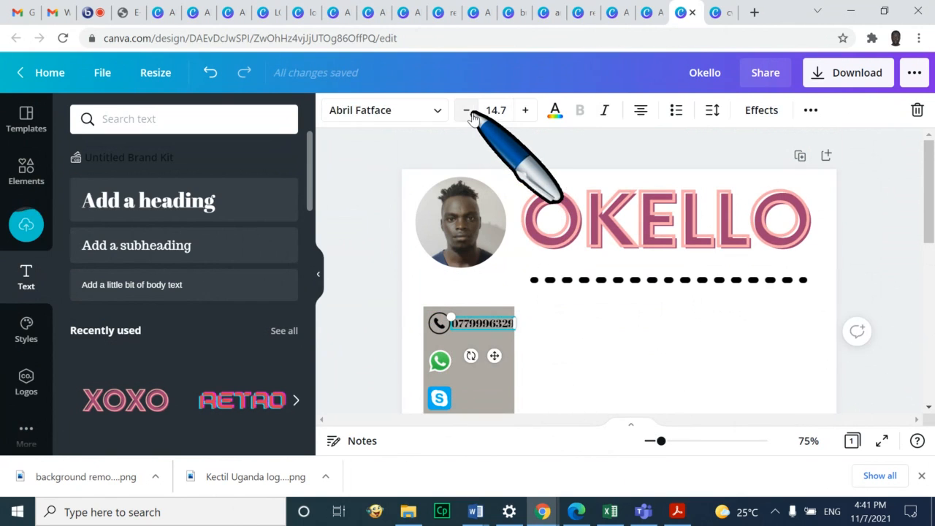
left_click(643, 351)
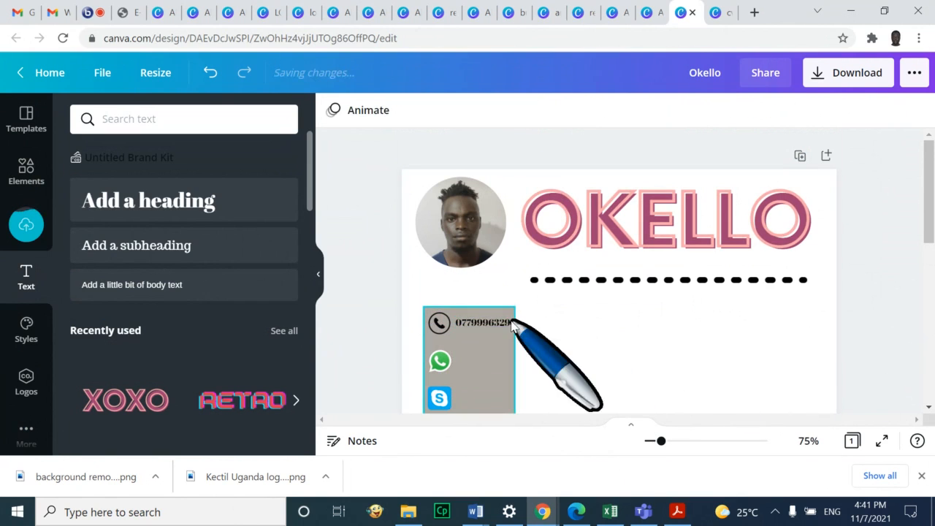
scroll(534, 278, "down", 3)
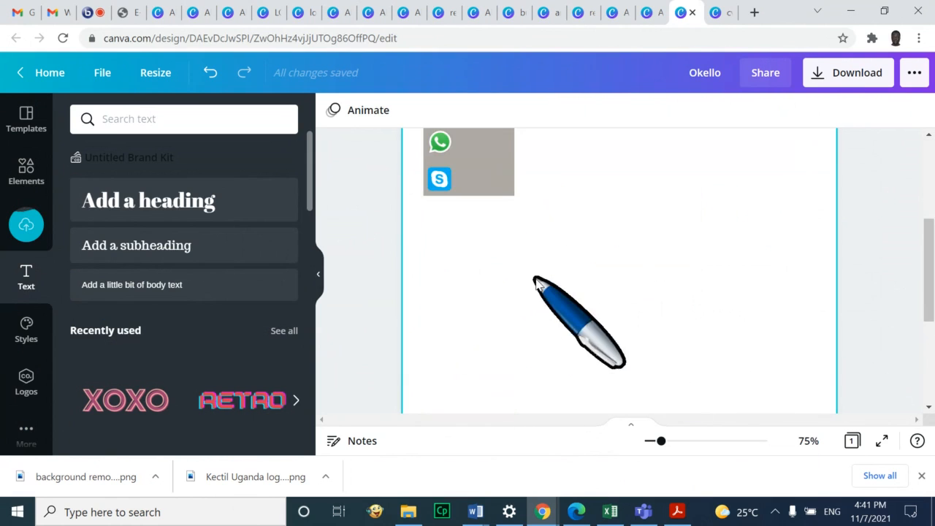
scroll(535, 329, "up", 1)
scroll(534, 307, "up", 1)
Make the contact box blue and move it up under the photo
left_click(495, 310)
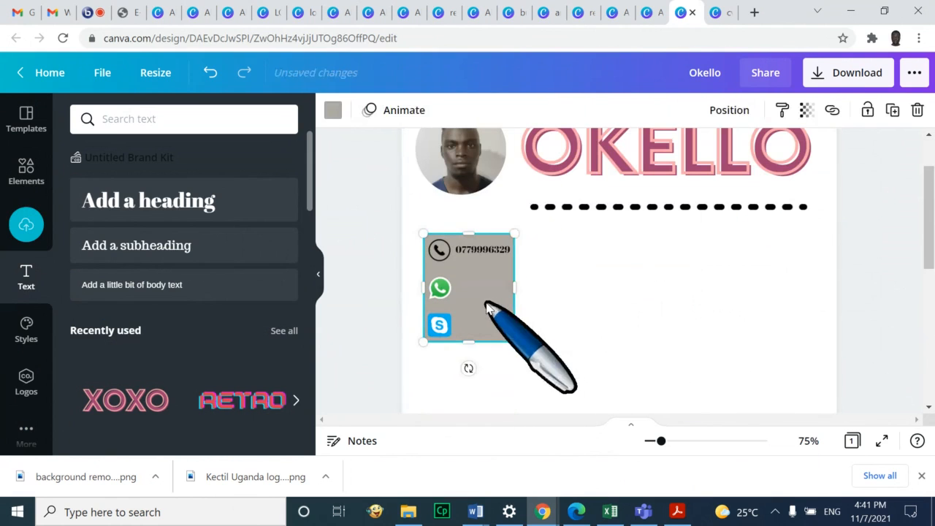
left_click(334, 110)
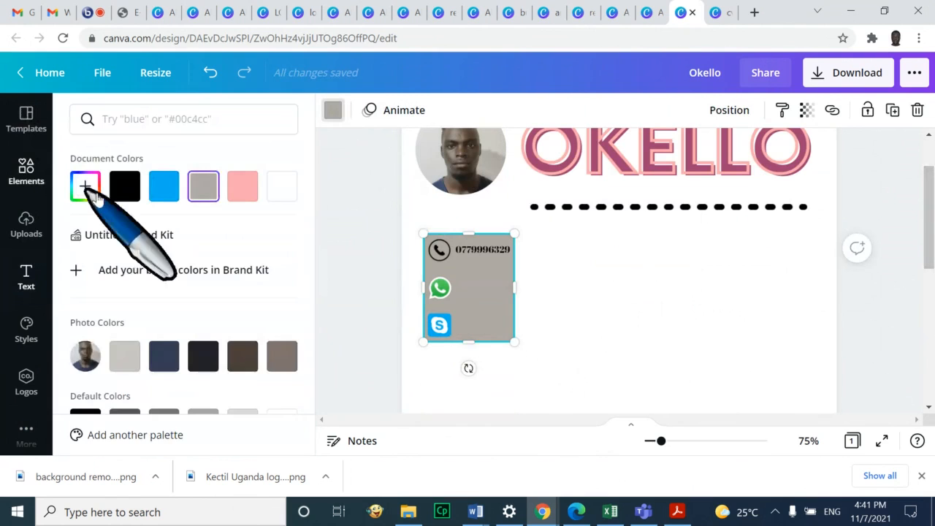
left_click(165, 186)
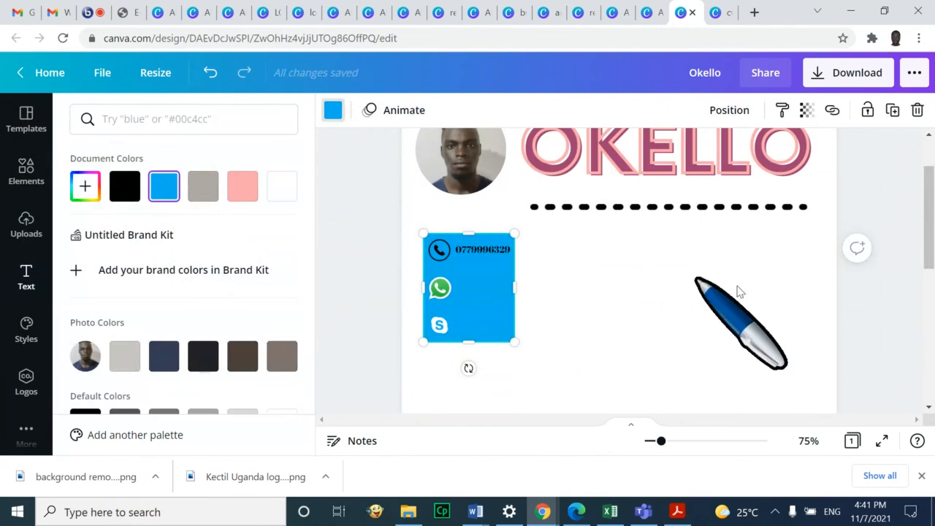
scroll(720, 298, "up", 1)
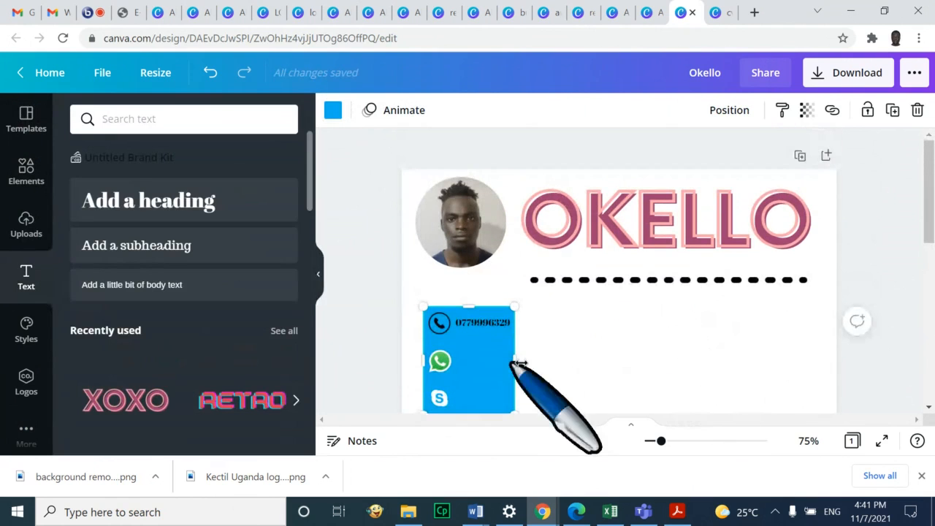
left_click_drag(487, 364, 439, 284)
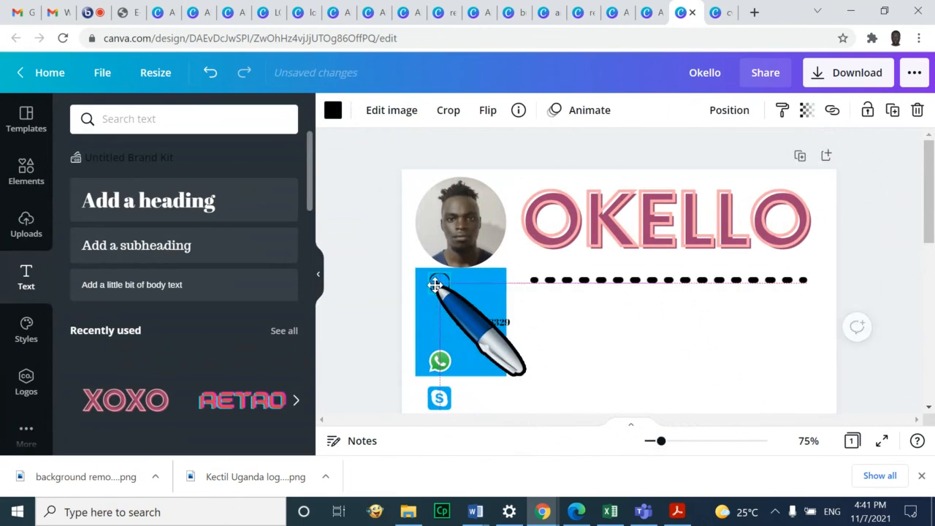
Move the WhatsApp and Skype icons into the blue box and the phone number beside the phone icon
left_click_drag(431, 362, 437, 319)
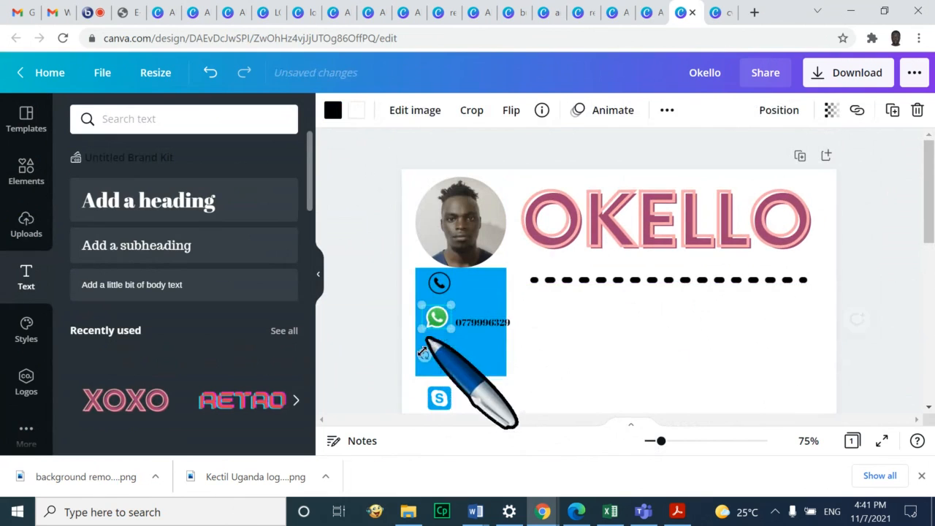
left_click(439, 398)
left_click_drag(442, 400, 437, 352)
left_click_drag(475, 321, 428, 284)
left_click(500, 337)
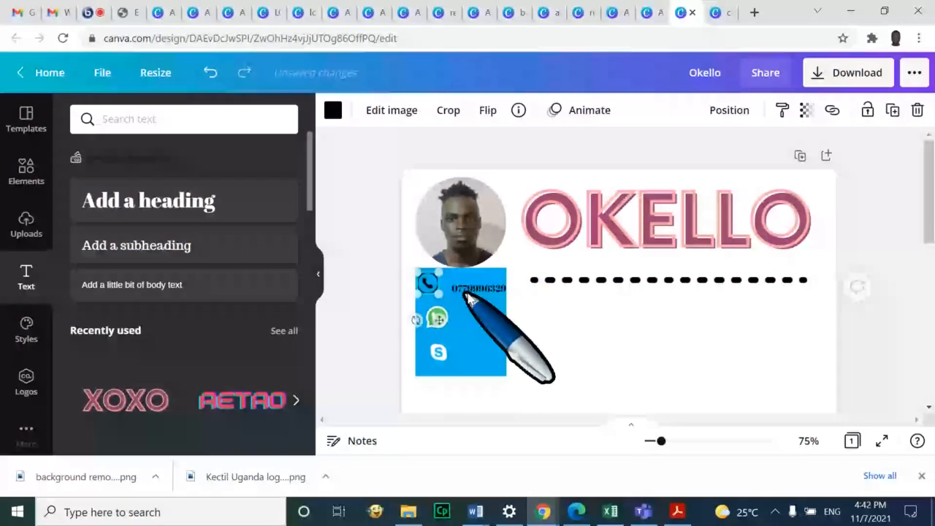
Place a second phone number beside the WhatsApp icon and align the icons in the box
double_click(468, 292)
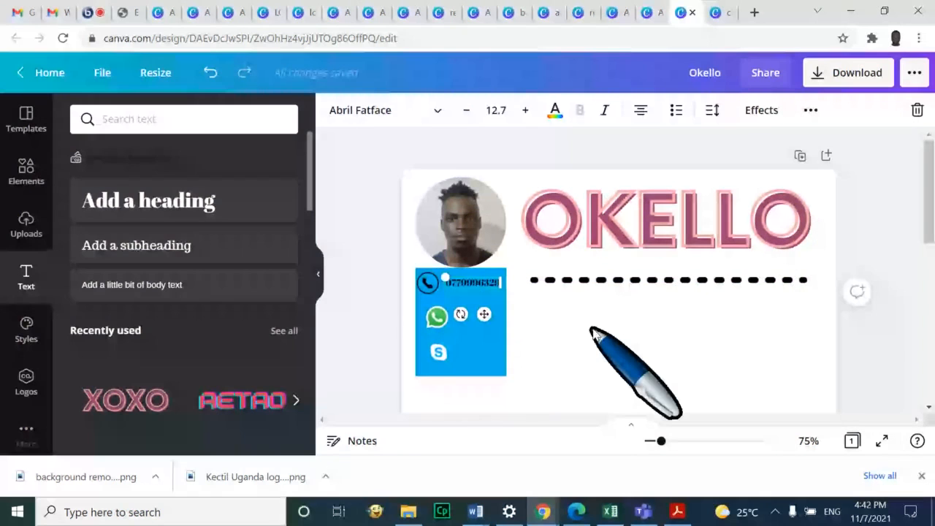
left_click_drag(437, 317, 432, 311)
double_click(485, 294)
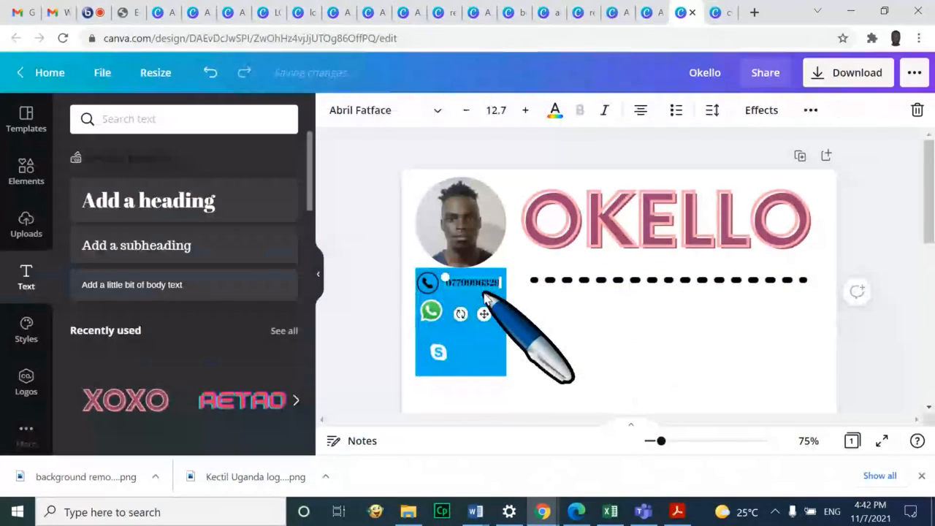
left_click_drag(484, 296, 474, 311)
left_click(589, 330)
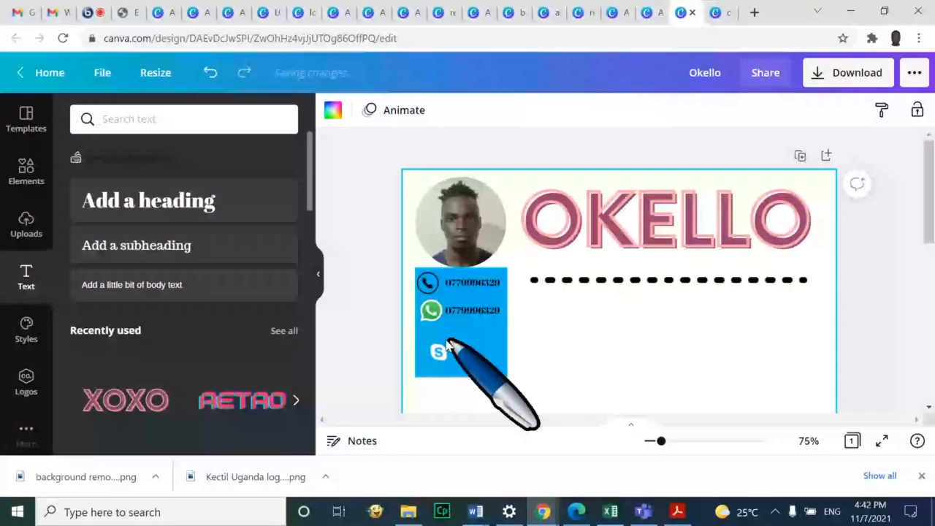
mouse_move(447, 342)
left_mouse_down()
mouse_move(428, 354)
mouse_move(429, 345)
left_mouse_up()
left_click(583, 361)
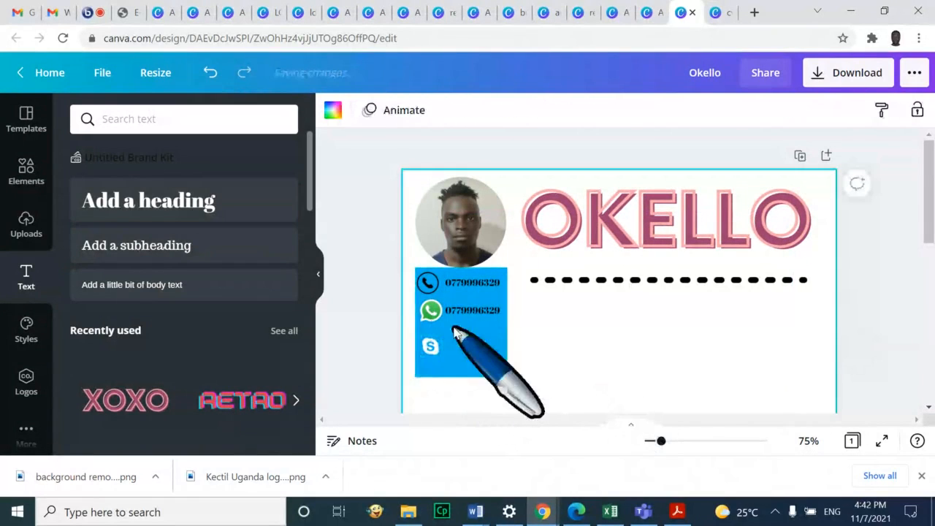
left_click(465, 310)
left_click_drag(464, 310, 468, 346)
left_click(516, 344)
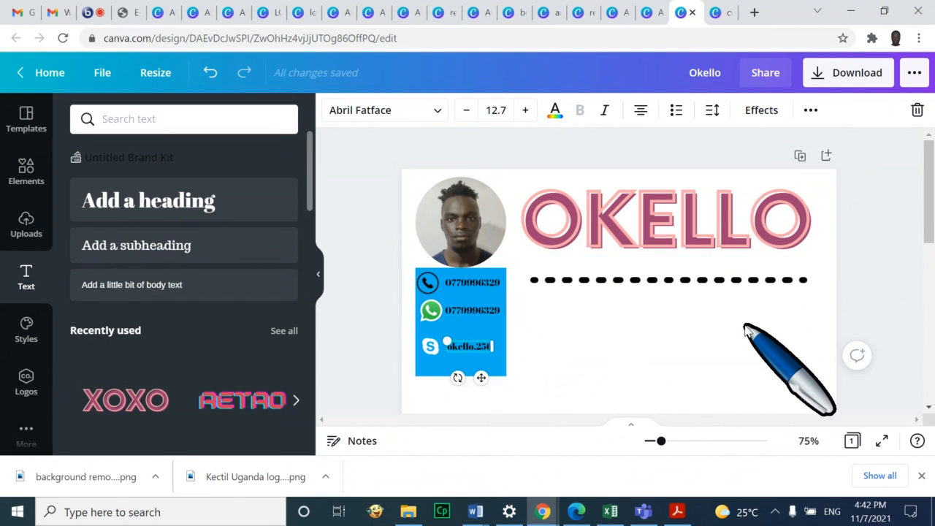
Finish the Skype handle text, then try a grey page background before reverting to white
left_click(760, 331)
scroll(748, 322, "down", 3)
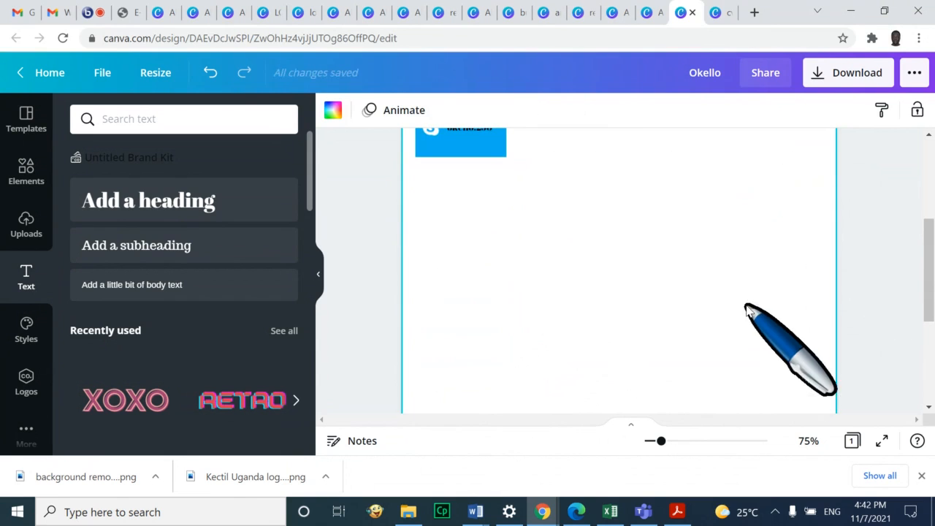
left_click(333, 109)
left_click(85, 183)
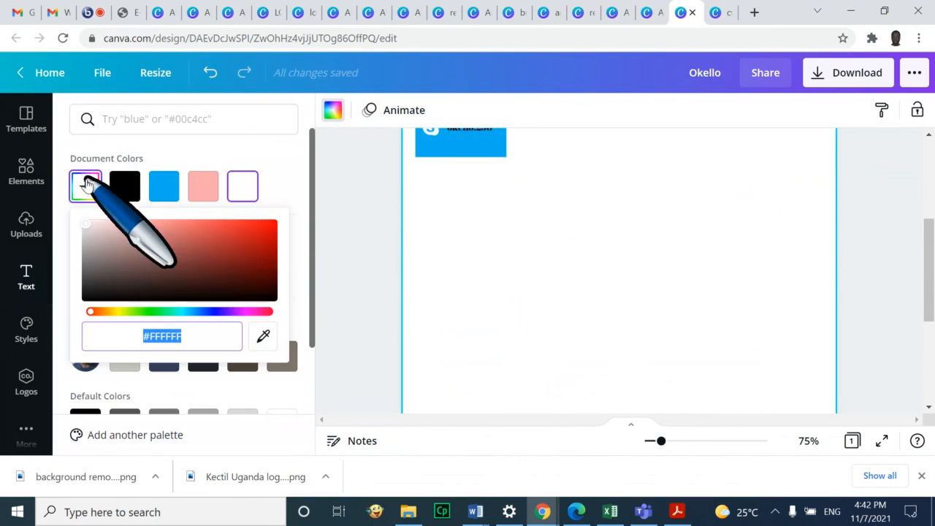
left_click(87, 241)
scroll(829, 256, "up", 2)
scroll(841, 278, "down", 3)
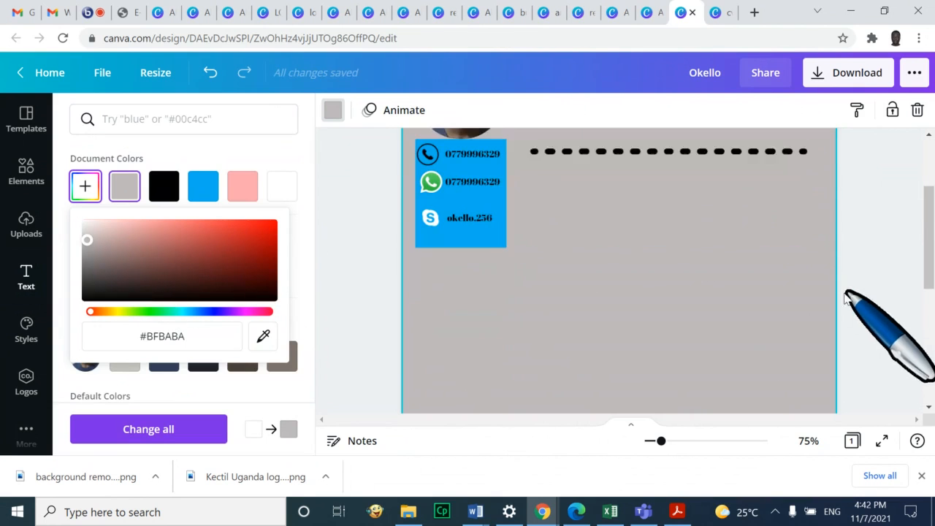
left_click(290, 195)
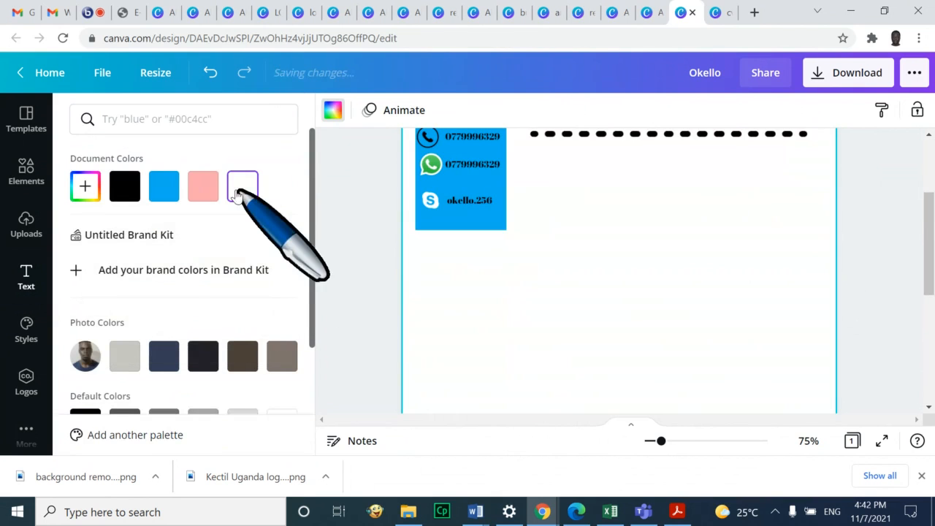
Give the page a custom light grey #E1E1E1 background
left_click(73, 188)
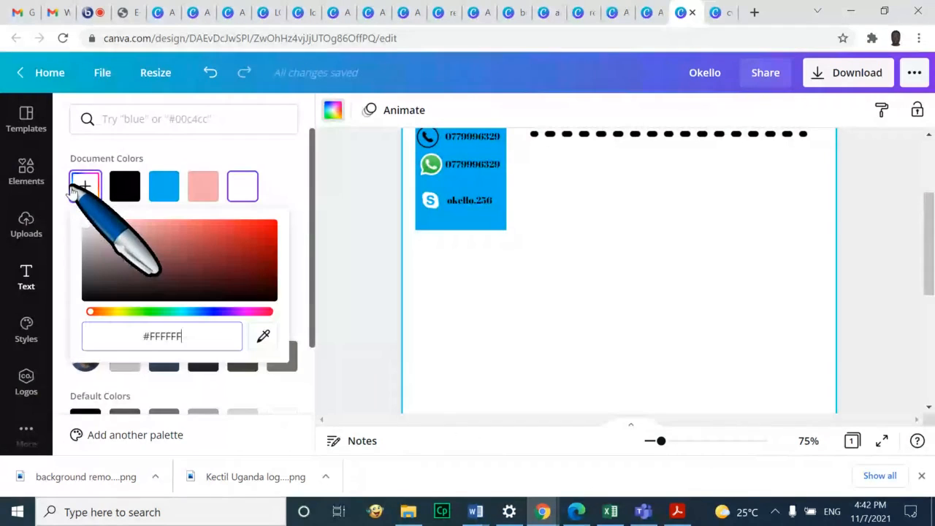
left_click_drag(182, 249, 84, 228)
scroll(633, 272, "up", 2)
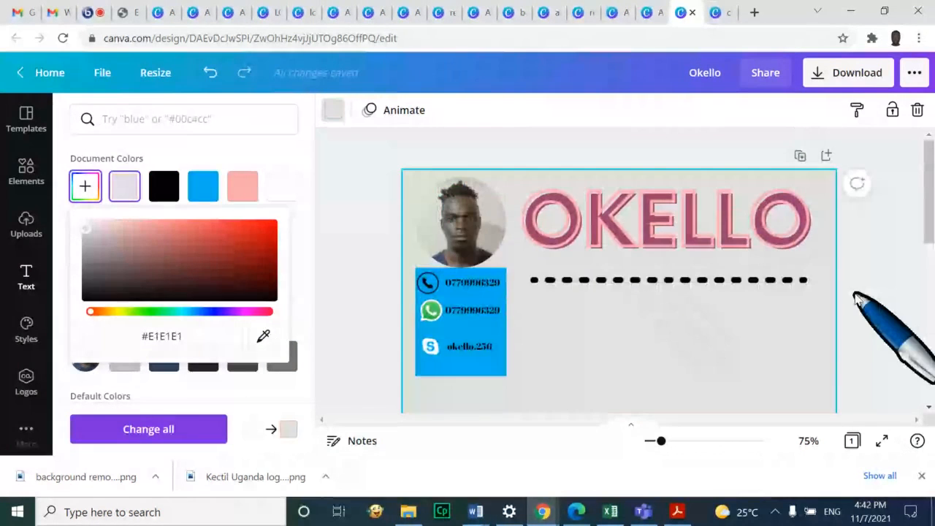
left_click(859, 300)
scroll(858, 300, "down", 3)
scroll(860, 300, "up", 3)
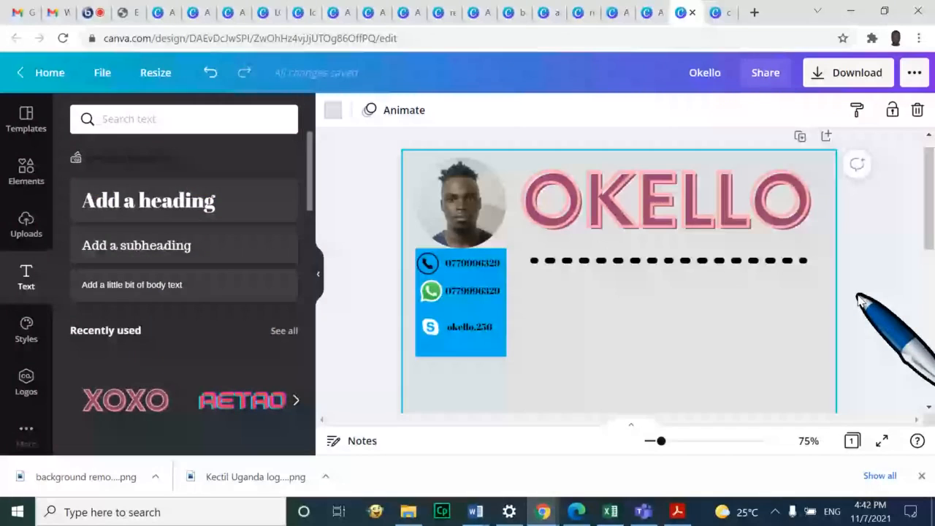
scroll(859, 298, "up", 1)
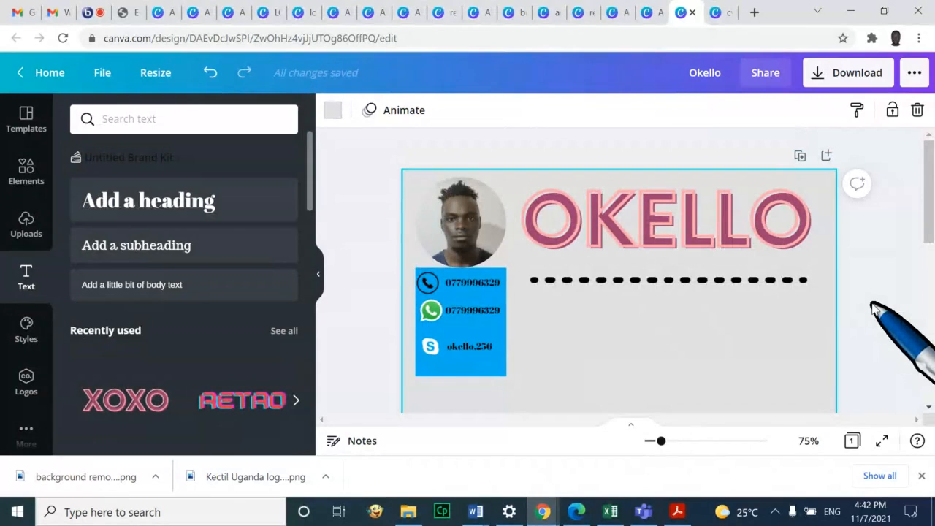
scroll(873, 307, "down", 3)
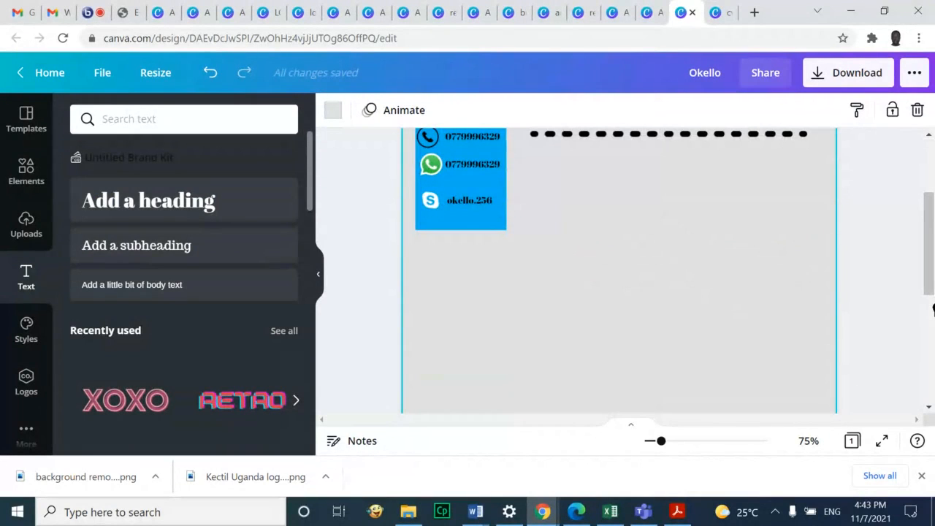
scroll(918, 279, "down", 5)
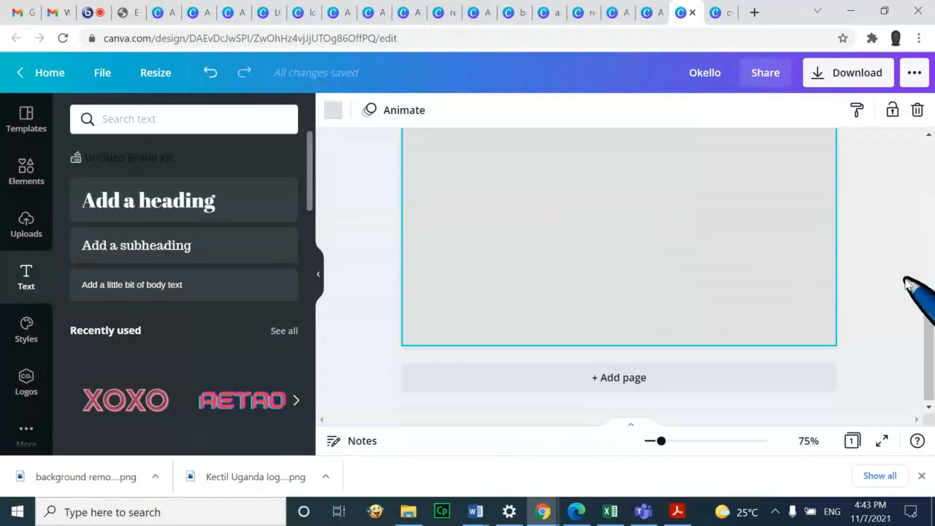
scroll(919, 260, "up", 5)
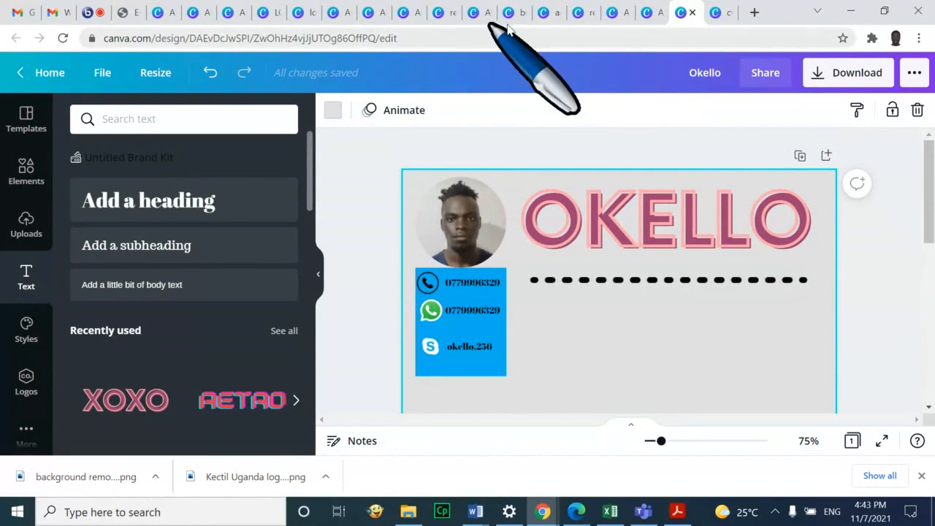
Open instagram.com in a new browser tab
left_click(755, 12)
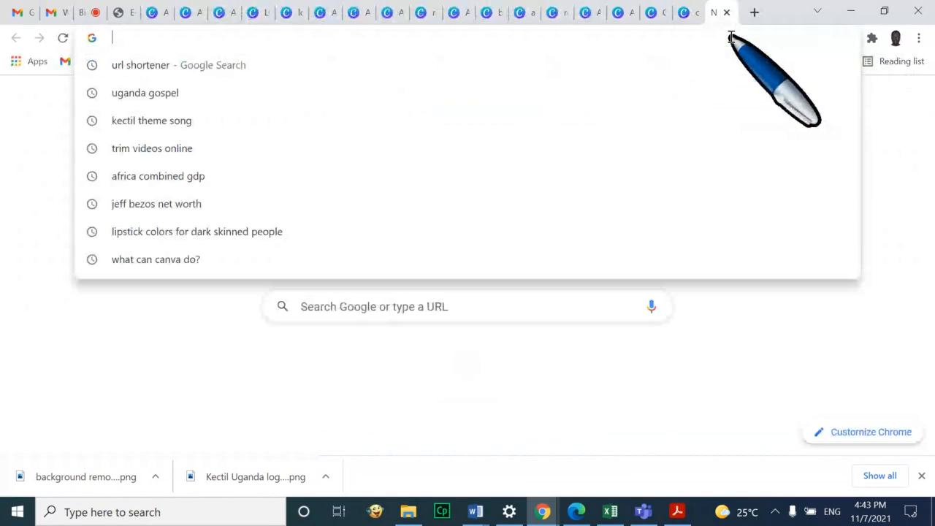
type("inst")
key("Return")
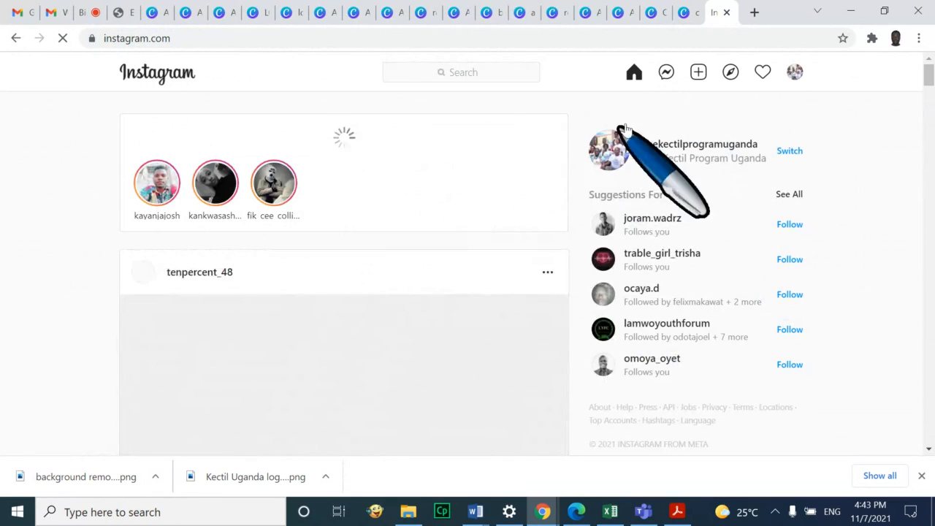
Go to the Kectil Program Uganda profile page from the account menu
left_click(795, 73)
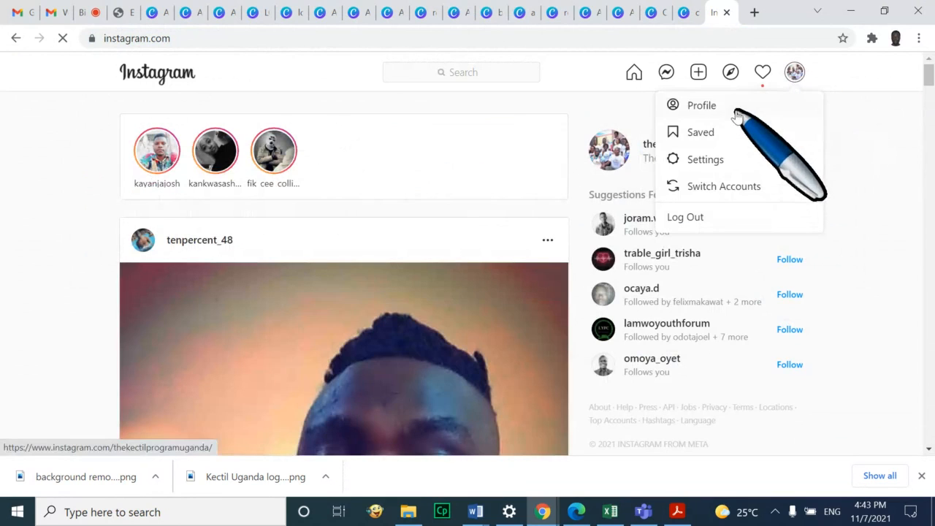
left_click(740, 107)
scroll(293, 438, "down", 2)
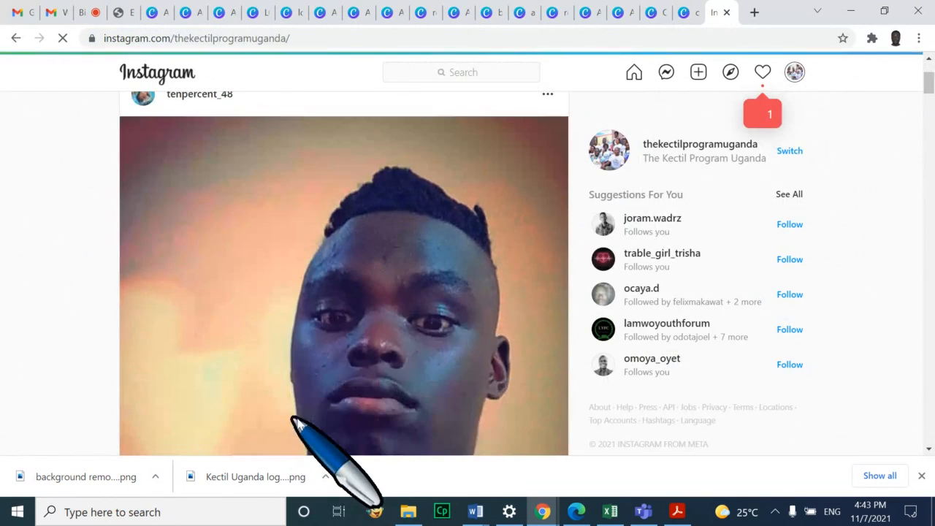
scroll(406, 269, "up", 2)
scroll(919, 260, "down", 9)
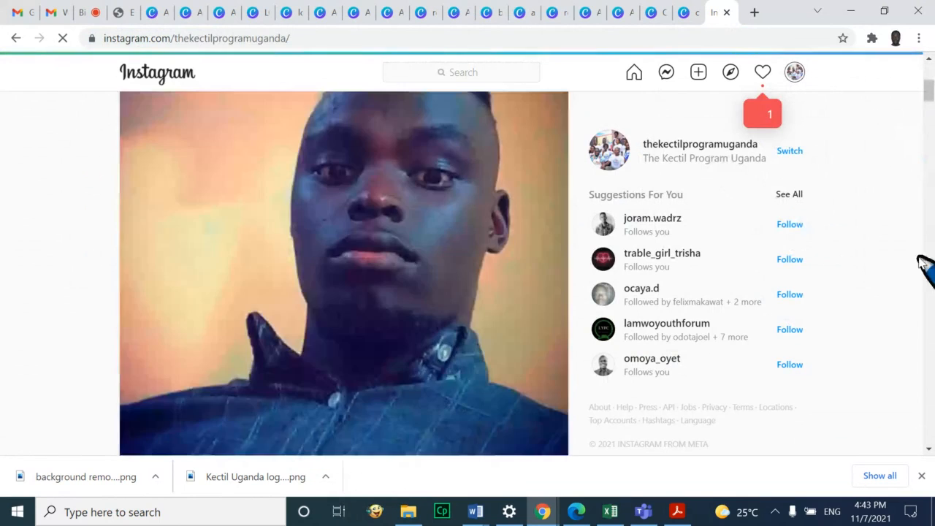
scroll(919, 259, "down", 4)
scroll(895, 239, "up", 6)
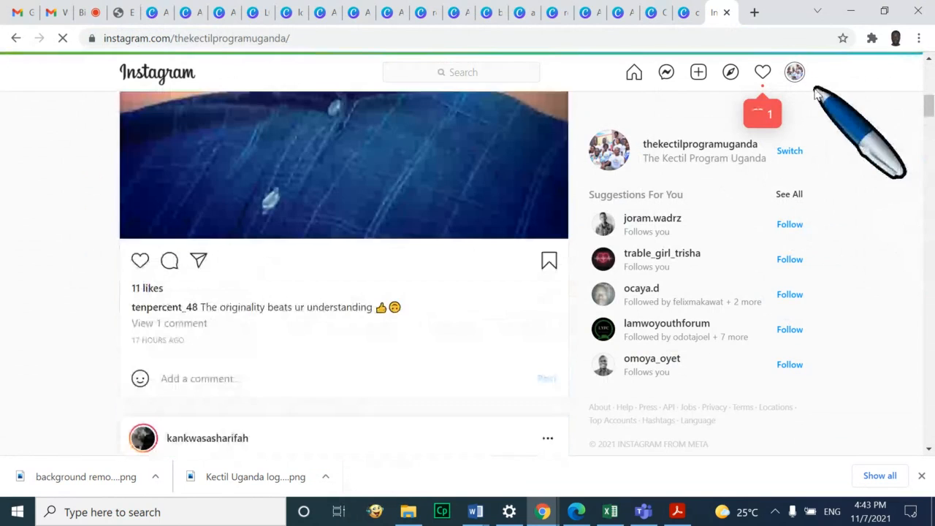
left_click(795, 71)
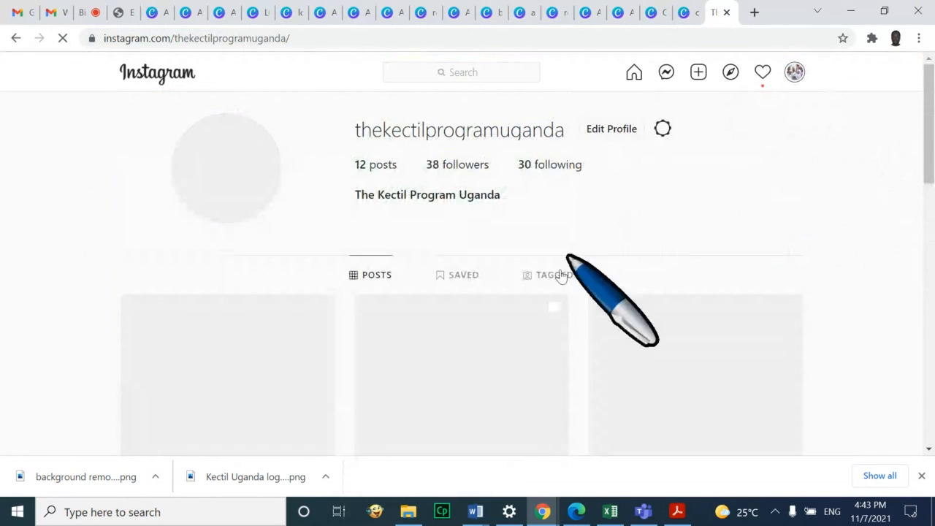
Scroll the profile grid, then open the first post, the 2:00 PM ICT session reminder
scroll(862, 231, "down", 2)
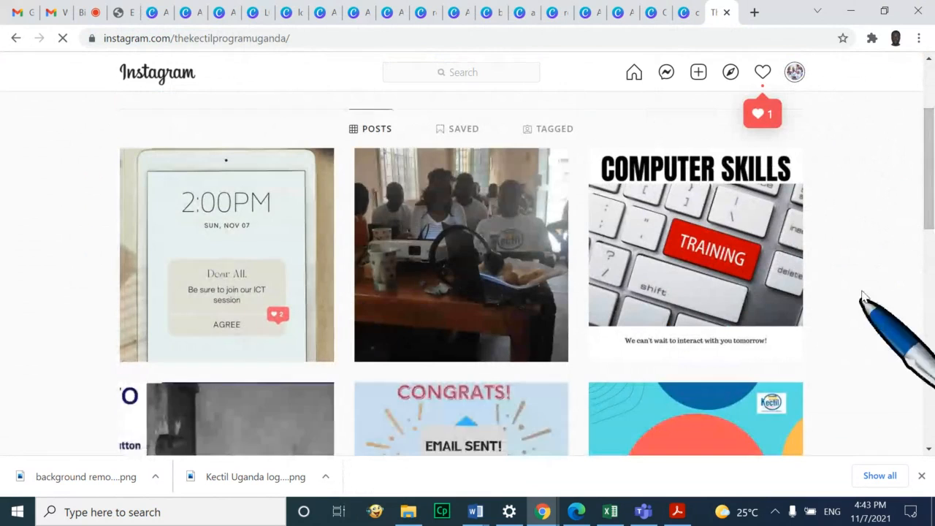
scroll(892, 268, "down", 2)
scroll(900, 275, "down", 3)
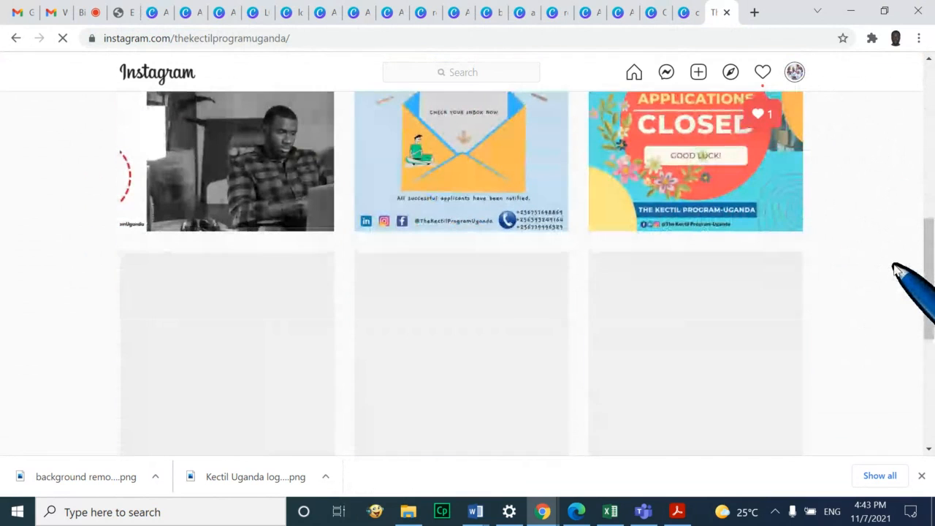
scroll(901, 277, "down", 5)
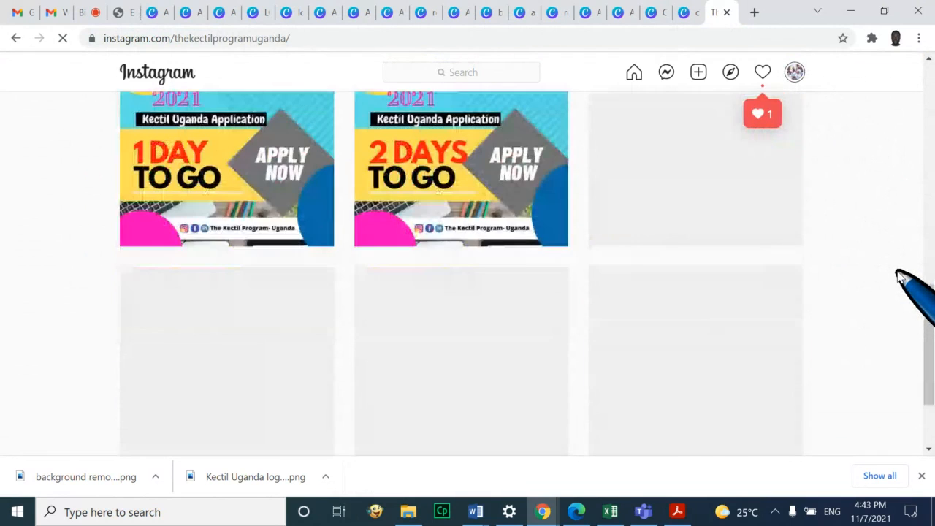
scroll(899, 257, "down", 2)
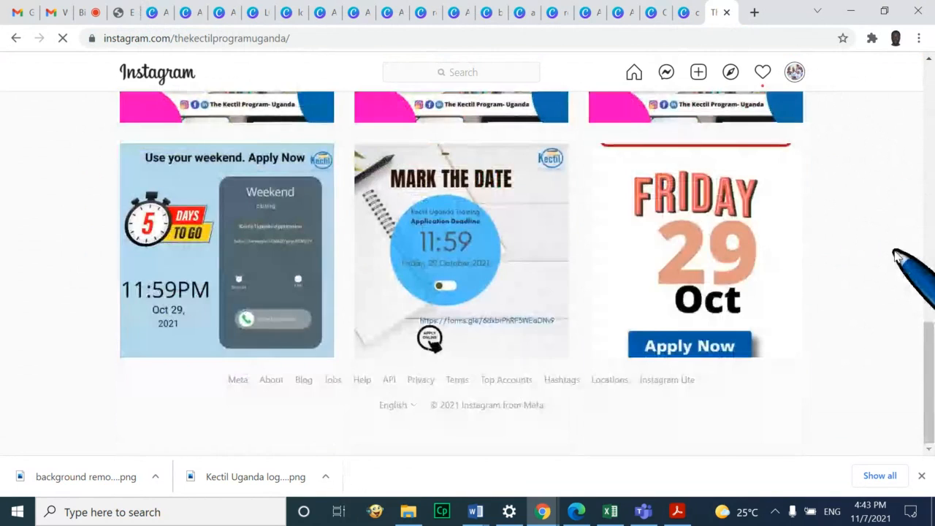
scroll(900, 257, "up", 2)
scroll(900, 257, "up", 10)
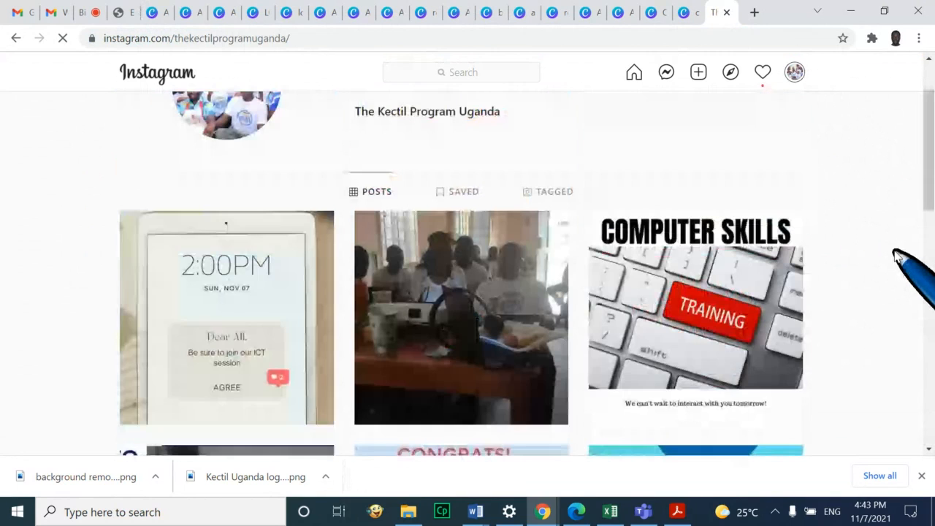
scroll(906, 259, "up", 1)
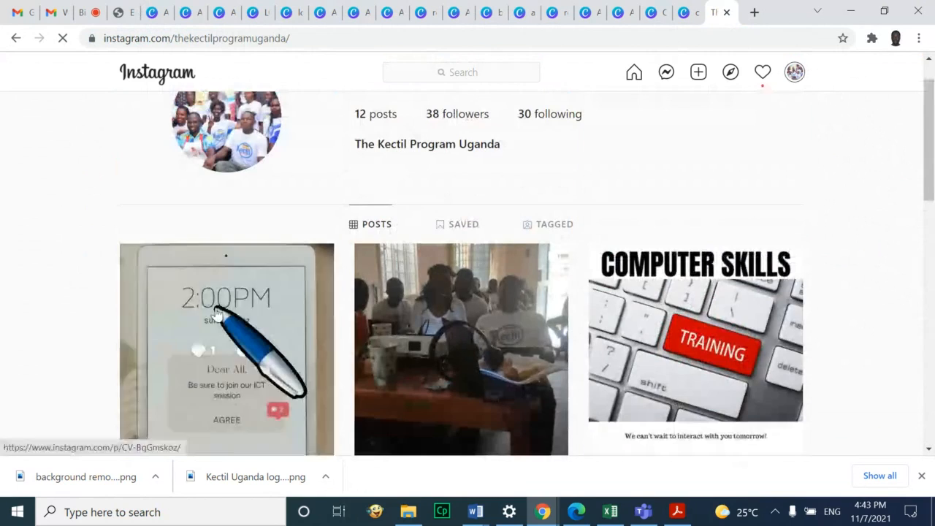
left_click(217, 313)
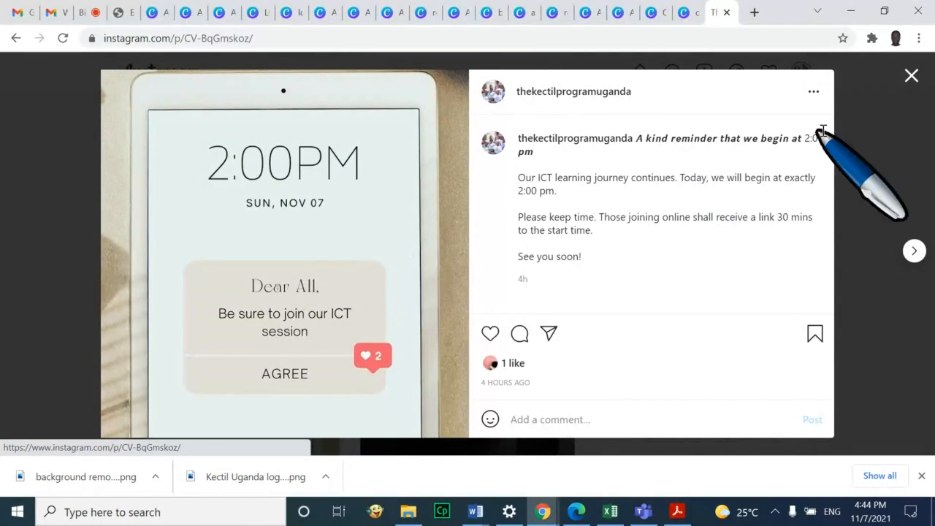
Close the ICT reminder and open the 'How to Use BigBlueButton' post further down the grid
left_click(923, 82)
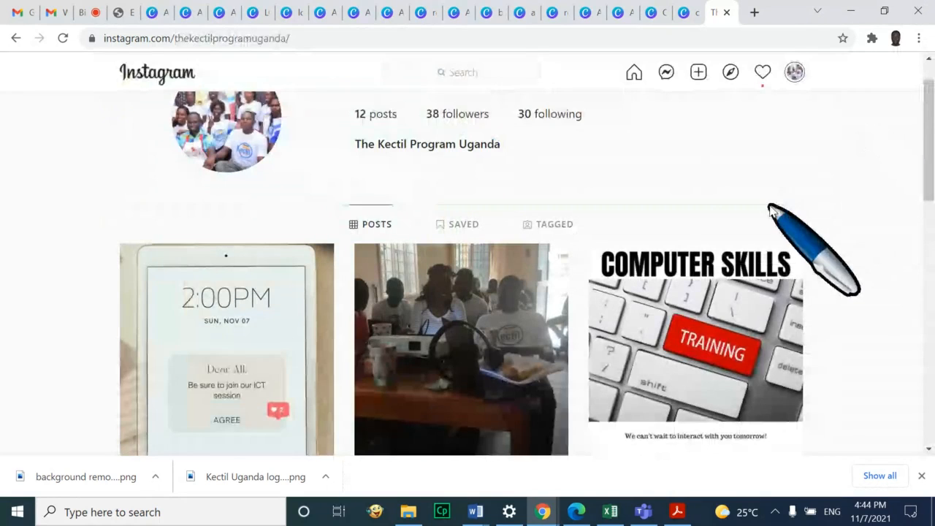
scroll(782, 209, "down", 2)
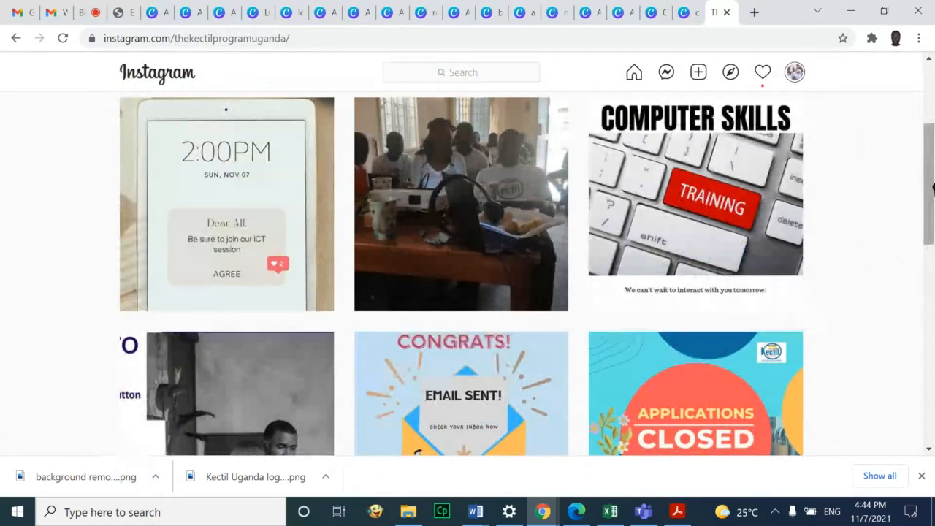
left_click_drag(933, 188, 932, 213)
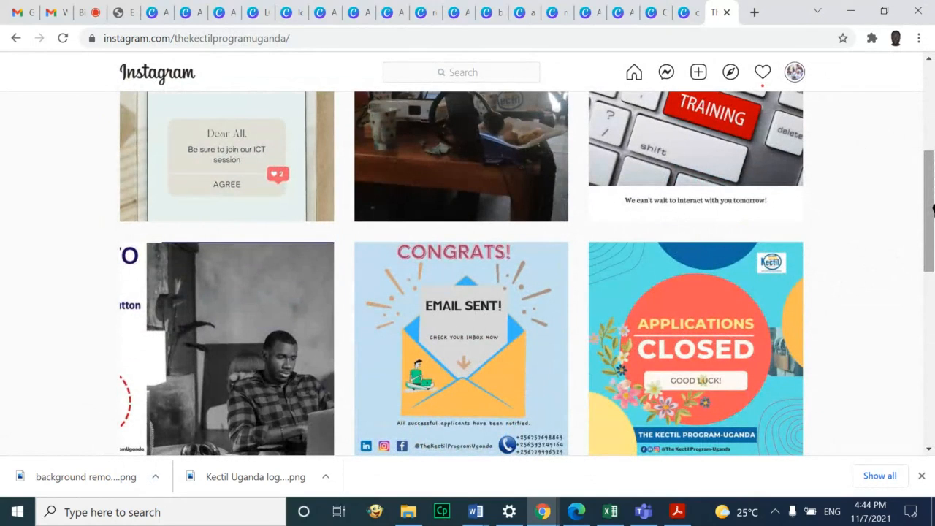
scroll(933, 184, "down", 1)
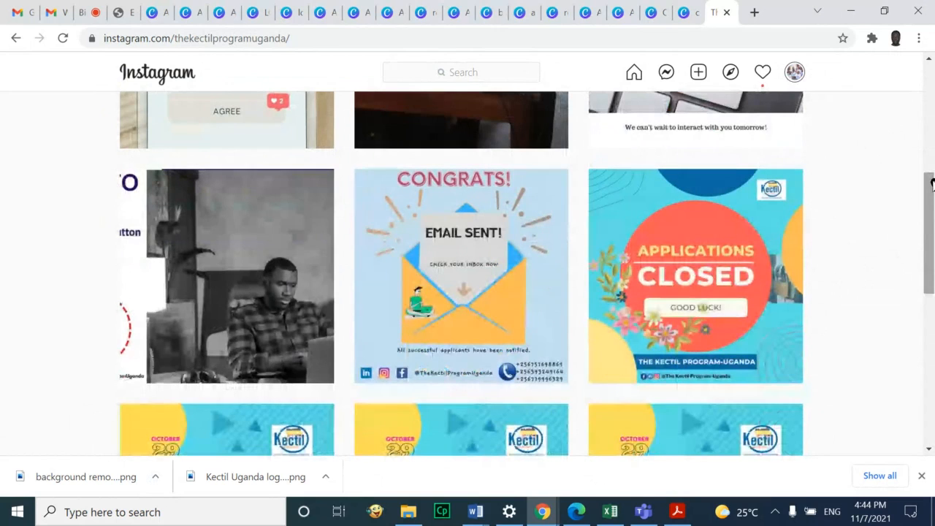
scroll(873, 251, "down", 2)
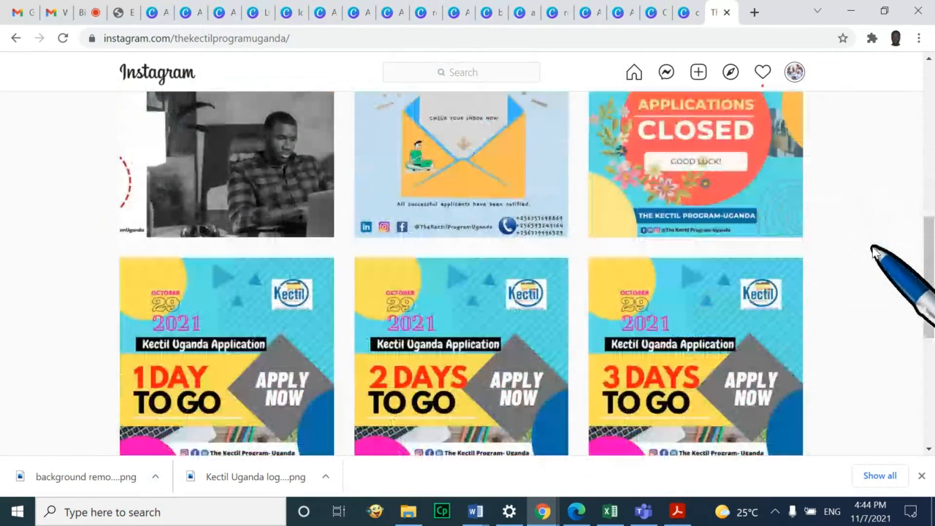
scroll(874, 251, "down", 1)
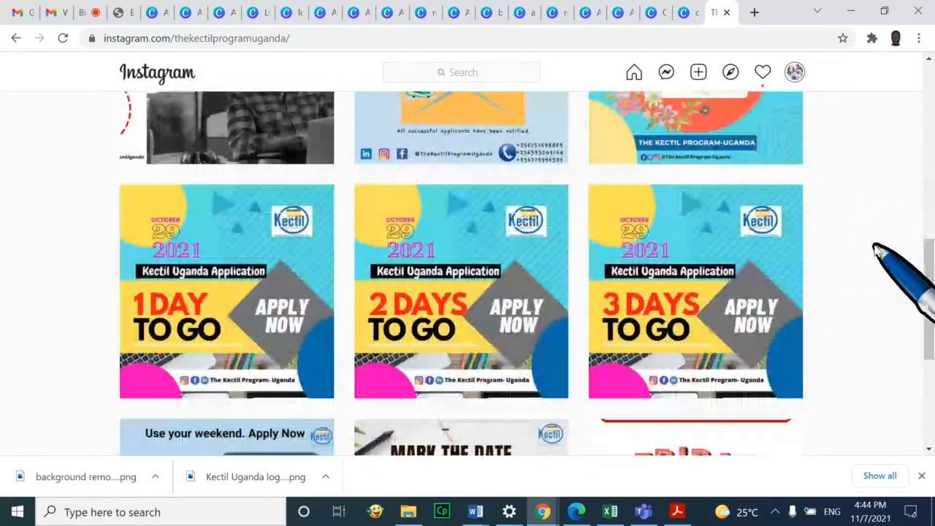
scroll(877, 248, "up", 3)
left_click(255, 334)
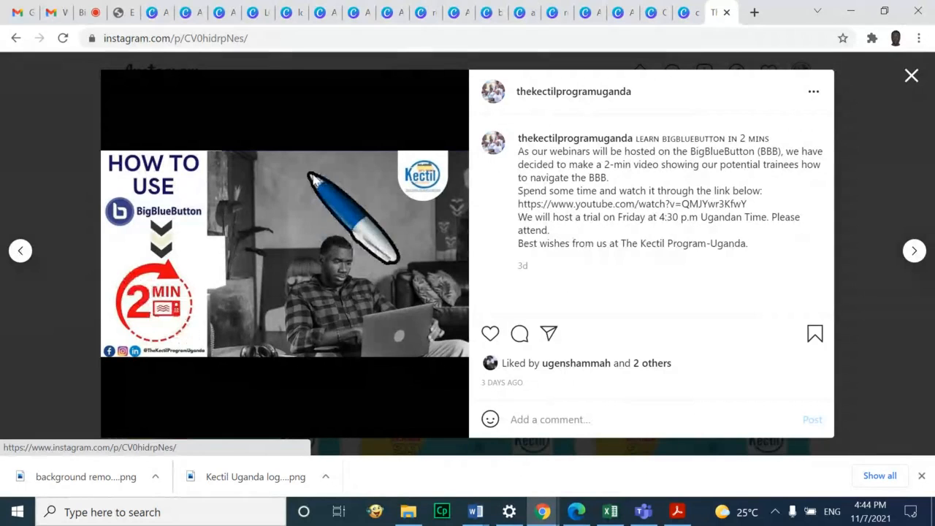
Close the BigBlueButton post, view and close the CONGRATS Email Sent post, then return to the top
left_click(910, 78)
left_click(523, 302)
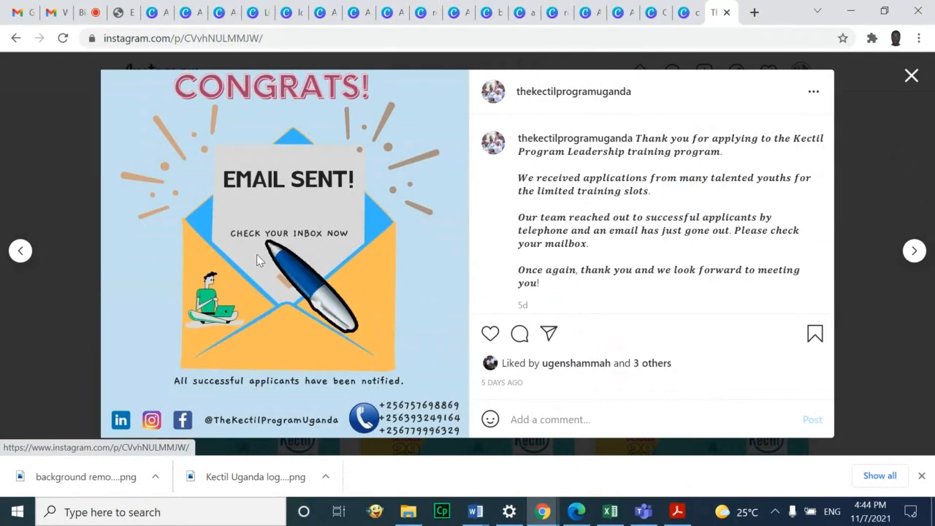
left_click(912, 76)
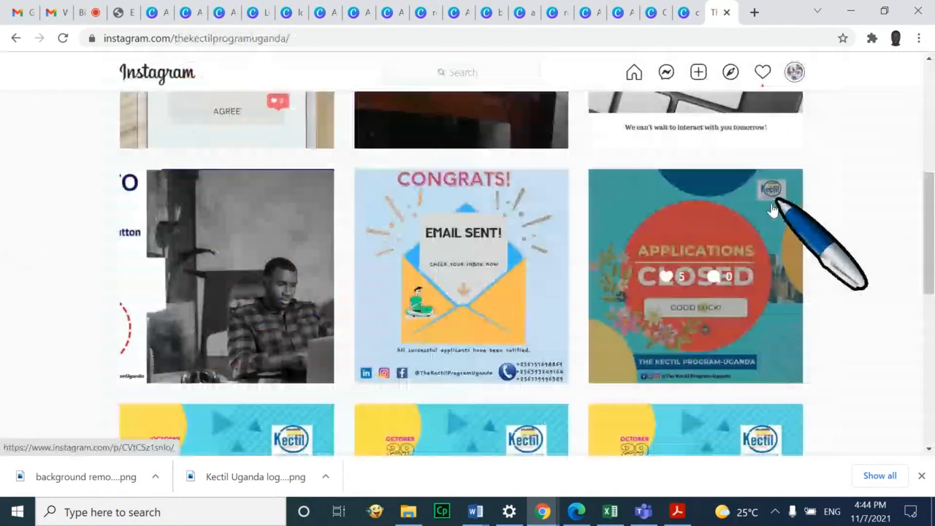
scroll(773, 210, "down", 5)
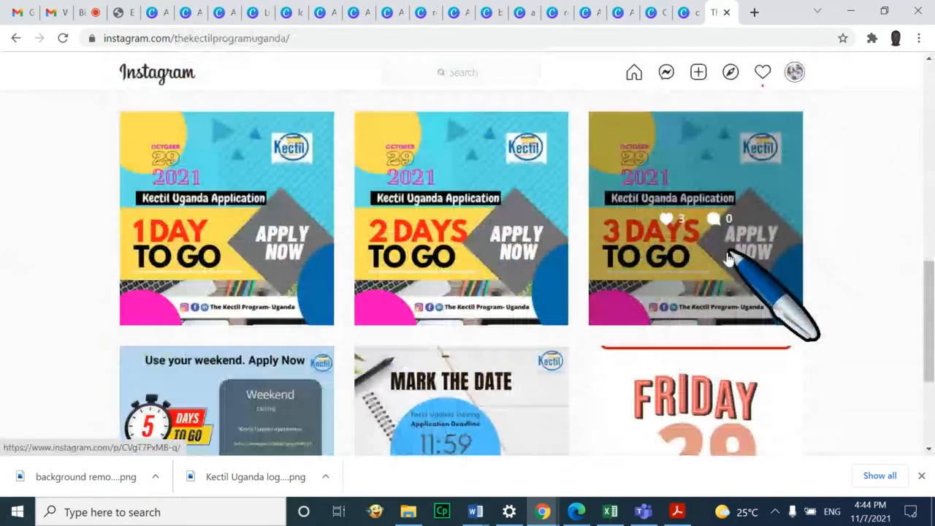
scroll(729, 259, "down", 3)
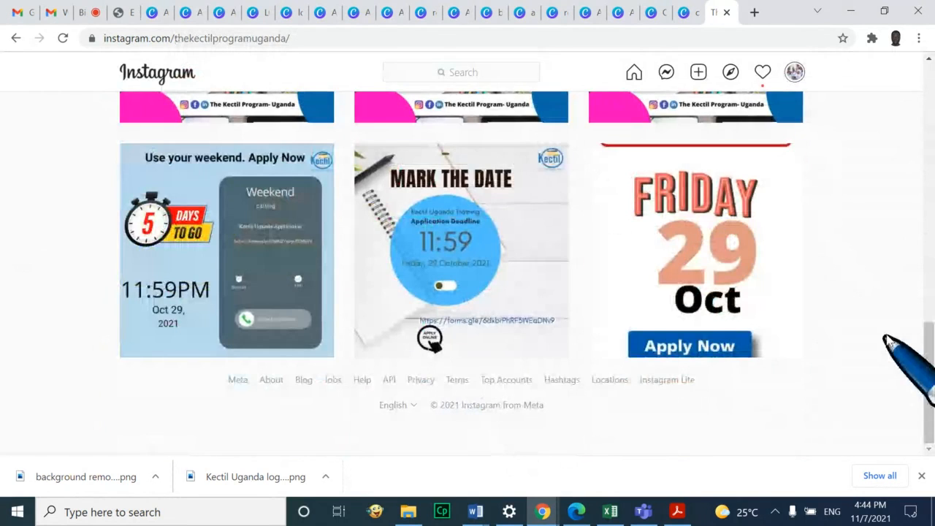
scroll(552, 220, "up", 5)
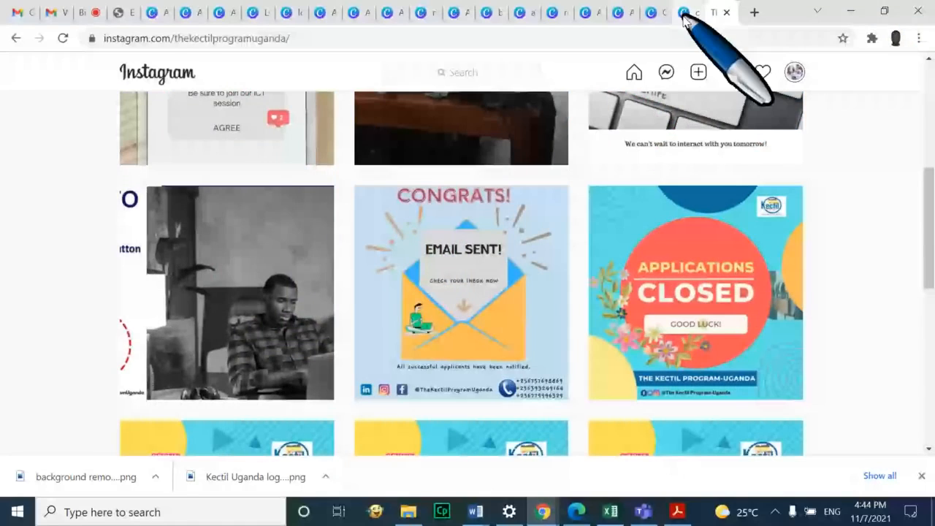
scroll(439, 219, "up", 6)
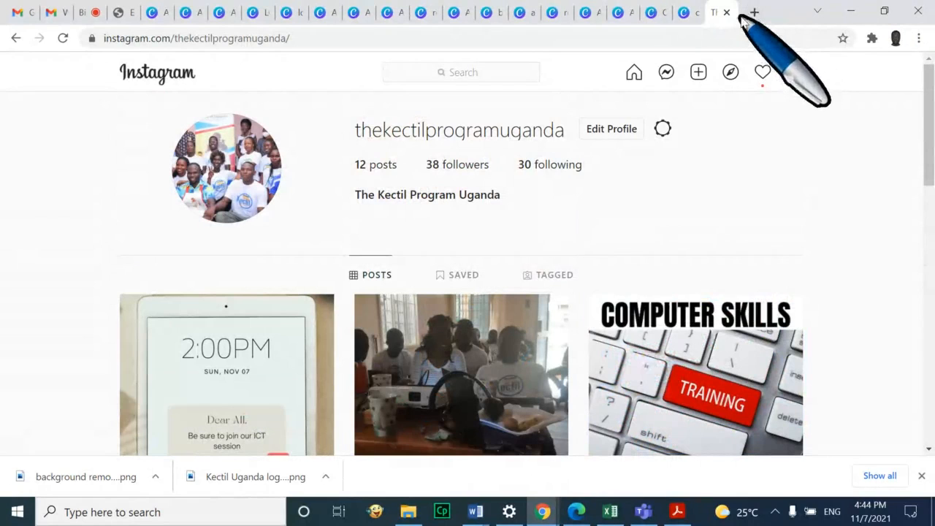
Open the LingoJam Bold Letters generator in a new tab via the 'lin' address-bar suggestion
left_click(755, 13)
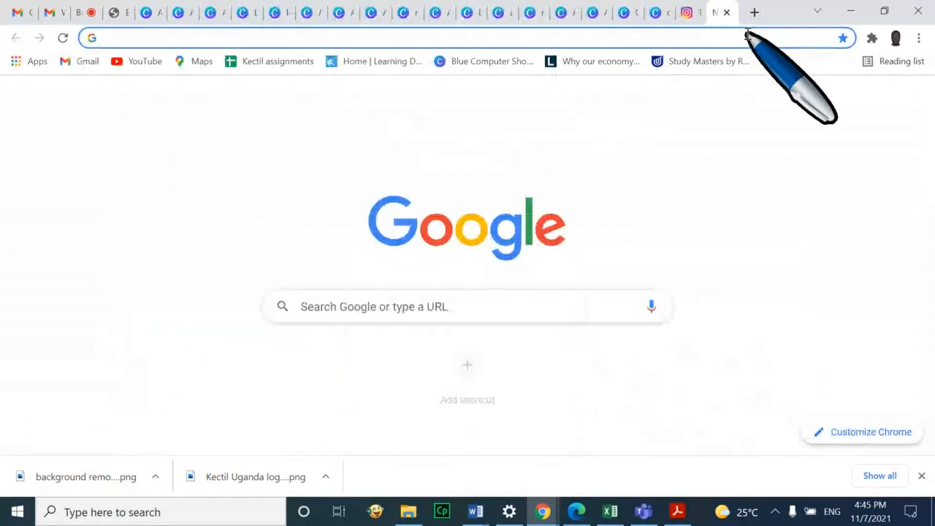
type("linkedin.com")
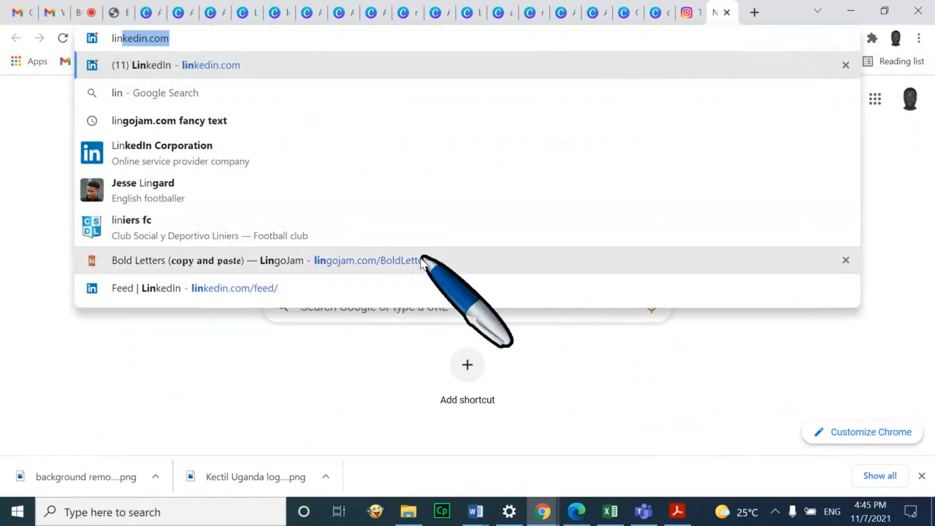
left_click(415, 261)
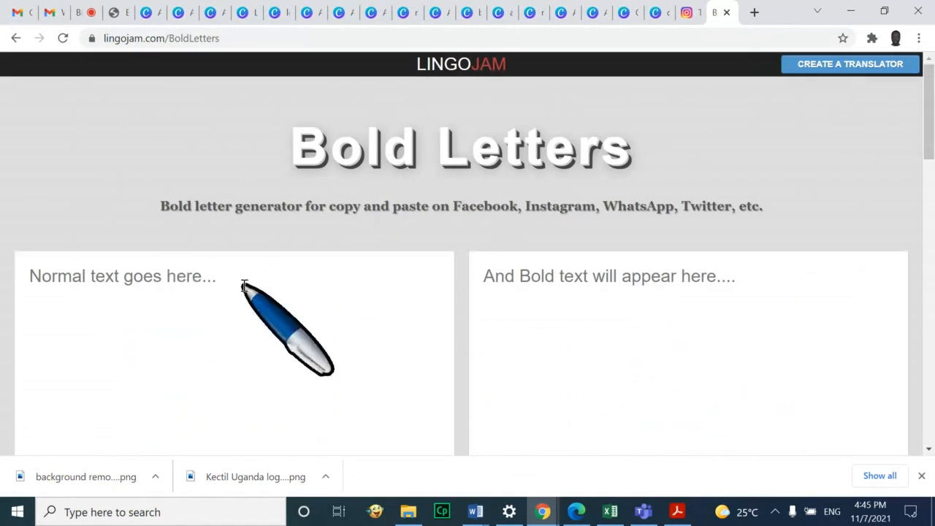
Replace the sample input text with 'Important Notice'
type("My nam")
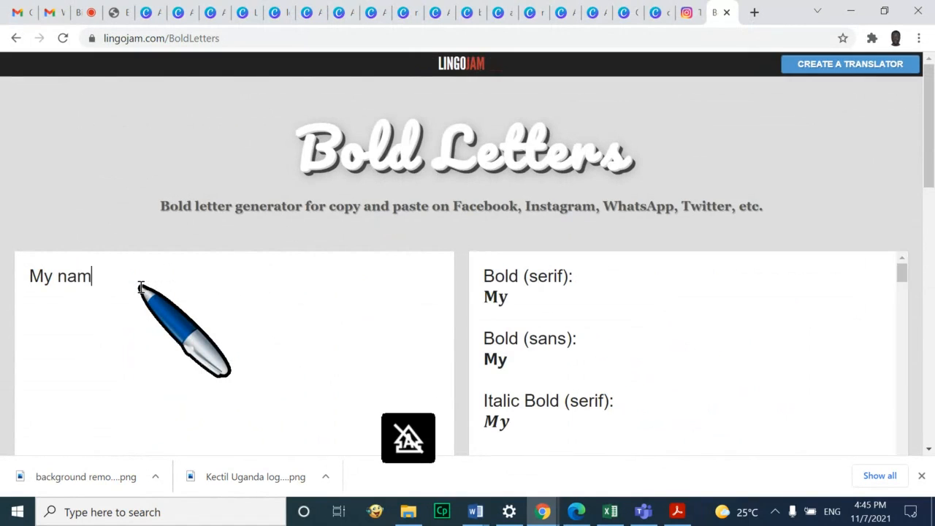
key("BackSpace")
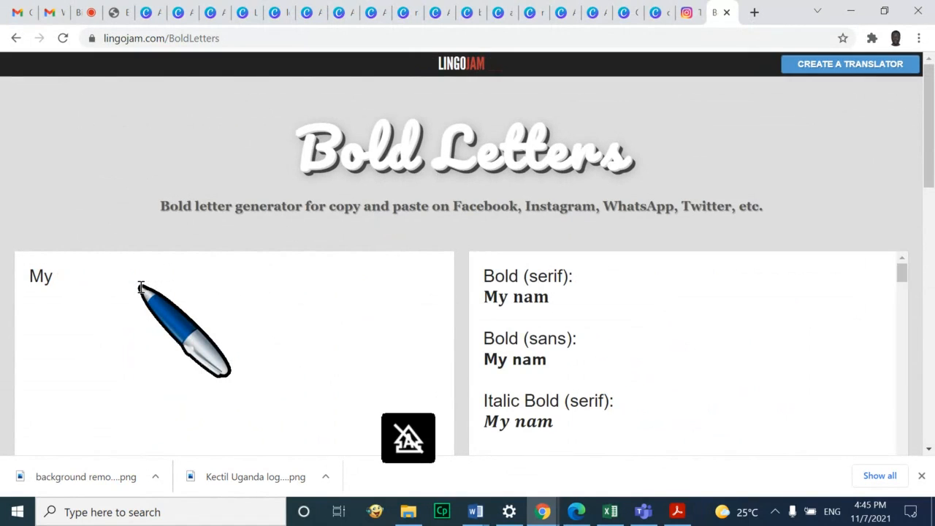
key("BackSpace")
key("BackSpace")
type("Importan")
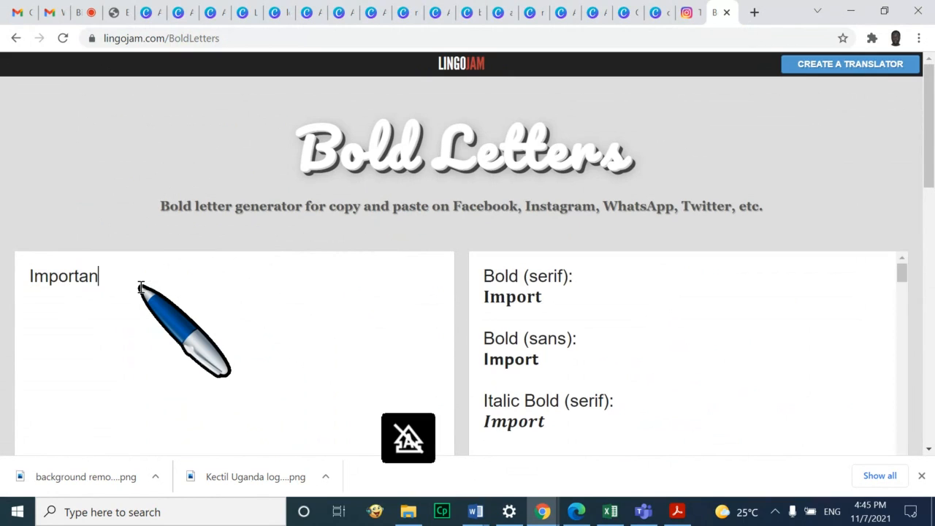
type("t Notice")
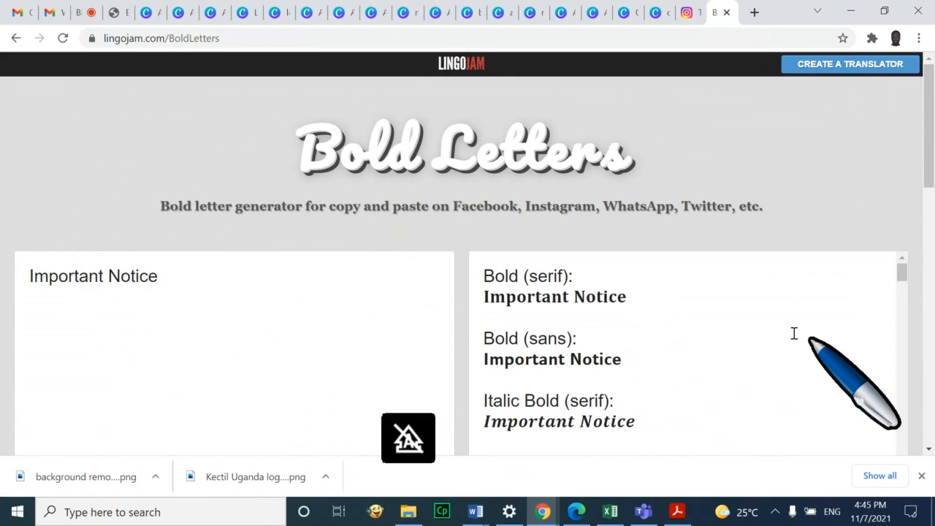
Copy the bold serif version of 'Important Notice' from the generated outputs
scroll(794, 333, "down", 10)
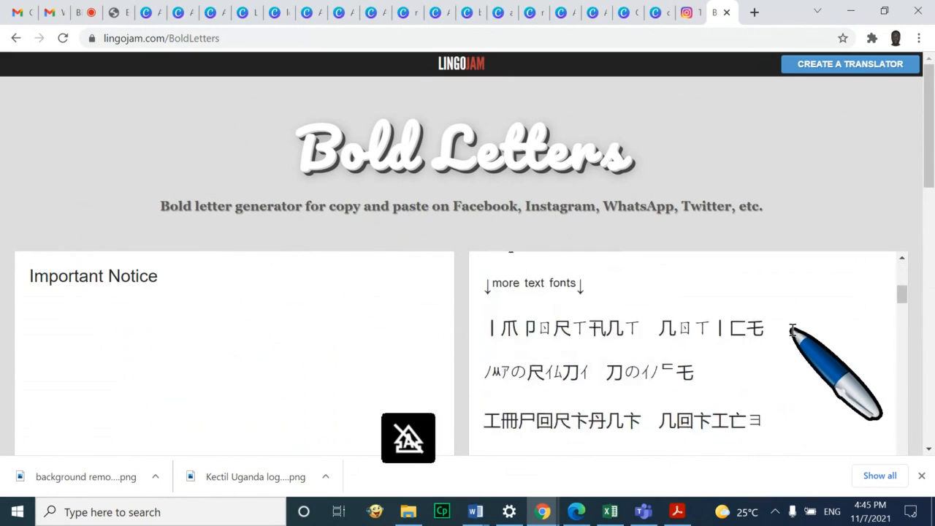
scroll(789, 334, "down", 2)
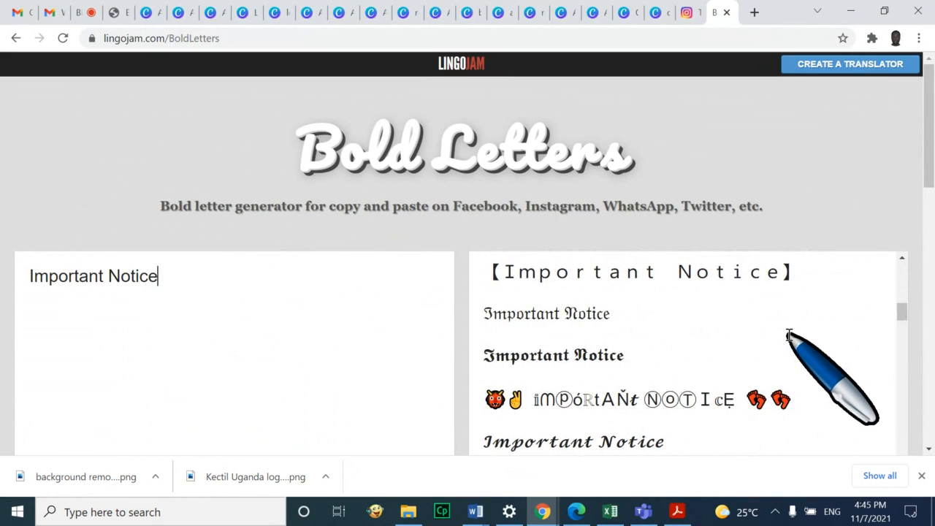
scroll(745, 343, "down", 2)
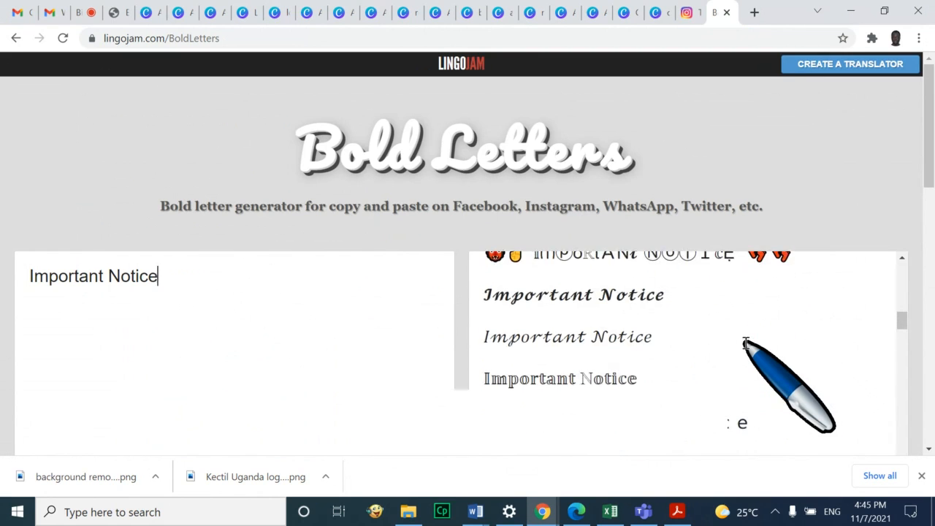
scroll(745, 343, "down", 2)
scroll(711, 342, "down", 6)
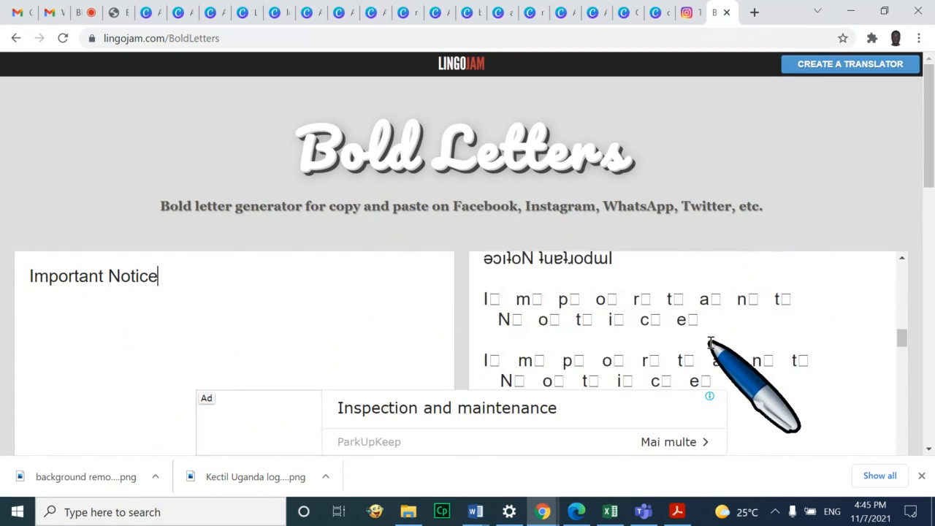
scroll(717, 340, "down", 6)
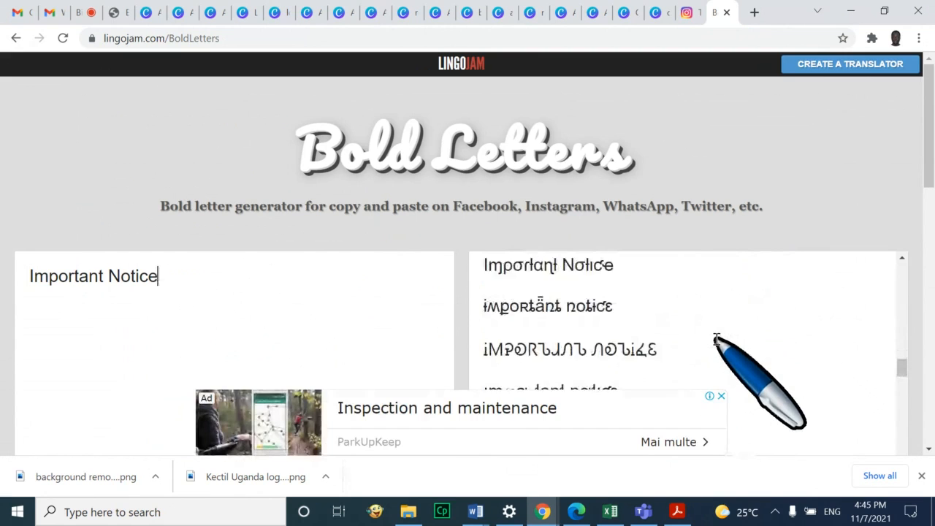
scroll(718, 338, "up", 1)
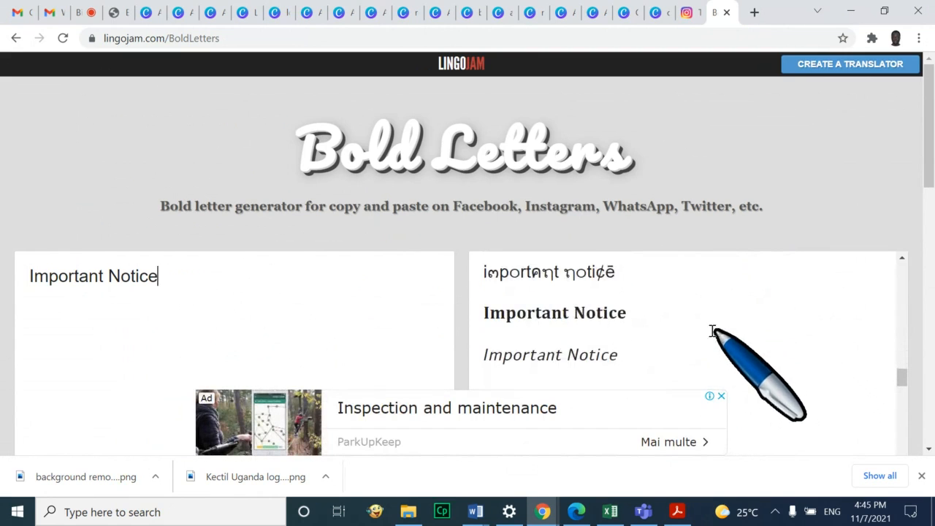
left_click_drag(636, 314, 484, 312)
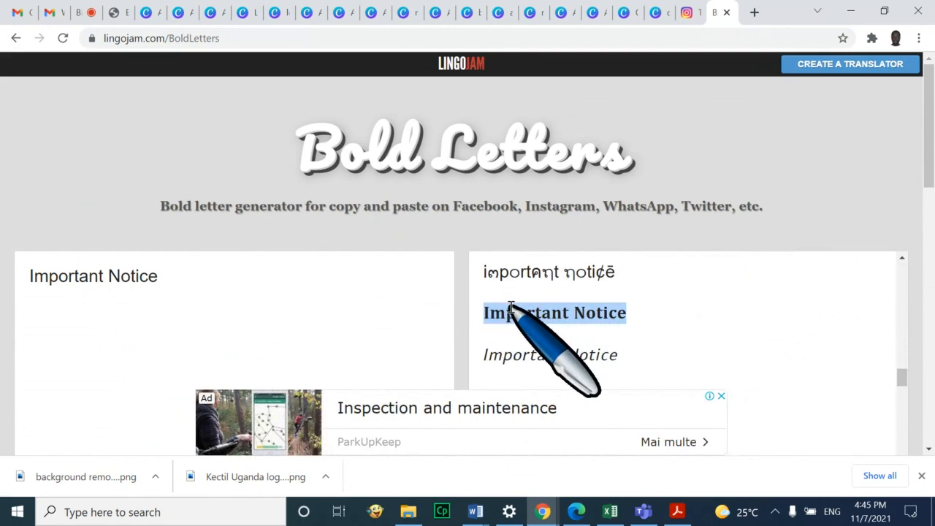
right_click(513, 310)
left_click(593, 105)
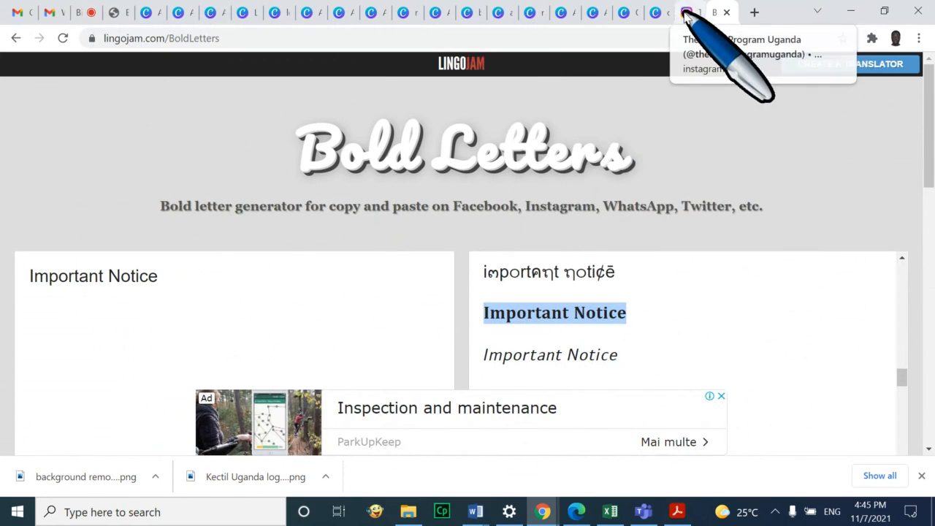
Start a new Instagram post using the Kectil Uganda logo image from the computer
left_click(687, 14)
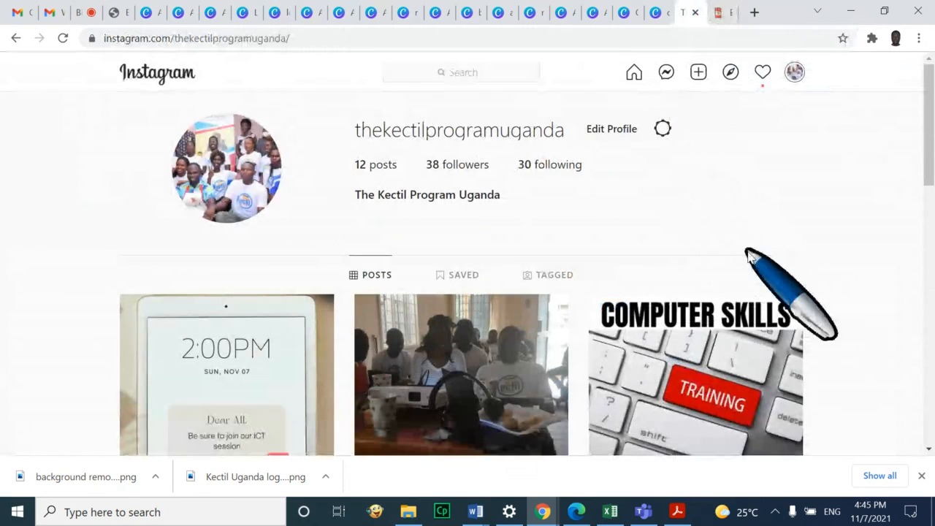
scroll(773, 249, "down", 1)
scroll(772, 249, "up", 1)
left_click(698, 71)
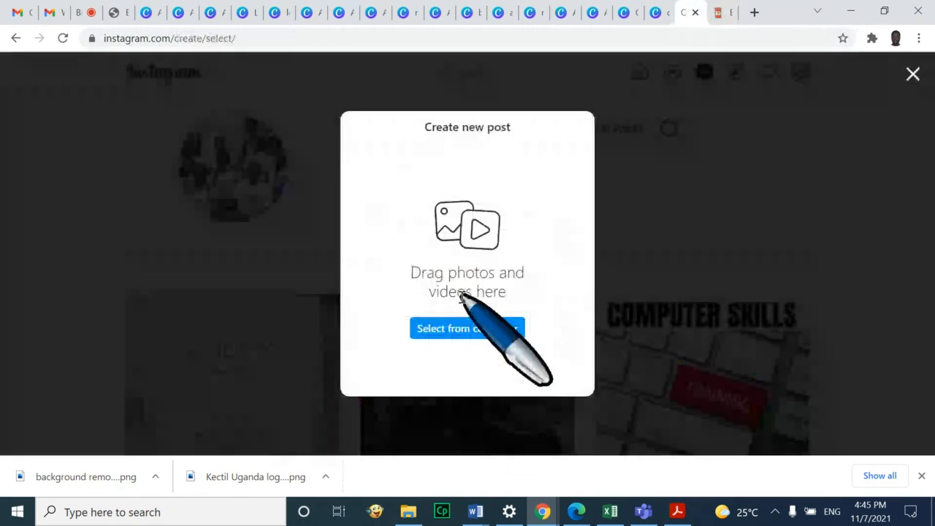
left_click(511, 330)
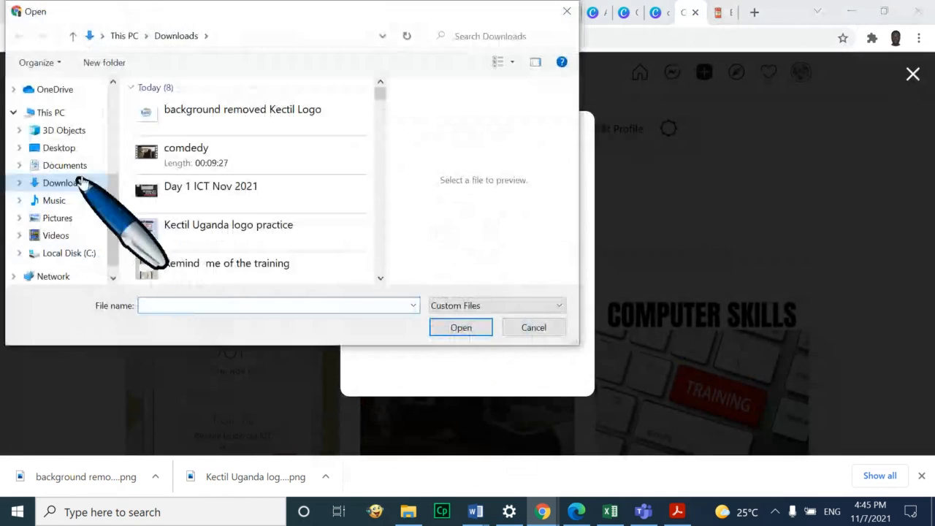
left_click(248, 224)
left_click(467, 328)
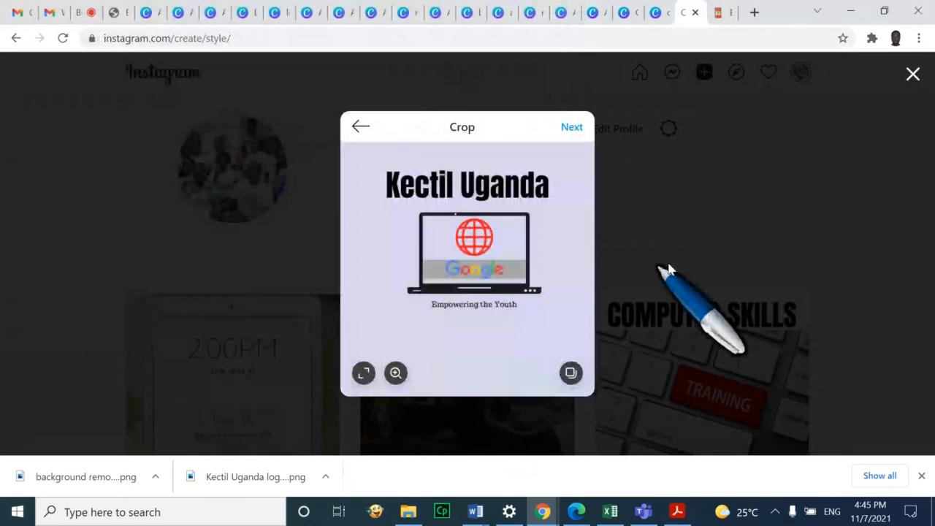
Skip crop and filters, paste the bold Important Notice into the caption and add 'hhshshshs'
left_click(572, 127)
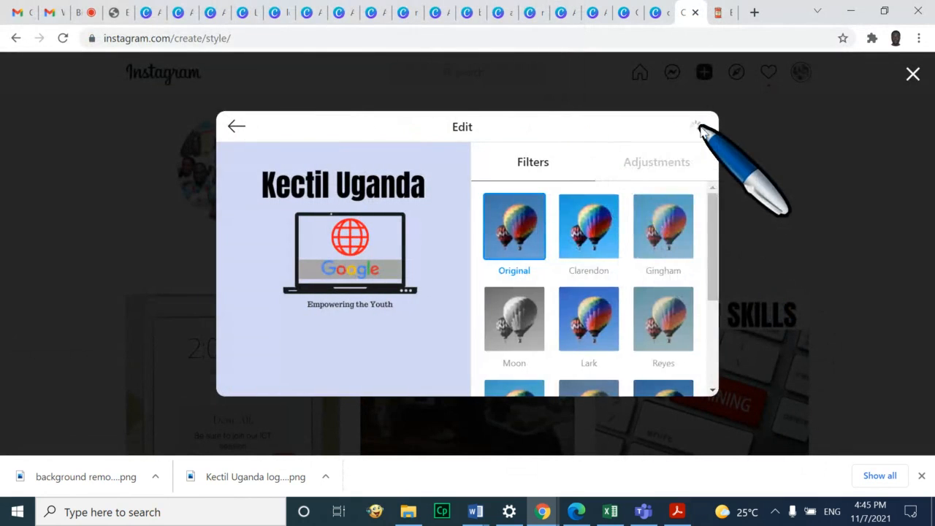
left_click(696, 127)
left_click(534, 194)
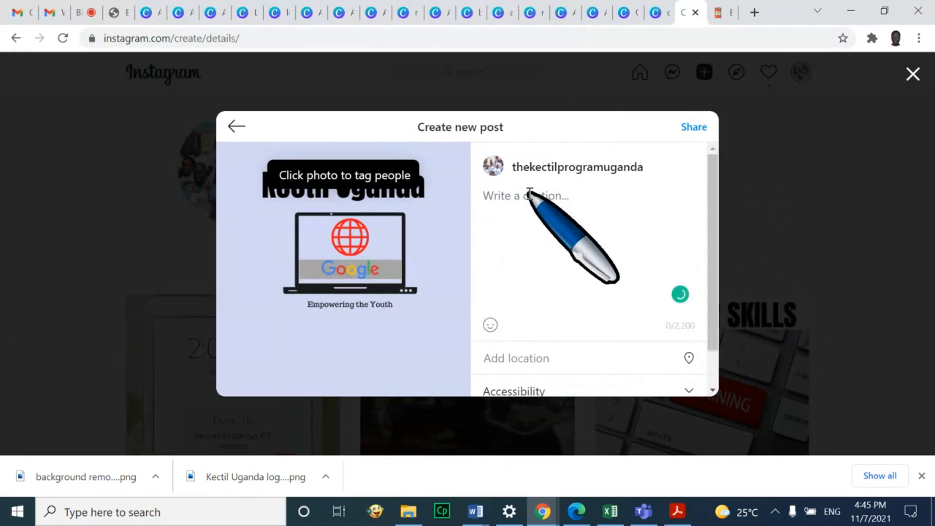
key("ctrl+v")
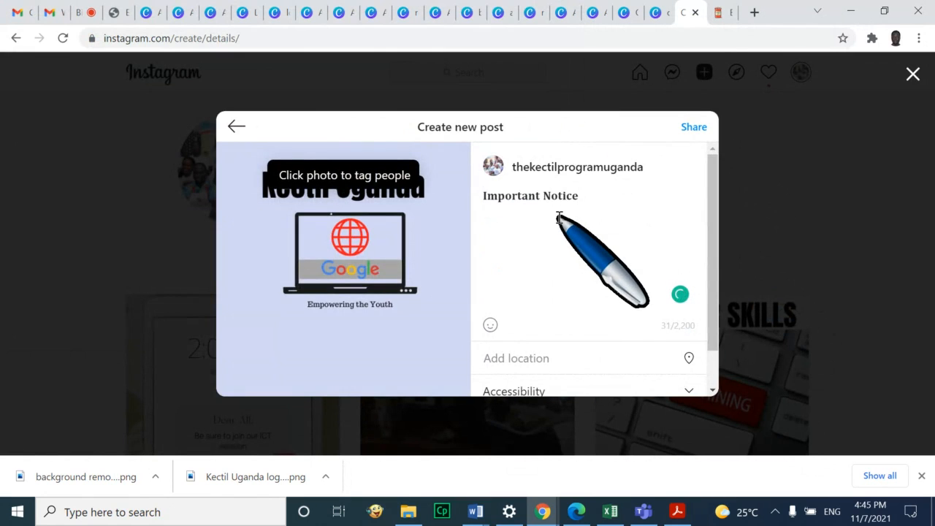
type("hhshshshs")
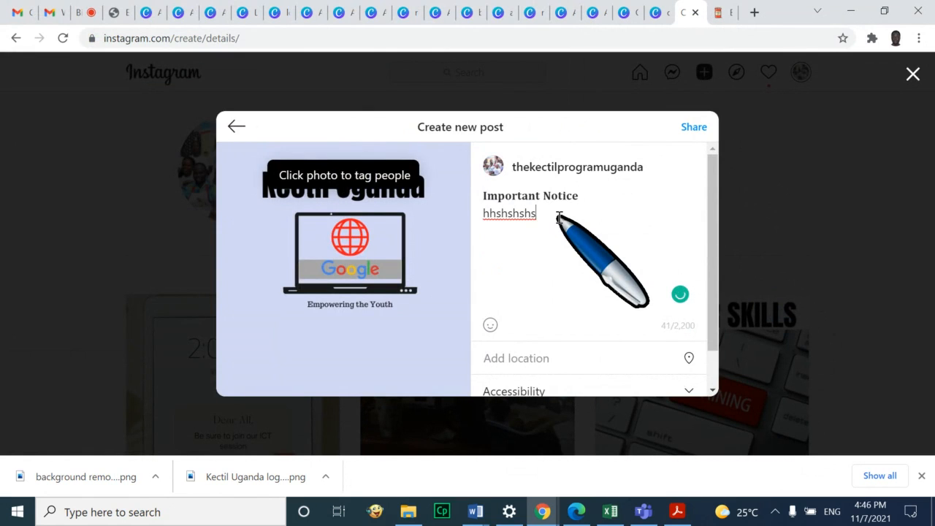
Copy the all-caps IMPORTANT NOTICE variant from LingoJam's Bold Letters output list
left_click(733, 16)
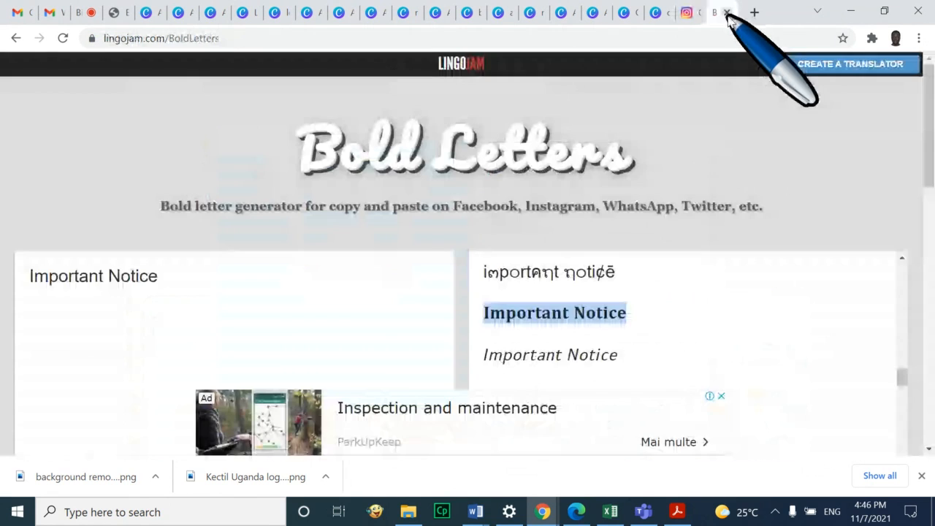
scroll(720, 334, "down", 10)
scroll(726, 310, "down", 10)
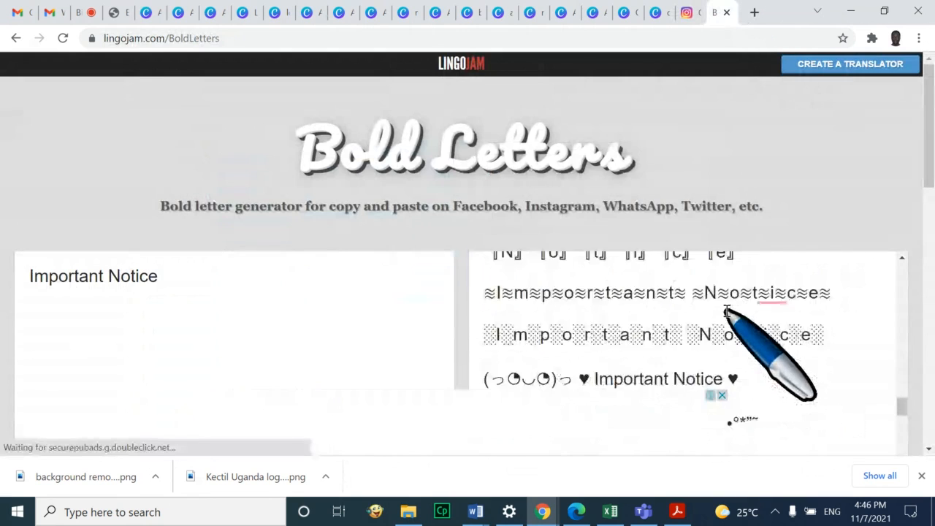
scroll(740, 311, "up", 3)
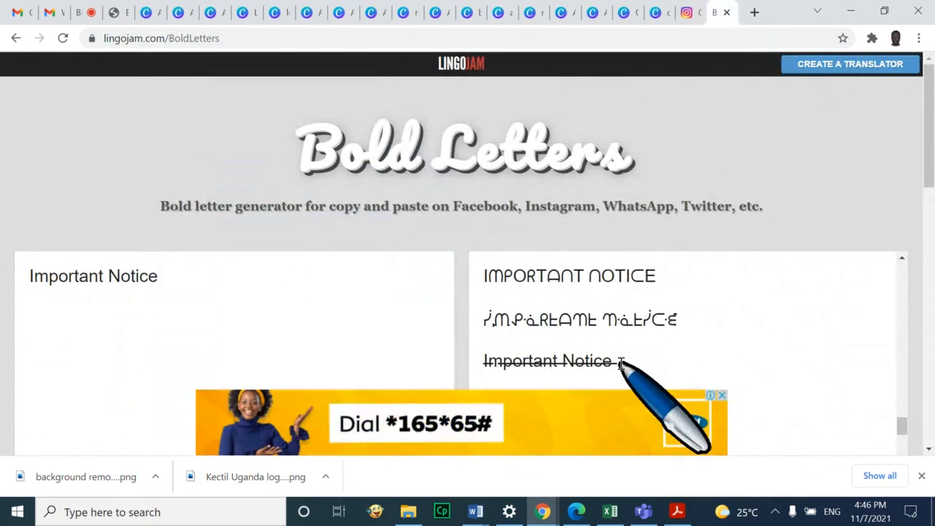
left_click_drag(624, 361, 535, 361)
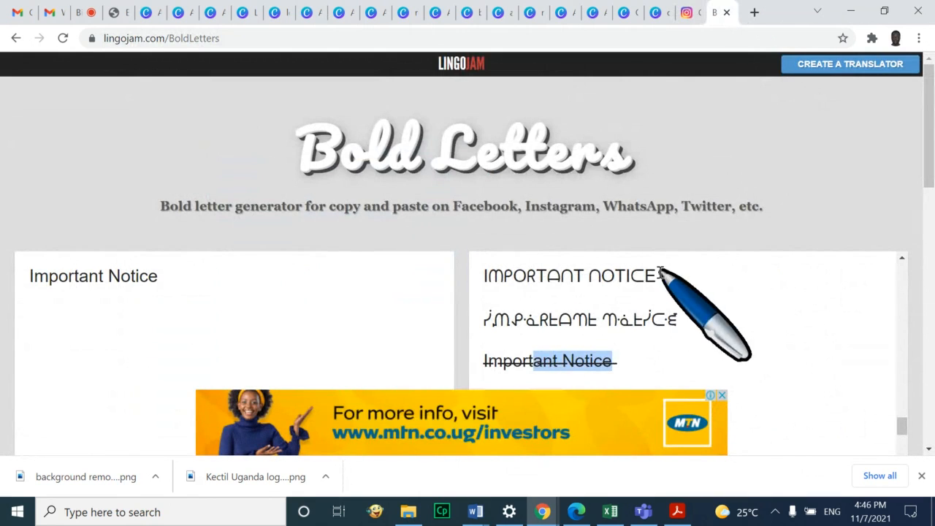
left_click_drag(658, 274, 490, 276)
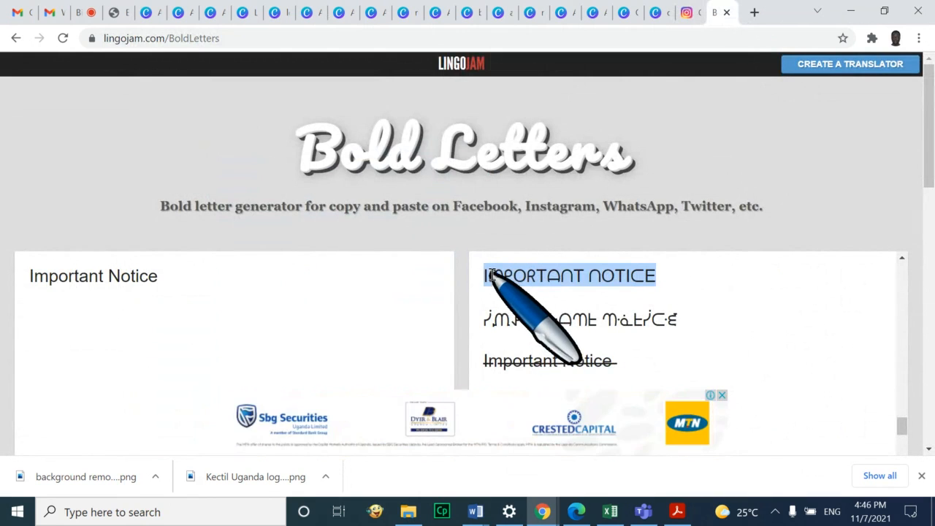
right_click(489, 276)
left_click(548, 72)
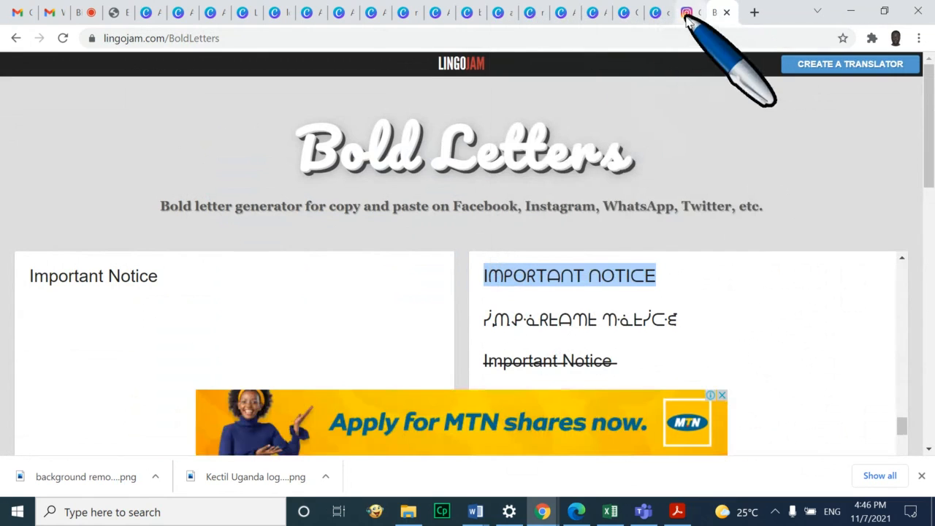
left_click(687, 12)
Replace the caption heading with IMPORTANT NOTICE and type 'This is an important information for all our trainers here' below
left_click_drag(581, 195, 482, 194)
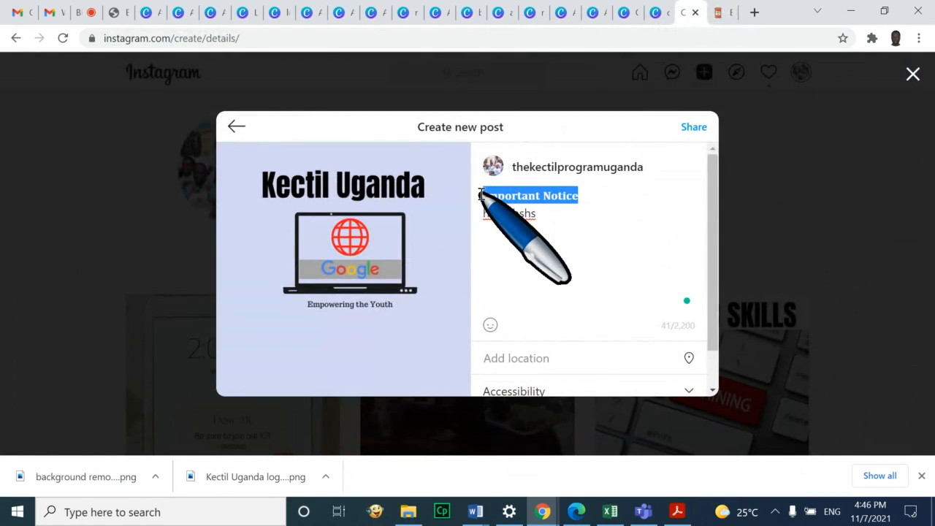
key("ctrl+v")
key("BackSpace")
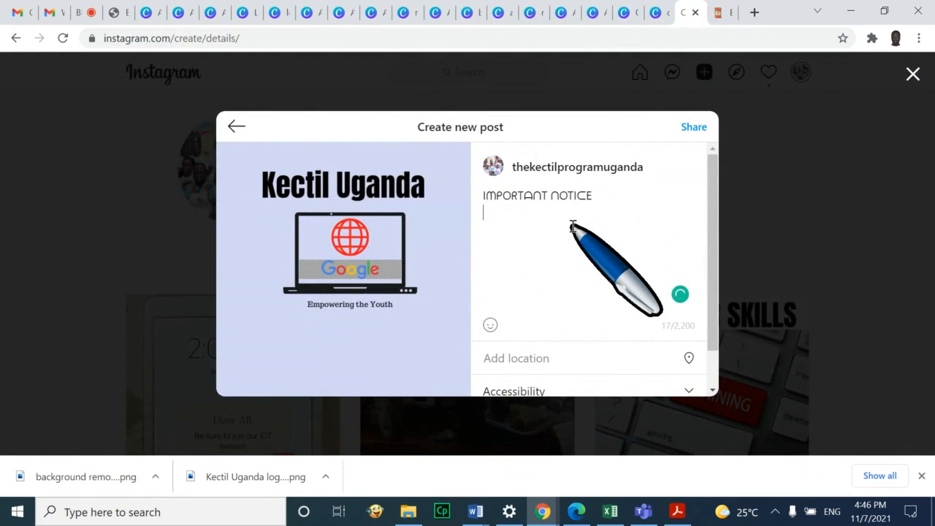
type("This")
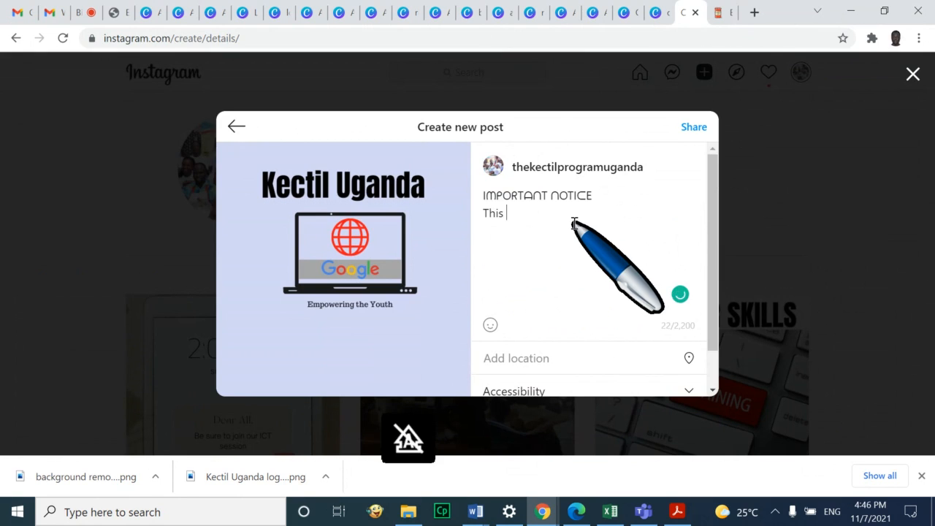
type(" is an i[p")
key("BackSpace")
type("mport")
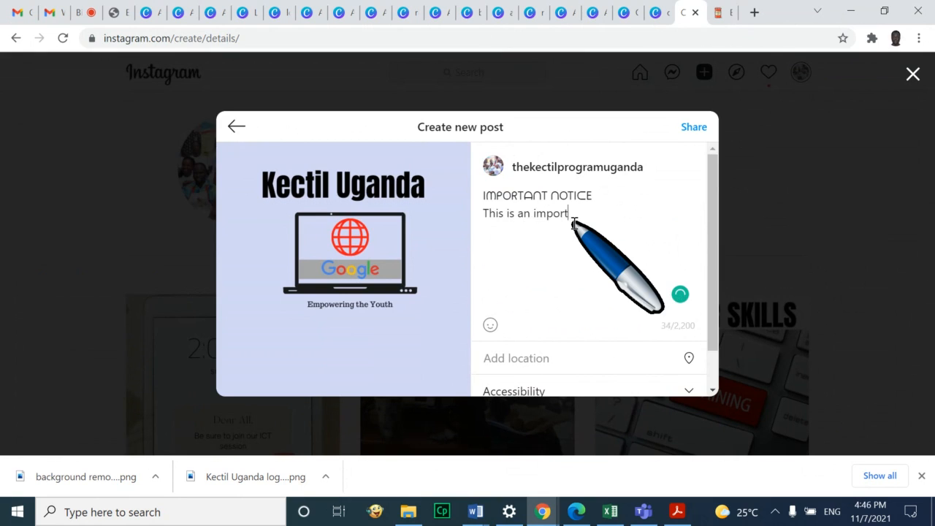
type("ant ifnorma")
type("o")
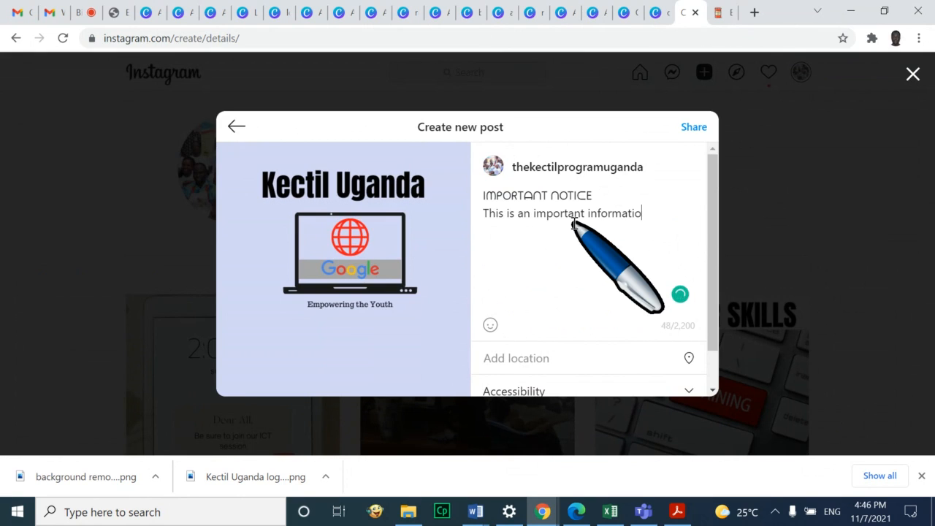
type("rmatiuonn for all our t")
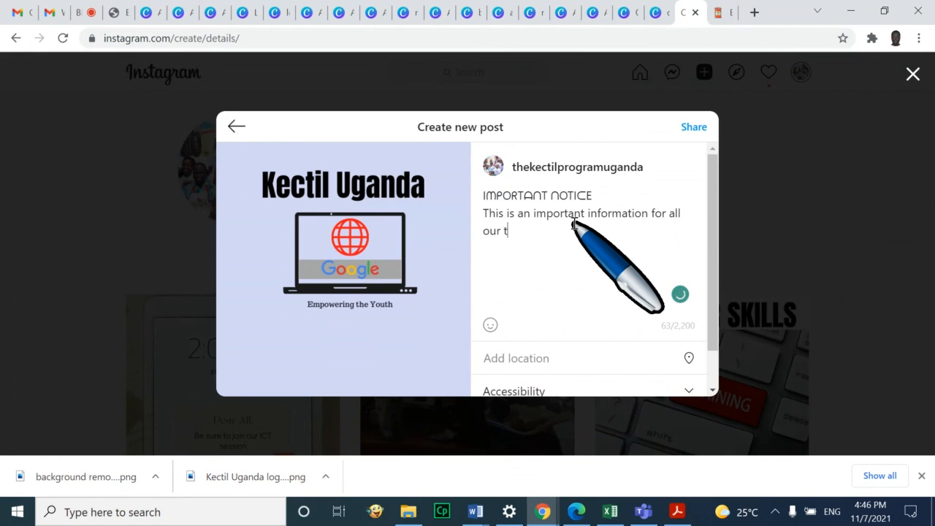
type("rainers here.")
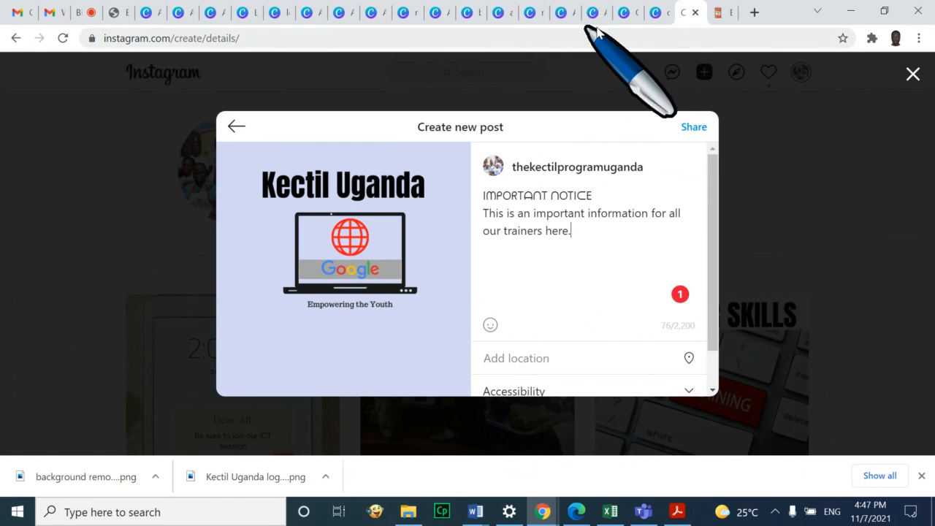
Glance at the Canva CV results, then return to the finished Instagram post draft
left_click(654, 20)
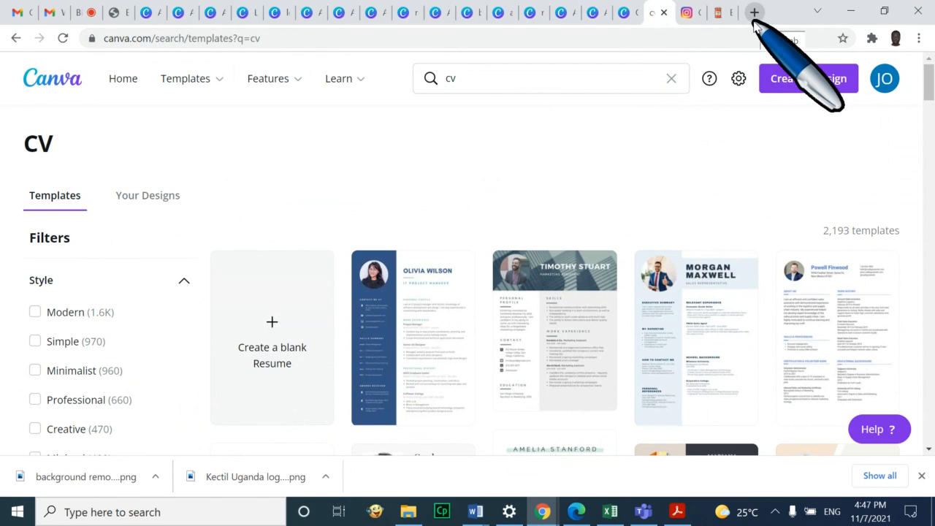
left_click(689, 13)
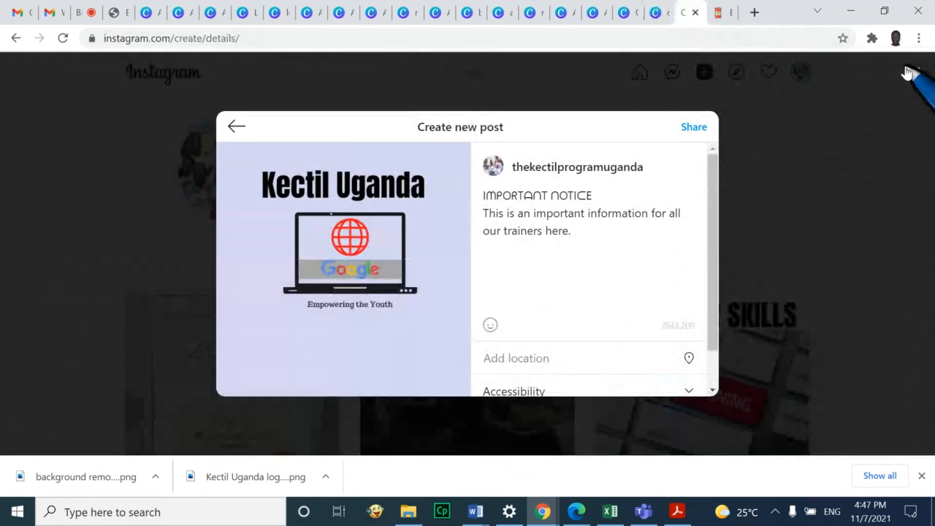
left_click(755, 13)
left_click(726, 13)
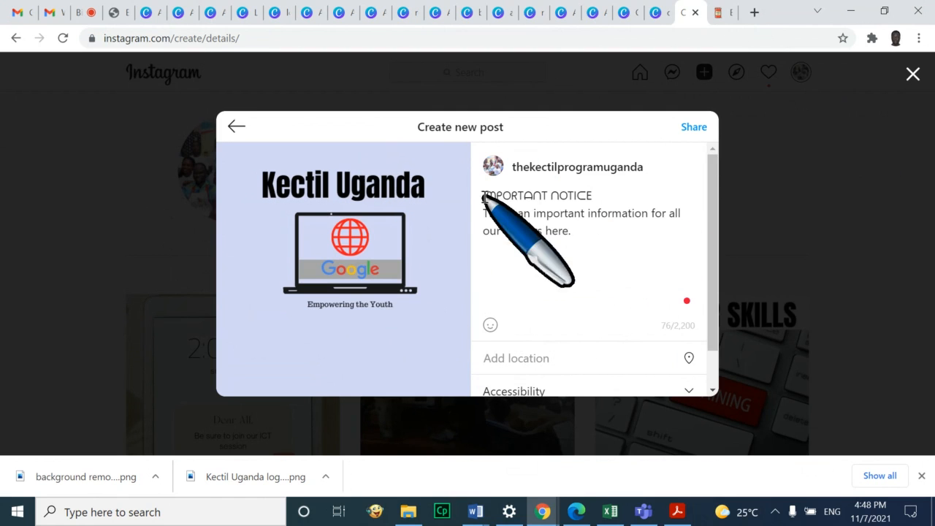
Copy the LingoJam Bold Letters page address
left_click(720, 13)
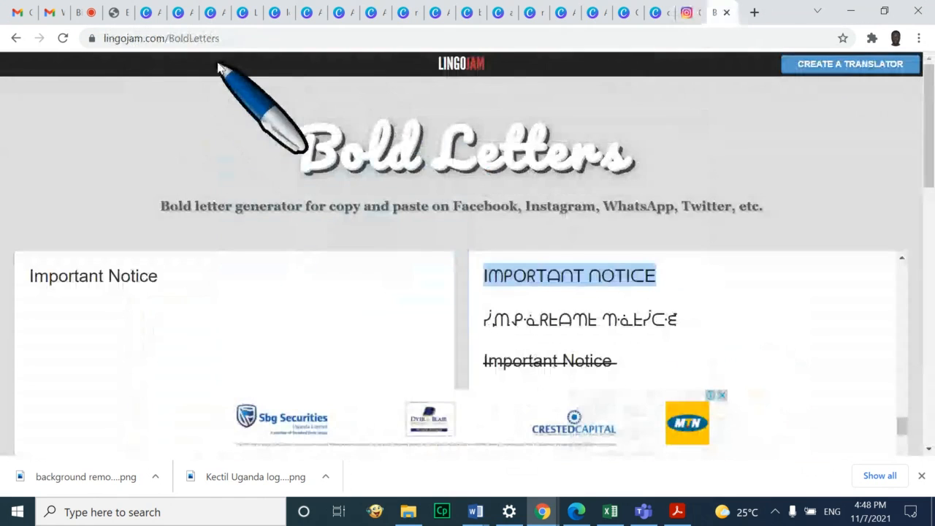
left_click(212, 42)
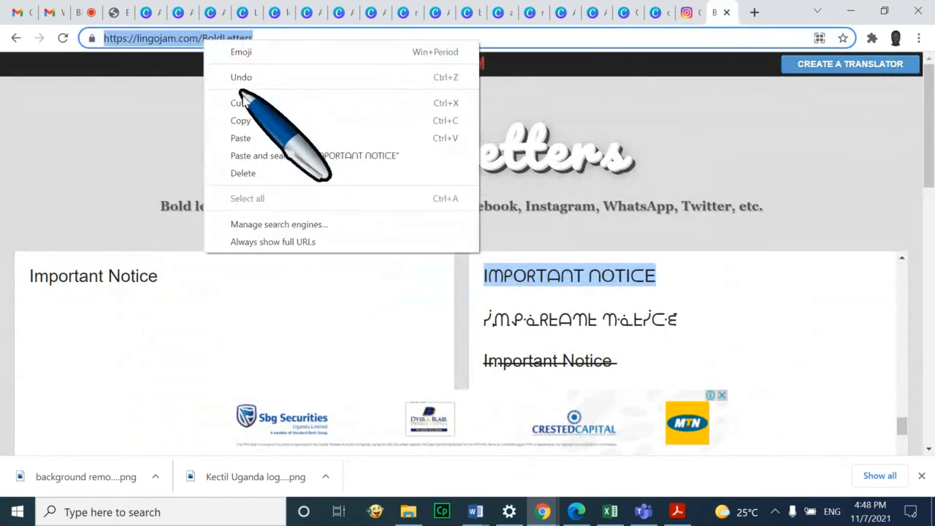
right_click(205, 43)
left_click(255, 122)
Post the Bold Letters link in the BigBlueButton public chat, then return to Instagram
left_click(80, 15)
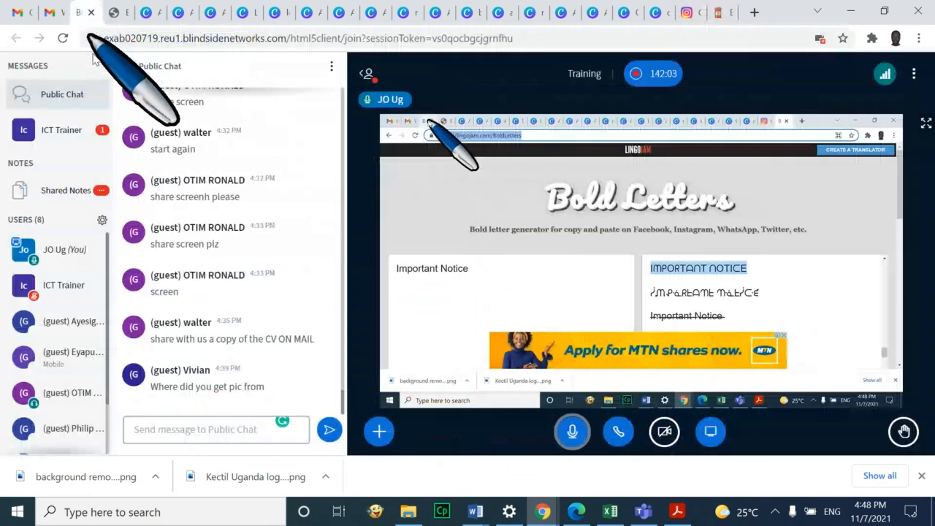
left_click(178, 429)
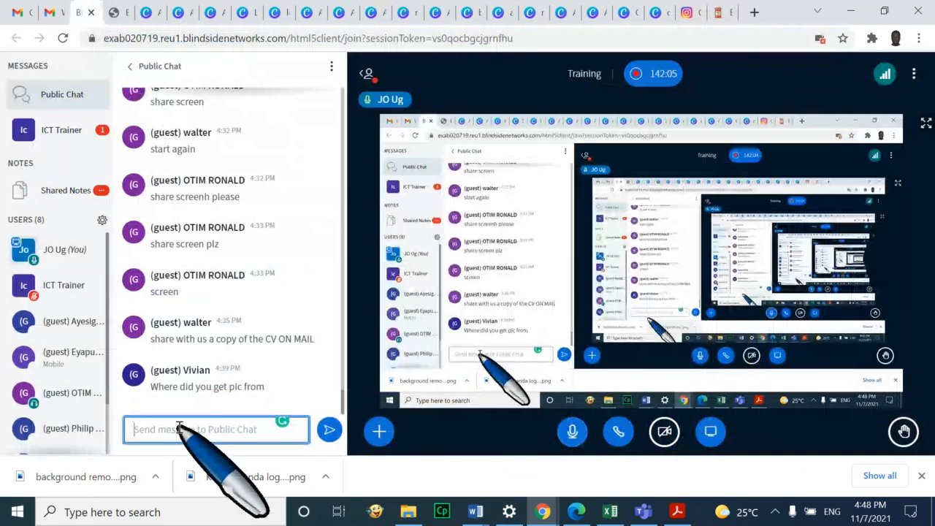
key("ctrl+v")
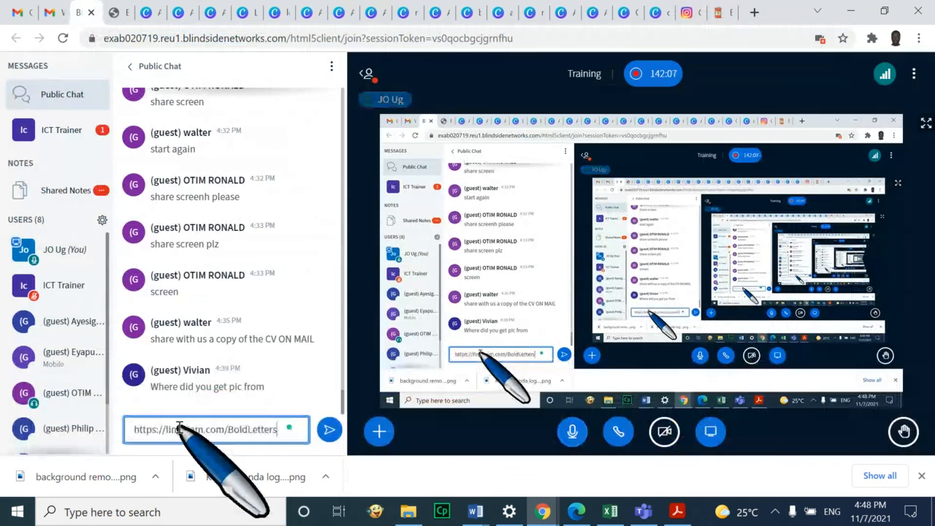
key("Return")
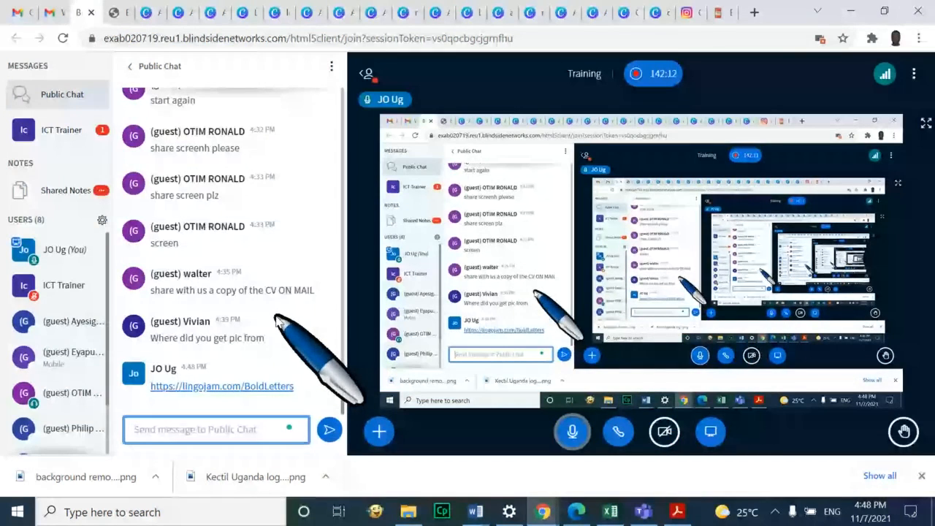
left_click(688, 12)
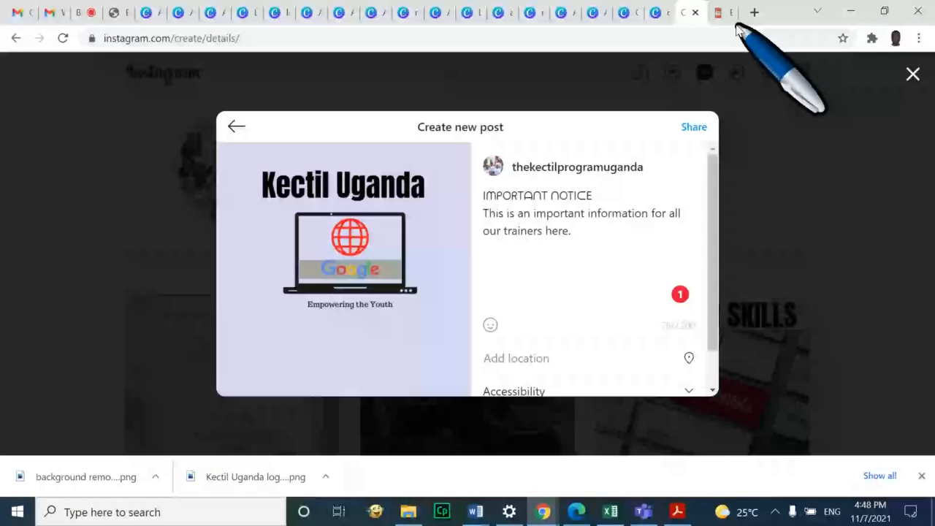
left_click(723, 13)
left_click_drag(904, 130, 901, 63)
scroll(740, 148, "up", 12)
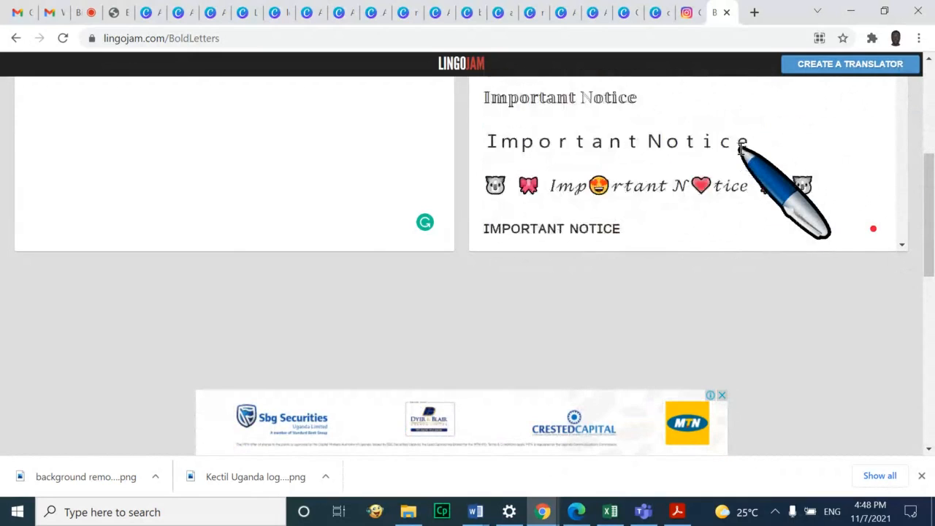
scroll(740, 149, "down", 10)
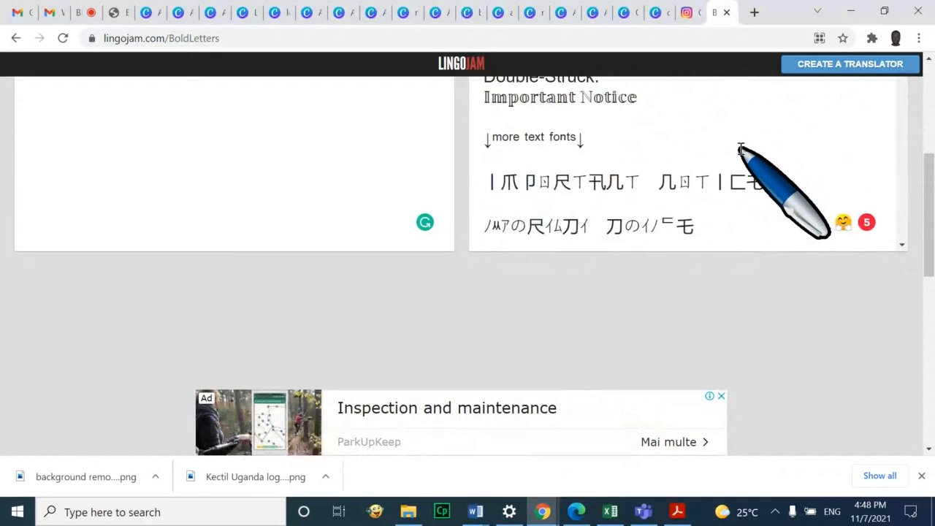
scroll(740, 148, "down", 4)
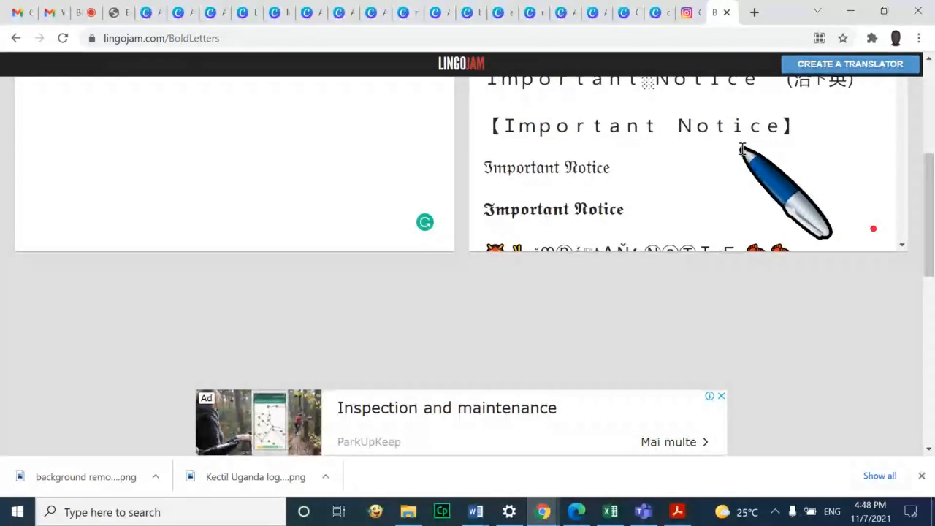
left_click(687, 14)
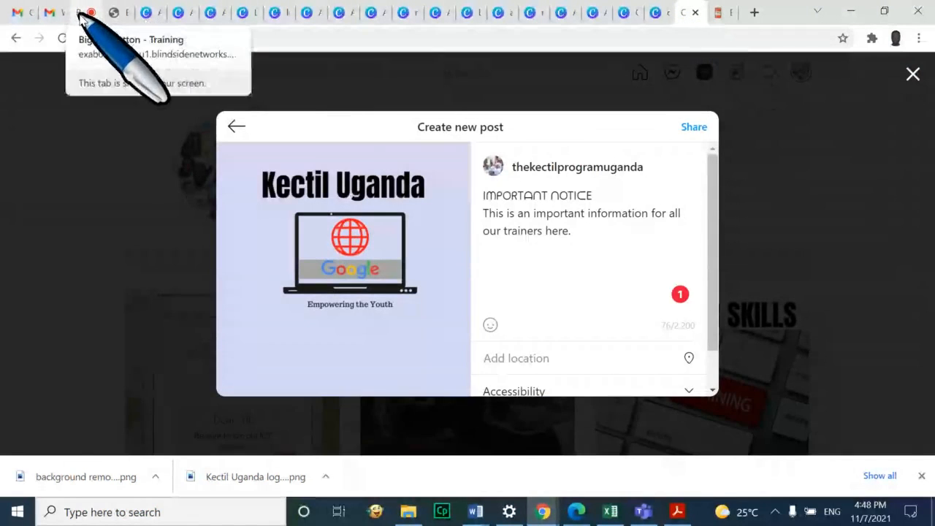
Scroll through the BigBlueButton public chat to read the latest questions about the link
left_click(79, 15)
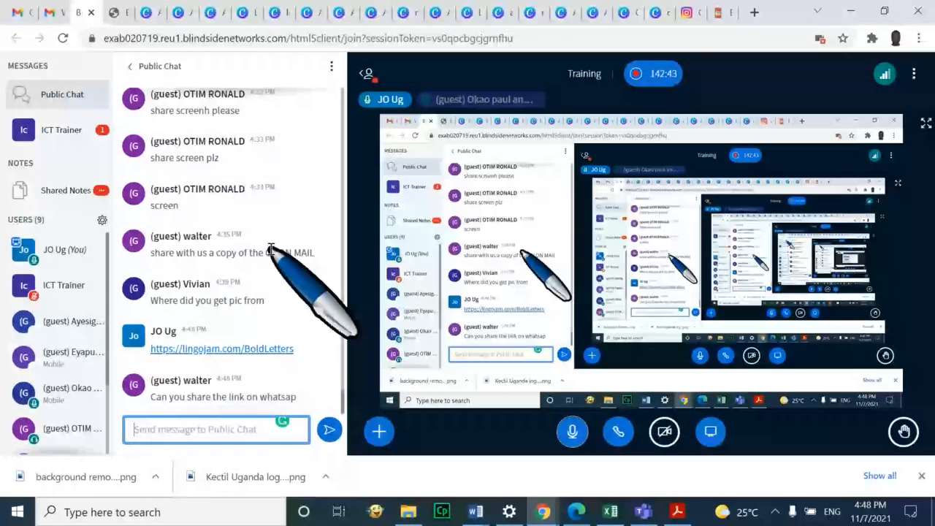
scroll(271, 248, "down", 1)
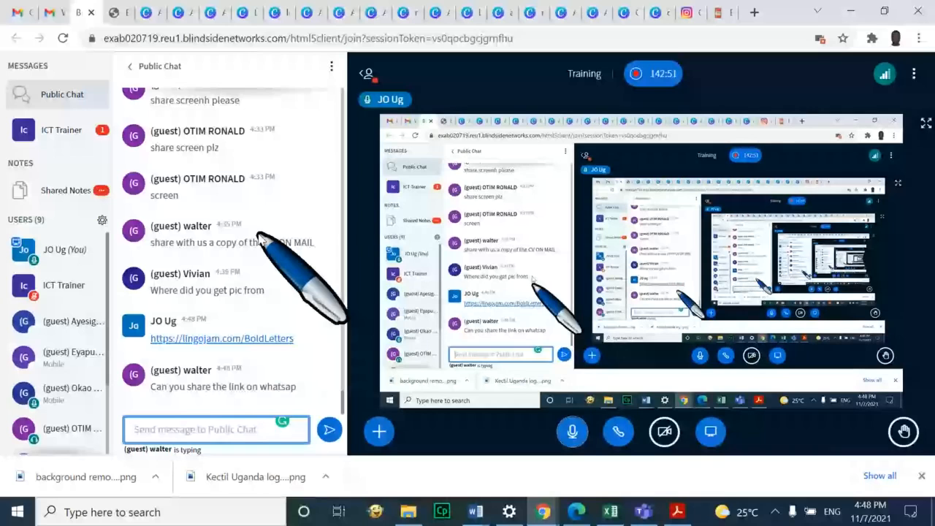
scroll(257, 234, "up", 5)
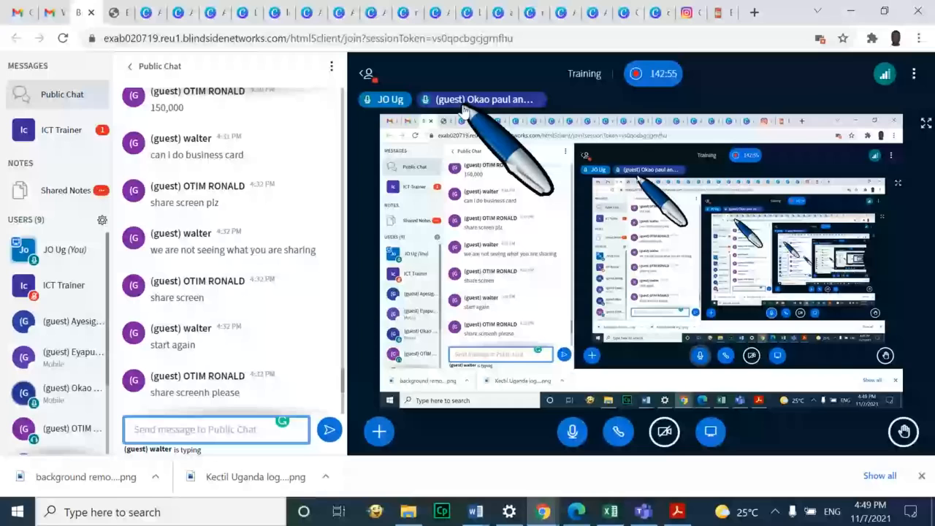
scroll(241, 351, "down", 5)
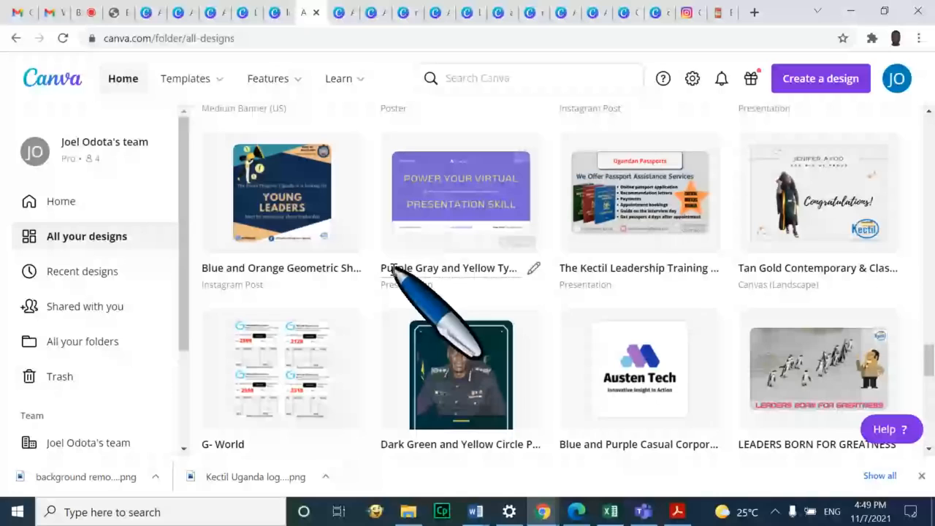
Check the Instagram draft, then switch to Canva's 'cv' resume template results
mouse_move(366, 66)
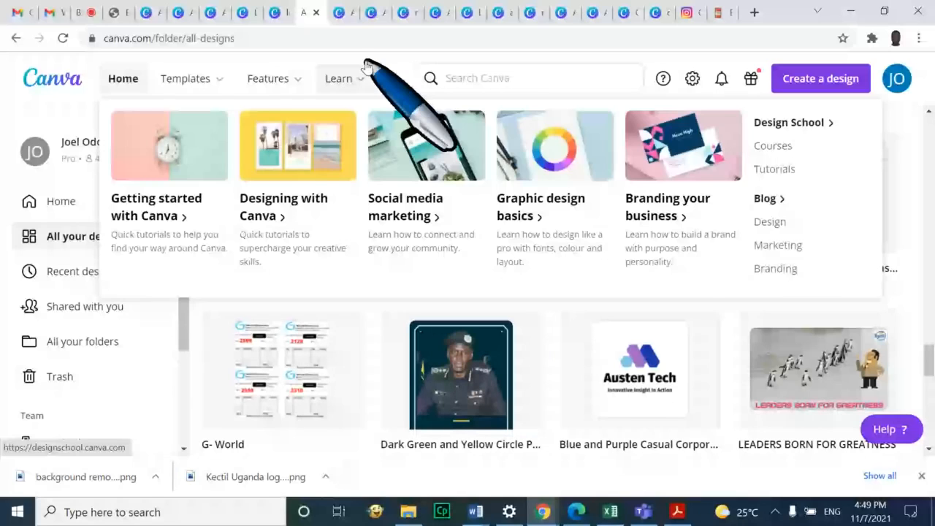
left_click(689, 13)
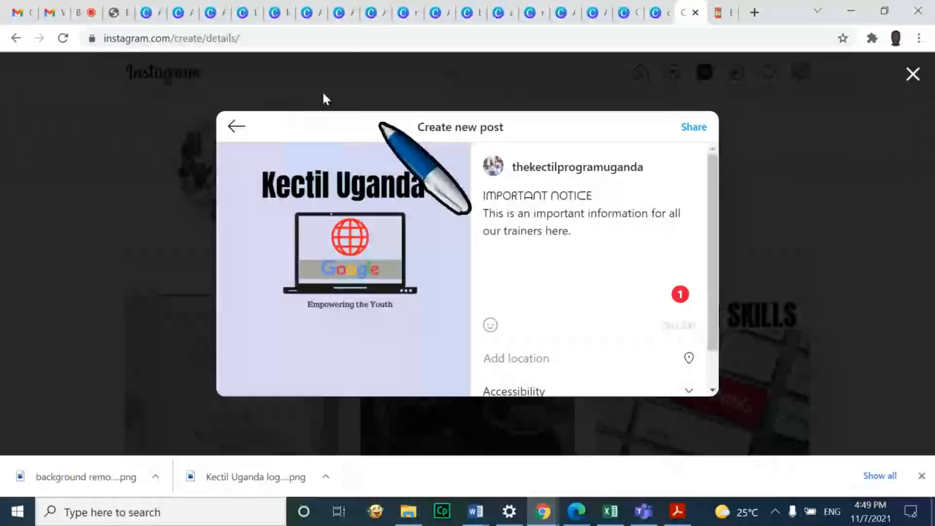
left_click(655, 14)
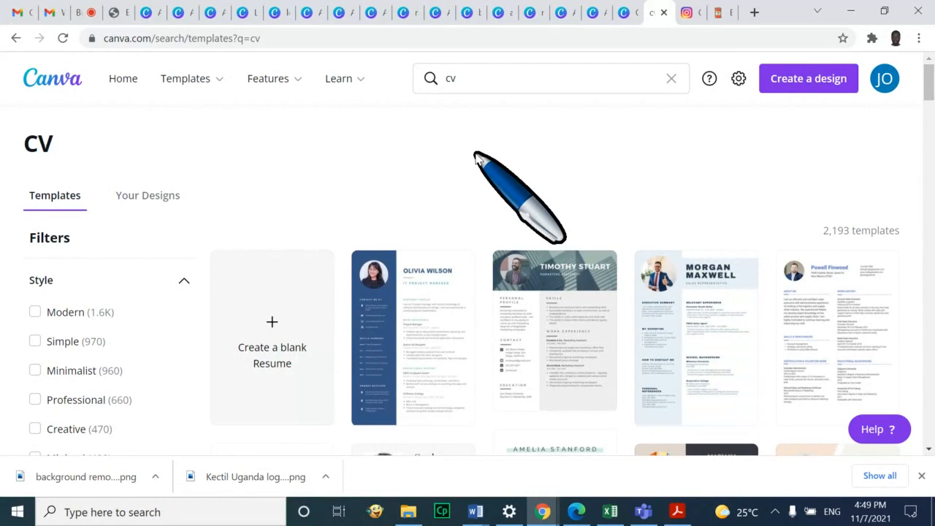
Scroll through the OKELLO design in Canva, then return to LingoJam's bold Important Notice styles
left_click(625, 14)
scroll(926, 314, "down", 3)
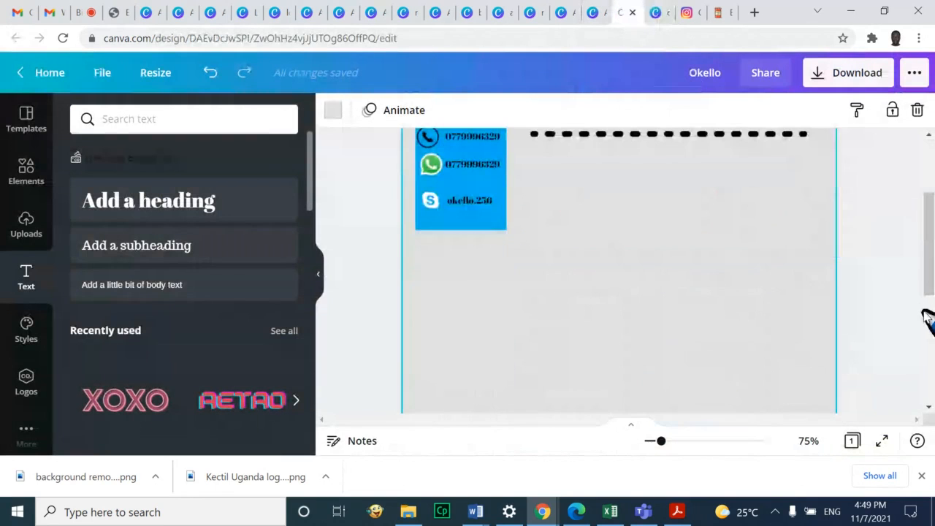
scroll(925, 316, "up", 3)
scroll(925, 316, "down", 3)
scroll(925, 316, "up", 1)
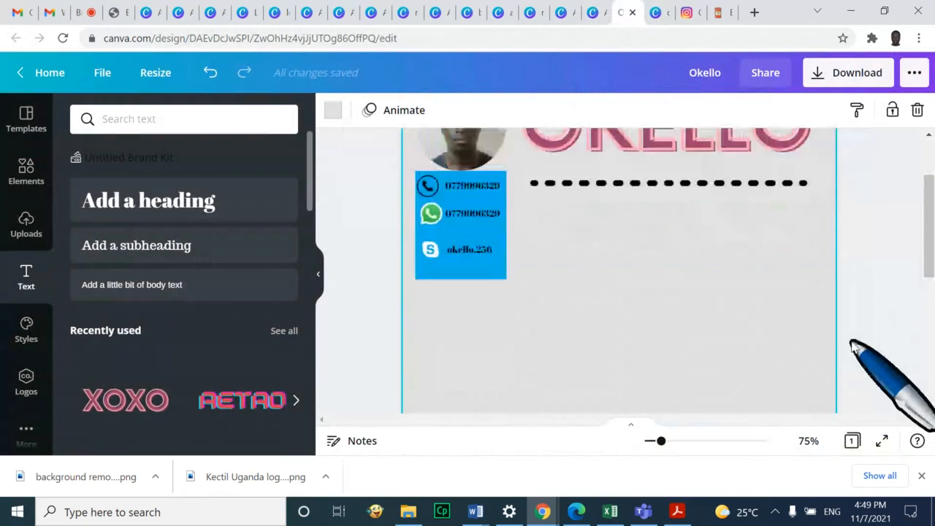
scroll(851, 345, "up", 2)
scroll(847, 316, "down", 3)
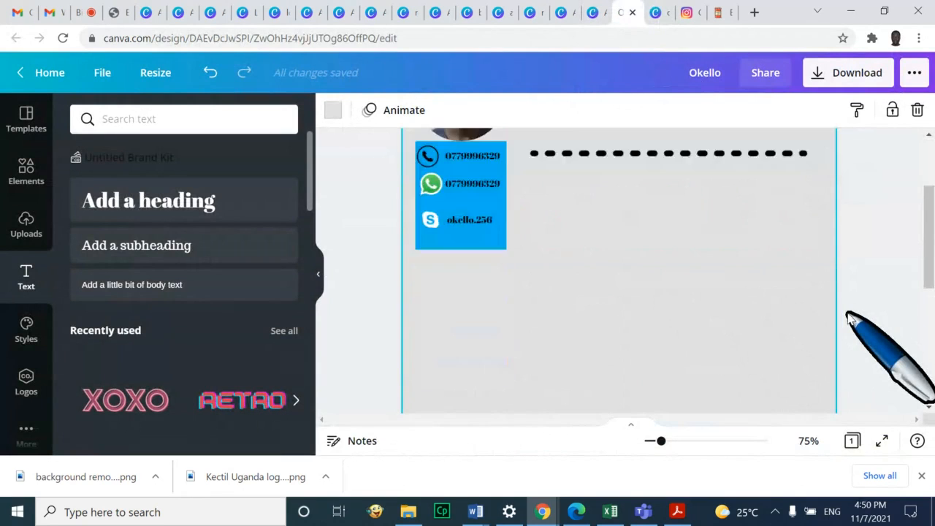
scroll(850, 318, "down", 4)
scroll(856, 330, "up", 3)
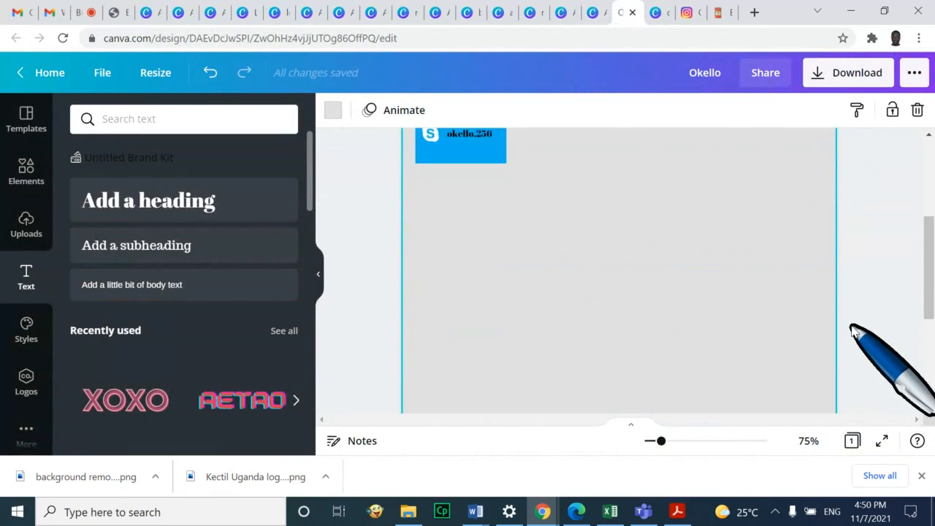
scroll(833, 271, "up", 1)
scroll(669, 260, "up", 2)
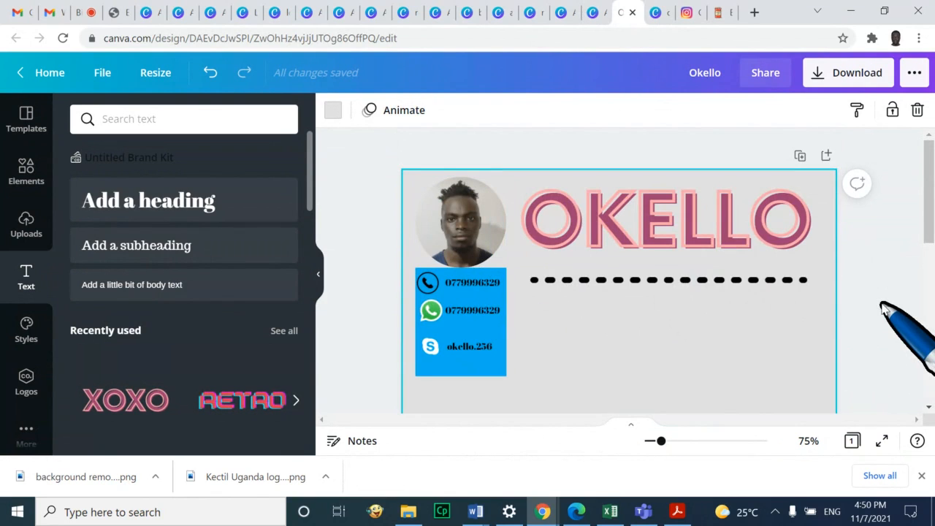
left_click(719, 14)
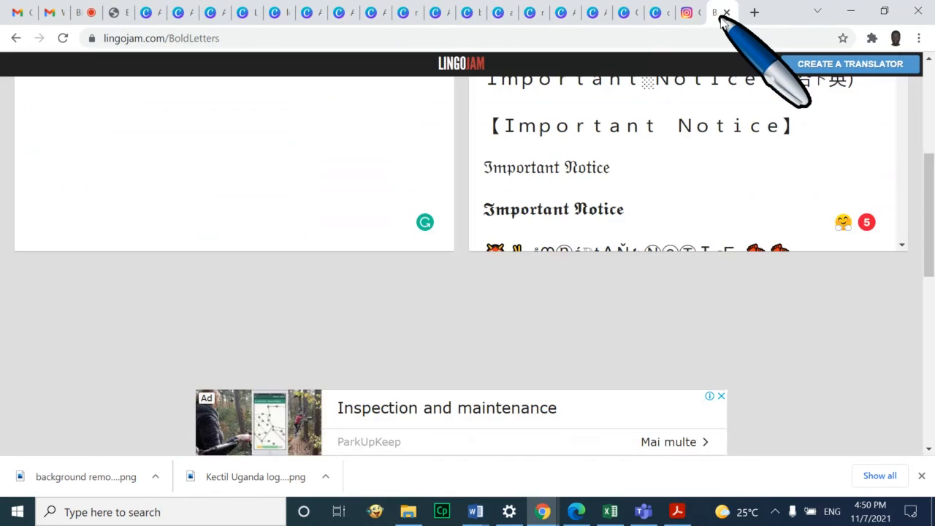
scroll(614, 219, "up", 10)
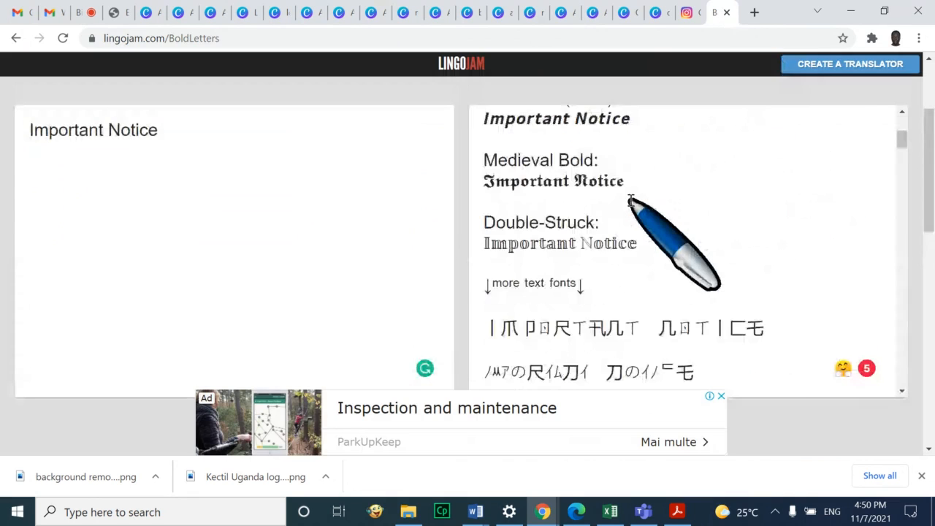
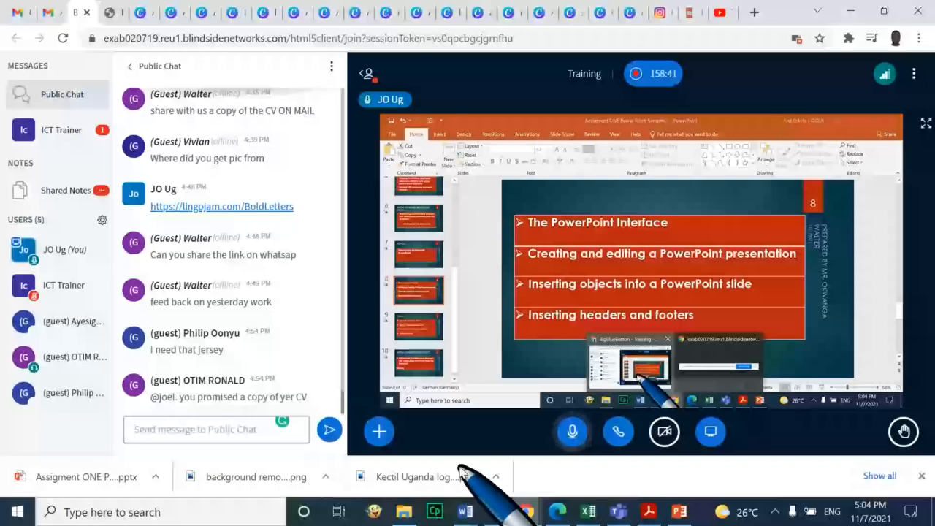
Switch from the BigBlueButton session to Canva's 'All your designs' tab
left_click(202, 13)
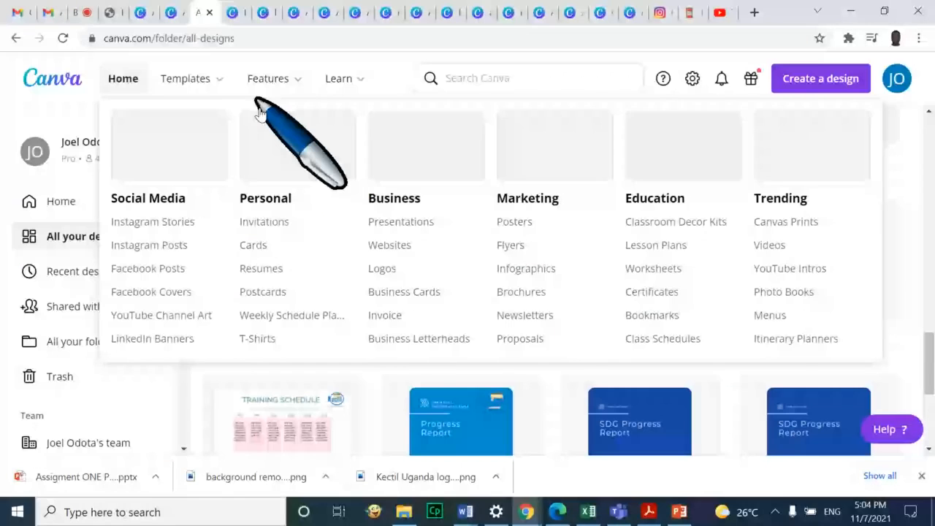
Scroll the designs library and open the Yellow Green and Blue Futuristic process timeline infographic
scroll(721, 324, "down", 3)
scroll(731, 334, "up", 2)
scroll(741, 303, "down", 3)
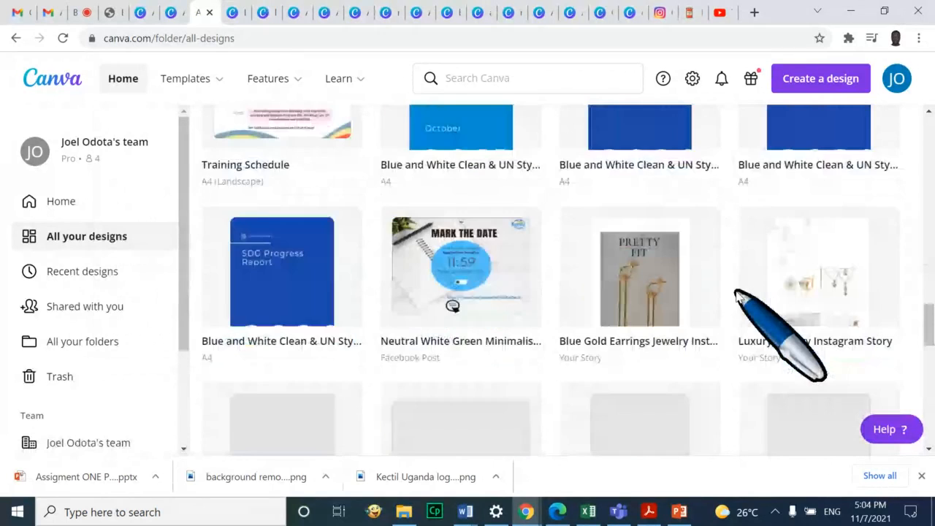
scroll(738, 296, "down", 8)
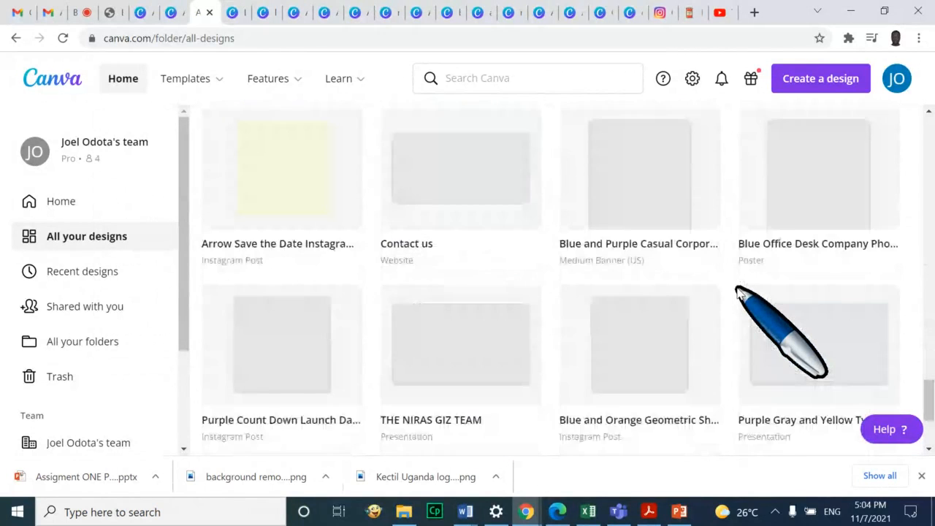
scroll(738, 292, "down", 4)
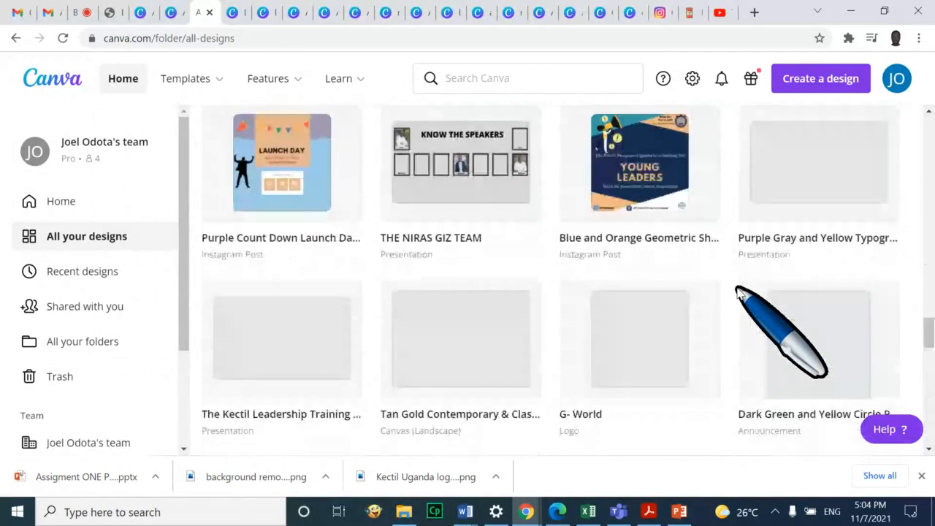
scroll(738, 292, "up", 1)
scroll(738, 292, "down", 3)
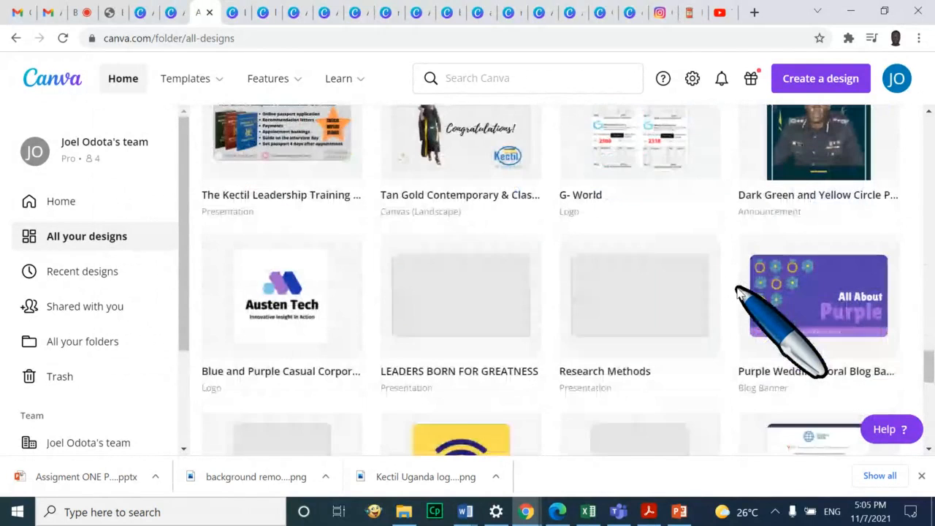
scroll(739, 292, "down", 5)
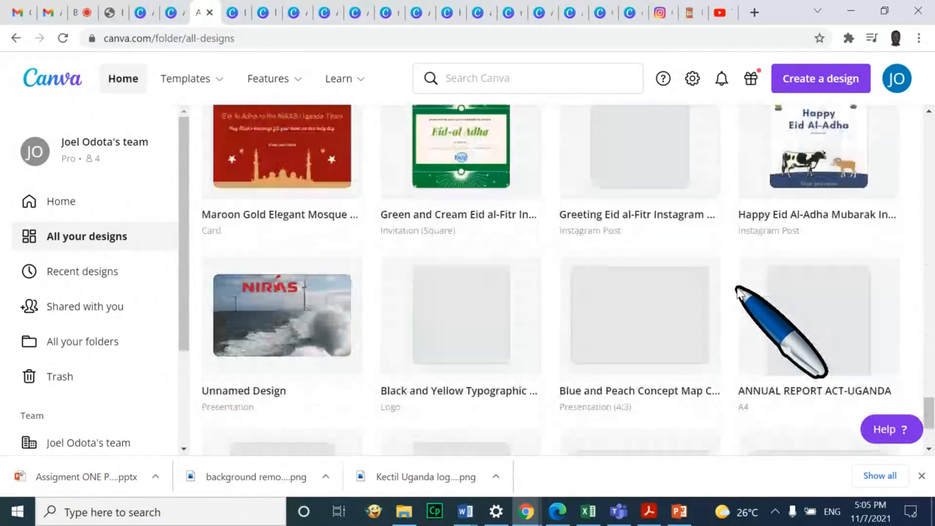
scroll(738, 292, "up", 3)
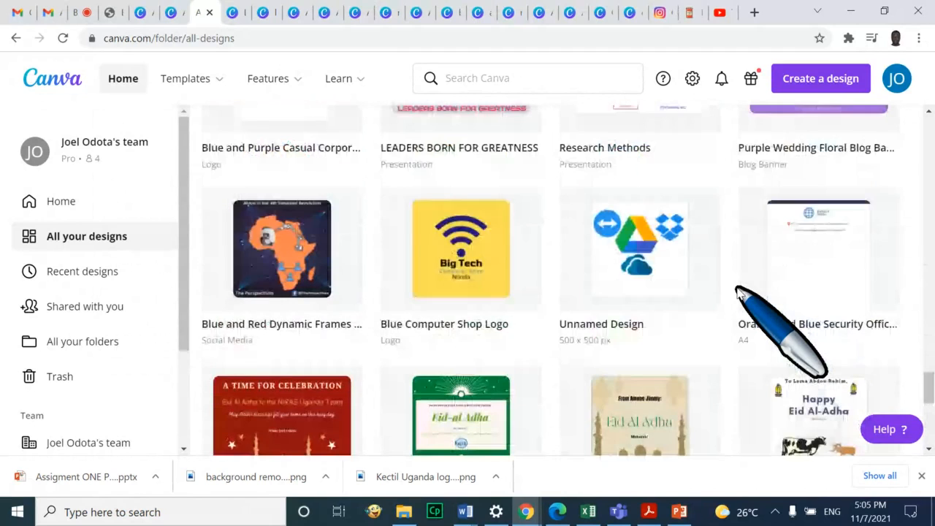
scroll(739, 292, "down", 7)
scroll(738, 291, "down", 5)
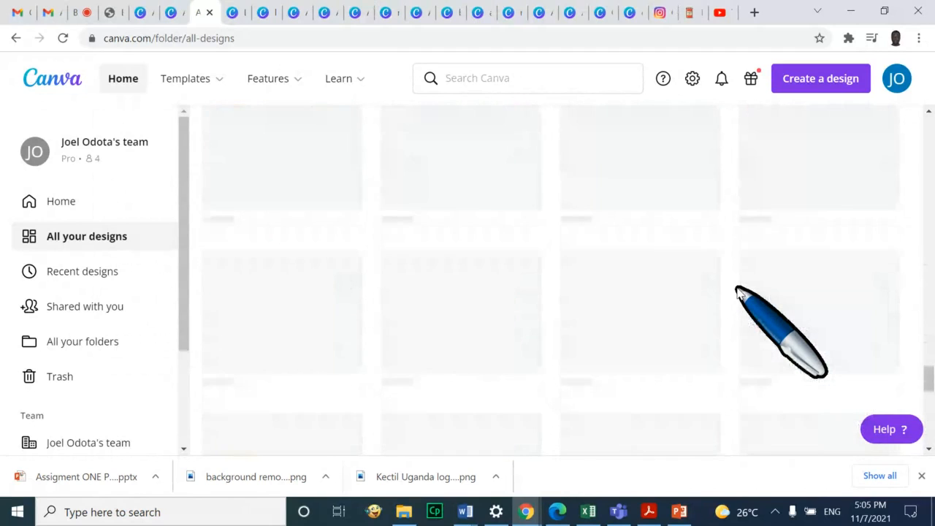
scroll(740, 285, "up", 2)
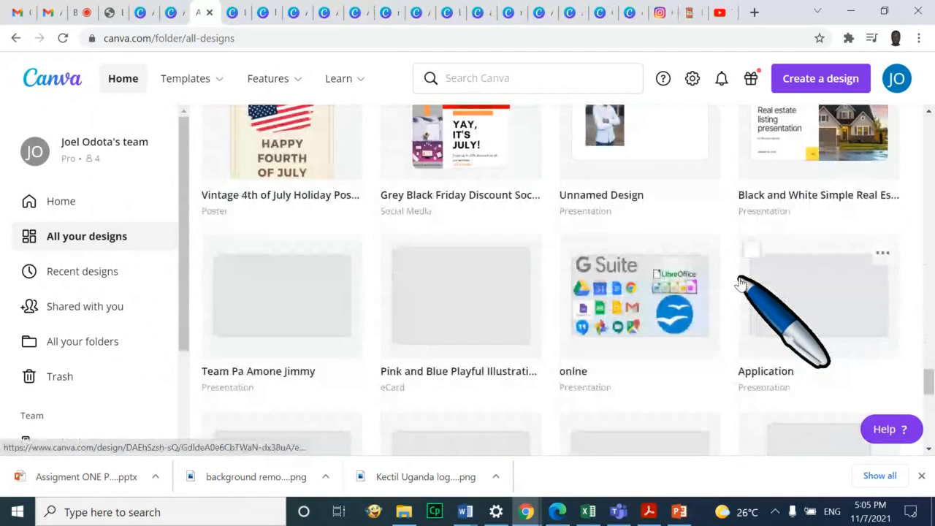
scroll(739, 284, "down", 1)
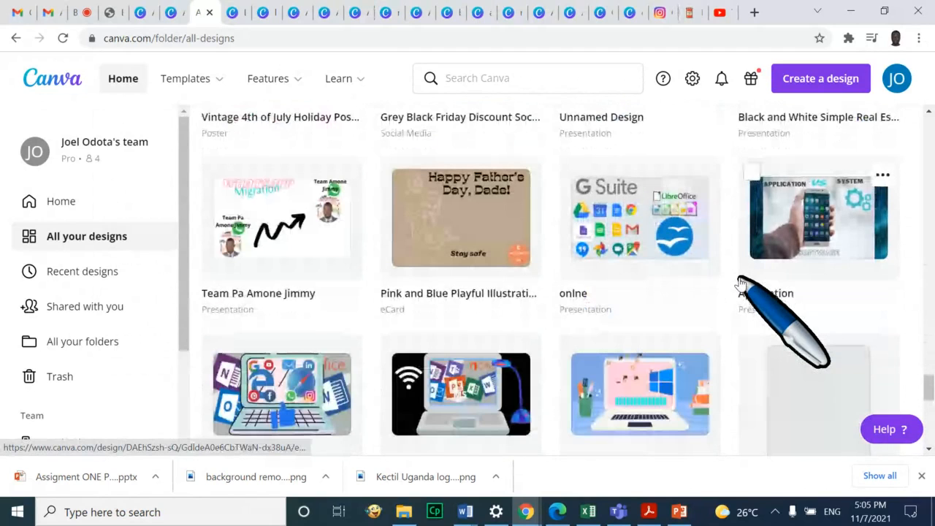
scroll(740, 284, "down", 5)
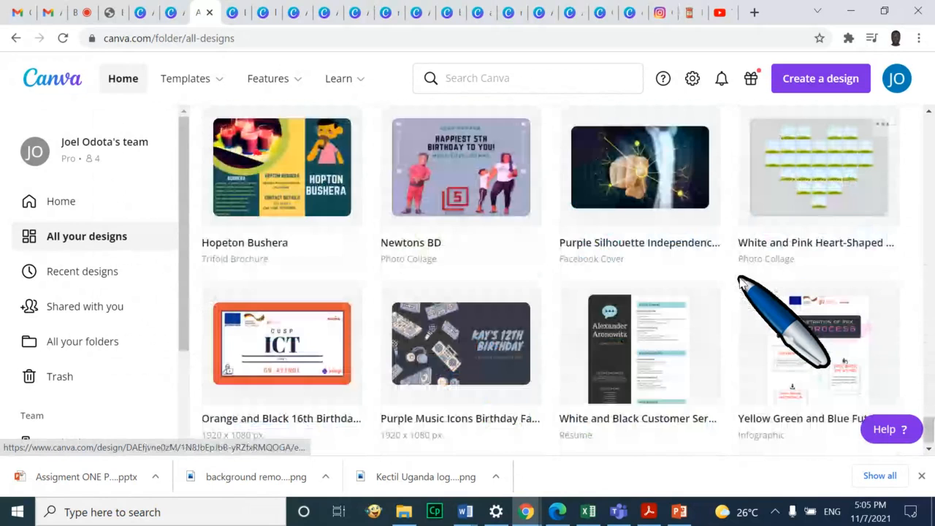
scroll(739, 285, "down", 3)
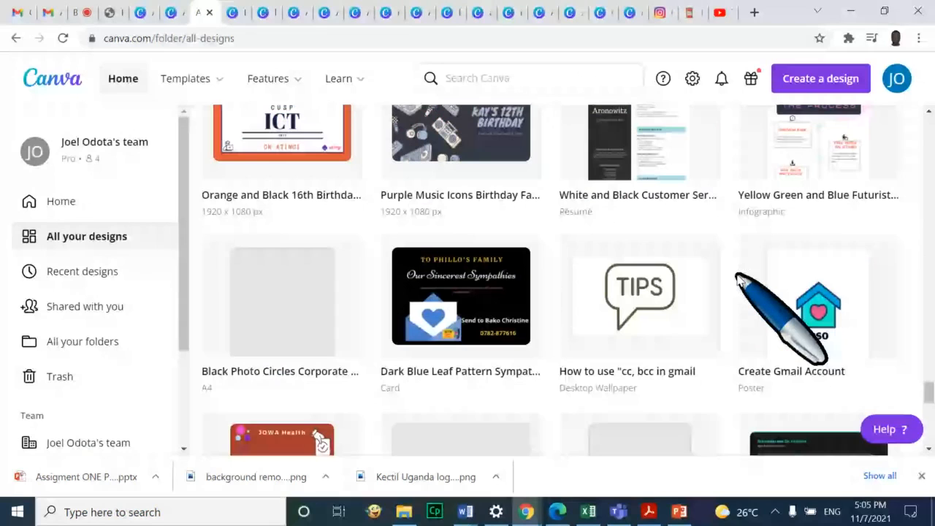
left_click(799, 333)
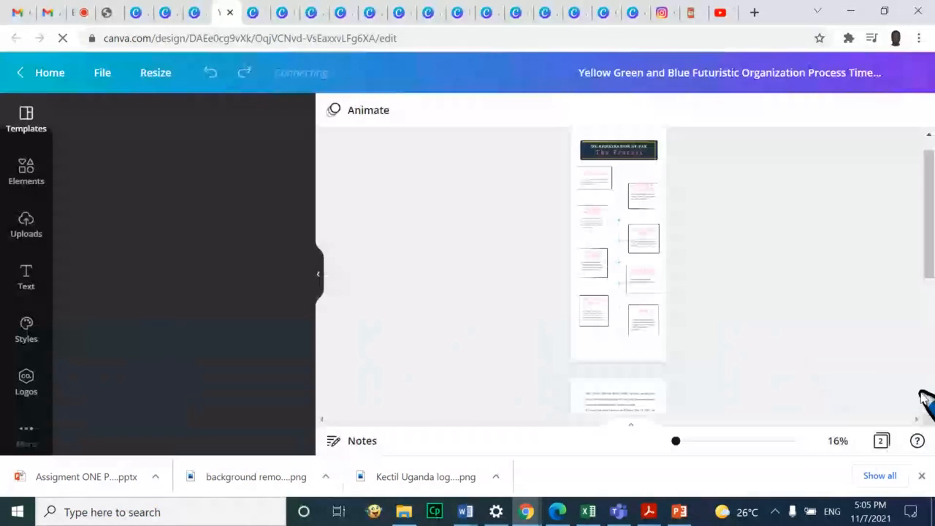
left_click(922, 476)
left_click_drag(646, 482, 655, 486)
scroll(841, 327, "down", 3)
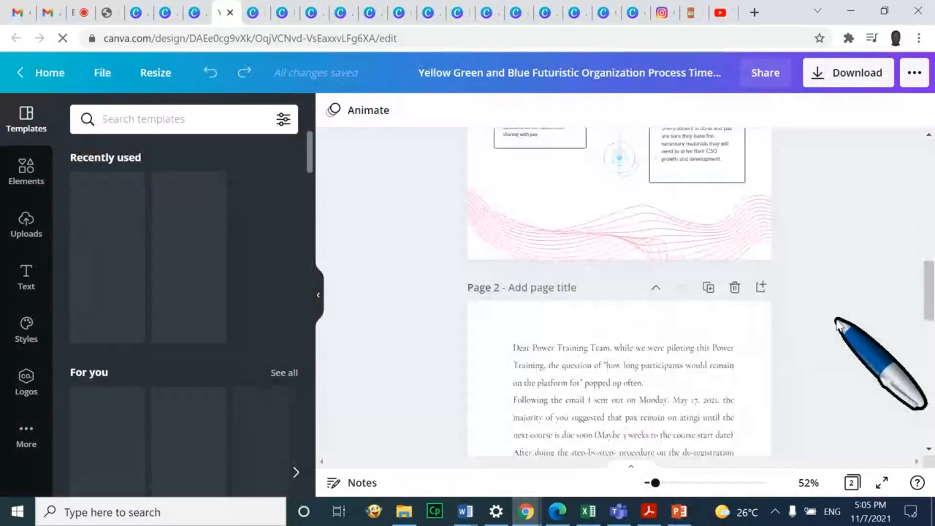
scroll(840, 327, "up", 6)
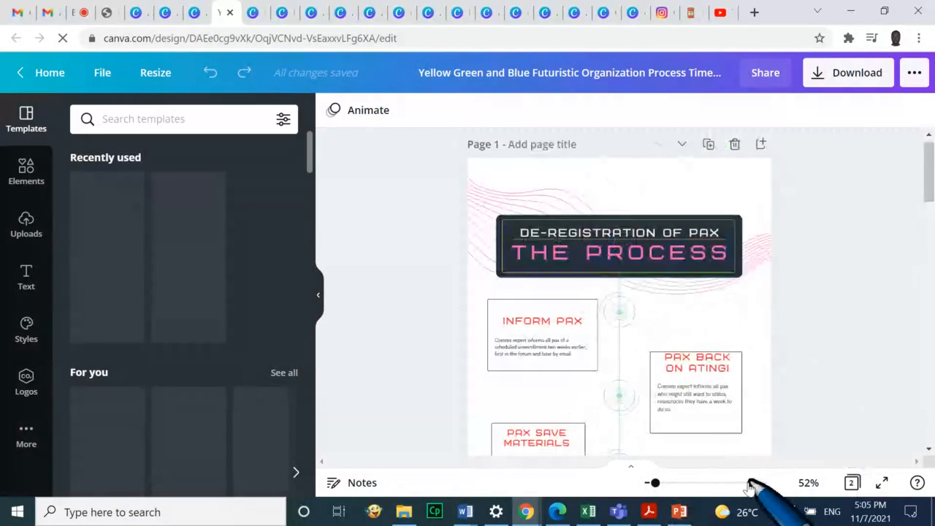
left_click_drag(655, 484, 659, 484)
scroll(893, 338, "up", 1)
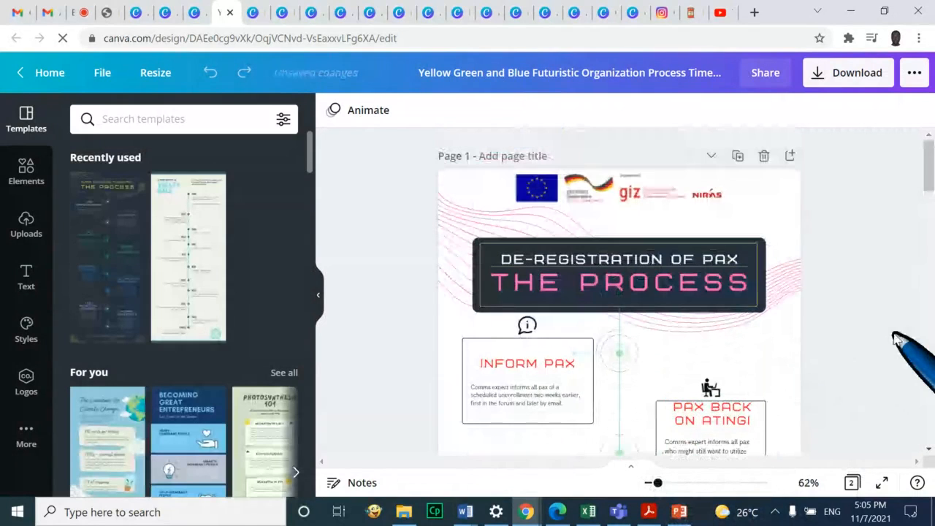
scroll(903, 329, "down", 1)
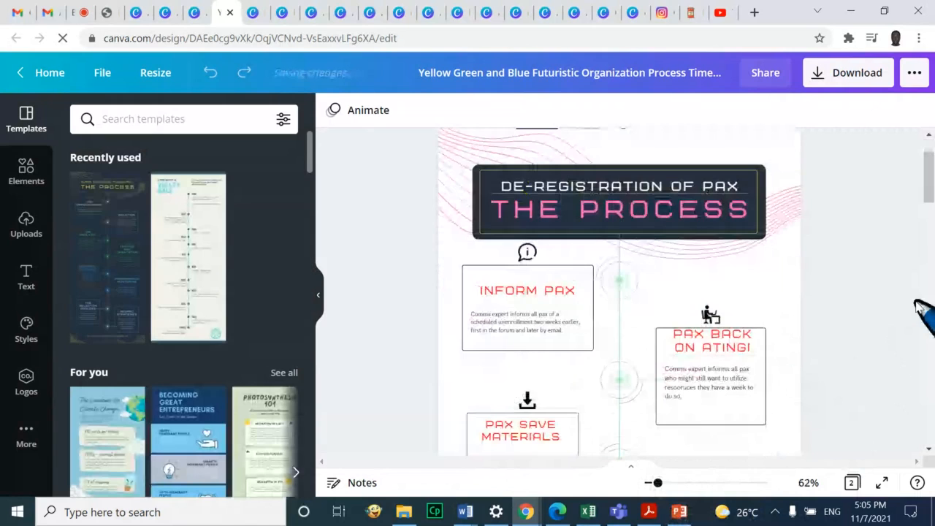
left_click(499, 307)
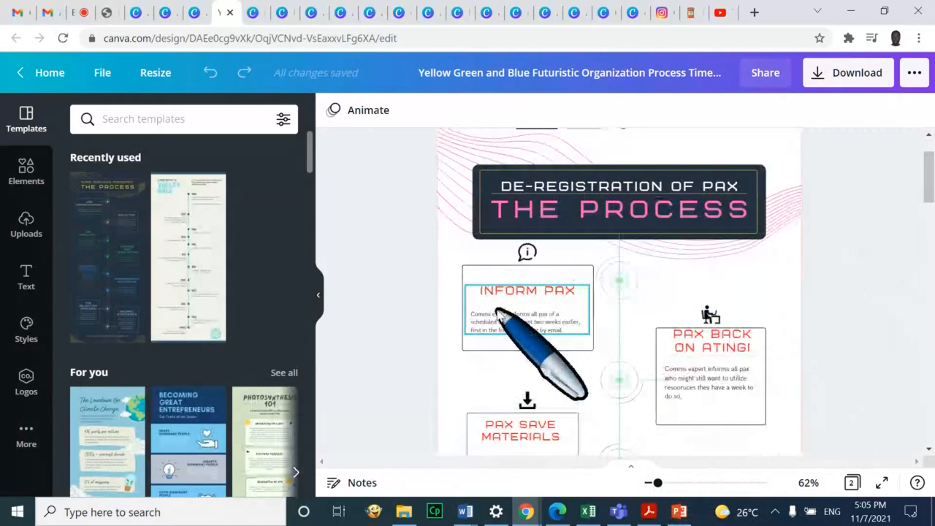
left_click(514, 248)
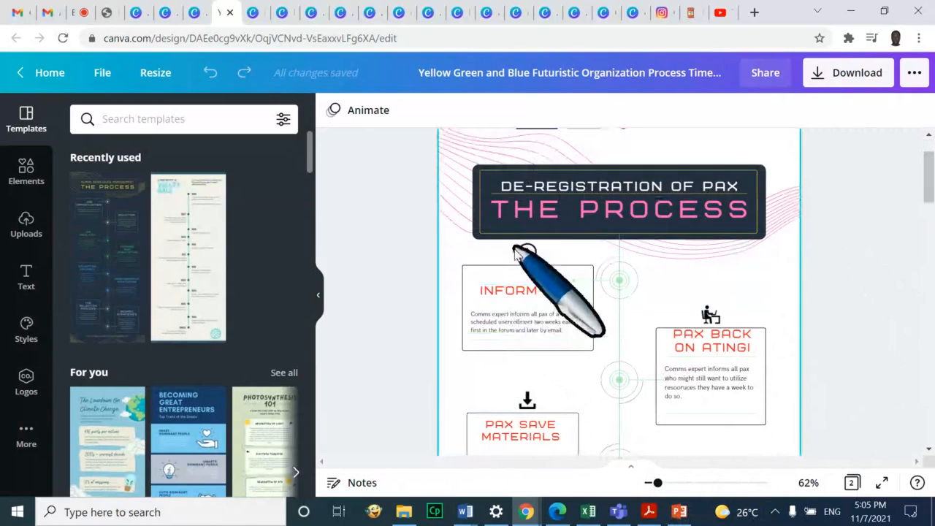
left_click(527, 254)
left_click(524, 268)
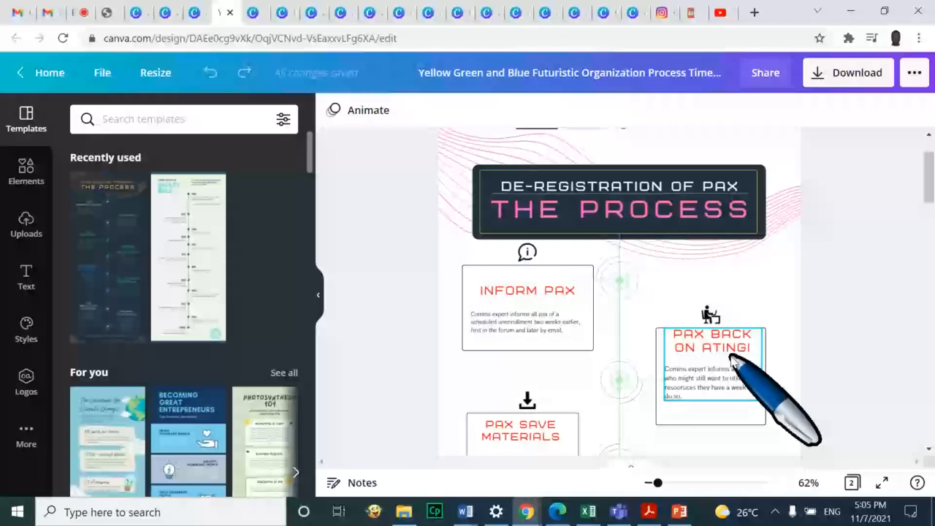
scroll(533, 342, "down", 1)
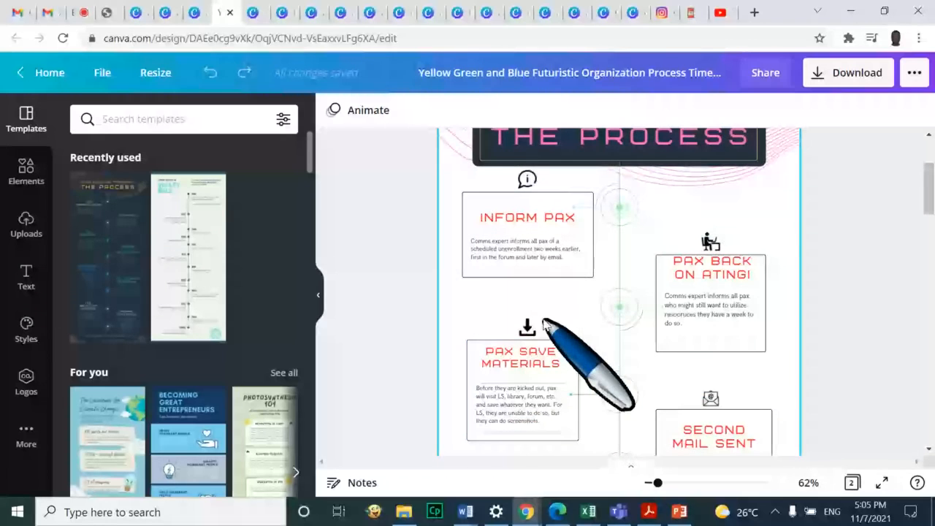
scroll(544, 323, "down", 1)
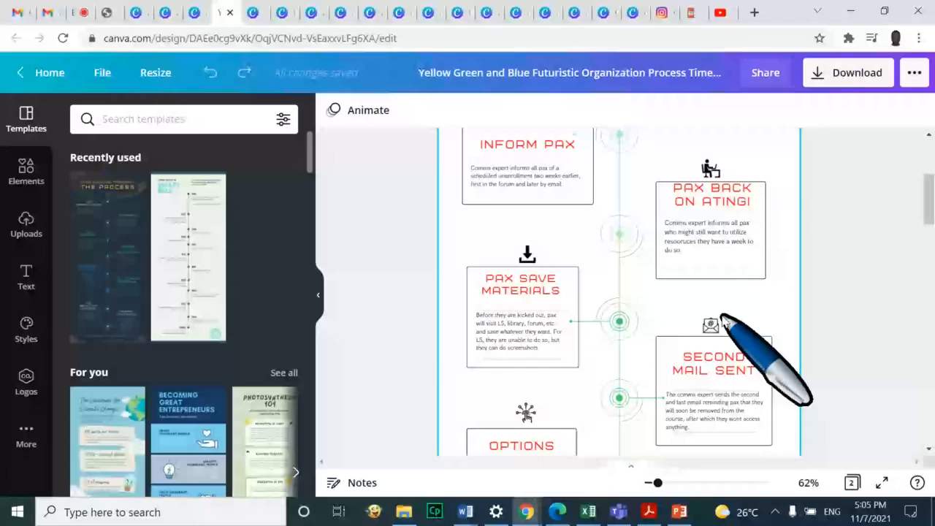
scroll(724, 321, "down", 1)
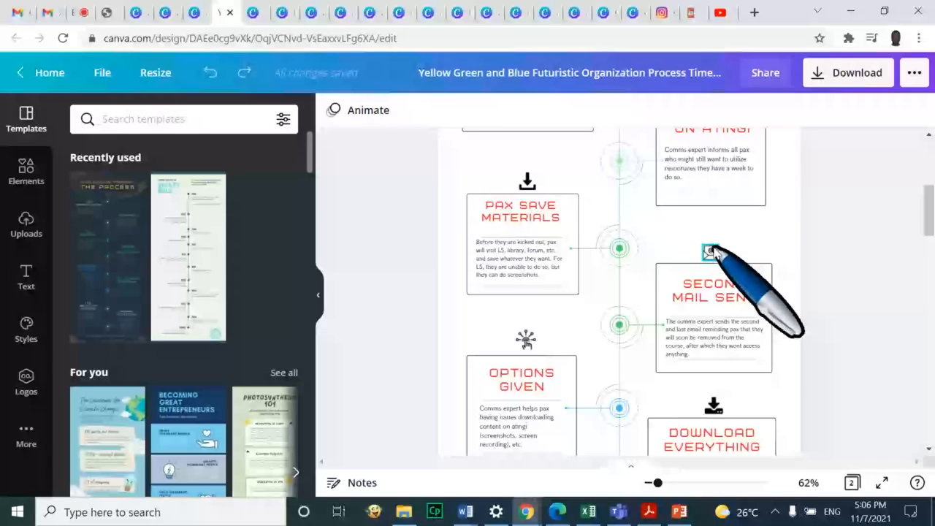
Present the design full screen, view the letter page and infographic page, then exit
key("ctrl+alt+p")
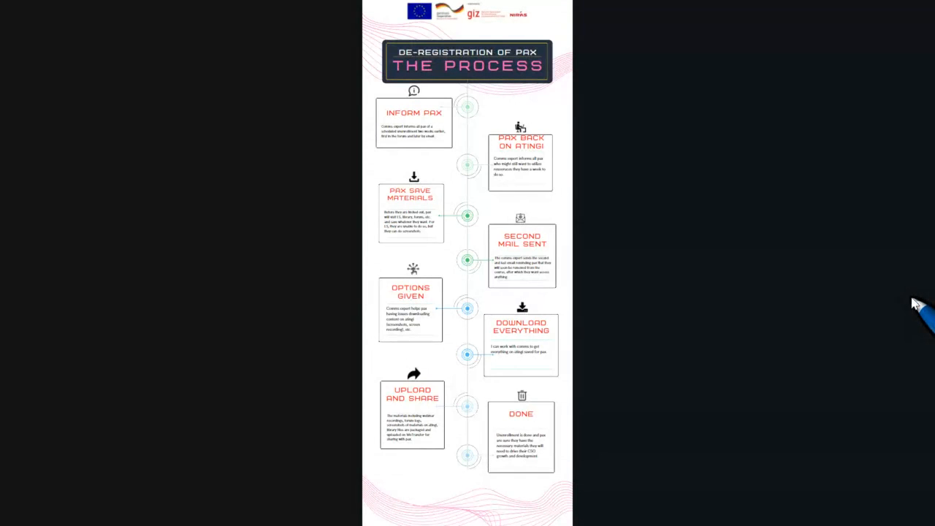
key("Right")
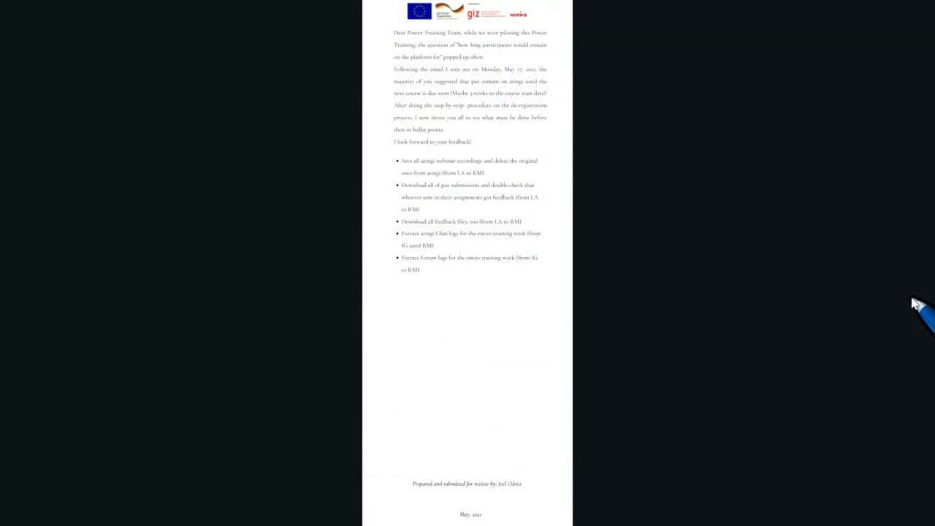
key("Left")
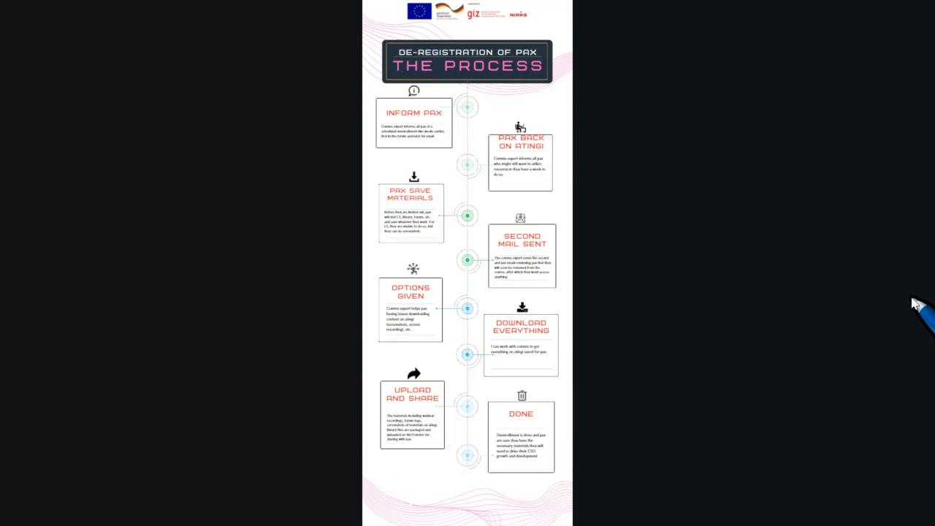
key("Escape")
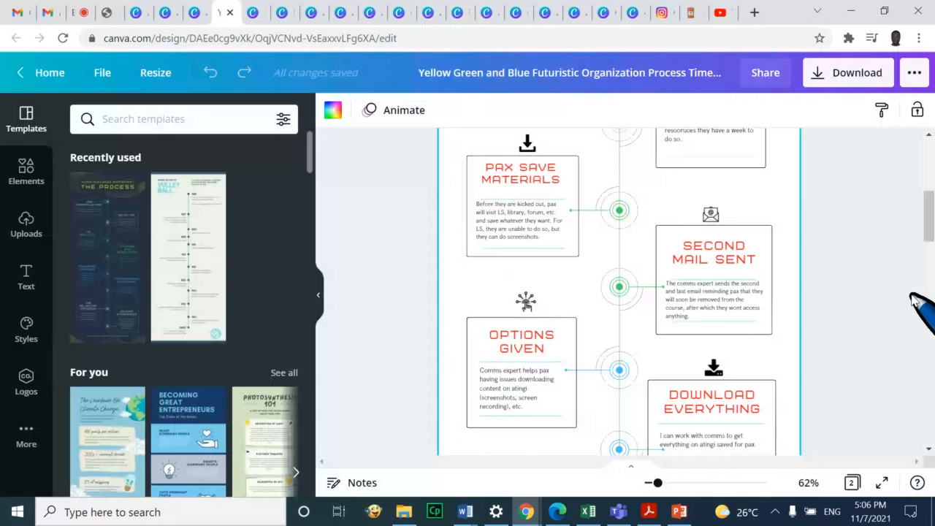
Delete the pink wave graphic at the page bottom, undo it, then bring up PowerPoint
scroll(913, 301, "down", 5)
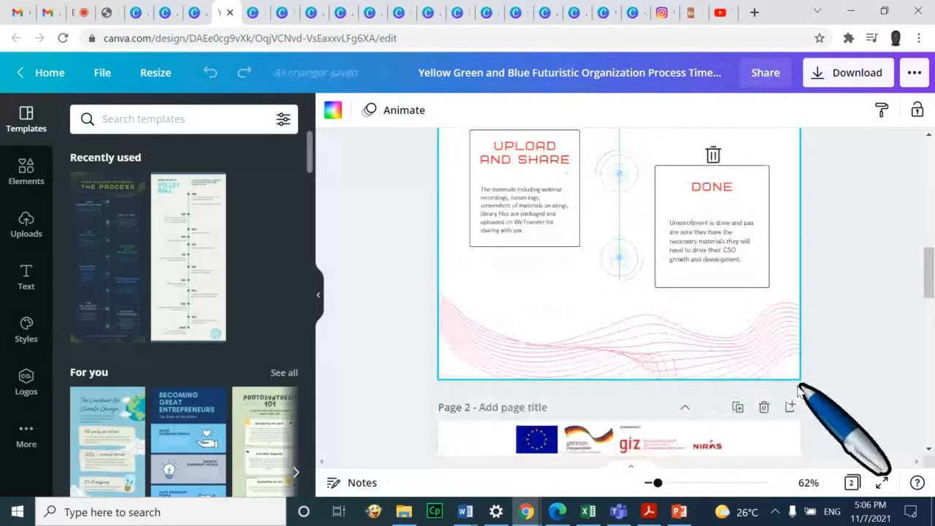
left_click(716, 342)
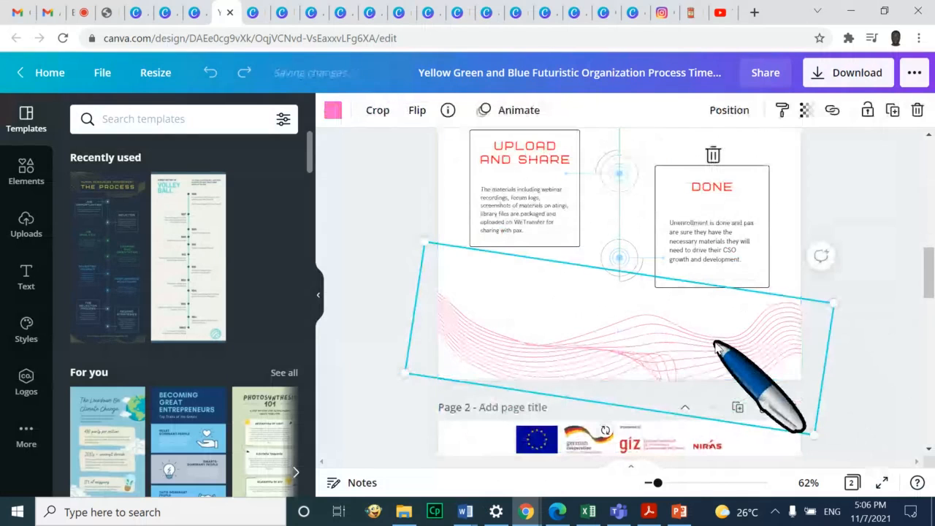
key("Delete")
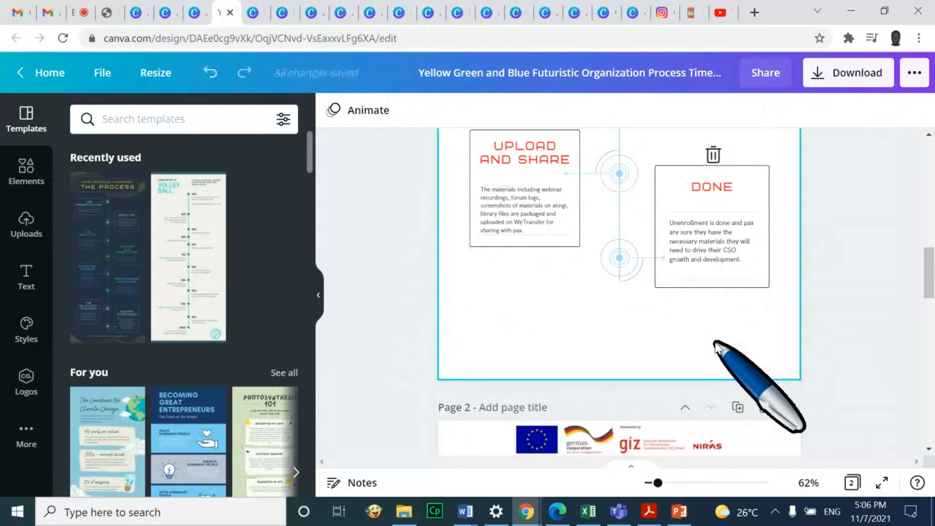
key("ctrl+z")
scroll(811, 256, "up", 4)
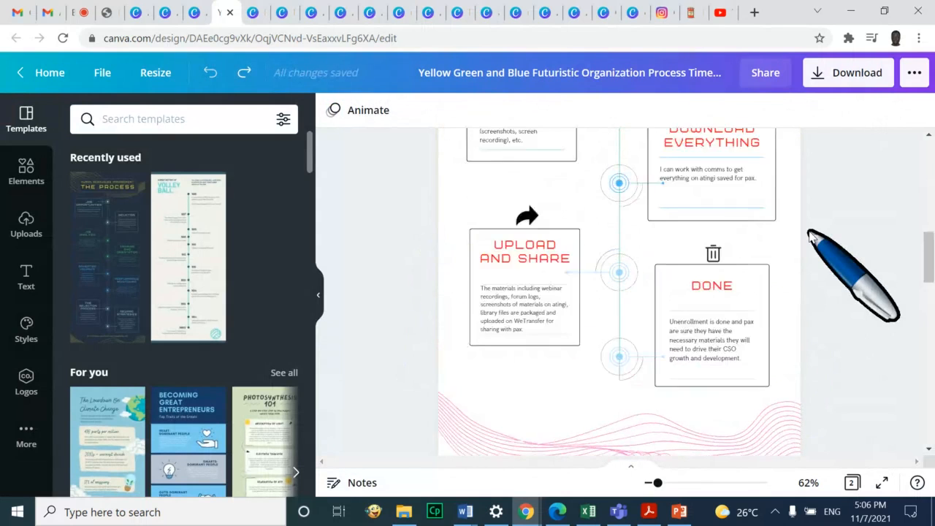
scroll(733, 415, "down", 2)
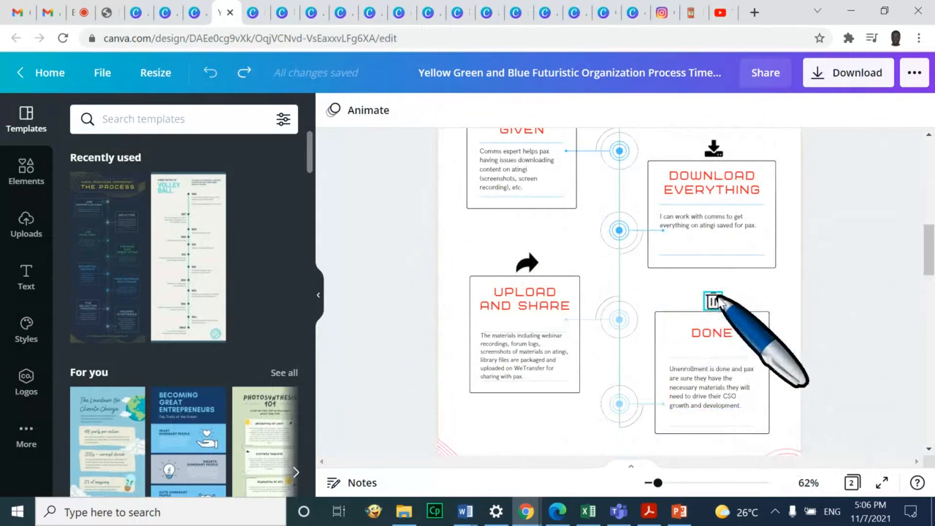
left_click(679, 514)
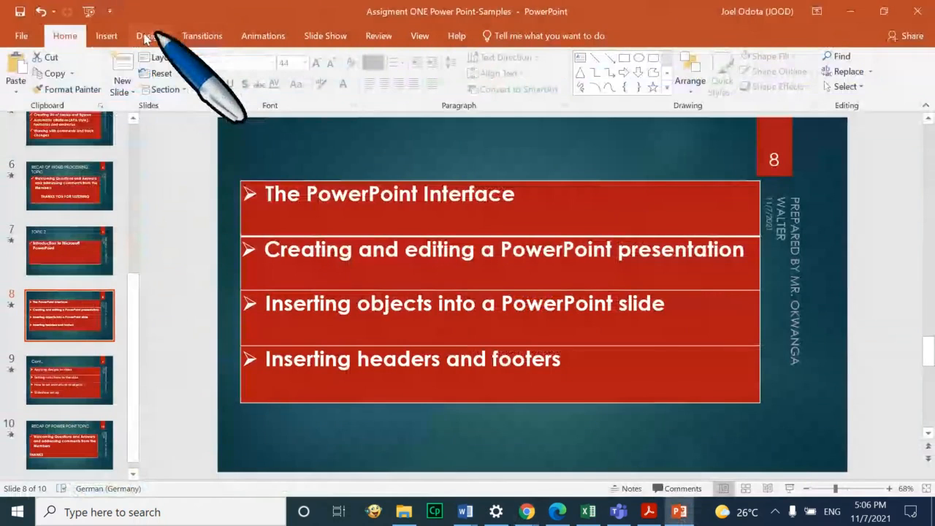
Look through PowerPoint's built-in Insert Icons library, then close it
left_click(106, 36)
left_click(259, 67)
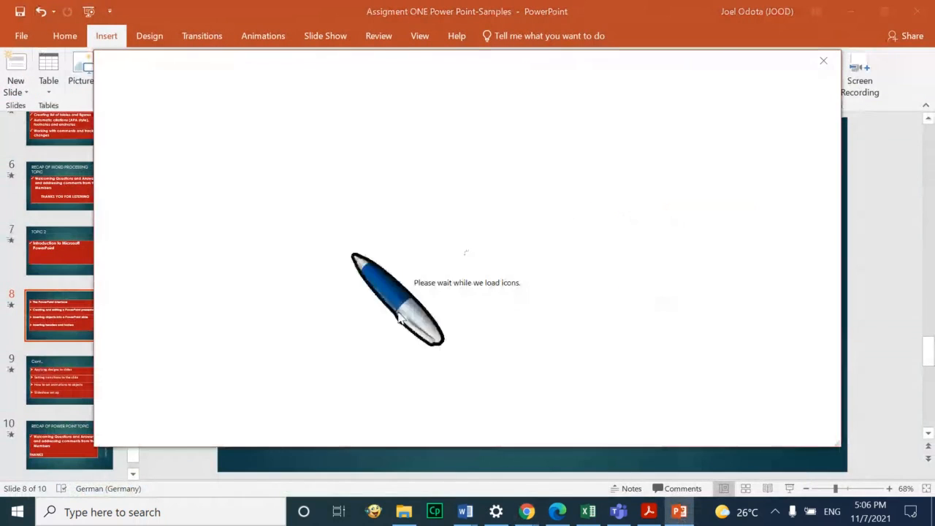
left_click(824, 63)
Return to the Chrome window and open a new blank tab
mouse_move(527, 511)
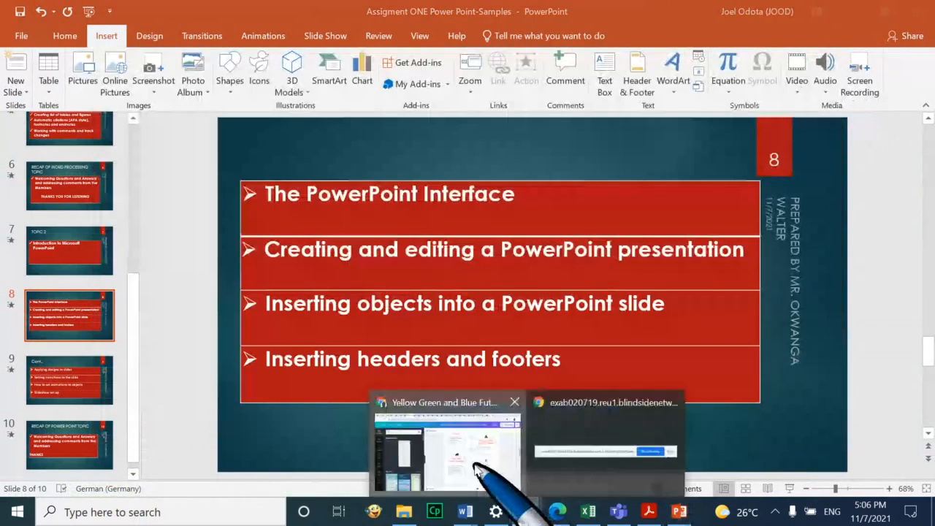
left_click(475, 467)
left_click(755, 13)
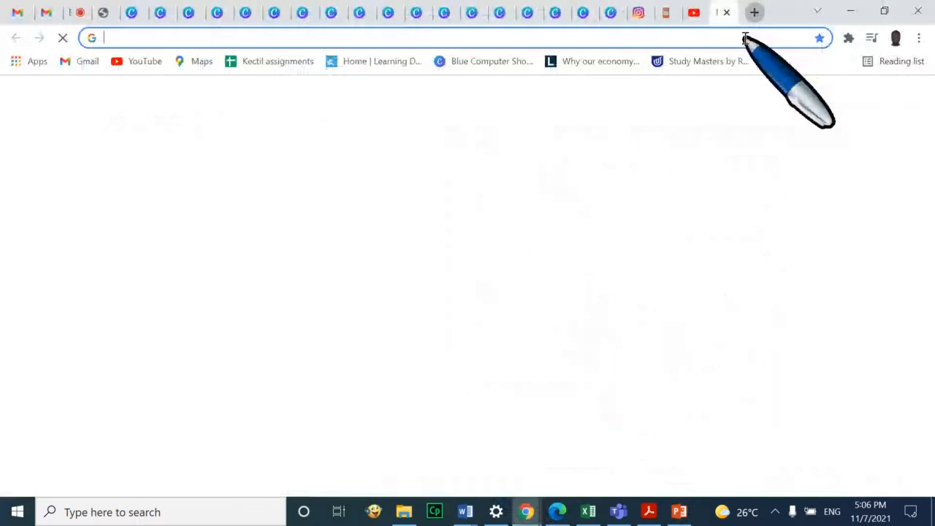
Google 'ICON FREE' and open the flaticon.com result
type("ICO")
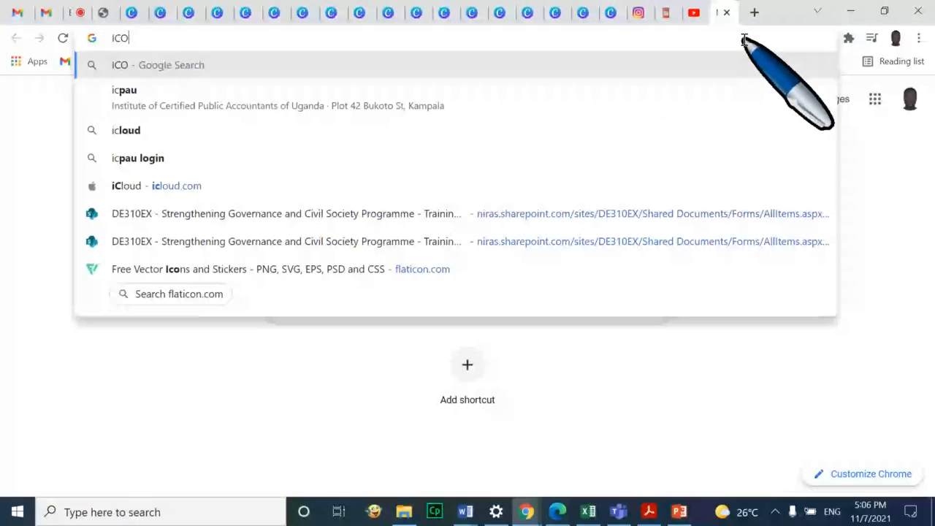
type("N FREE")
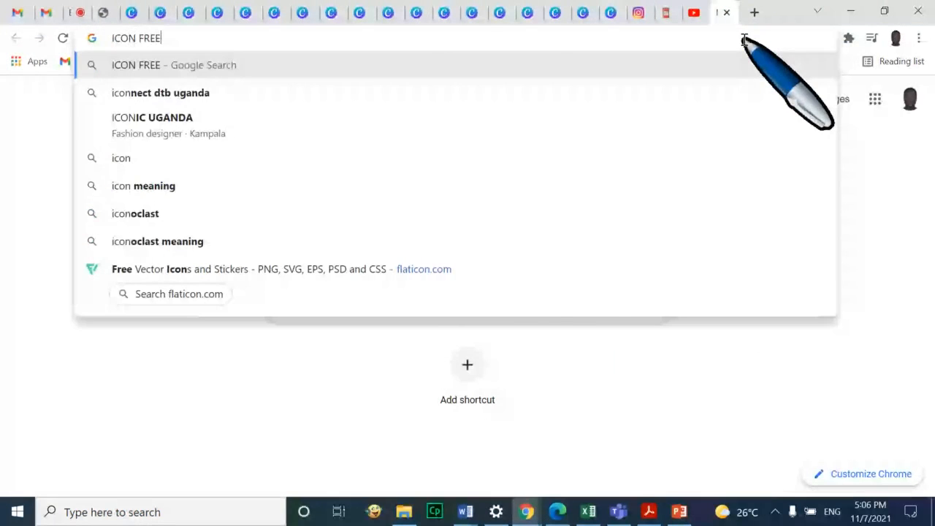
key("Return")
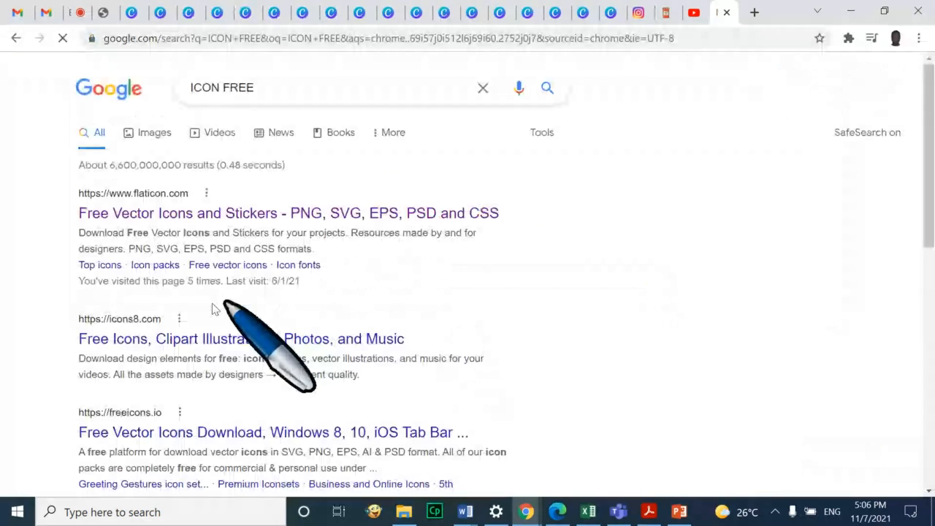
left_click(179, 213)
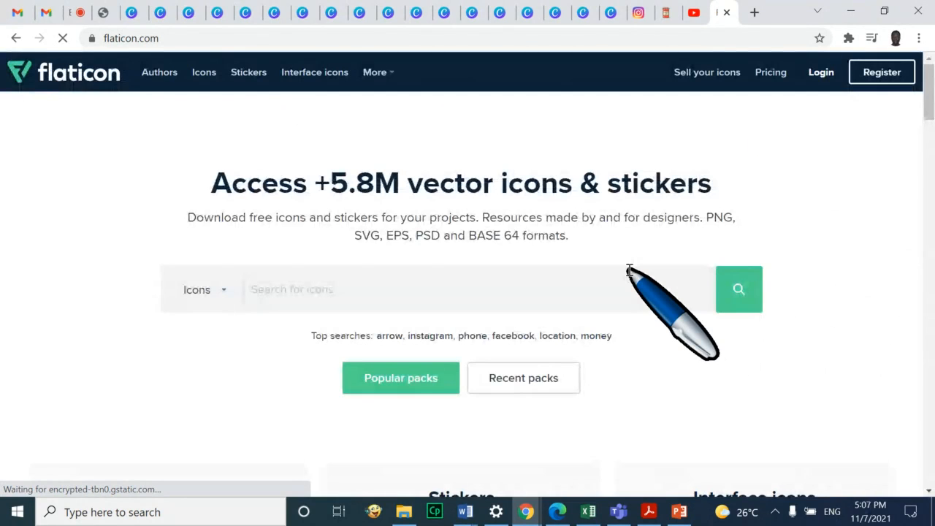
Search Flaticon for 'MONEY' and show more of the sponsored money images
left_click(541, 294)
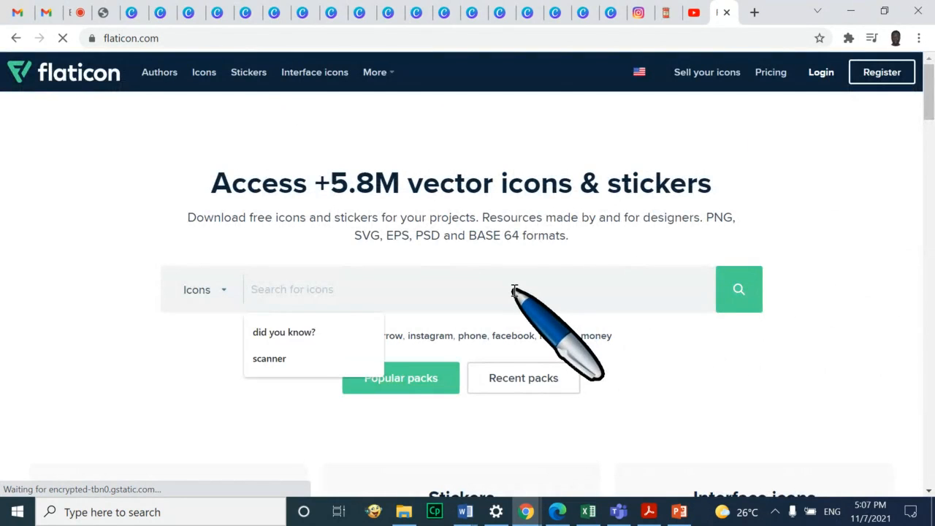
type("MON")
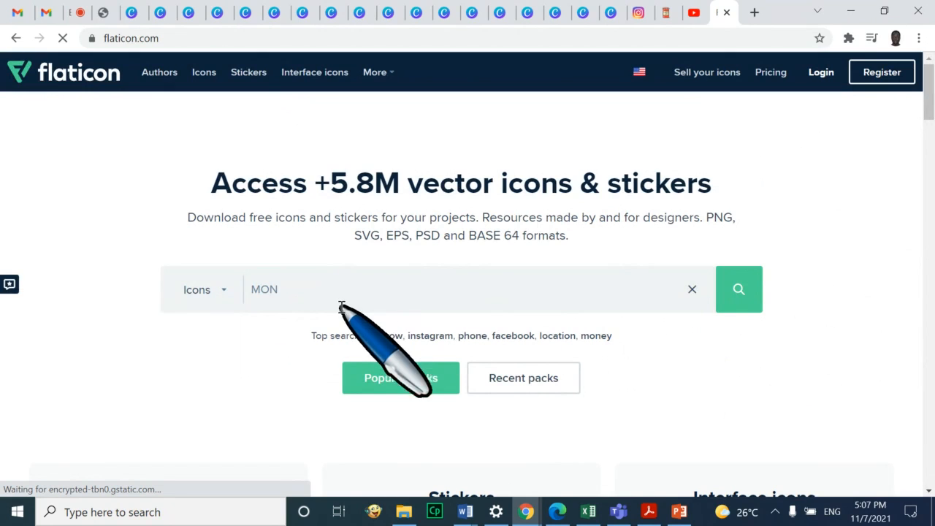
type("EY")
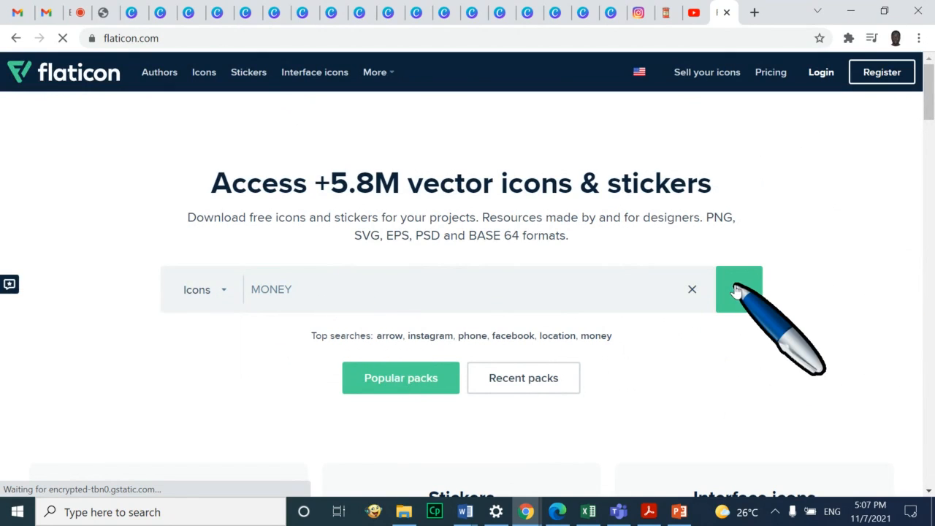
scroll(822, 281, "down", 1)
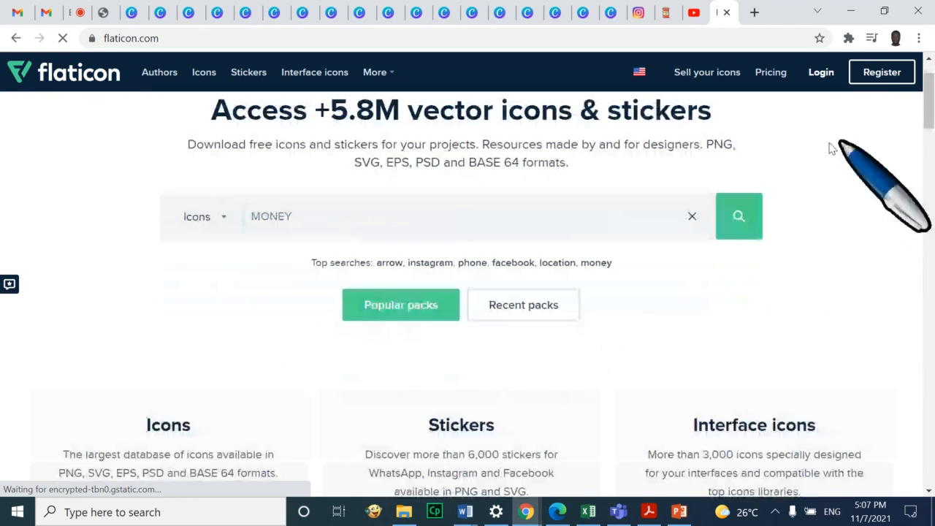
left_click(739, 219)
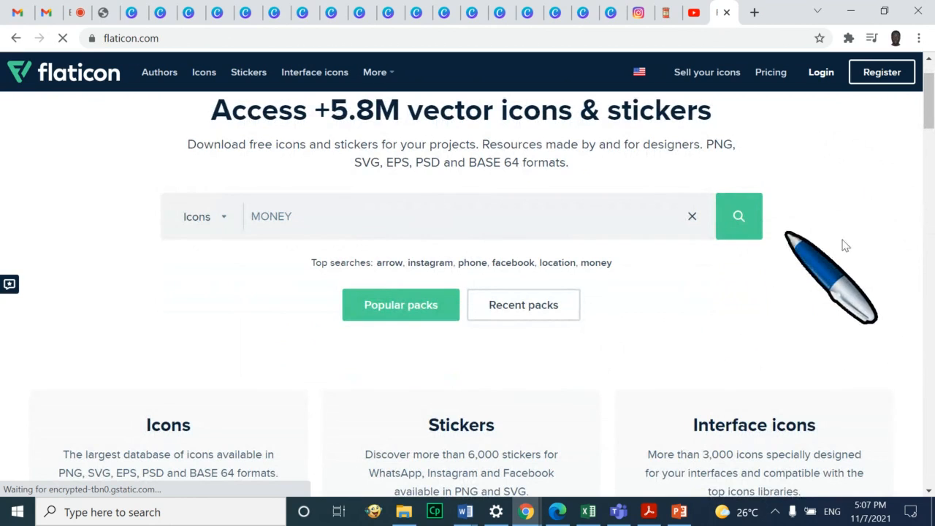
left_click(74, 14)
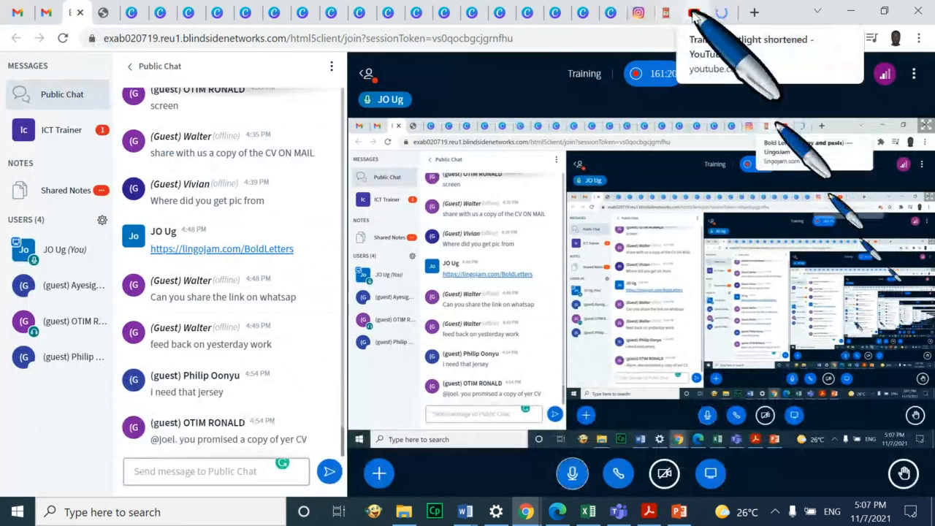
left_click(722, 14)
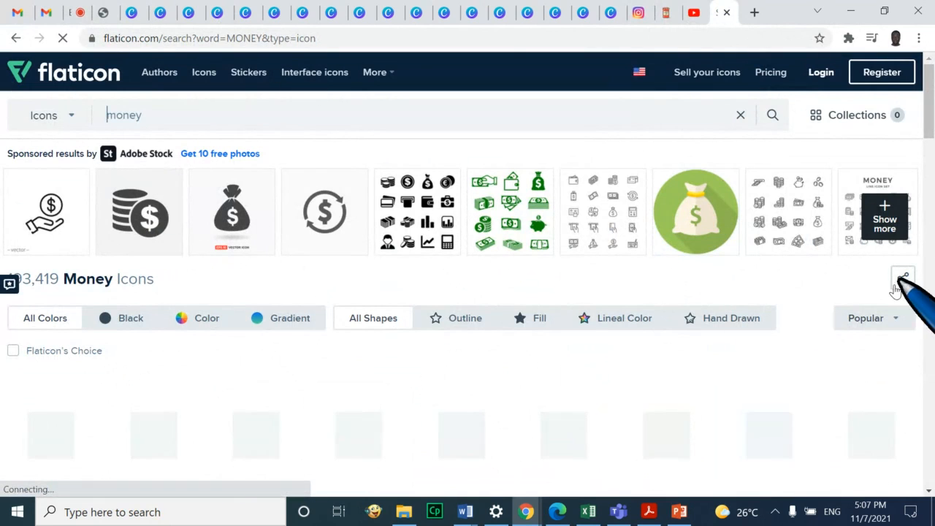
left_click(896, 209)
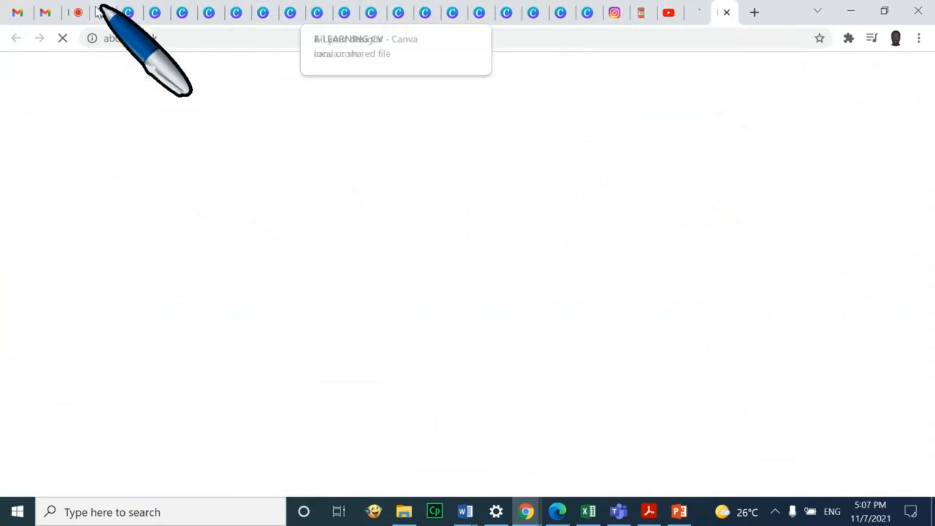
Mute your microphone in BigBlueButton and start sharing an external video
left_click(70, 13)
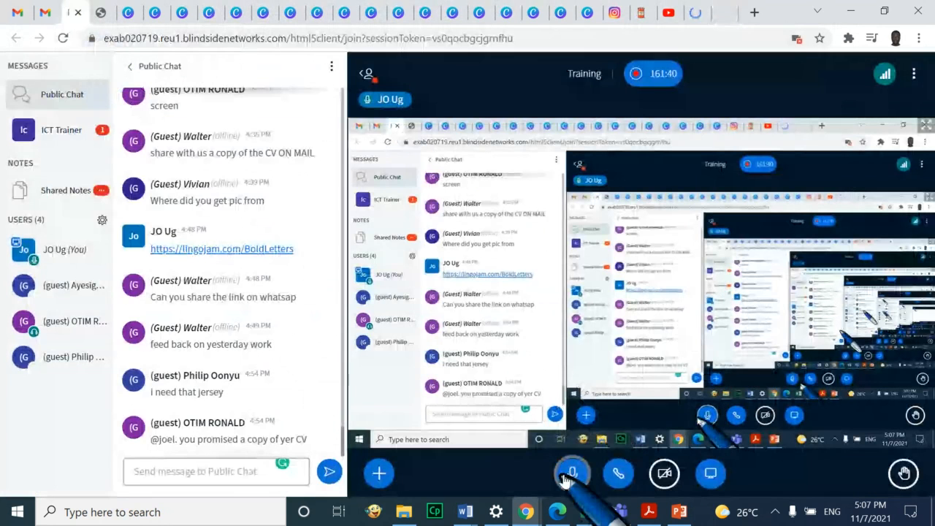
left_click(568, 476)
left_click(379, 474)
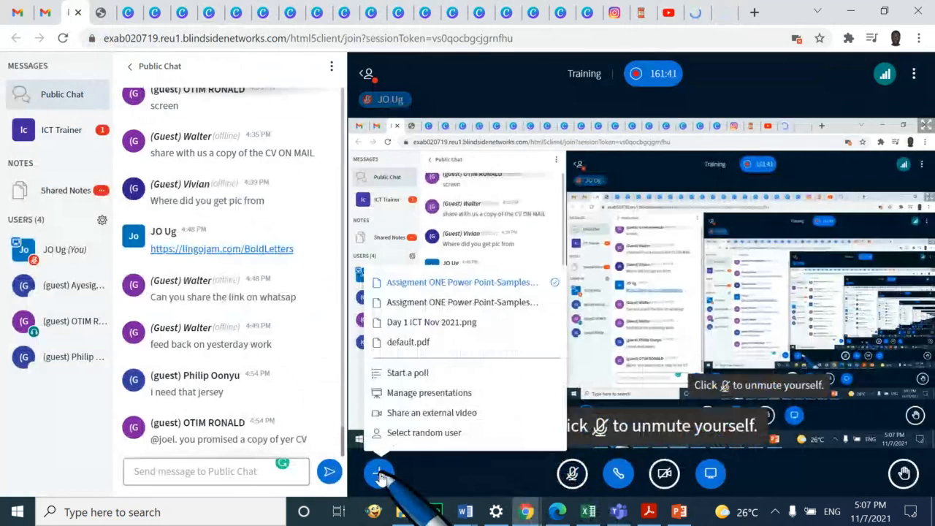
left_click(423, 416)
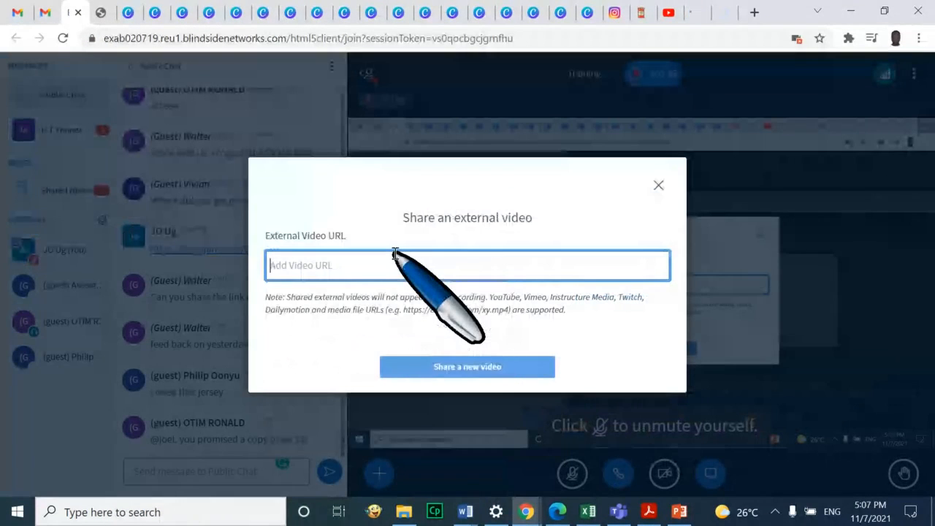
Copy the Trainer Spotlight YouTube link, paste it into the share field and share it
left_click(668, 13)
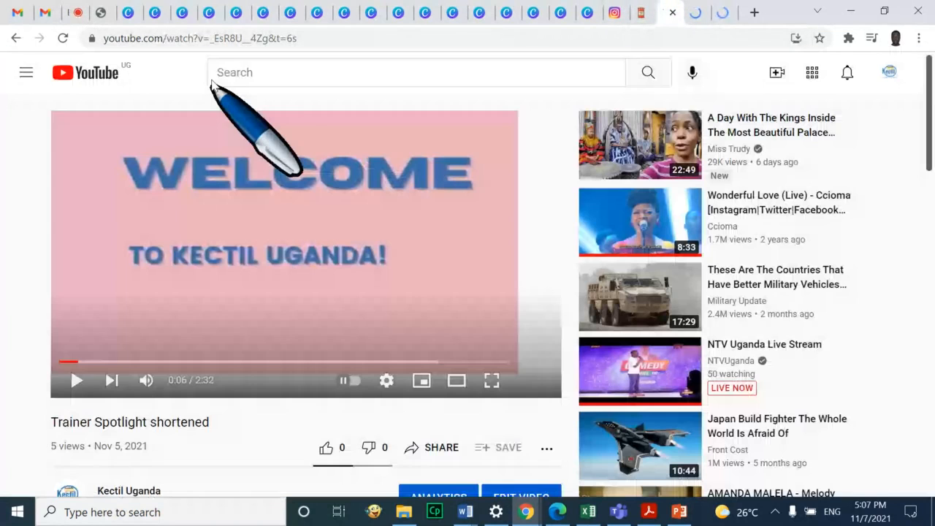
left_click(218, 40)
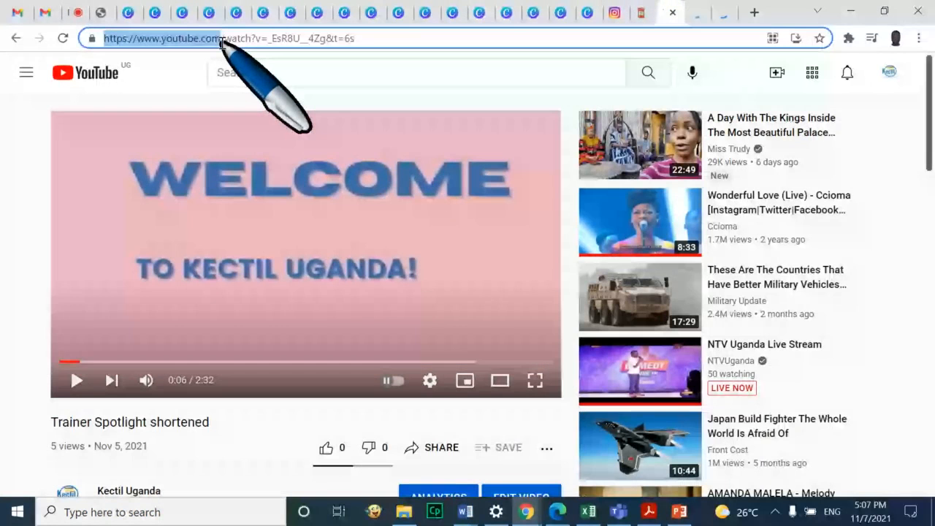
right_click(221, 41)
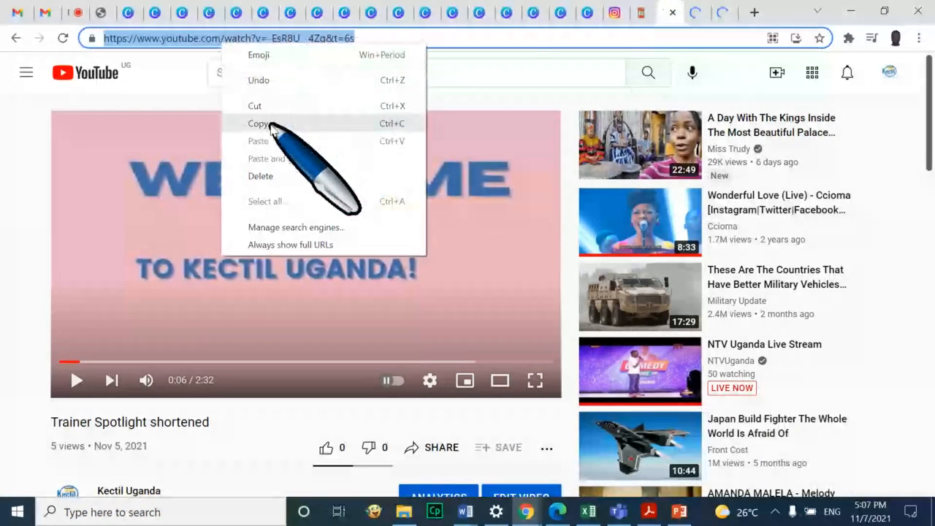
left_click(277, 124)
left_click(73, 13)
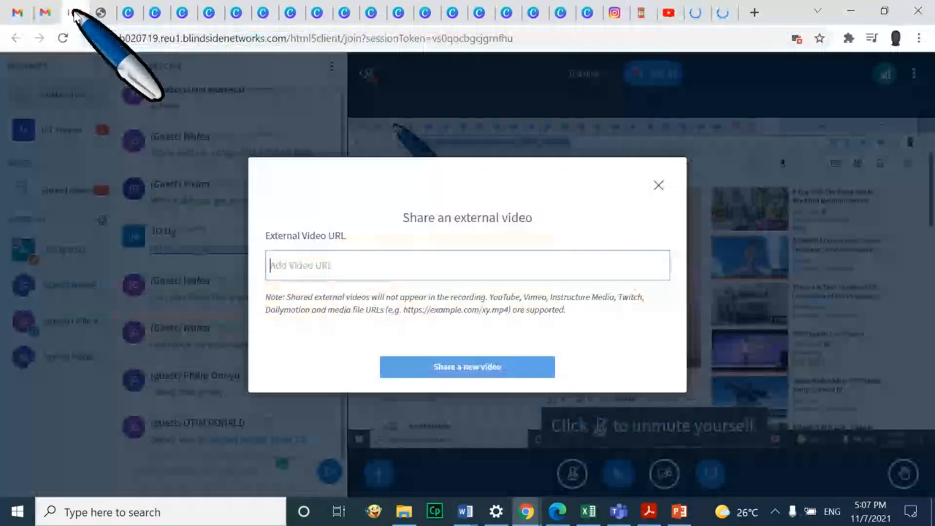
left_click(395, 265)
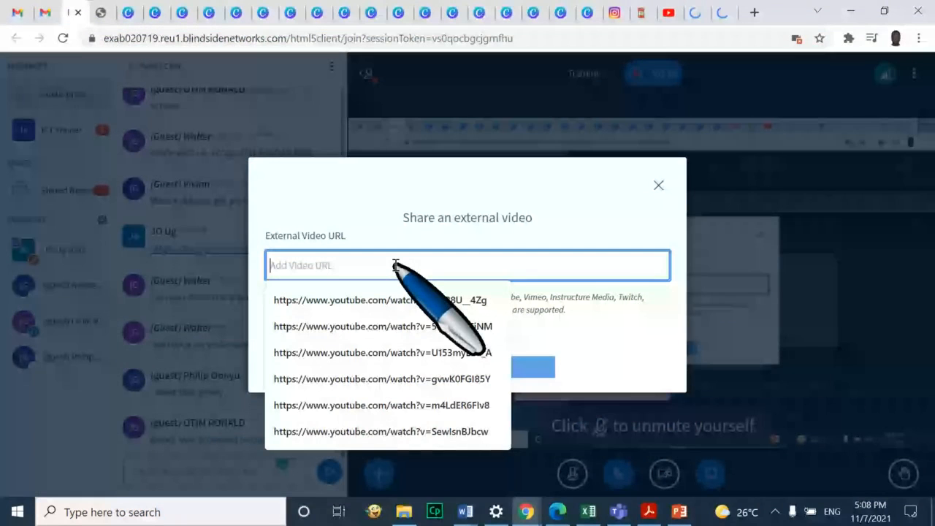
key("ctrl+v")
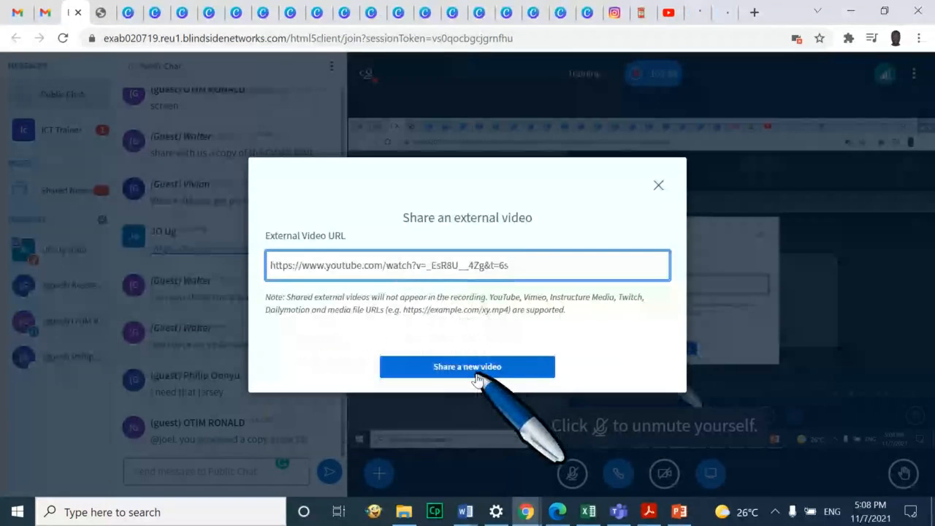
left_click(468, 367)
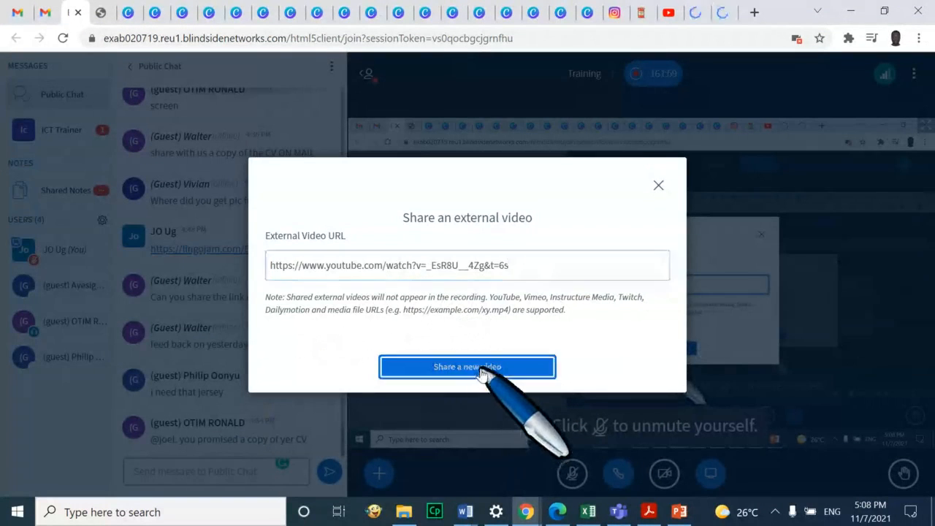